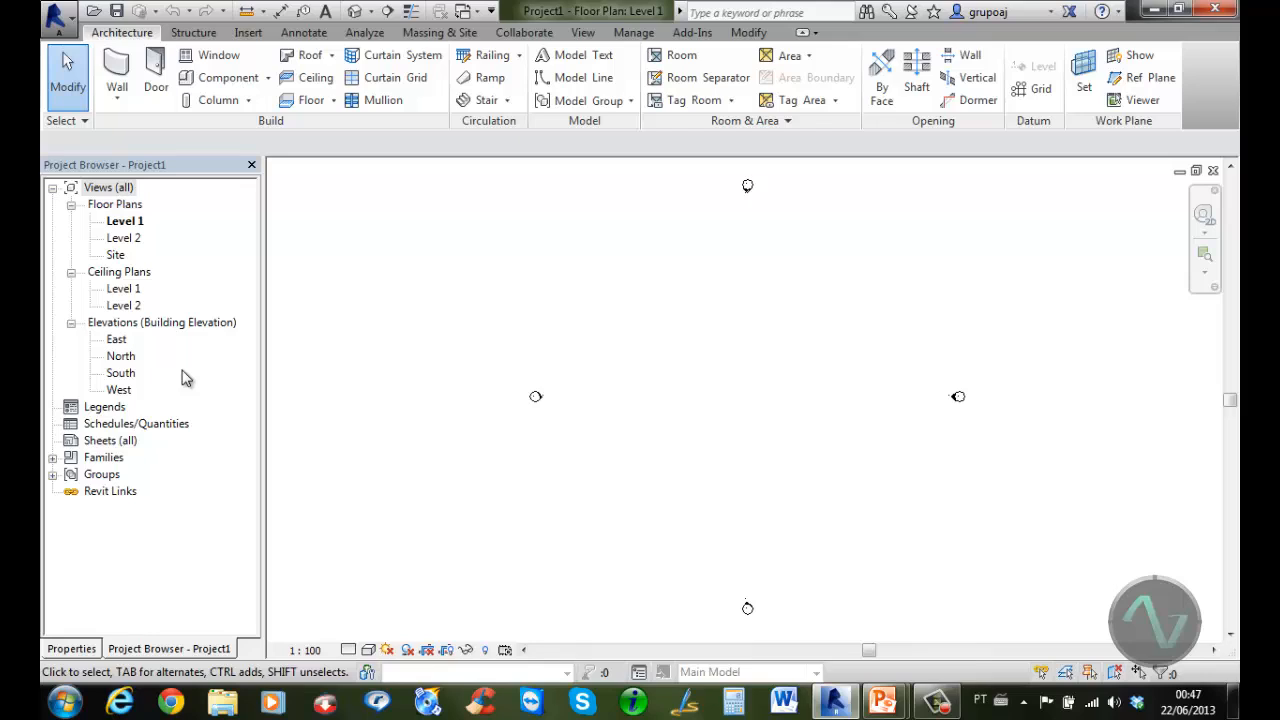
# Review the project's floor plan, ceiling plan and elevation view categories, and display the properties of the Level 1 floor plan
pyautogui.click(110, 206)
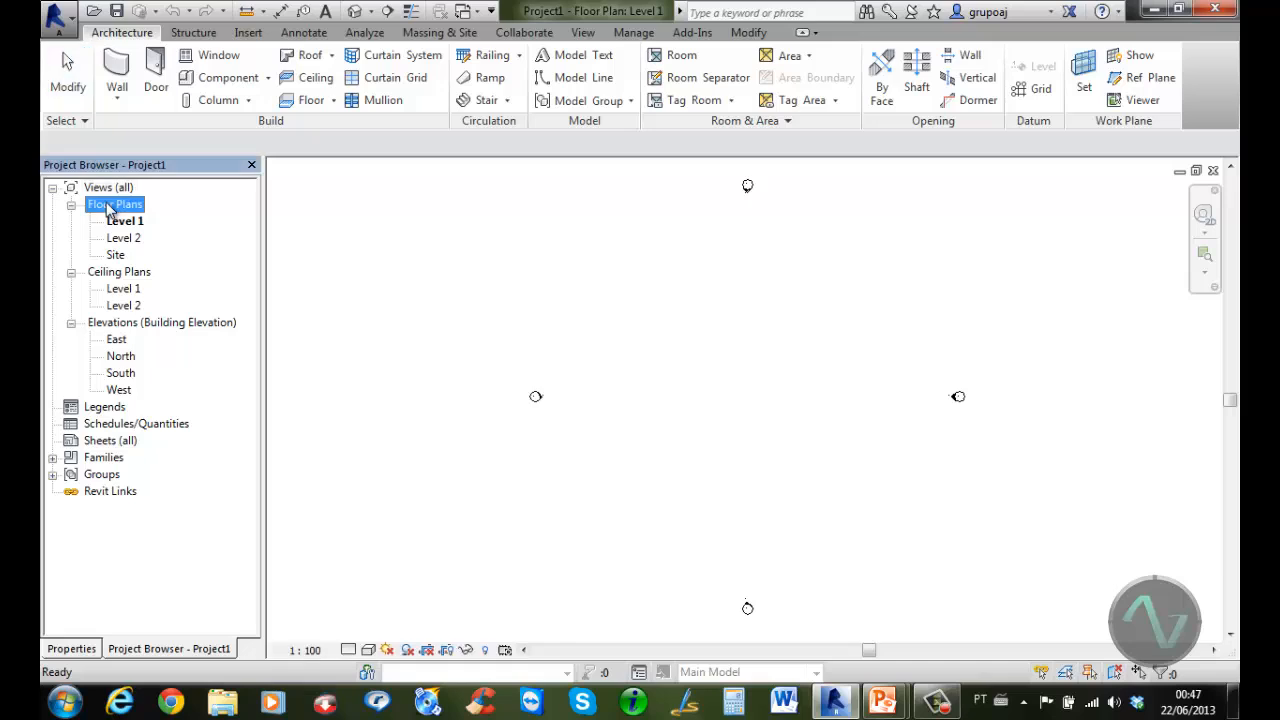
pyautogui.click(106, 272)
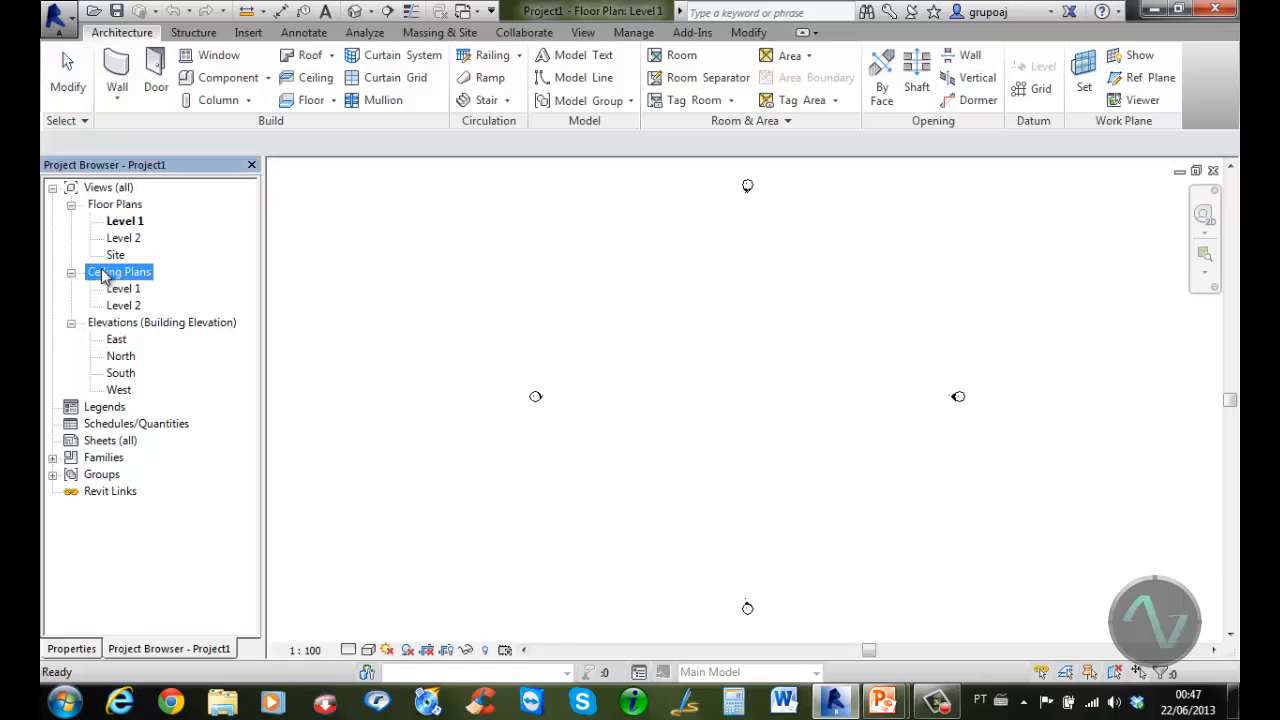
pyautogui.click(103, 328)
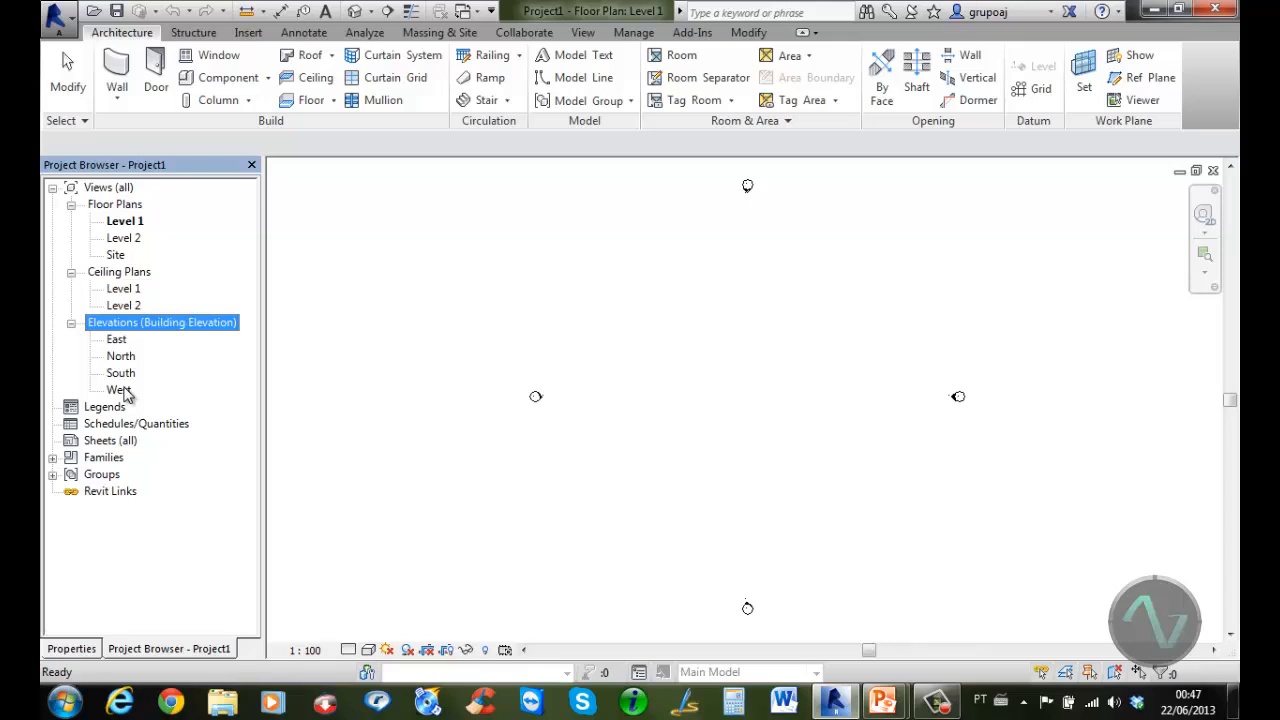
pyautogui.click(71, 649)
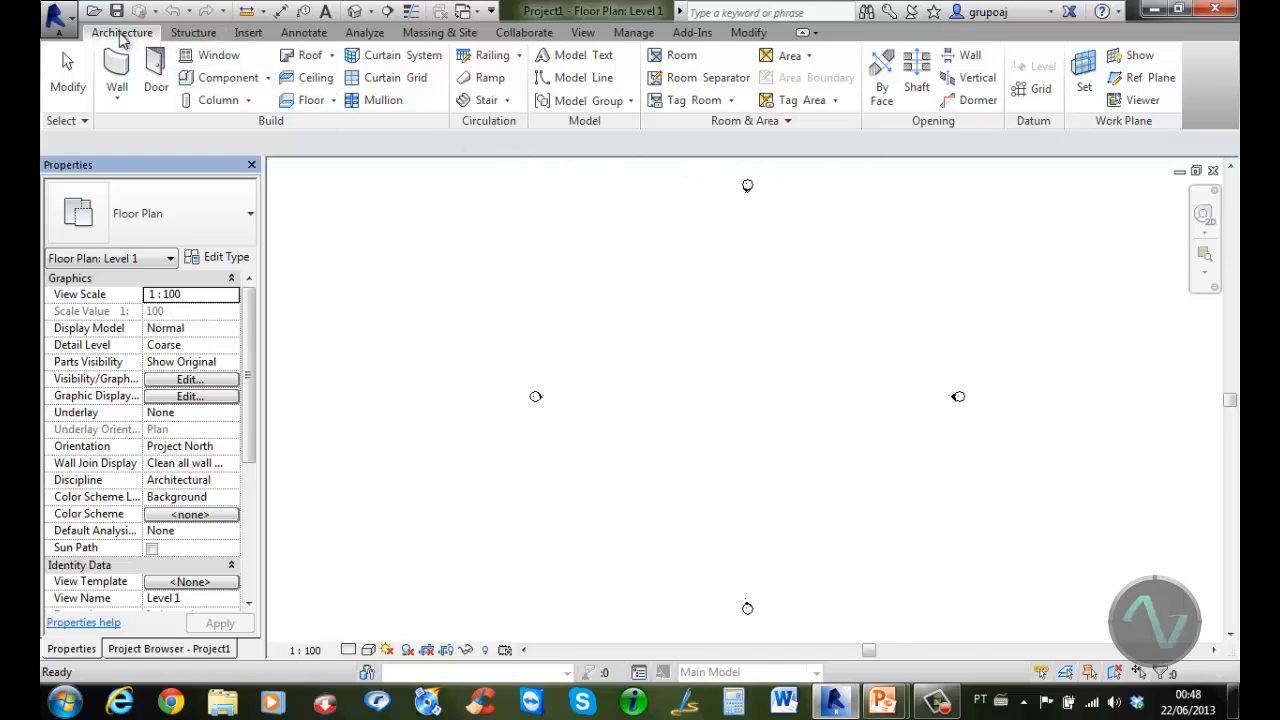
# Examine the tool sets for structure, insertion, annotation, analysis, massing and site, collaboration, views, project management, add-ins and modification
pyautogui.click(195, 33)
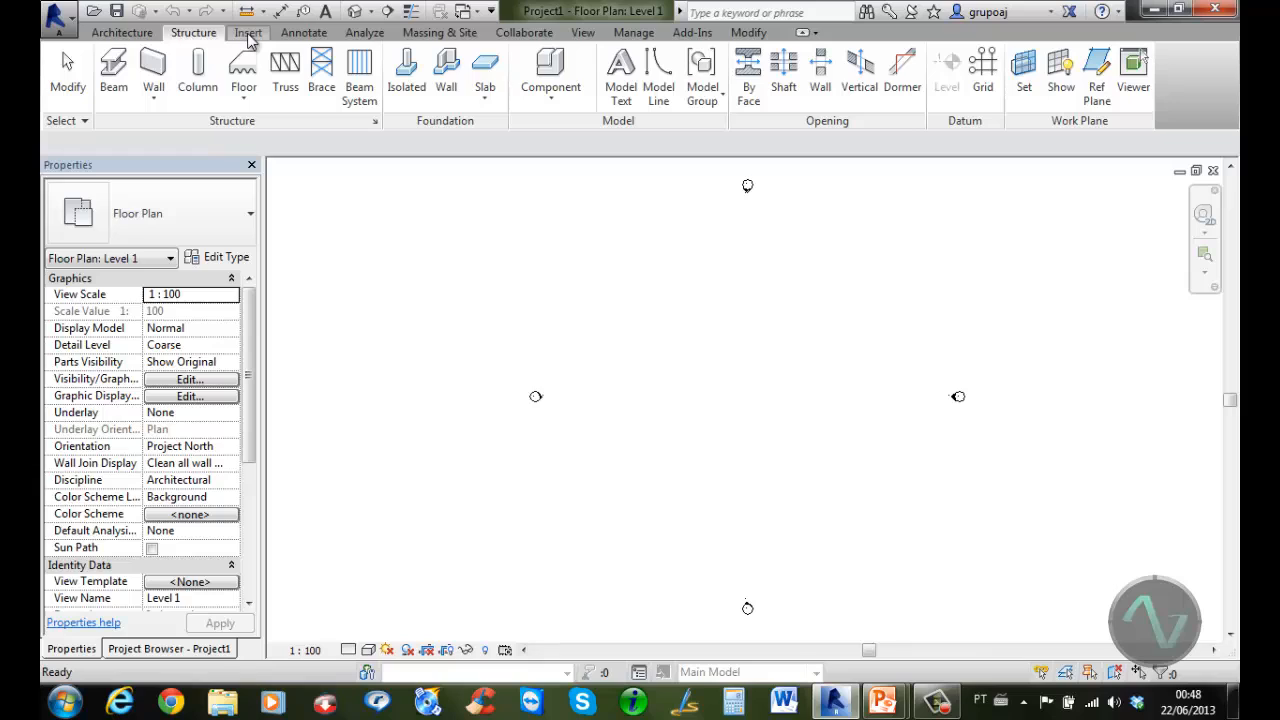
pyautogui.click(249, 34)
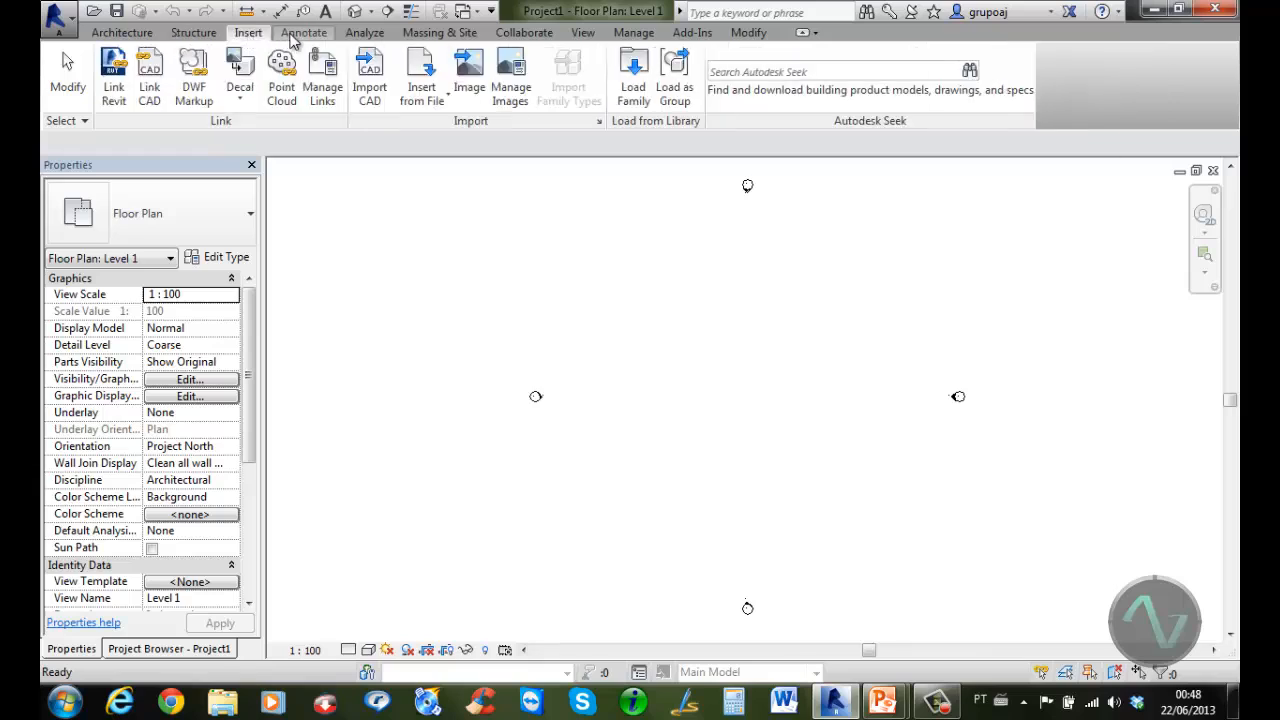
pyautogui.click(292, 36)
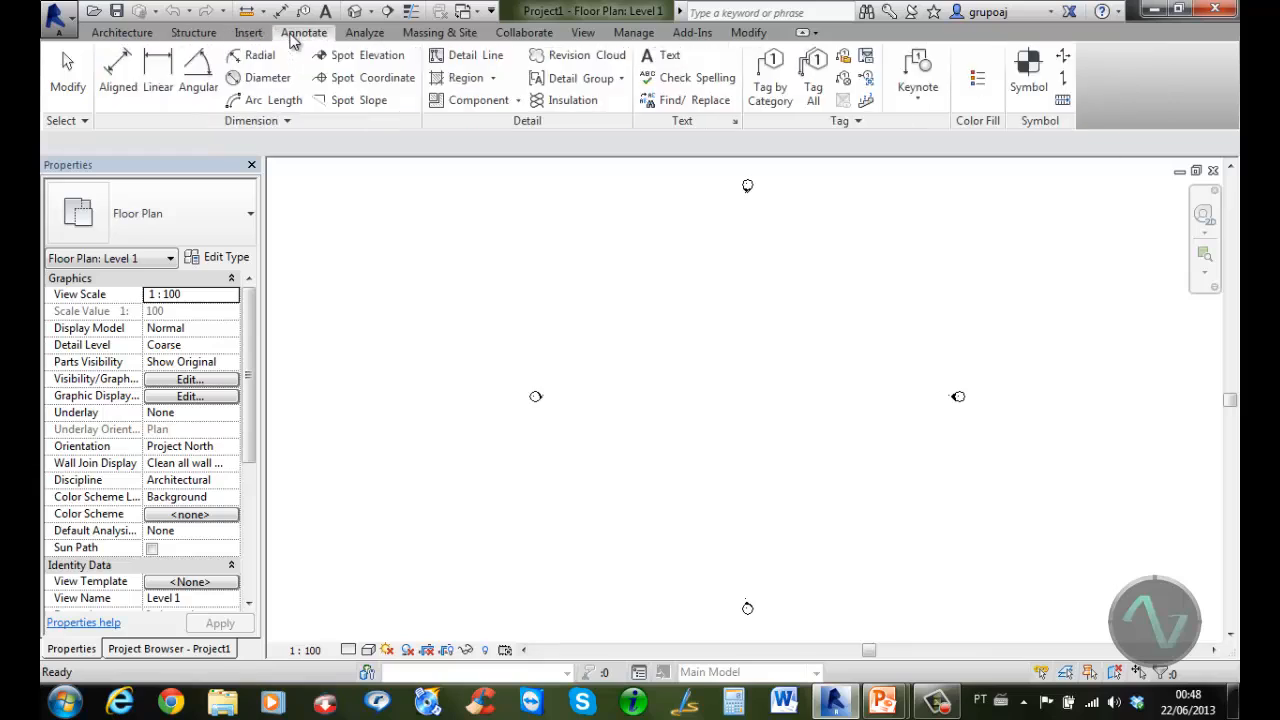
pyautogui.click(365, 35)
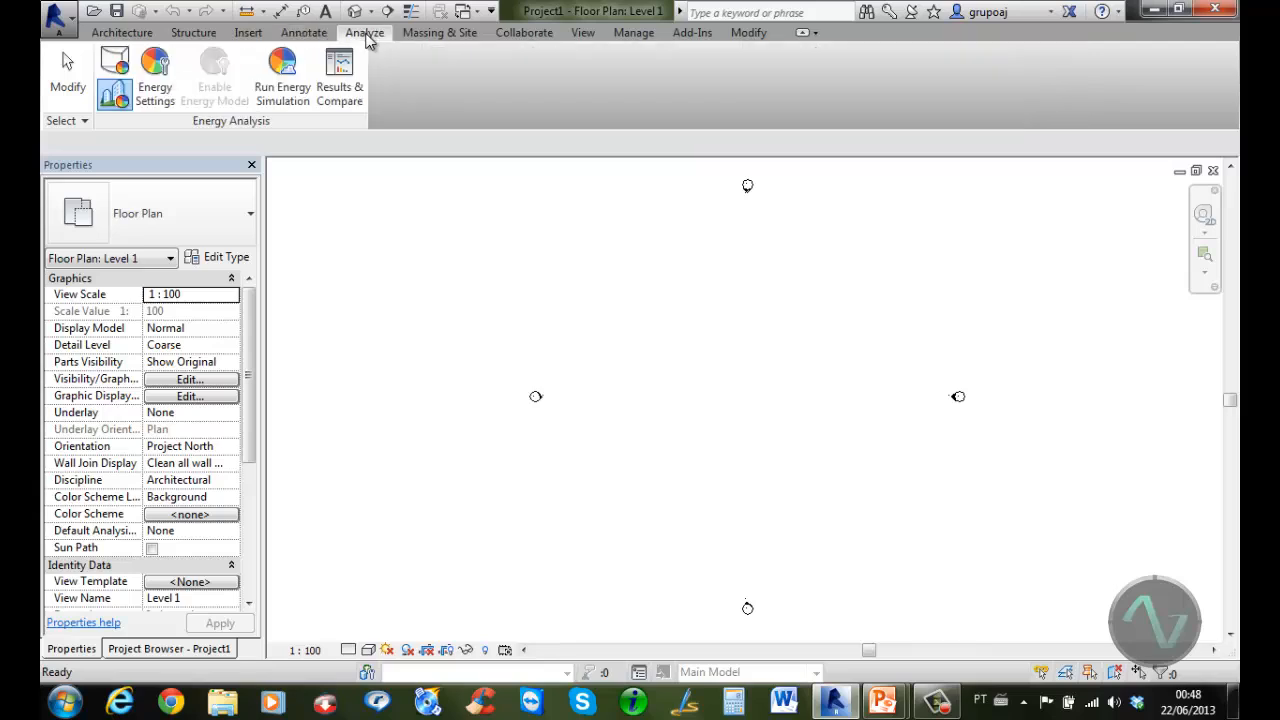
pyautogui.click(443, 36)
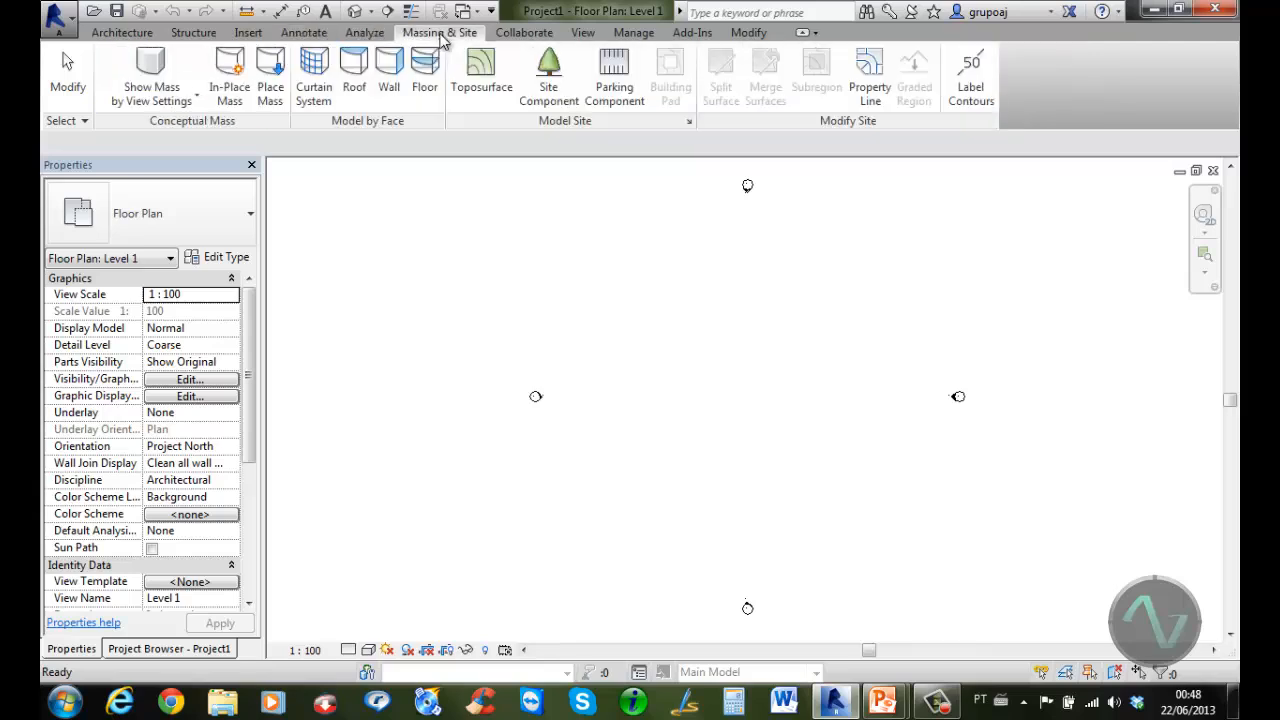
pyautogui.click(526, 34)
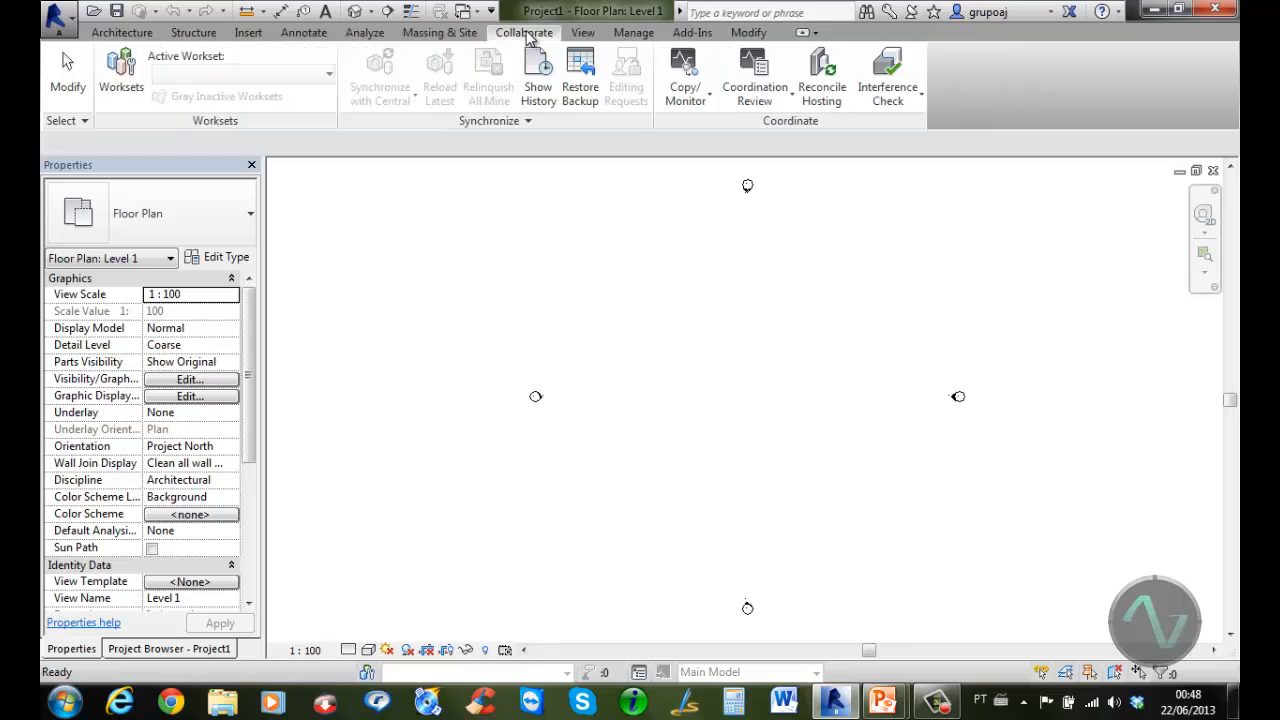
pyautogui.click(589, 34)
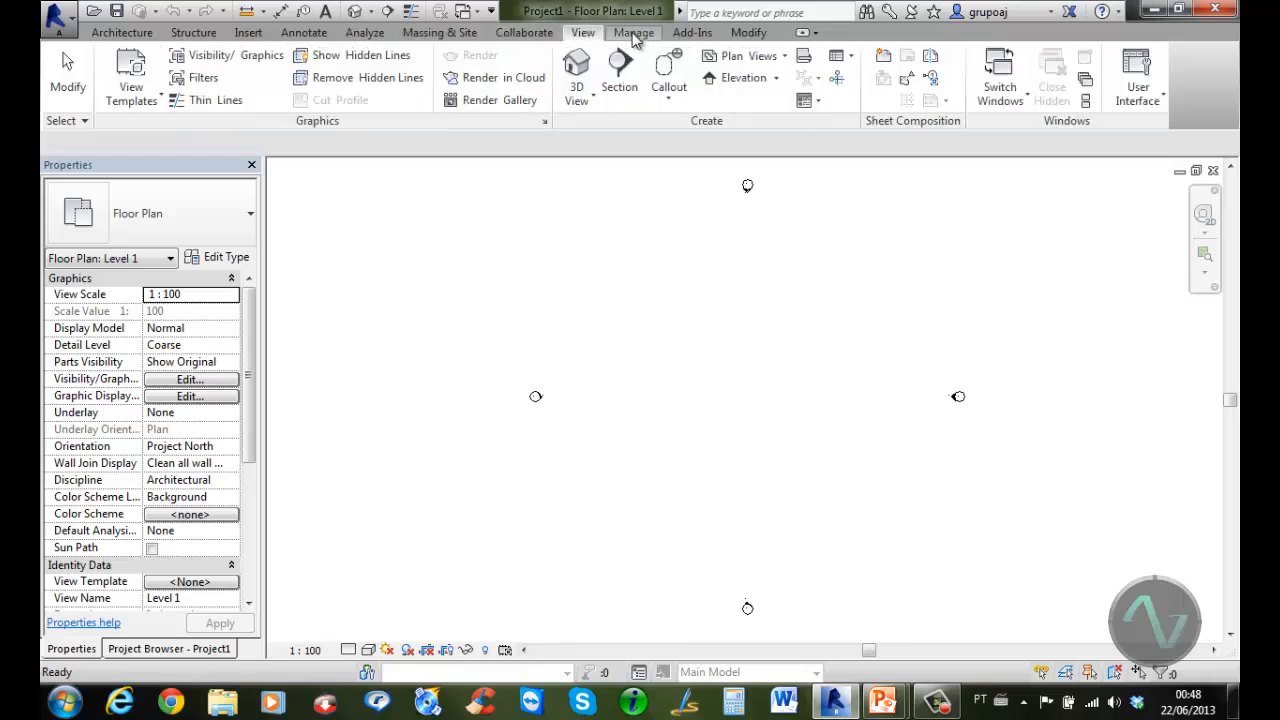
pyautogui.click(636, 34)
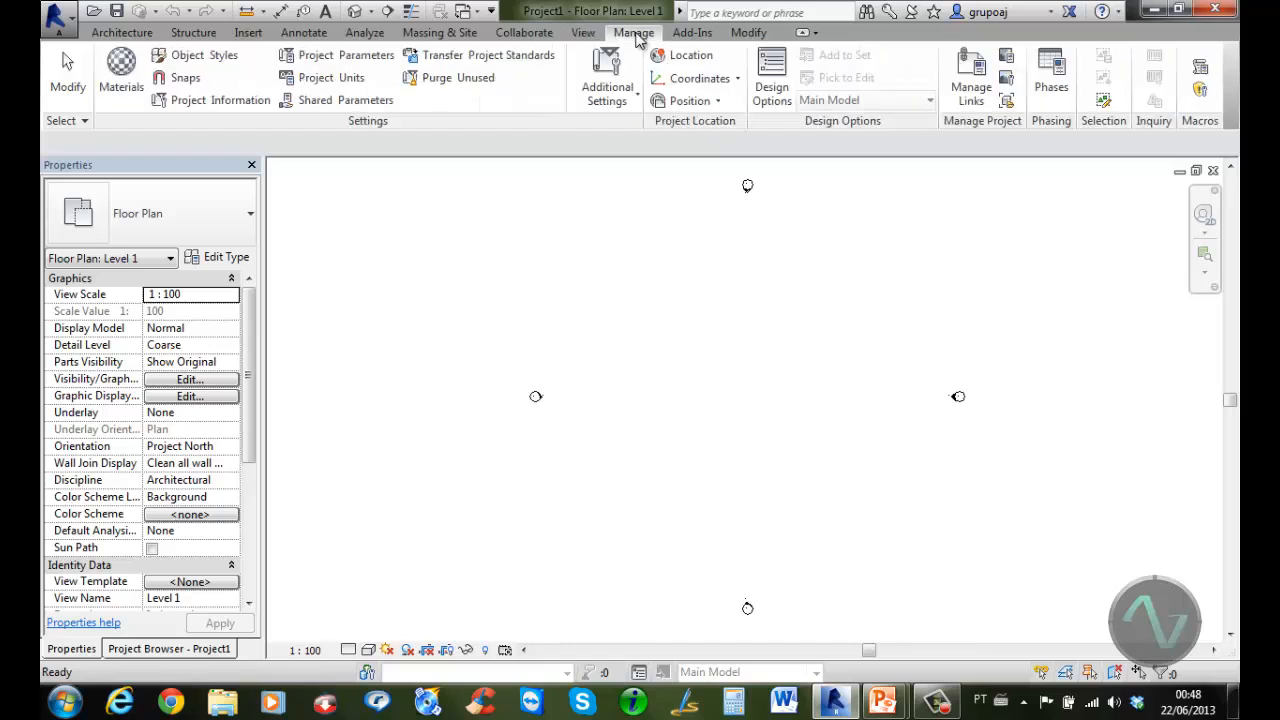
pyautogui.click(693, 34)
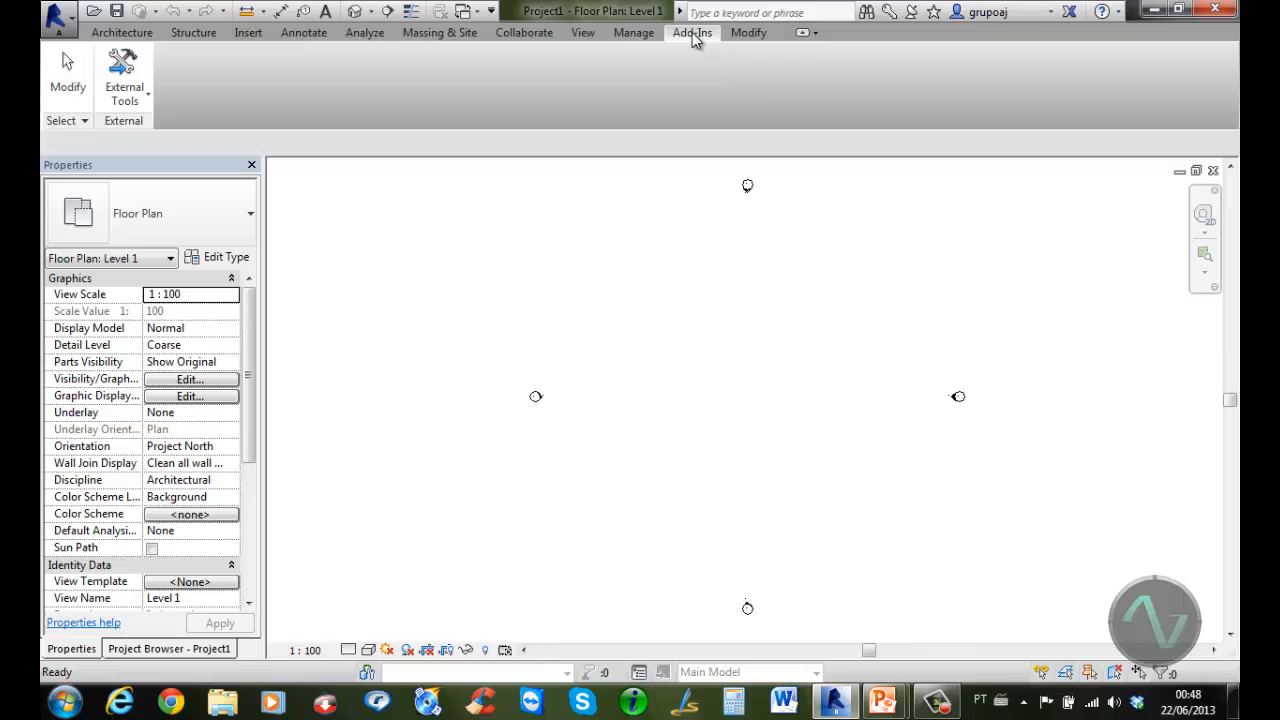
pyautogui.click(750, 34)
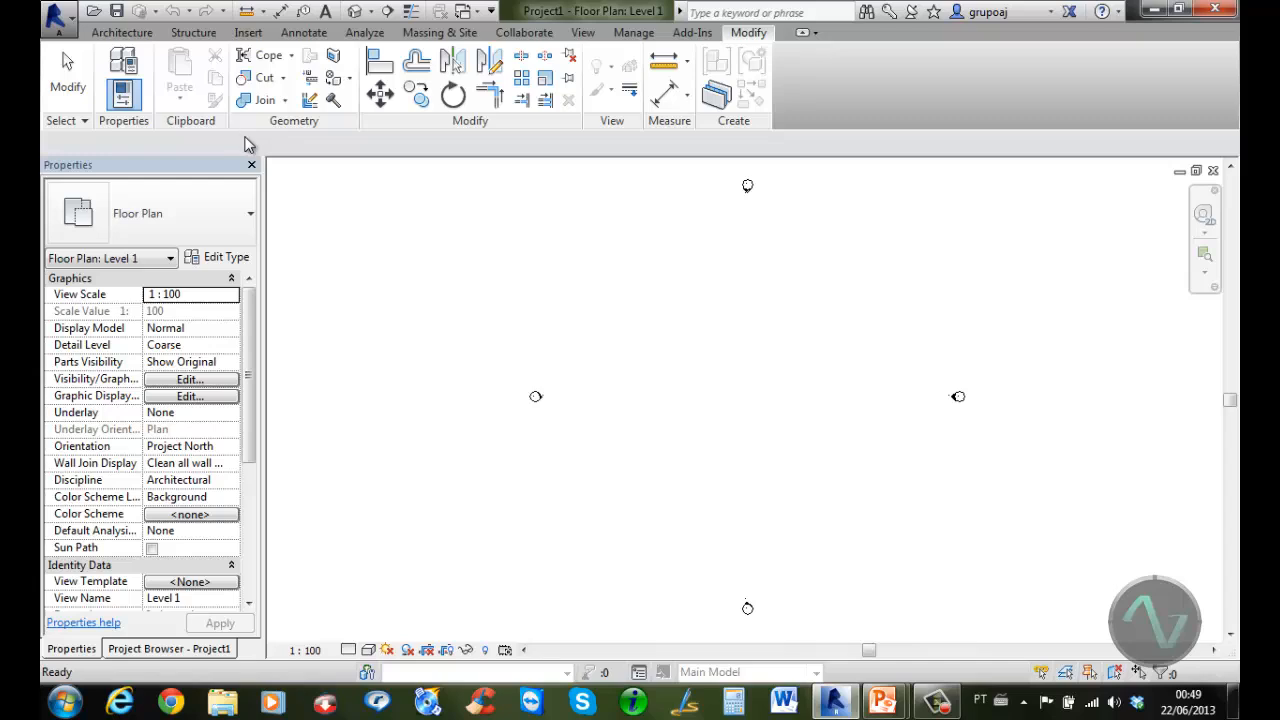
pyautogui.click(194, 35)
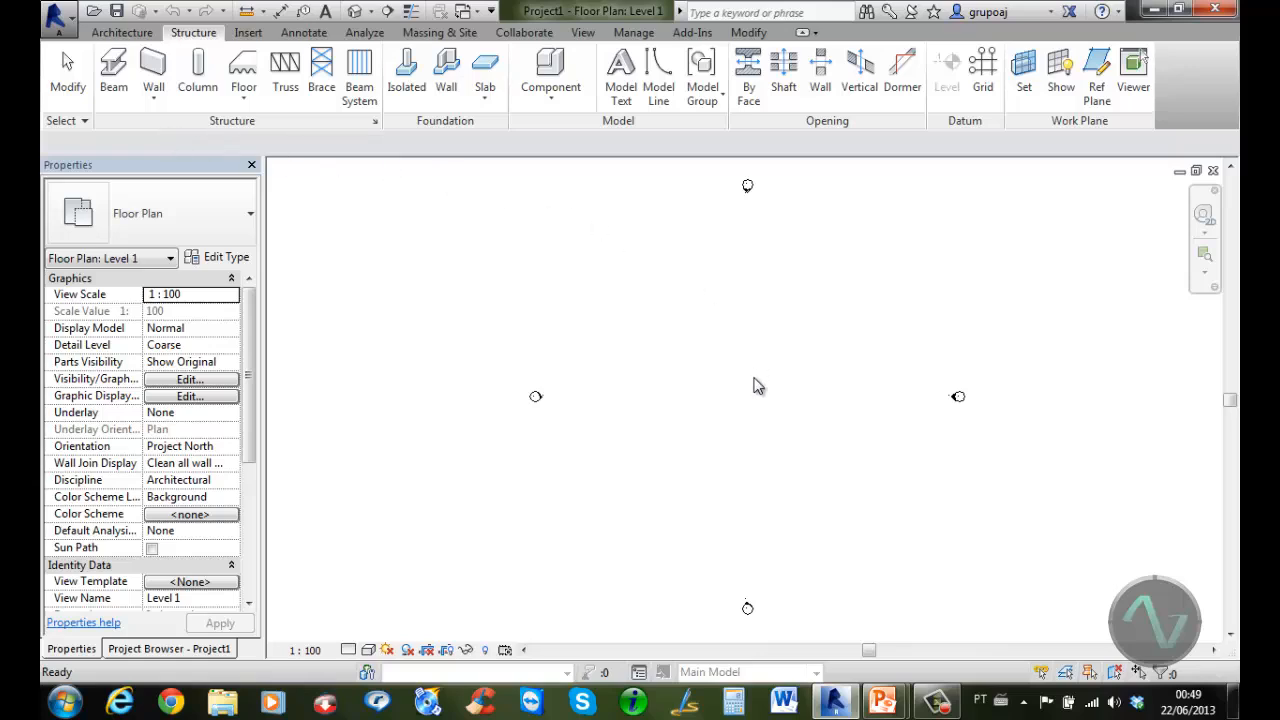
# Set the project's length units to meters, rounded to 2 decimal places, with no unit symbol
pyautogui.press('u')
pyautogui.press('n')
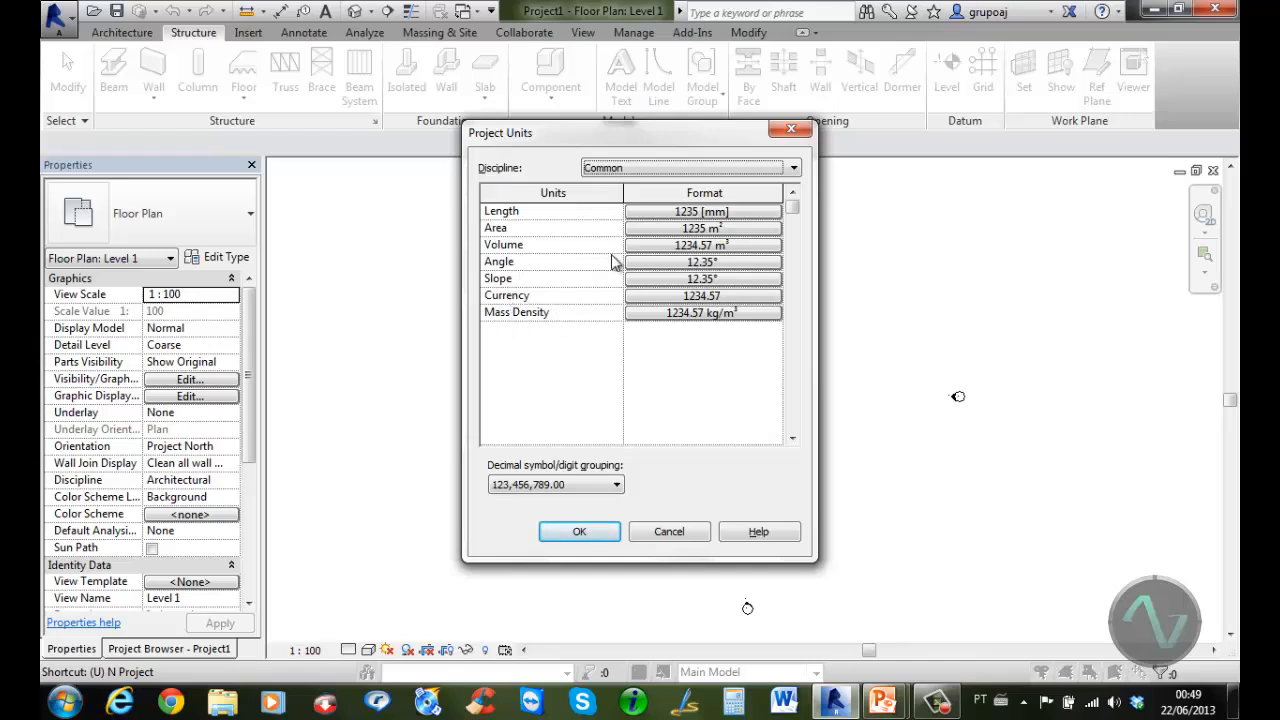
pyautogui.click(705, 212)
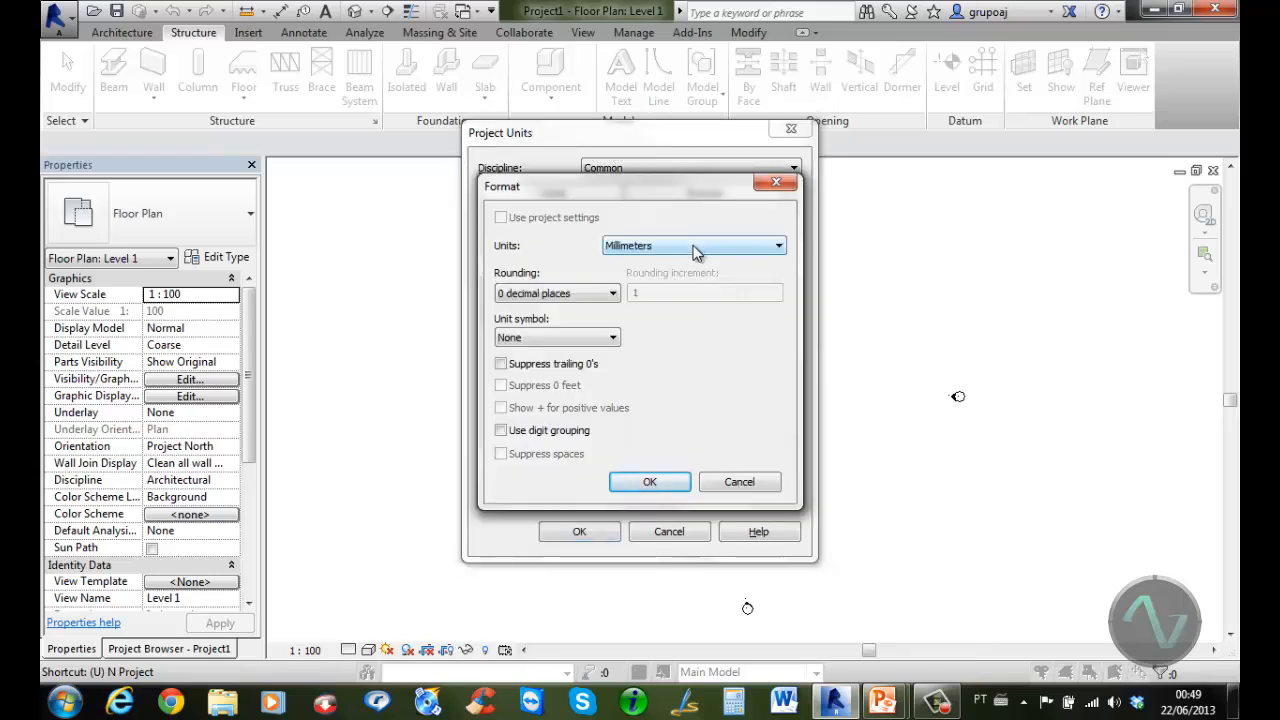
pyautogui.click(697, 253)
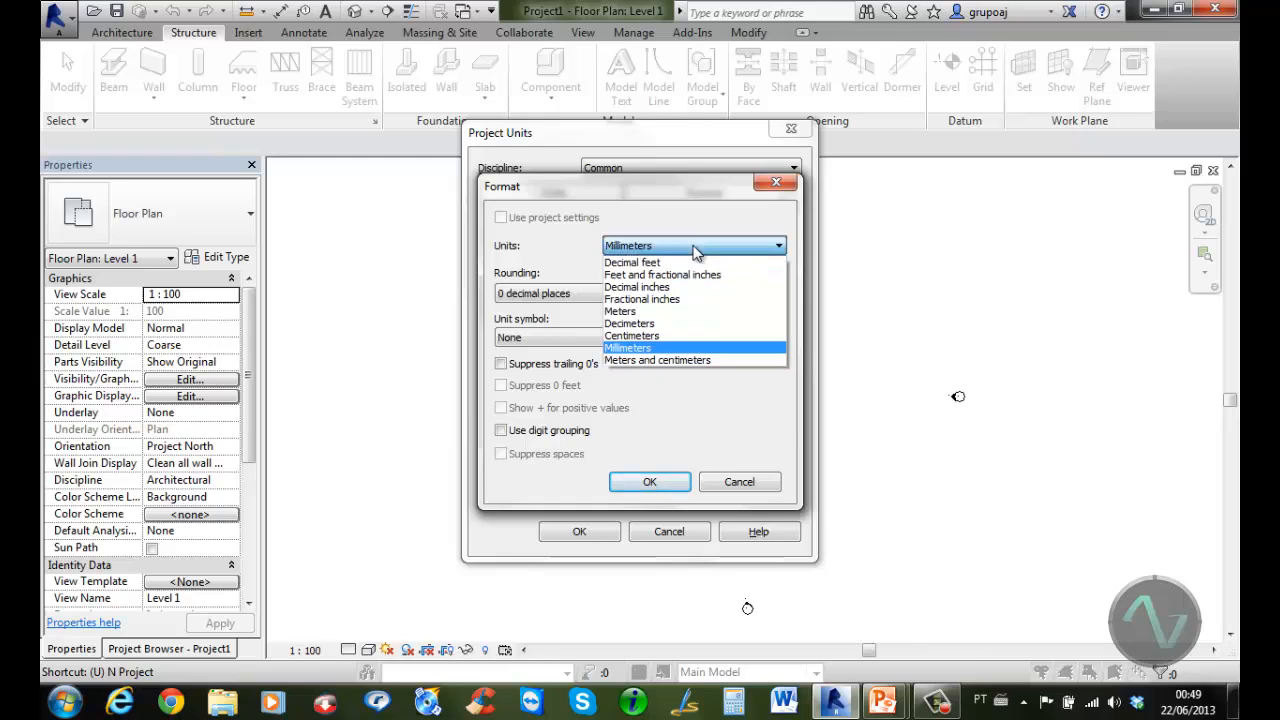
pyautogui.click(652, 313)
pyautogui.click(609, 295)
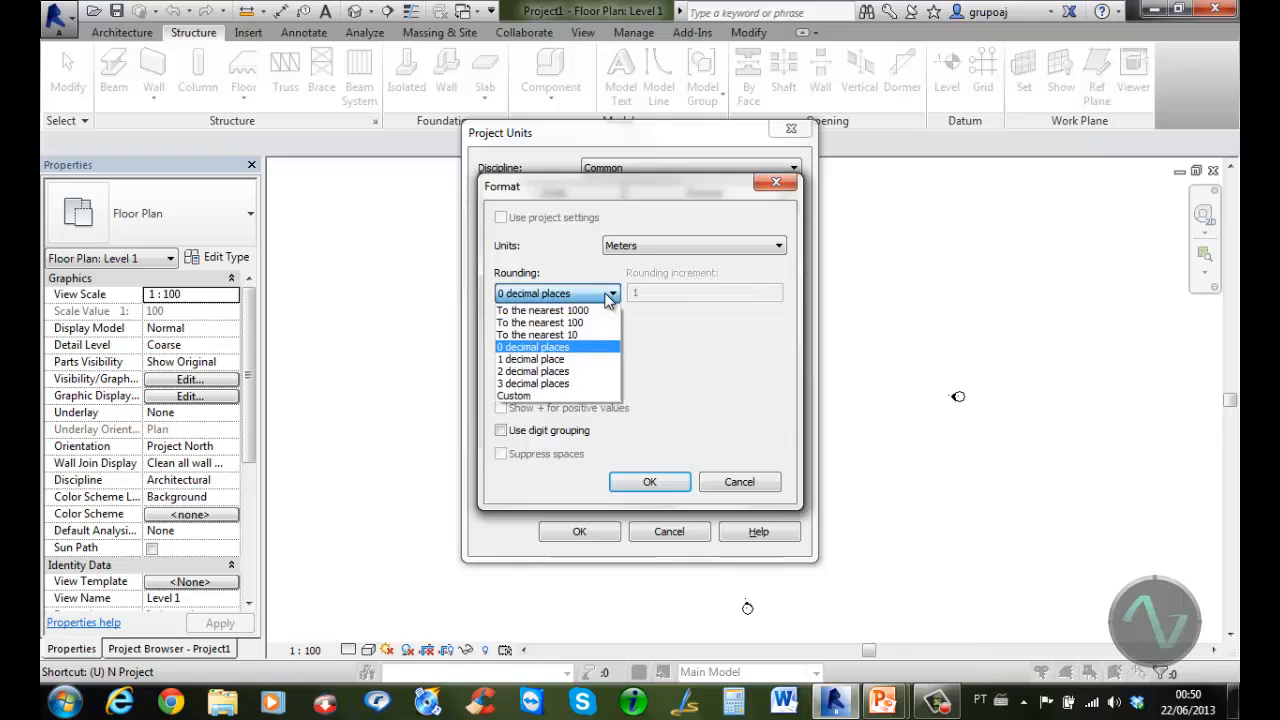
pyautogui.click(560, 371)
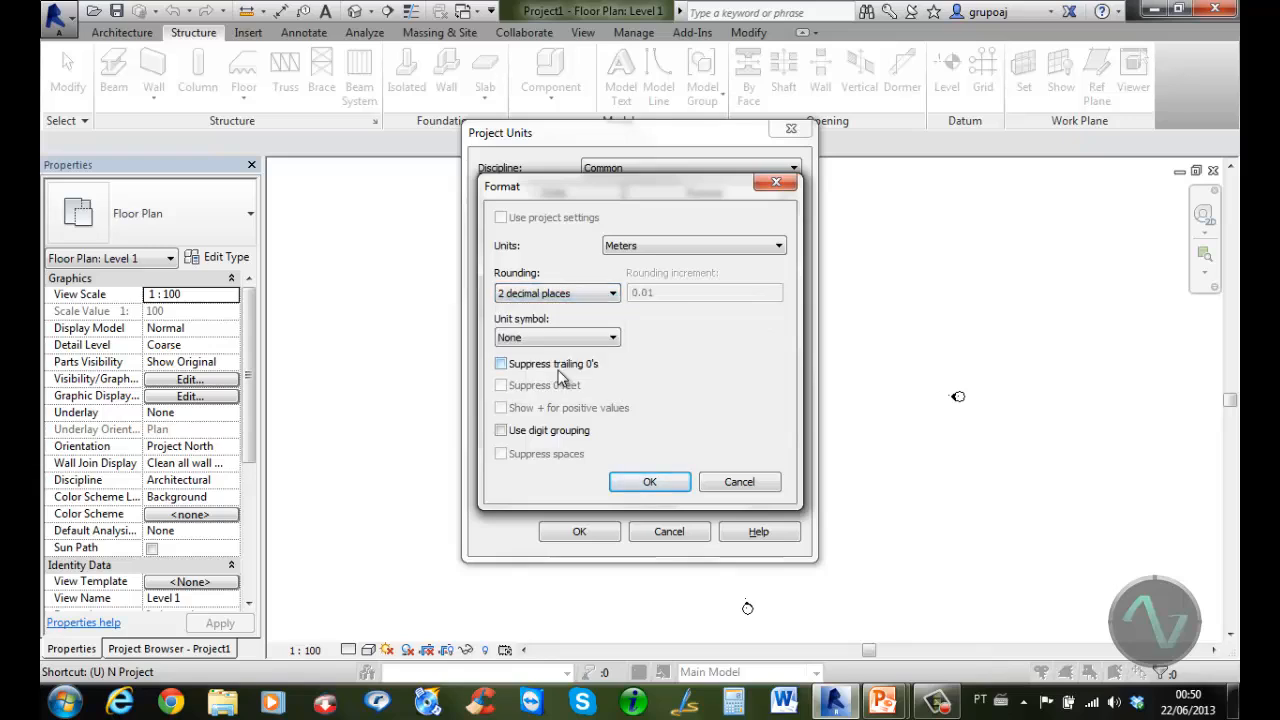
pyautogui.click(600, 338)
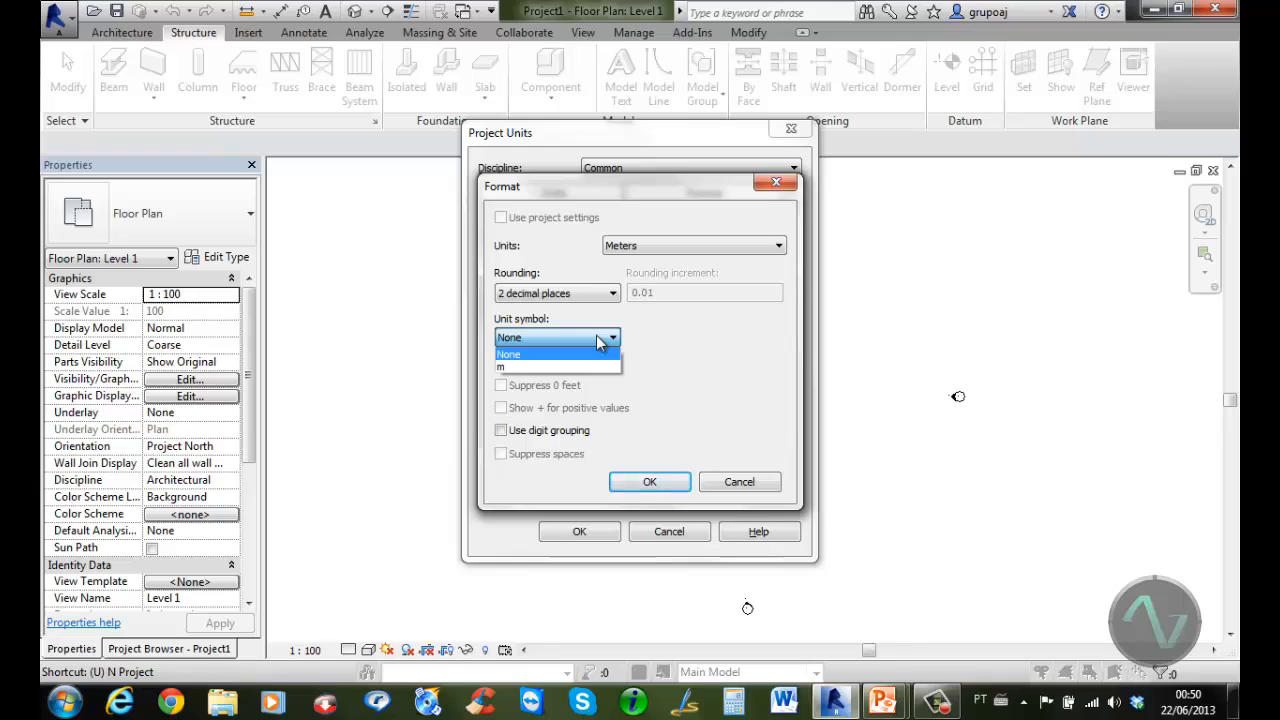
pyautogui.click(600, 340)
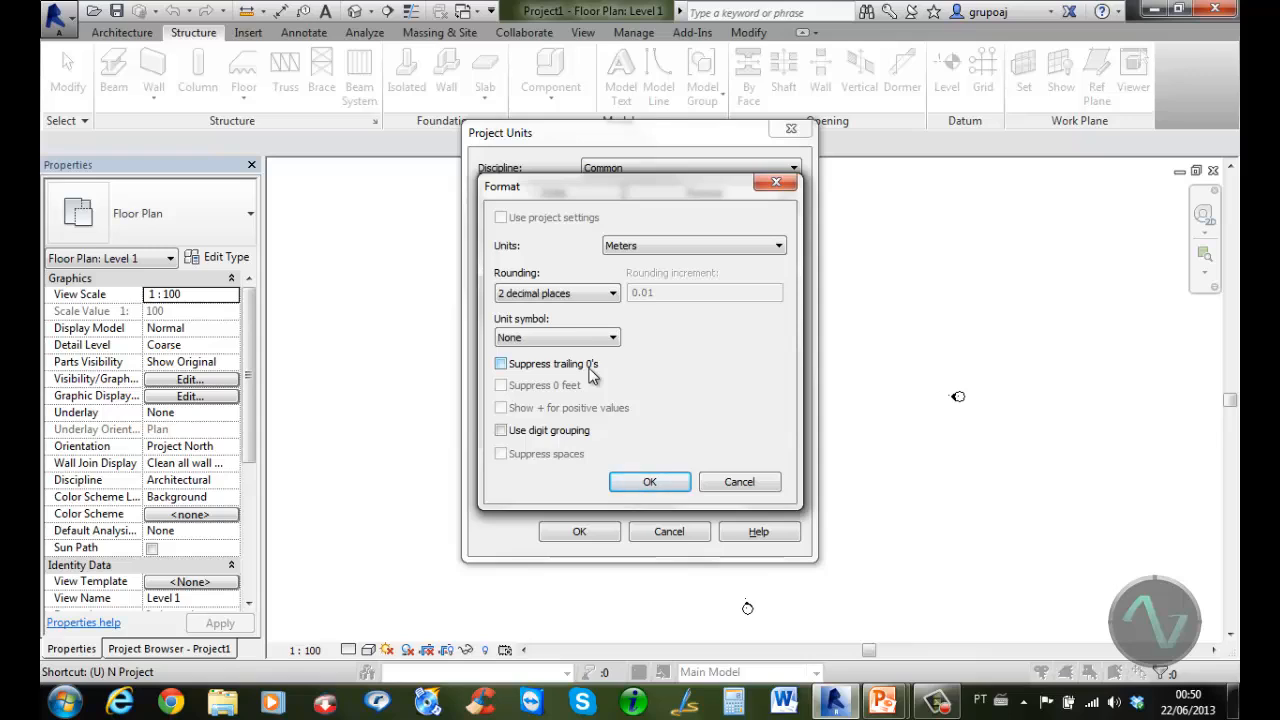
pyautogui.click(650, 483)
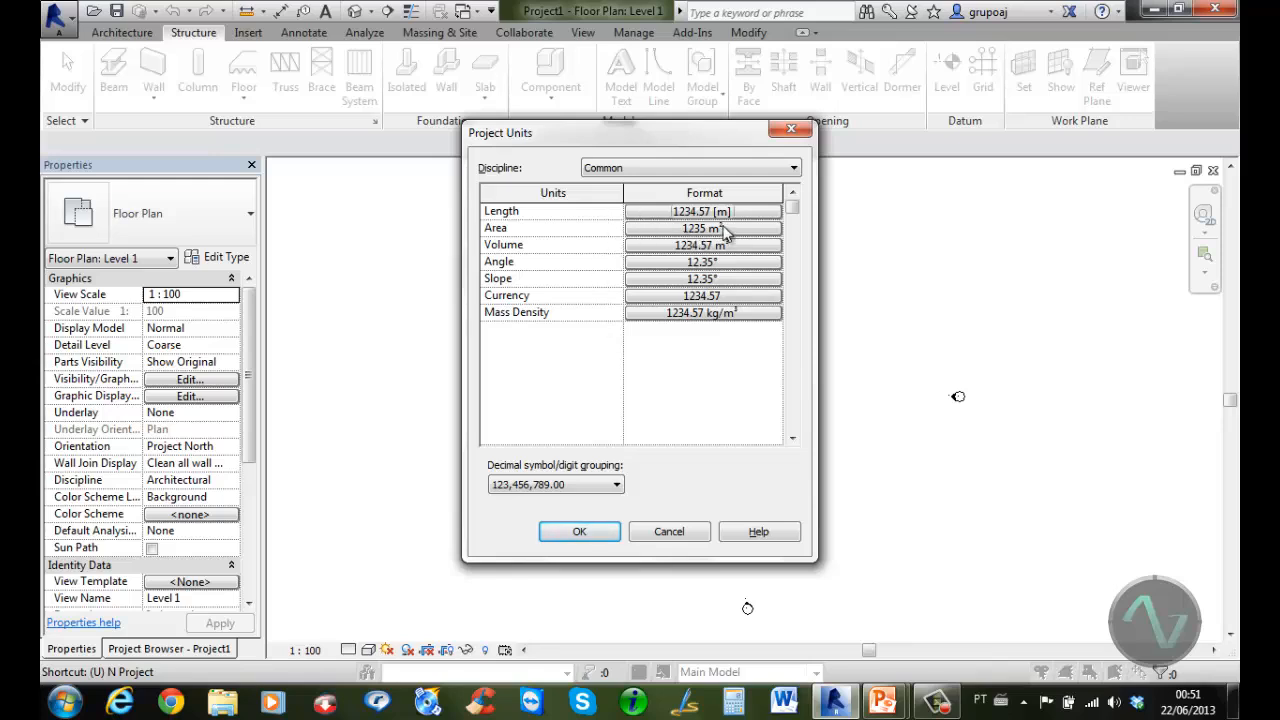
# Set the rounding of the project's area units to 2 decimal places
pyautogui.click(686, 229)
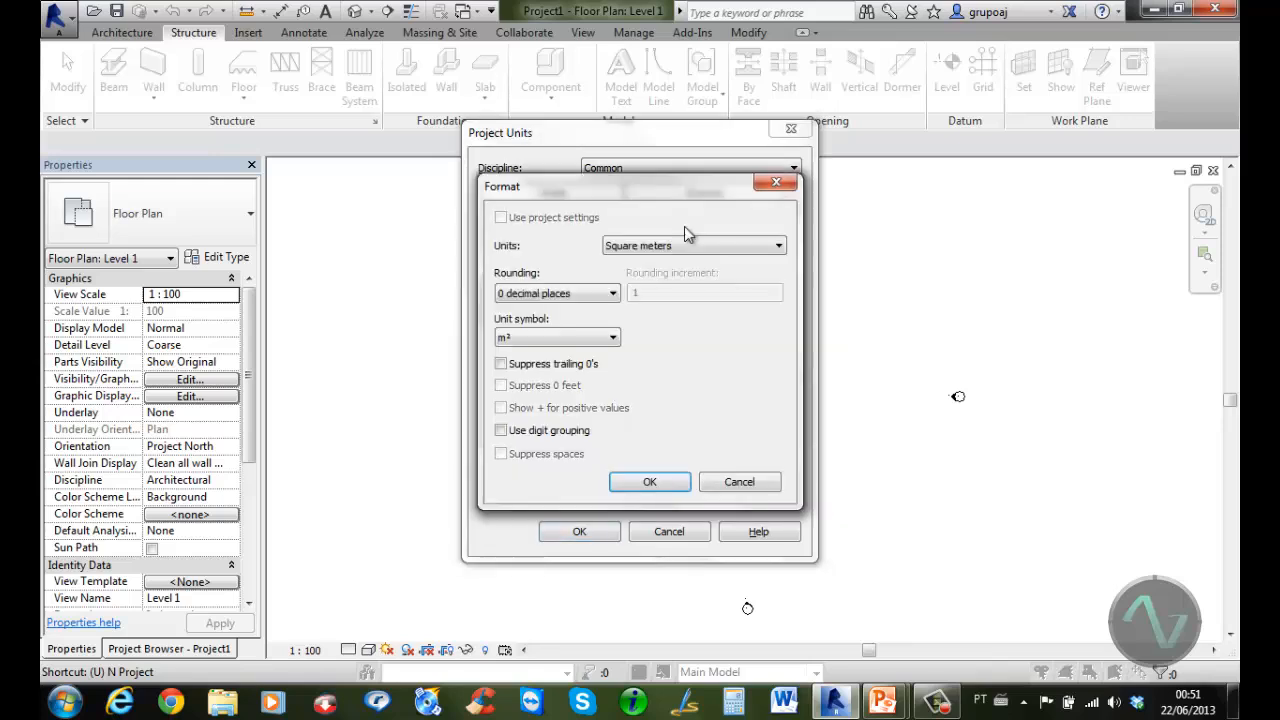
pyautogui.click(588, 296)
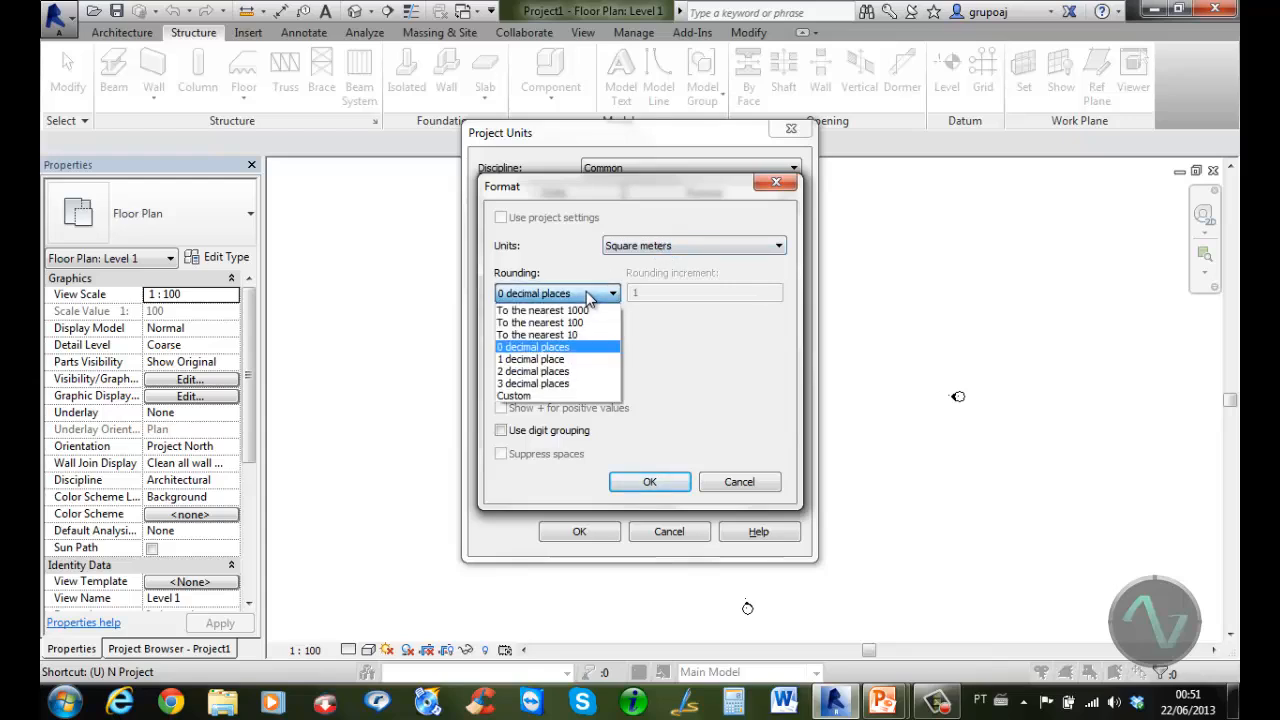
pyautogui.click(552, 371)
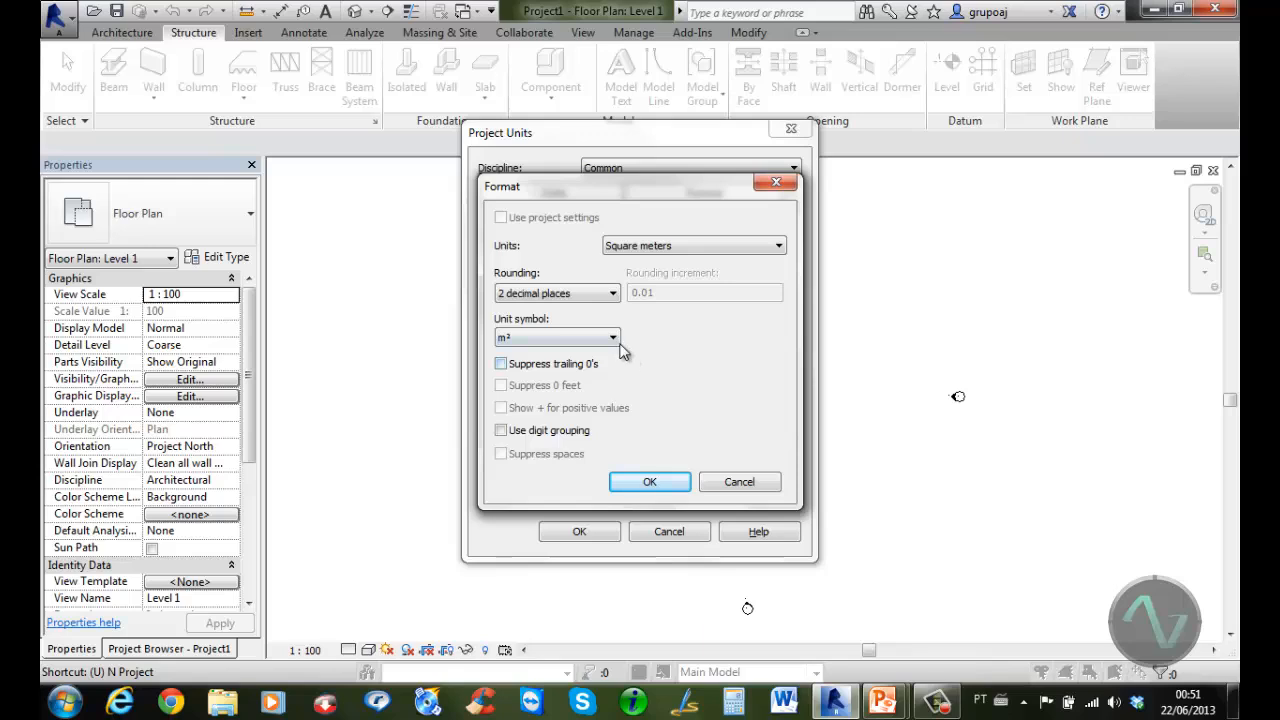
pyautogui.click(650, 483)
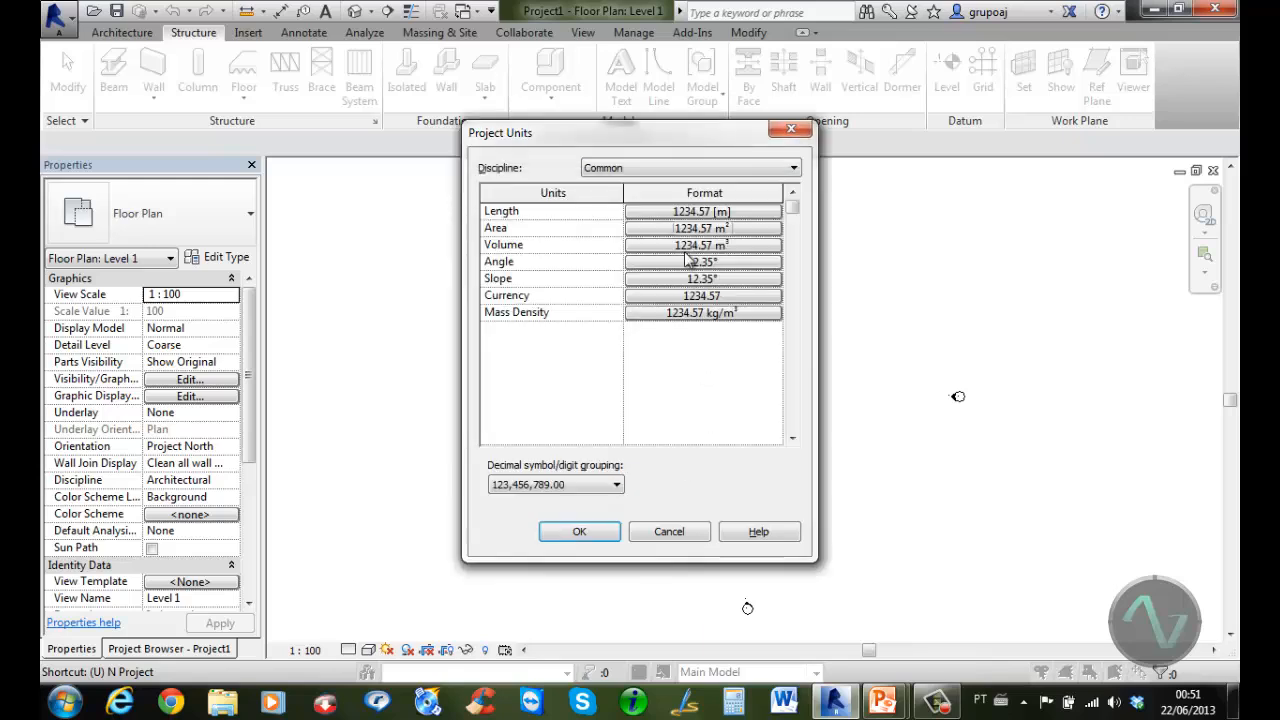
# Review the project unit formats for the Structural, Electrical and Energy disciplines, and return to the Common discipline
pyautogui.click(701, 167)
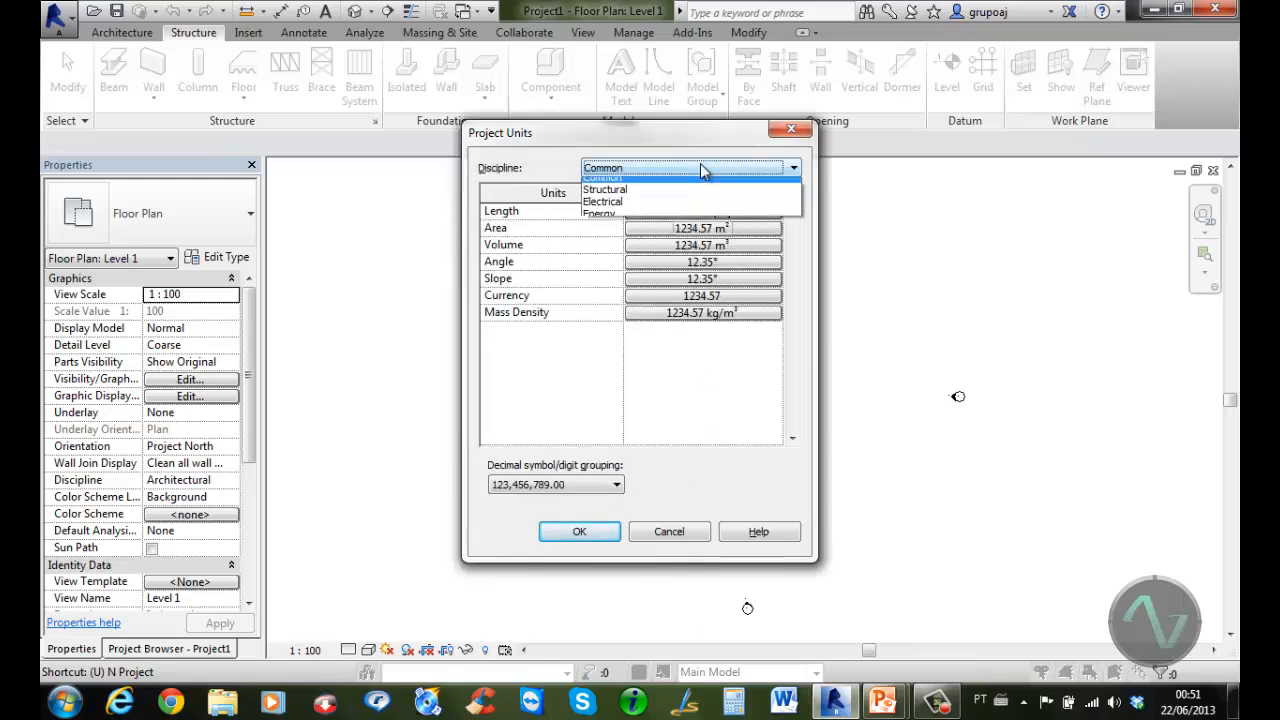
pyautogui.click(636, 201)
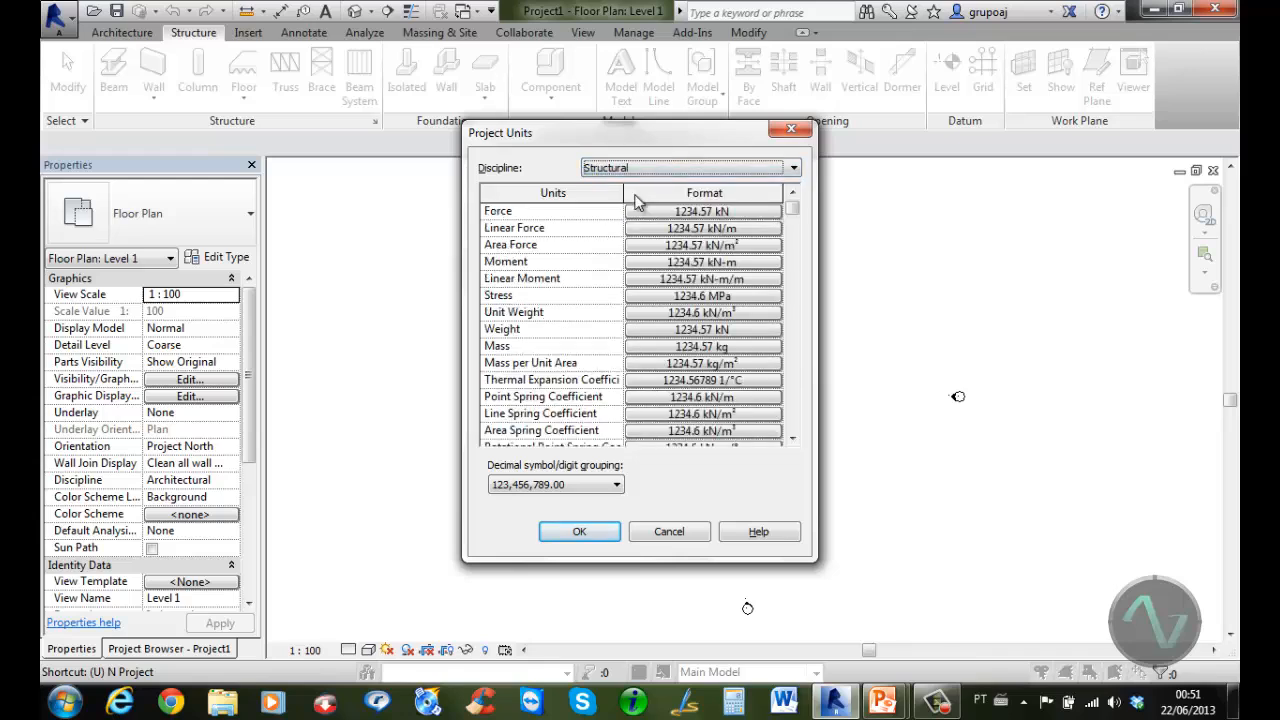
pyautogui.click(670, 169)
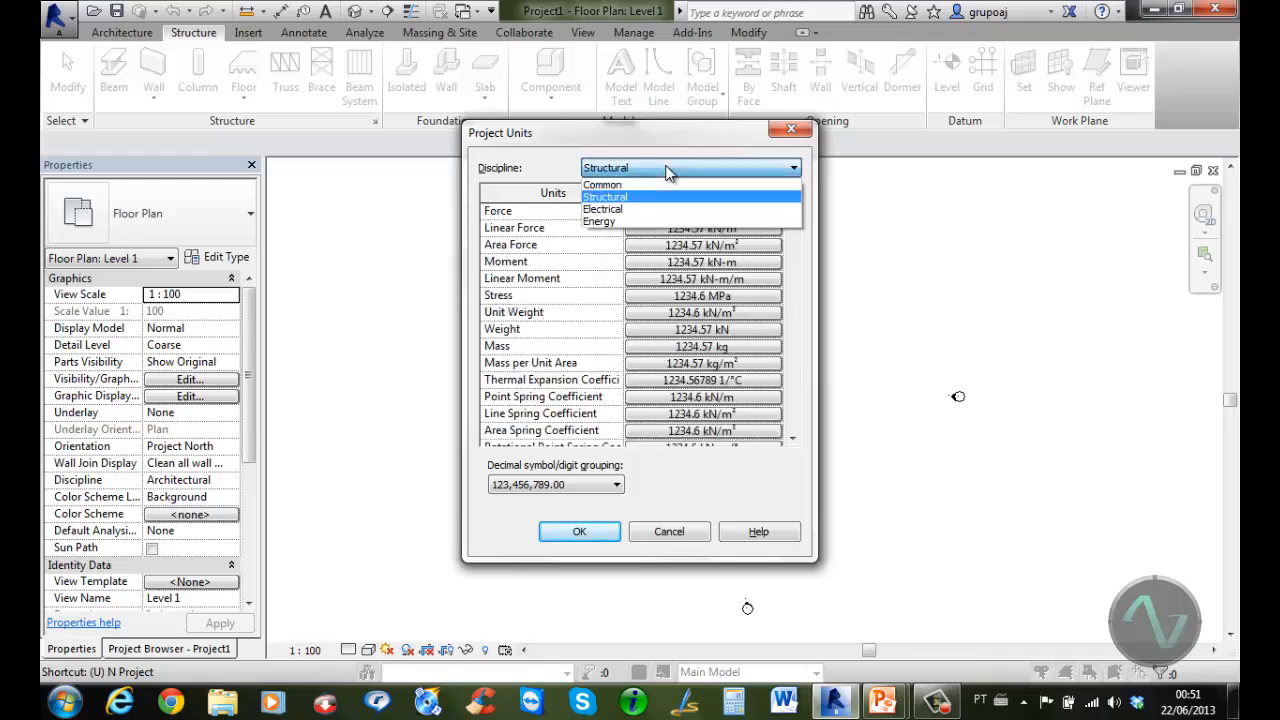
pyautogui.click(634, 209)
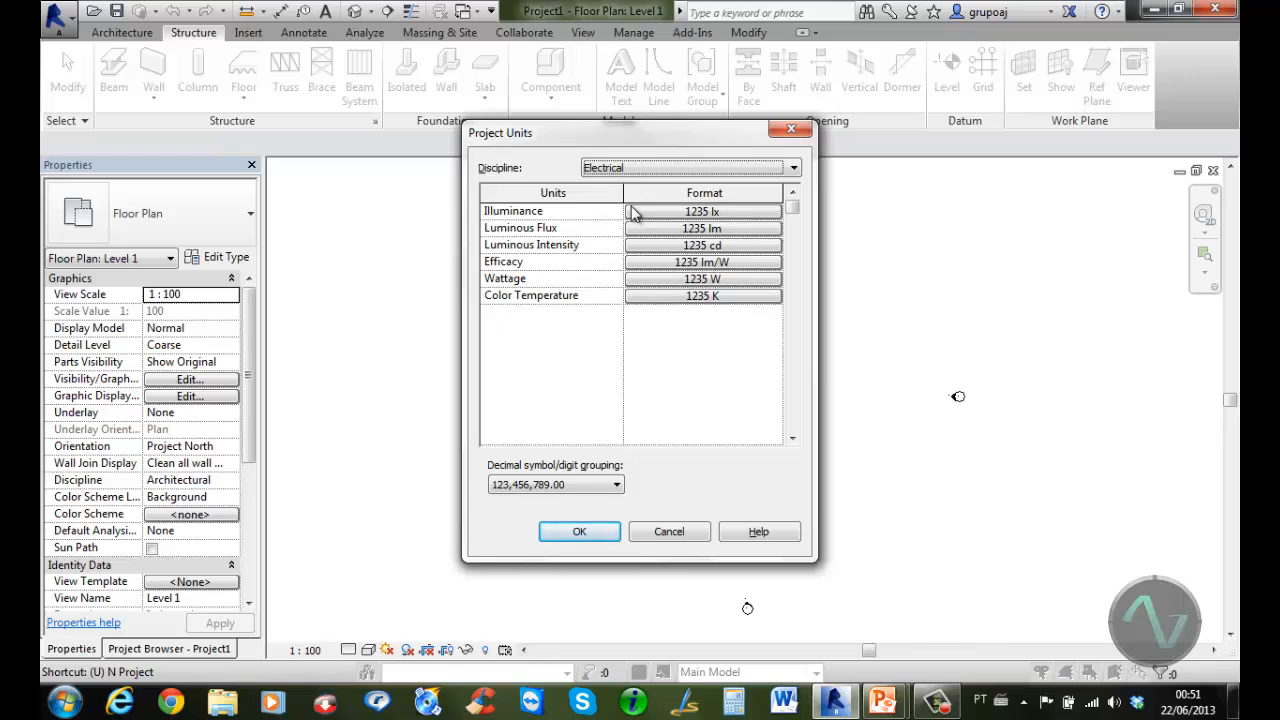
pyautogui.click(671, 166)
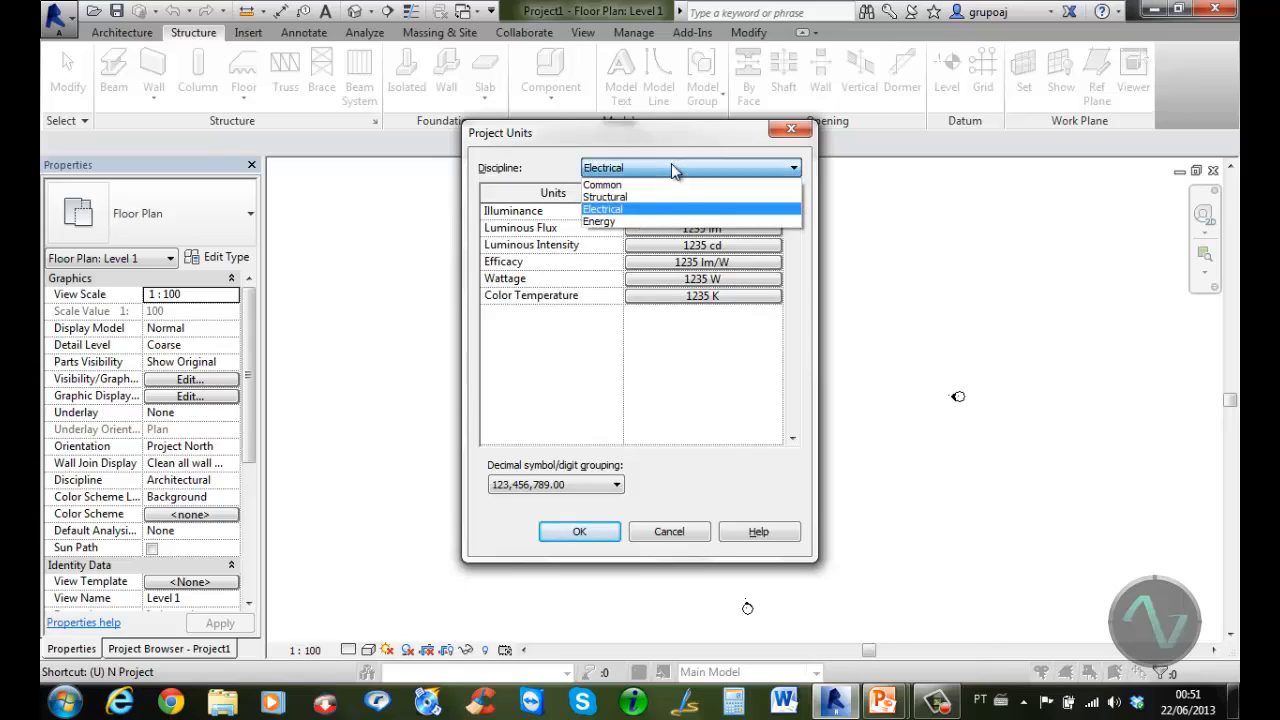
pyautogui.click(630, 221)
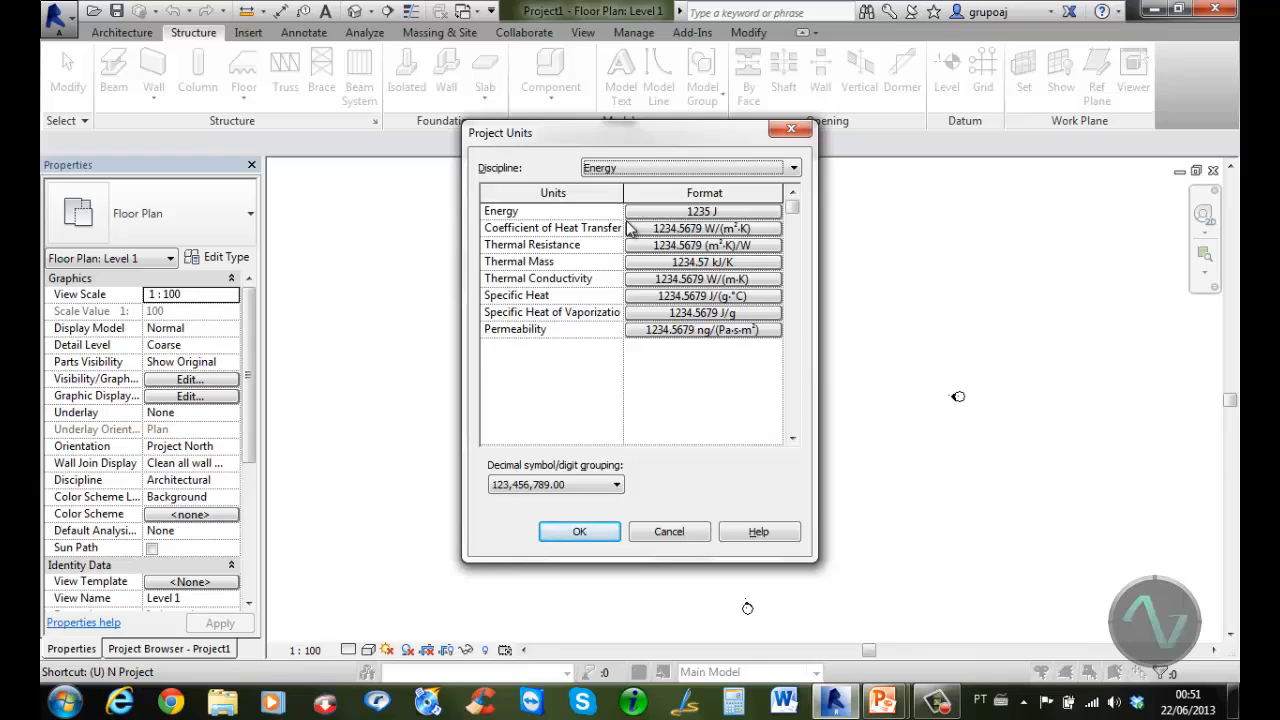
pyautogui.click(679, 168)
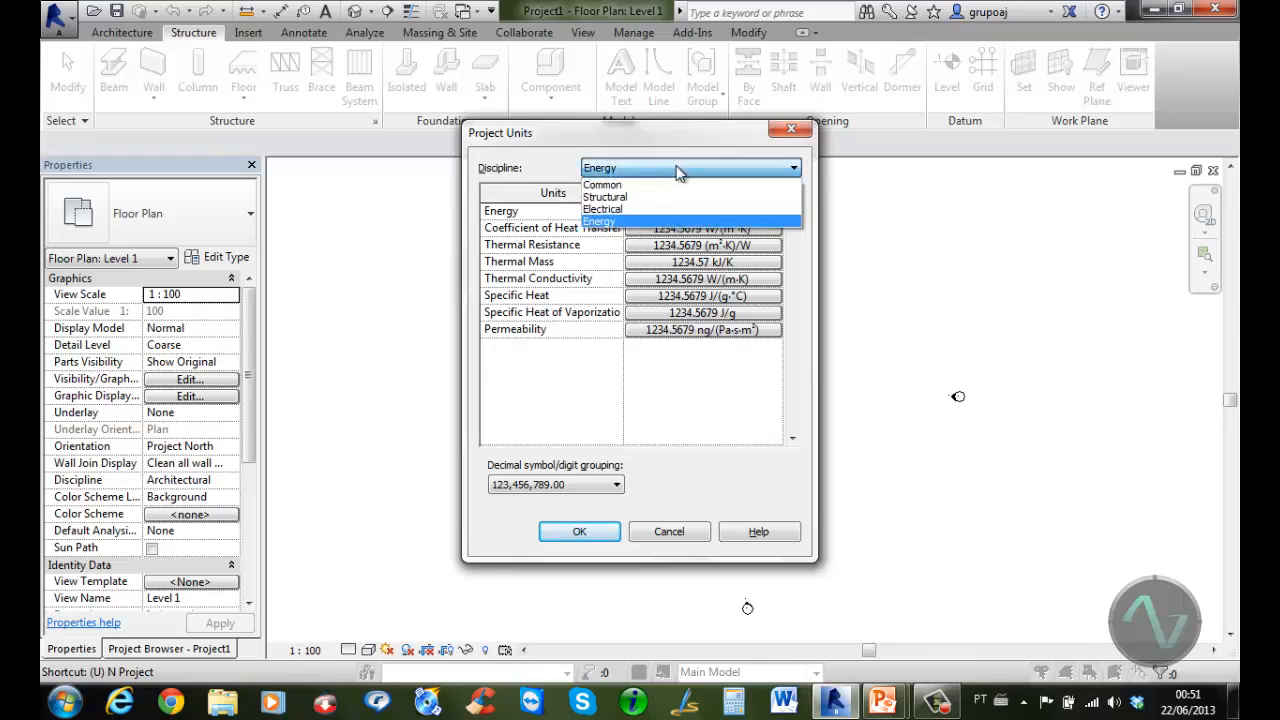
pyautogui.click(652, 184)
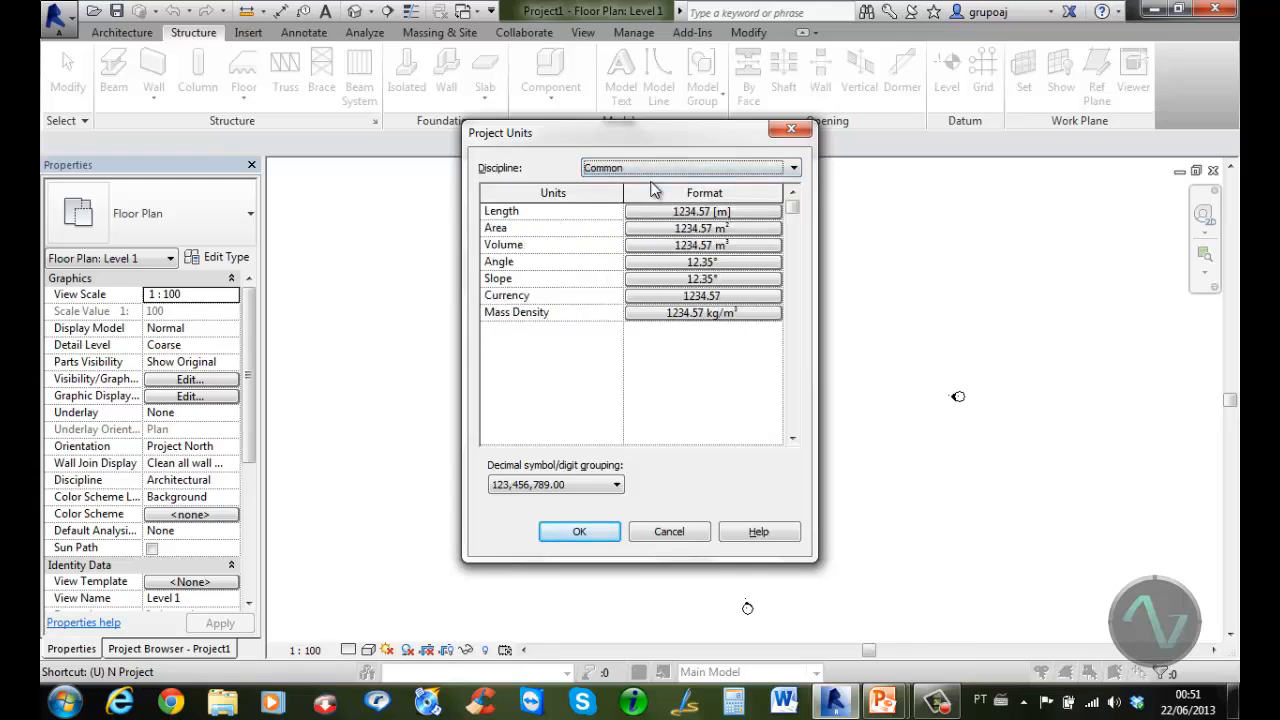
# Confirm the project unit settings
pyautogui.click(597, 533)
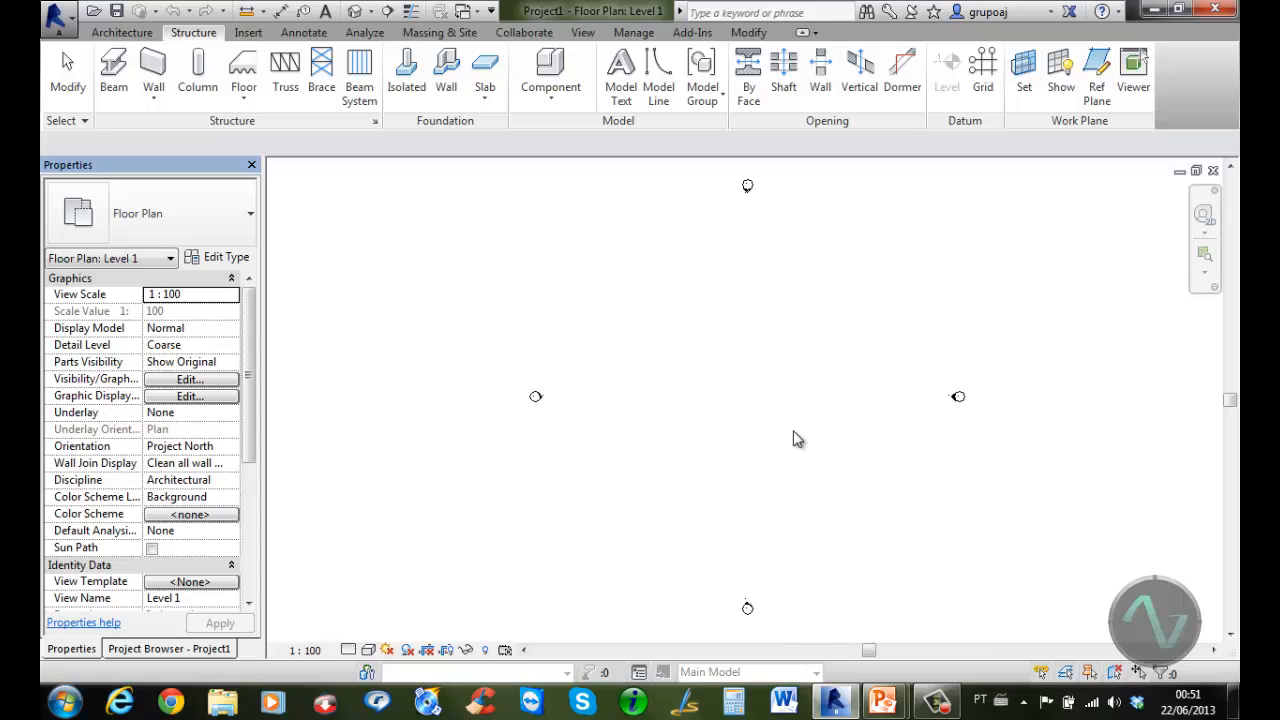
# Start the Architectural Wall tool
pyautogui.click(122, 33)
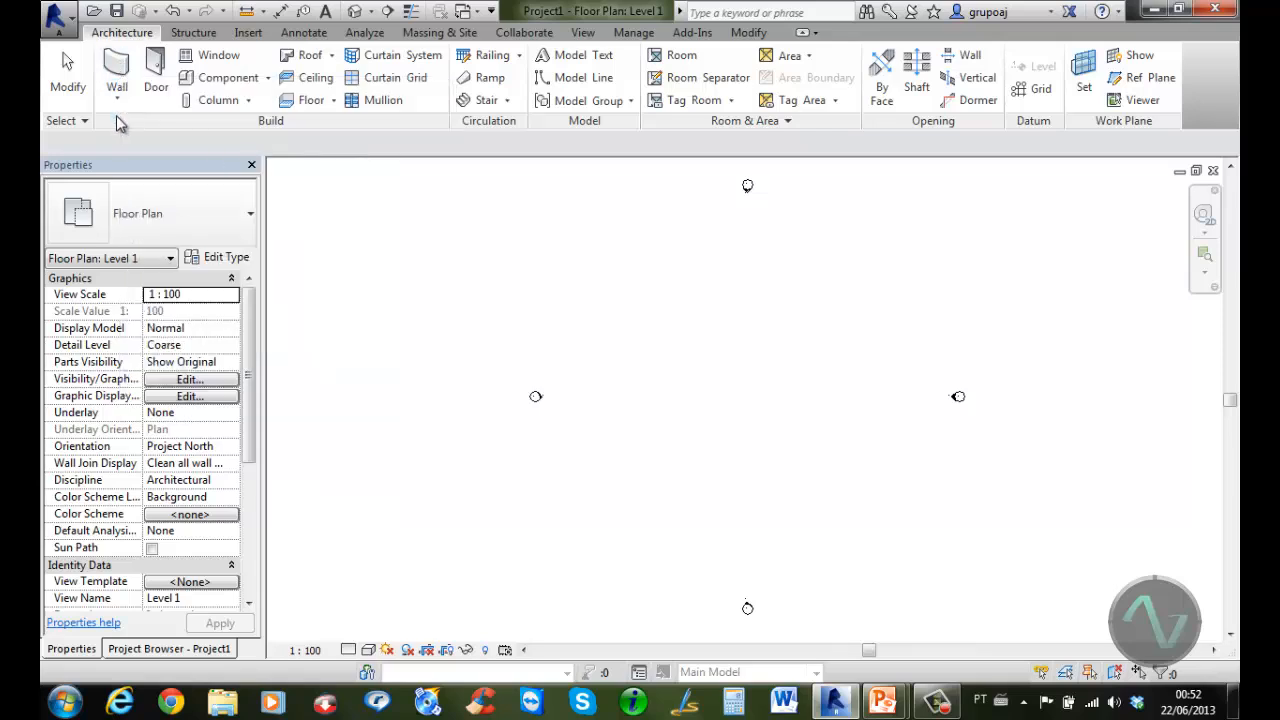
pyautogui.click(117, 100)
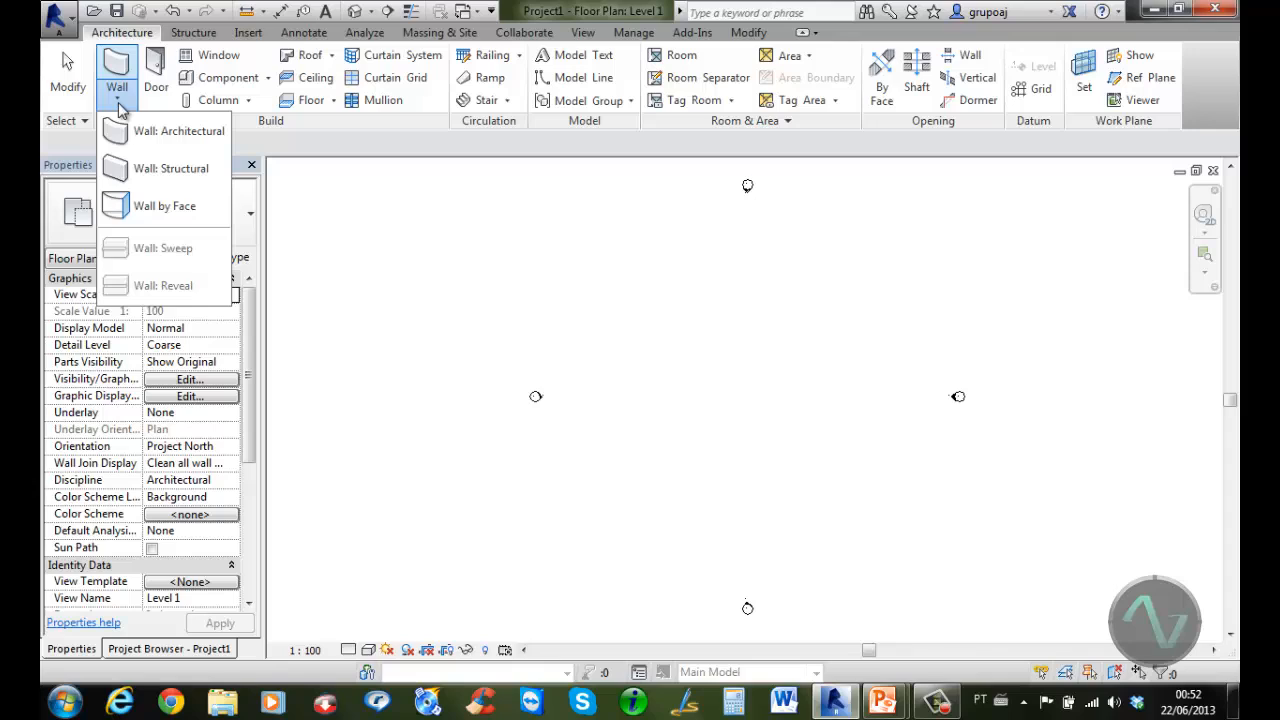
pyautogui.click(249, 101)
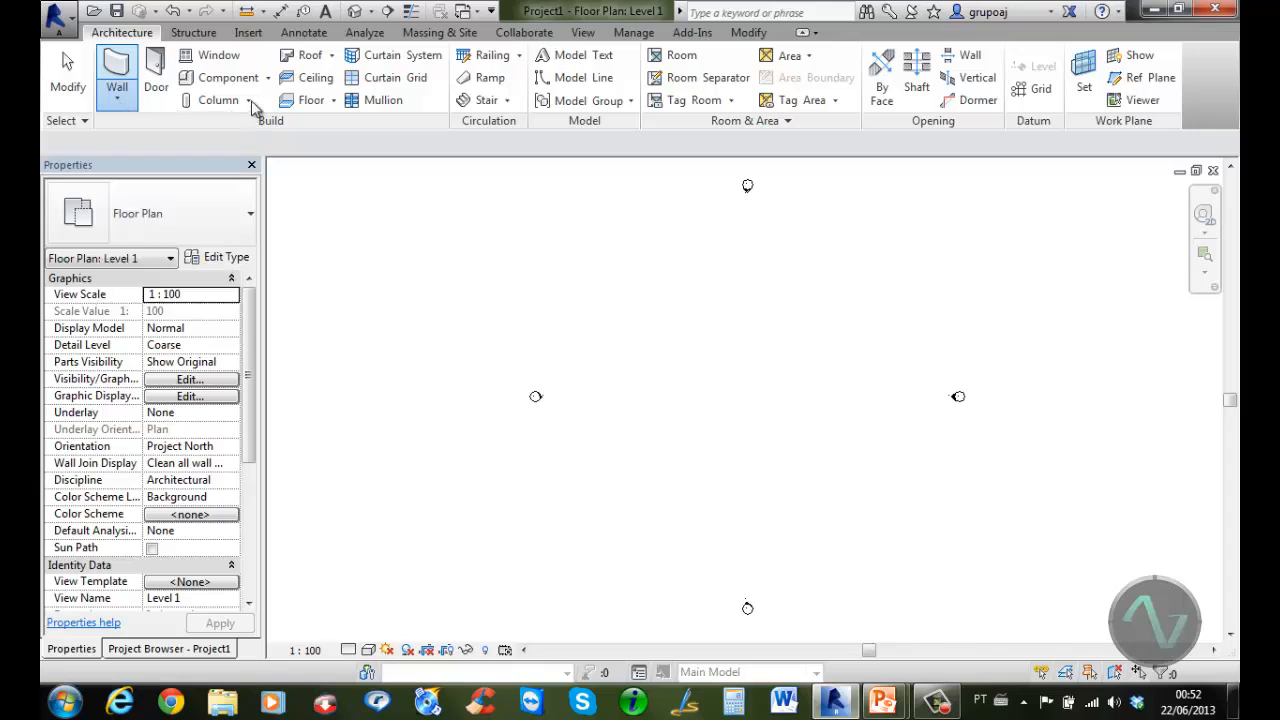
pyautogui.click(268, 78)
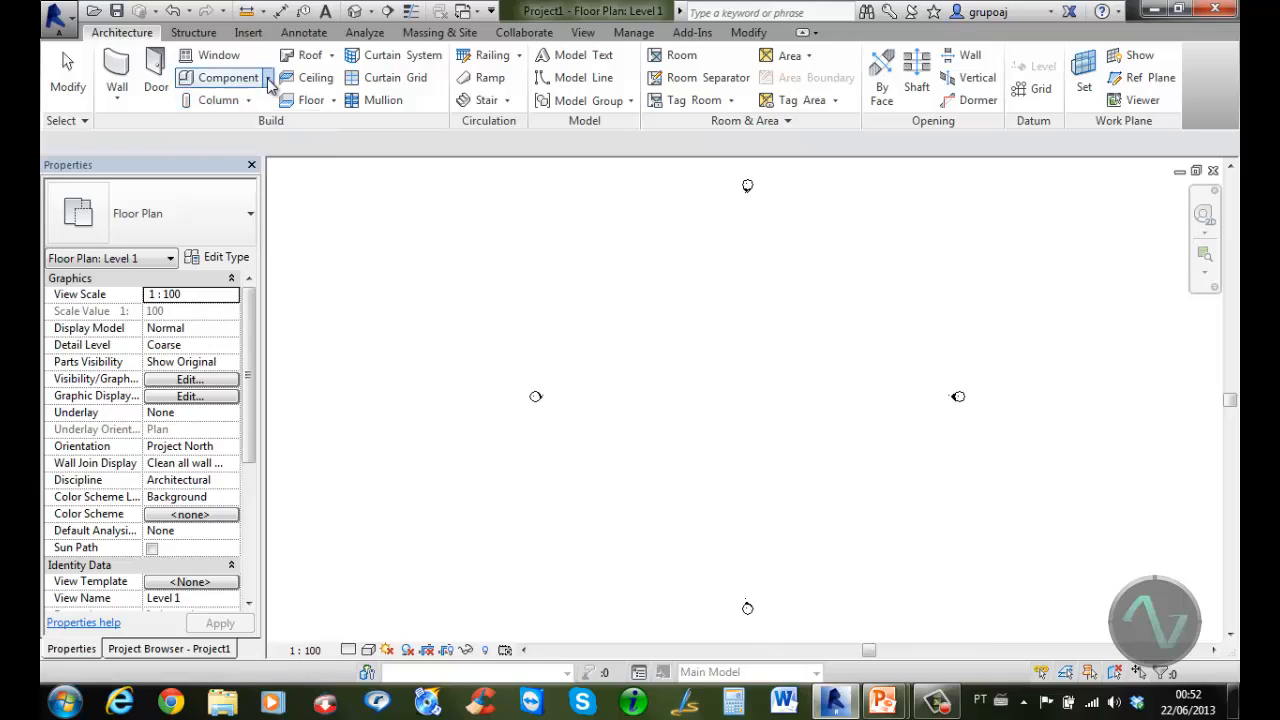
pyautogui.click(143, 130)
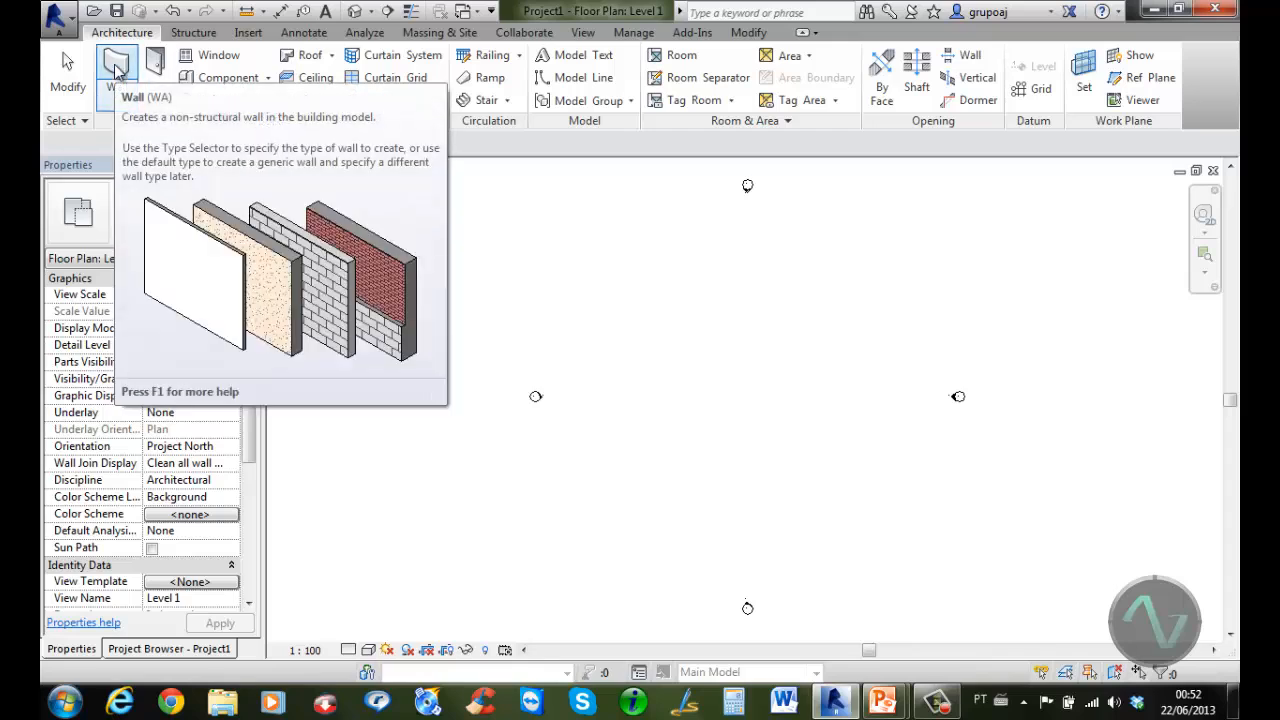
pyautogui.click(117, 92)
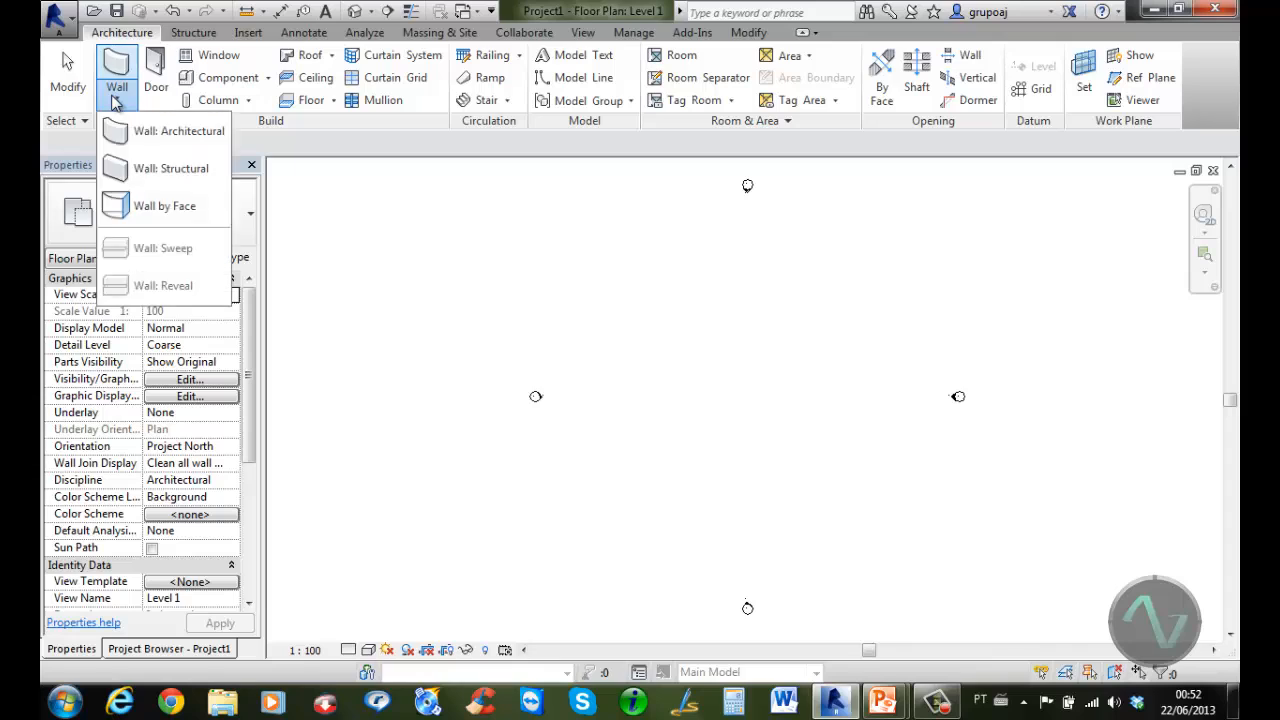
pyautogui.click(155, 137)
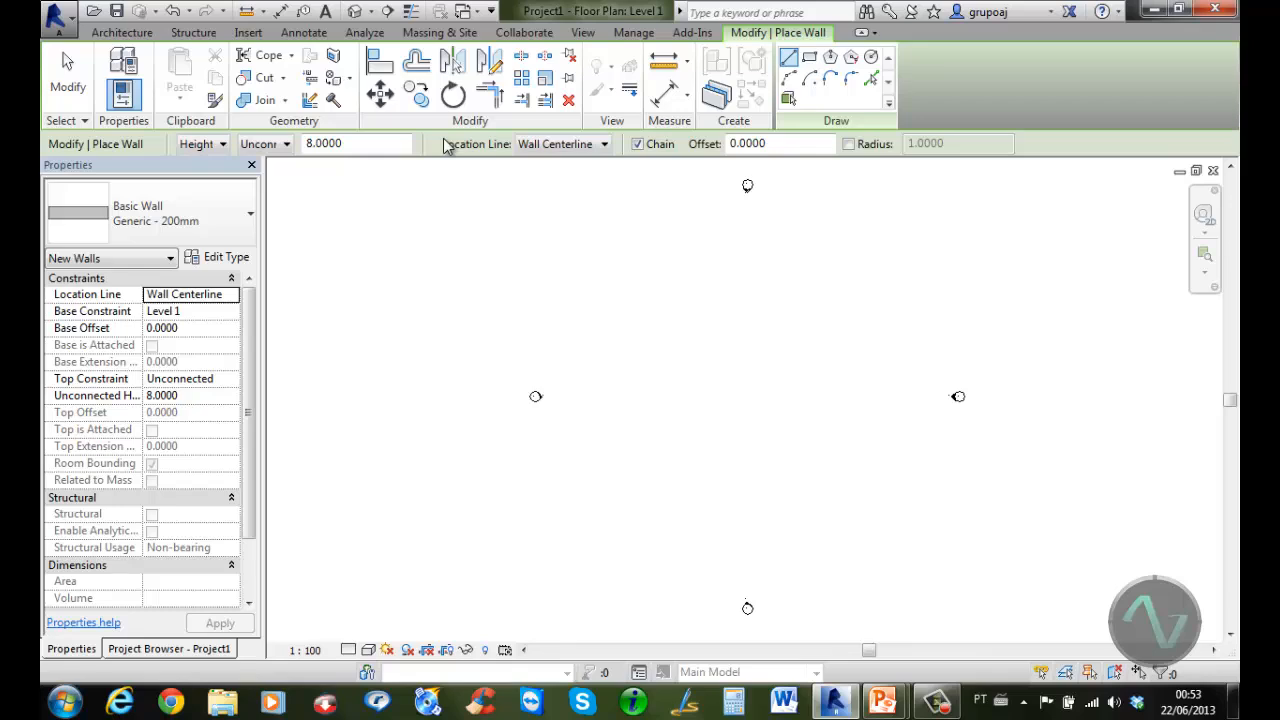
# Look through the available basic, curtain and stacked wall types and choose the Basic Wall type Generic - 200mm
pyautogui.click(242, 226)
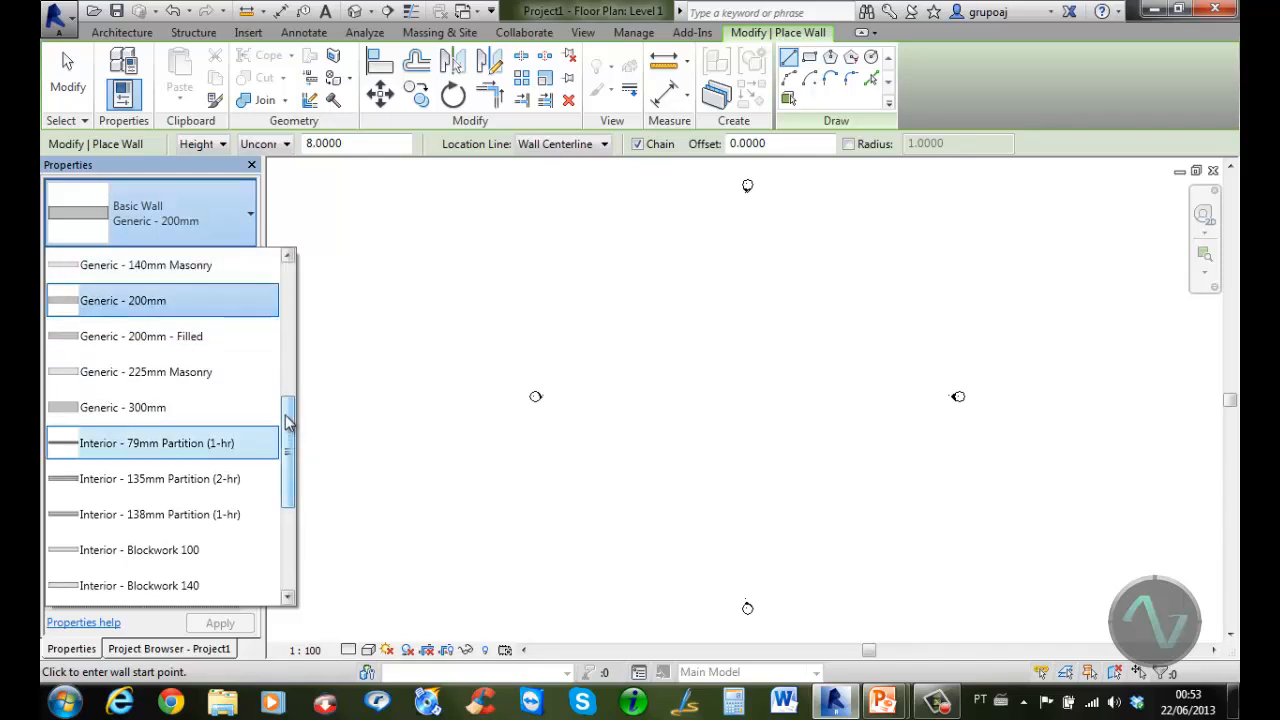
pyautogui.moveTo(287, 422); pyautogui.dragTo(287, 294)
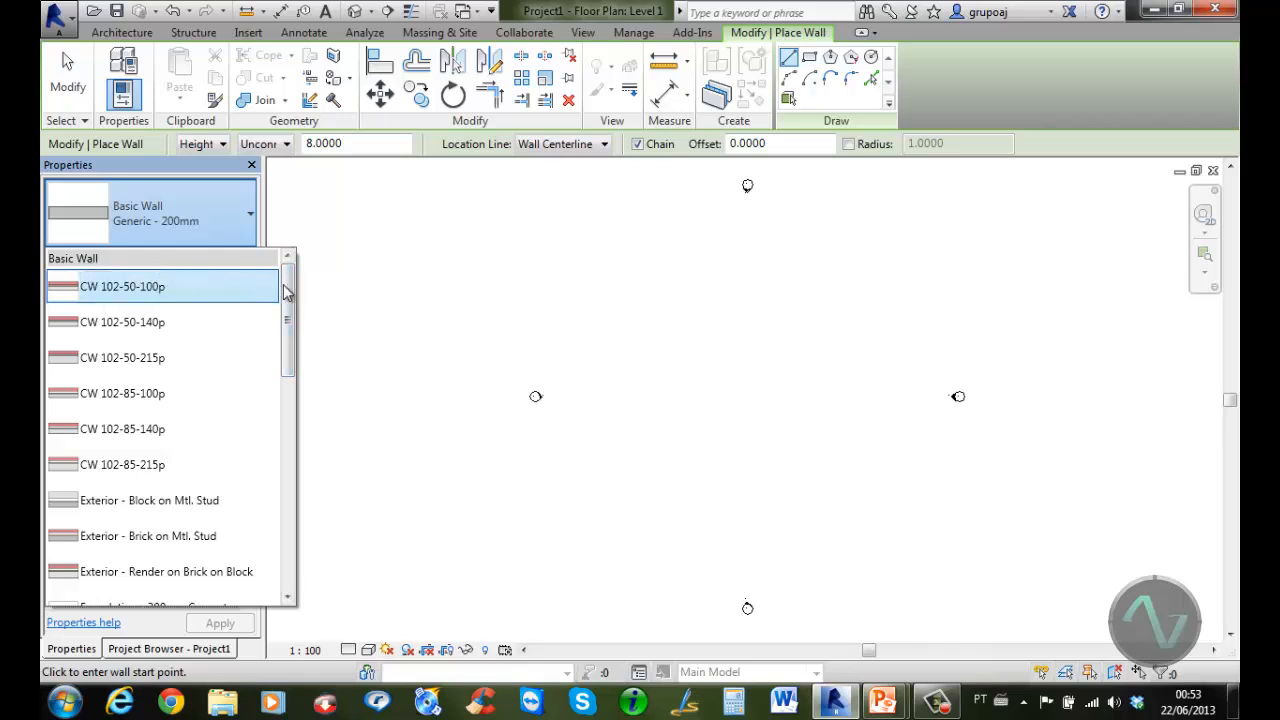
pyautogui.moveTo(288, 300); pyautogui.dragTo(291, 520)
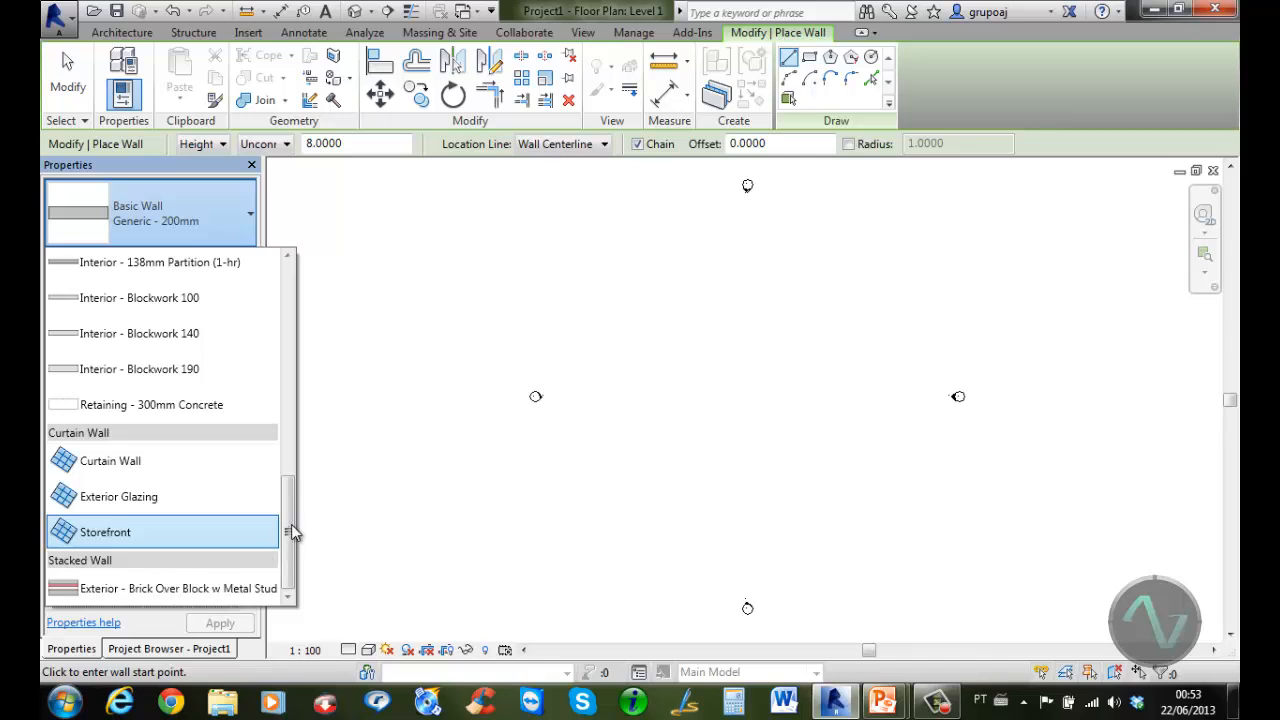
pyautogui.moveTo(291, 524); pyautogui.dragTo(297, 300)
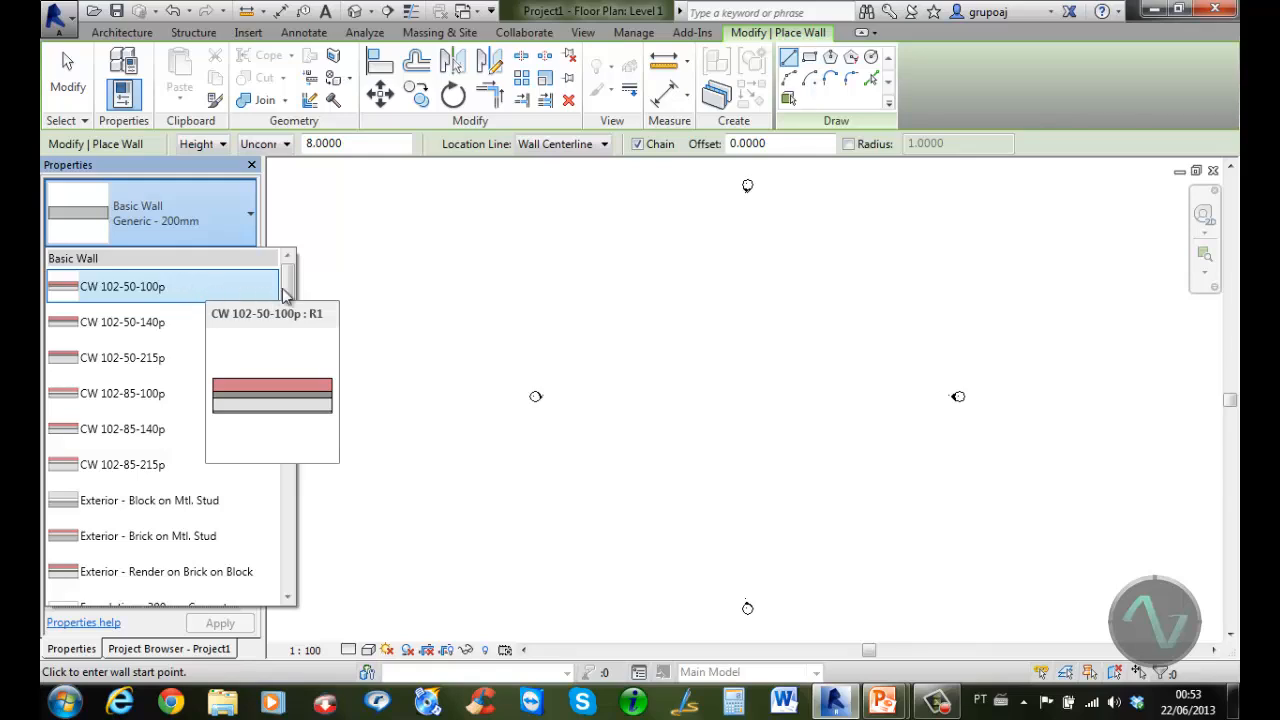
pyautogui.moveTo(286, 283); pyautogui.dragTo(290, 395)
pyautogui.moveTo(150, 400)
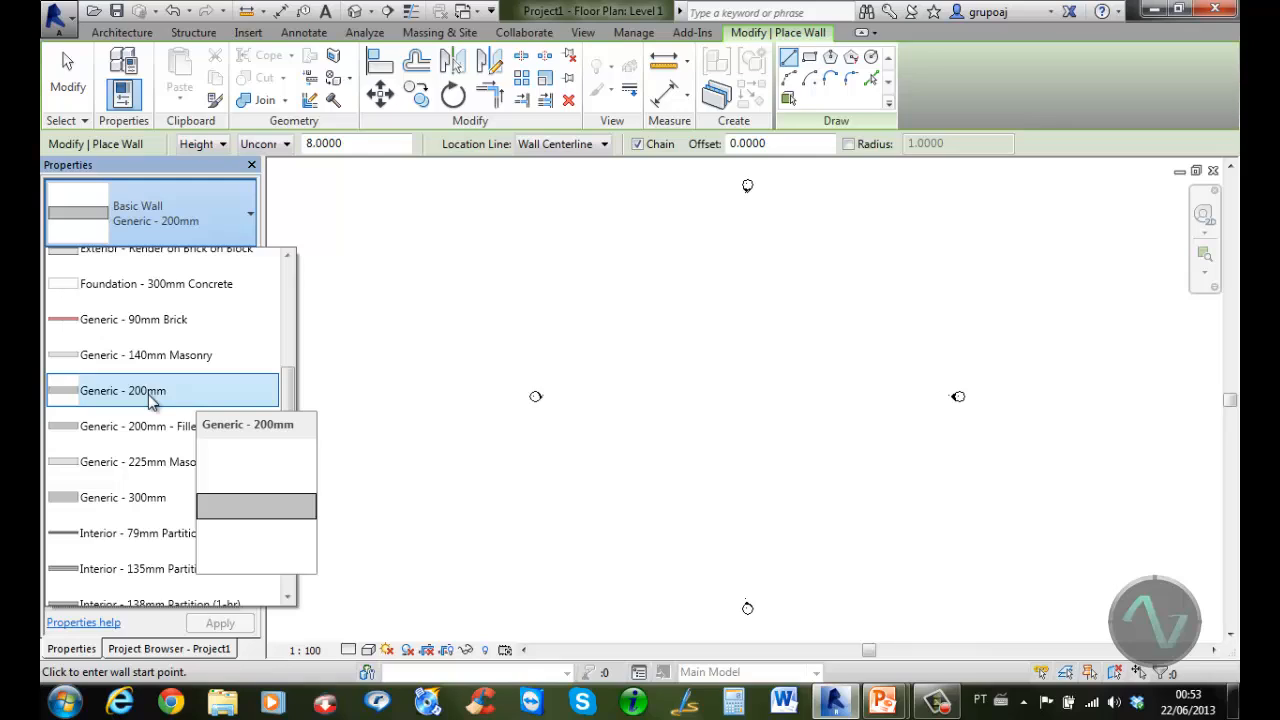
pyautogui.click(150, 398)
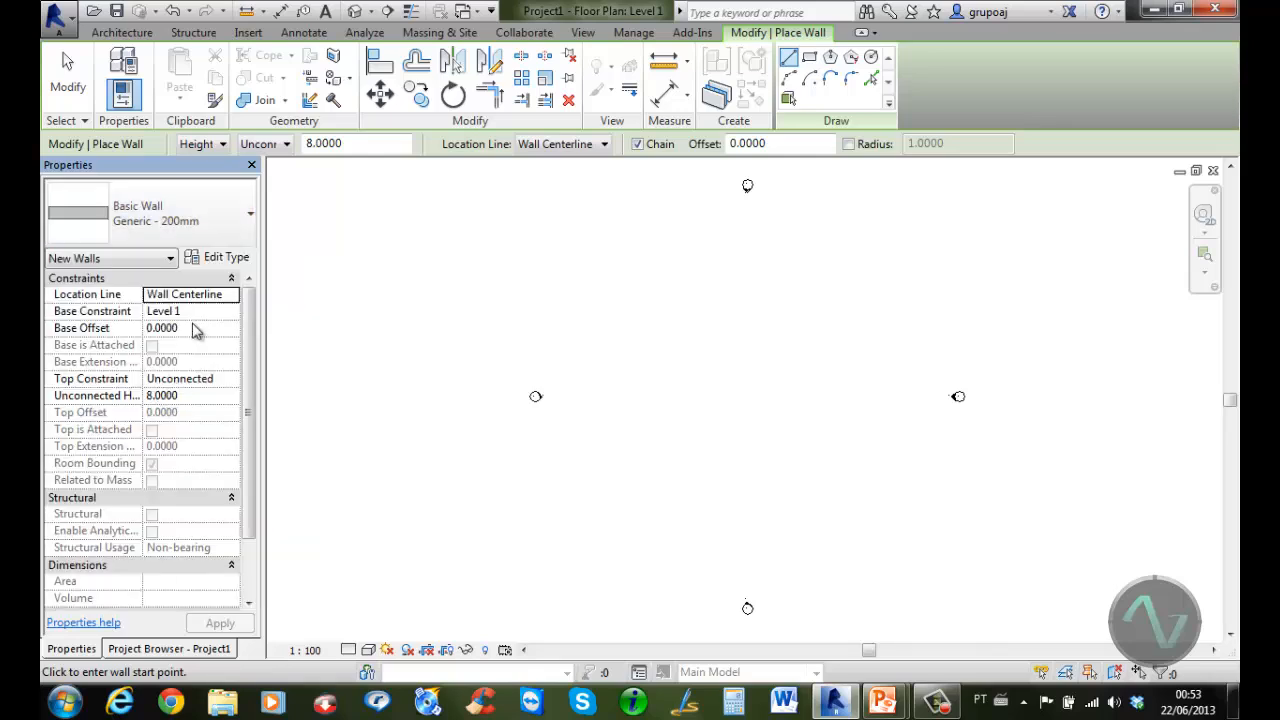
# Duplicate the Generic - 200mm wall type under the name Parede 15cm
pyautogui.click(226, 258)
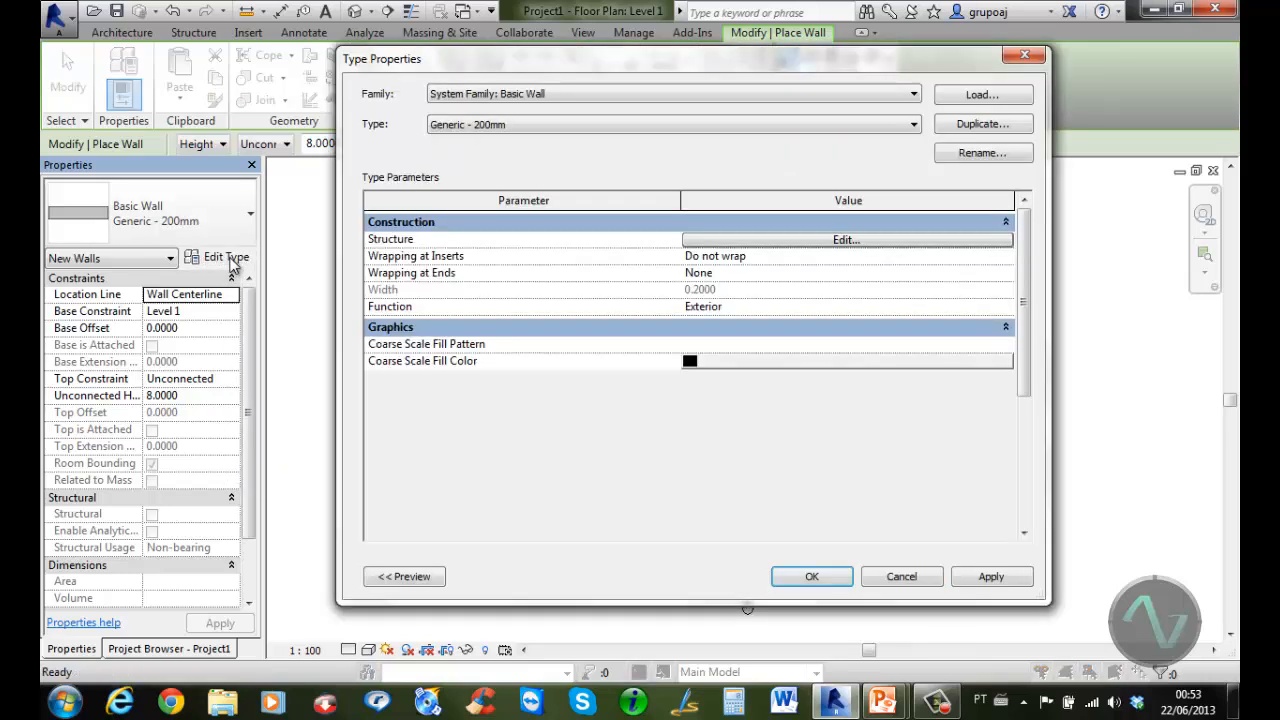
pyautogui.moveTo(337, 322); pyautogui.dragTo(650, 325)
pyautogui.moveTo(828, 64); pyautogui.dragTo(636, 90)
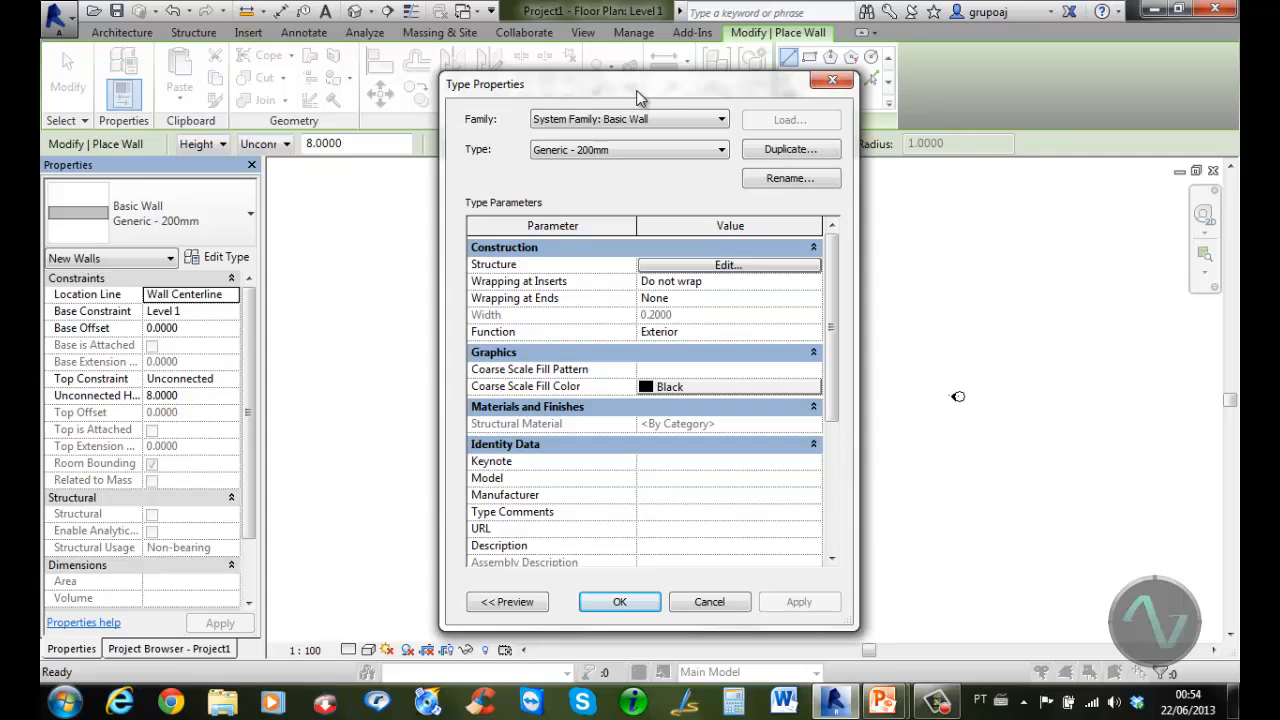
pyautogui.click(790, 150)
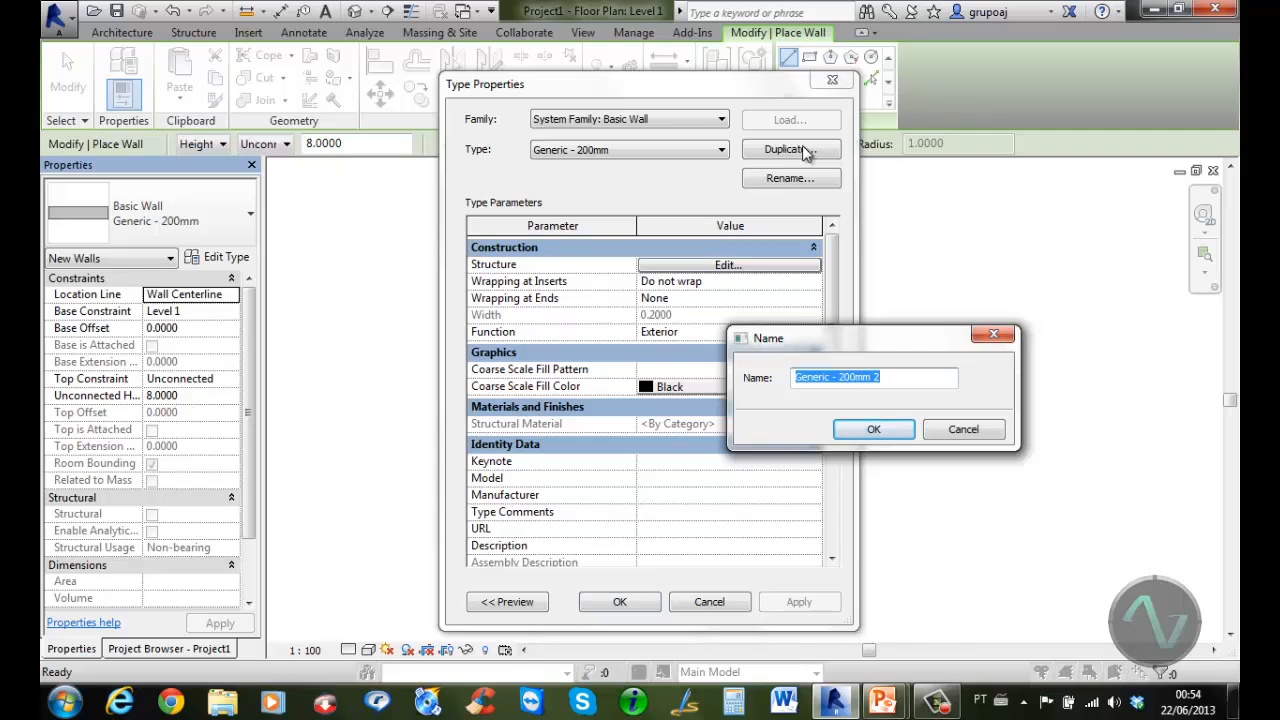
pyautogui.write('Parede ')
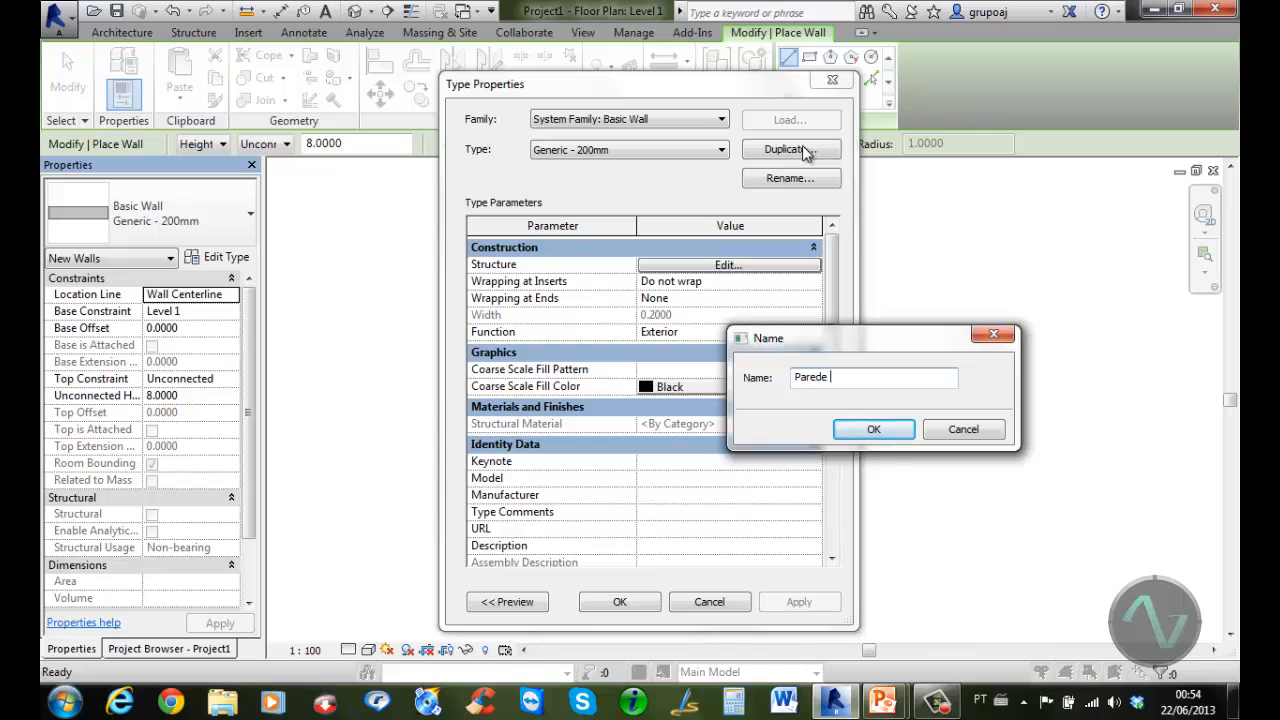
pyautogui.write('15cm')
pyautogui.click(895, 432)
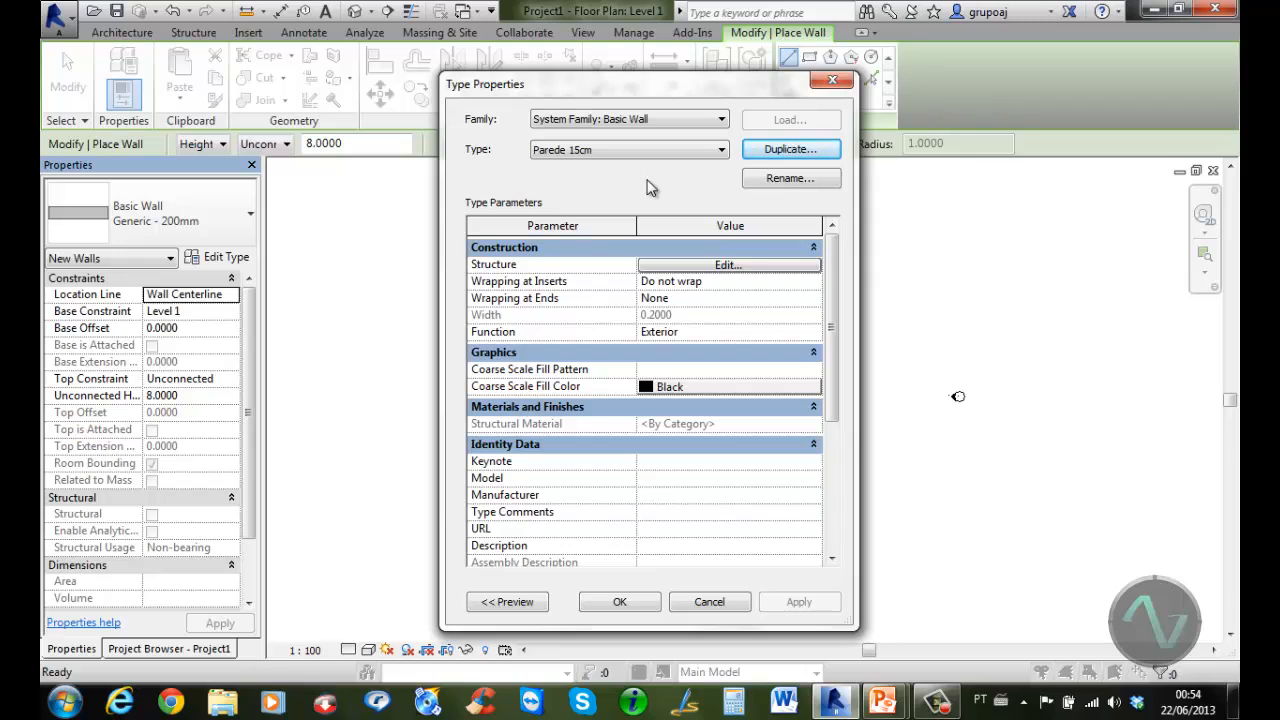
# In the wall type's structure, show the preview, insert two layers, and arrange one layer outside each core boundary with one between them
pyautogui.click(737, 271)
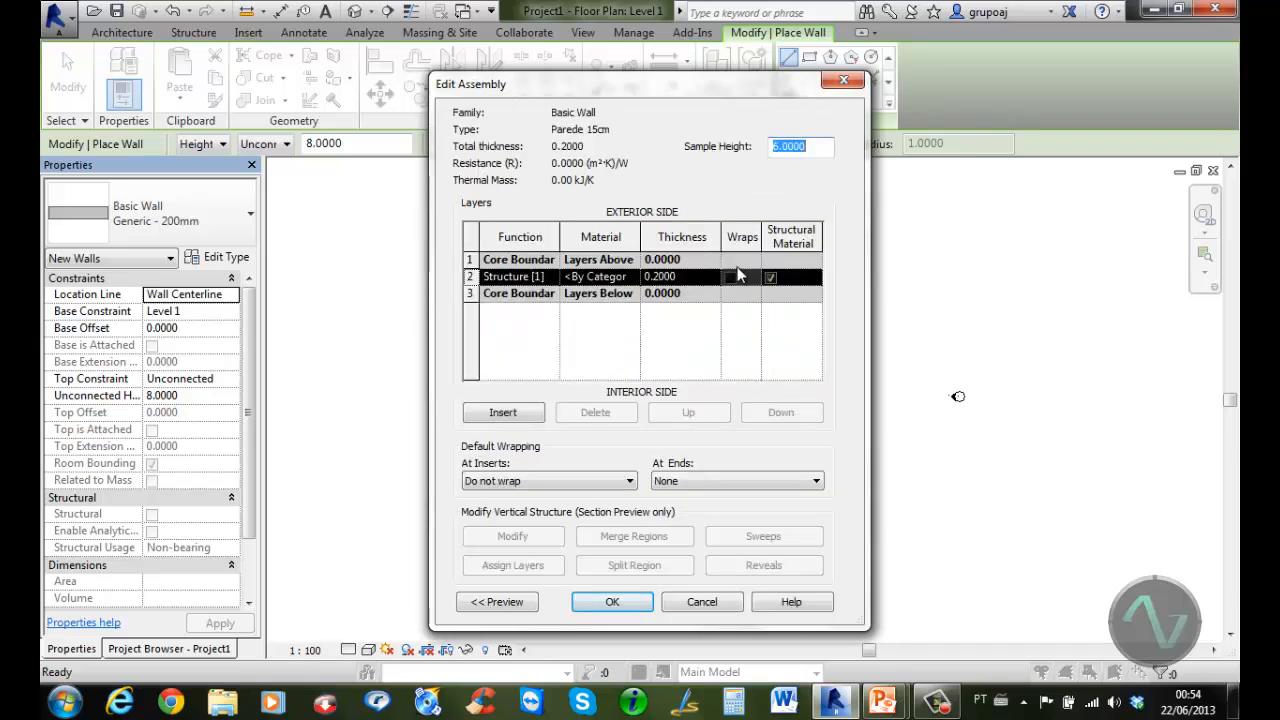
pyautogui.click(502, 601)
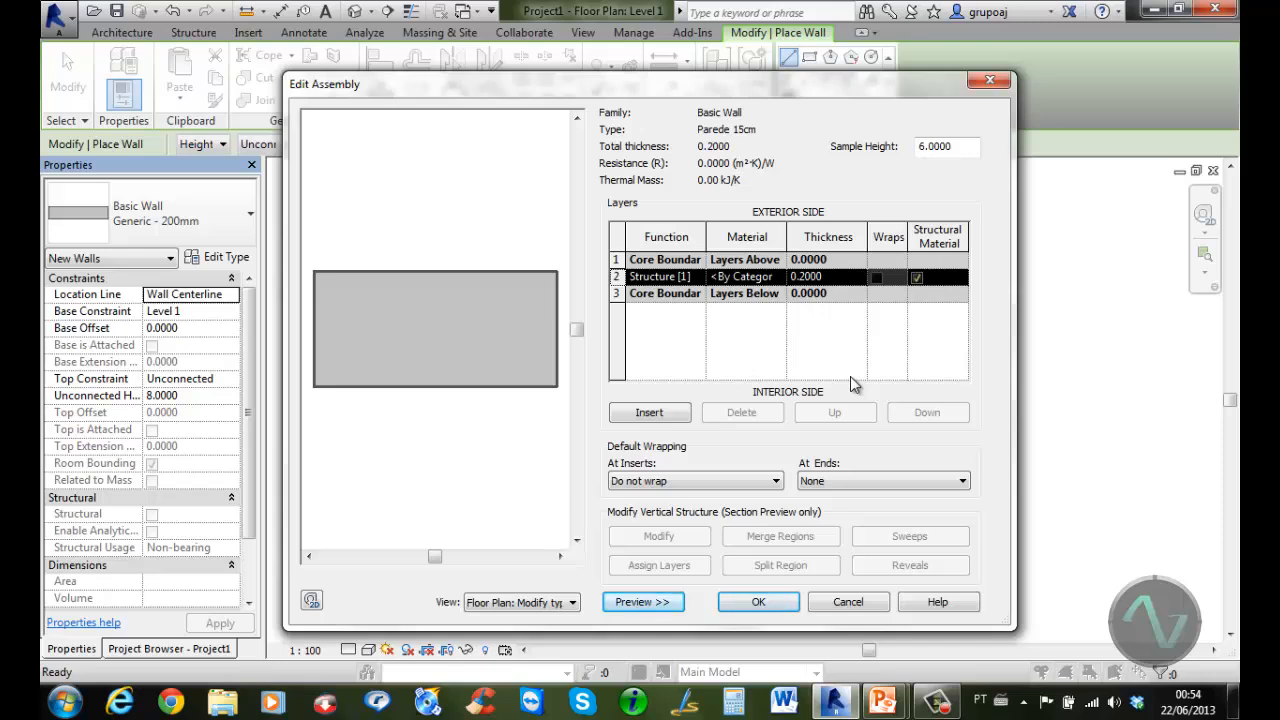
pyautogui.click(650, 413)
pyautogui.click(650, 413)
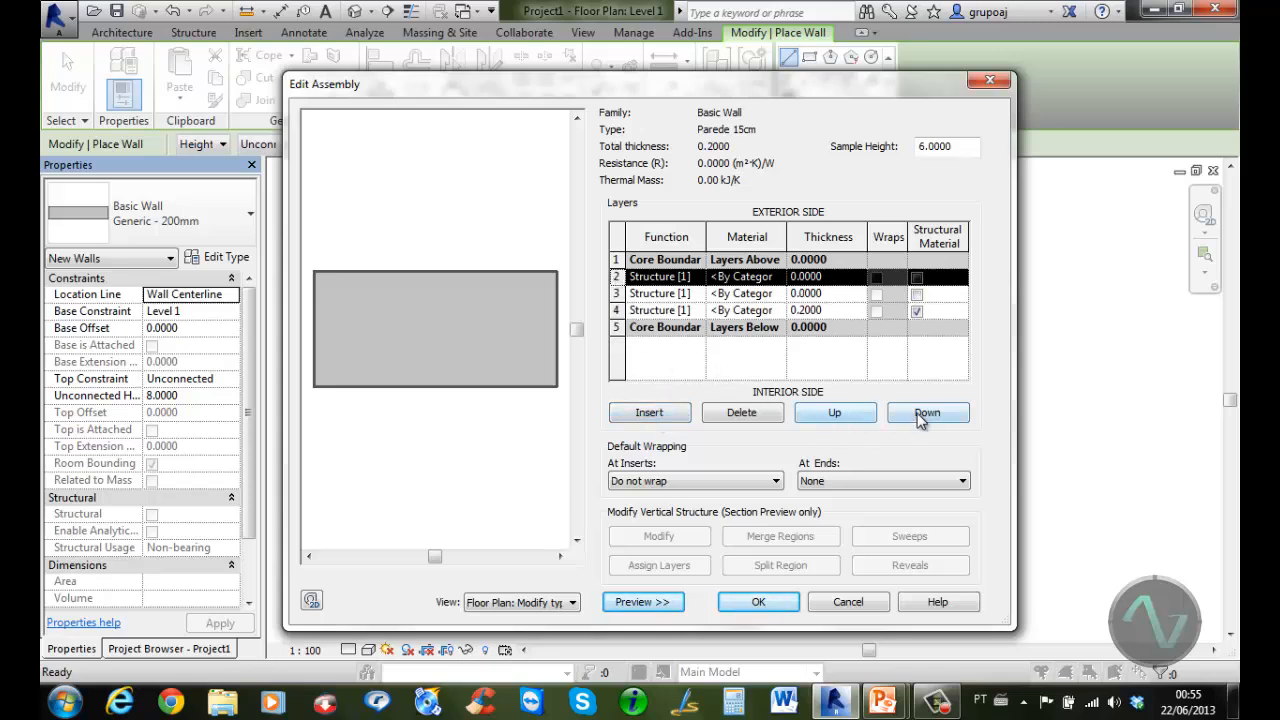
pyautogui.click(841, 418)
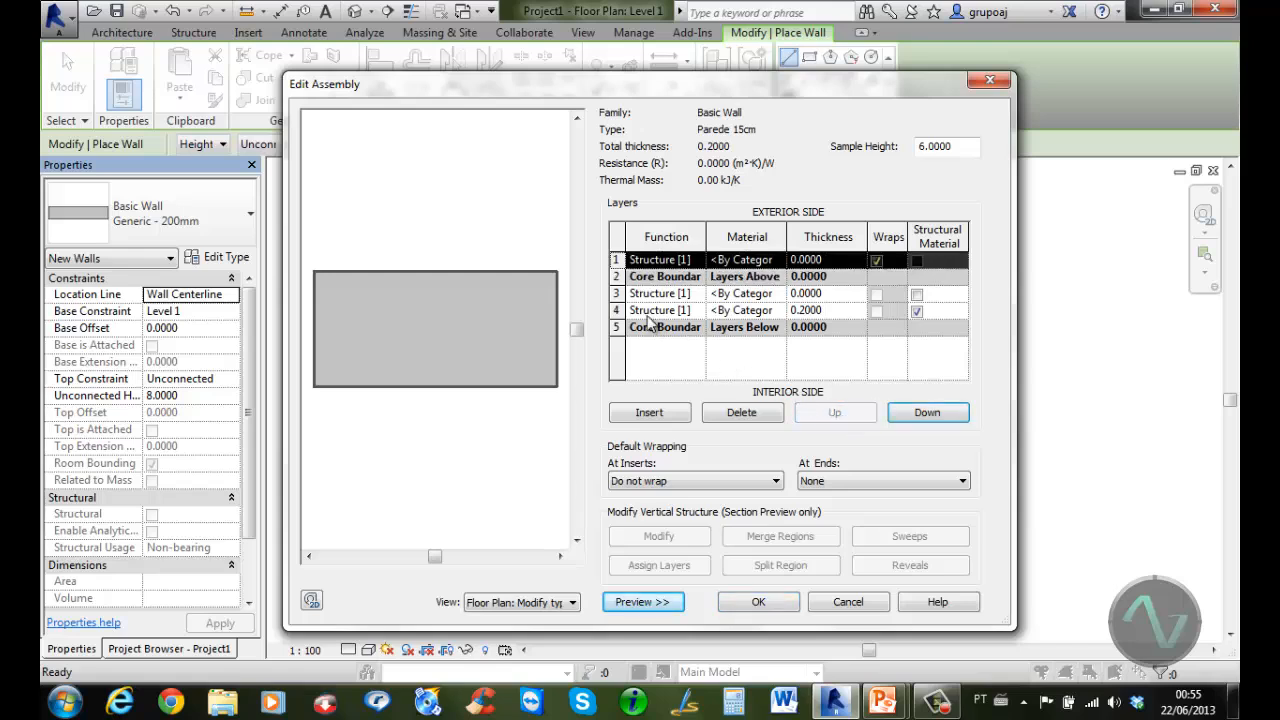
pyautogui.click(617, 310)
pyautogui.click(927, 413)
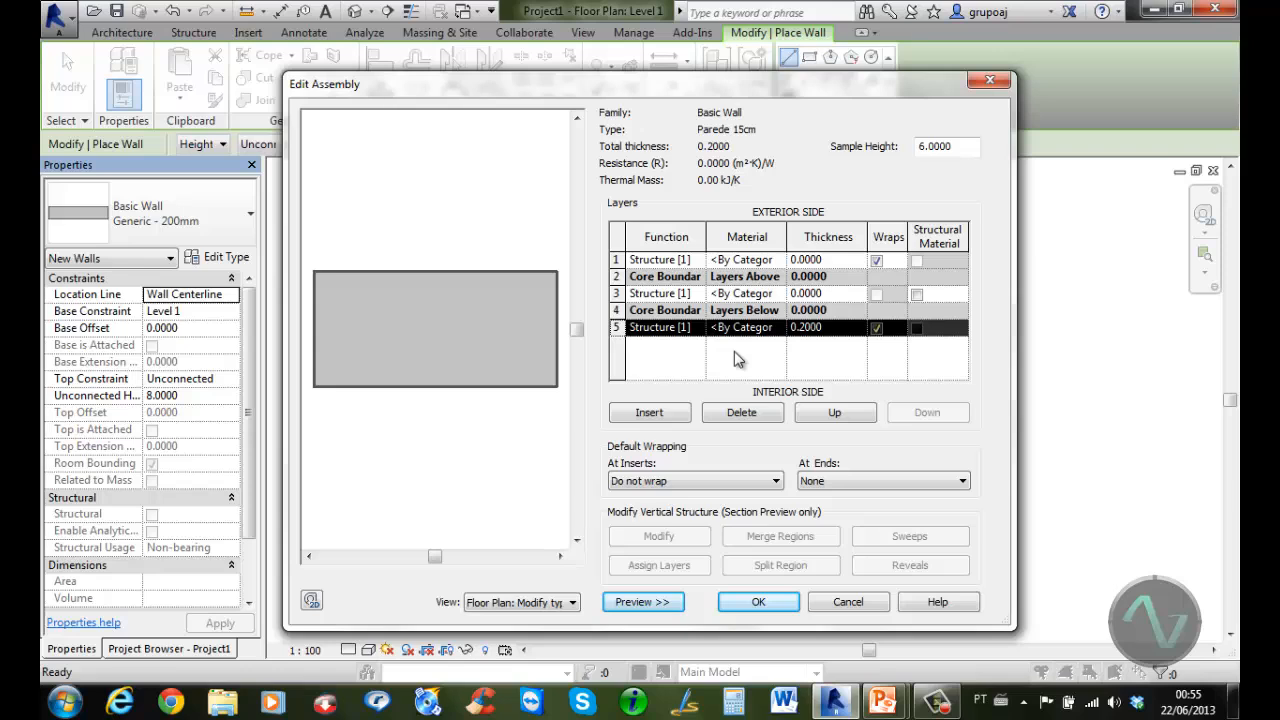
# Set the exterior layer's function to Finish 1 [4] and the interior layer's function to Finish 2 [5]
pyautogui.click(701, 259)
pyautogui.click(698, 259)
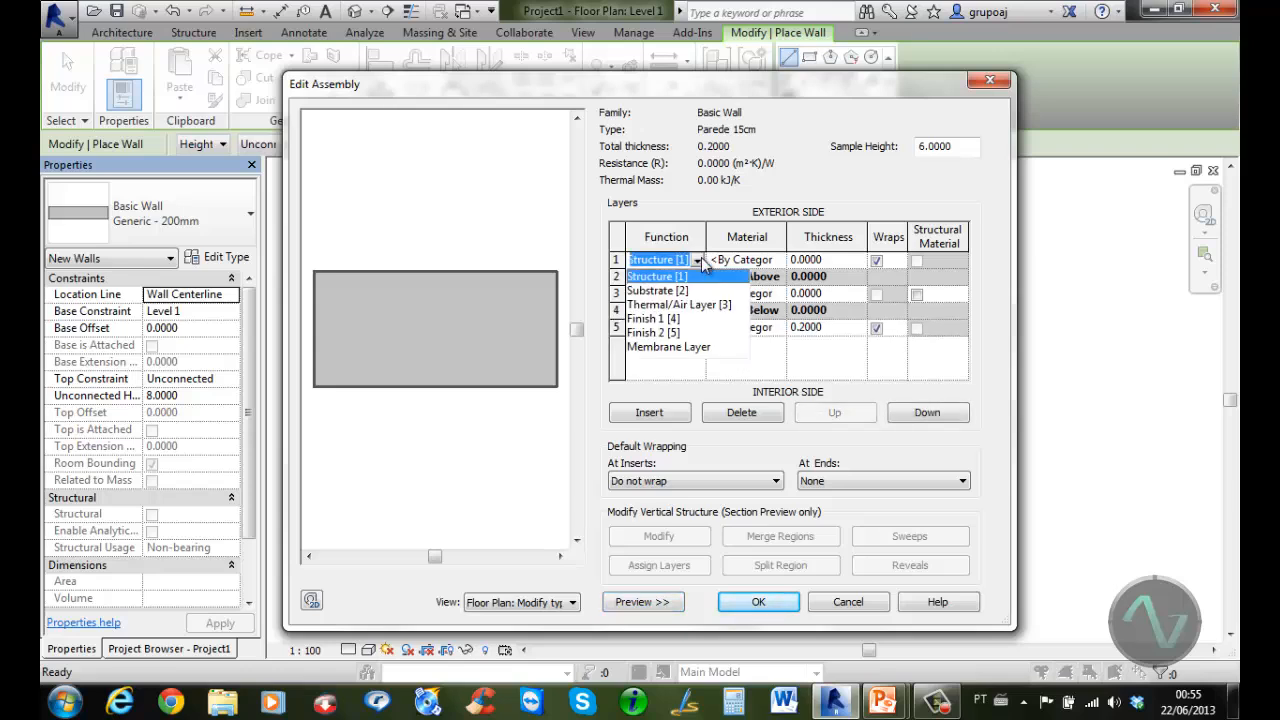
pyautogui.click(655, 319)
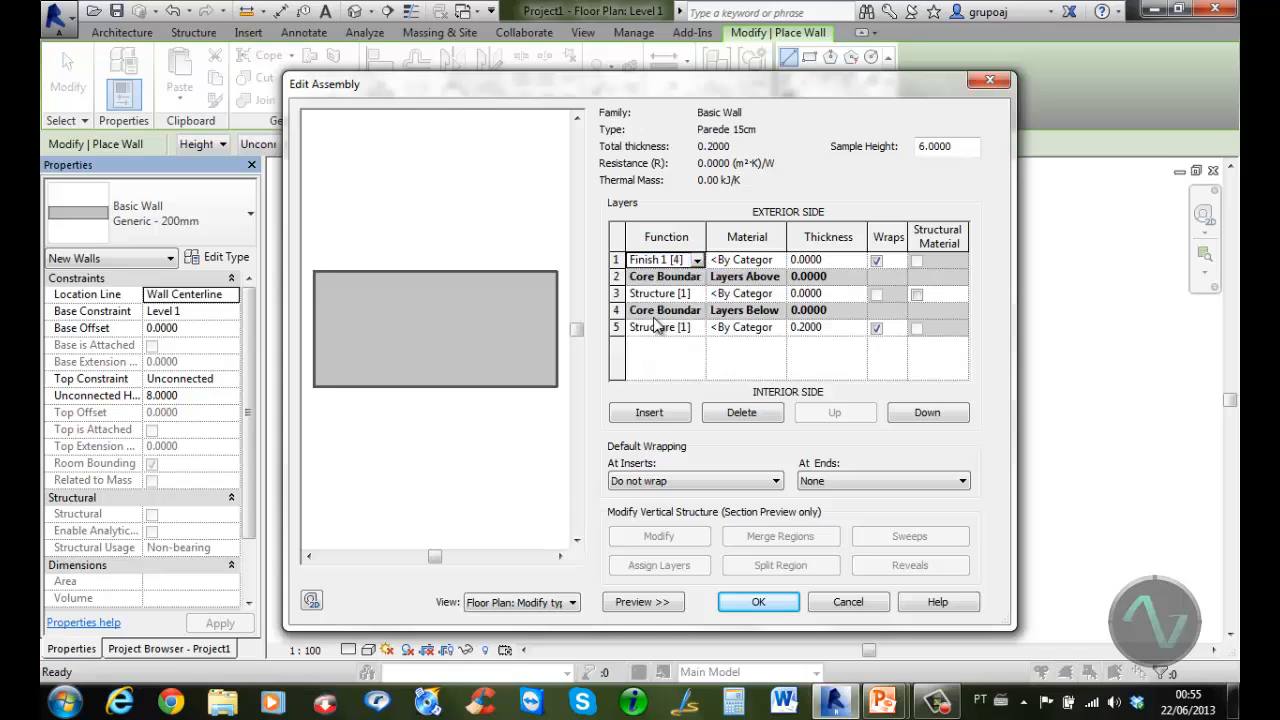
pyautogui.click(655, 325)
pyautogui.click(697, 328)
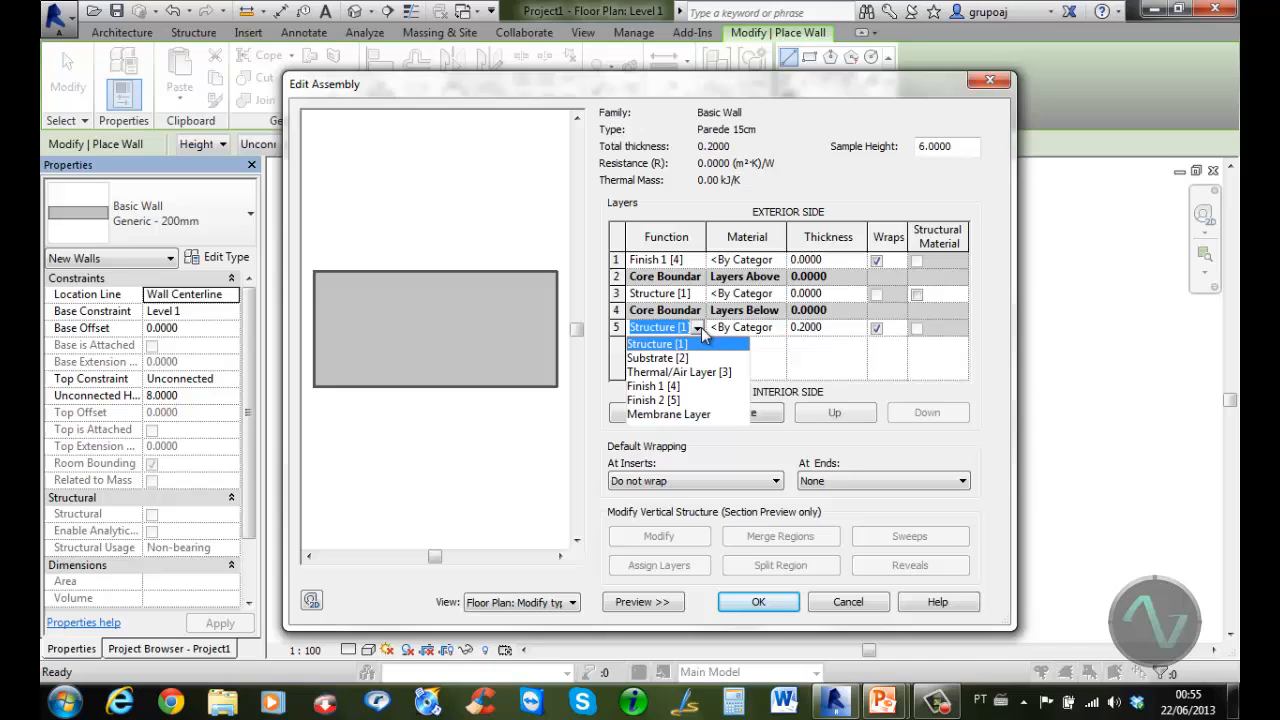
pyautogui.click(652, 401)
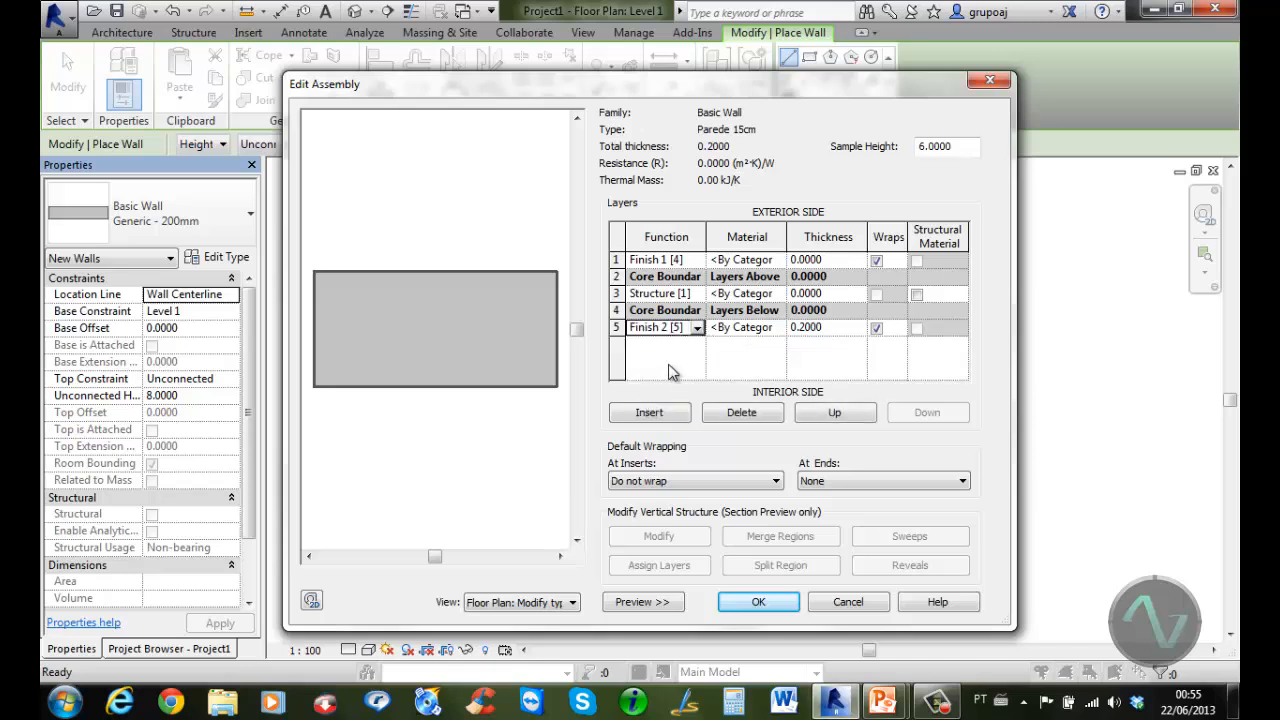
pyautogui.click(616, 293)
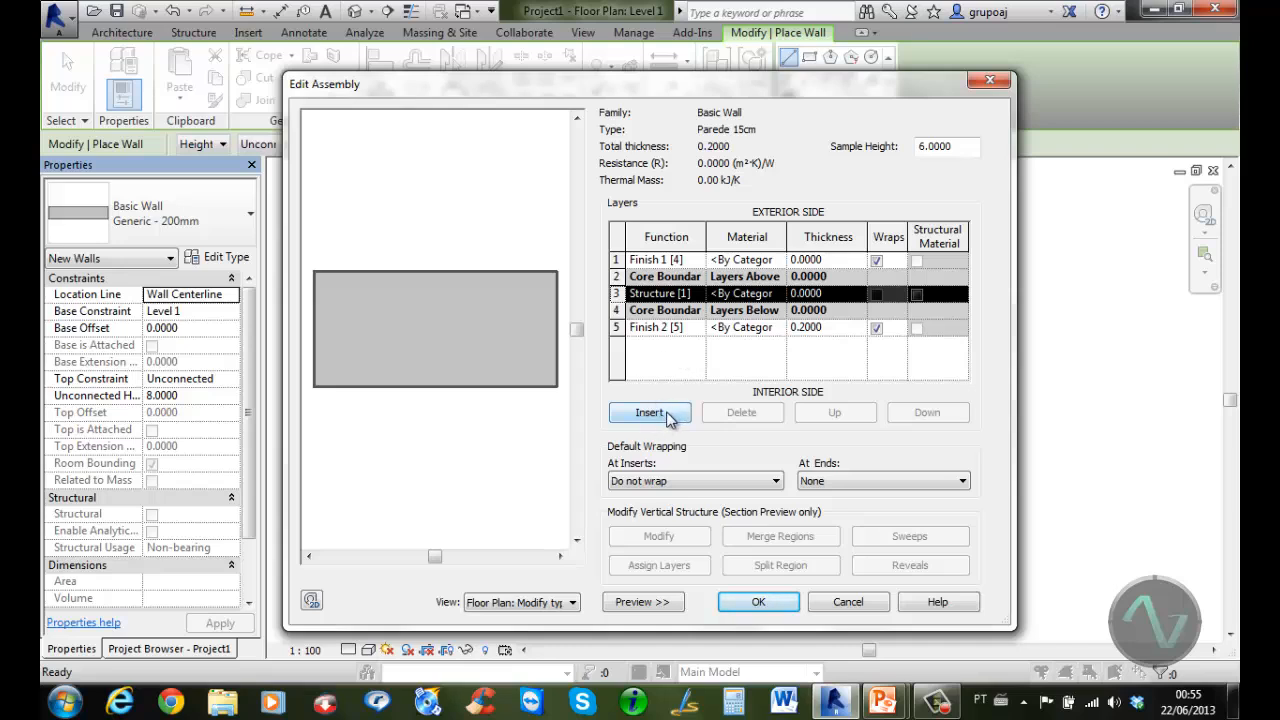
pyautogui.click(701, 330)
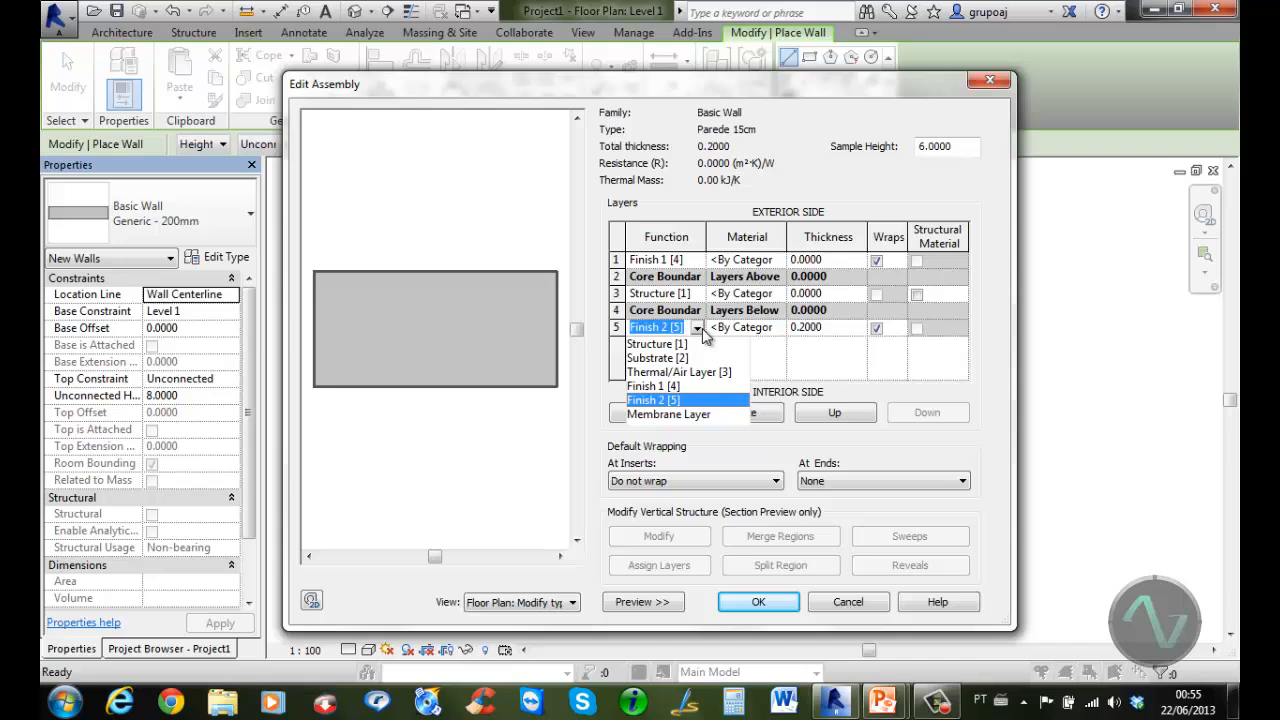
pyautogui.click(775, 355)
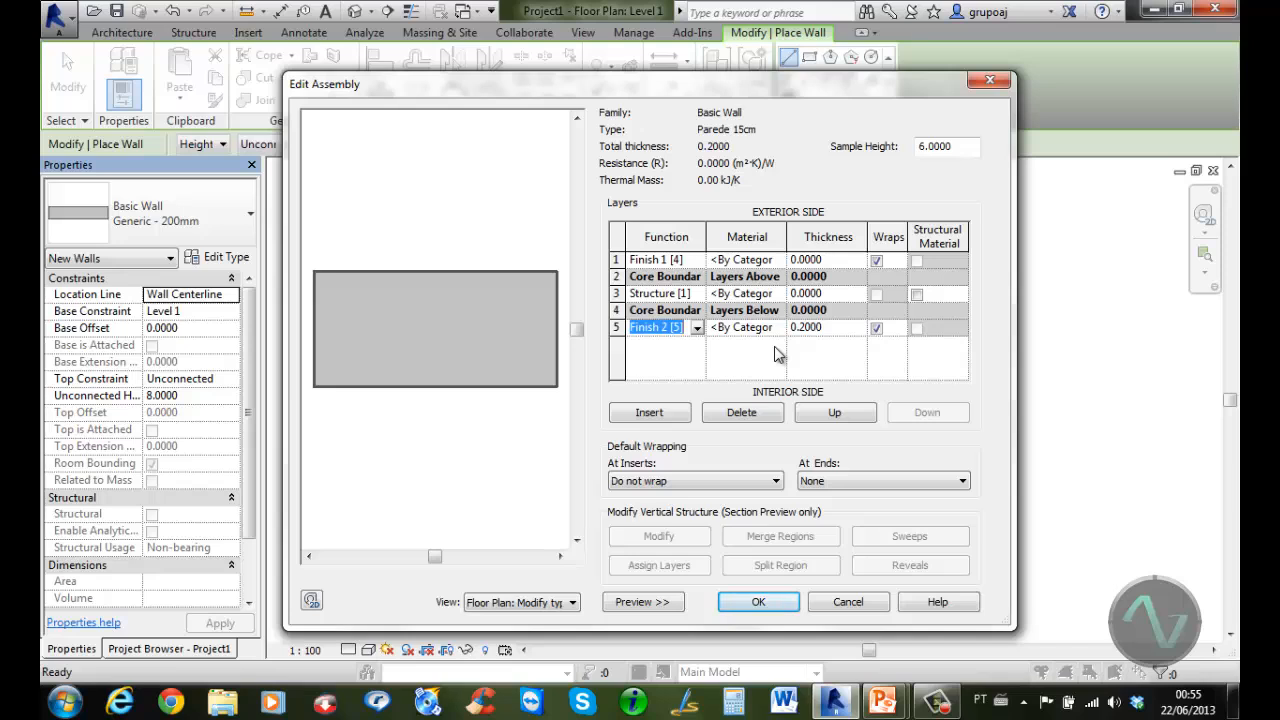
# Set the thickness of both the Finish 1 and Finish 2 layers to 0.02
pyautogui.click(840, 260)
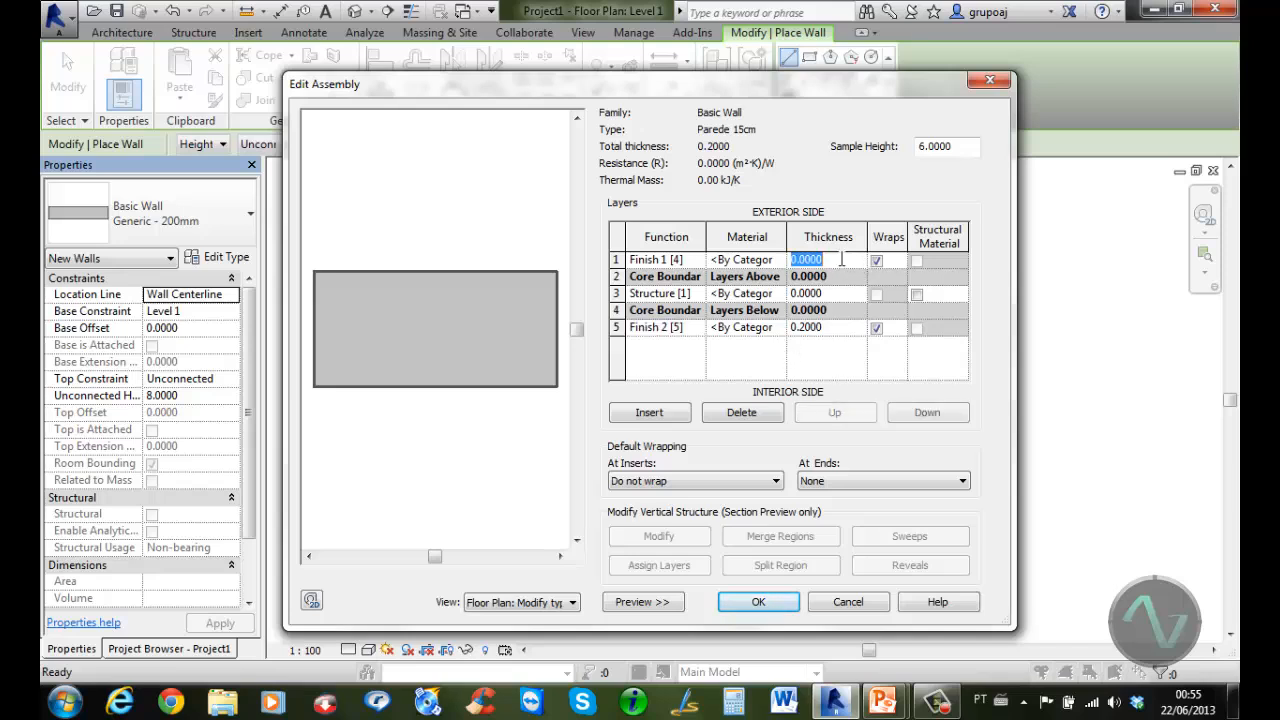
pyautogui.write('.')
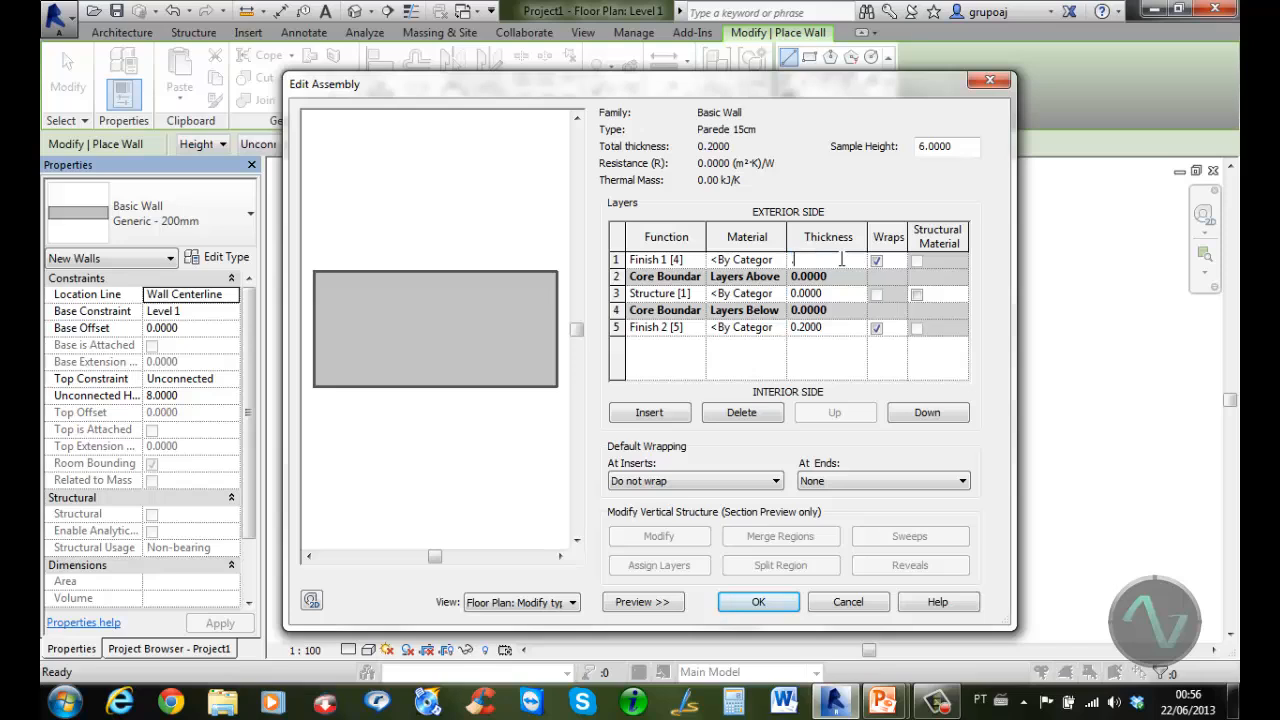
pyautogui.write('02')
pyautogui.click(843, 327)
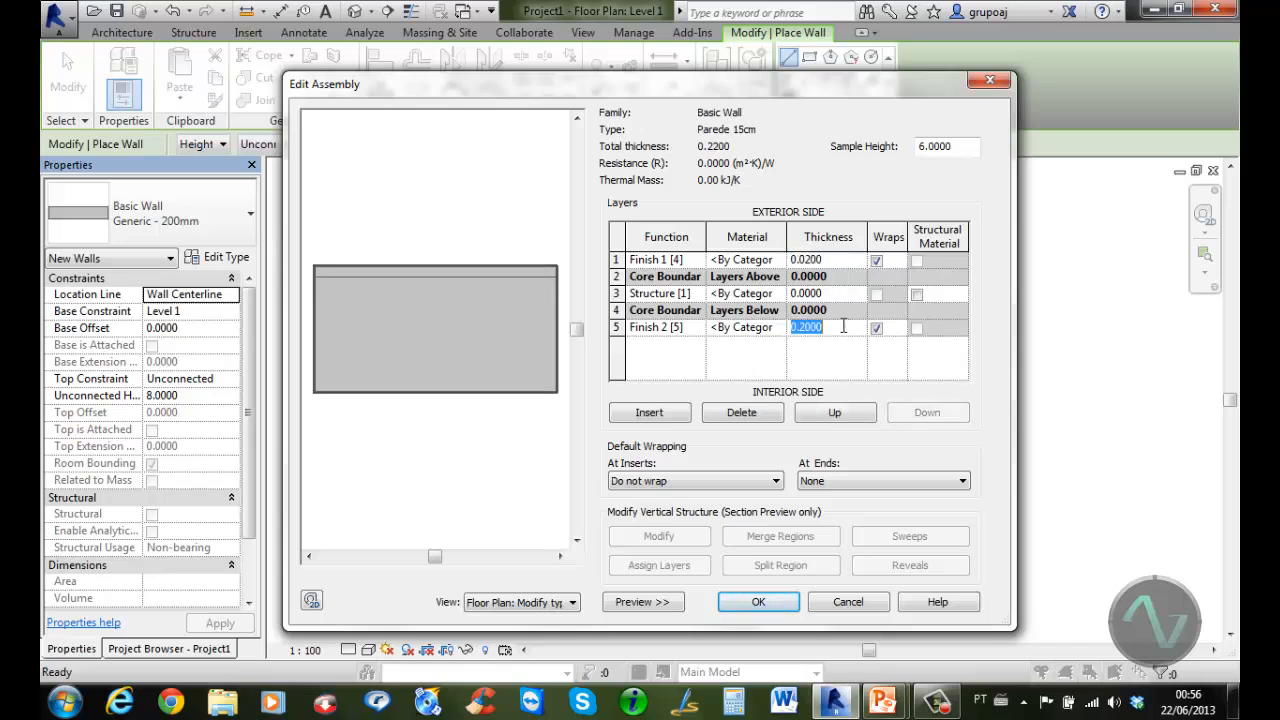
pyautogui.write('.02')
# Set the thickness of the Structure [1] layer to 0.11
pyautogui.click(838, 293)
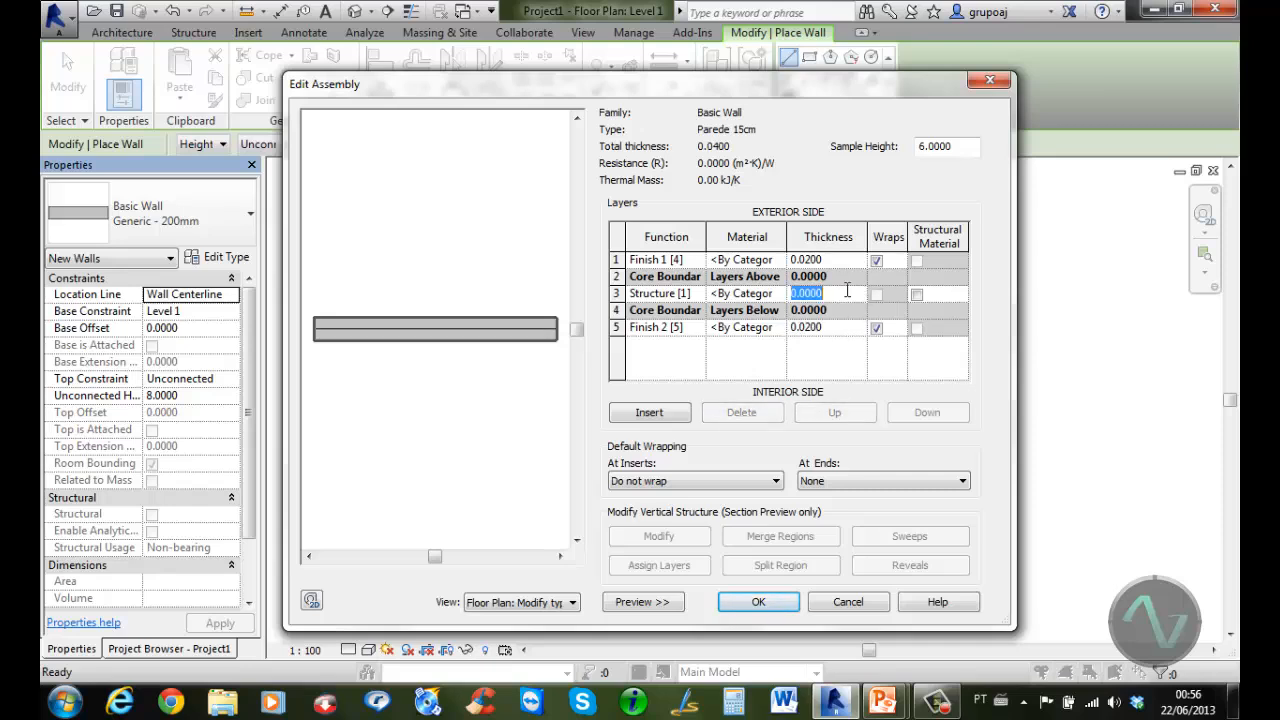
pyautogui.write('.11')
pyautogui.click(842, 357)
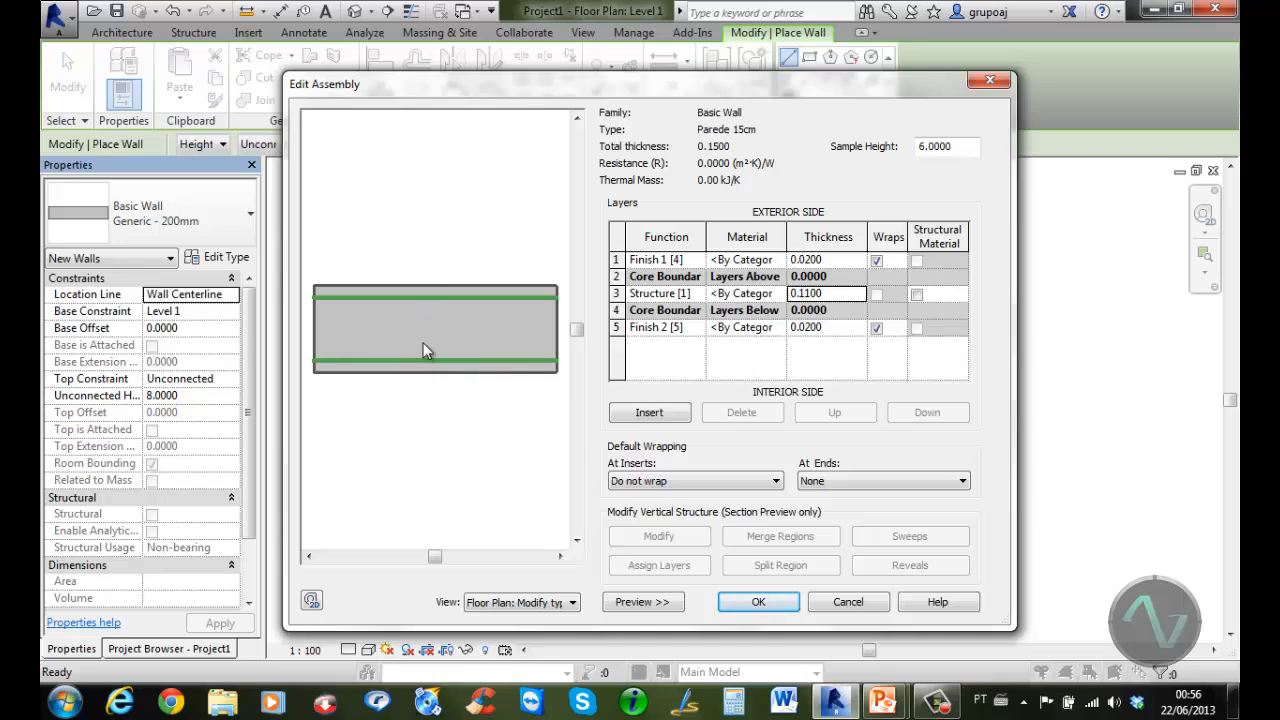
# For the Finish 1 [4] layer's material, add Slab, Tiles 25 x 25 from the AEC Materials Ceramic library to the project materials
pyautogui.click(781, 262)
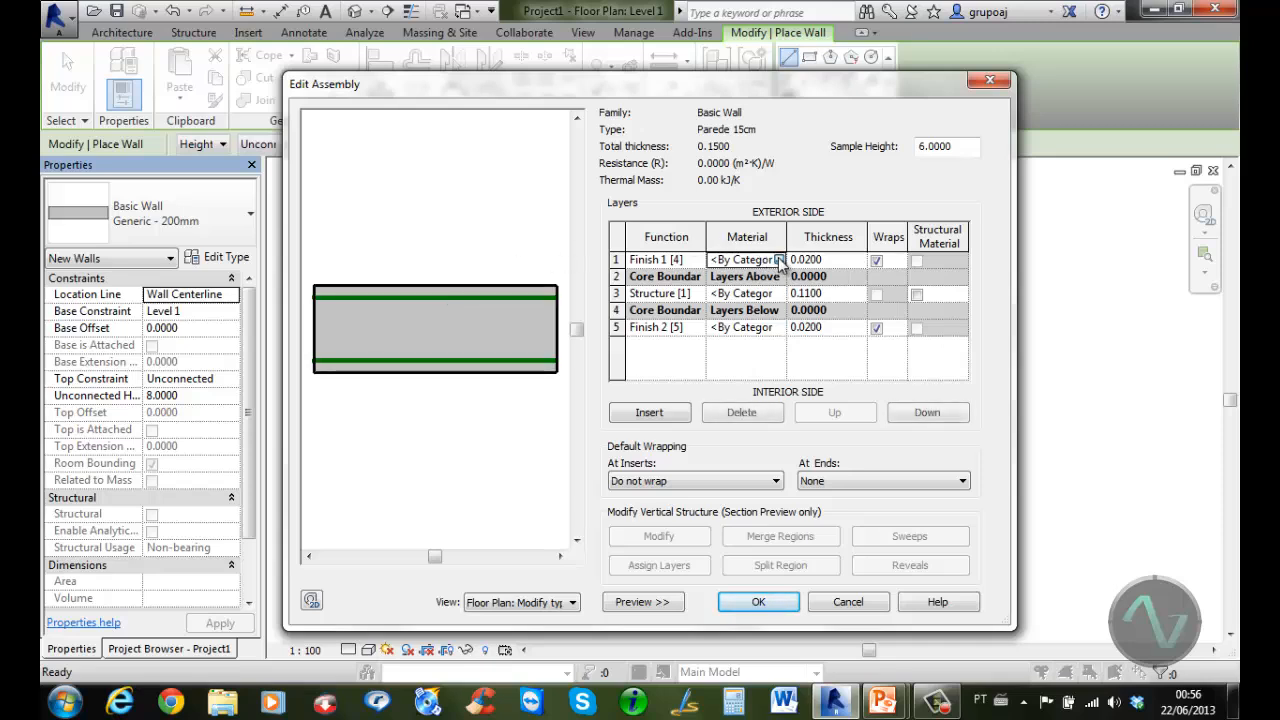
pyautogui.click(780, 260)
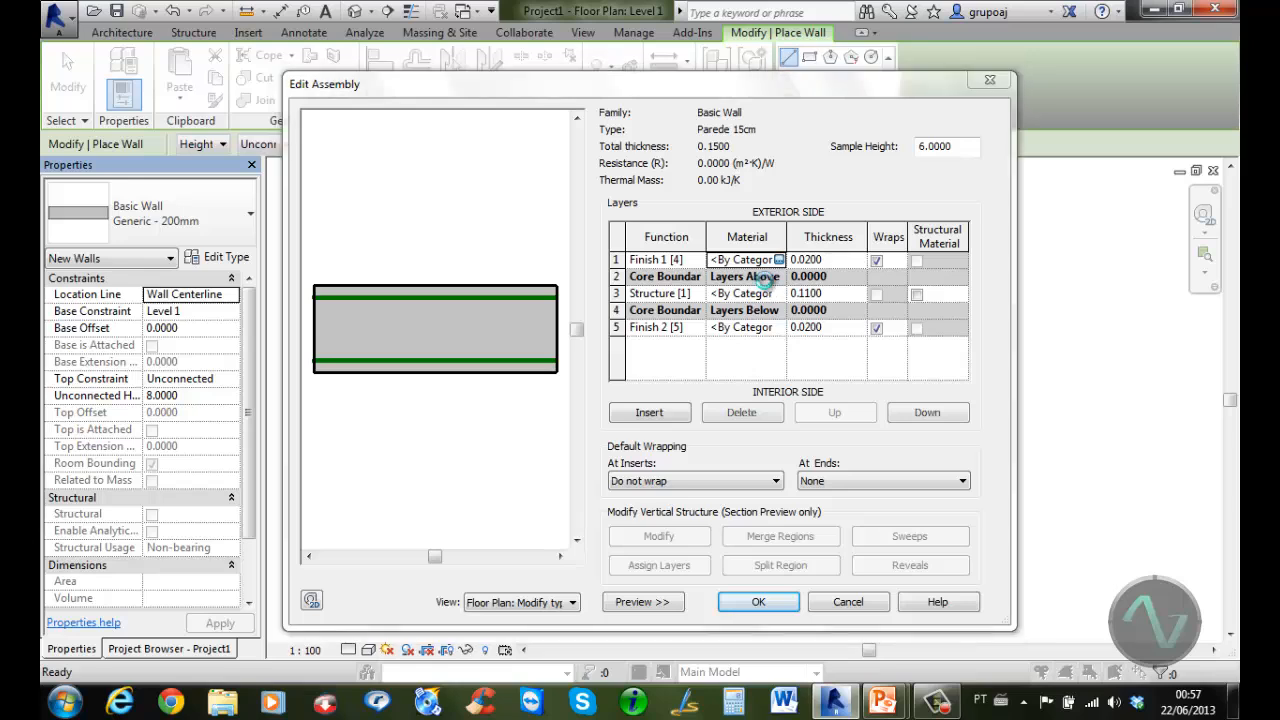
pyautogui.click(775, 293)
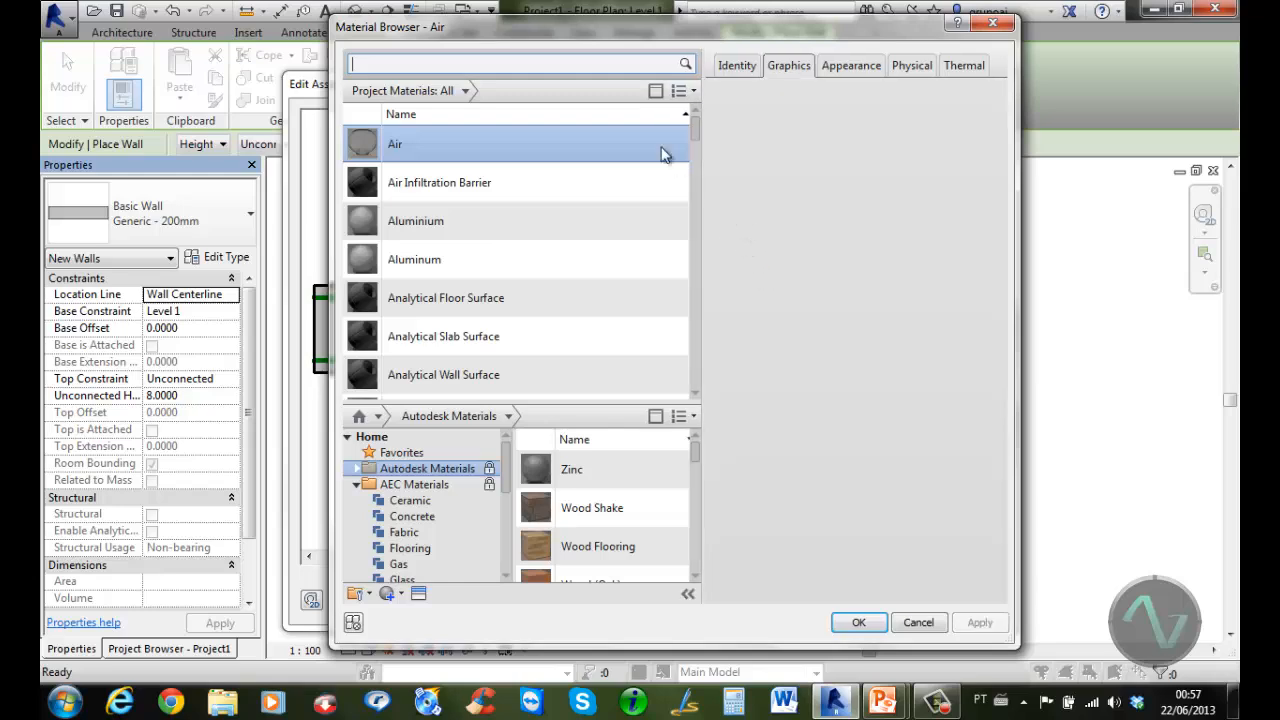
pyautogui.moveTo(611, 25); pyautogui.dragTo(497, 23)
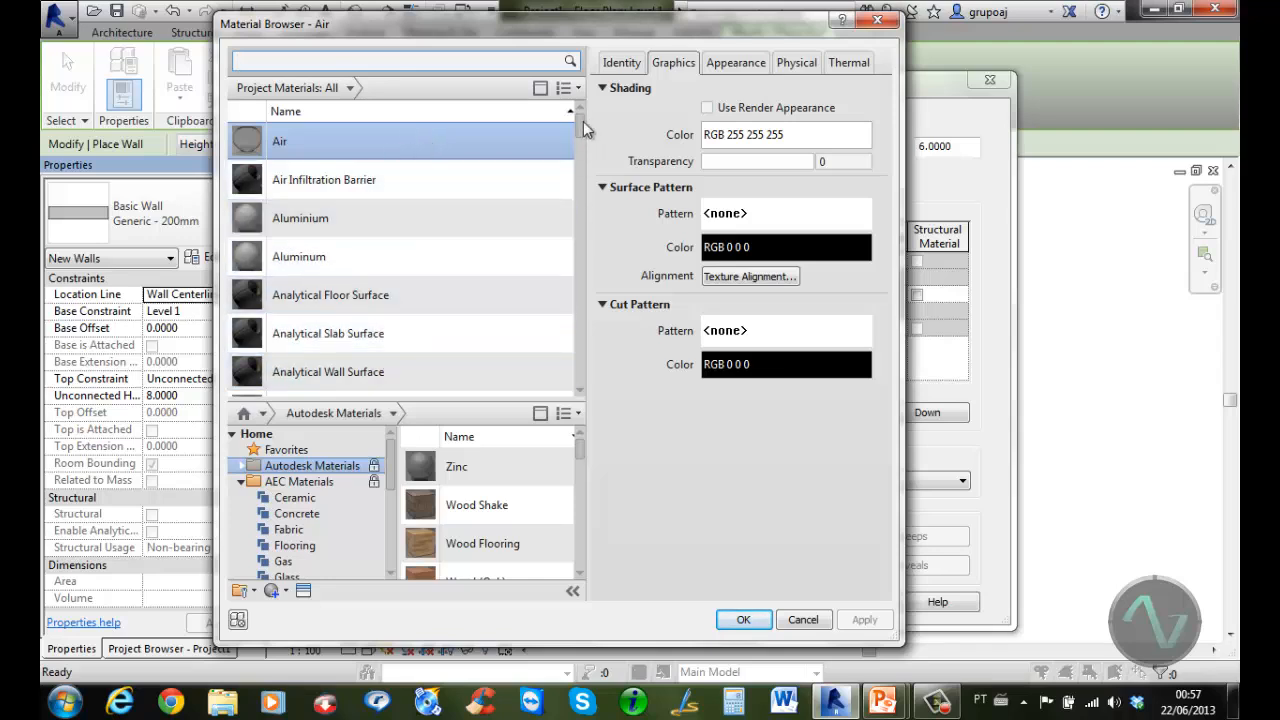
pyautogui.moveTo(579, 120)
pyautogui.mouseDown()
pyautogui.moveTo(580, 230)
pyautogui.moveTo(581, 110)
pyautogui.mouseUp()
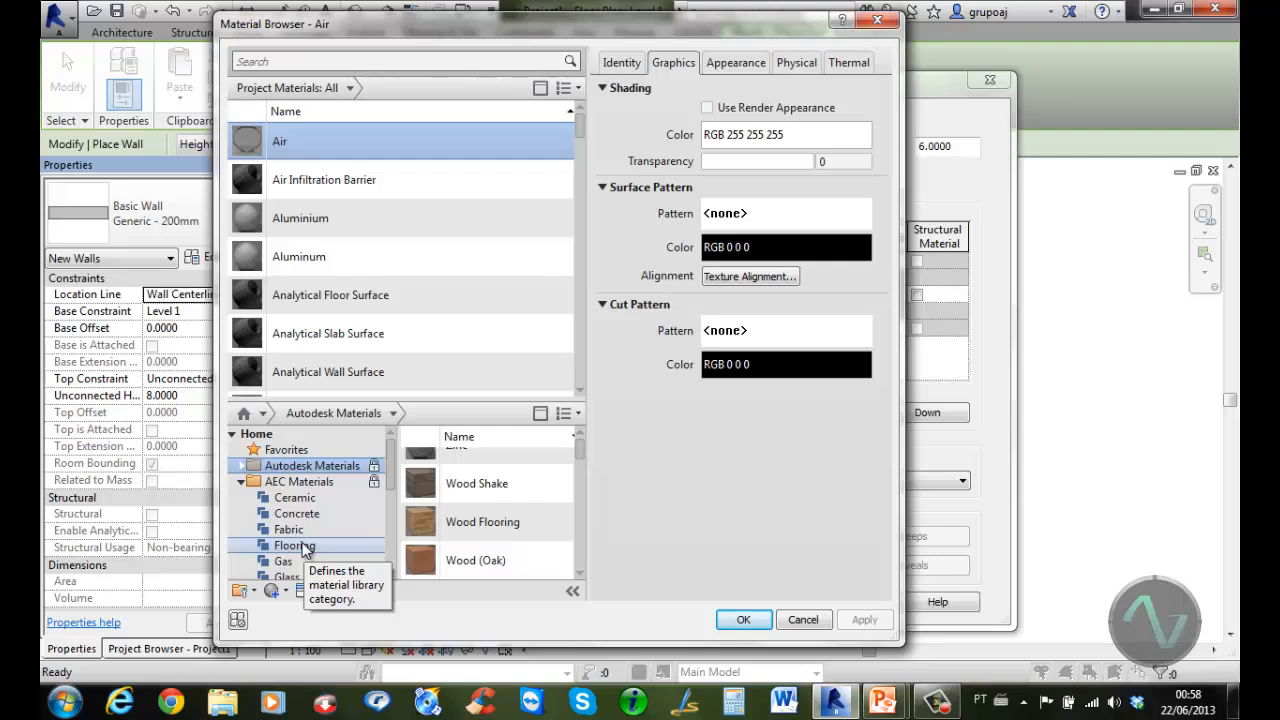
pyautogui.click(314, 497)
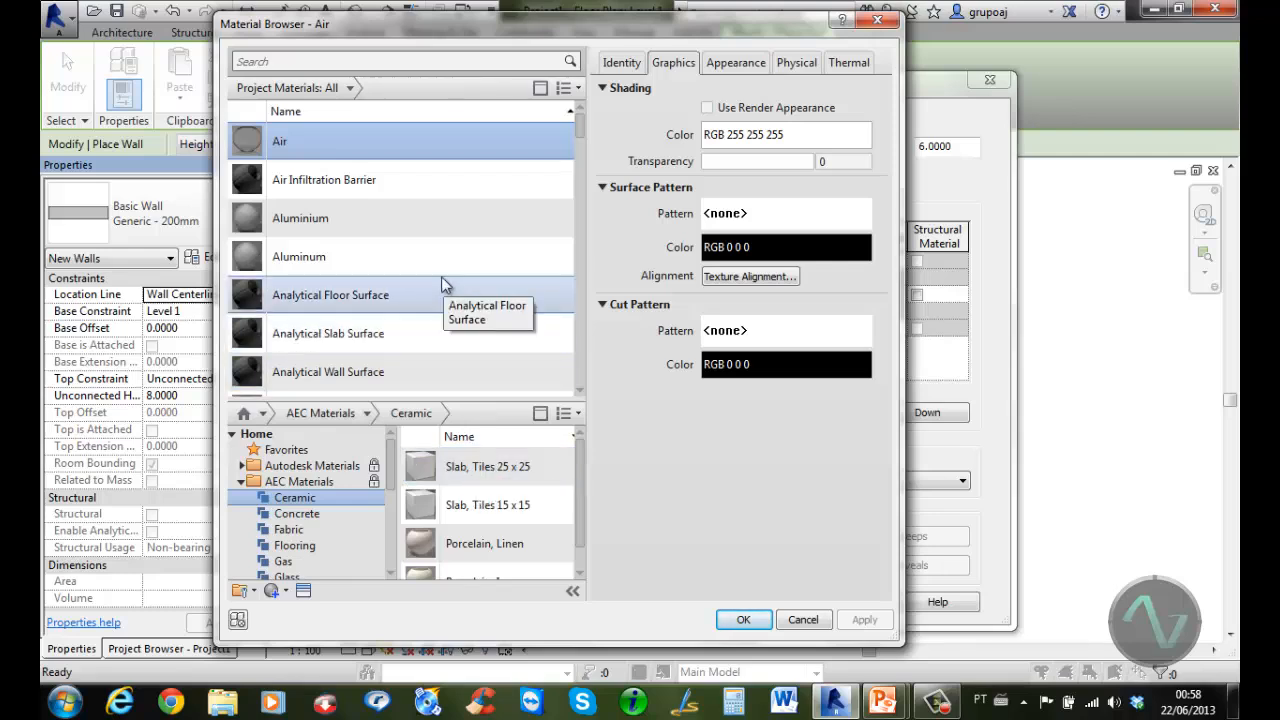
pyautogui.scroll(-1, 450, 305)
pyautogui.moveTo(538, 470)
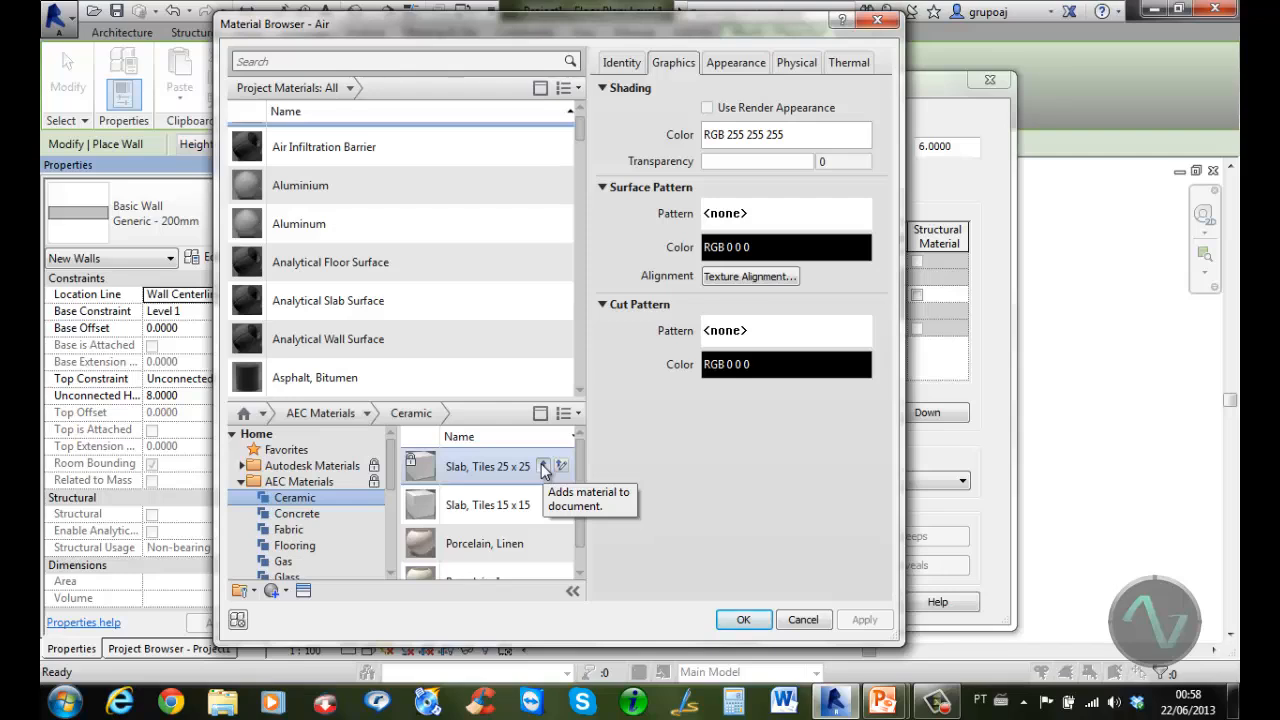
pyautogui.moveTo(519, 472); pyautogui.dragTo(478, 293)
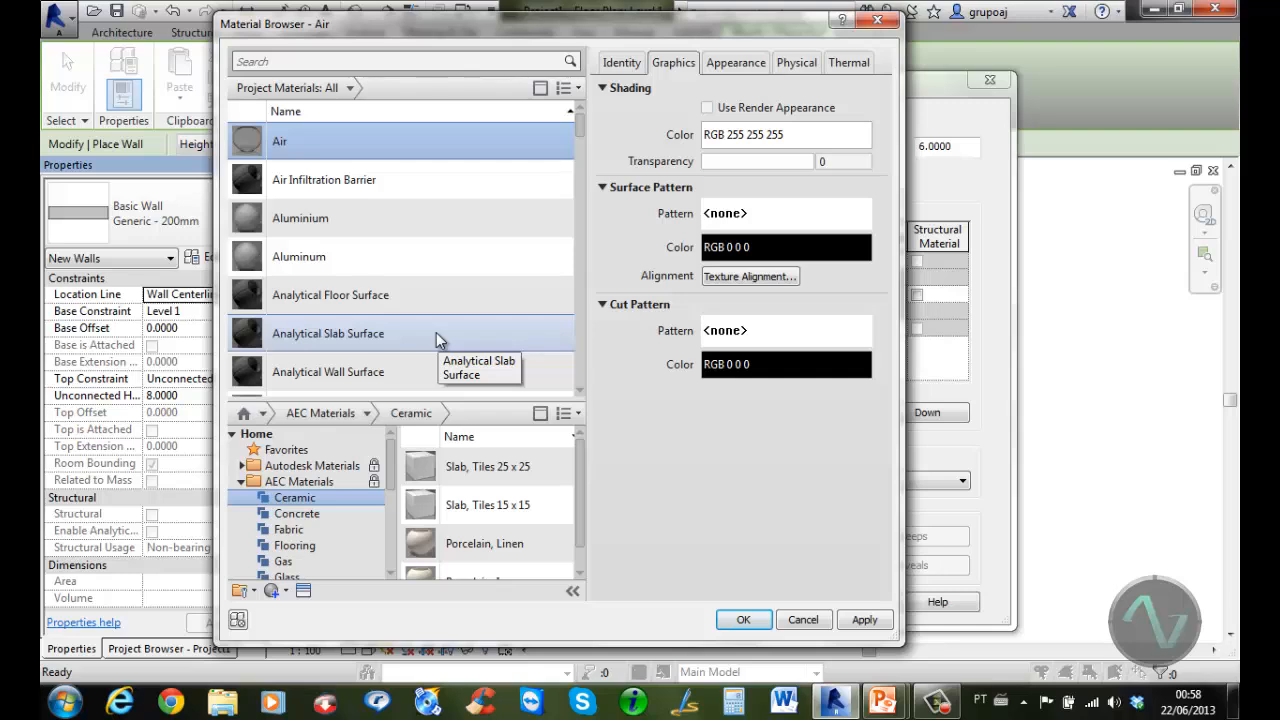
# Search the materials for slab and rename the project material Slab, Tiles 25 x 25 as ceramica 30x30 branca
pyautogui.moveTo(580, 120)
pyautogui.mouseDown()
pyautogui.moveTo(582, 160)
pyautogui.moveTo(580, 111)
pyautogui.mouseUp()
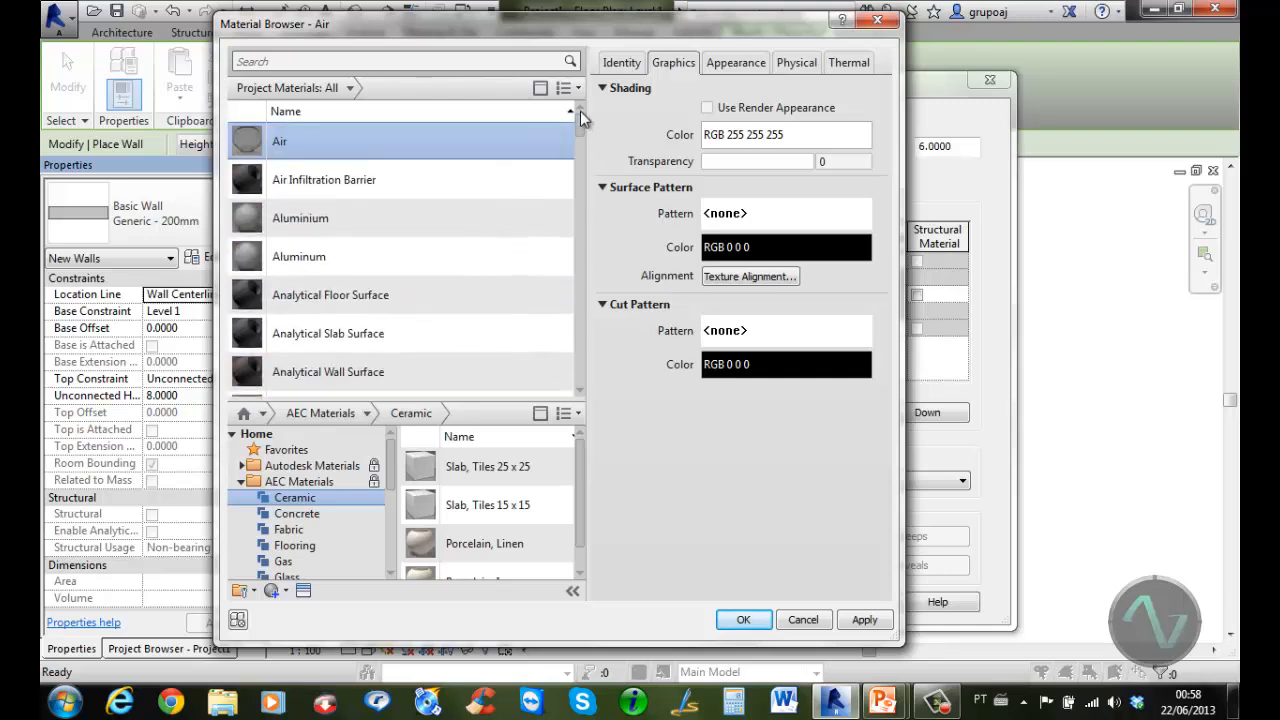
pyautogui.click(363, 60)
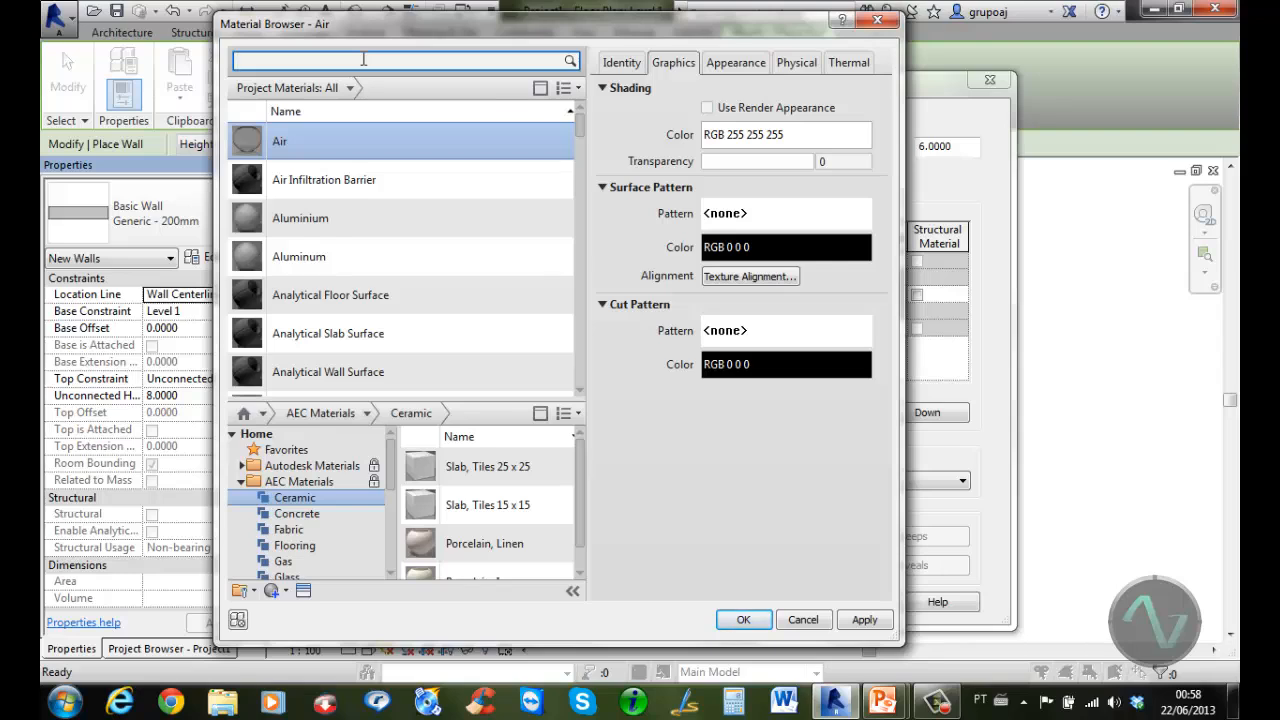
pyautogui.write('slab')
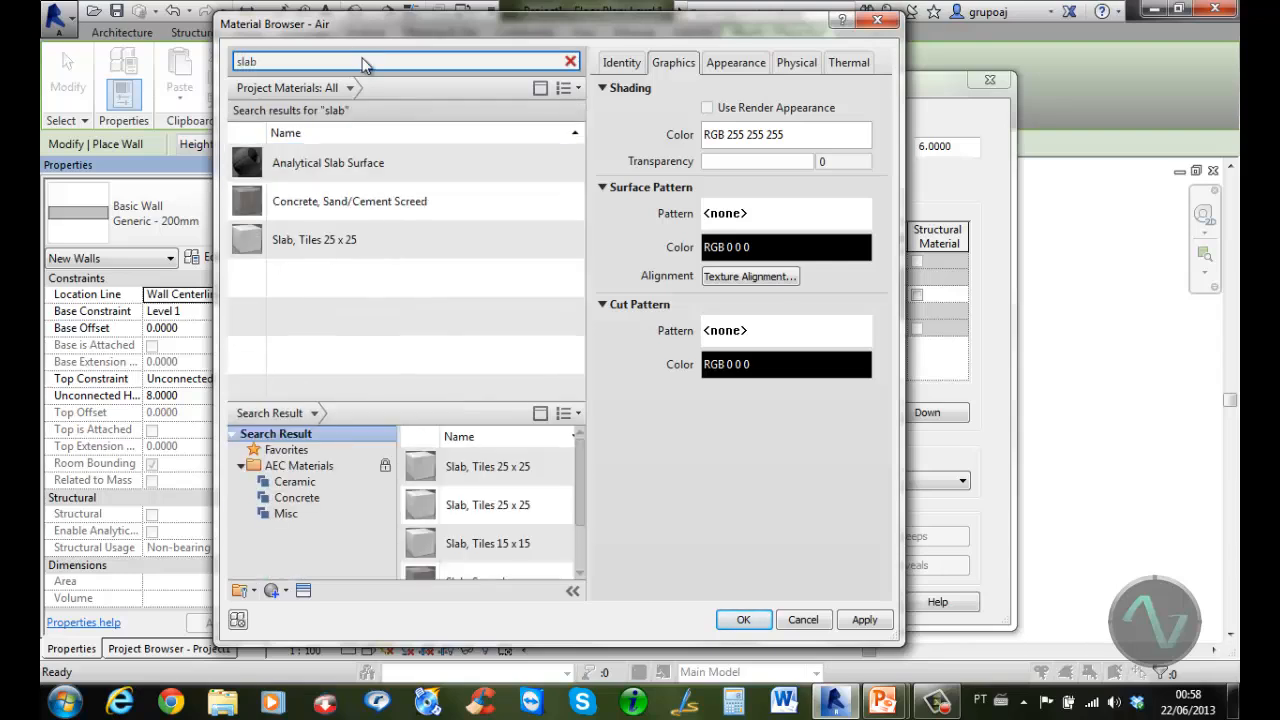
pyautogui.click(342, 238)
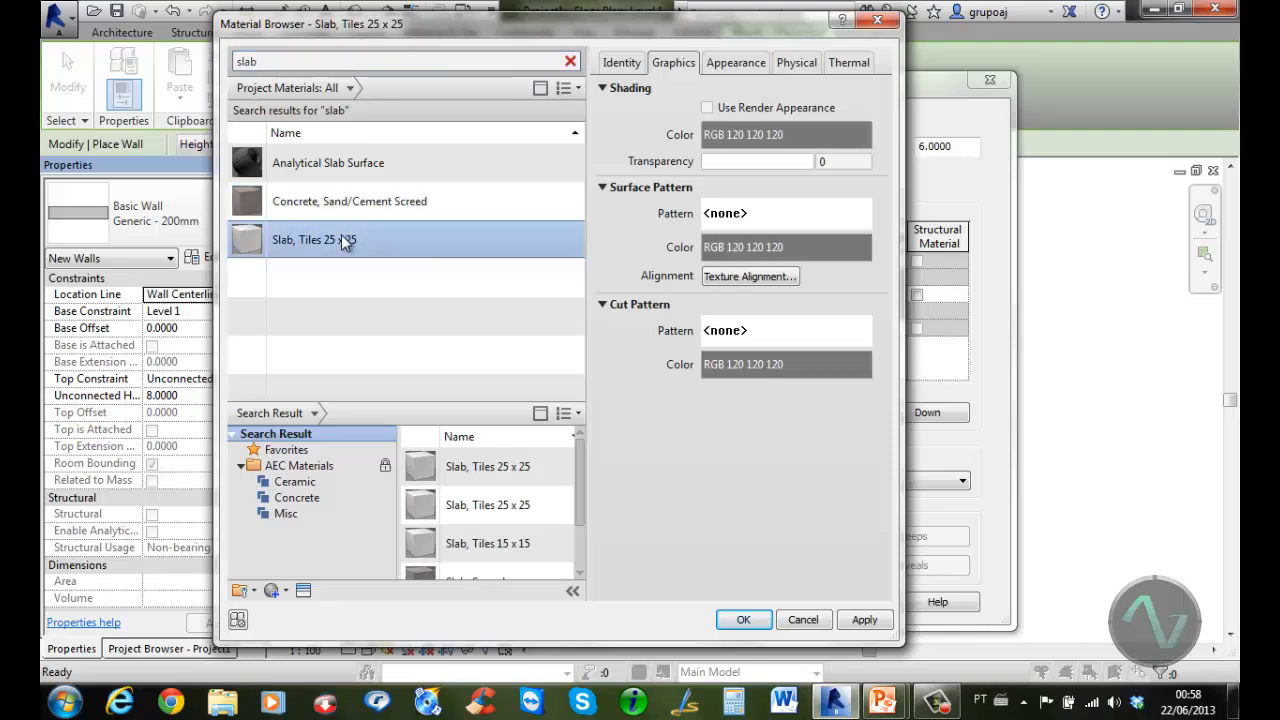
pyautogui.rightClick(341, 241)
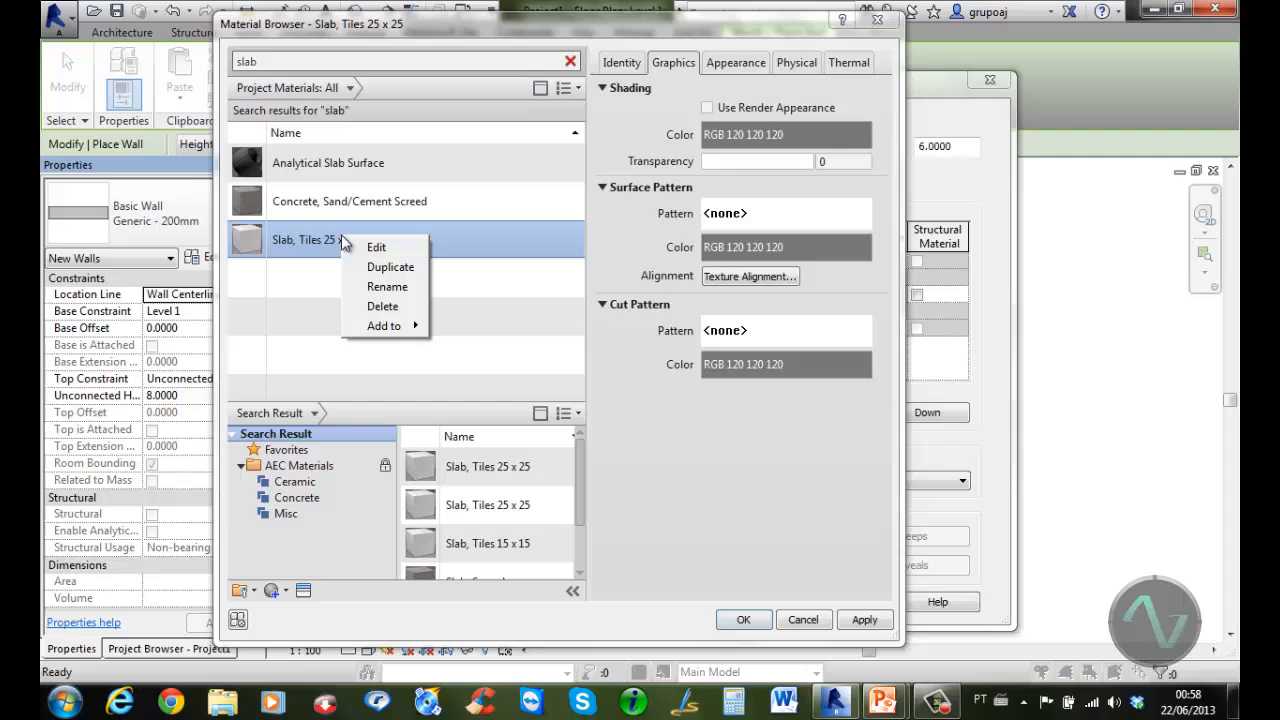
pyautogui.click(387, 287)
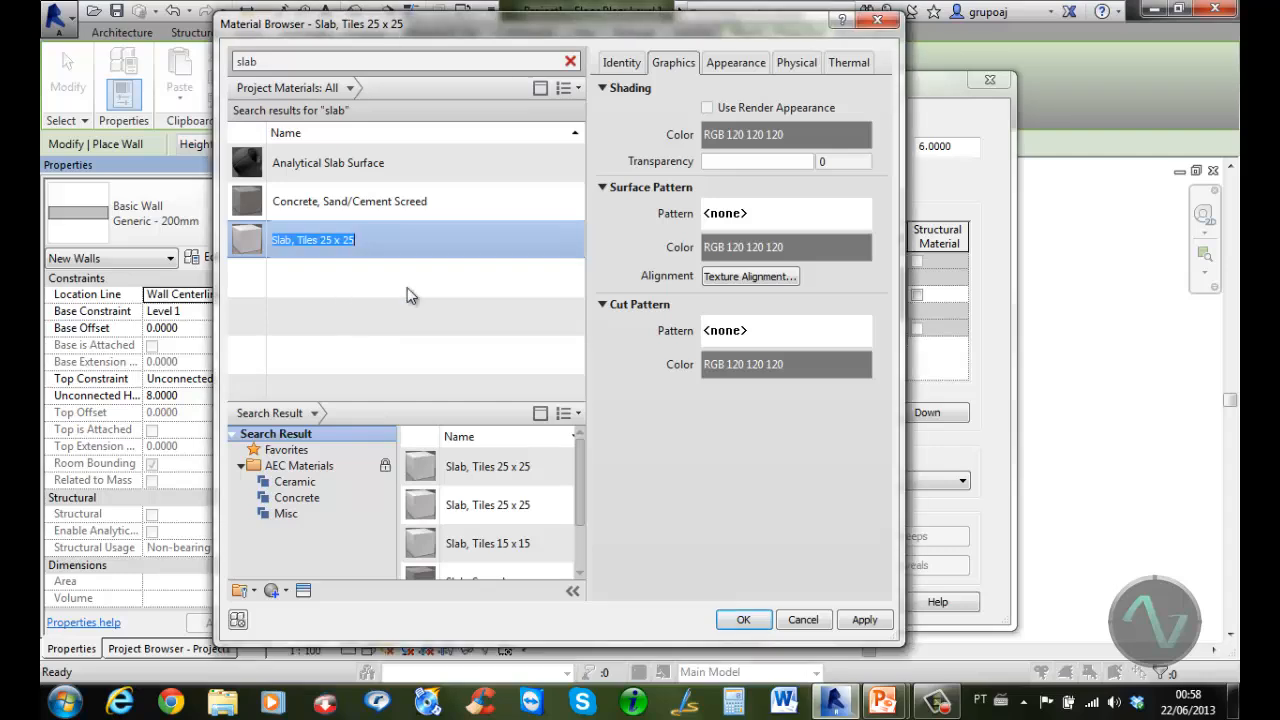
pyautogui.write('ceramica')
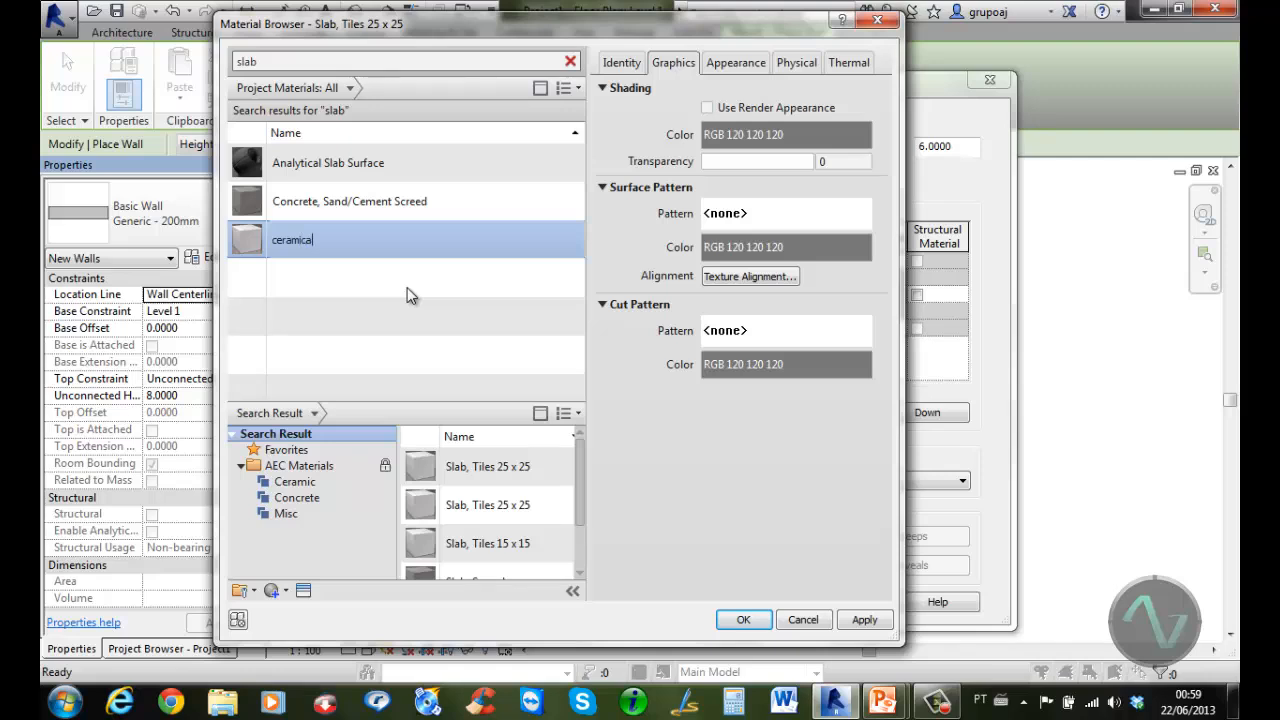
pyautogui.write(' 30x30 branca')
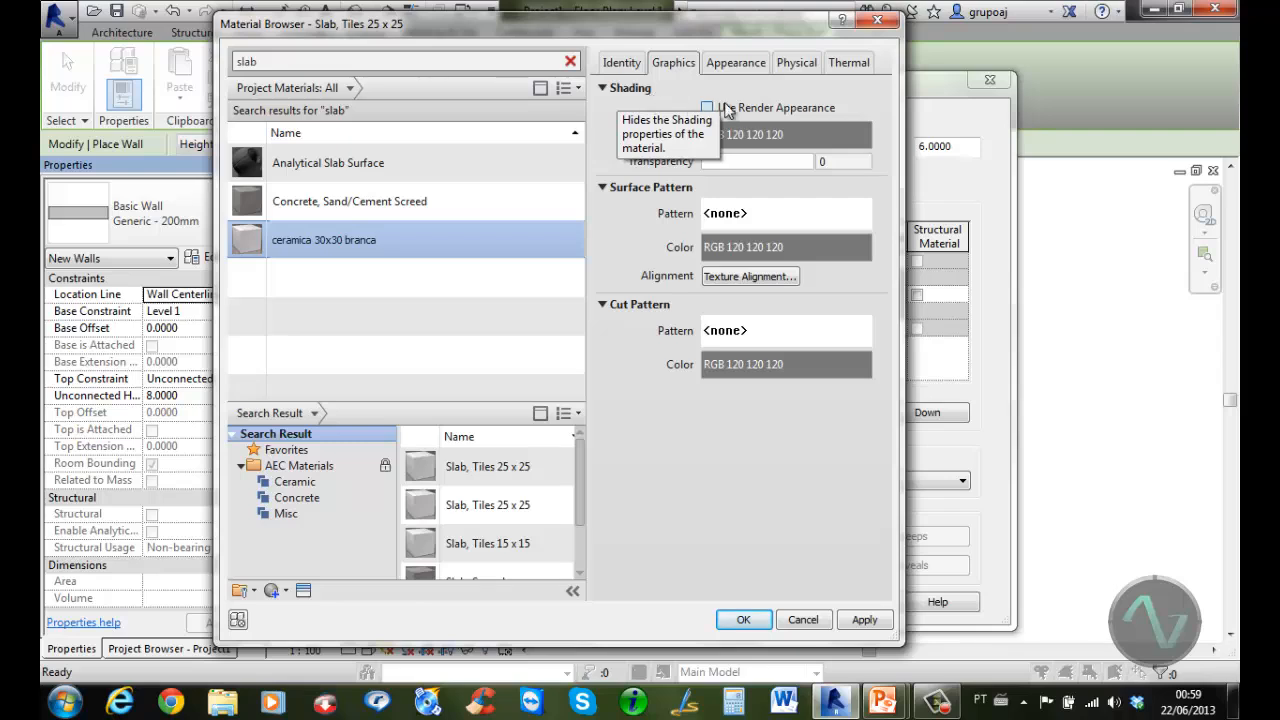
# Open the shading colour of the ceramica 30x30 branca material for editing
pyautogui.click(755, 140)
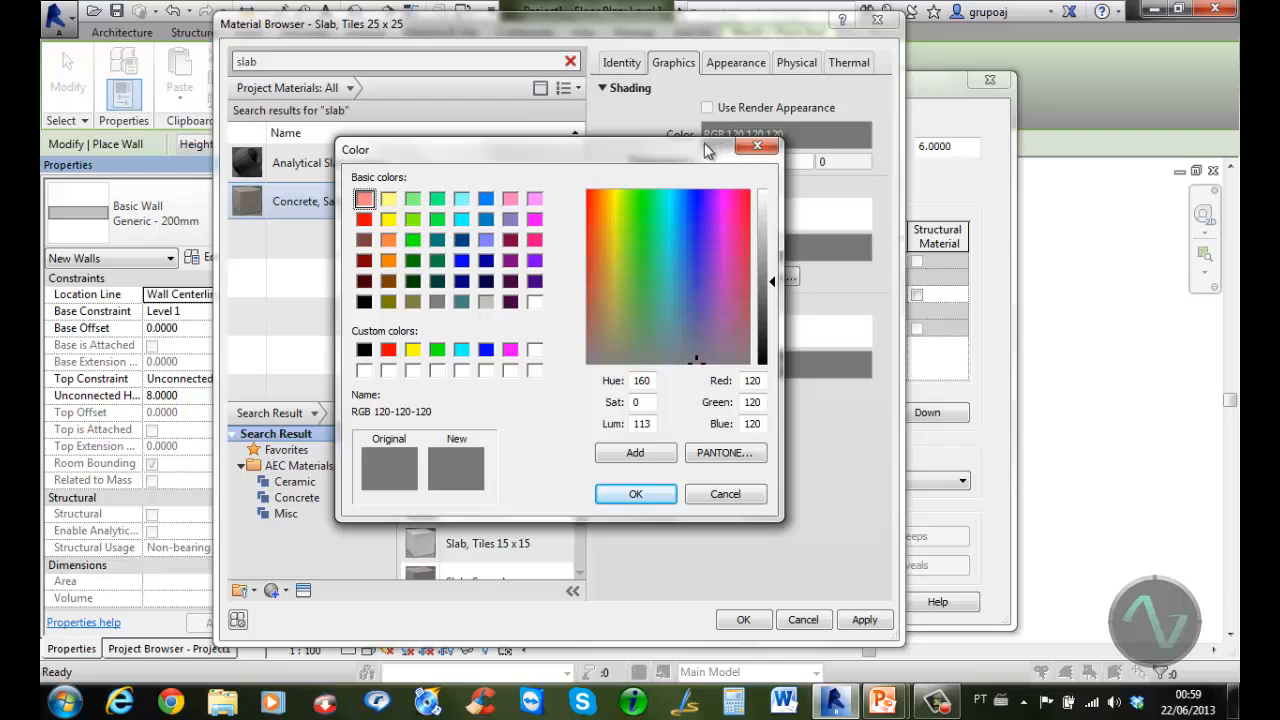
pyautogui.moveTo(705, 150); pyautogui.dragTo(653, 164)
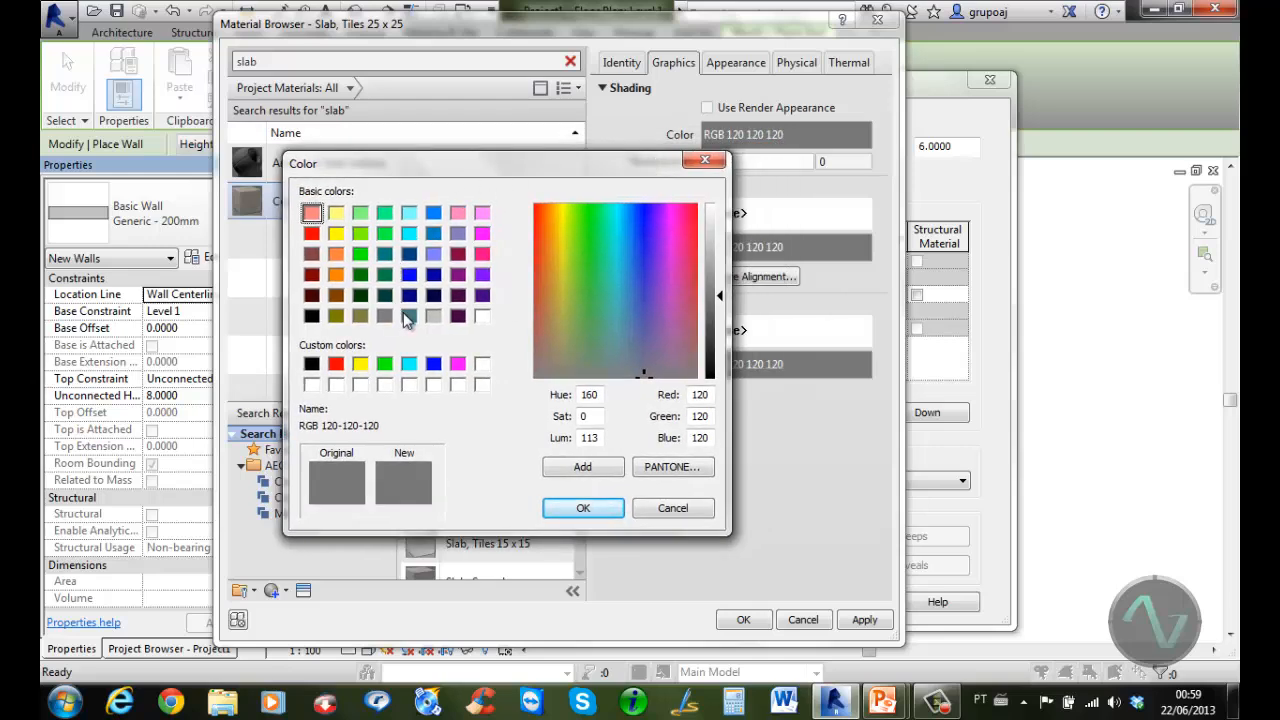
# Try a purple shading colour of RGB 145-082-220 and go through its hue, saturation, luminance, red, green and blue values
pyautogui.moveTo(622, 344); pyautogui.dragTo(656, 263)
pyautogui.moveTo(719, 296)
pyautogui.mouseDown()
pyautogui.moveTo(722, 325)
pyautogui.moveTo(719, 276)
pyautogui.mouseUp()
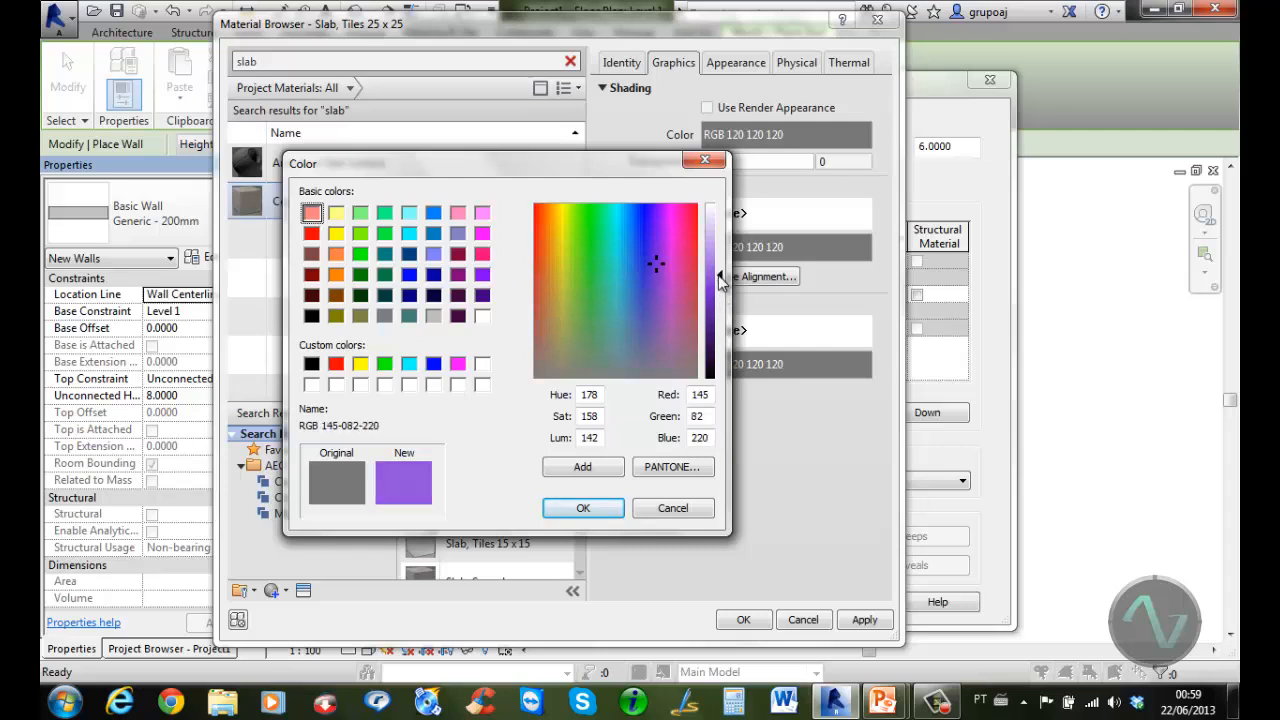
pyautogui.doubleClick(599, 394)
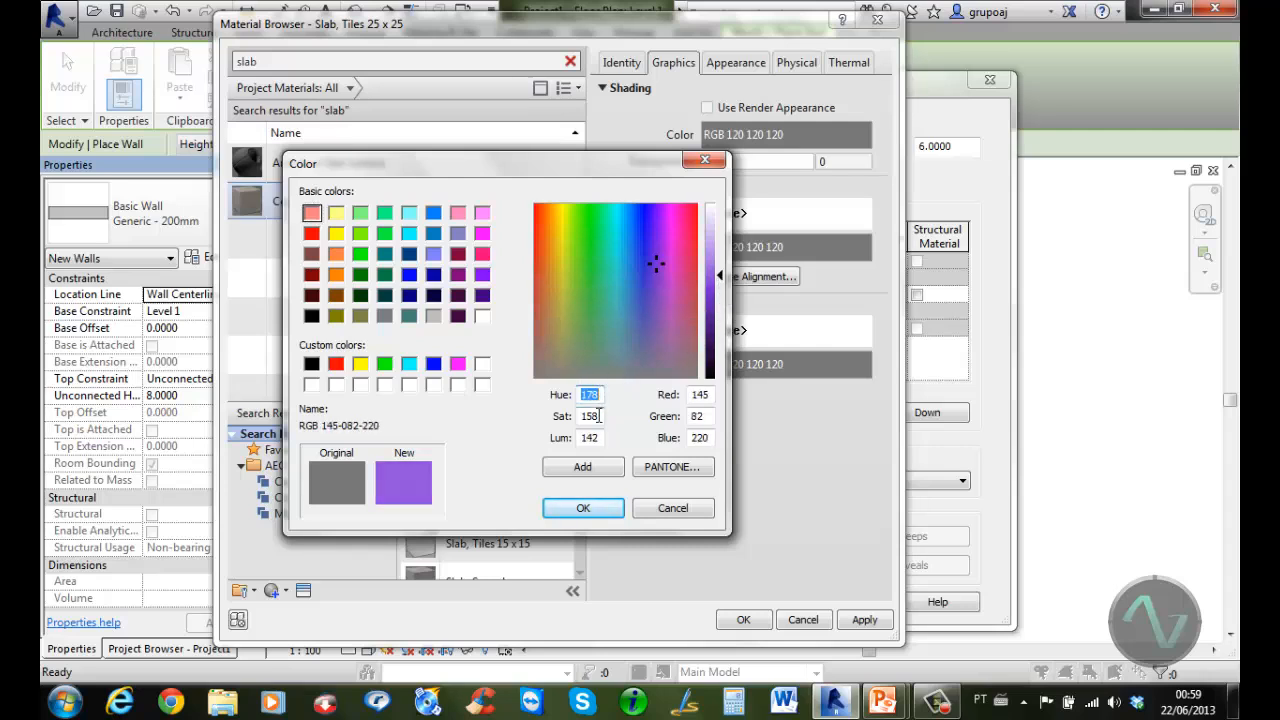
pyautogui.doubleClick(599, 416)
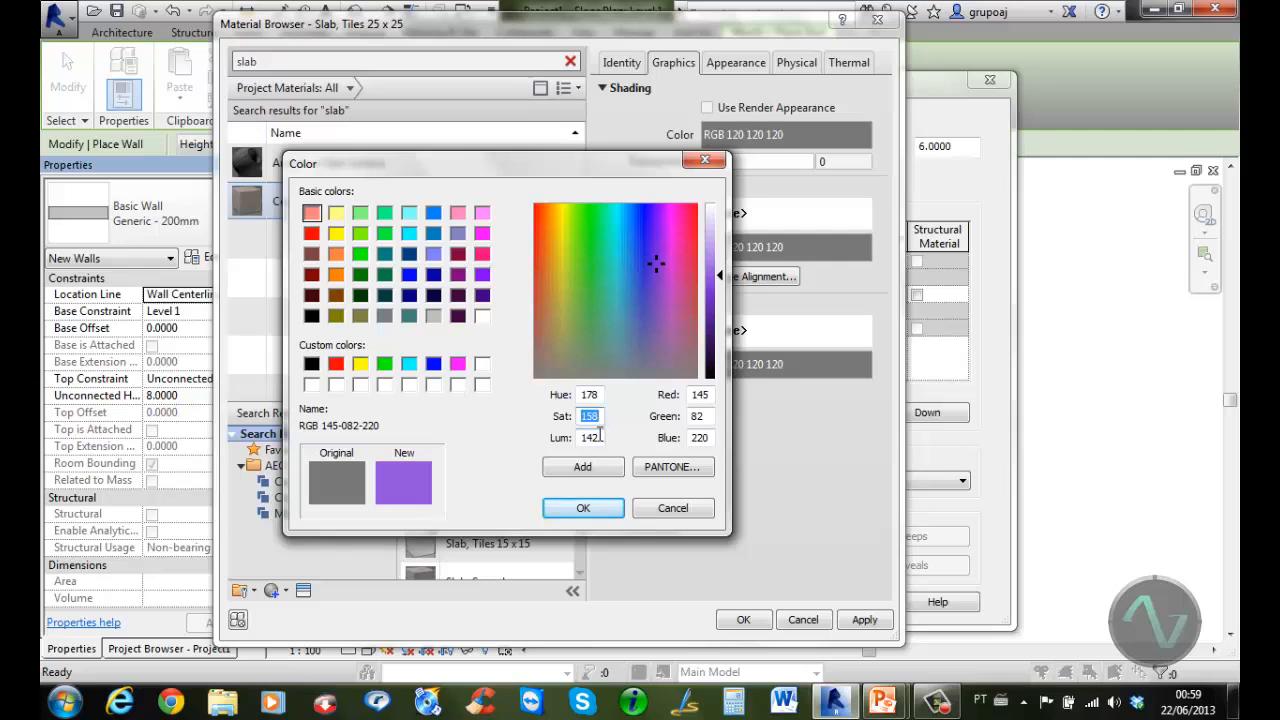
pyautogui.doubleClick(596, 437)
pyautogui.doubleClick(699, 394)
pyautogui.doubleClick(699, 416)
pyautogui.doubleClick(699, 437)
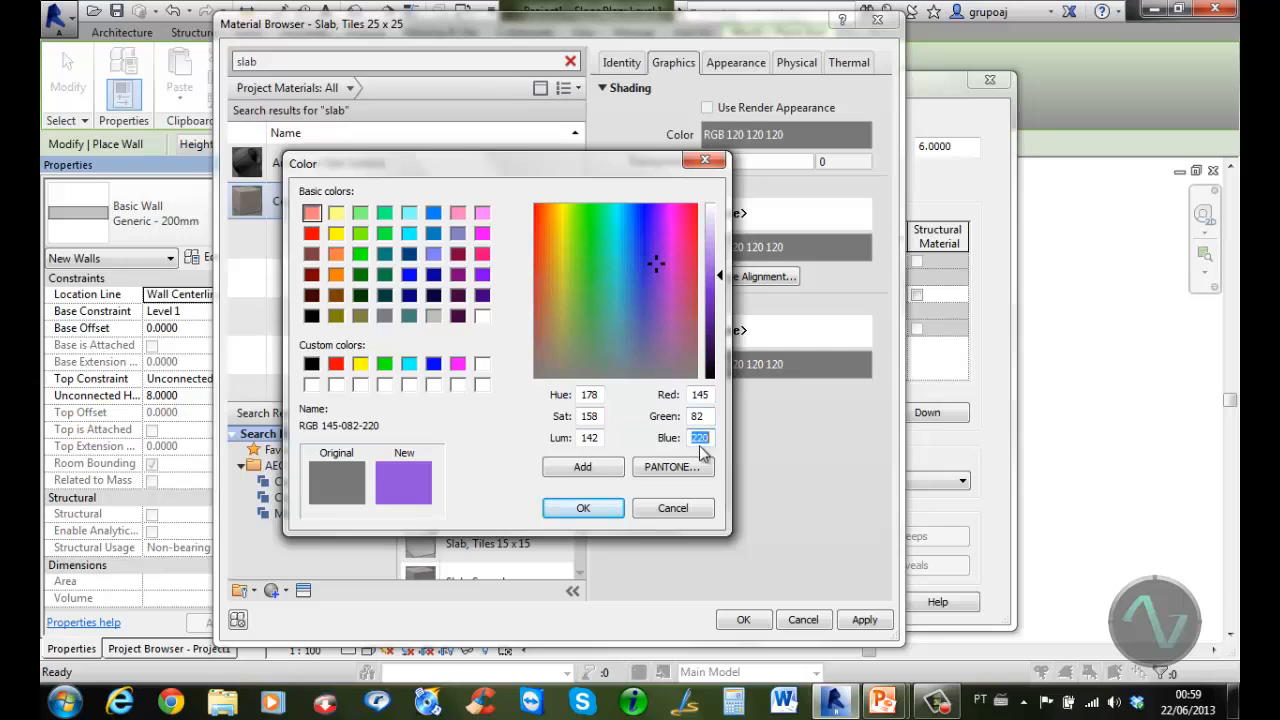
# Browse the PANTONE colours as far as 2665 and dismiss the colour picker without applying one
pyautogui.click(686, 470)
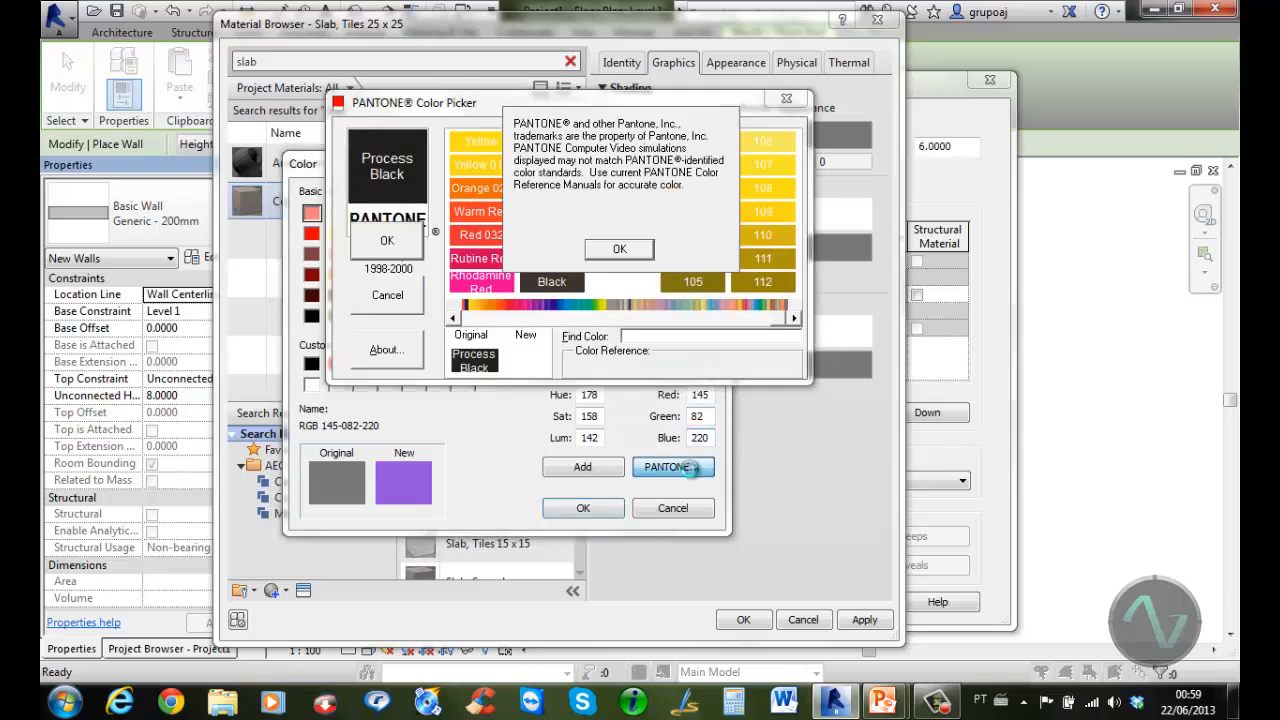
pyautogui.click(637, 249)
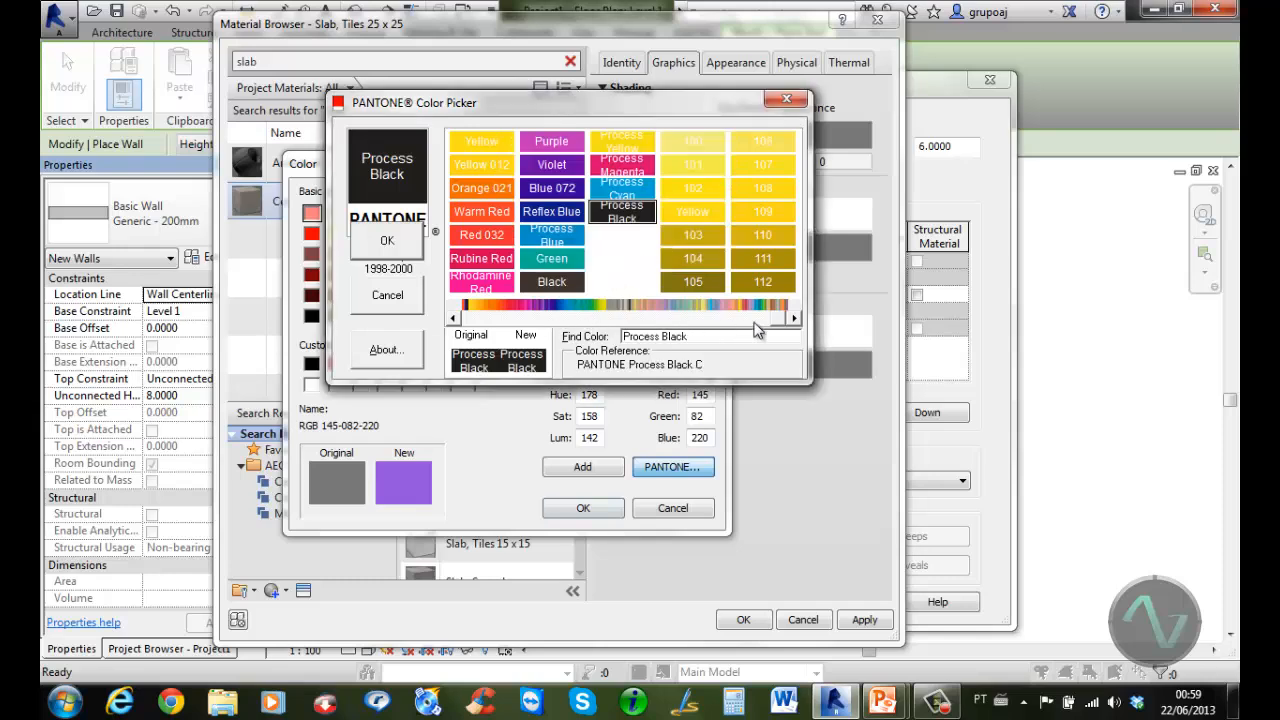
pyautogui.moveTo(757, 323); pyautogui.dragTo(553, 320)
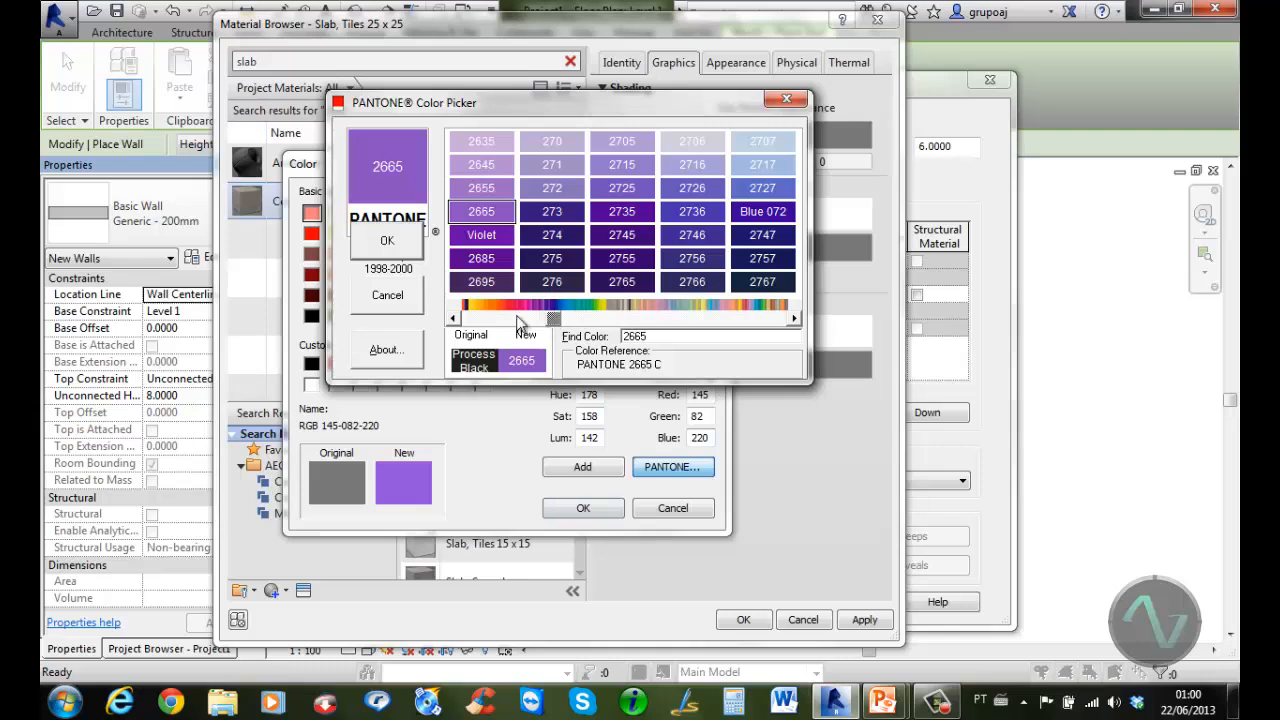
pyautogui.click(387, 295)
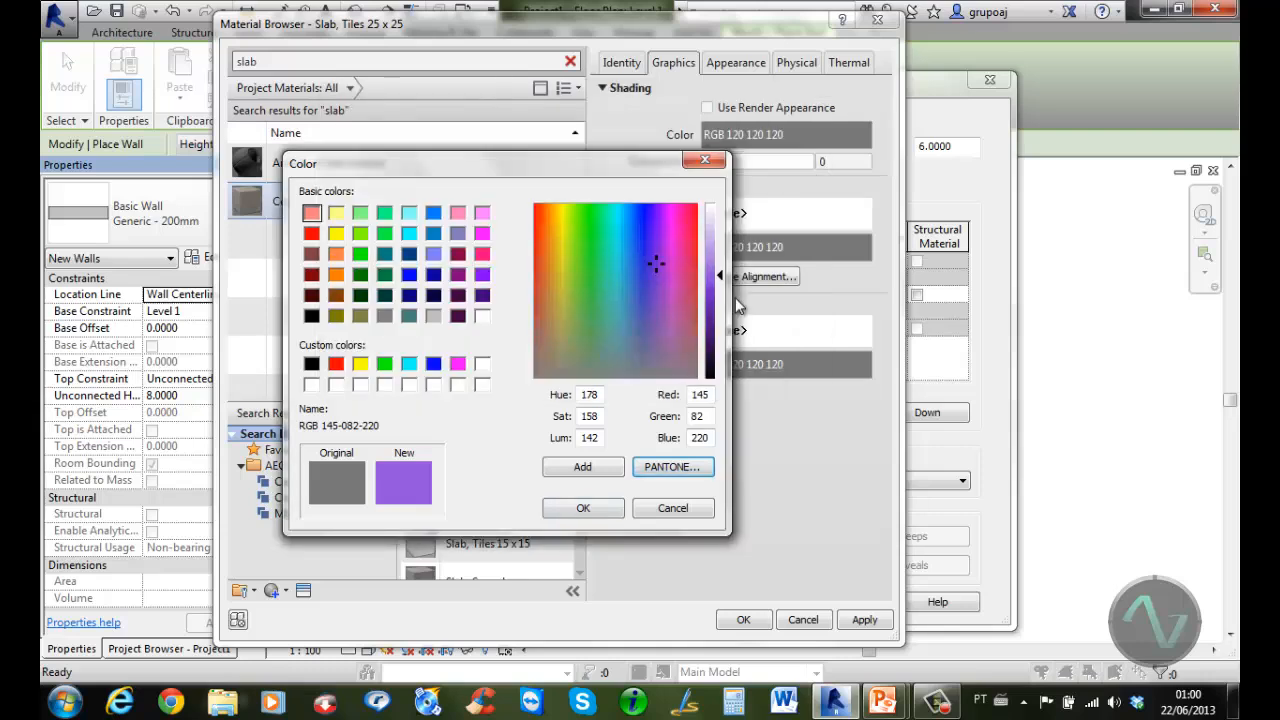
# Set the ceramic material's shading colour to white, RGB 255 255 255, with transparency at 0
pyautogui.click(482, 316)
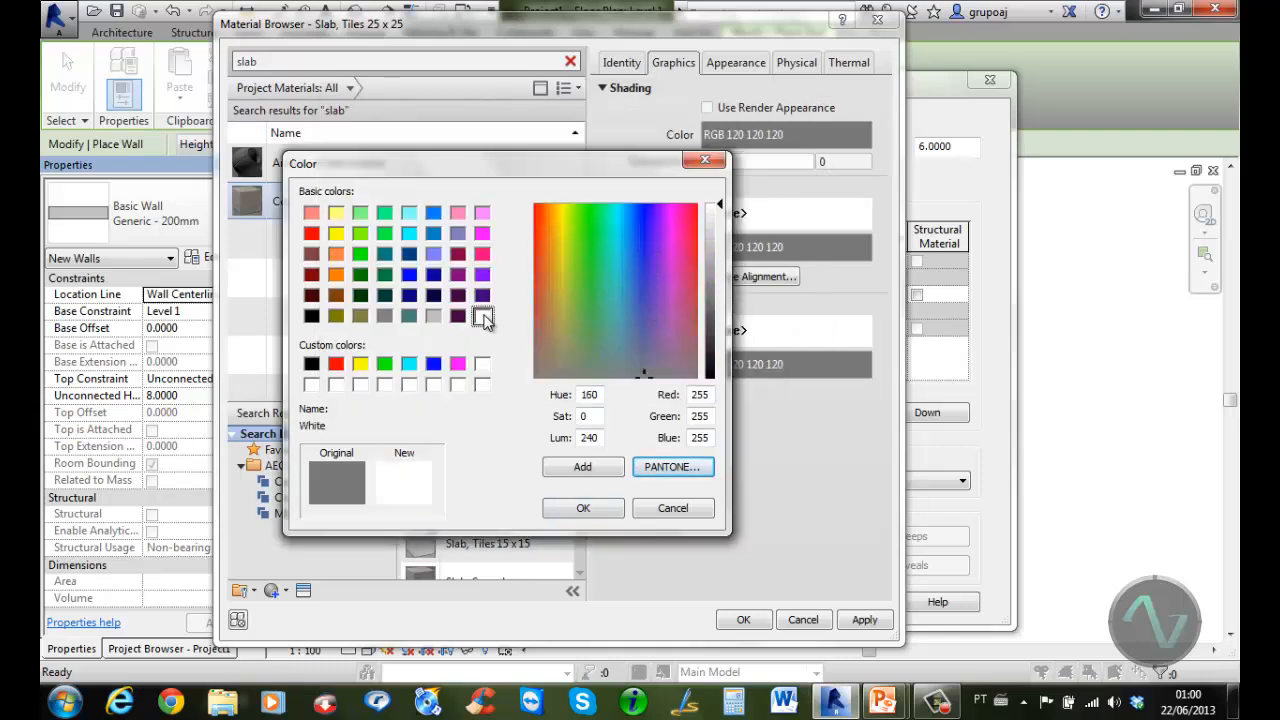
pyautogui.click(583, 508)
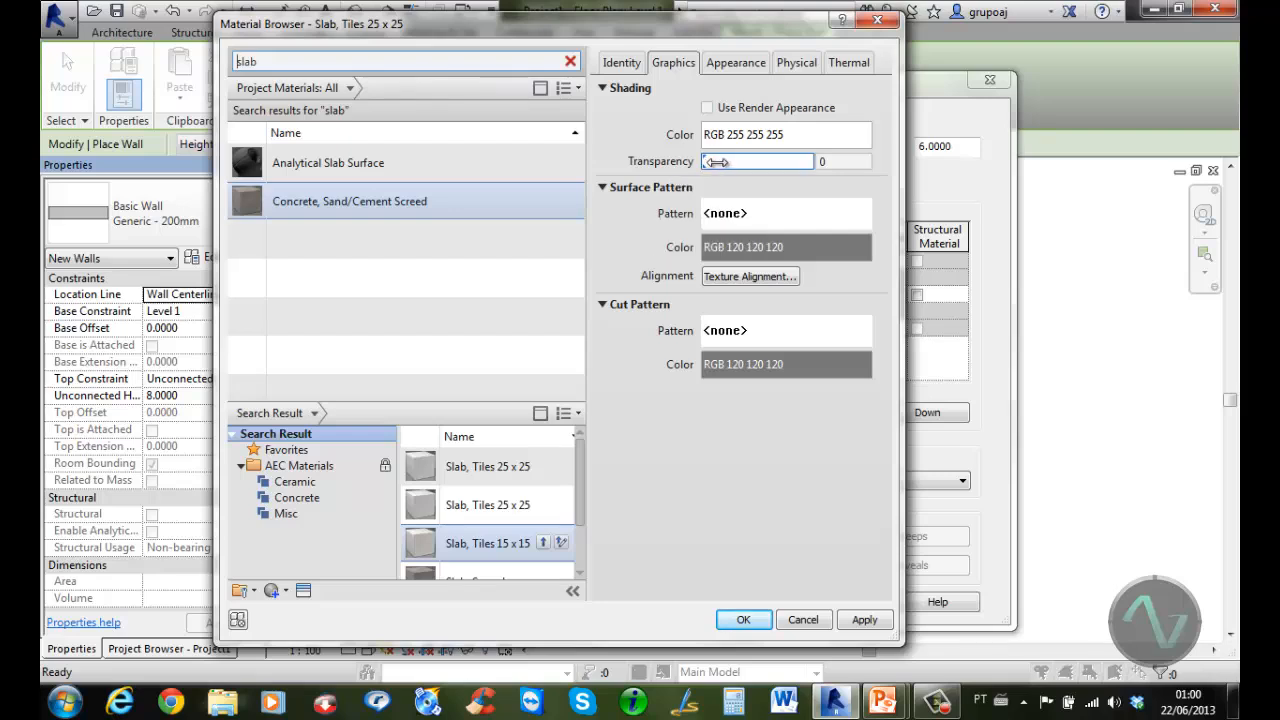
pyautogui.moveTo(716, 163)
pyautogui.mouseDown()
pyautogui.moveTo(800, 164)
pyautogui.moveTo(702, 164)
pyautogui.mouseUp()
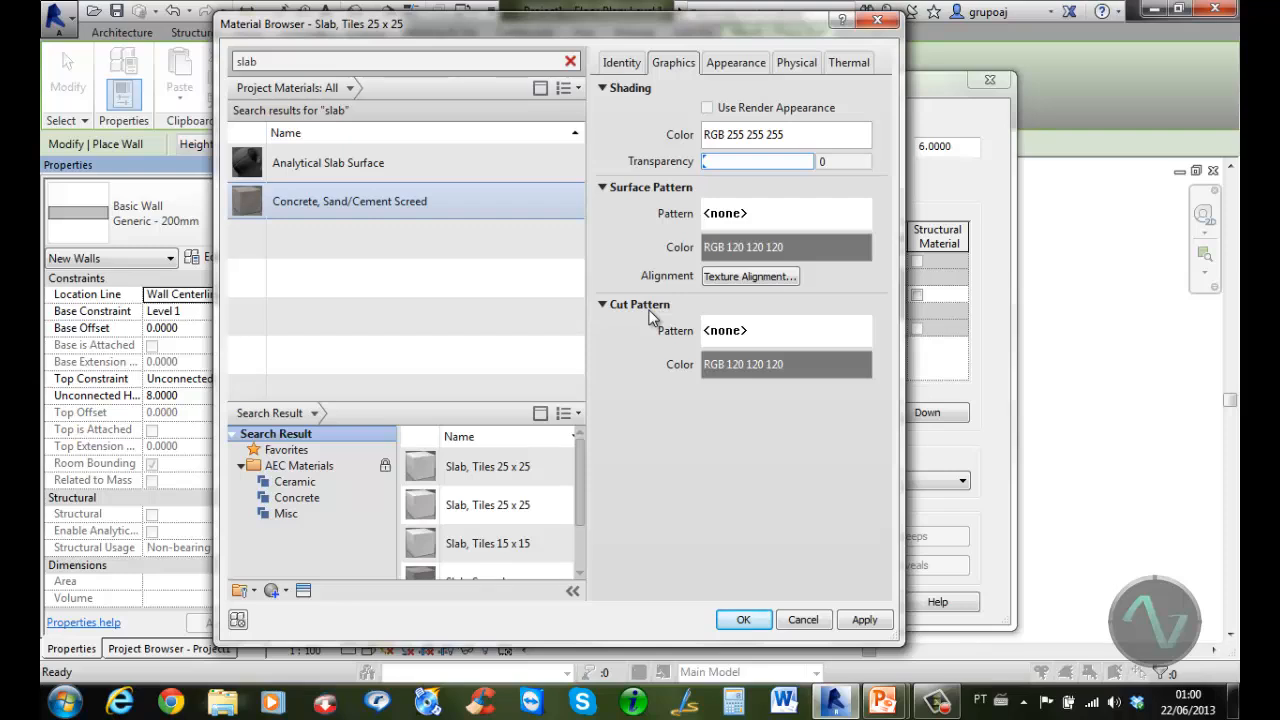
# Start a new model-type surface pattern named 30x30 for the ceramic material
pyautogui.click(779, 212)
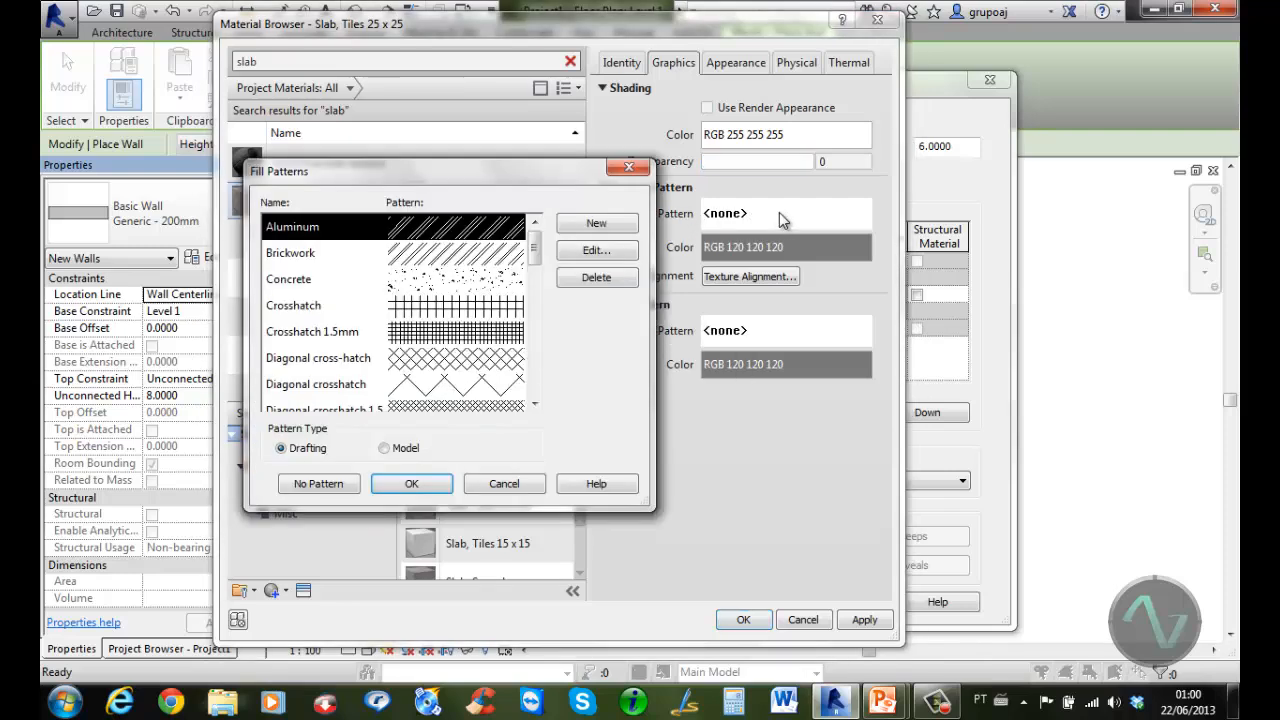
pyautogui.moveTo(536, 245)
pyautogui.mouseDown()
pyautogui.moveTo(543, 386)
pyautogui.moveTo(536, 226)
pyautogui.mouseUp()
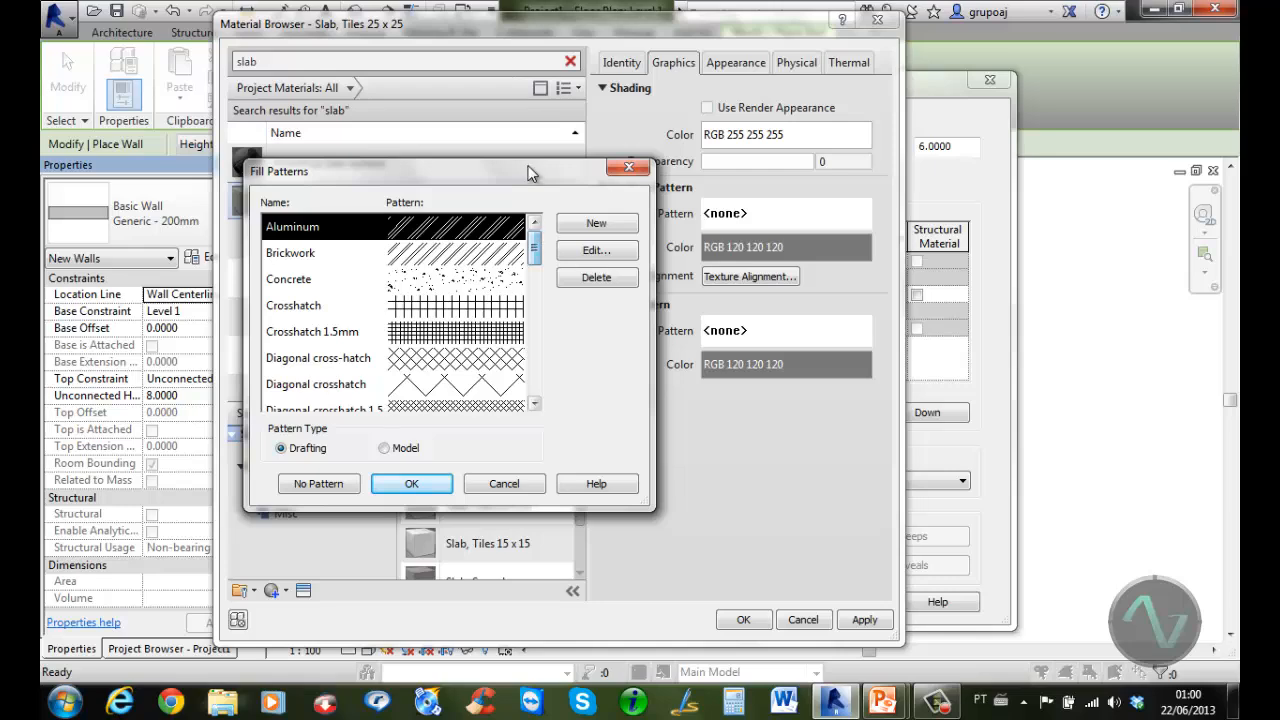
pyautogui.moveTo(527, 164); pyautogui.dragTo(652, 153)
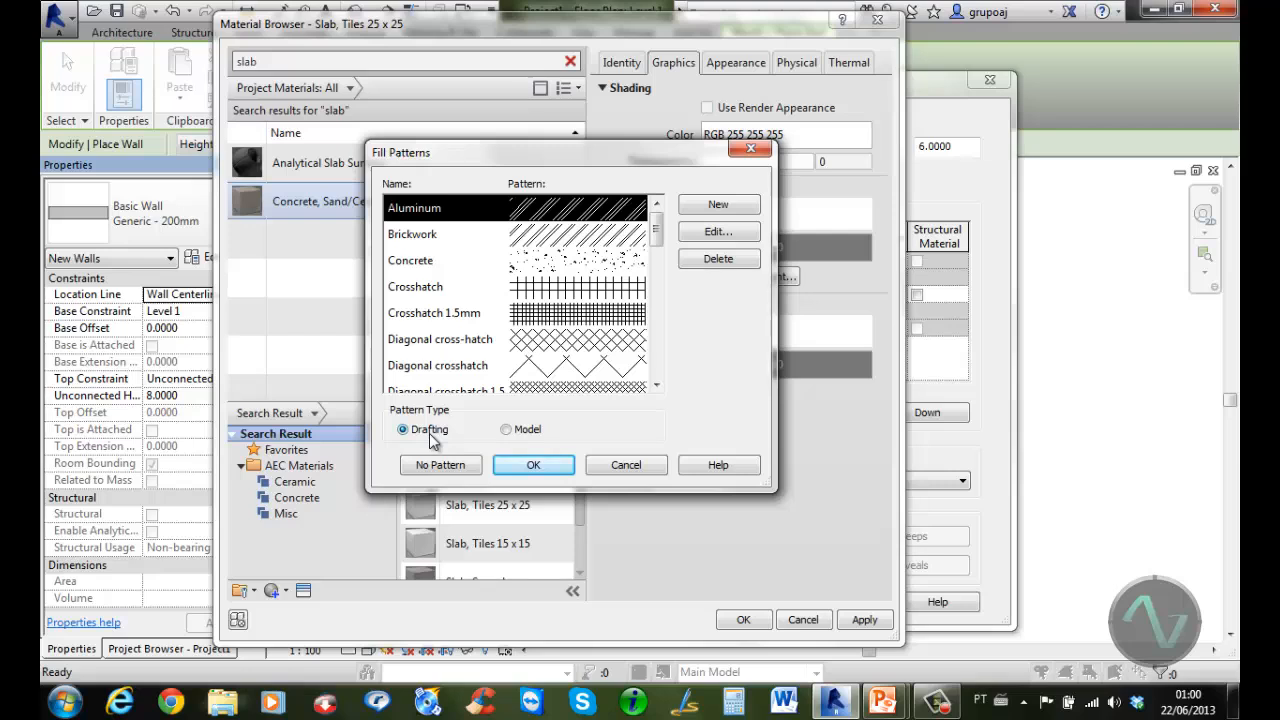
pyautogui.click(511, 431)
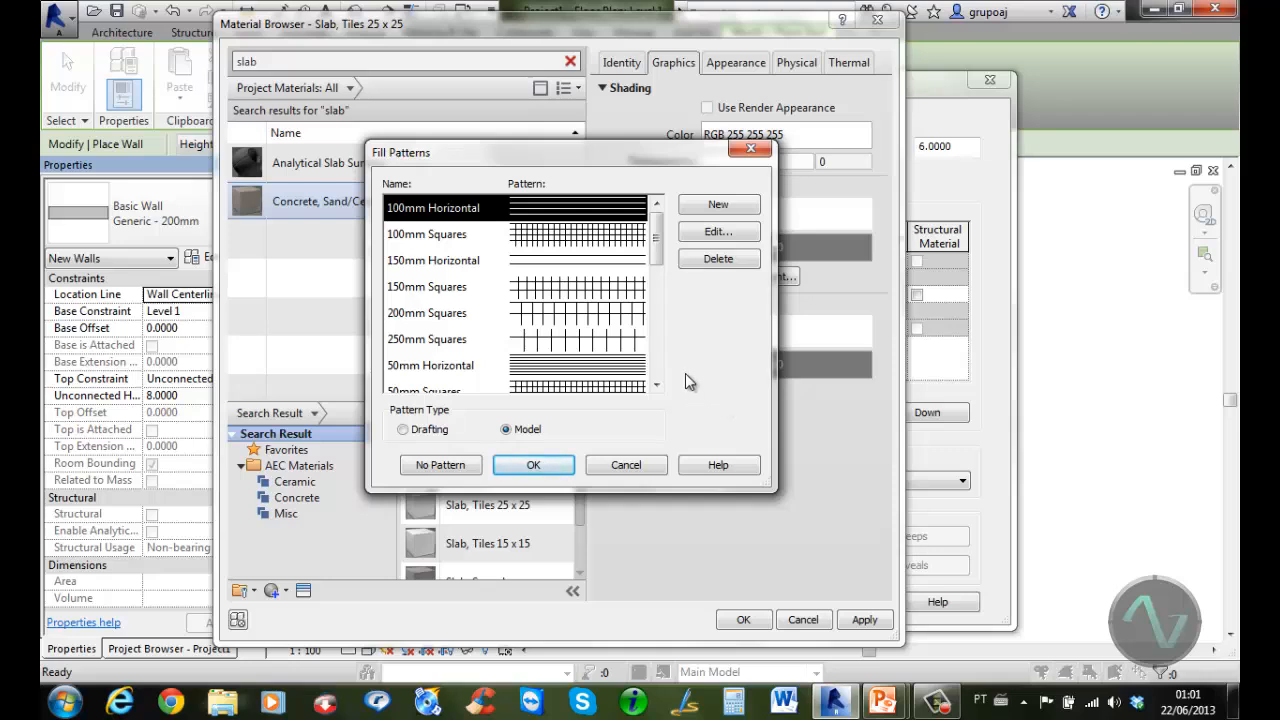
pyautogui.click(719, 205)
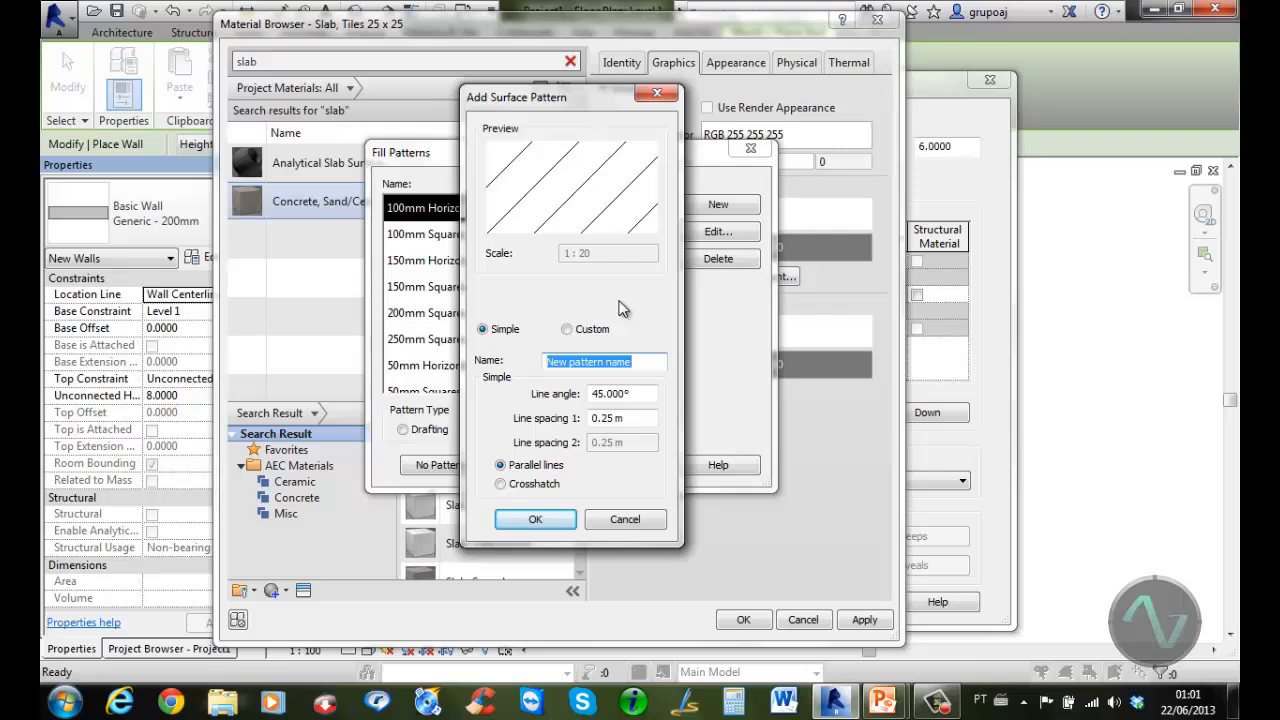
pyautogui.write('30x30')
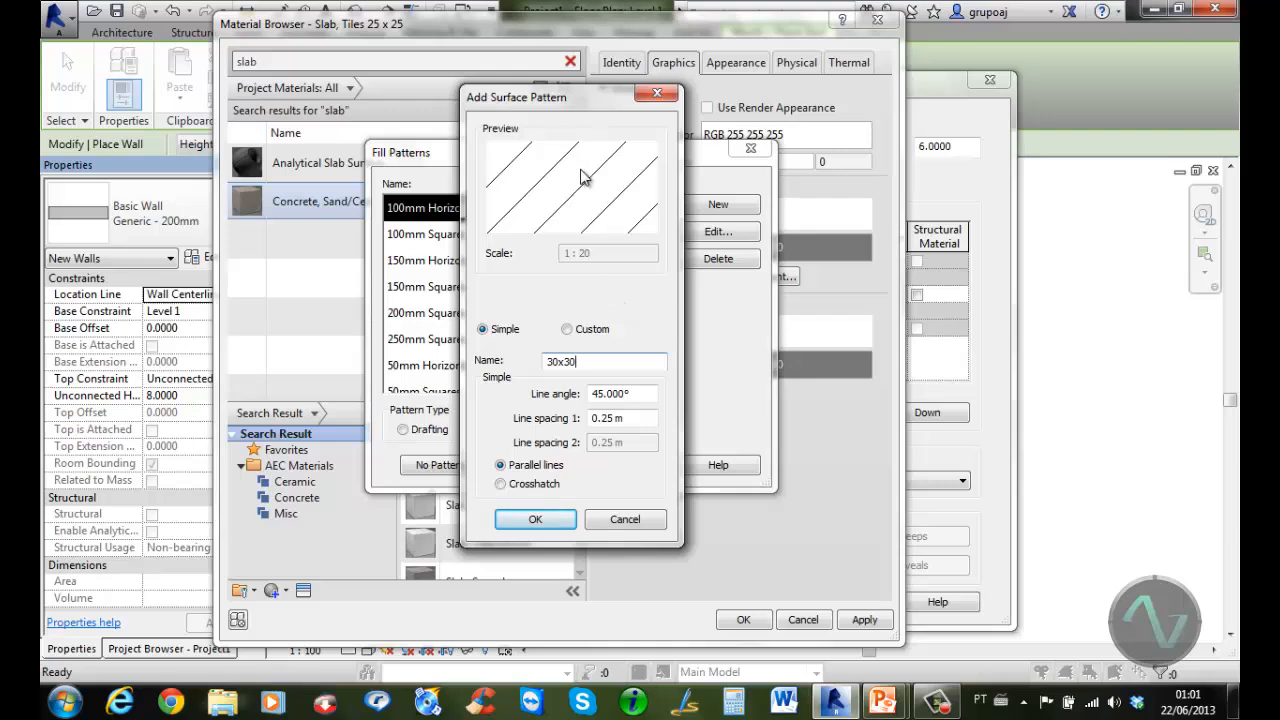
# Define the 30x30 pattern as a crosshatch at angle 0 with both line spacings at 0.30 m, and assign it to the surface
pyautogui.moveTo(652, 394); pyautogui.dragTo(575, 397)
pyautogui.write('0')
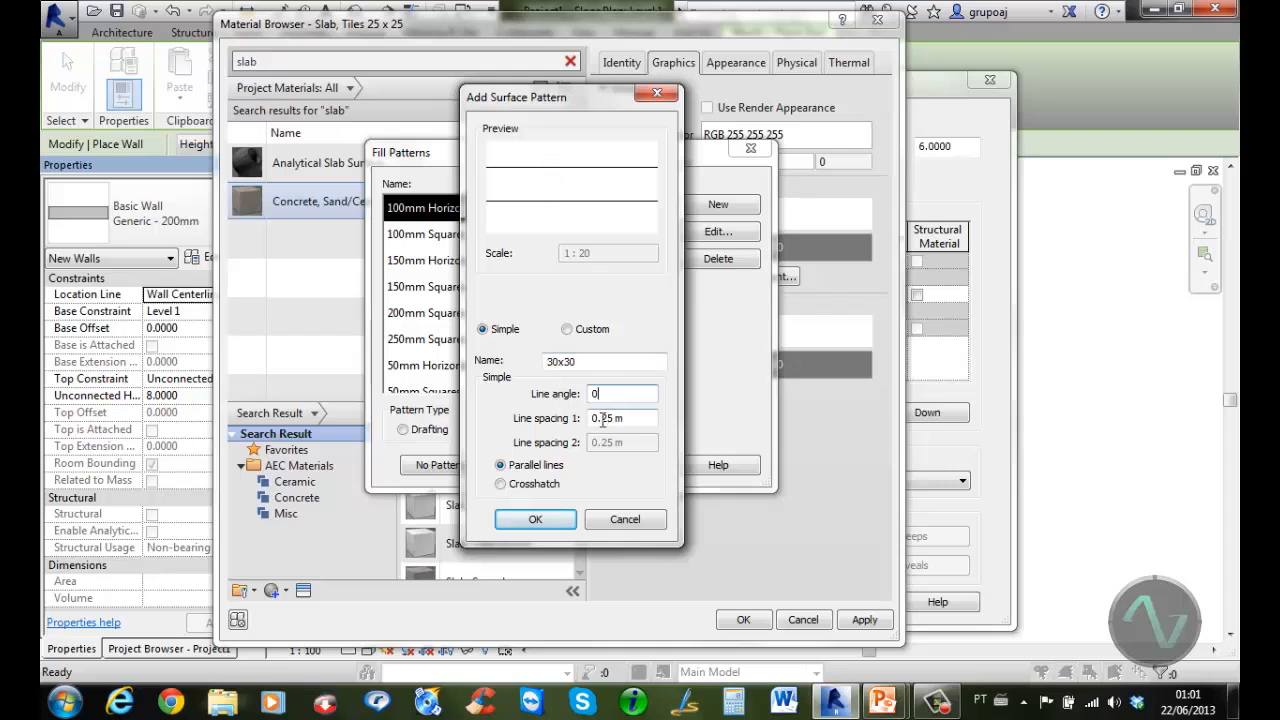
pyautogui.moveTo(602, 418); pyautogui.dragTo(618, 420)
pyautogui.write('30')
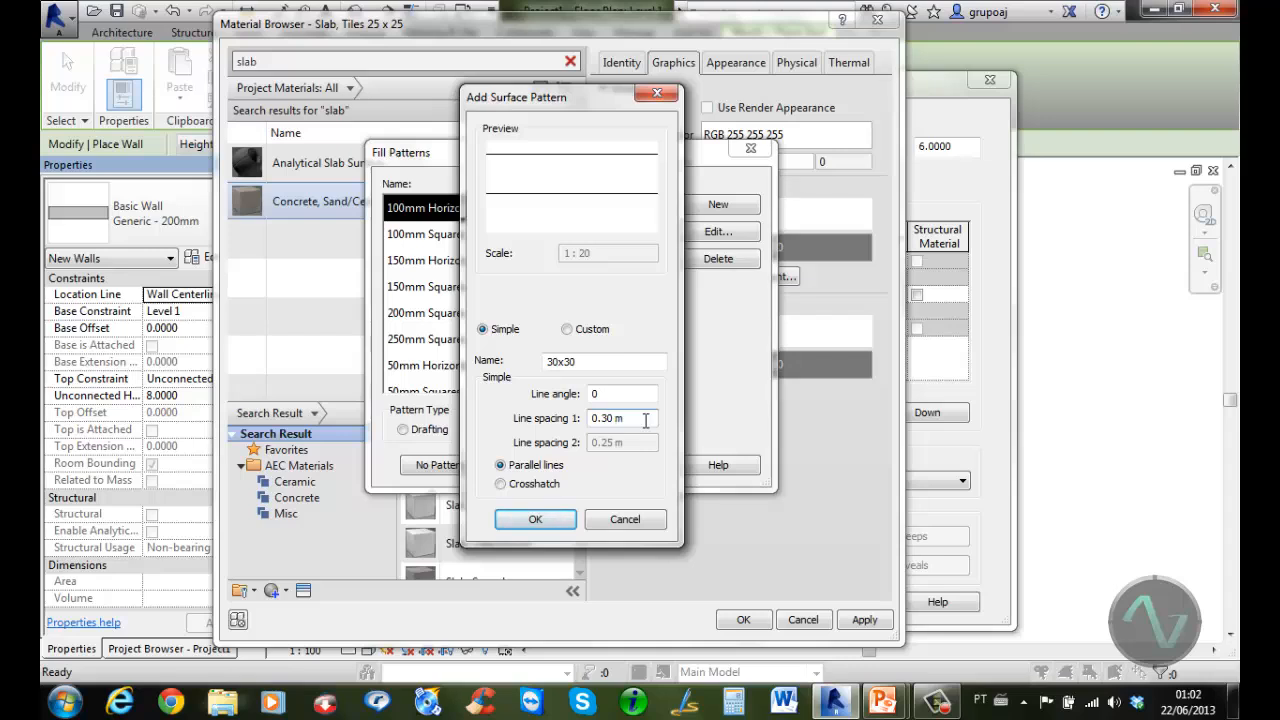
pyautogui.click(503, 486)
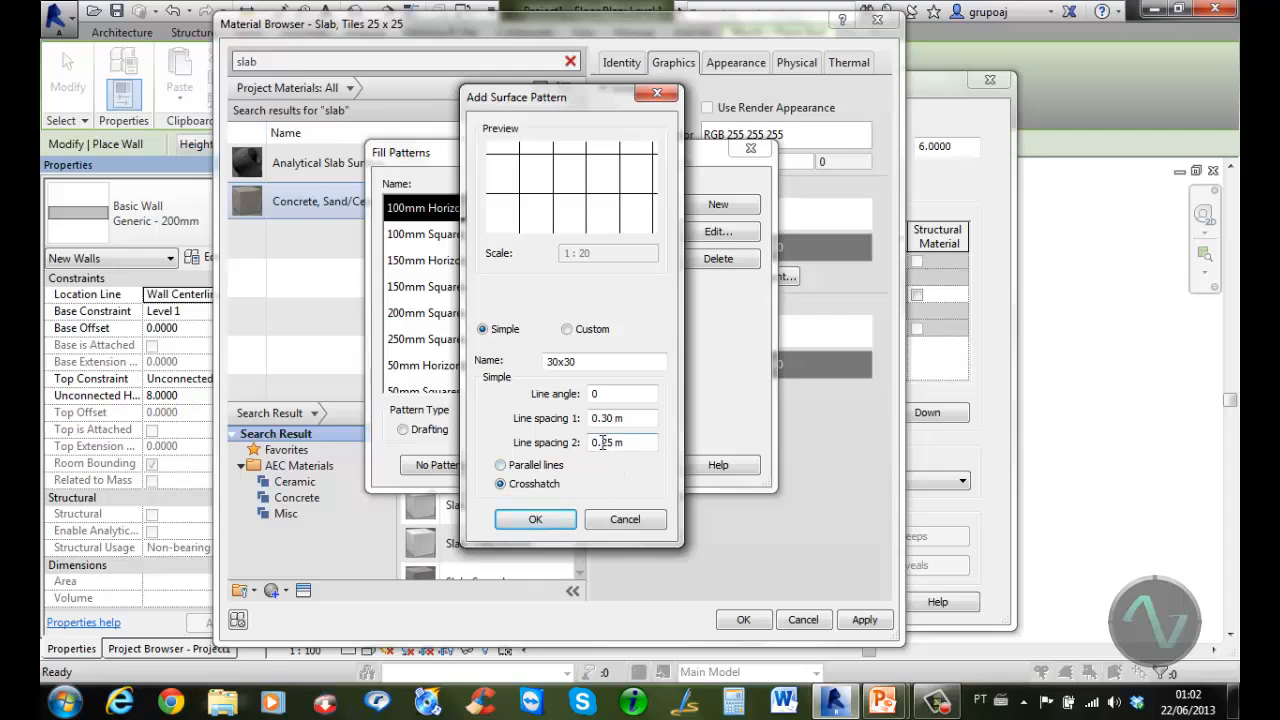
pyautogui.moveTo(603, 442); pyautogui.dragTo(612, 442)
pyautogui.write('3')
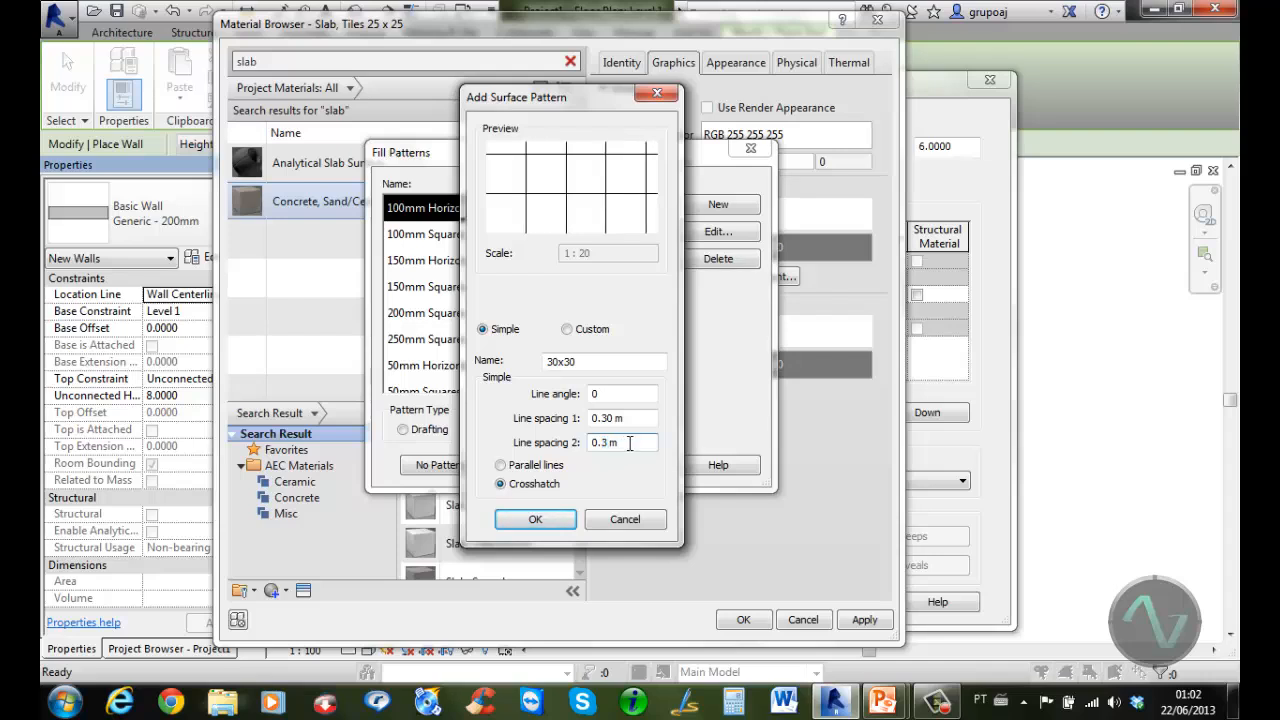
pyautogui.click(536, 520)
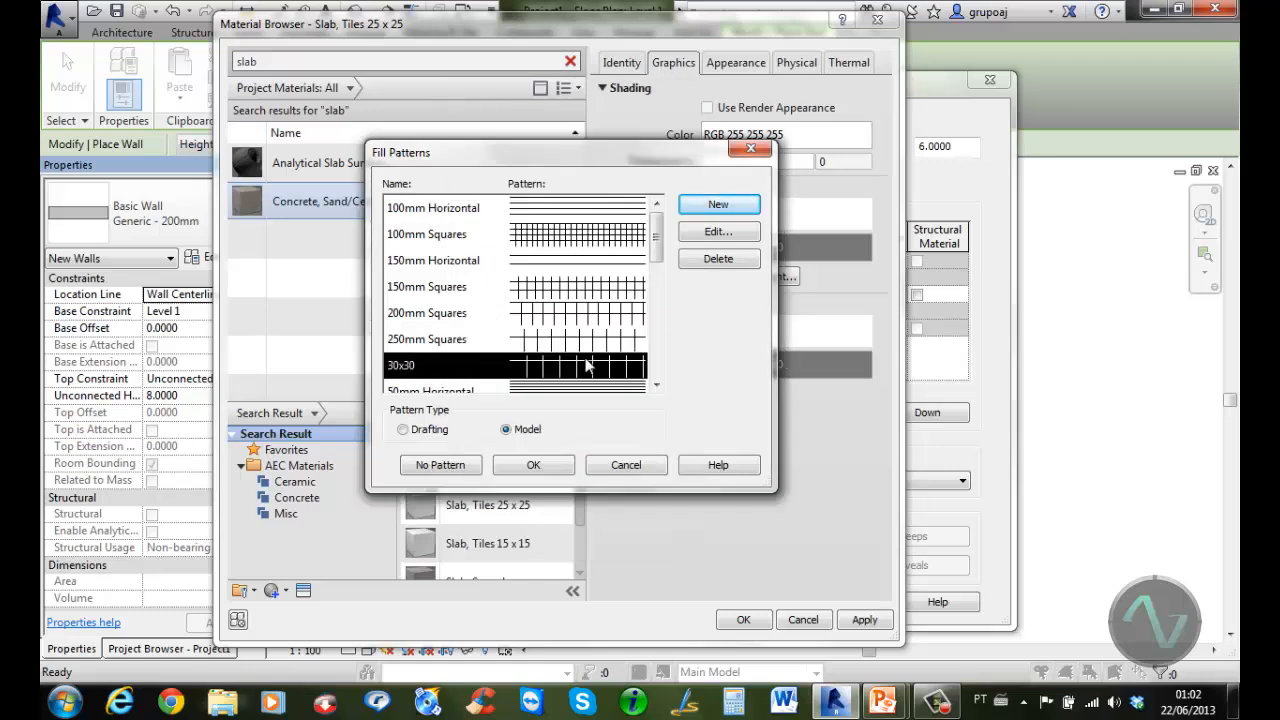
pyautogui.click(544, 470)
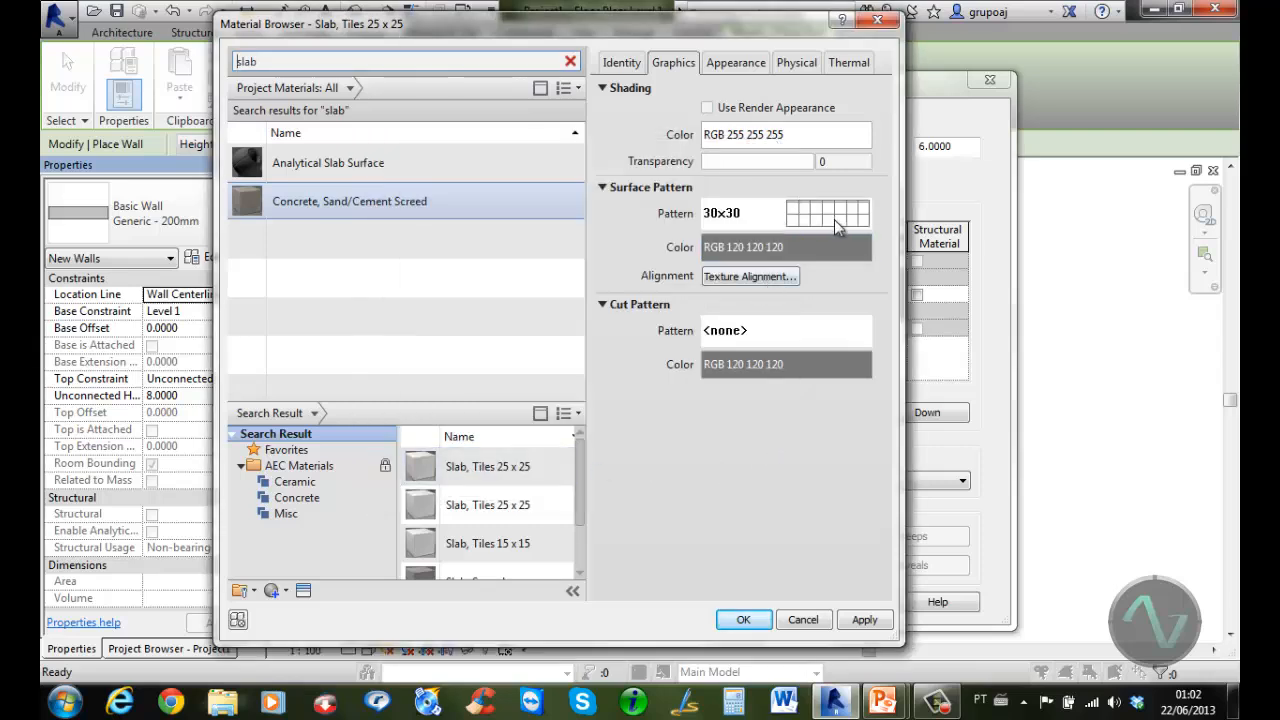
# Set the surface pattern colour to black, RGB 0 0 0, and the cut pattern to none
pyautogui.click(773, 250)
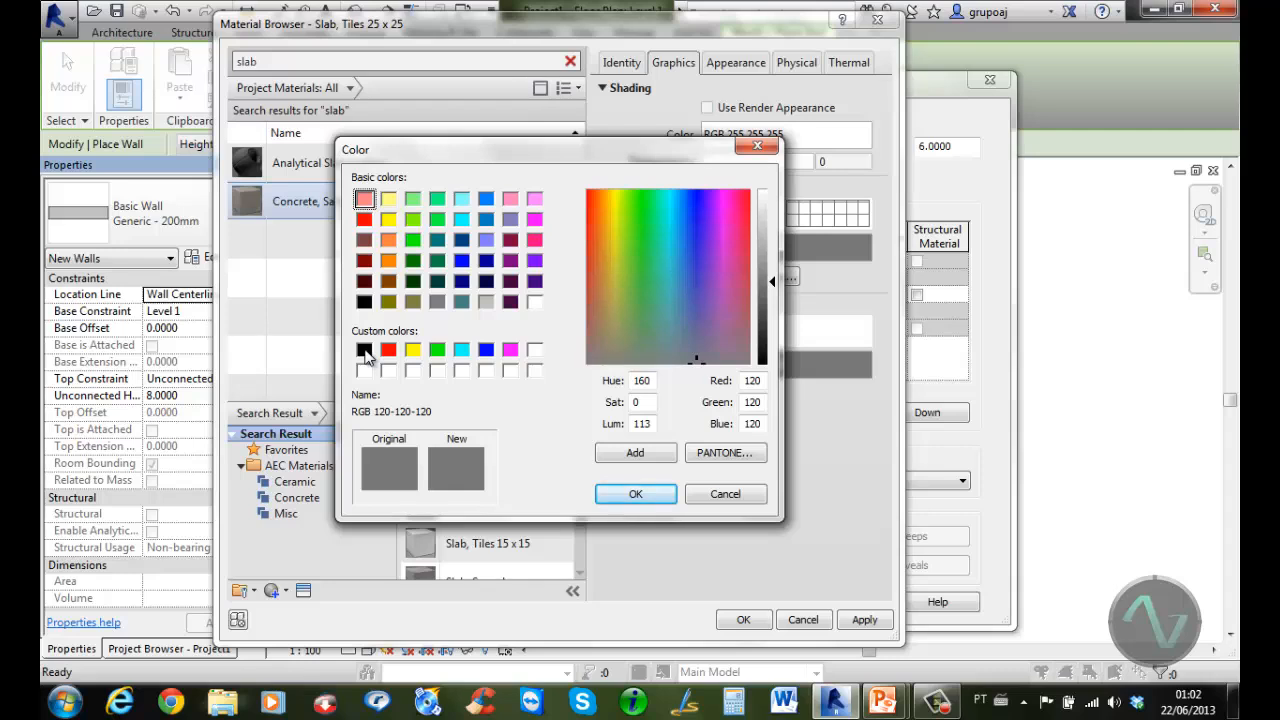
pyautogui.click(364, 351)
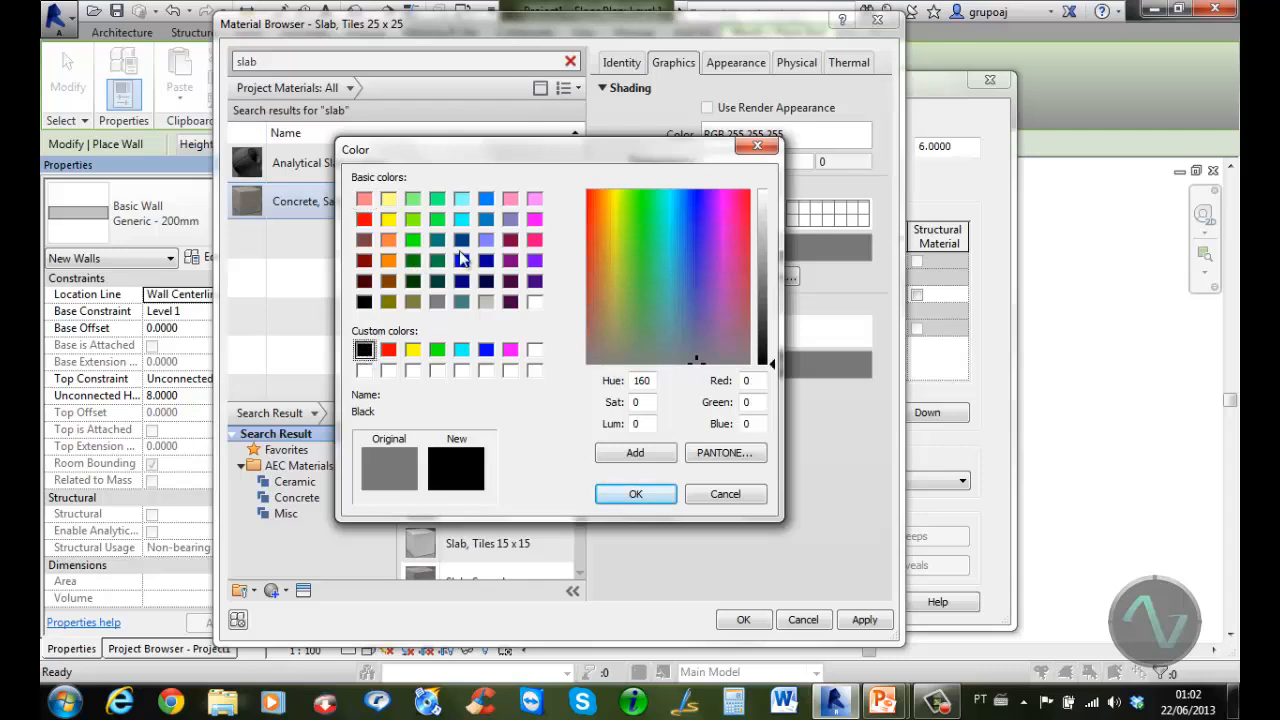
pyautogui.click(643, 494)
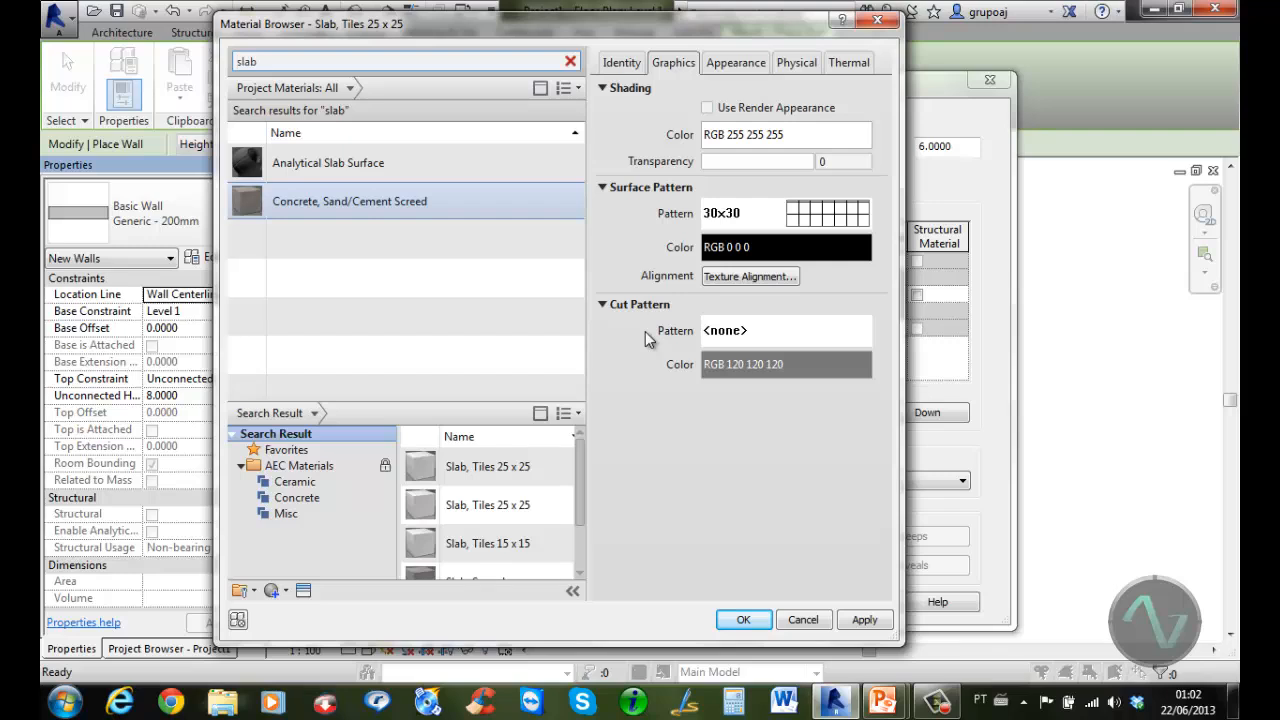
pyautogui.click(795, 331)
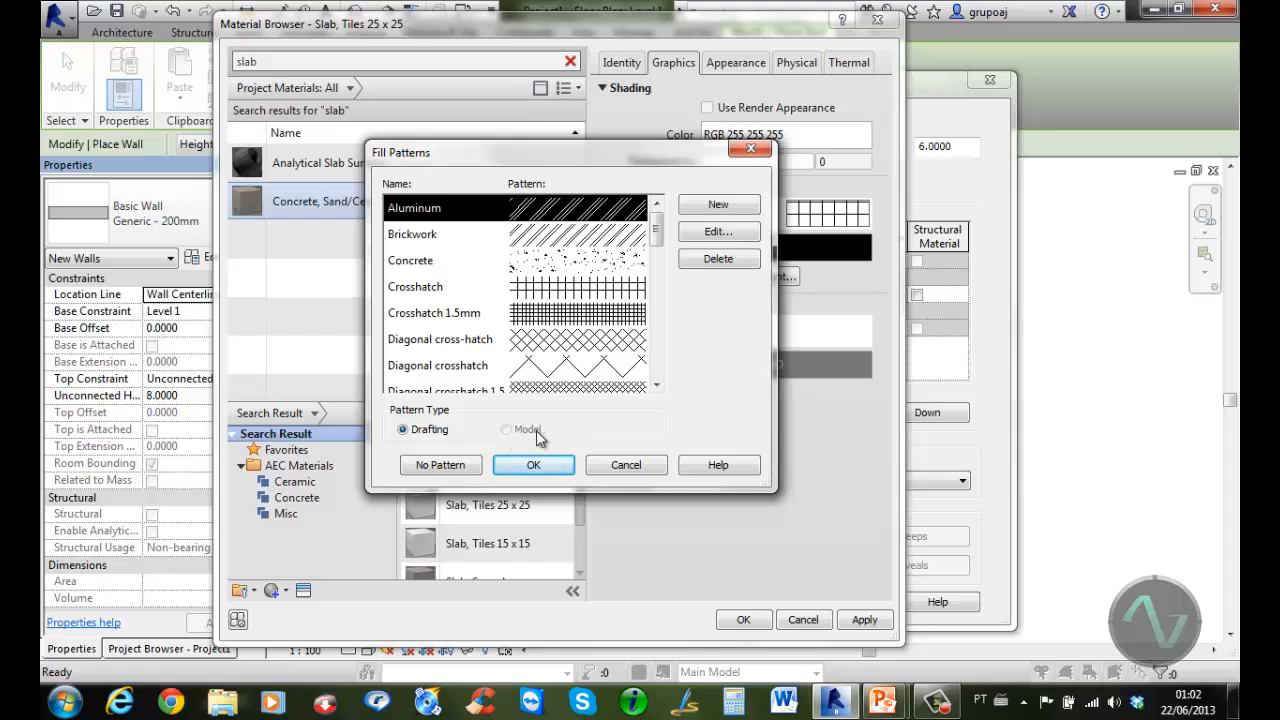
pyautogui.click(439, 465)
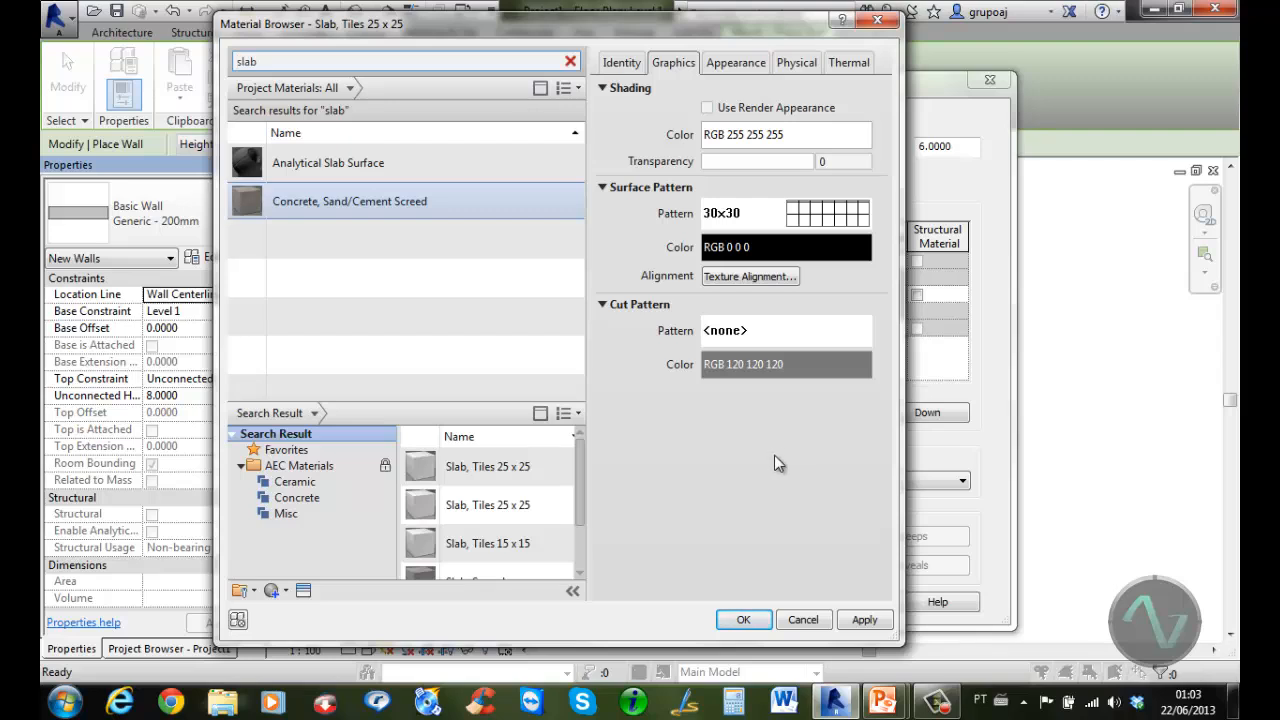
# Set the render appearance to type Ceramic with a white colour, RGB 255 255 255
pyautogui.click(740, 68)
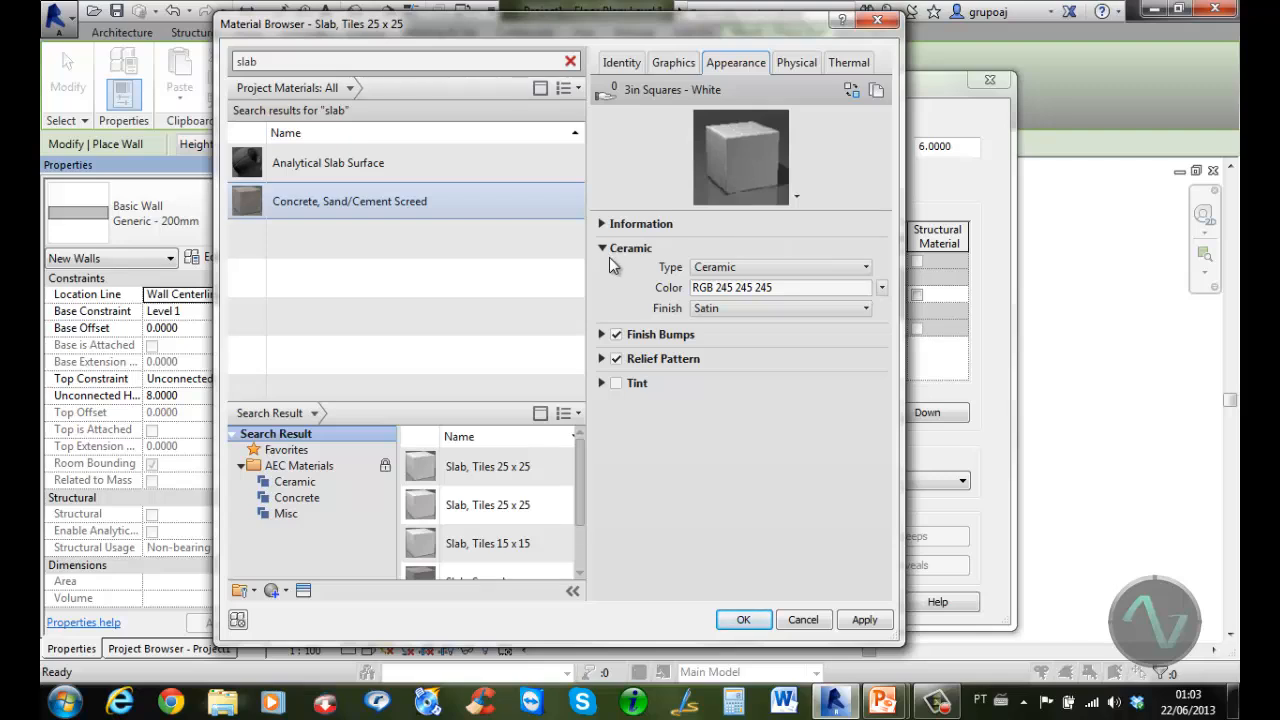
pyautogui.click(776, 268)
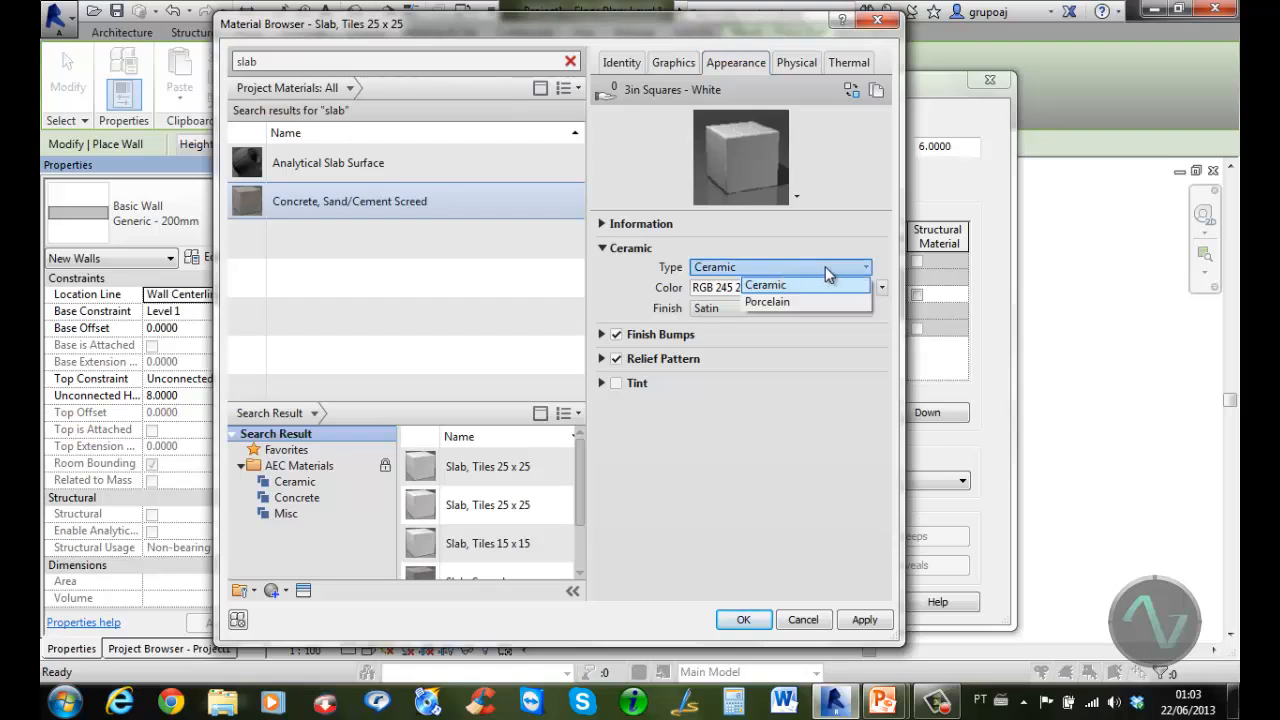
pyautogui.click(814, 284)
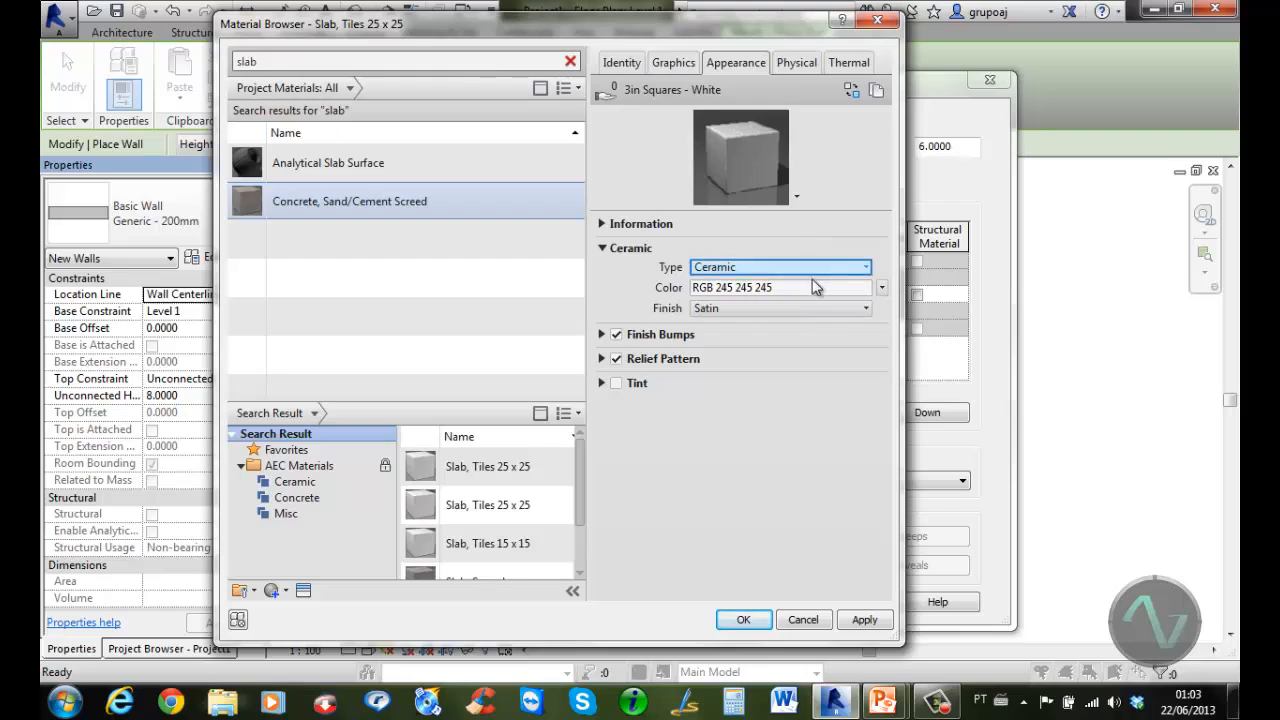
pyautogui.click(812, 289)
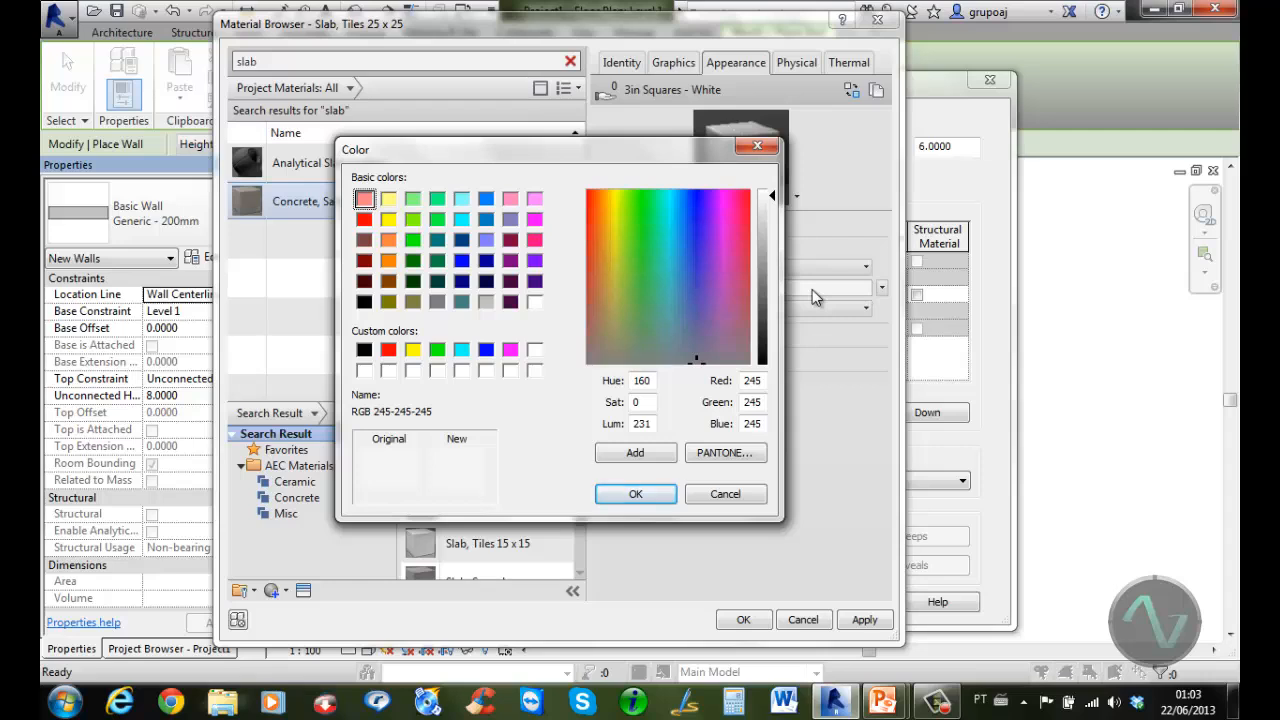
pyautogui.click(535, 302)
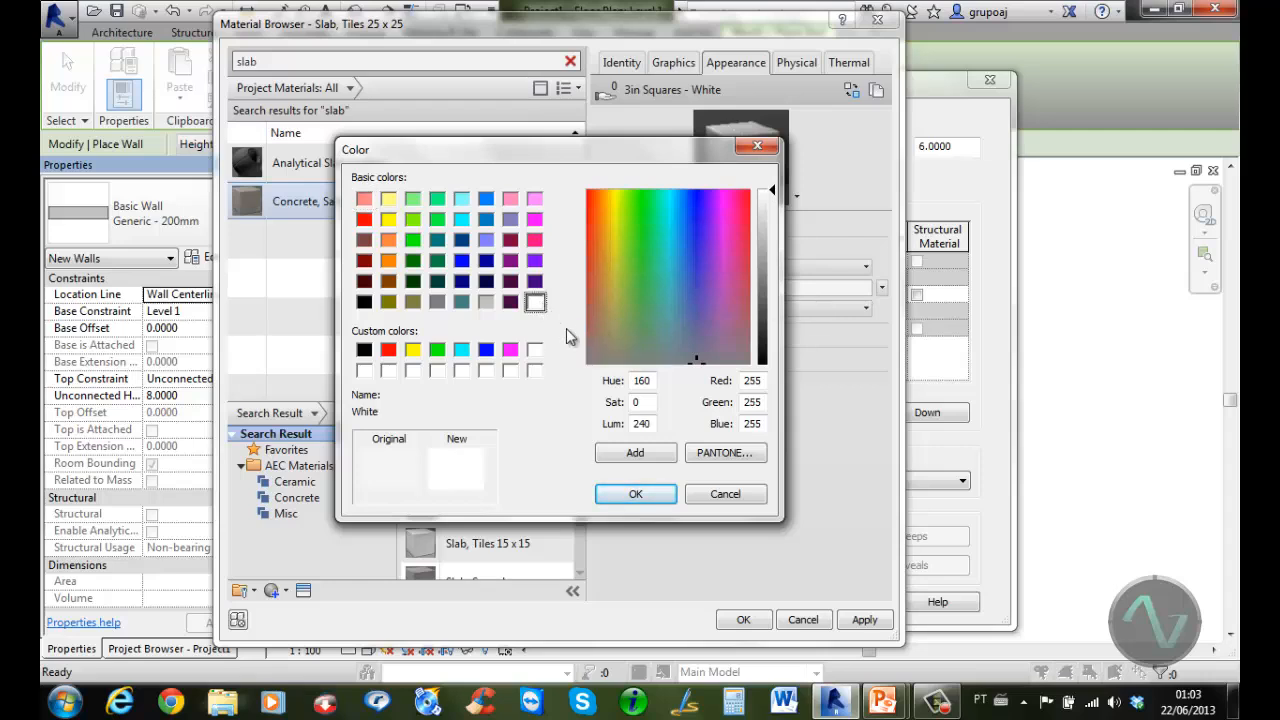
pyautogui.click(637, 494)
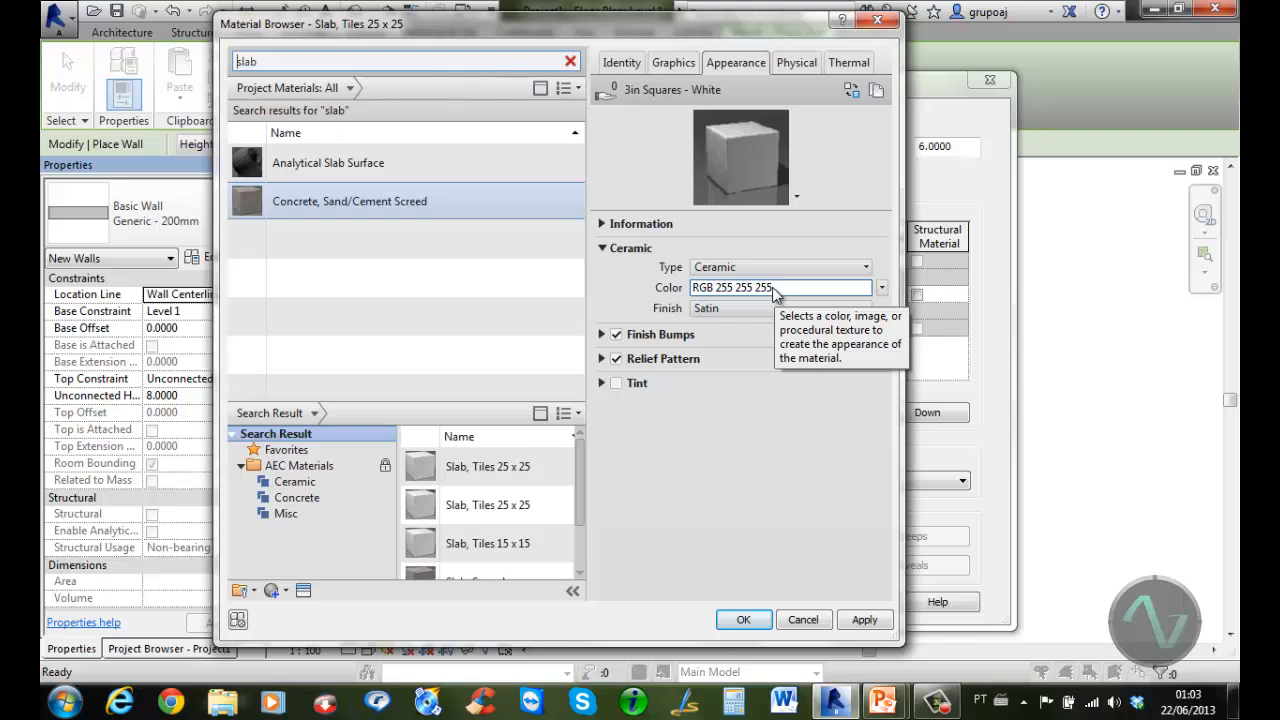
# Make the material's shading use its render appearance and return to the appearance settings
pyautogui.click(677, 61)
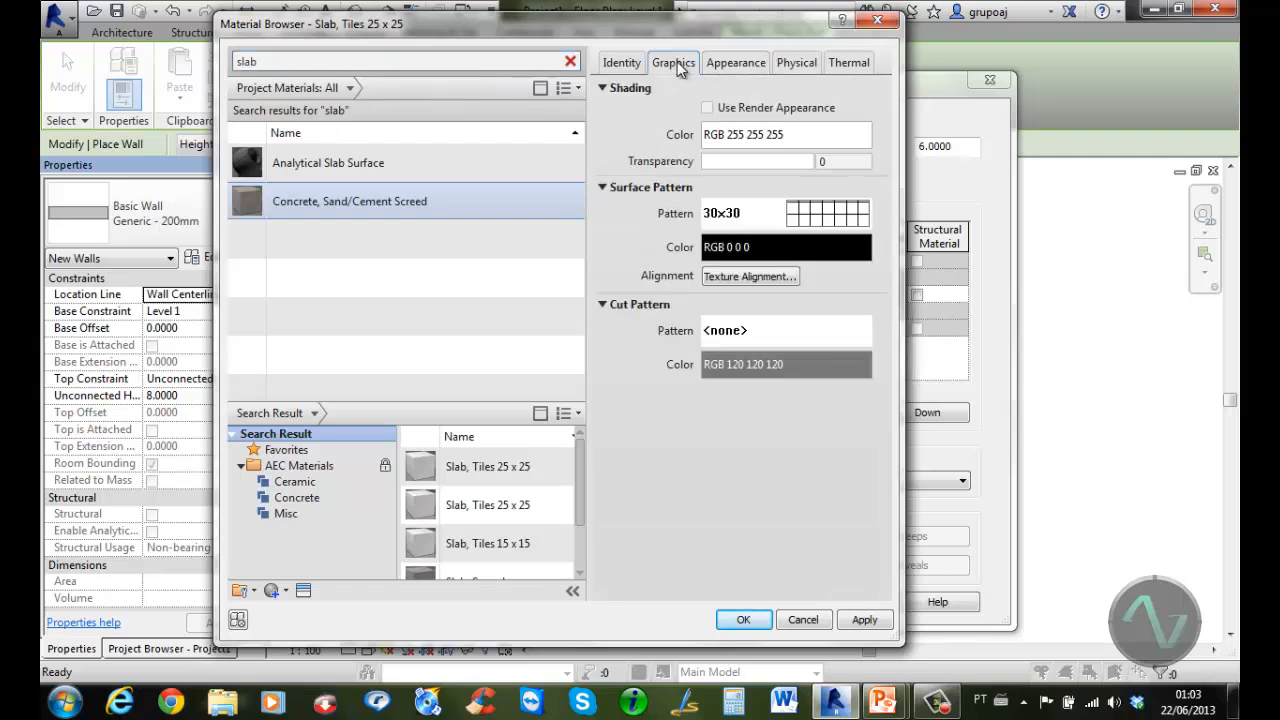
pyautogui.click(708, 108)
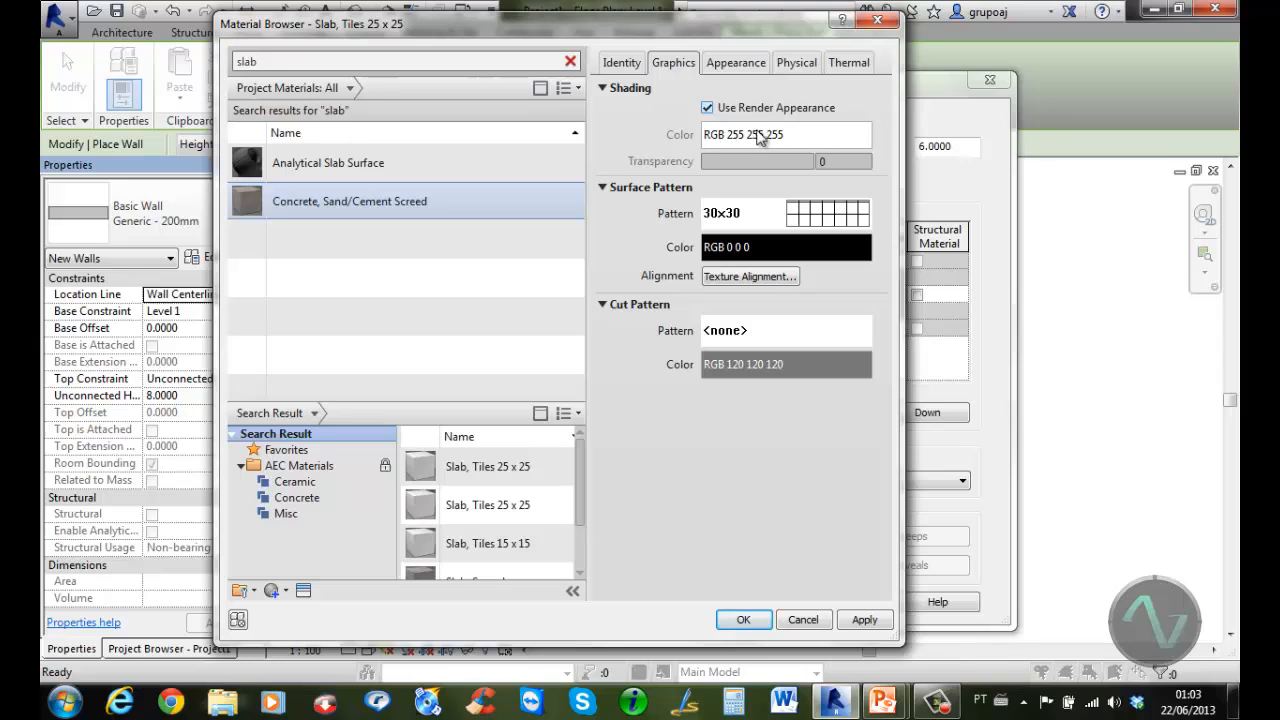
pyautogui.click(746, 64)
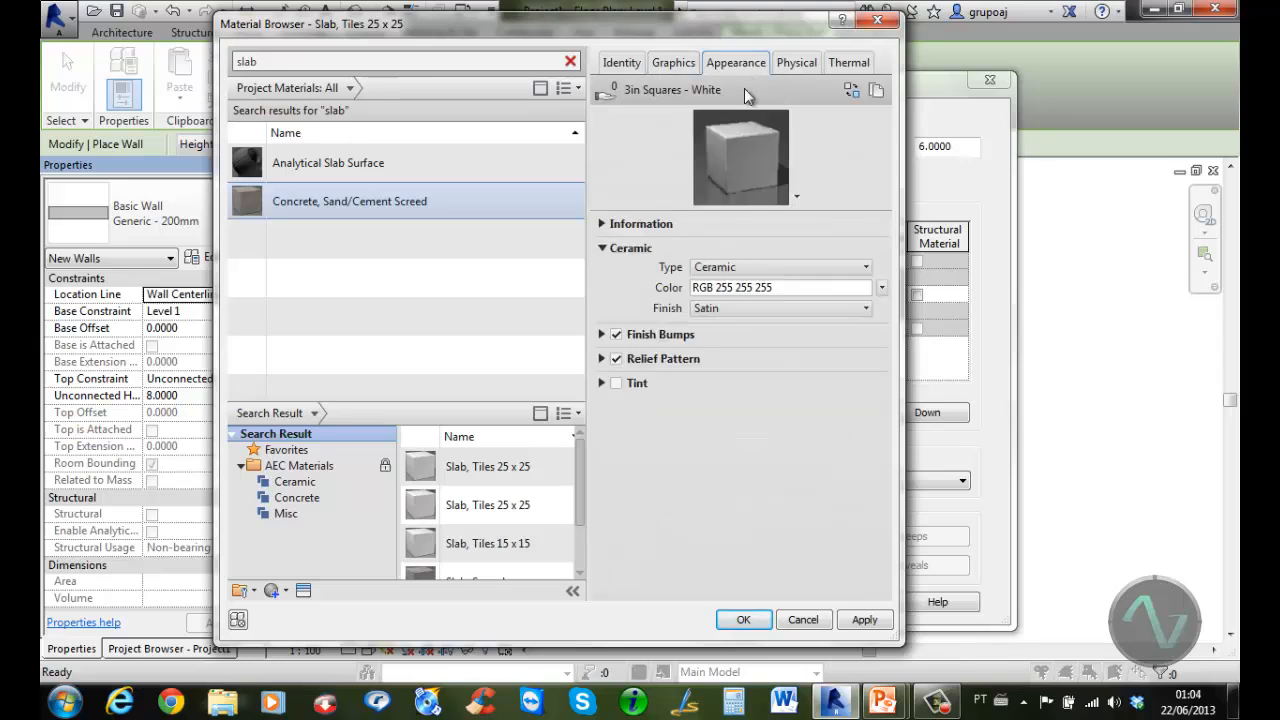
# Examine the ceramic finish options and the finish bumps types and amount, trying Custom without choosing an image file
pyautogui.click(745, 311)
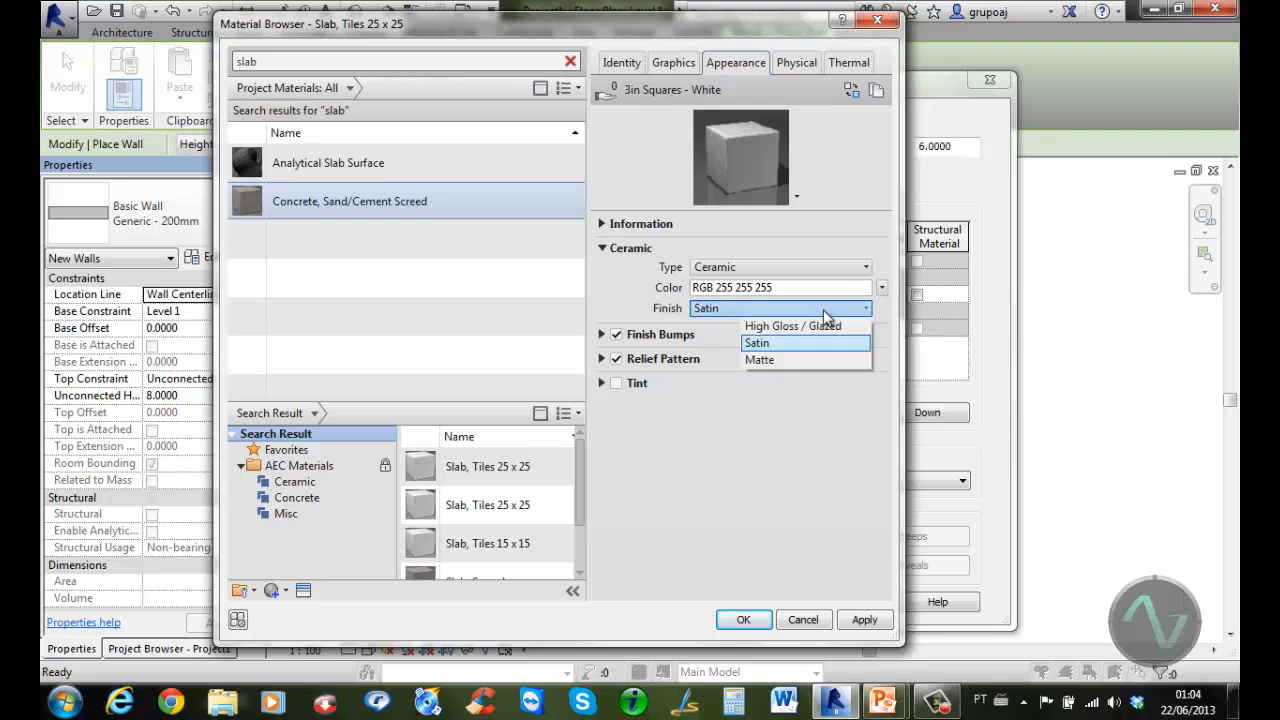
pyautogui.click(648, 300)
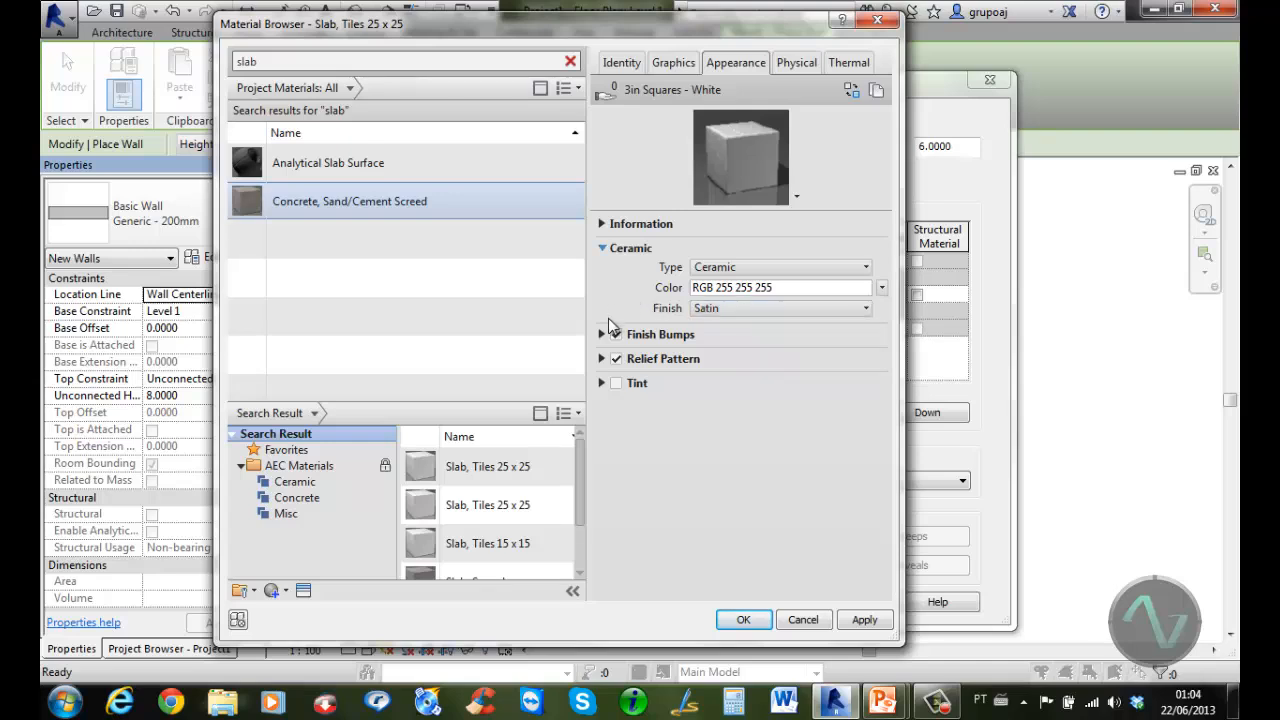
pyautogui.click(602, 335)
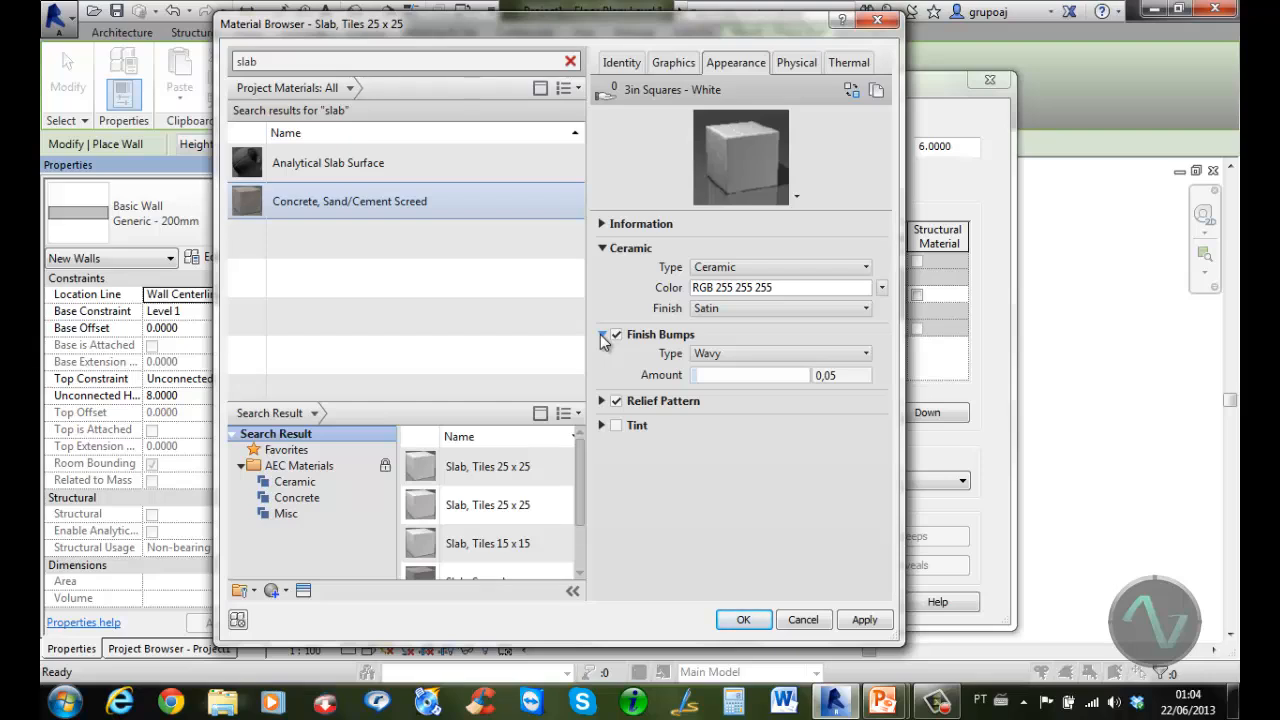
pyautogui.click(860, 355)
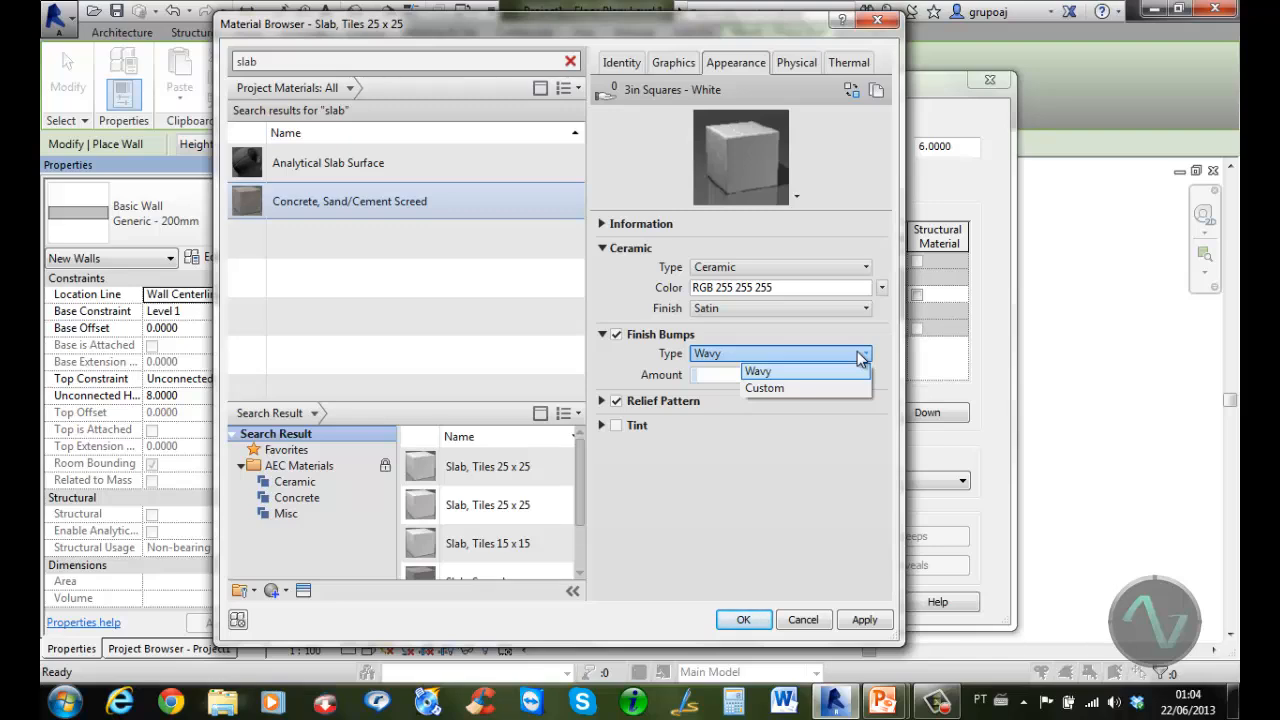
pyautogui.click(822, 388)
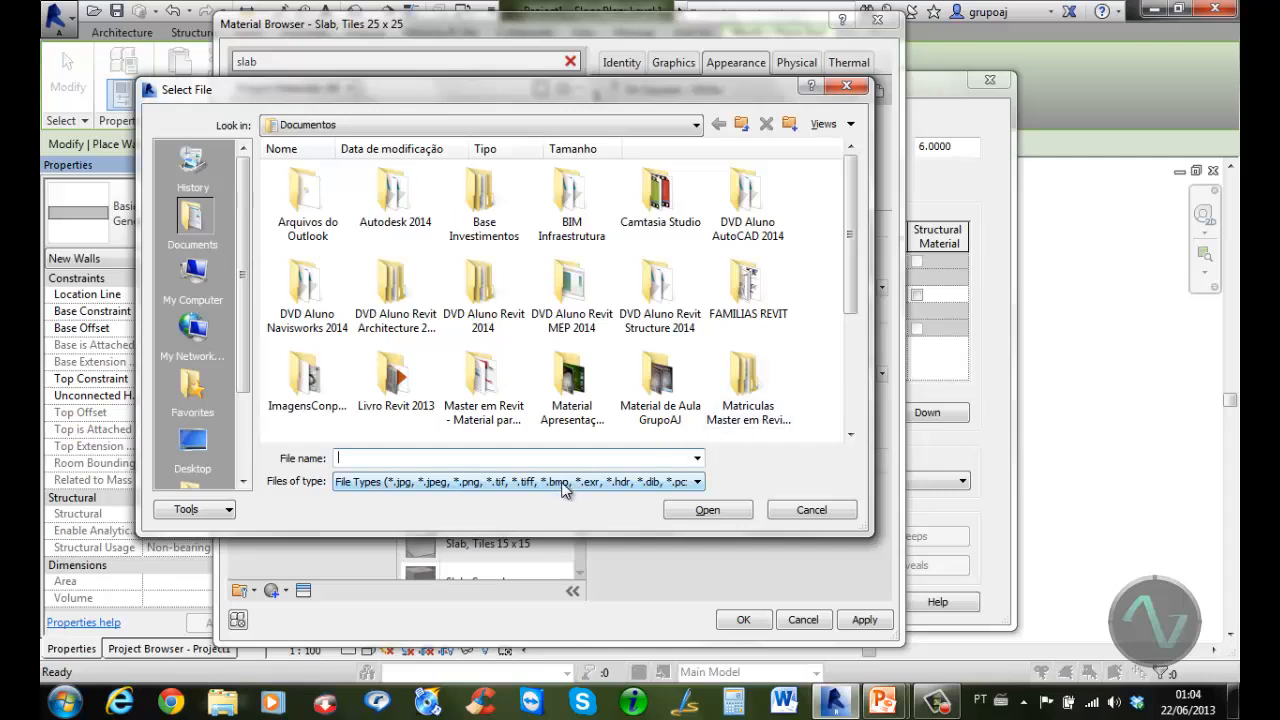
pyautogui.click(826, 510)
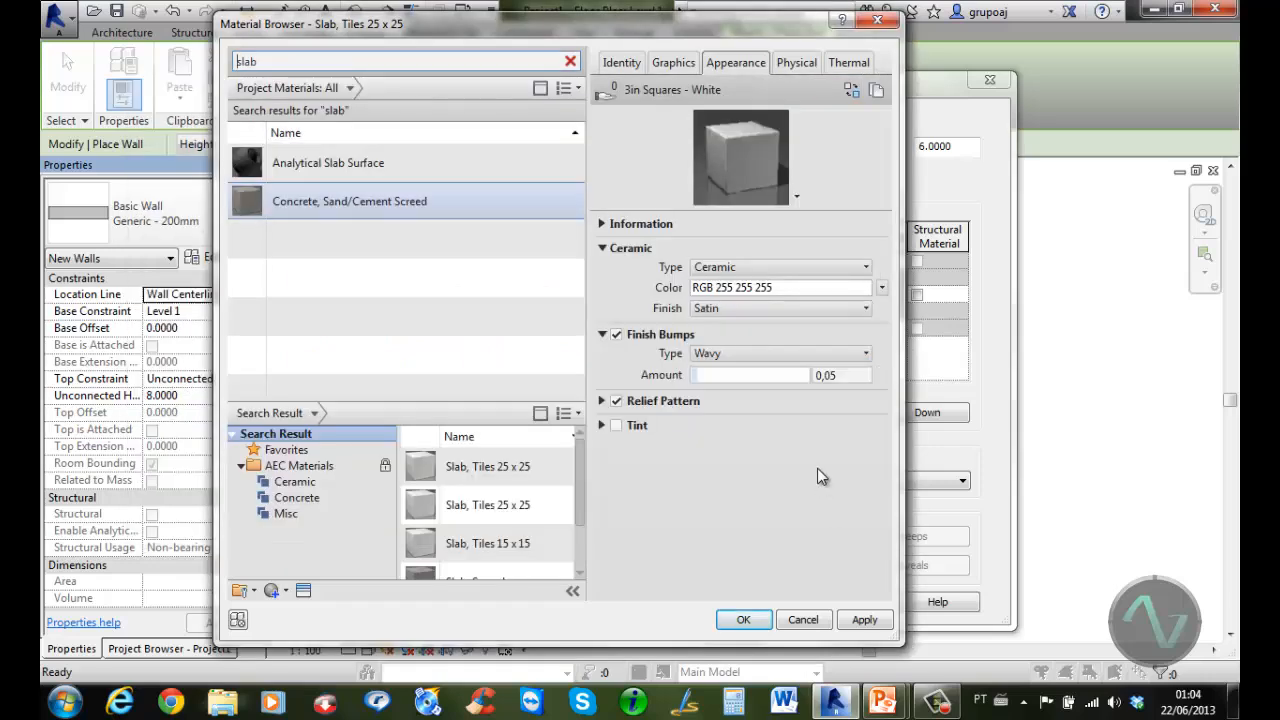
pyautogui.click(699, 375)
# Examine the material's relief pattern image and its texture settings
pyautogui.click(602, 401)
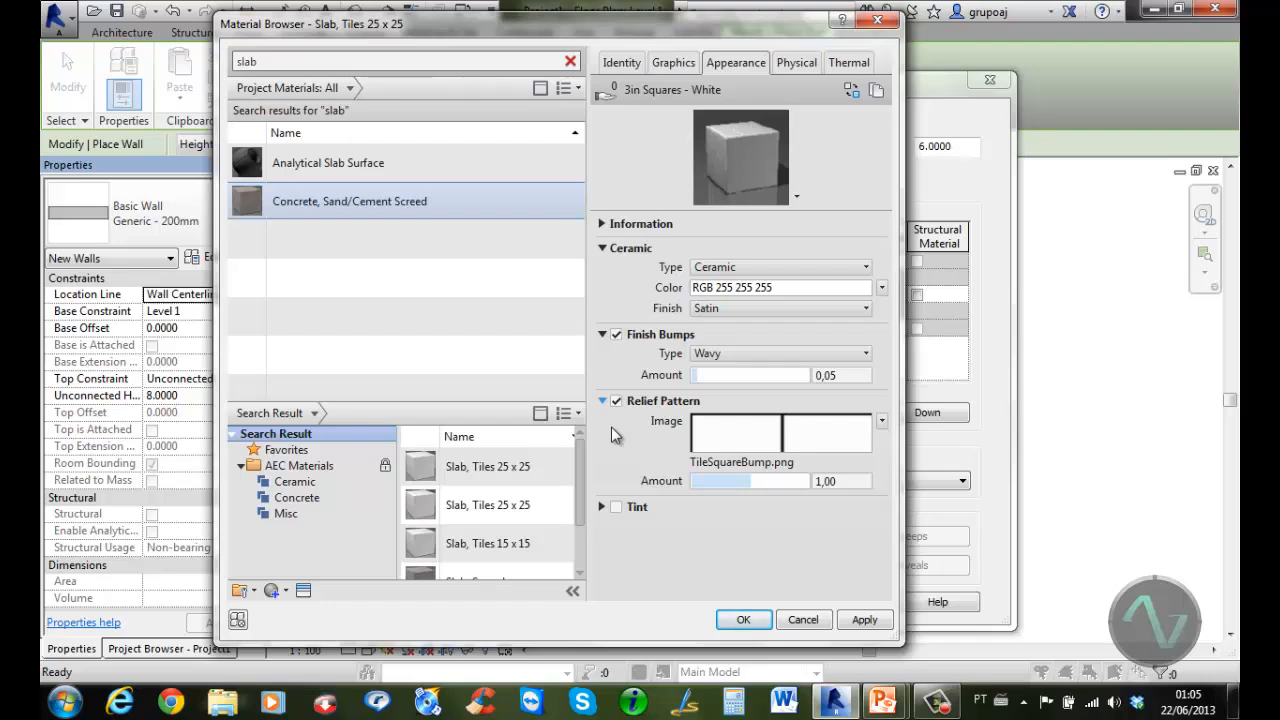
pyautogui.click(786, 436)
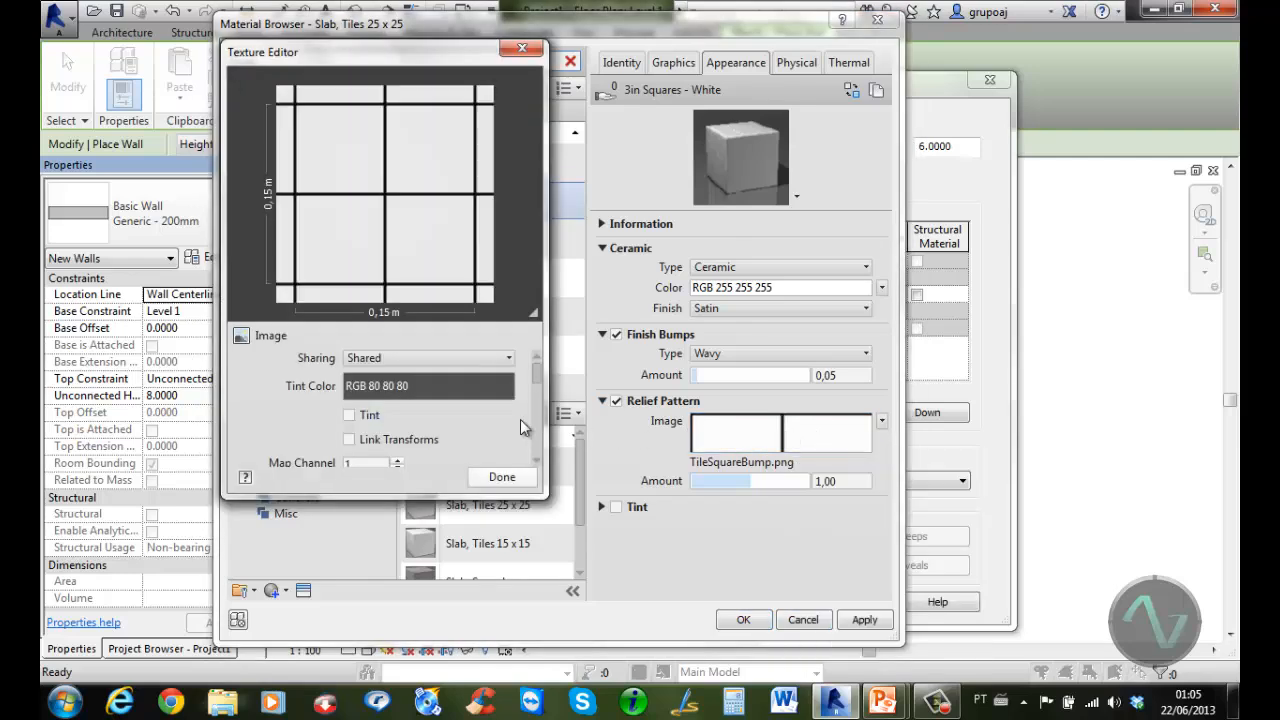
pyautogui.moveTo(537, 367)
pyautogui.mouseDown()
pyautogui.moveTo(548, 450)
pyautogui.moveTo(547, 368)
pyautogui.mouseUp()
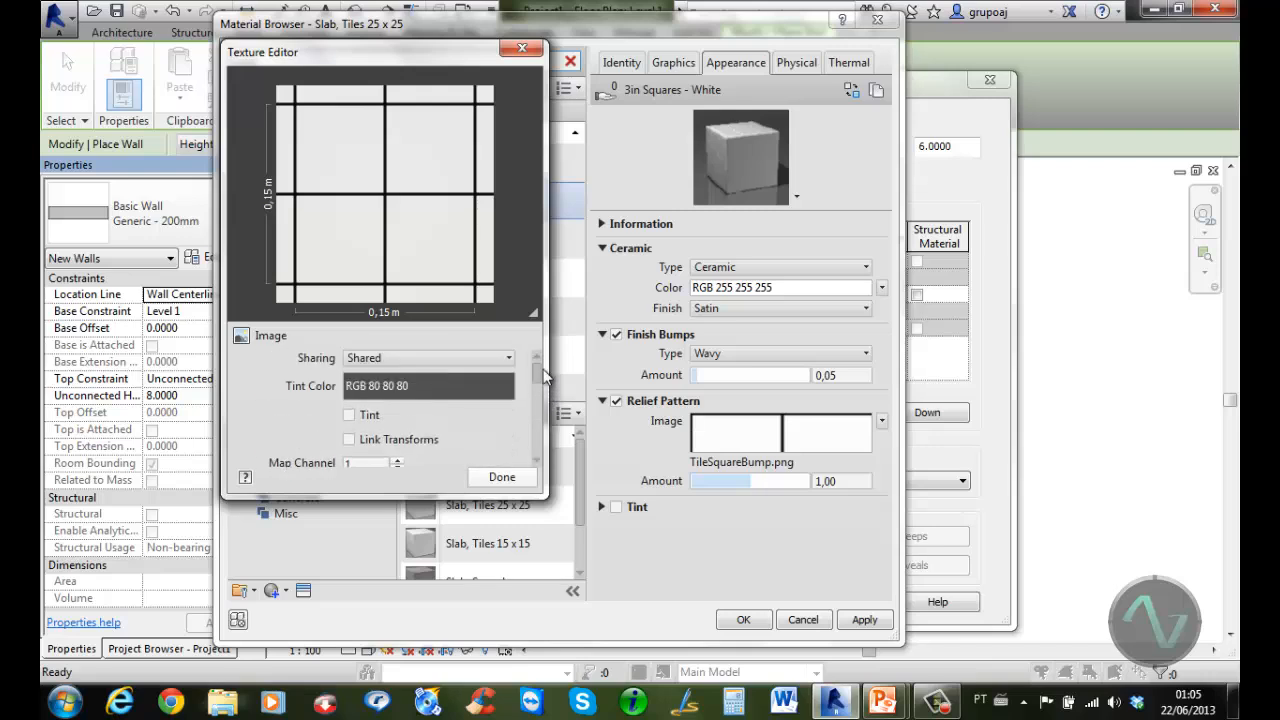
pyautogui.click(529, 472)
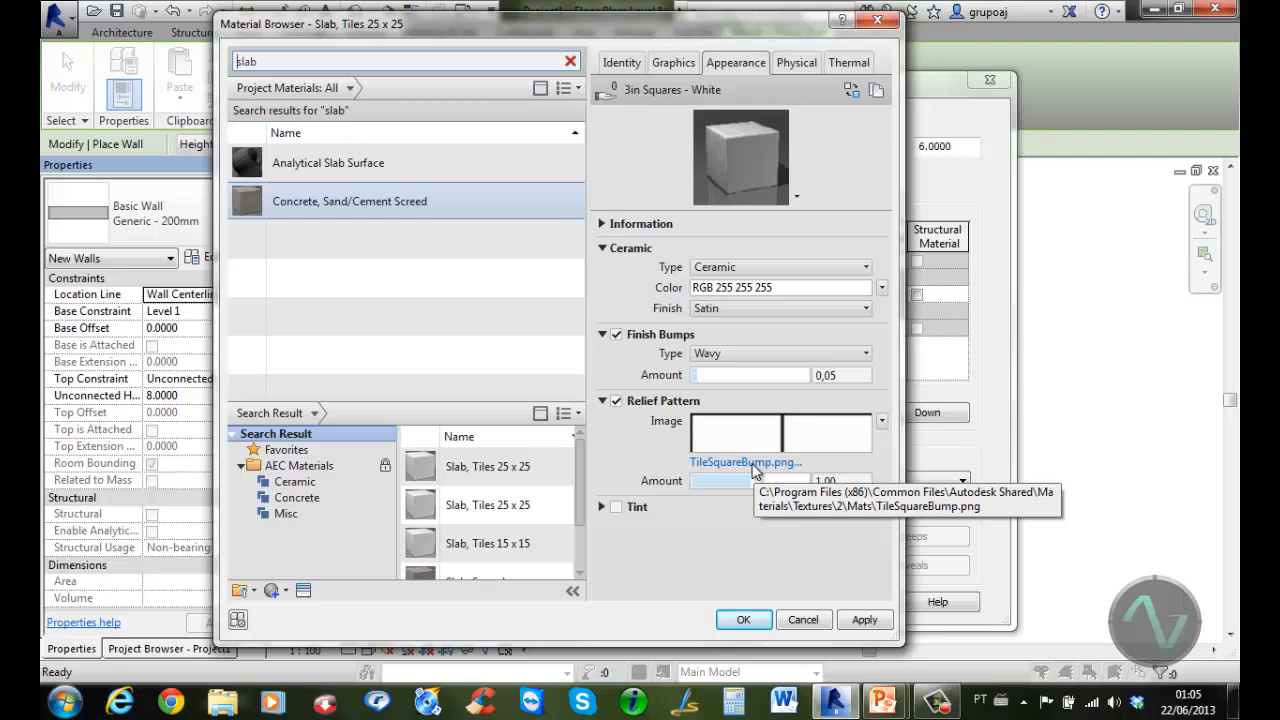
pyautogui.moveTo(757, 450)
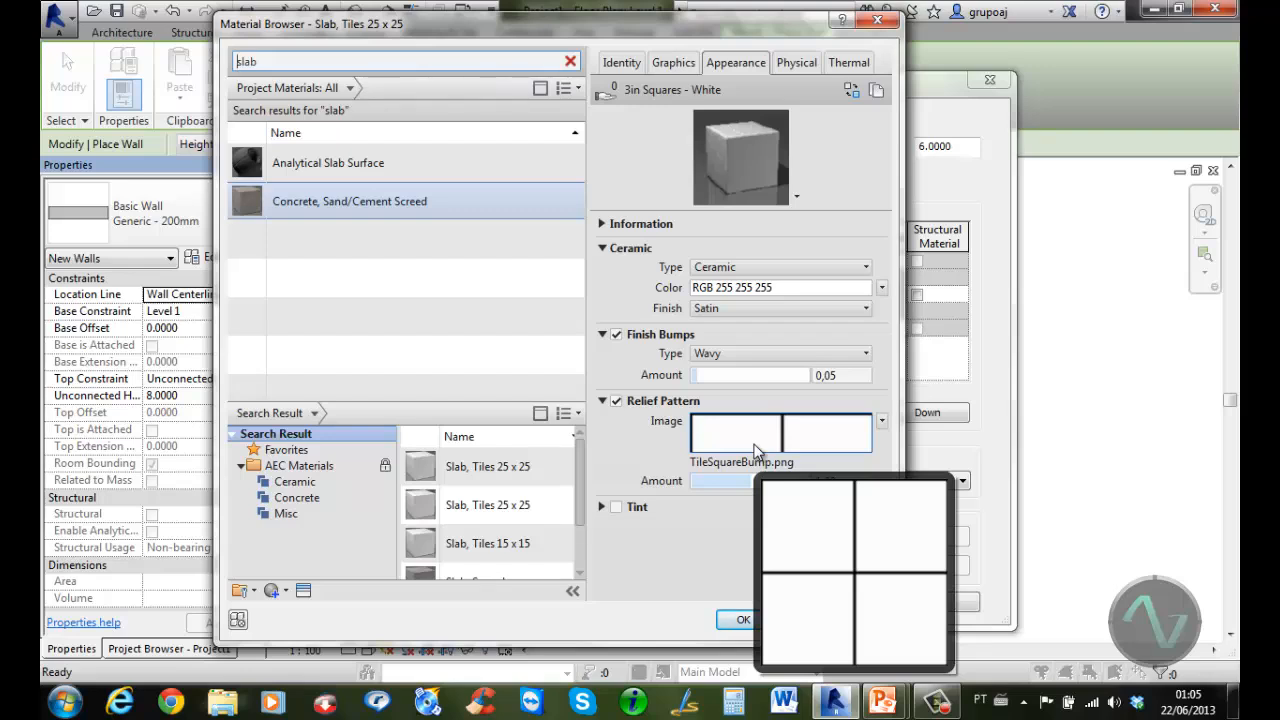
# Try Checker, Gradient, Marble, Tiles, Waves and Wood as the relief pattern's texture type
pyautogui.click(882, 422)
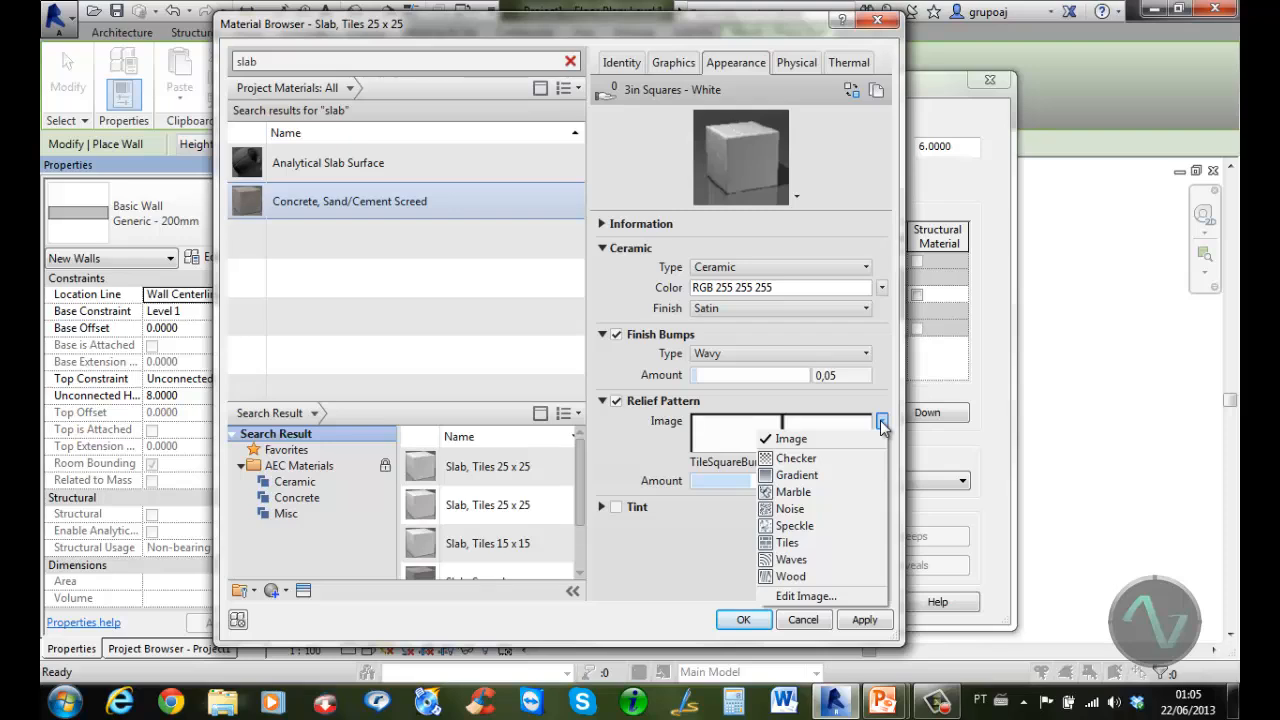
pyautogui.click(821, 457)
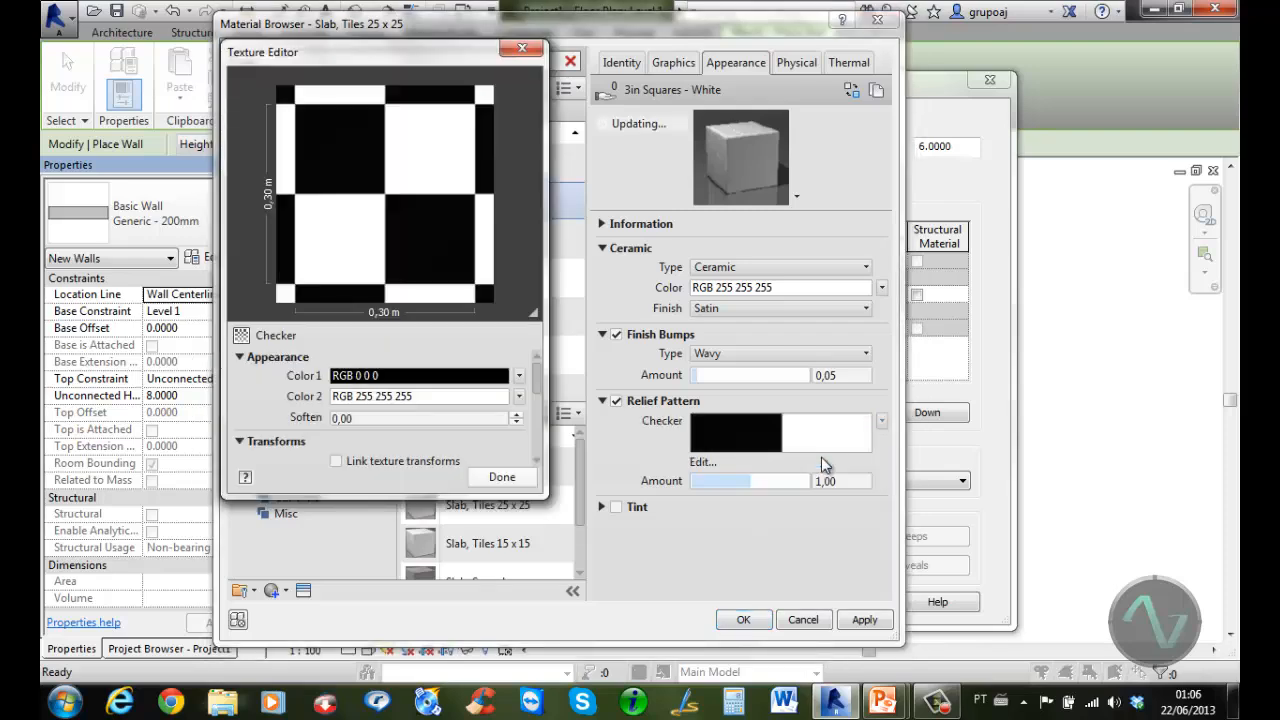
pyautogui.click(882, 422)
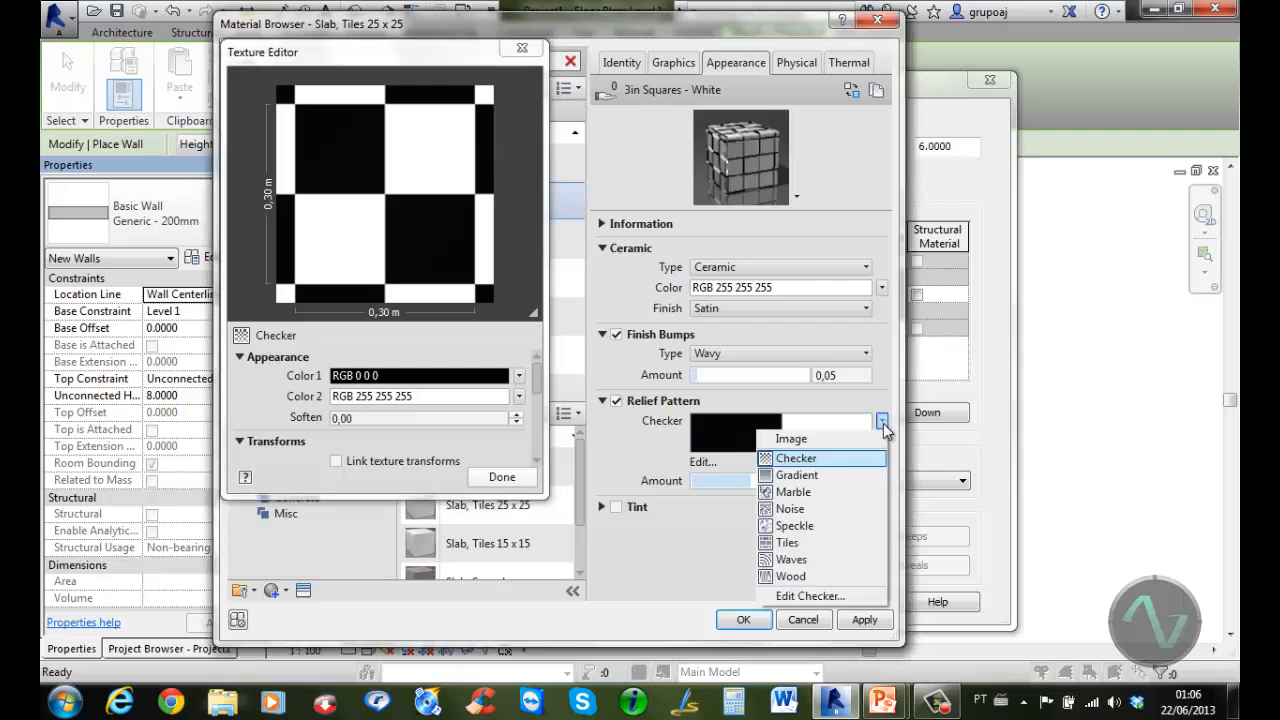
pyautogui.click(809, 477)
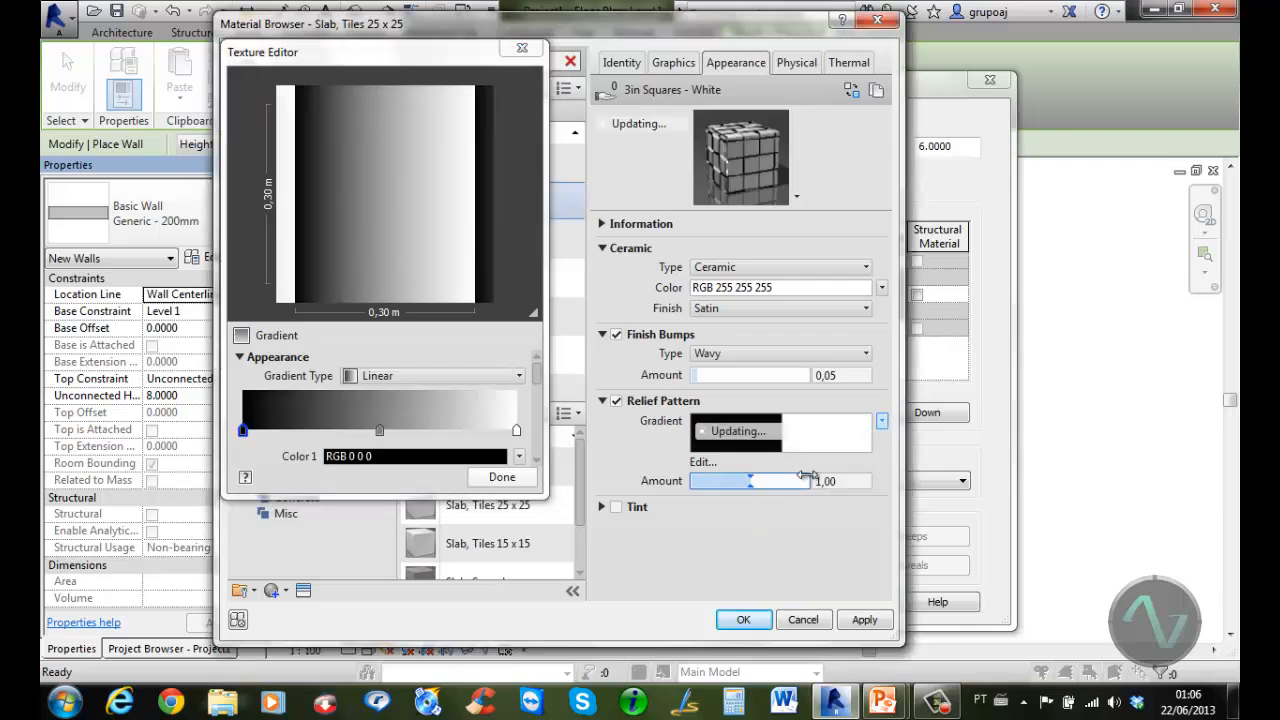
pyautogui.click(882, 422)
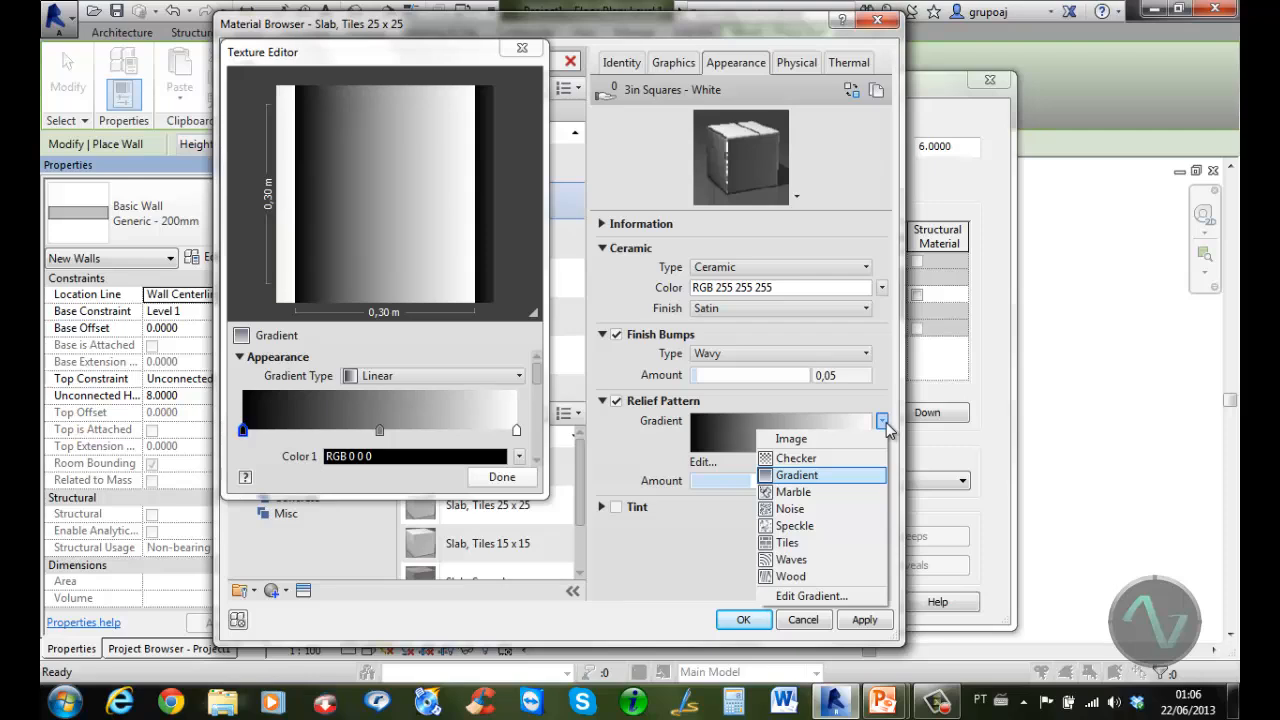
pyautogui.click(823, 491)
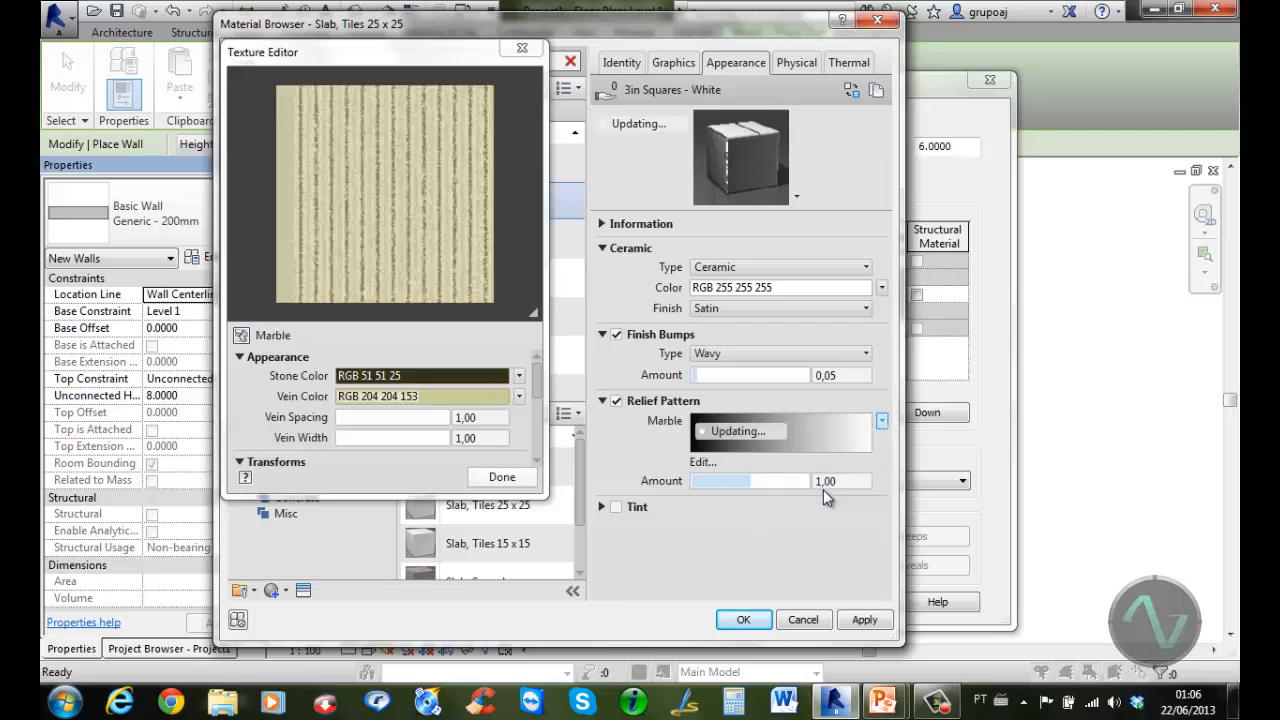
pyautogui.click(885, 422)
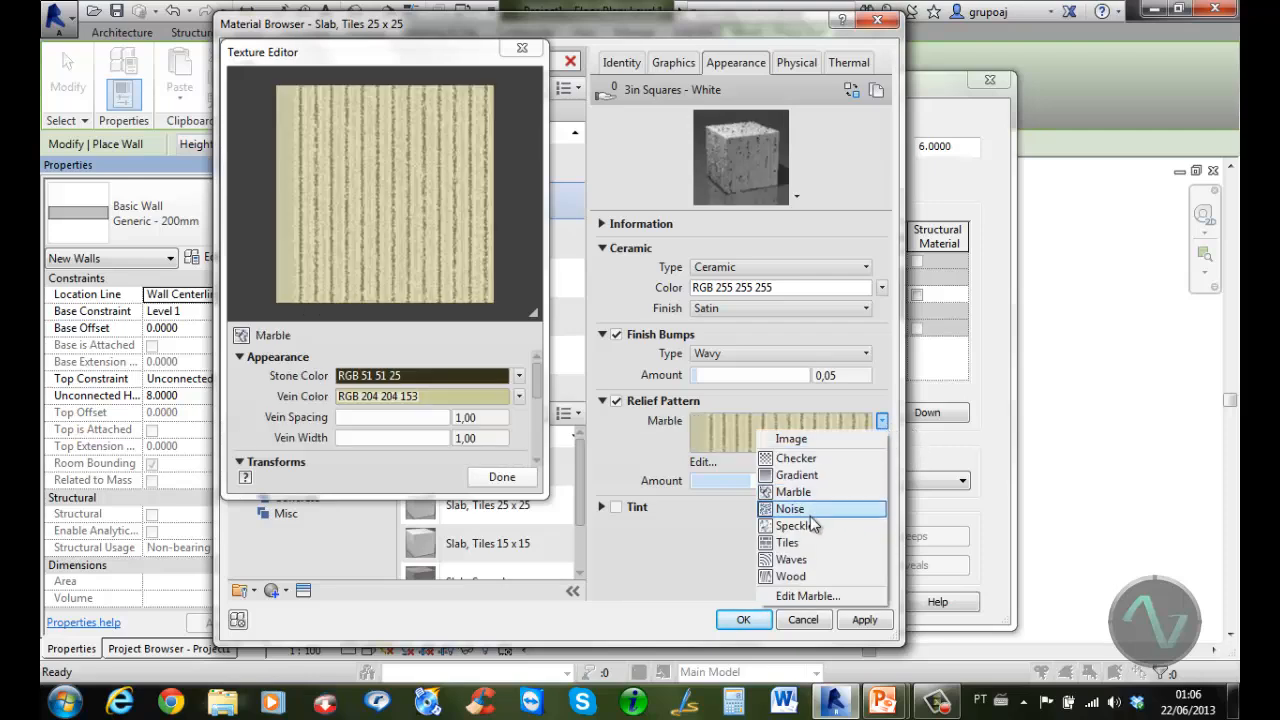
pyautogui.click(800, 546)
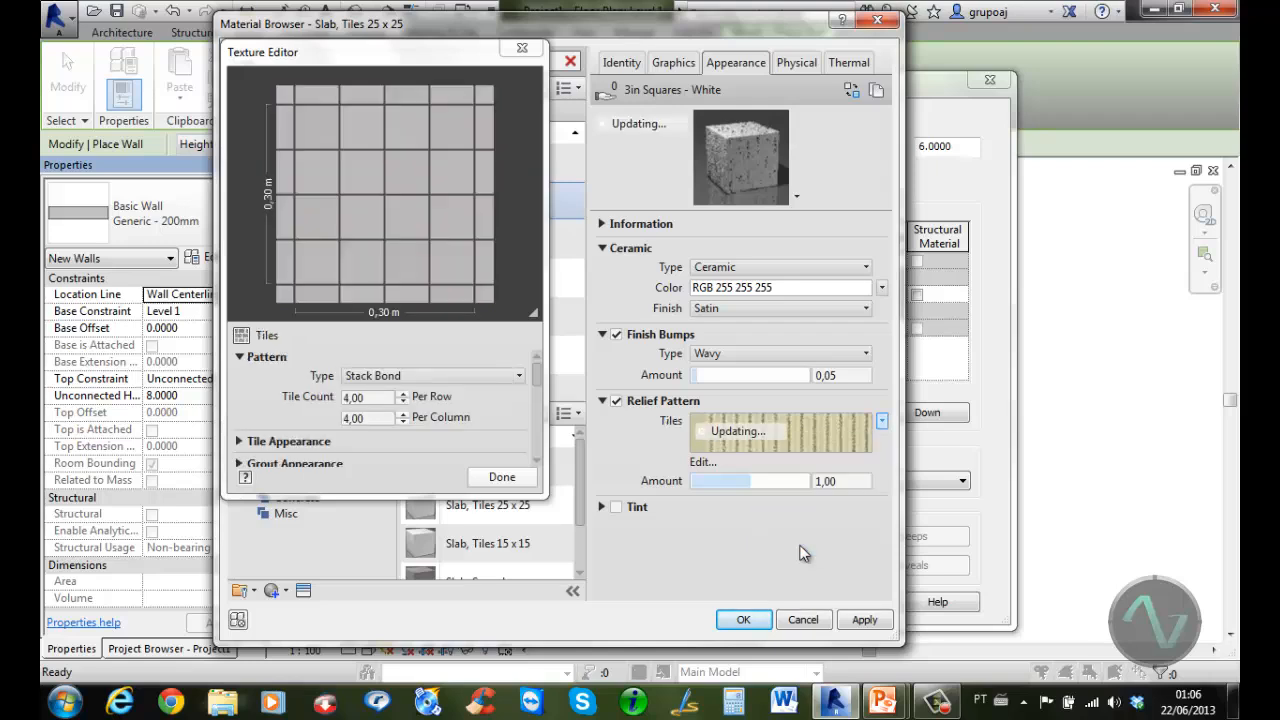
pyautogui.click(881, 421)
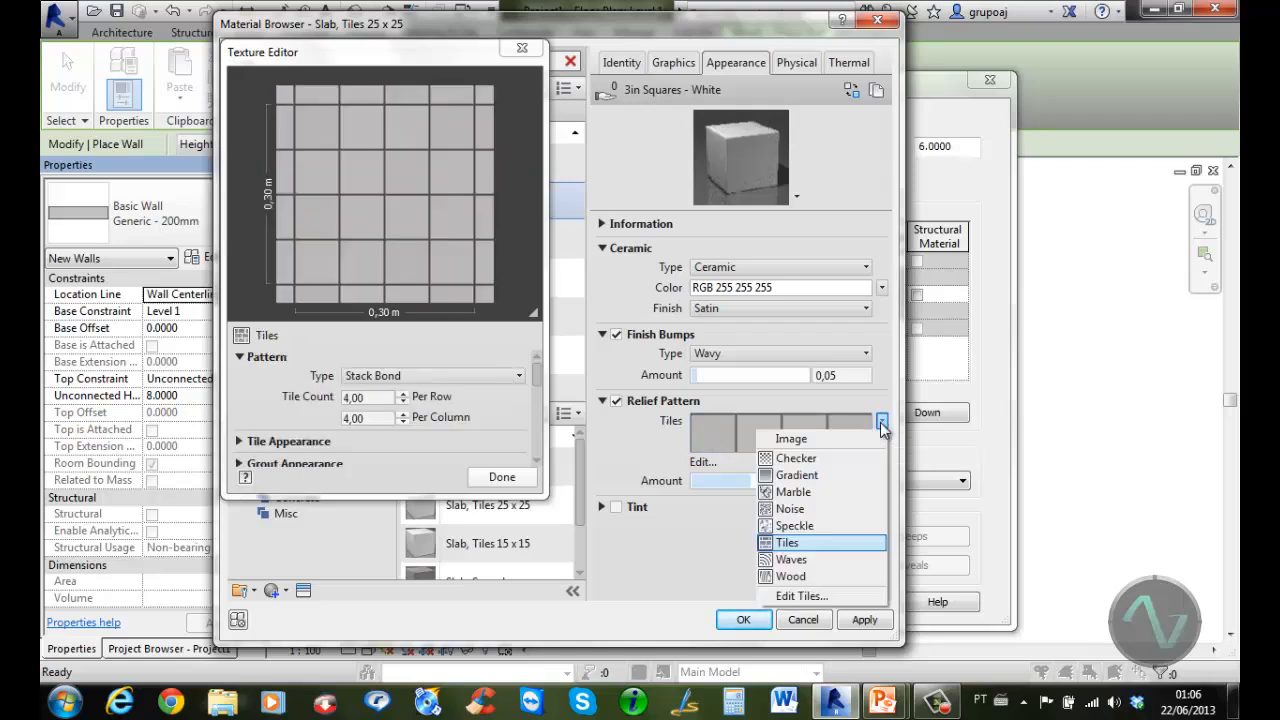
pyautogui.click(800, 560)
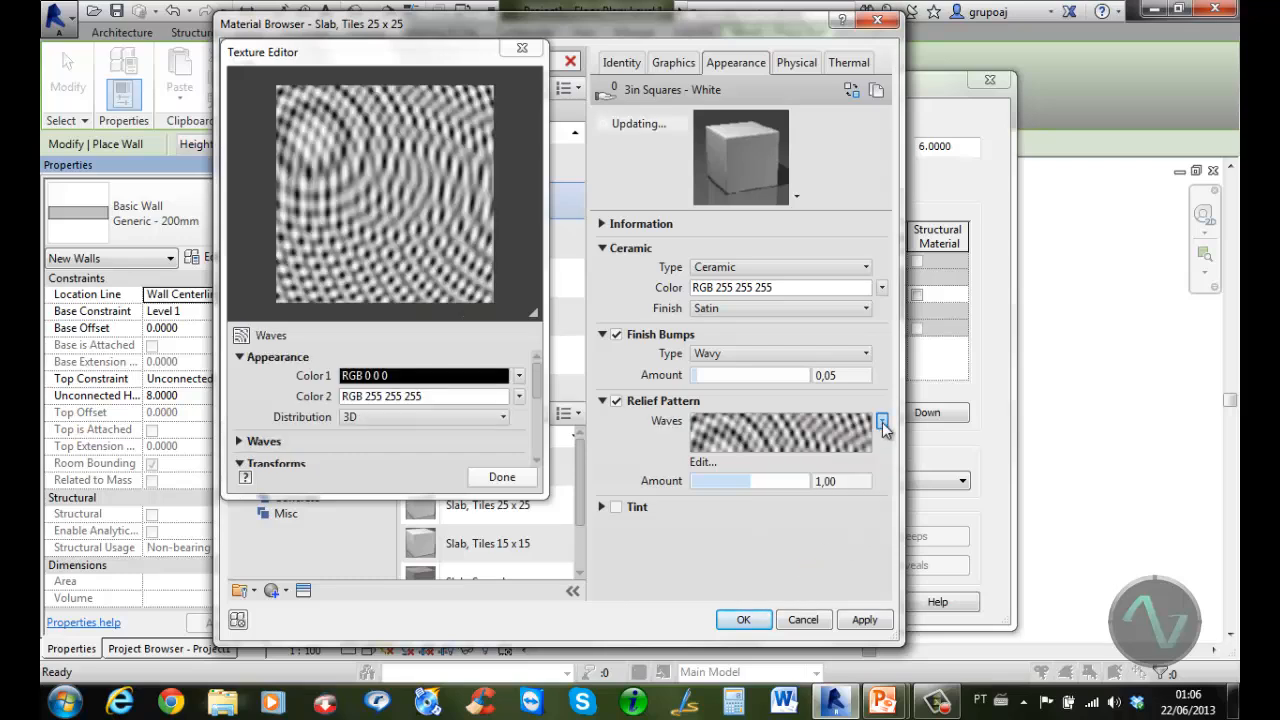
pyautogui.click(881, 421)
pyautogui.click(822, 573)
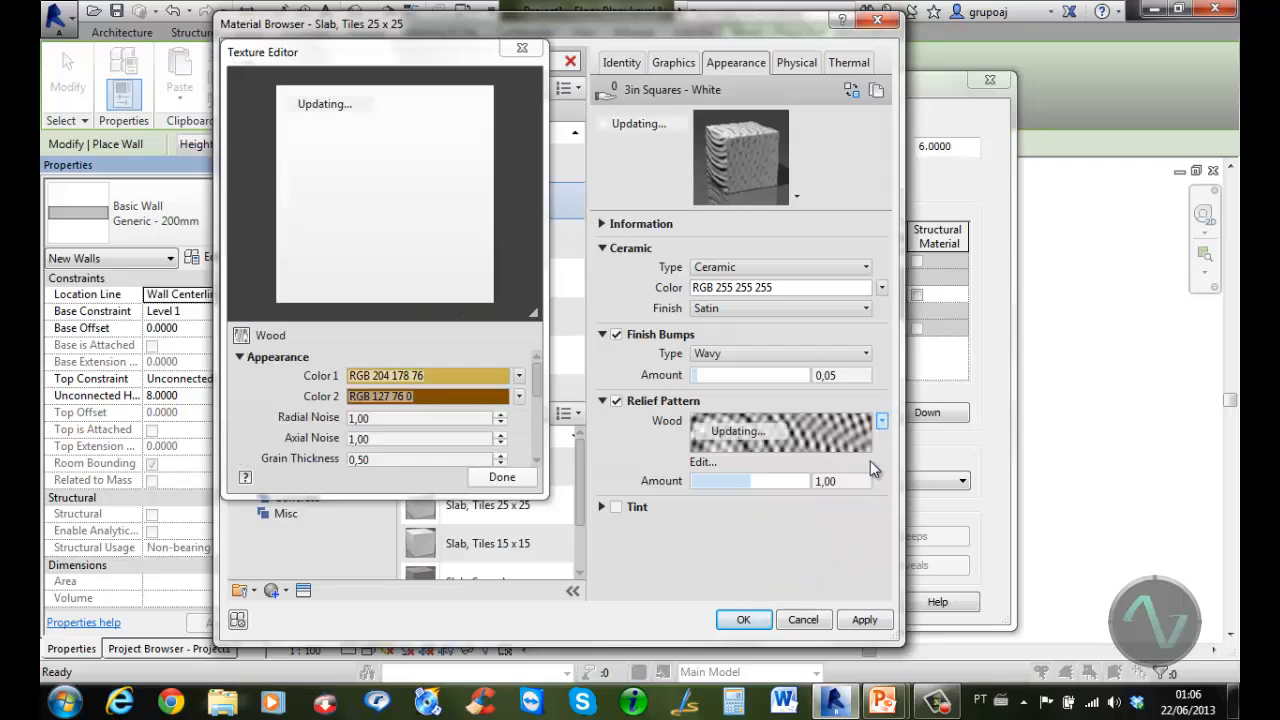
# Use the Image type for the relief pattern and set its texture sample size to 0,60 m in width and height
pyautogui.click(881, 420)
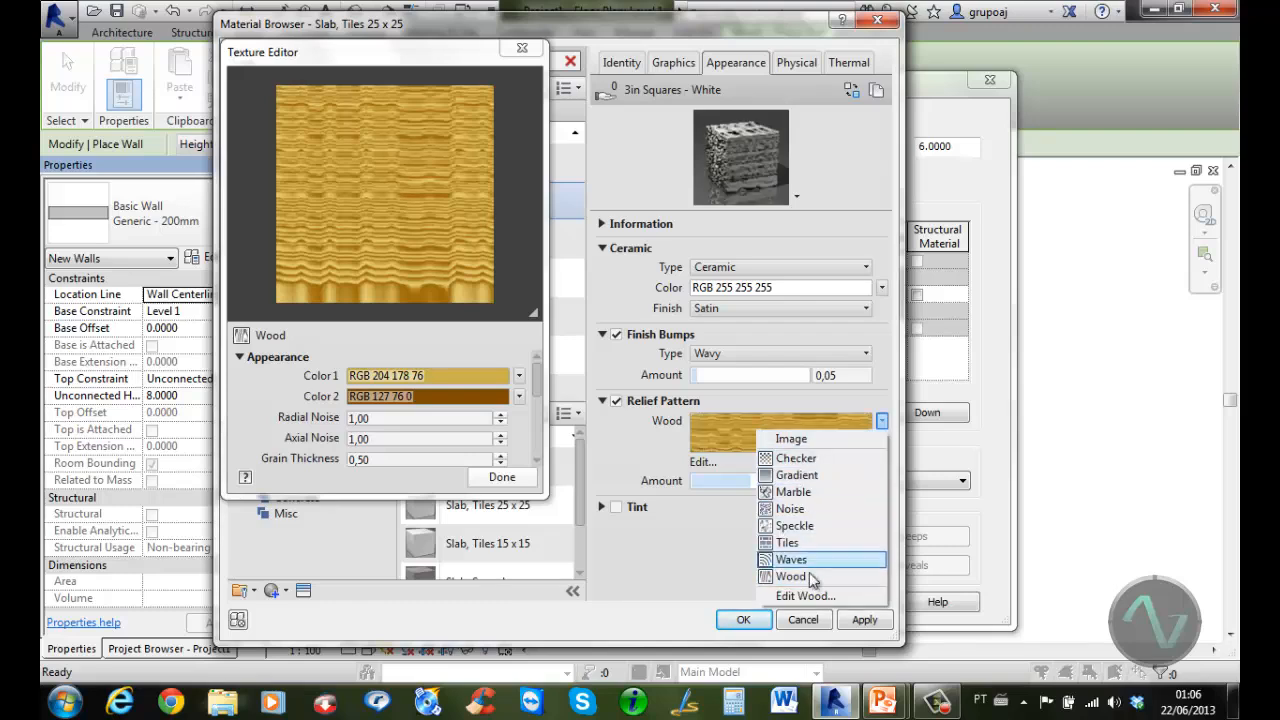
pyautogui.click(834, 438)
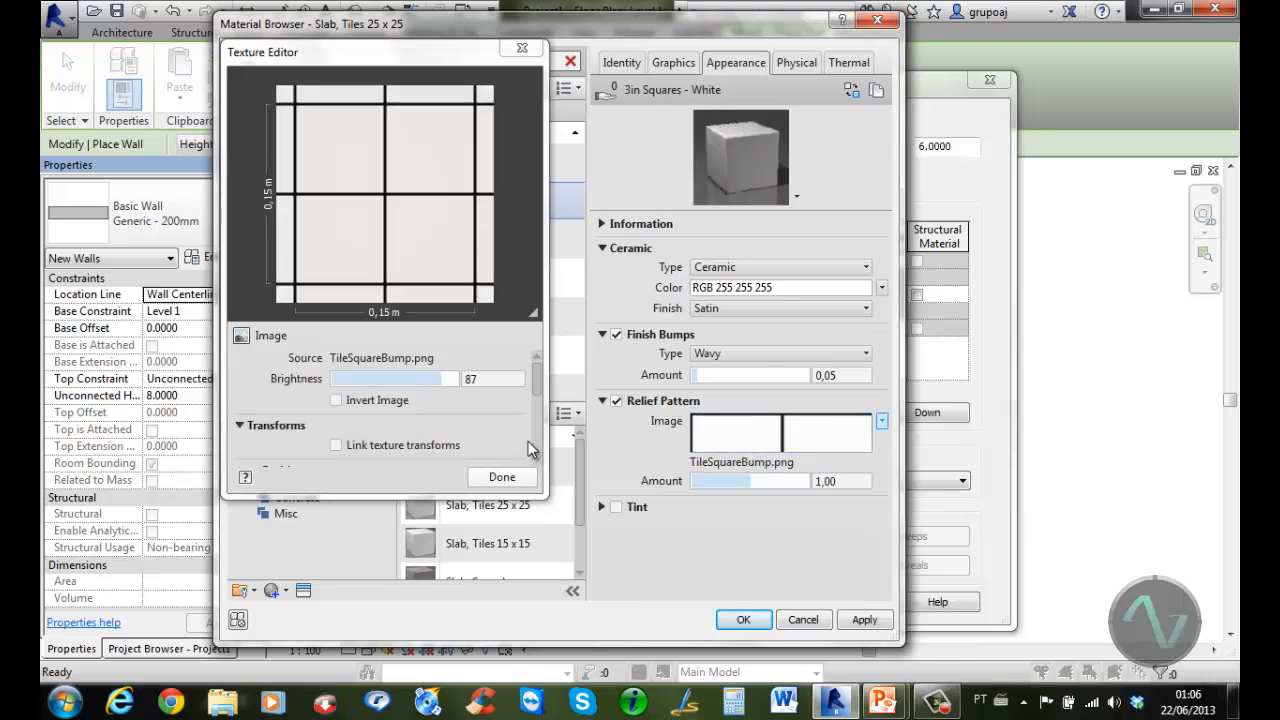
pyautogui.moveTo(540, 385); pyautogui.dragTo(538, 443)
pyautogui.doubleClick(373, 393)
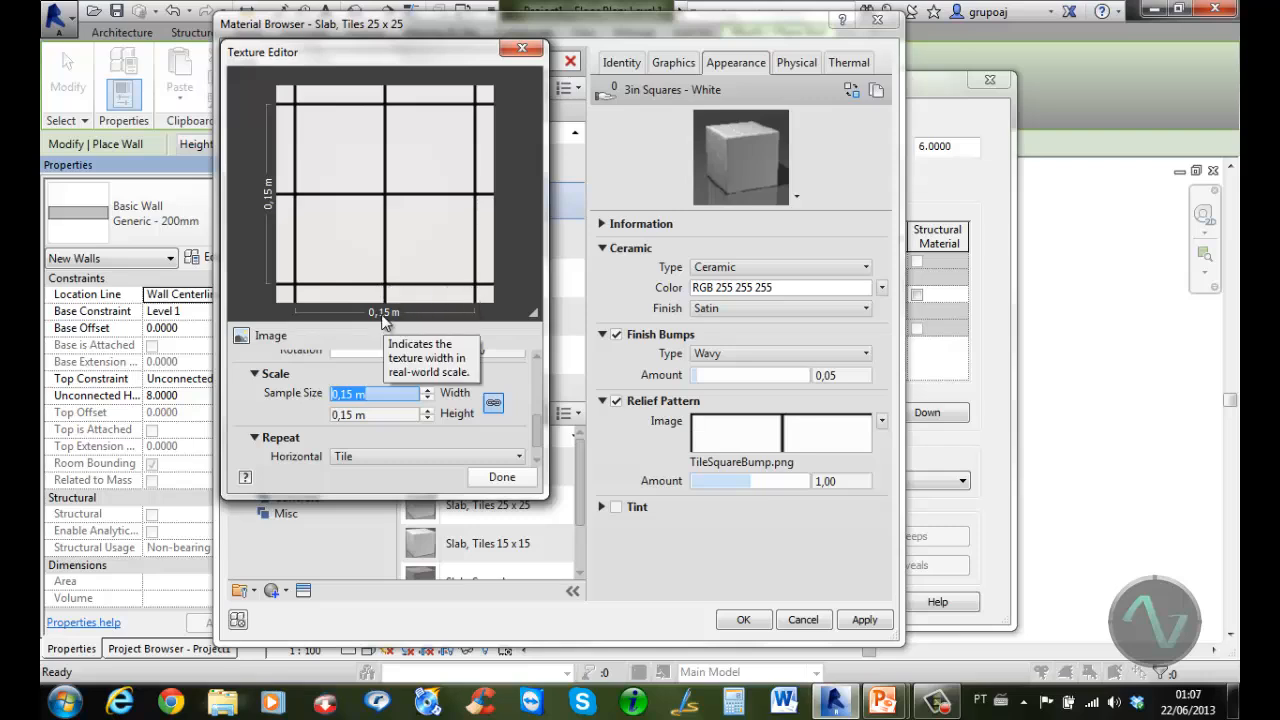
pyautogui.doubleClick(352, 395)
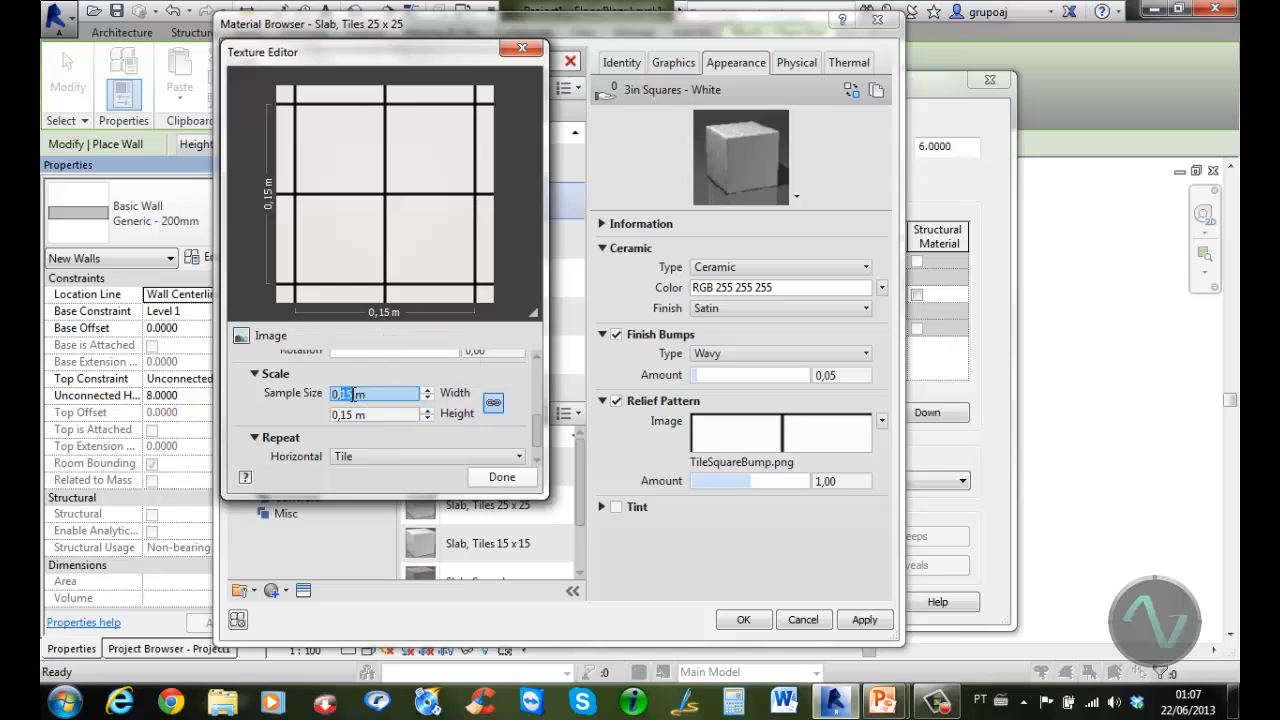
pyautogui.write('0,6')
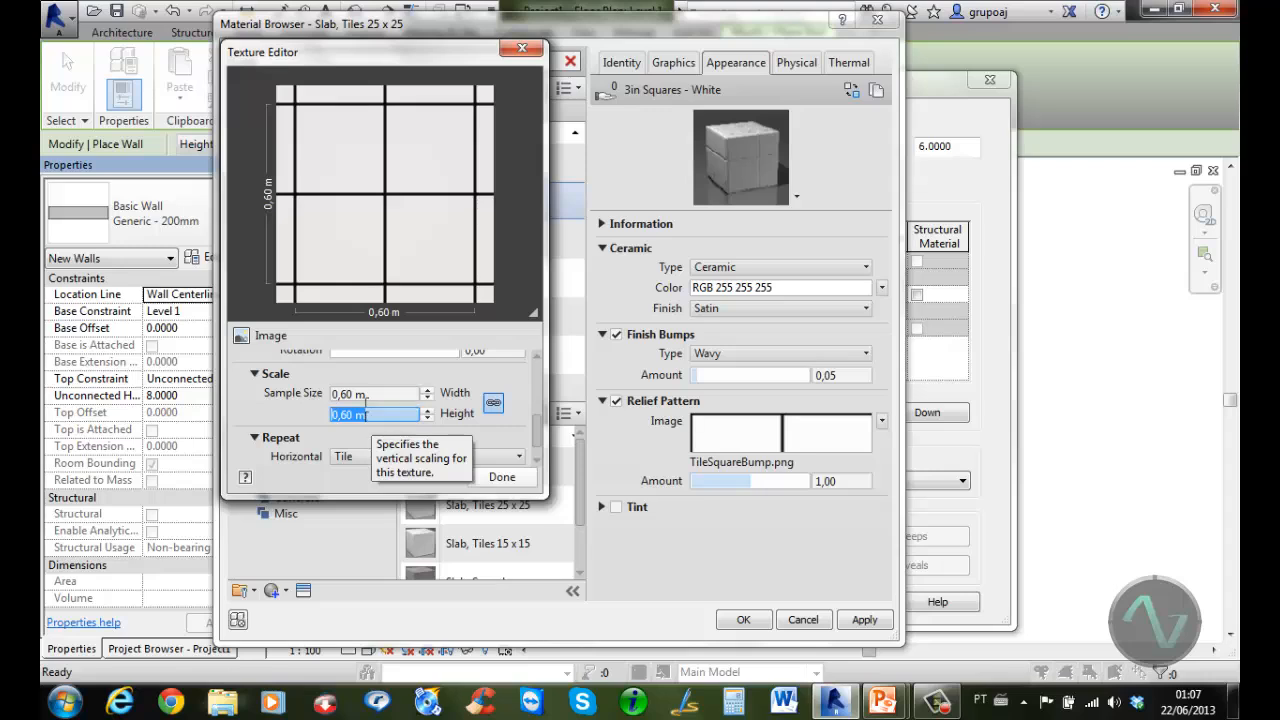
pyautogui.click(502, 477)
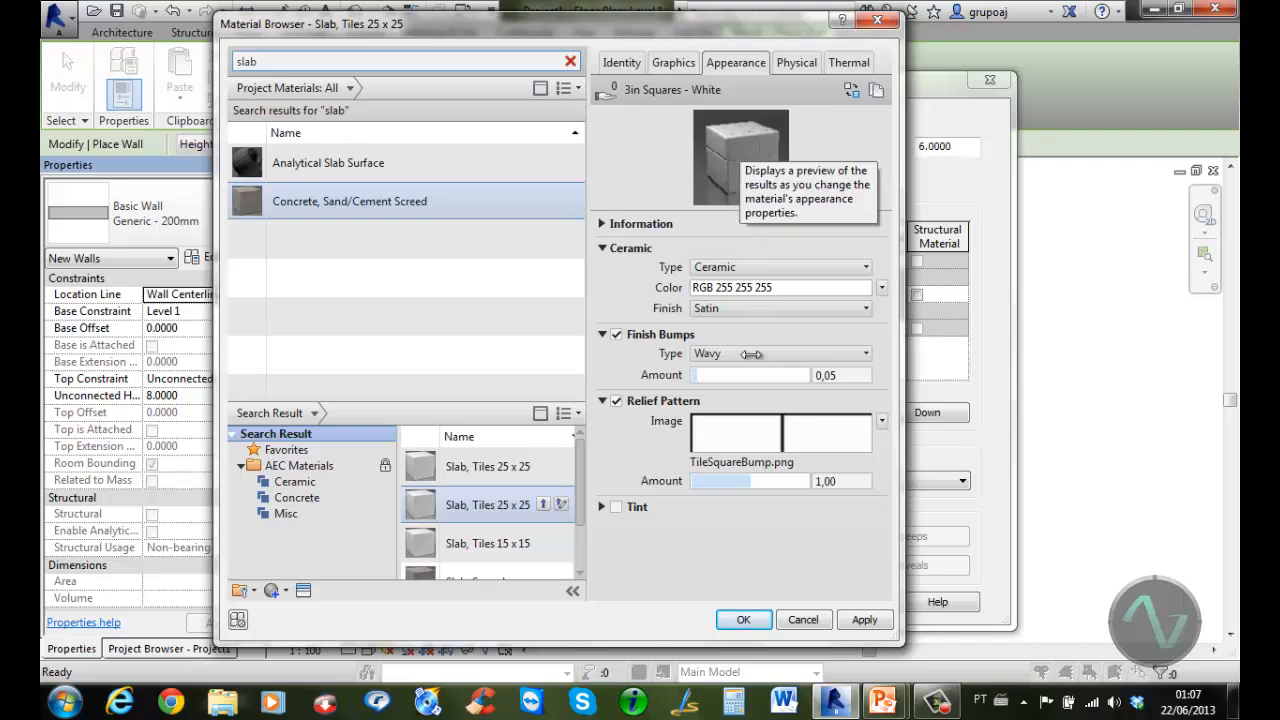
# Adjust the texture alignment against the 30x30 surface pattern by seven nudges right and five up, and accept it
pyautogui.moveTo(785, 461)
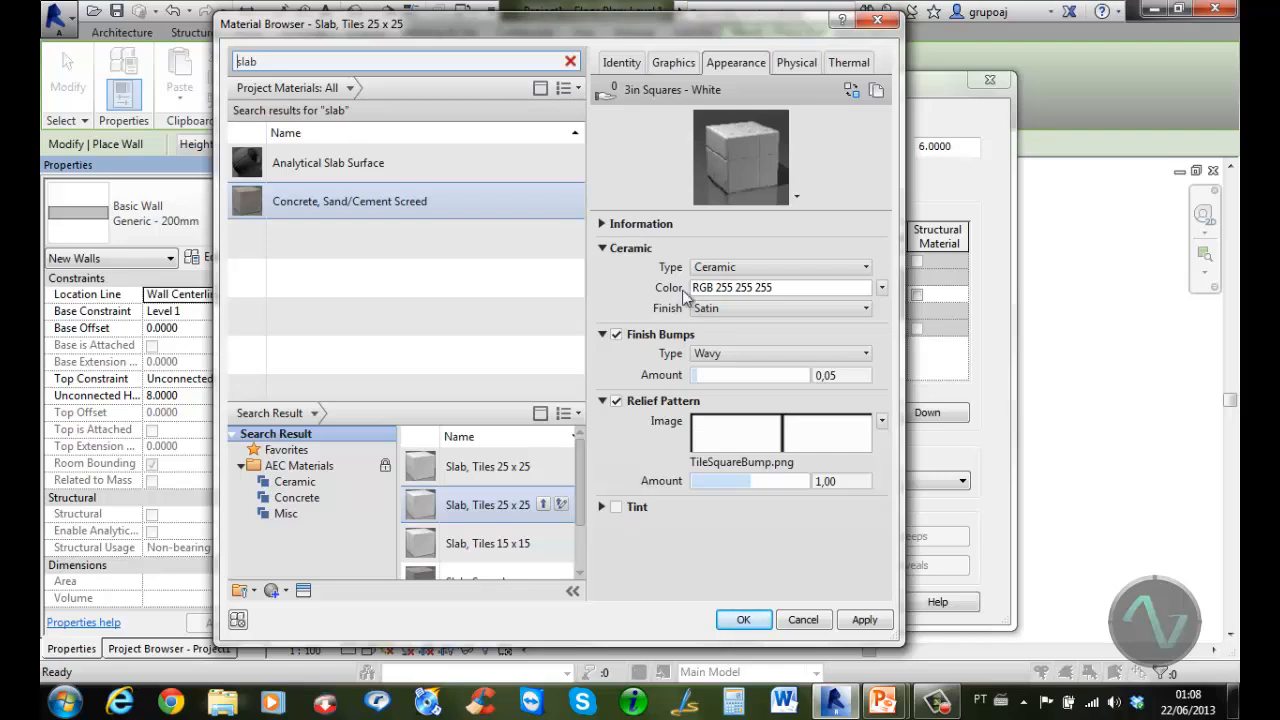
pyautogui.click(676, 63)
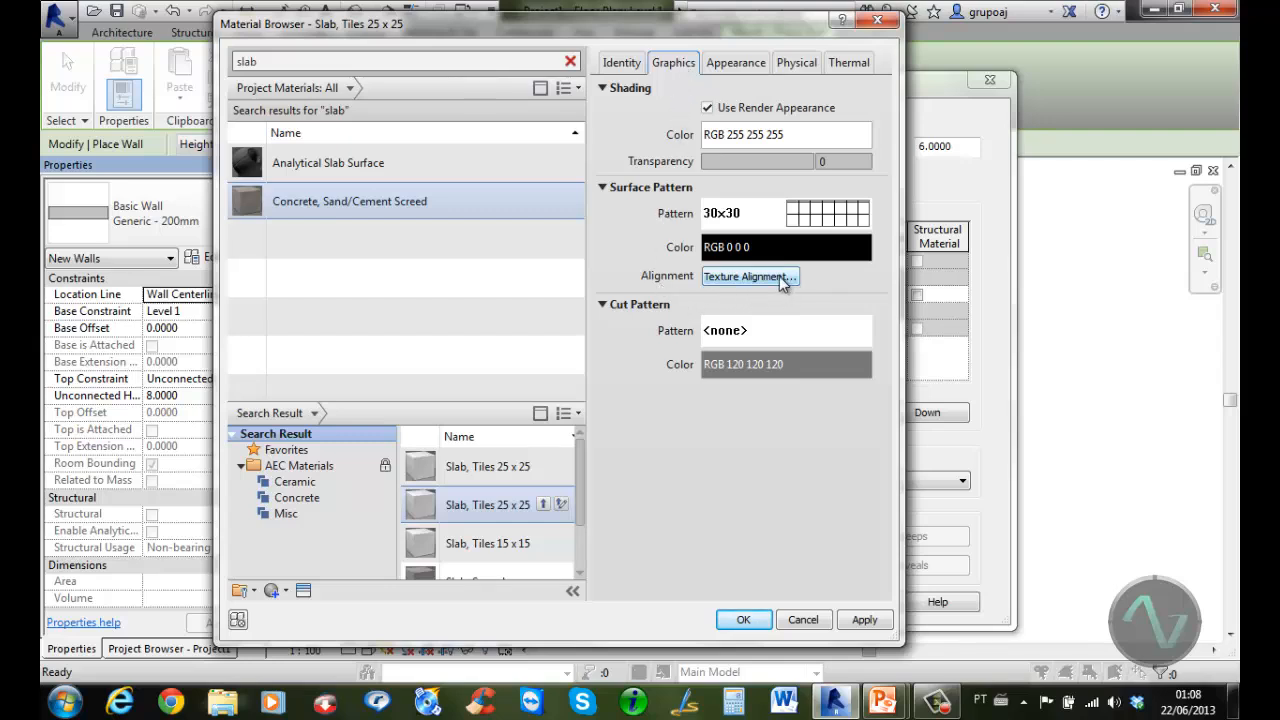
pyautogui.click(780, 278)
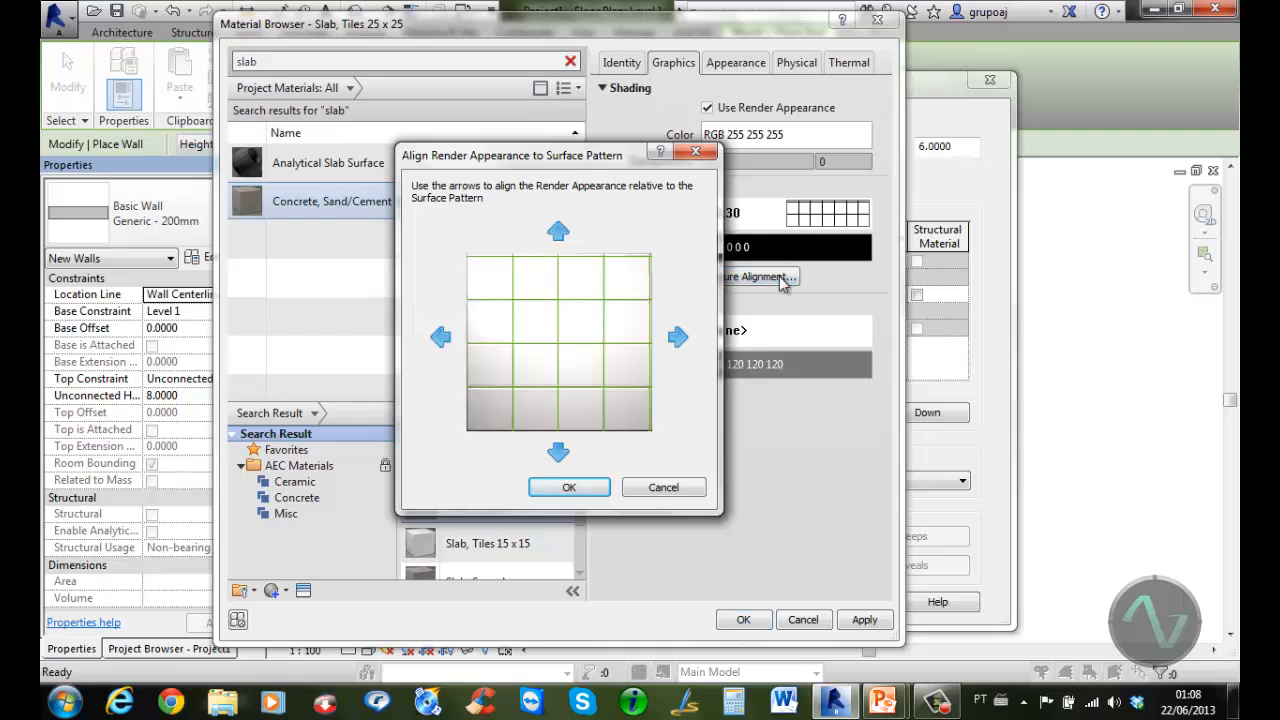
pyautogui.click(676, 340)
pyautogui.click(676, 340)
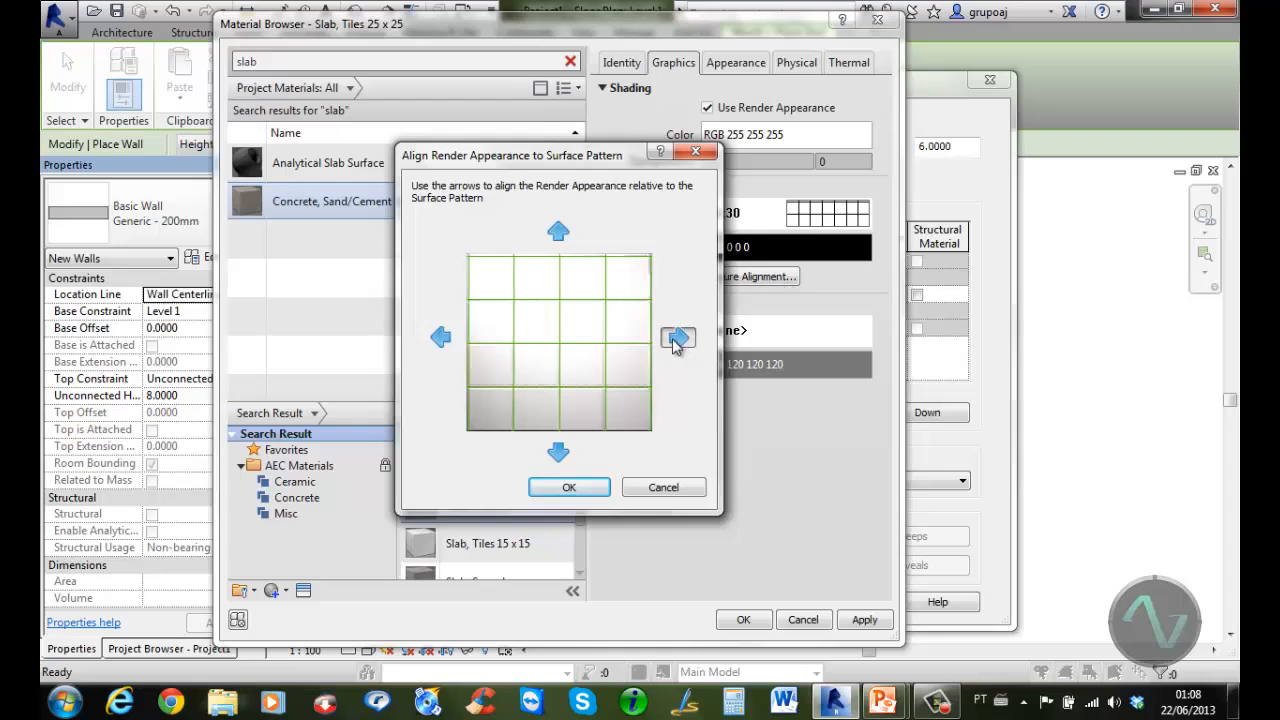
pyautogui.click(676, 340)
pyautogui.click(676, 340)
pyautogui.click(676, 340)
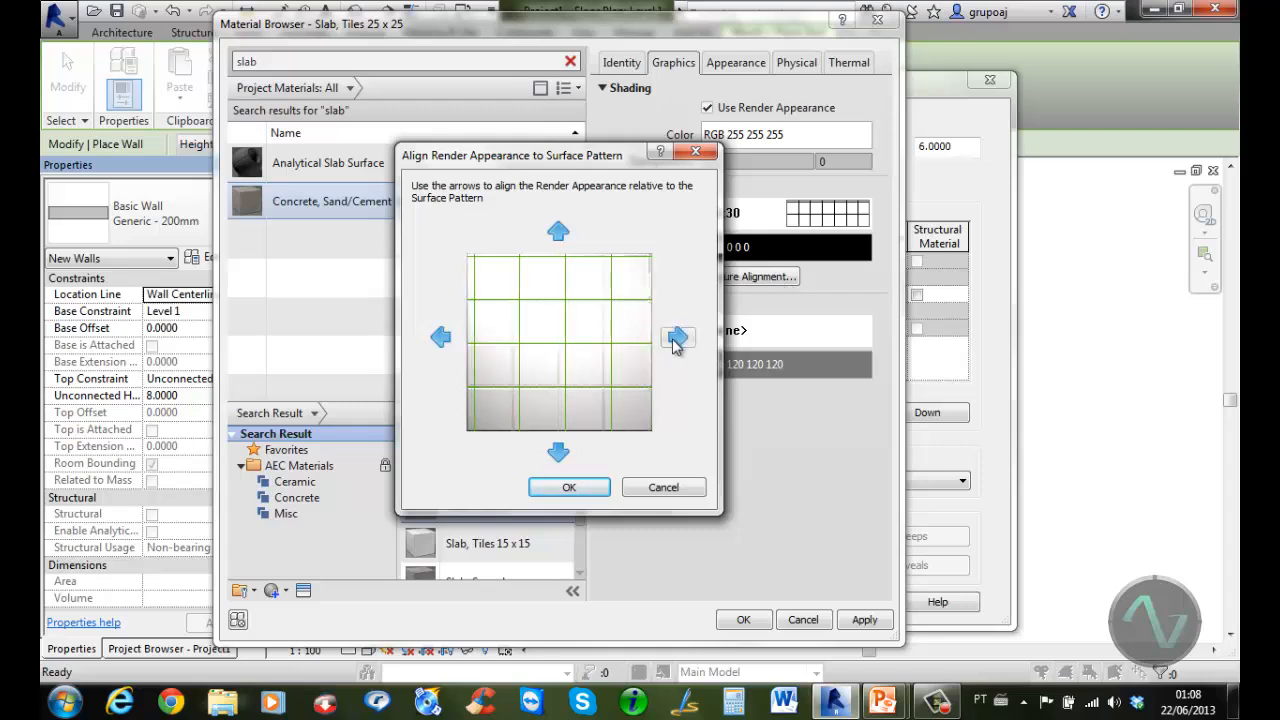
pyautogui.click(676, 340)
pyautogui.click(676, 340)
pyautogui.click(557, 233)
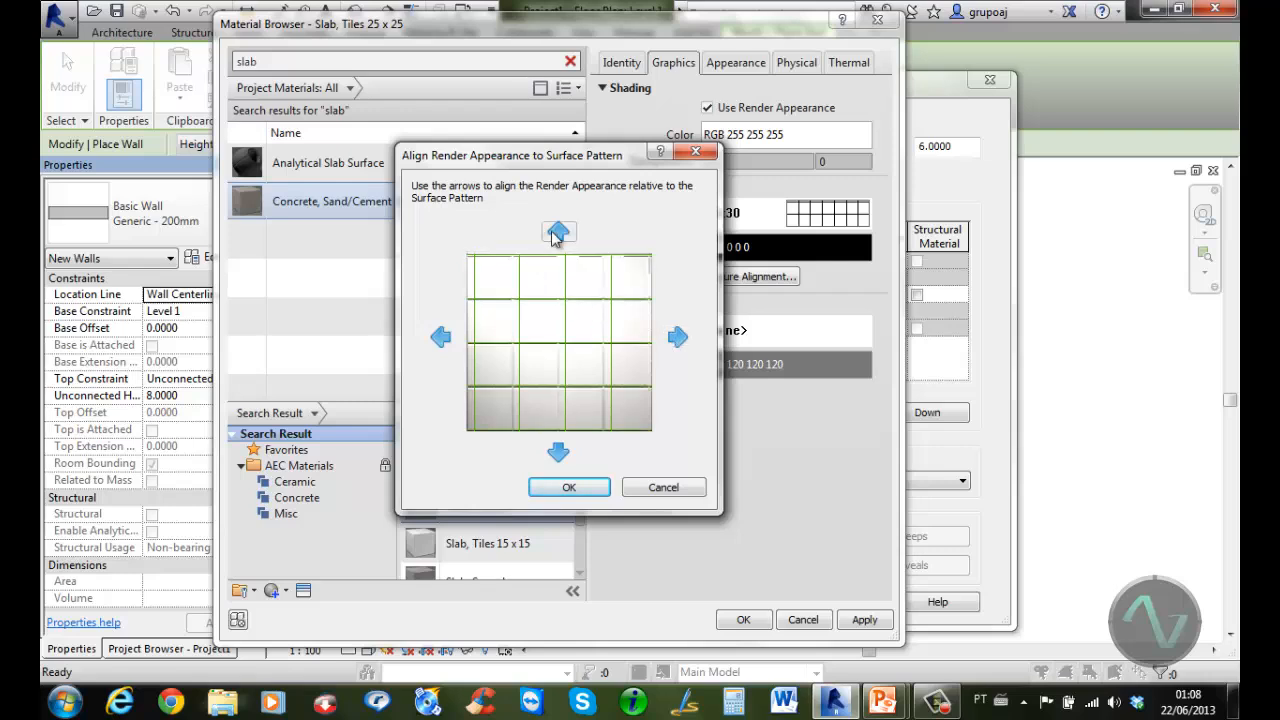
pyautogui.click(557, 233)
pyautogui.click(557, 233)
pyautogui.click(557, 233)
pyautogui.click(557, 233)
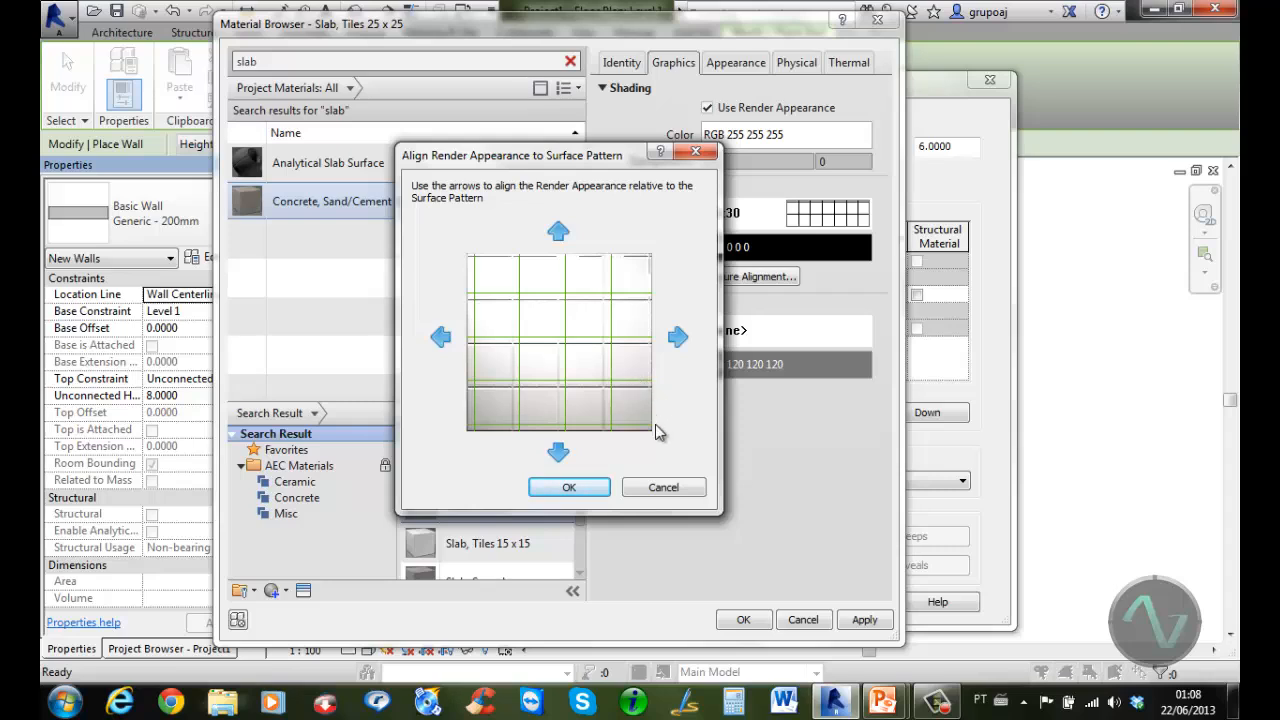
pyautogui.click(594, 487)
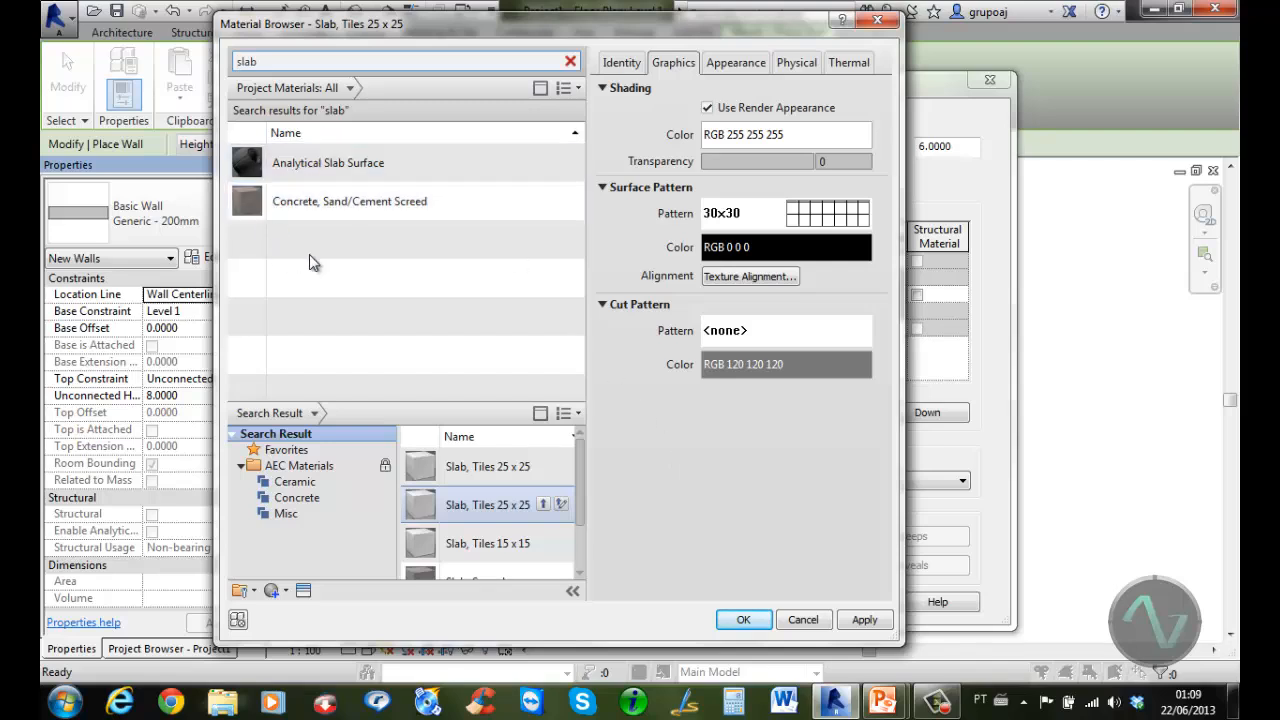
# Search the project materials for "cer" and select ceramica 30x30 branca
pyautogui.doubleClick(271, 62)
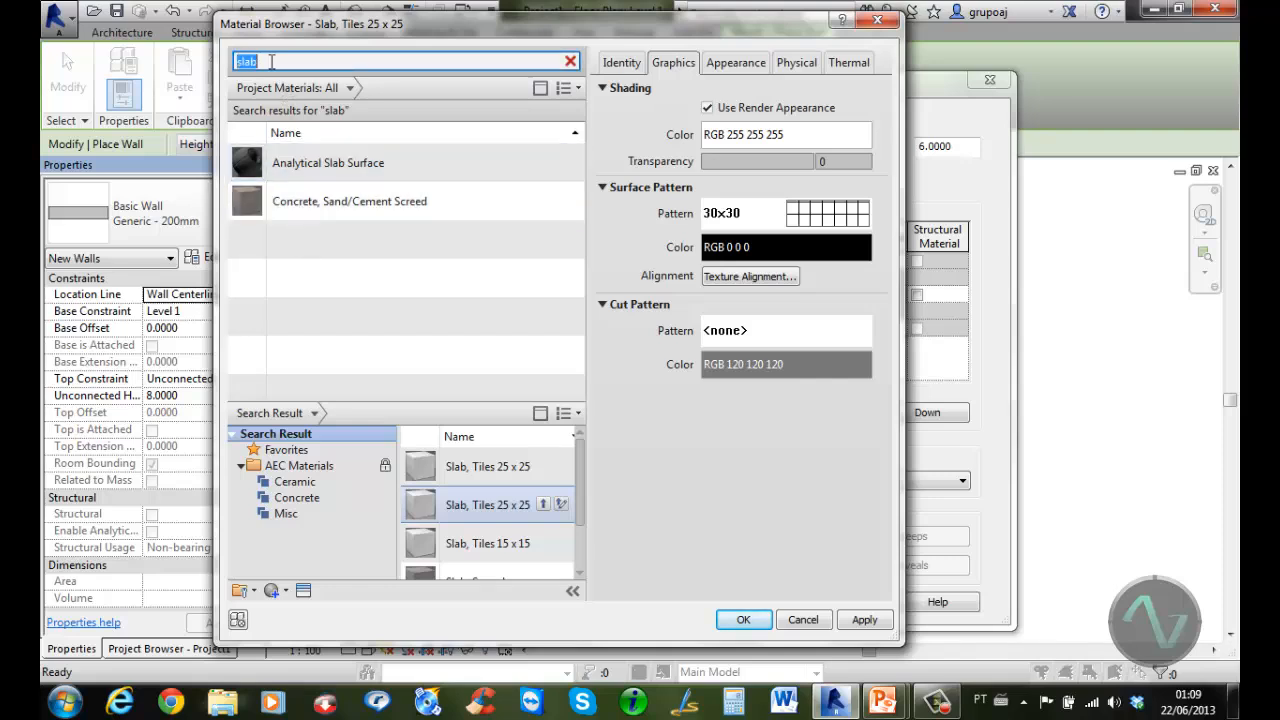
pyautogui.write('cer')
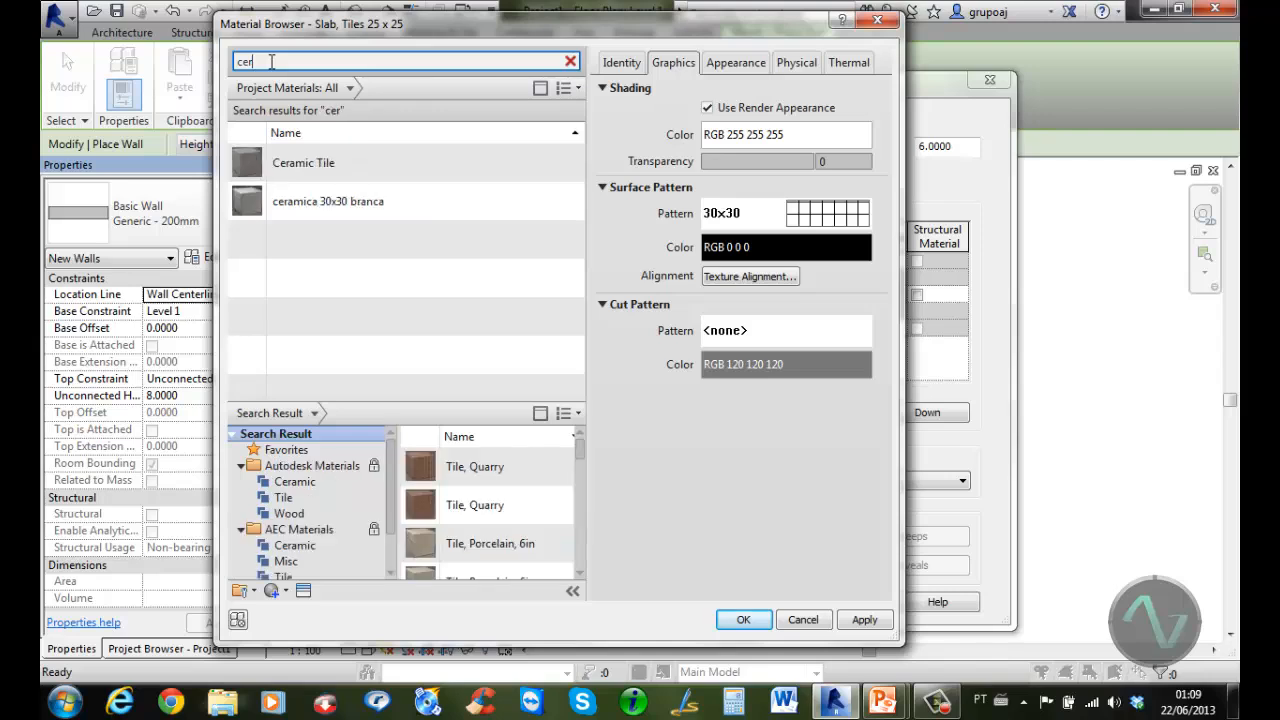
pyautogui.click(402, 206)
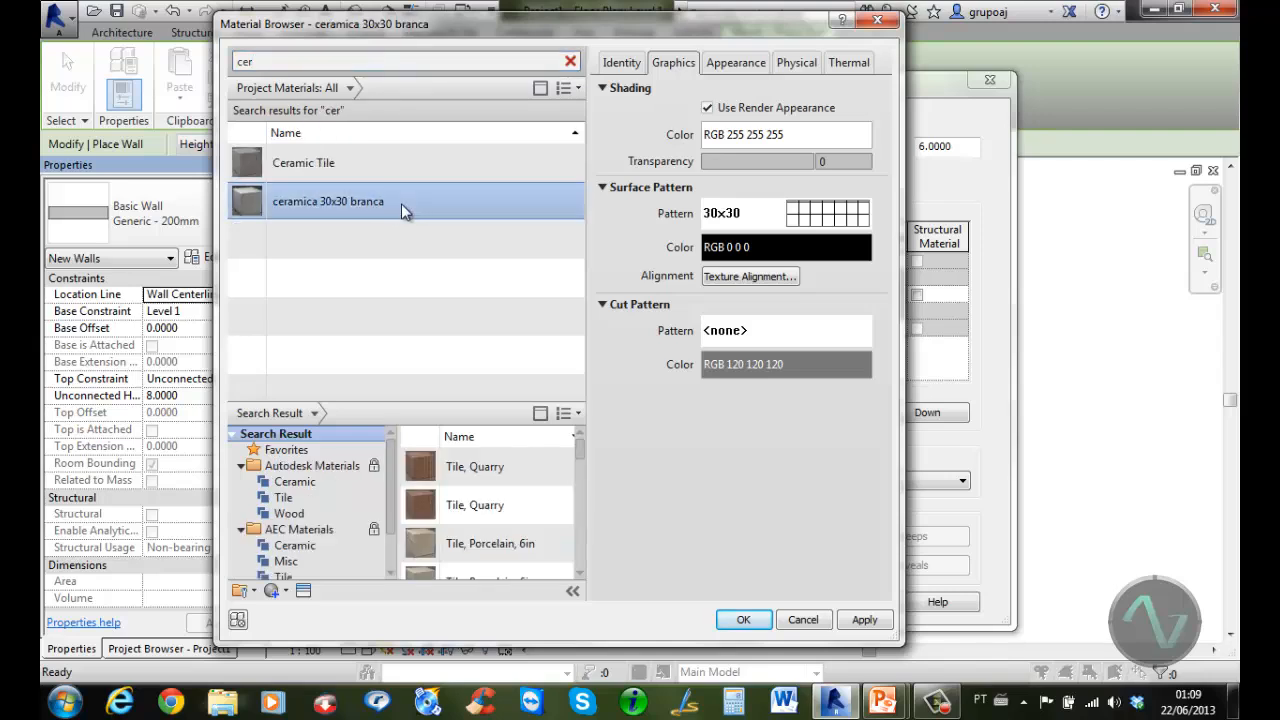
# Review the ceramic material's mechanical and thermal properties, and accept it for the exterior Finish 1 layer
pyautogui.click(805, 65)
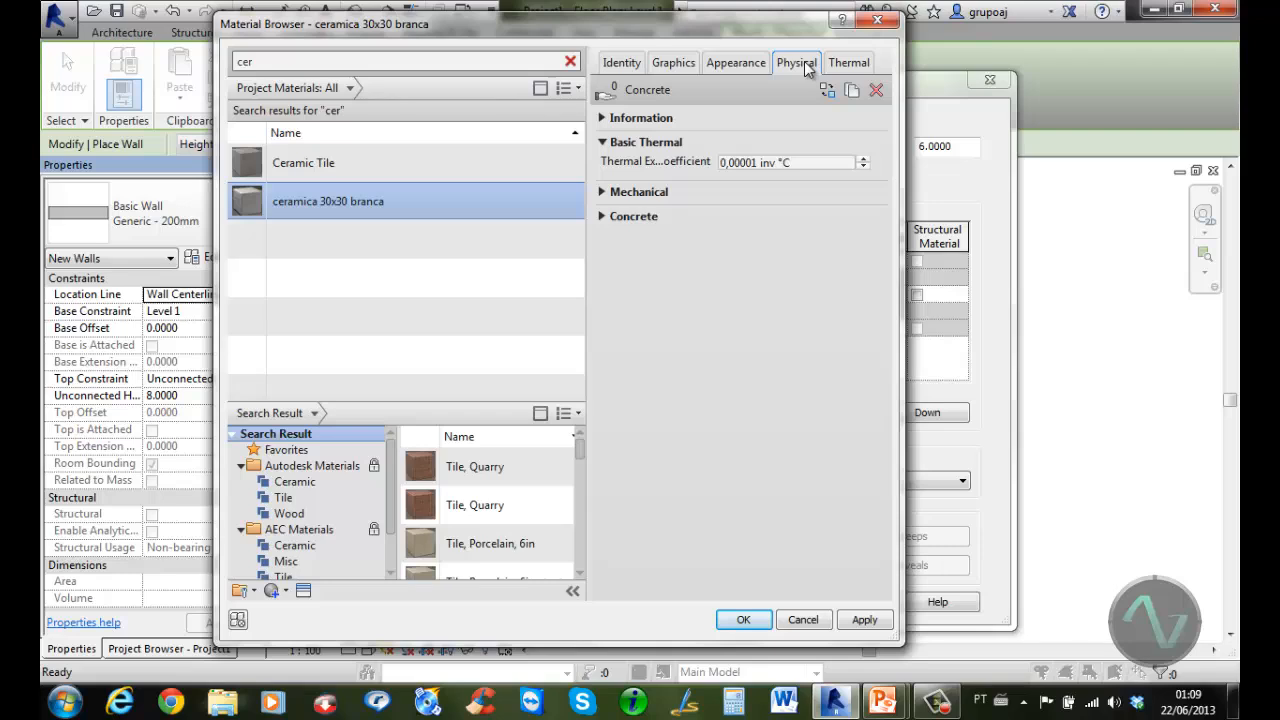
pyautogui.click(603, 193)
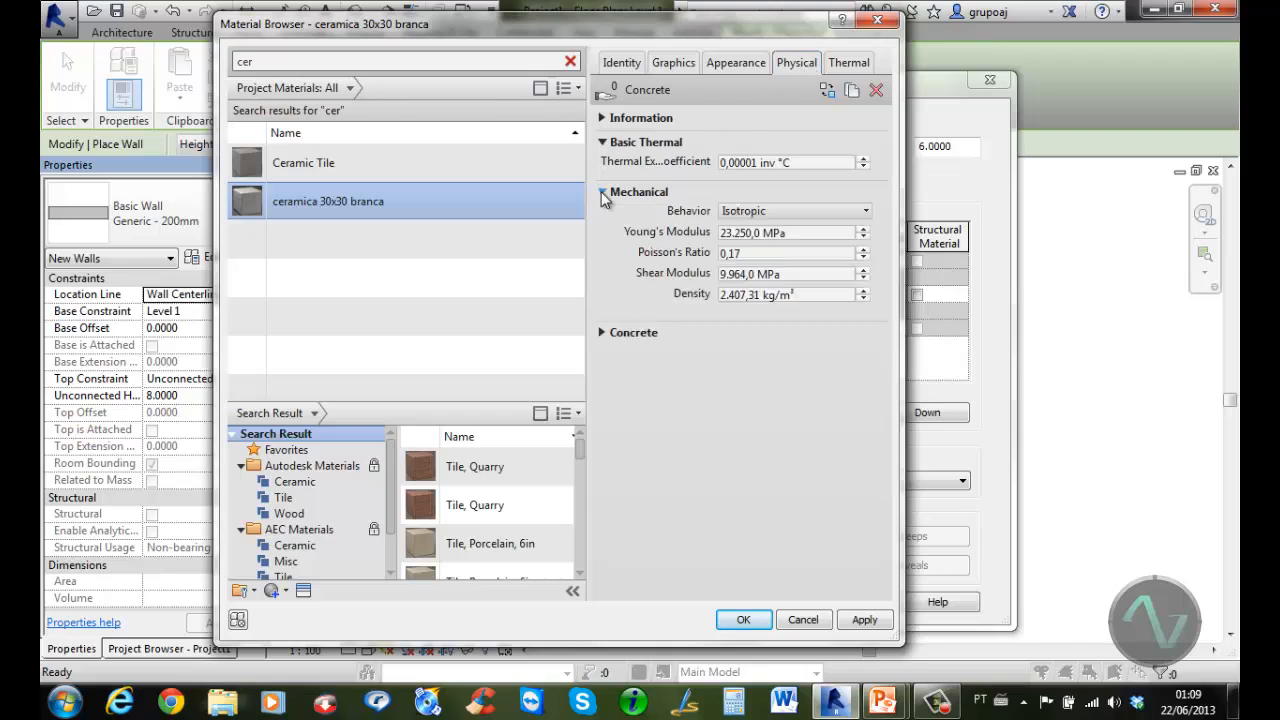
pyautogui.click(856, 66)
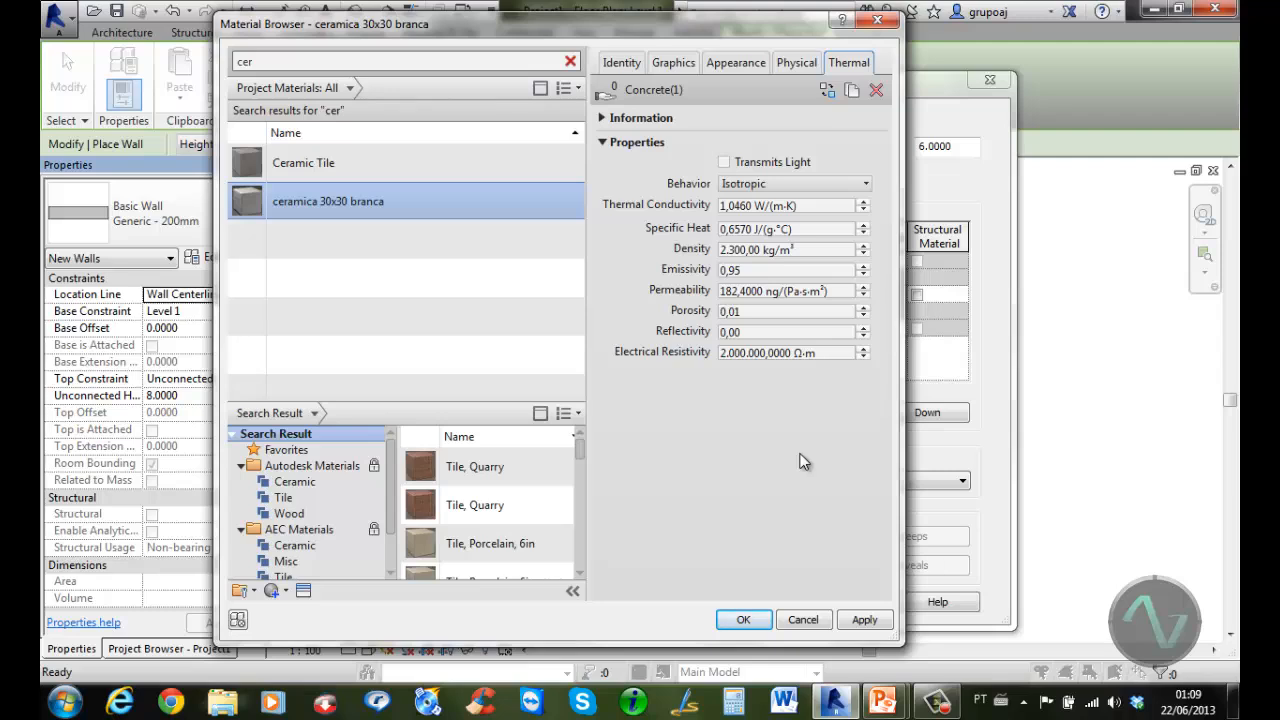
pyautogui.click(758, 622)
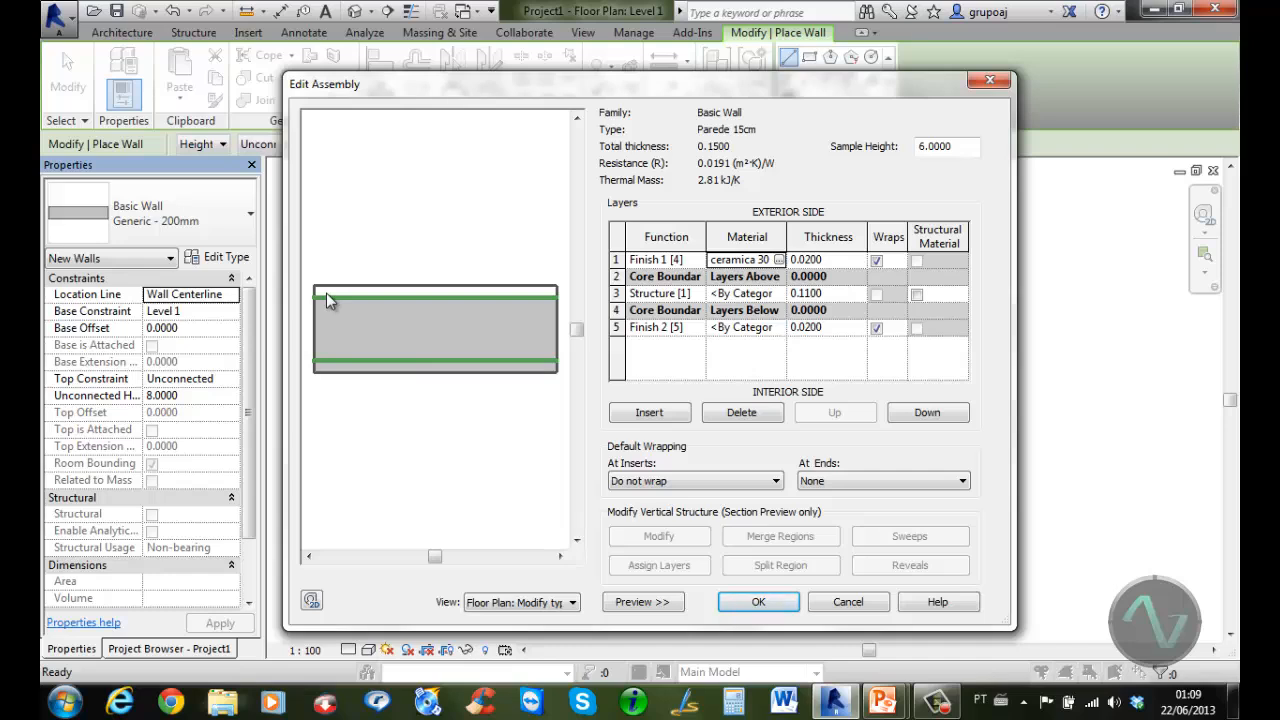
# For the Finish 2 layer's material, add Brick, Soldier Course from the AEC Materials Masonry library to the project
pyautogui.click(780, 328)
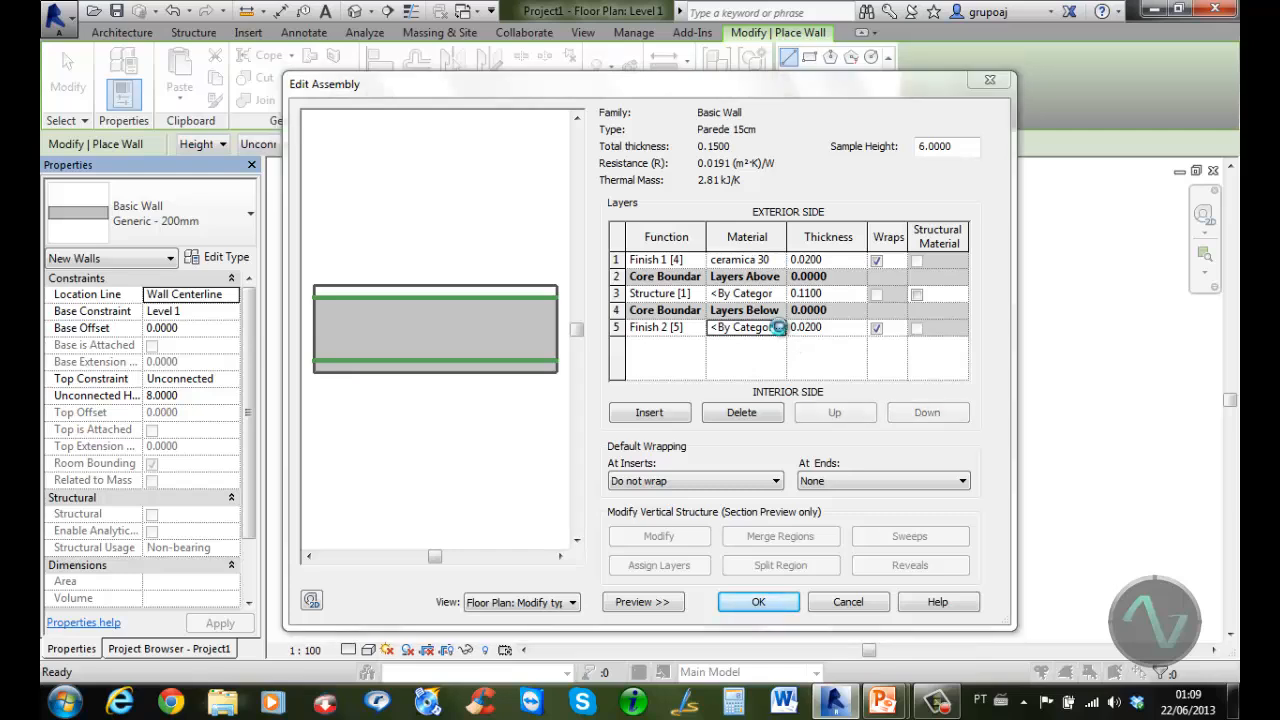
pyautogui.click(780, 328)
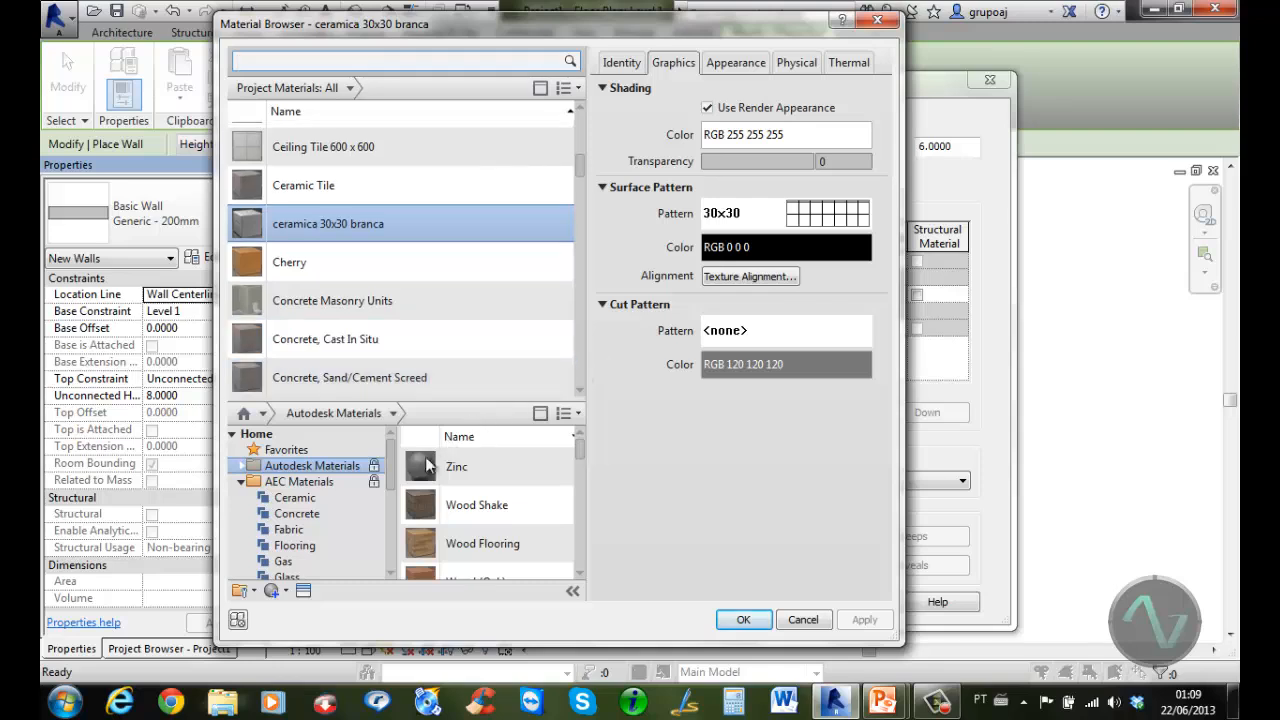
pyautogui.moveTo(389, 463); pyautogui.dragTo(393, 514)
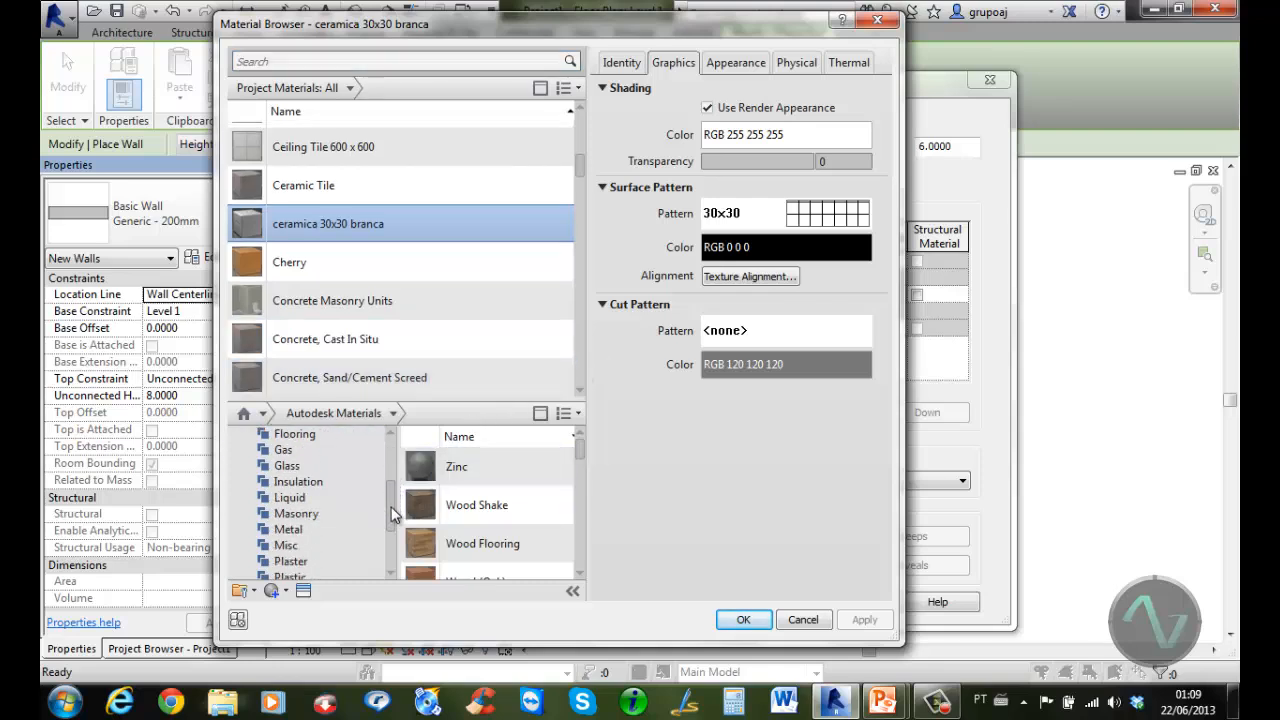
pyautogui.click(296, 514)
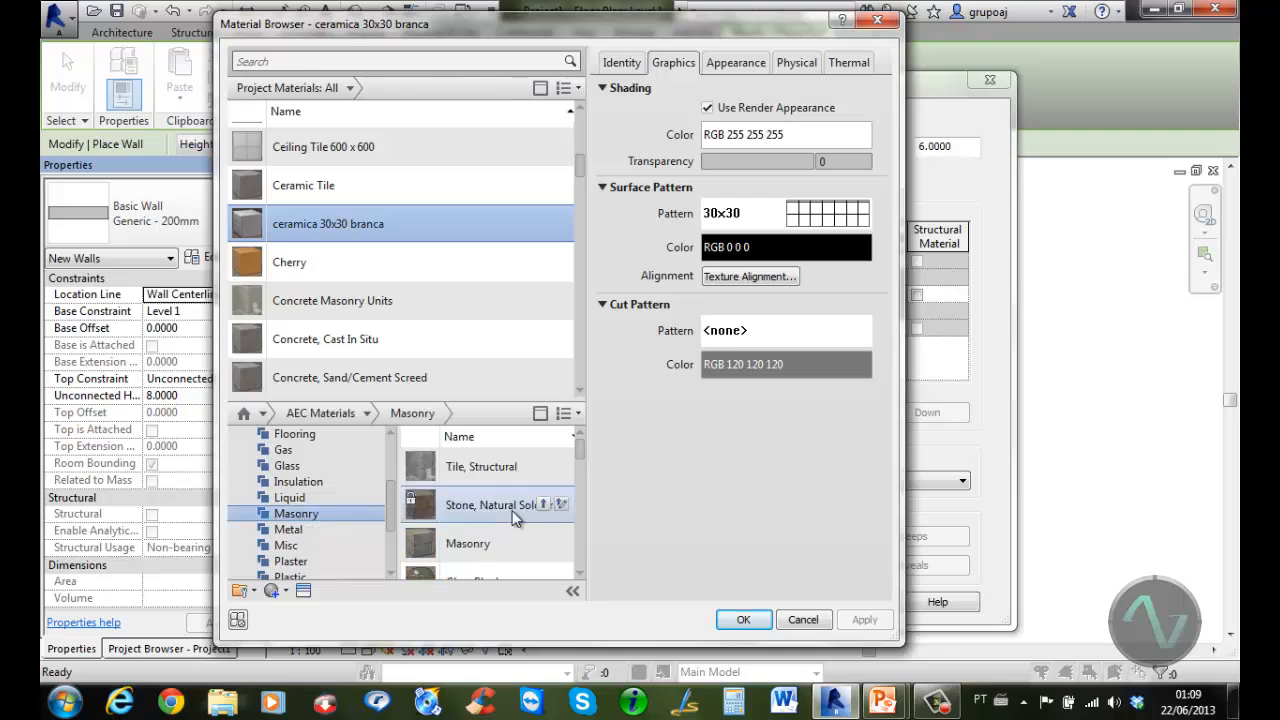
pyautogui.moveTo(577, 448); pyautogui.dragTo(580, 499)
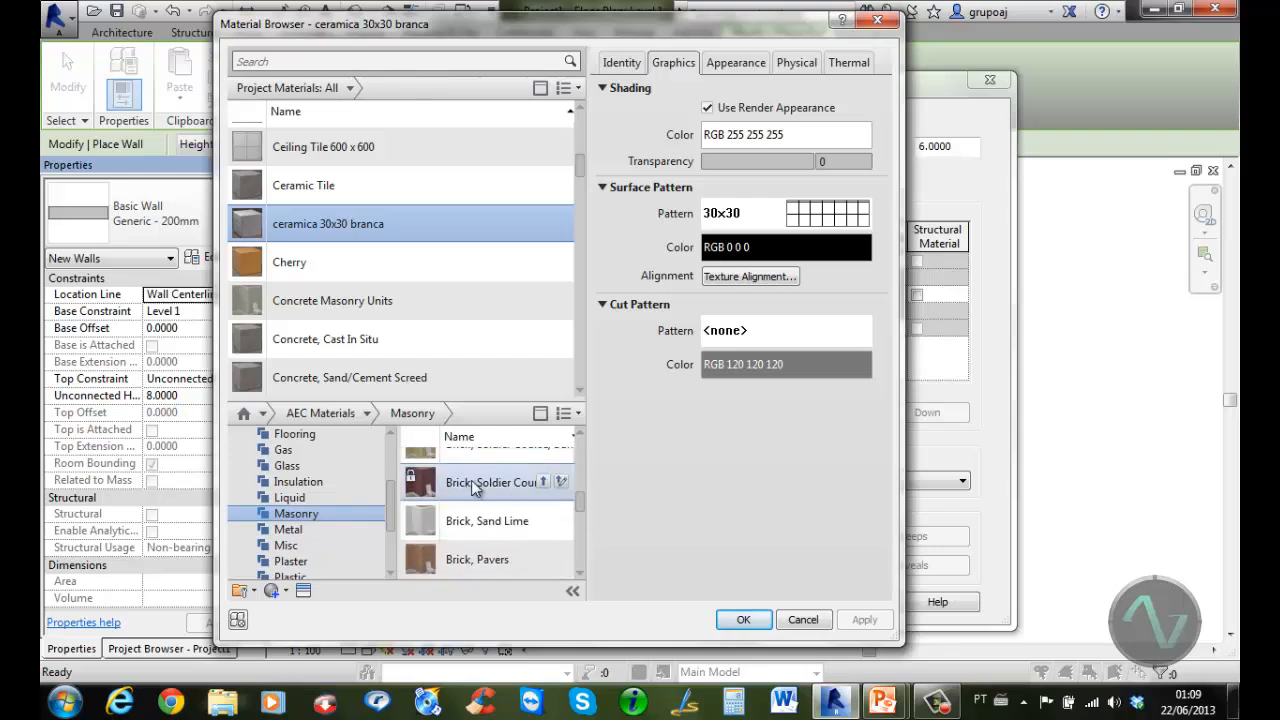
pyautogui.click(543, 483)
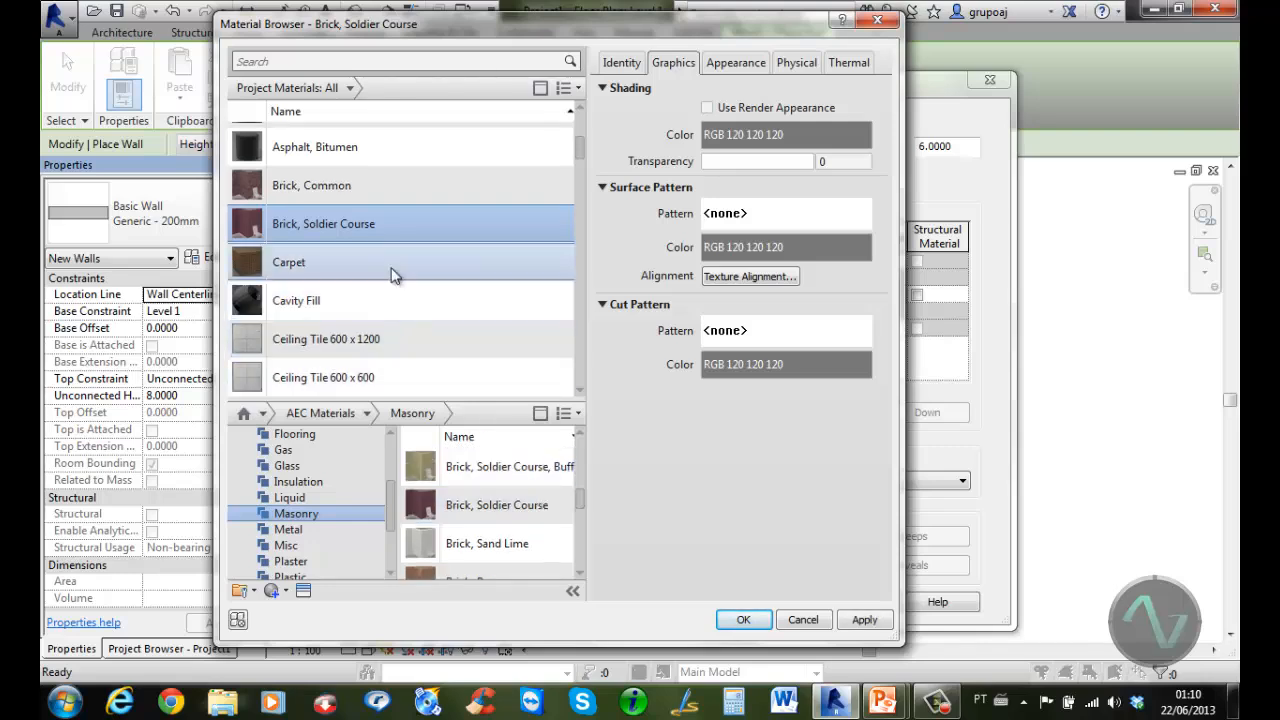
# Rename the added brick material as Tijolinho and use its render appearance for shading
pyautogui.rightClick(345, 225)
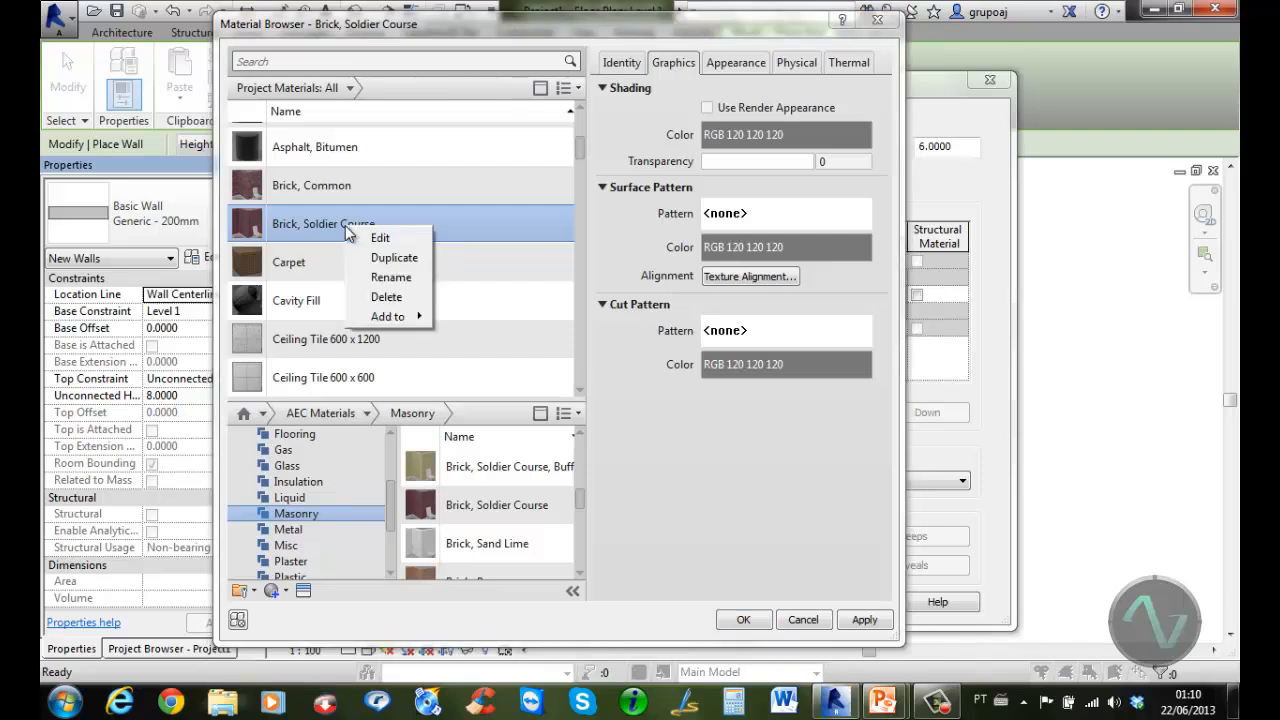
pyautogui.click(403, 279)
pyautogui.write('Ti')
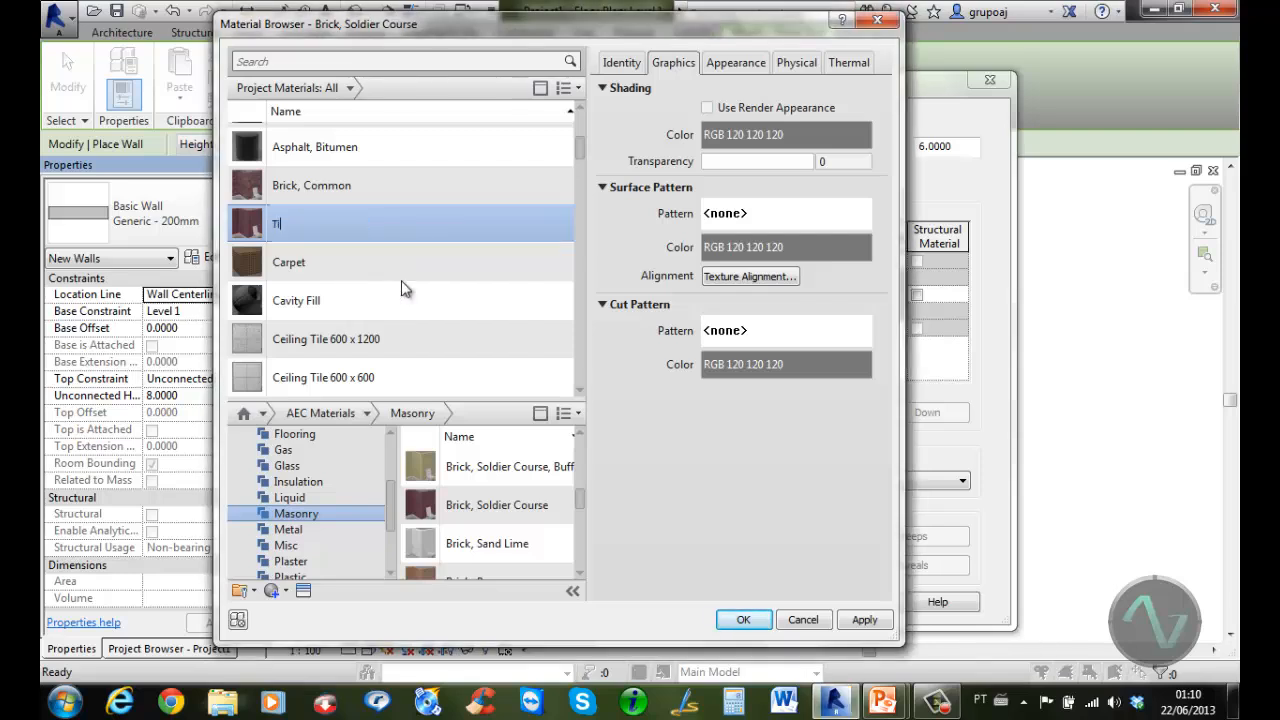
pyautogui.write('jolinho')
pyautogui.click(620, 224)
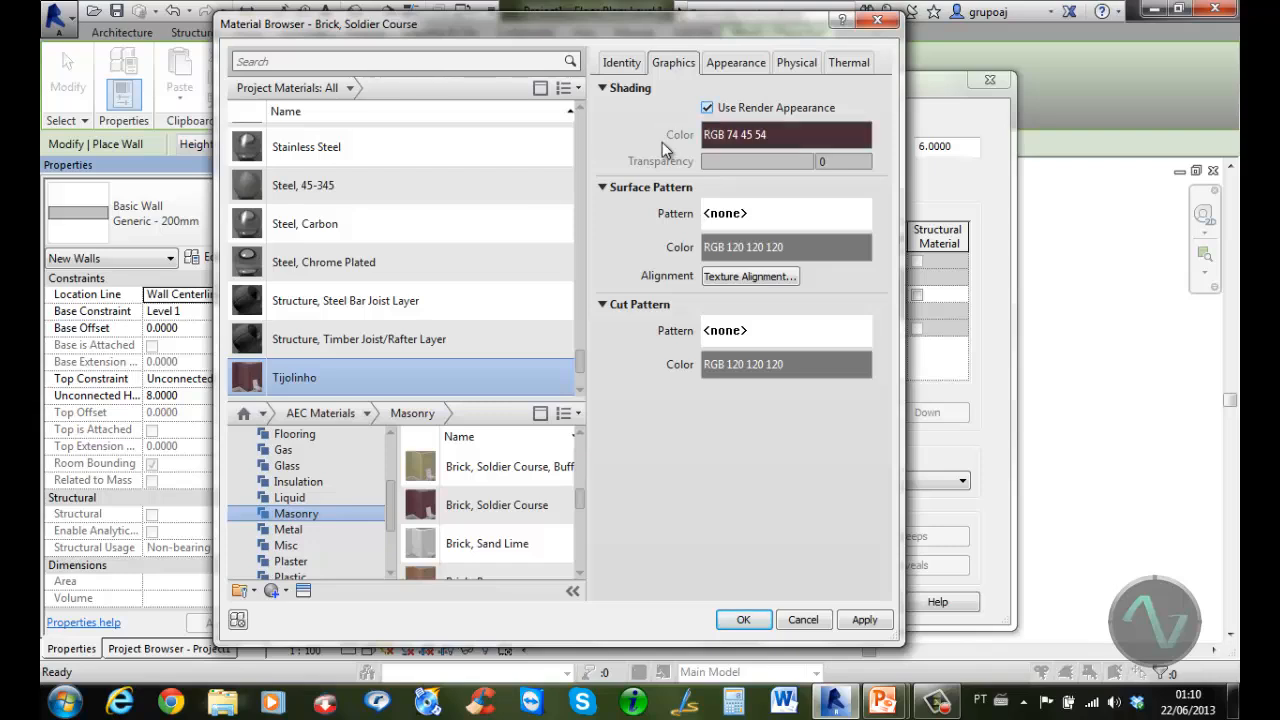
# Examine the masonry image used in Tijolinho's render appearance
pyautogui.click(734, 62)
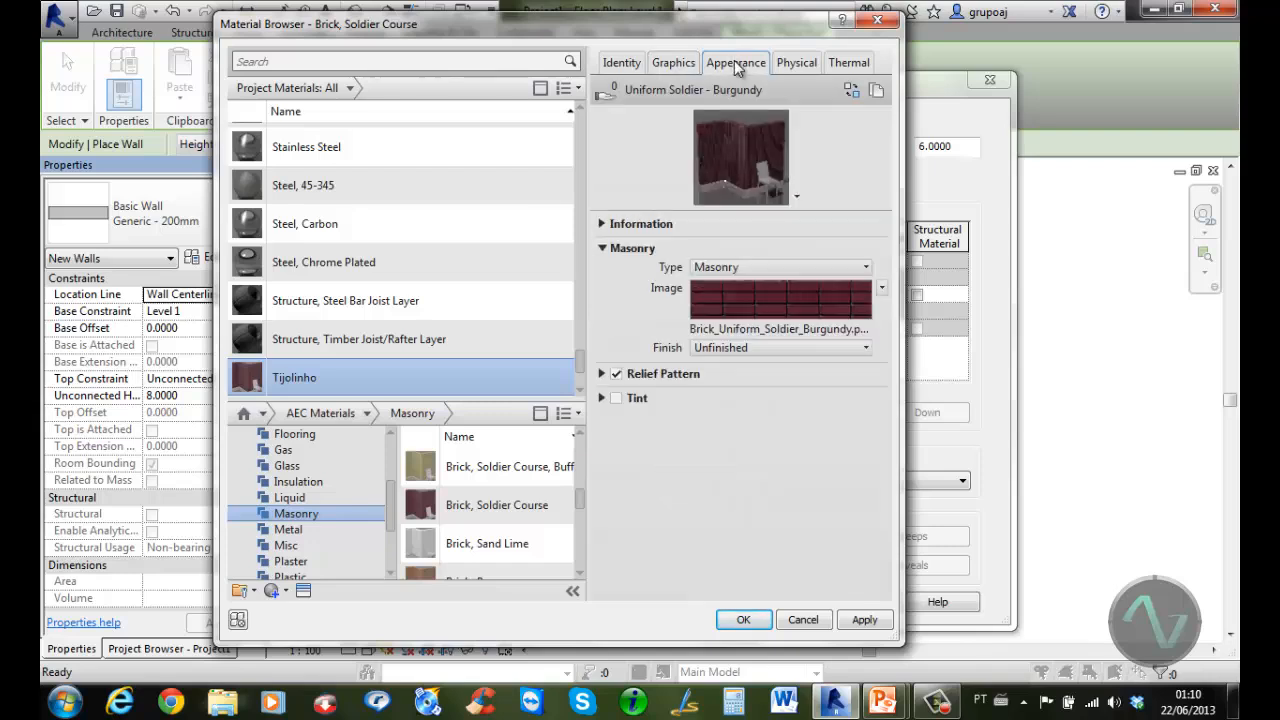
pyautogui.moveTo(776, 299)
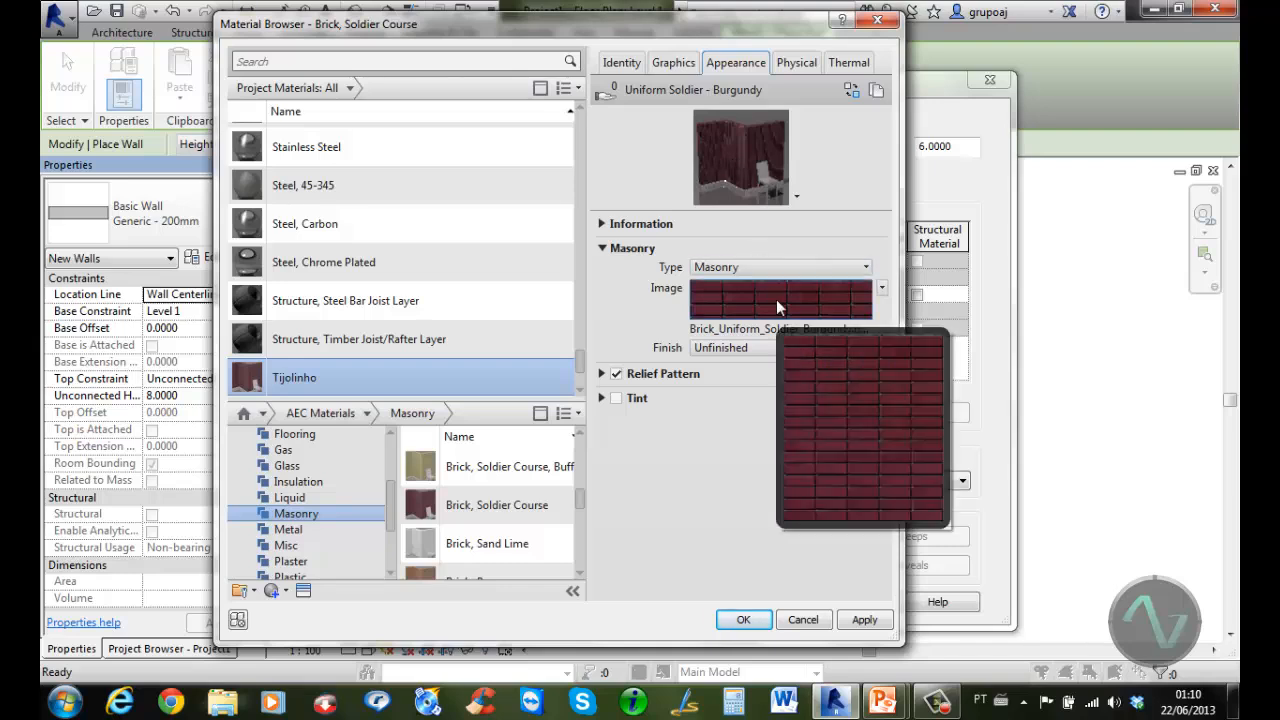
pyautogui.click(673, 64)
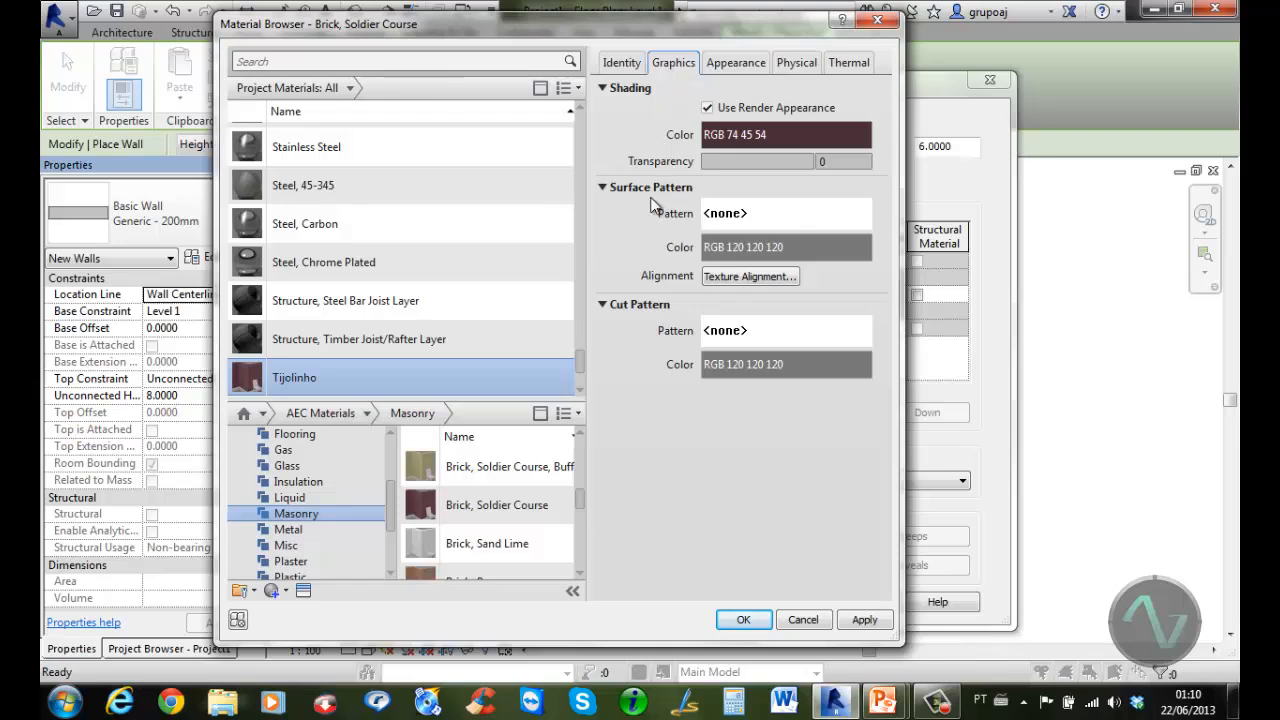
# Choose the Brick 75x225 model pattern as Tijolinho's surface pattern
pyautogui.click(778, 214)
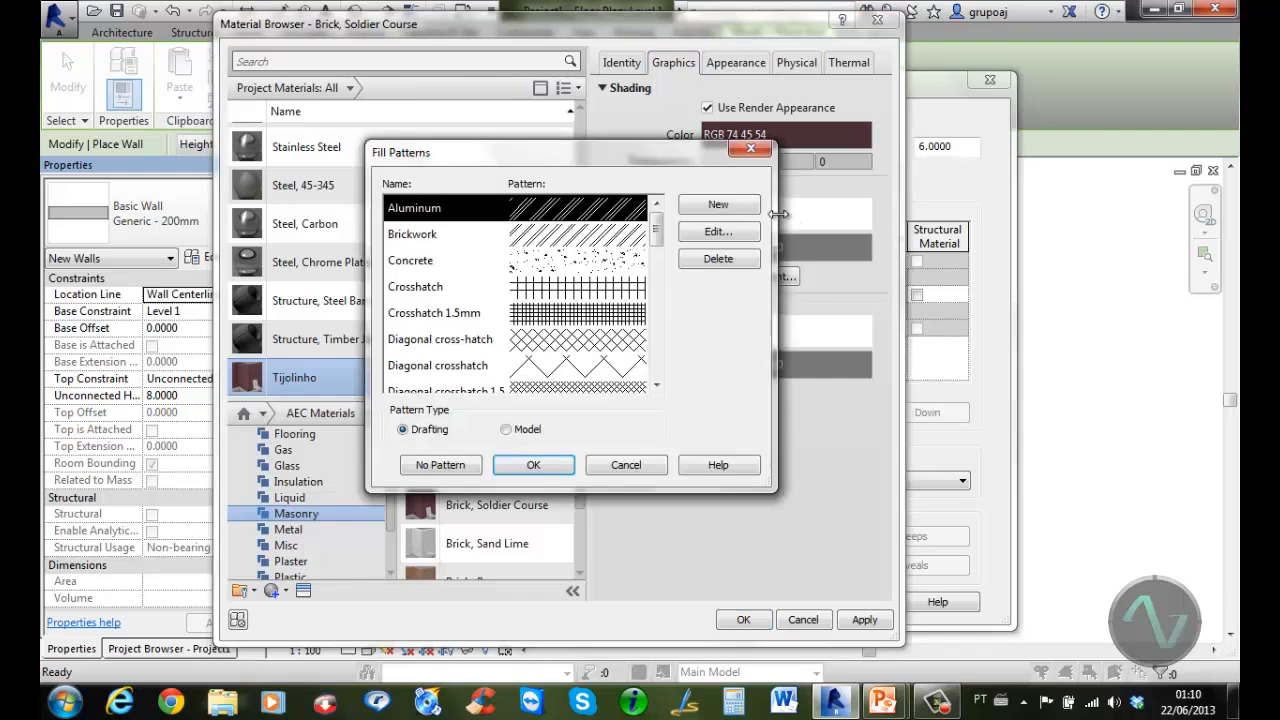
pyautogui.click(507, 430)
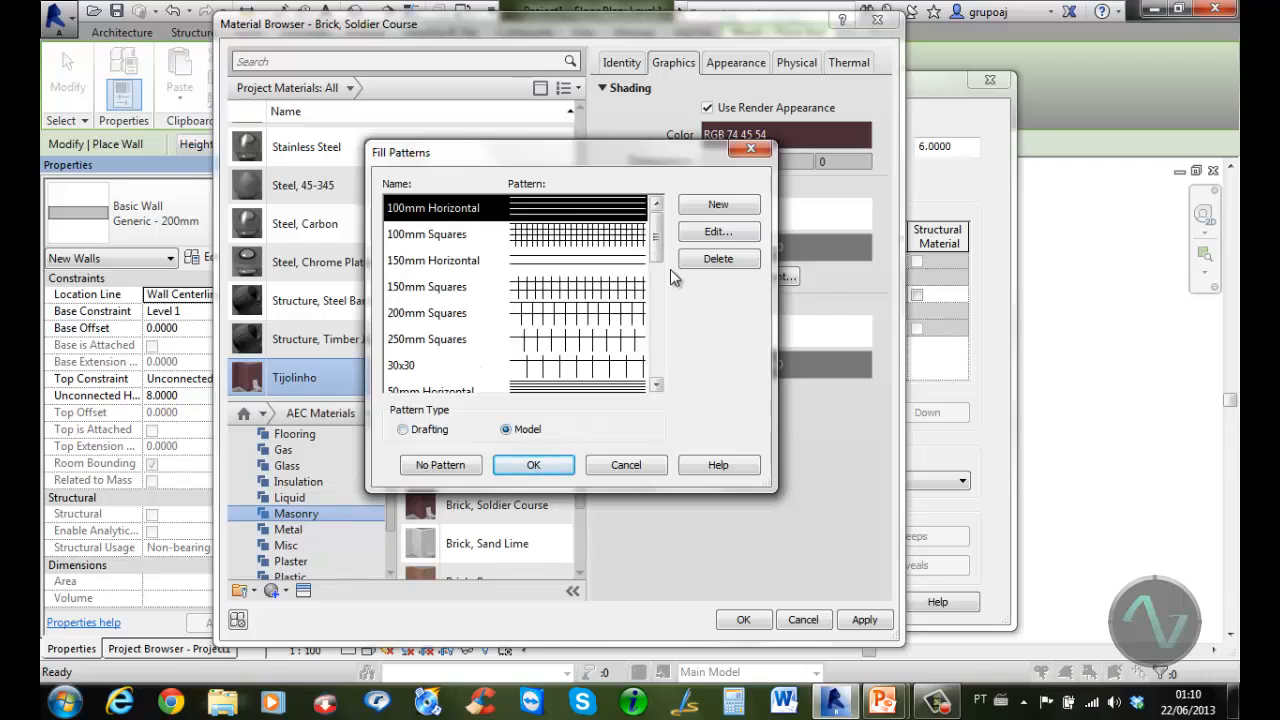
pyautogui.moveTo(659, 252); pyautogui.dragTo(662, 330)
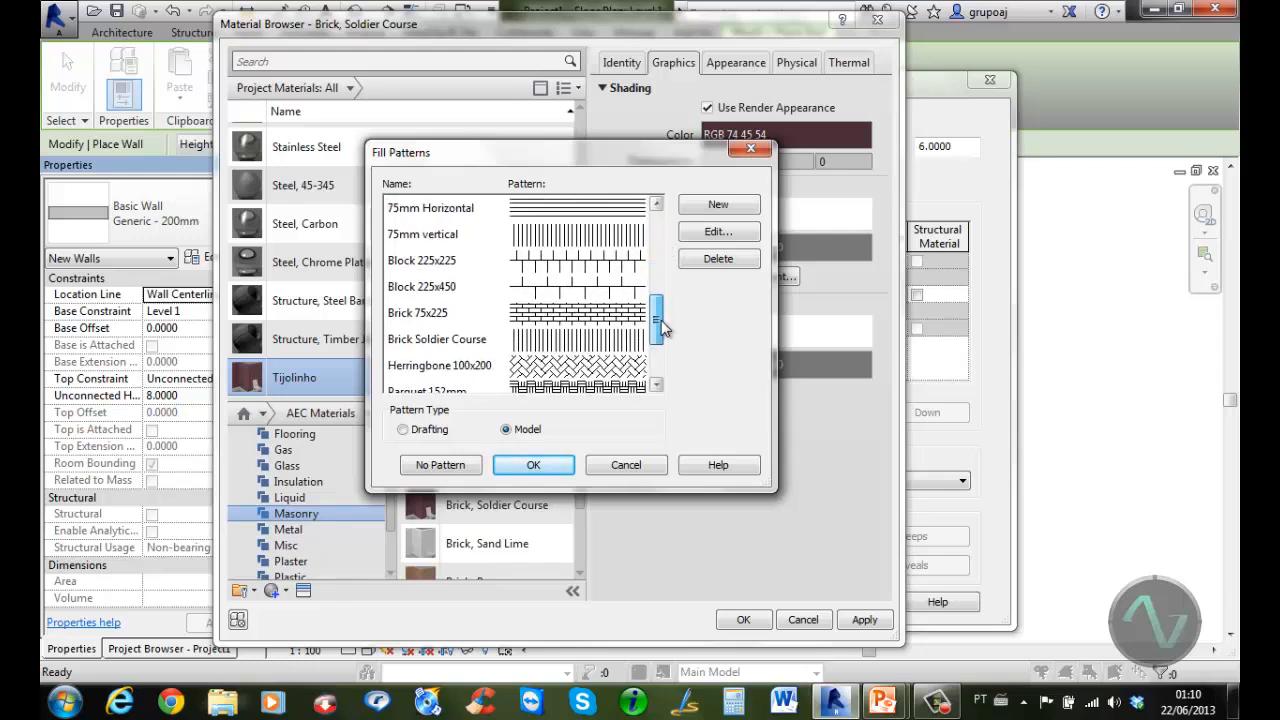
pyautogui.click(580, 316)
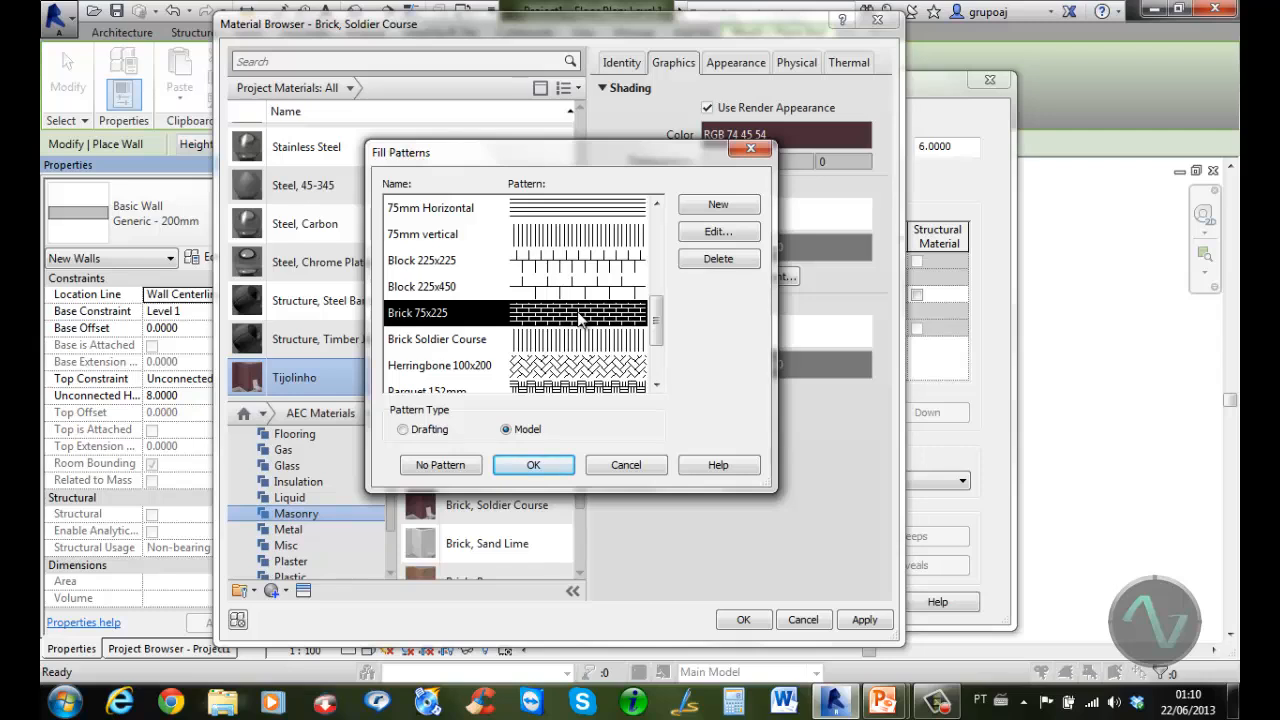
# Examine the Brick 75x225 pattern's properties and the file type available for importing a custom fill pattern
pyautogui.click(733, 235)
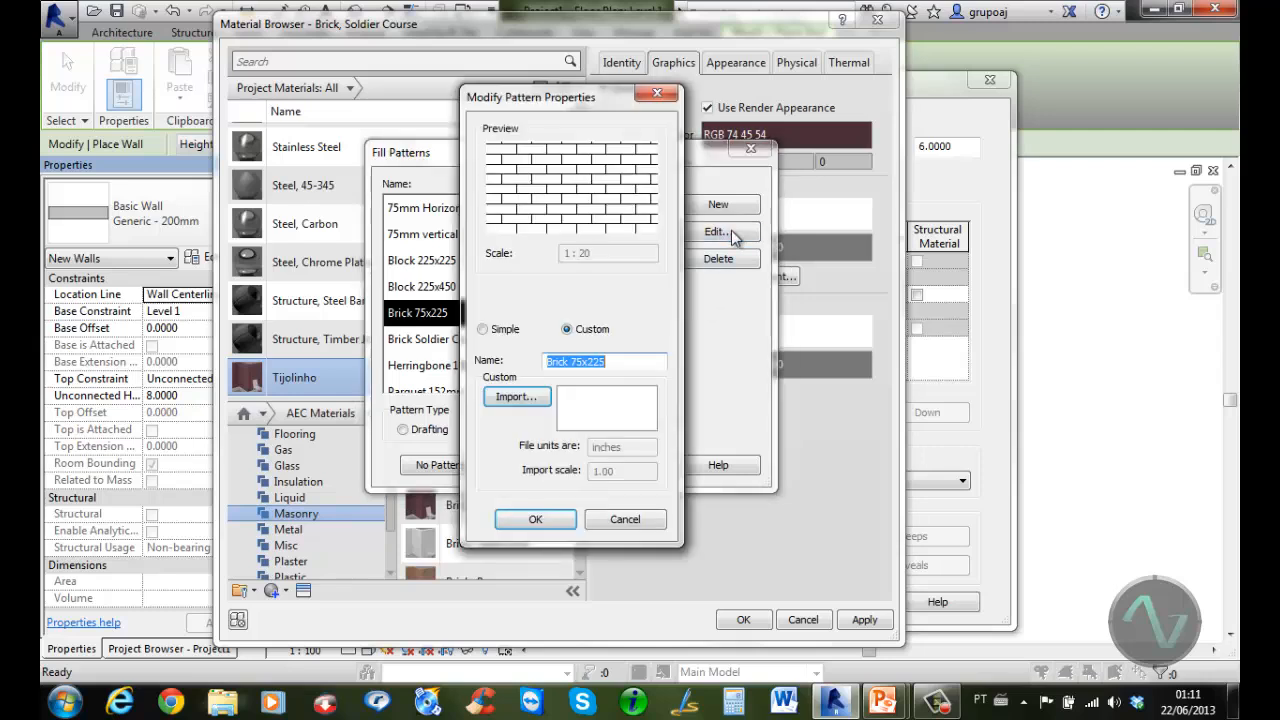
pyautogui.click(522, 398)
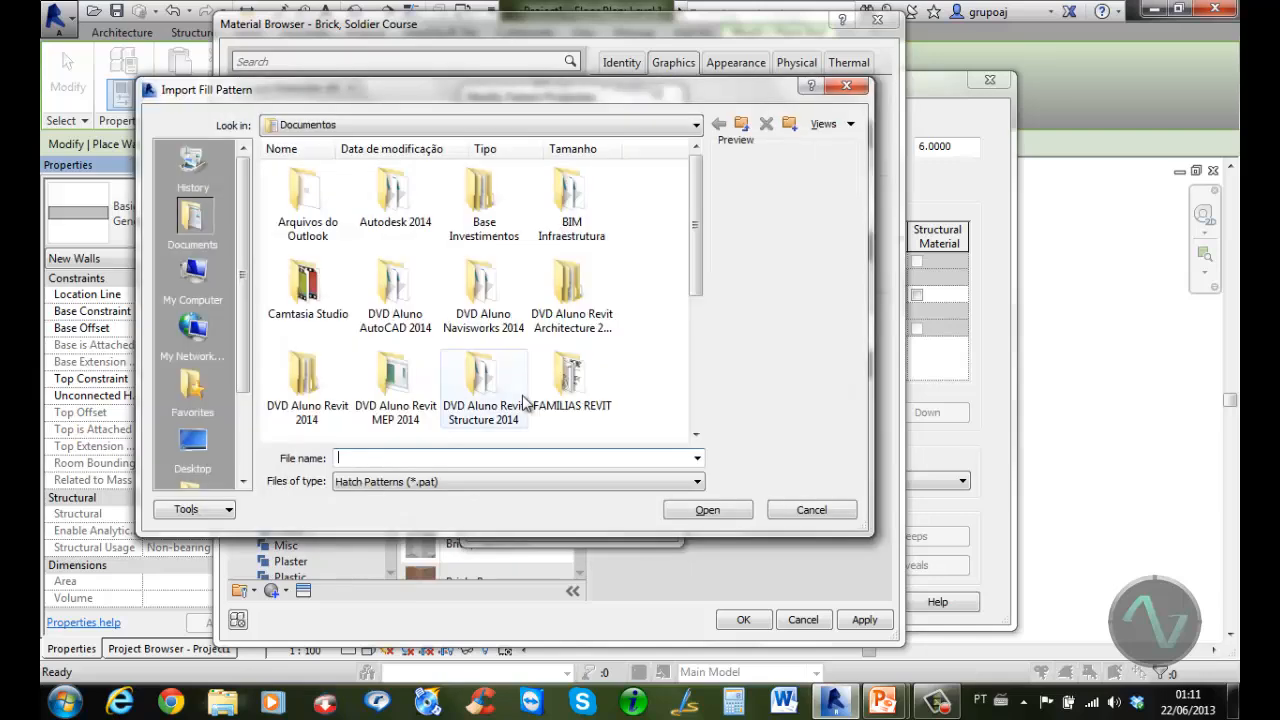
pyautogui.click(486, 482)
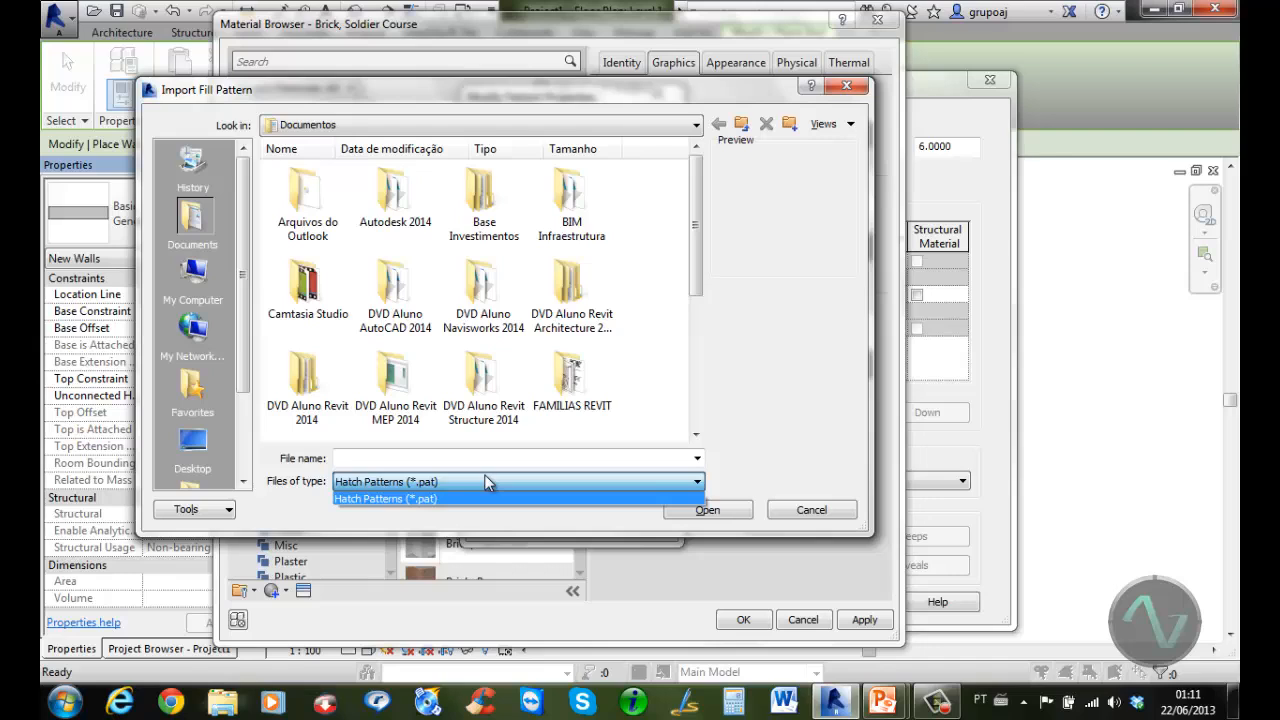
pyautogui.click(484, 498)
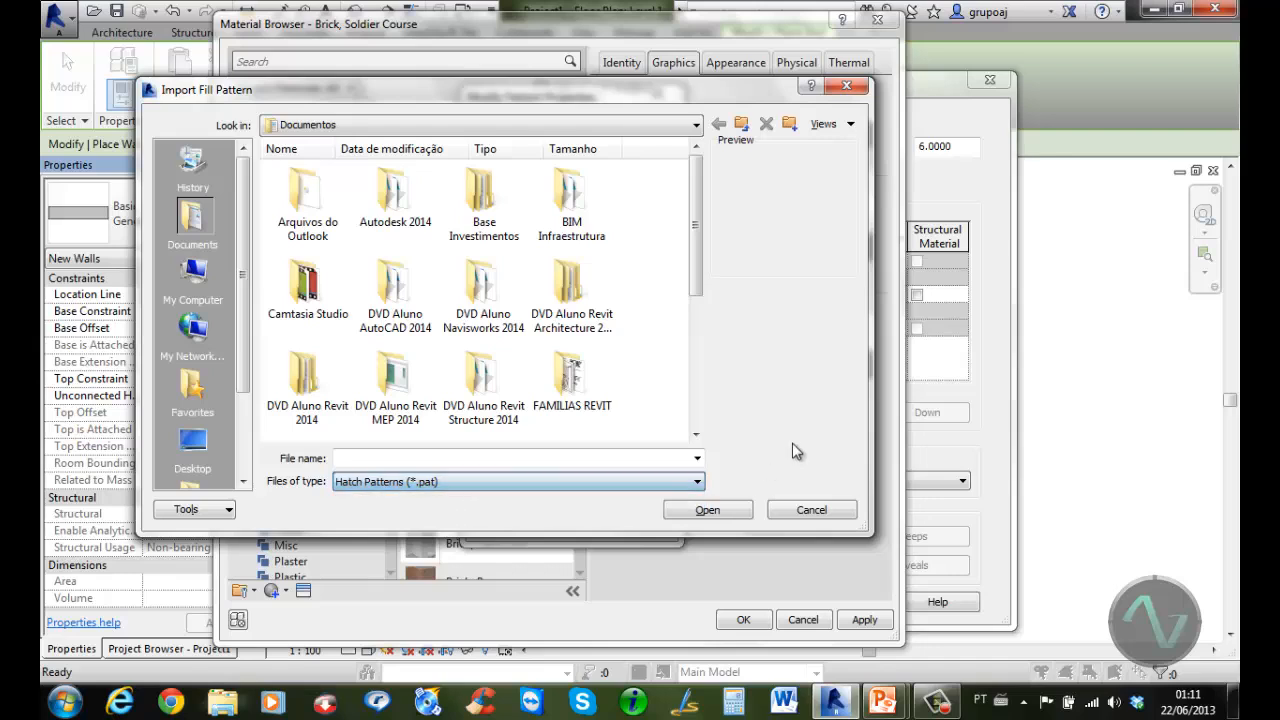
pyautogui.click(812, 510)
pyautogui.click(548, 519)
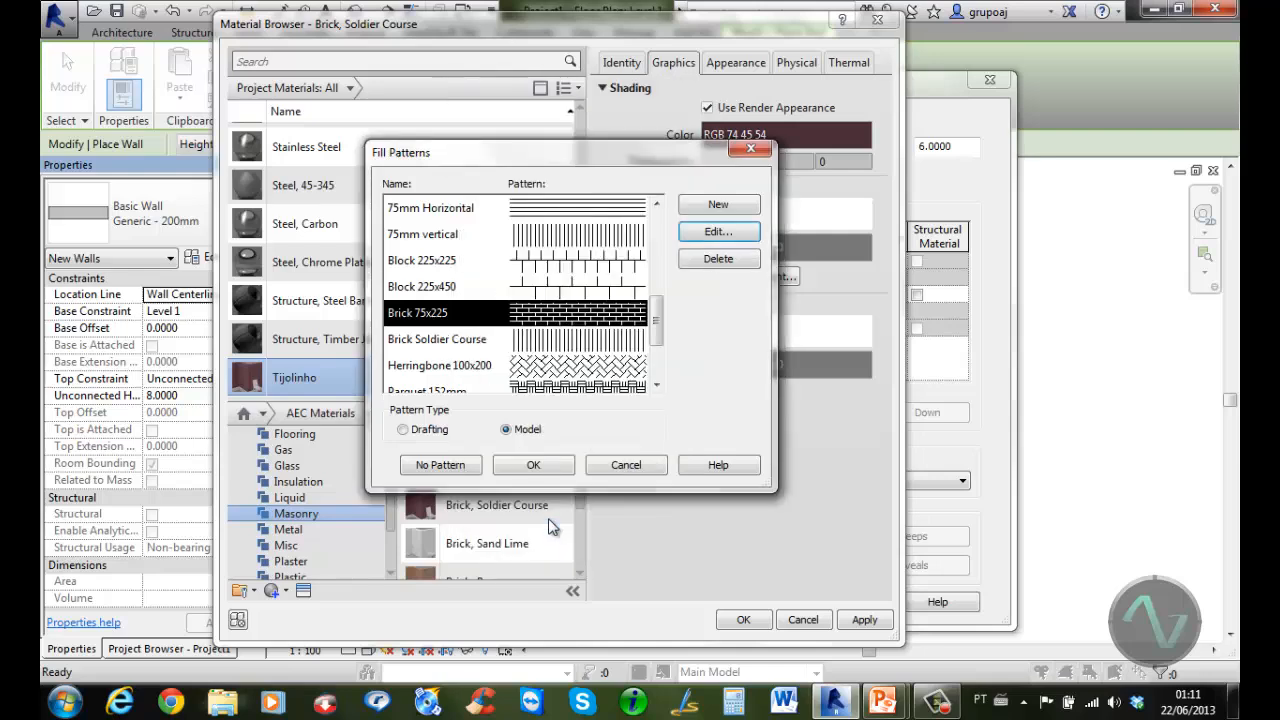
# Accept the brick pattern and assign Tijolinho to the Finish 2 layer, completing the Parede 15cm wall type
pyautogui.click(541, 465)
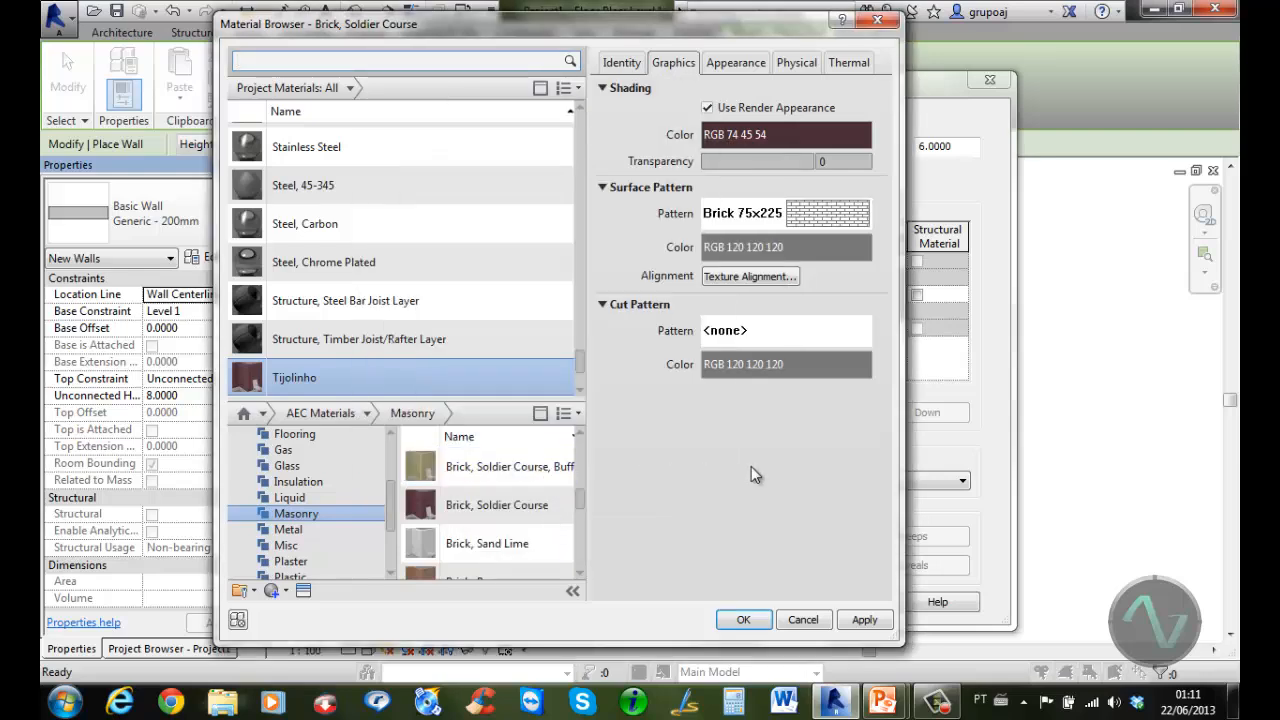
pyautogui.click(743, 619)
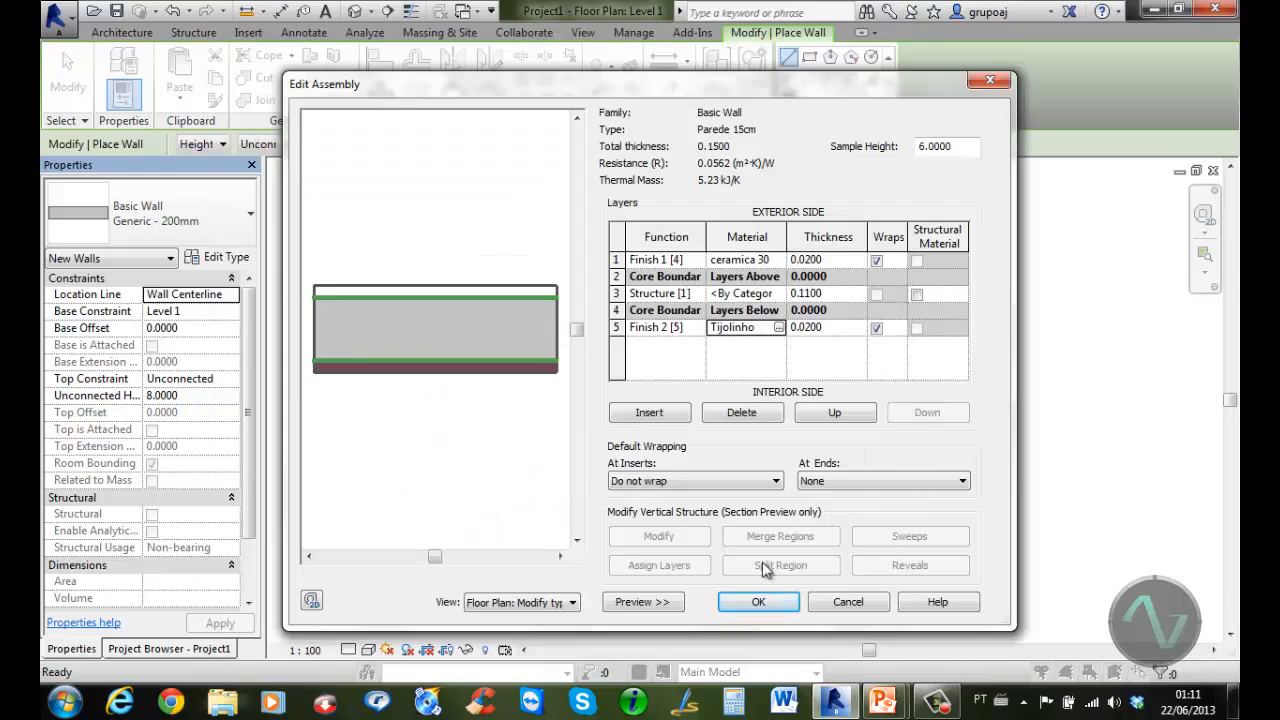
pyautogui.click(765, 603)
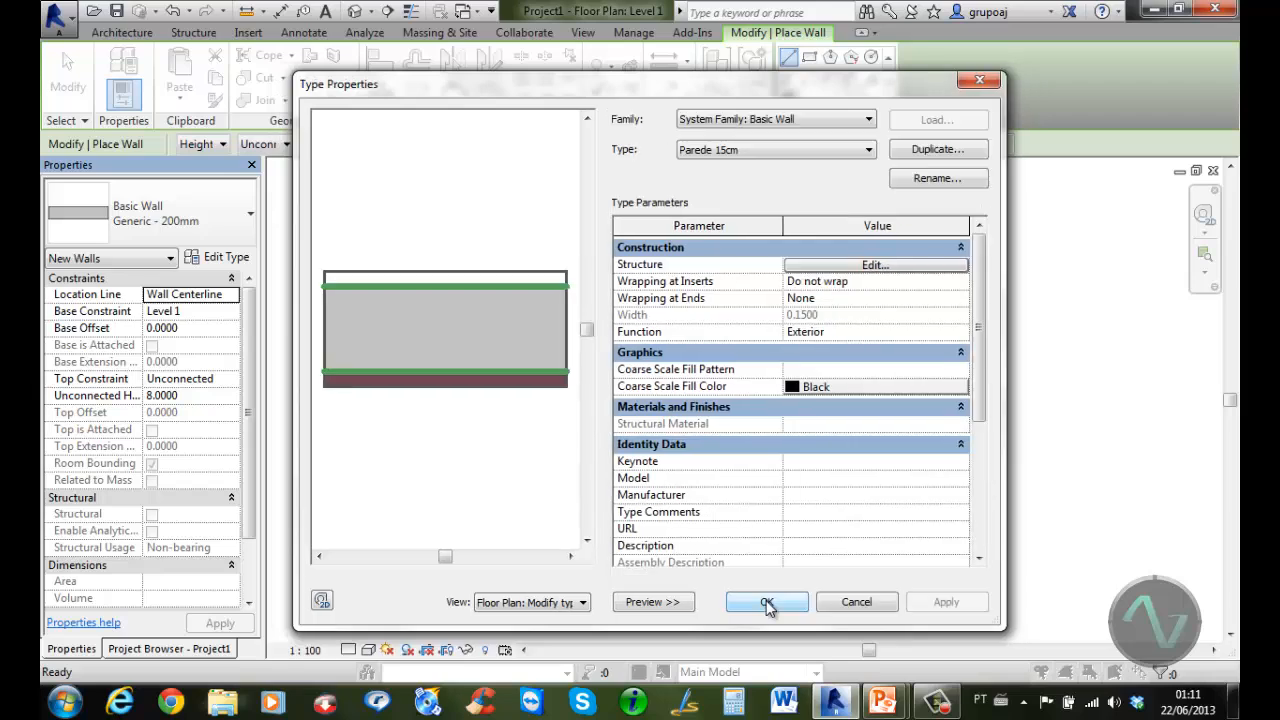
pyautogui.click(766, 602)
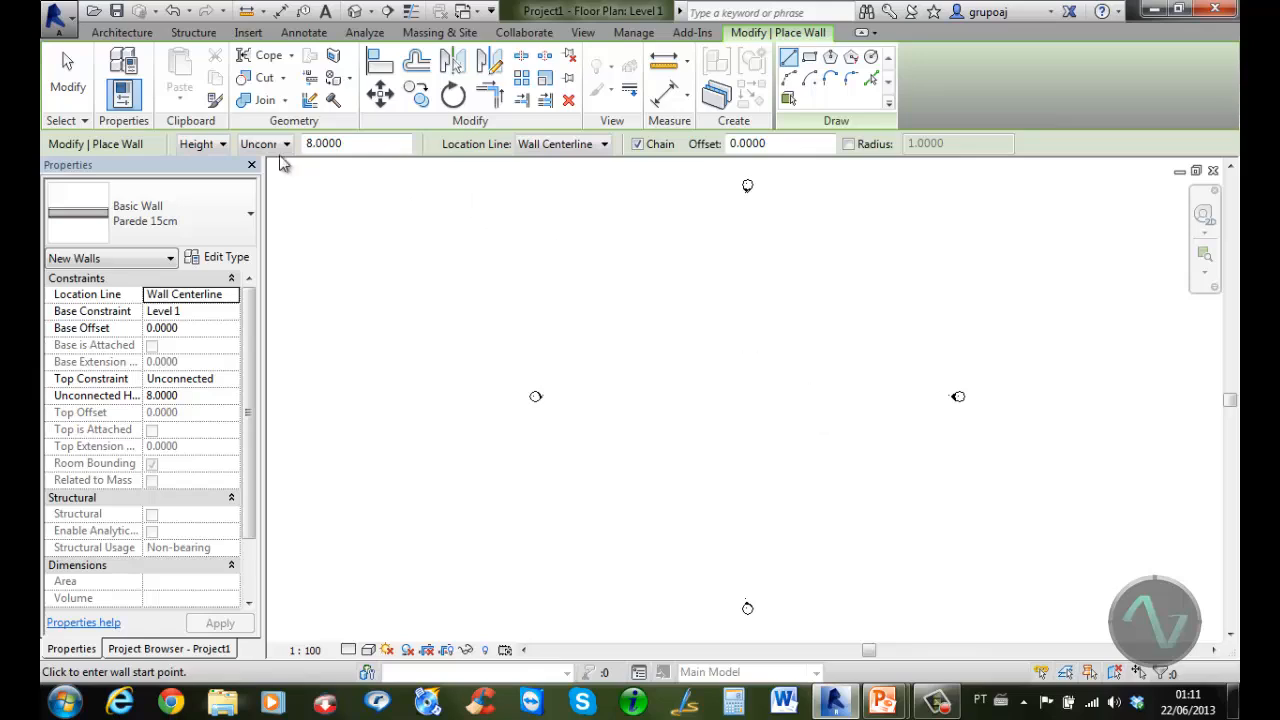
# Draw a single Parede 15cm wall 3 m high and 6 m long, angled at 37° in the Level 1 plan
pyautogui.click(361, 143)
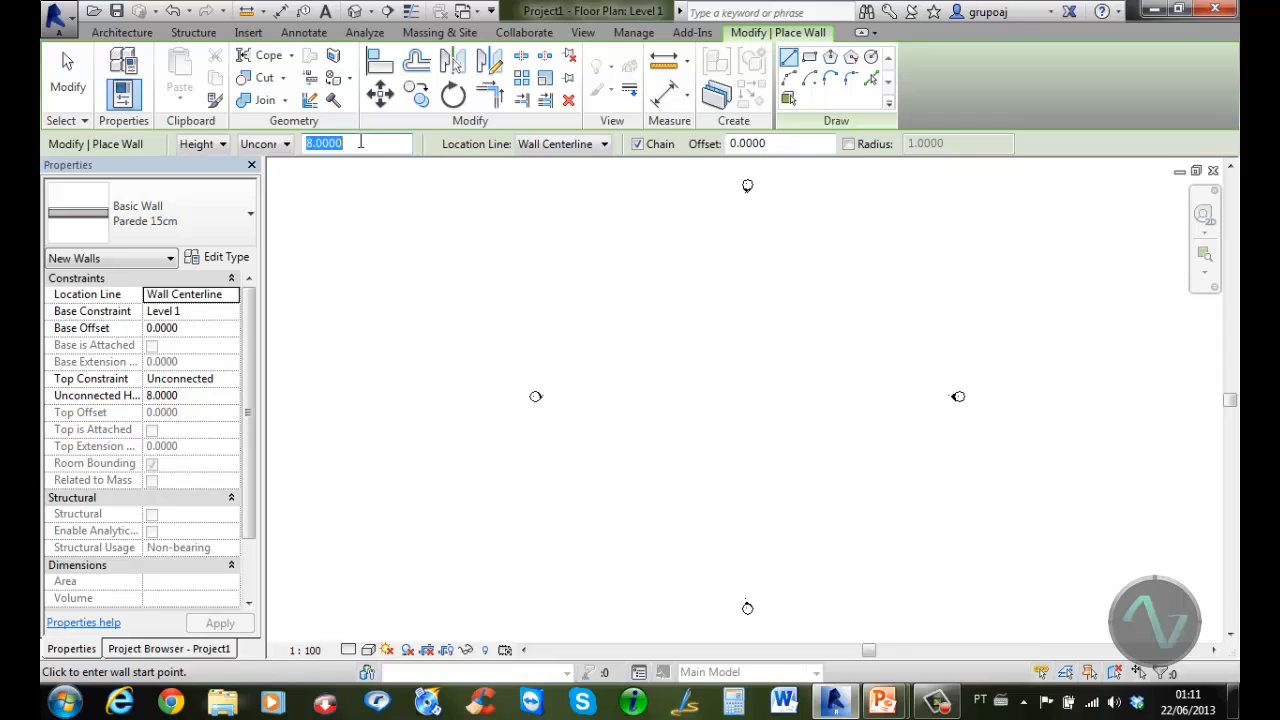
pyautogui.write('3')
pyautogui.press('Return')
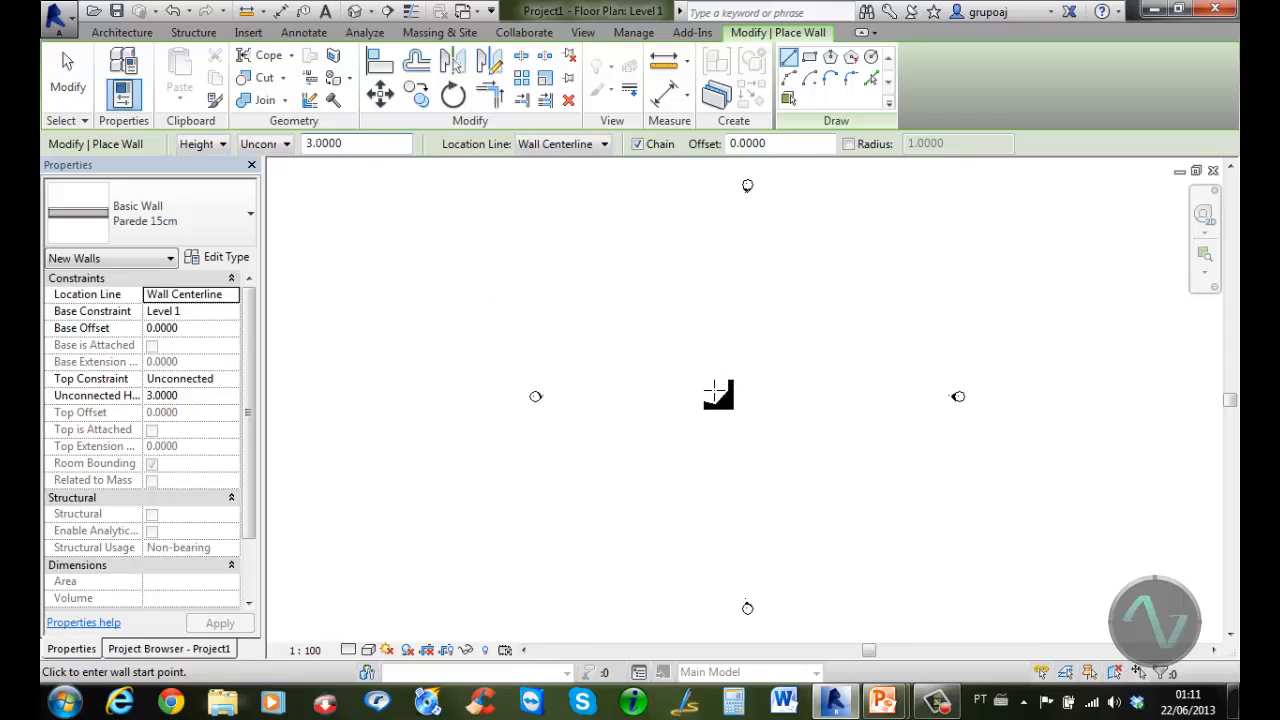
pyautogui.click(717, 396)
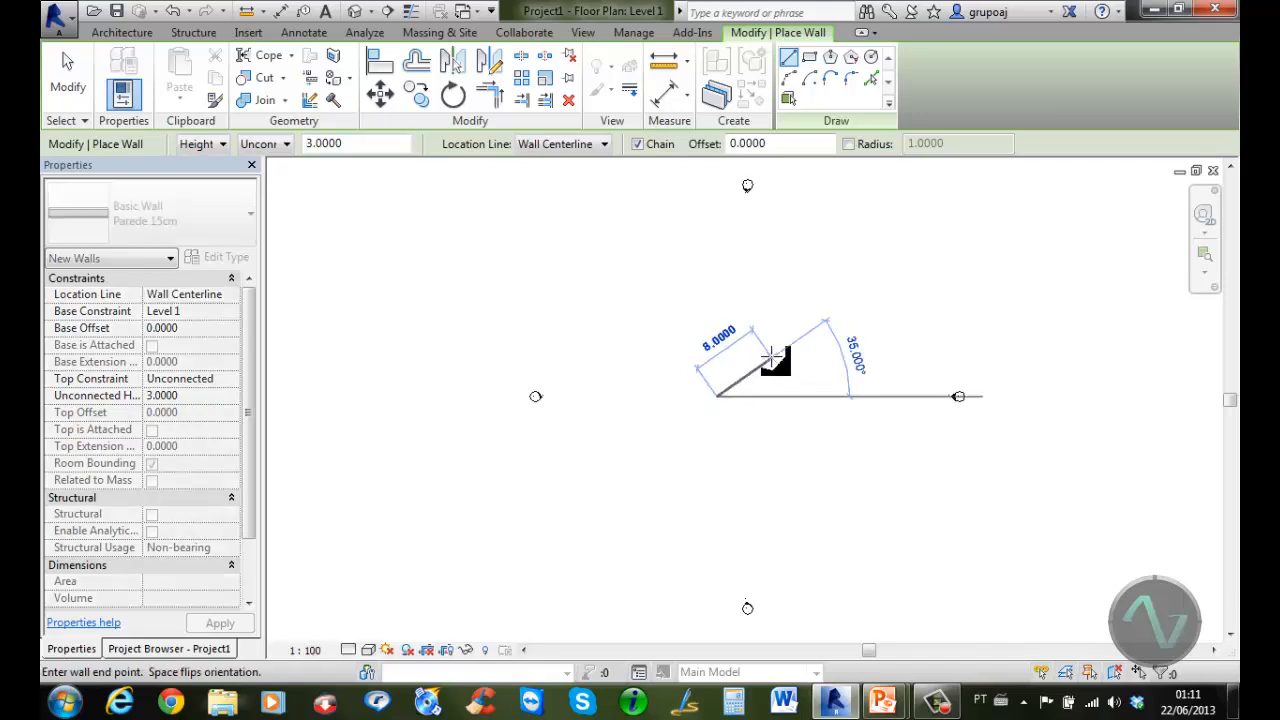
pyautogui.scroll(5, 772, 357)
pyautogui.moveTo(766, 363); pyautogui.dragTo(917, 323, button='middle')
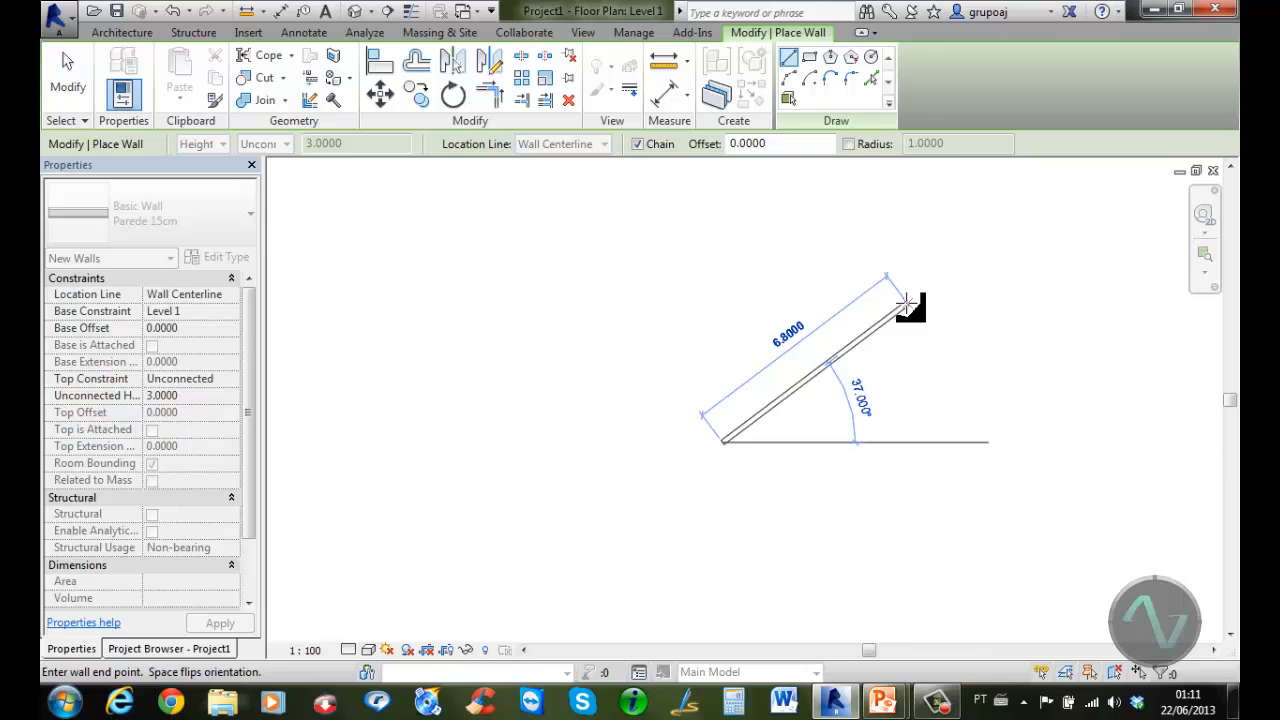
pyautogui.write('6')
pyautogui.press('Return')
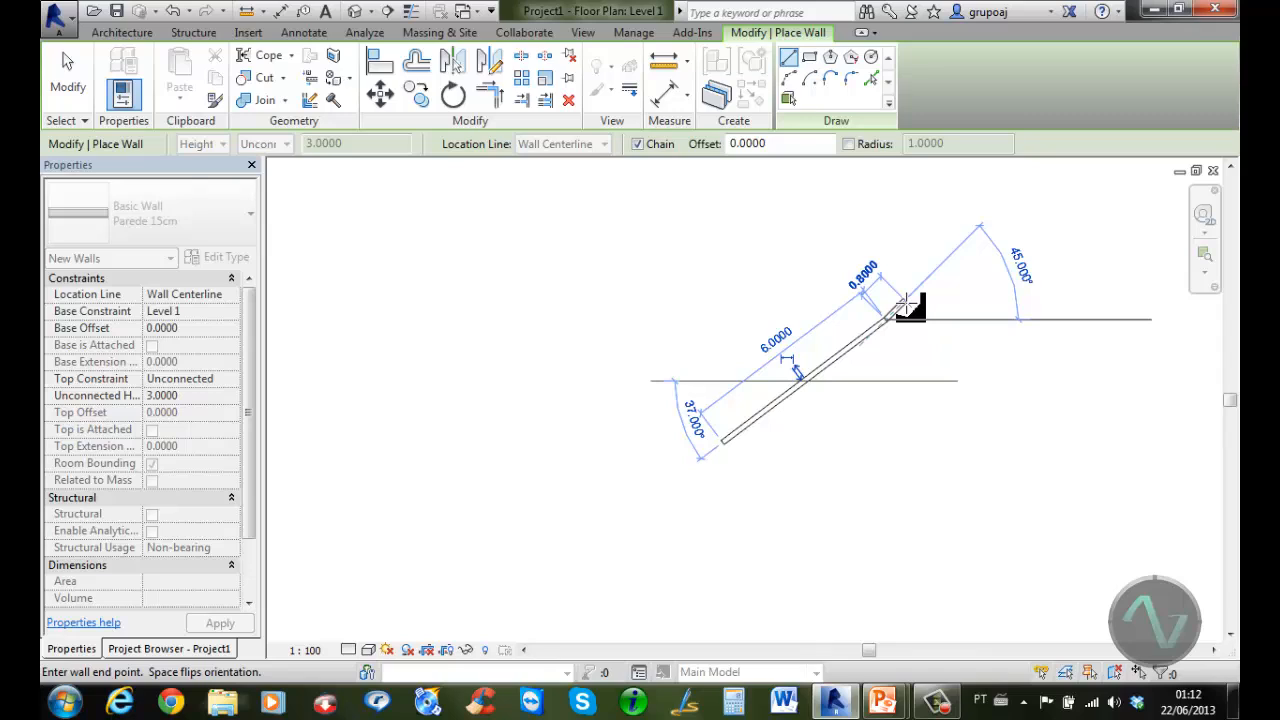
pyautogui.click(64, 78)
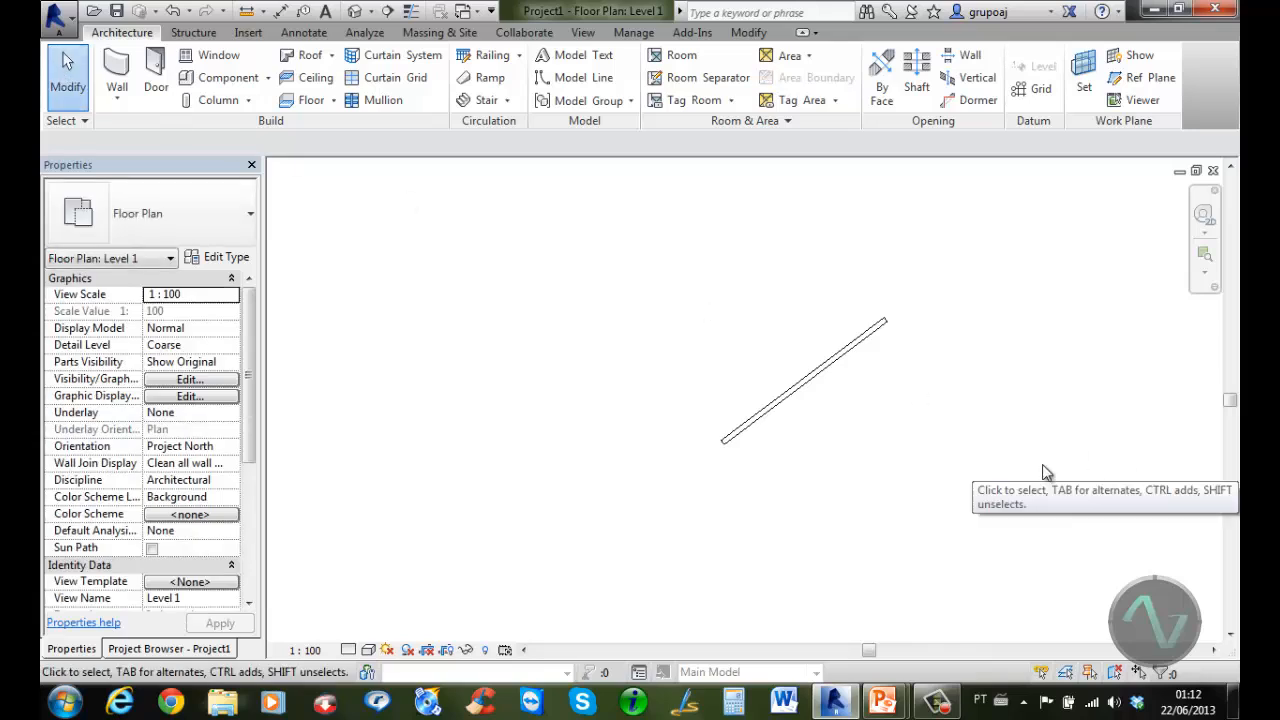
# Set the existing diagonal wall's angle to 45° and its length to 8 m
pyautogui.click(836, 377)
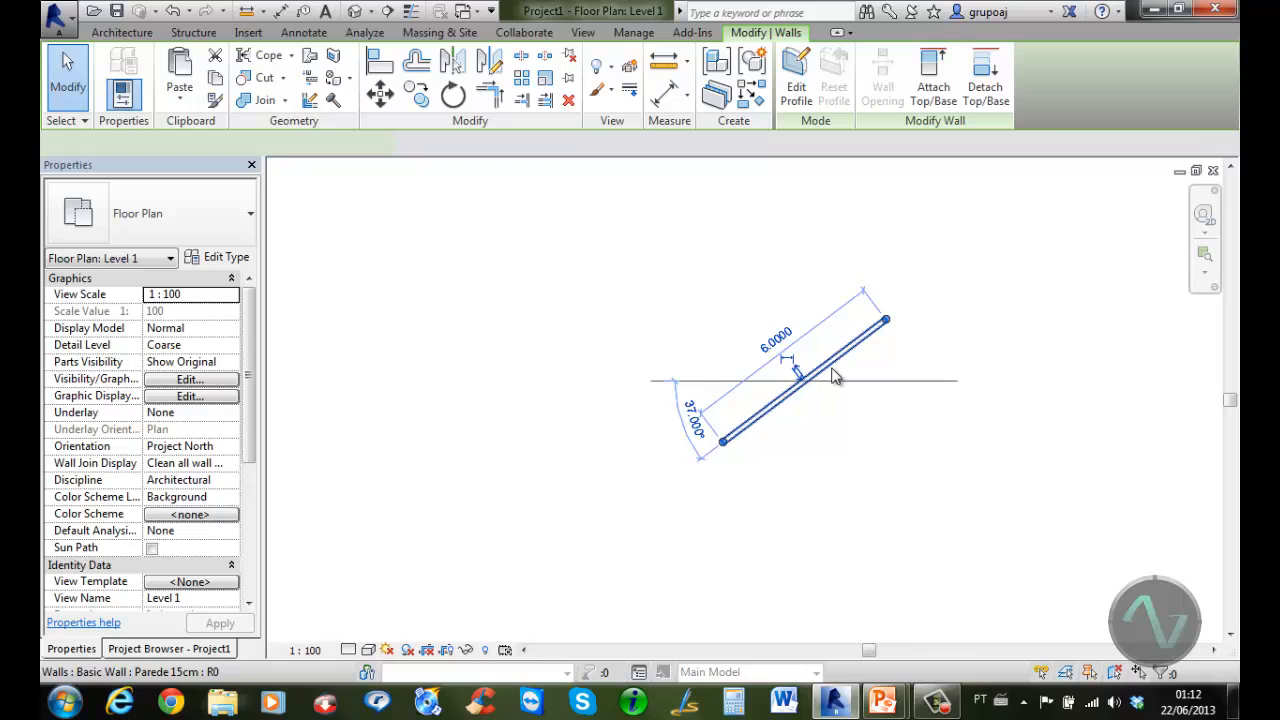
pyautogui.click(696, 425)
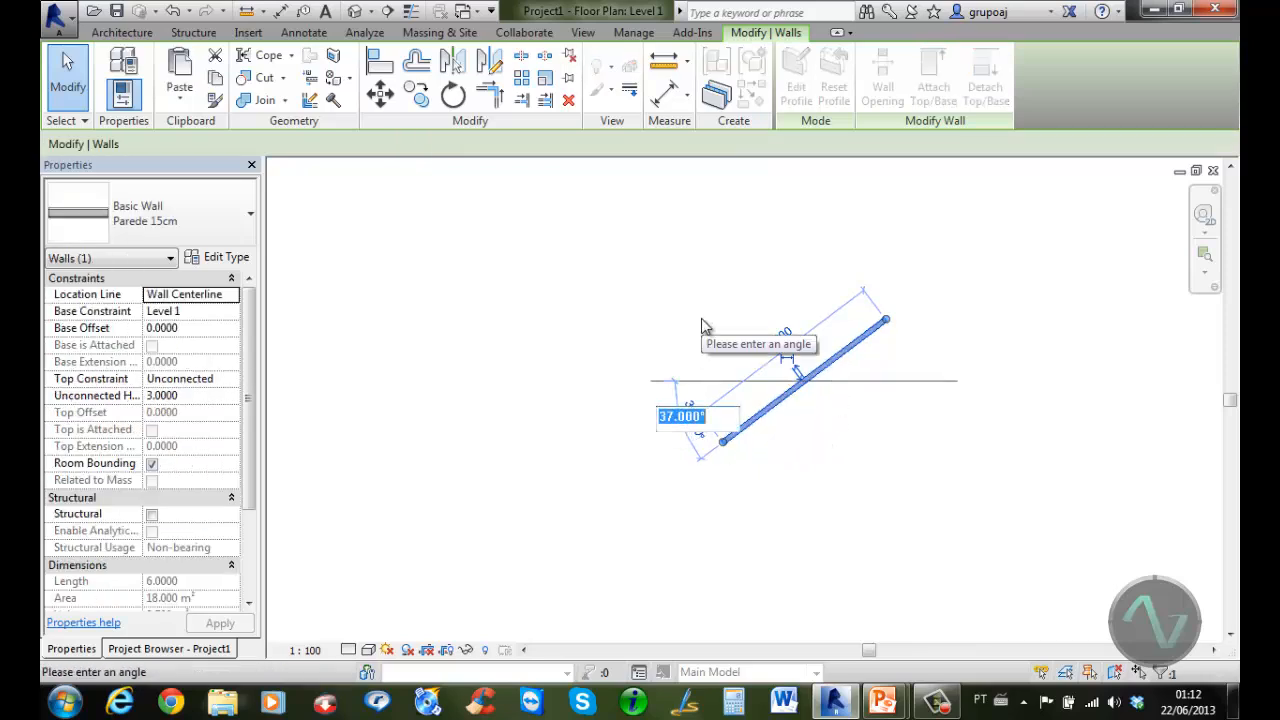
pyautogui.write('45')
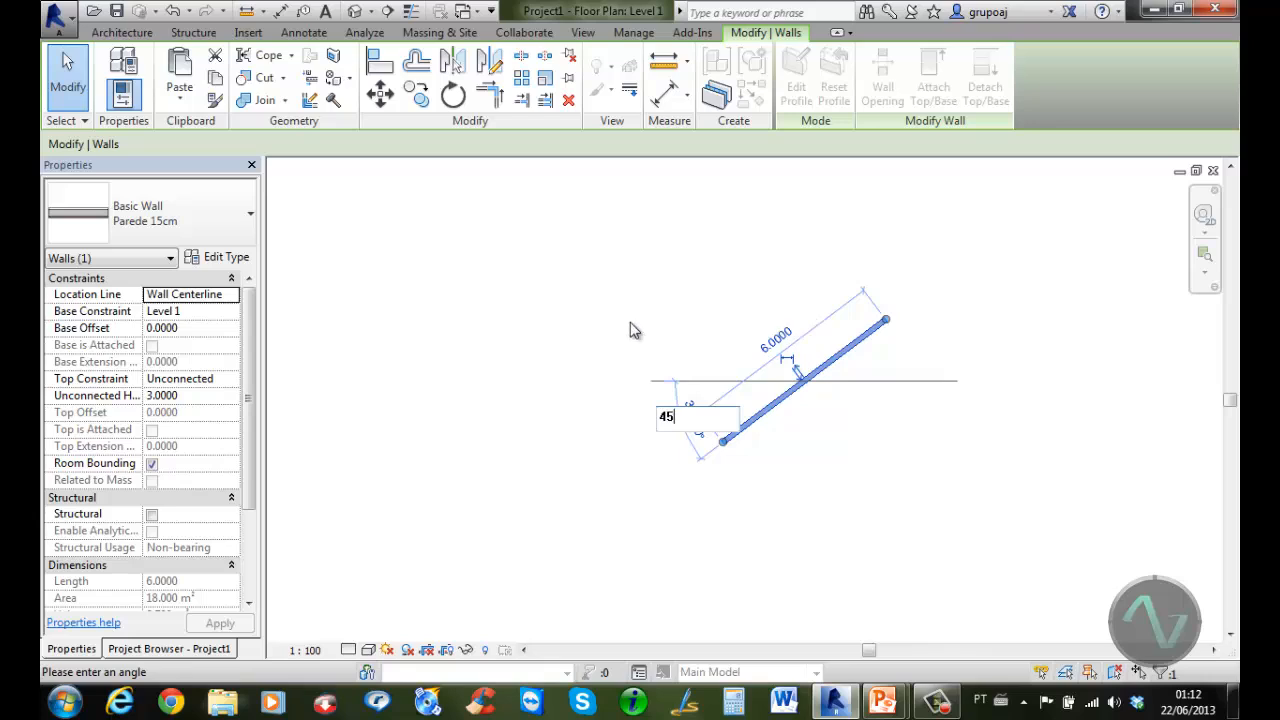
pyautogui.press('Return')
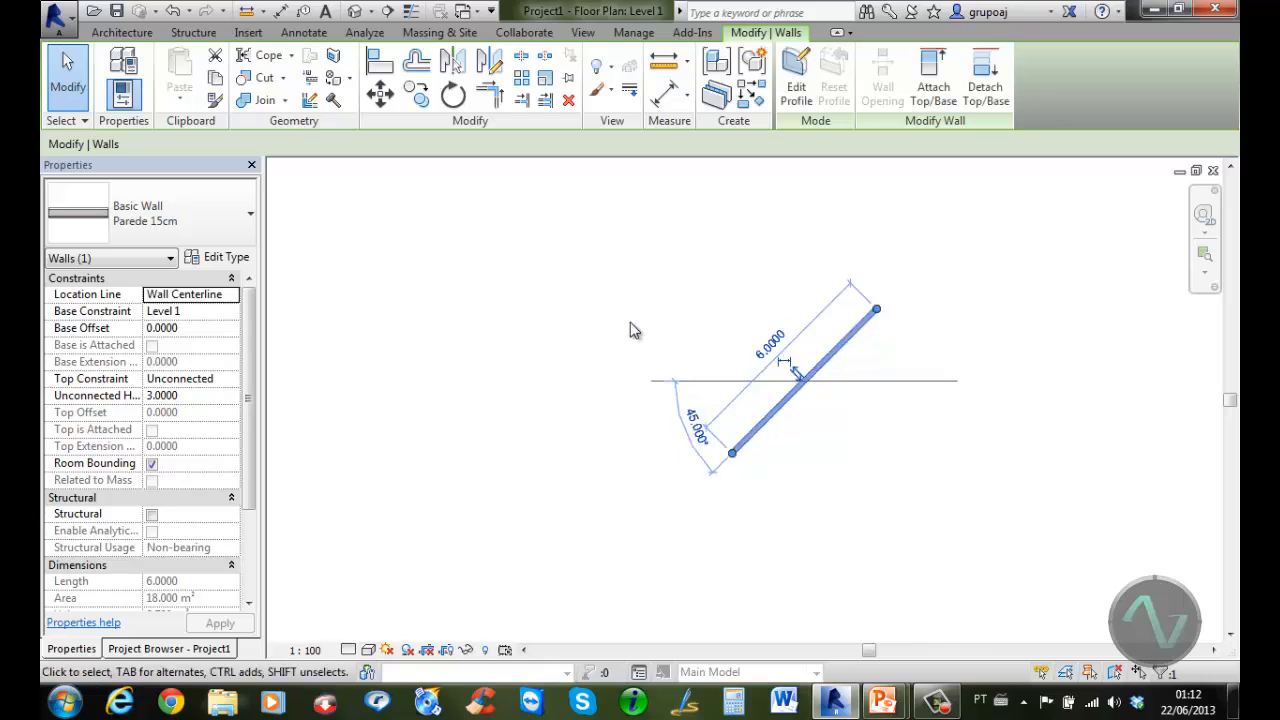
pyautogui.click(768, 343)
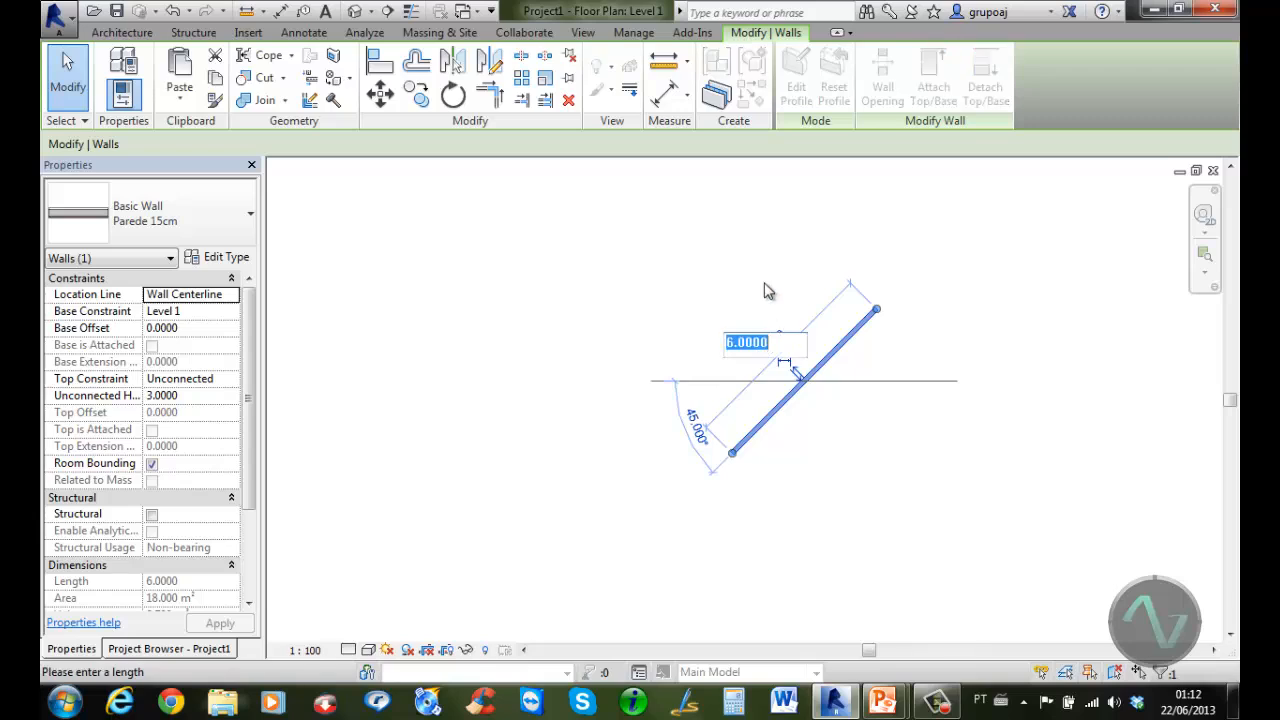
pyautogui.write('8')
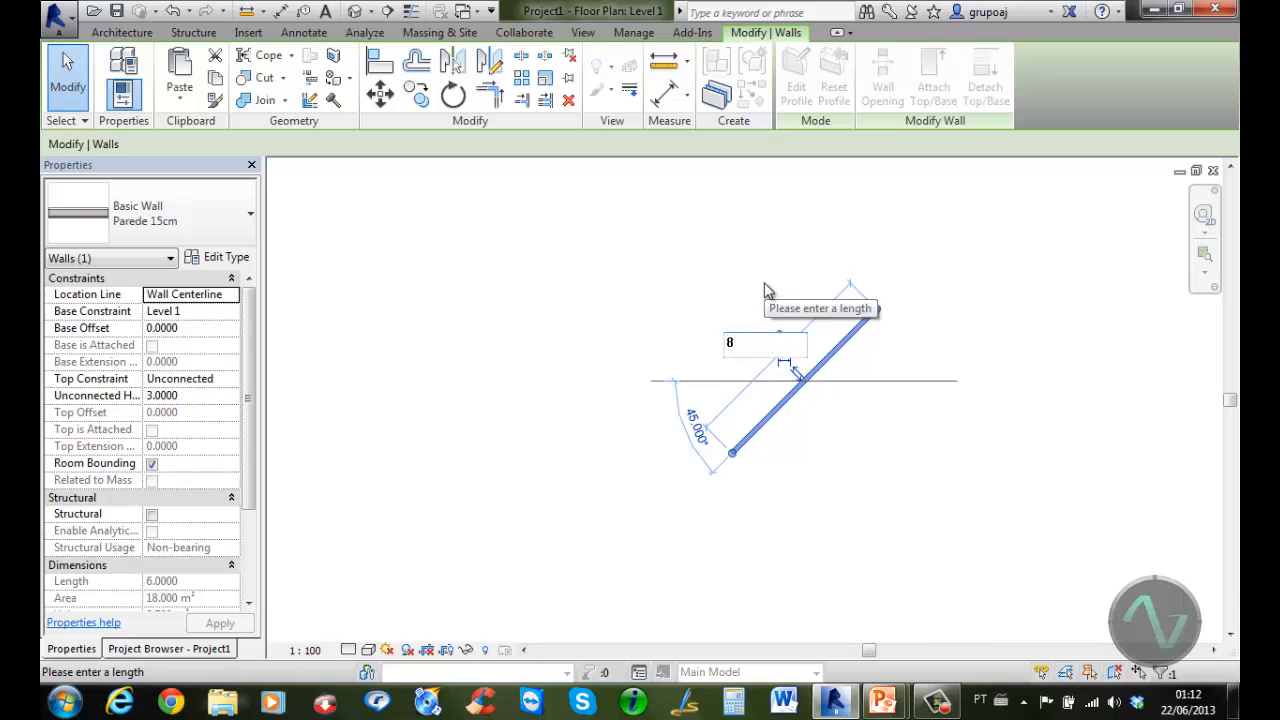
pyautogui.press('Return')
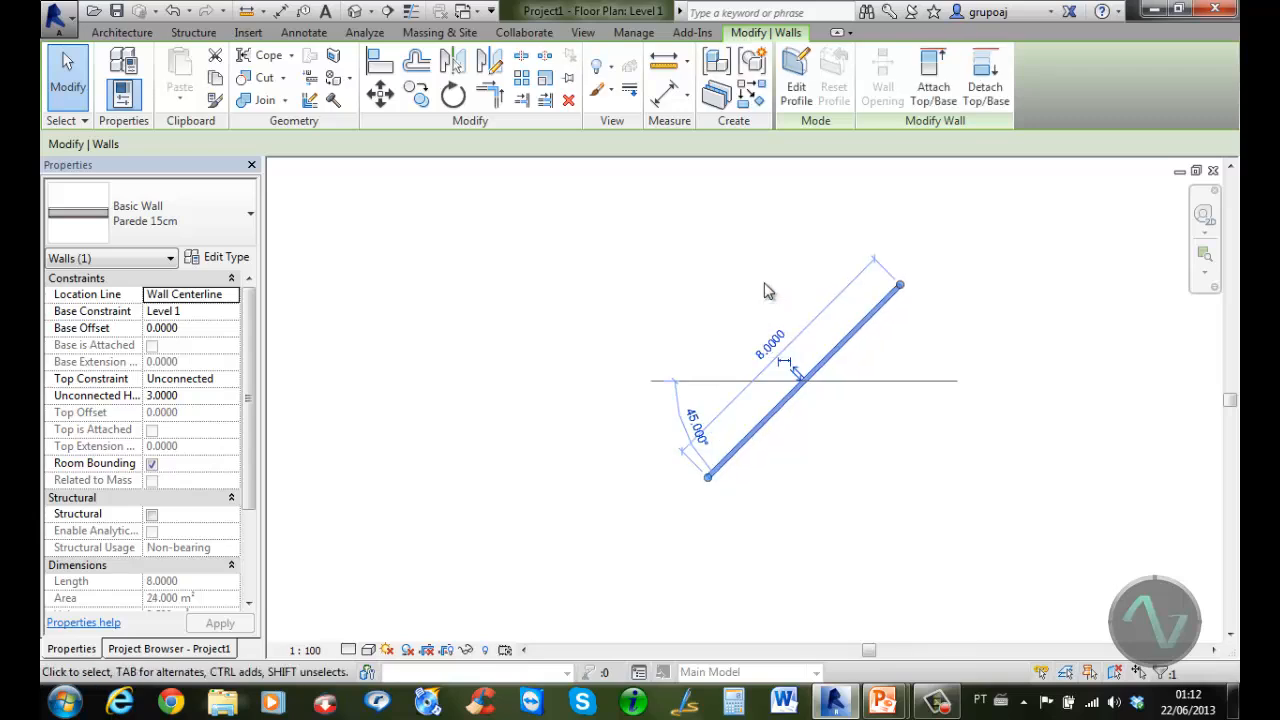
pyautogui.click(767, 290)
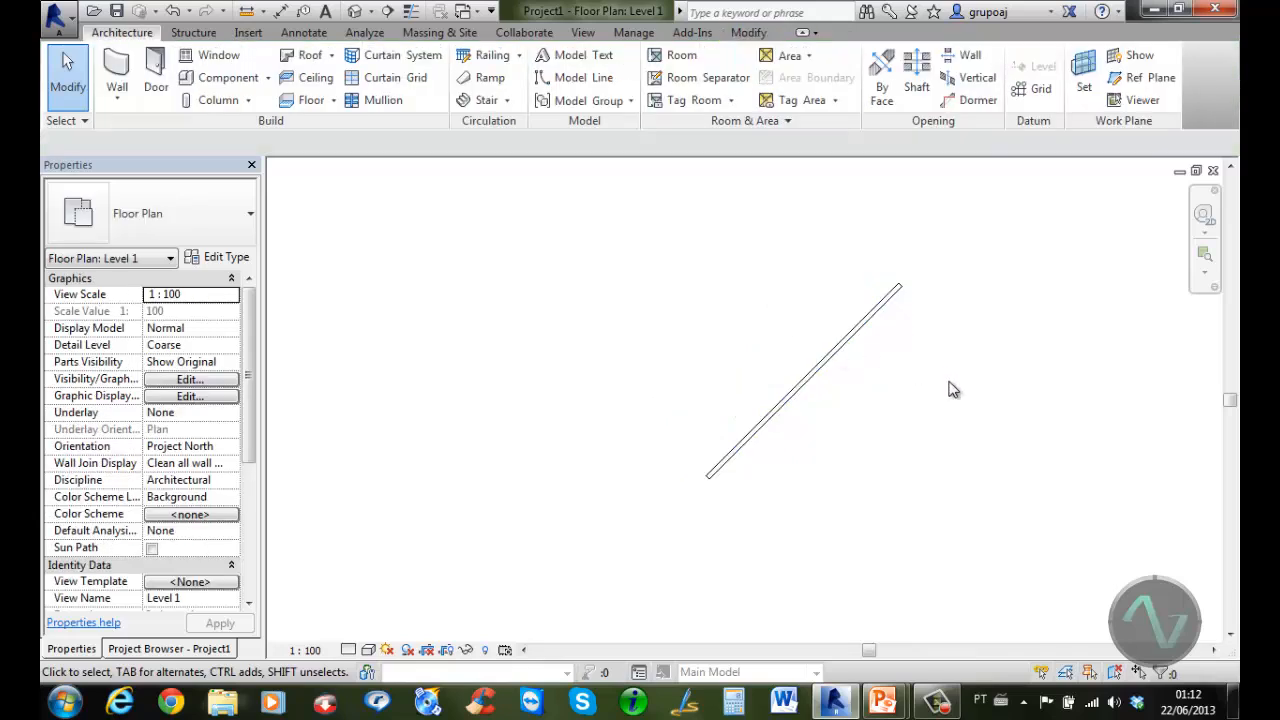
# Draw a second Parede 15cm wall, 3 m high and about 5.4 m long, sloping down from the diagonal wall's midpoint
pyautogui.scroll(2, 952, 390)
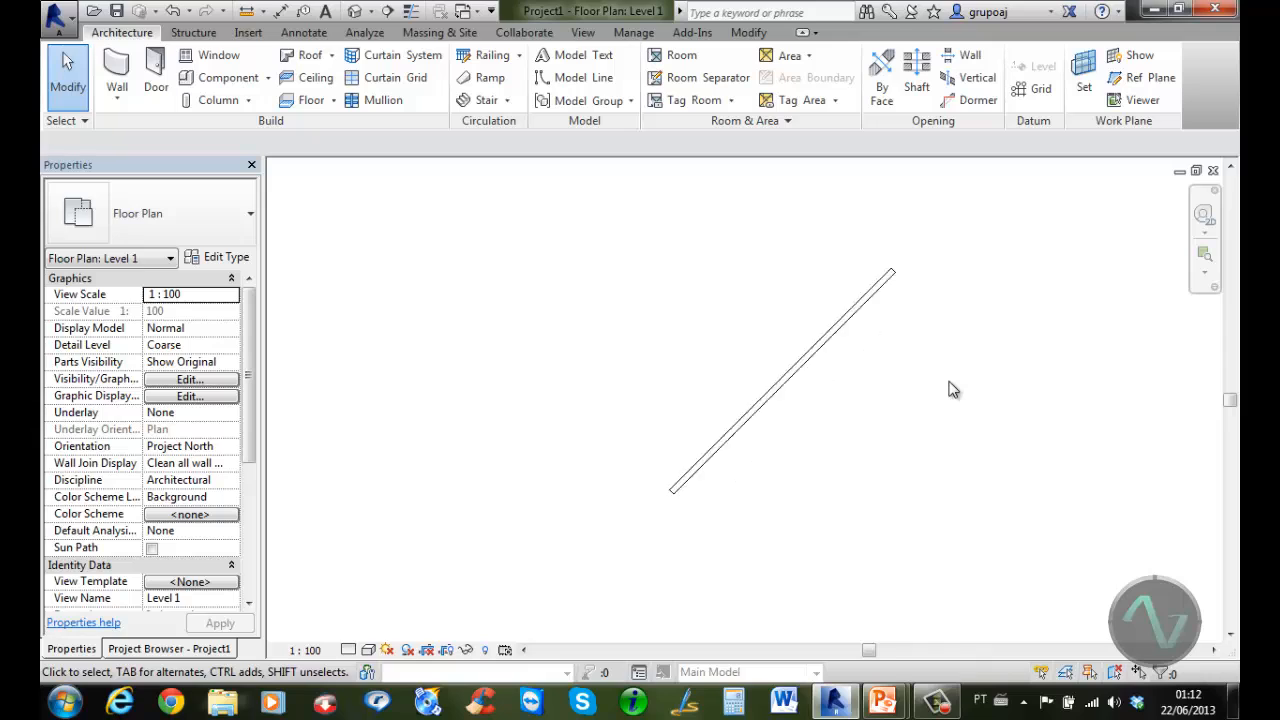
pyautogui.click(117, 70)
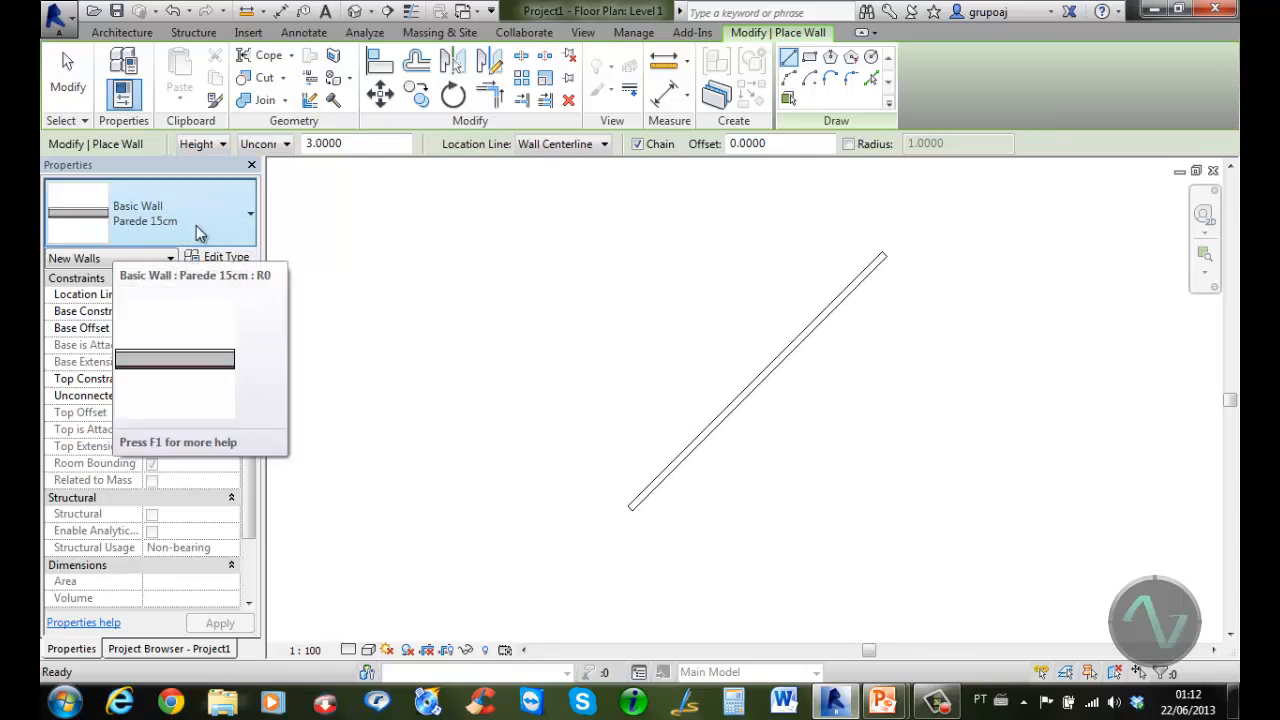
pyautogui.click(240, 228)
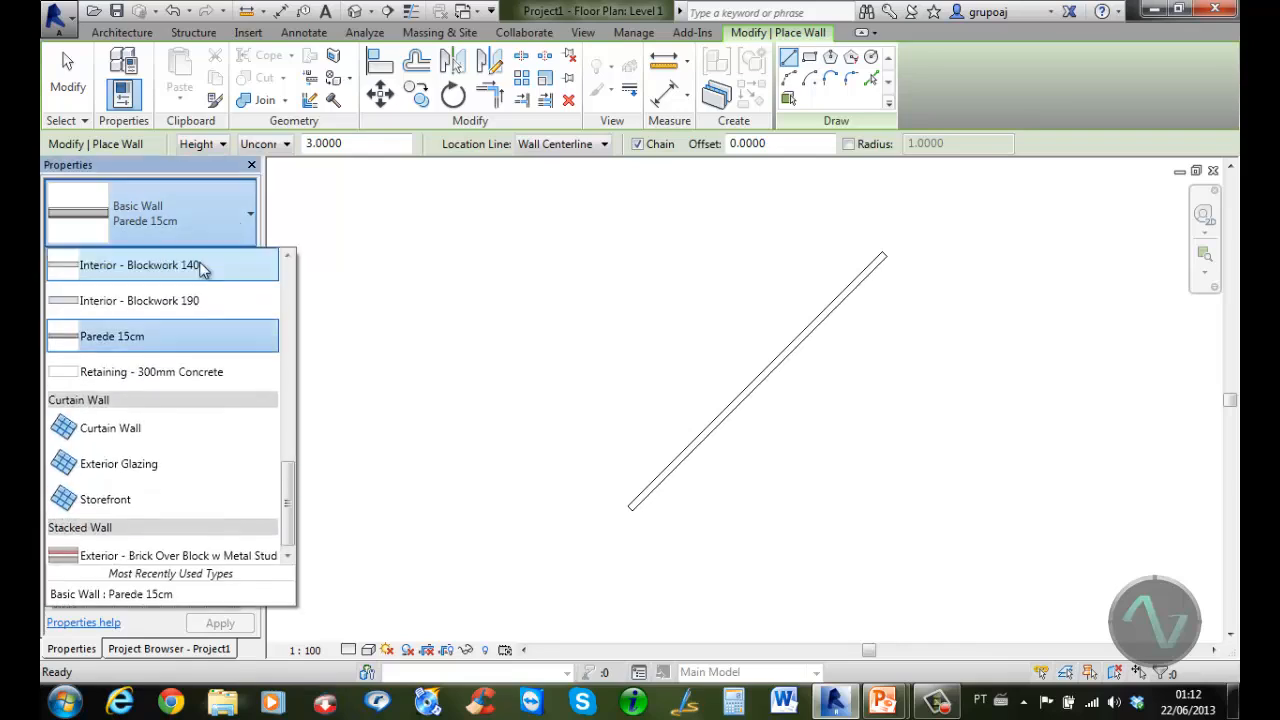
pyautogui.click(137, 340)
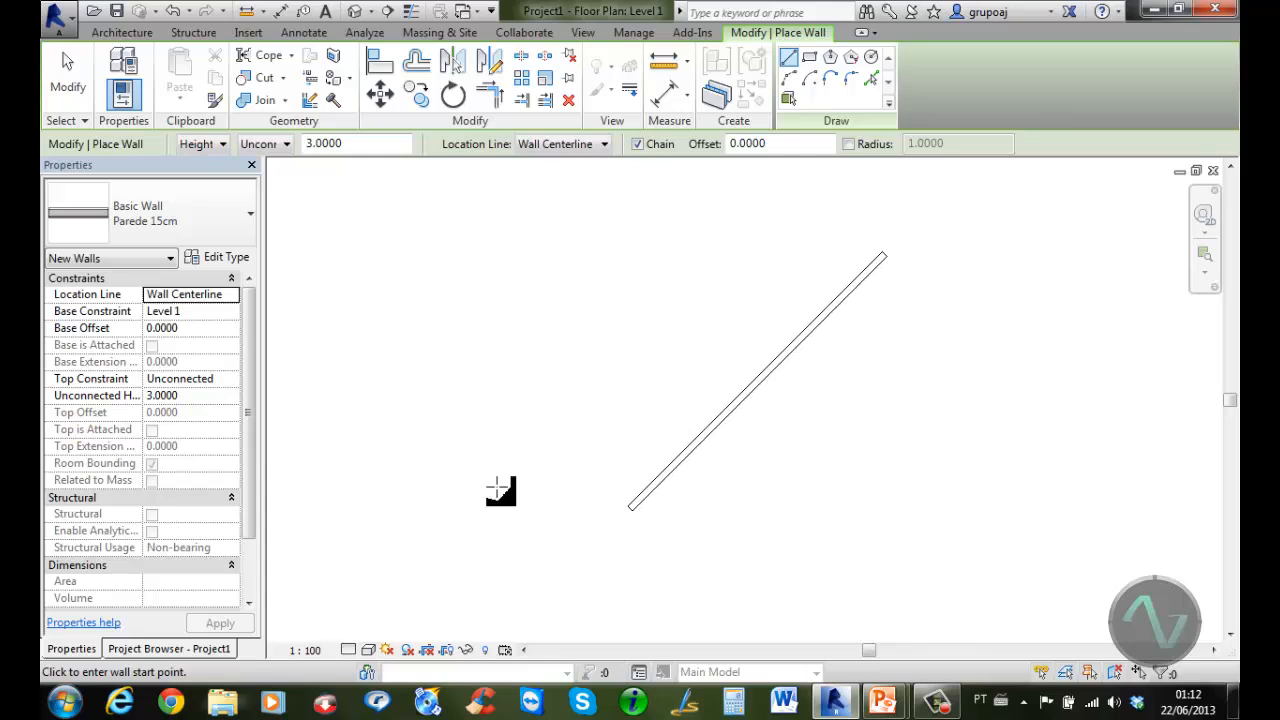
pyautogui.click(629, 507)
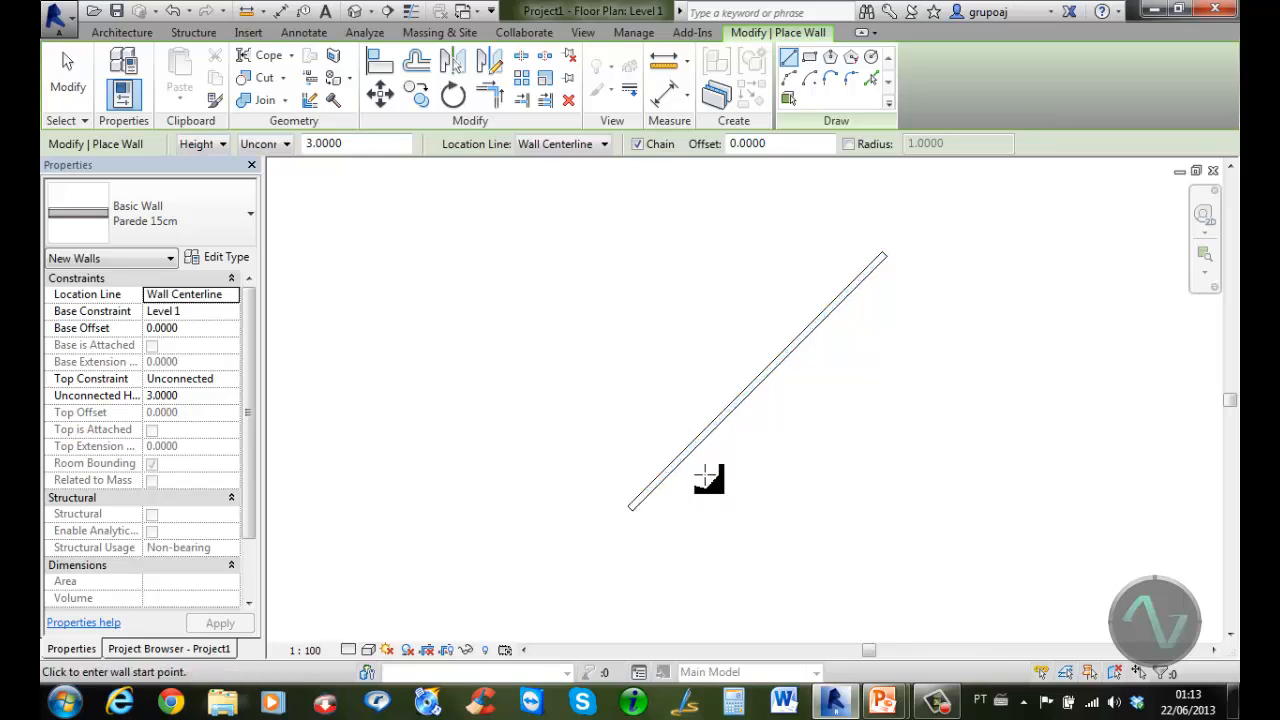
pyautogui.click(763, 382)
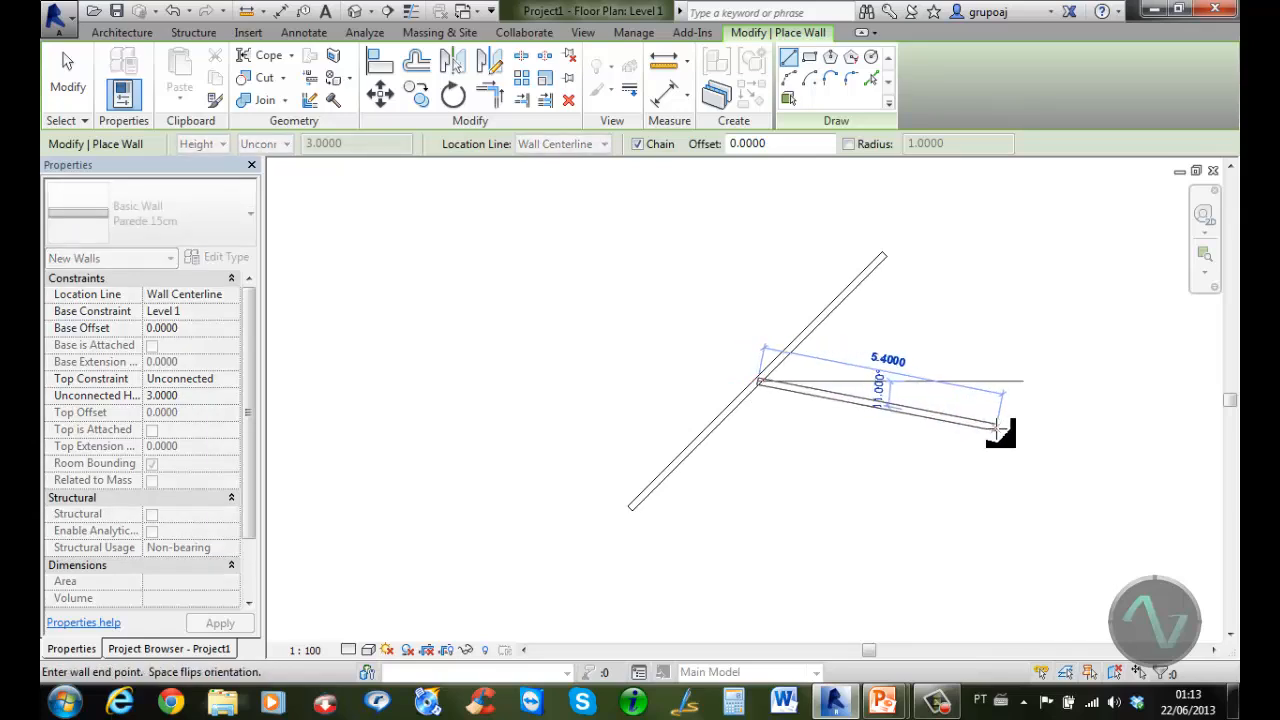
pyautogui.click(997, 428)
pyautogui.press('Escape')
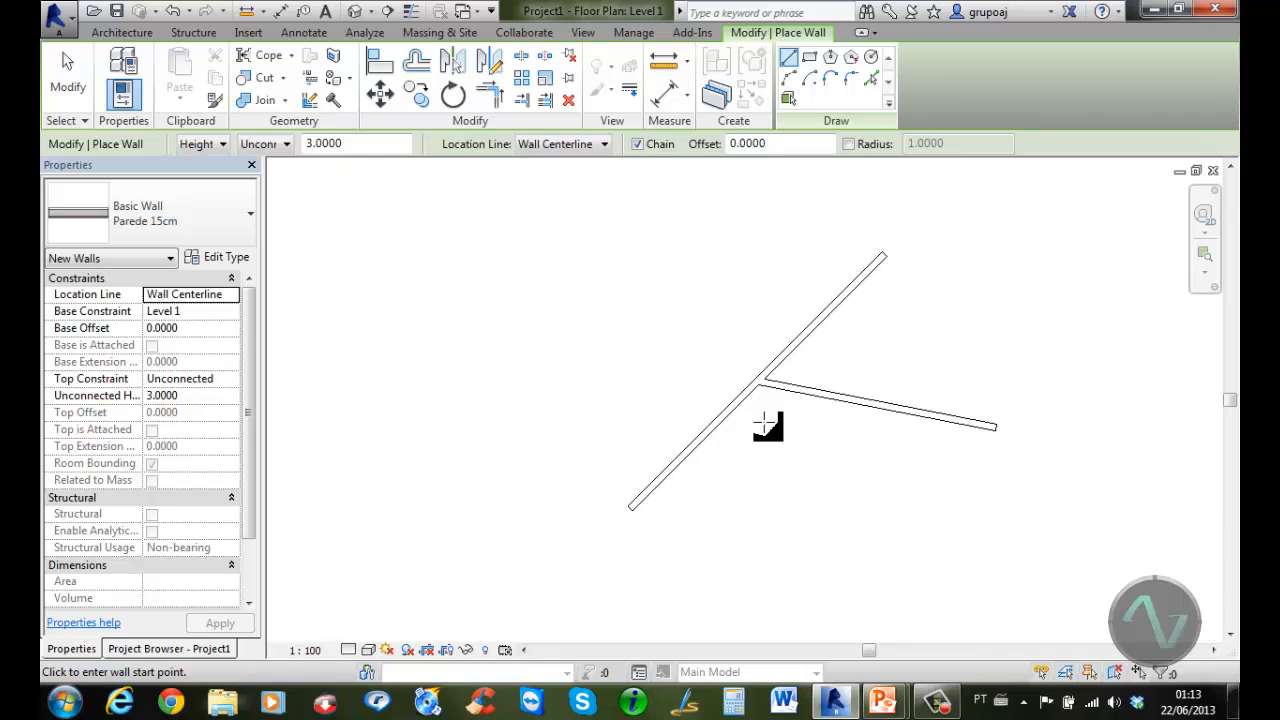
pyautogui.press('Escape')
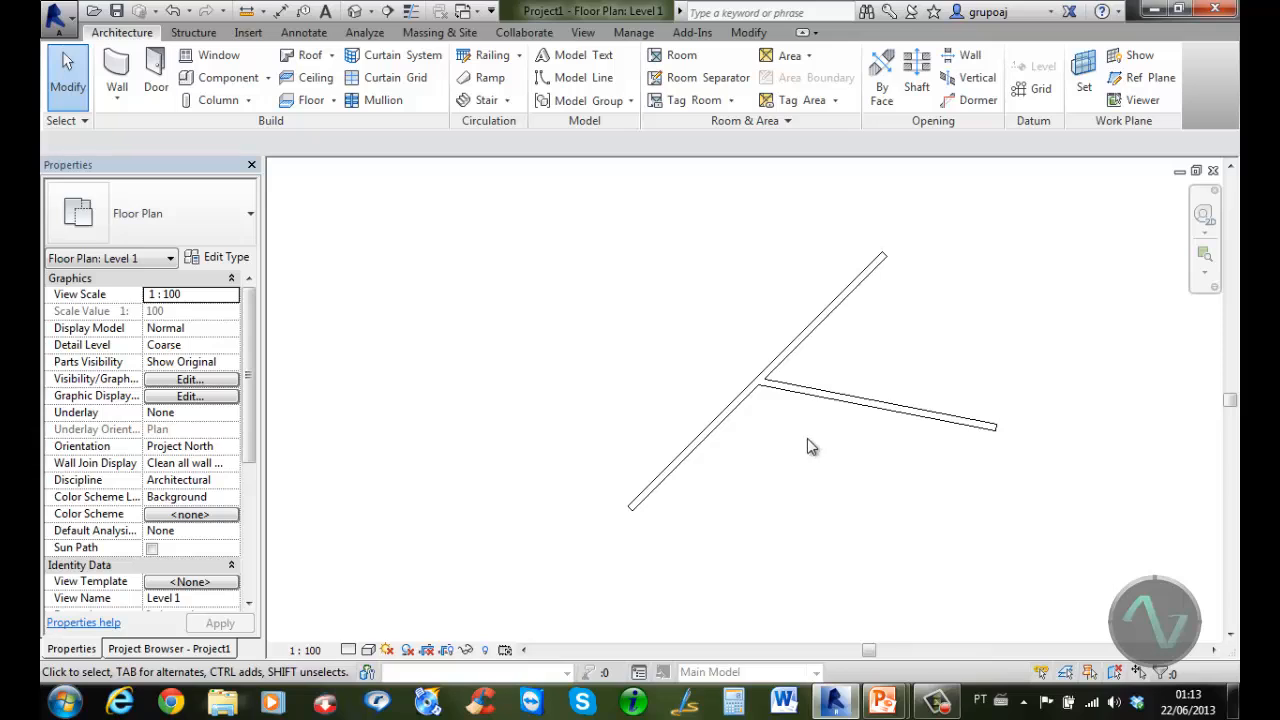
# Set the second wall's angle to the diagonal wall to 90° and its length to 2 m
pyautogui.click(881, 406)
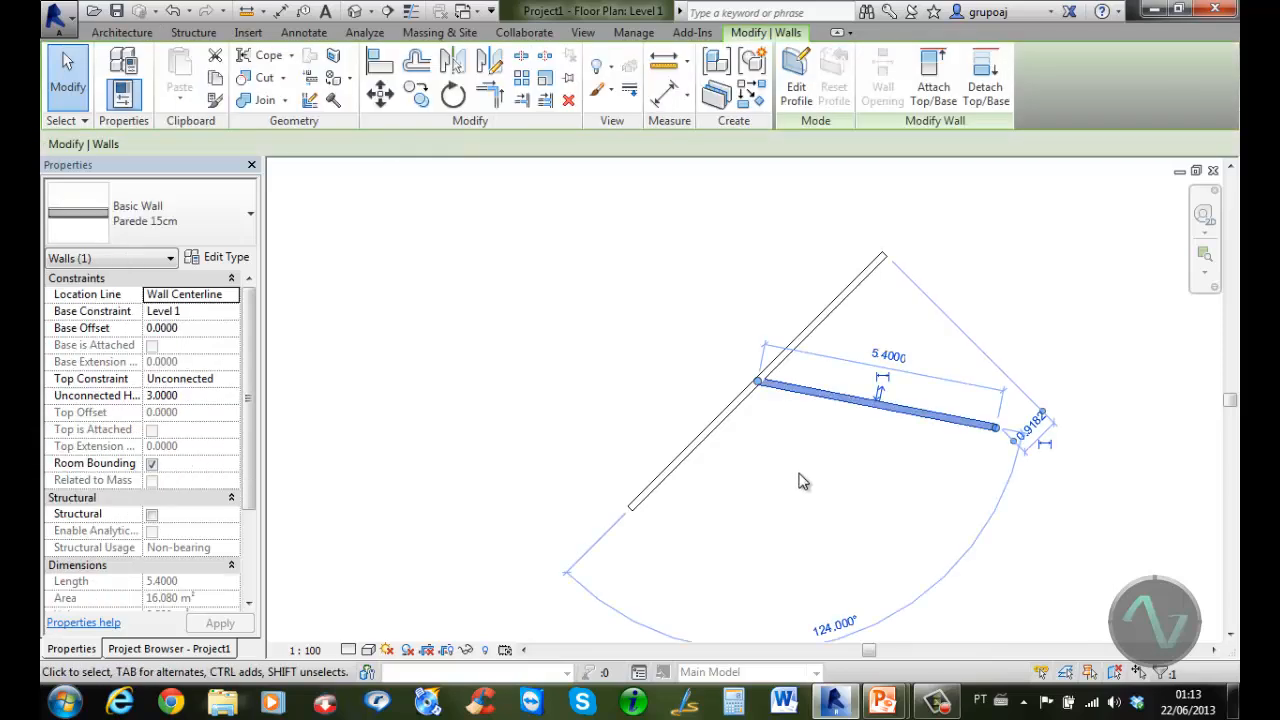
pyautogui.moveTo(811, 484); pyautogui.dragTo(757, 418, button='middle')
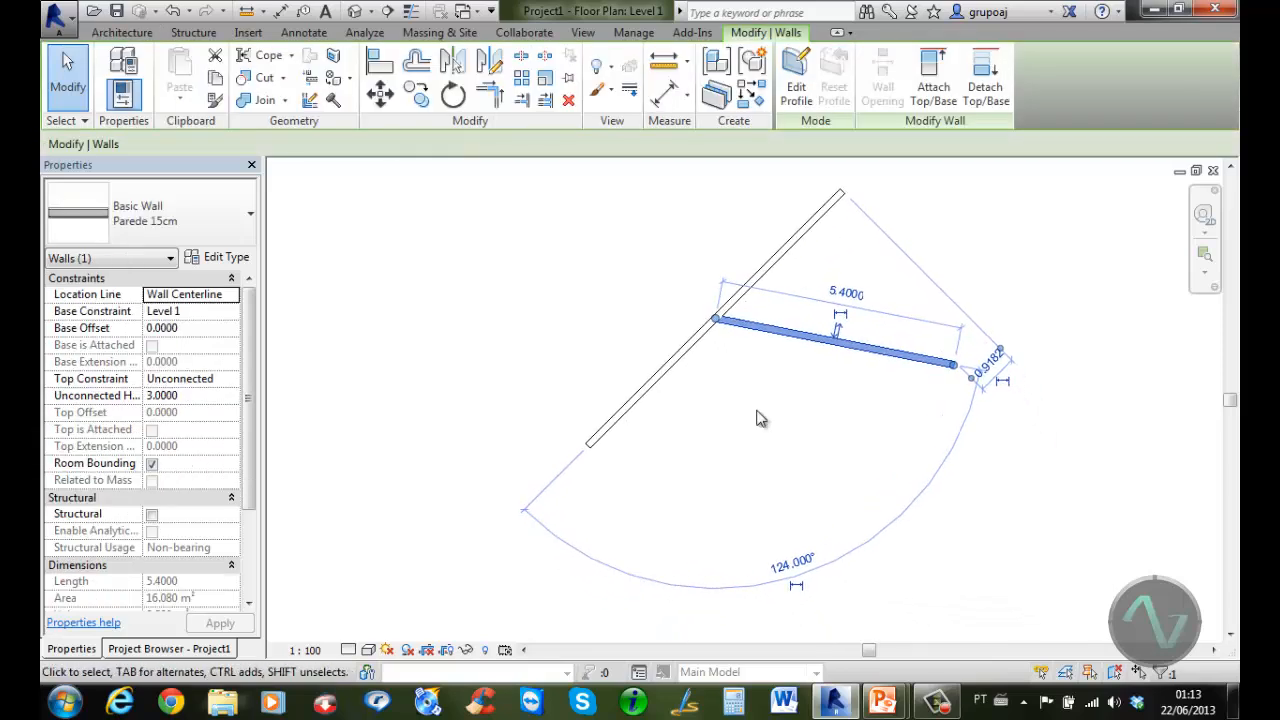
pyautogui.click(792, 565)
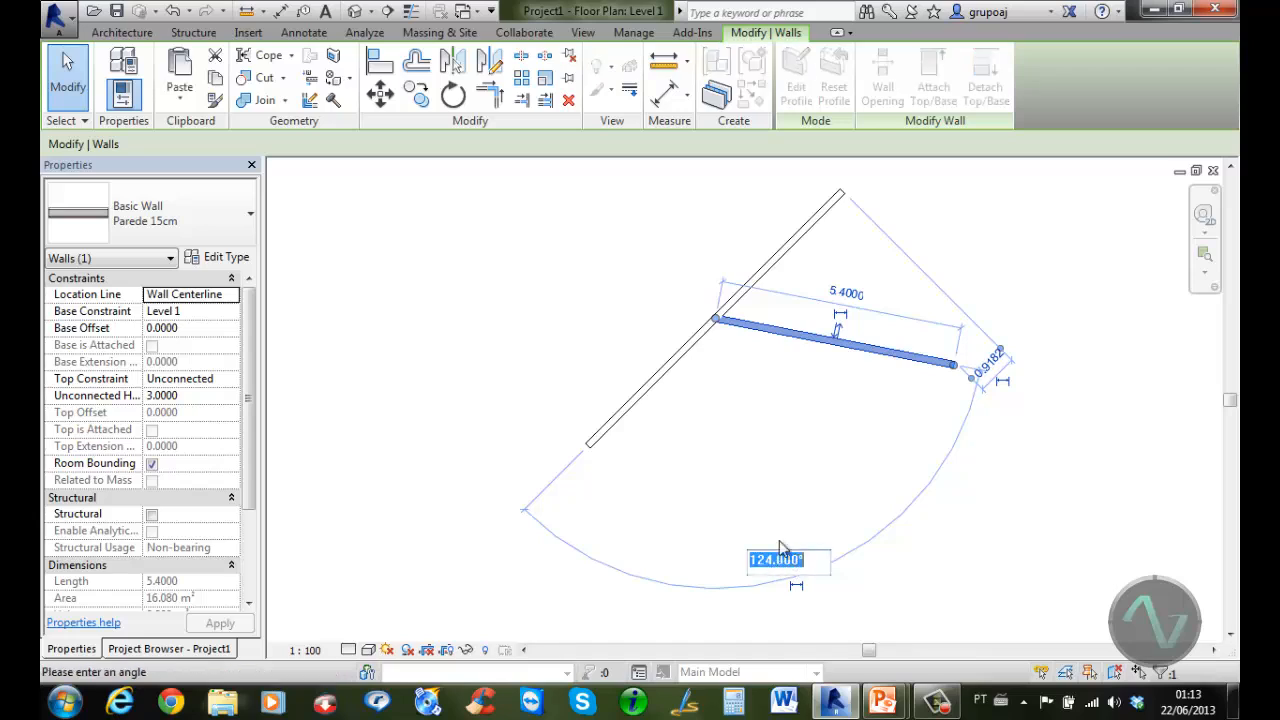
pyautogui.write('90')
pyautogui.press('Return')
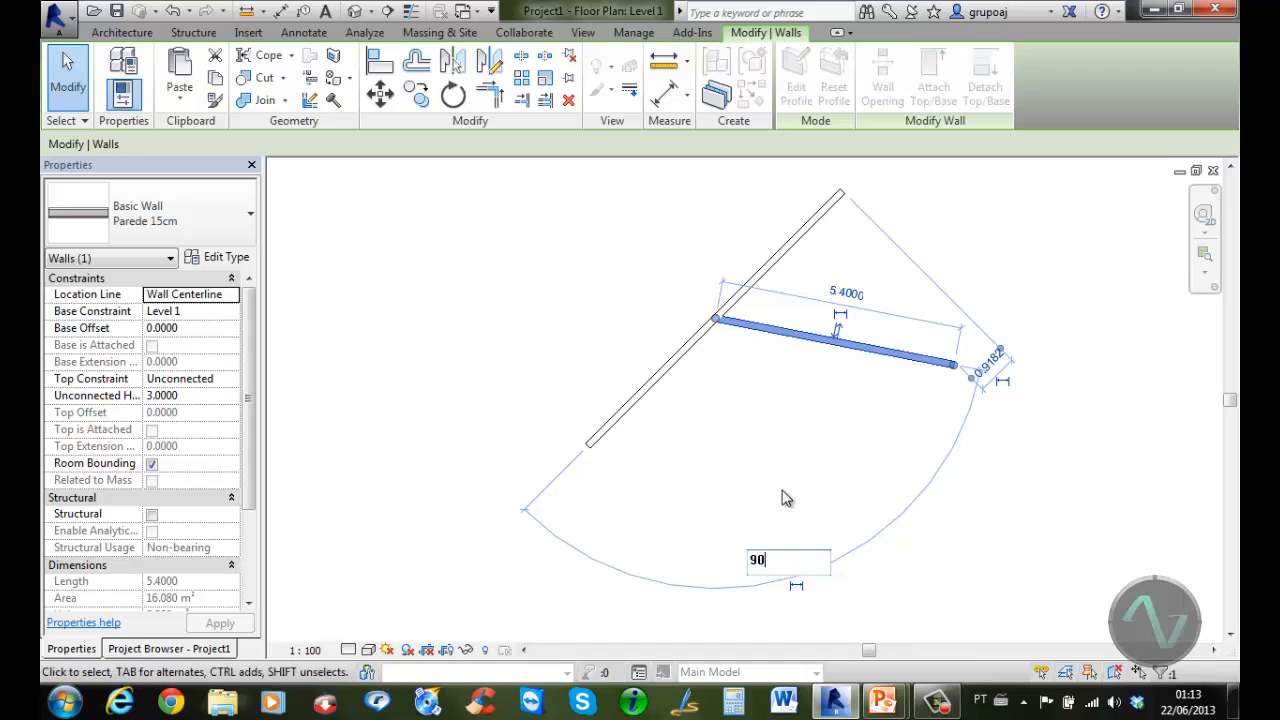
pyautogui.click(852, 374)
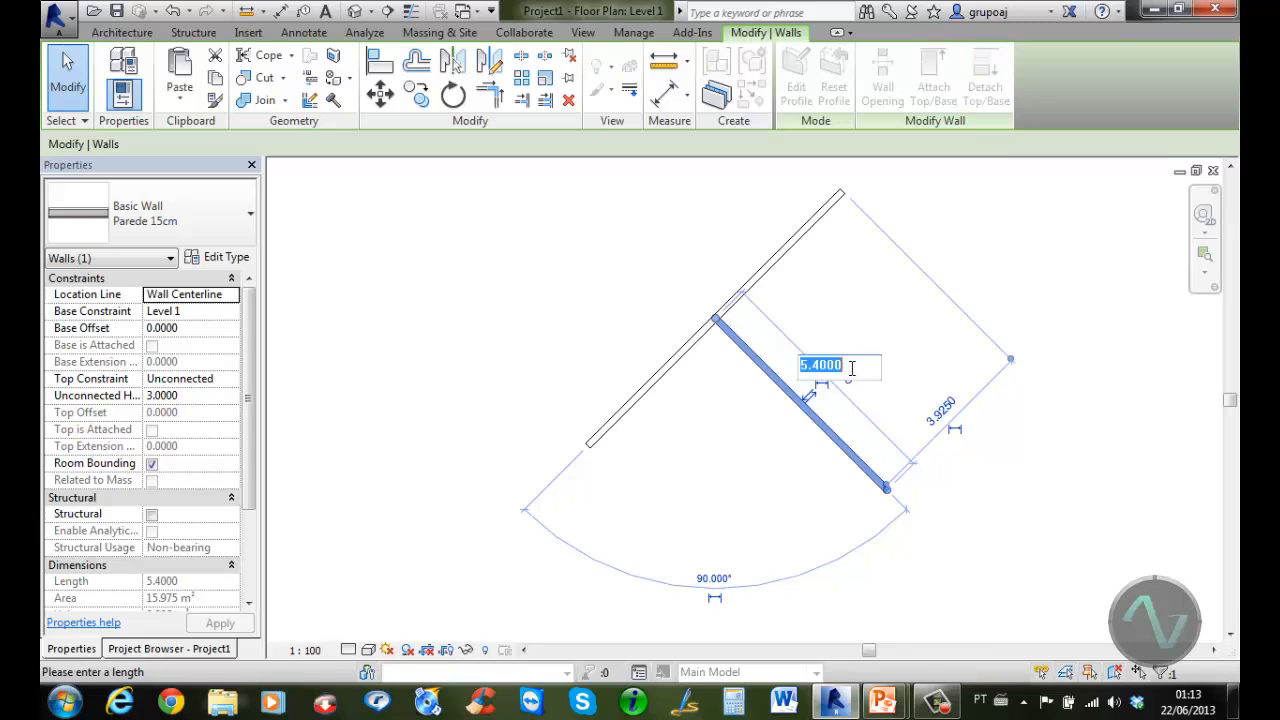
pyautogui.write('2')
pyautogui.press('Return')
# Position the short perpendicular wall 1 m from the diagonal wall's upper end
pyautogui.click(940, 413)
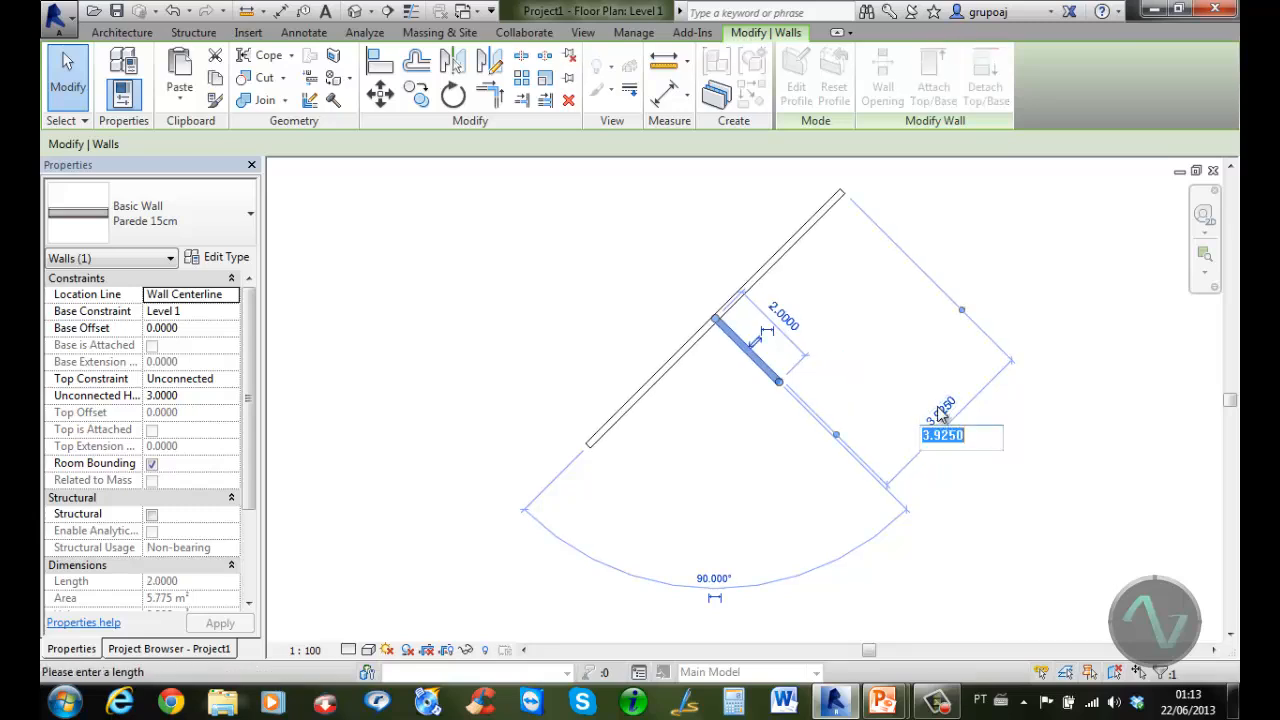
pyautogui.write('1')
pyautogui.press('Return')
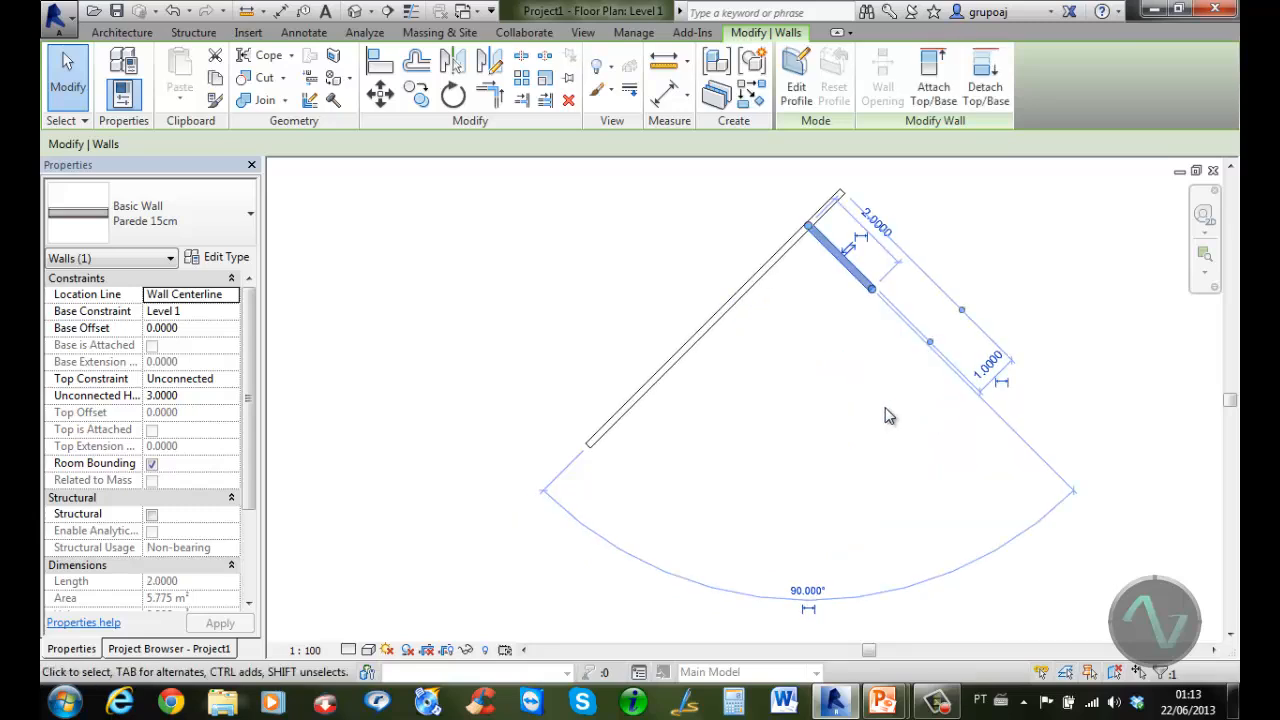
pyautogui.press('Escape')
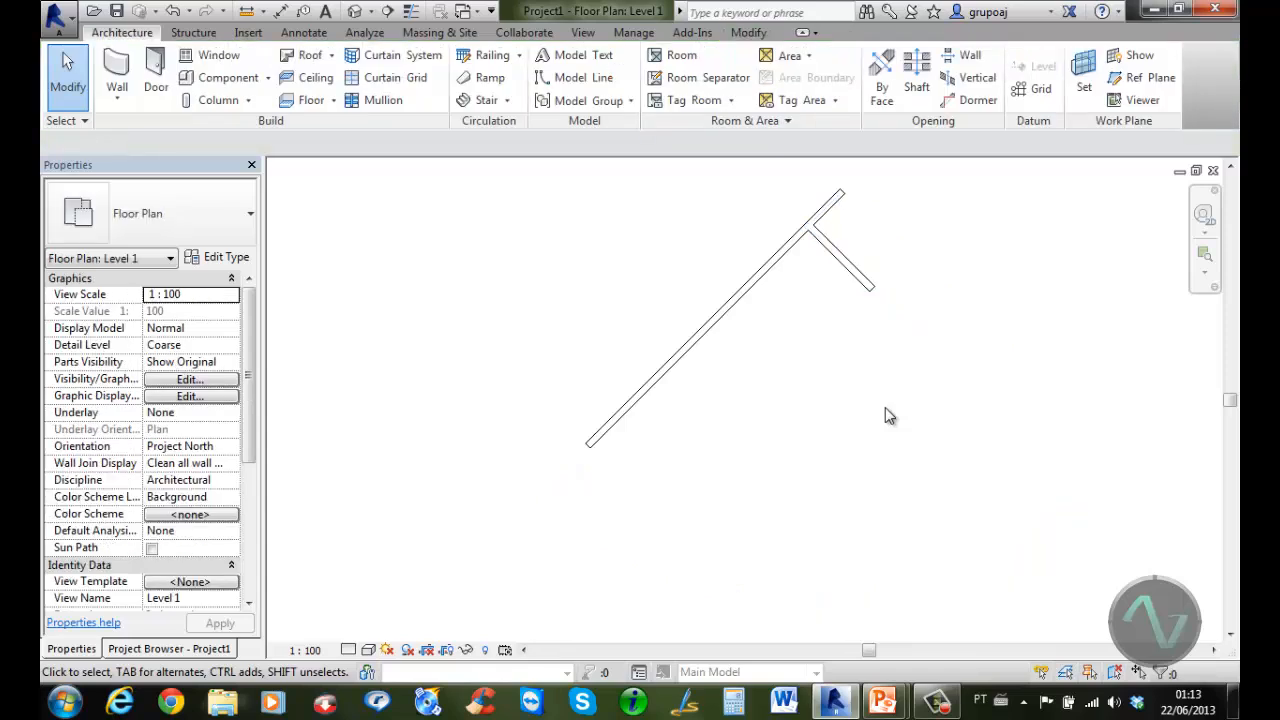
# Delete both walls from the Level 1 plan
pyautogui.moveTo(862, 211); pyautogui.dragTo(696, 298)
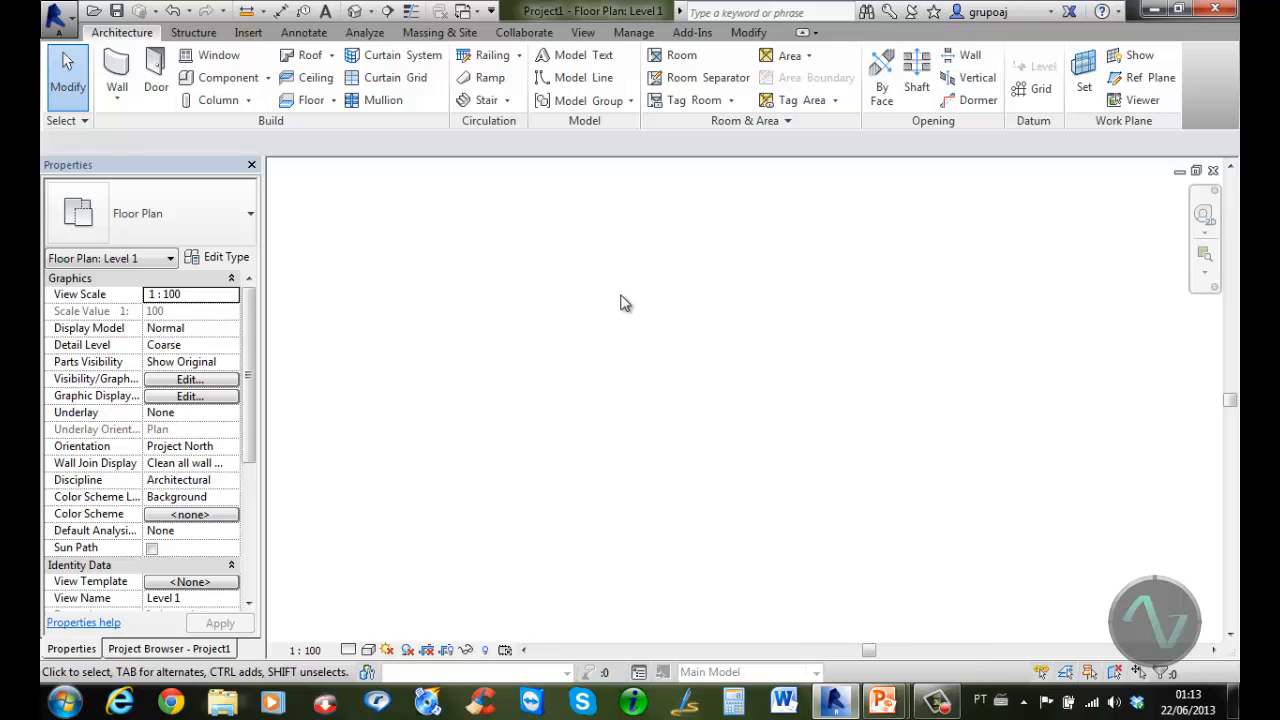
# Draw a rectangle of 3 m high Parede 15cm walls, about 7.75 m by 6.15 m between inner faces
pyautogui.click(118, 66)
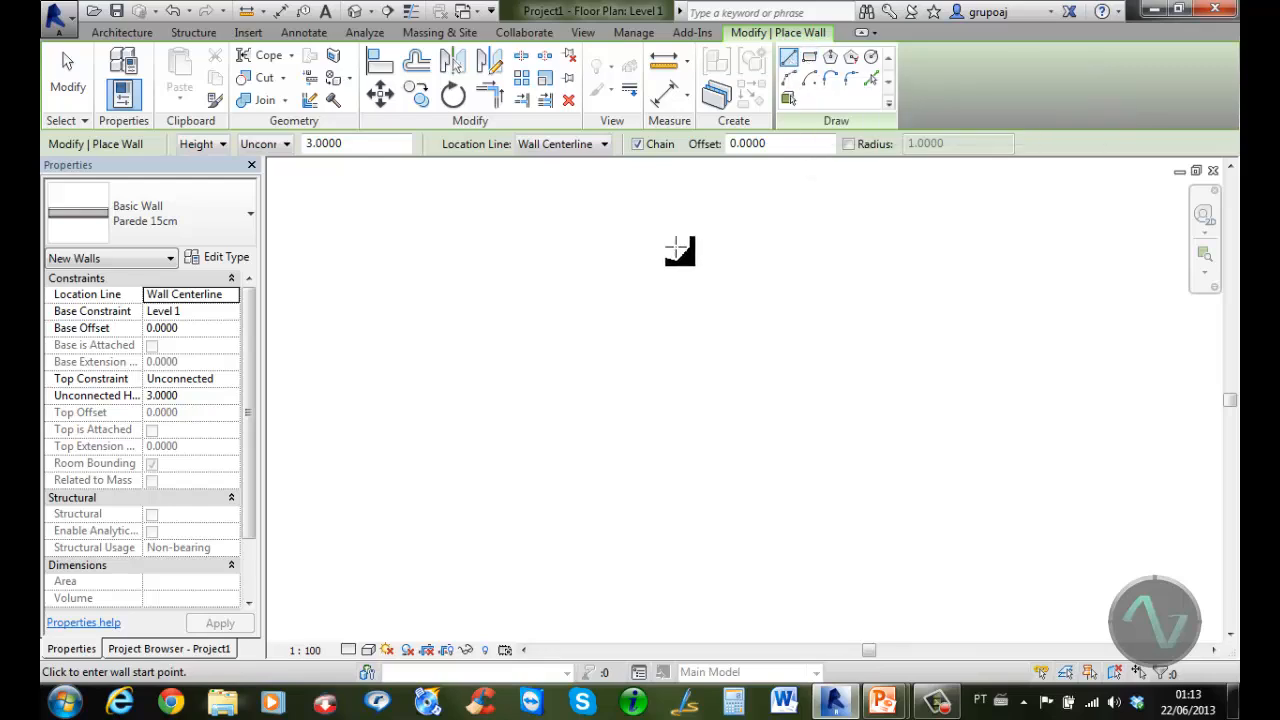
pyautogui.click(534, 282)
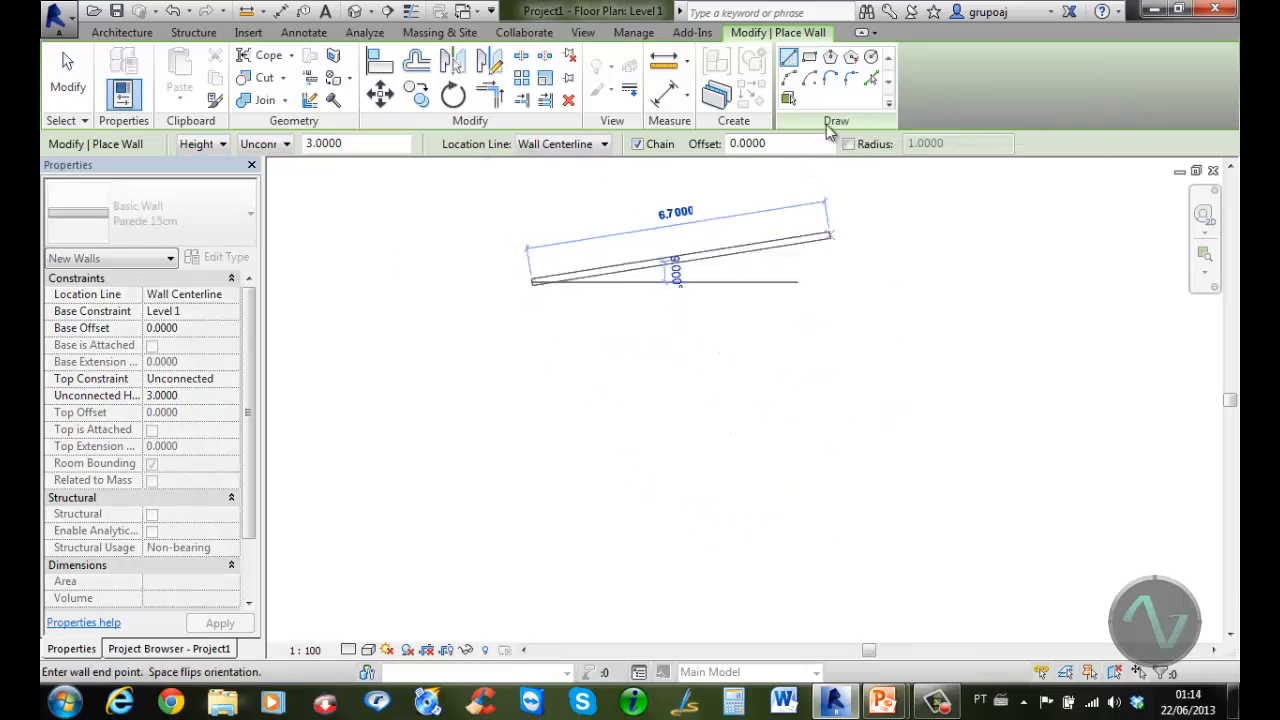
pyautogui.click(808, 58)
pyautogui.click(561, 285)
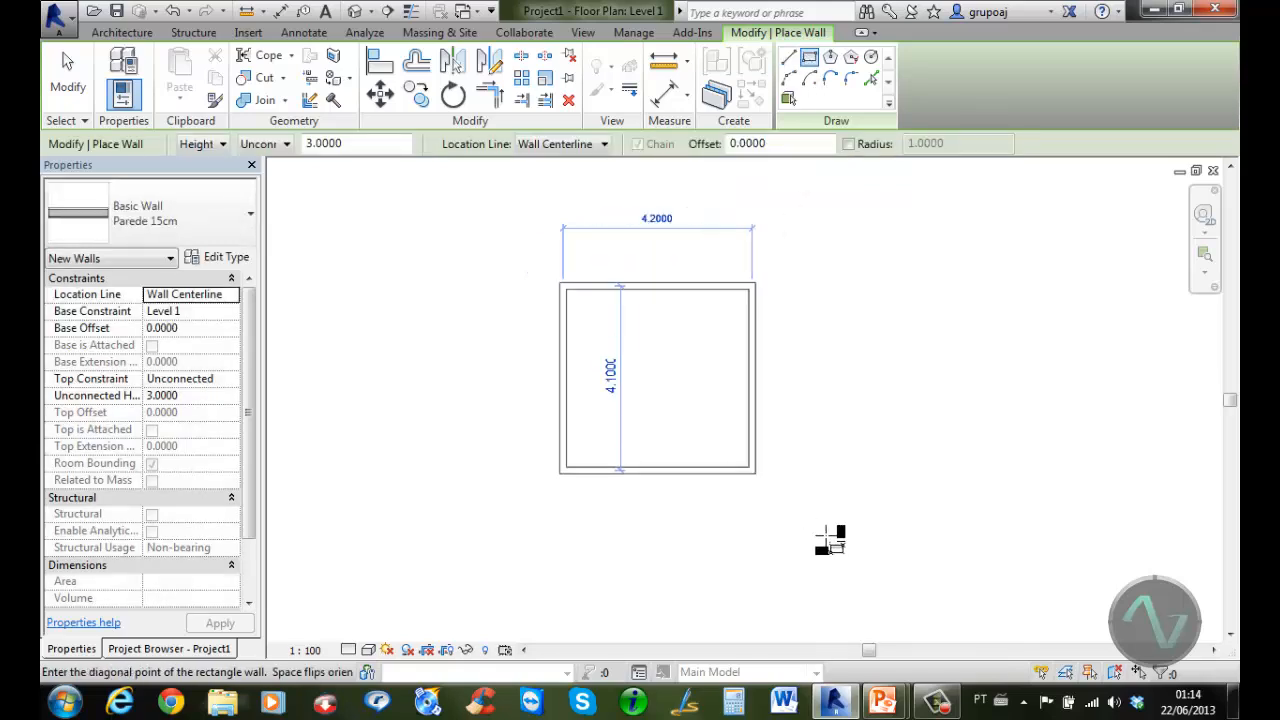
pyautogui.click(918, 569)
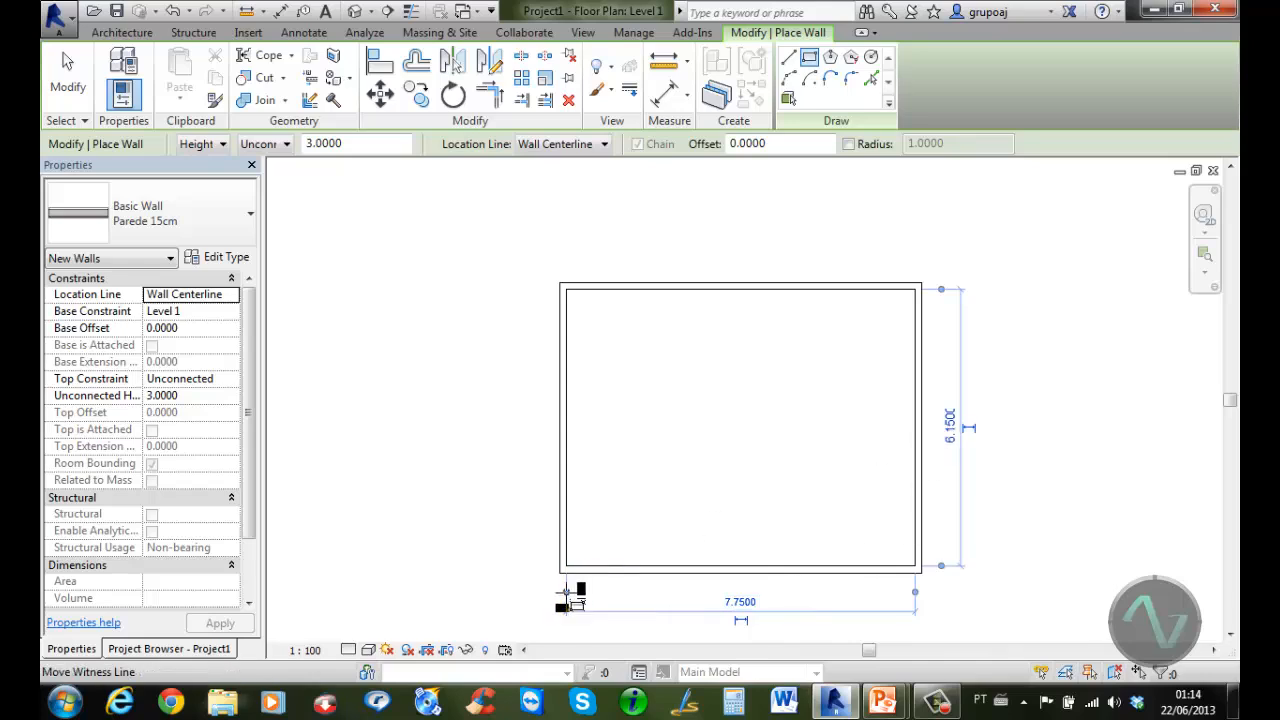
# Move the witness lines of the rectangle's temporary dimensions to the outer wall faces
pyautogui.moveTo(565, 589); pyautogui.dragTo(560, 594)
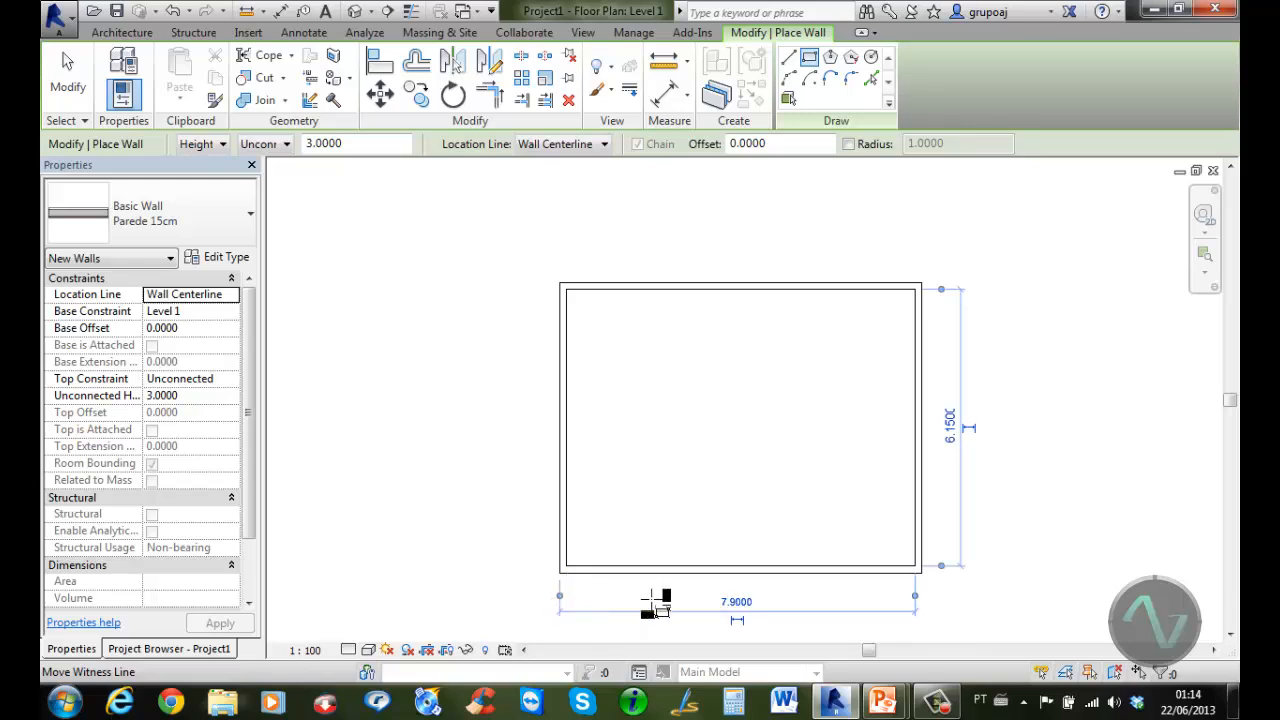
pyautogui.moveTo(914, 597); pyautogui.dragTo(942, 573)
pyautogui.moveTo(945, 289); pyautogui.dragTo(945, 283)
# Set the rectangle's outer dimensions to 6.2 m vertically and 8.1 m horizontally, and finish wall placement
pyautogui.click(955, 424)
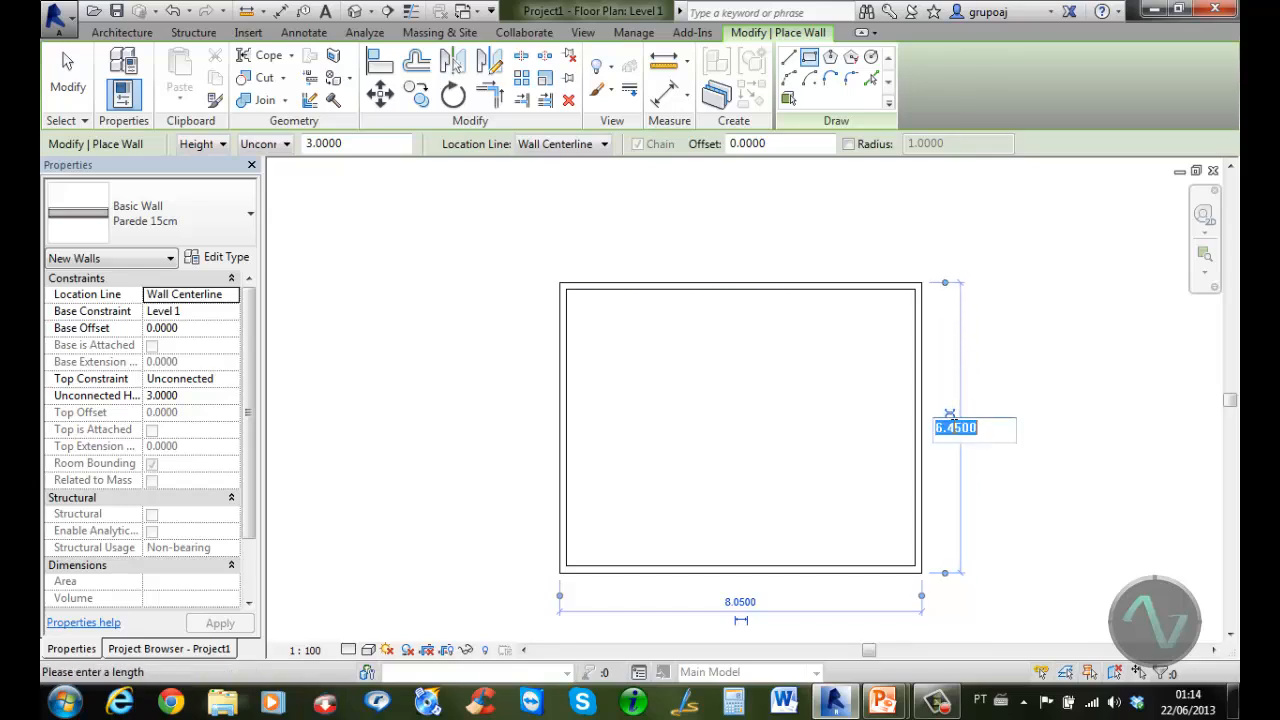
pyautogui.write('6.2')
pyautogui.press('Return')
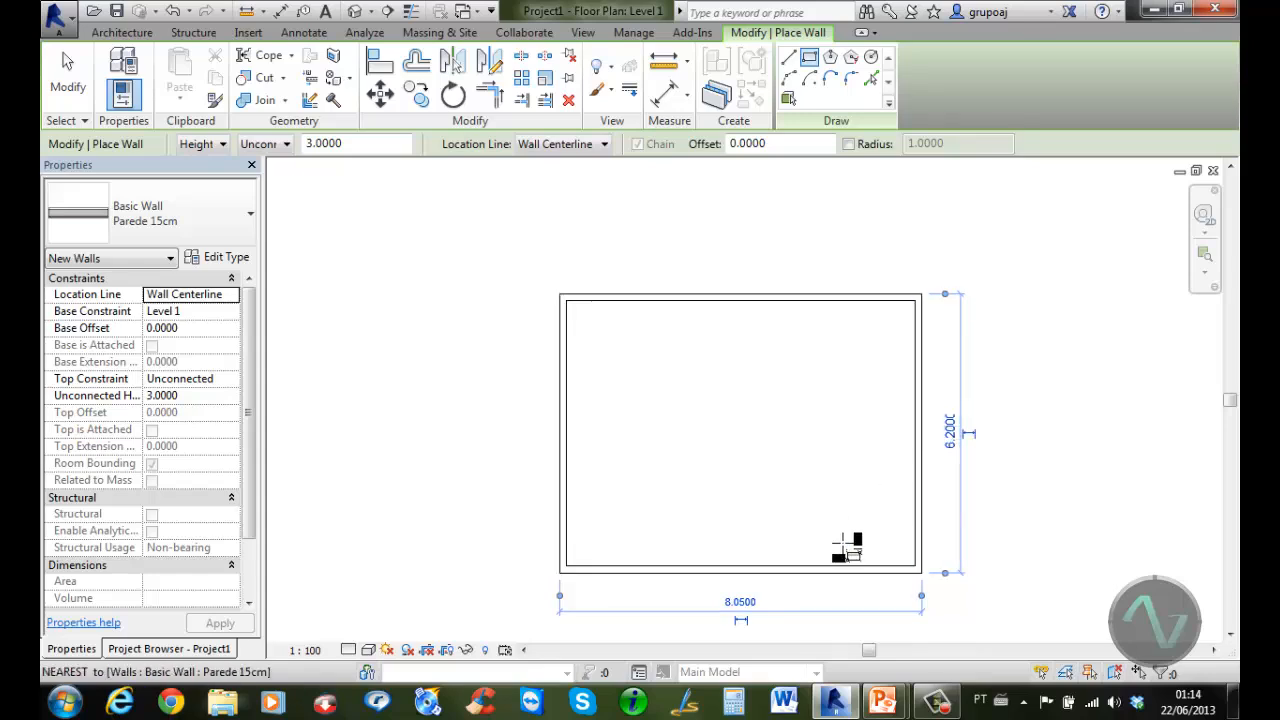
pyautogui.click(740, 602)
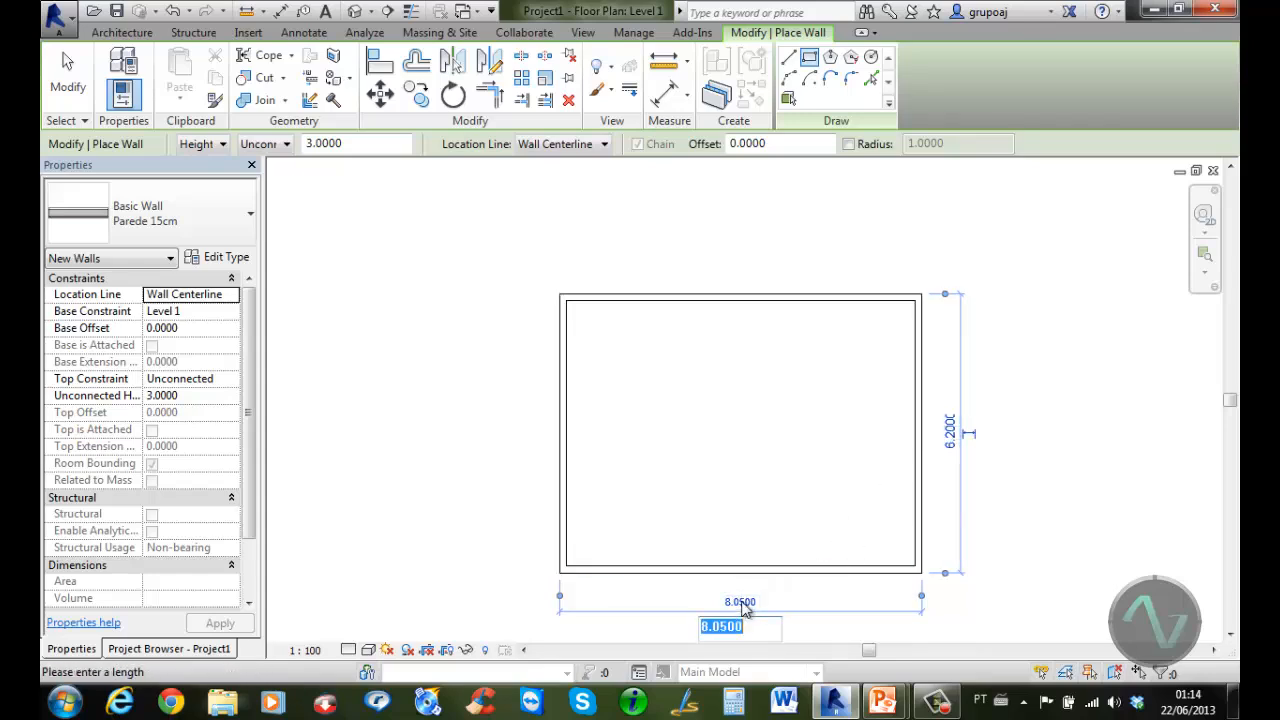
pyautogui.write('8.1')
pyautogui.press('Return')
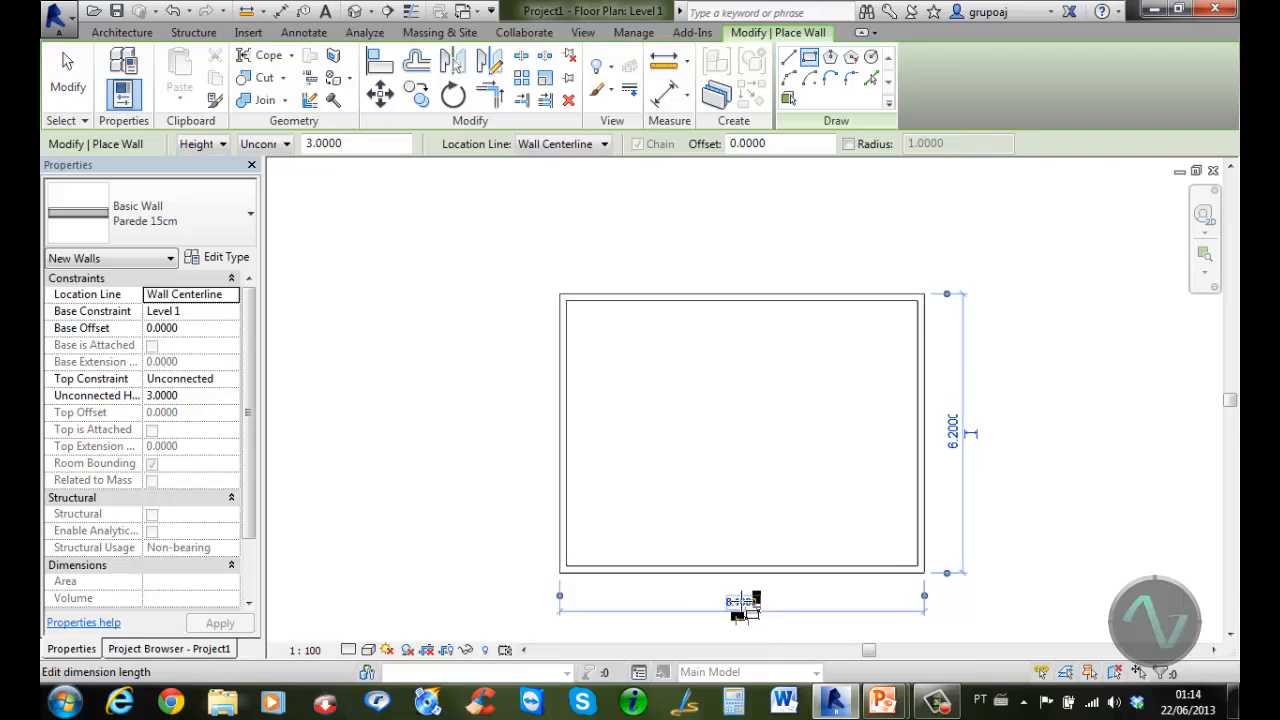
pyautogui.click(68, 72)
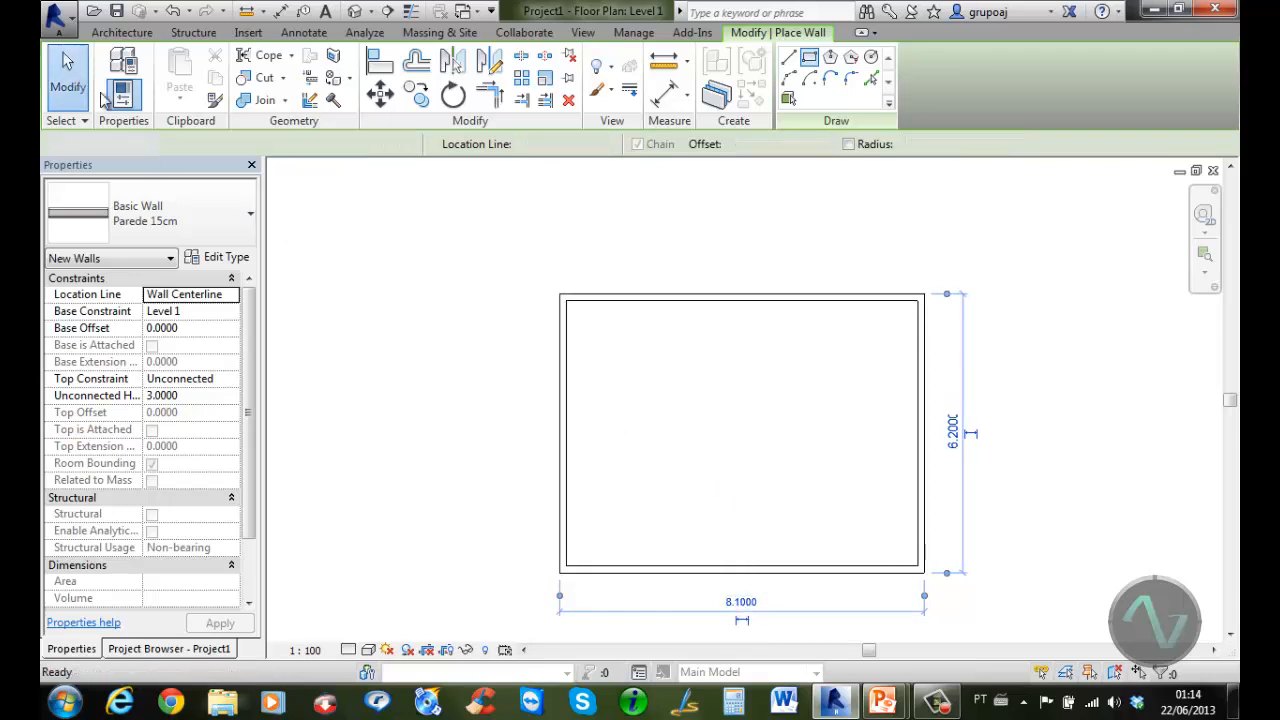
# Draw three connected walls enclosing a room about 2.75 m wide and 2.65 m deep against the lower exterior wall
pyautogui.scroll(3, 770, 485)
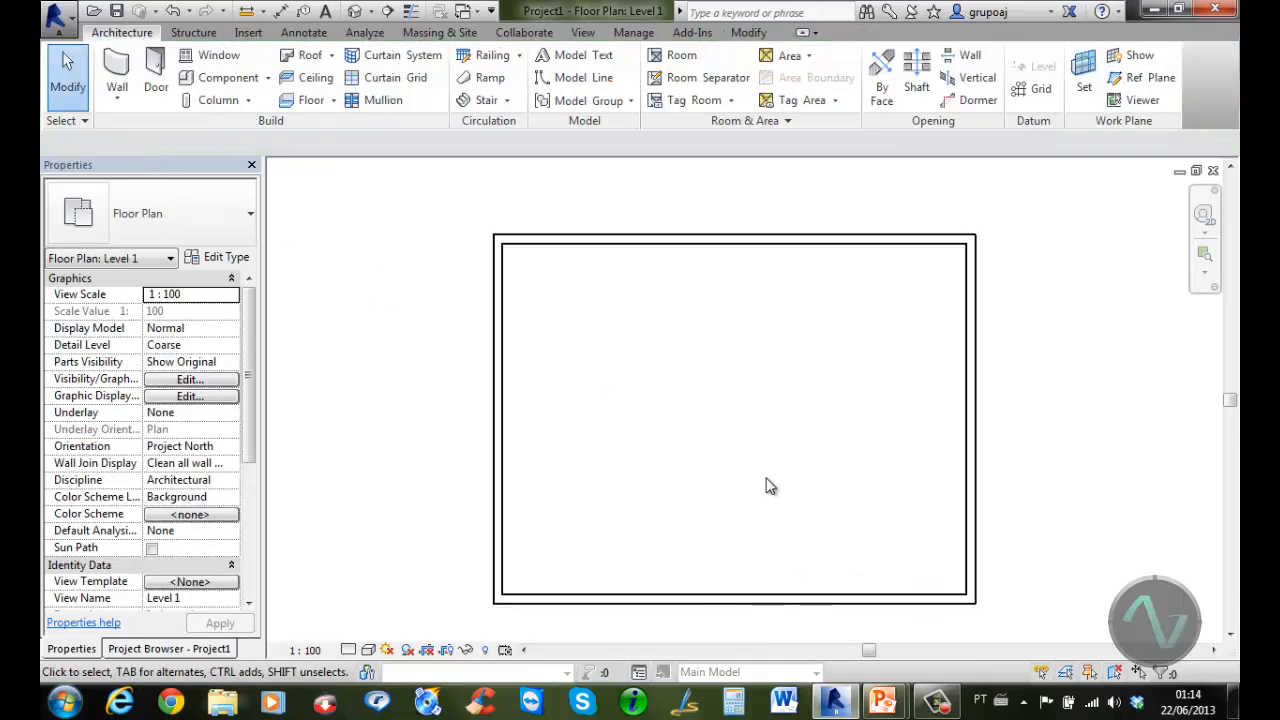
pyautogui.moveTo(781, 471); pyautogui.dragTo(768, 458, button='middle')
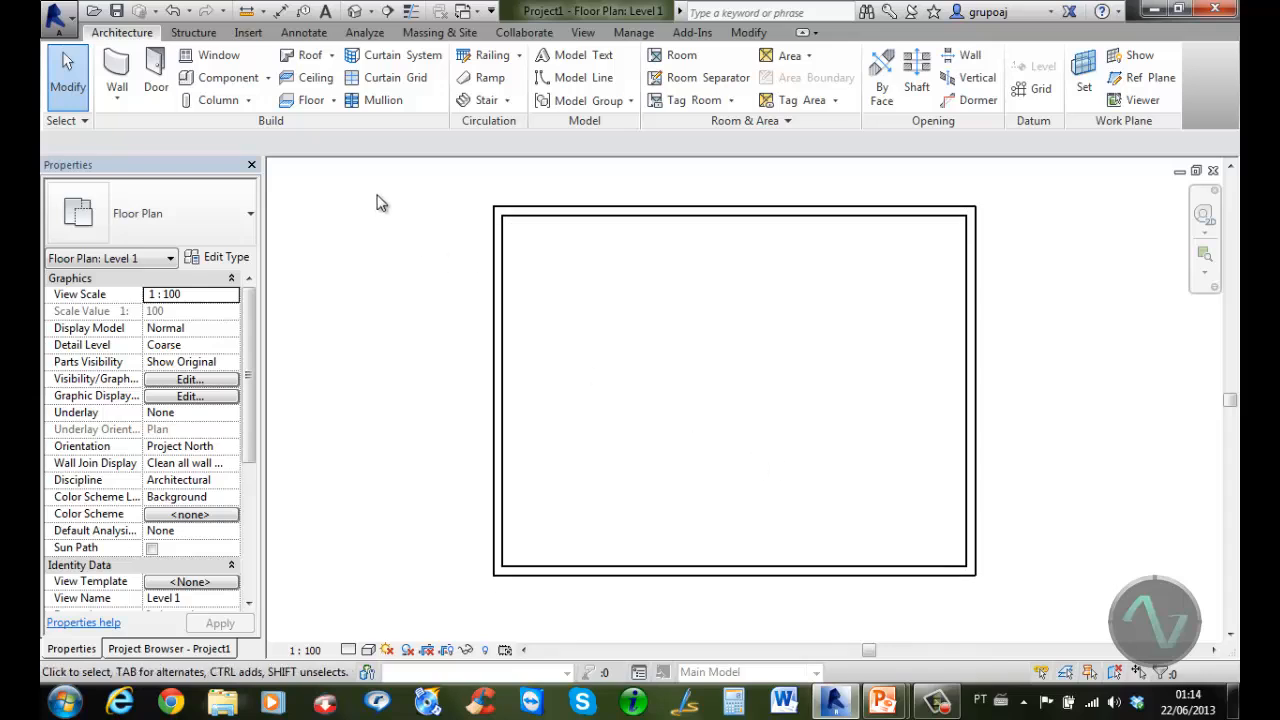
pyautogui.click(121, 66)
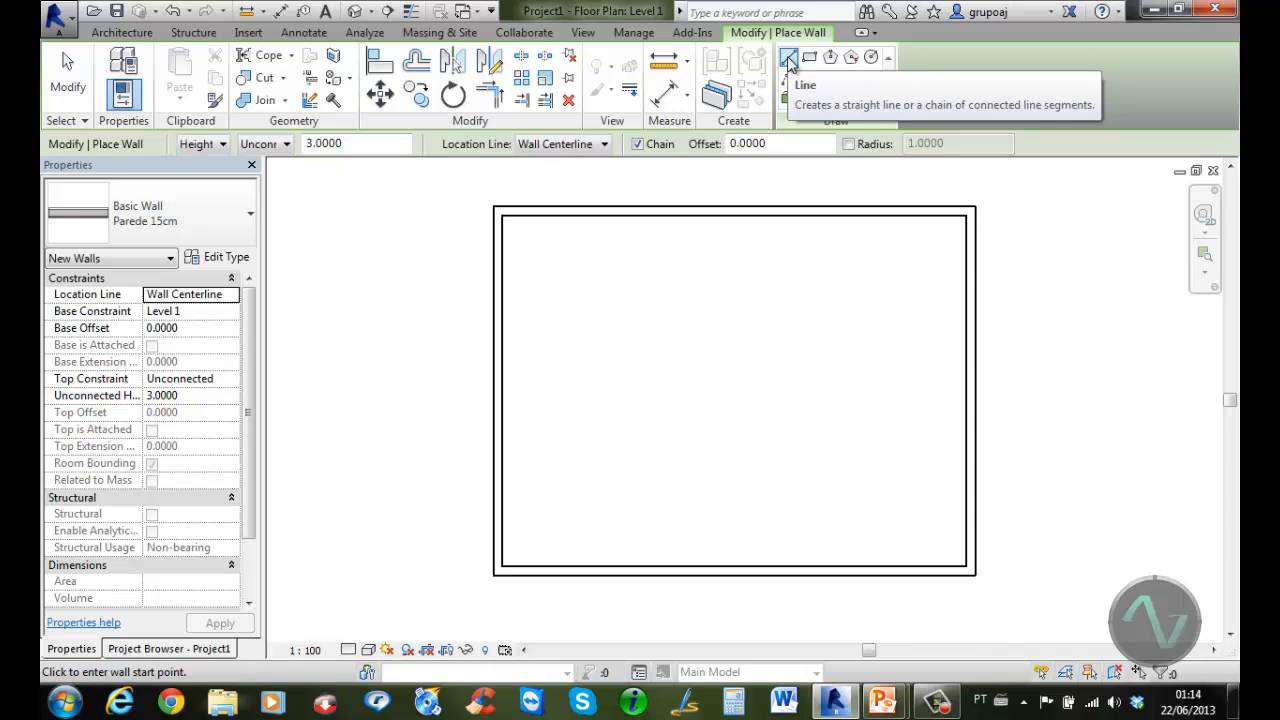
pyautogui.click(640, 571)
pyautogui.click(640, 405)
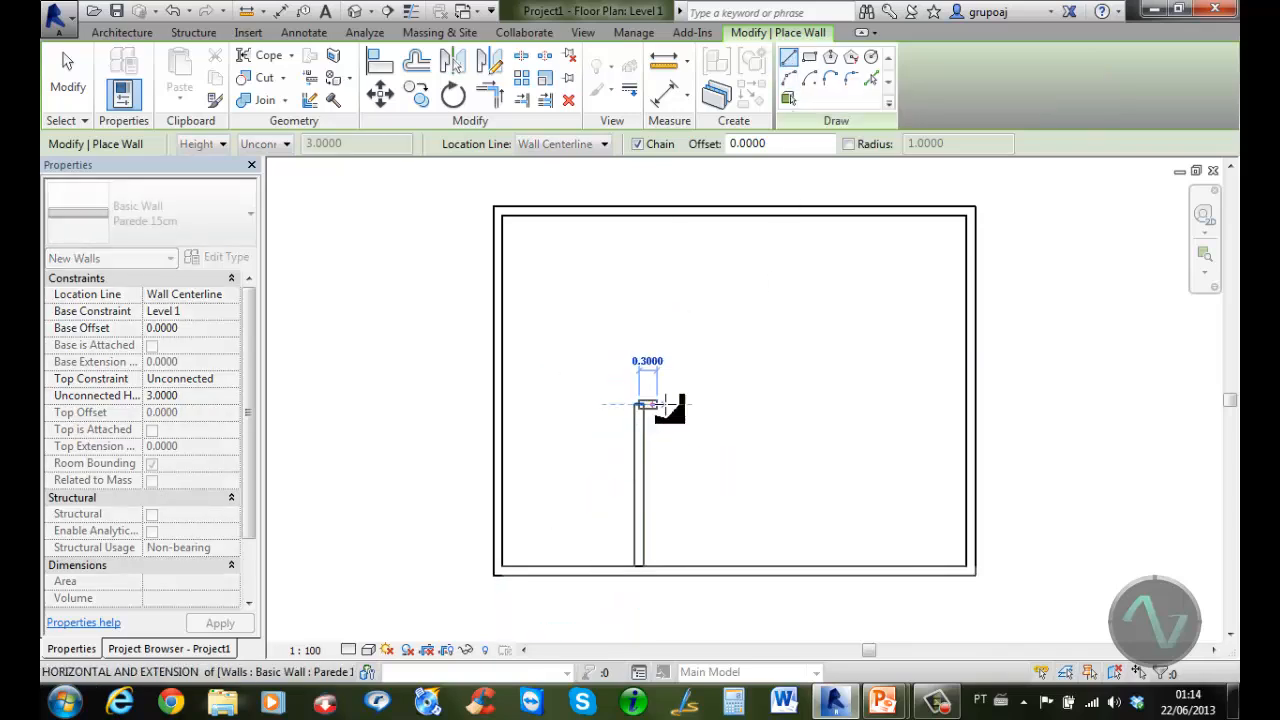
pyautogui.click(812, 405)
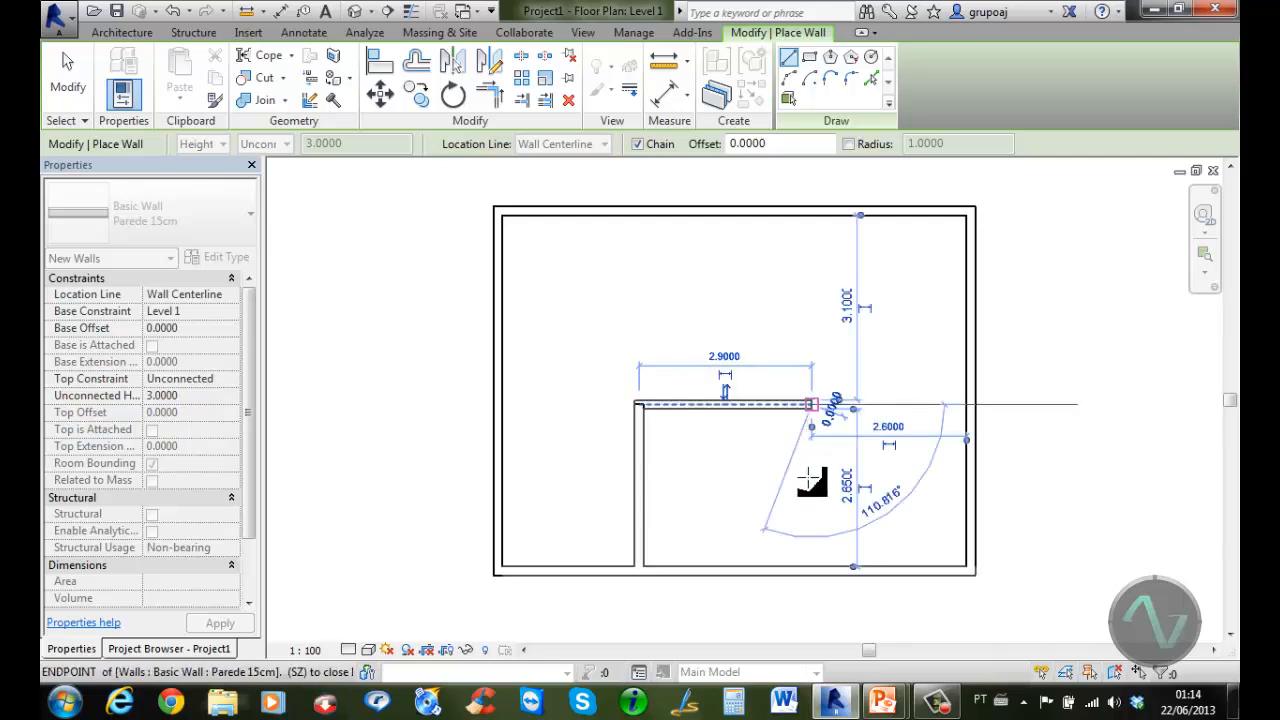
pyautogui.click(812, 571)
pyautogui.press('Escape')
# Draw a horizontal wall from the new room to the right exterior wall, about 1.7 m above the lower exterior wall
pyautogui.click(812, 461)
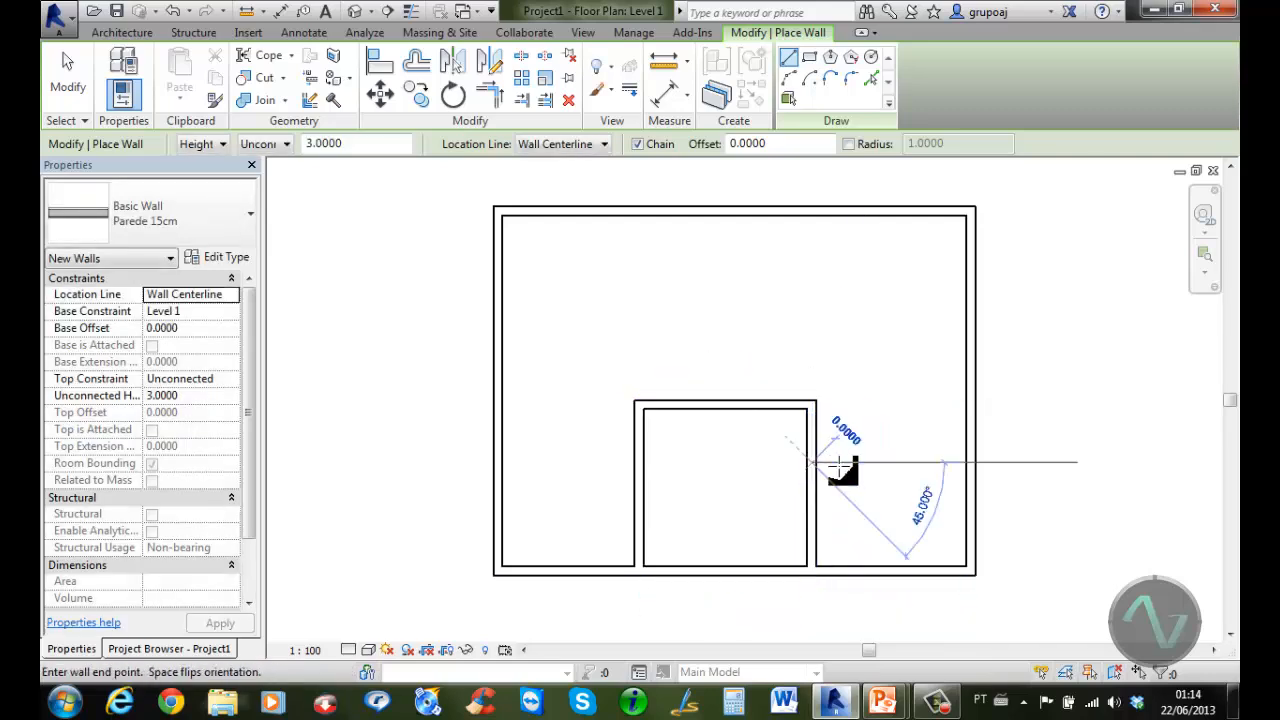
pyautogui.click(970, 463)
pyautogui.press('Escape')
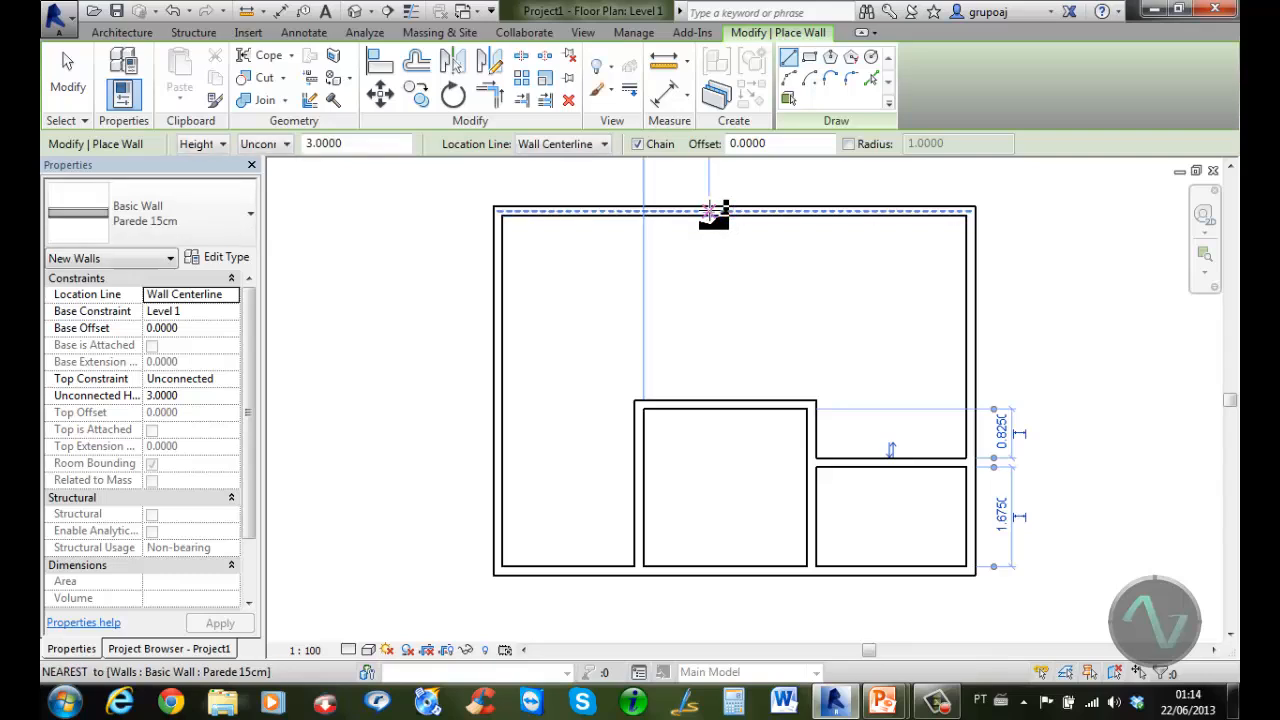
# Draw an L-shaped pair of walls from the upper to the right exterior wall, enclosing a room about 2.05 m deep
pyautogui.click(709, 212)
pyautogui.click(709, 341)
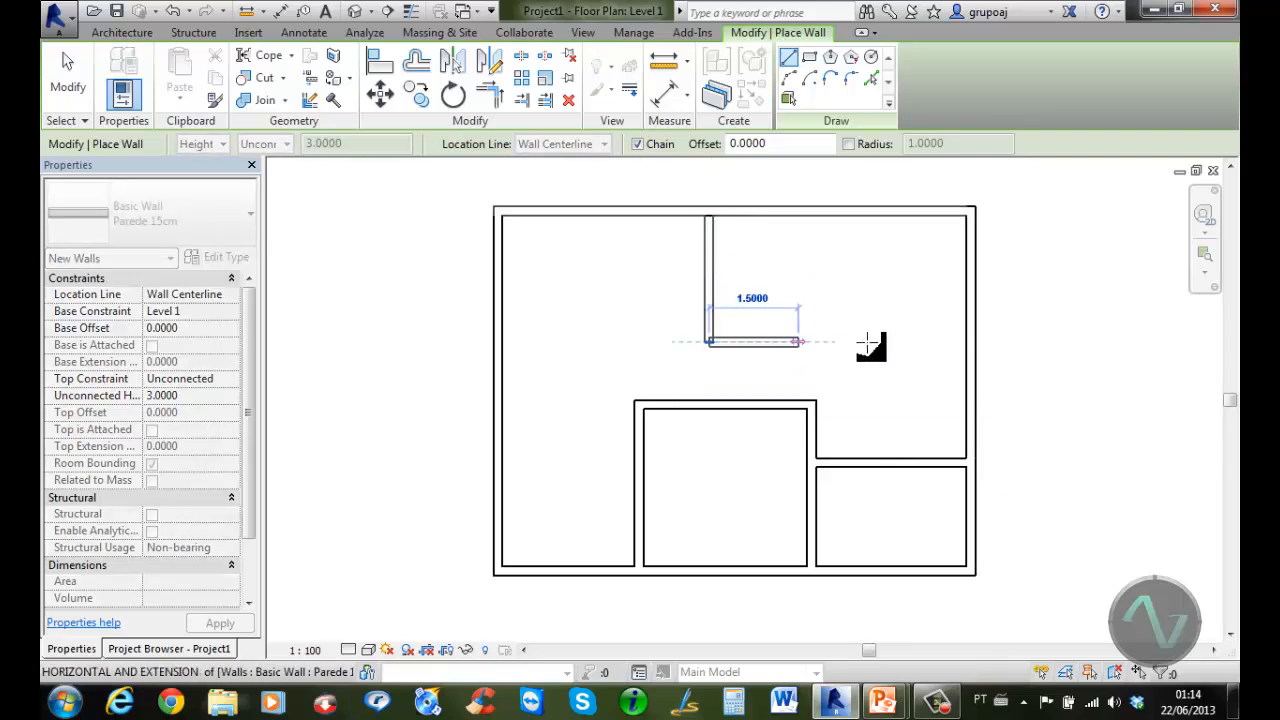
pyautogui.click(970, 343)
pyautogui.press('Escape')
# Draw a vertical wall joining the two horizontal partitions about 1.25 m from the right exterior wall, and finish wall placement
pyautogui.click(887, 343)
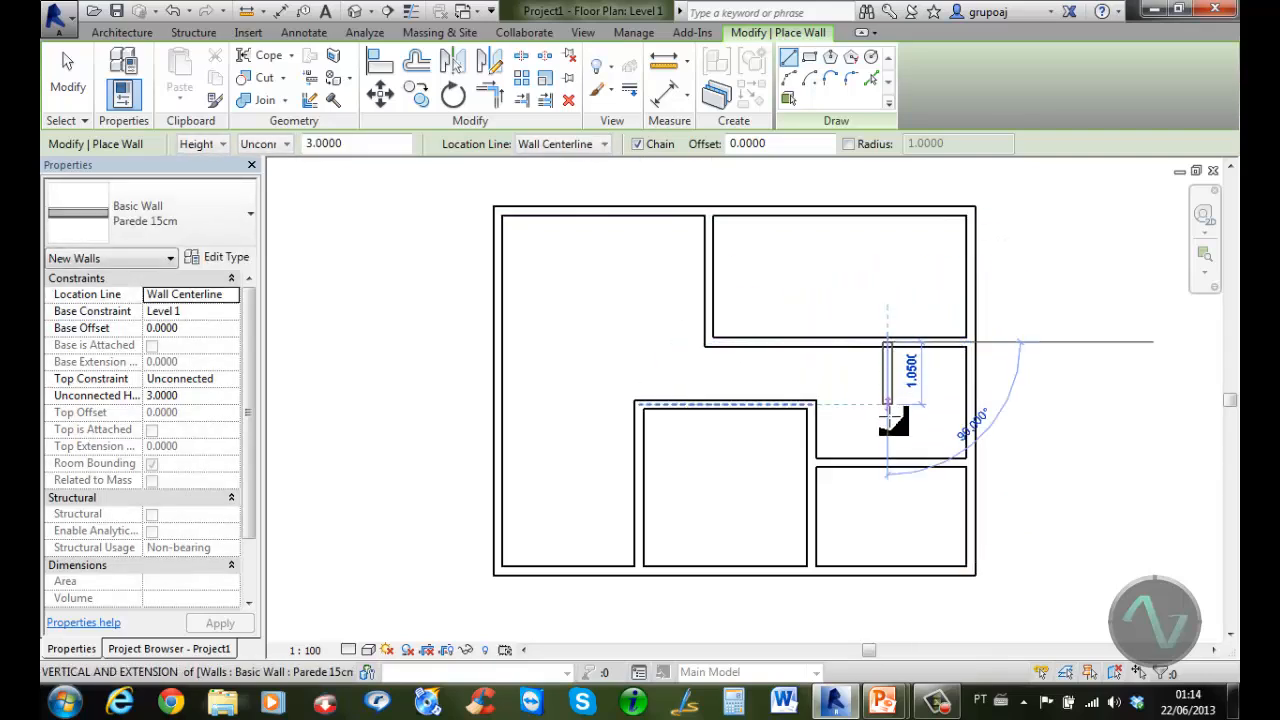
pyautogui.click(887, 460)
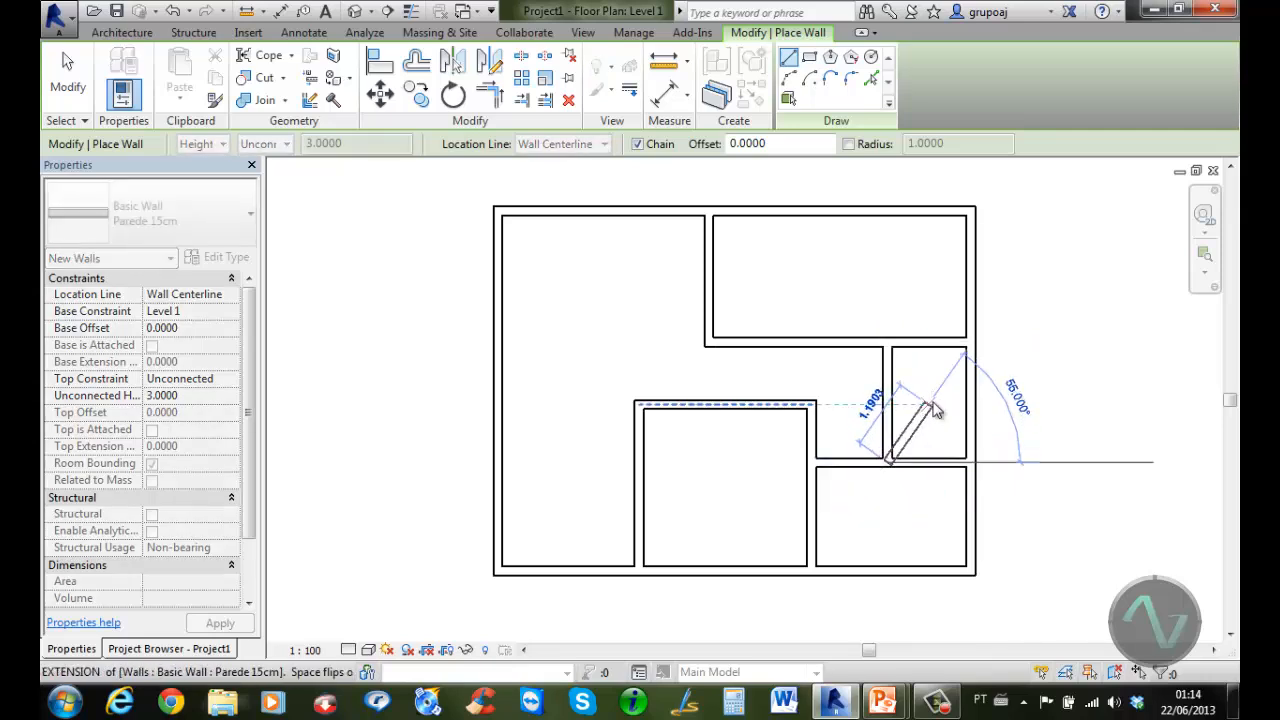
pyautogui.press('Escape')
pyautogui.press('Escape')
# Set the clear distance between the left exterior wall and the lower middle room's left wall to 1.8 m
pyautogui.click(638, 480)
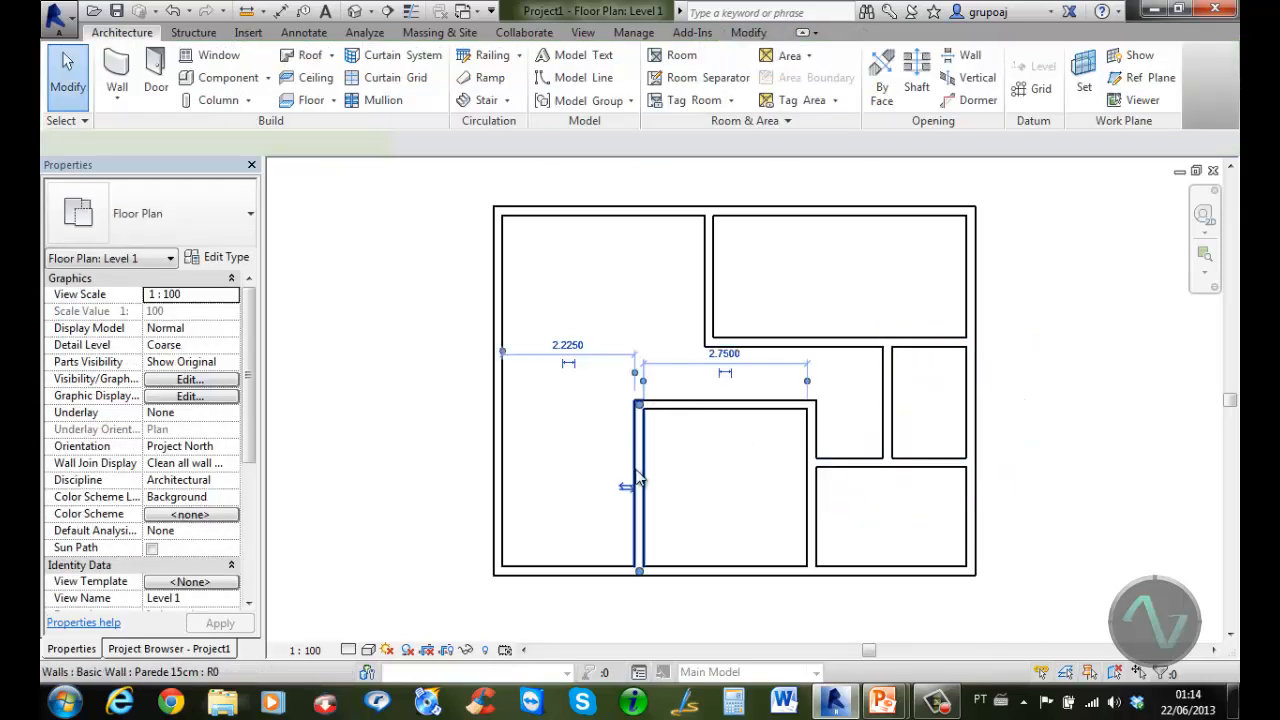
pyautogui.click(576, 347)
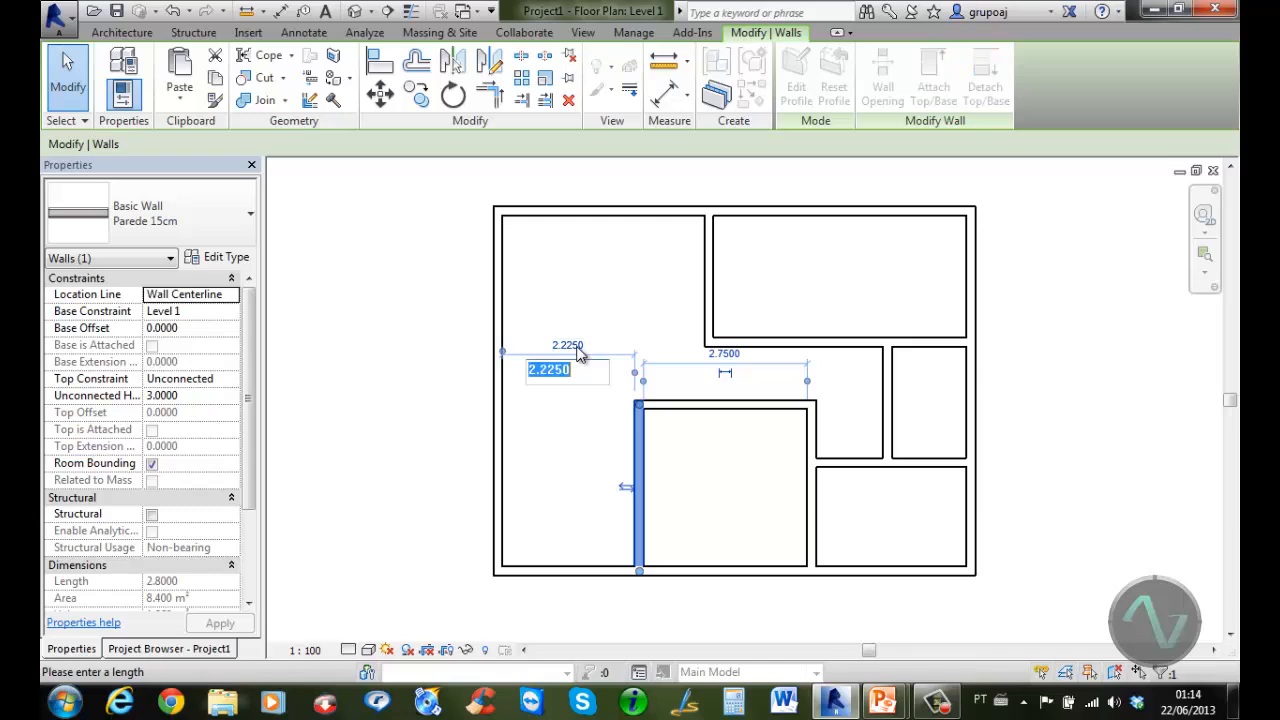
pyautogui.write('1.8')
pyautogui.press('Return')
pyautogui.click(771, 434)
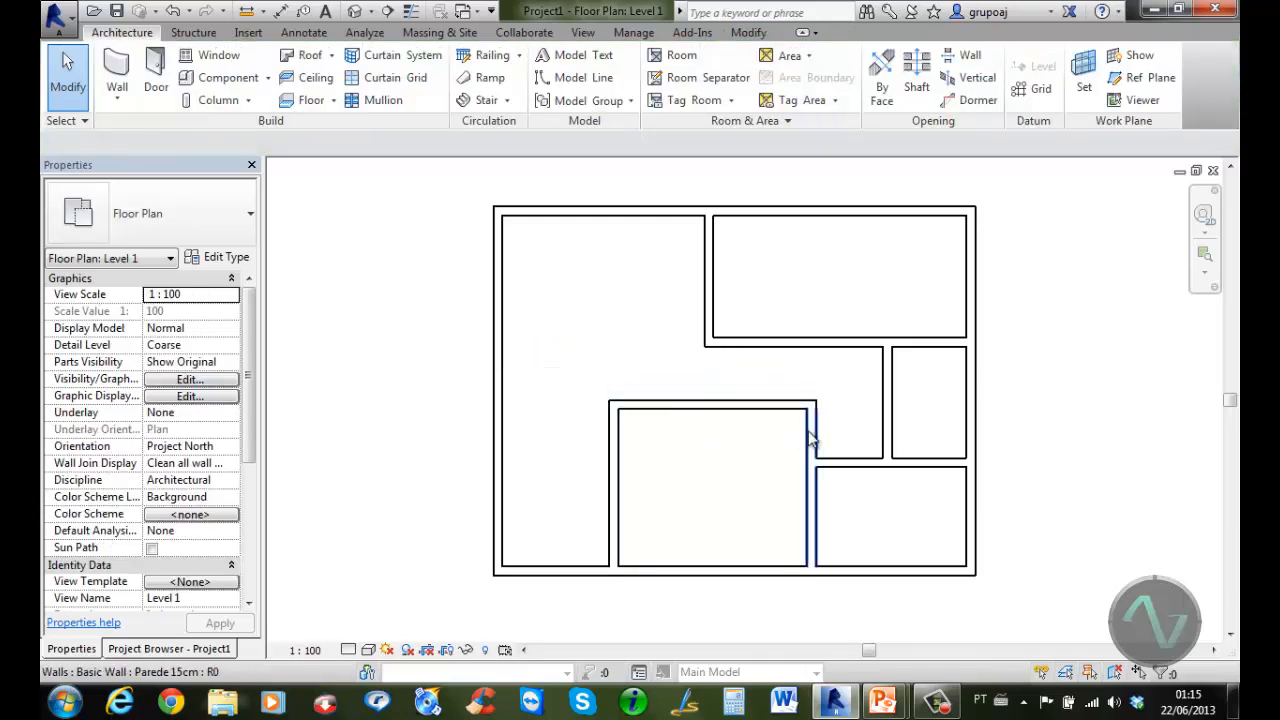
# Set the lower middle room's clear width to 2.7 m by moving its right wall
pyautogui.click(812, 440)
pyautogui.click(713, 603)
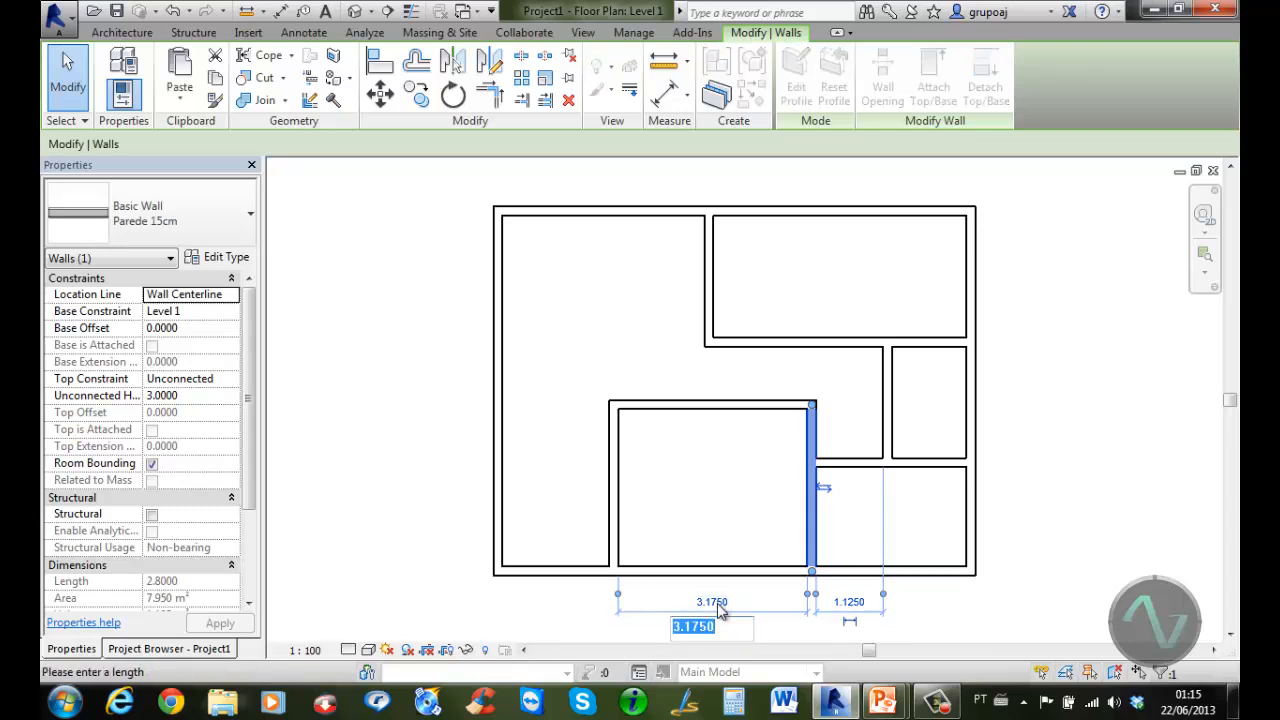
pyautogui.write('2.775')
pyautogui.press('Return')
# Set the lower middle room's clear depth to 3 m by moving its upper wall
pyautogui.click(720, 413)
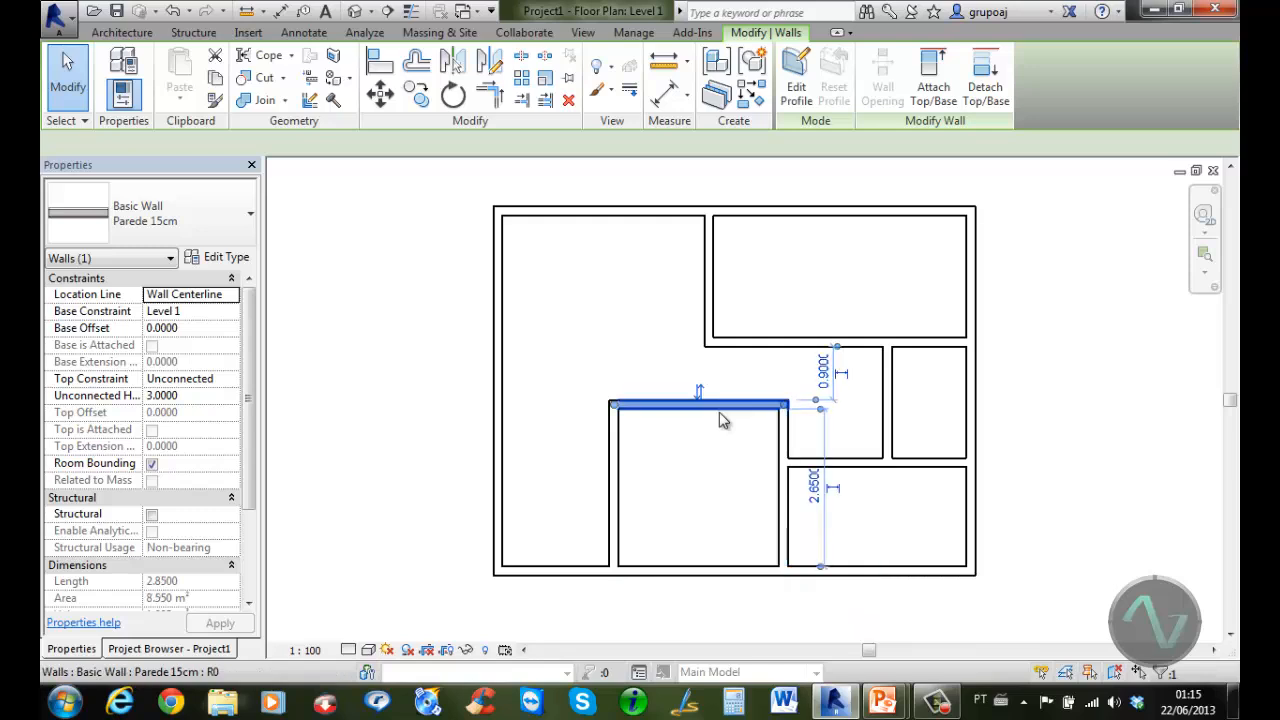
pyautogui.click(814, 487)
pyautogui.write('3')
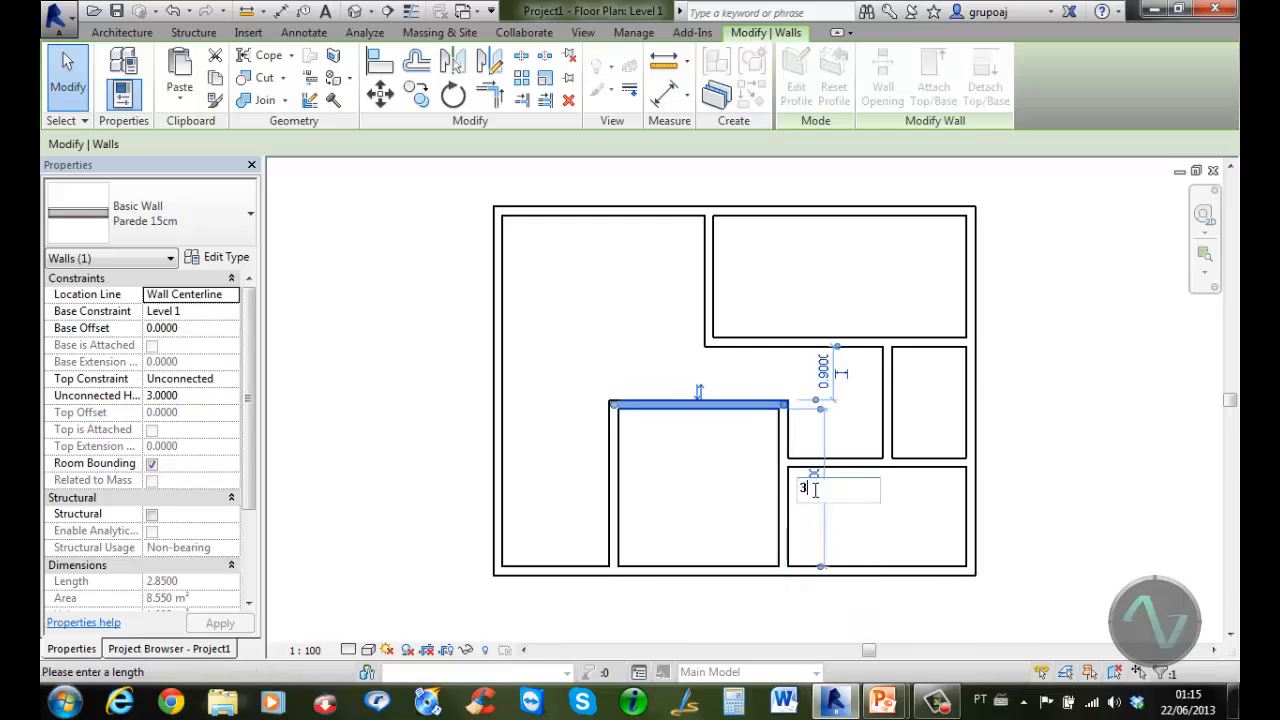
pyautogui.press('Return')
pyautogui.click(886, 517)
# Set the lower-right room's clear depth to 1.5 m by moving its upper wall
pyautogui.click(866, 464)
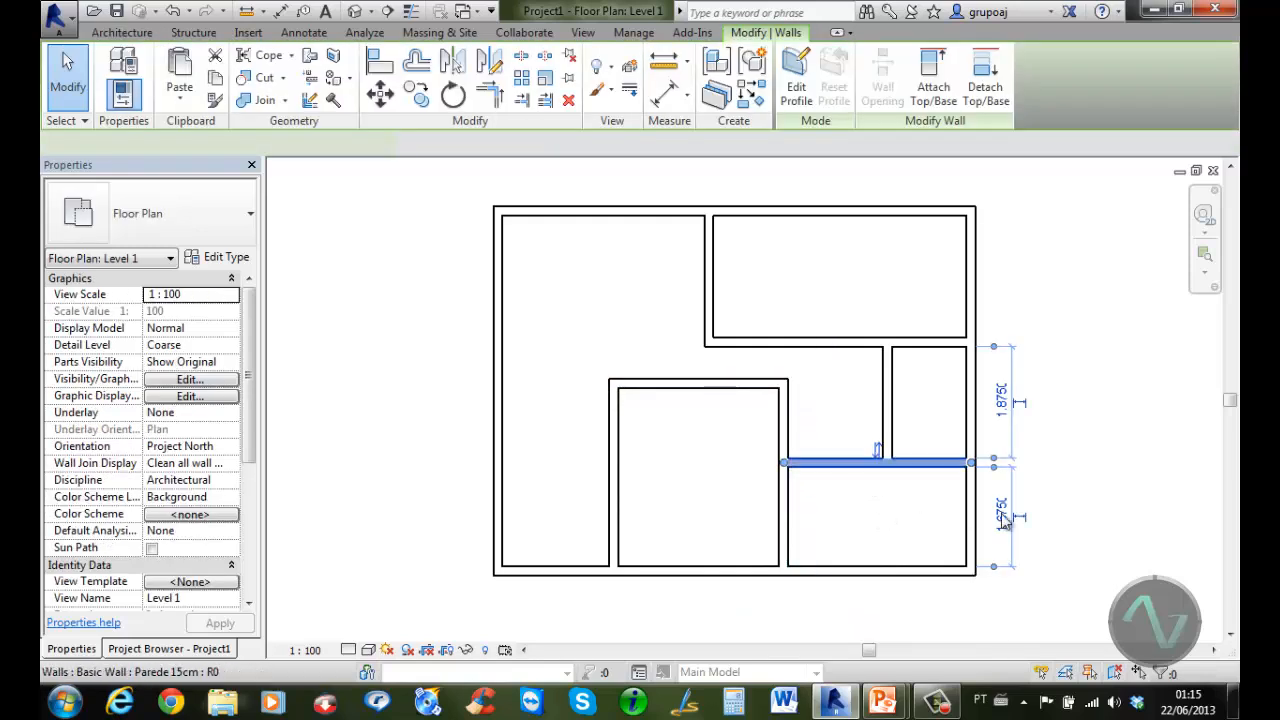
pyautogui.click(1002, 515)
pyautogui.write('1')
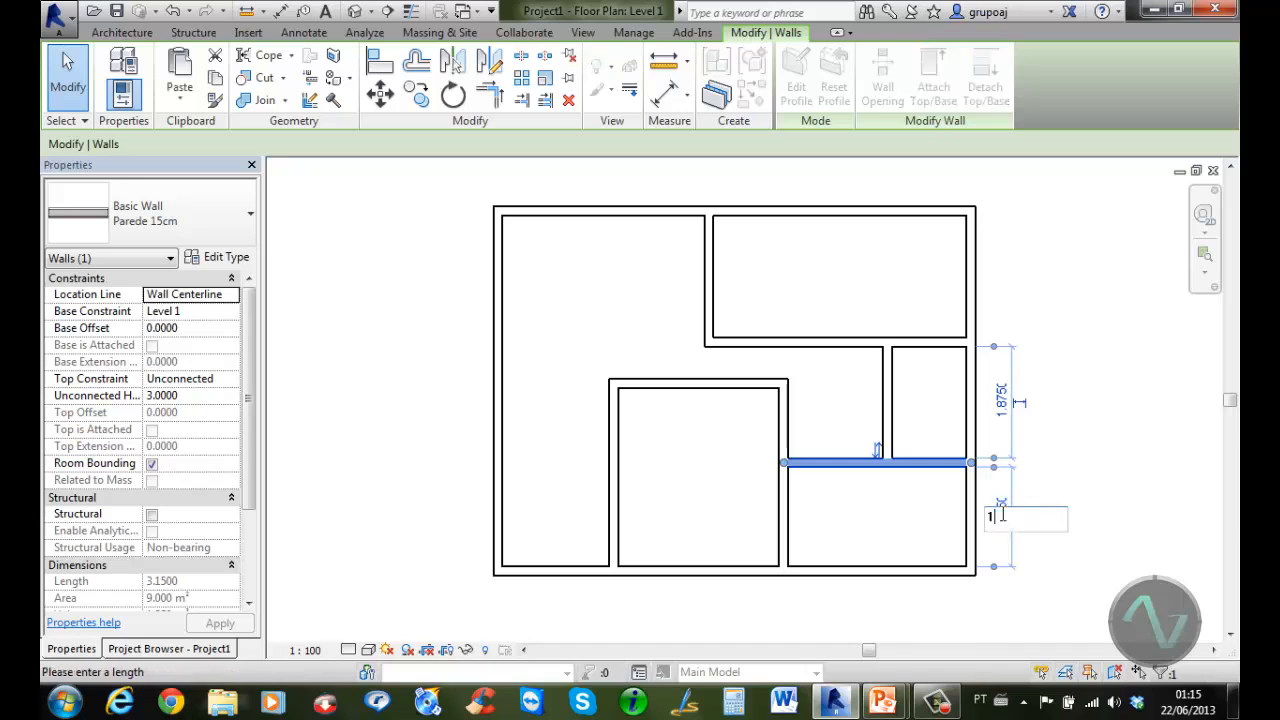
pyautogui.write('.5')
pyautogui.press('Return')
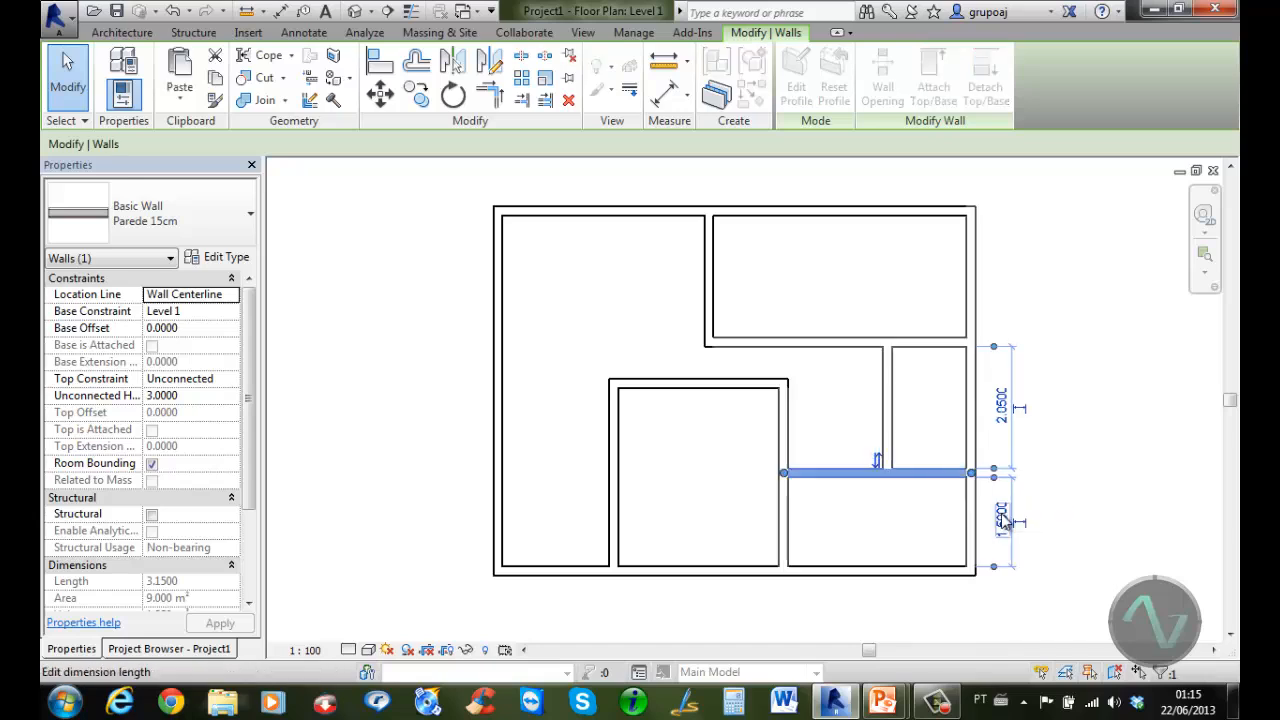
# Set the upper-right room's clear depth to 1.75 m by moving its lower wall
pyautogui.click(927, 345)
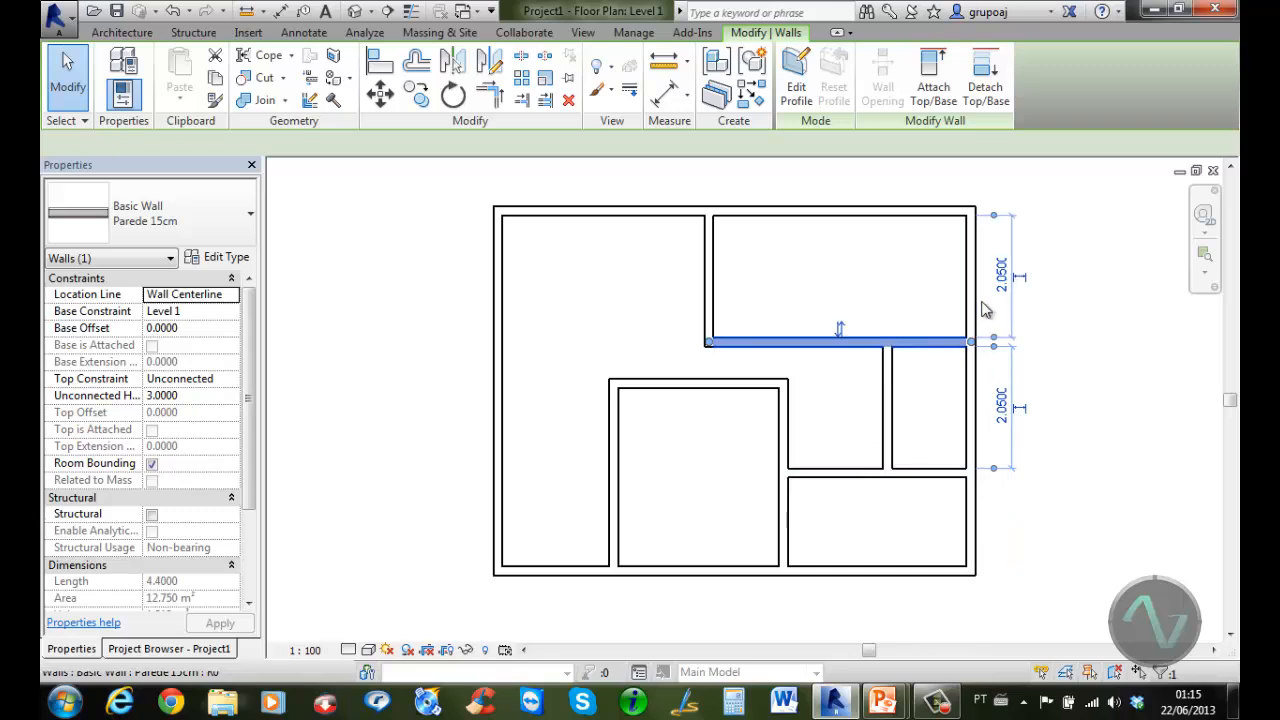
pyautogui.click(1003, 272)
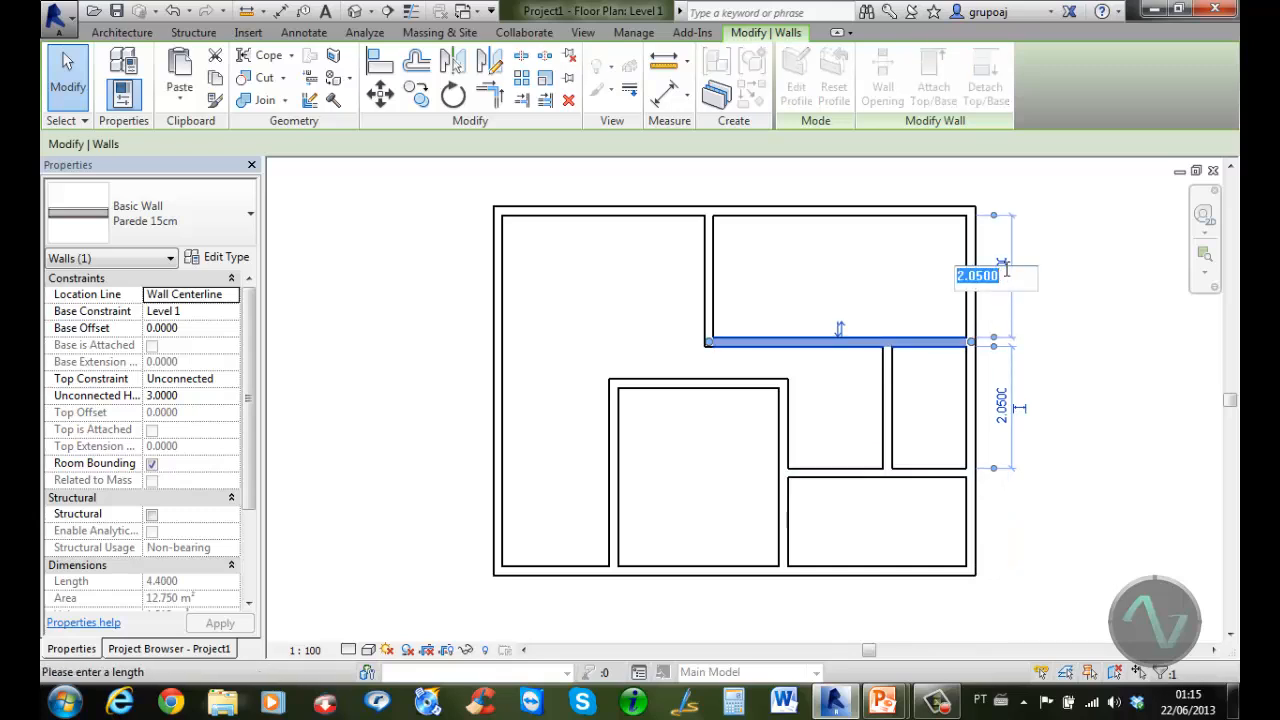
pyautogui.write('1.75')
pyautogui.press('Return')
pyautogui.click(1109, 344)
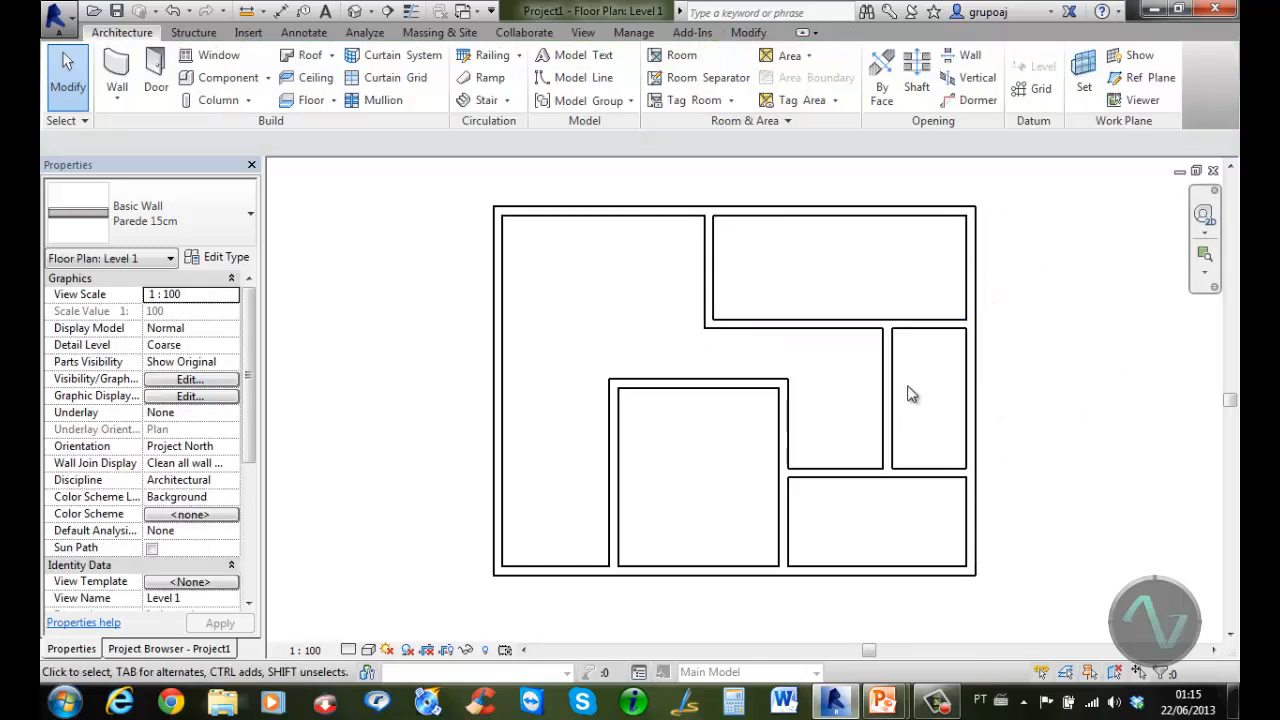
pyautogui.click(886, 395)
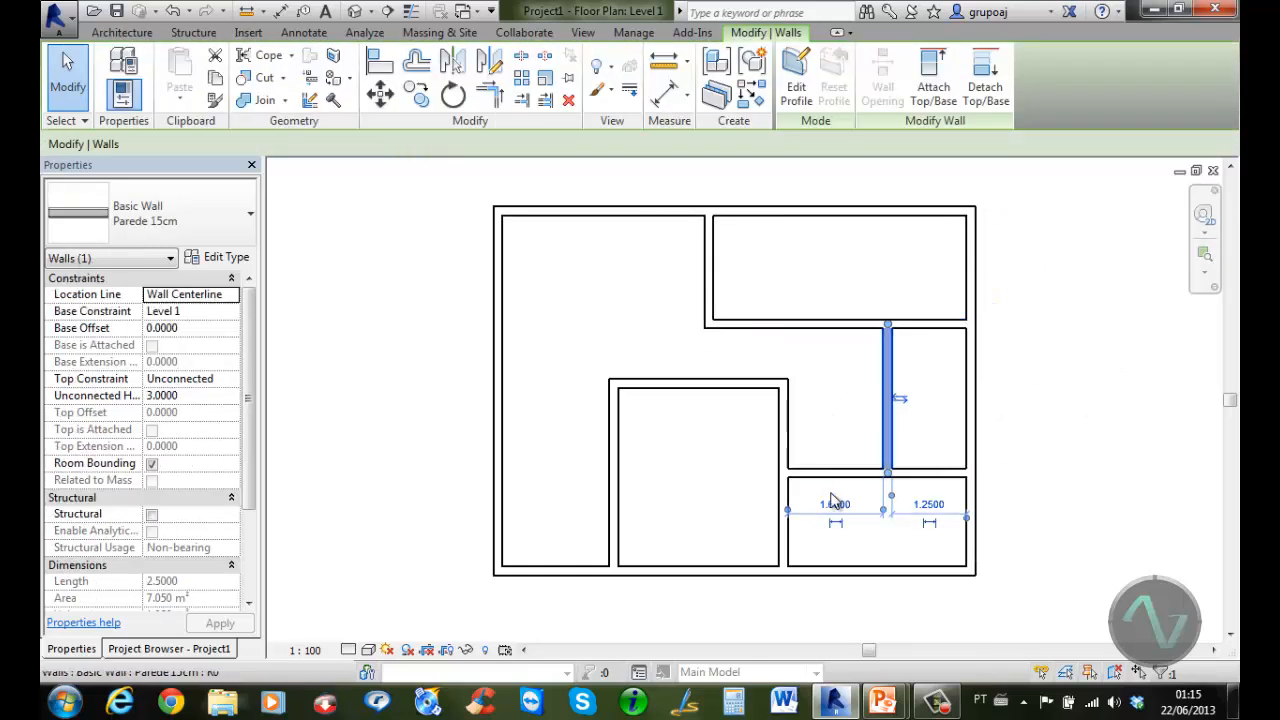
pyautogui.click(829, 398)
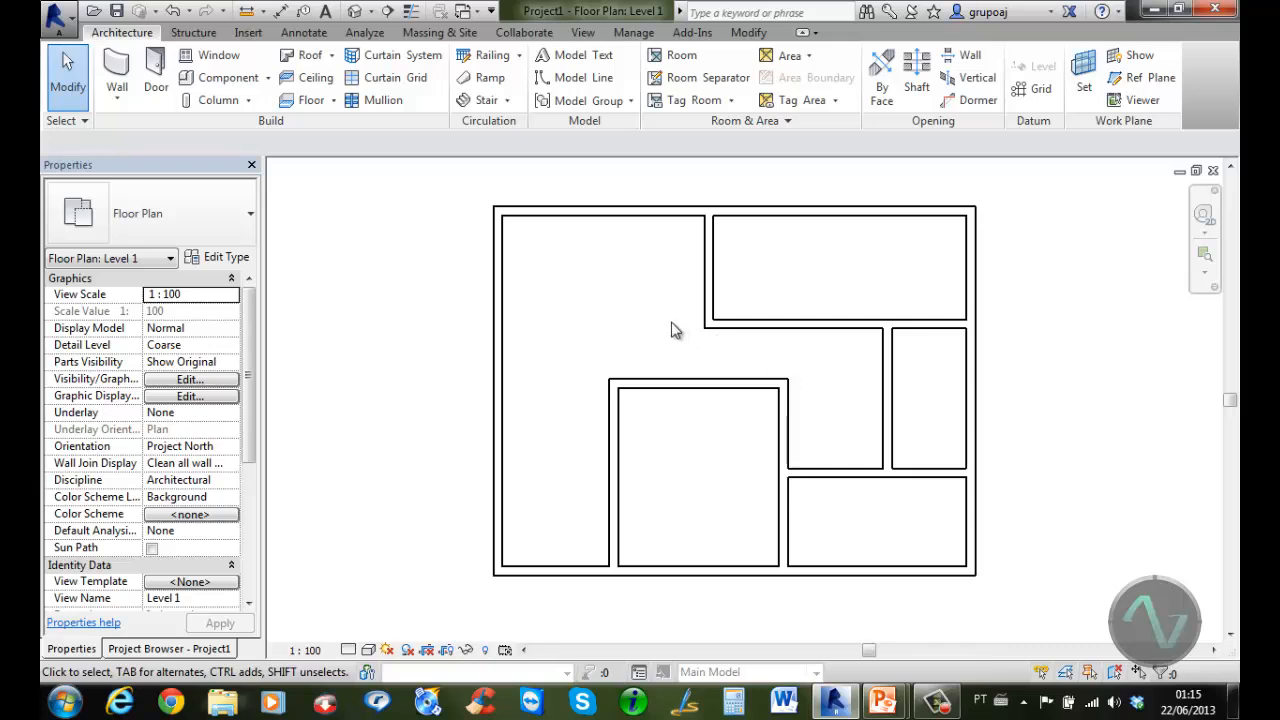
# Inspect the walls in the default 3D view from the front, the top and a left-front corner, then orbit the model
pyautogui.click(355, 12)
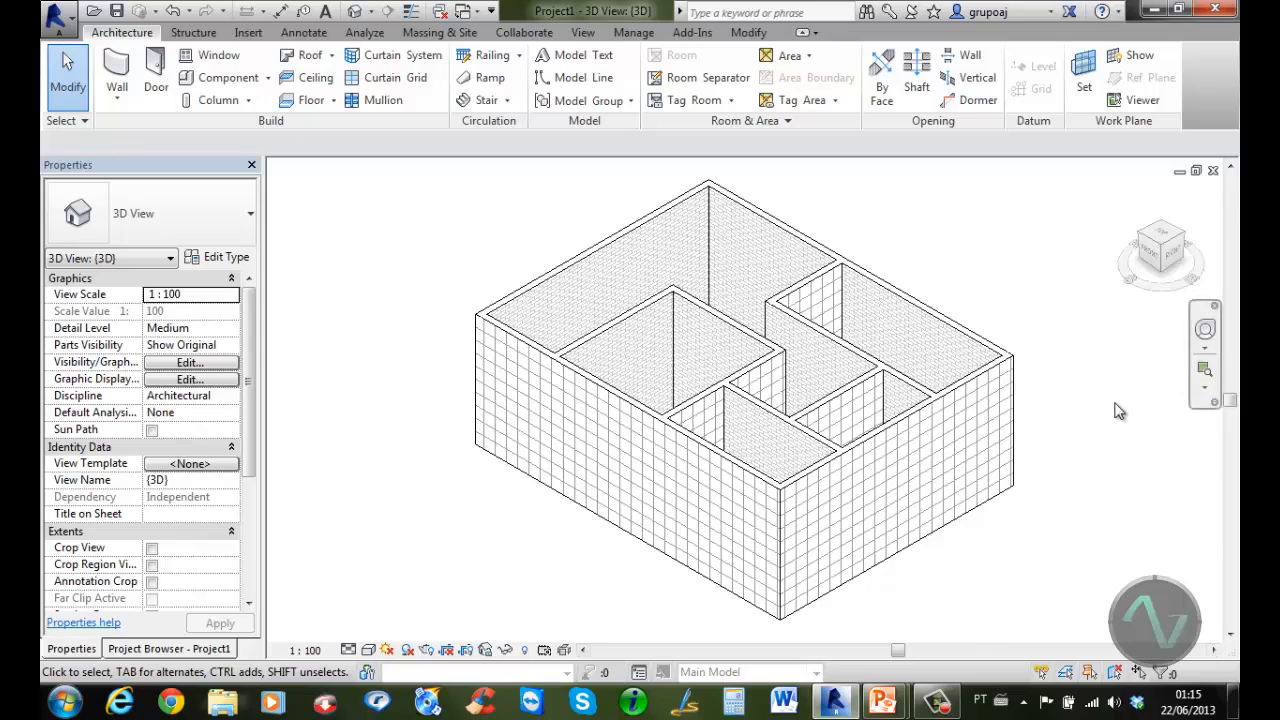
pyautogui.click(1160, 258)
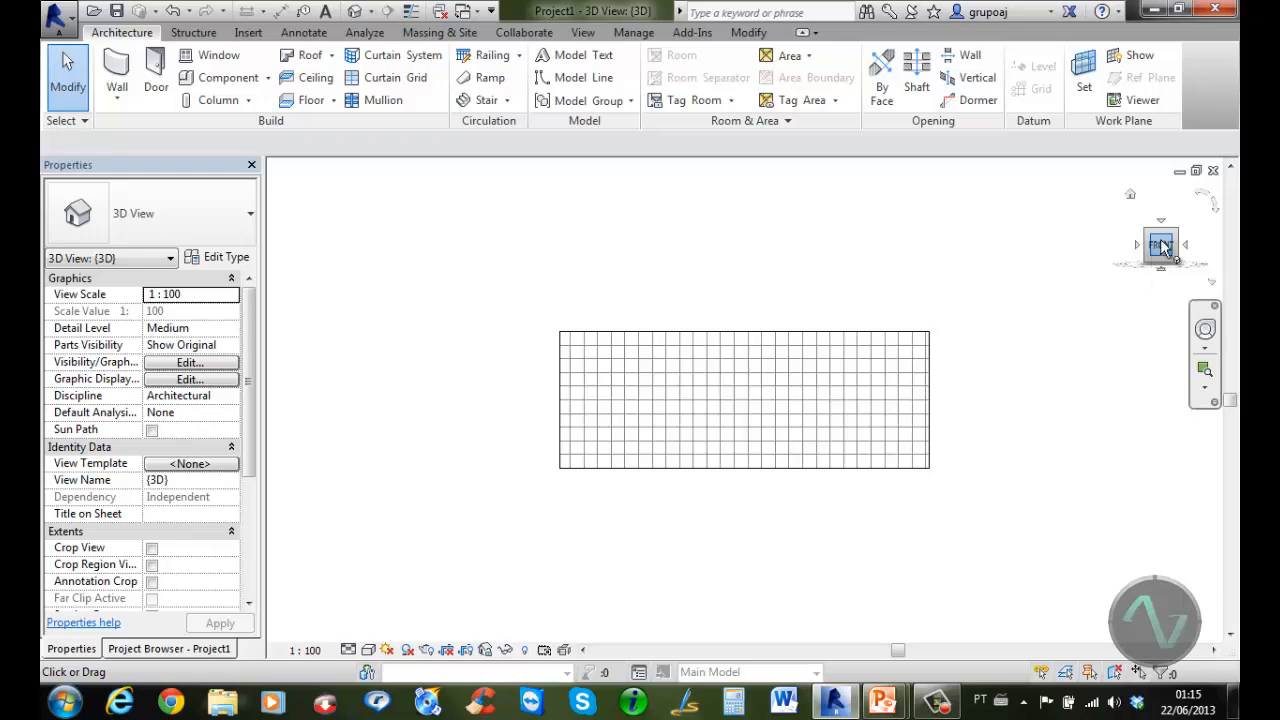
pyautogui.click(1163, 224)
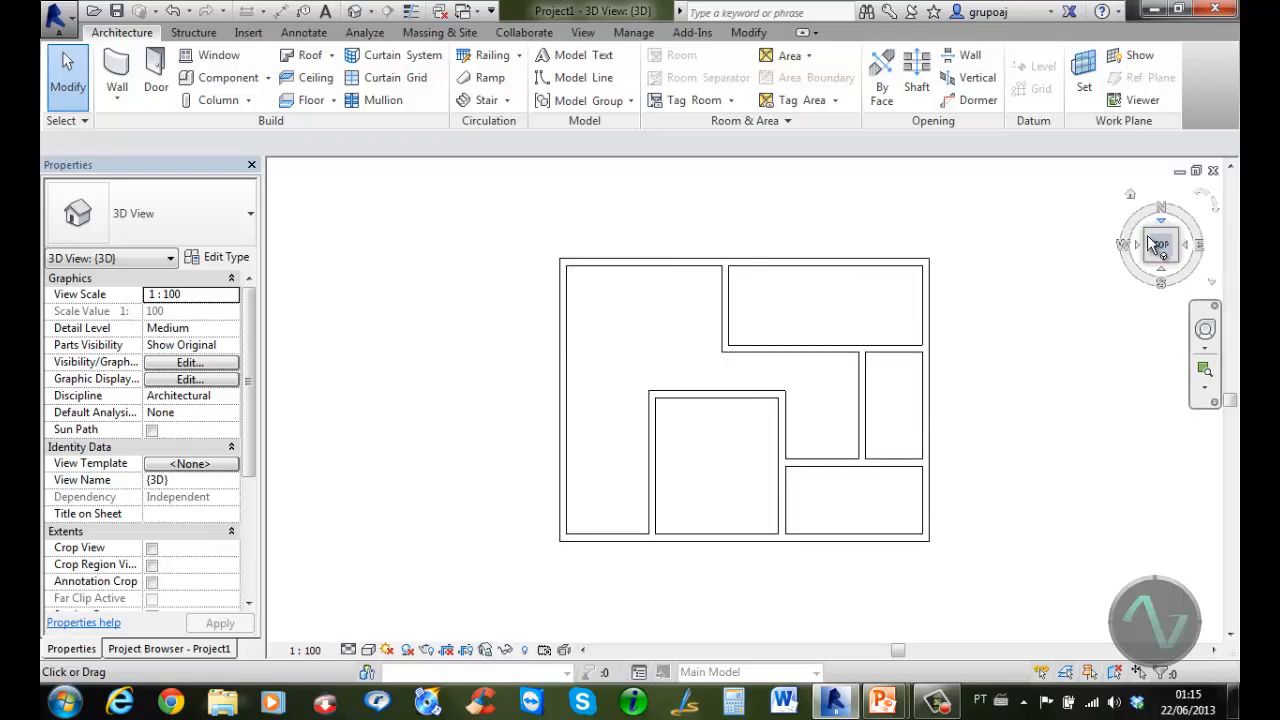
pyautogui.click(1148, 265)
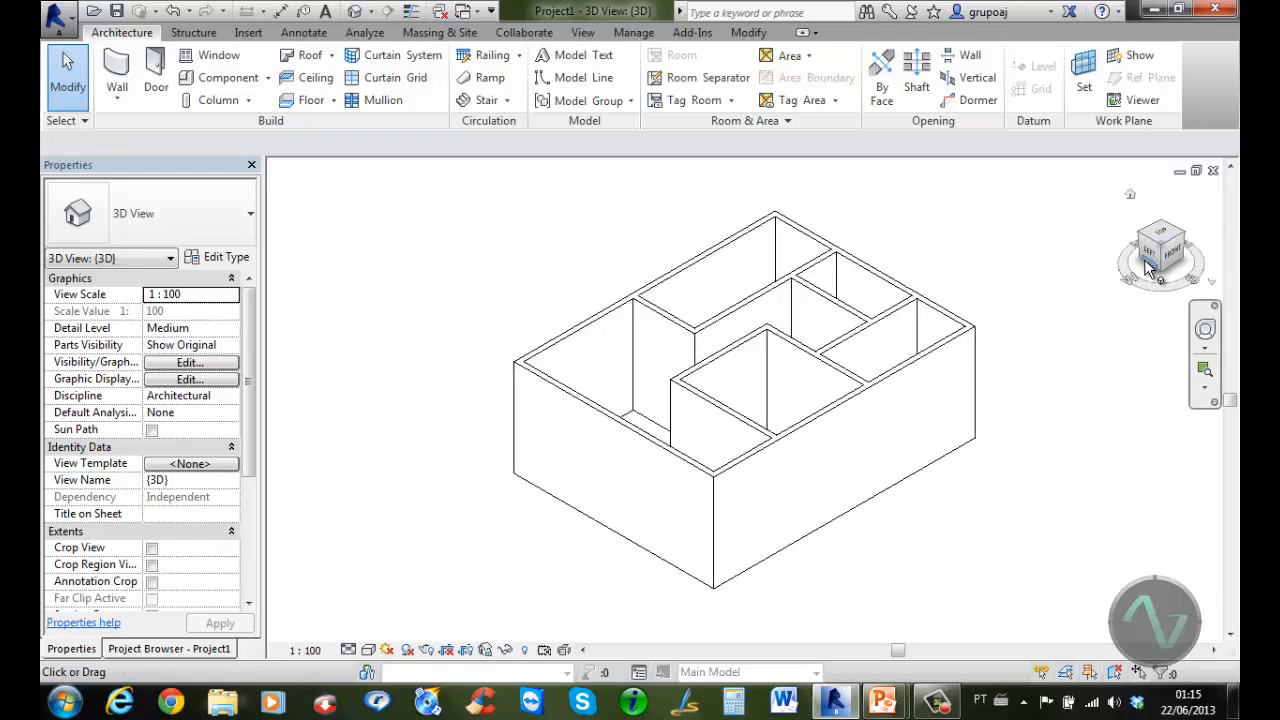
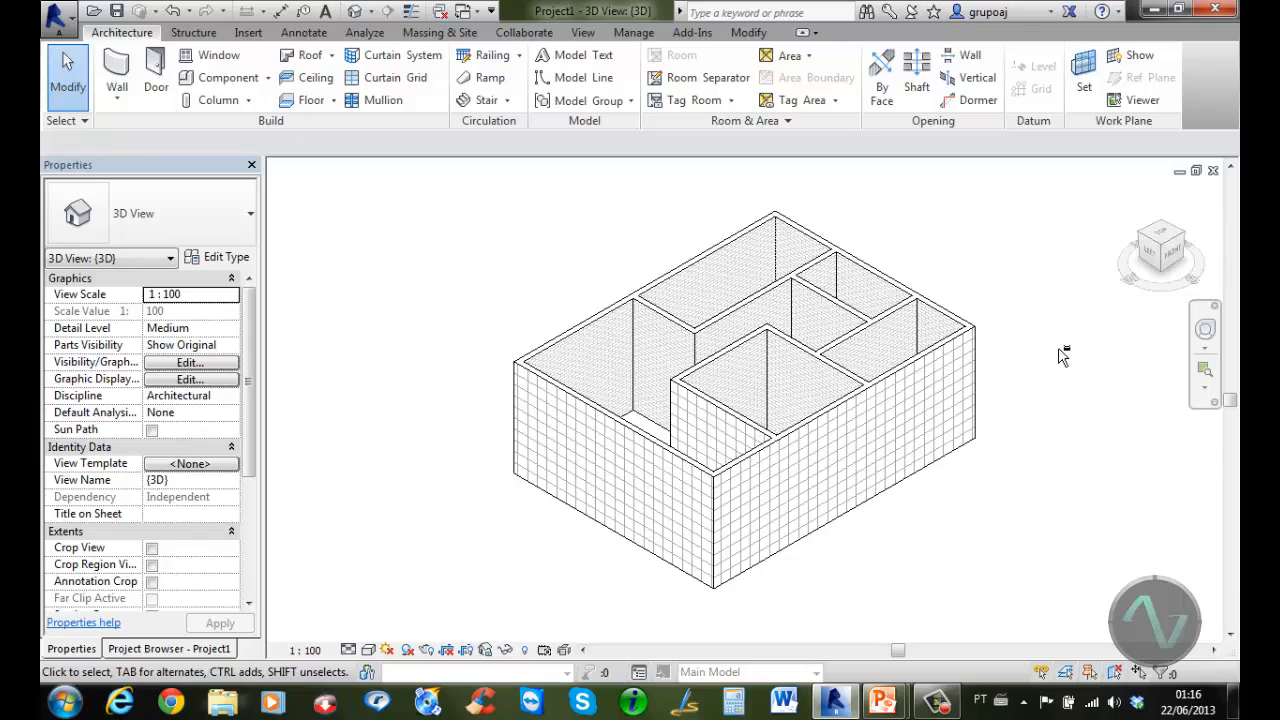
pyautogui.keyDown('shift'); pyautogui.moveTo(1062, 357); pyautogui.dragTo(1051, 303, button='middle'); pyautogui.keyUp('shift')
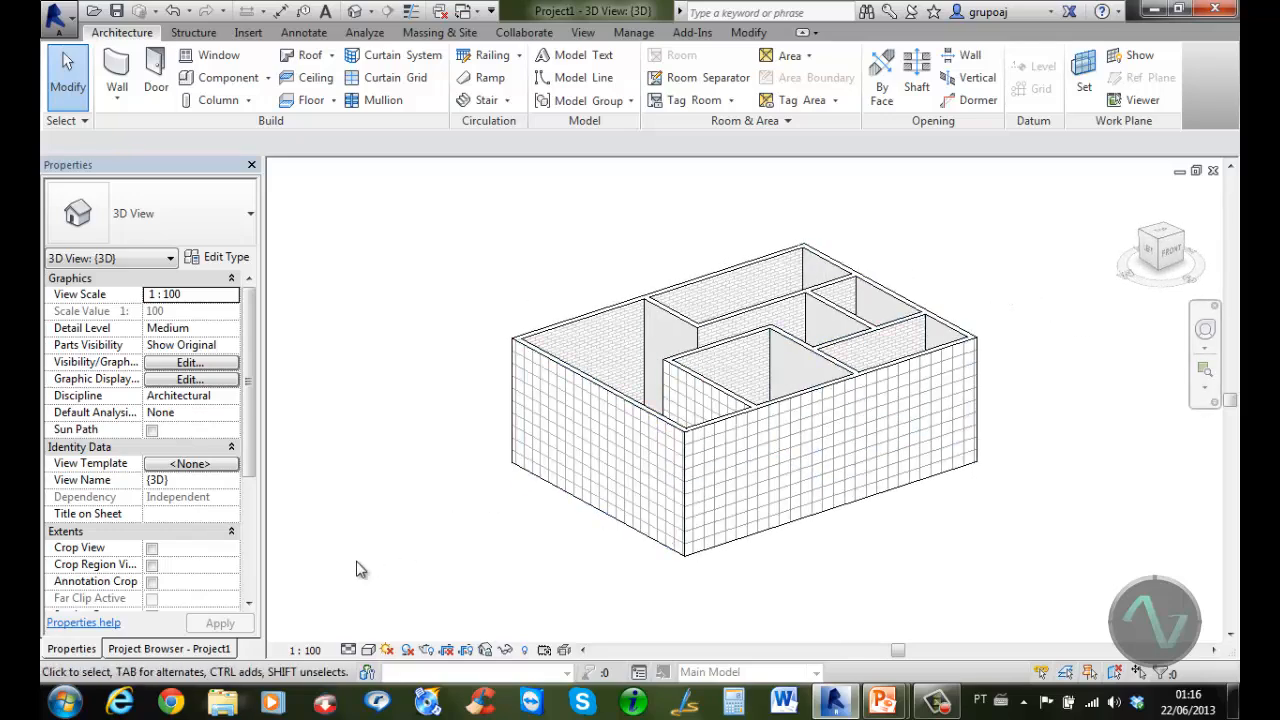
# Examine the building in the East, North, South and West elevations in turn
pyautogui.click(205, 650)
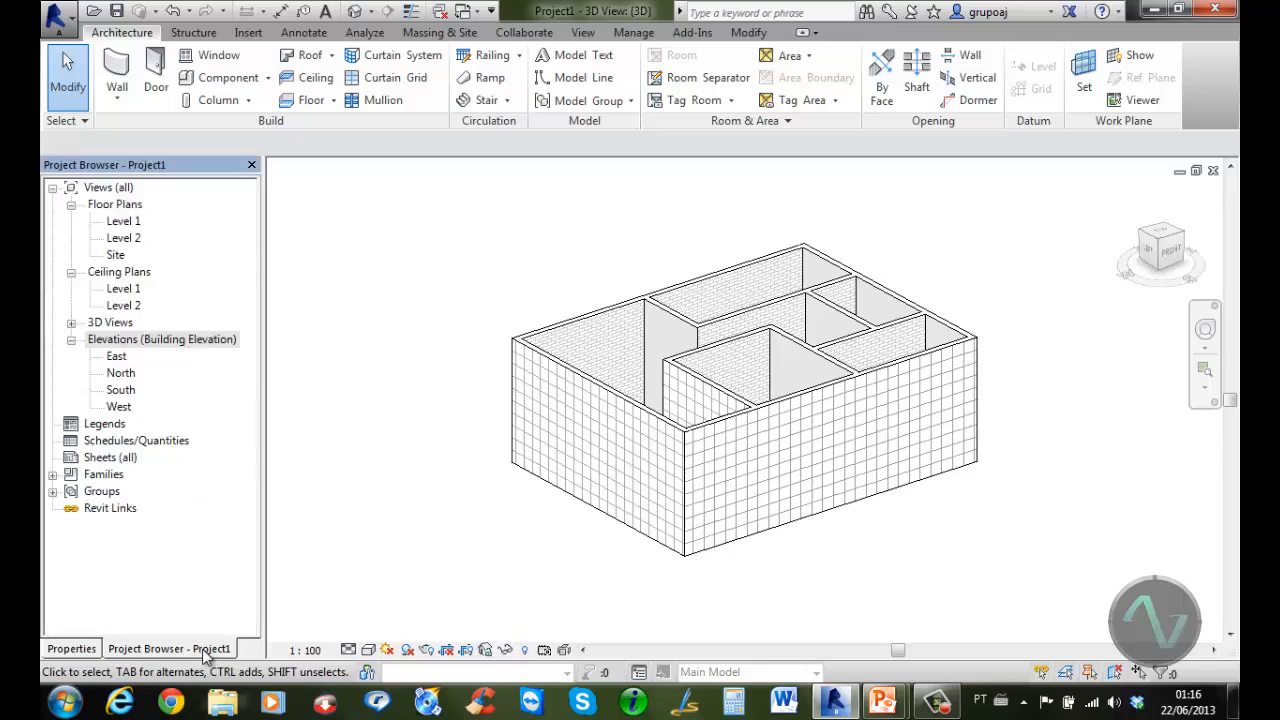
pyautogui.doubleClick(116, 357)
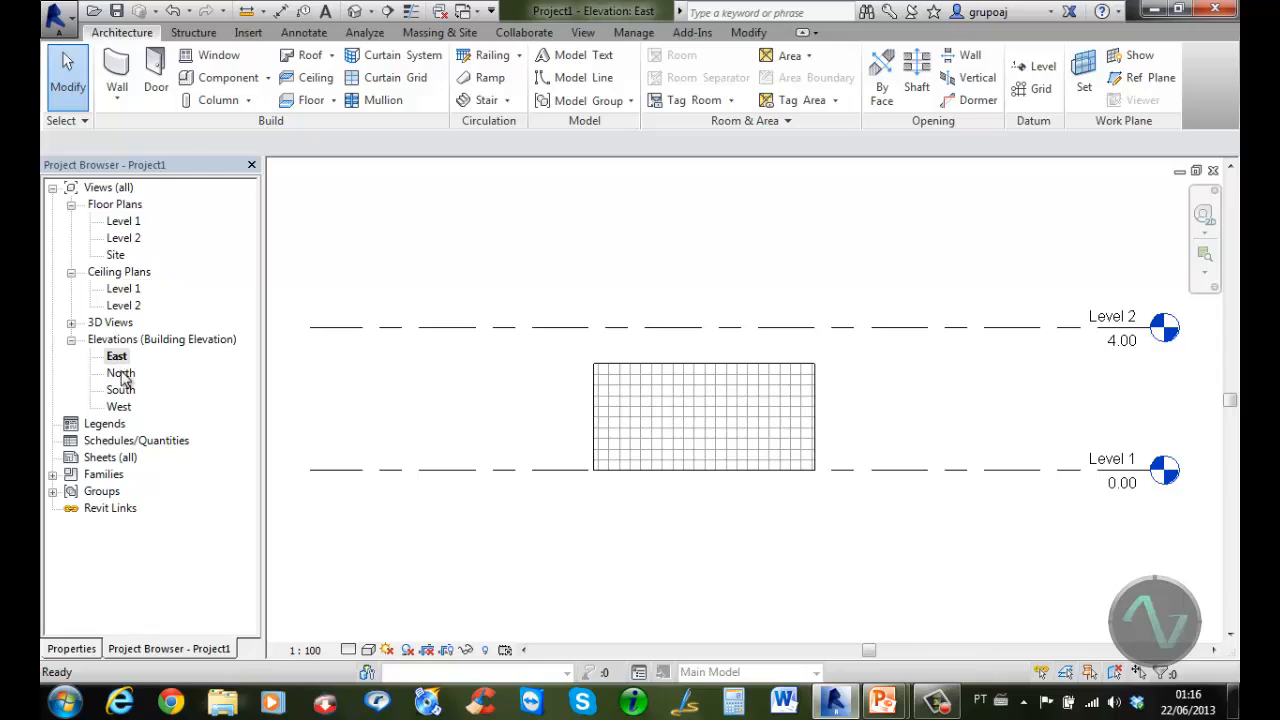
pyautogui.doubleClick(121, 374)
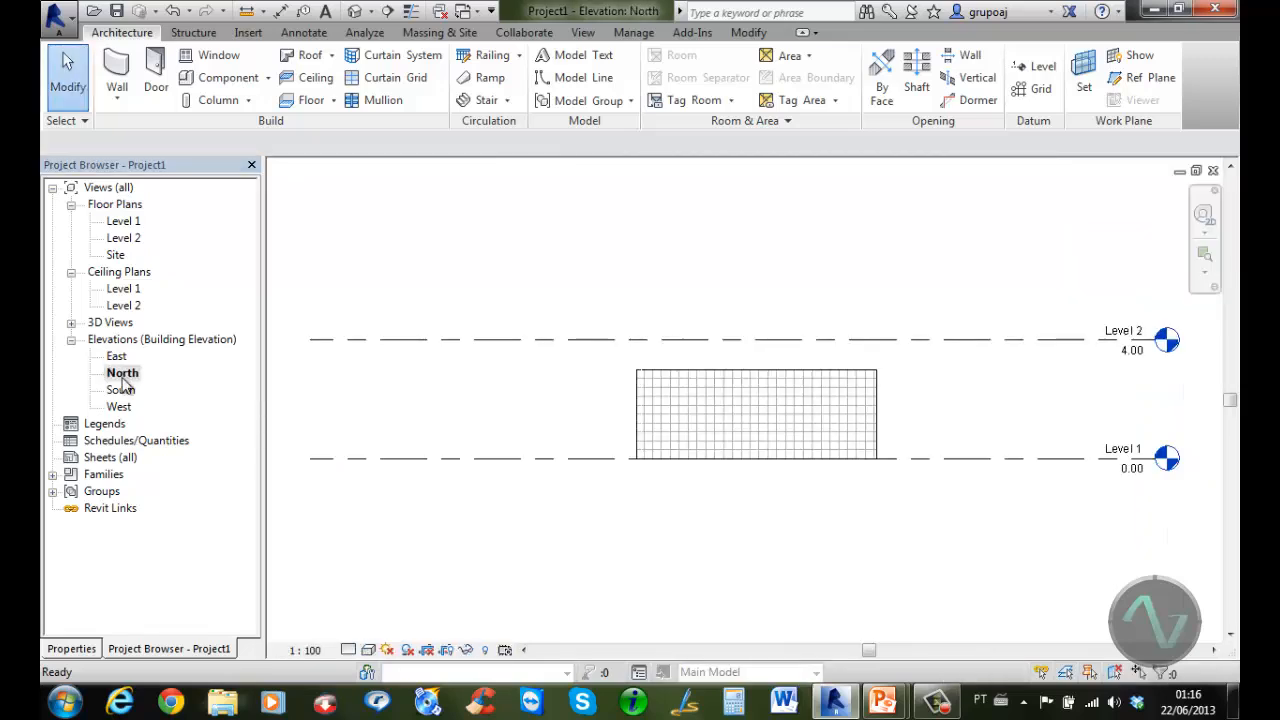
pyautogui.doubleClick(121, 390)
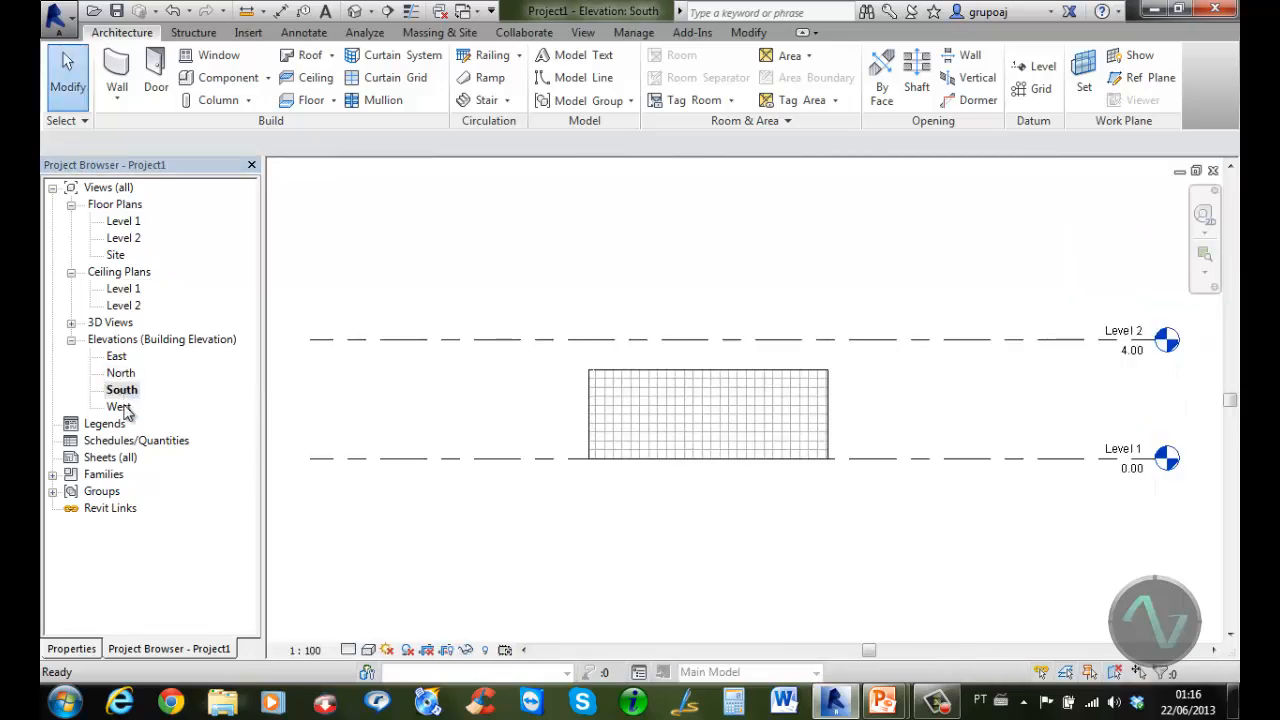
pyautogui.doubleClick(120, 407)
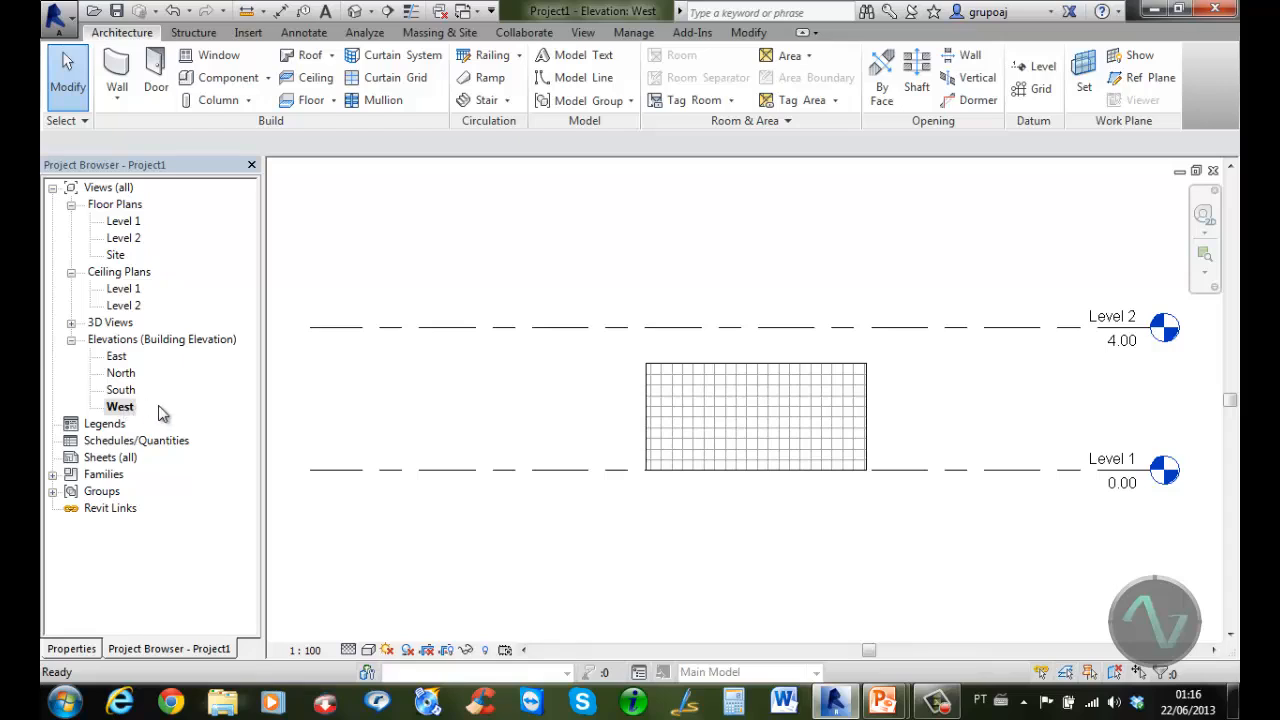
# In the Level 1 floor plan, start a door and duplicate the M_Single-Flush 0915 x 2134mm type as porta 80
pyautogui.doubleClick(124, 222)
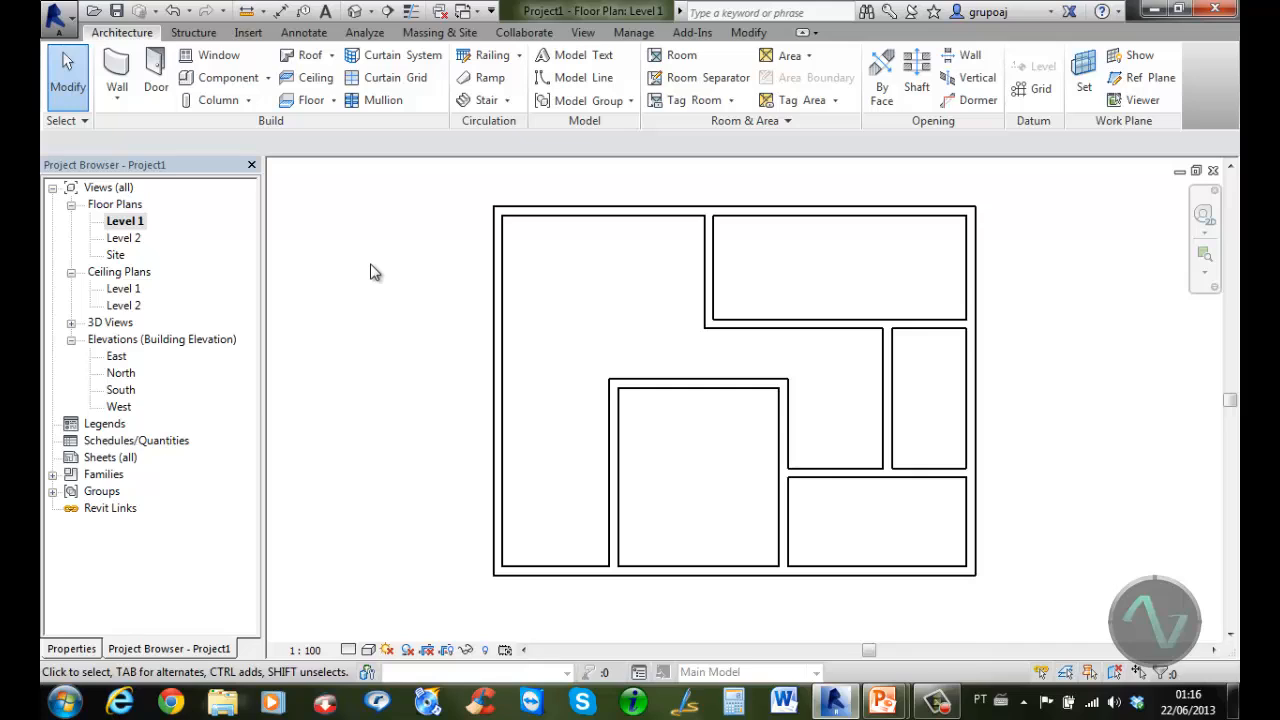
pyautogui.click(158, 70)
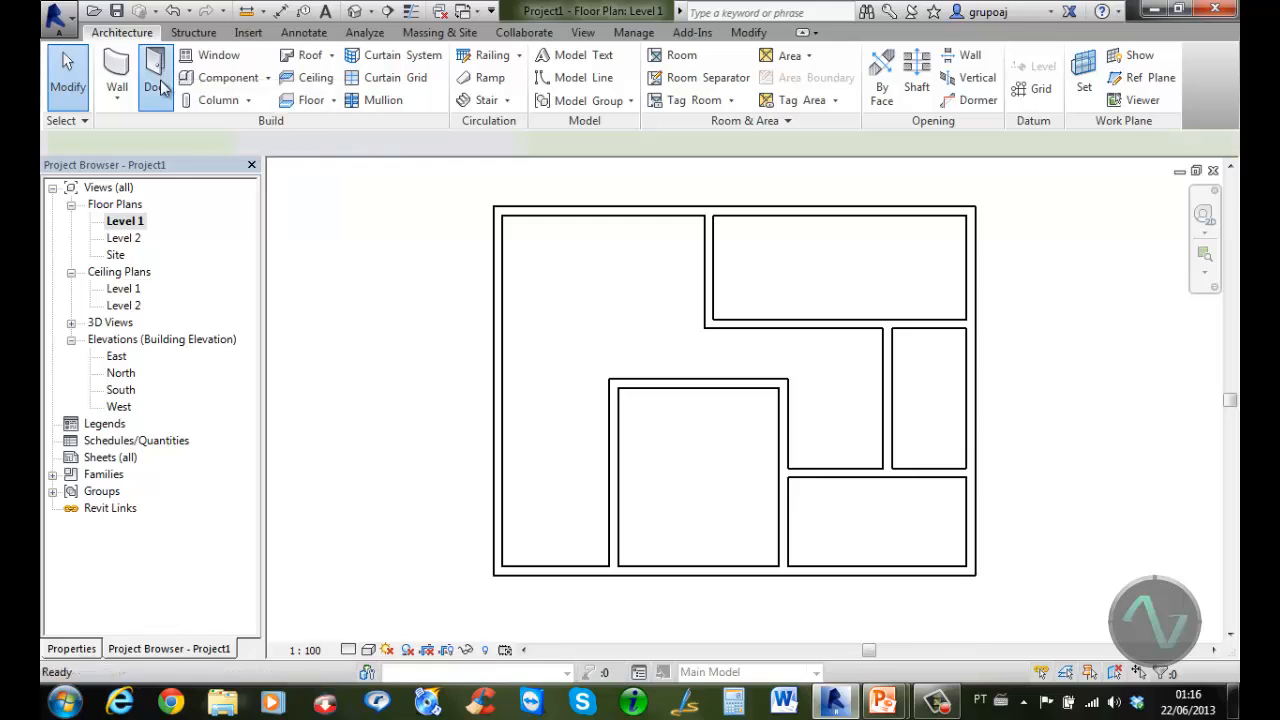
pyautogui.click(72, 649)
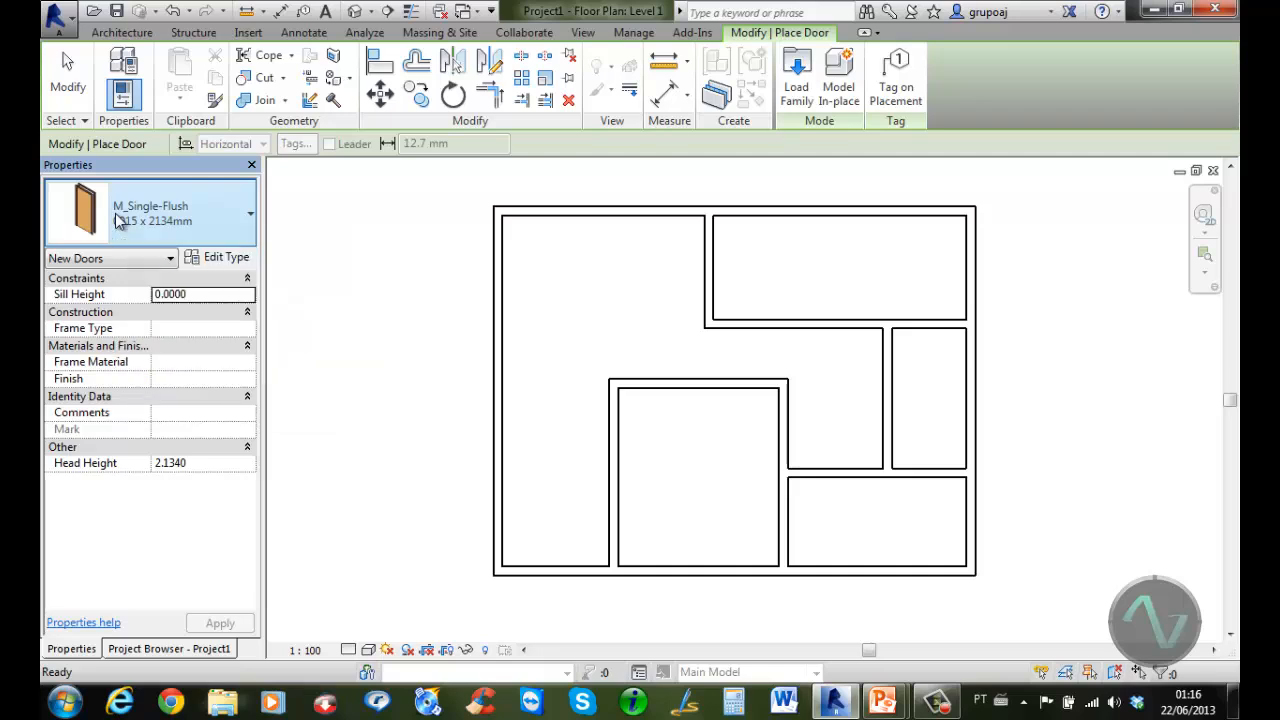
pyautogui.click(234, 262)
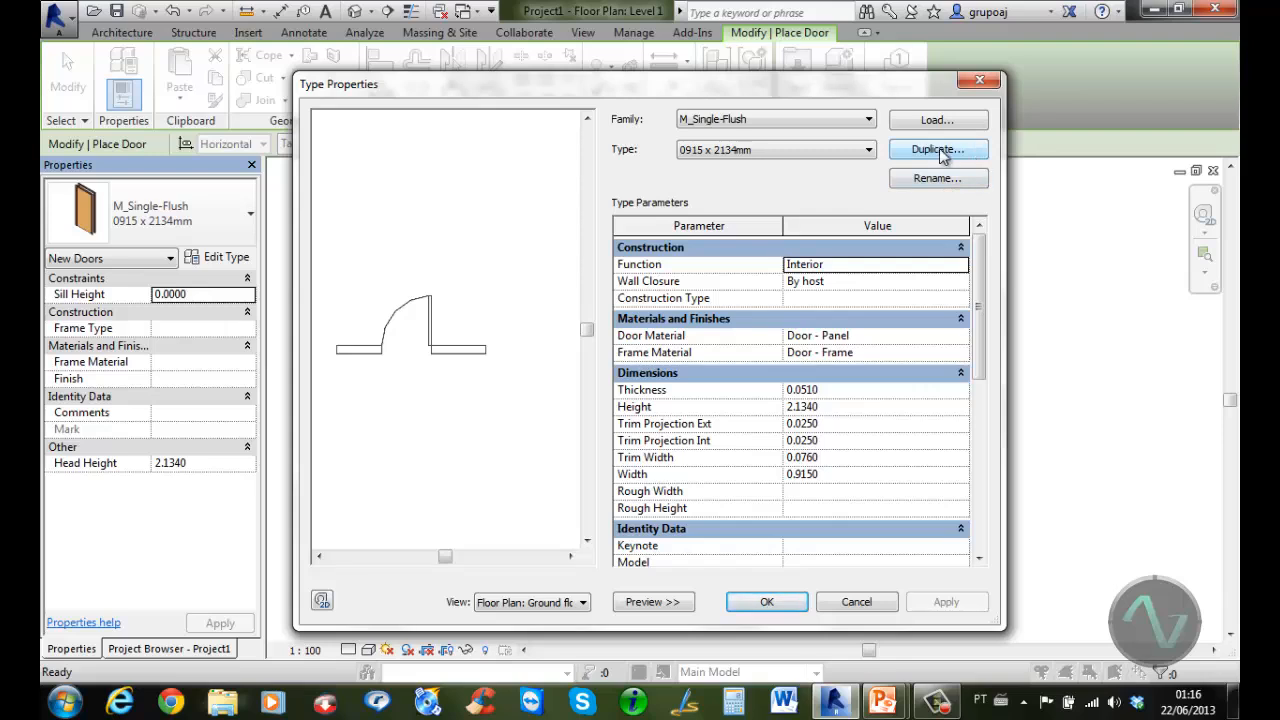
pyautogui.click(939, 148)
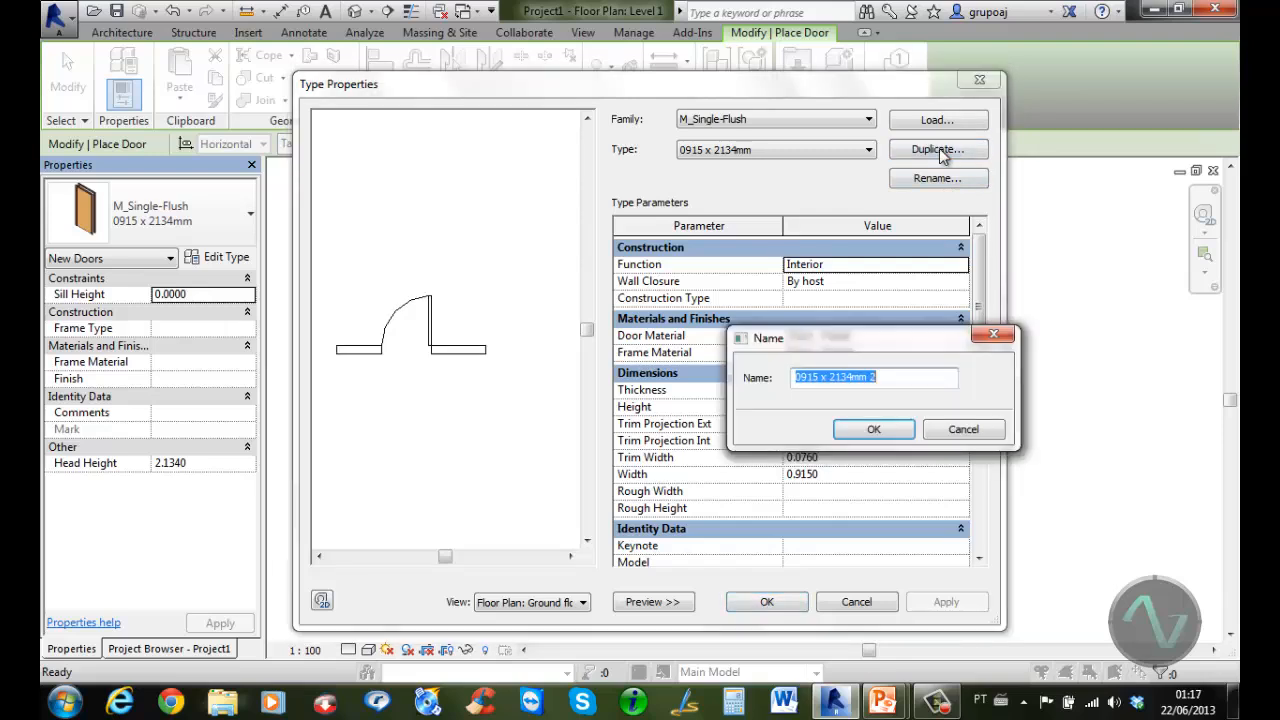
pyautogui.write('porta 80')
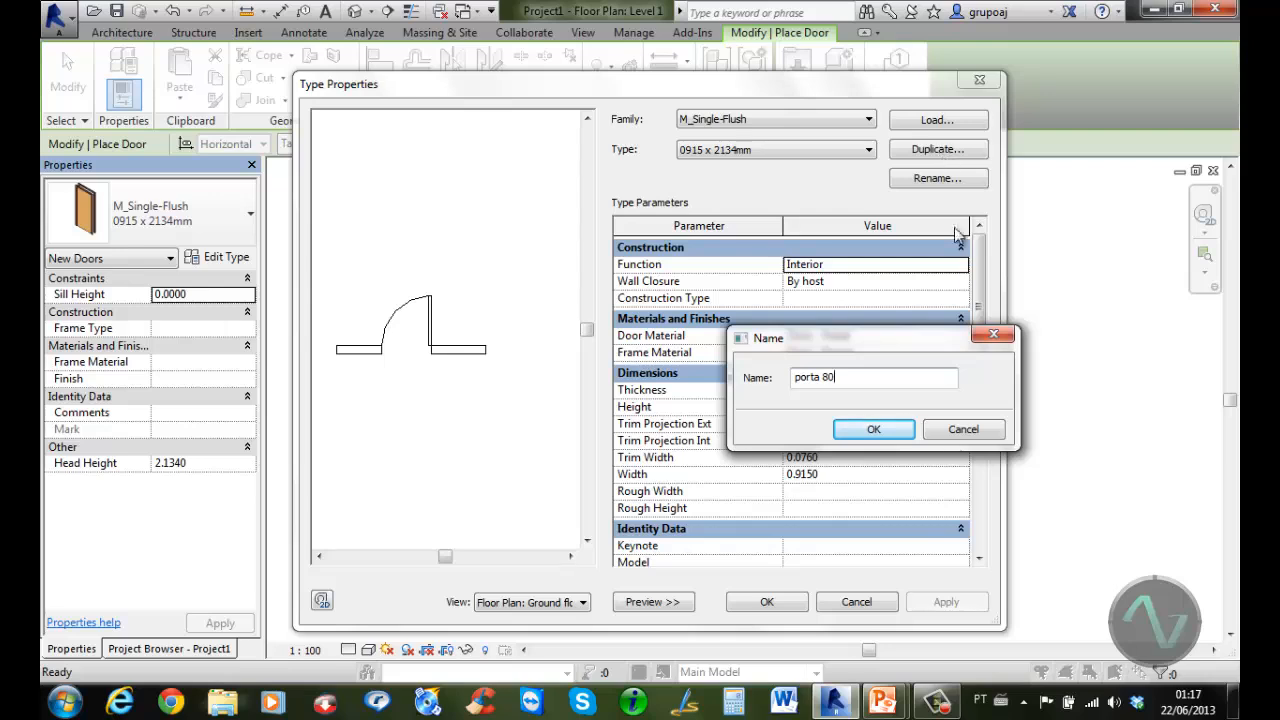
pyautogui.click(884, 432)
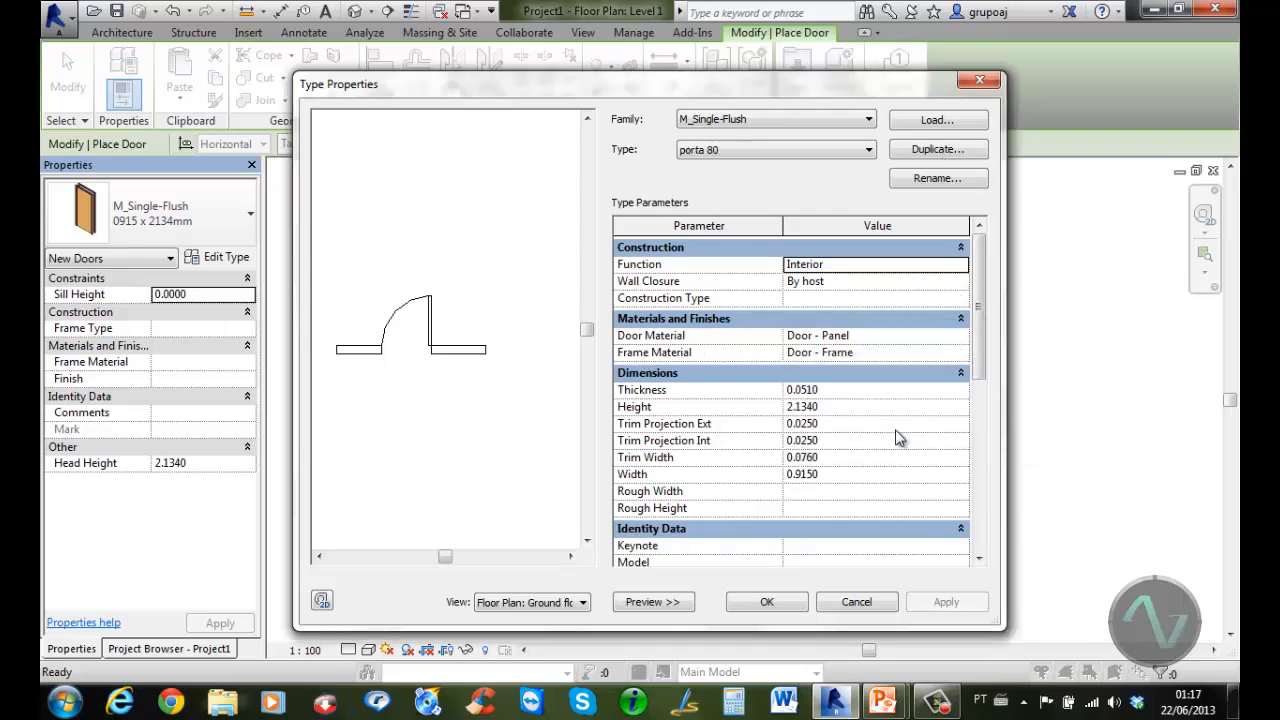
# Set the porta 80 door type's thickness to 0.03, height to 2.1 and width to 0.8 m
pyautogui.click(856, 390)
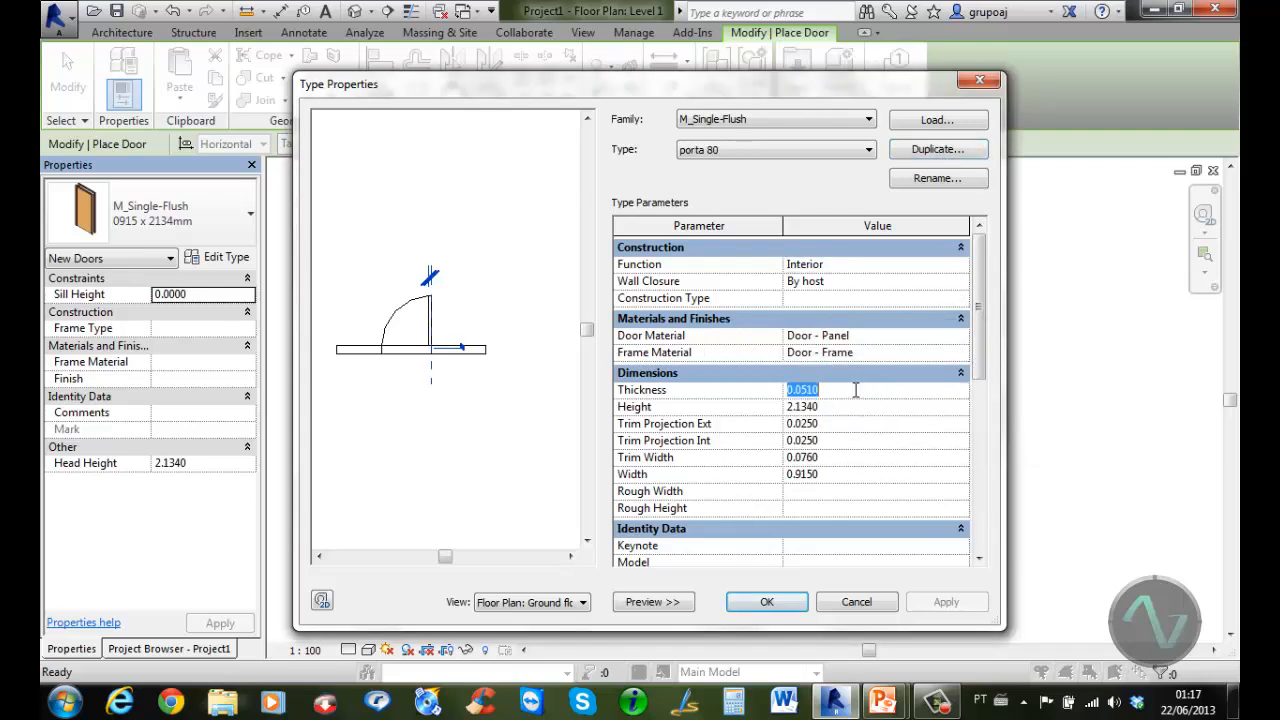
pyautogui.press('BackSpace')
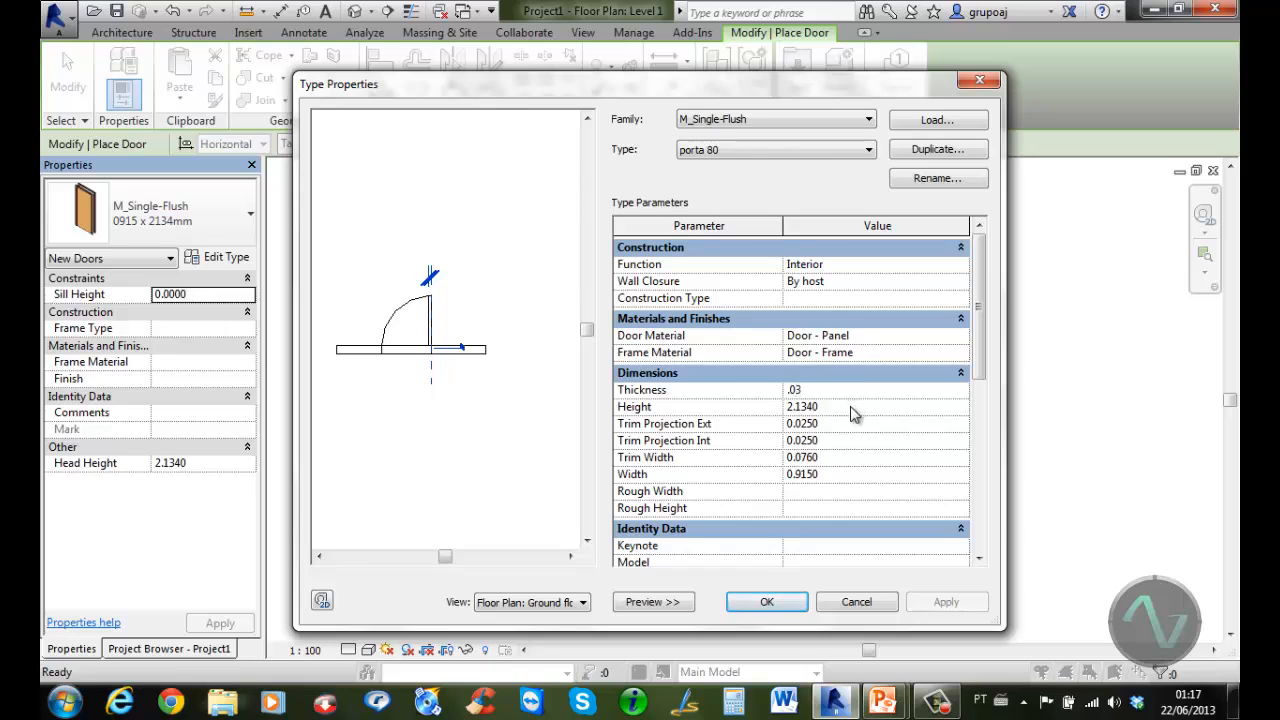
pyautogui.click(852, 406)
pyautogui.write('2')
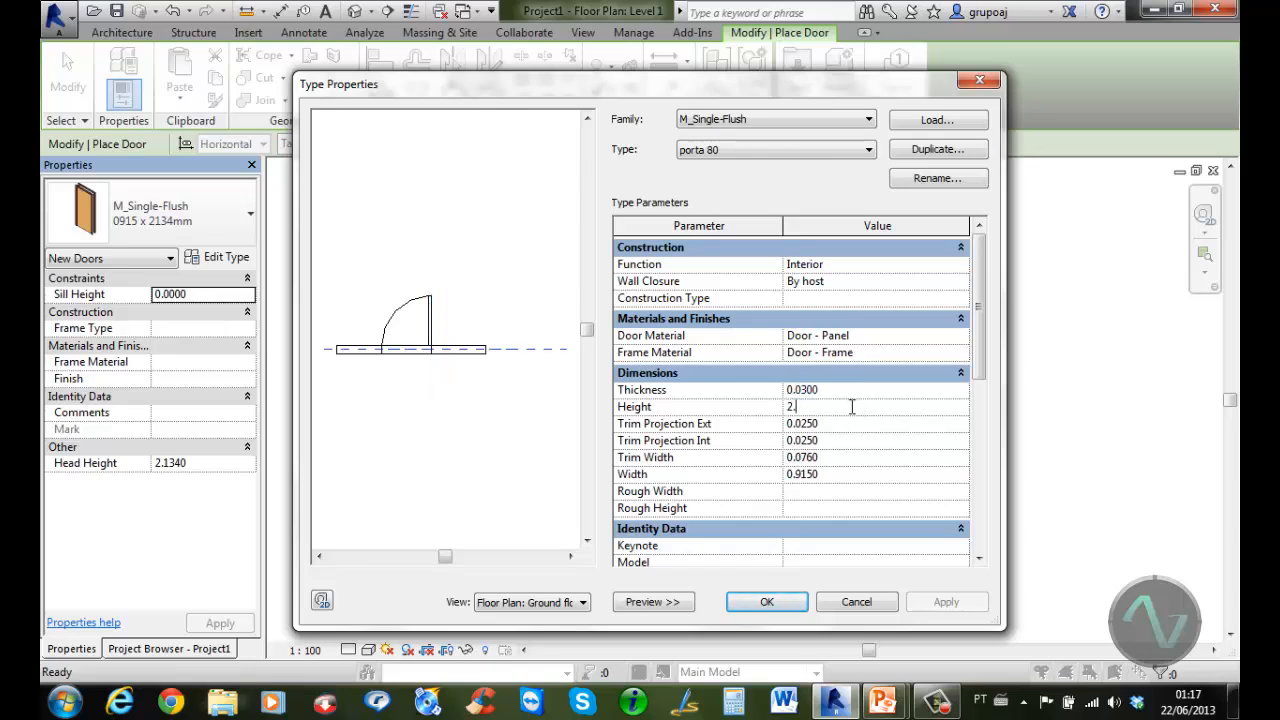
pyautogui.write('.1')
pyautogui.click(846, 479)
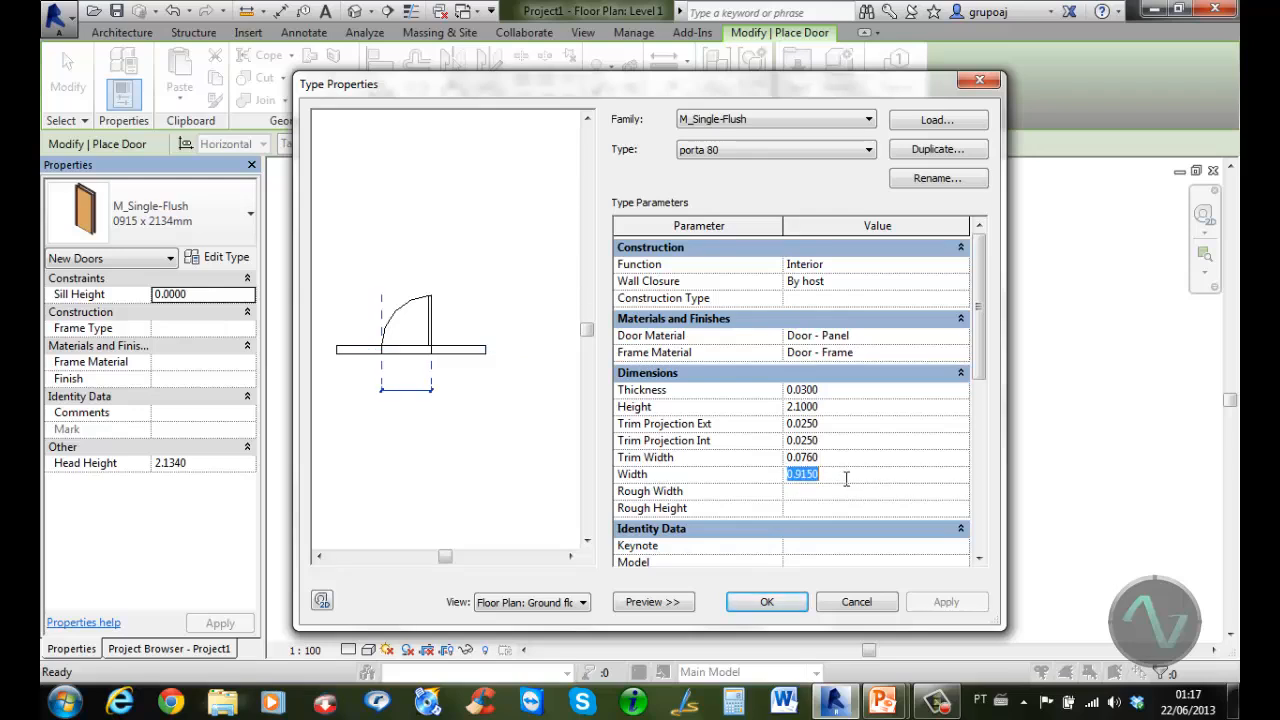
pyautogui.press('BackSpace')
pyautogui.write('.8')
pyautogui.click(840, 488)
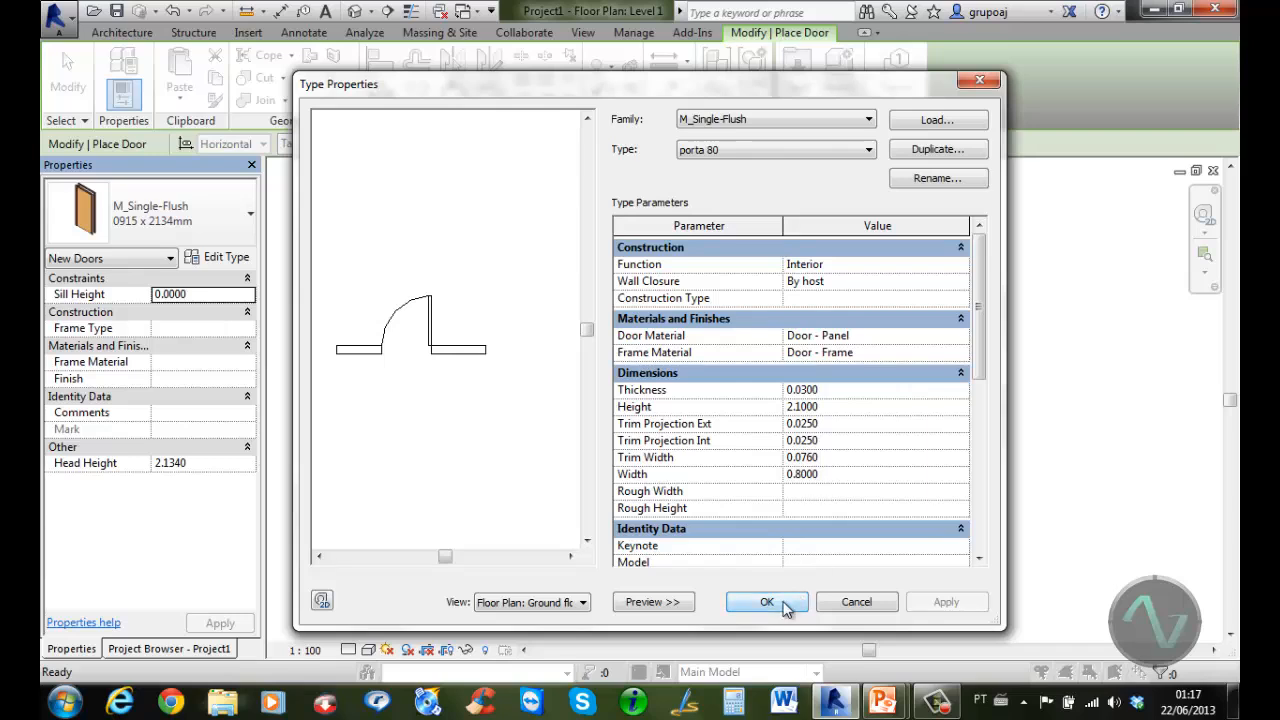
pyautogui.click(767, 602)
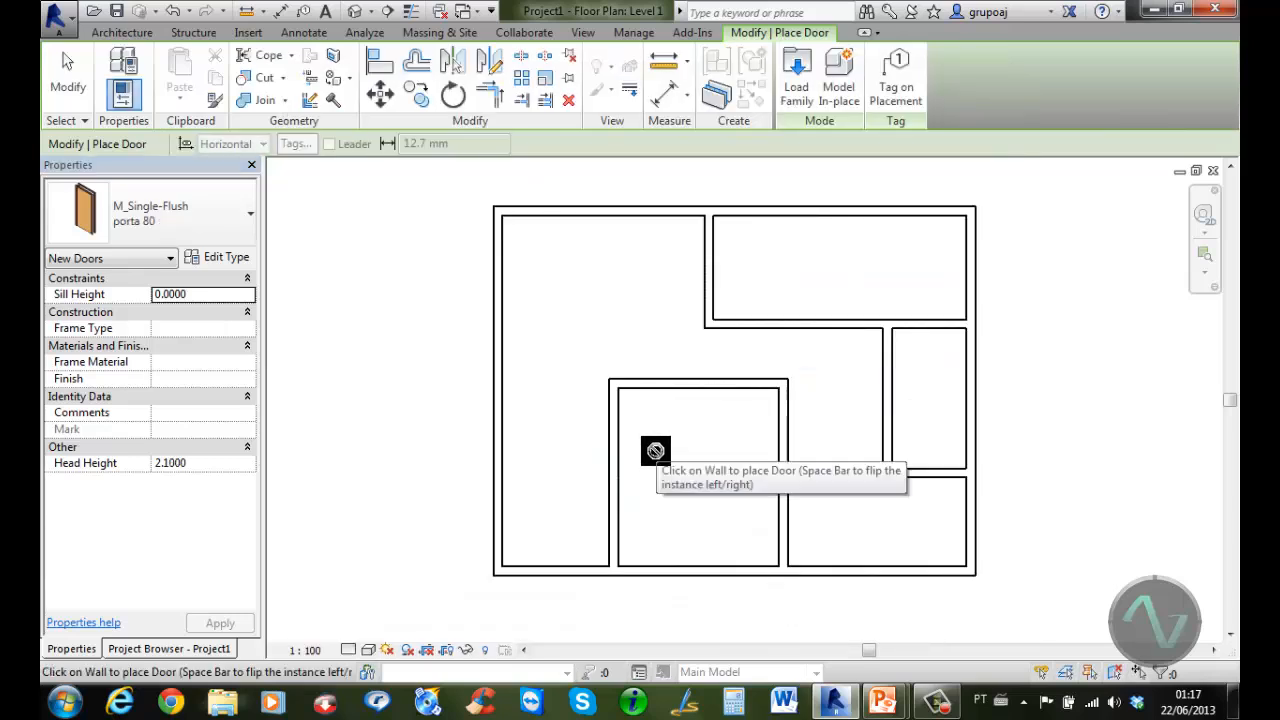
# Place two porta 80 doors in the upper-right room's lower wall, one to the corridor and one to the small right room, both swinging downward
pyautogui.click(852, 328)
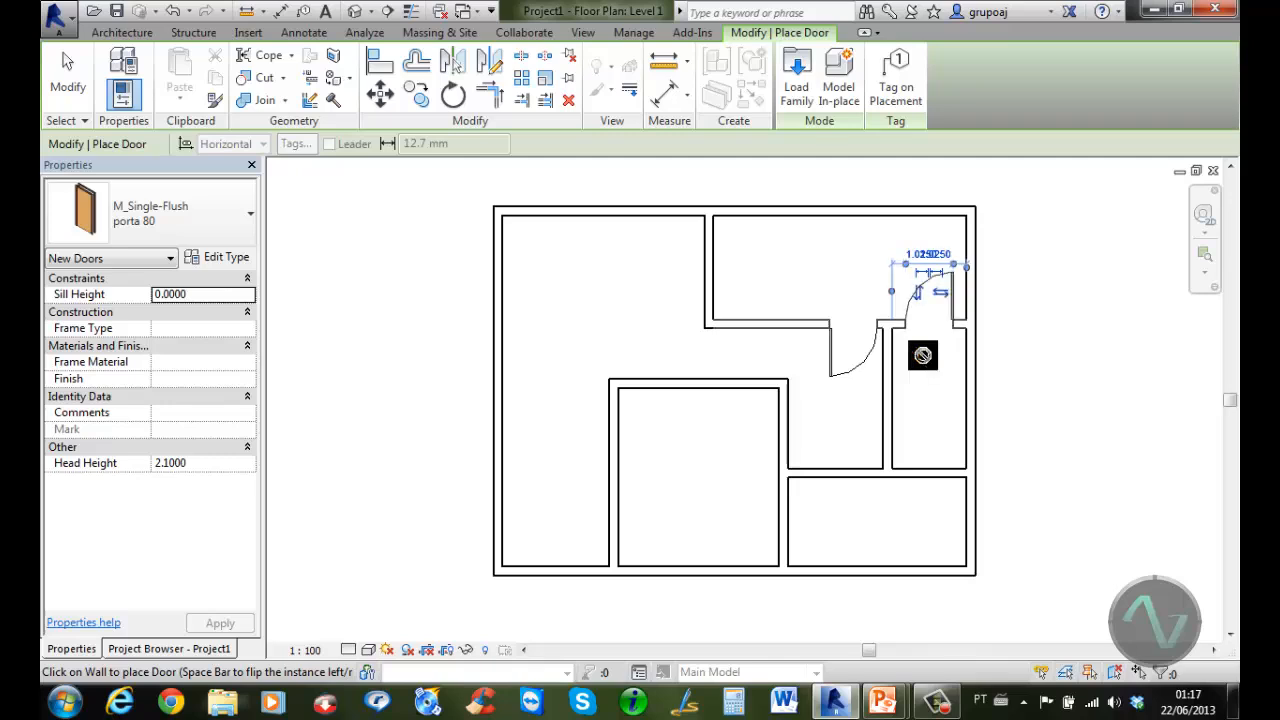
pyautogui.click(938, 297)
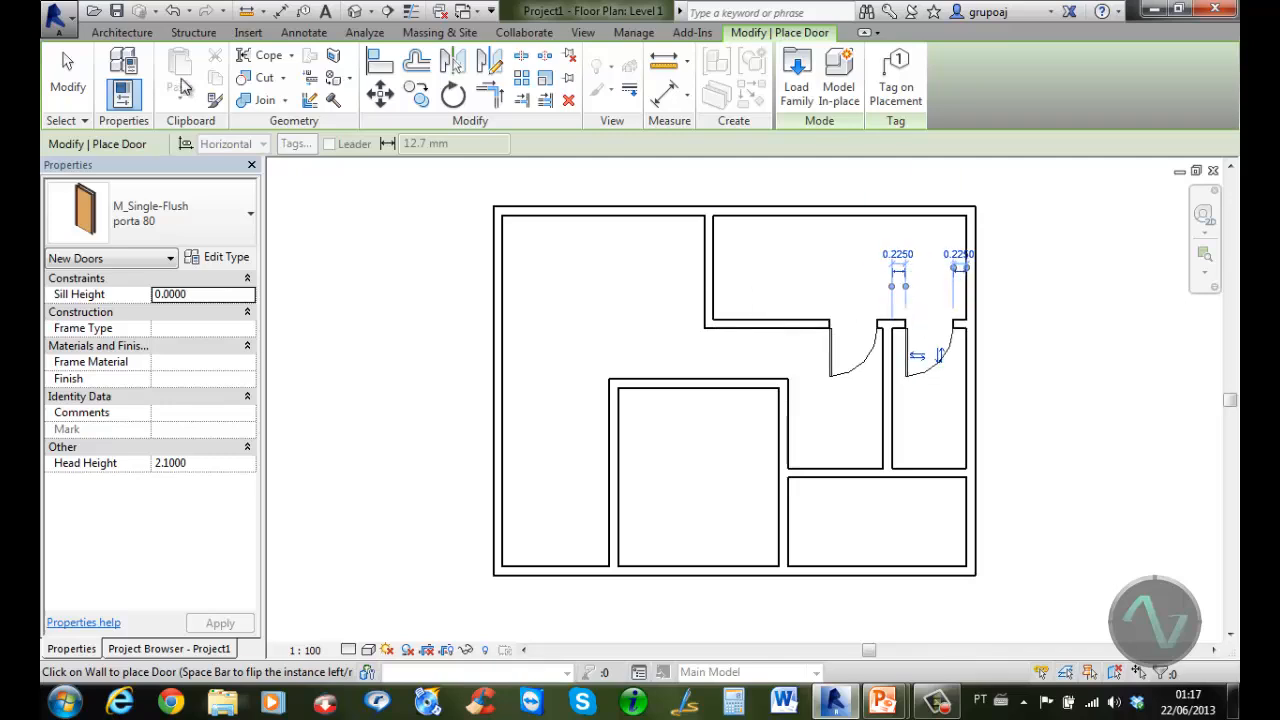
pyautogui.click(66, 75)
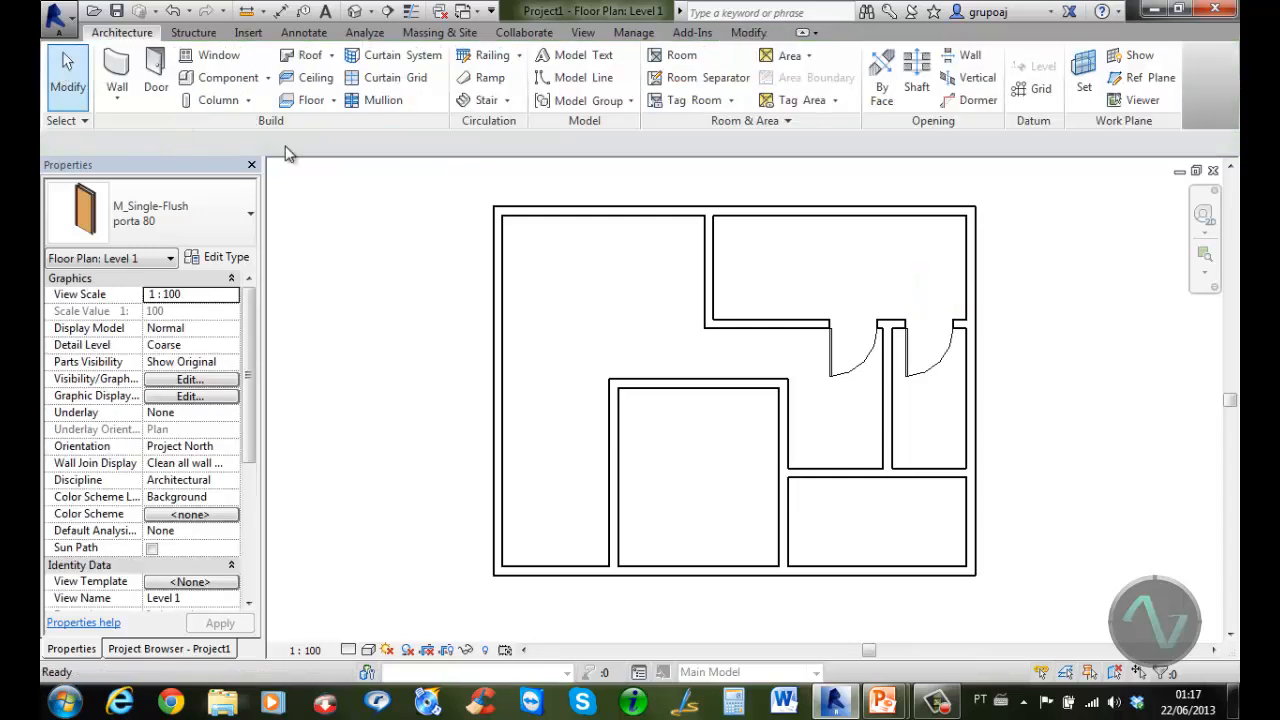
# Flip the hinge side of the corridor door so it hinges next to the corridor's right wall
pyautogui.click(848, 358)
pyautogui.click(847, 357)
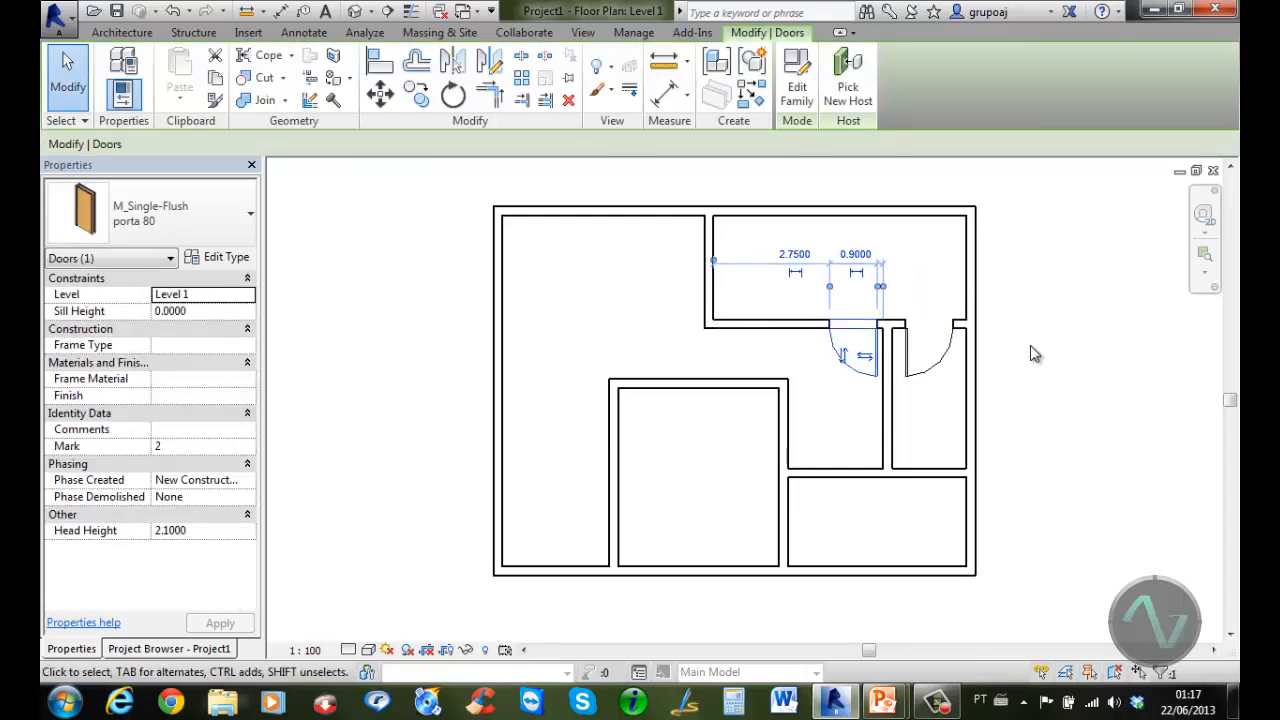
pyautogui.click(1036, 339)
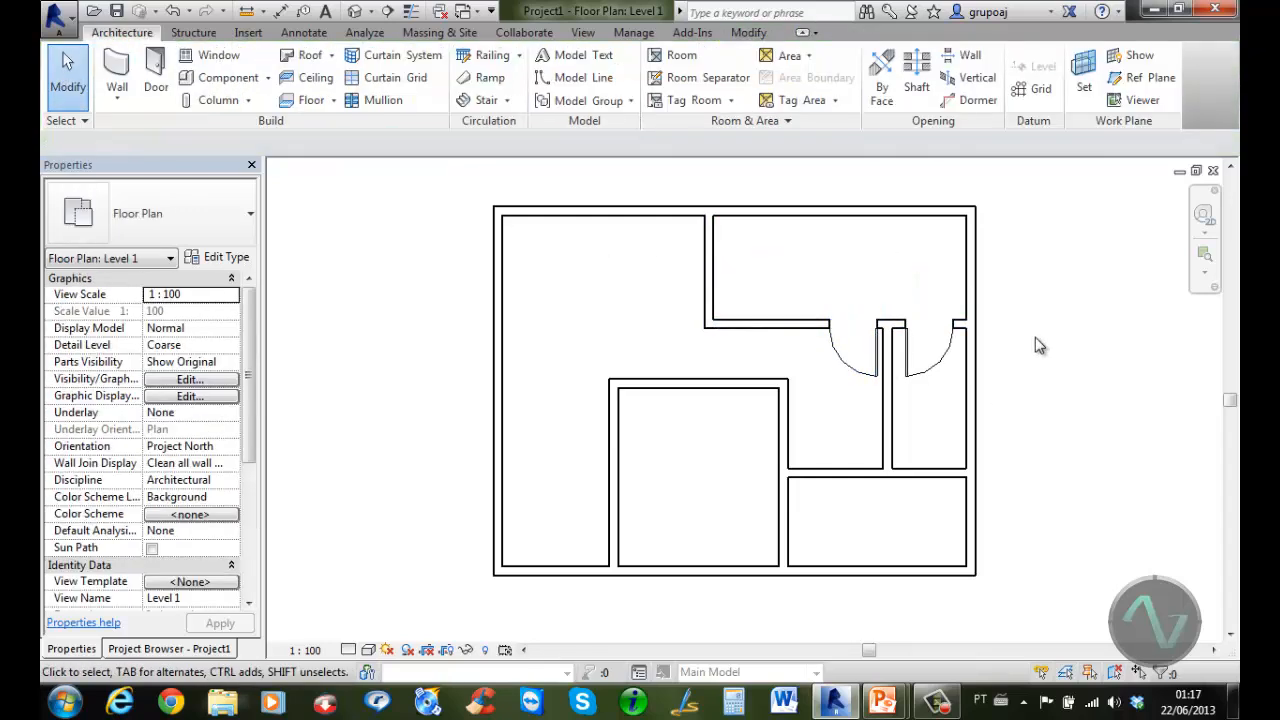
# Duplicate the porta 80 door type as porta 70 and set its width to 0.7 m
pyautogui.click(152, 78)
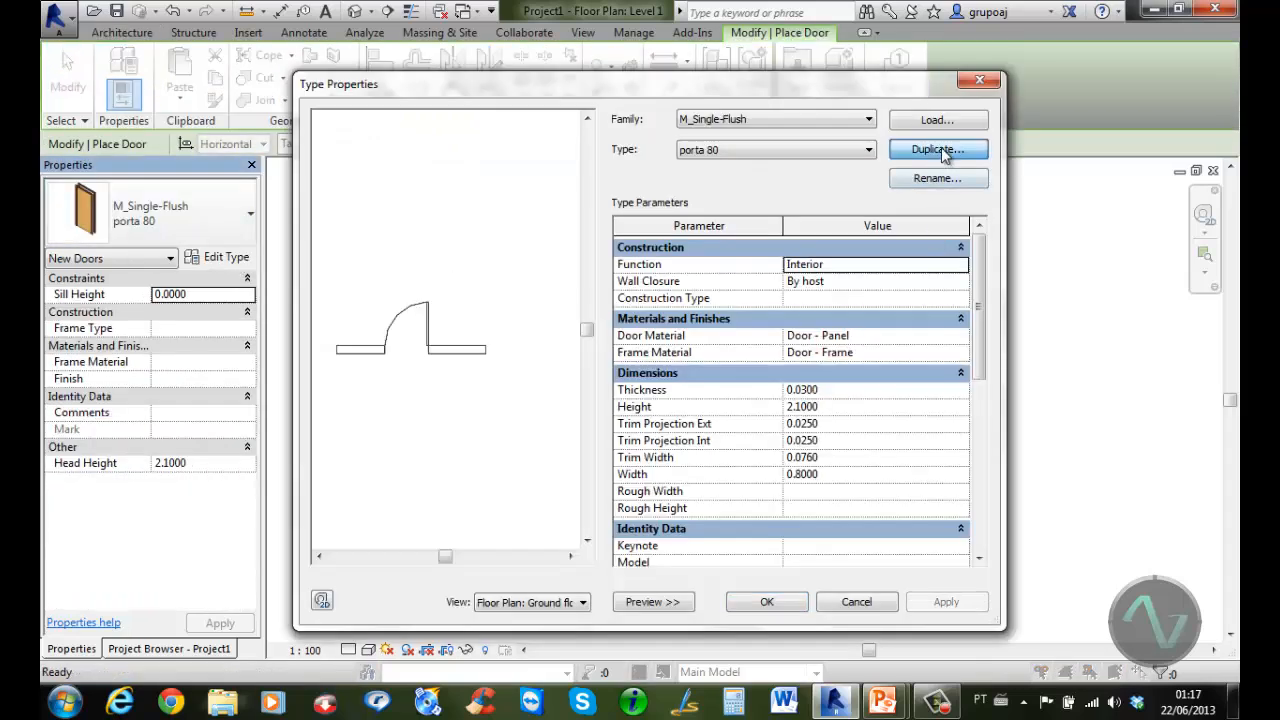
pyautogui.click(939, 148)
pyautogui.moveTo(825, 377); pyautogui.dragTo(846, 377)
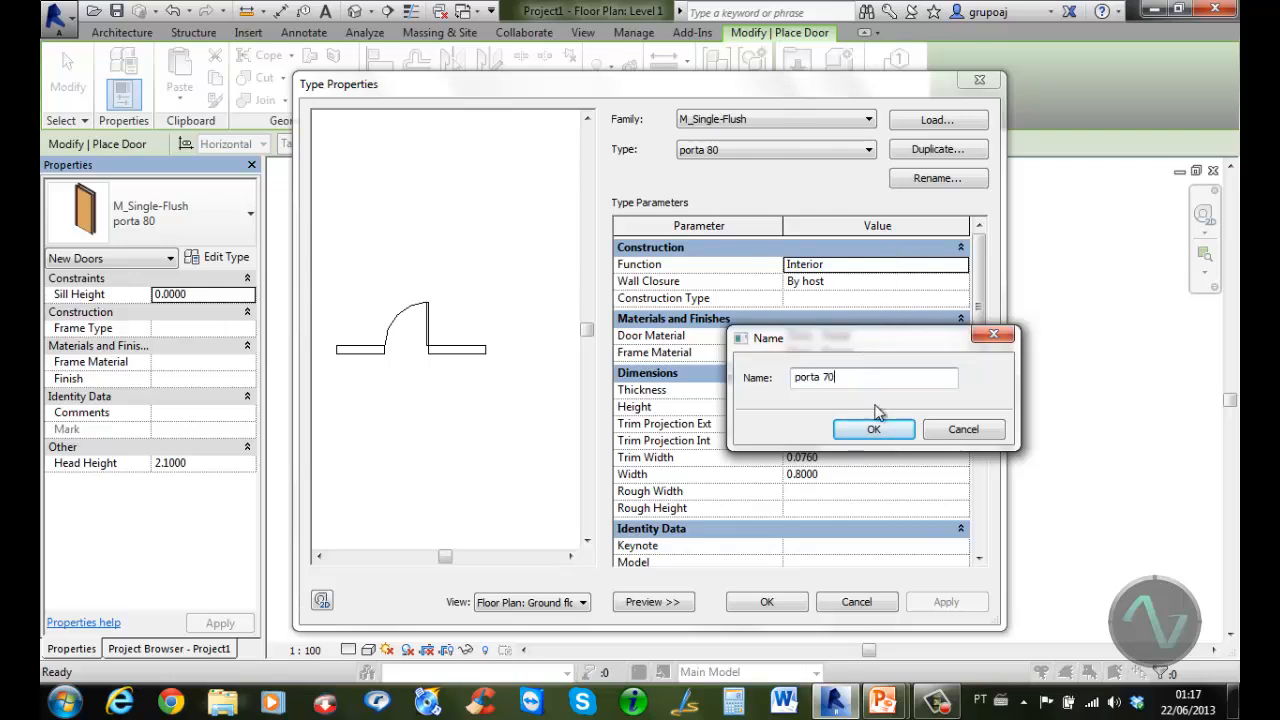
pyautogui.click(892, 430)
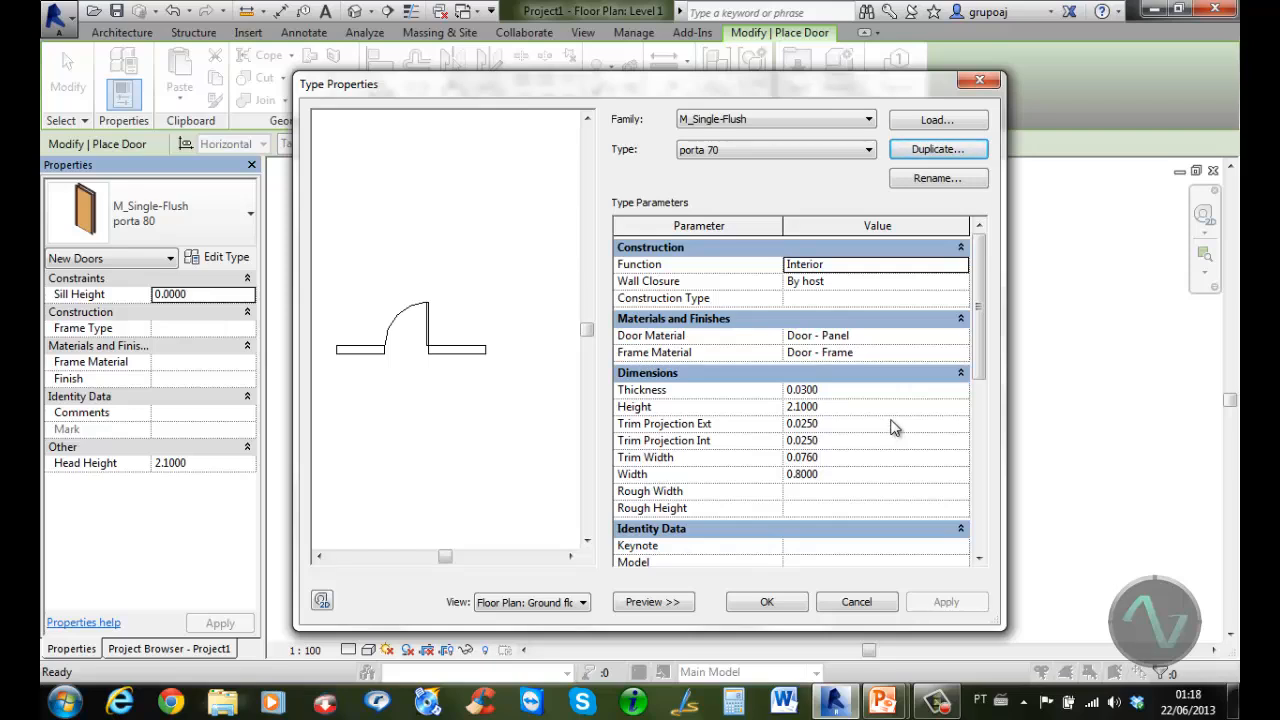
pyautogui.click(837, 476)
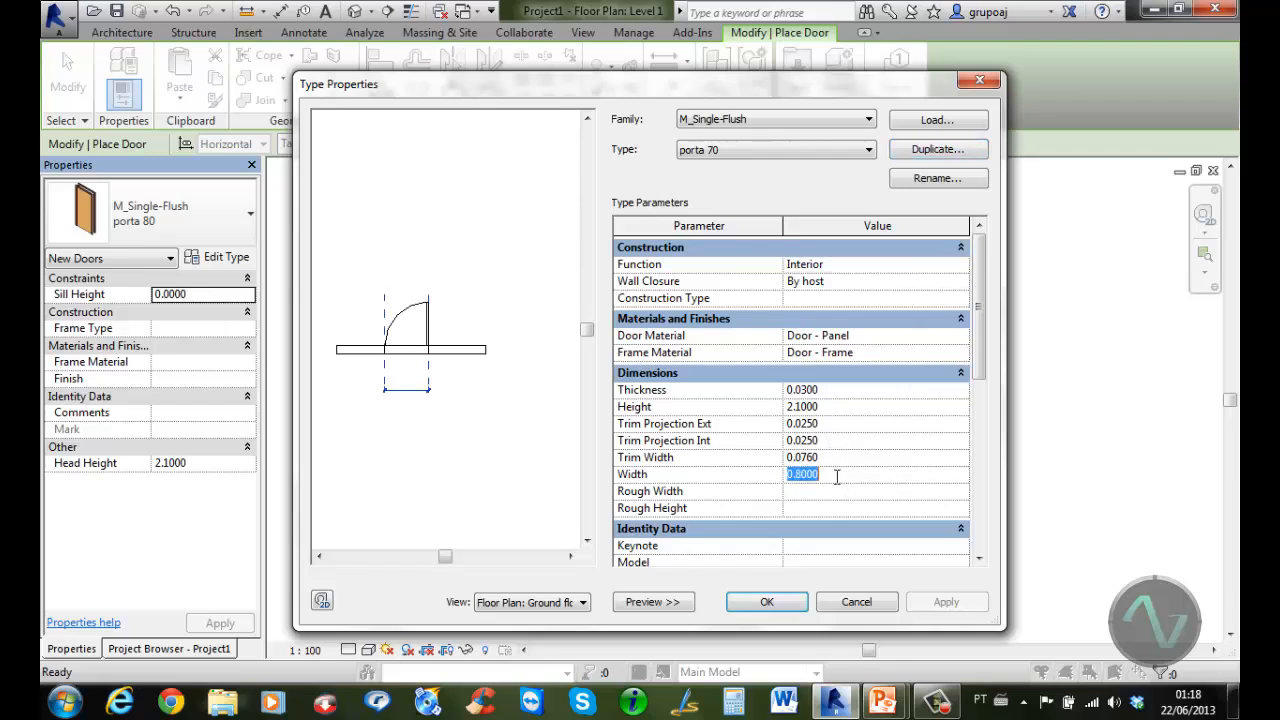
pyautogui.press('BackSpace')
pyautogui.write('.7')
pyautogui.click(770, 604)
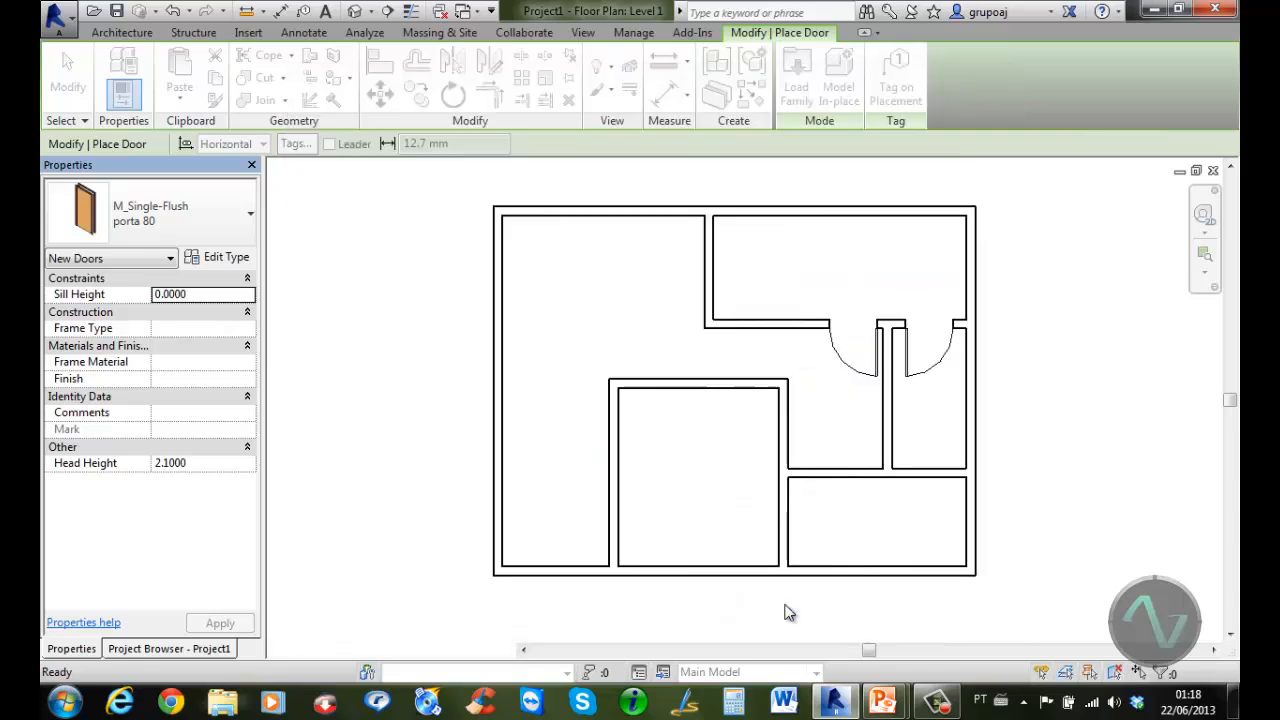
# Place porta 70 doors from the corridor into the lower-middle room and the lower-right room, each swinging into the room
pyautogui.click(786, 424)
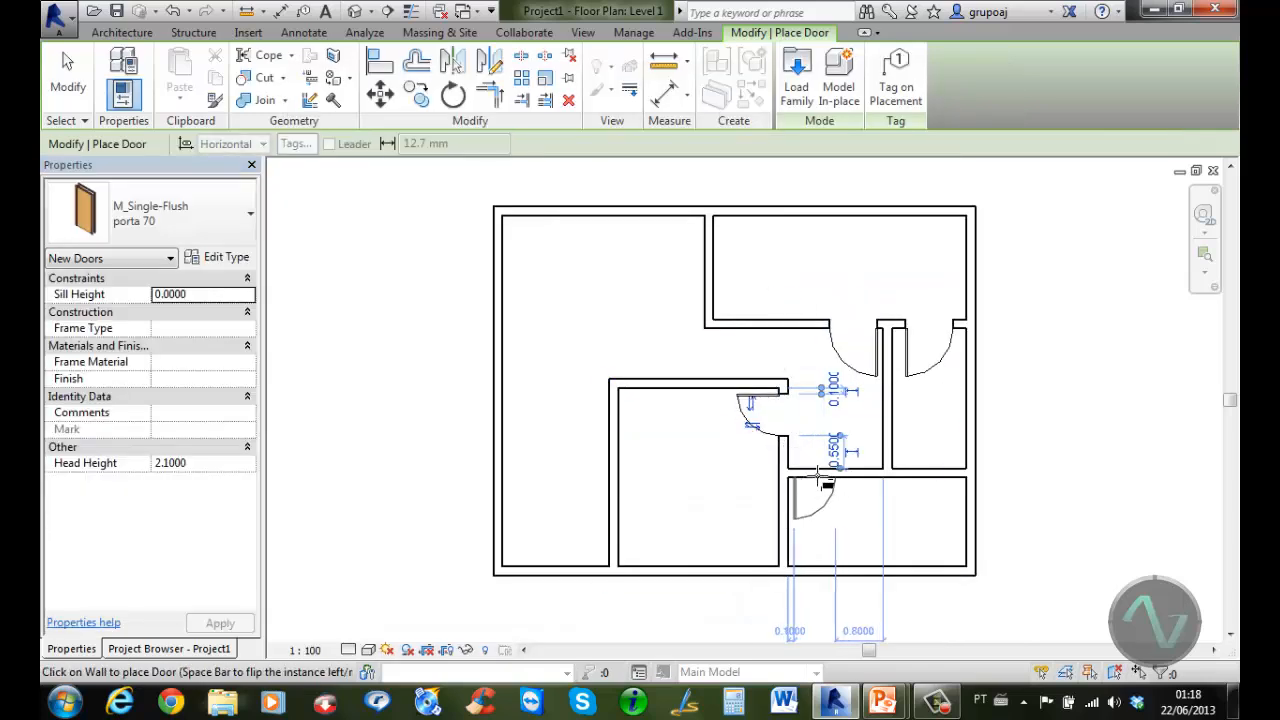
pyautogui.click(820, 476)
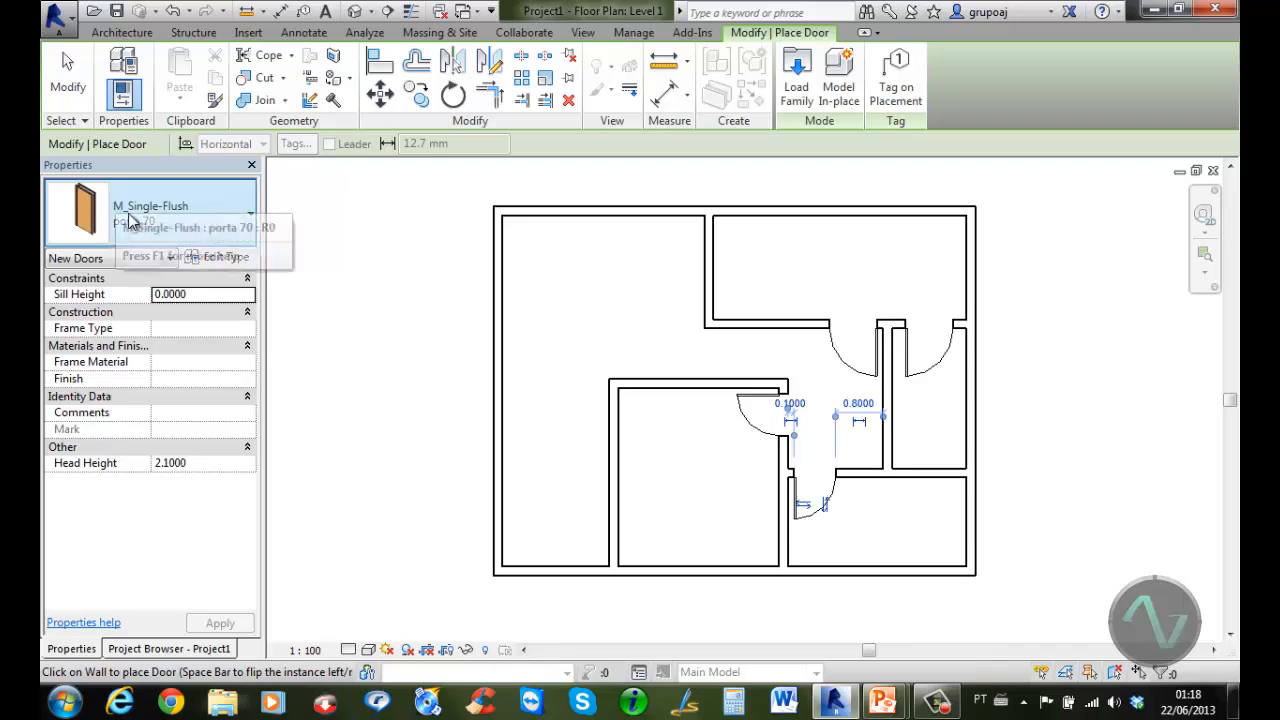
# Preview the door families in the US Metric library's Doors folder and load M_Single-Decorative 1.rfa
pyautogui.click(232, 258)
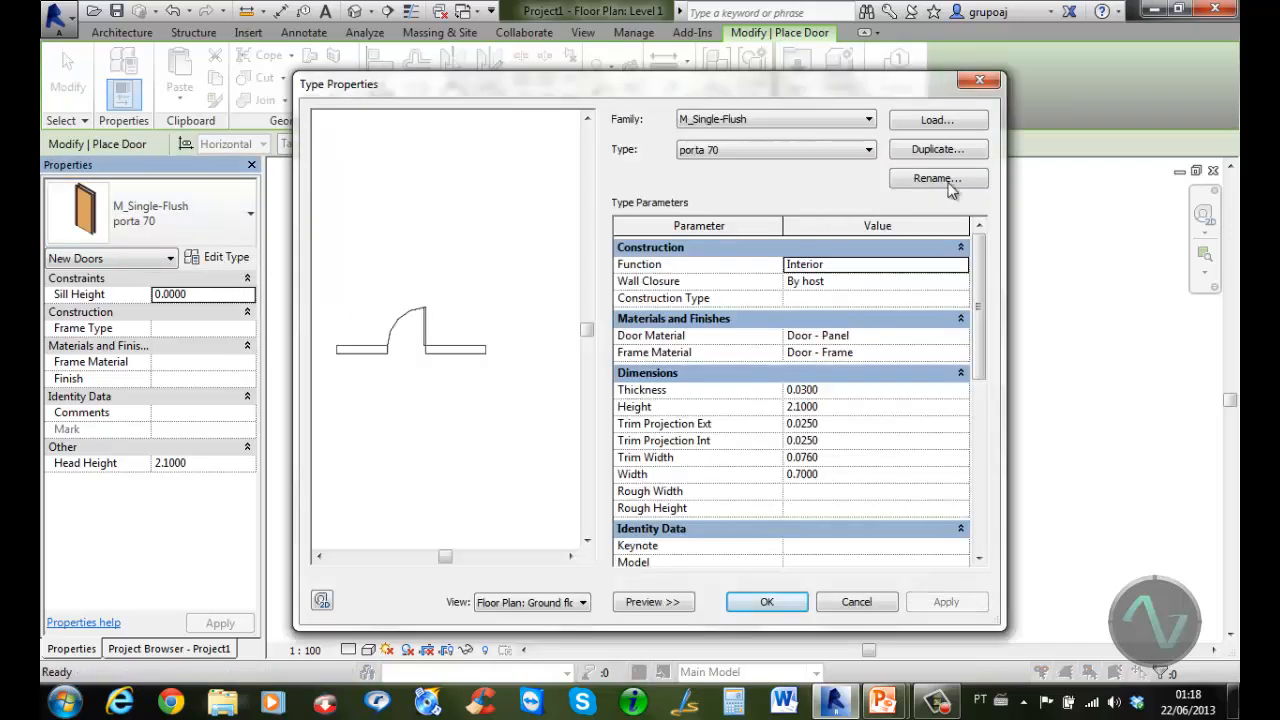
pyautogui.click(952, 122)
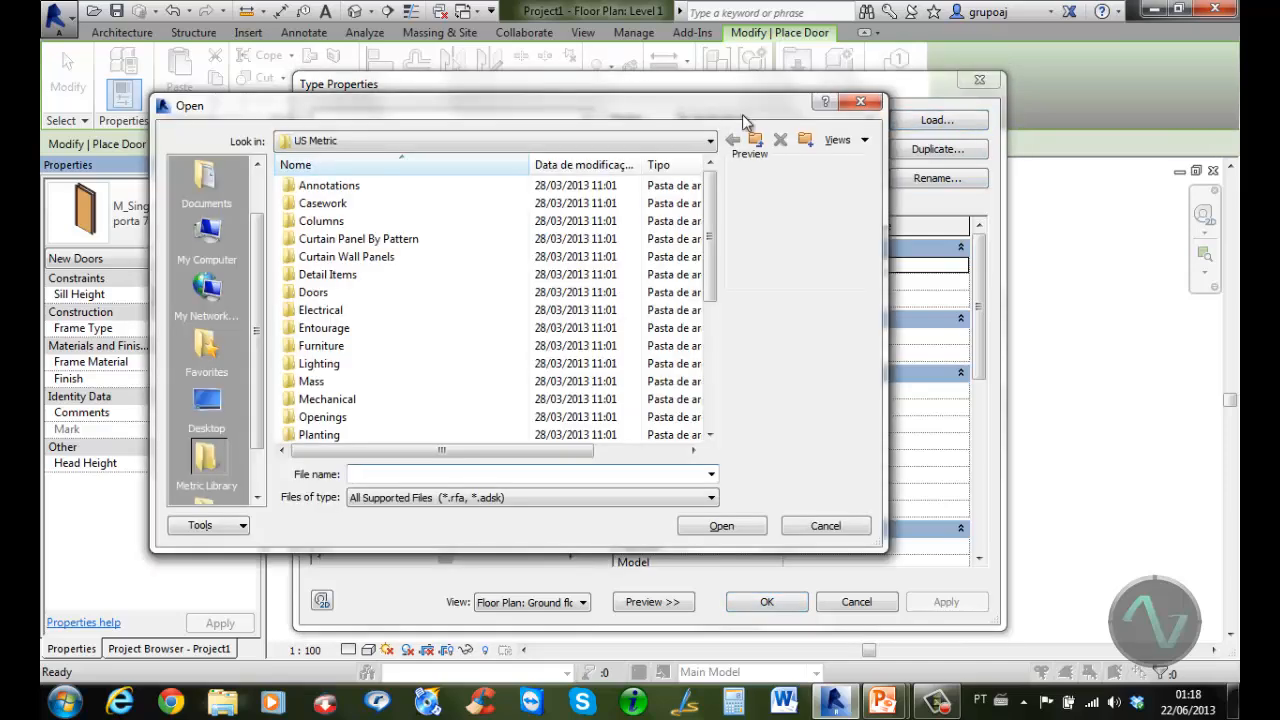
pyautogui.moveTo(743, 121); pyautogui.dragTo(848, 157)
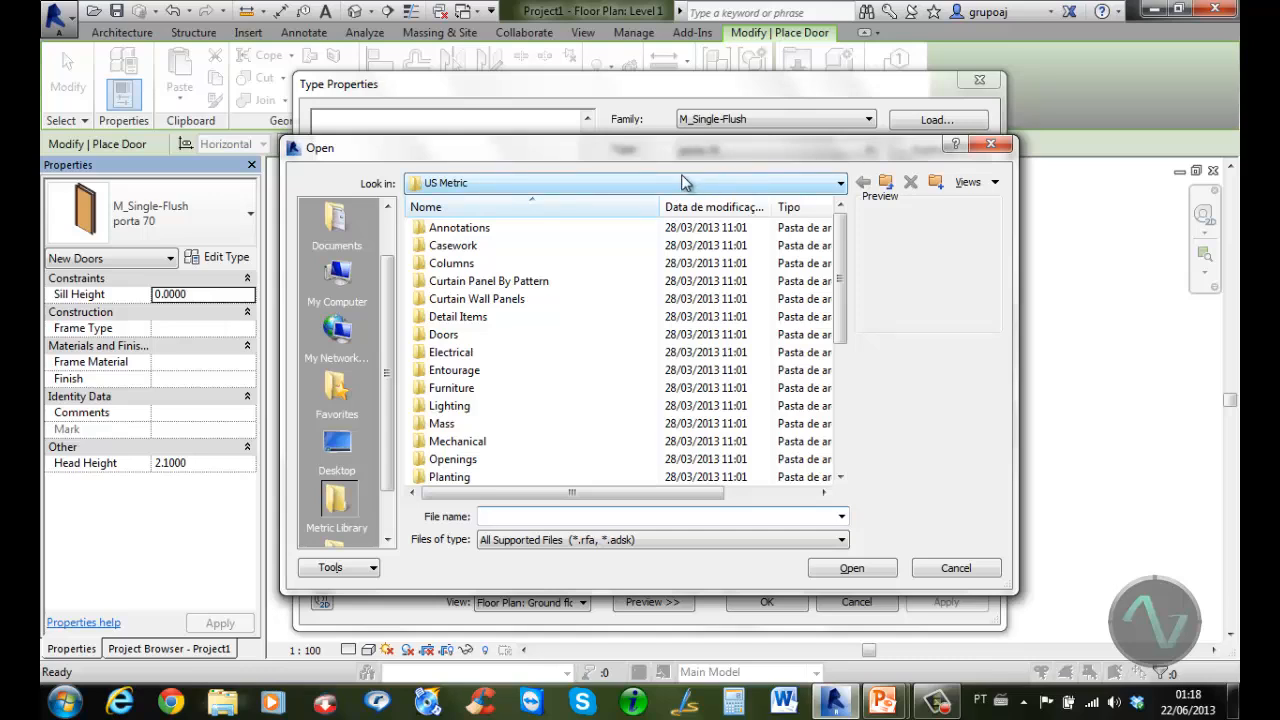
pyautogui.doubleClick(463, 338)
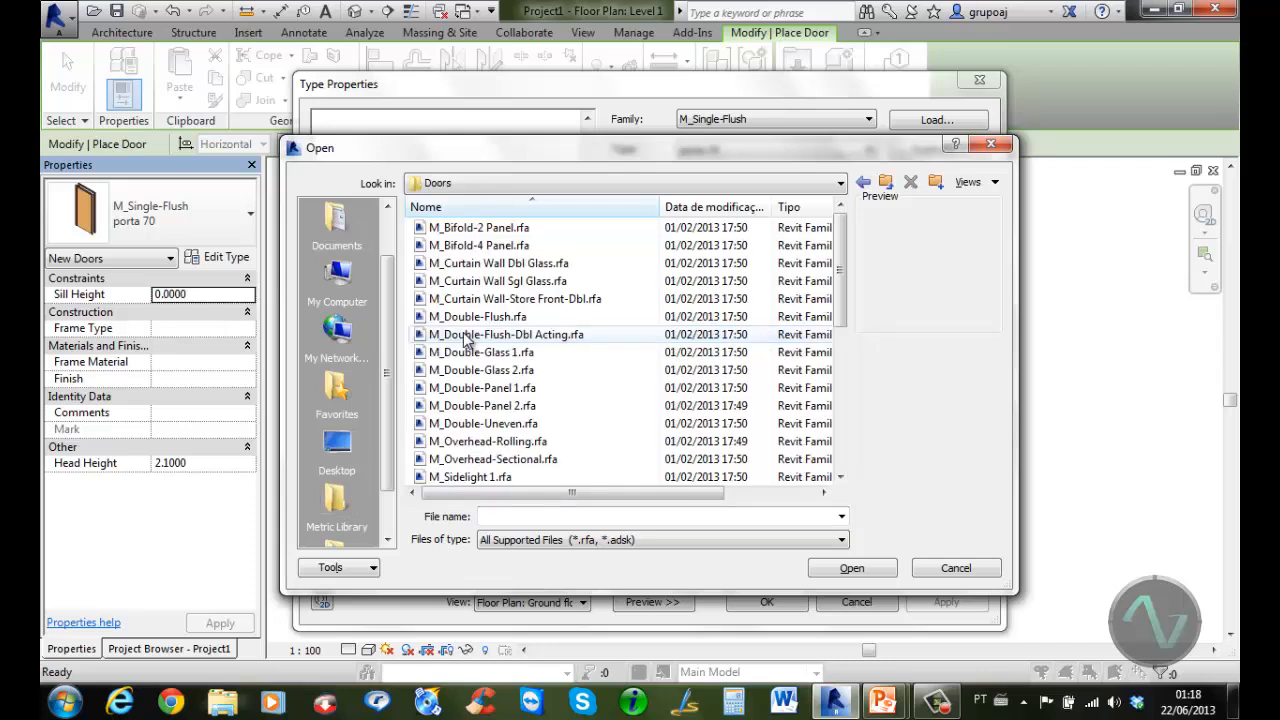
pyautogui.click(522, 228)
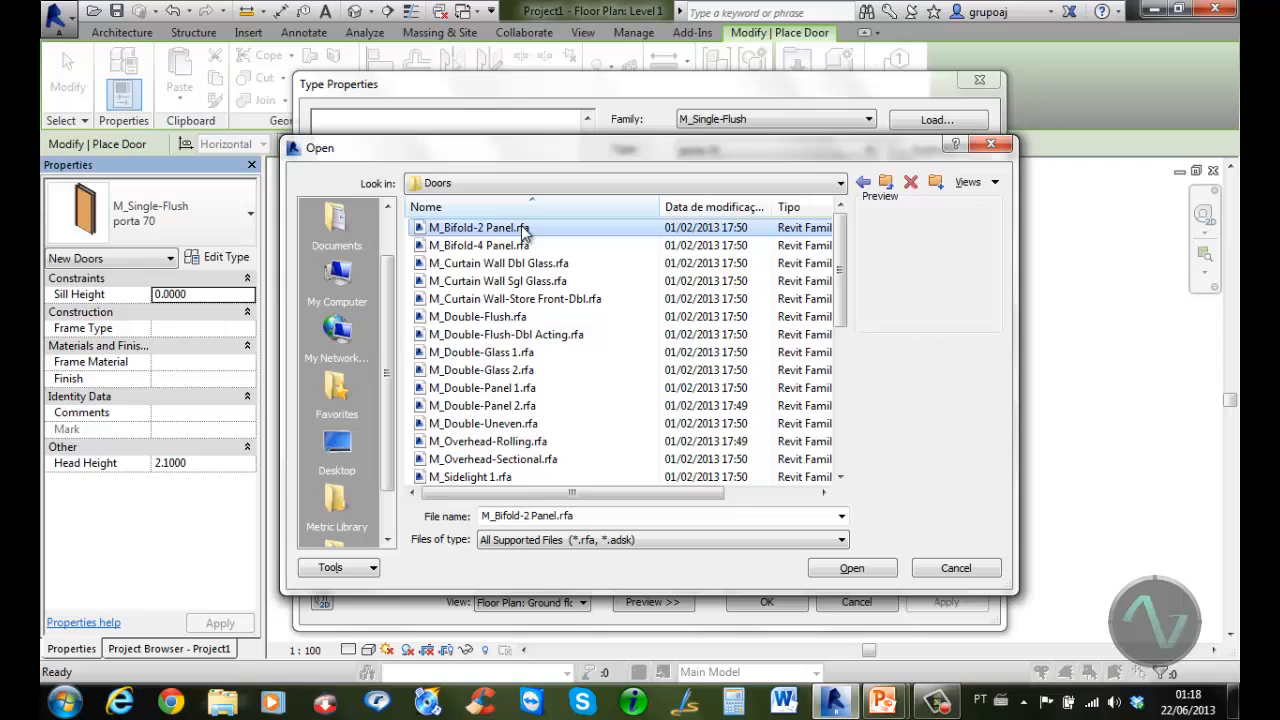
pyautogui.press('Down')
pyautogui.press('Down')
pyautogui.press('Down')
pyautogui.press('Down')
pyautogui.press('Down')
pyautogui.press('Down')
pyautogui.press('Down')
pyautogui.press('Down')
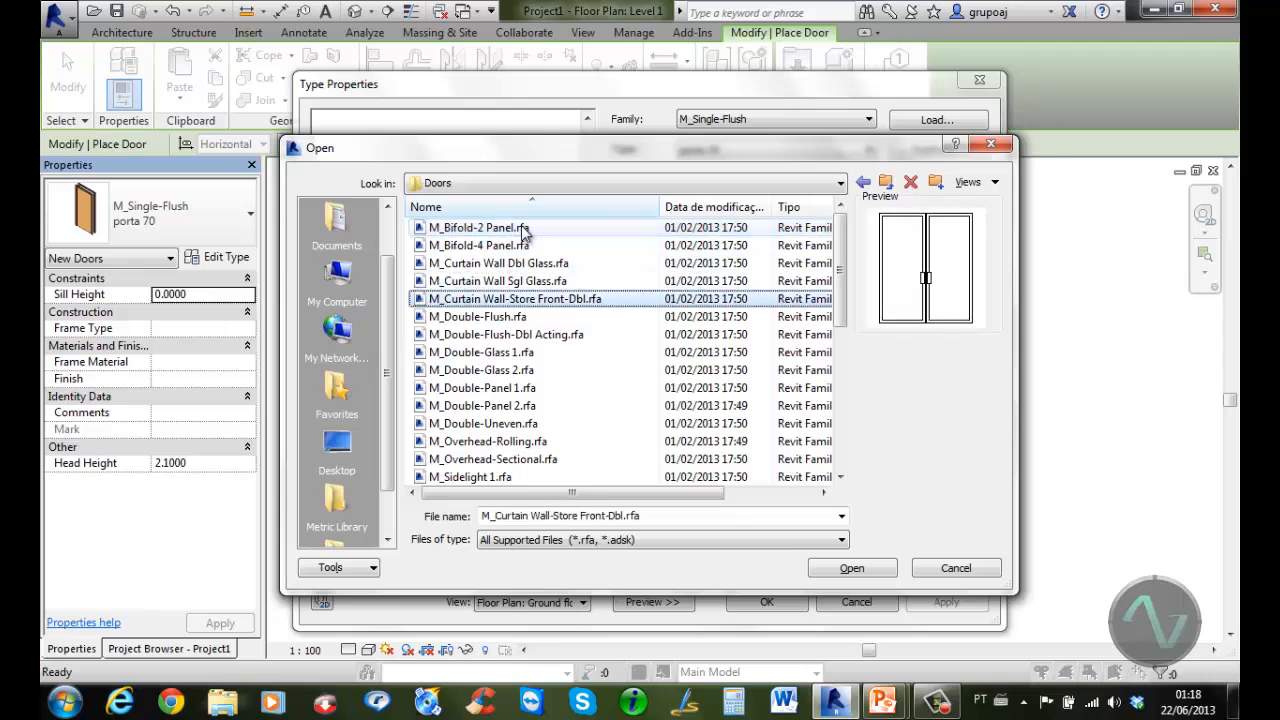
pyautogui.press('Down')
pyautogui.press('Down')
pyautogui.press('Down')
pyautogui.press('Down')
pyautogui.press('Down')
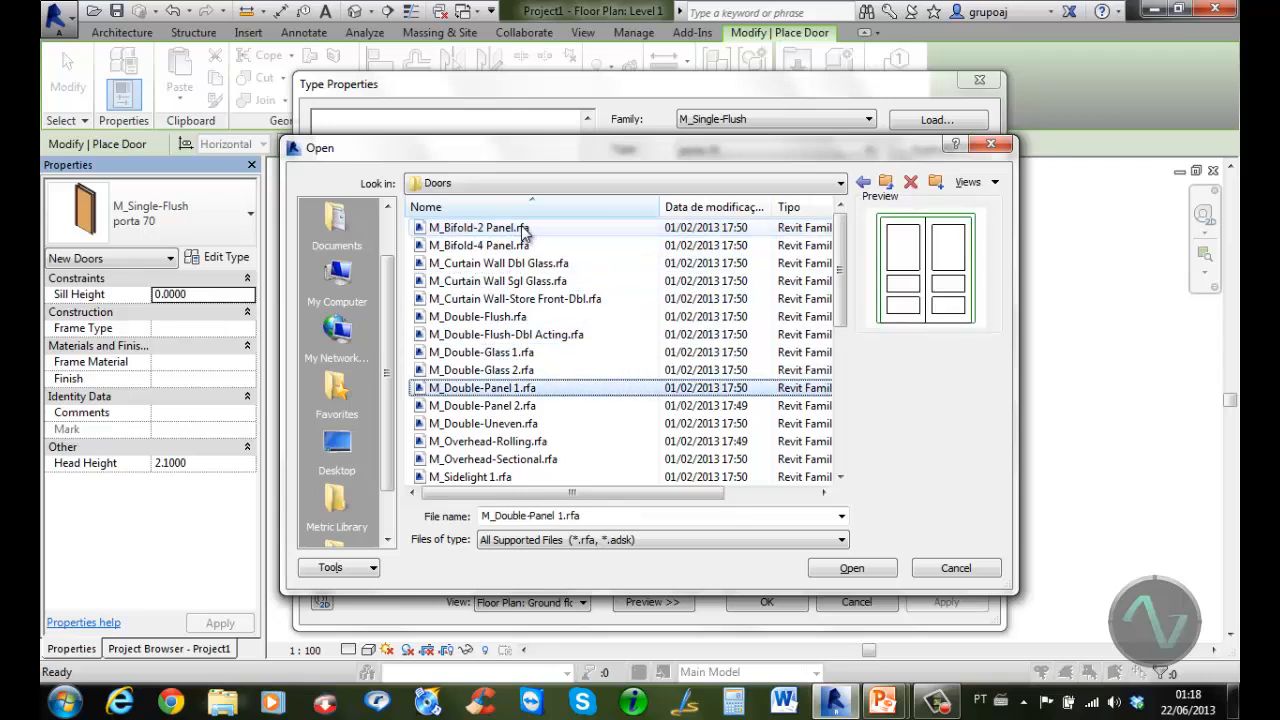
pyautogui.press('Down')
pyautogui.press('Down')
pyautogui.press('Down')
pyautogui.press('Down')
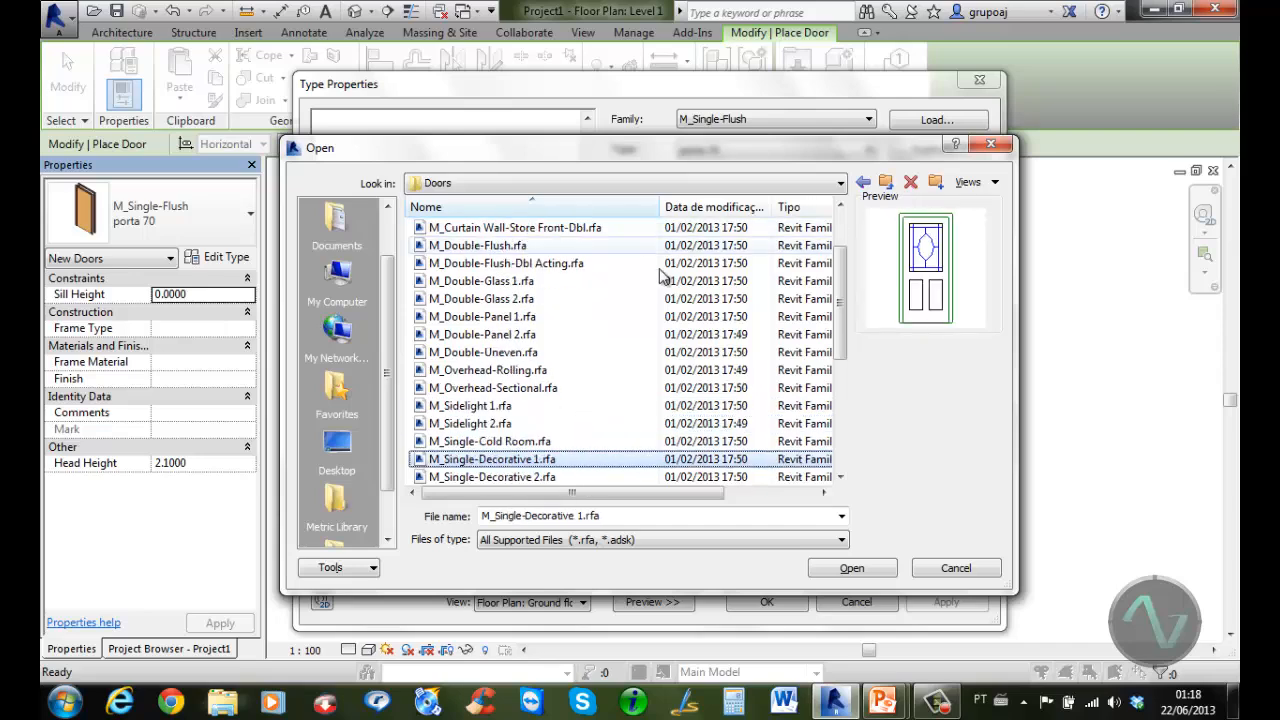
pyautogui.click(858, 568)
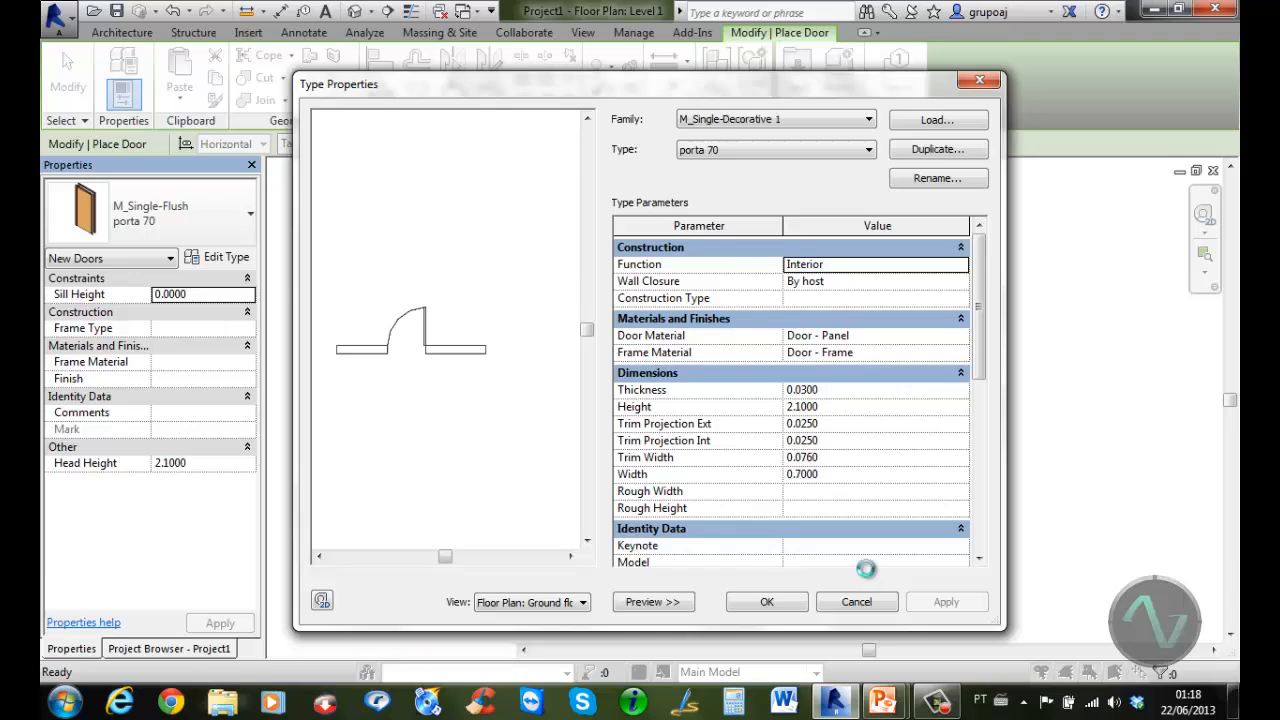
# Duplicate the M_Single-Decorative 1 type 0762 x 2032mm as porta 100
pyautogui.click(796, 150)
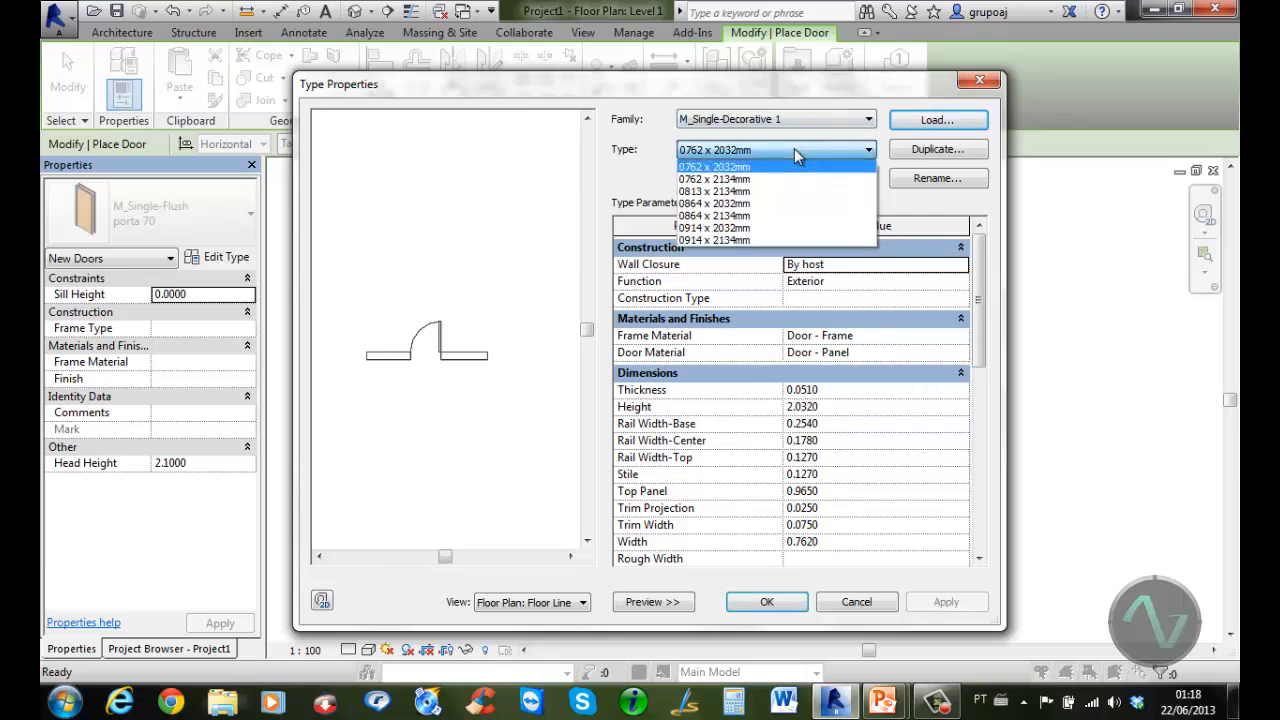
pyautogui.click(660, 164)
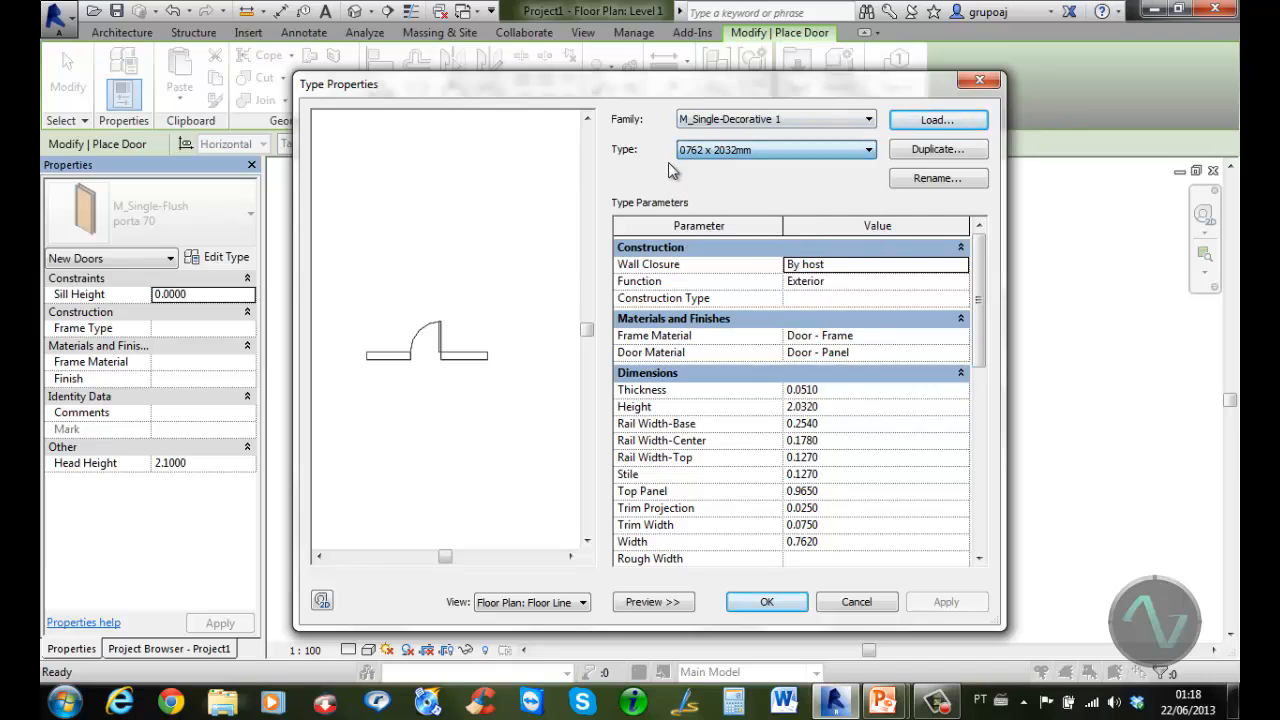
pyautogui.click(950, 150)
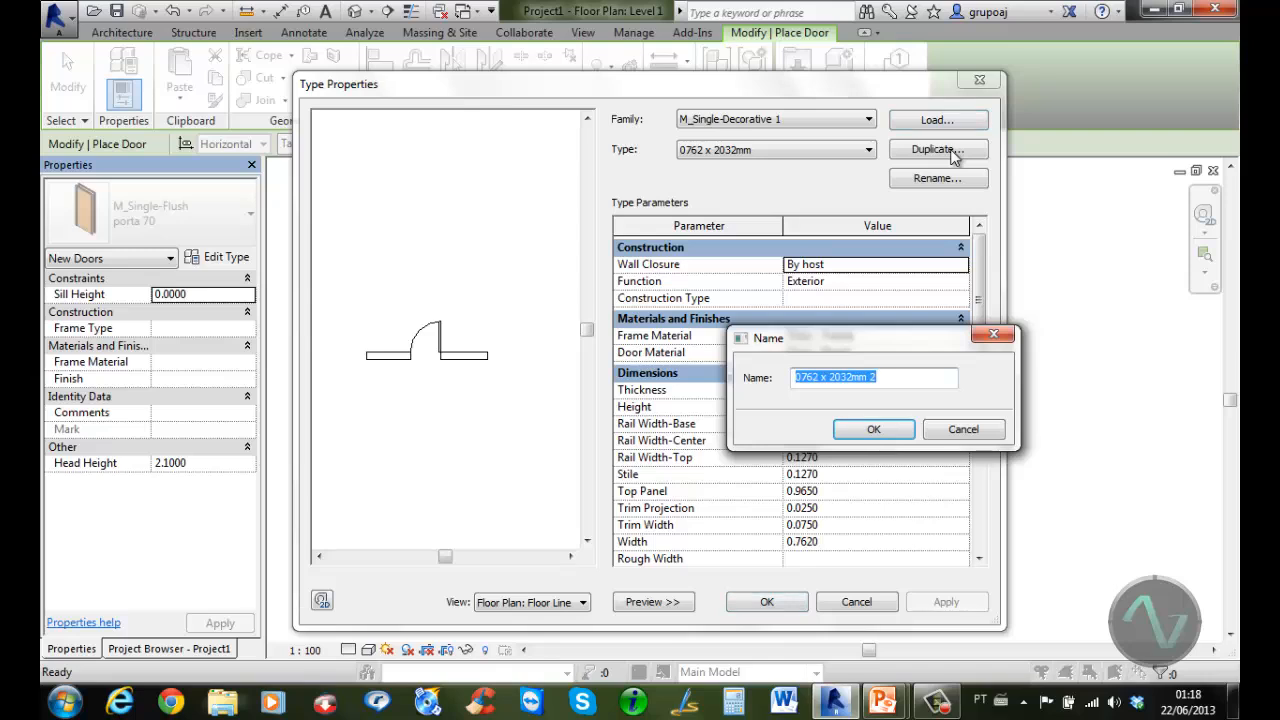
pyautogui.write('porta 100')
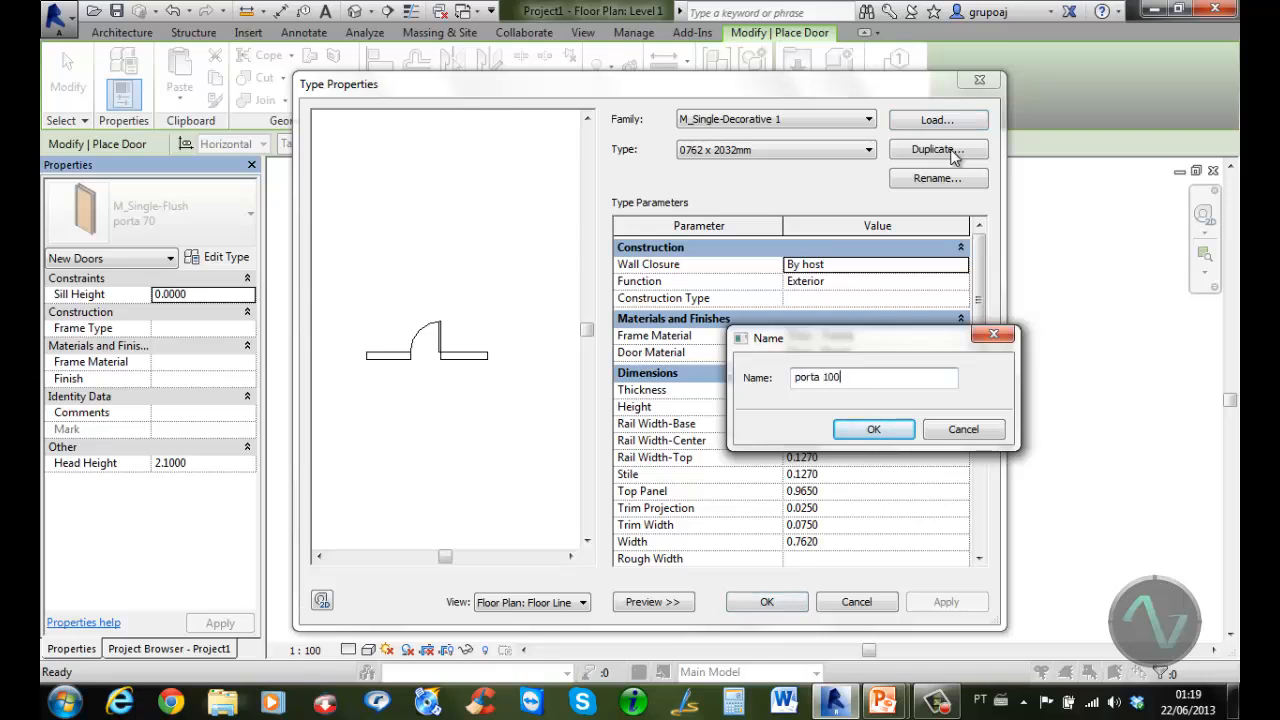
pyautogui.click(888, 437)
# Set porta 100's thickness to 0.05 m, height to 2.1 m and width to 1 m
pyautogui.click(861, 390)
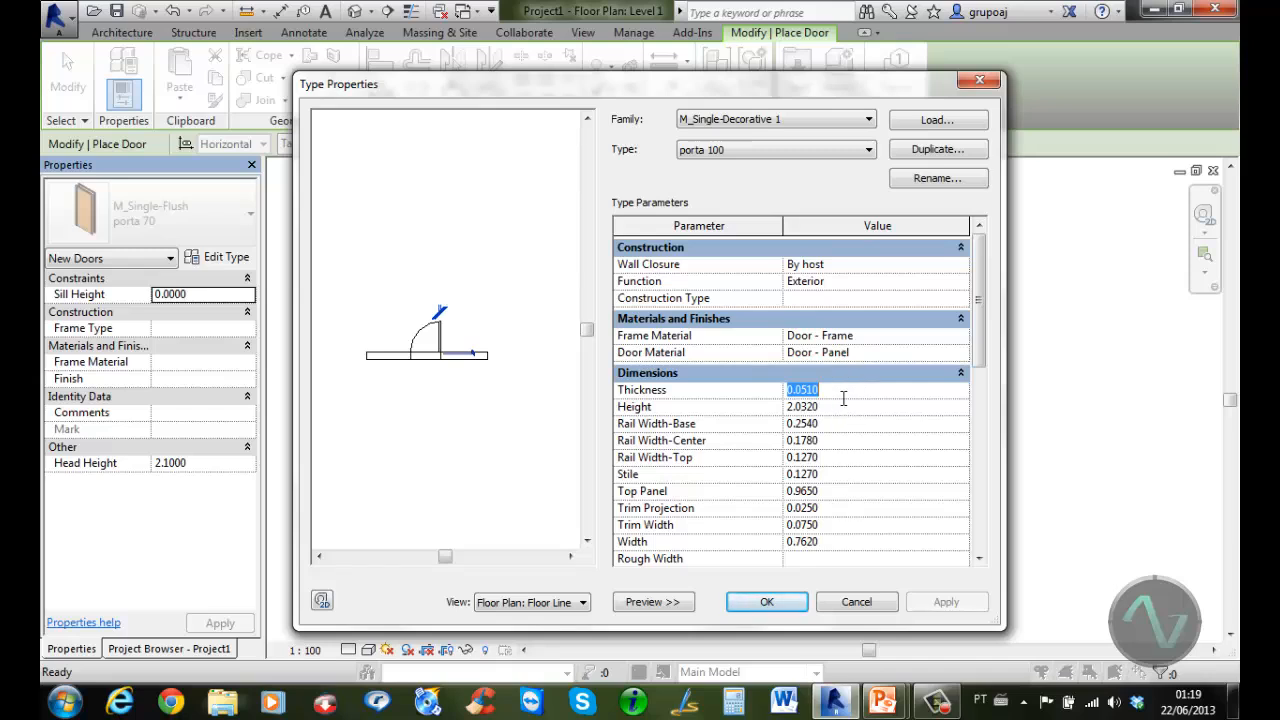
pyautogui.press('BackSpace')
pyautogui.write('.05')
pyautogui.click(848, 407)
pyautogui.write('2.1')
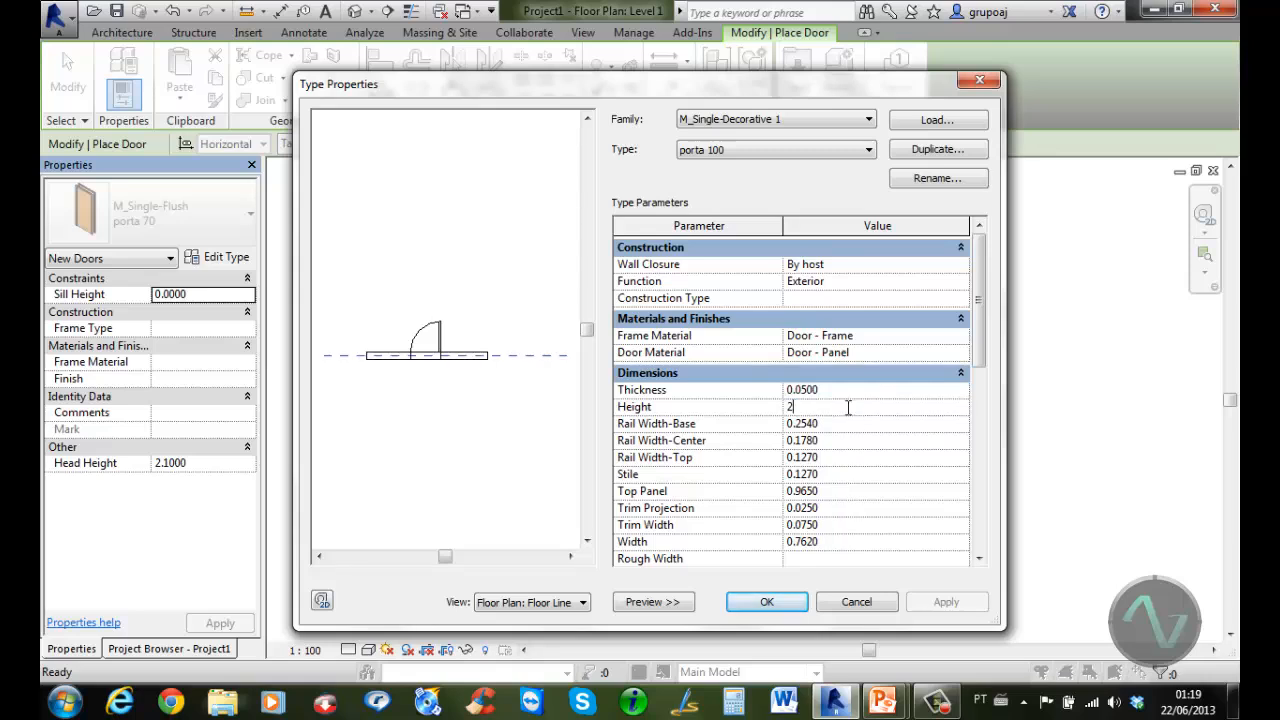
pyautogui.click(835, 541)
pyautogui.write('1')
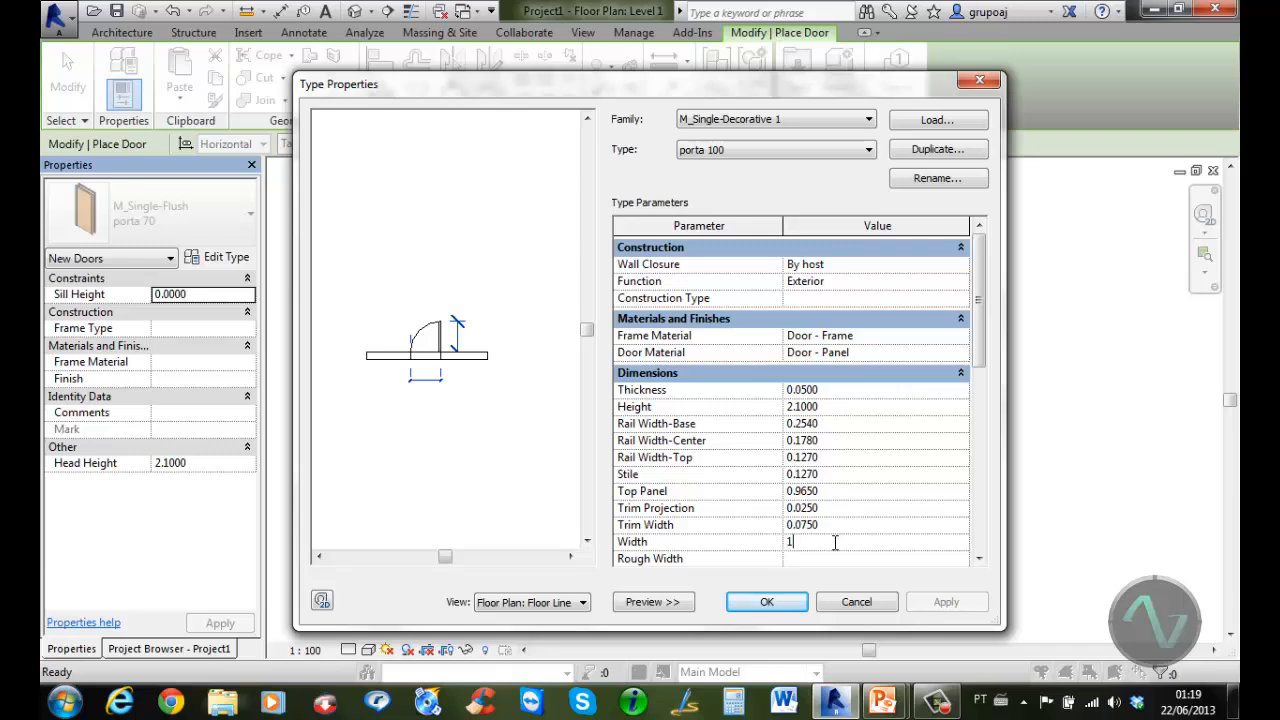
pyautogui.click(785, 604)
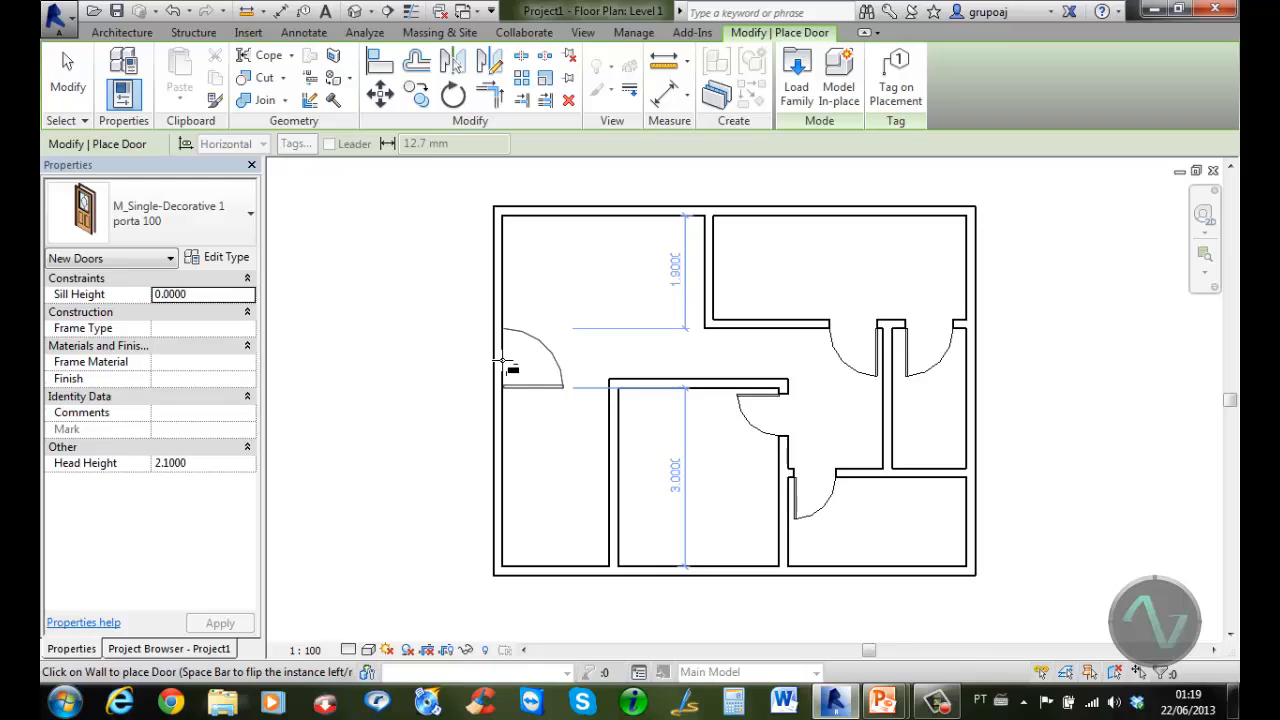
# Place a porta 100 entrance door in the left exterior wall, about 1.9 m from the upper wall and swinging inward, and view it in 3D
pyautogui.click(501, 360)
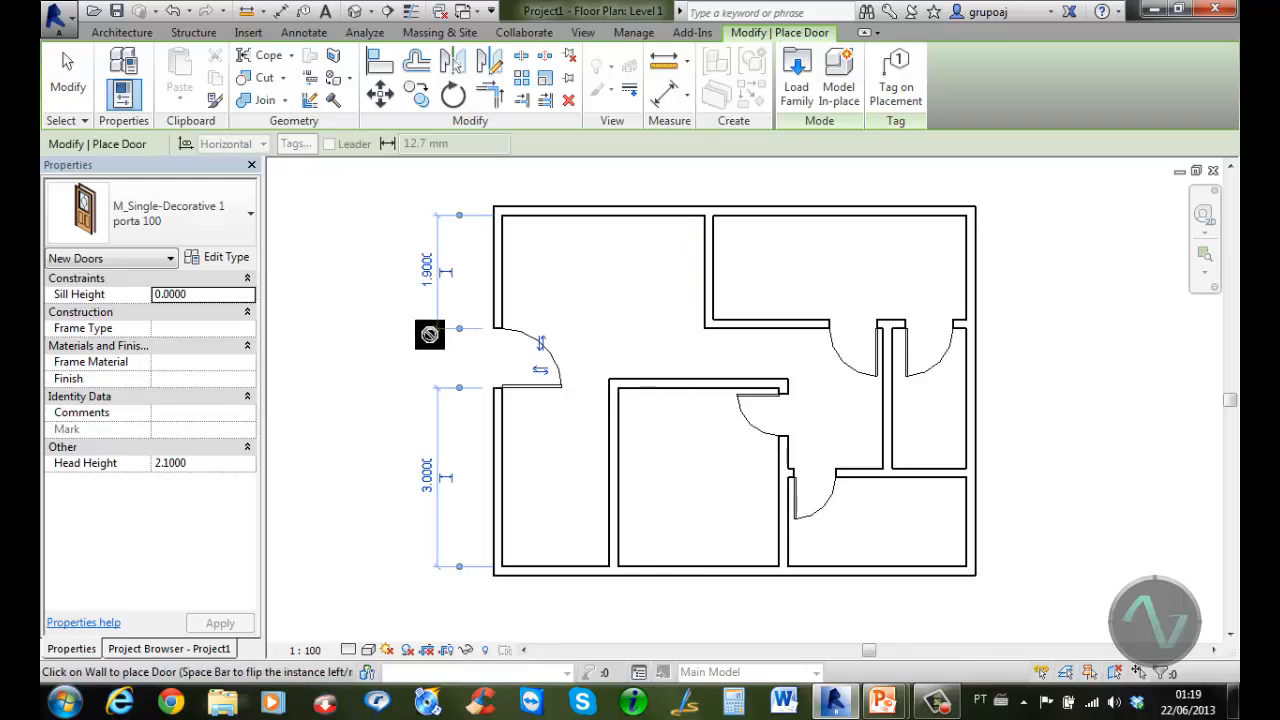
pyautogui.click(67, 80)
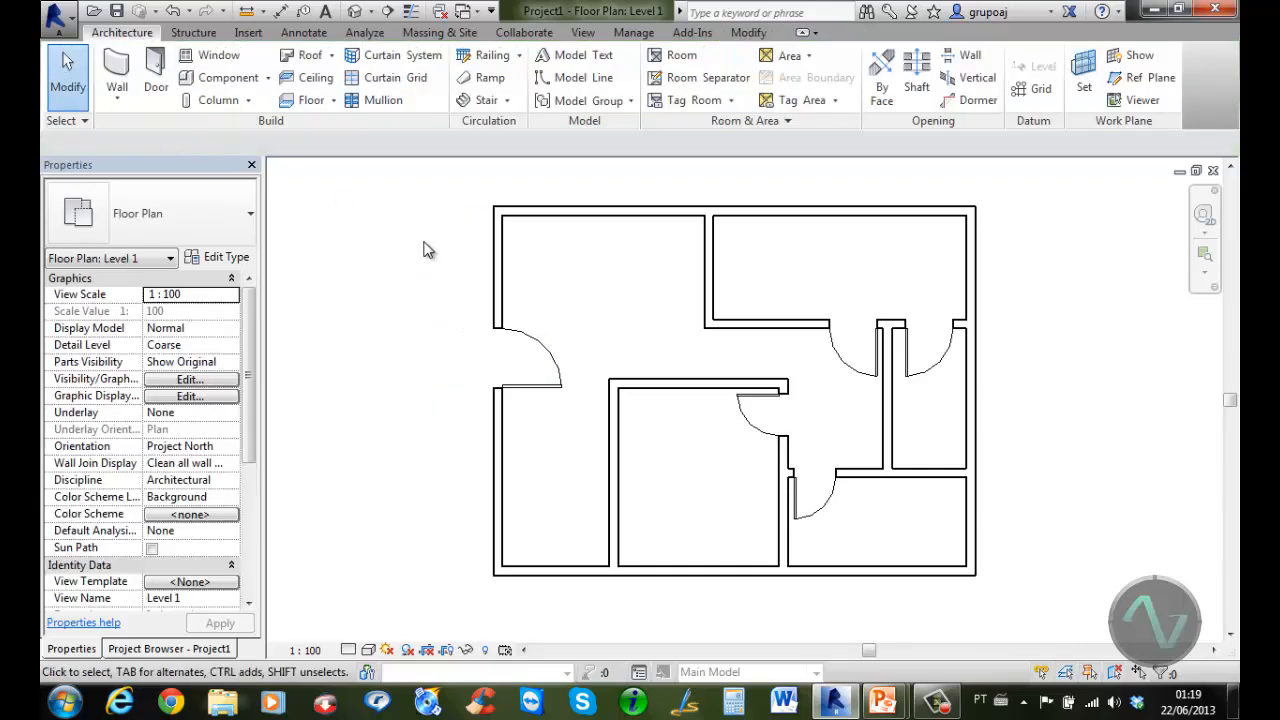
pyautogui.click(355, 11)
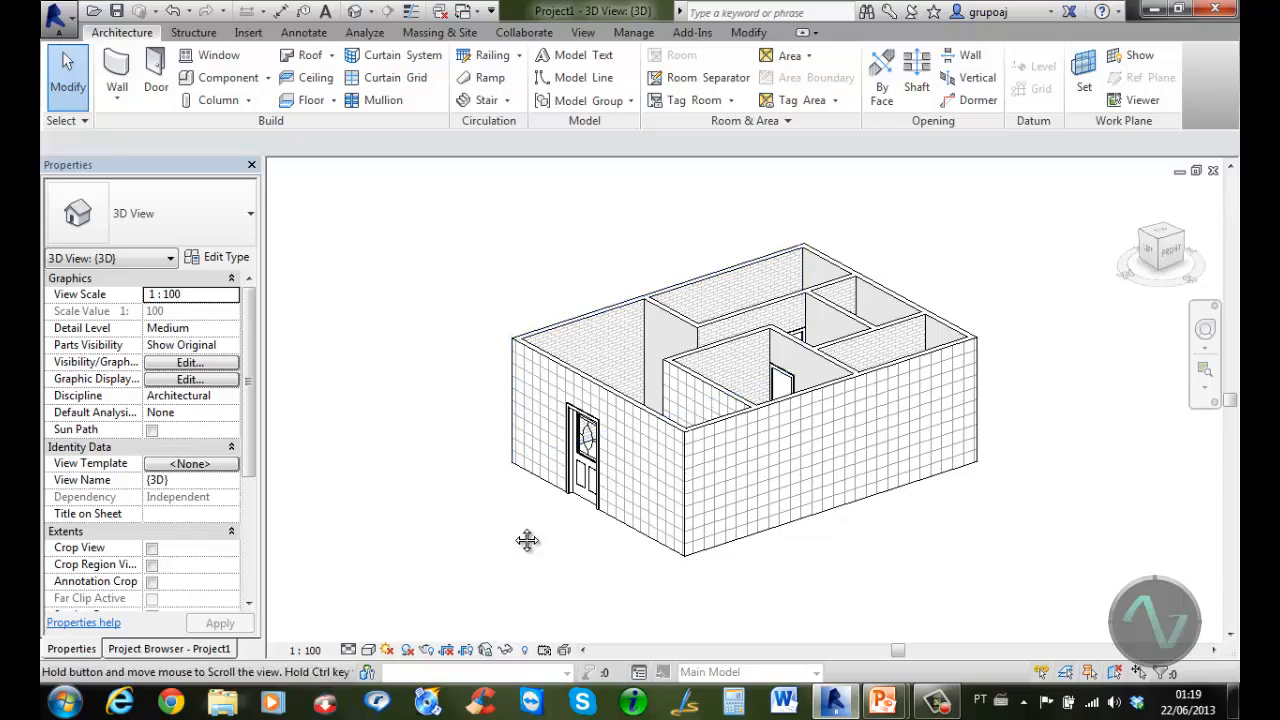
pyautogui.keyDown('shift'); pyautogui.moveTo(527, 540); pyautogui.dragTo(548, 568, button='middle'); pyautogui.keyUp('shift')
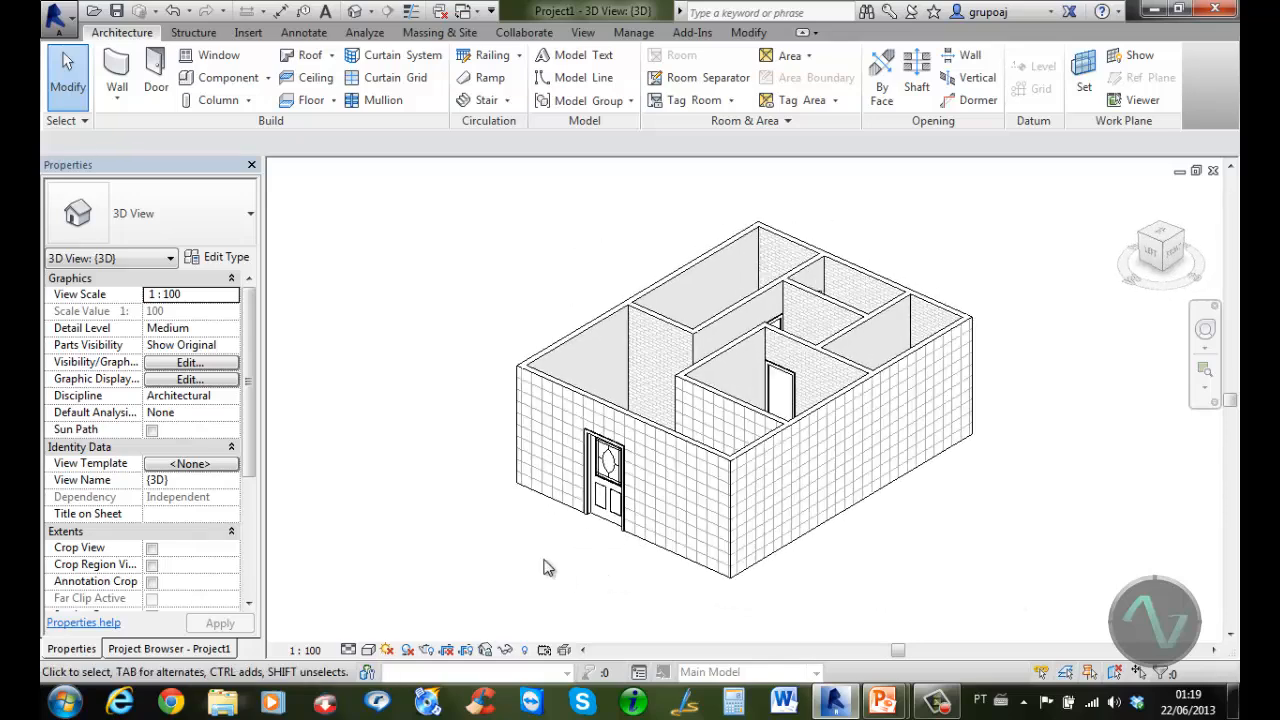
# In the Level 1 plan, split the right exterior wall with Delete Inner Segment, removing the part between the two horizontal interior walls that meet it
pyautogui.click(183, 650)
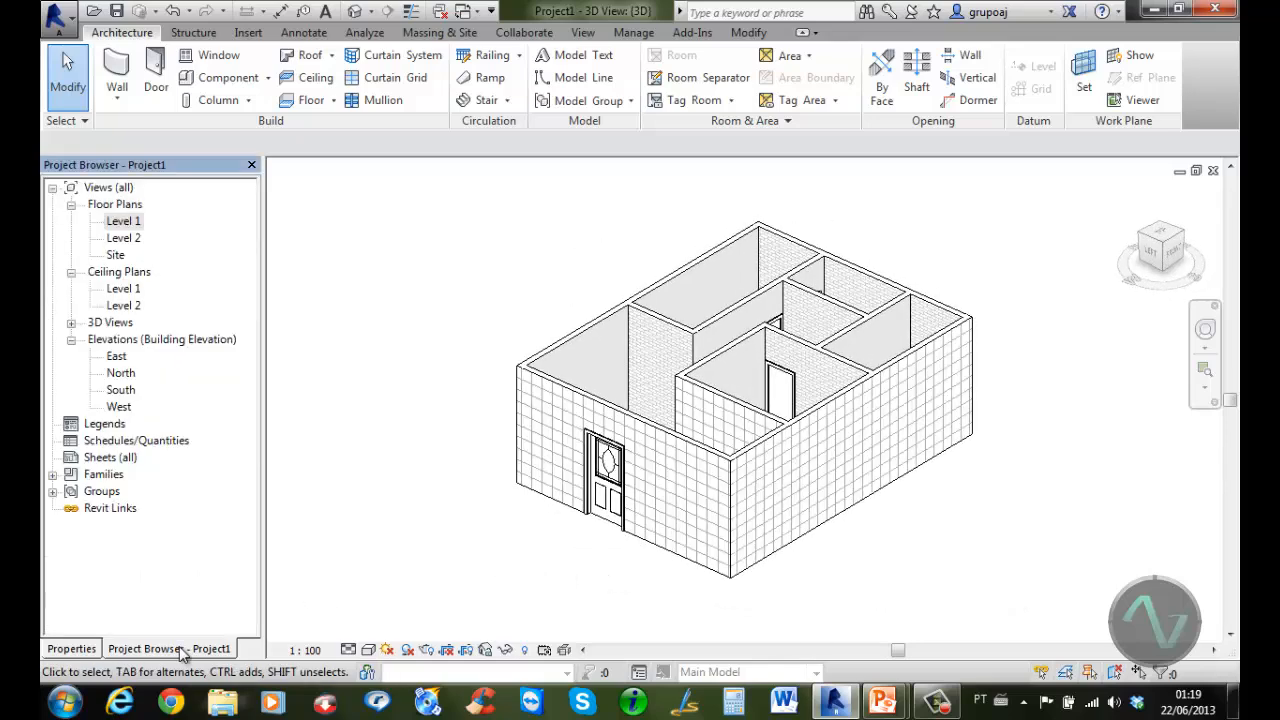
pyautogui.doubleClick(122, 222)
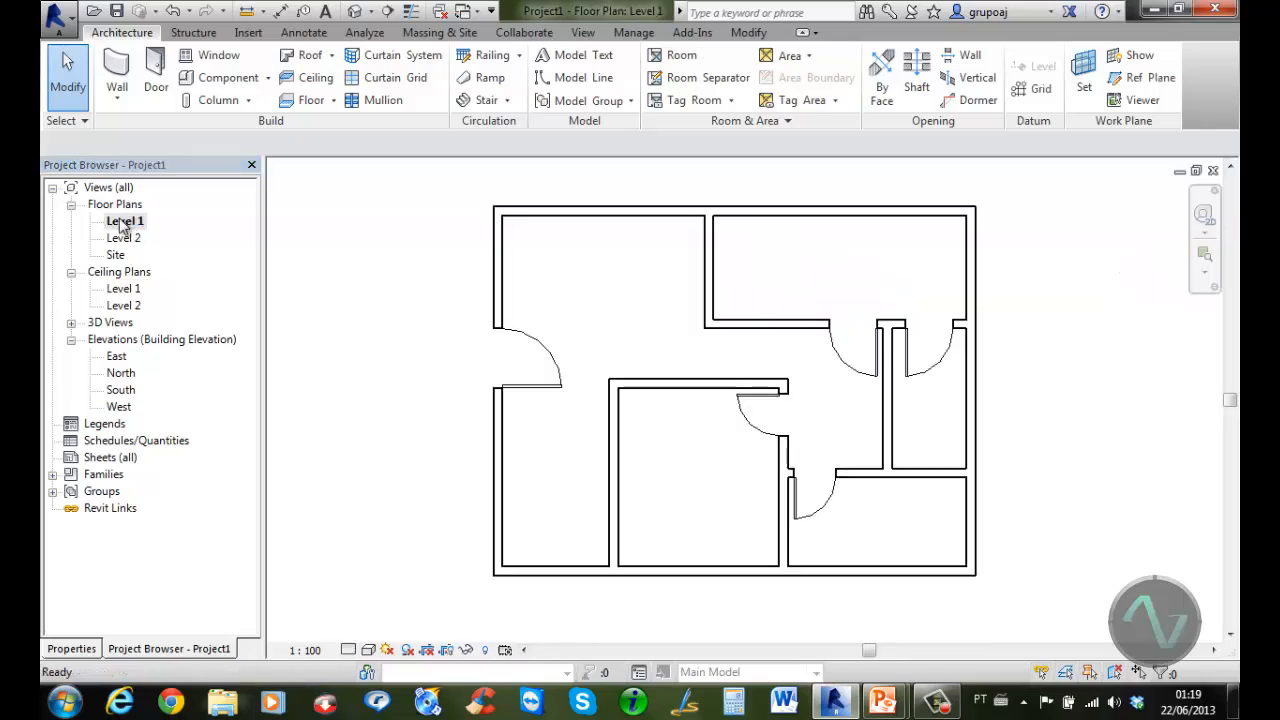
pyautogui.scroll(1, 987, 413)
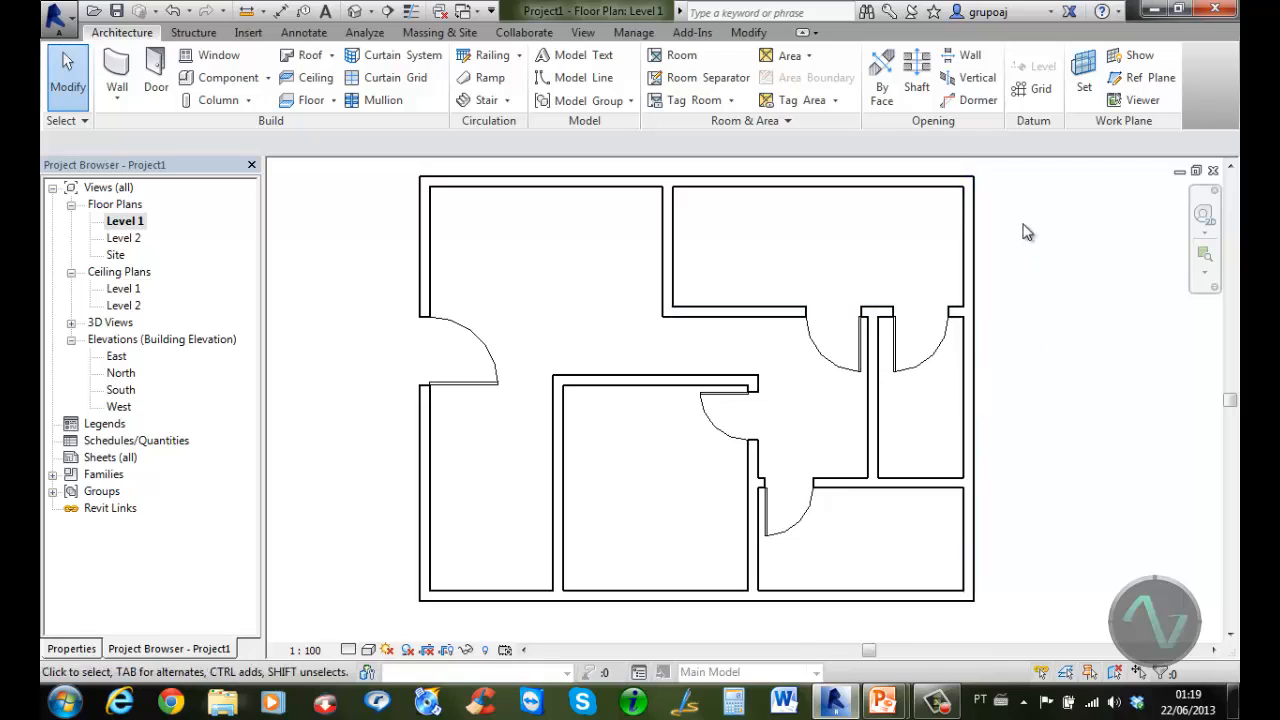
pyautogui.click(745, 35)
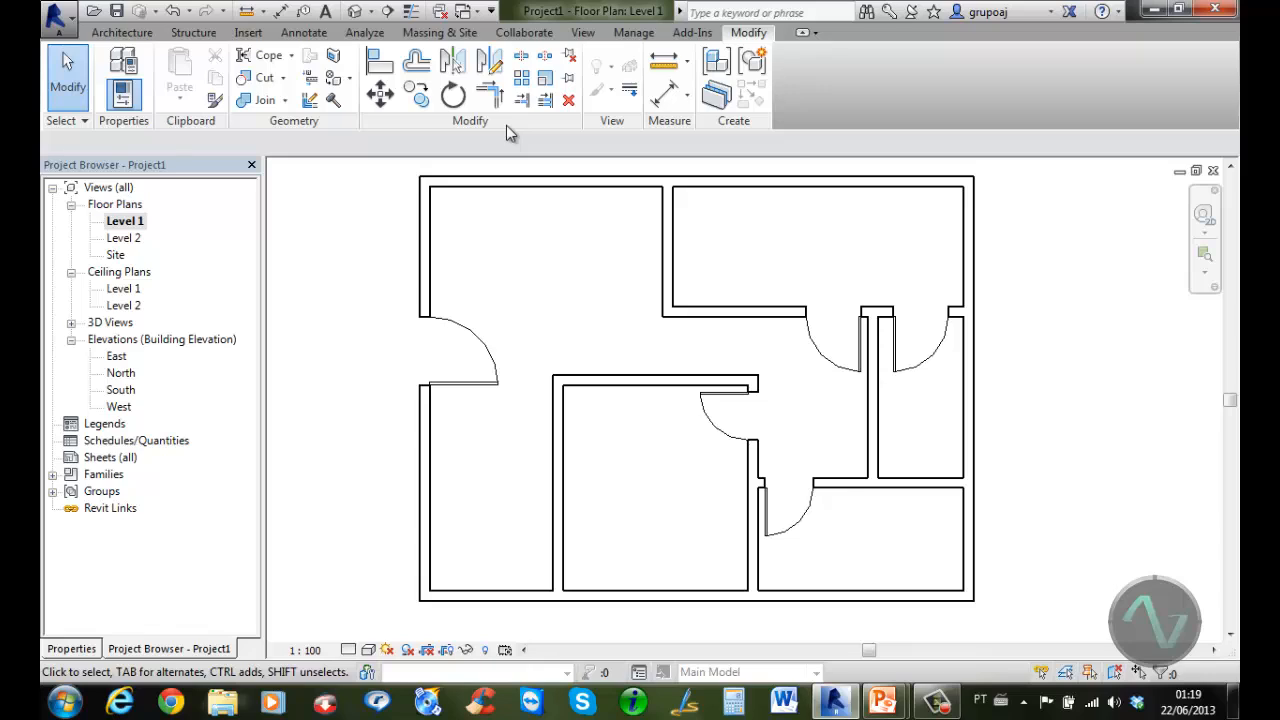
pyautogui.click(524, 58)
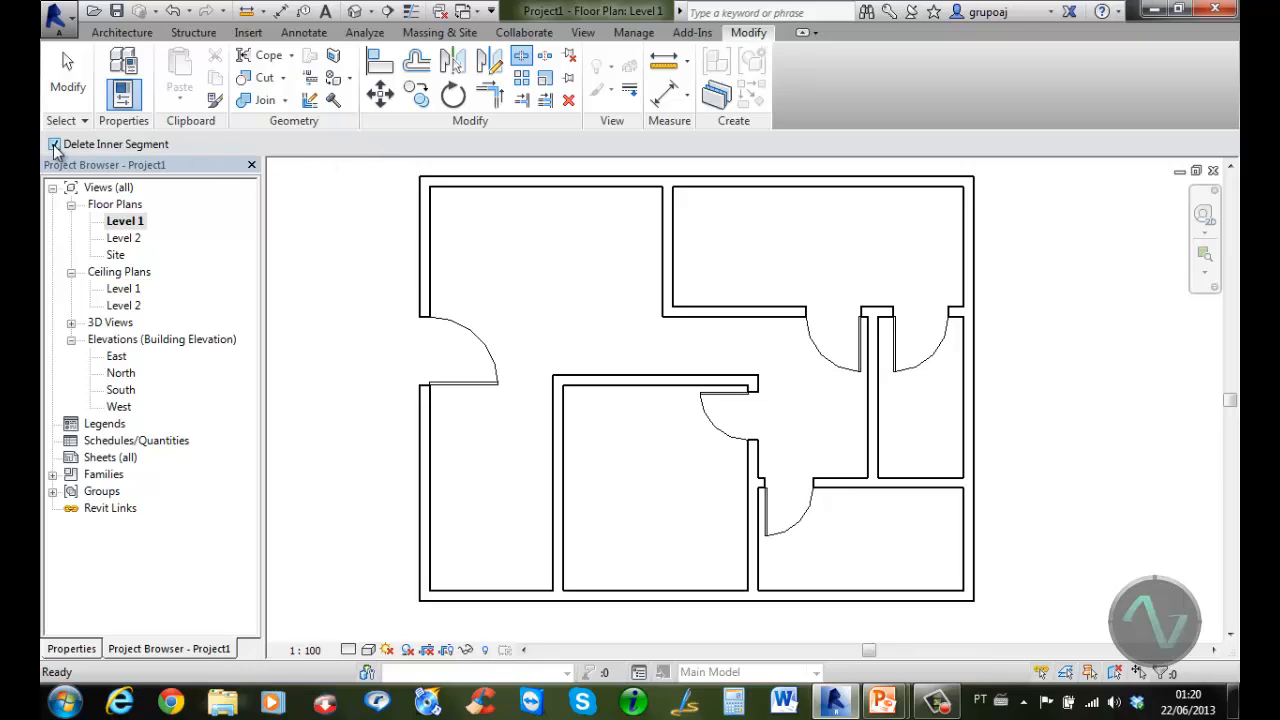
pyautogui.click(968, 308)
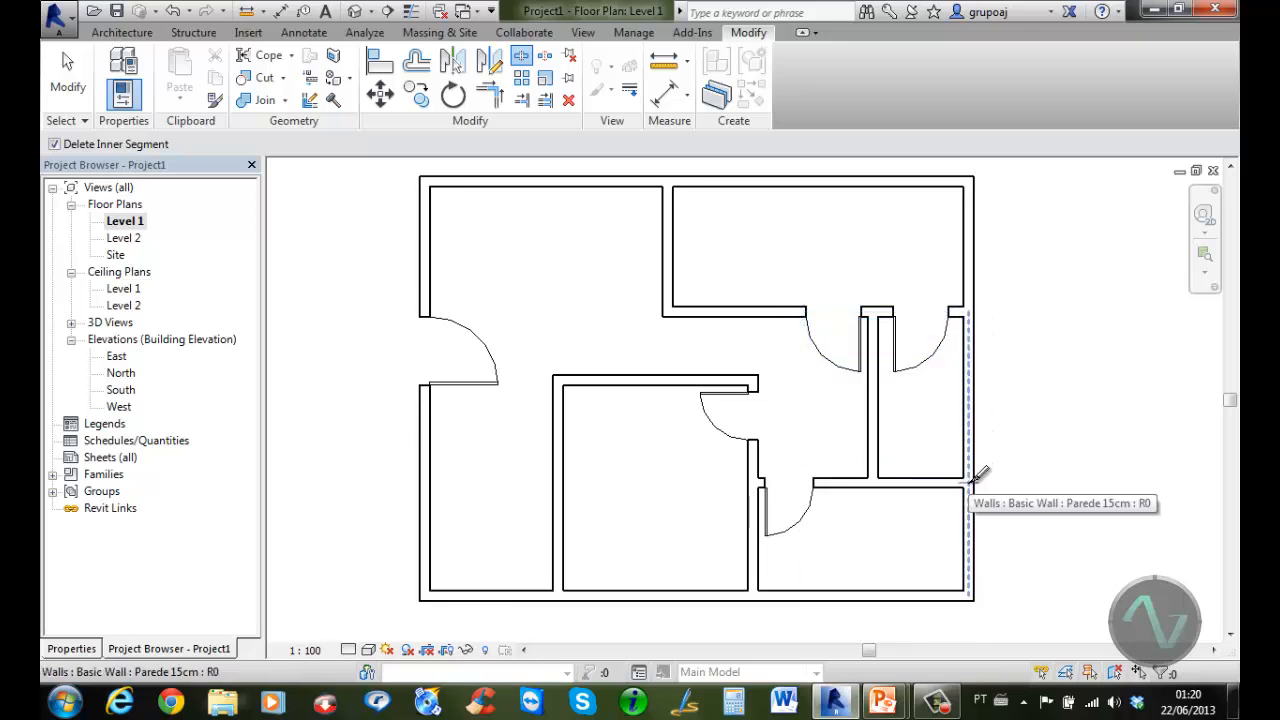
pyautogui.click(973, 481)
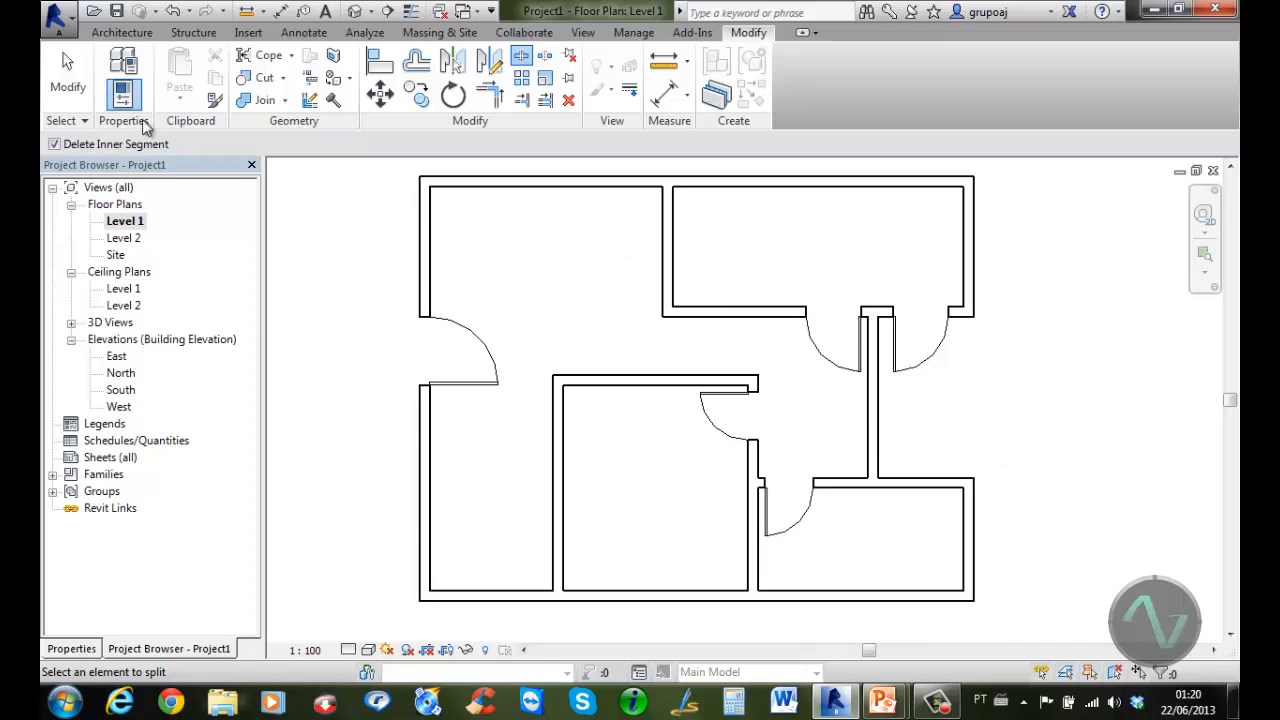
pyautogui.click(68, 88)
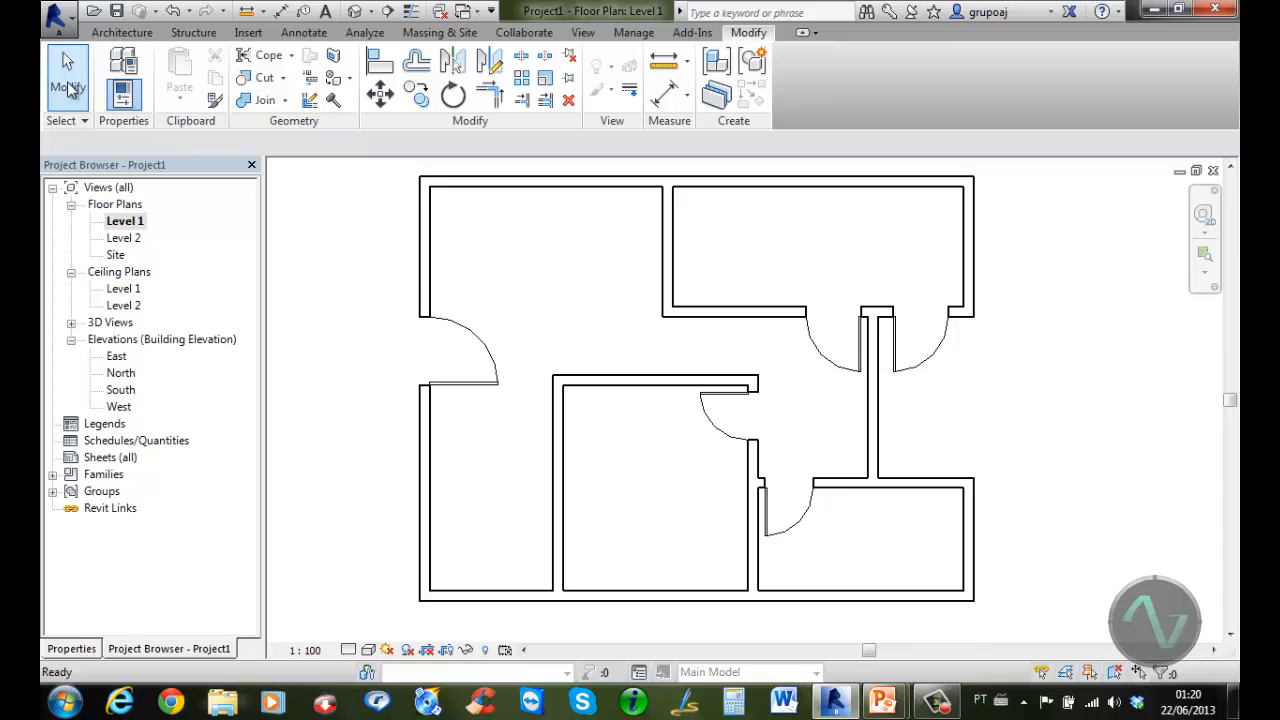
pyautogui.click(70, 90)
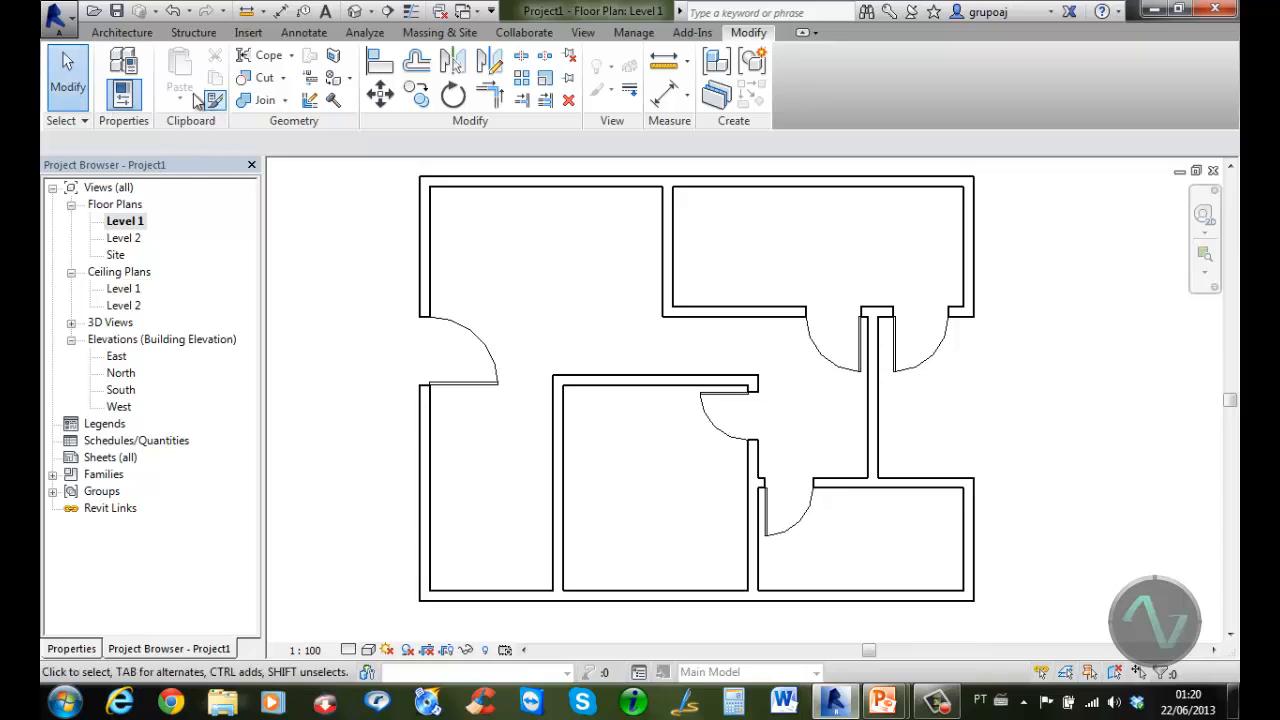
# Start placing a window and duplicate the M_Fixed type 0406 x 0610mm as 1x1x1
pyautogui.click(140, 35)
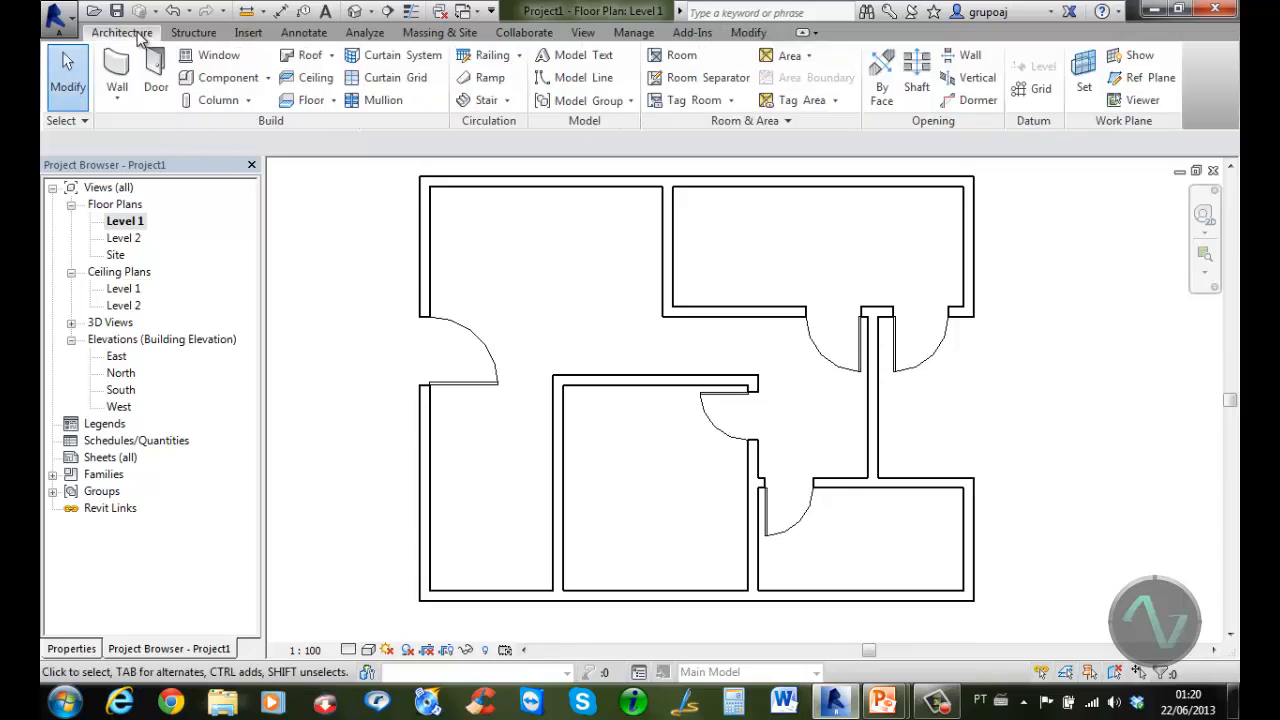
pyautogui.click(218, 57)
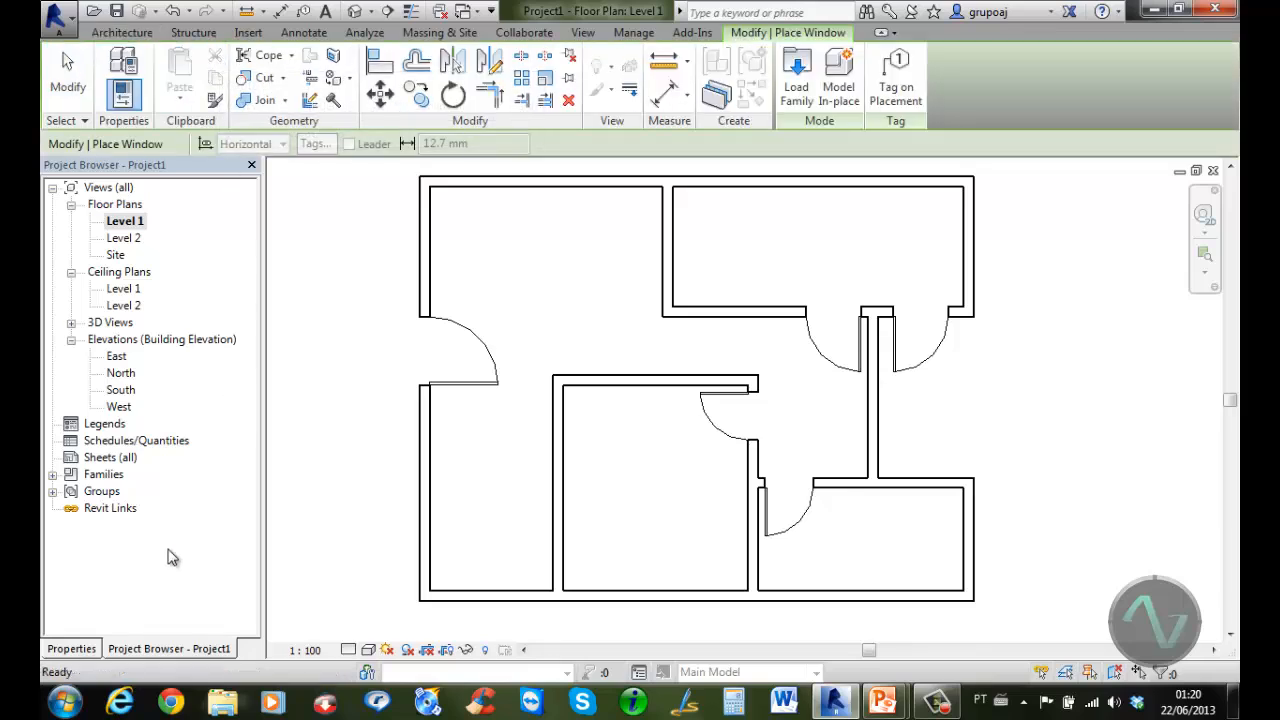
pyautogui.click(81, 651)
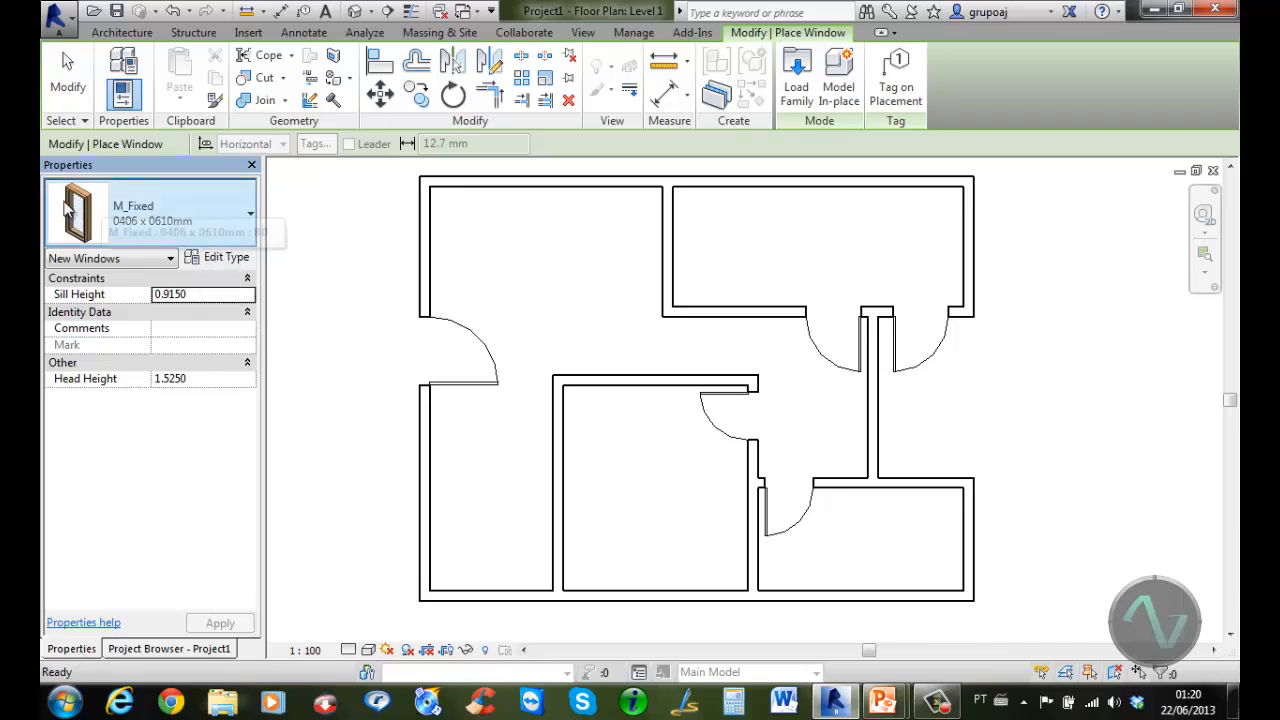
pyautogui.click(215, 260)
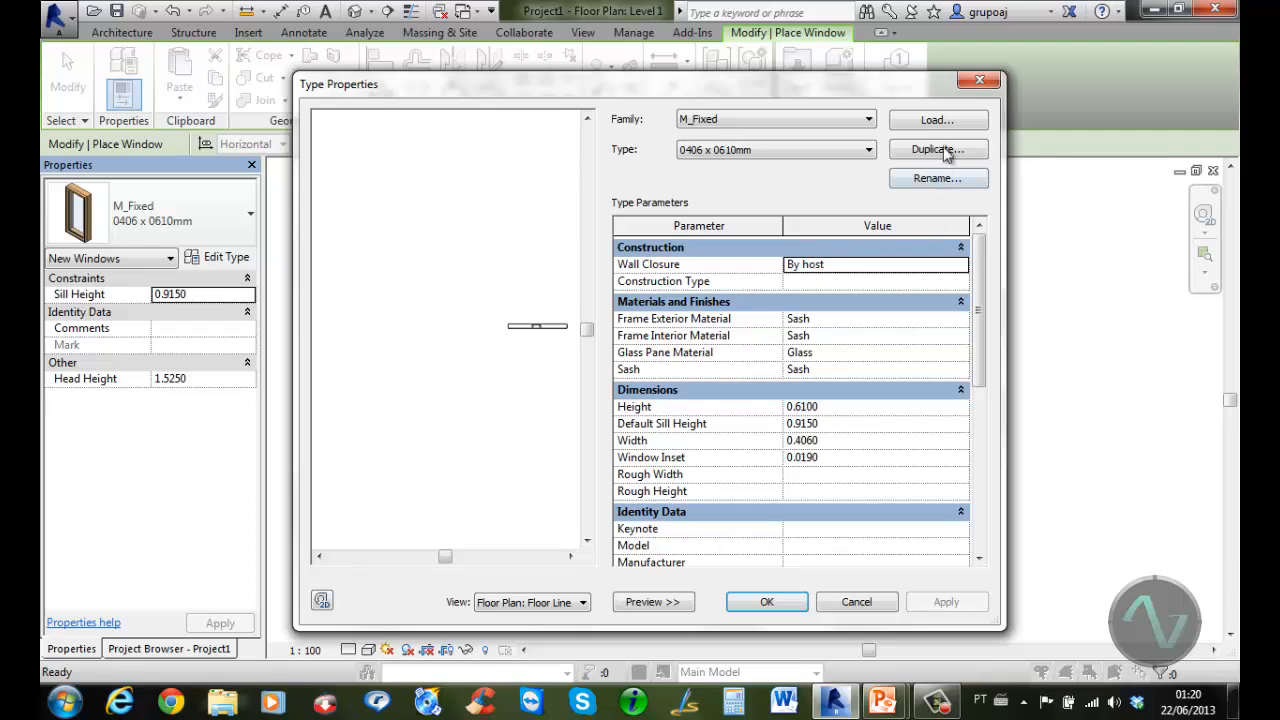
pyautogui.click(937, 149)
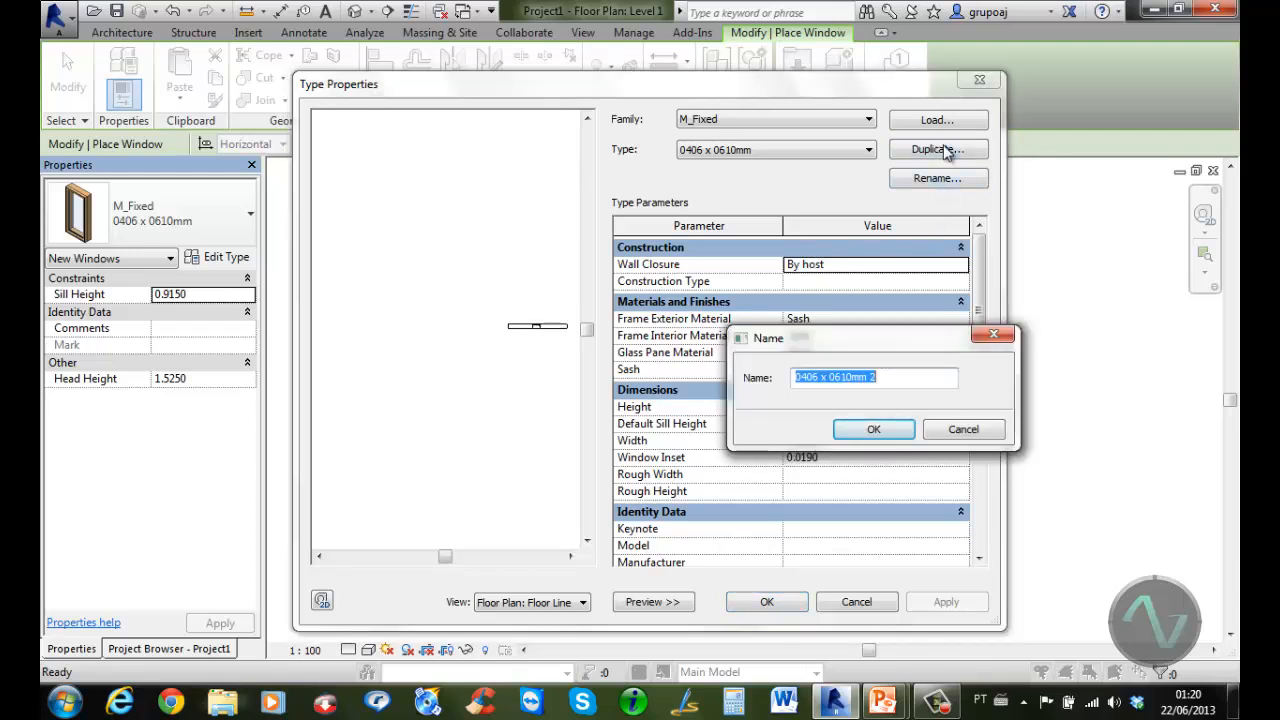
pyautogui.write('1x1x')
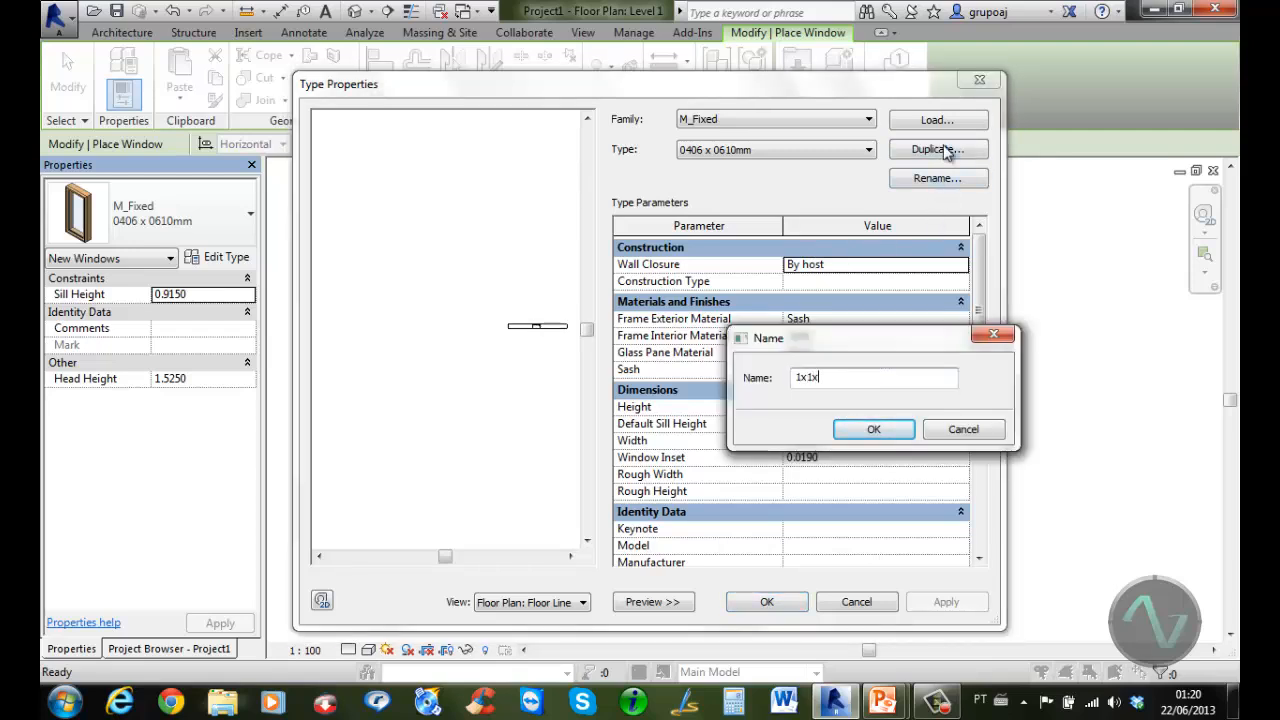
pyautogui.write('1')
pyautogui.click(890, 431)
# Set the 1x1x1 window type's height, width and default sill height to 1 m each
pyautogui.click(873, 407)
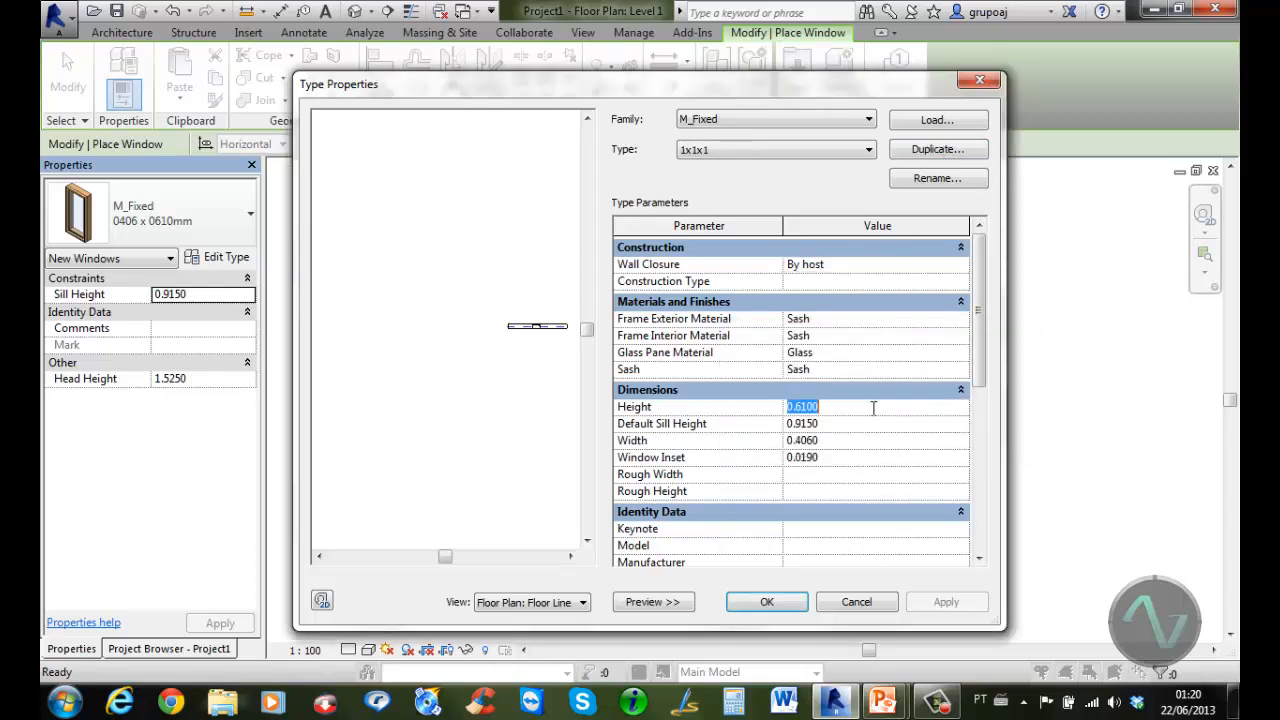
pyautogui.write('1')
pyautogui.click(861, 441)
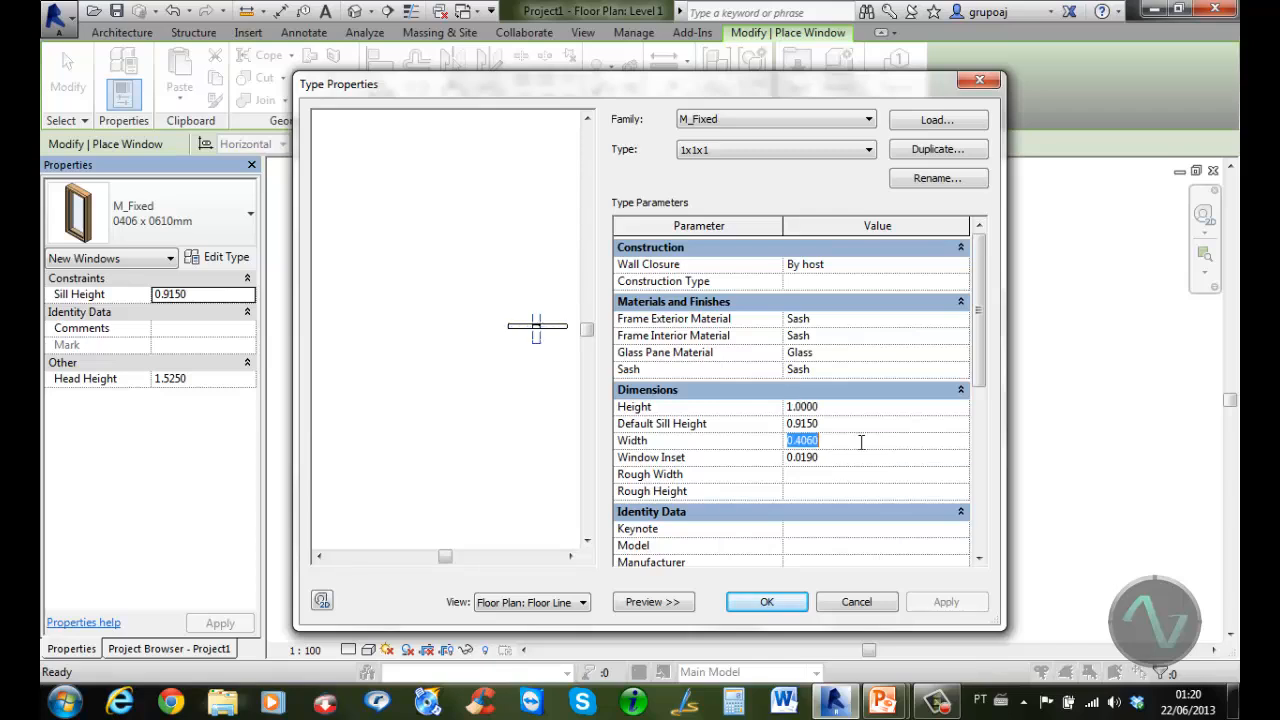
pyautogui.write('1')
pyautogui.click(846, 423)
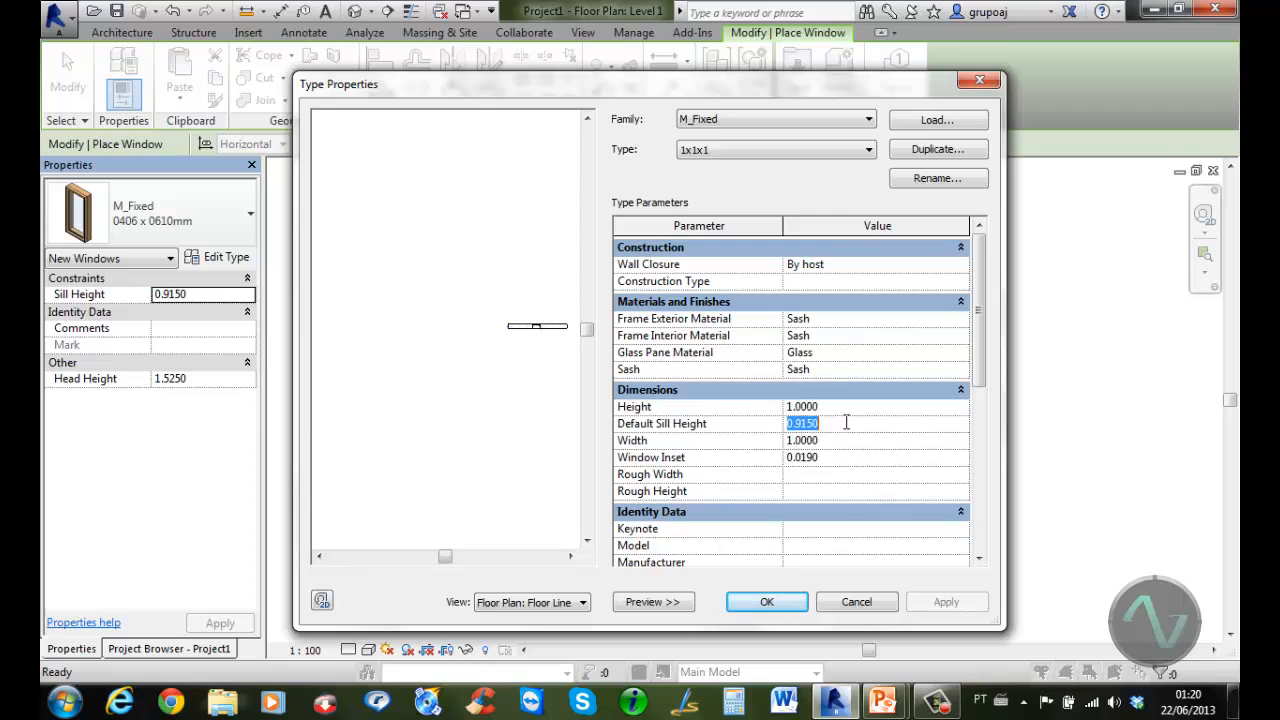
pyautogui.write('1')
pyautogui.click(850, 406)
pyautogui.click(766, 602)
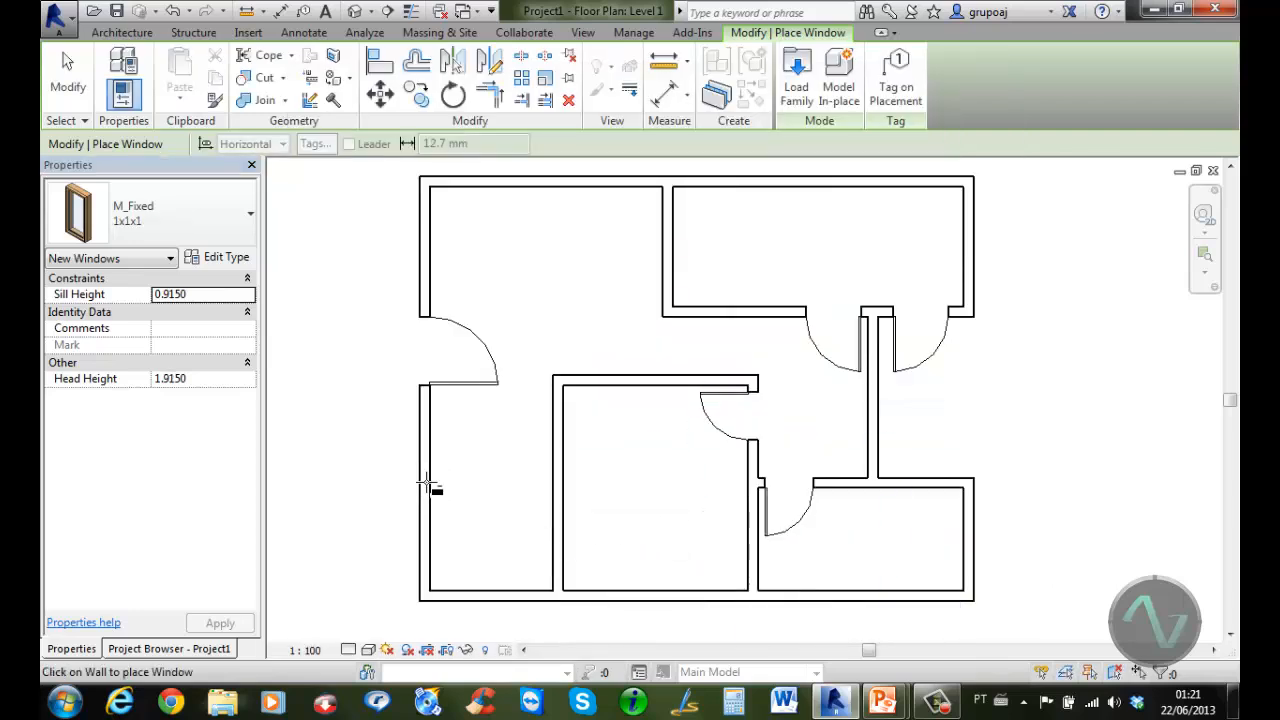
# Place 1x1x1 windows on both sides of the entrance door and centred in the lower exterior wall of the lower-middle and lower-left rooms
pyautogui.click(428, 490)
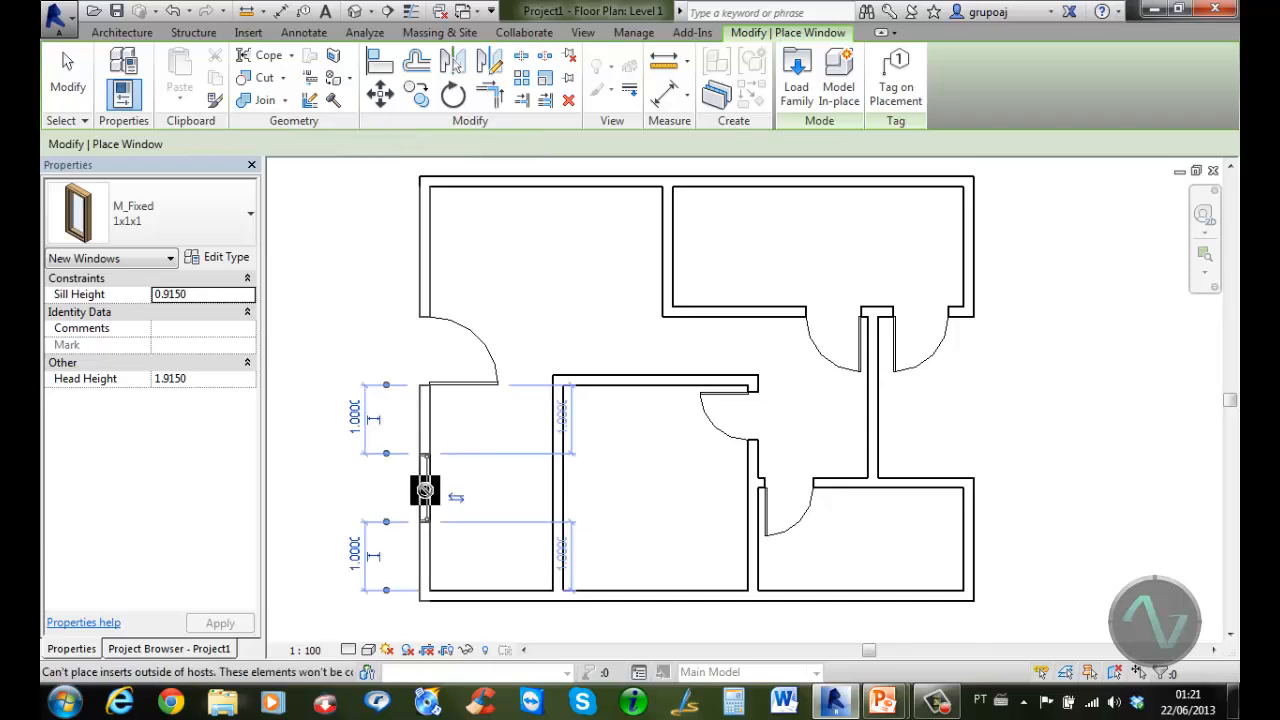
pyautogui.click(425, 243)
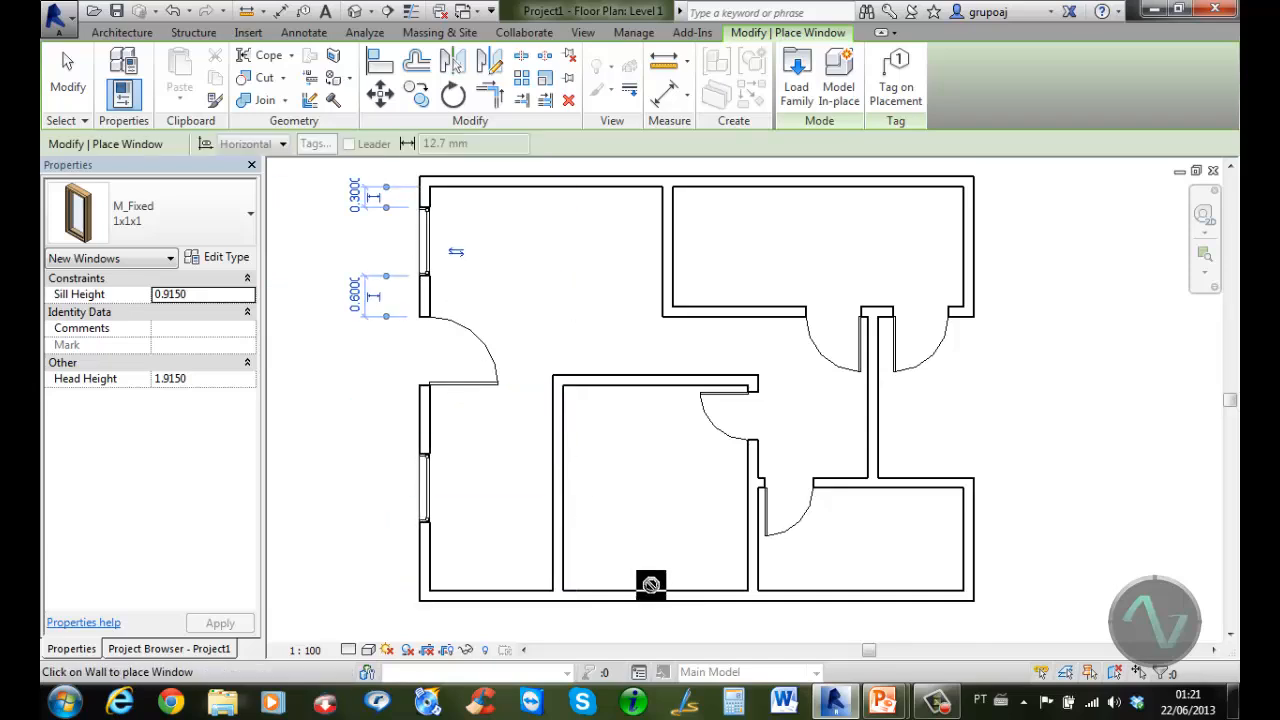
pyautogui.click(655, 598)
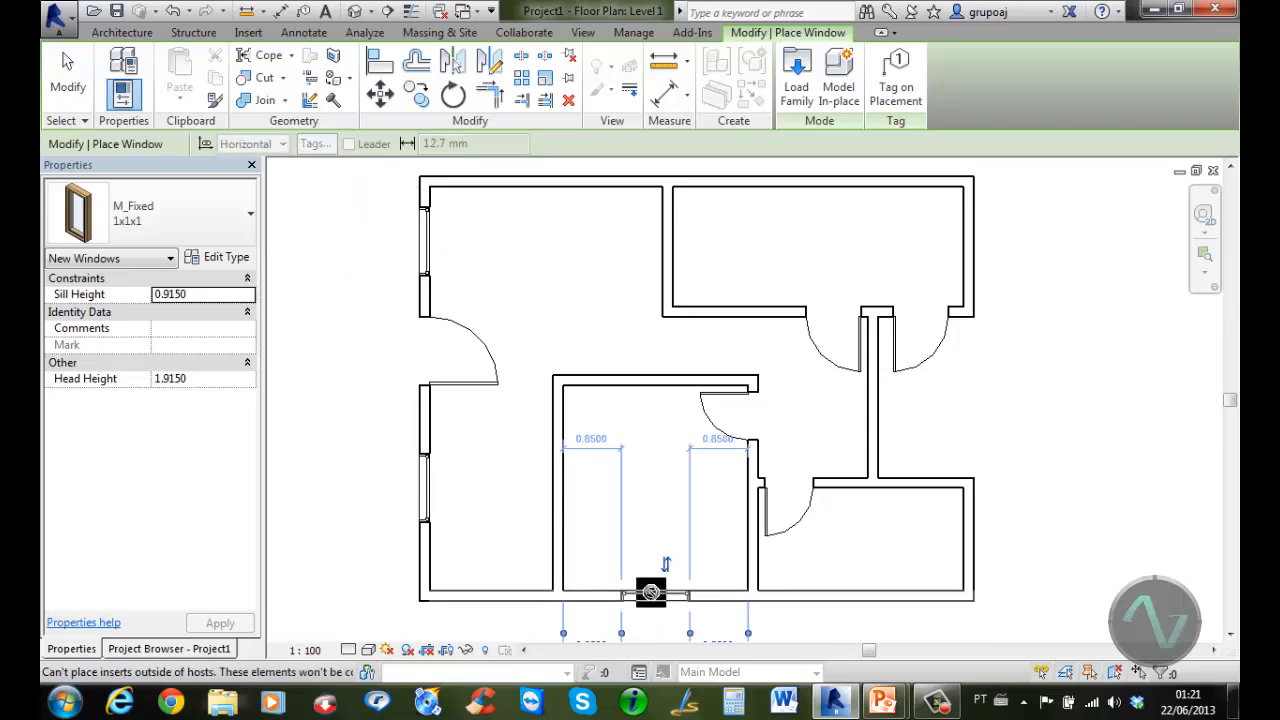
pyautogui.click(491, 599)
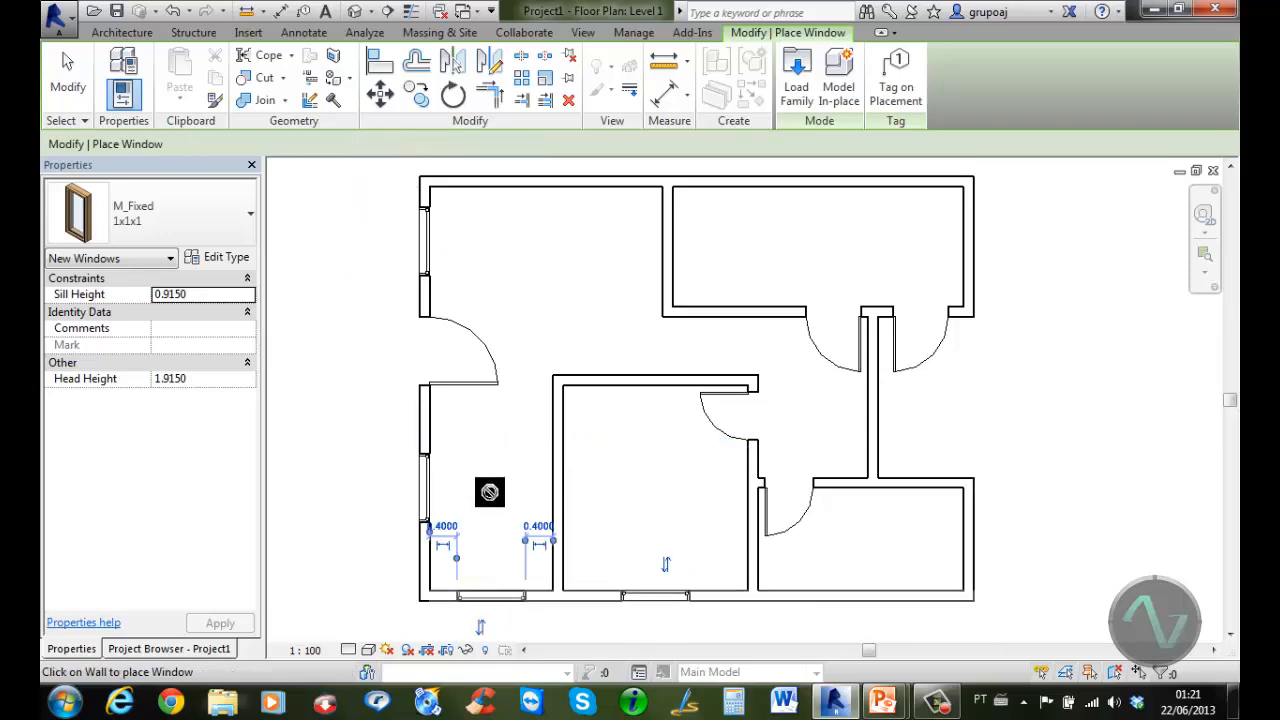
# End window placement, open the default {3D} view and examine the placed windows around the house's exterior walls
pyautogui.click(76, 84)
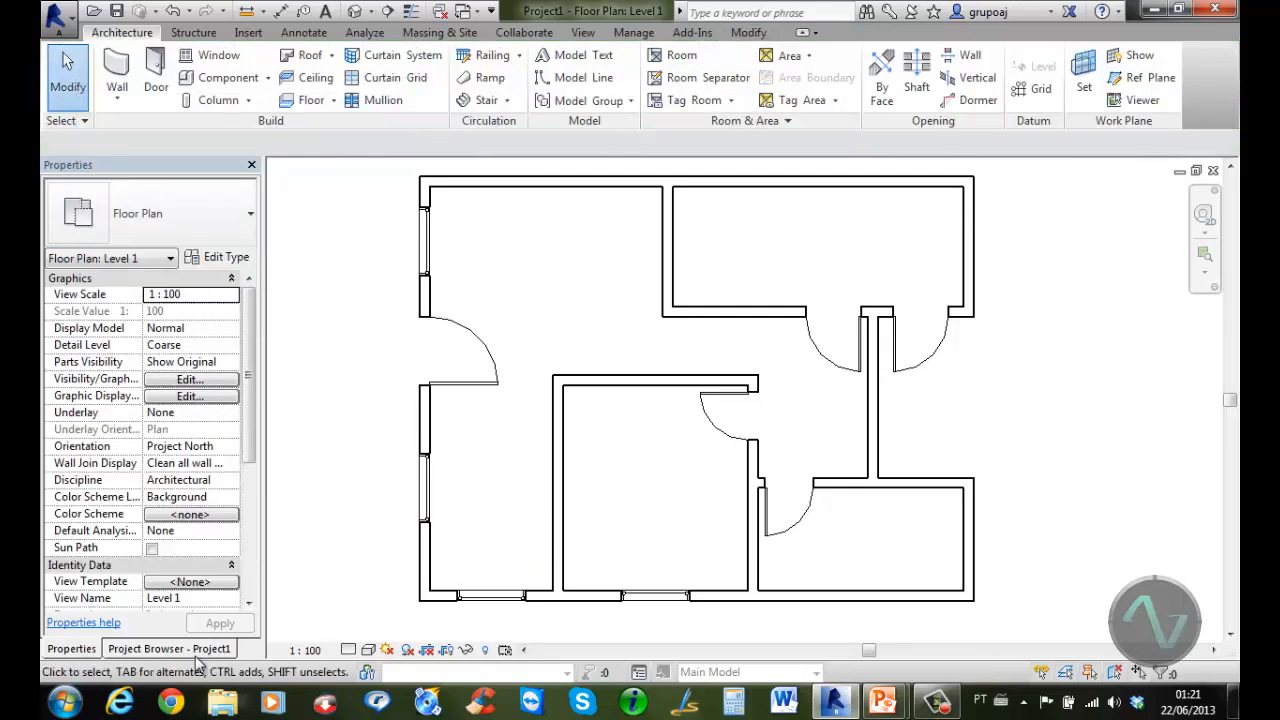
pyautogui.click(199, 652)
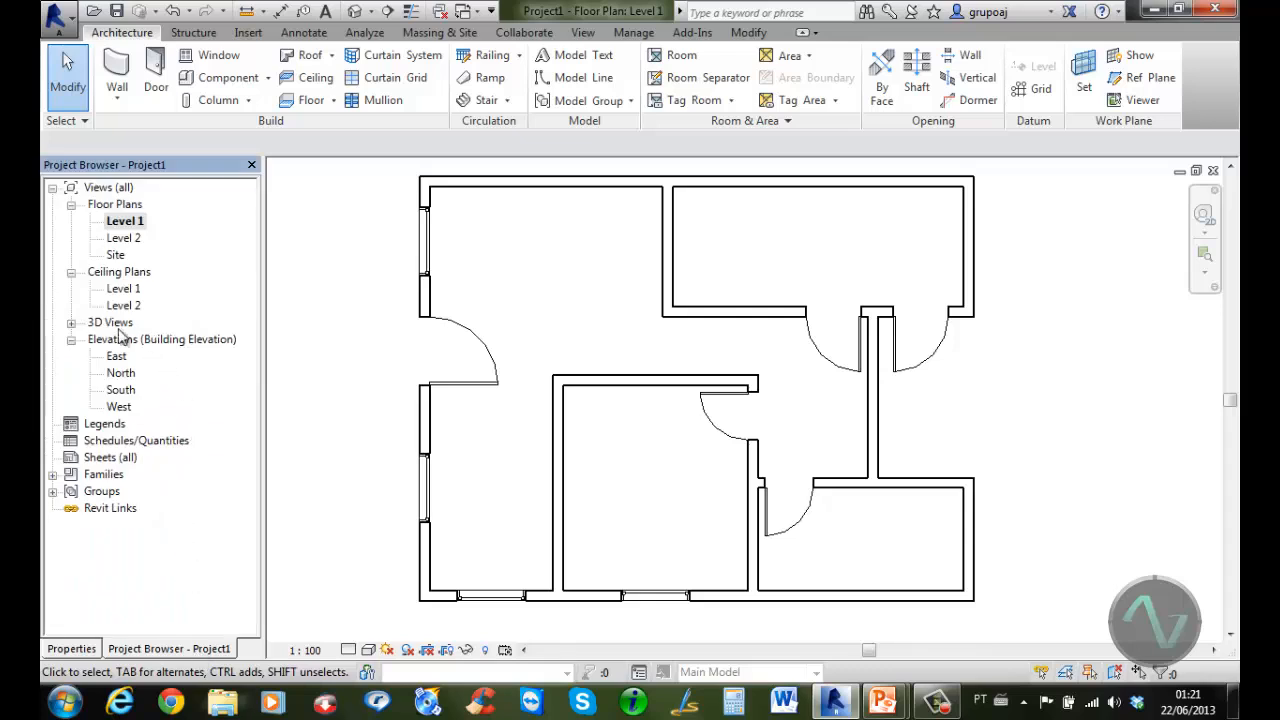
pyautogui.click(71, 323)
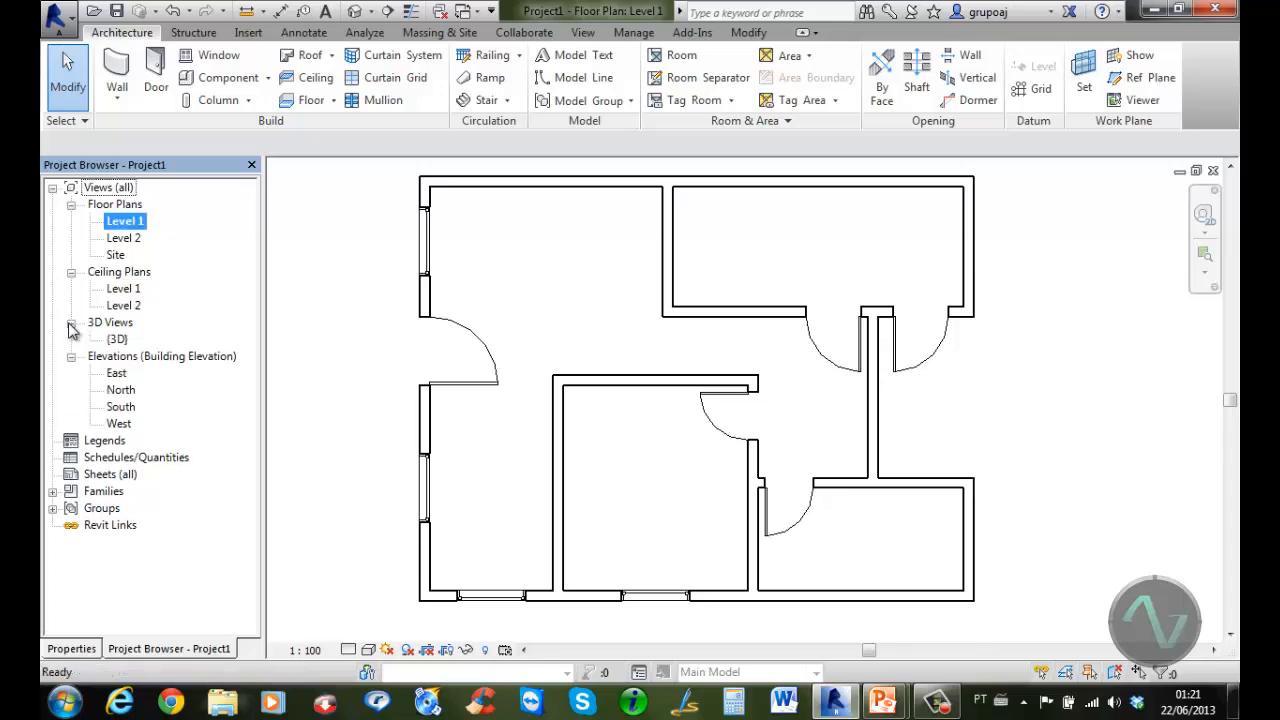
pyautogui.doubleClick(117, 340)
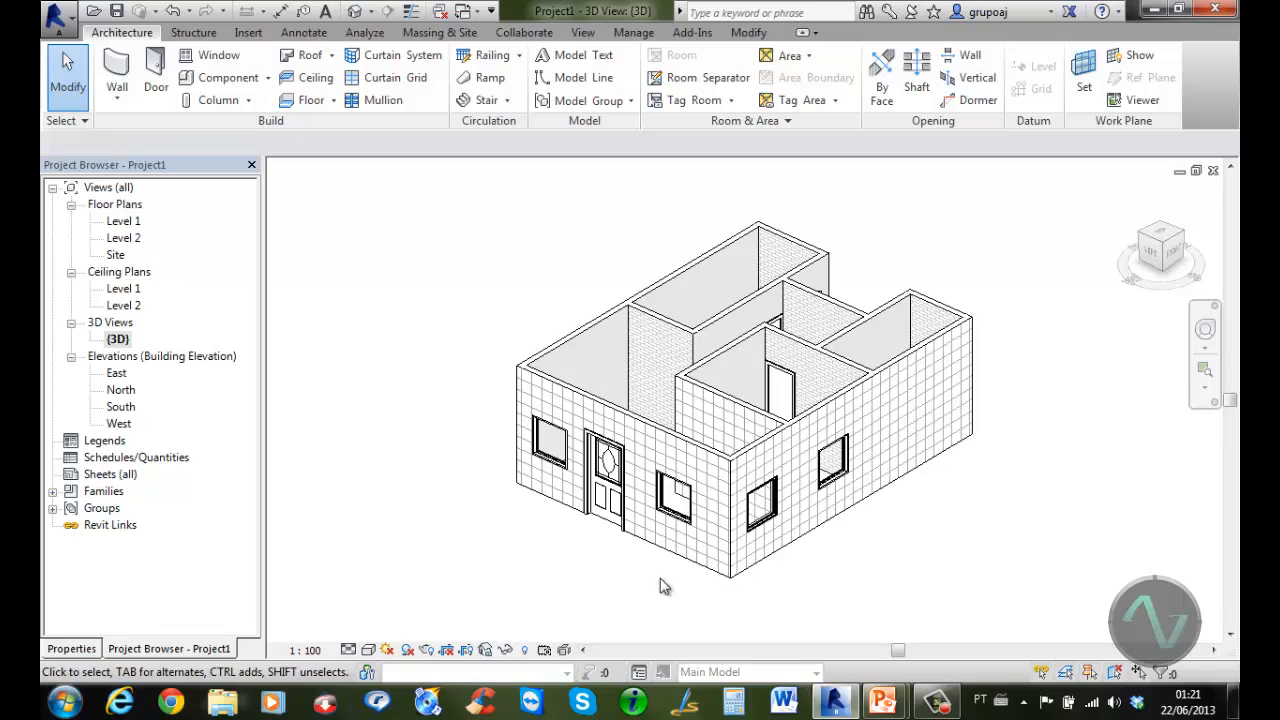
pyautogui.keyDown('shift'); pyautogui.moveTo(1100, 527); pyautogui.dragTo(856, 522, button='middle'); pyautogui.keyUp('shift')
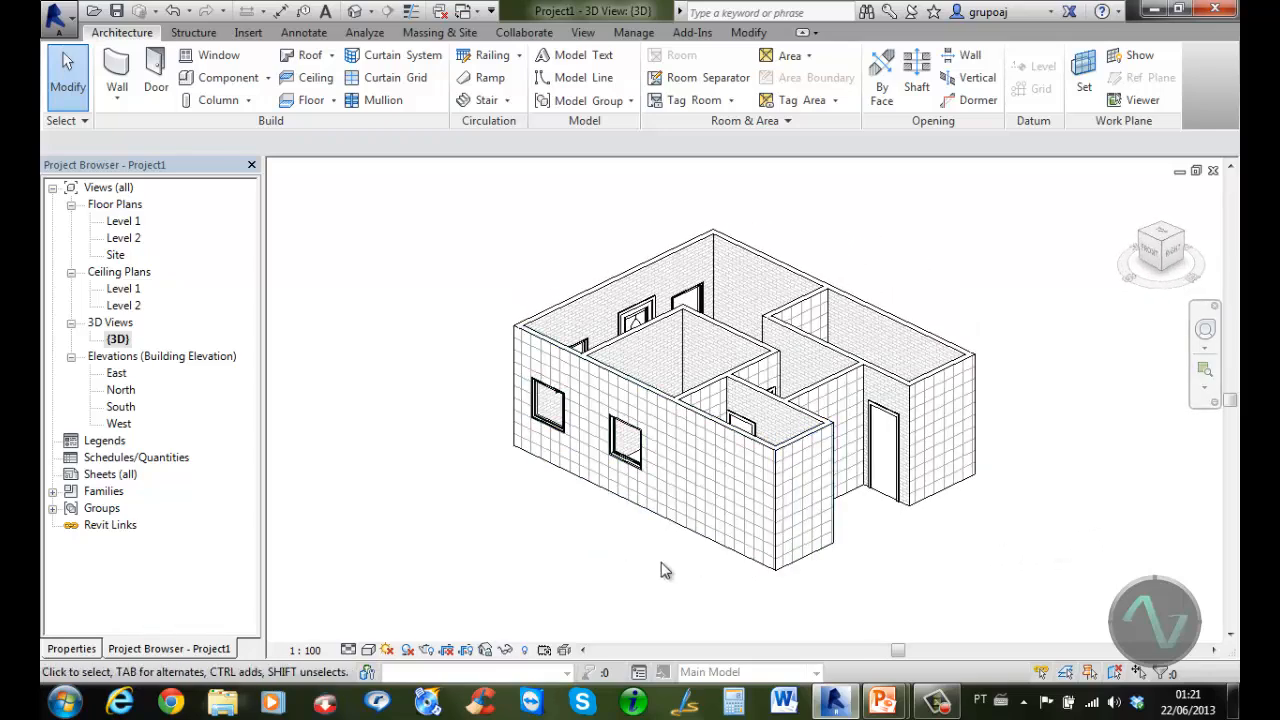
# Start placing another window and open the naming prompt for a duplicate of the M_Fixed 1x1x1 type
pyautogui.click(71, 649)
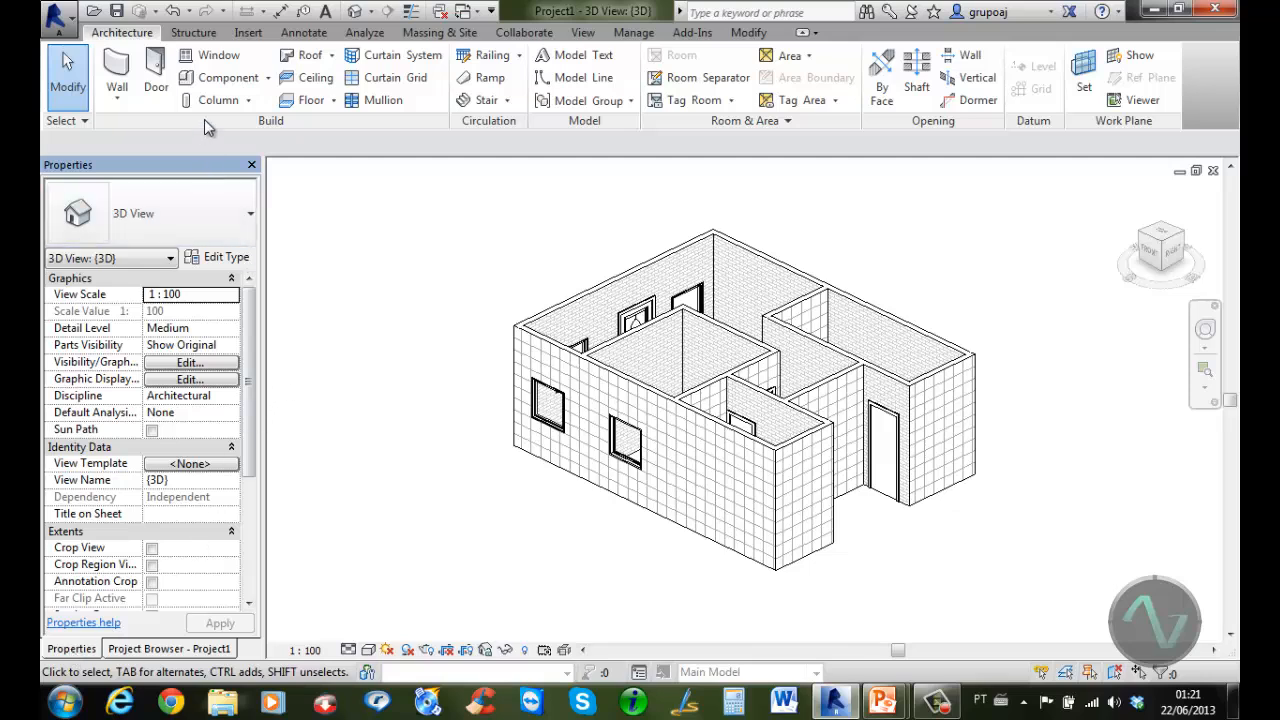
pyautogui.click(226, 60)
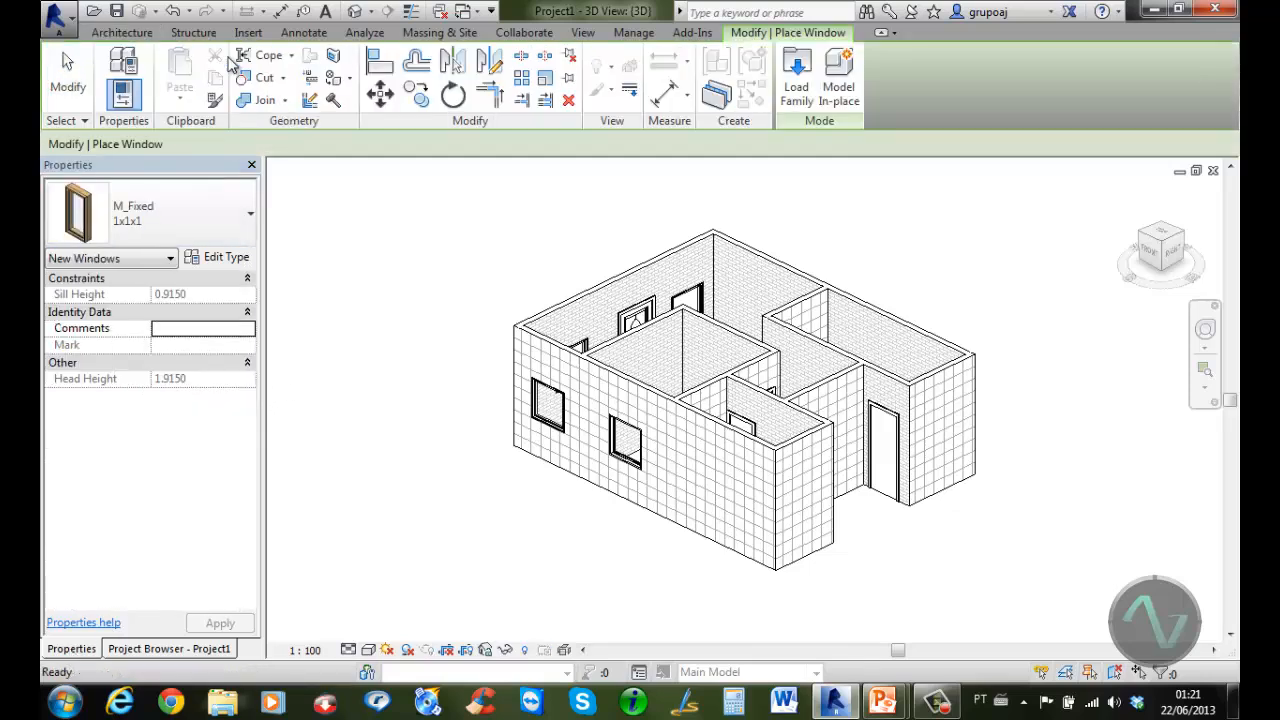
pyautogui.click(226, 257)
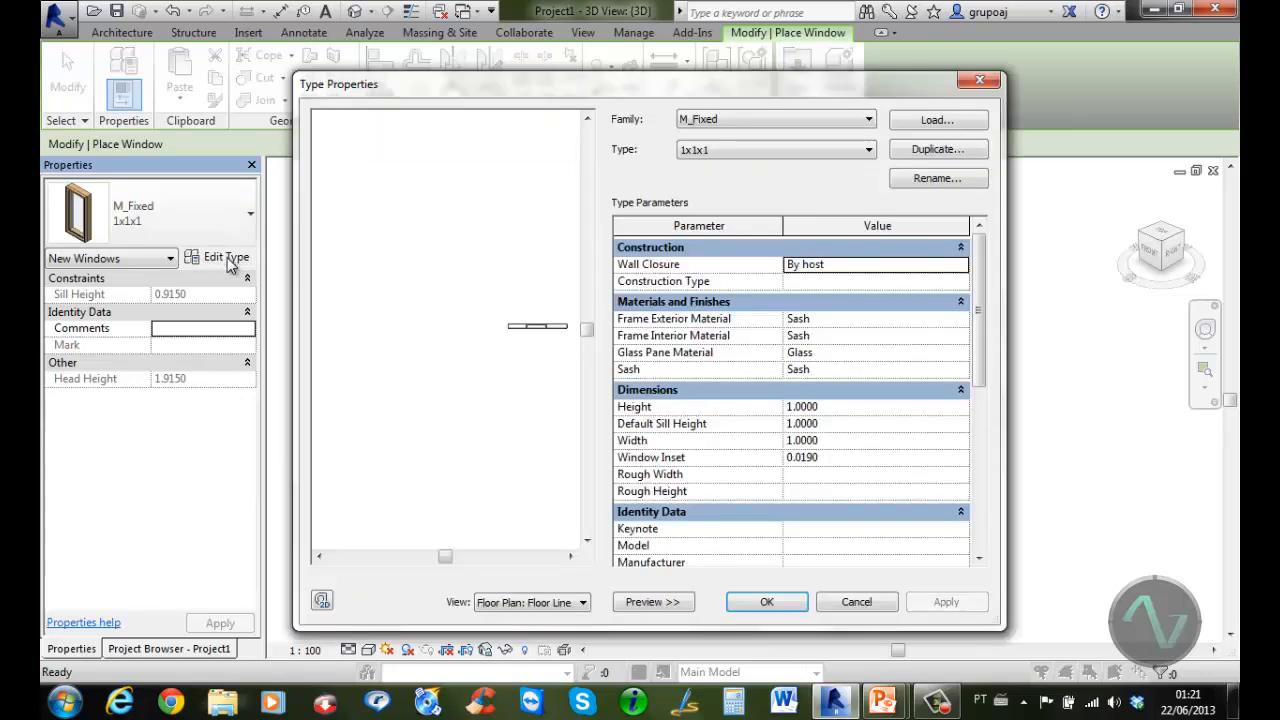
pyautogui.click(938, 149)
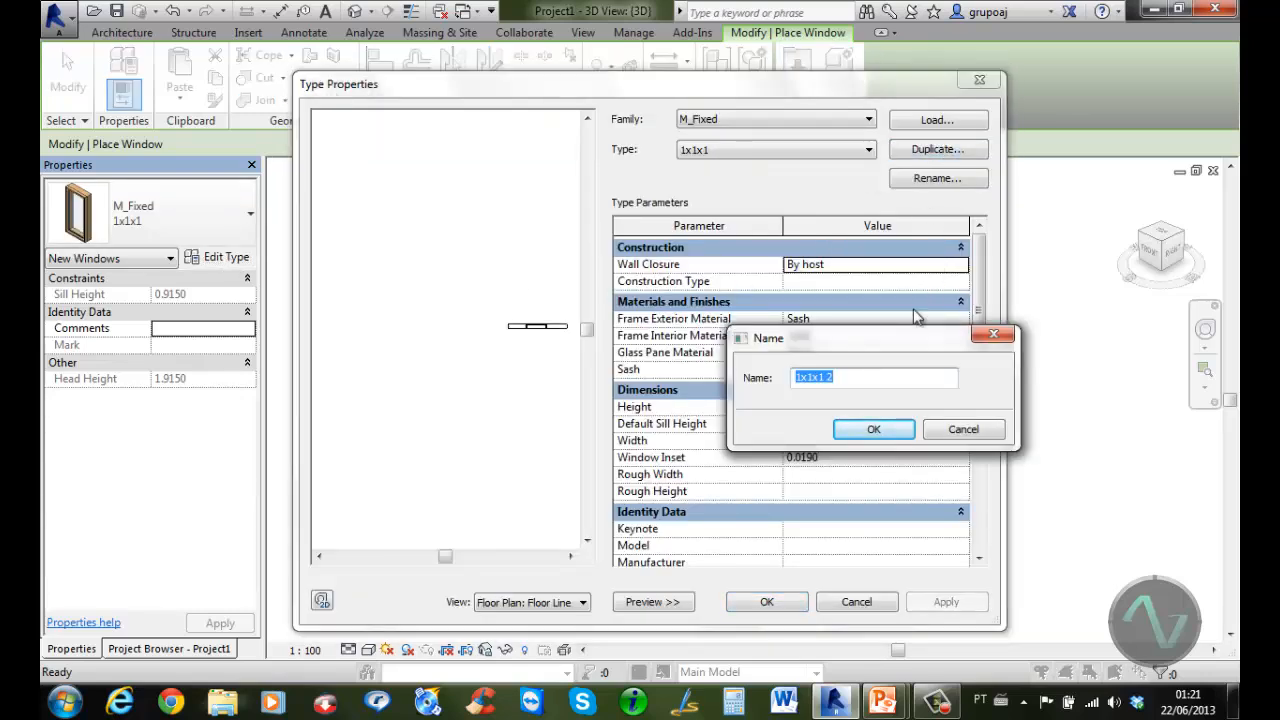
# Name the duplicated window type "janela alta" and set its height to 0.5, default sill height to 1.5 and width to 1.5
pyautogui.write('janela alta')
pyautogui.click(906, 432)
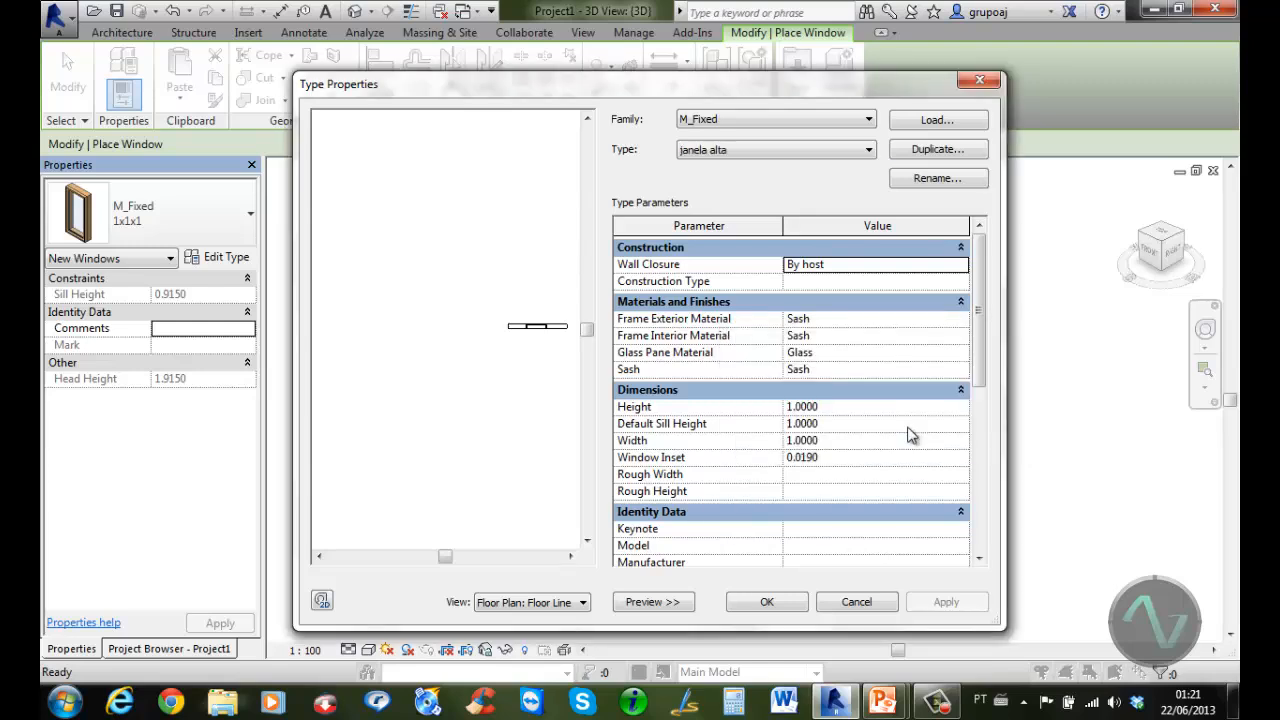
pyautogui.click(851, 424)
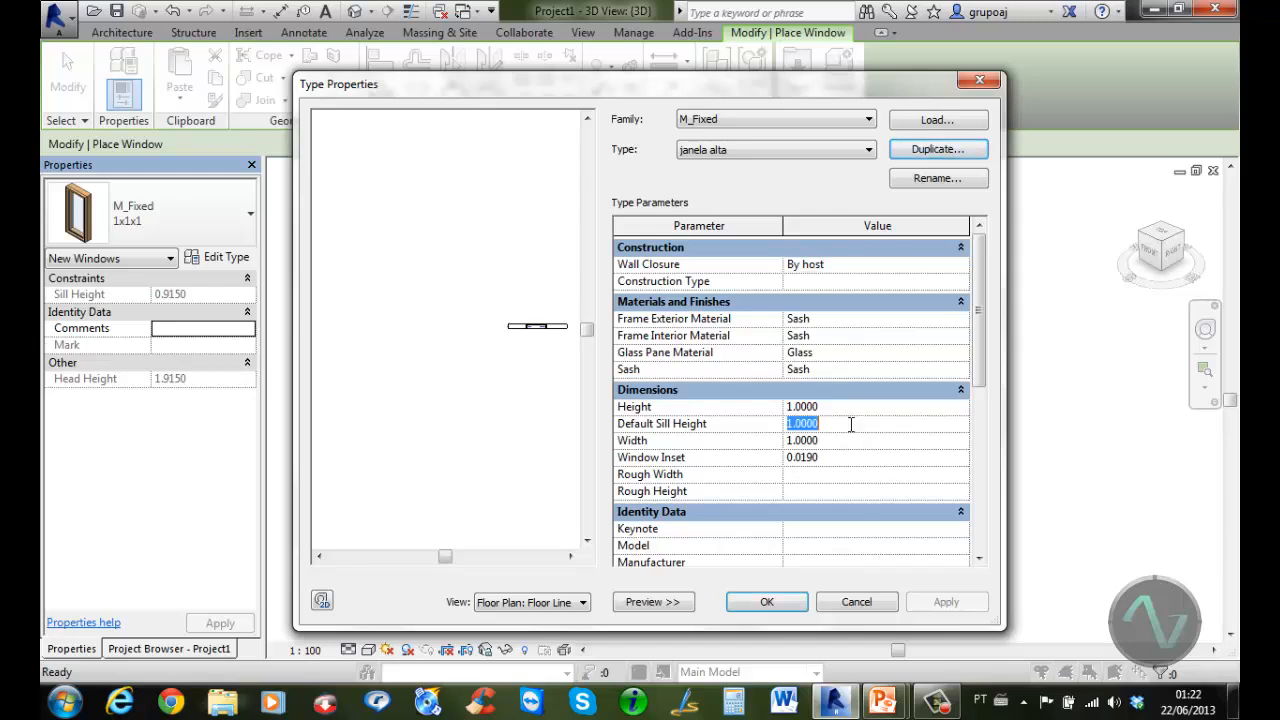
pyautogui.write('1.5')
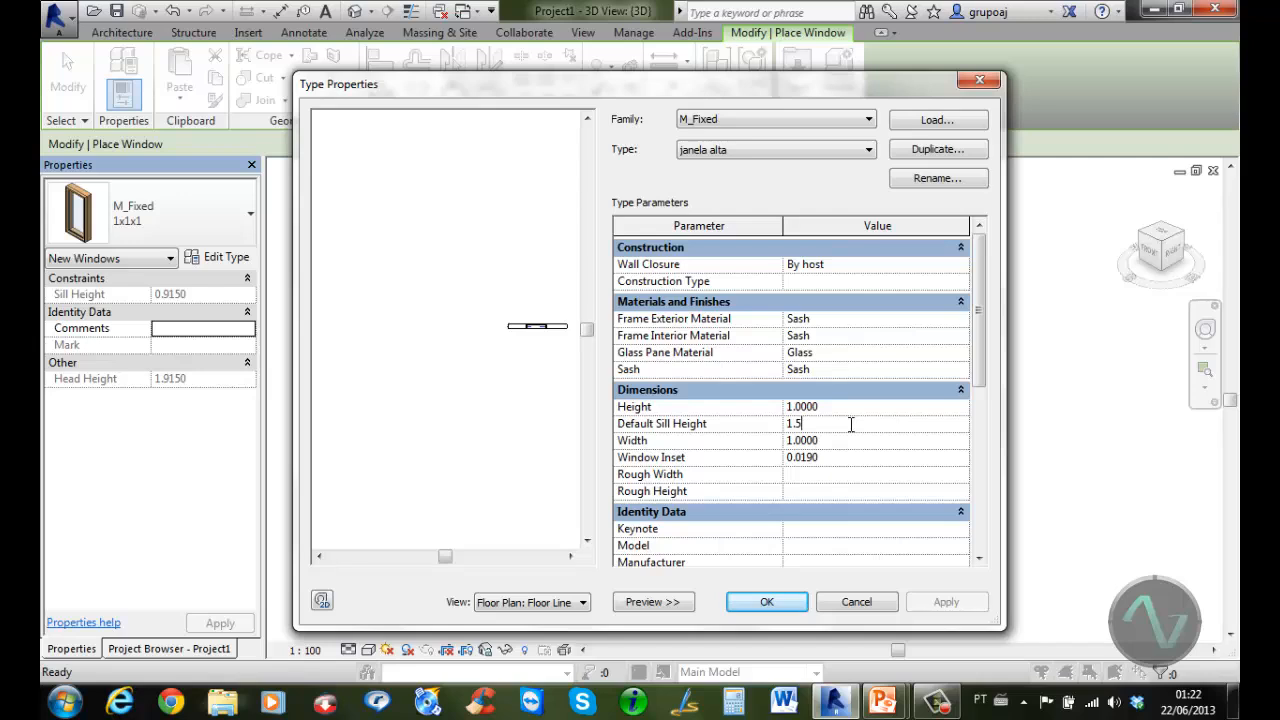
pyautogui.click(840, 440)
pyautogui.write('1.5')
pyautogui.click(844, 405)
pyautogui.write('.5')
pyautogui.click(849, 423)
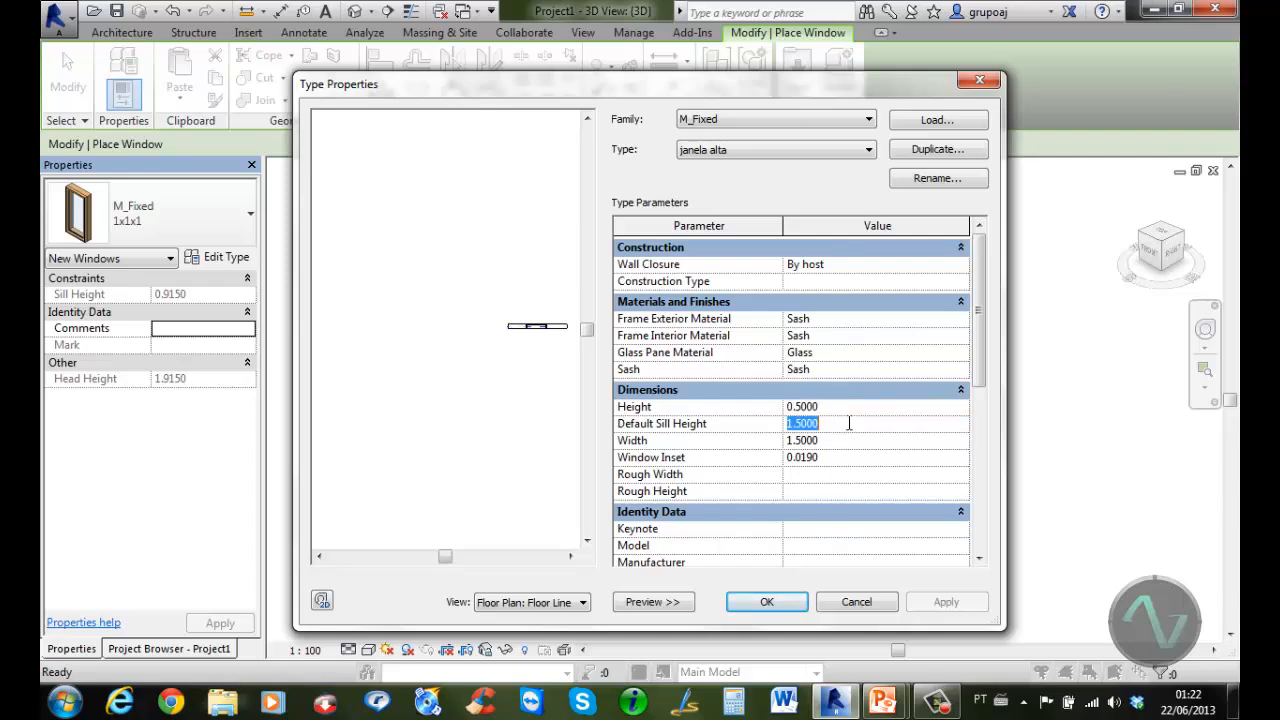
pyautogui.click(802, 605)
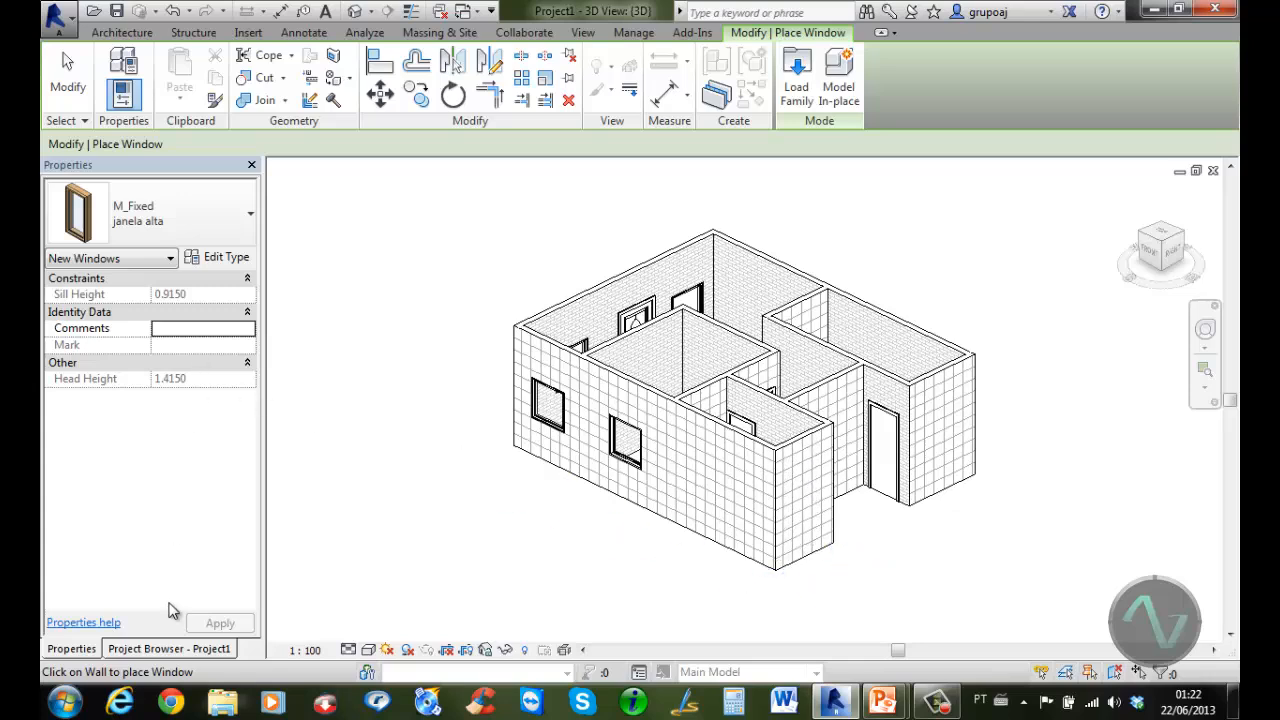
# Place a "janela alta" window in the east wall of the small southeast room on the Level 1 floor plan
pyautogui.click(160, 650)
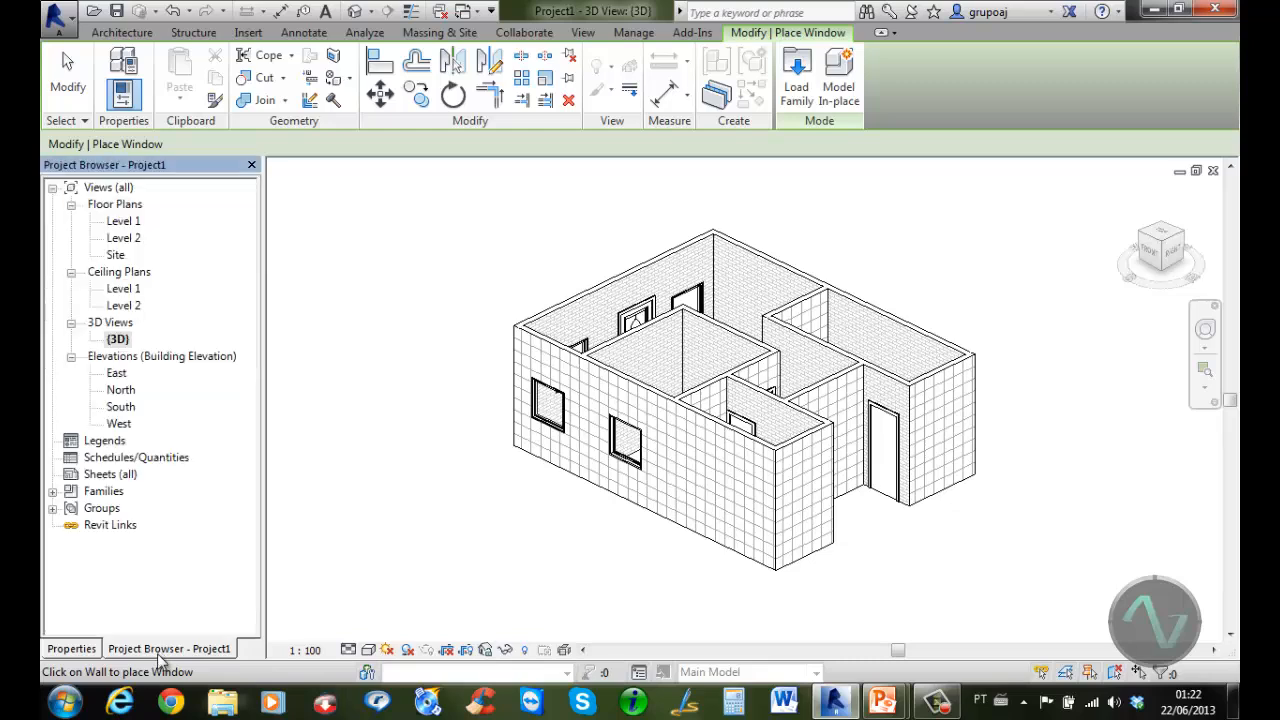
pyautogui.doubleClick(124, 221)
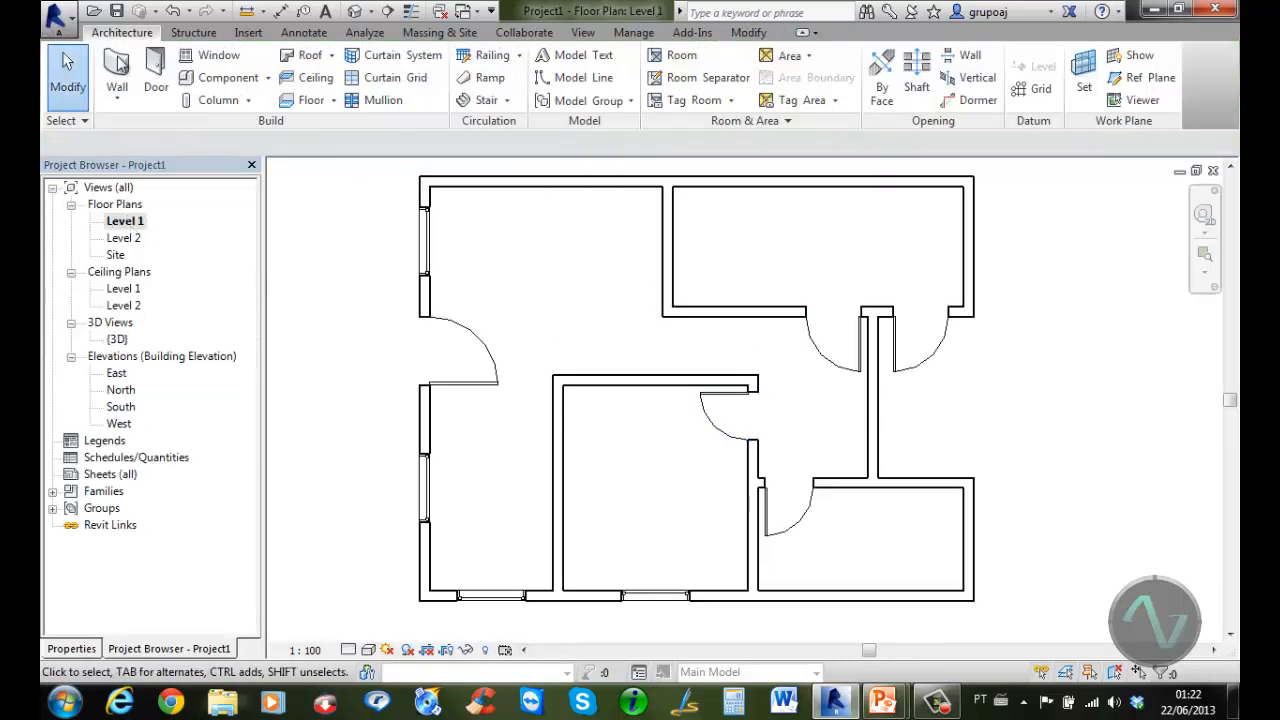
pyautogui.click(208, 55)
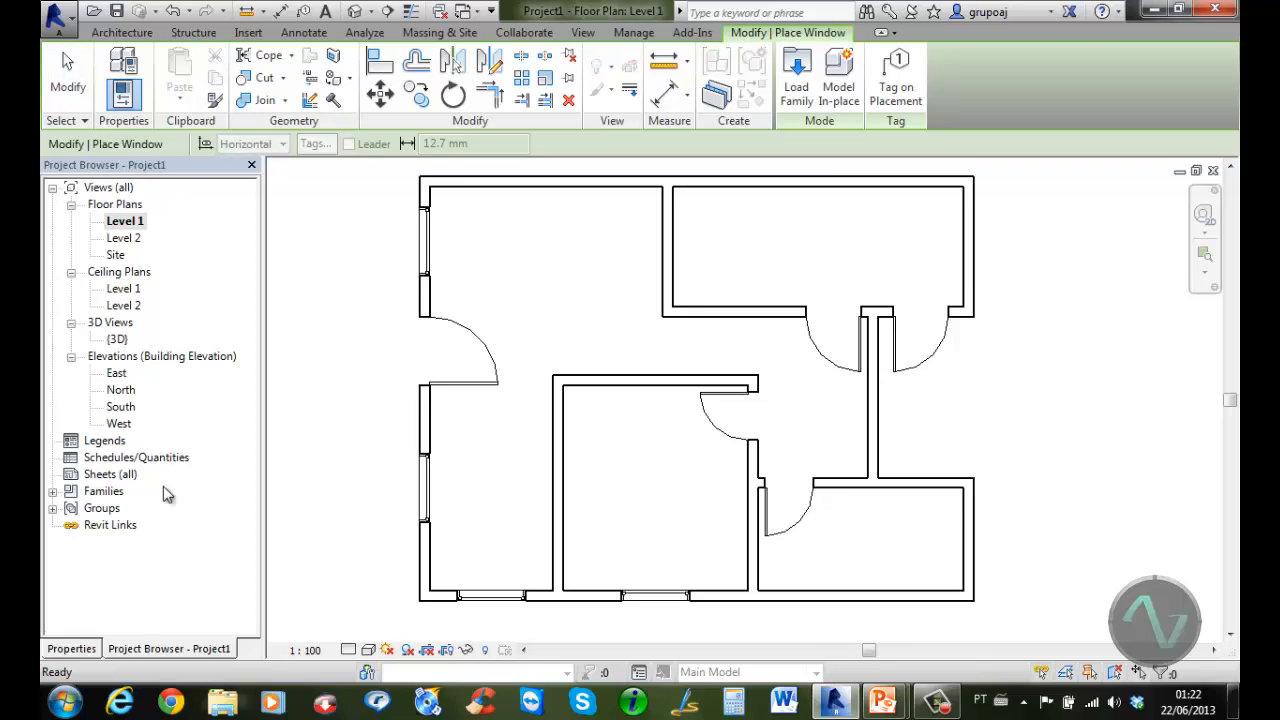
pyautogui.click(88, 650)
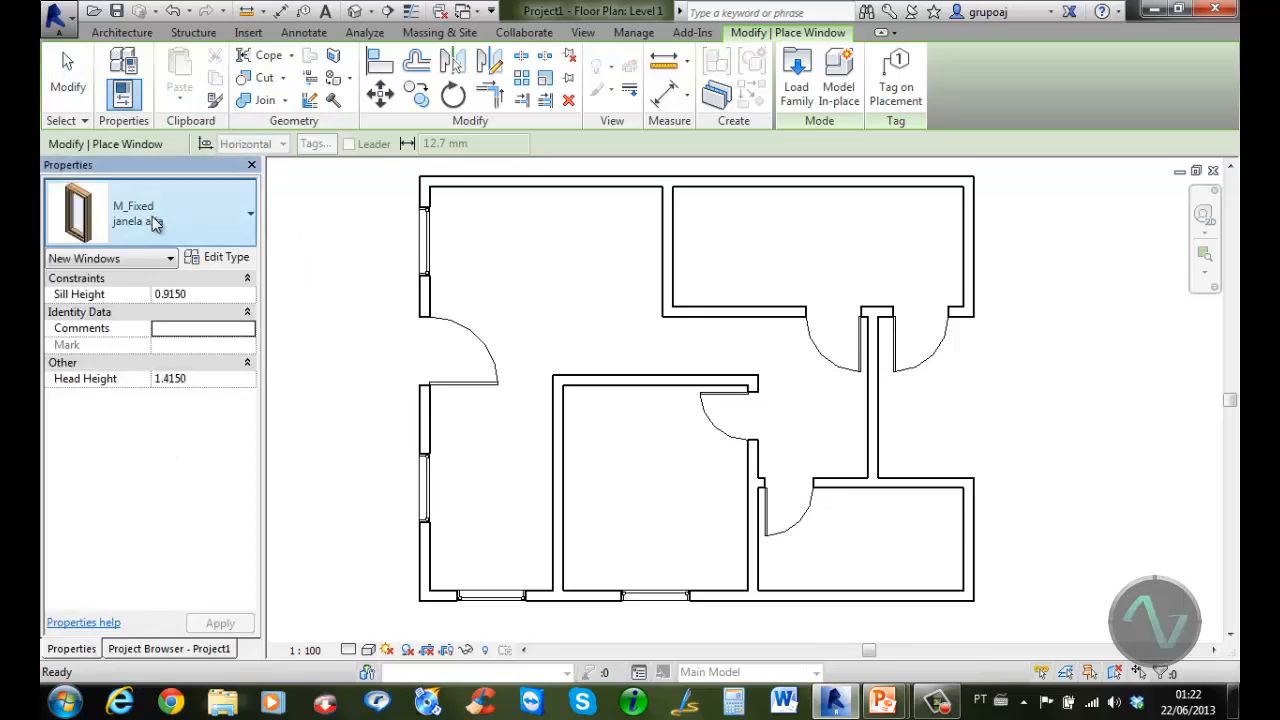
pyautogui.click(970, 540)
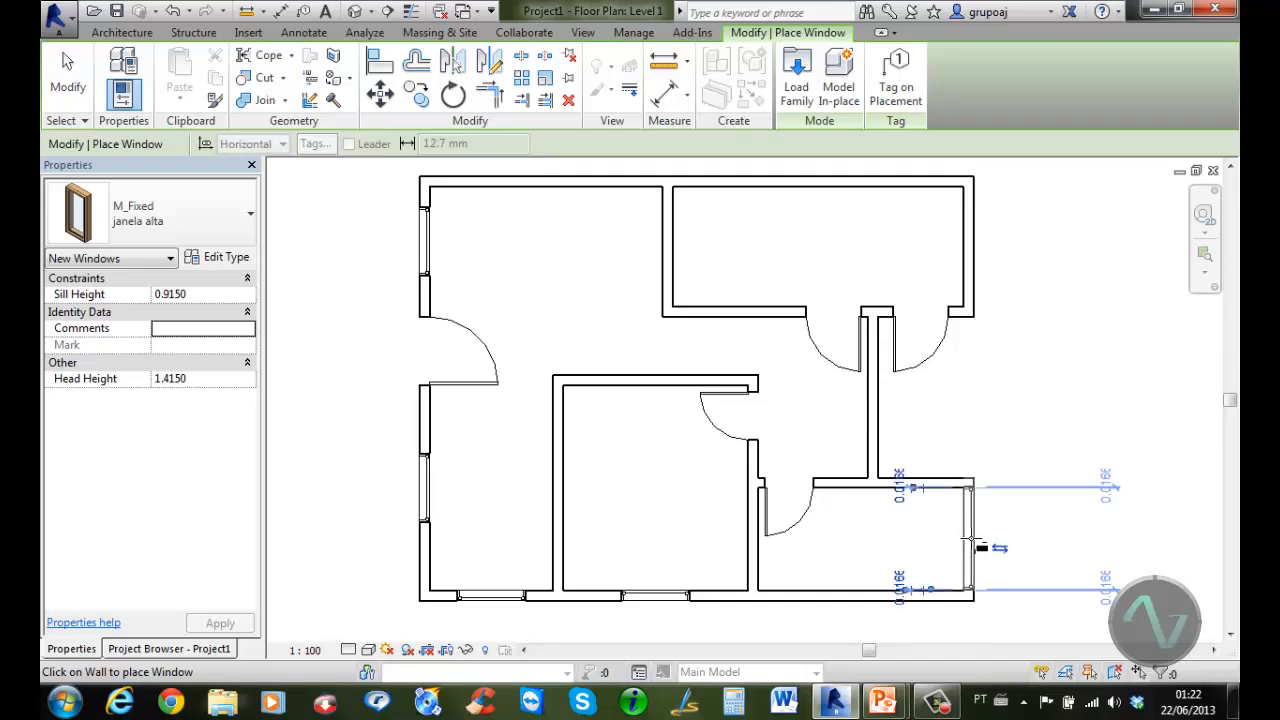
pyautogui.click(72, 84)
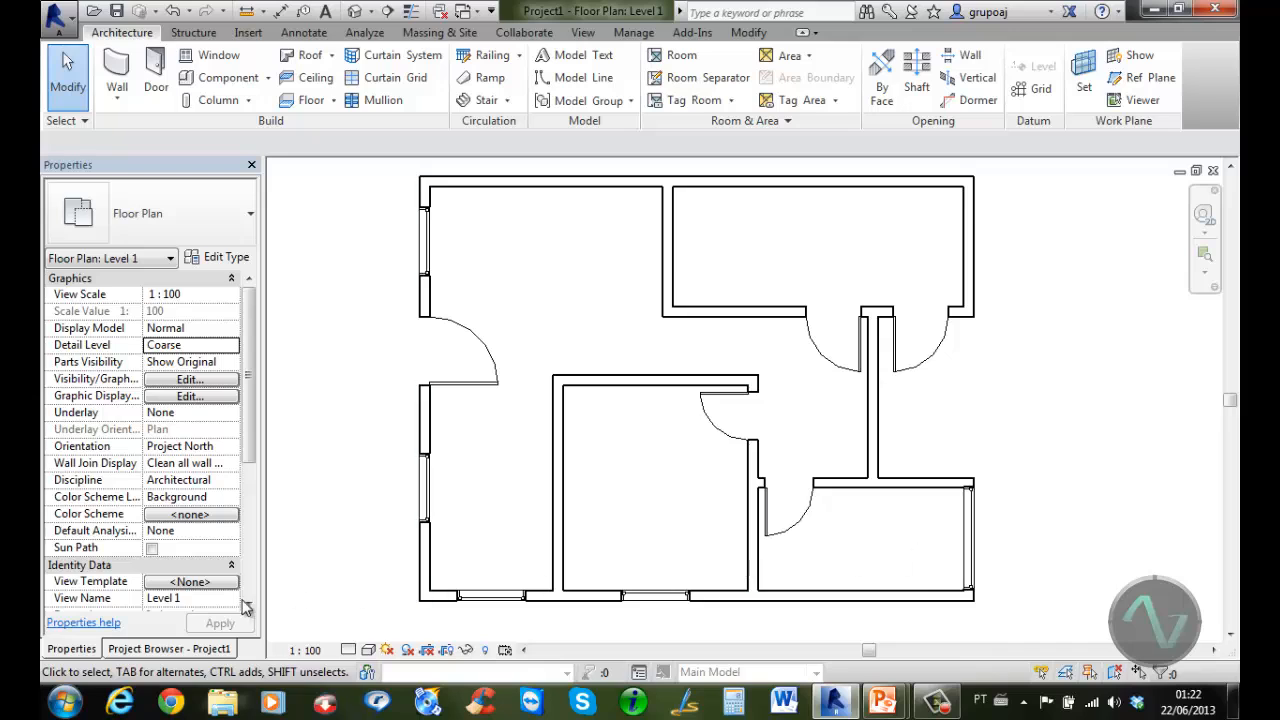
# In the 3D view, set the placed "janela alta" window's height above the wall base to 1.5
pyautogui.click(190, 650)
pyautogui.doubleClick(117, 339)
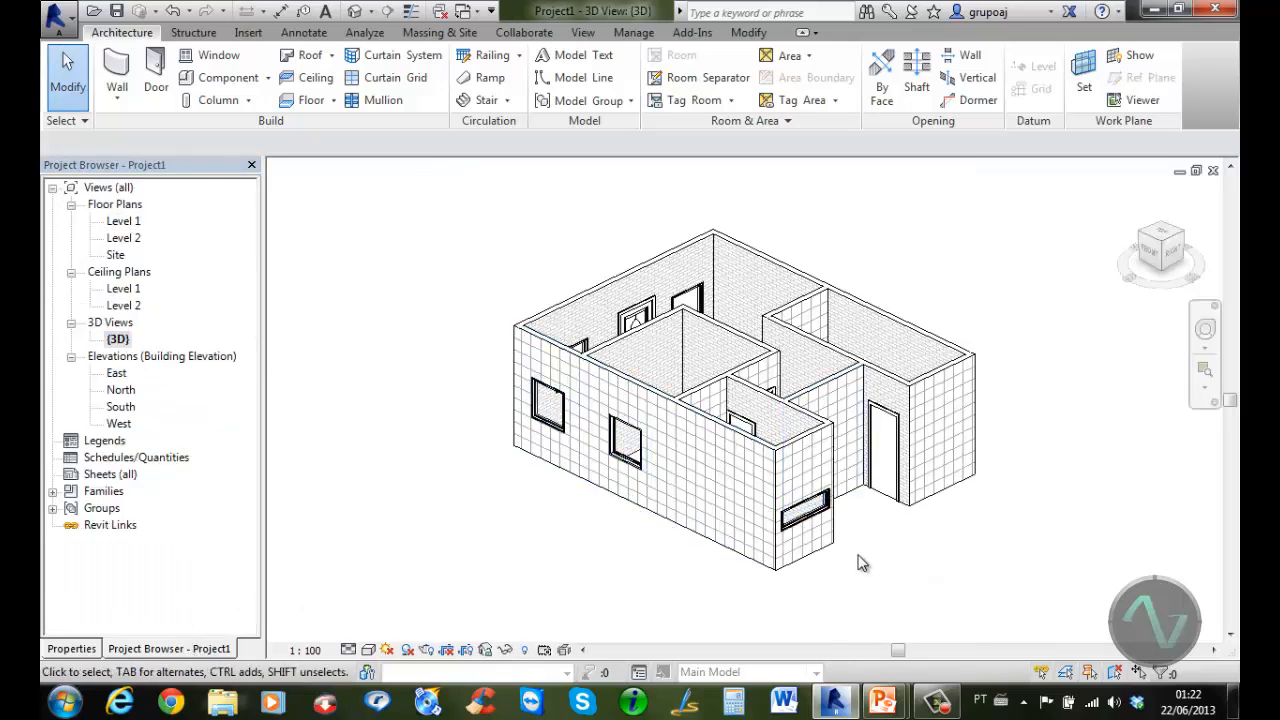
pyautogui.scroll(3, 857, 560)
pyautogui.moveTo(857, 560); pyautogui.dragTo(955, 600, button='middle')
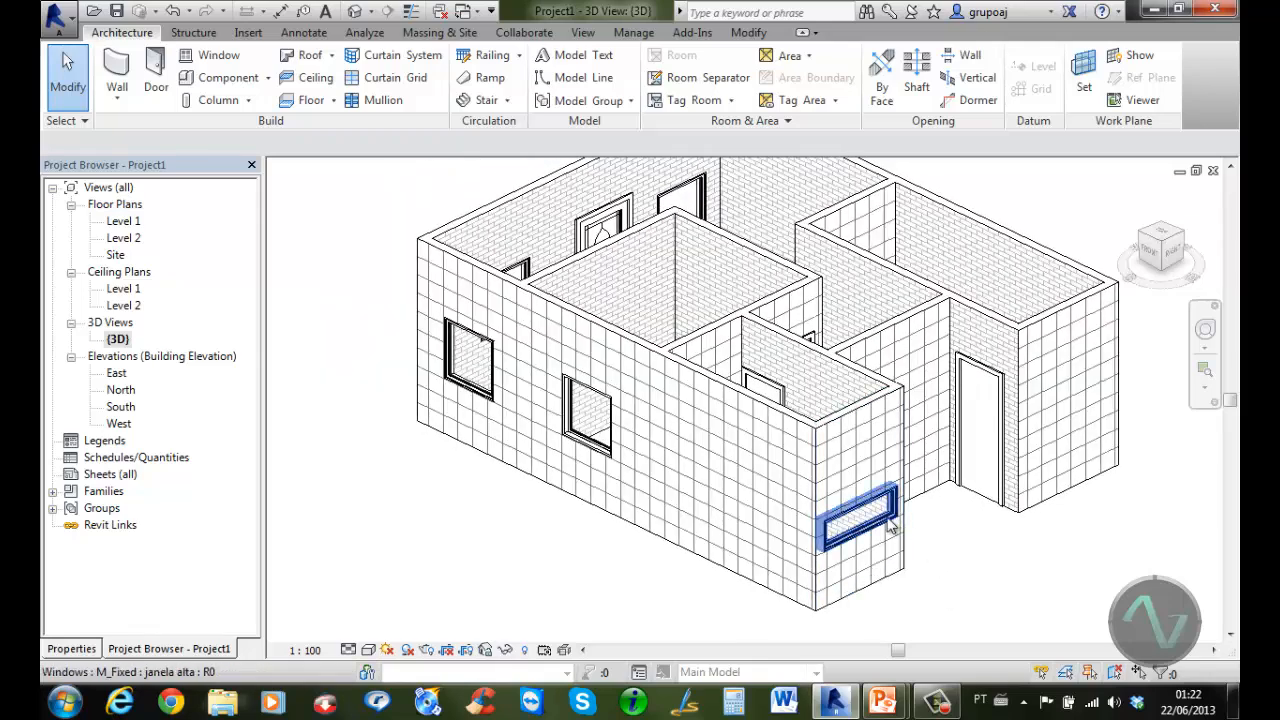
pyautogui.click(888, 527)
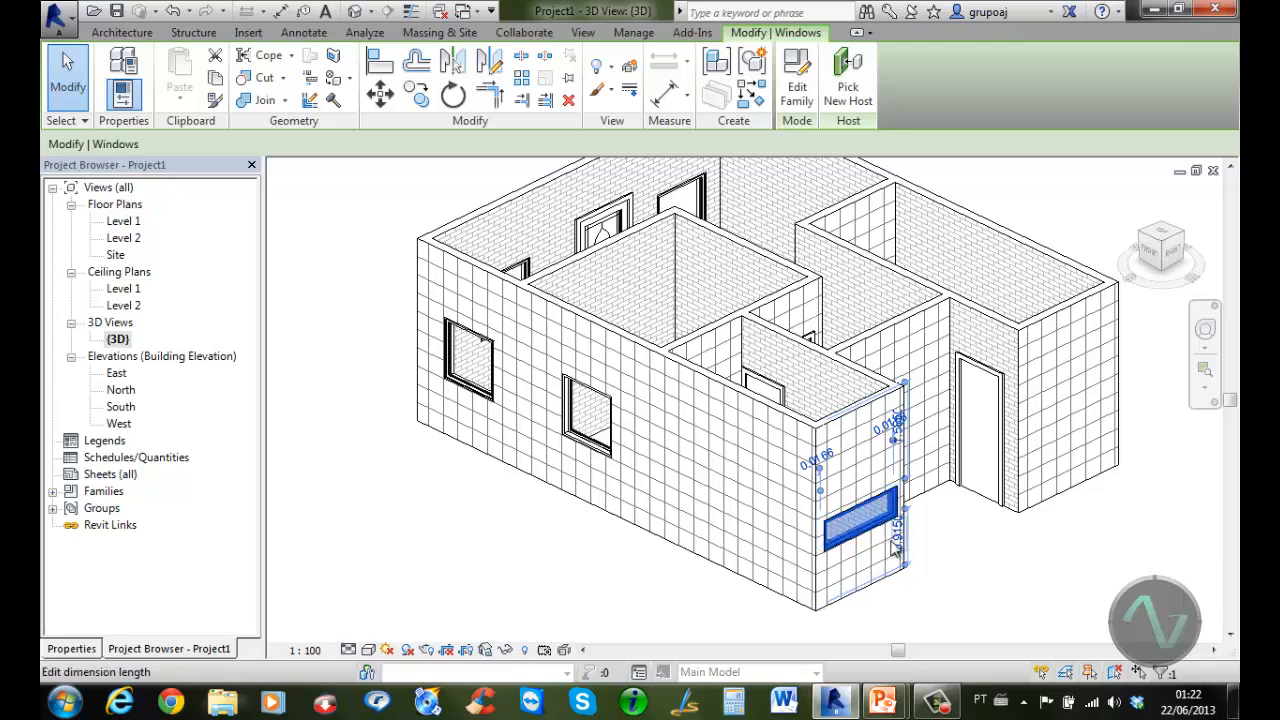
pyautogui.click(898, 541)
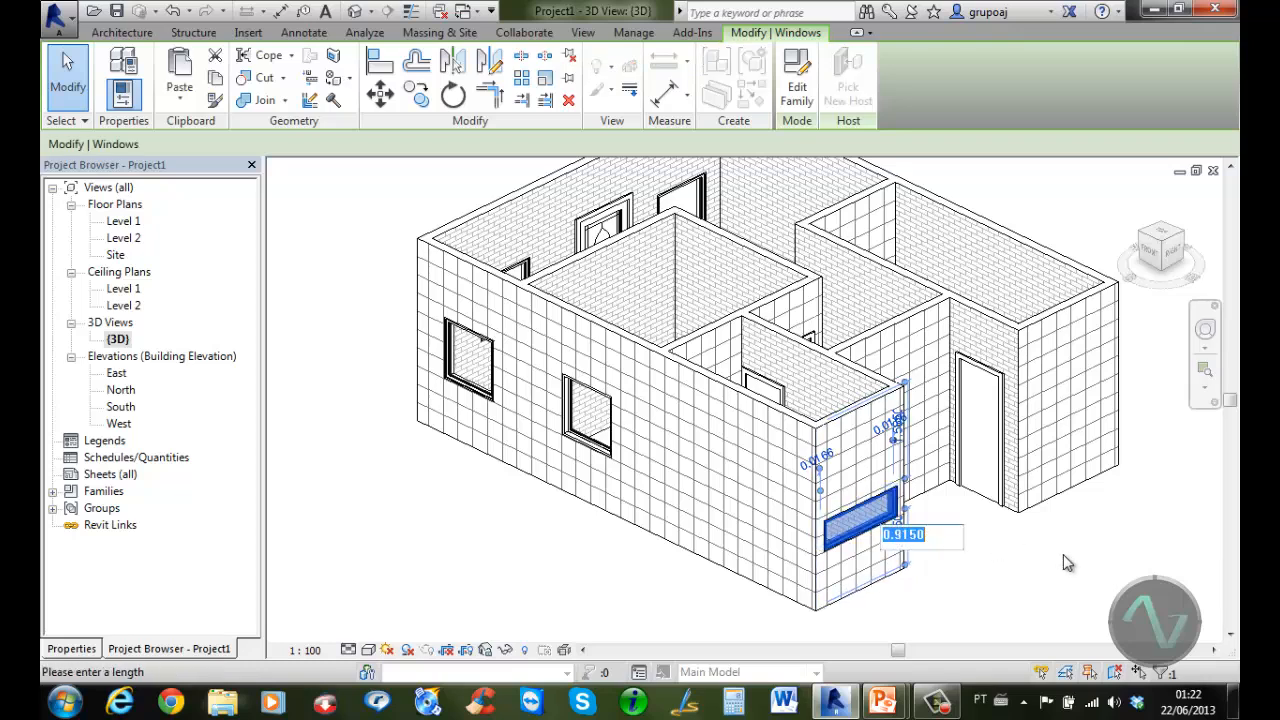
pyautogui.write('1.5')
pyautogui.press('Return')
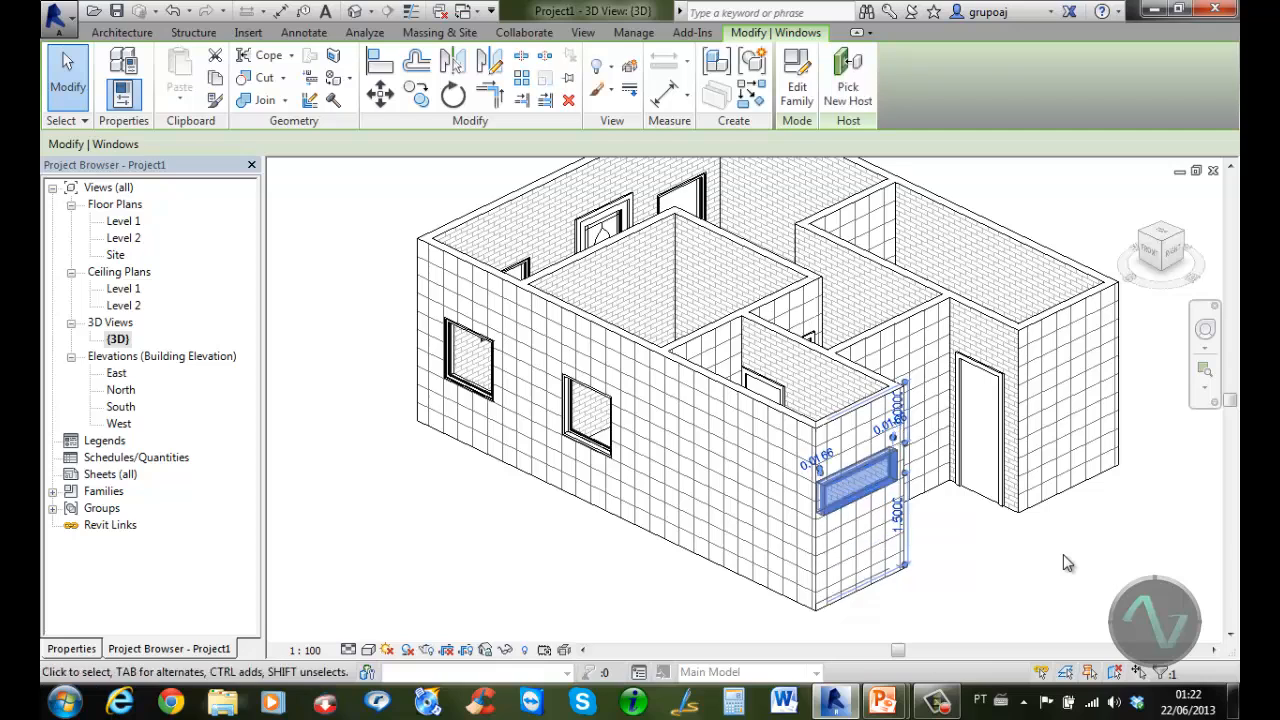
pyautogui.click(1065, 562)
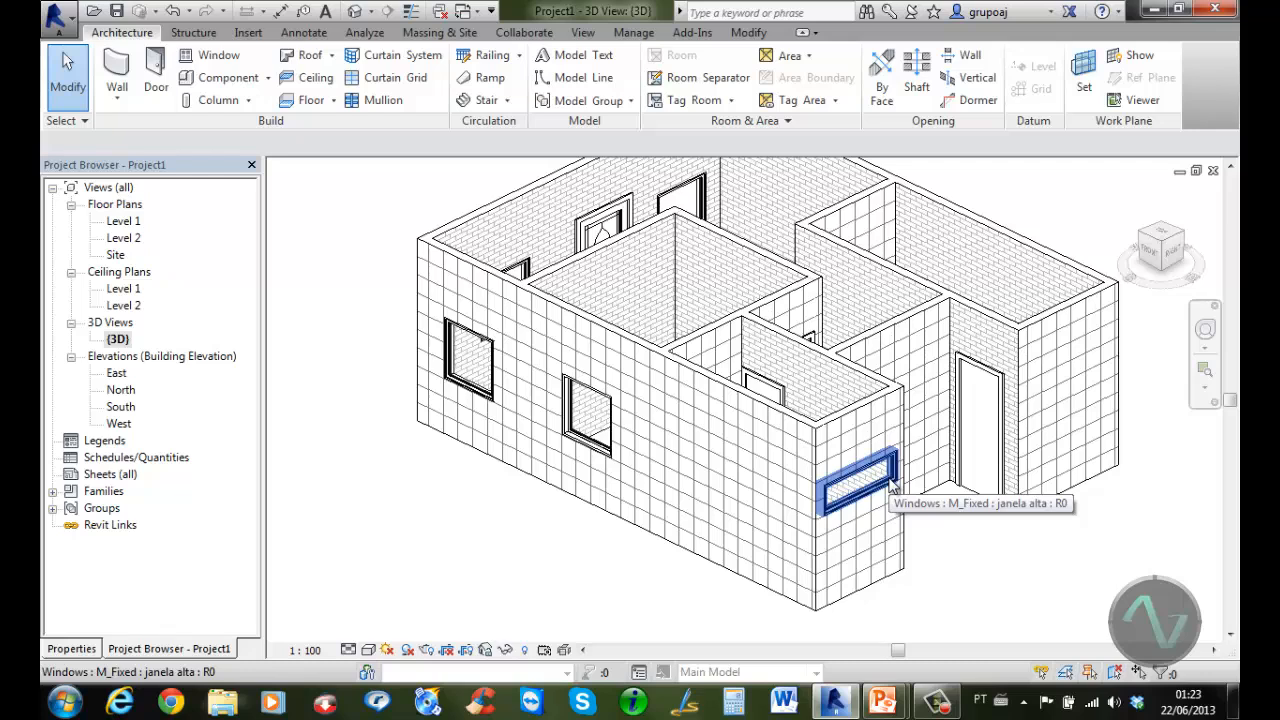
# Compare the "janela alta" window's instance sill height with the default sill height in its type properties, changing neither
pyautogui.click(893, 486)
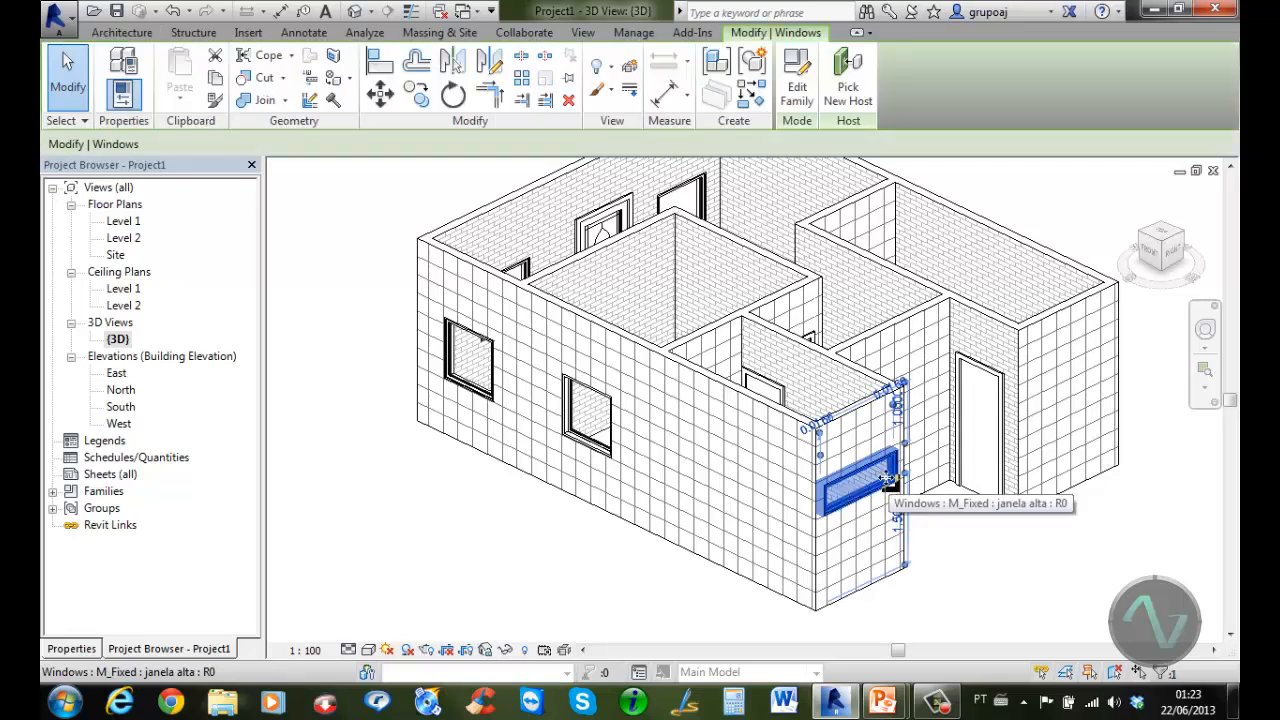
pyautogui.click(65, 650)
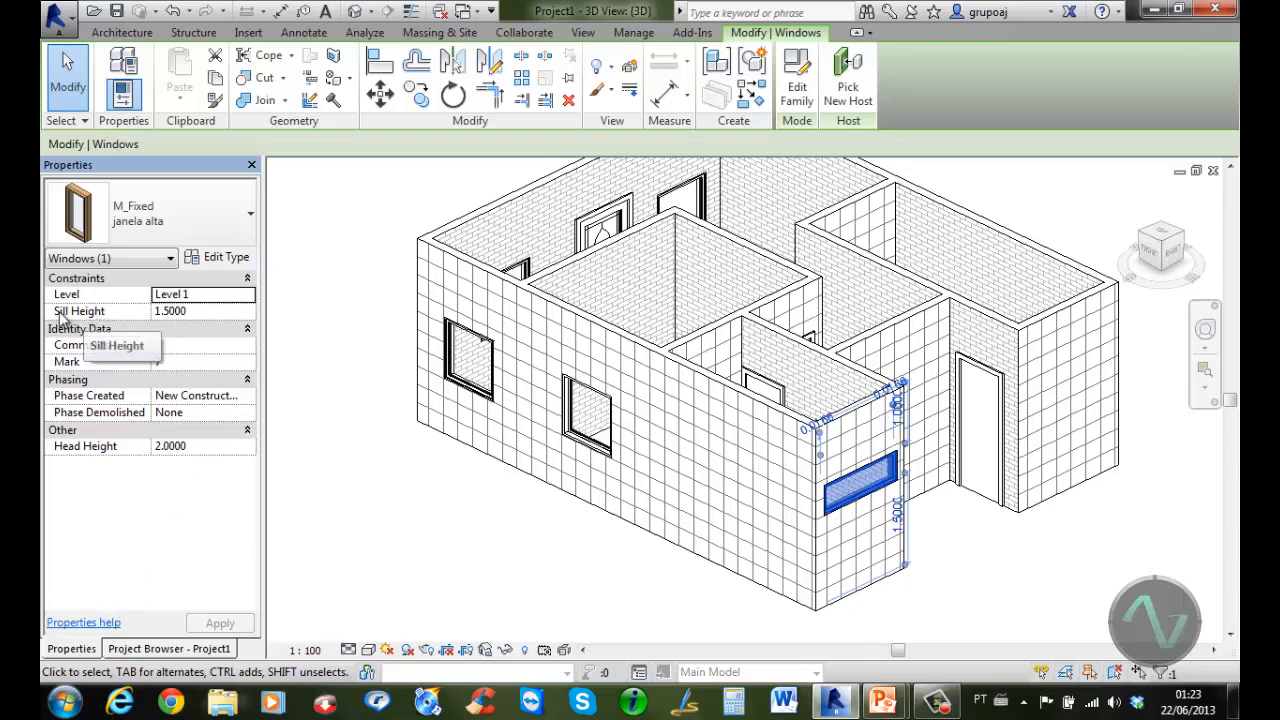
pyautogui.click(204, 312)
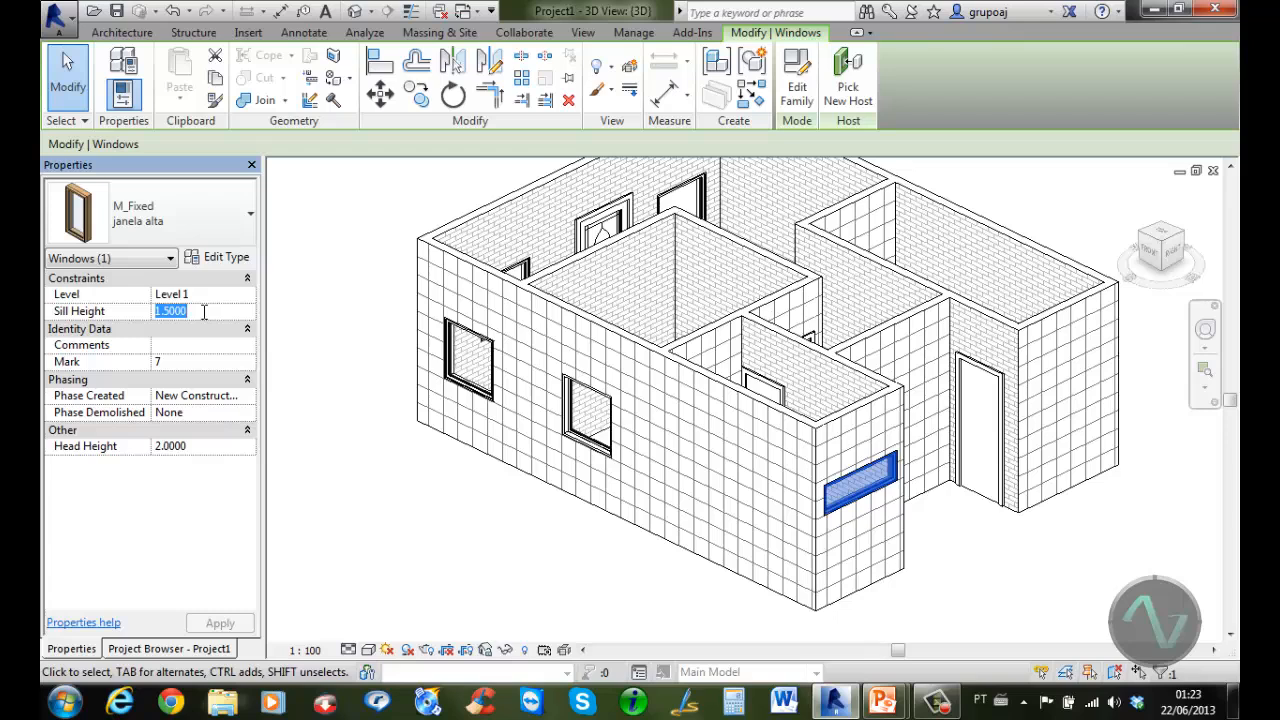
pyautogui.click(229, 258)
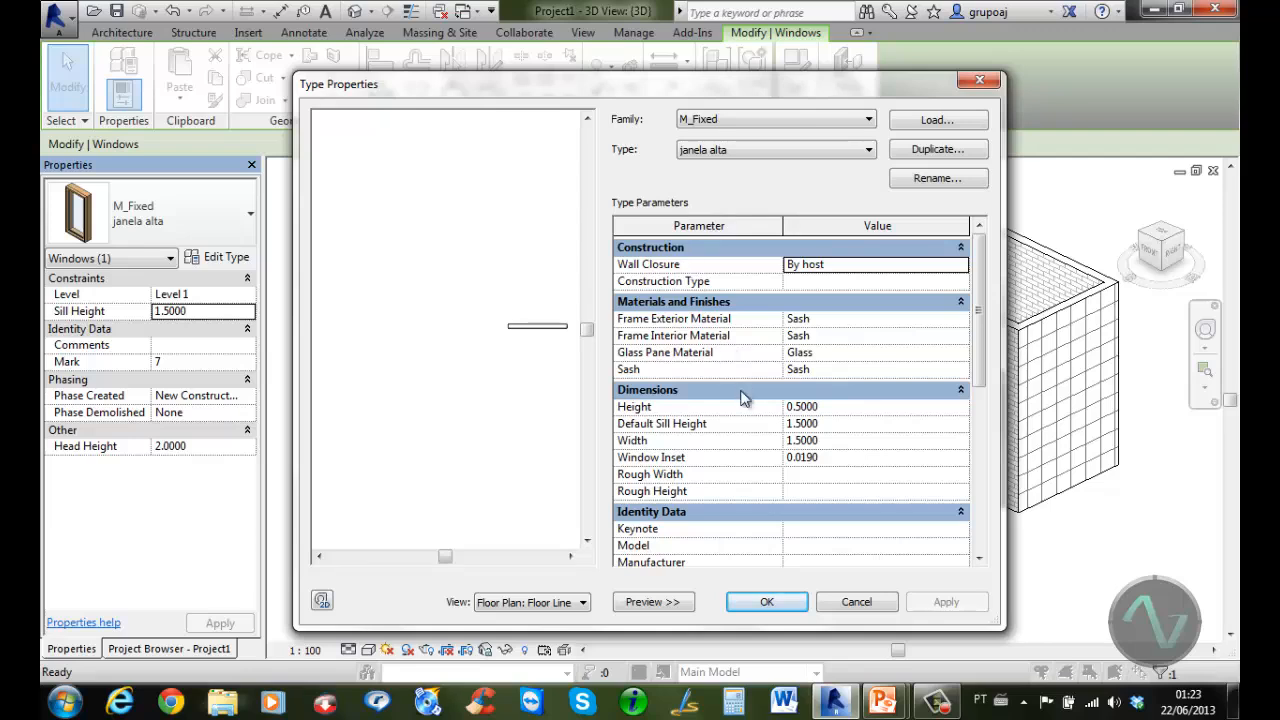
pyautogui.click(843, 426)
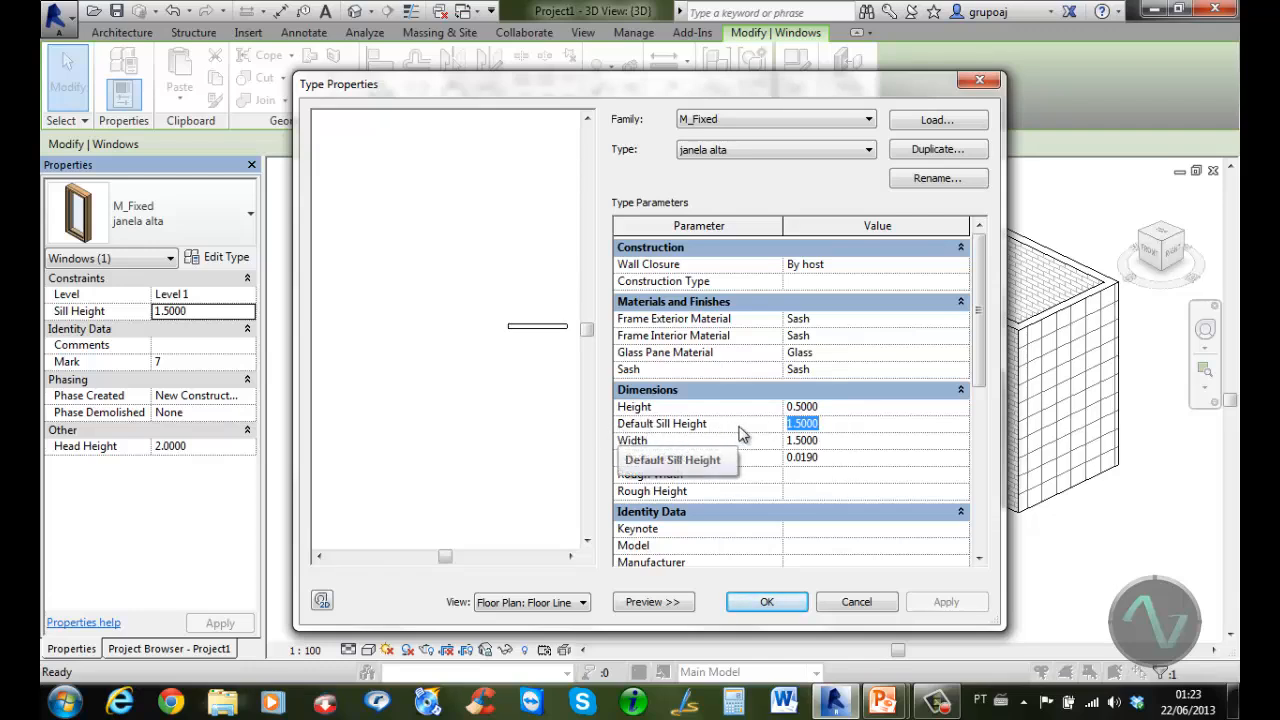
pyautogui.click(855, 601)
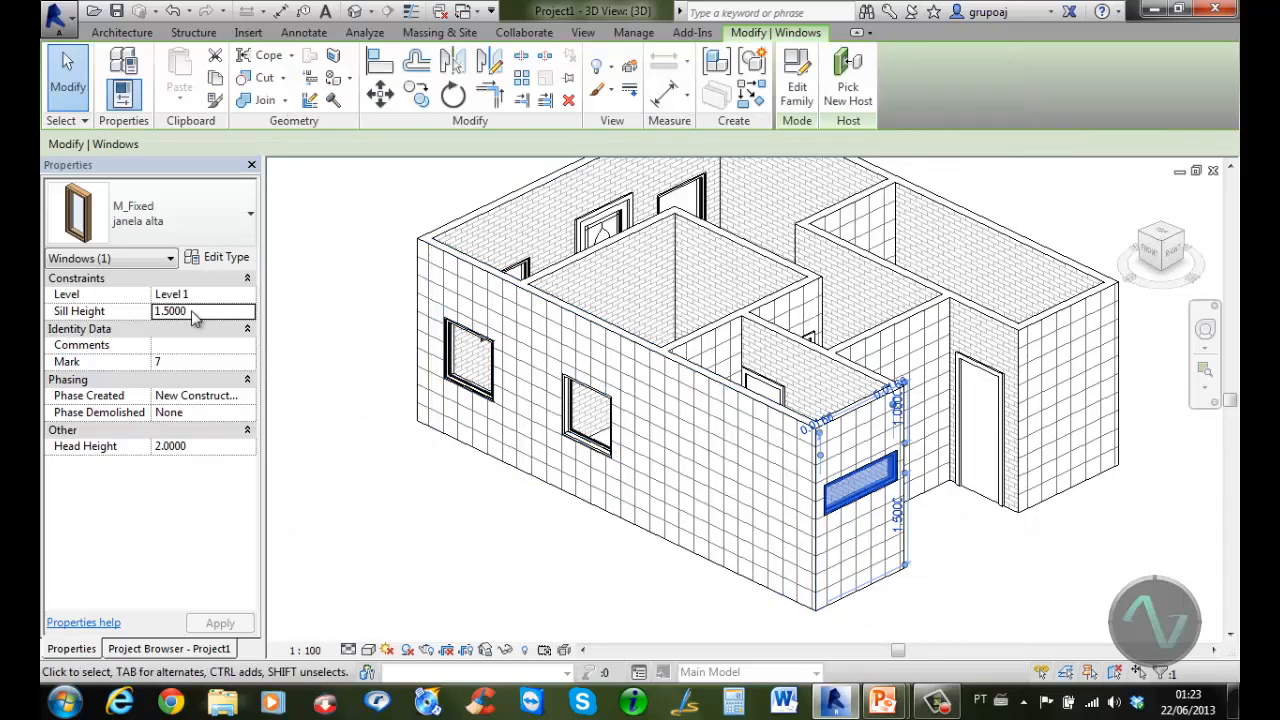
pyautogui.click(193, 312)
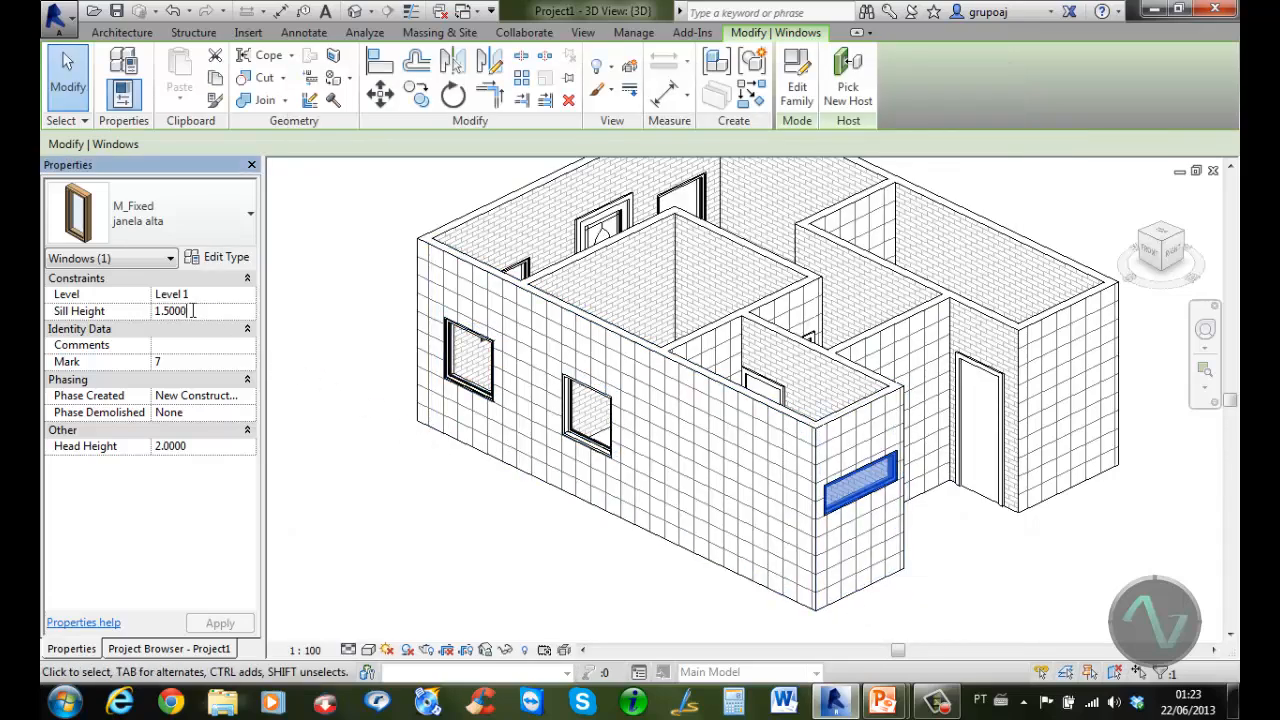
pyautogui.click(428, 466)
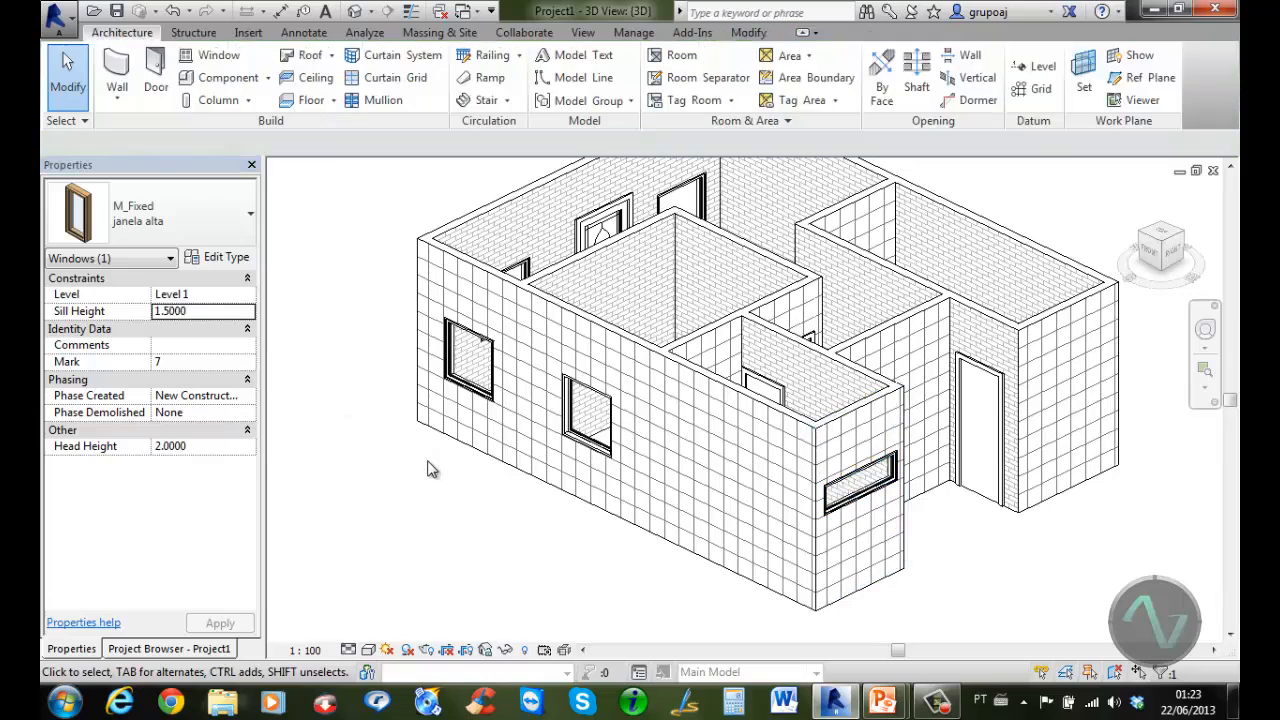
# Open the Level 1 floor plan to check how the high window is shown
pyautogui.click(182, 648)
pyautogui.doubleClick(124, 222)
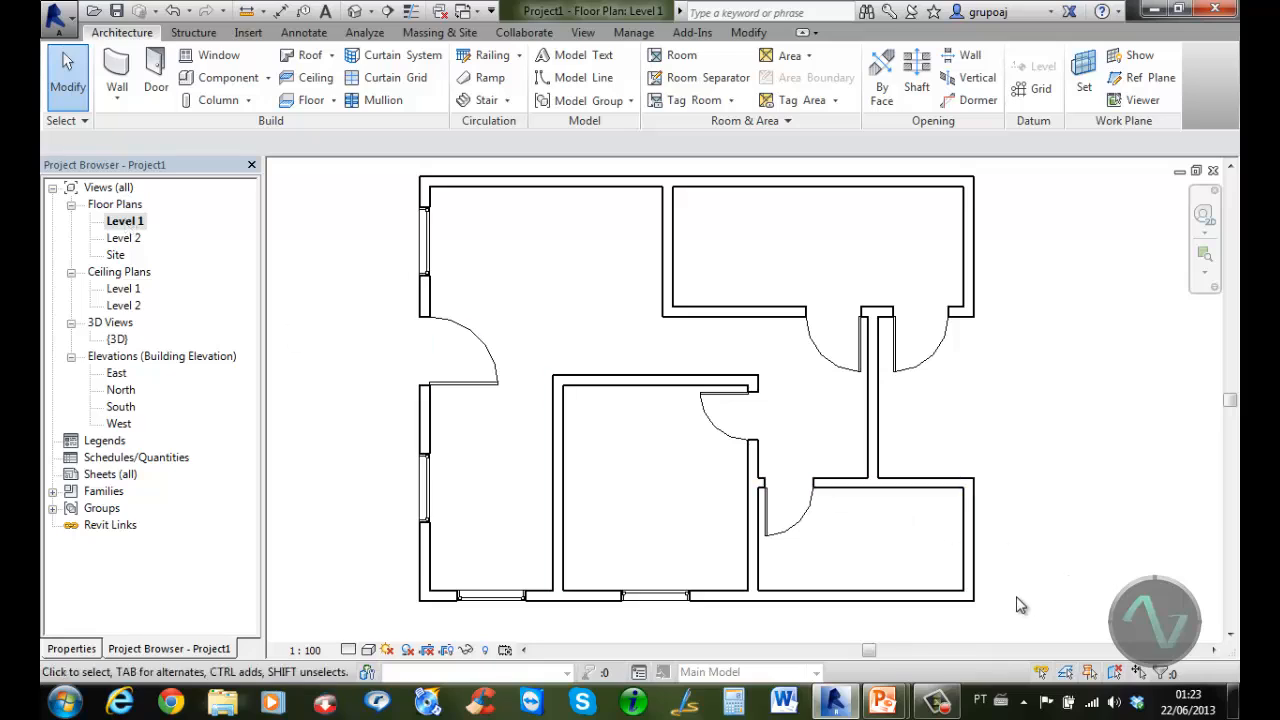
pyautogui.moveTo(1040, 604); pyautogui.dragTo(1055, 608, button='middle')
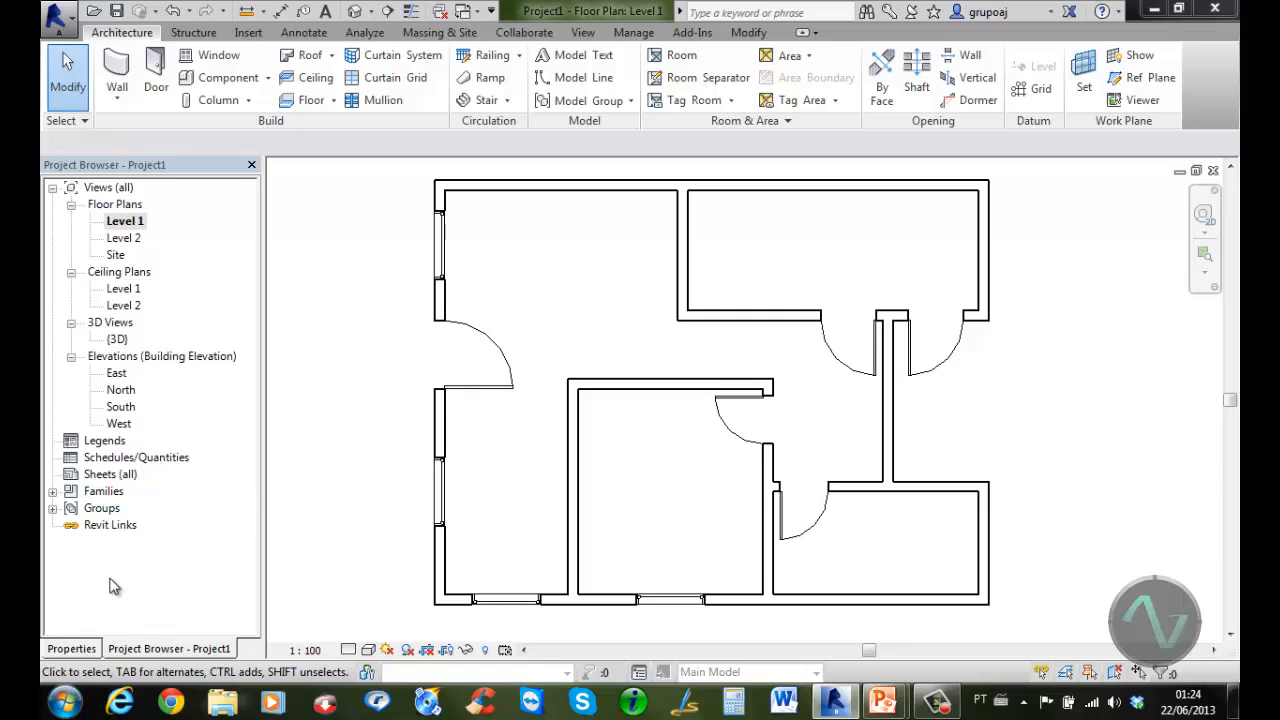
# Set the cut plane offset in the Level 1 floor plan's view range to 1.55
pyautogui.click(72, 650)
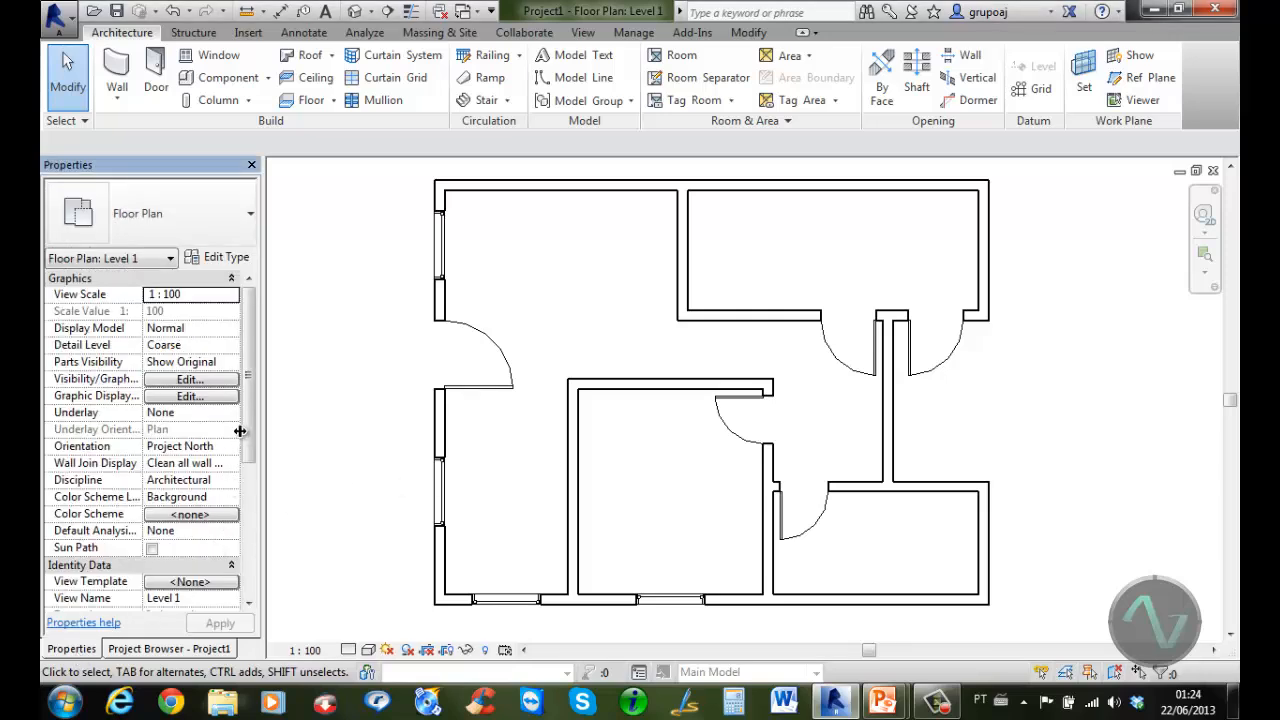
pyautogui.scroll(-5, 250, 430)
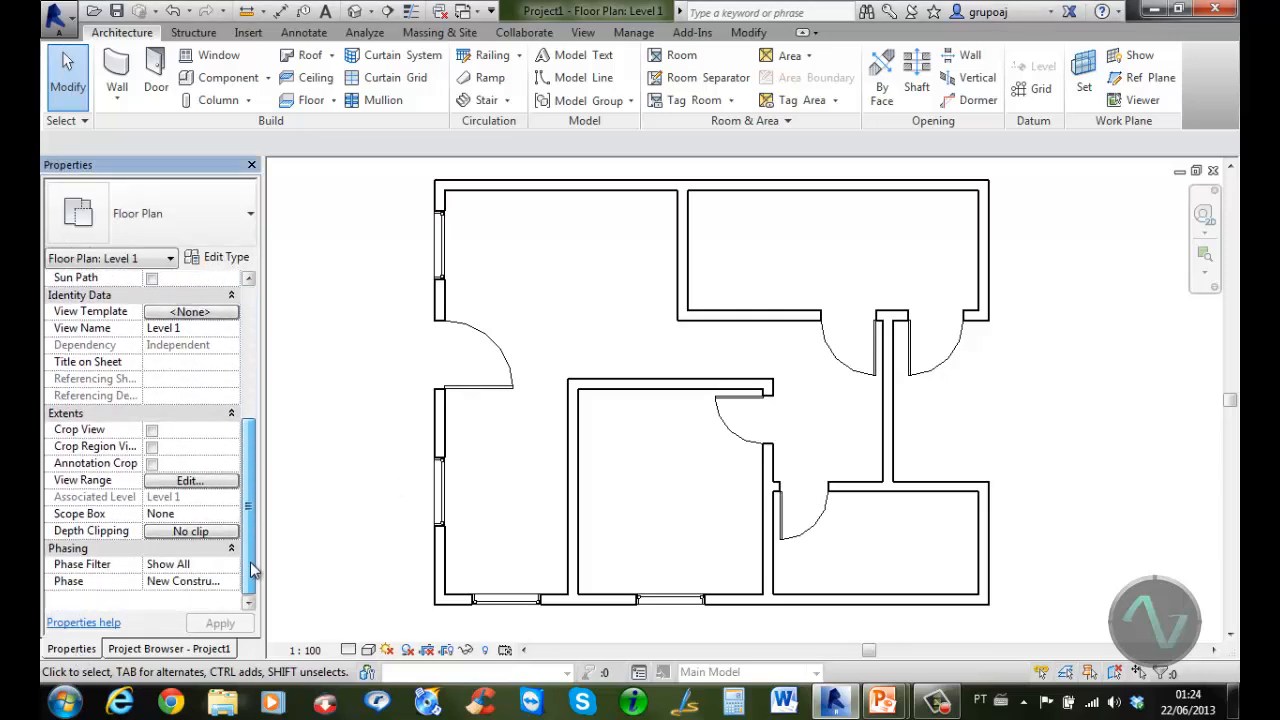
pyautogui.click(190, 482)
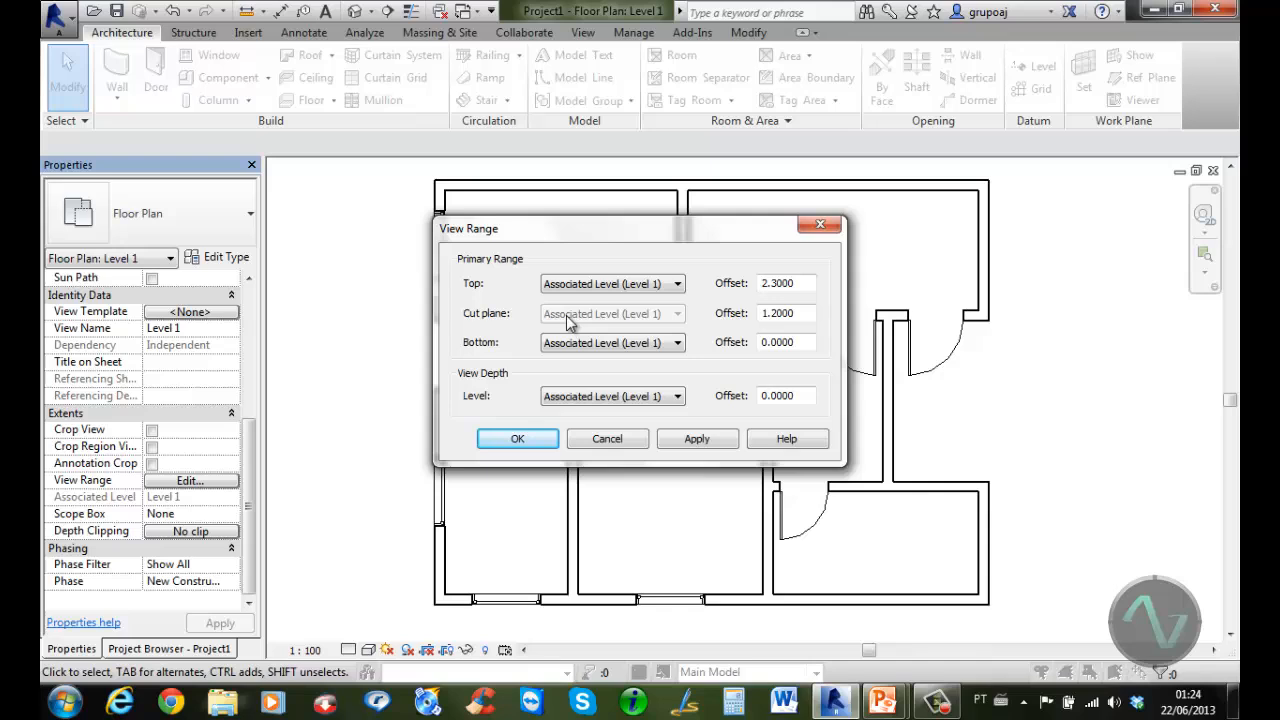
pyautogui.click(806, 314)
pyautogui.doubleClick(806, 314)
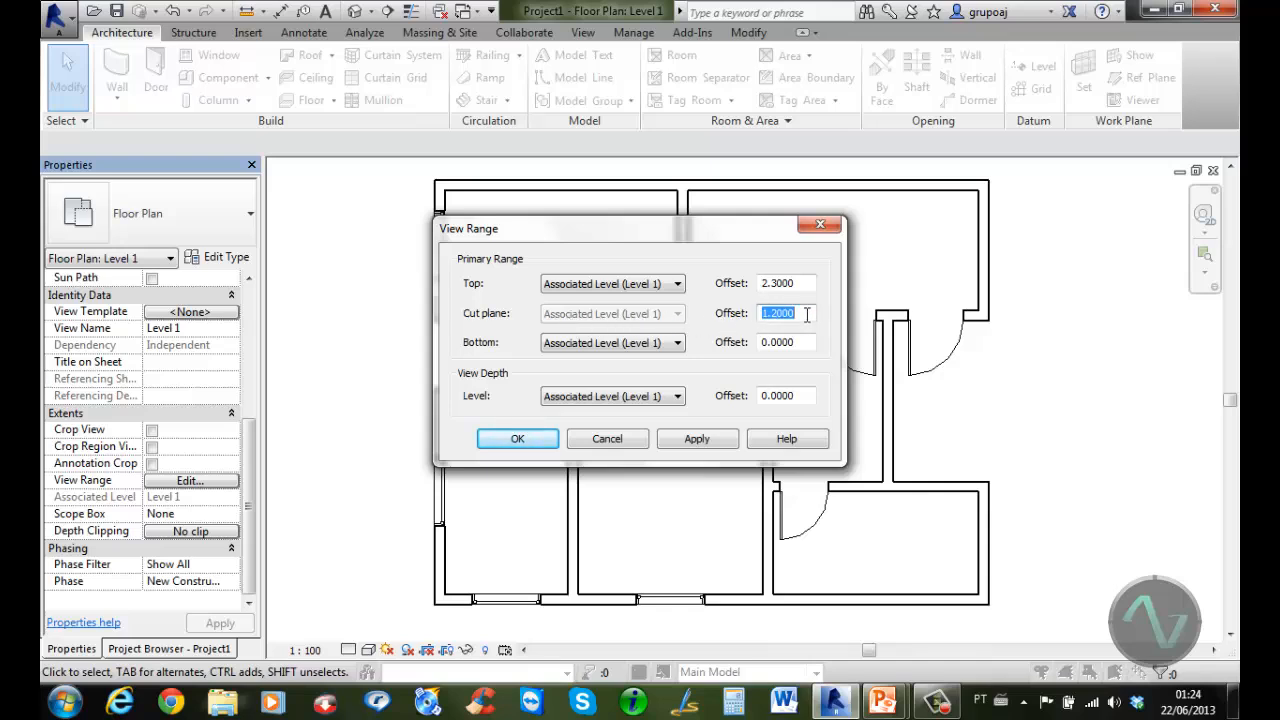
pyautogui.write('1.55')
pyautogui.click(518, 439)
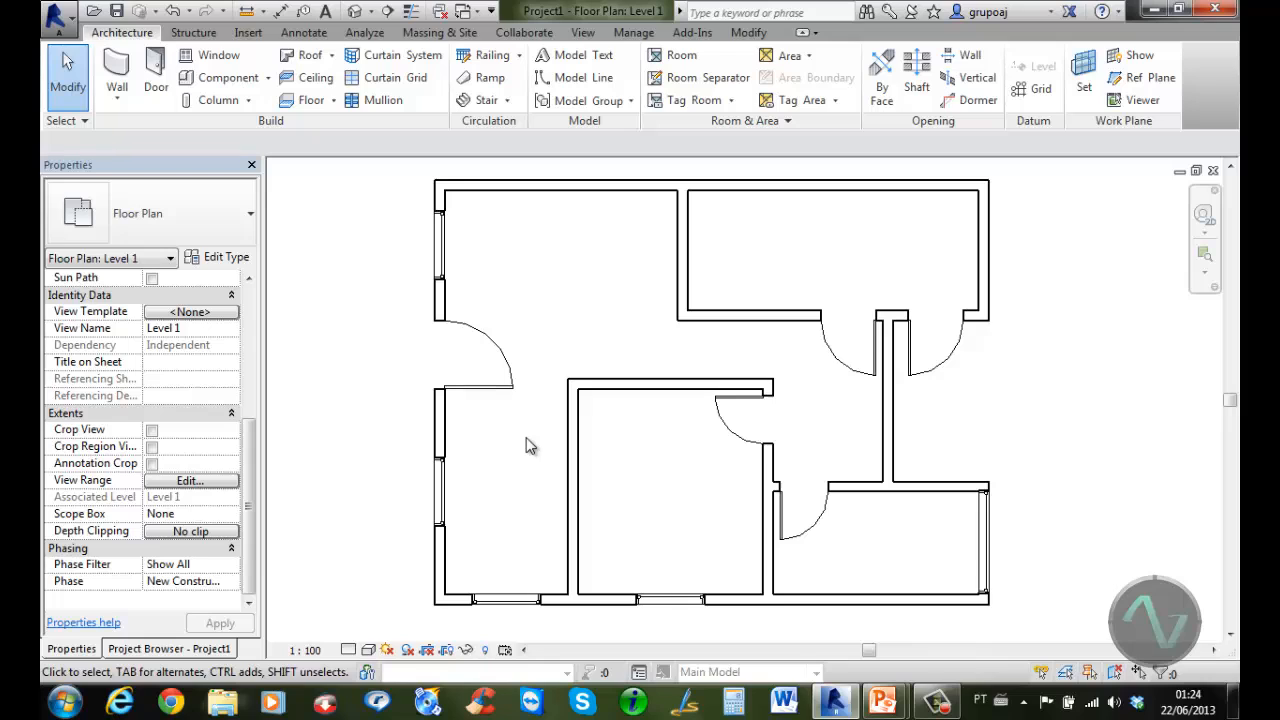
# Set the cut plane offset in the Level 1 floor plan's view range to 1.2
pyautogui.click(197, 481)
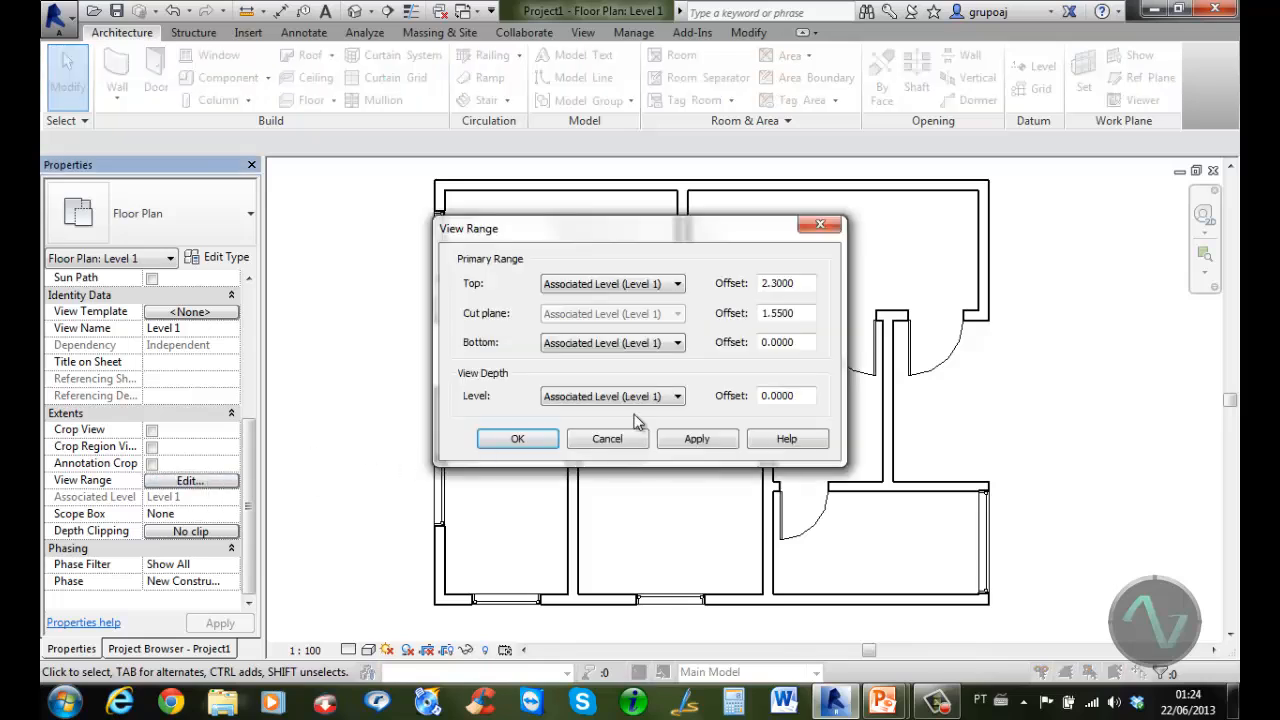
pyautogui.moveTo(772, 313); pyautogui.dragTo(823, 319)
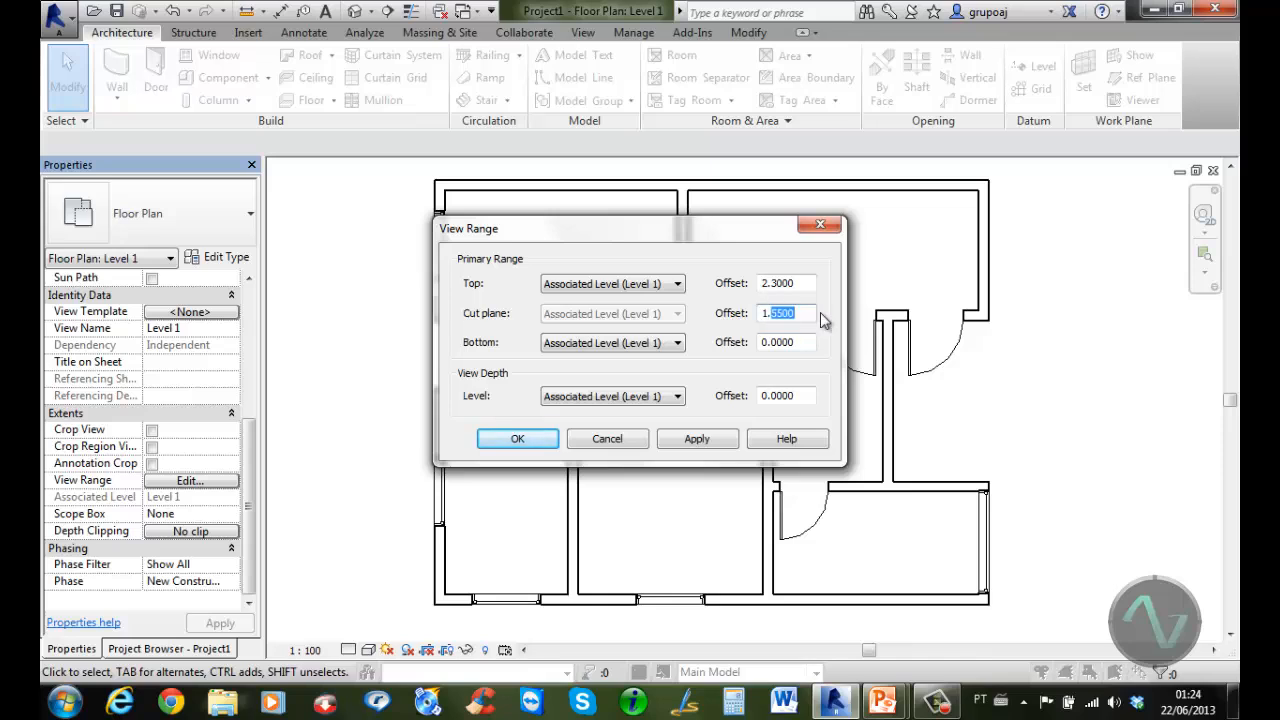
pyautogui.write('2000')
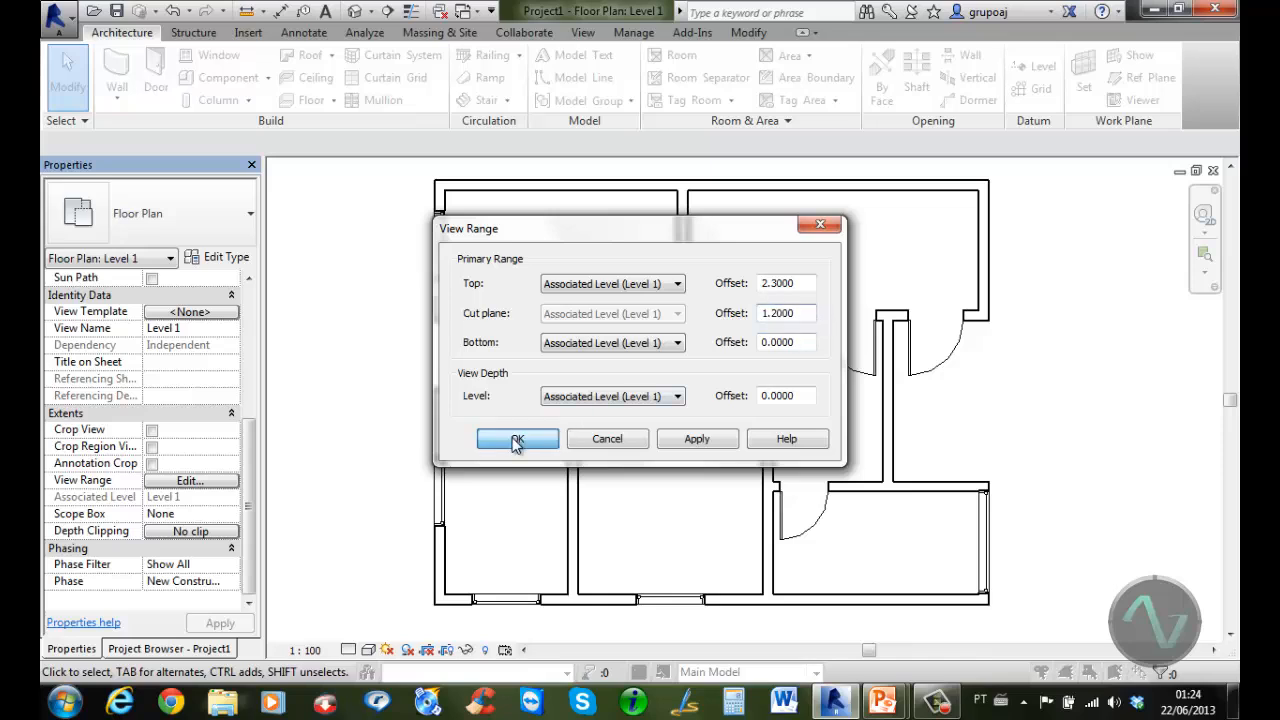
pyautogui.click(516, 437)
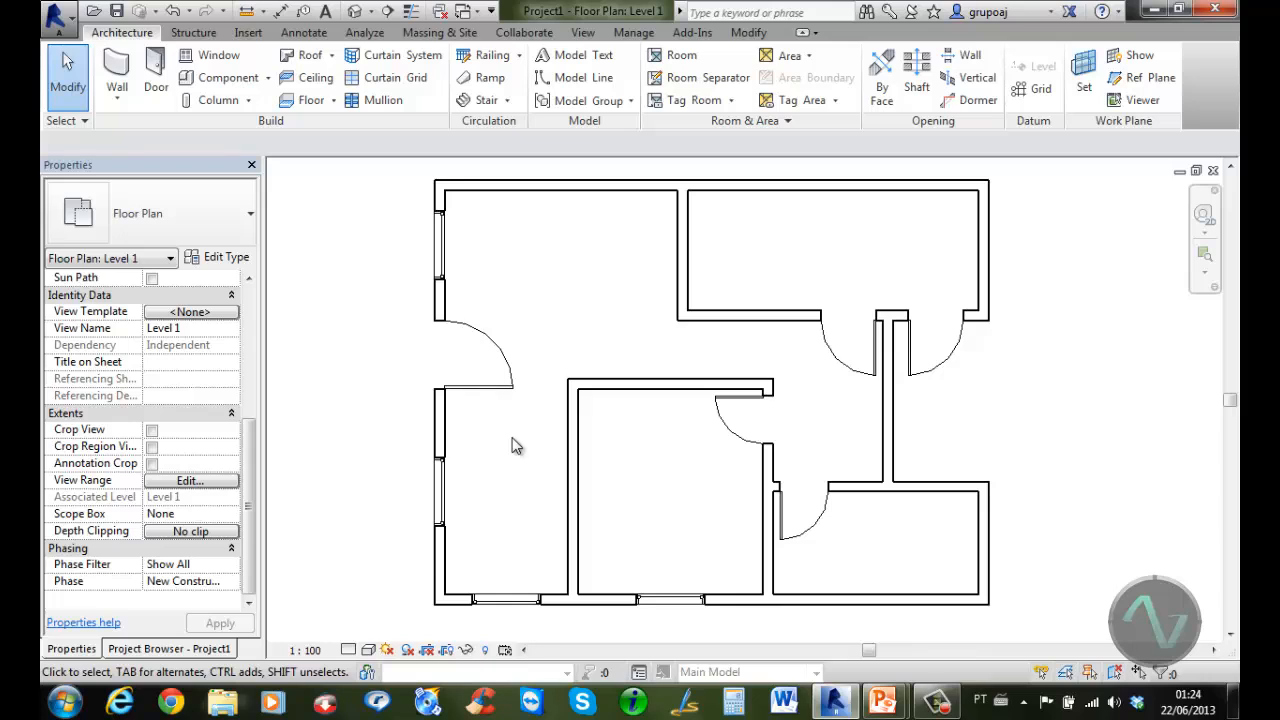
# Start a plan region in Level 1 without saving the project, and sketch a rectangular boundary around the high window in the lower-right room's outer wall
pyautogui.click(586, 33)
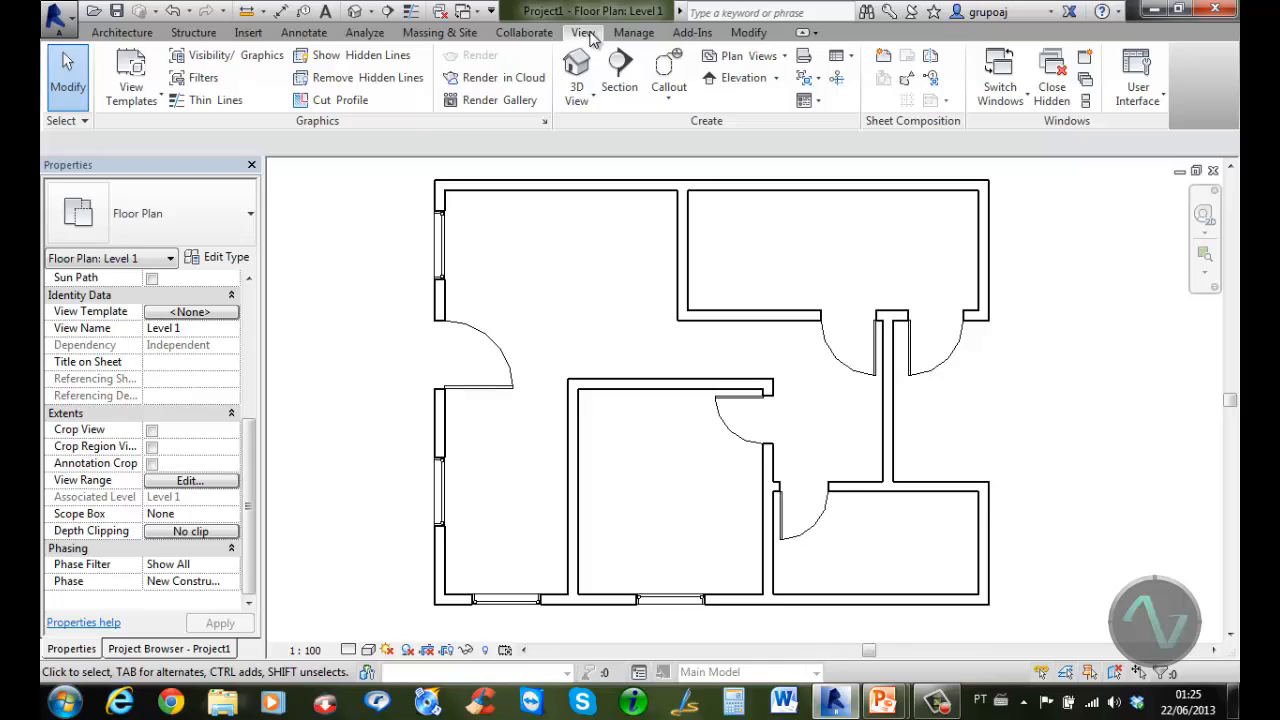
pyautogui.click(782, 58)
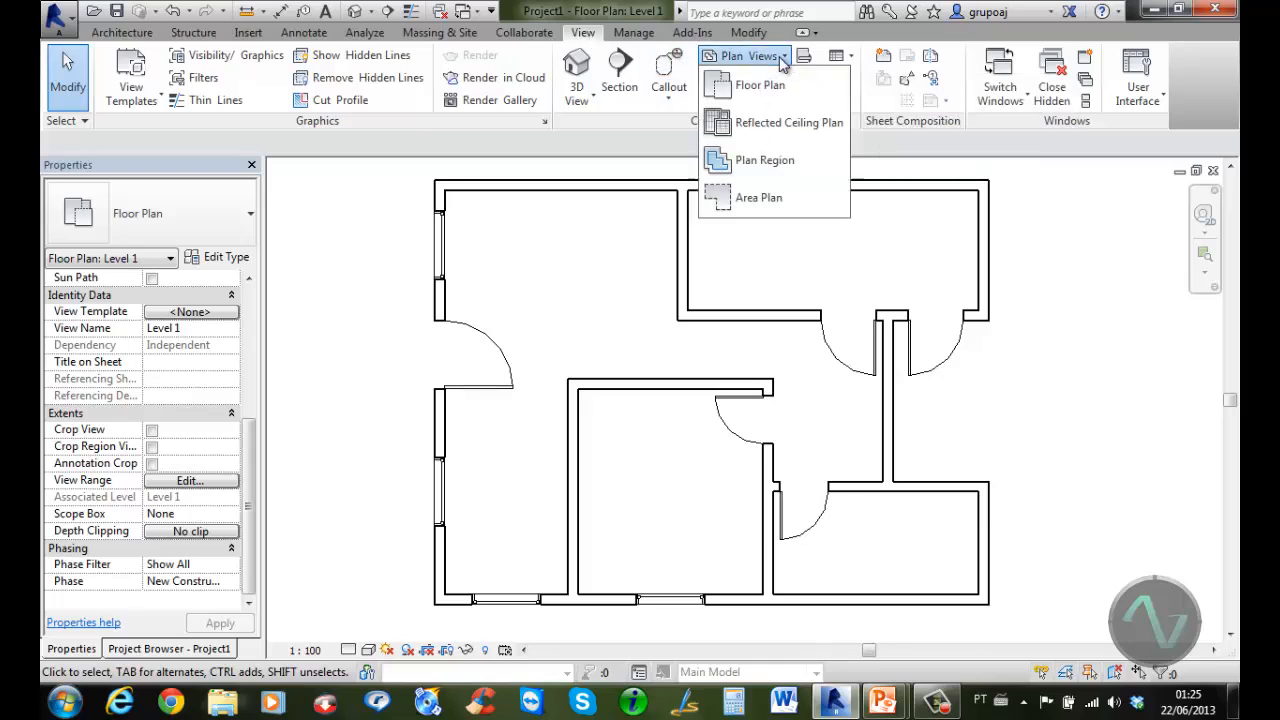
pyautogui.click(789, 165)
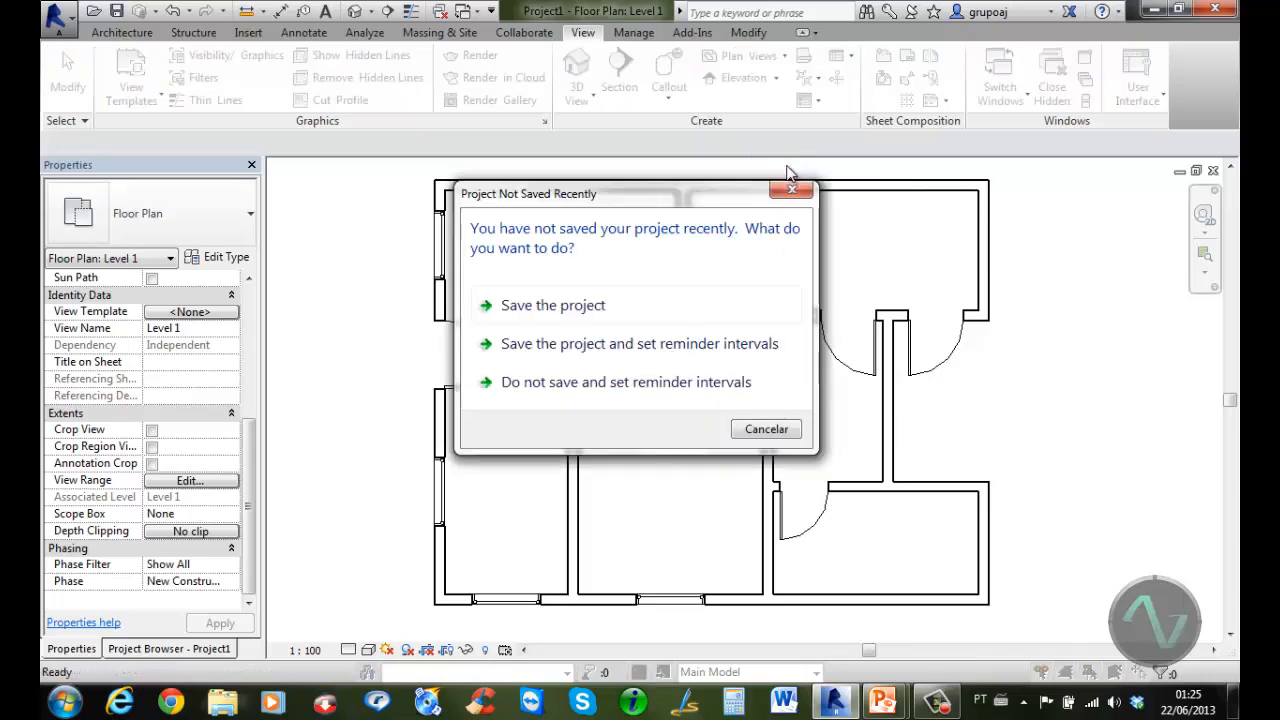
pyautogui.click(778, 437)
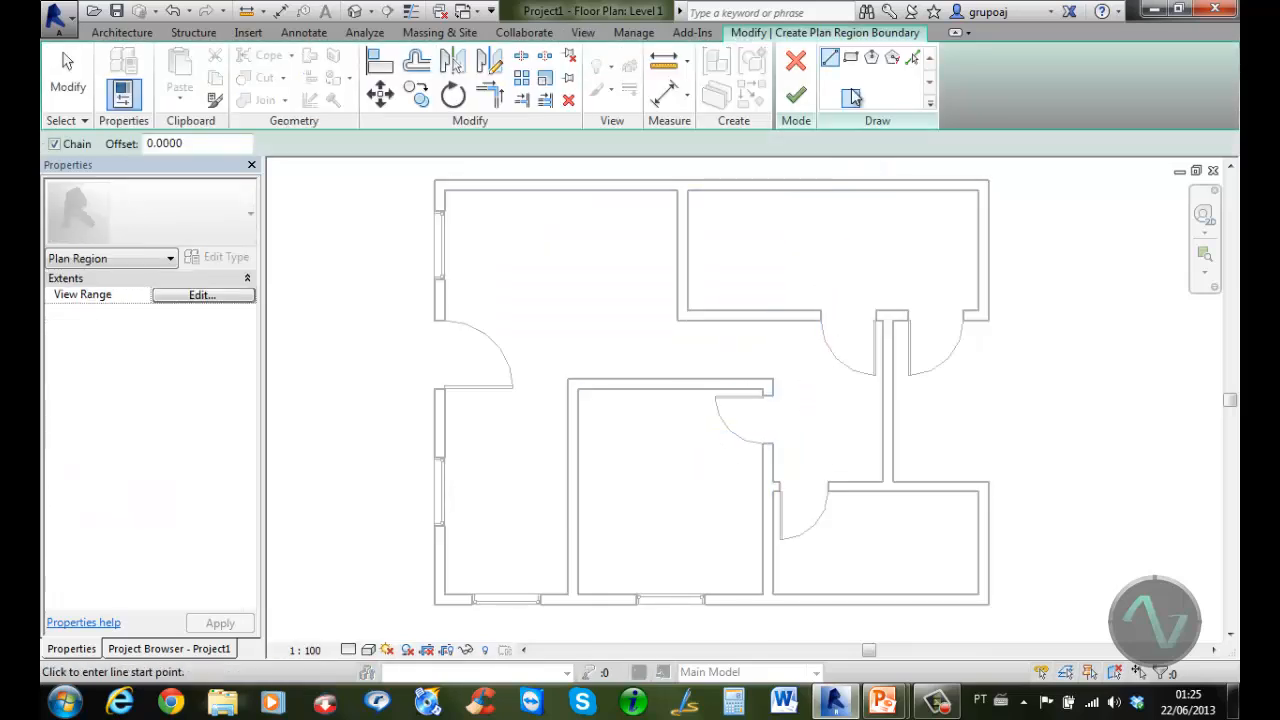
pyautogui.click(850, 57)
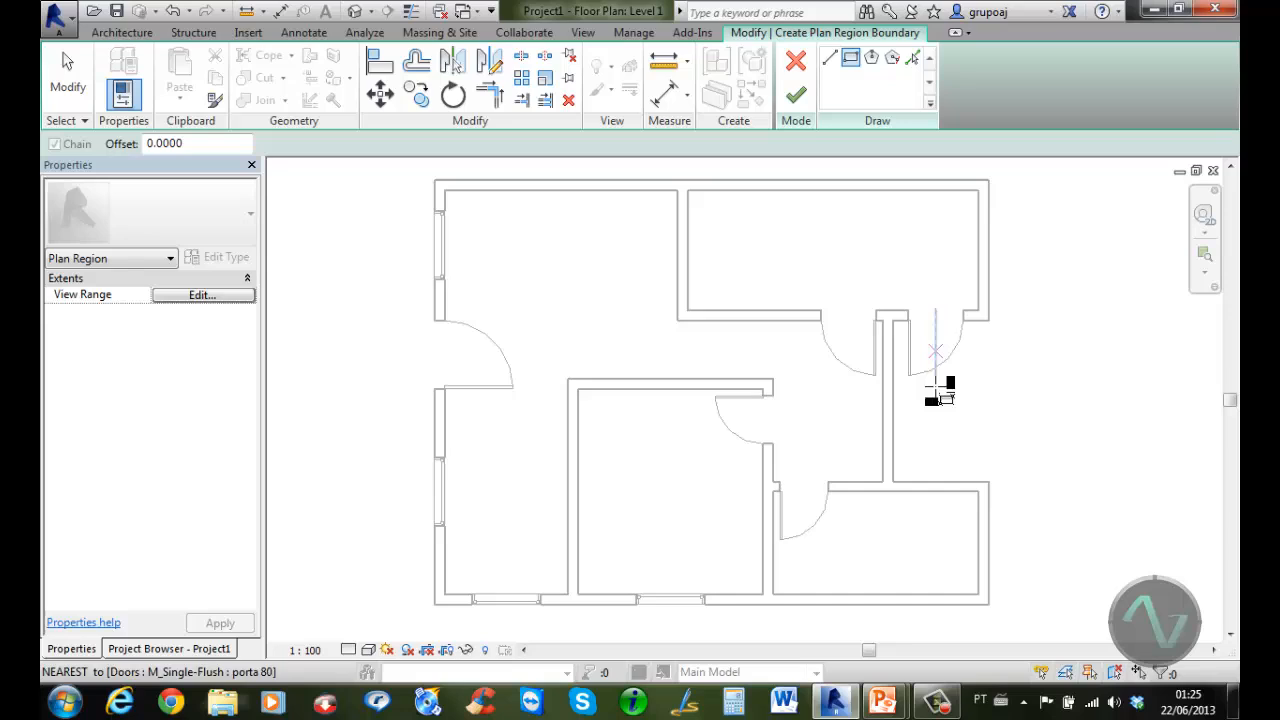
pyautogui.click(943, 462)
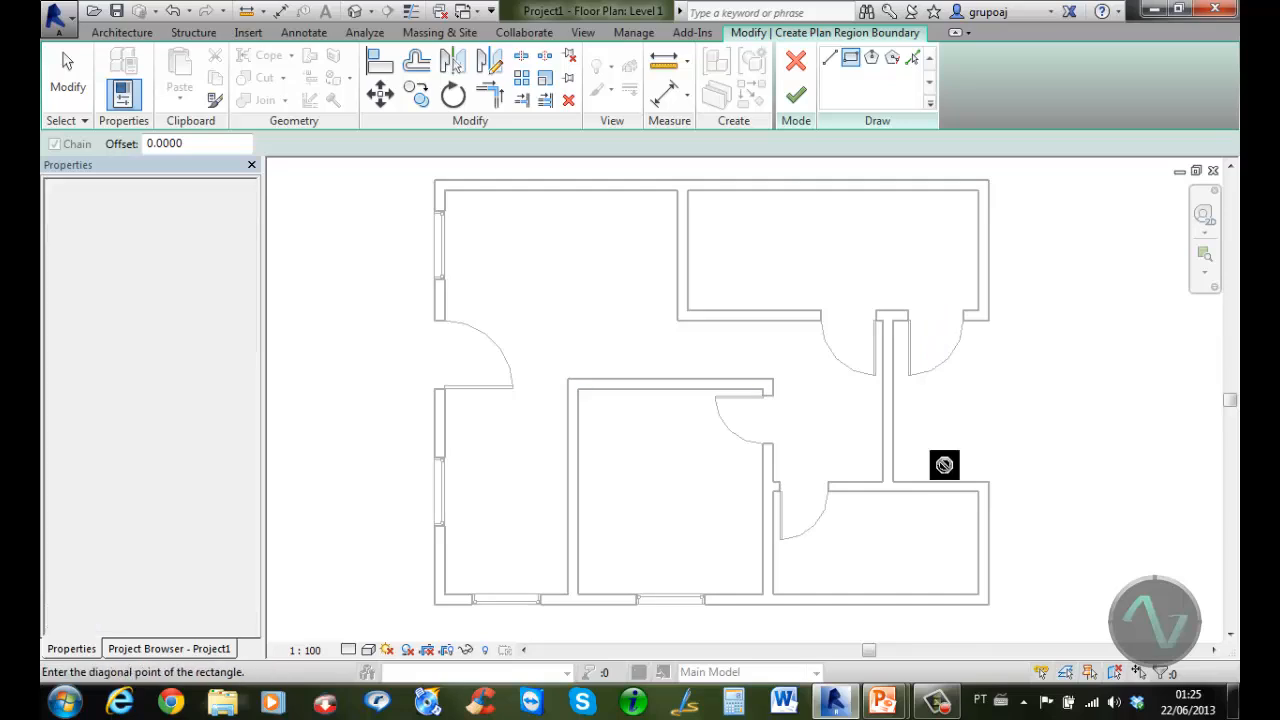
pyautogui.click(1018, 620)
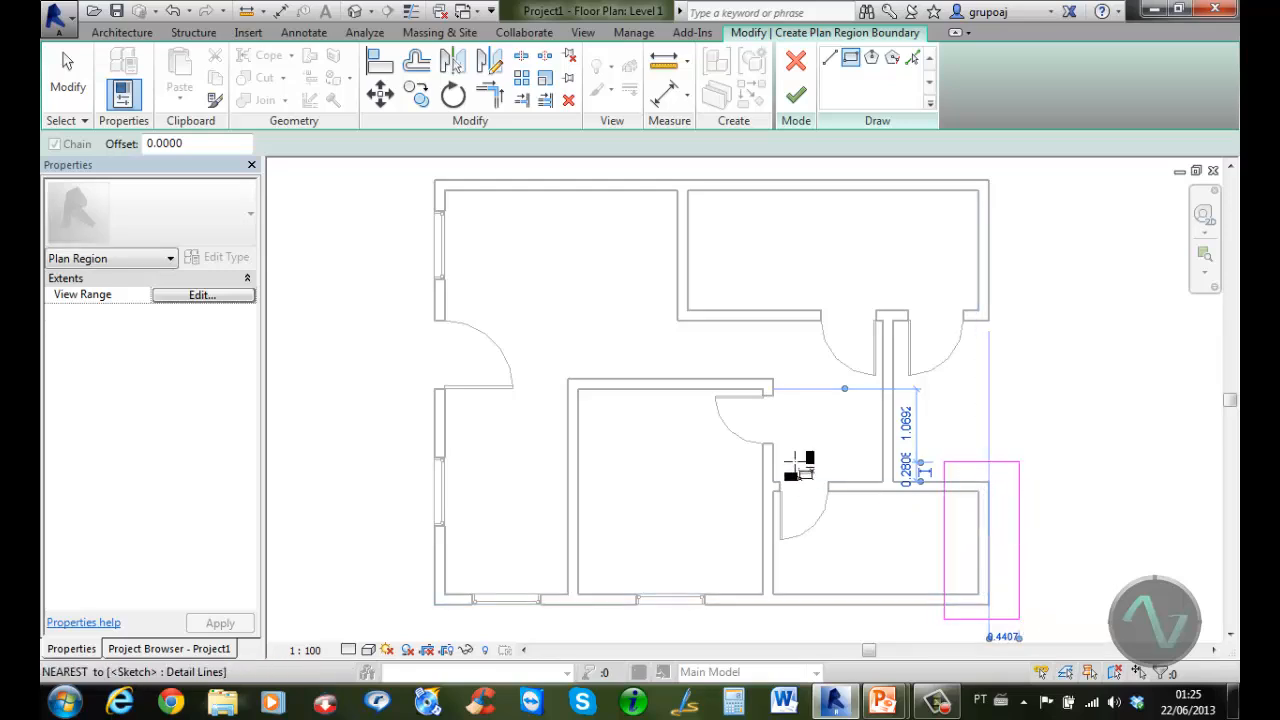
# Set the plan region's cut plane offset to 1.6 and finish the region around the high window
pyautogui.click(211, 298)
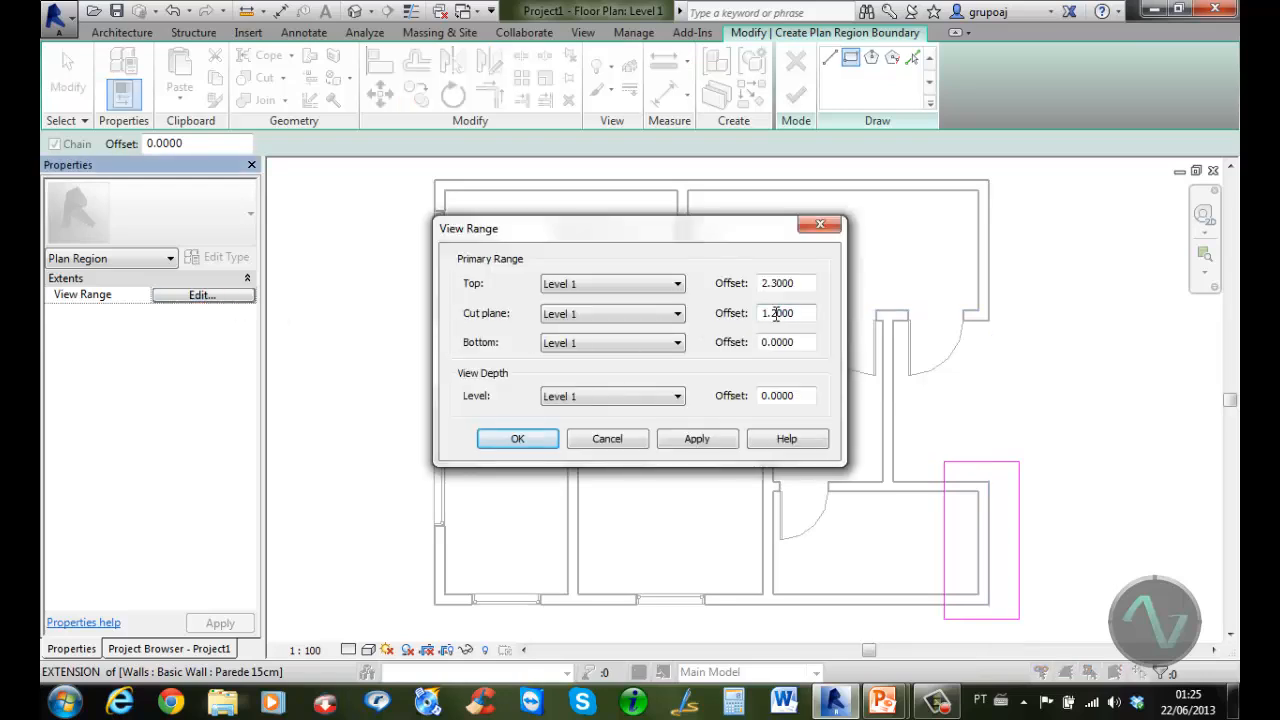
pyautogui.moveTo(773, 314); pyautogui.dragTo(800, 313)
pyautogui.write('6')
pyautogui.click(509, 442)
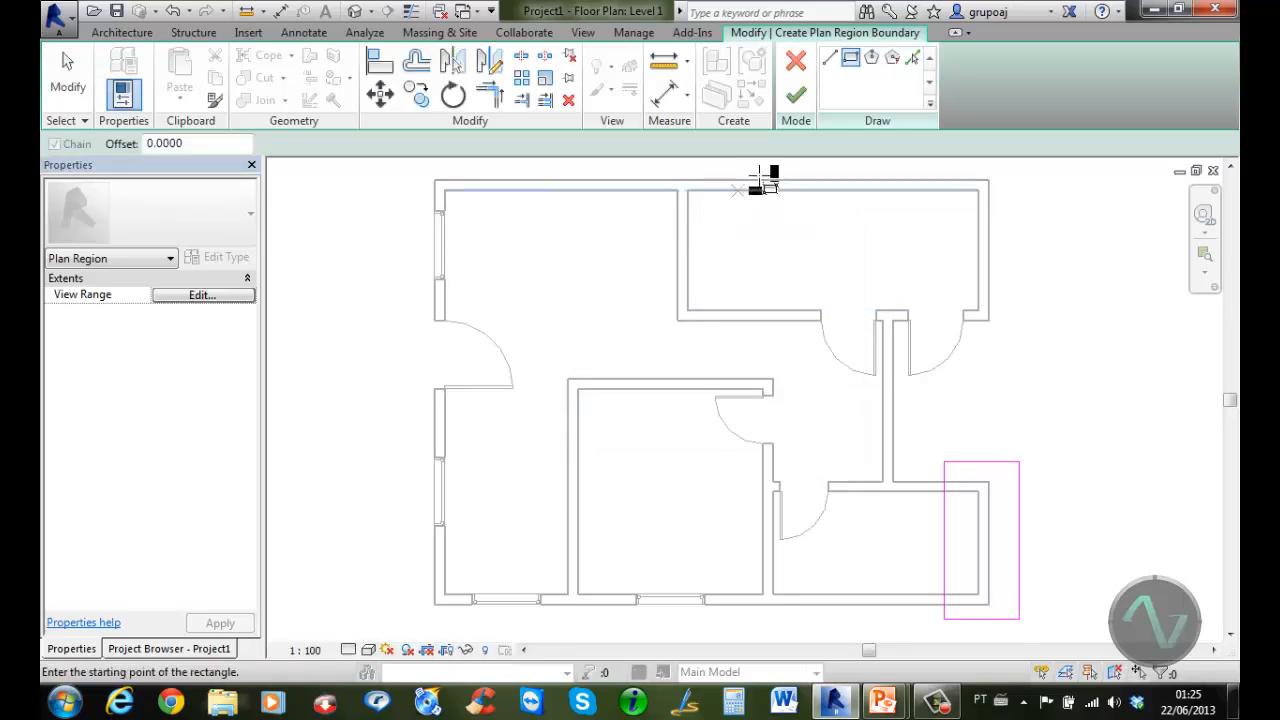
pyautogui.click(796, 94)
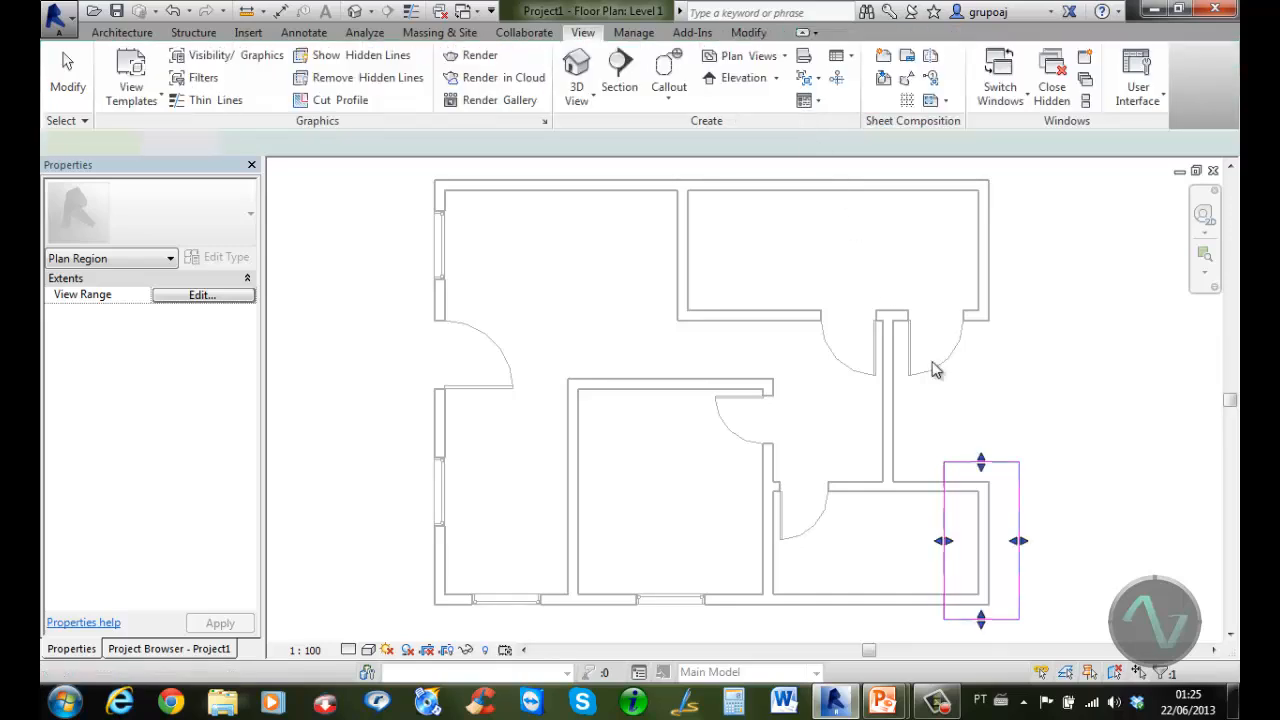
pyautogui.click(1058, 570)
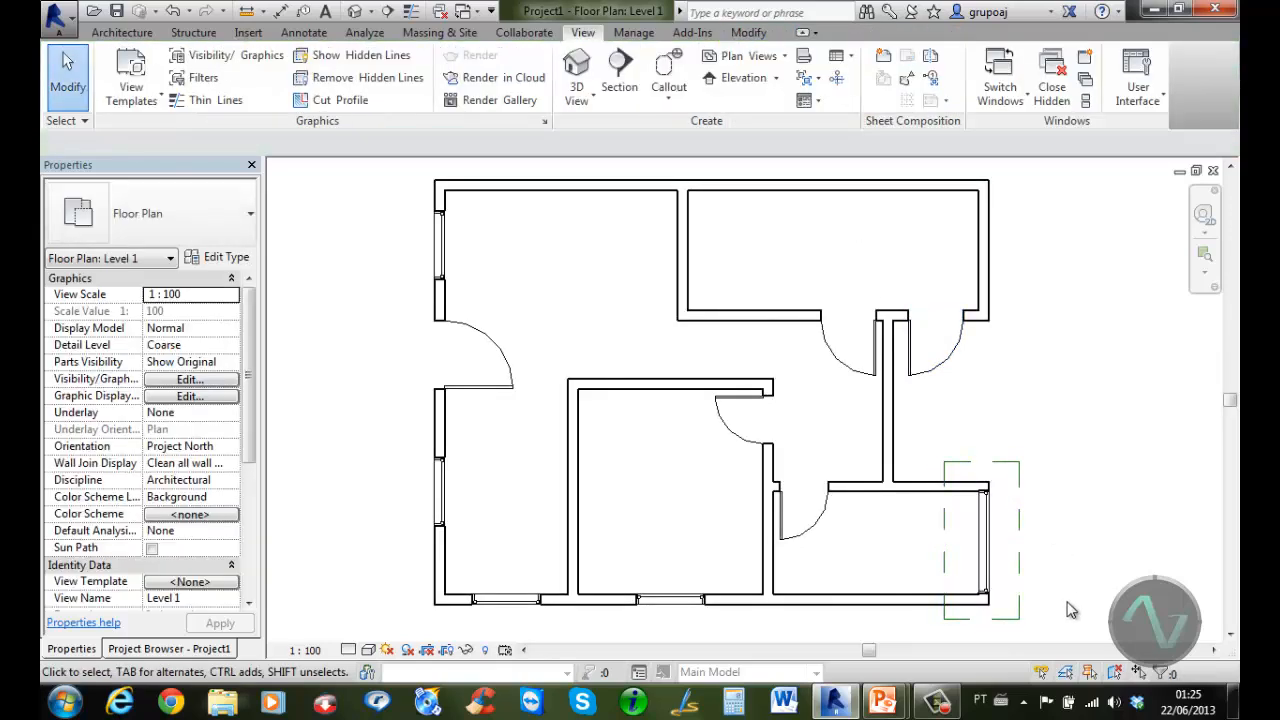
# Apply the <Overhead> line style with the Linework tool to the high window's glazing line in plan
pyautogui.scroll(1, 1053, 615)
pyautogui.moveTo(1063, 599); pyautogui.dragTo(1108, 586, button='middle')
pyautogui.scroll(-1, 1127, 622)
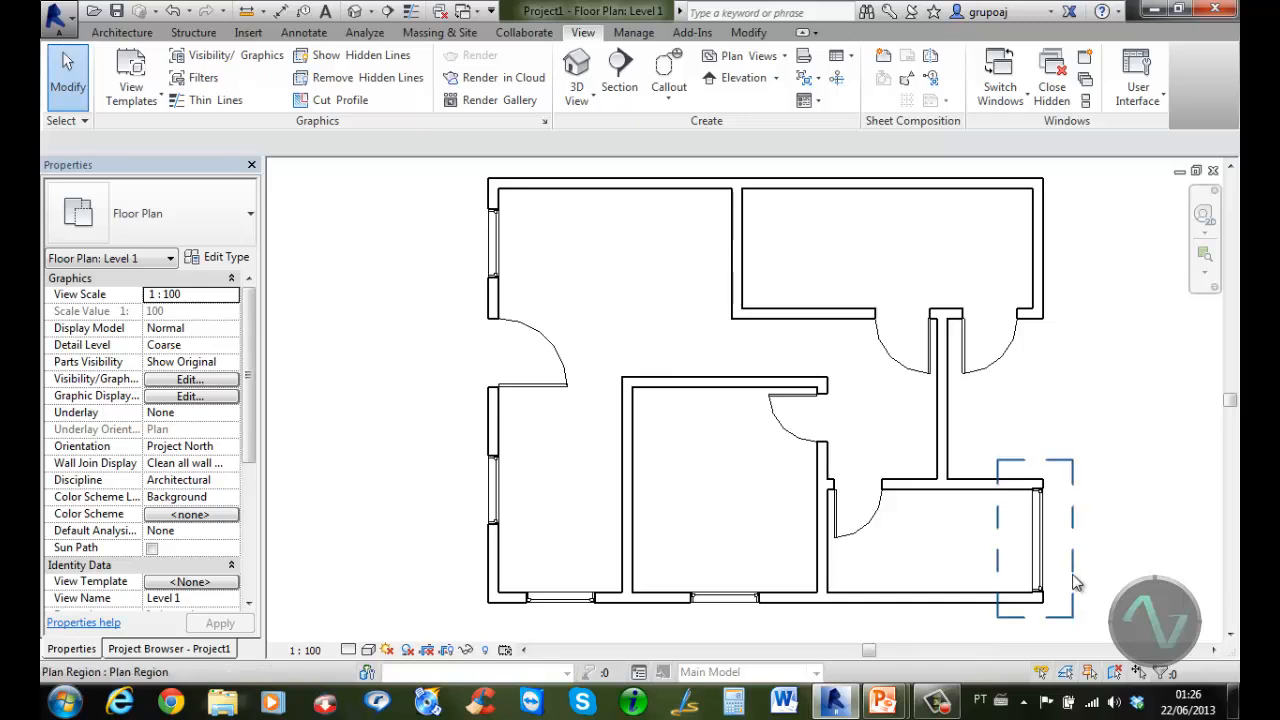
pyautogui.scroll(4, 1080, 585)
pyautogui.moveTo(1058, 583); pyautogui.dragTo(1017, 500, button='middle')
pyautogui.scroll(2, 1063, 428)
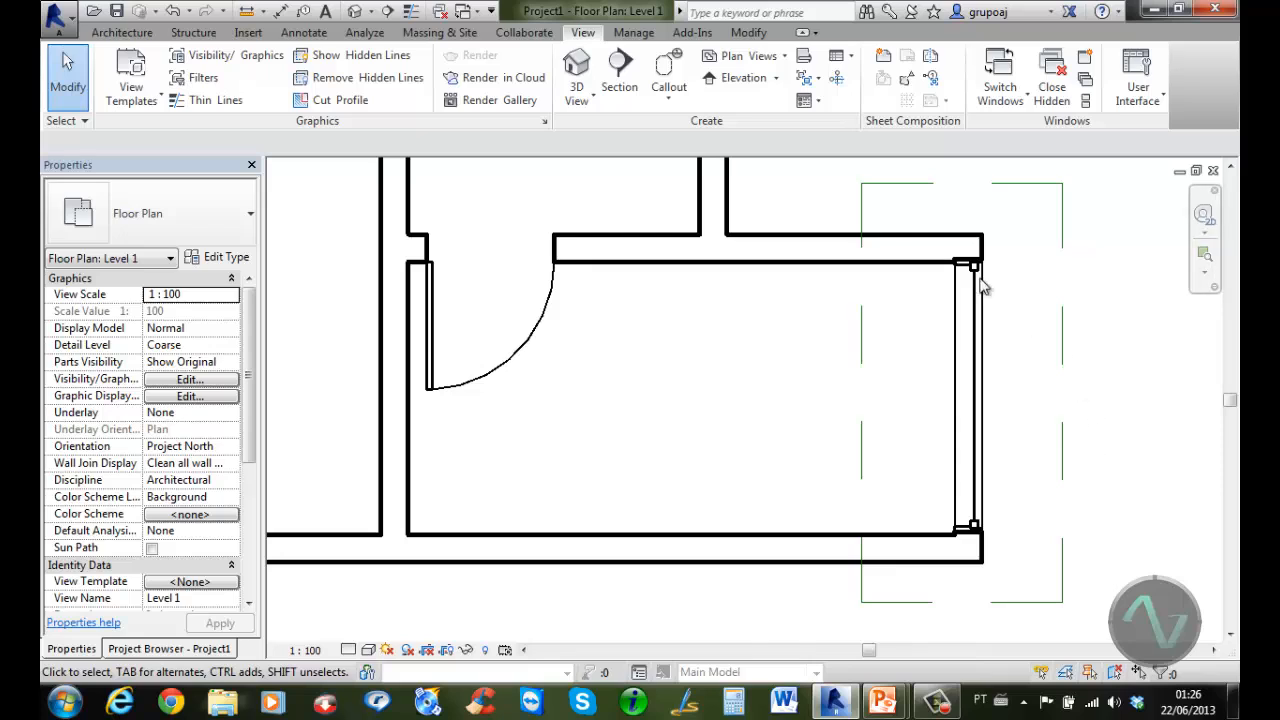
pyautogui.click(752, 33)
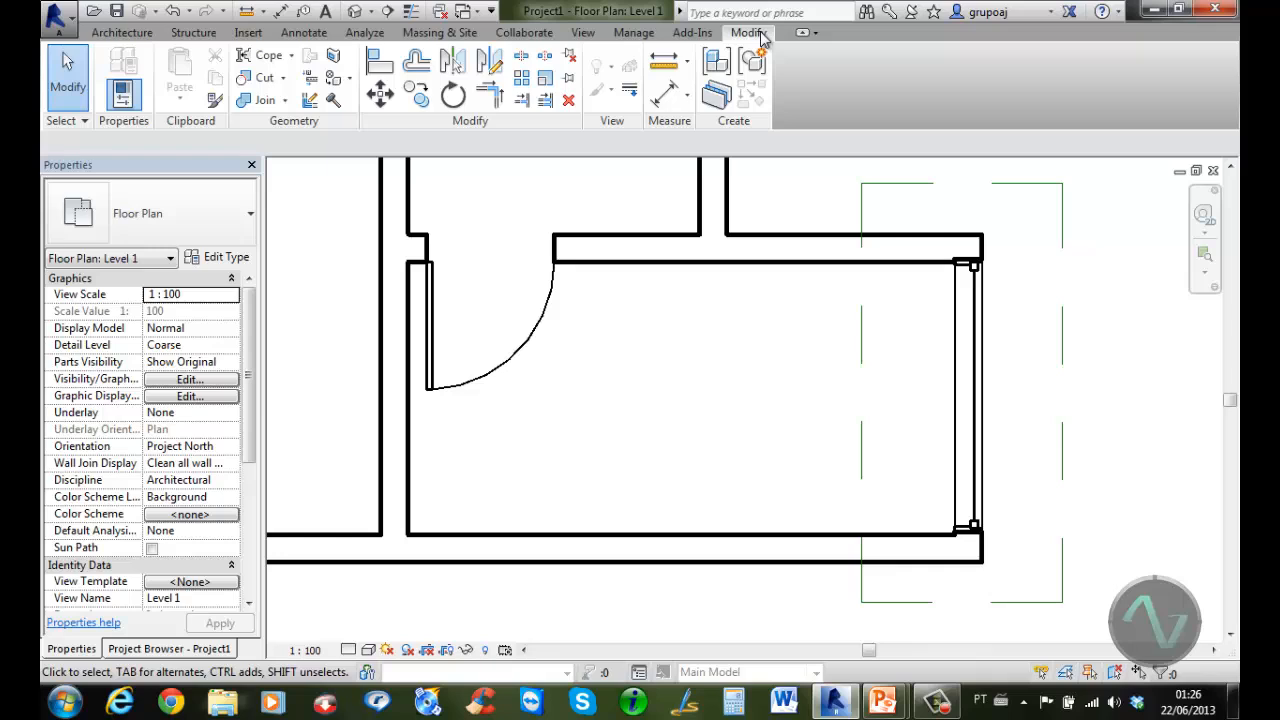
pyautogui.click(629, 94)
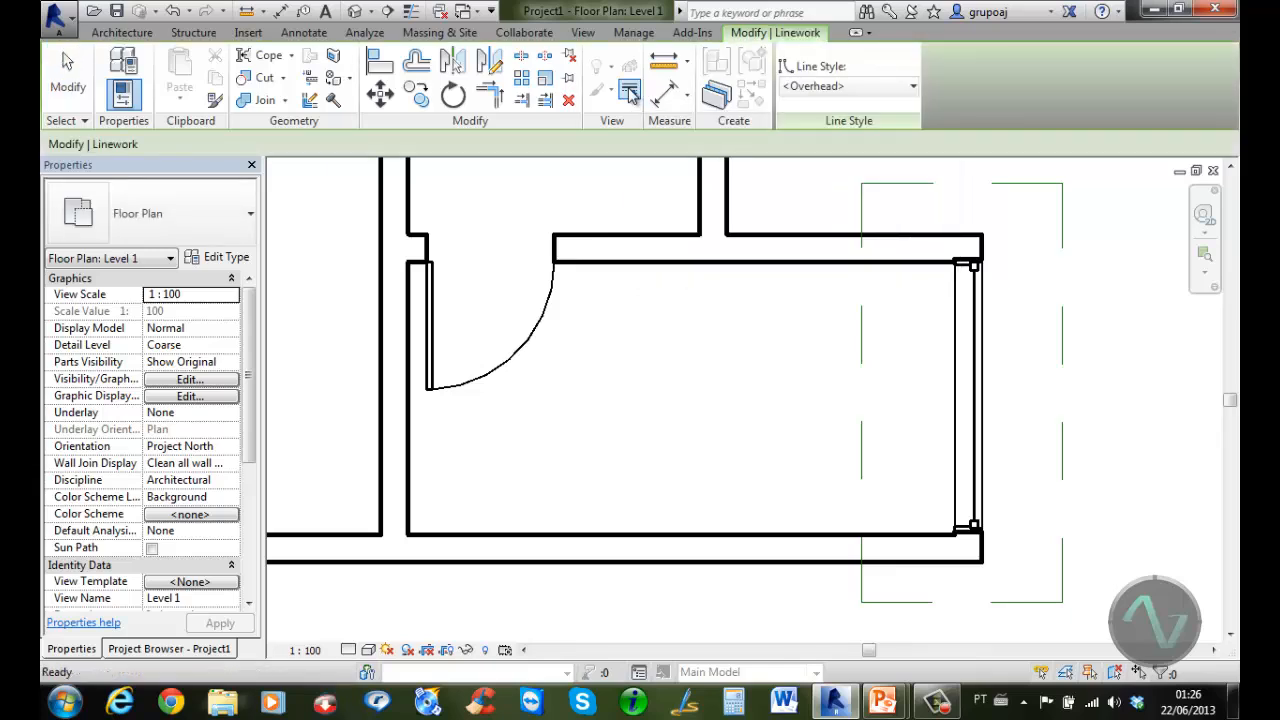
pyautogui.click(899, 88)
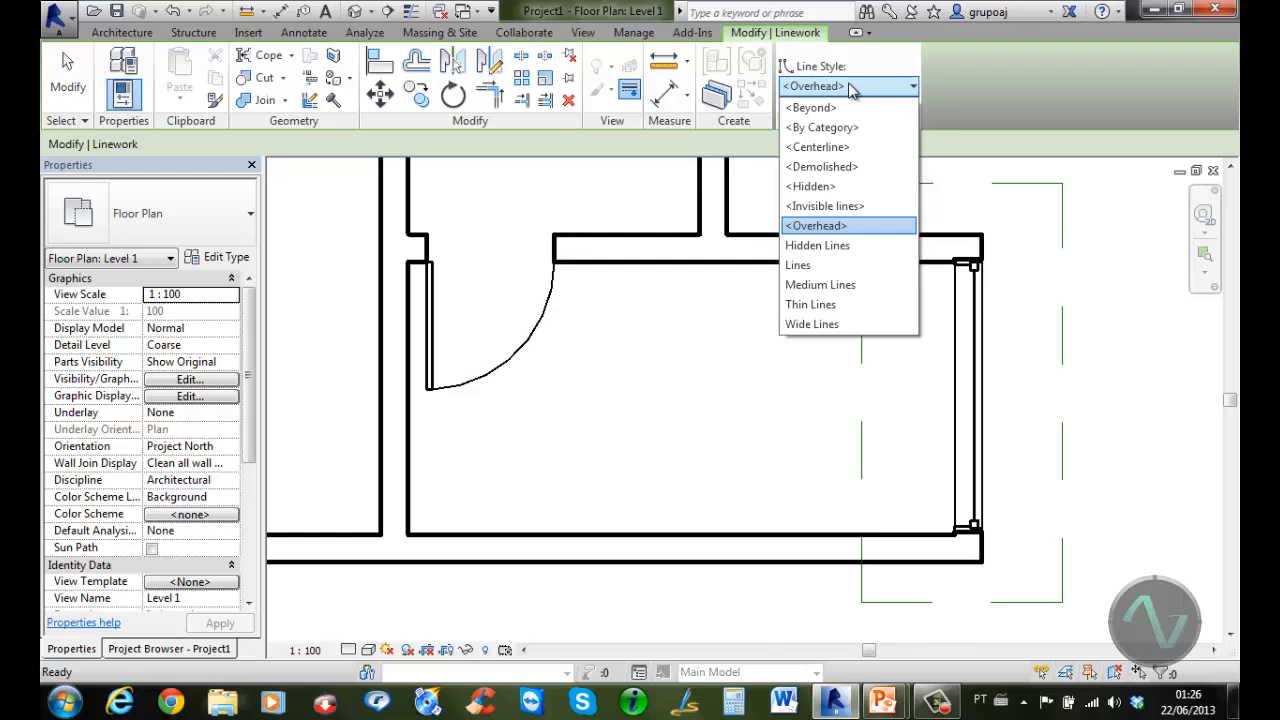
pyautogui.click(851, 88)
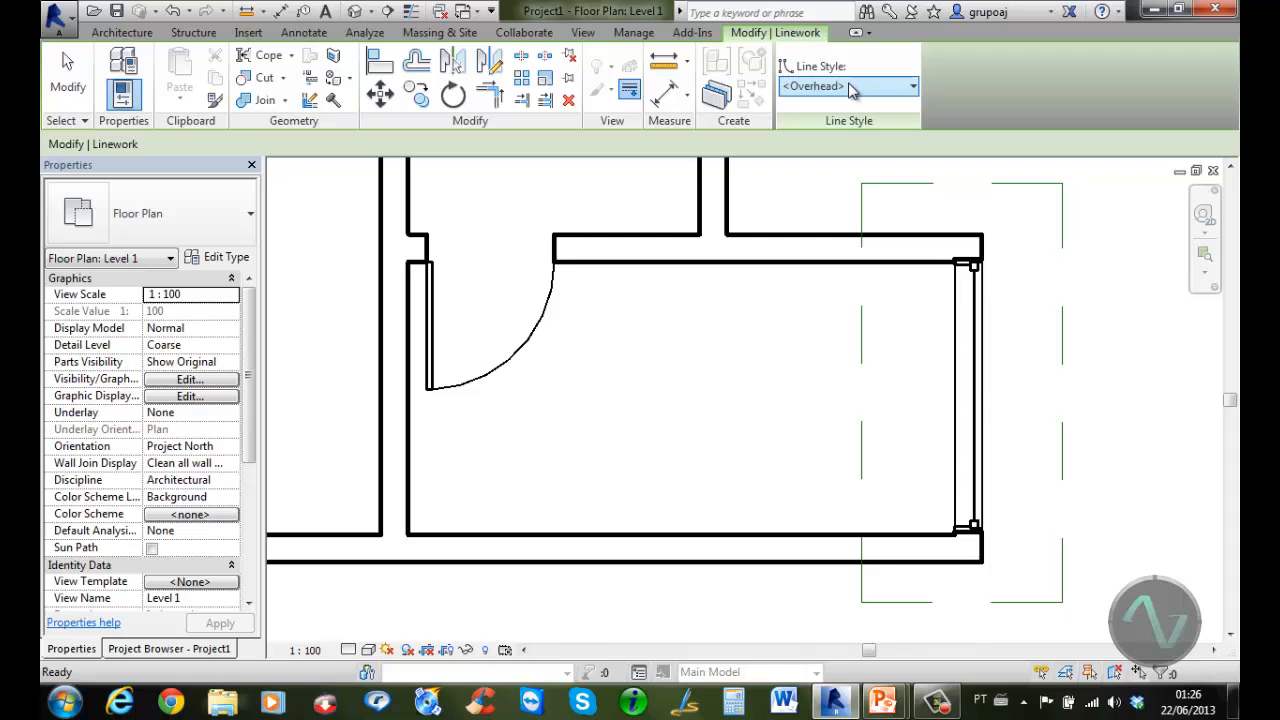
pyautogui.click(974, 352)
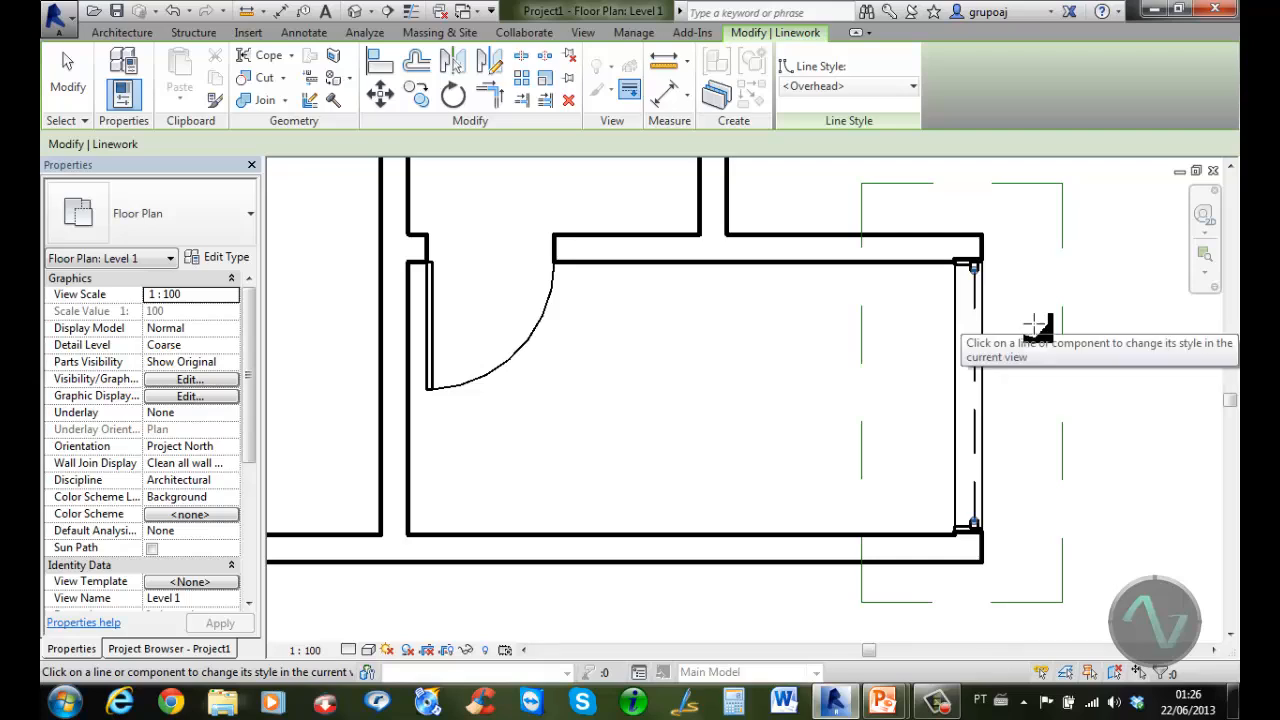
# Apply the Medium Lines style with Linework to the high window's inner and outer edge lines, and end the command
pyautogui.click(898, 88)
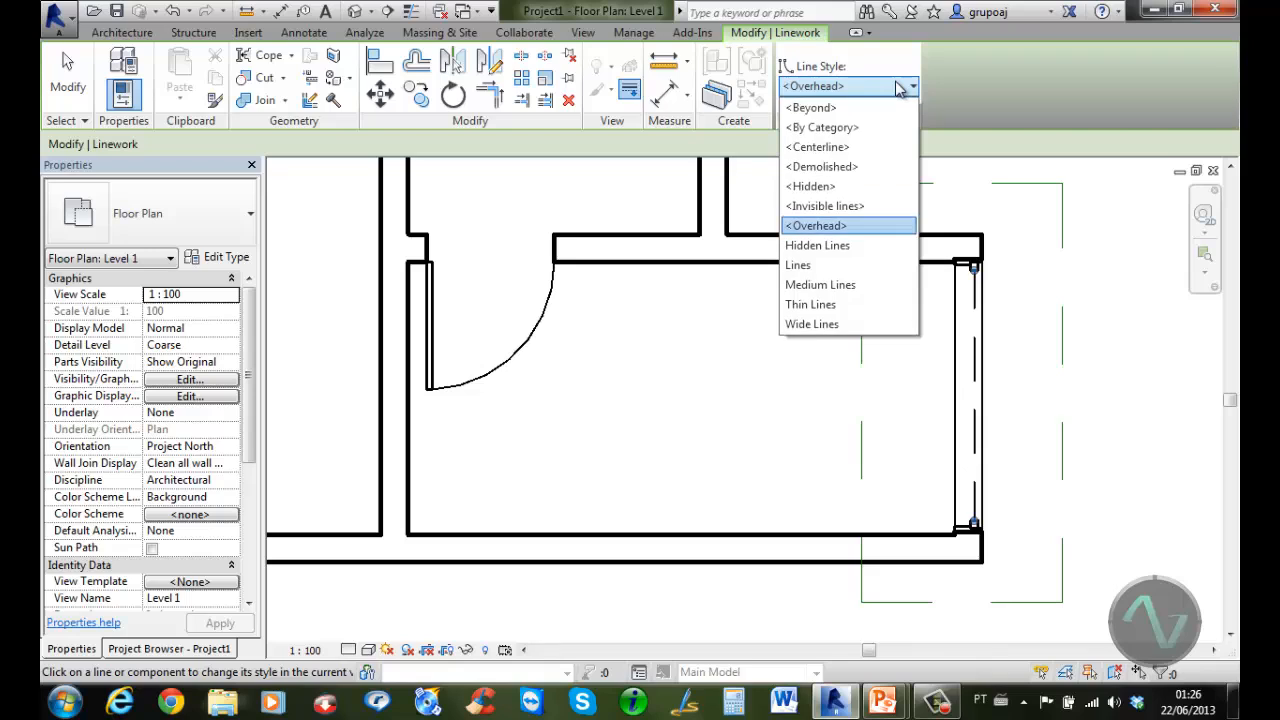
pyautogui.click(822, 285)
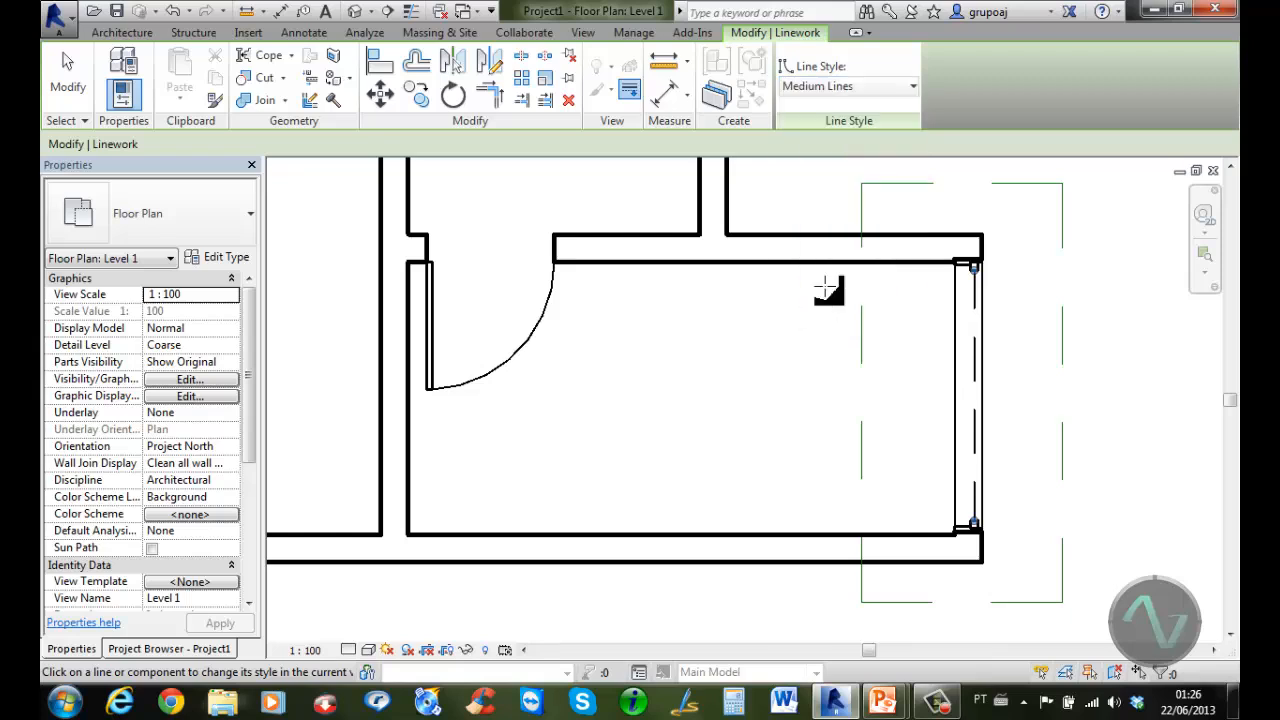
pyautogui.click(955, 345)
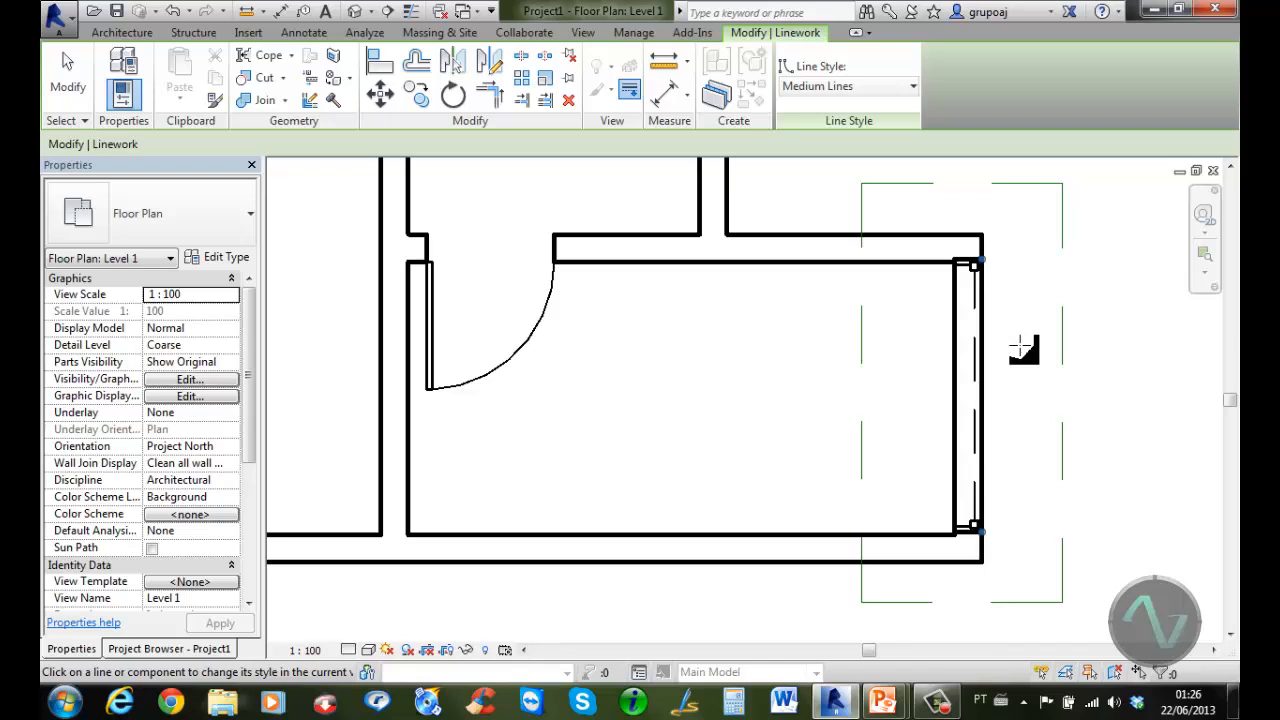
pyautogui.scroll(-5, 1020, 348)
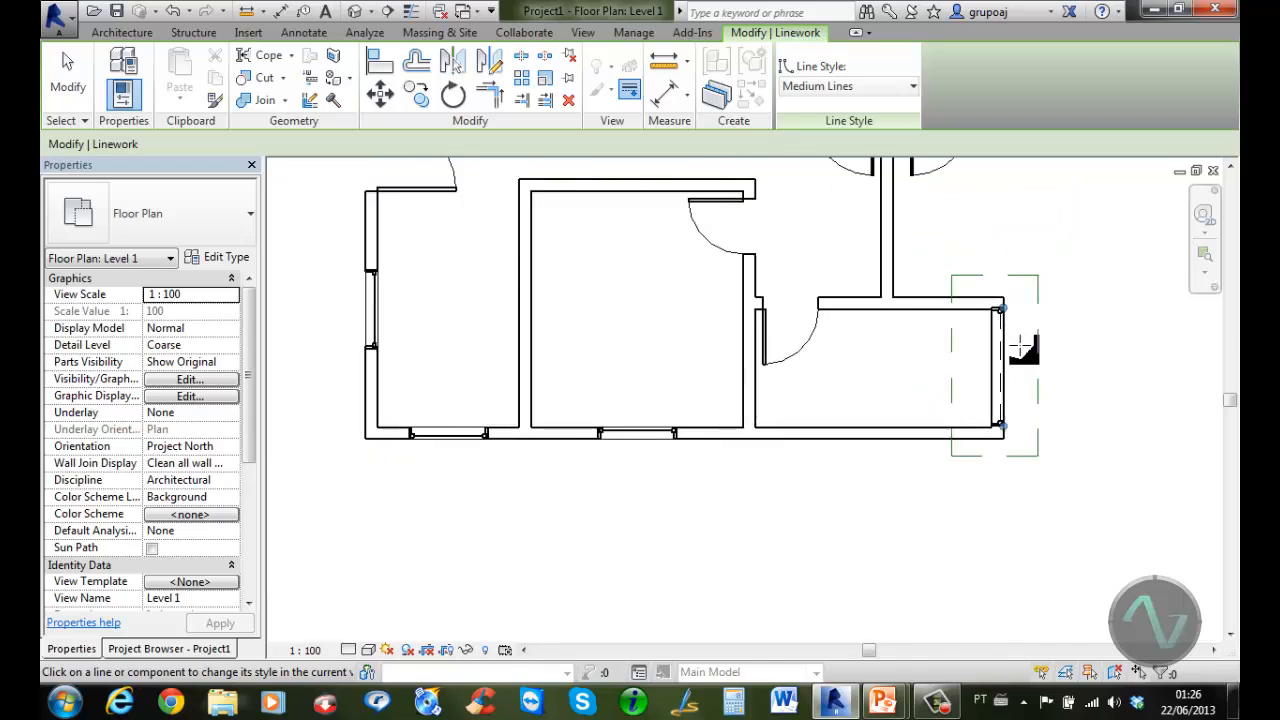
pyautogui.moveTo(1070, 260); pyautogui.dragTo(1091, 428, button='middle')
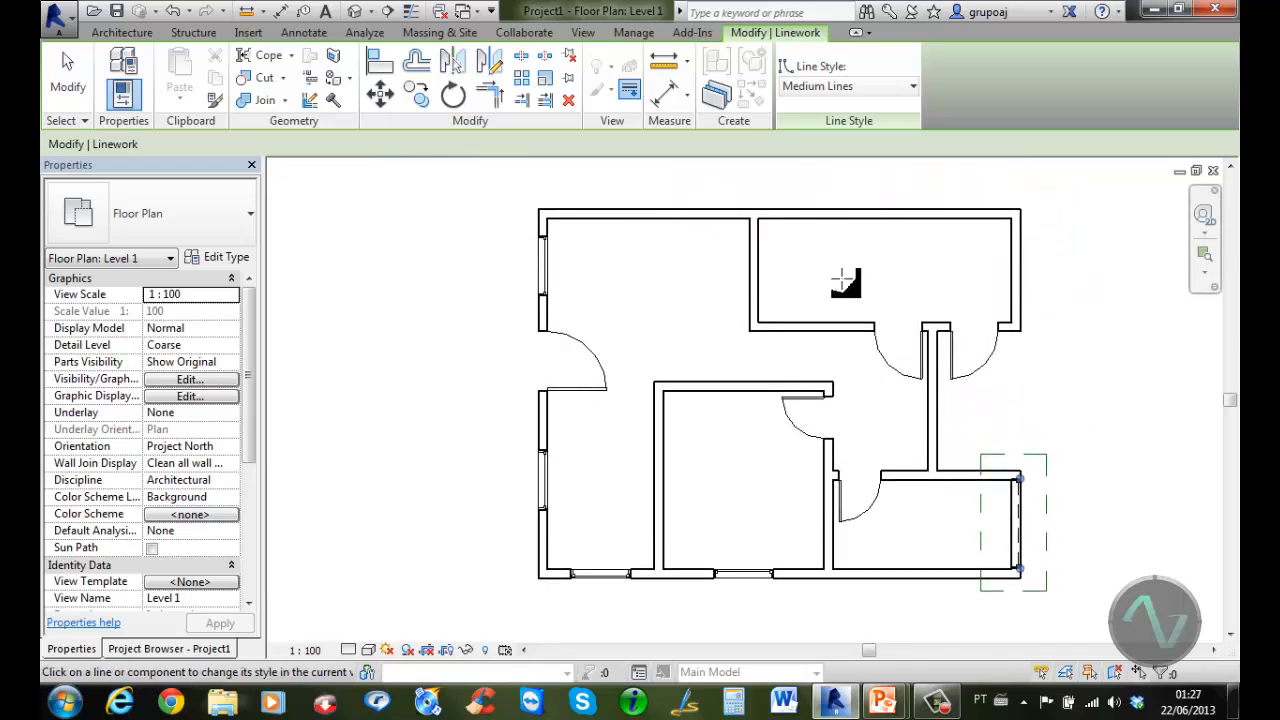
pyautogui.click(66, 88)
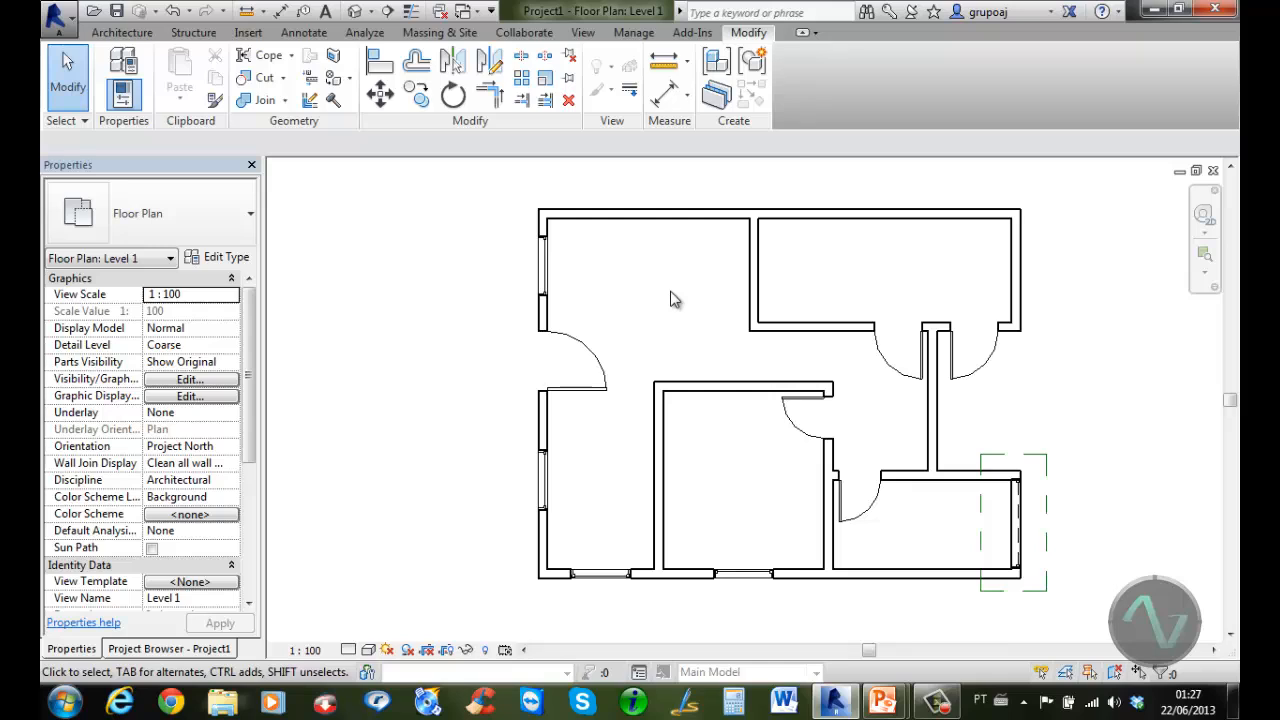
# In the East elevation, set the distance from Level 1 to Level 2 to 3
pyautogui.click(160, 649)
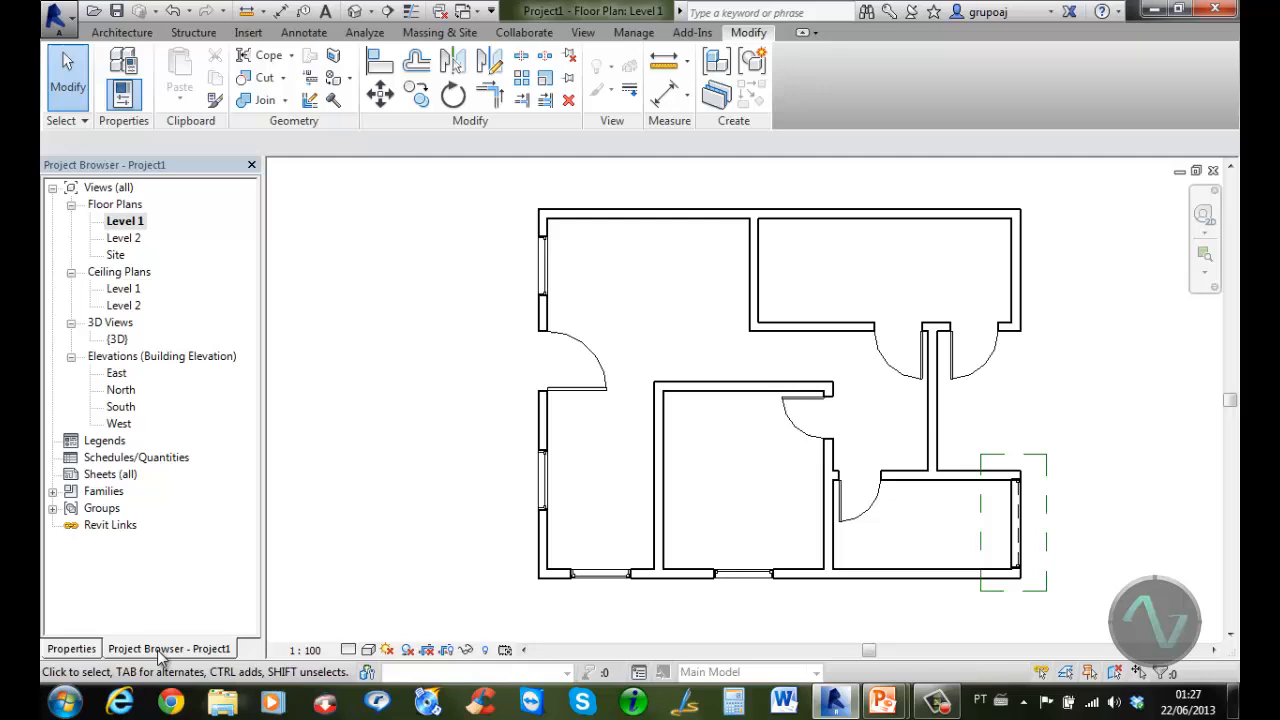
pyautogui.doubleClick(116, 373)
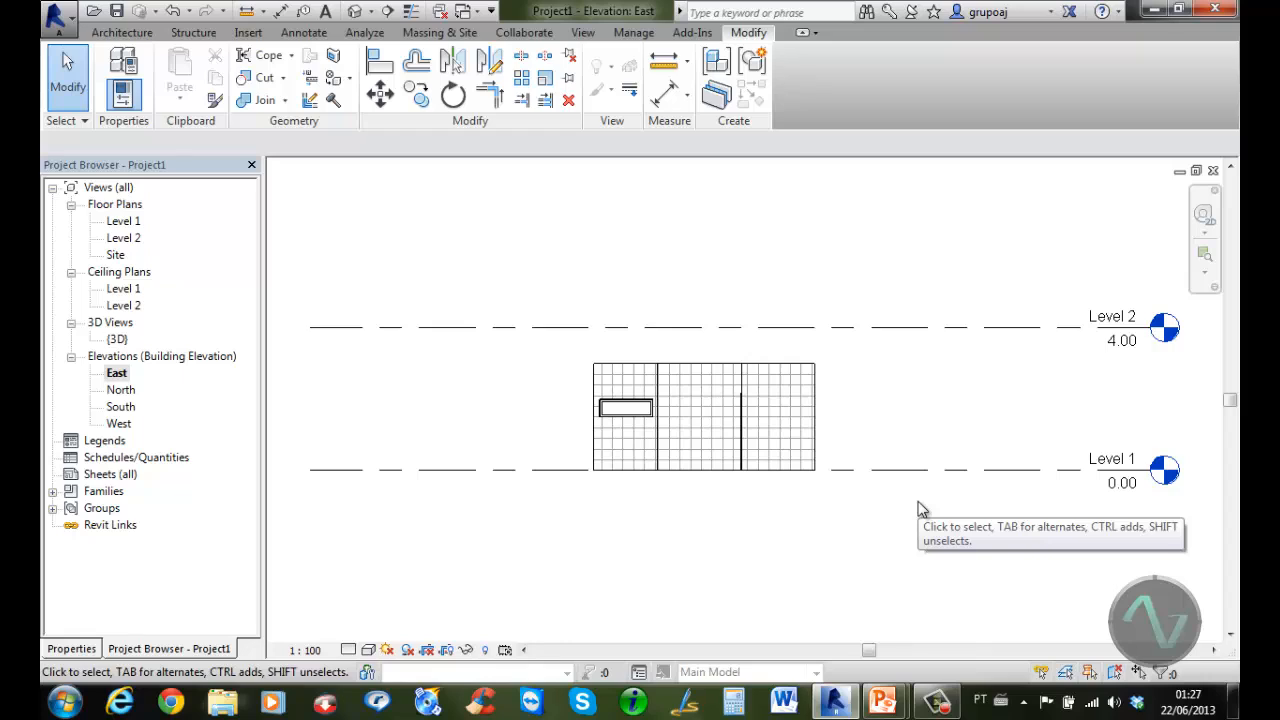
pyautogui.click(930, 336)
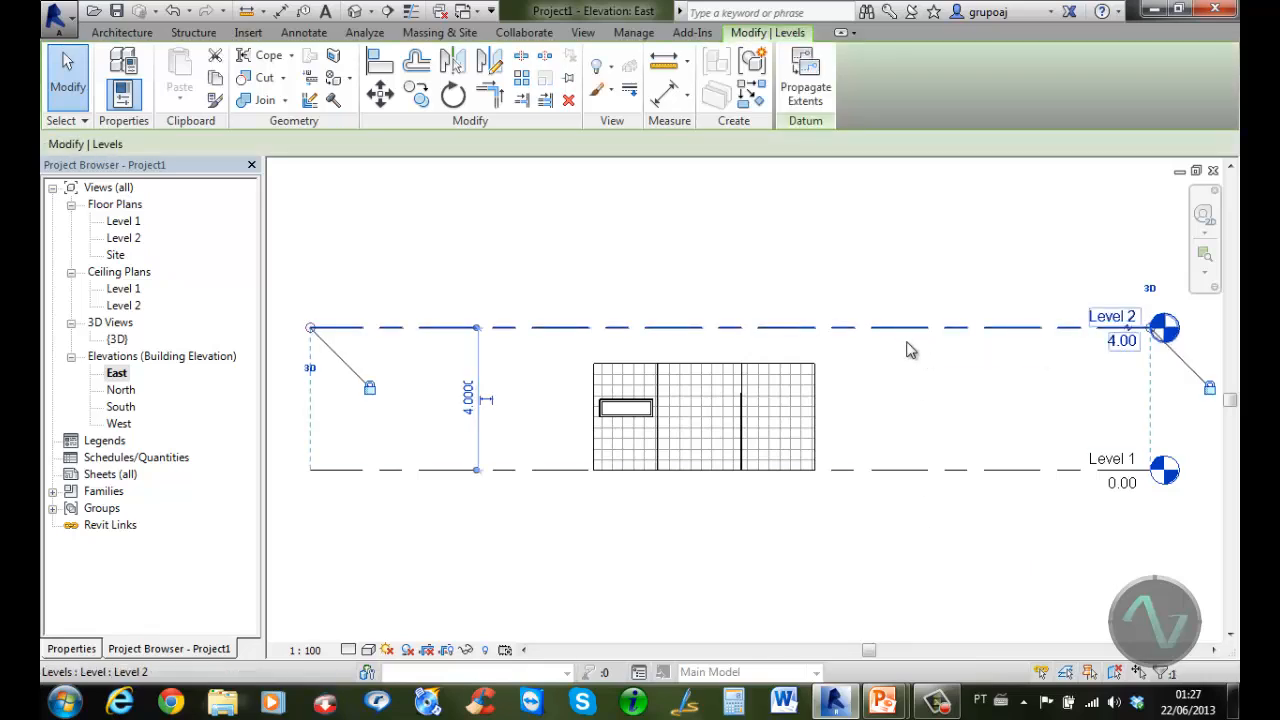
pyautogui.click(467, 398)
pyautogui.write('3')
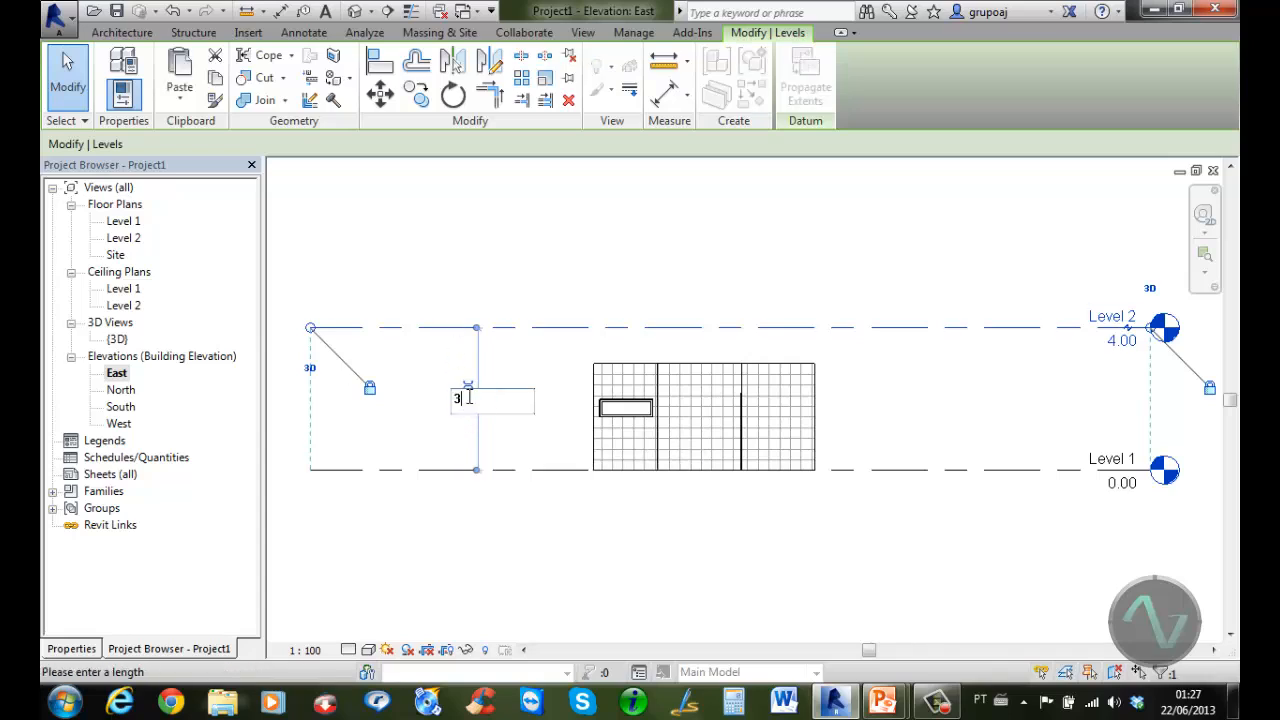
pyautogui.press('Return')
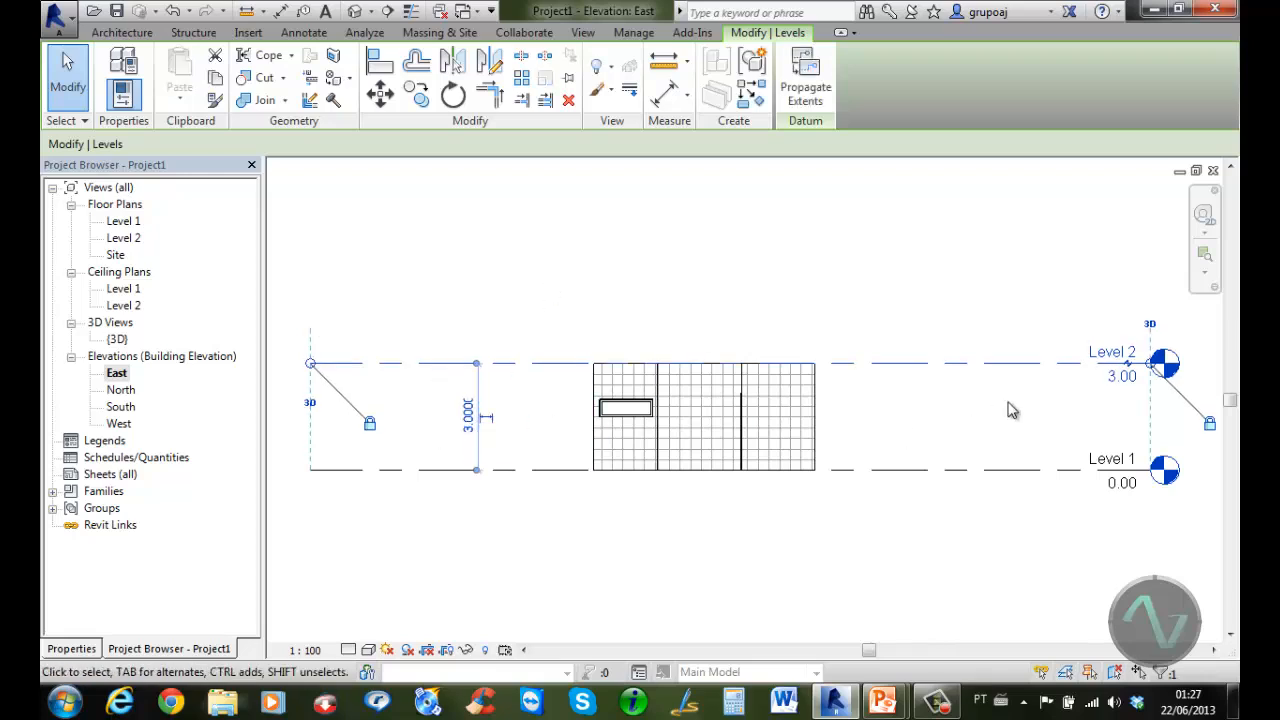
pyautogui.click(1122, 376)
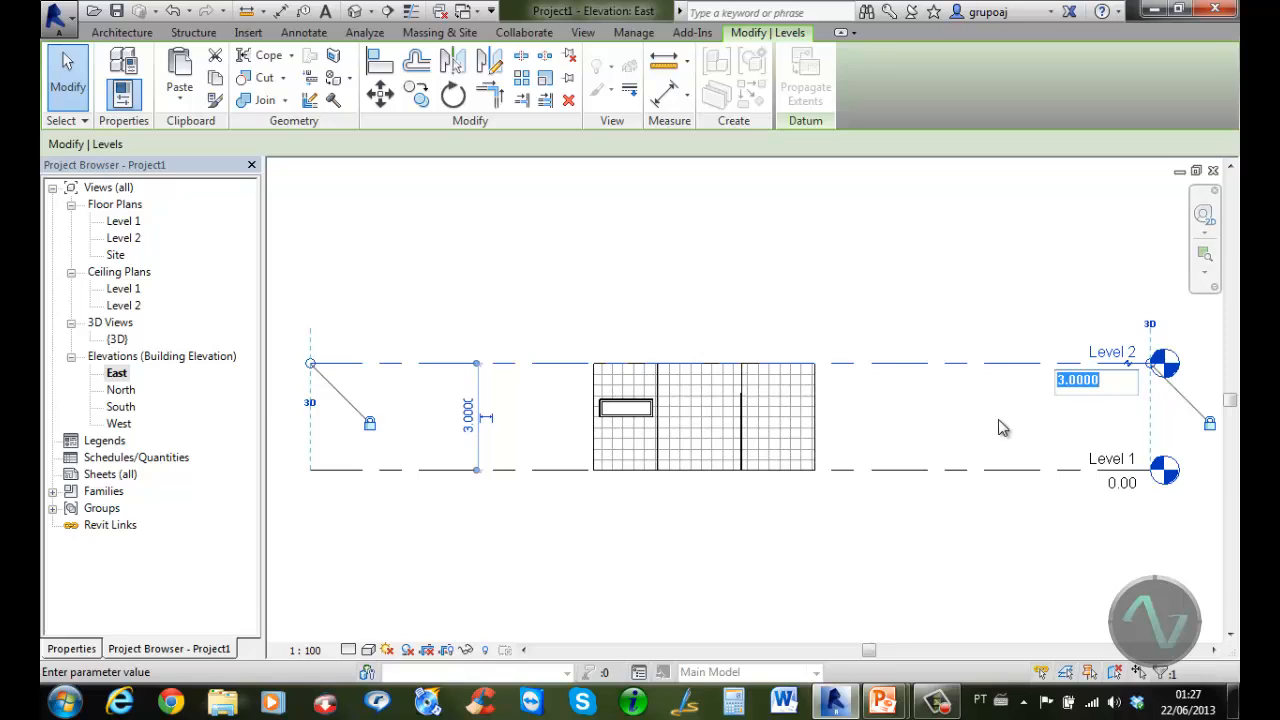
pyautogui.press('Escape')
pyautogui.press('Escape')
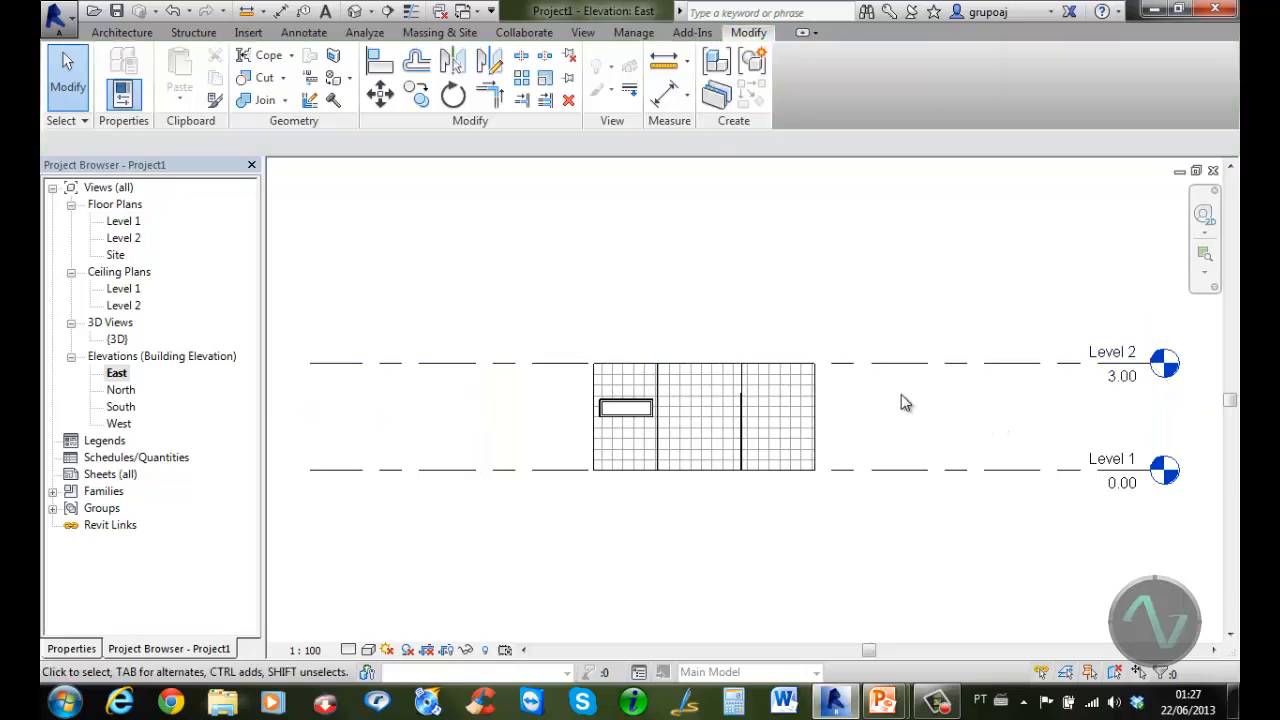
# Copy the Level 2 line 3 m upward, using the Level 1 to Level 2 distance, to add a level above it
pyautogui.moveTo(905, 403); pyautogui.dragTo(909, 480, button='middle')
pyautogui.scroll(1, 909, 480)
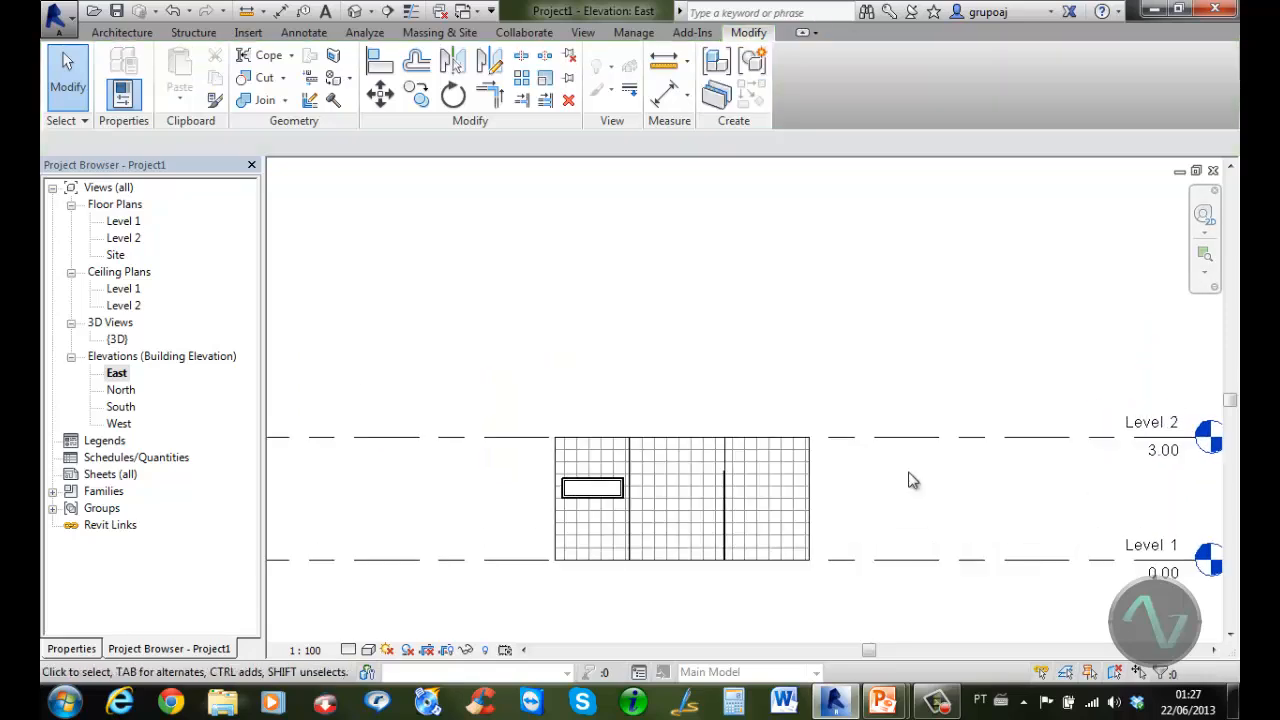
pyautogui.scroll(-1, 912, 480)
pyautogui.click(910, 442)
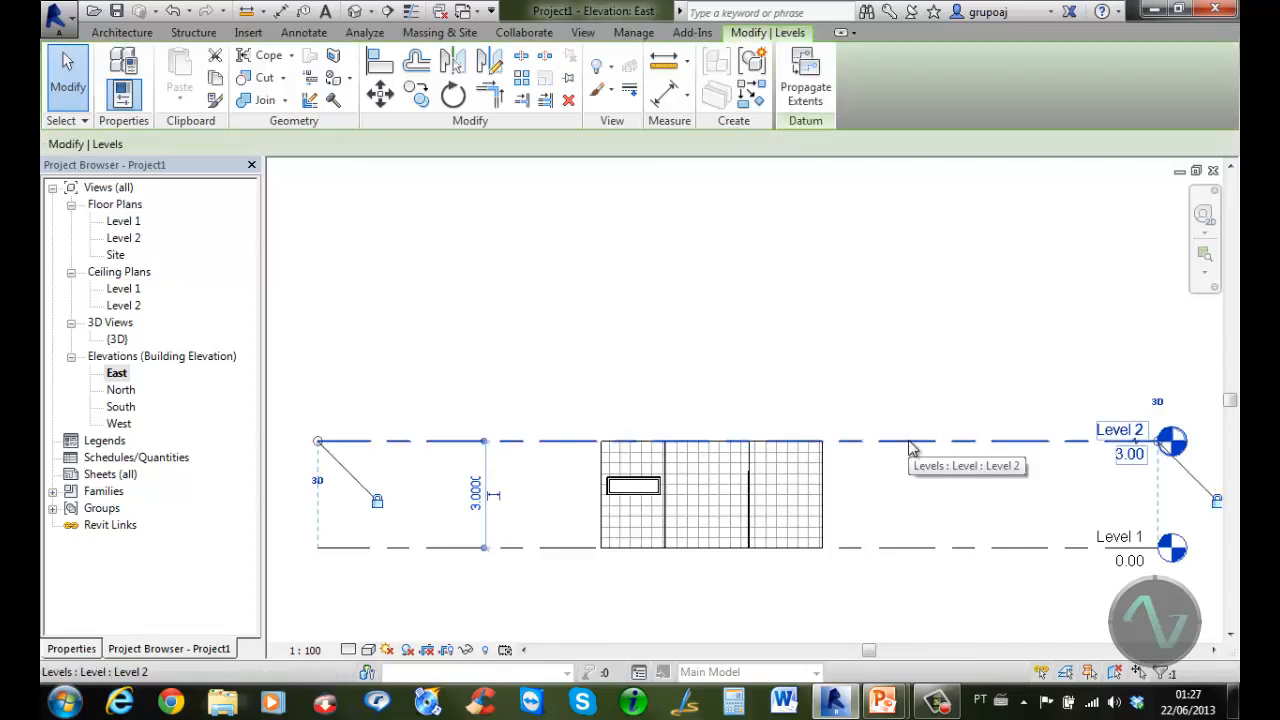
pyautogui.click(417, 94)
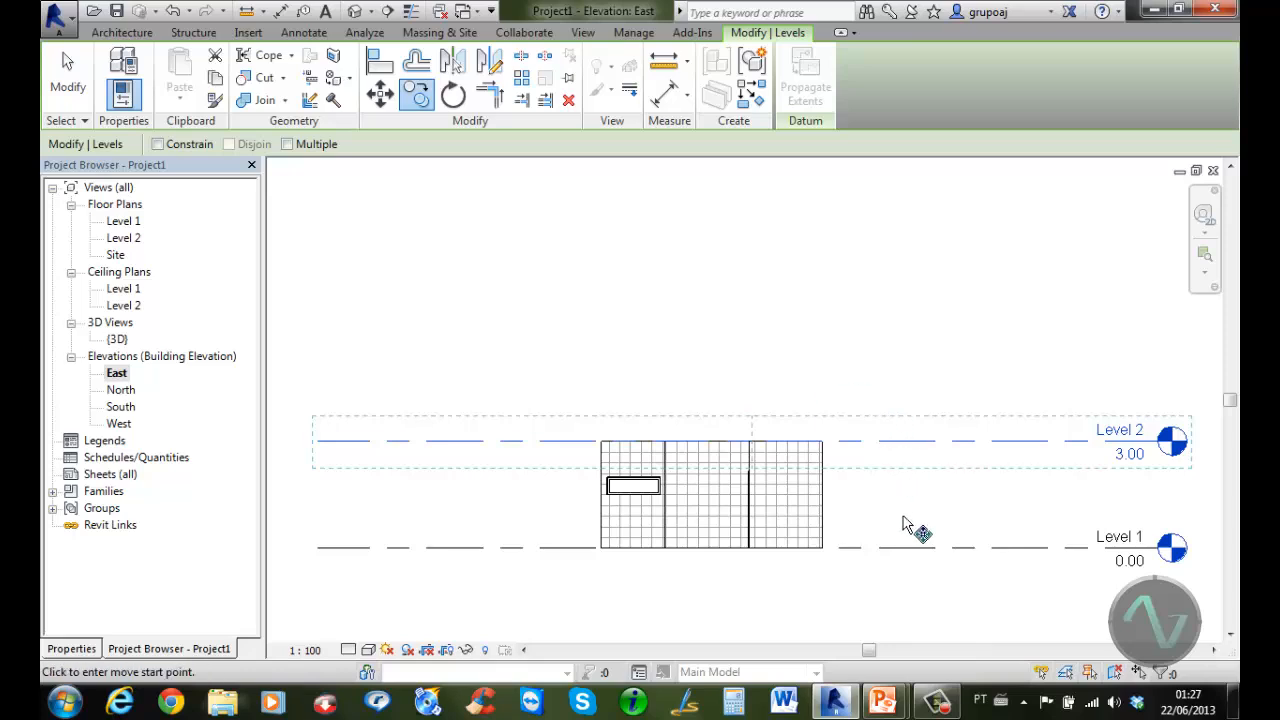
pyautogui.click(902, 549)
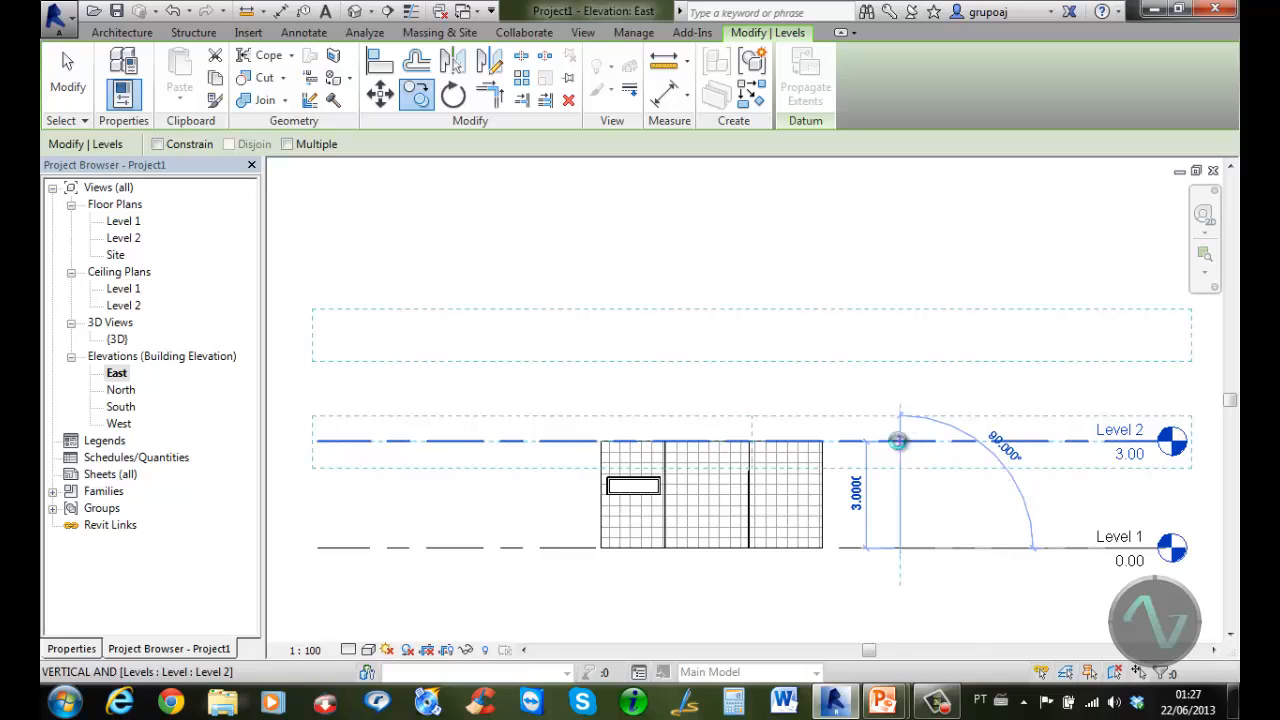
pyautogui.click(900, 441)
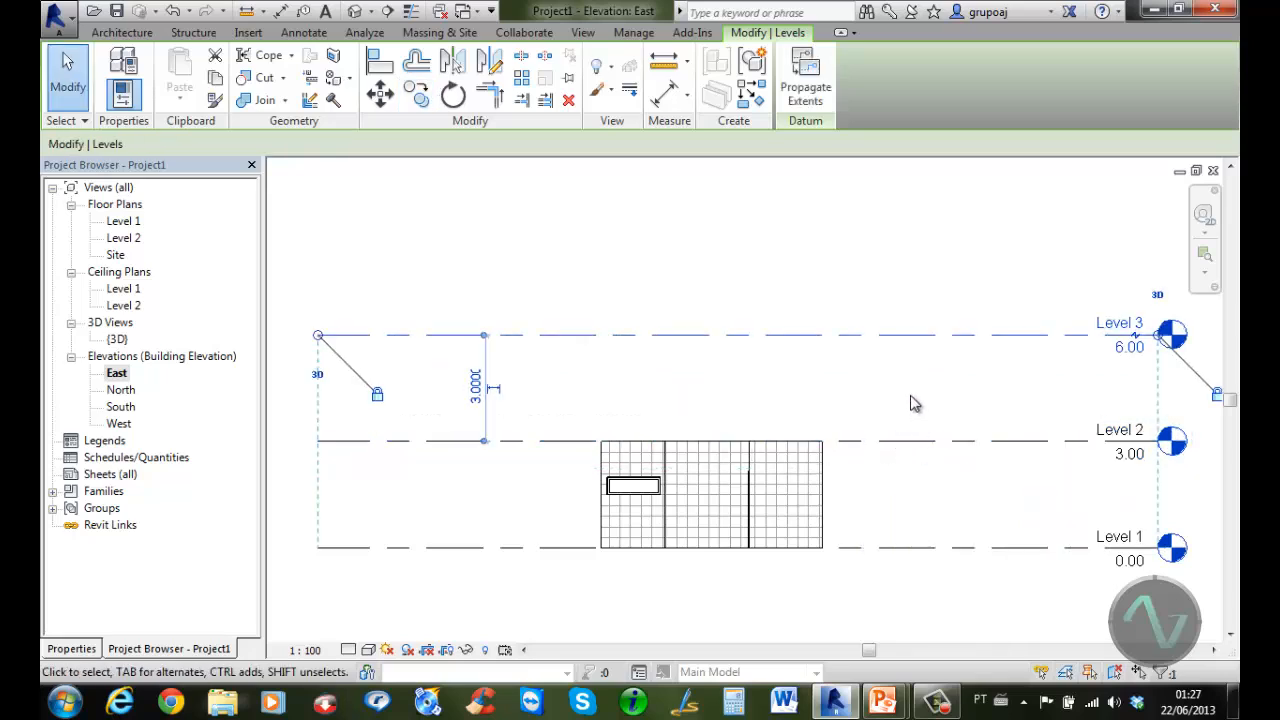
pyautogui.press('Escape')
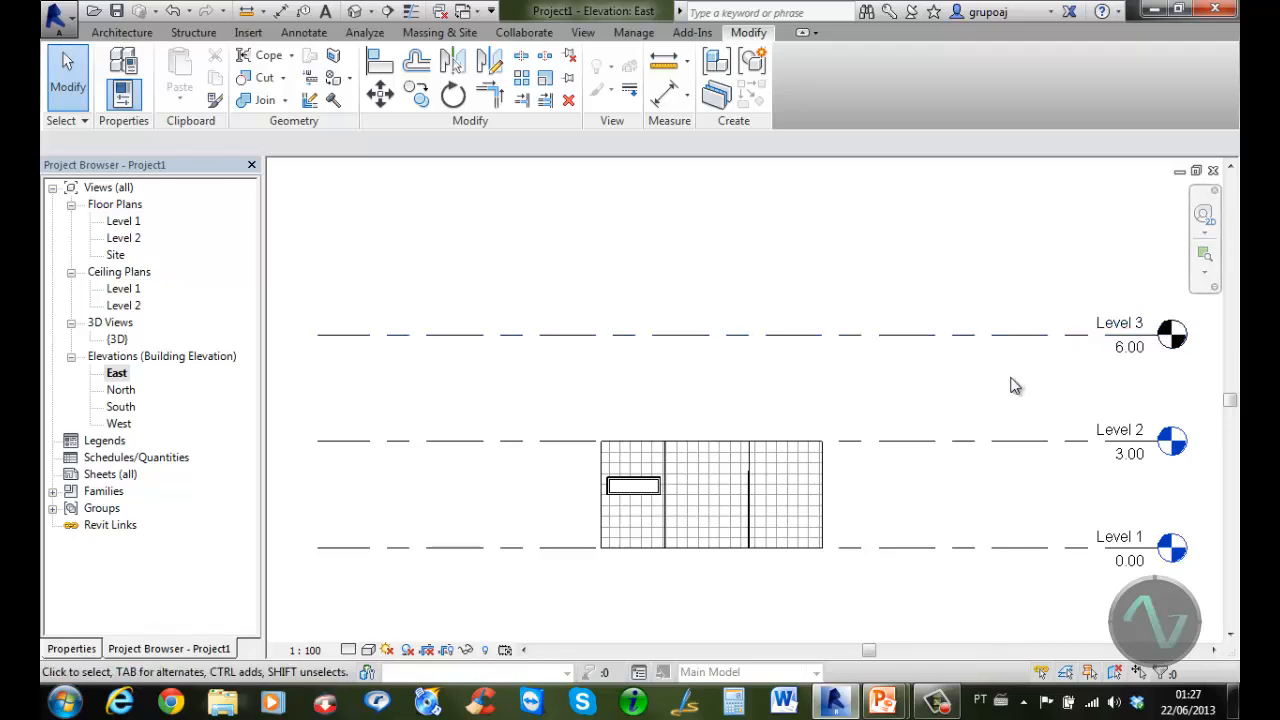
# Array Level 3 upward as a grouped linear array with number 5, moving to 2nd at the 3 m storey spacing
pyautogui.scroll(-2, 926, 381)
pyautogui.moveTo(944, 388); pyautogui.dragTo(919, 495, button='middle')
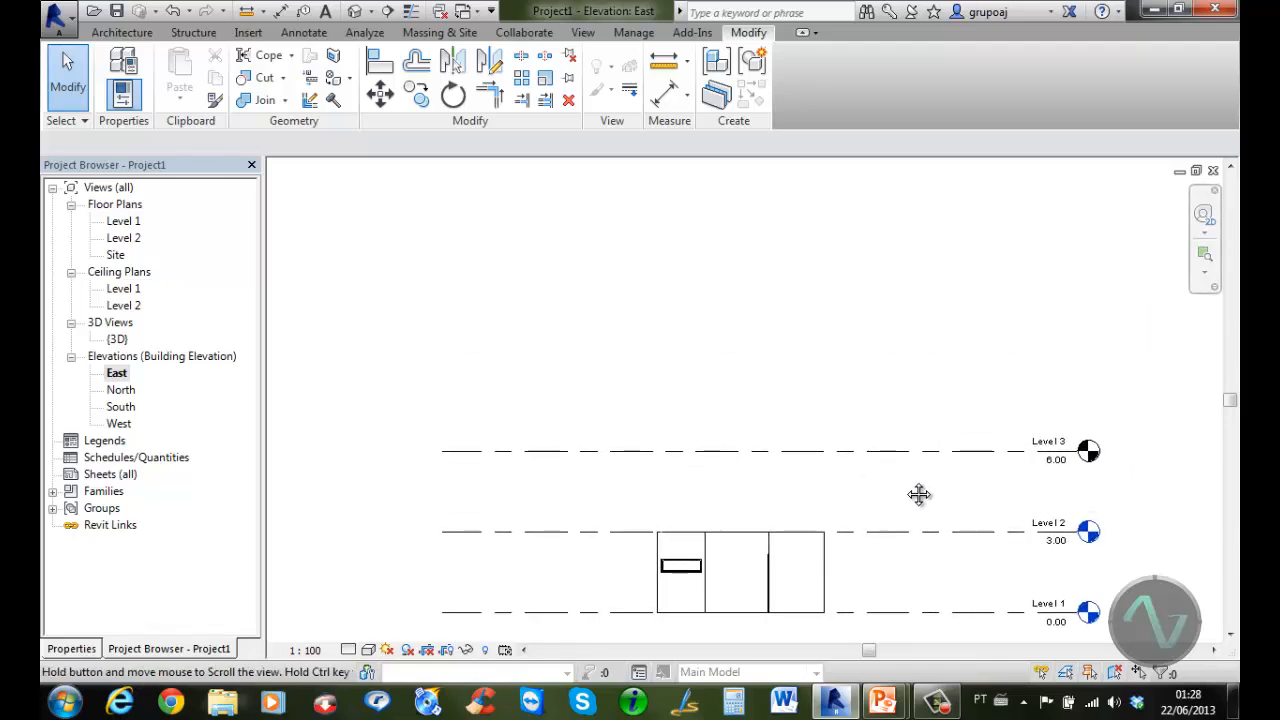
pyautogui.click(898, 461)
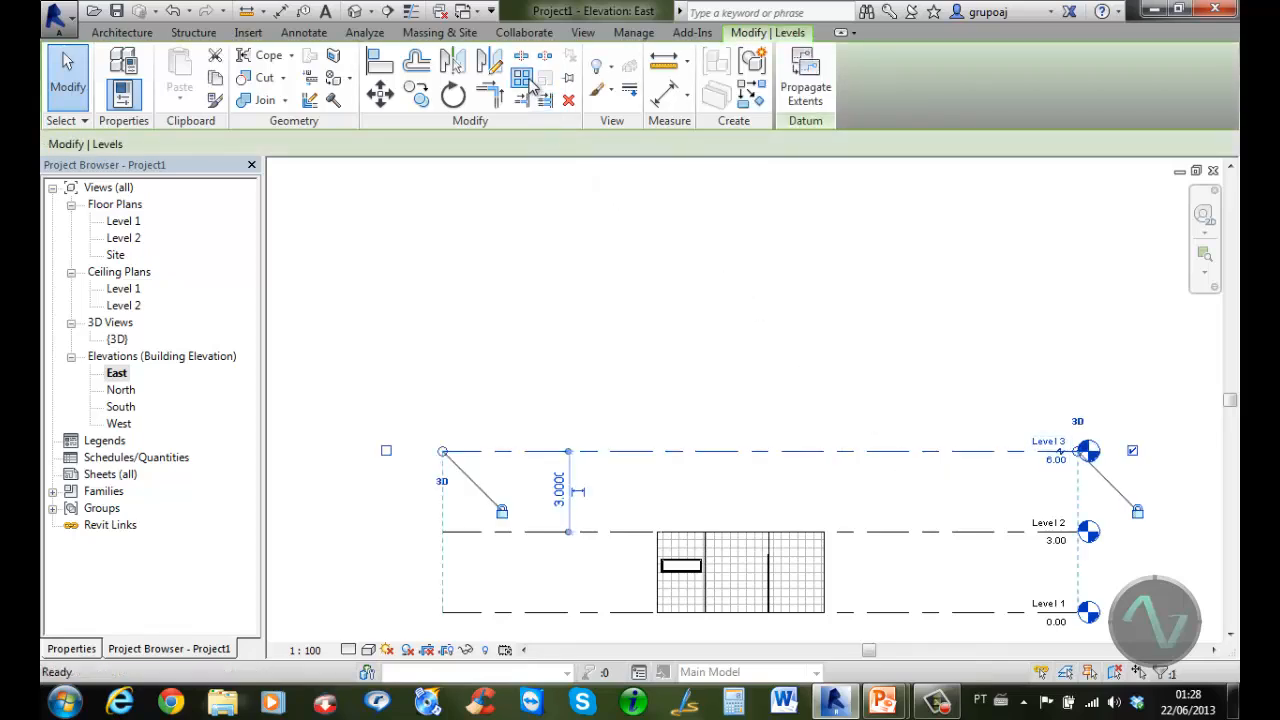
pyautogui.click(545, 101)
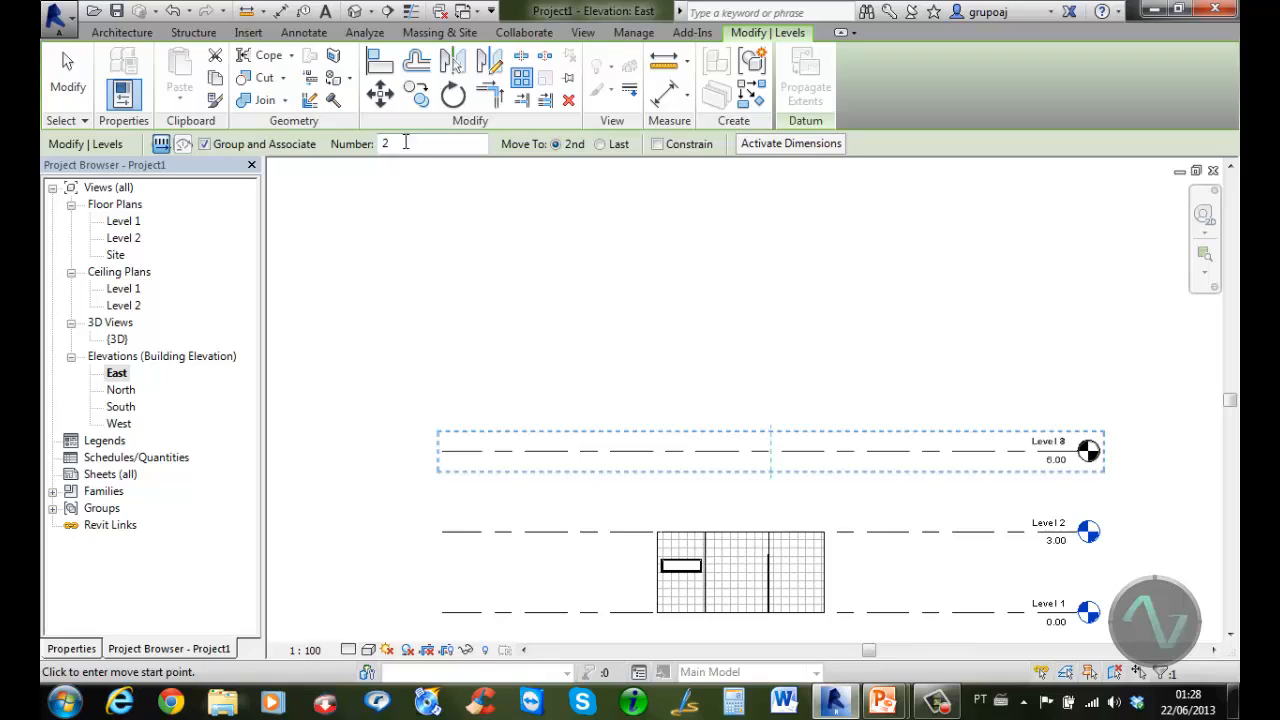
pyautogui.moveTo(407, 142); pyautogui.dragTo(374, 140)
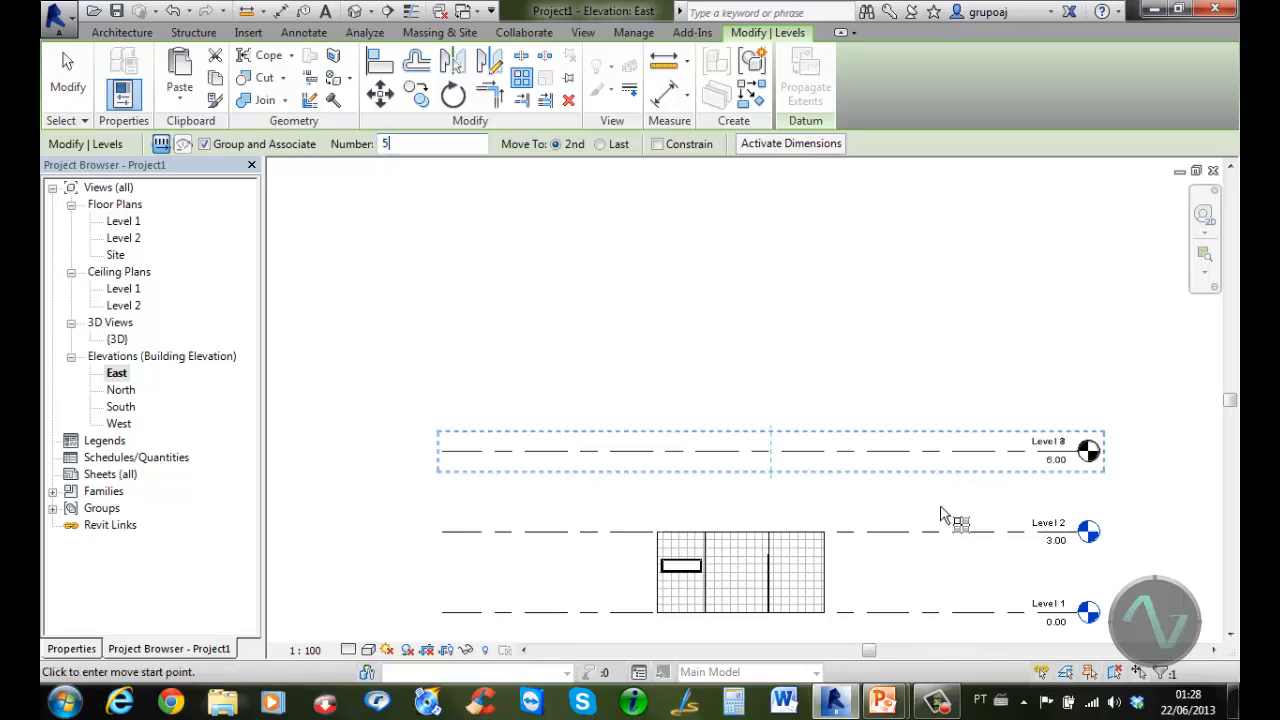
pyautogui.click(900, 531)
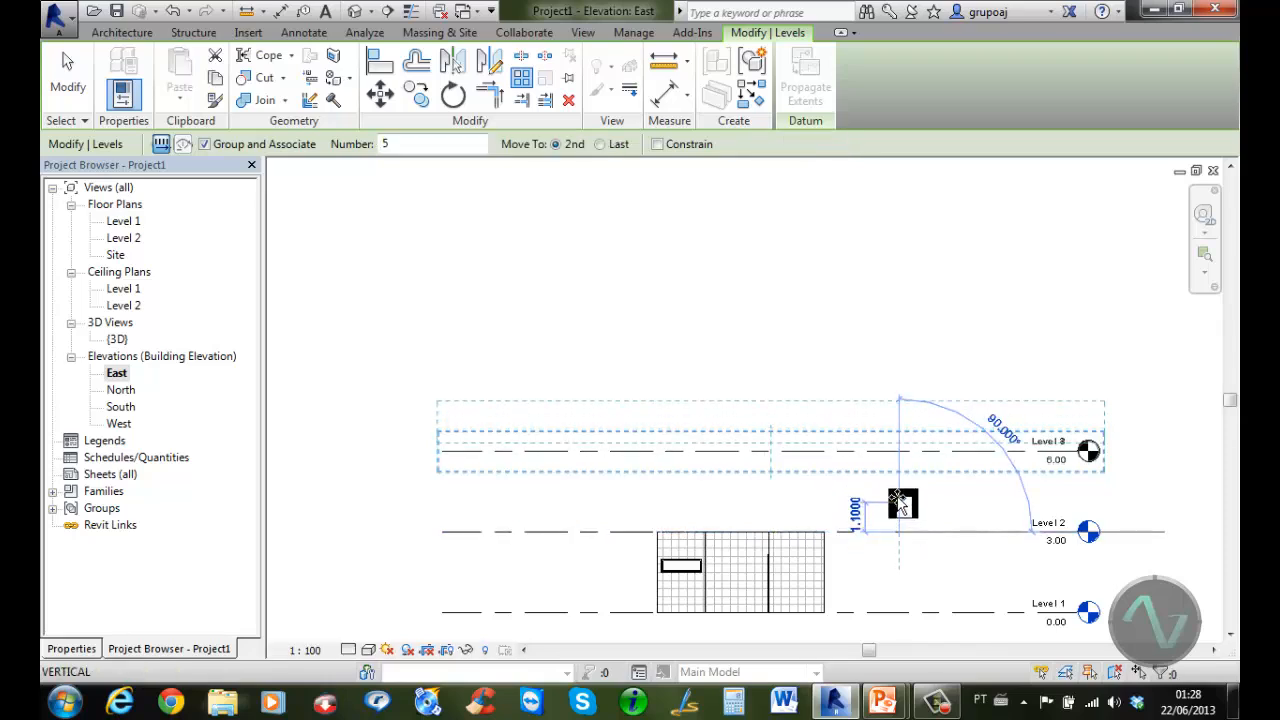
pyautogui.click(900, 455)
pyautogui.scroll(-1, 897, 457)
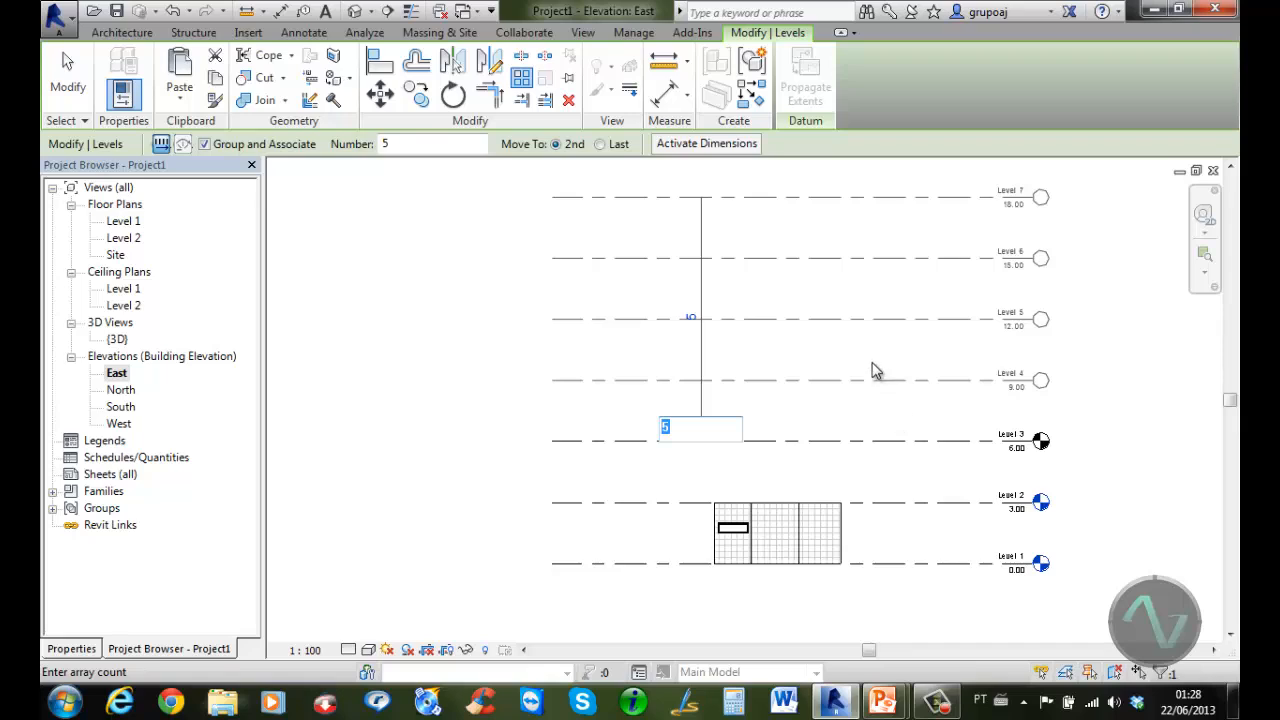
# Change the level array's count to 4 and finish the array
pyautogui.moveTo(870, 373); pyautogui.dragTo(815, 405, button='middle')
pyautogui.scroll(-1, 815, 405)
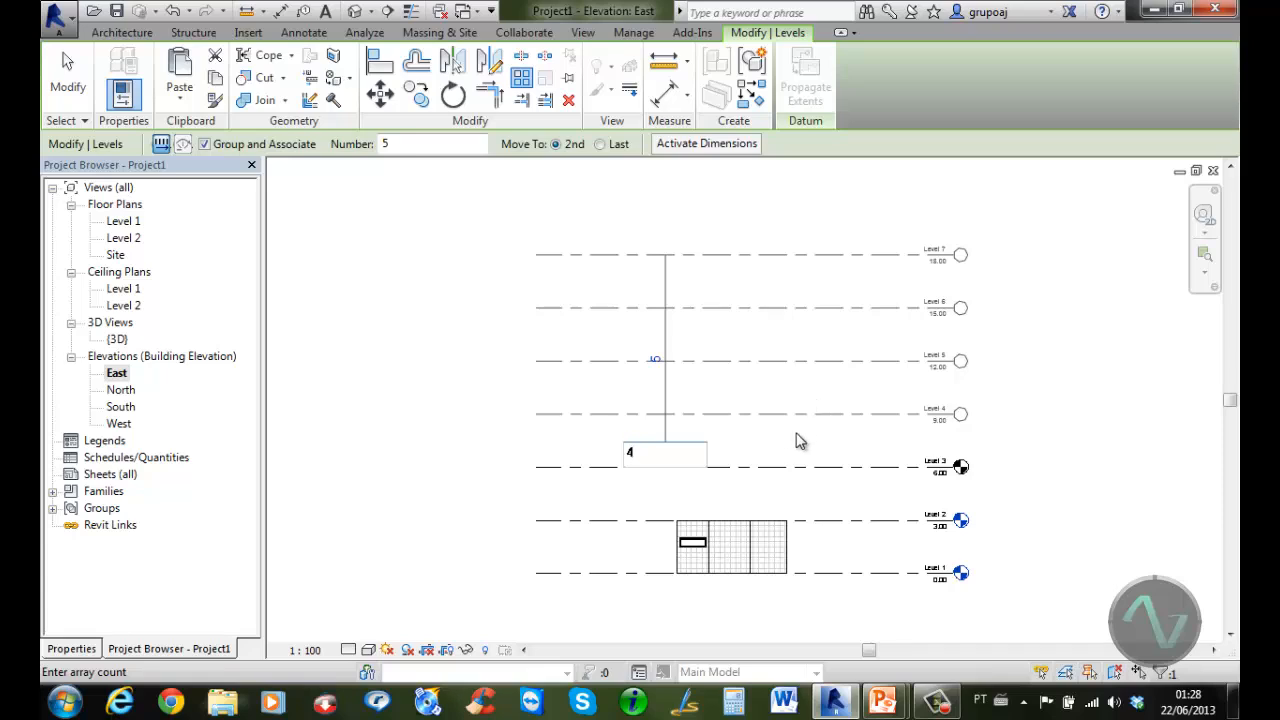
pyautogui.press('Return')
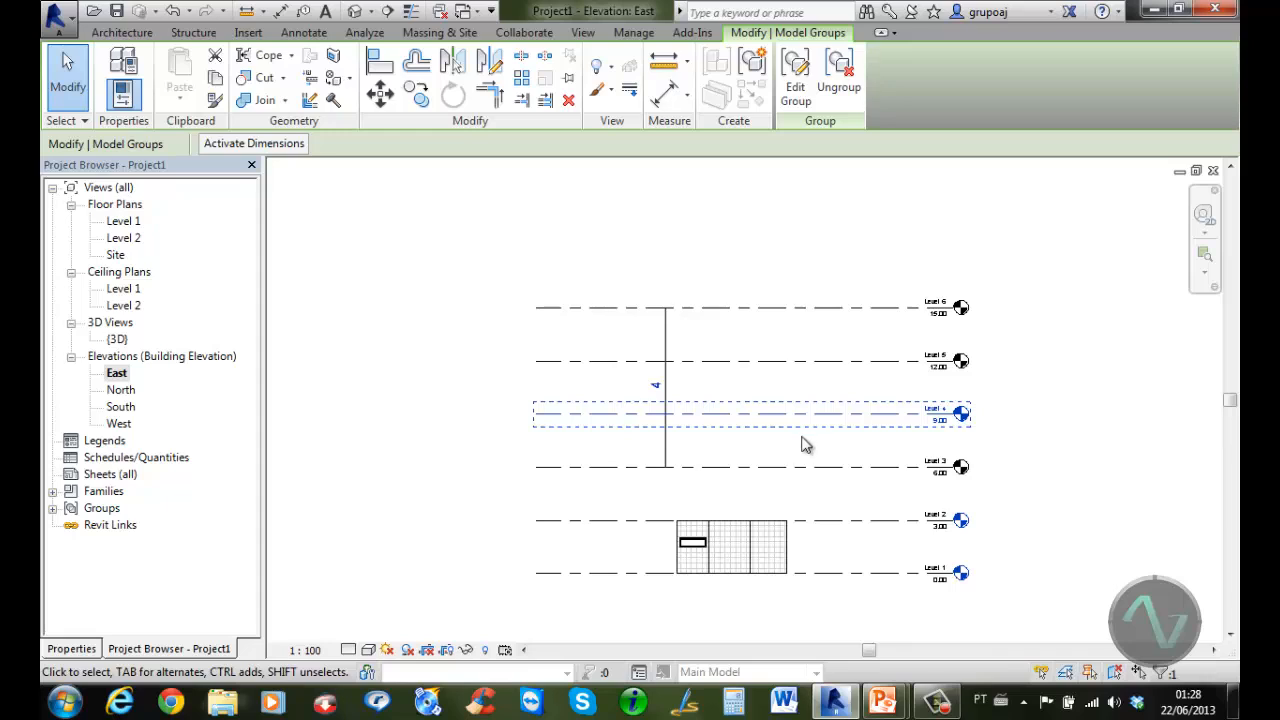
pyautogui.press('Escape')
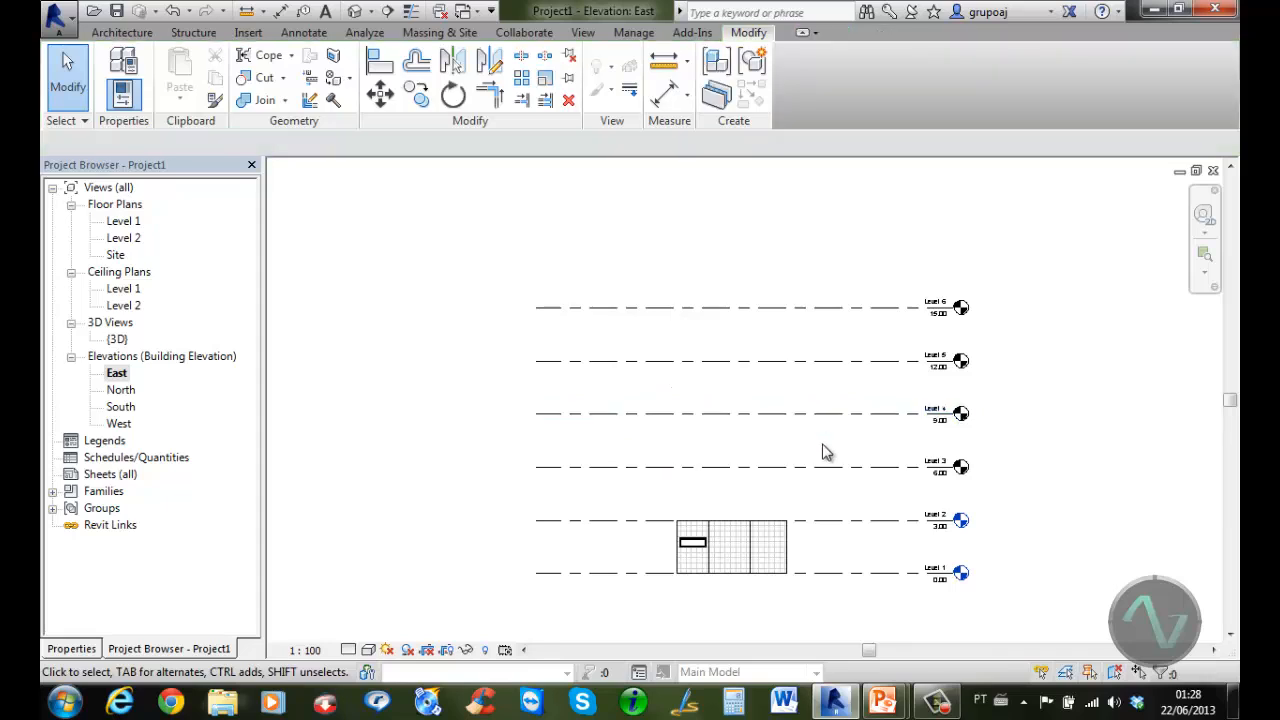
# Create a floor plan view for Level 3 and return to the East elevation
pyautogui.scroll(2, 837, 457)
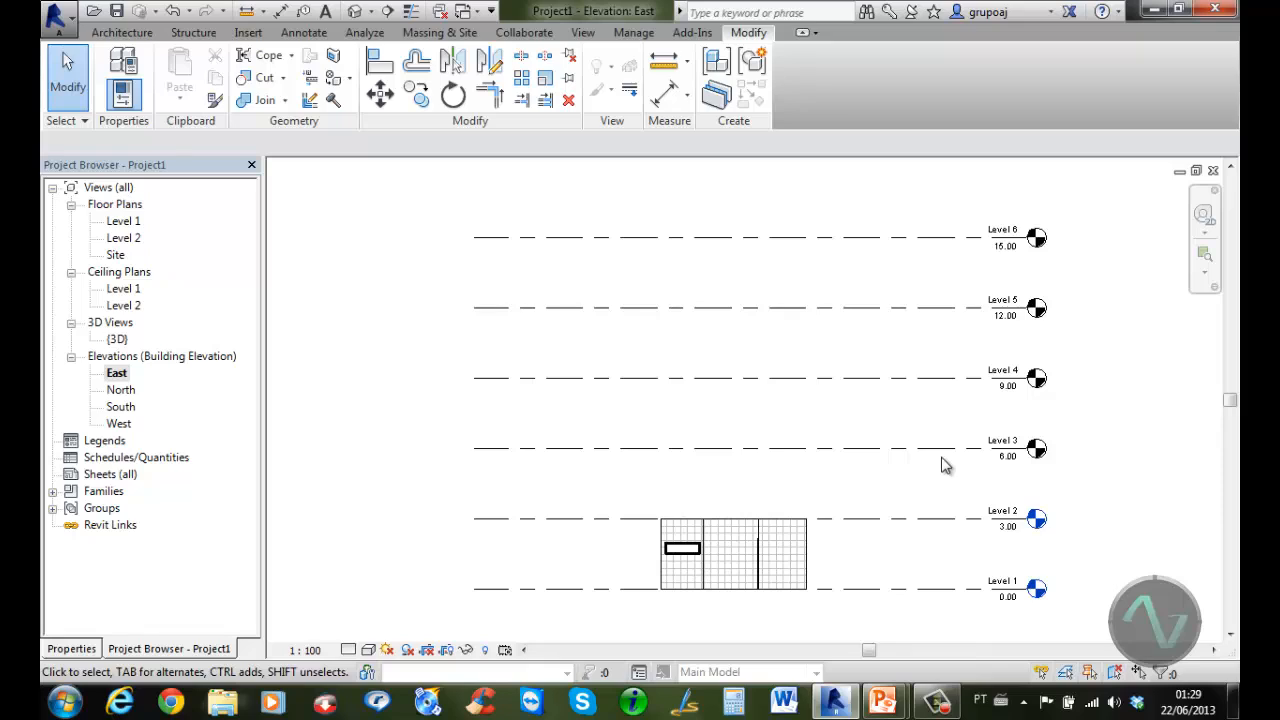
pyautogui.click(584, 33)
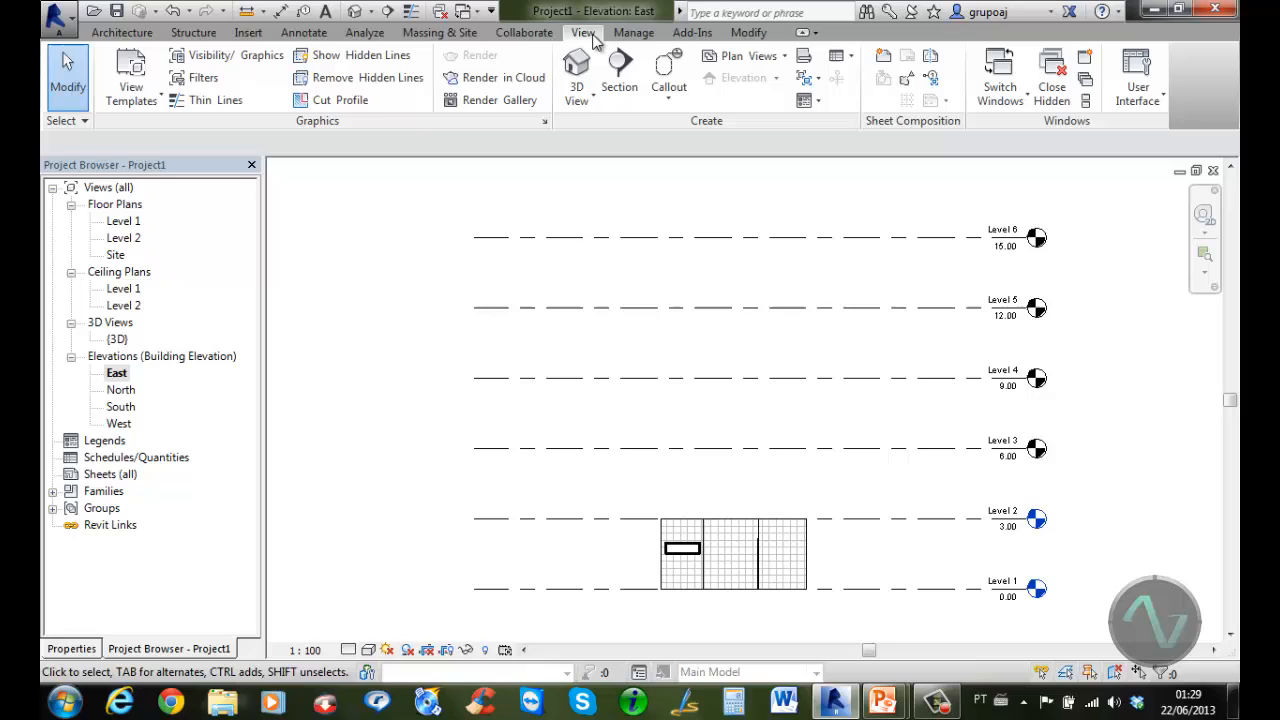
pyautogui.click(768, 58)
pyautogui.click(765, 87)
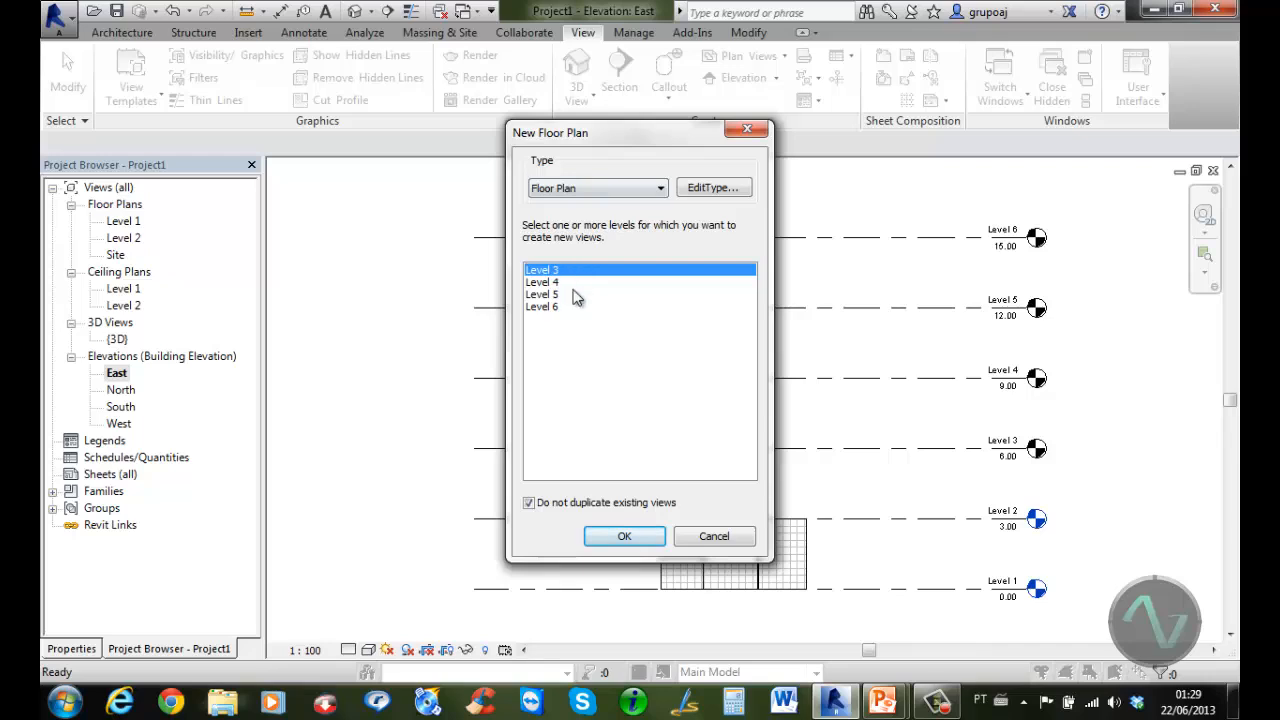
pyautogui.click(626, 538)
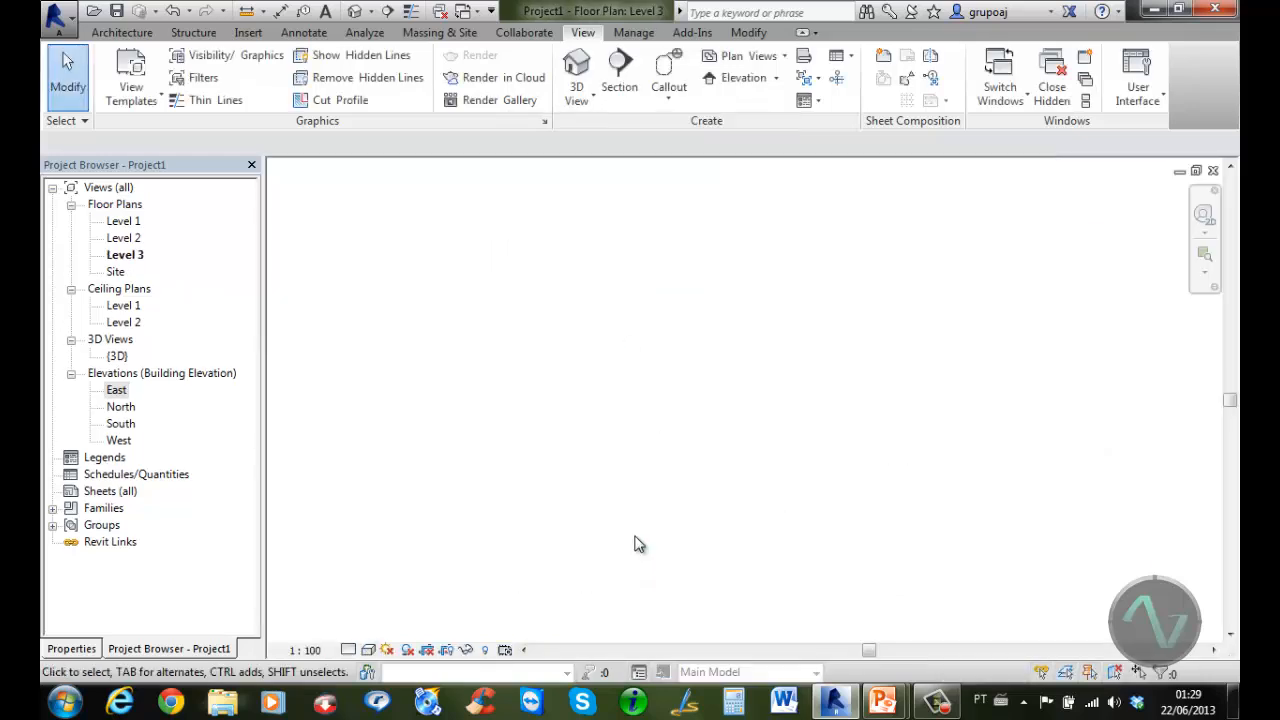
pyautogui.doubleClick(117, 390)
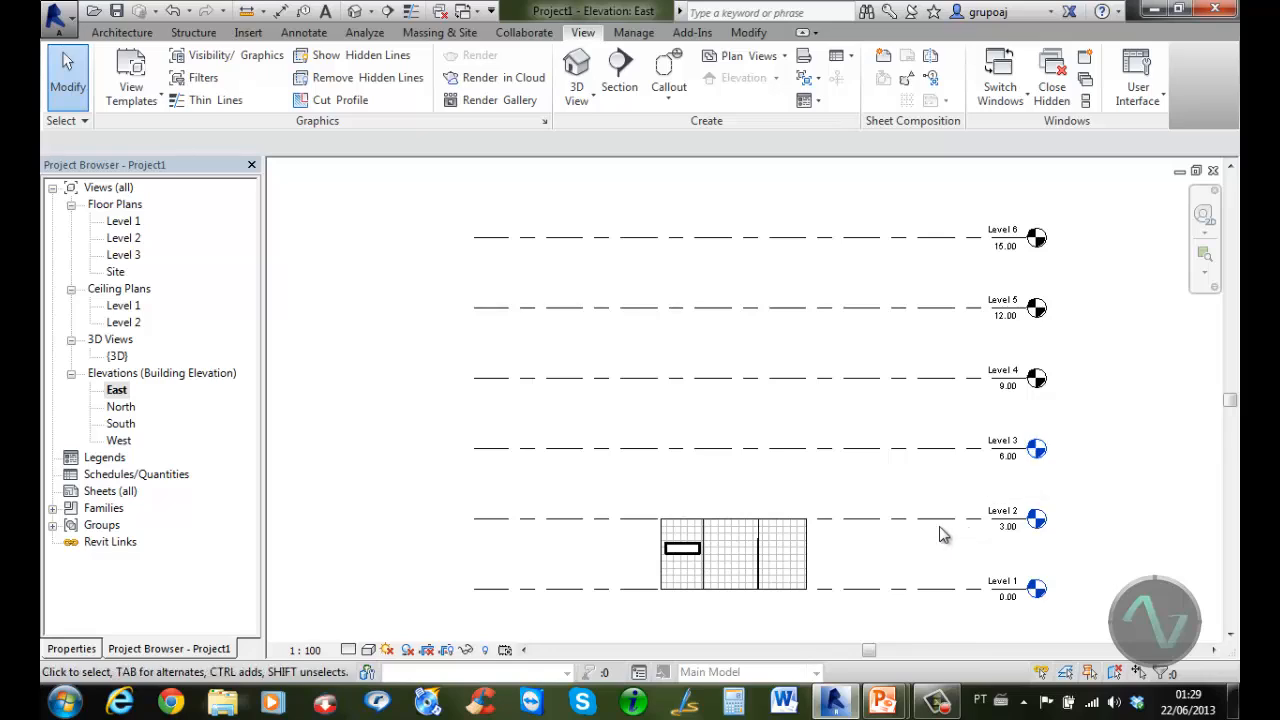
# Copy all elements of the Level 1 storey to the clipboard and paste them aligned to Levels 2 through 6
pyautogui.moveTo(638, 620); pyautogui.dragTo(860, 490)
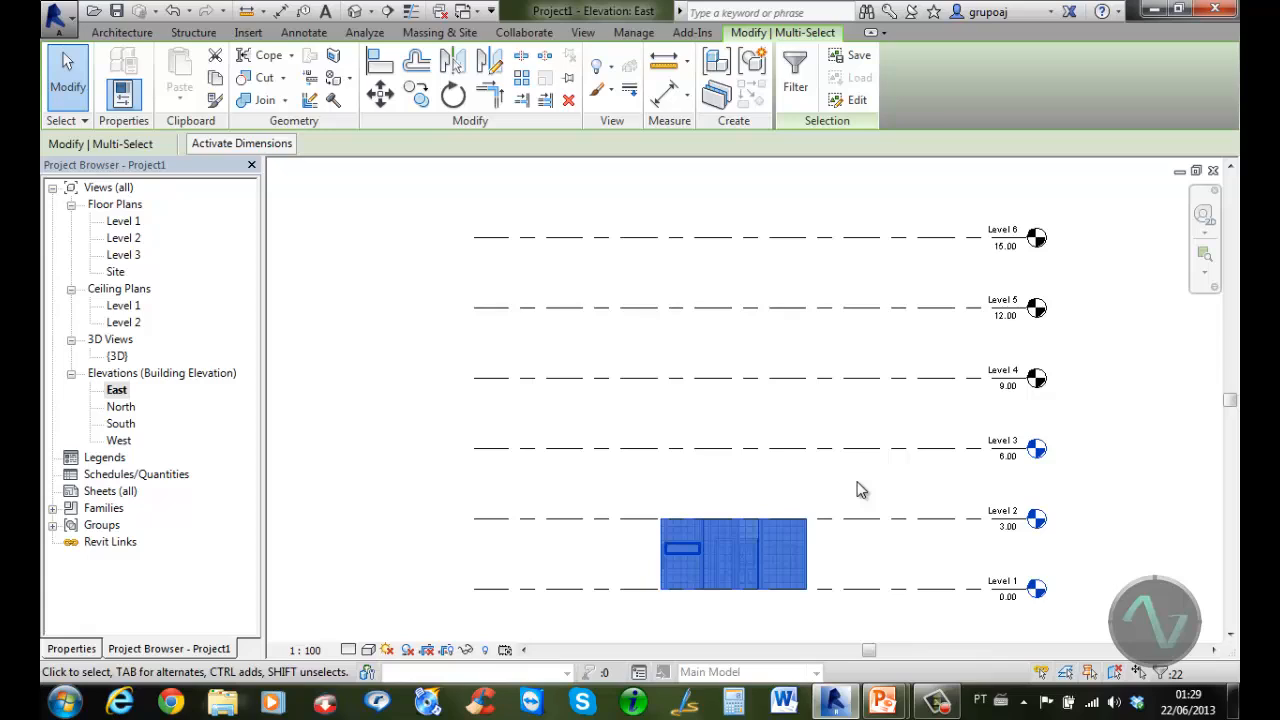
pyautogui.press('Escape')
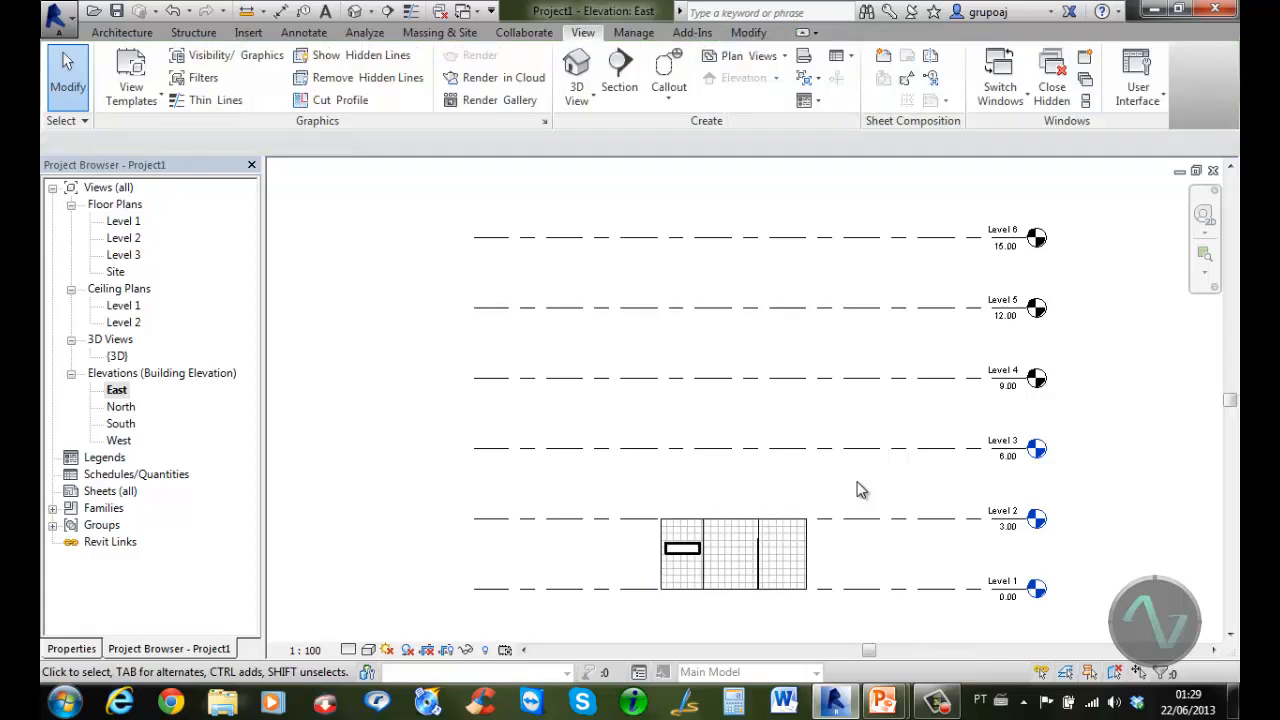
pyautogui.click(748, 32)
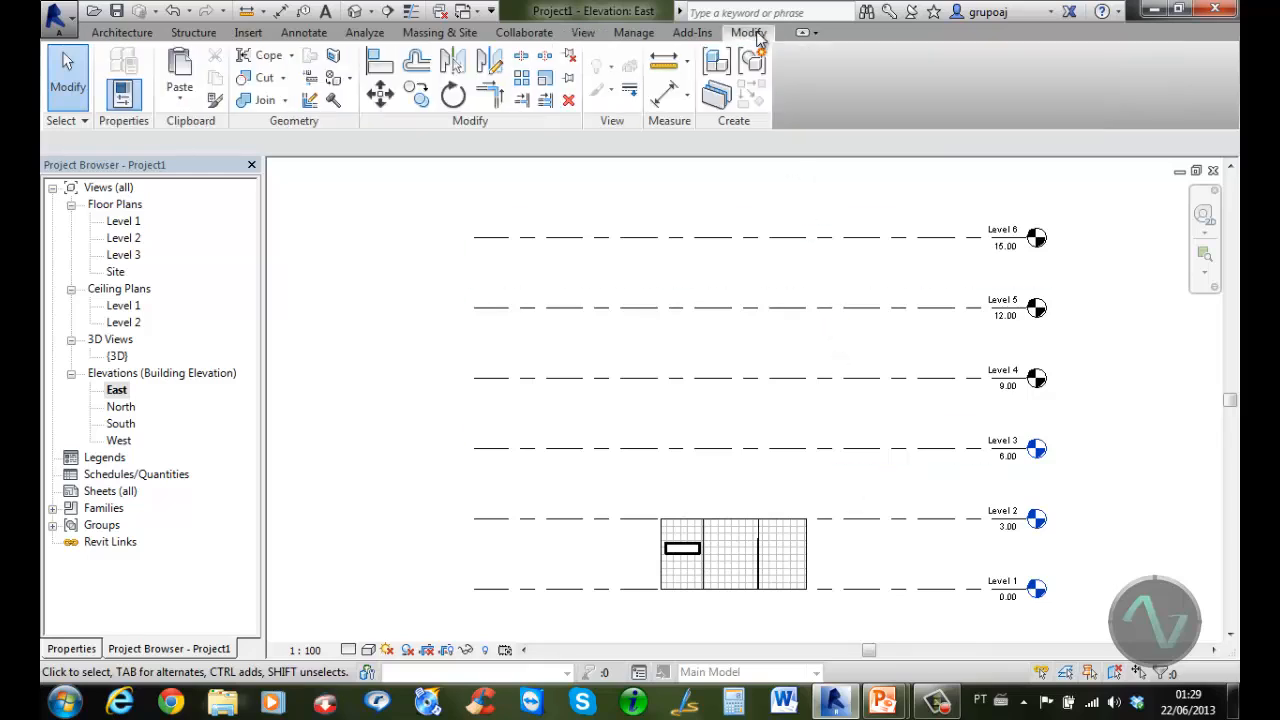
pyautogui.click(181, 104)
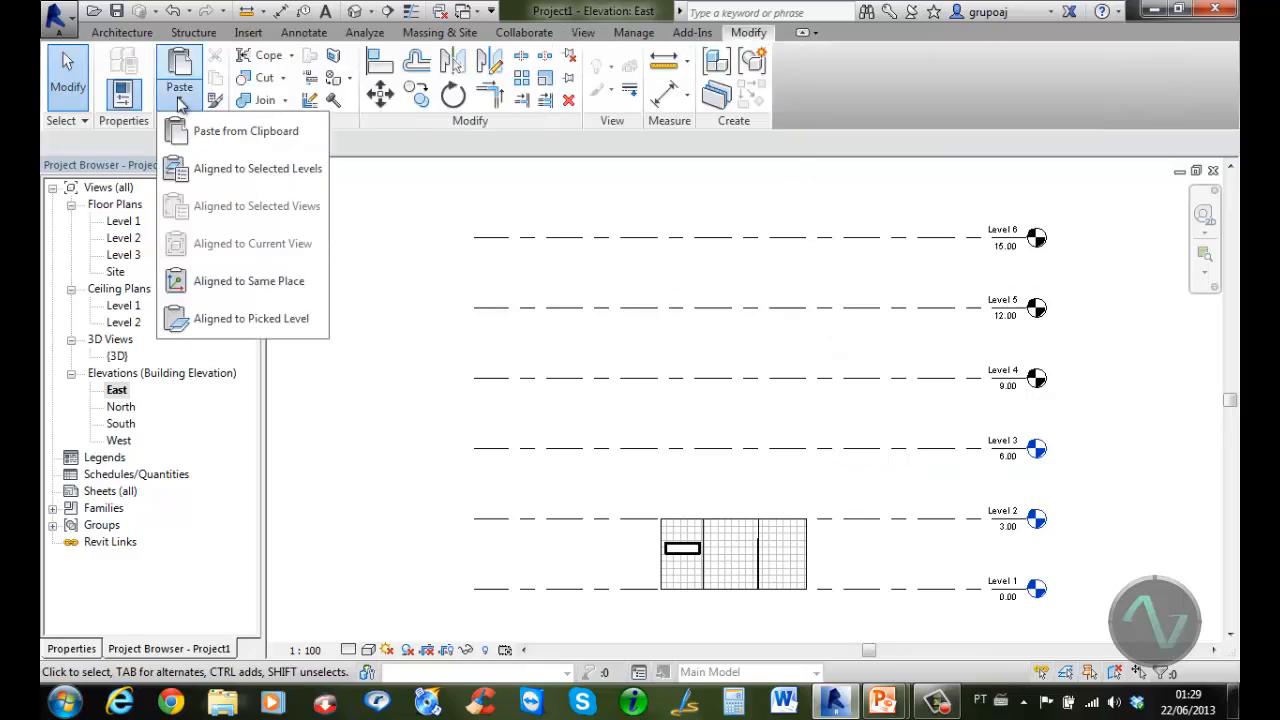
pyautogui.click(226, 172)
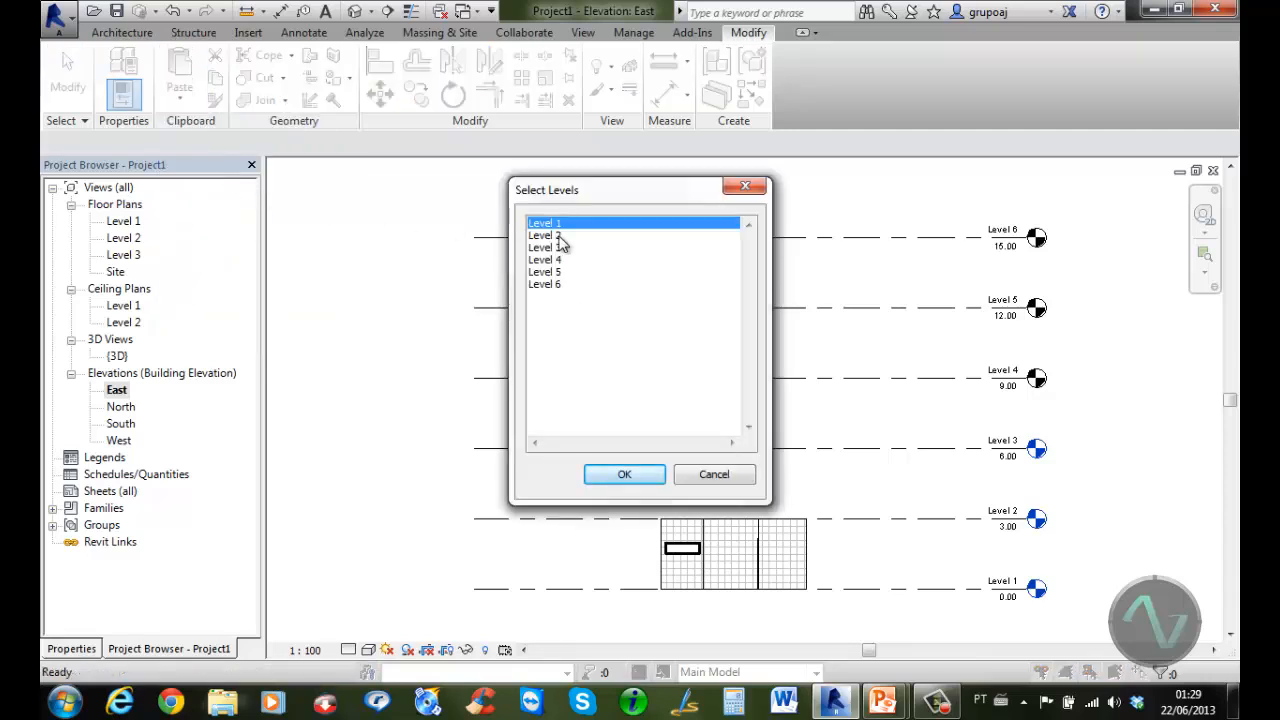
pyautogui.moveTo(559, 236); pyautogui.dragTo(561, 288)
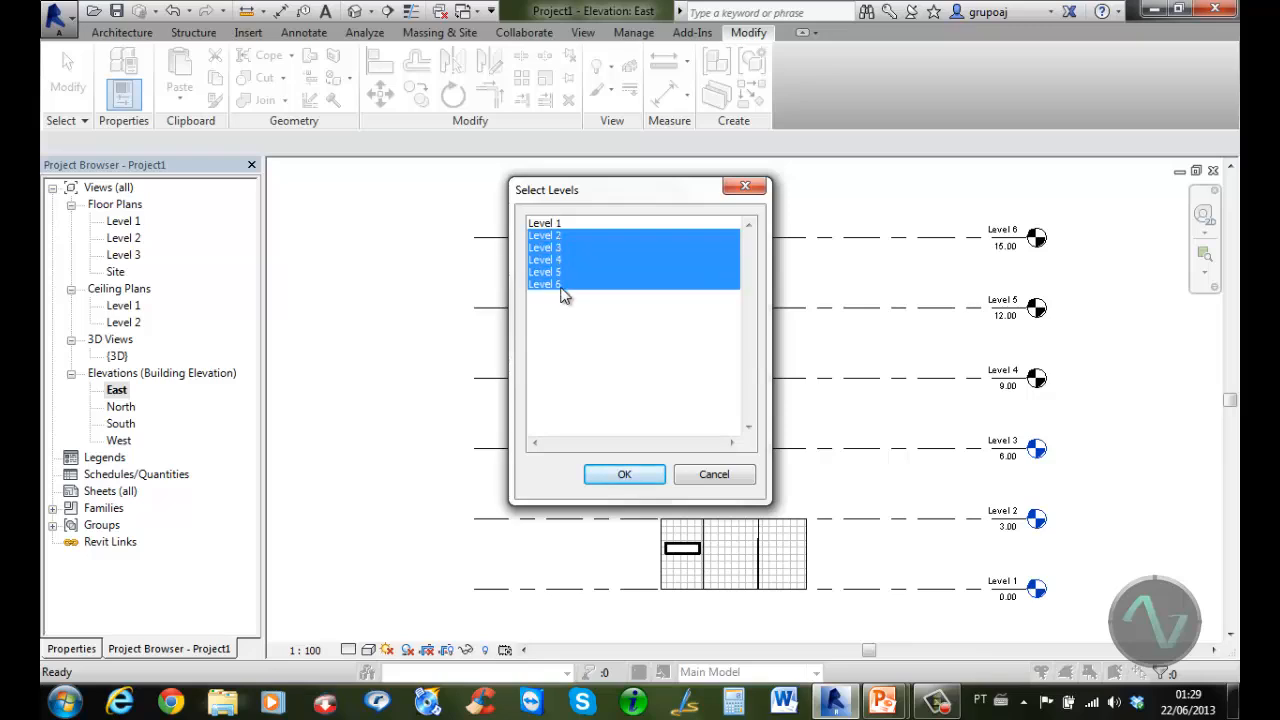
pyautogui.click(609, 470)
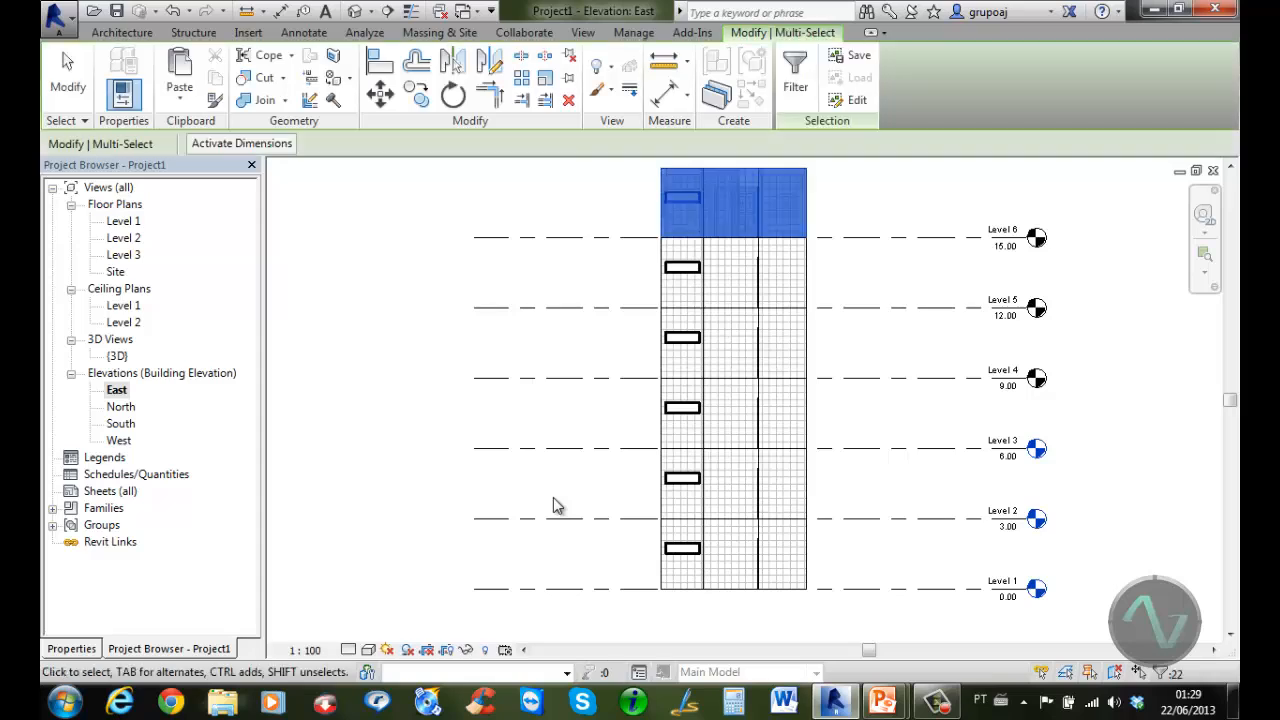
pyautogui.click(1115, 484)
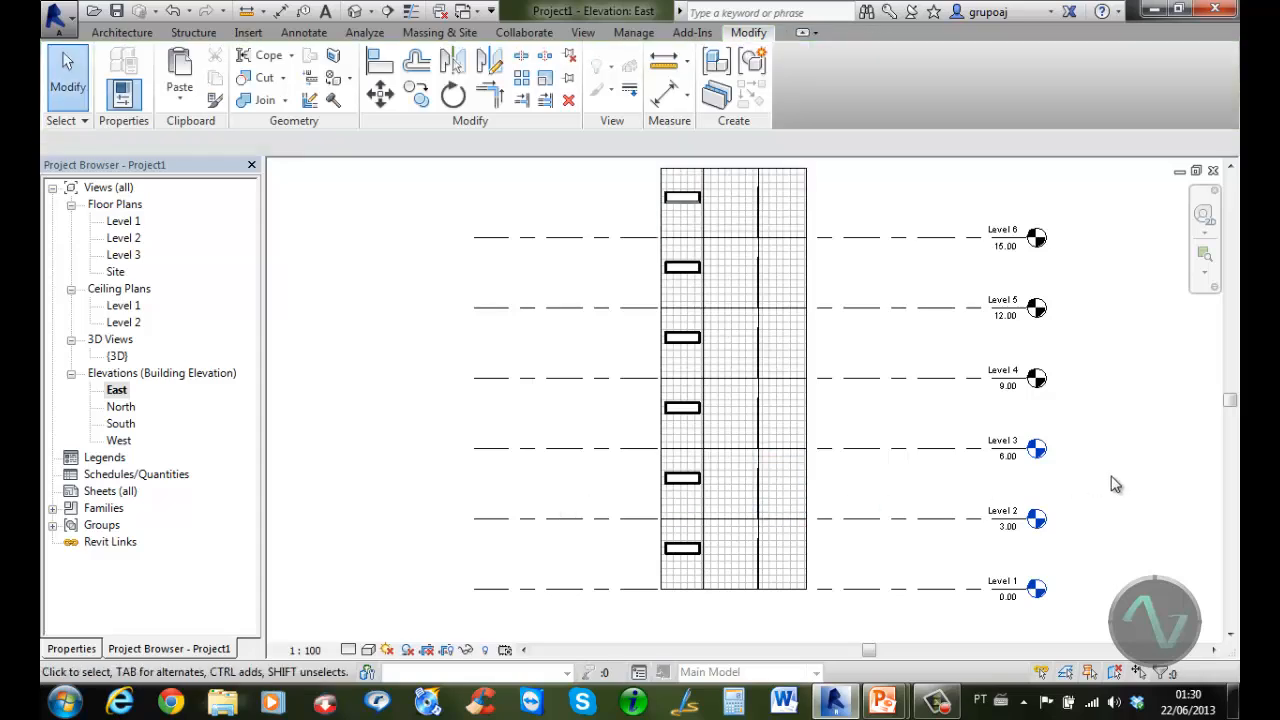
# Examine the stacked storeys in the {3D} view, and return to the East elevation
pyautogui.doubleClick(117, 356)
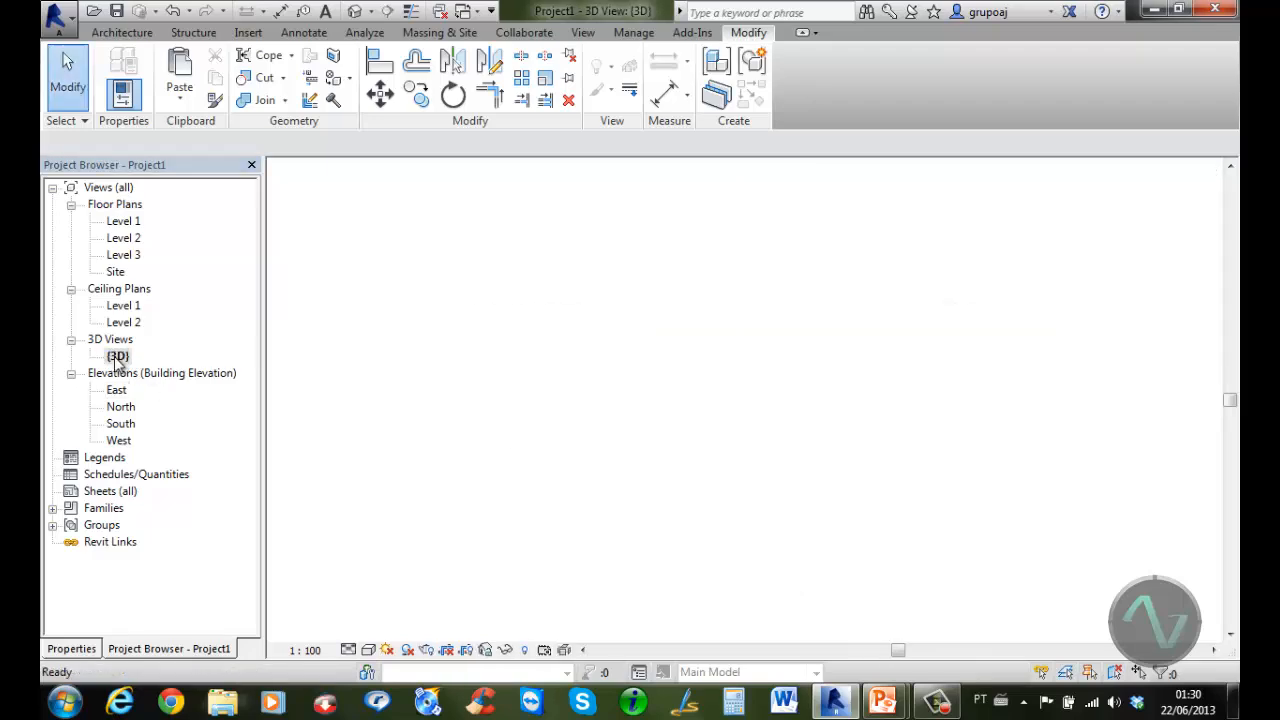
pyautogui.scroll(-6, 991, 514)
pyautogui.moveTo(1099, 486)
pyautogui.mouseDown(button='middle')
pyautogui.moveTo(1062, 541)
pyautogui.moveTo(973, 593)
pyautogui.mouseUp(button='middle')
pyautogui.scroll(-1, 981, 560)
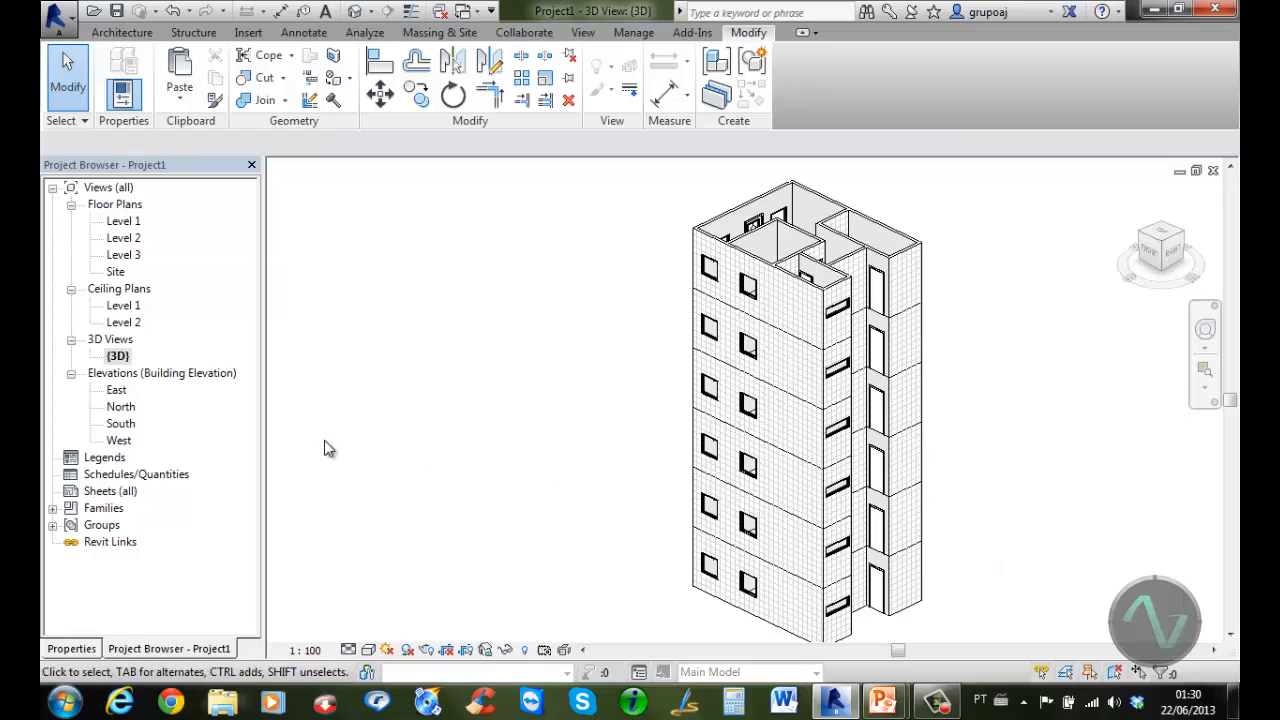
pyautogui.click(119, 393)
pyautogui.doubleClick(118, 393)
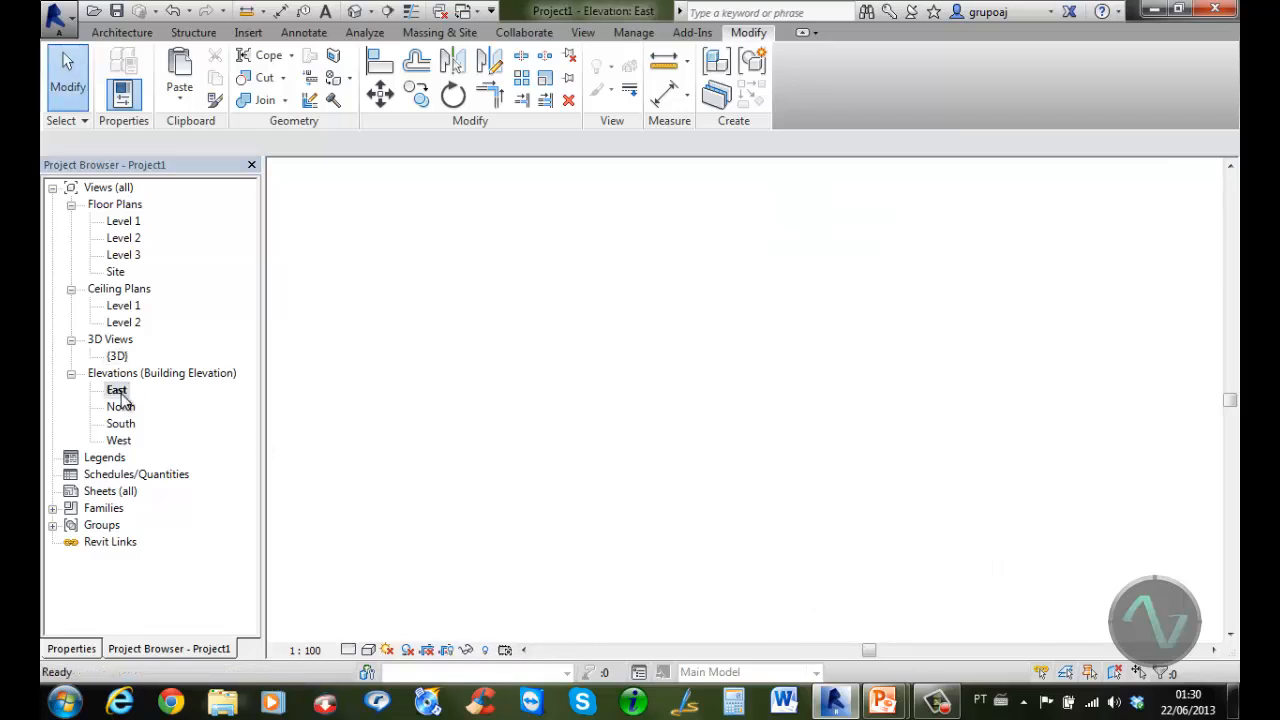
# Delete all the building elements of the storeys stacked above Level 2 in the East elevation
pyautogui.moveTo(381, 392); pyautogui.dragTo(406, 423, button='middle')
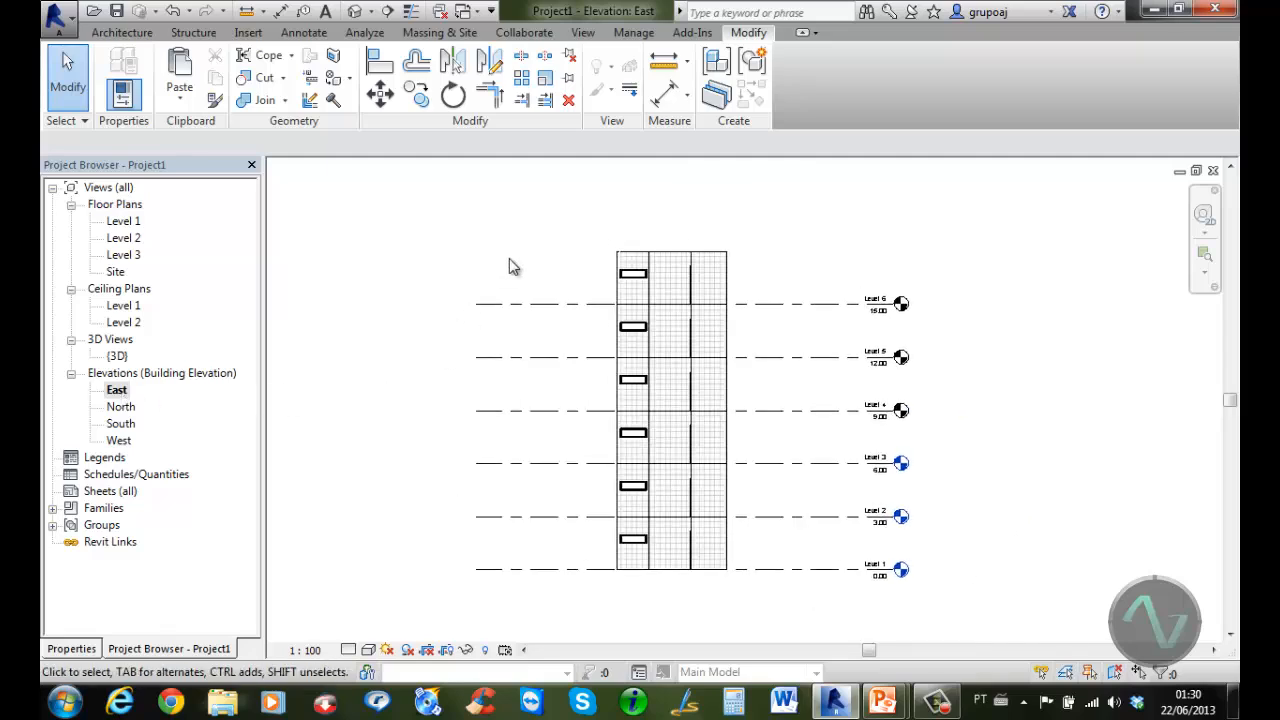
pyautogui.moveTo(570, 210); pyautogui.dragTo(783, 531)
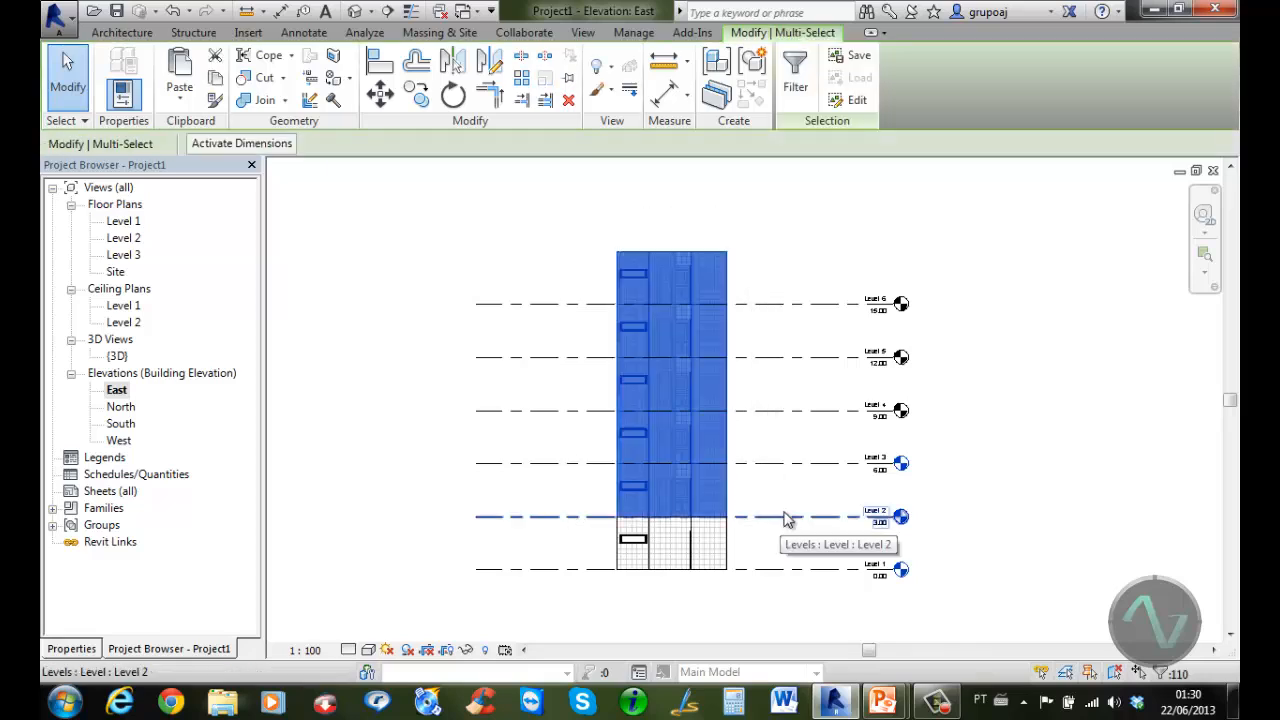
pyautogui.press('Delete')
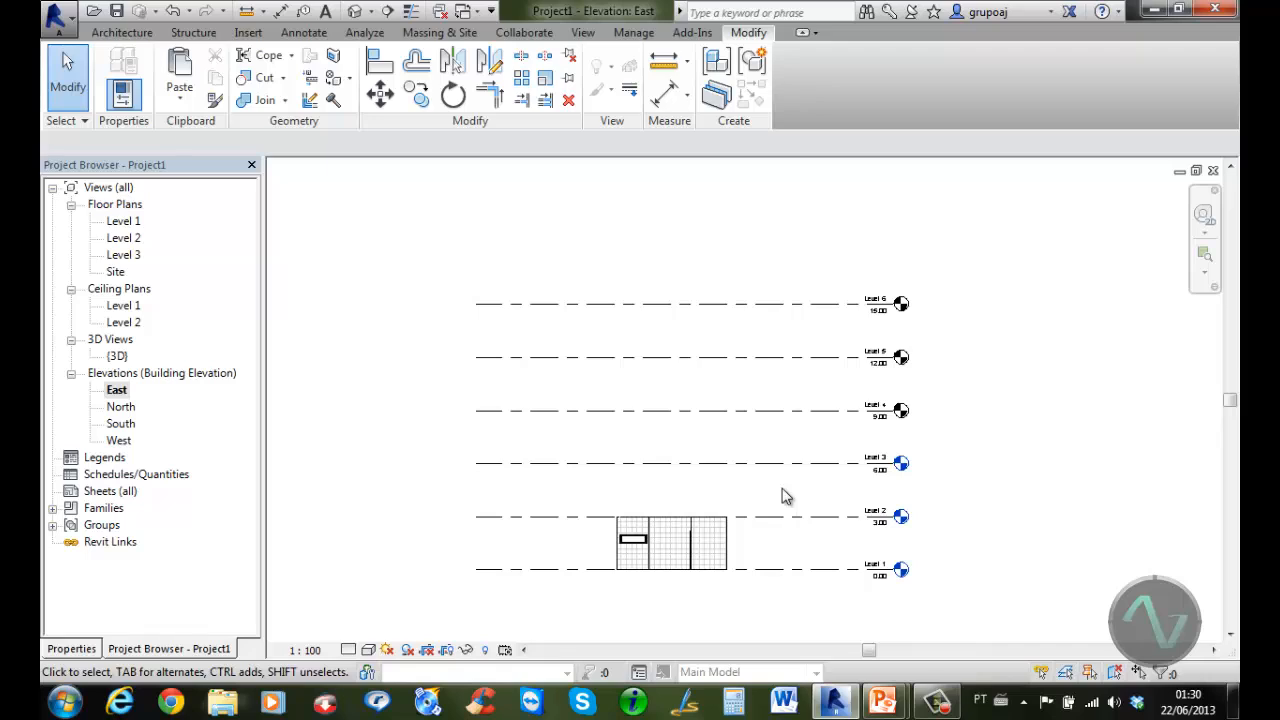
# Delete the arrayed Levels 3 to 6 and accept the removal of the Level 3 view
pyautogui.moveTo(934, 481); pyautogui.dragTo(703, 294)
pyautogui.press('Delete')
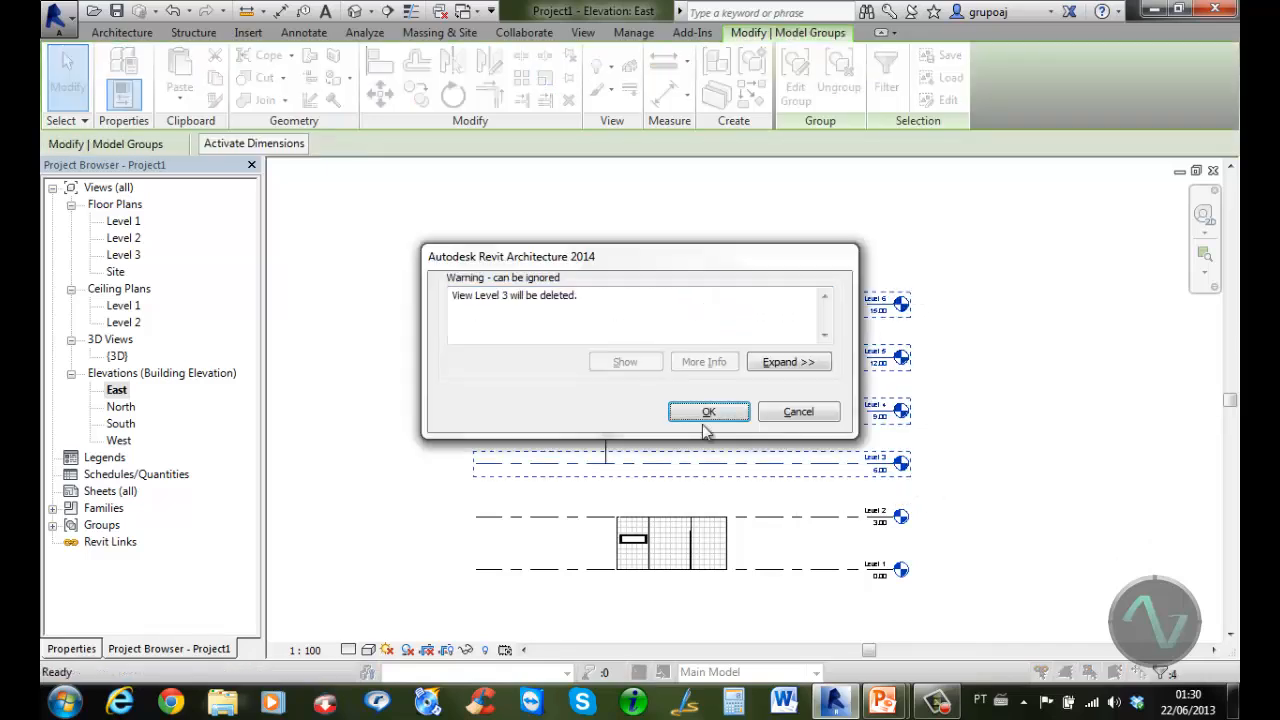
pyautogui.click(717, 412)
pyautogui.scroll(2, 675, 560)
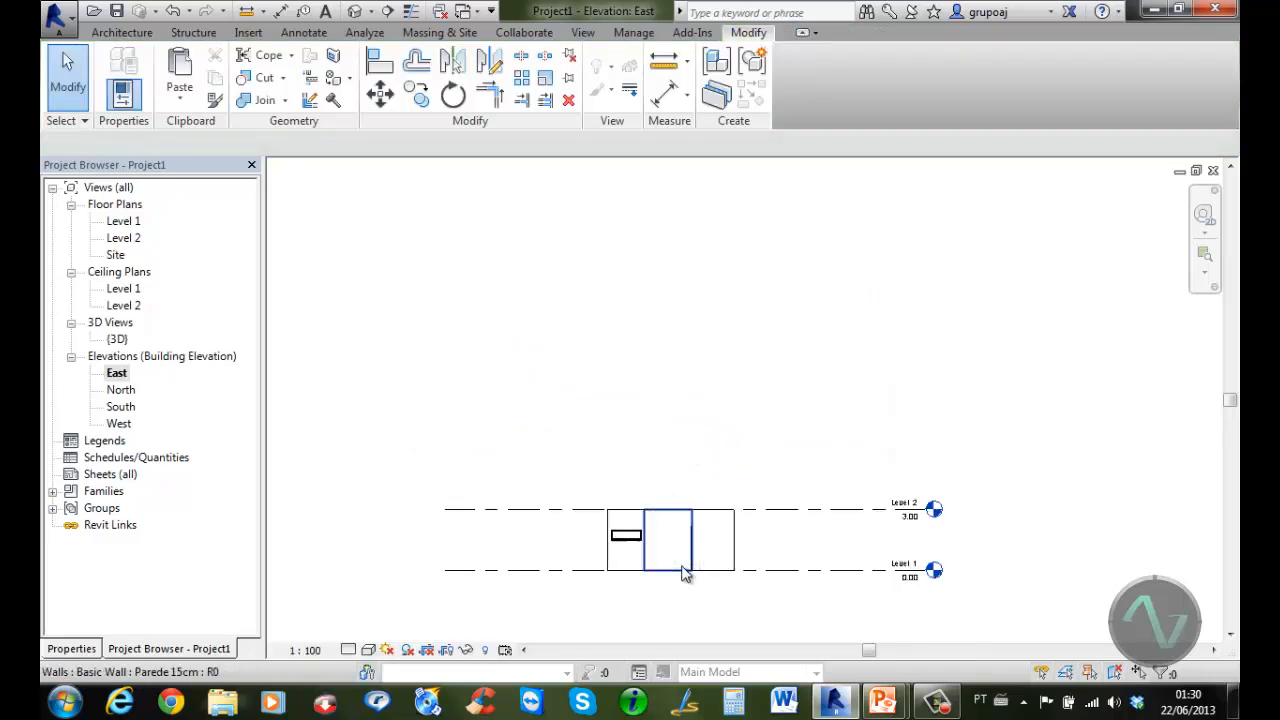
pyautogui.moveTo(723, 614); pyautogui.dragTo(798, 562, button='middle')
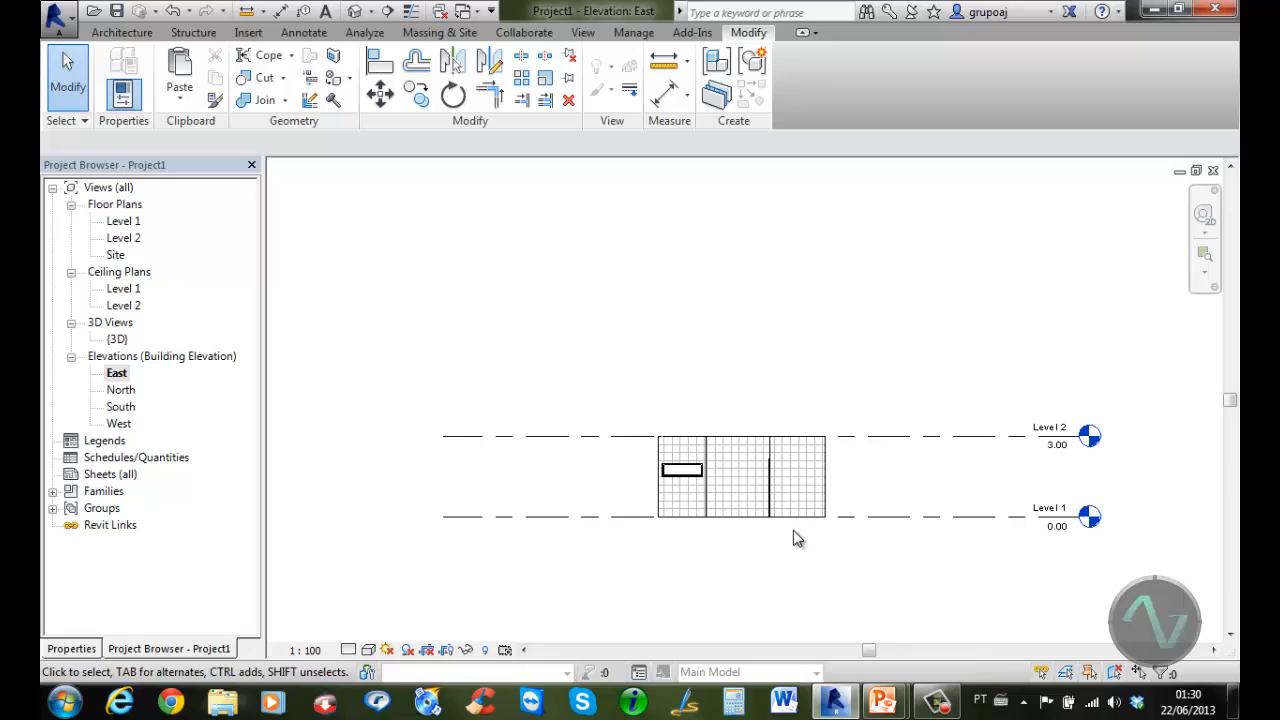
# Draw a level with a plan view across the house, about 0.40 above Level 1
pyautogui.click(121, 32)
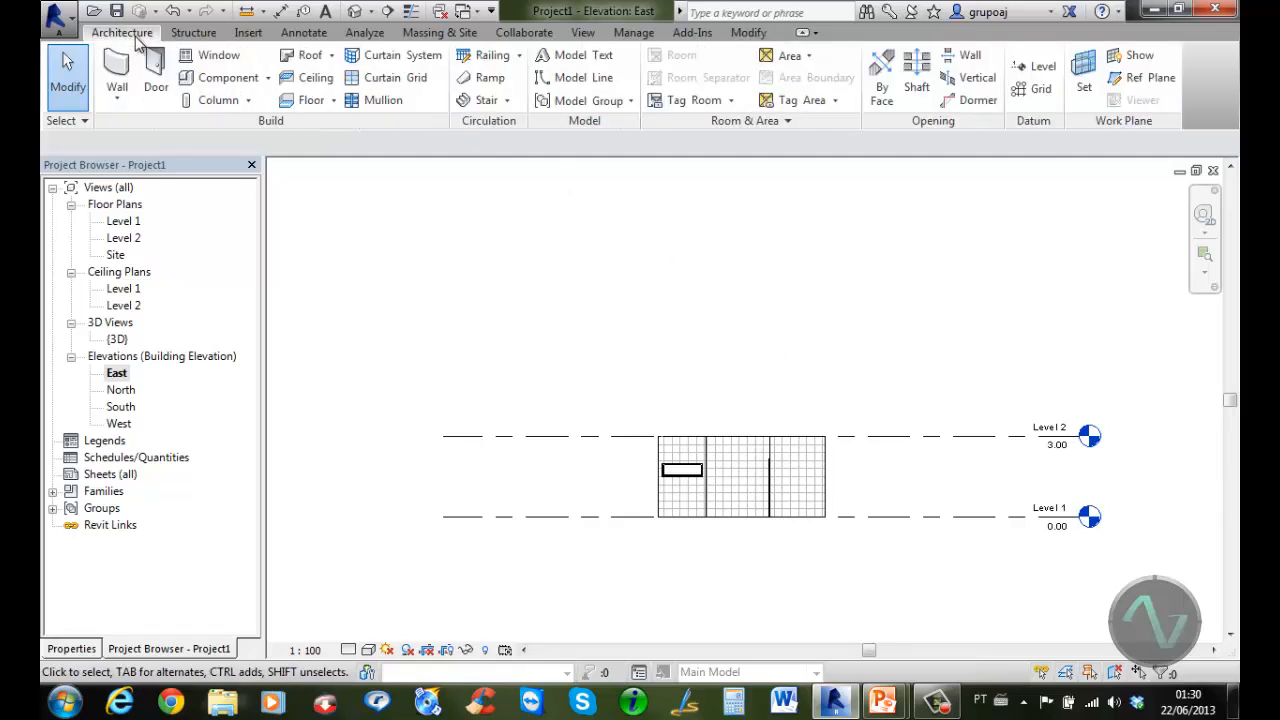
pyautogui.click(1036, 70)
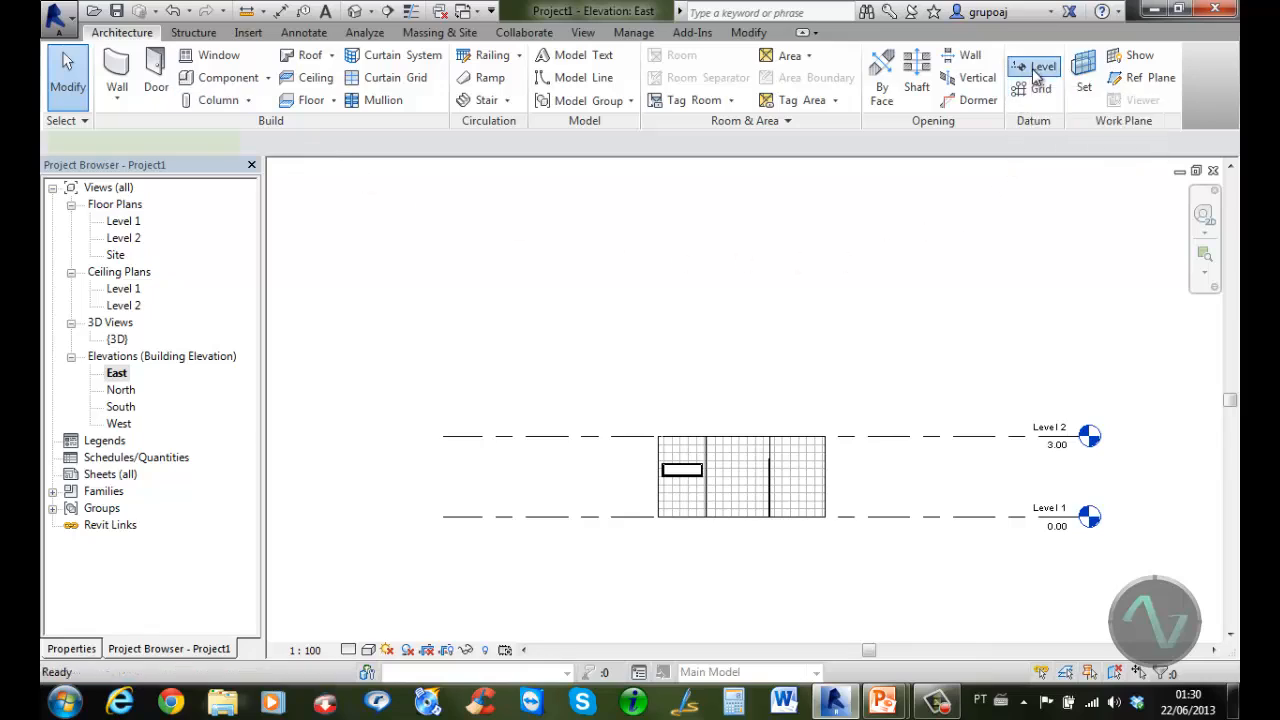
pyautogui.click(443, 510)
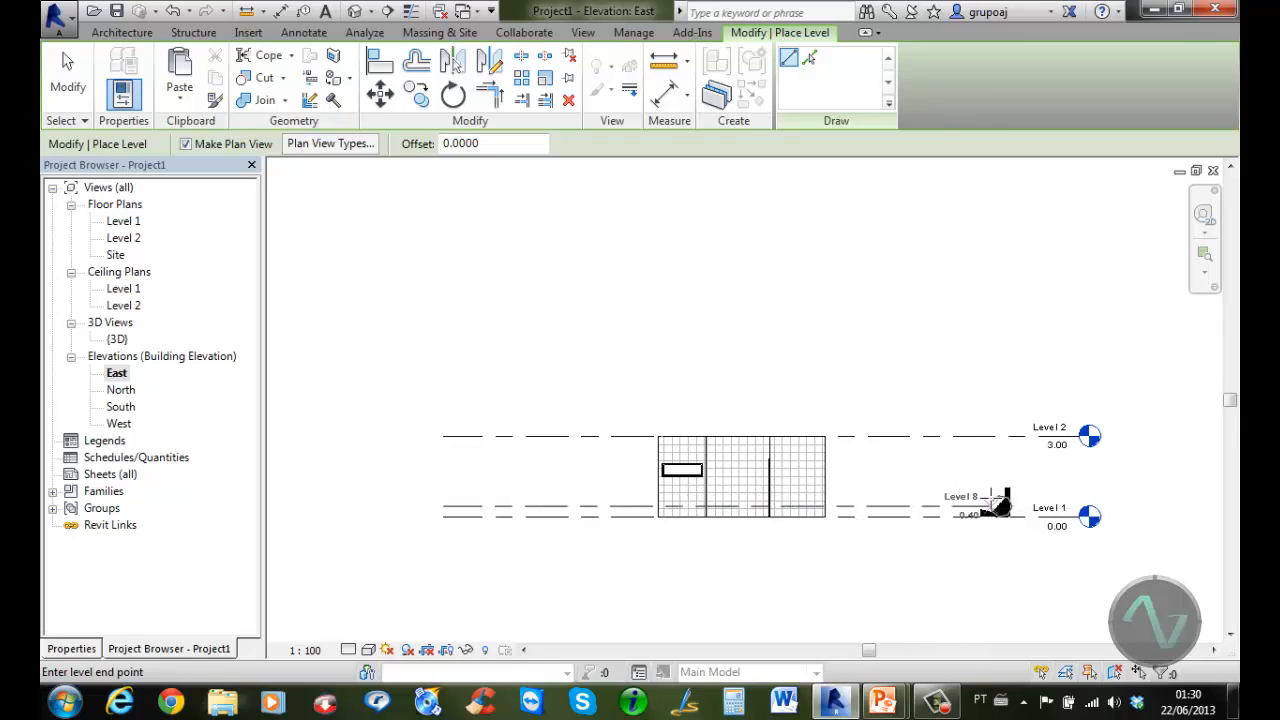
pyautogui.click(1000, 506)
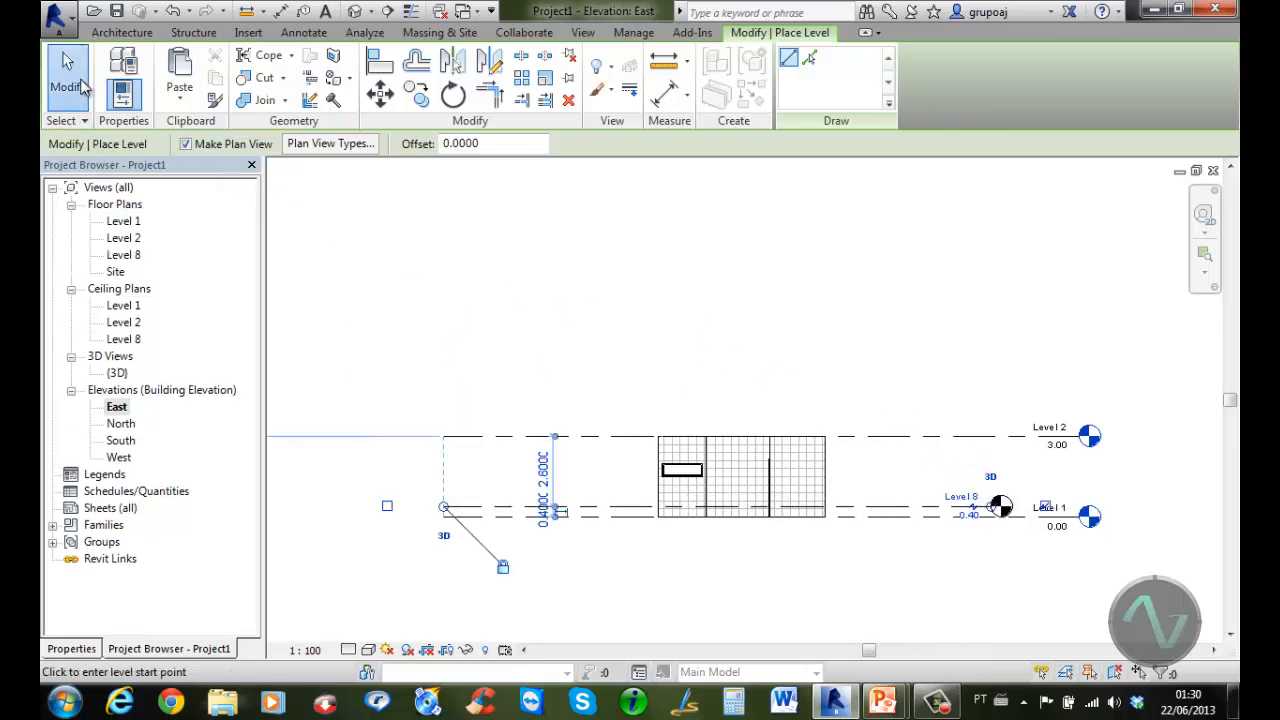
pyautogui.click(68, 75)
# Set the elevation of the level just above Level 1 to 0.05
pyautogui.scroll(5, 935, 547)
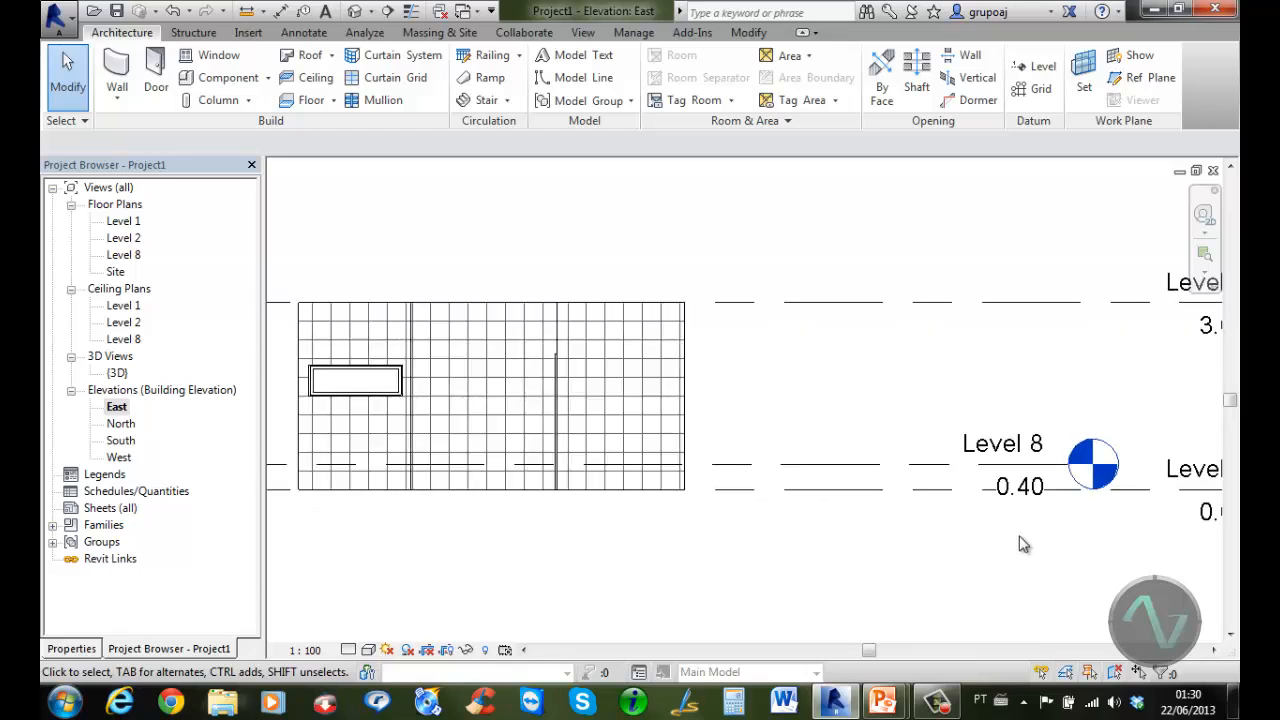
pyautogui.moveTo(1022, 540); pyautogui.dragTo(731, 540, button='middle')
pyautogui.click(745, 487)
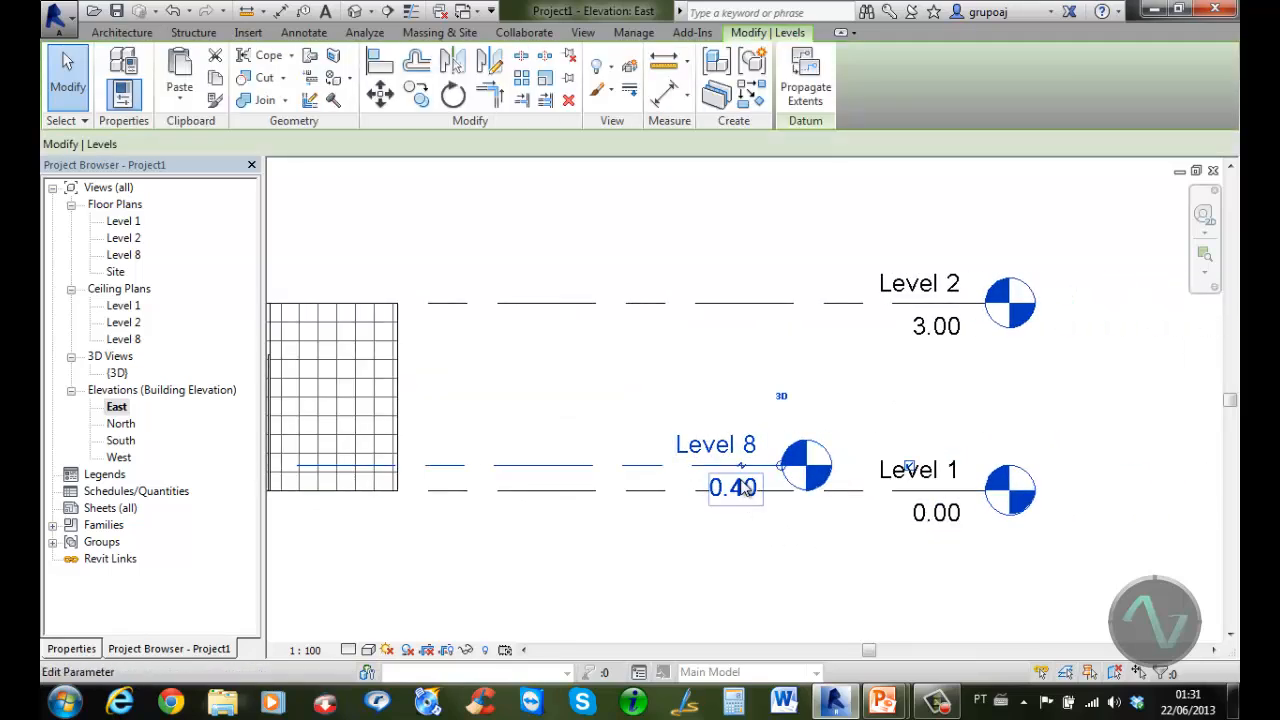
pyautogui.click(742, 484)
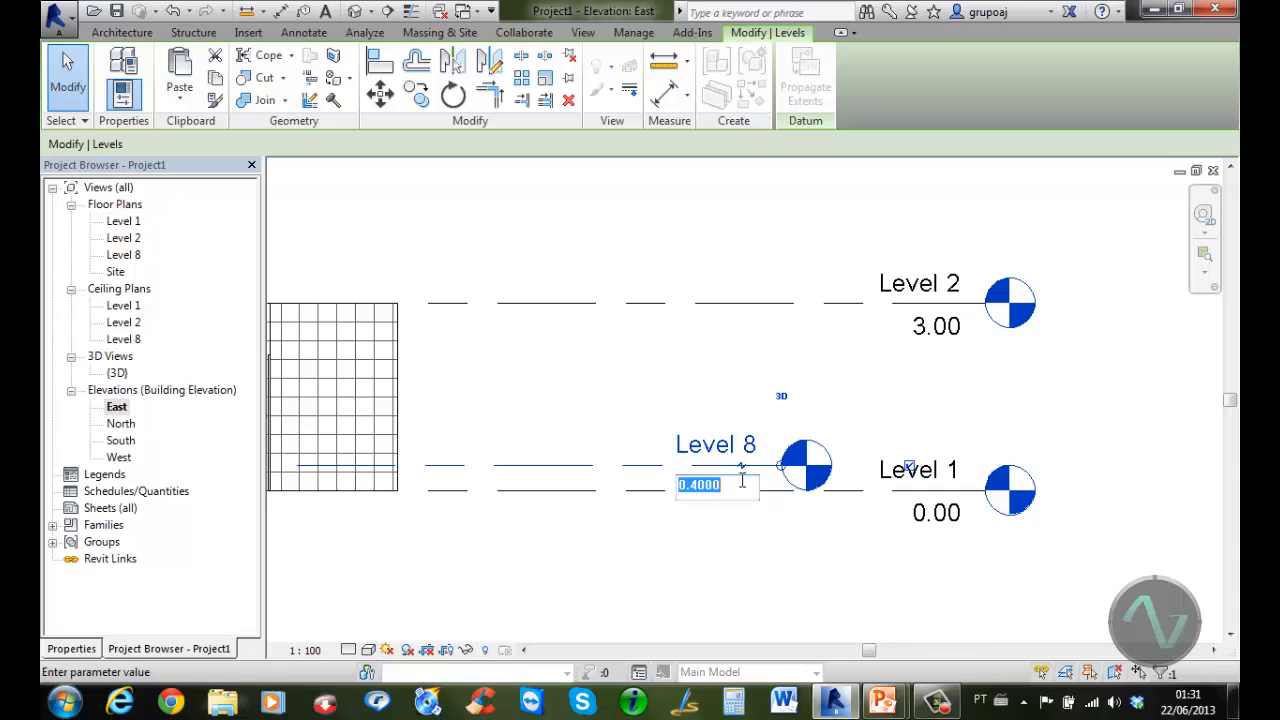
pyautogui.press('BackSpace')
pyautogui.write('.05')
pyautogui.press('Return')
# Rename the 0.05 level as Level 1 acab, rename its corresponding views, and check its floor and ceiling plans
pyautogui.click(722, 468)
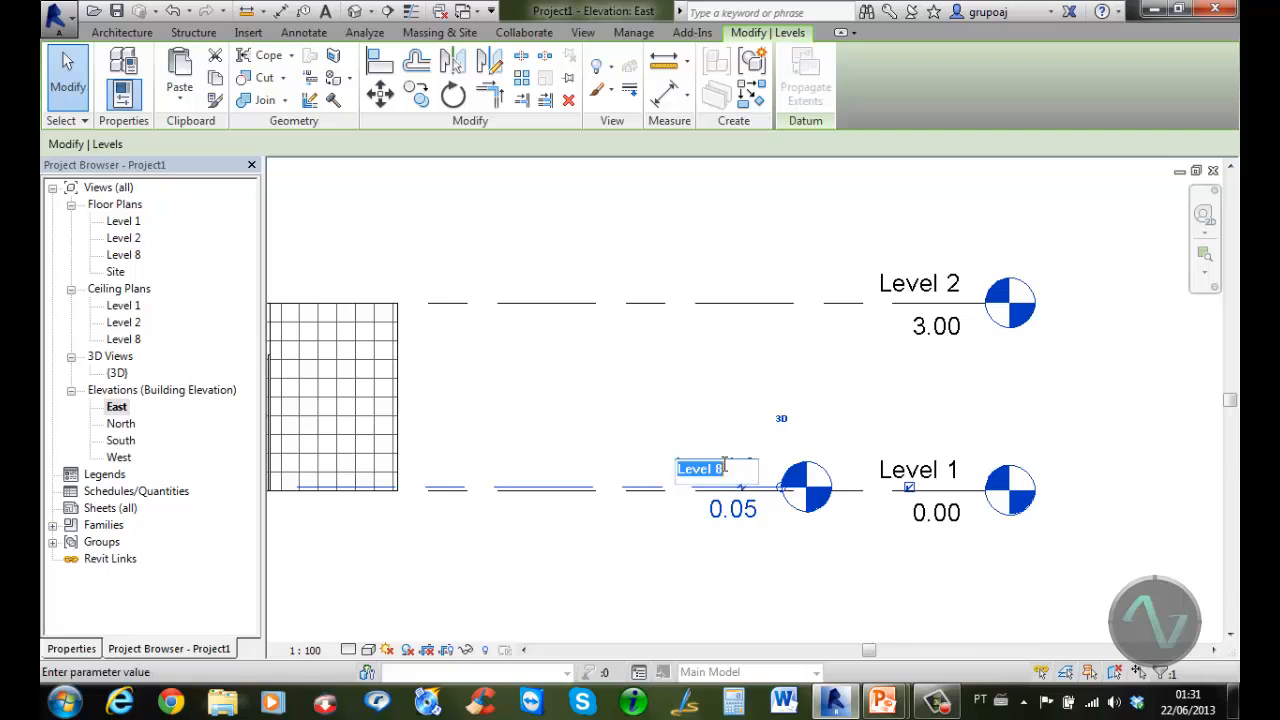
pyautogui.click(727, 467)
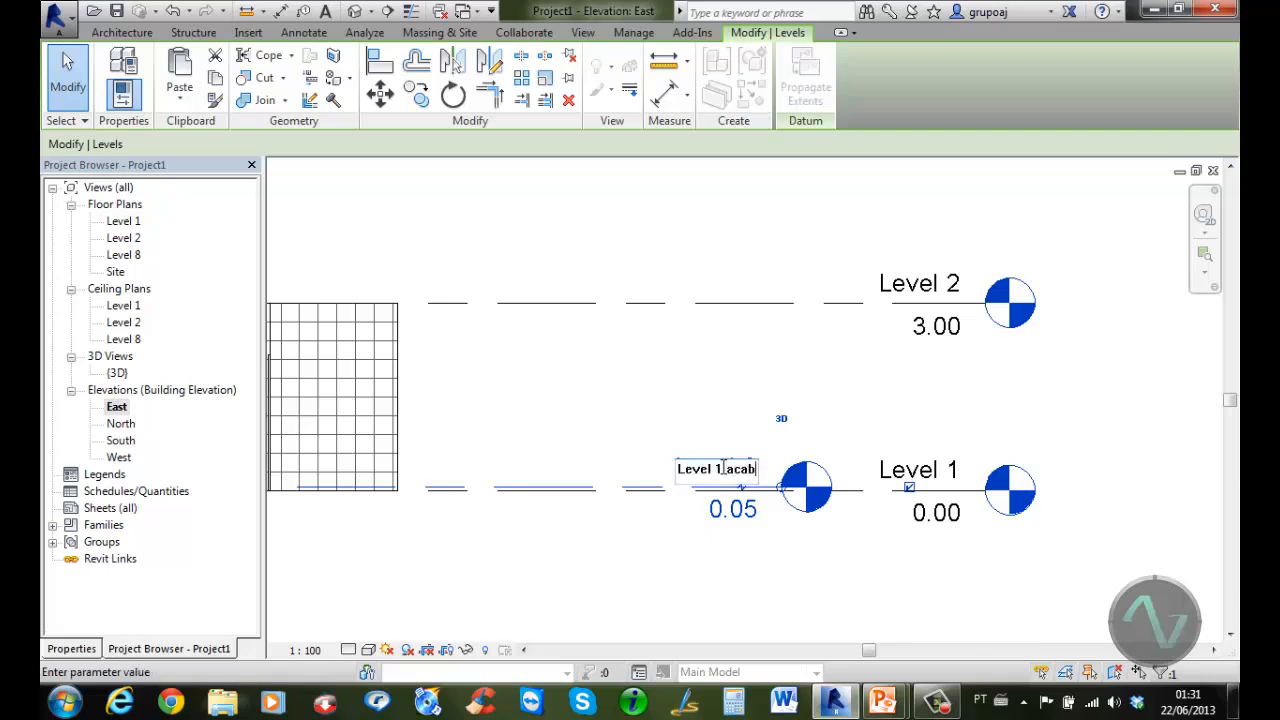
pyautogui.click(833, 586)
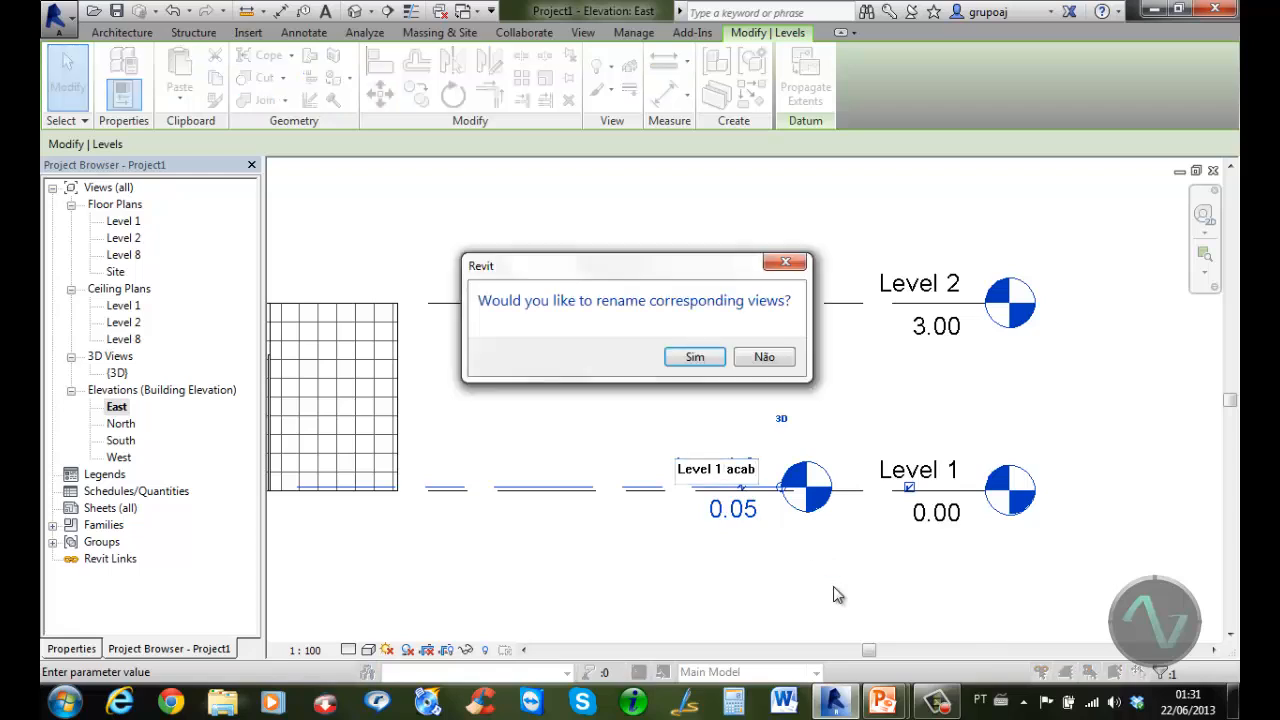
pyautogui.click(697, 358)
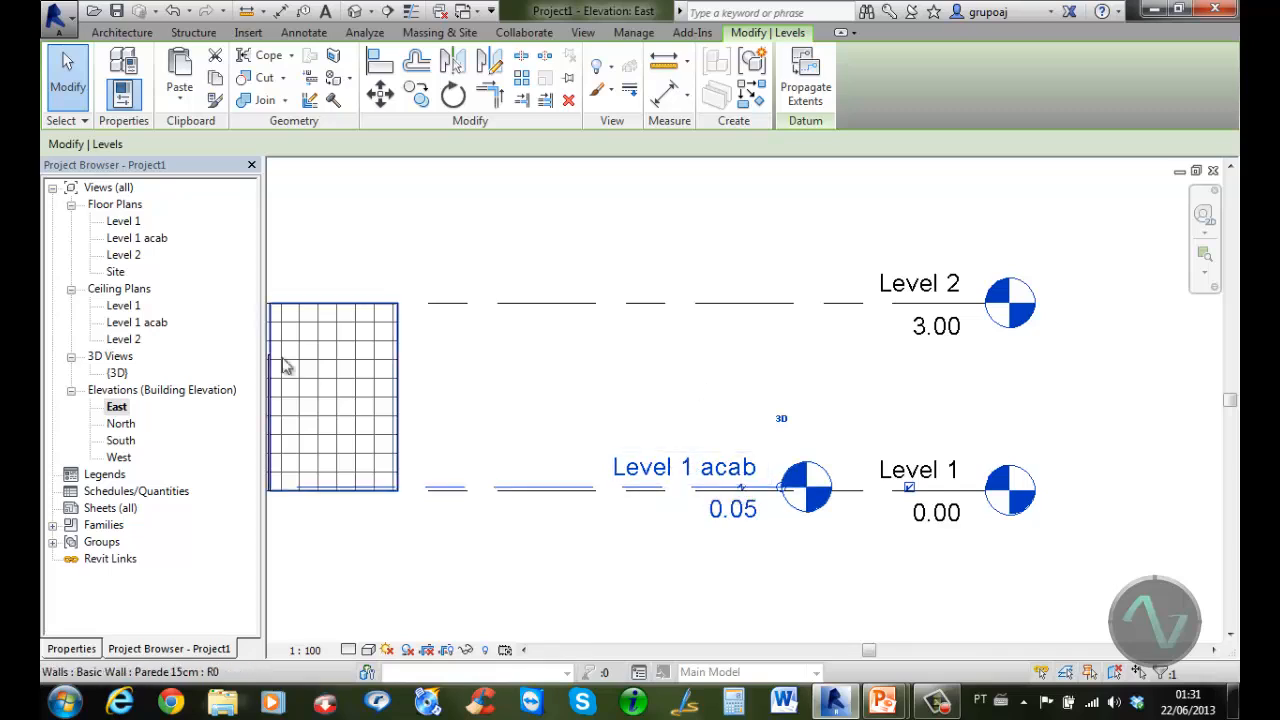
pyautogui.click(138, 239)
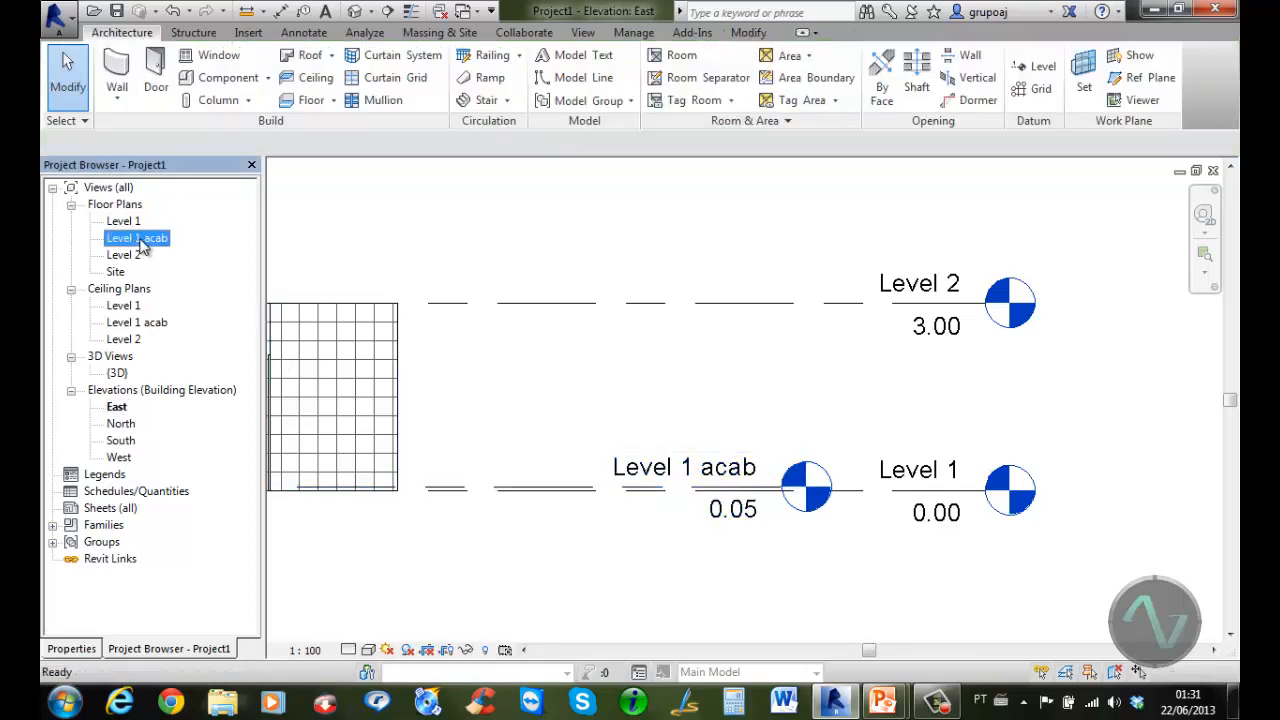
pyautogui.click(138, 324)
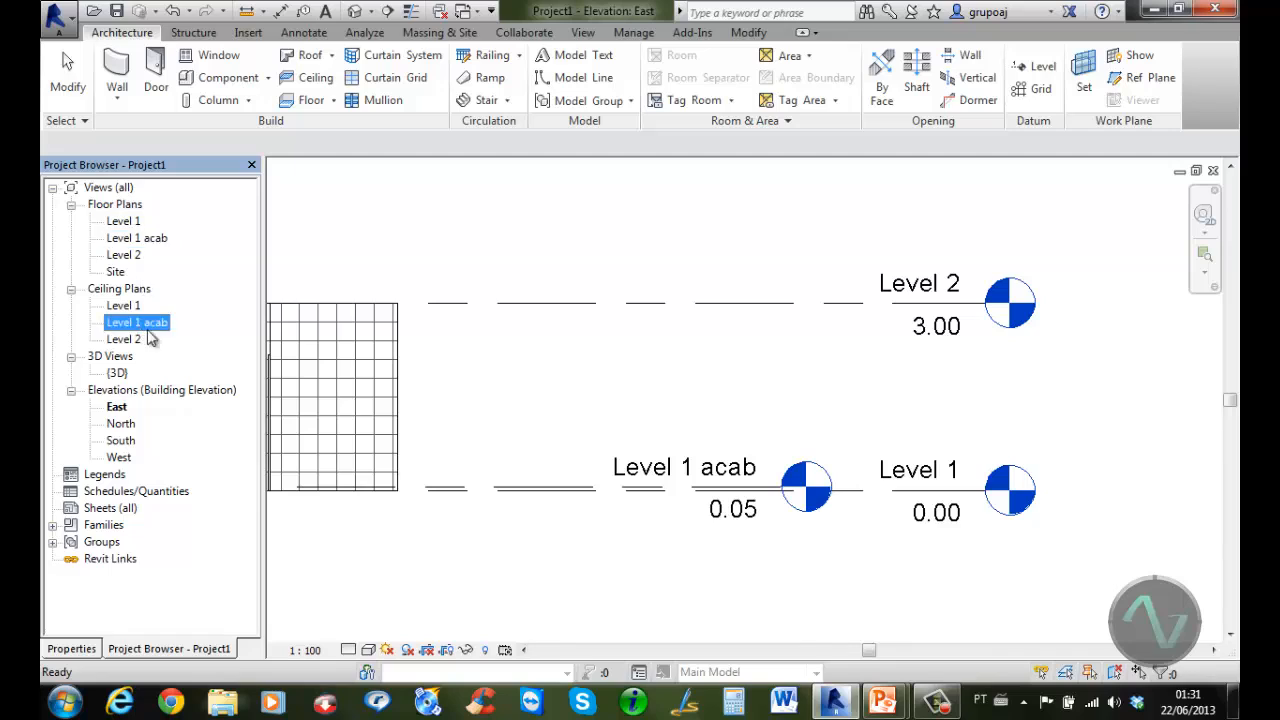
# Add an elbow to the Level 1 acab line and raise its head clear of the Level 1 line
pyautogui.click(773, 484)
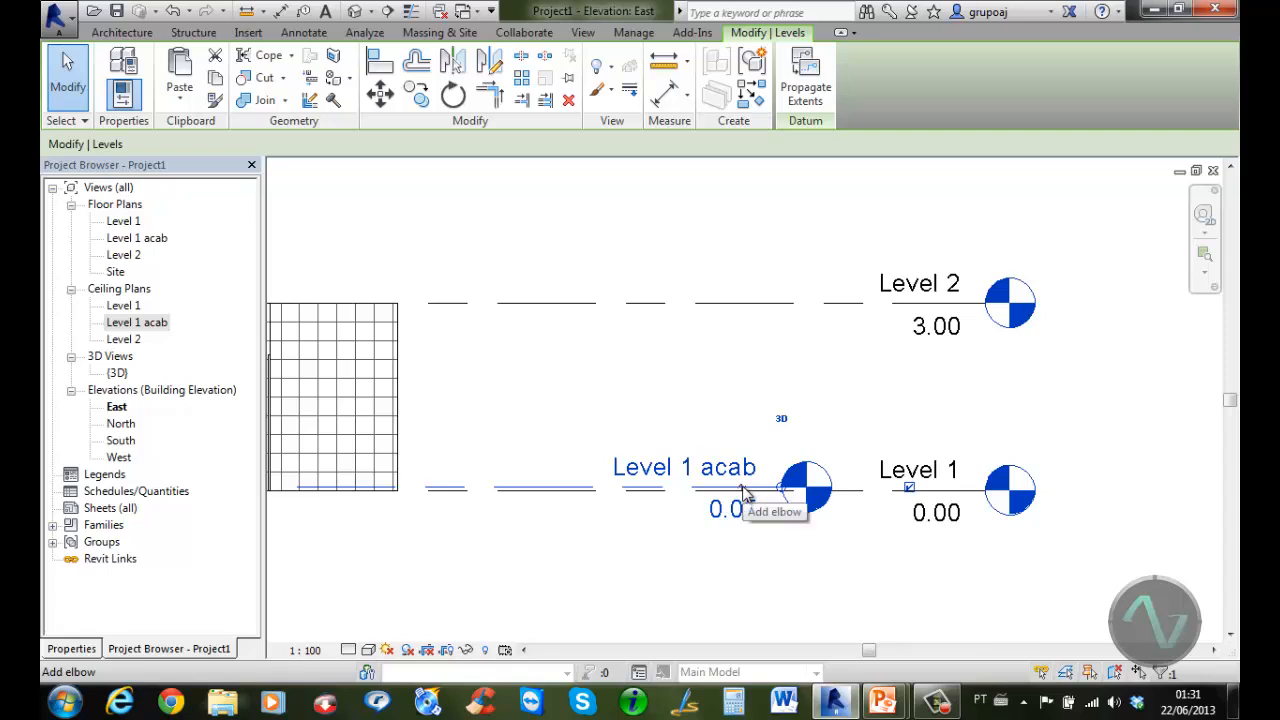
pyautogui.moveTo(741, 488); pyautogui.dragTo(760, 441)
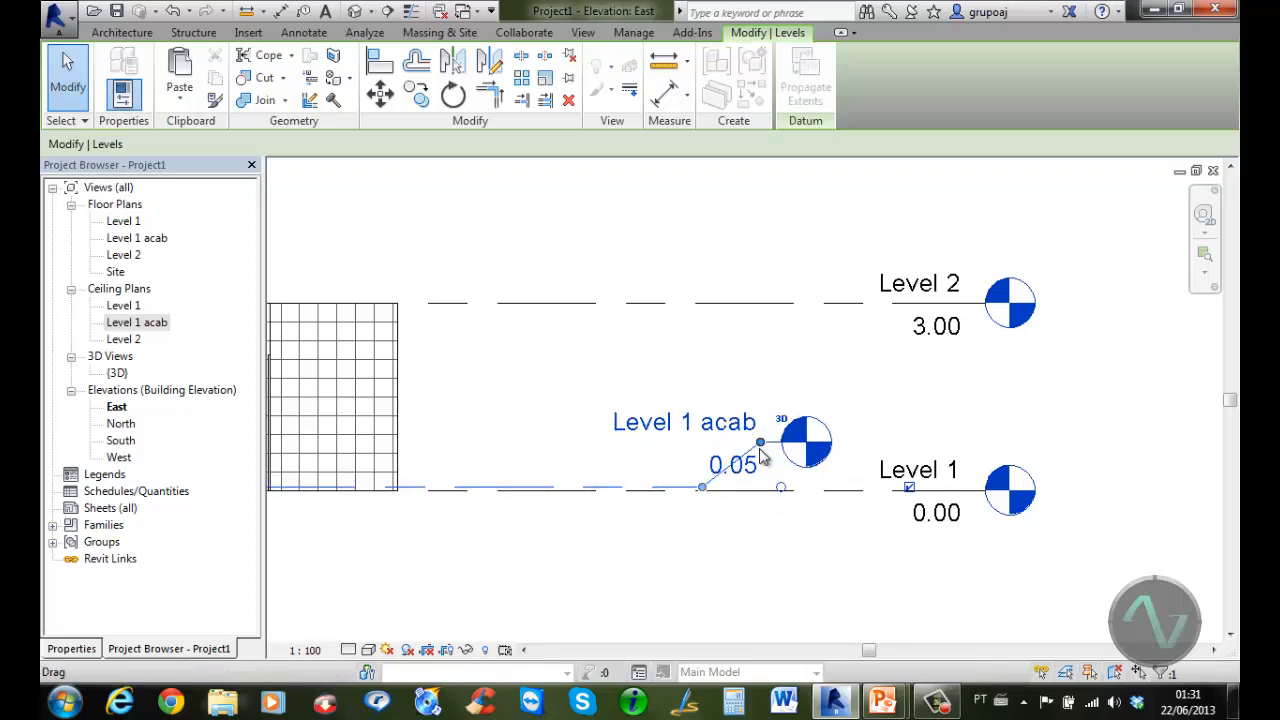
pyautogui.click(810, 561)
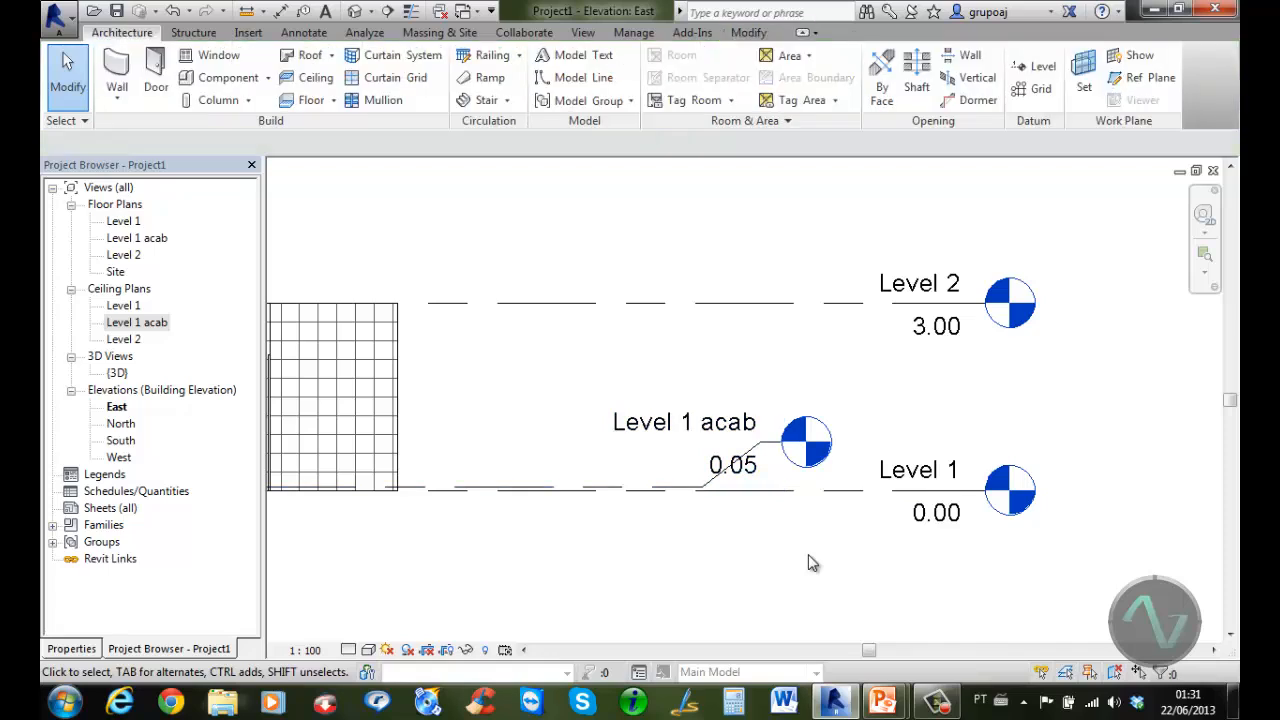
# Pull the aligned level ends closer to the house, then unlock Level 1's end and extend it alone beyond the other heads
pyautogui.click(843, 495)
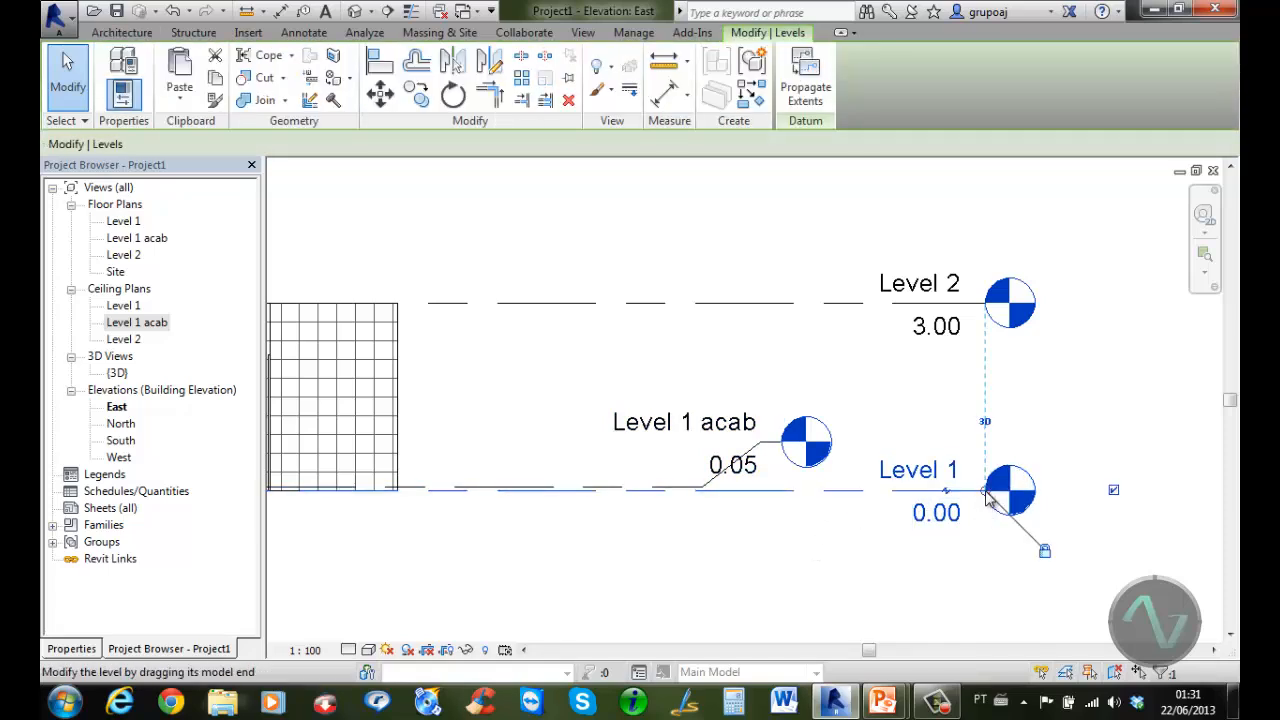
pyautogui.moveTo(988, 497); pyautogui.dragTo(748, 510)
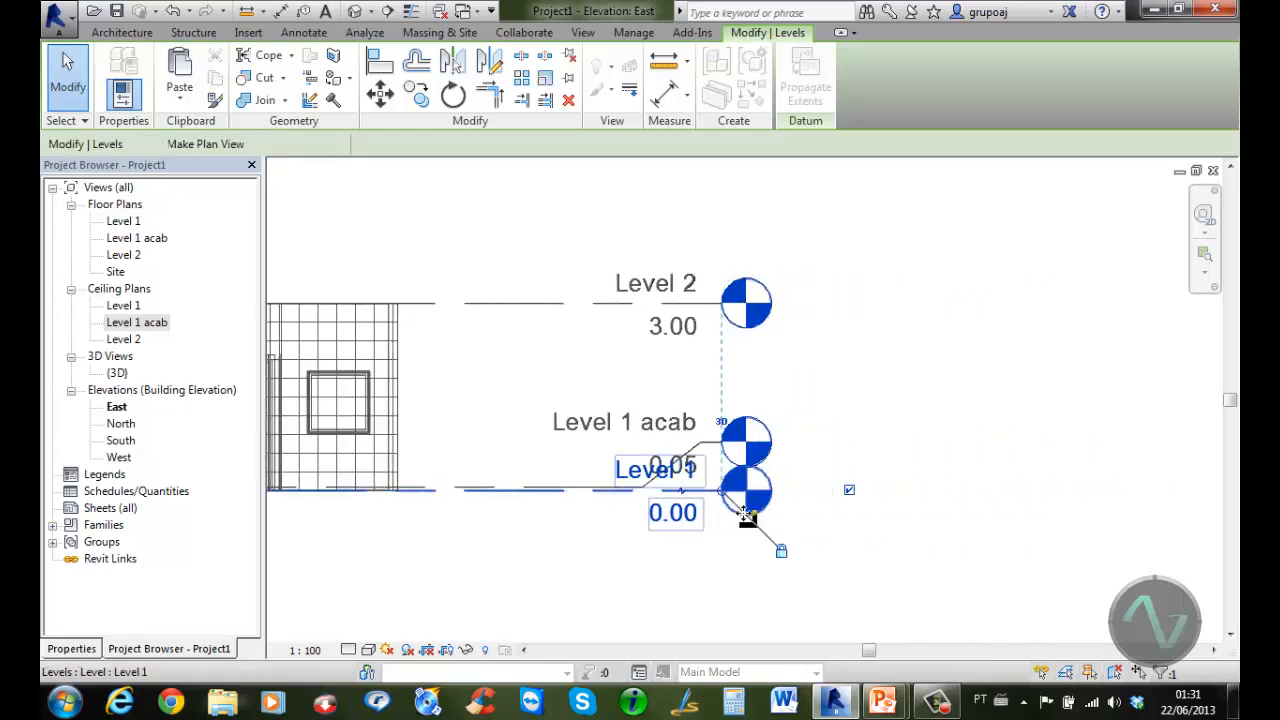
pyautogui.click(786, 554)
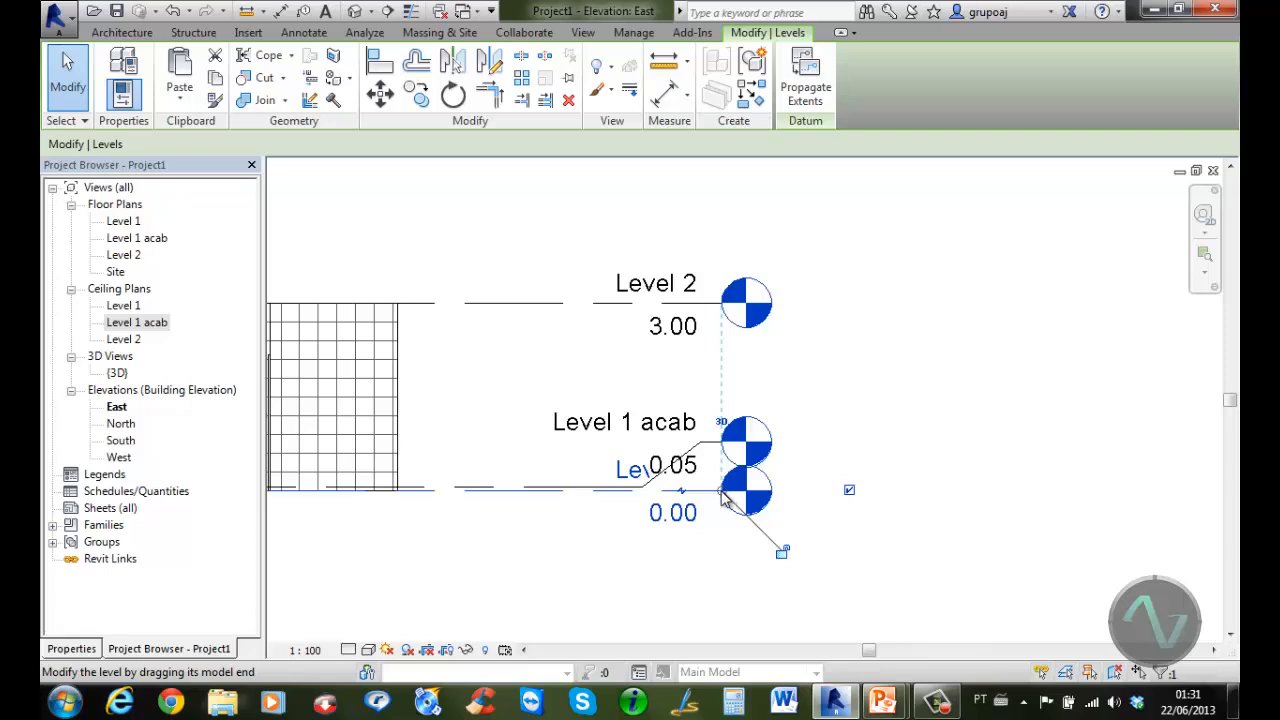
pyautogui.moveTo(727, 500); pyautogui.dragTo(890, 492)
pyautogui.click(905, 576)
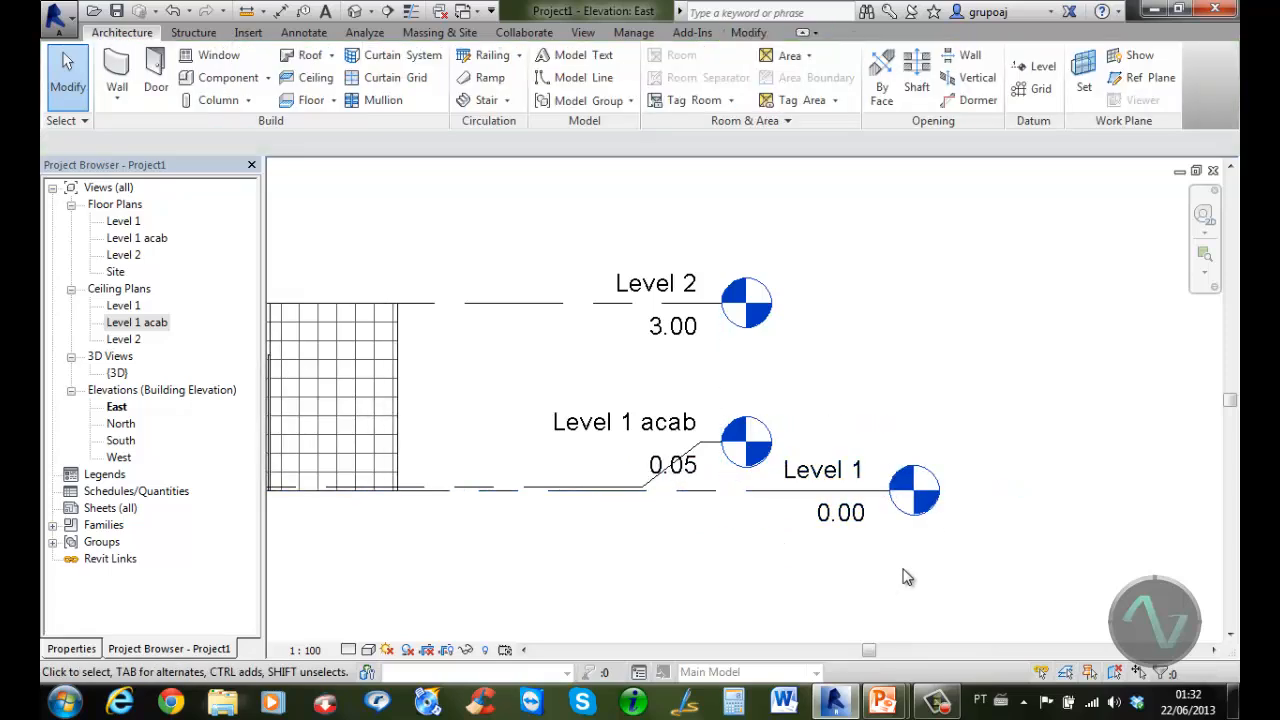
# Open the Level 1 floor plan and bring the whole house plan into view
pyautogui.scroll(-2, 546, 563)
pyautogui.moveTo(546, 563); pyautogui.dragTo(876, 523, button='middle')
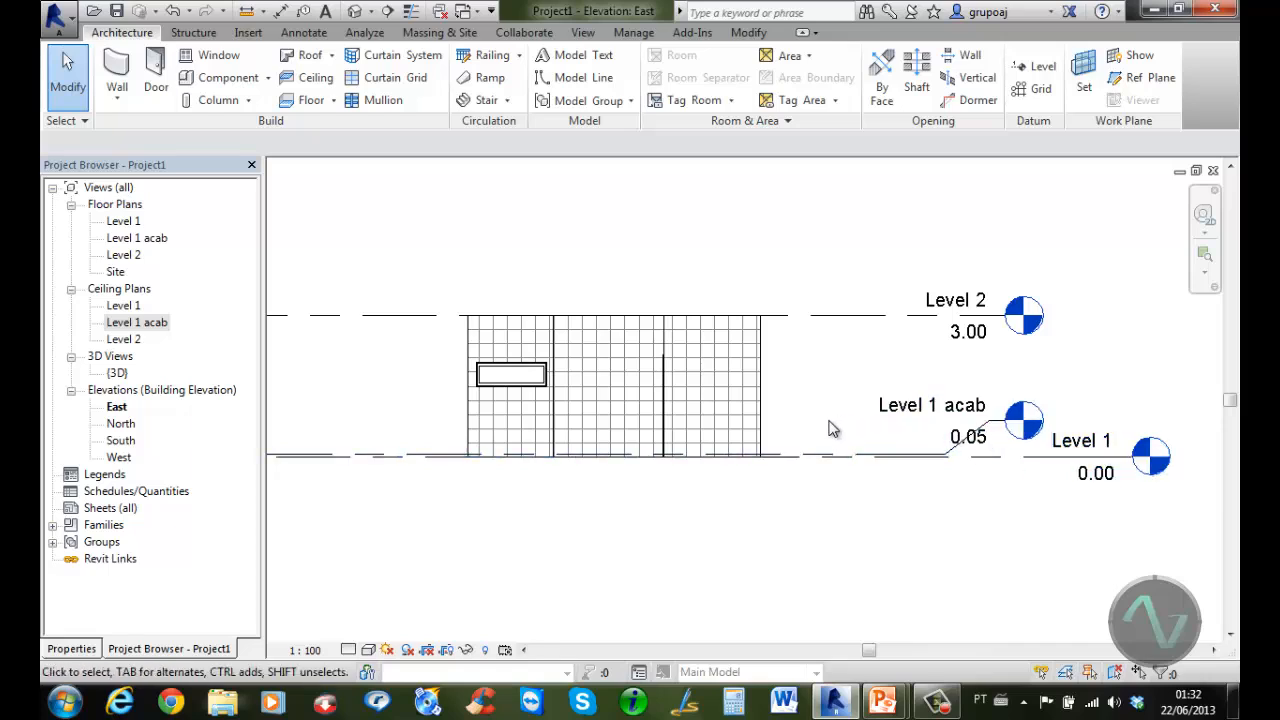
pyautogui.doubleClick(125, 223)
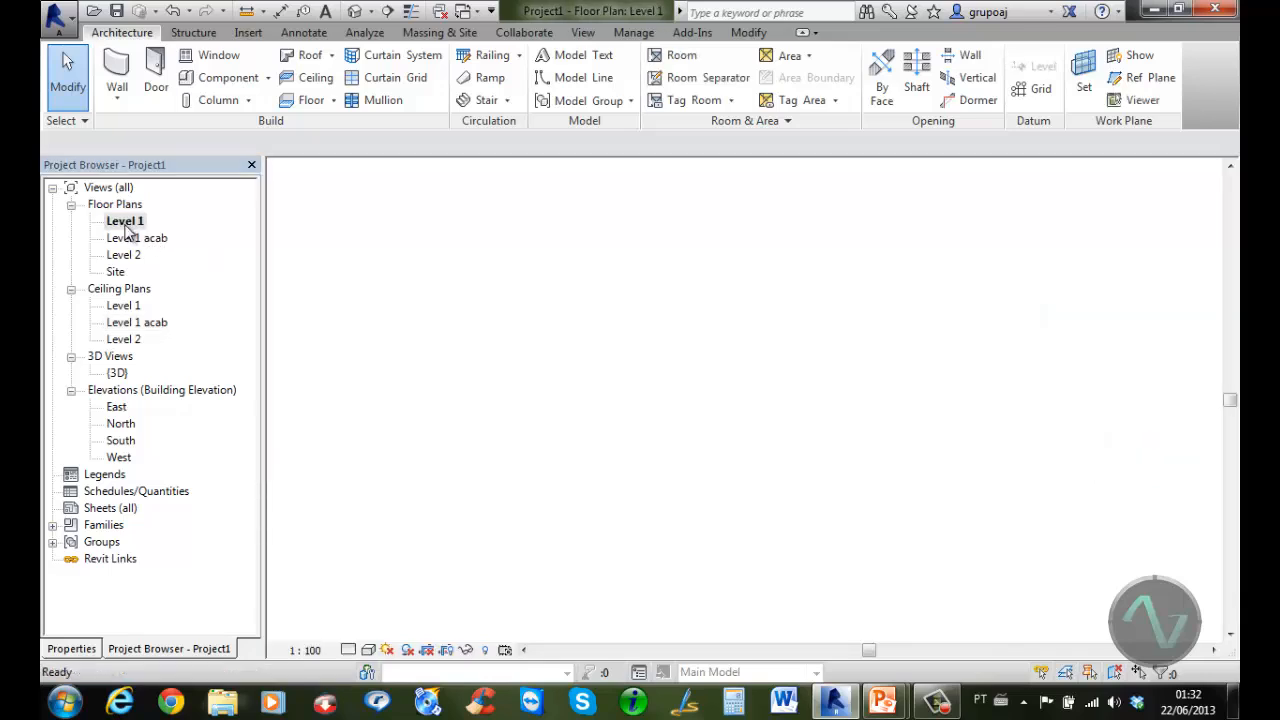
pyautogui.scroll(-2, 695, 350)
pyautogui.moveTo(700, 334); pyautogui.dragTo(700, 358, button='middle')
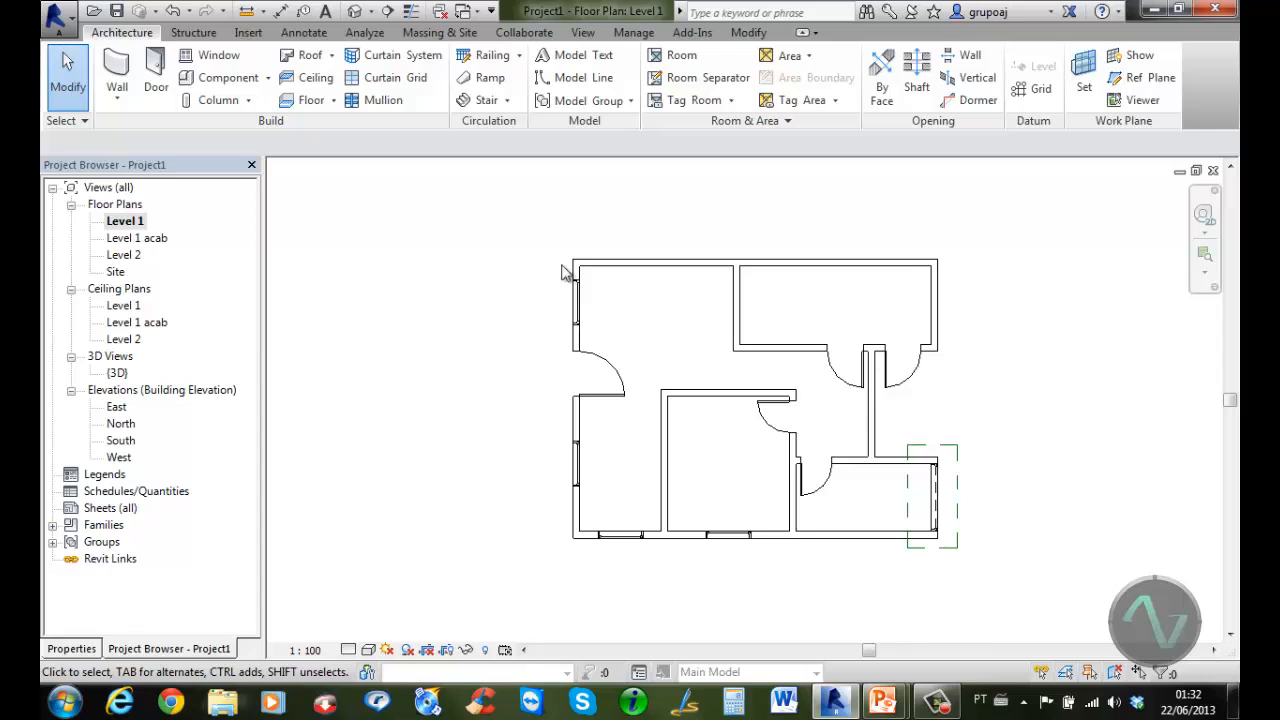
pyautogui.click(334, 102)
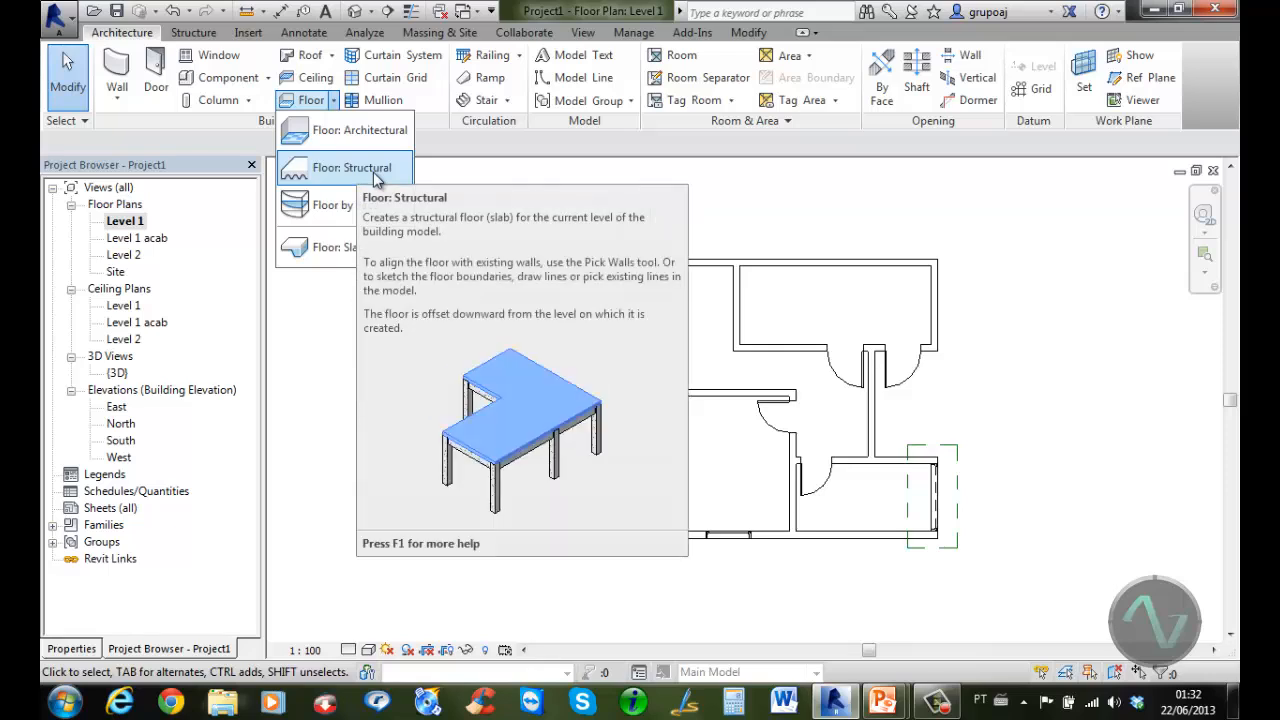
pyautogui.click(736, 200)
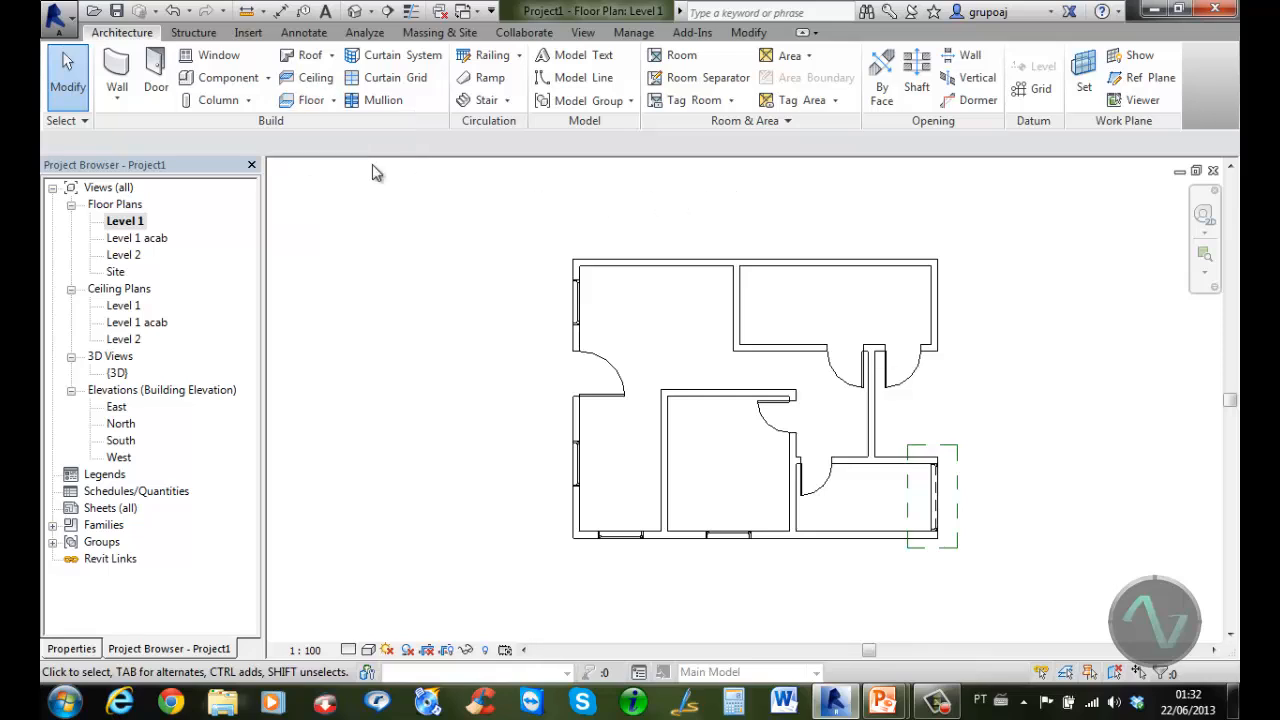
pyautogui.click(194, 33)
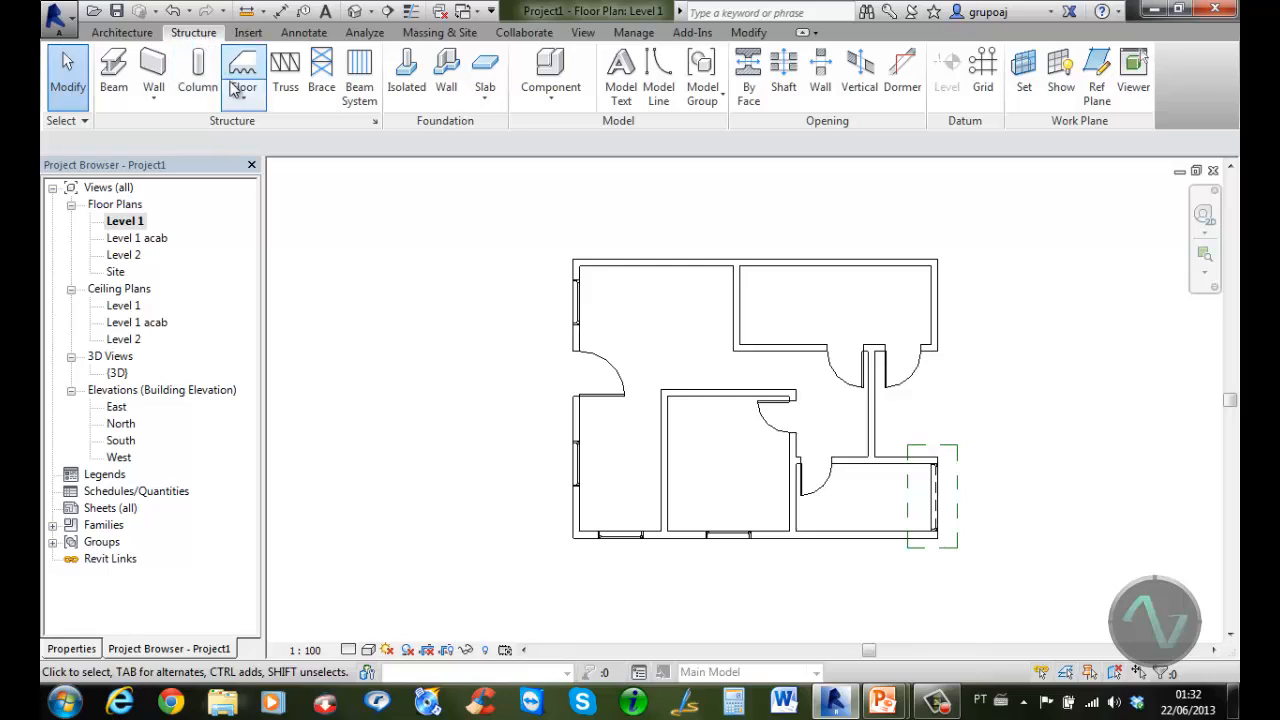
pyautogui.click(244, 104)
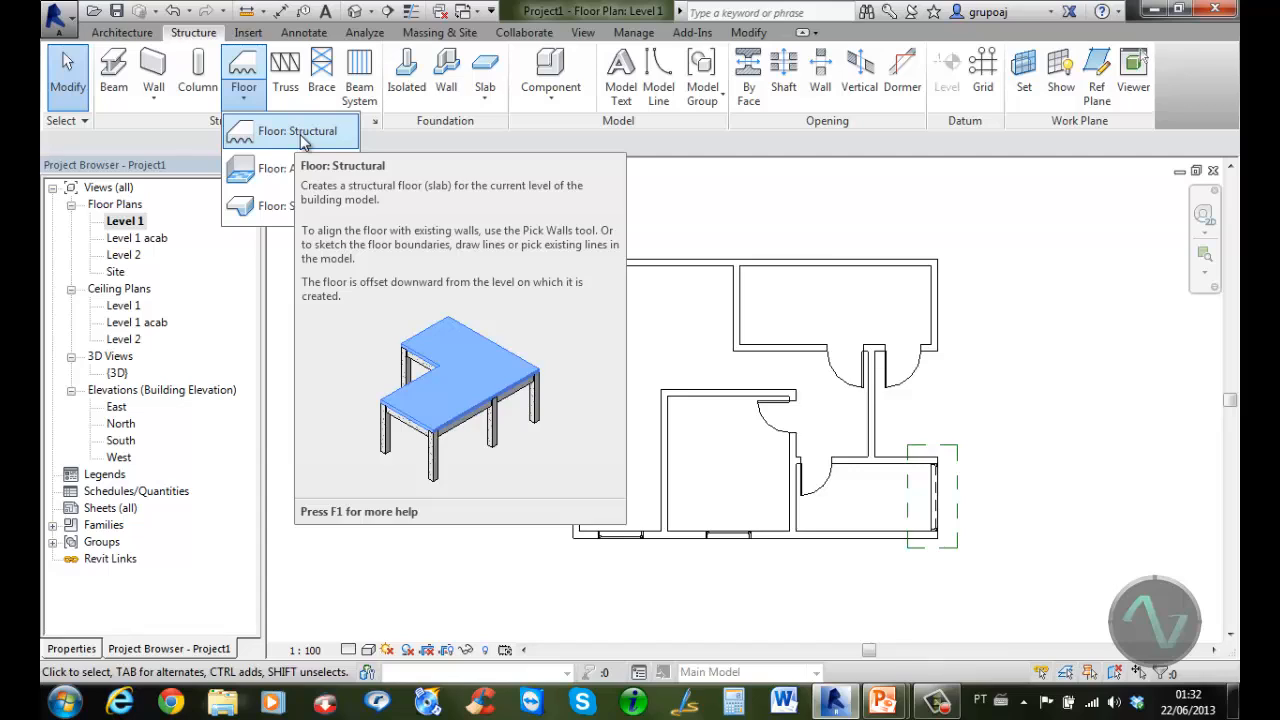
pyautogui.click(392, 139)
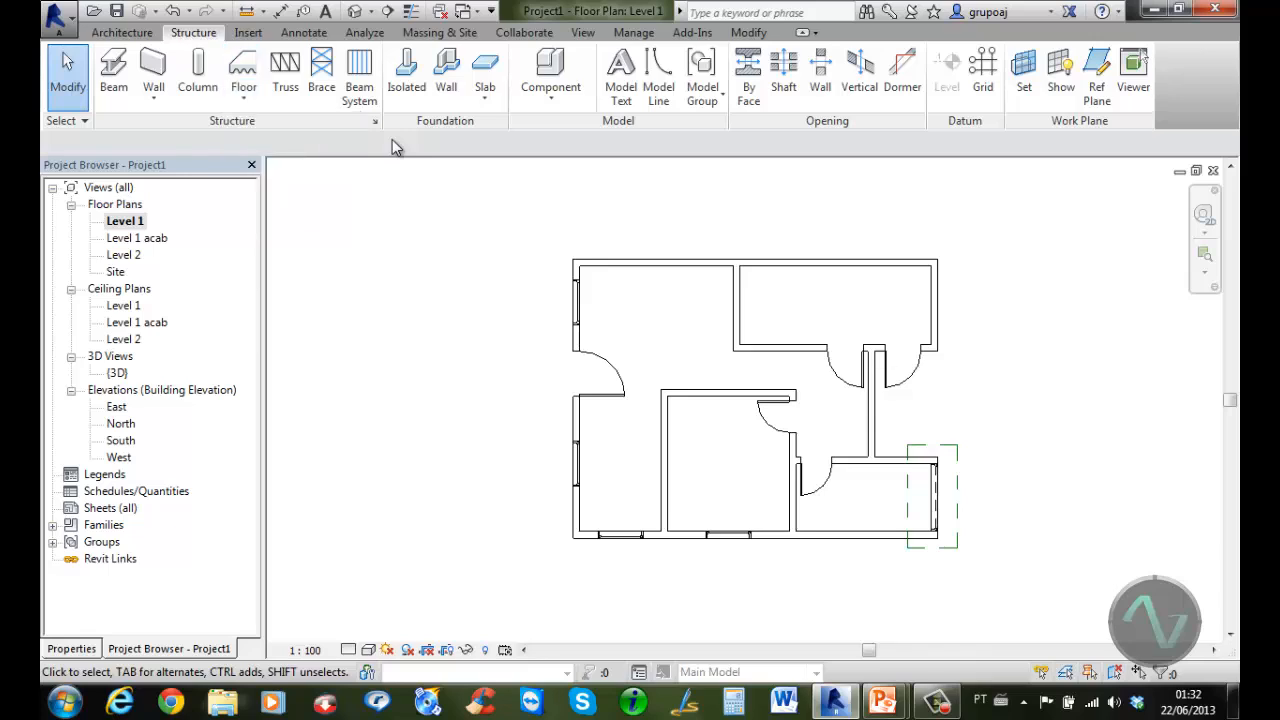
pyautogui.click(492, 101)
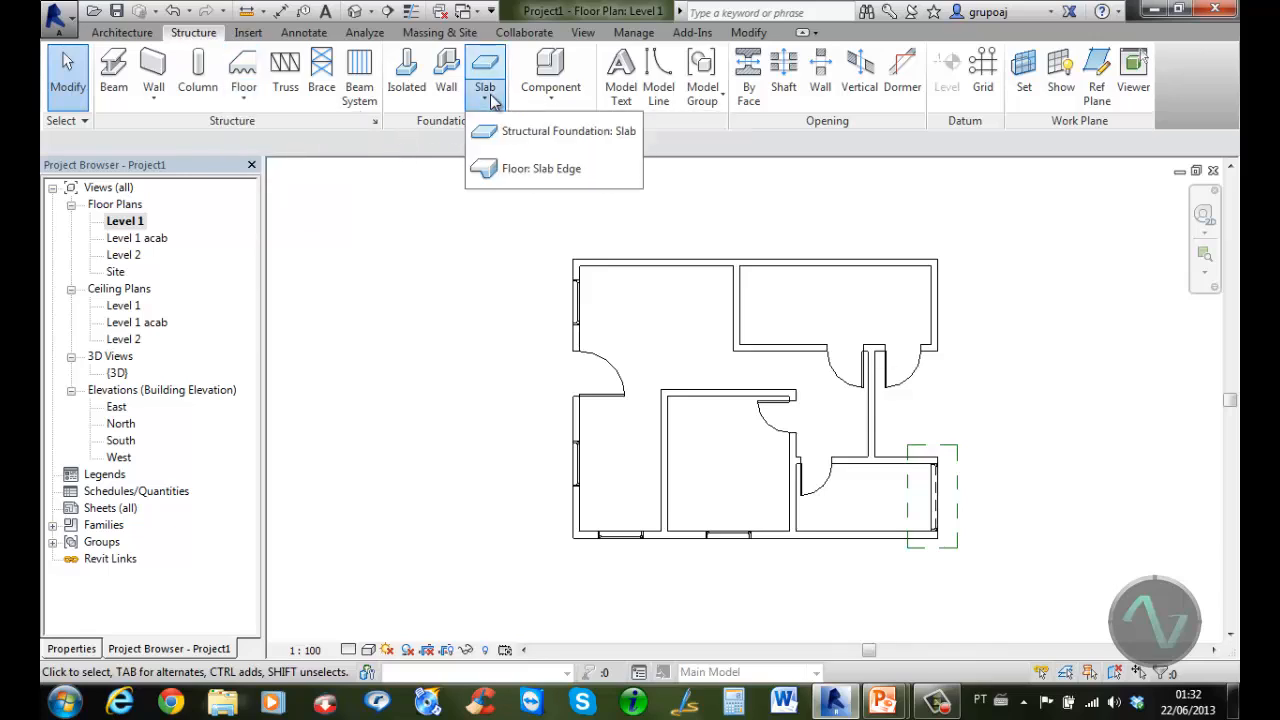
# Create a structural foundation slab with a rectangular boundary around the house, about 1.4 m beyond the upper wall and 1.96 m beyond the right wall
pyautogui.click(564, 137)
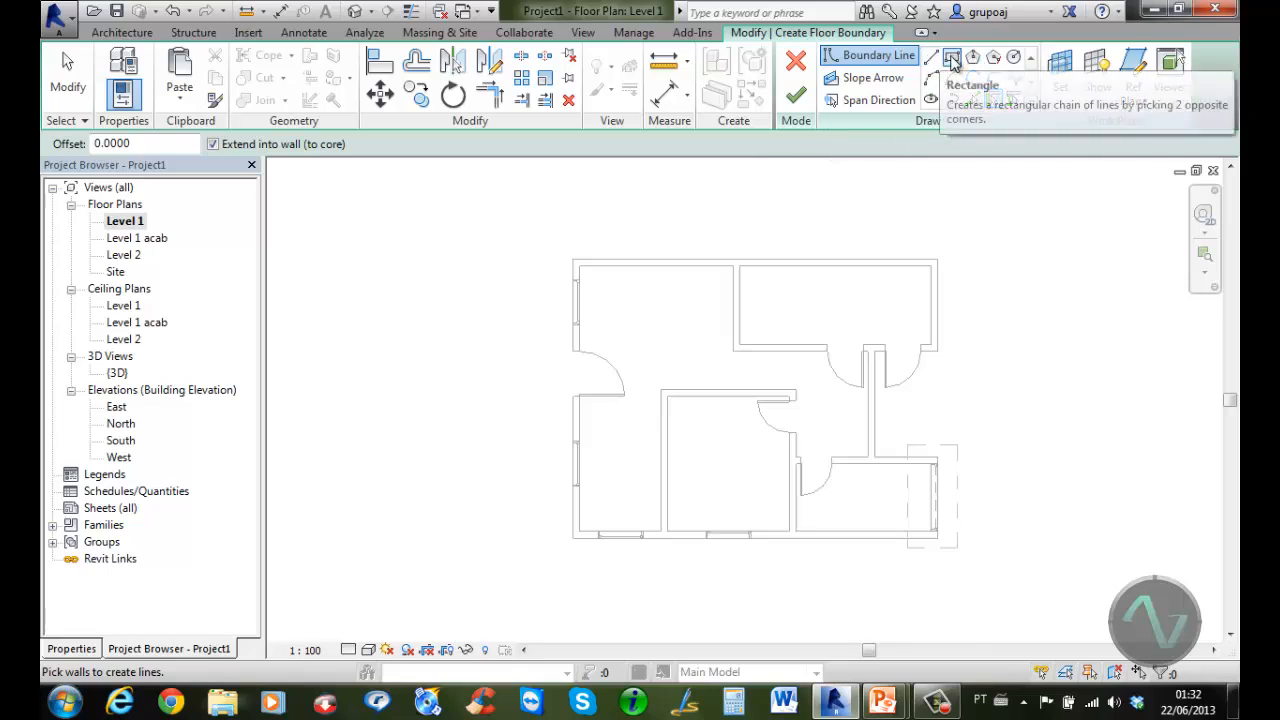
pyautogui.click(953, 60)
pyautogui.click(477, 196)
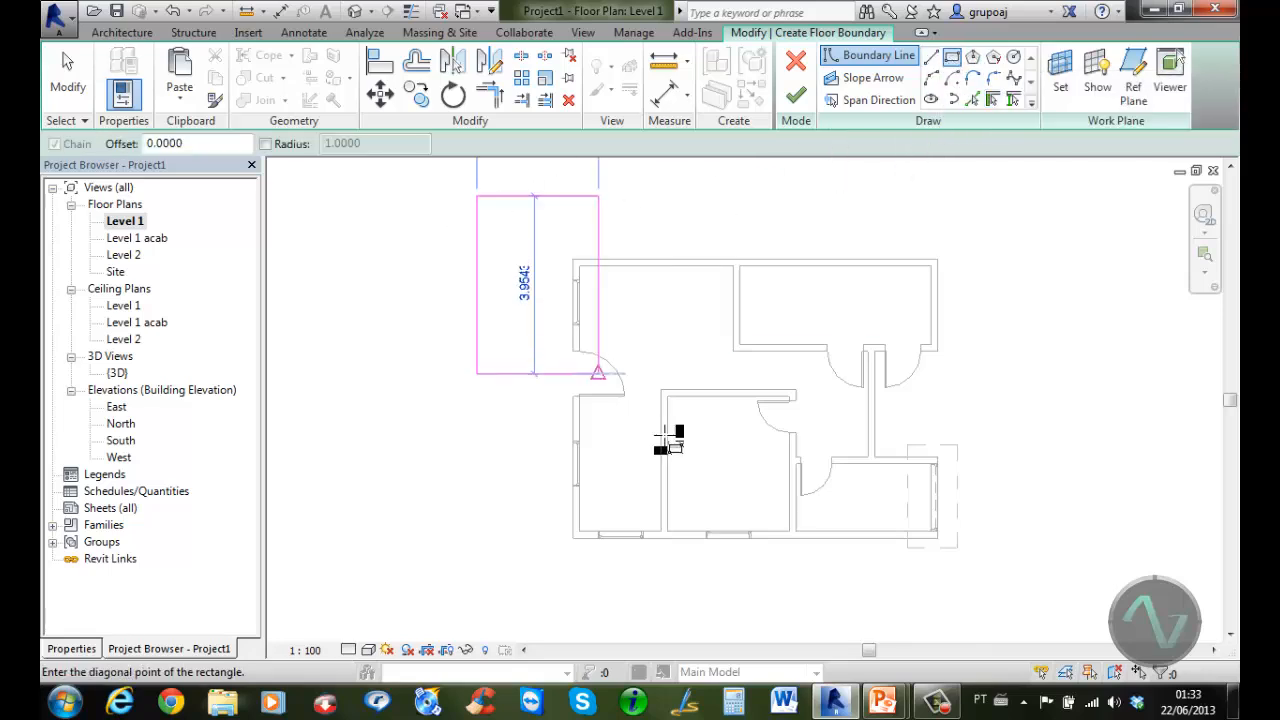
pyautogui.click(1027, 618)
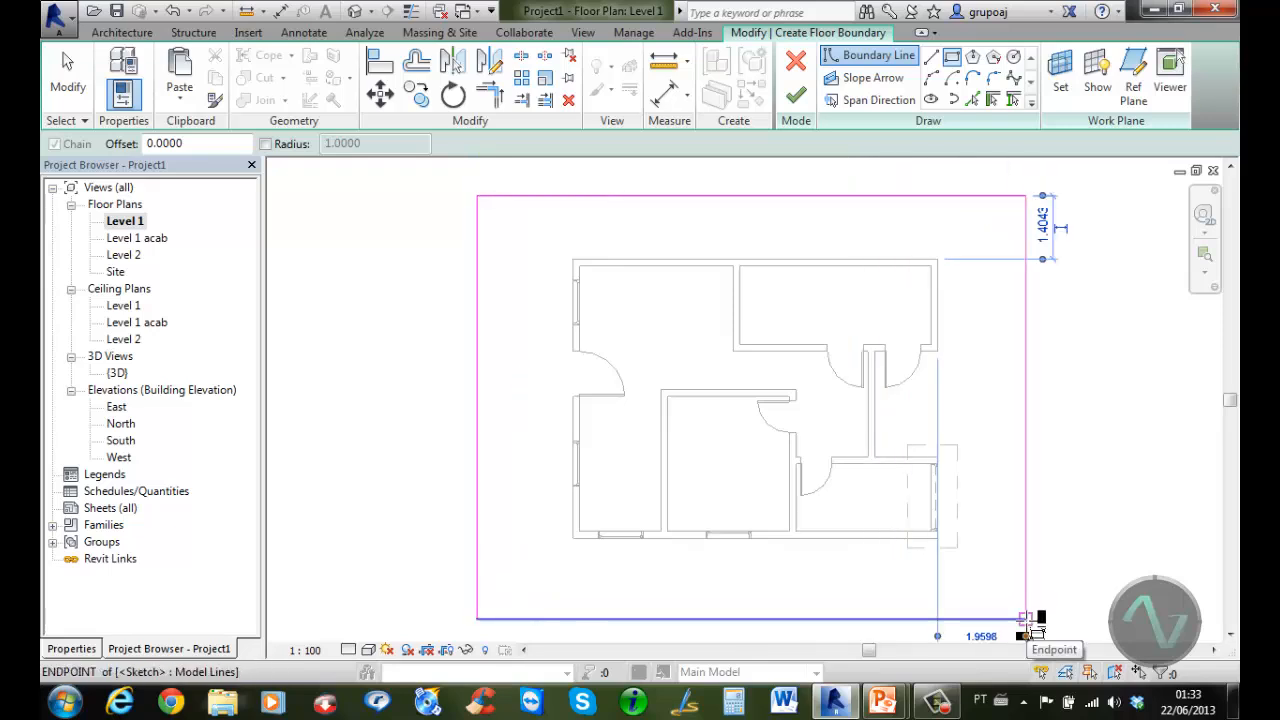
pyautogui.click(797, 96)
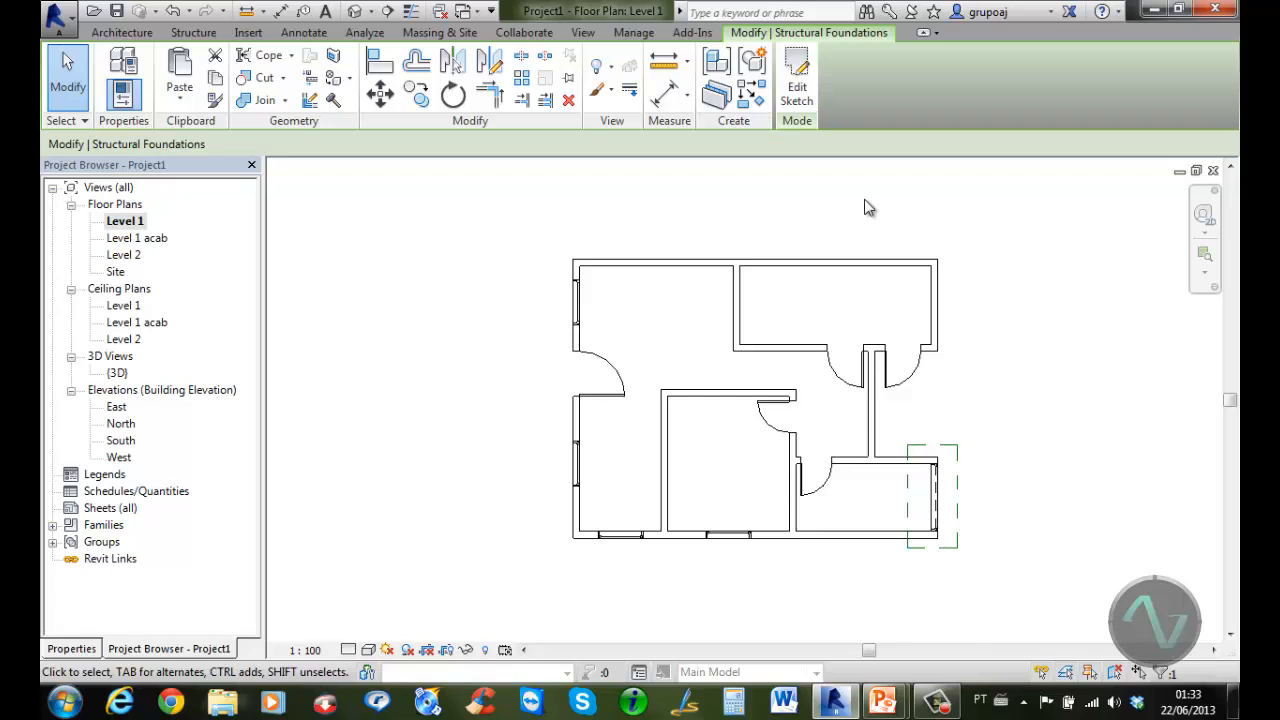
# Open the 3D view and examine the foundation slab beneath the house
pyautogui.doubleClick(114, 377)
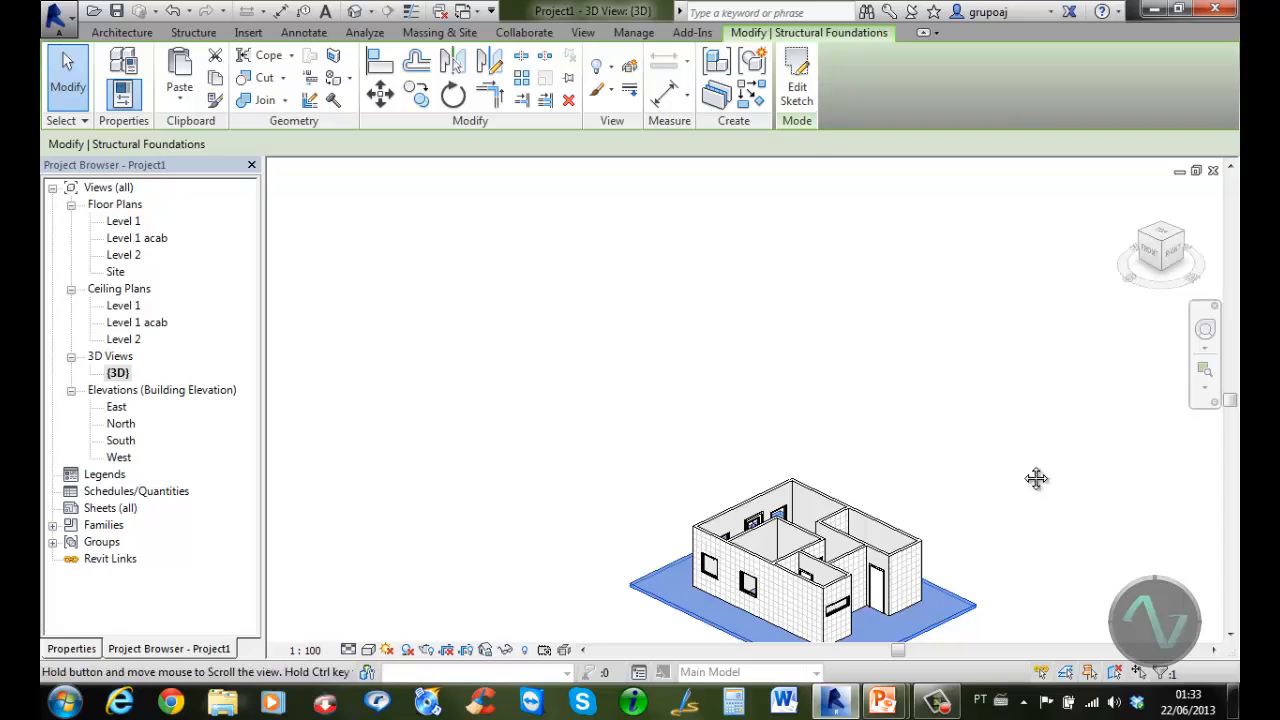
pyautogui.moveTo(1036, 479); pyautogui.dragTo(991, 331, button='middle')
pyautogui.click(963, 389)
pyautogui.scroll(2, 940, 420)
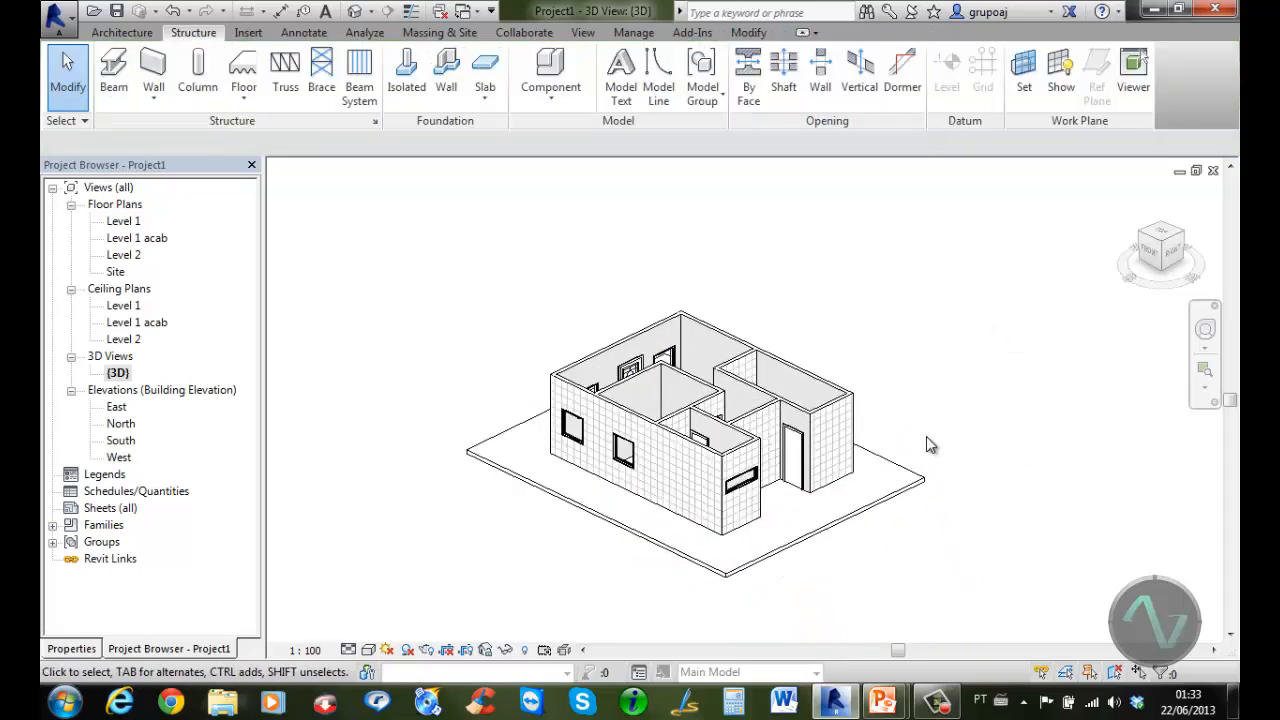
pyautogui.moveTo(926, 445); pyautogui.dragTo(990, 404, button='middle')
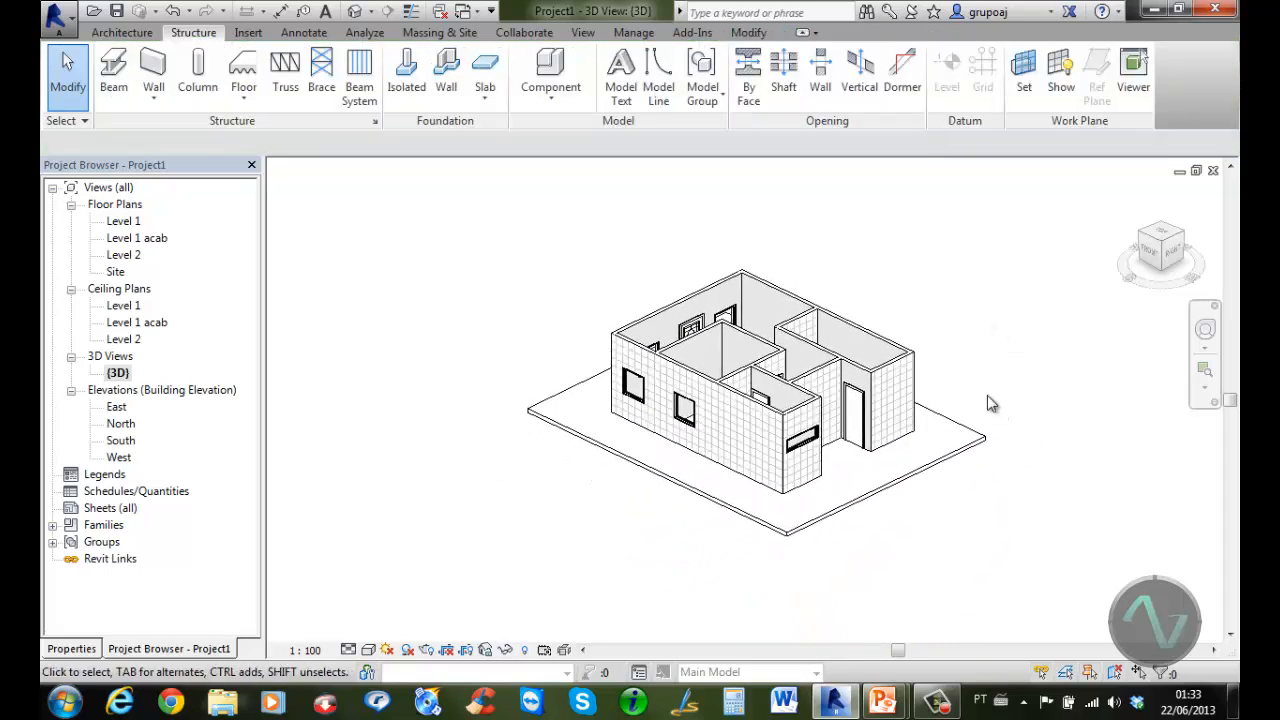
# Set the view depth level offset to -0.3 in the Level 1 floor plan's view range
pyautogui.doubleClick(125, 222)
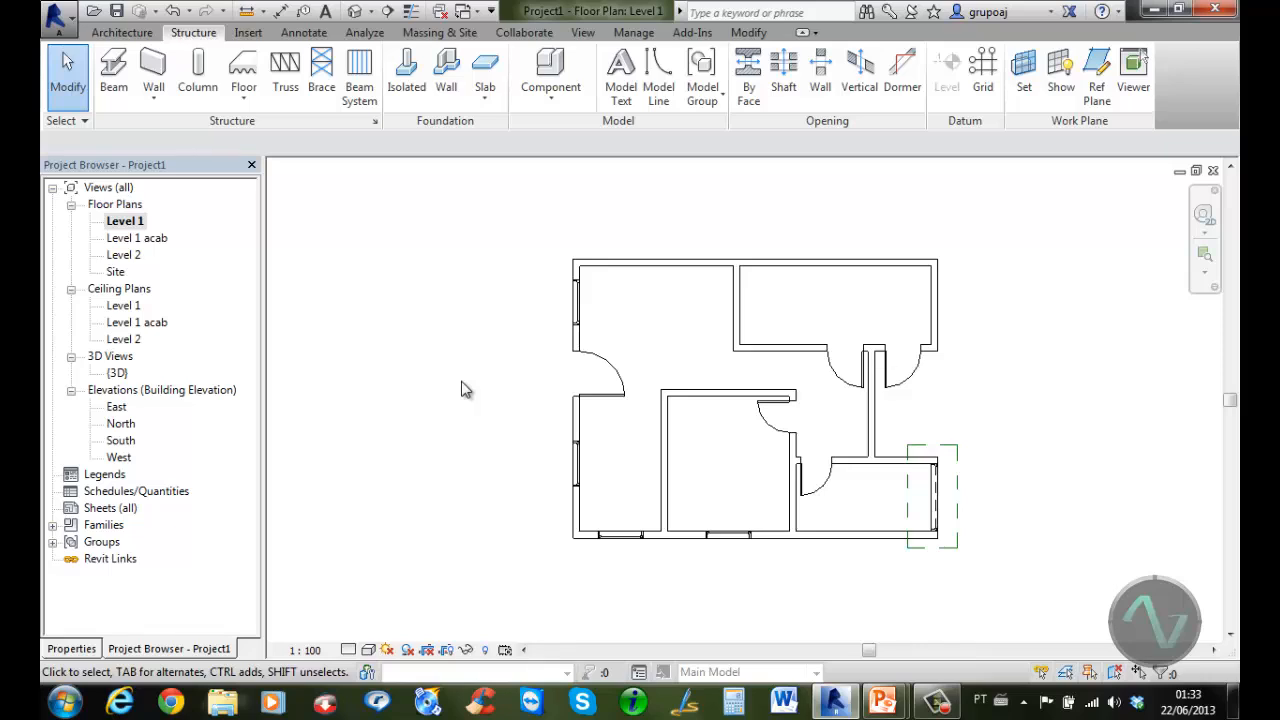
pyautogui.click(72, 649)
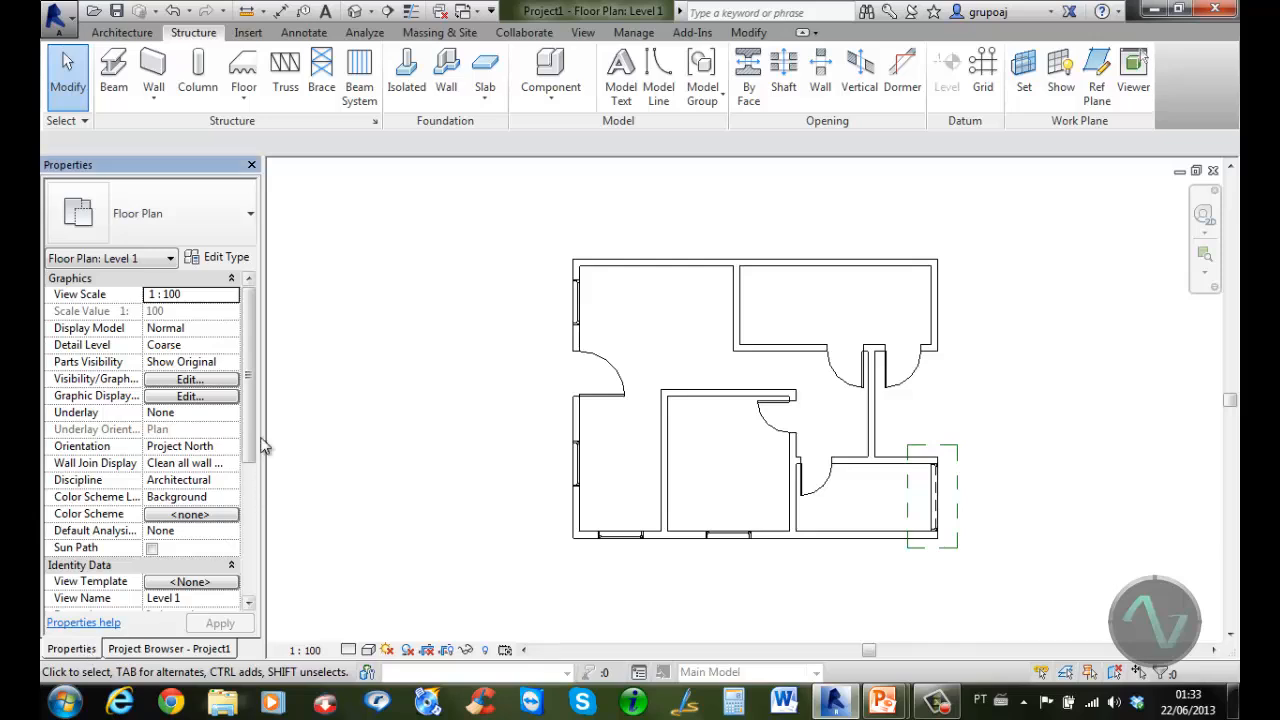
pyautogui.moveTo(247, 437); pyautogui.dragTo(255, 581)
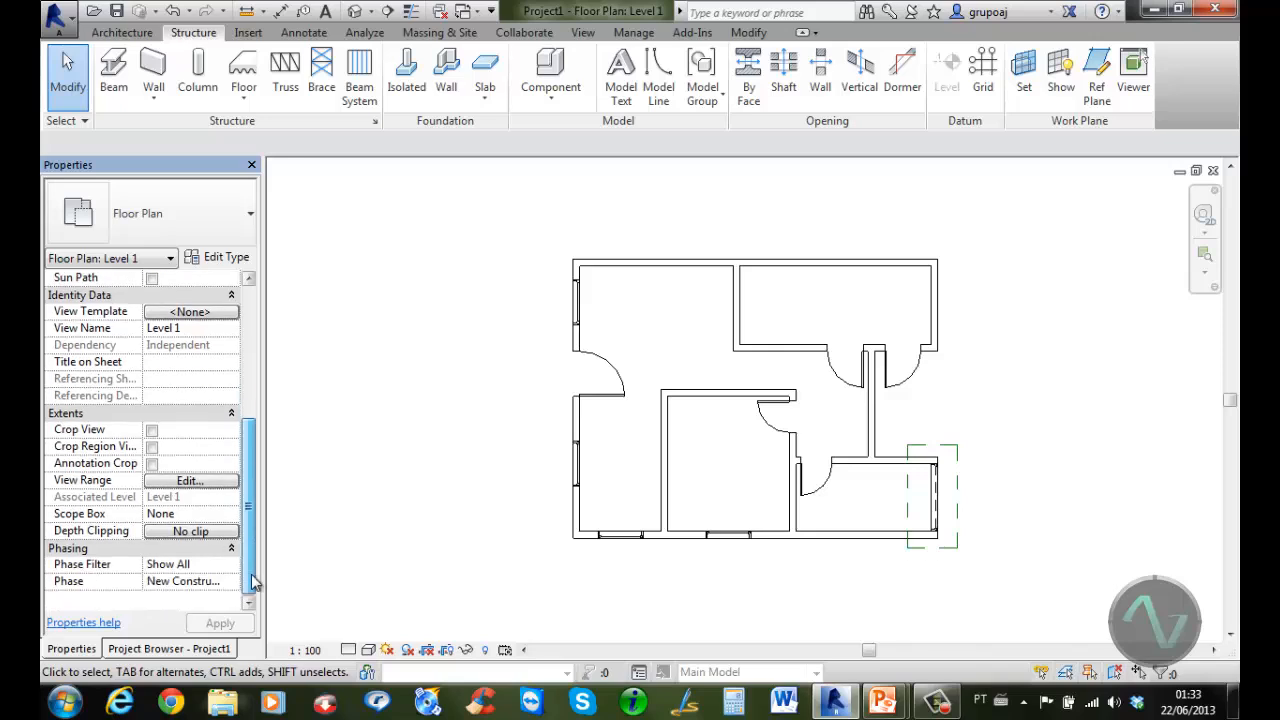
pyautogui.click(191, 482)
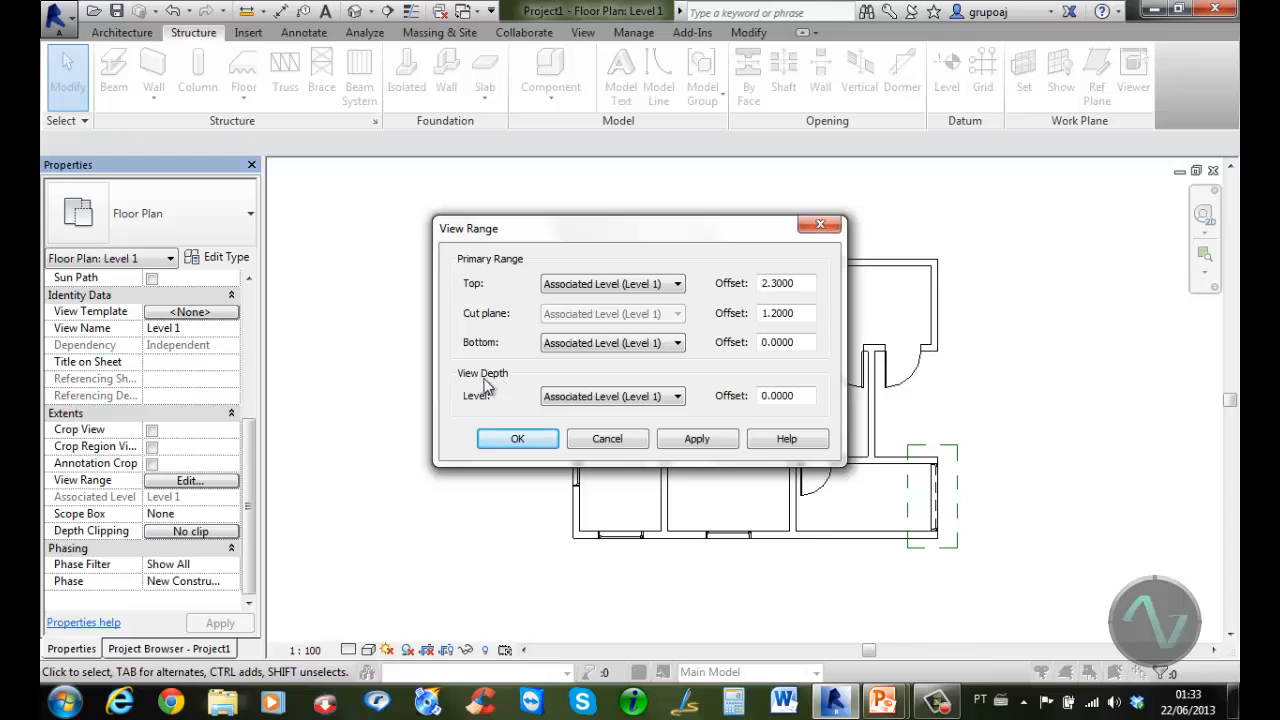
pyautogui.doubleClick(810, 396)
pyautogui.write('-.3')
pyautogui.click(516, 440)
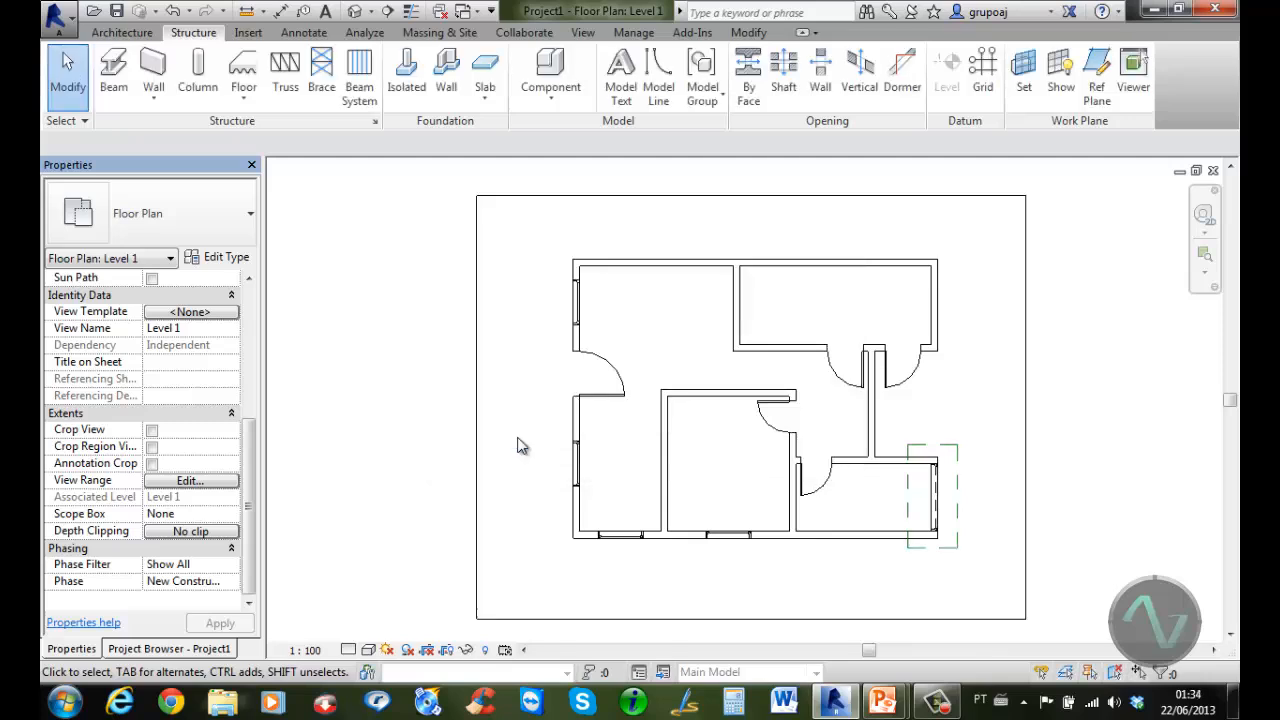
# Apply the Shaded visual style to the Level 1 floor plan and the 3D view, and inspect the house on its slab
pyautogui.click(369, 650)
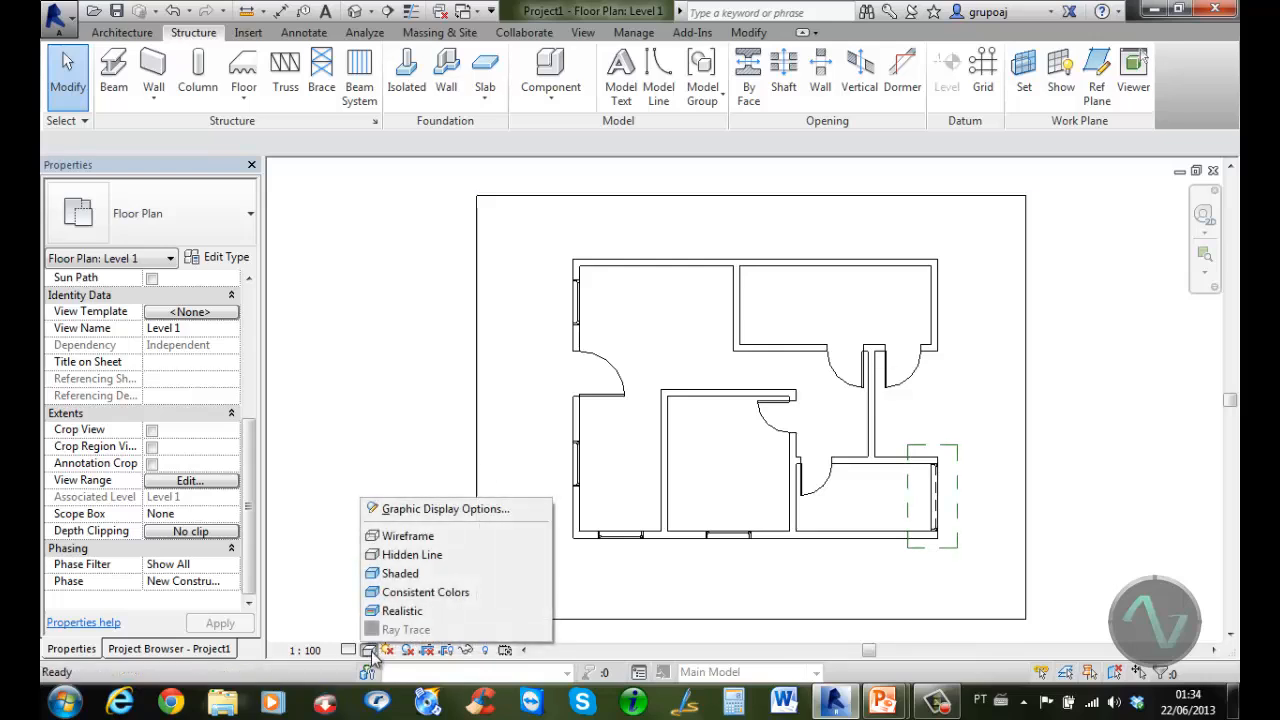
pyautogui.click(400, 574)
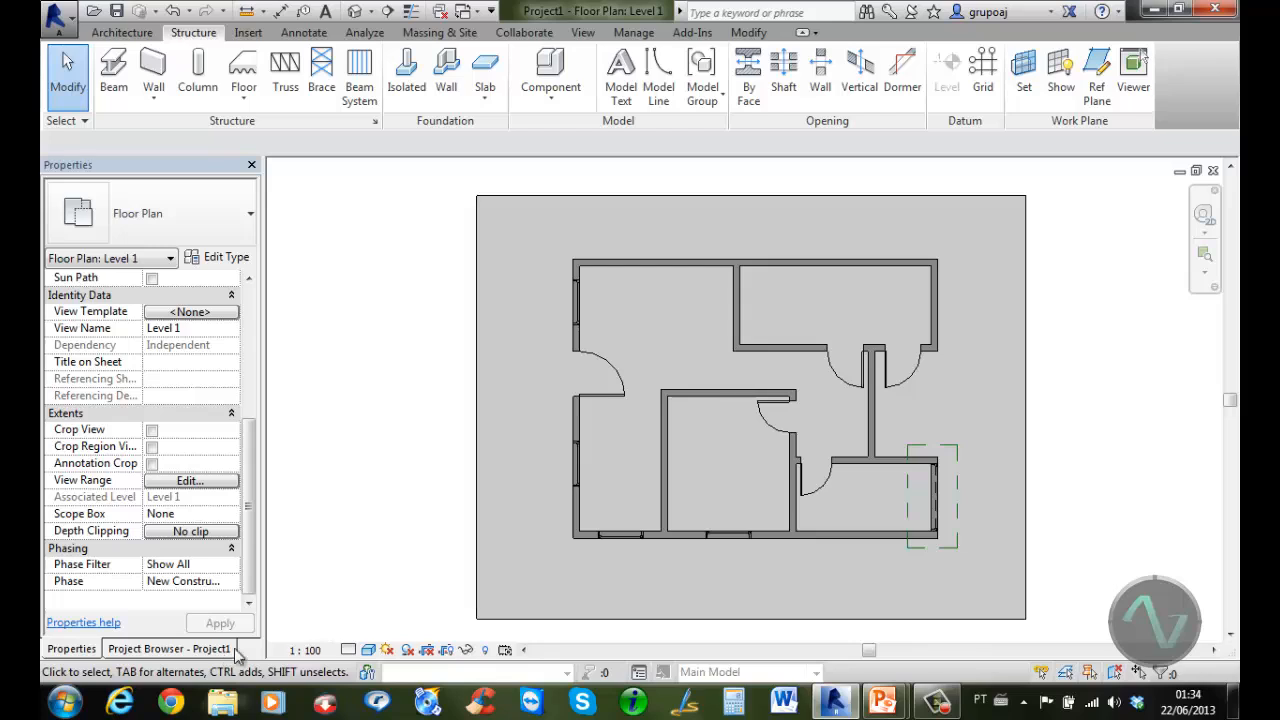
pyautogui.click(192, 651)
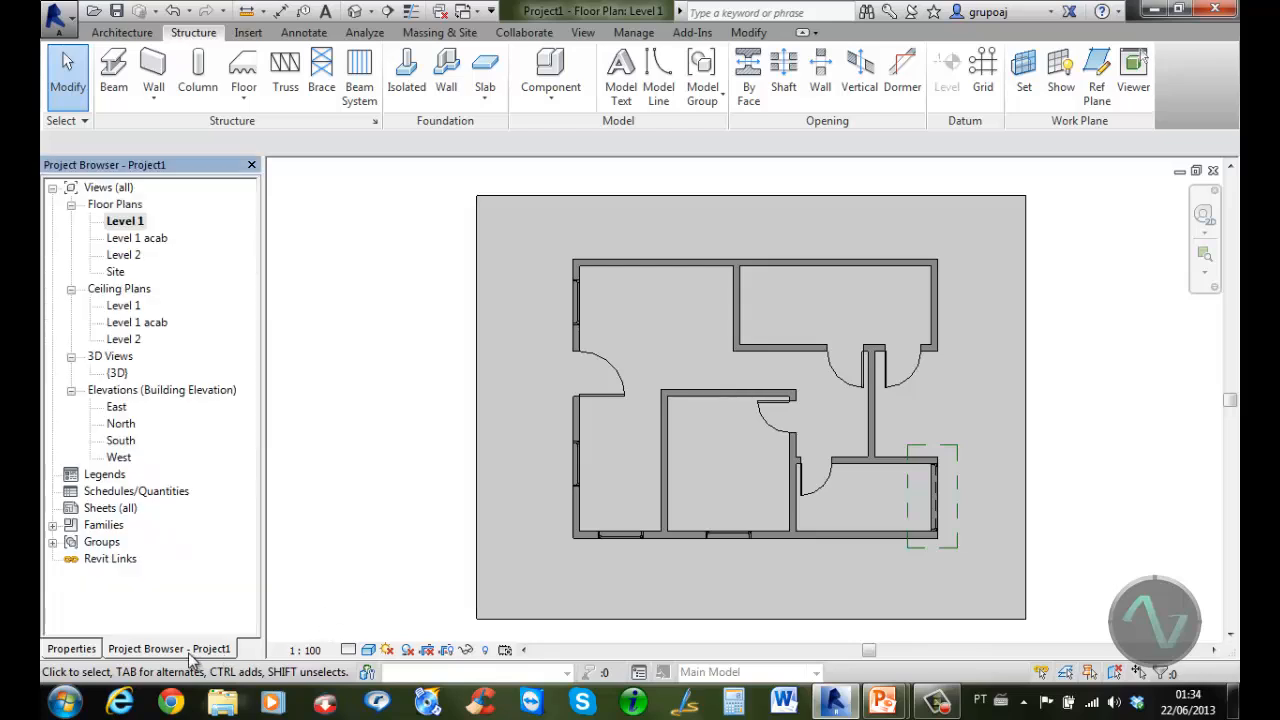
pyautogui.doubleClick(117, 373)
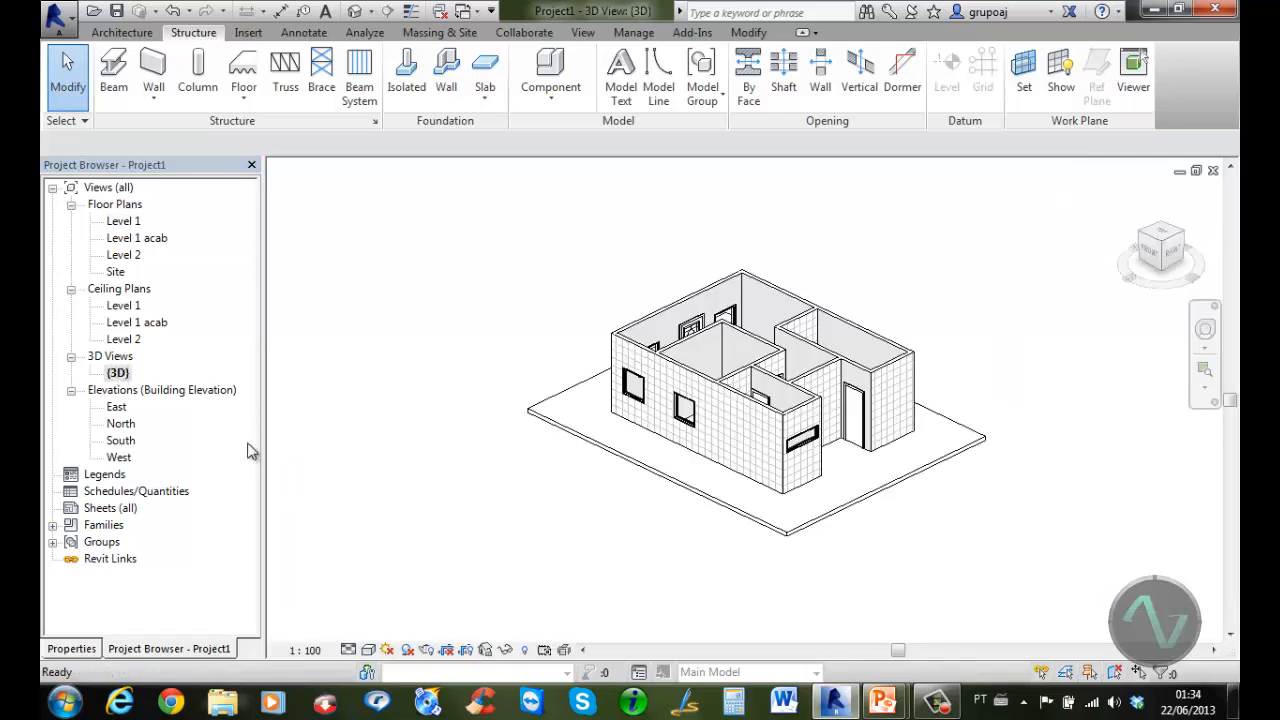
pyautogui.scroll(2, 738, 385)
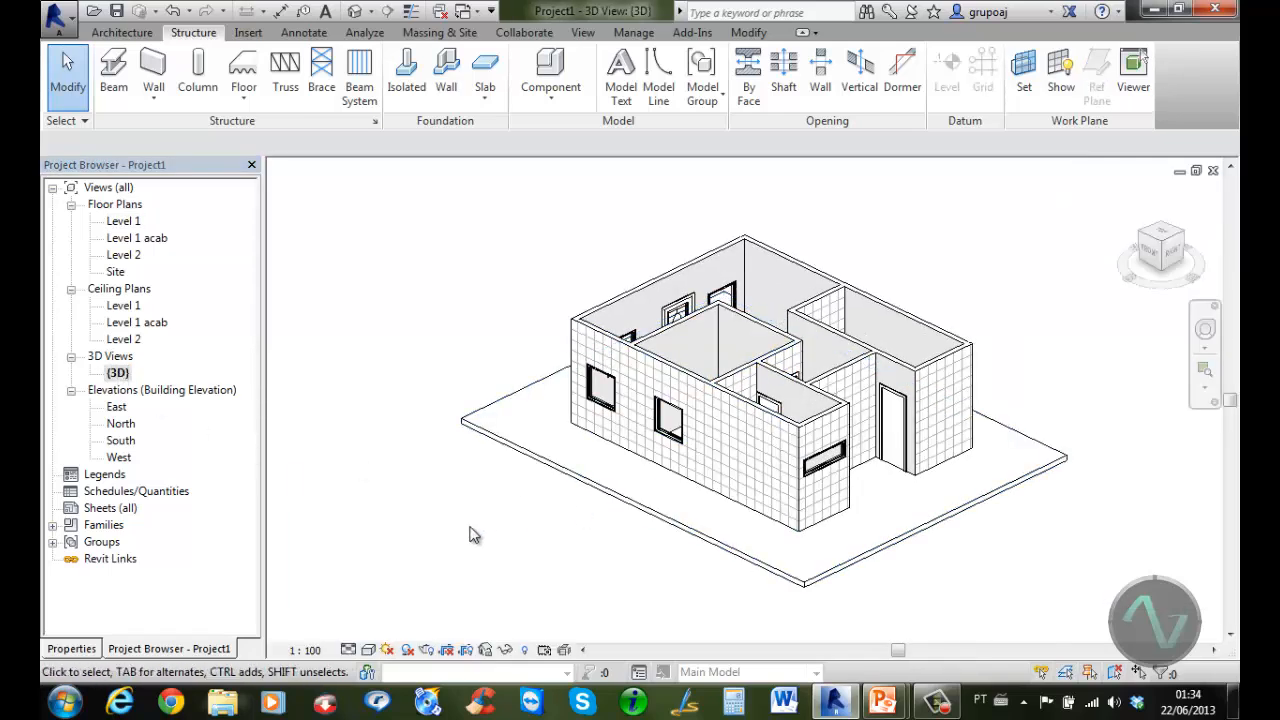
pyautogui.click(368, 650)
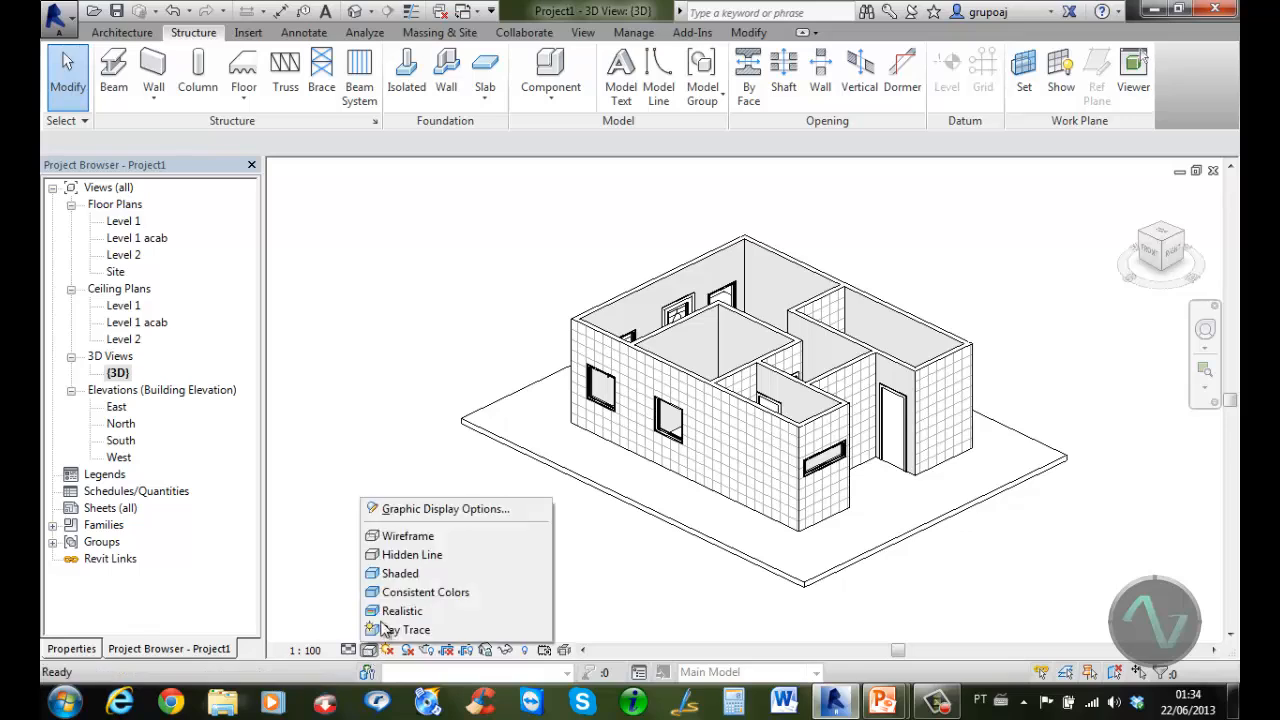
pyautogui.click(420, 575)
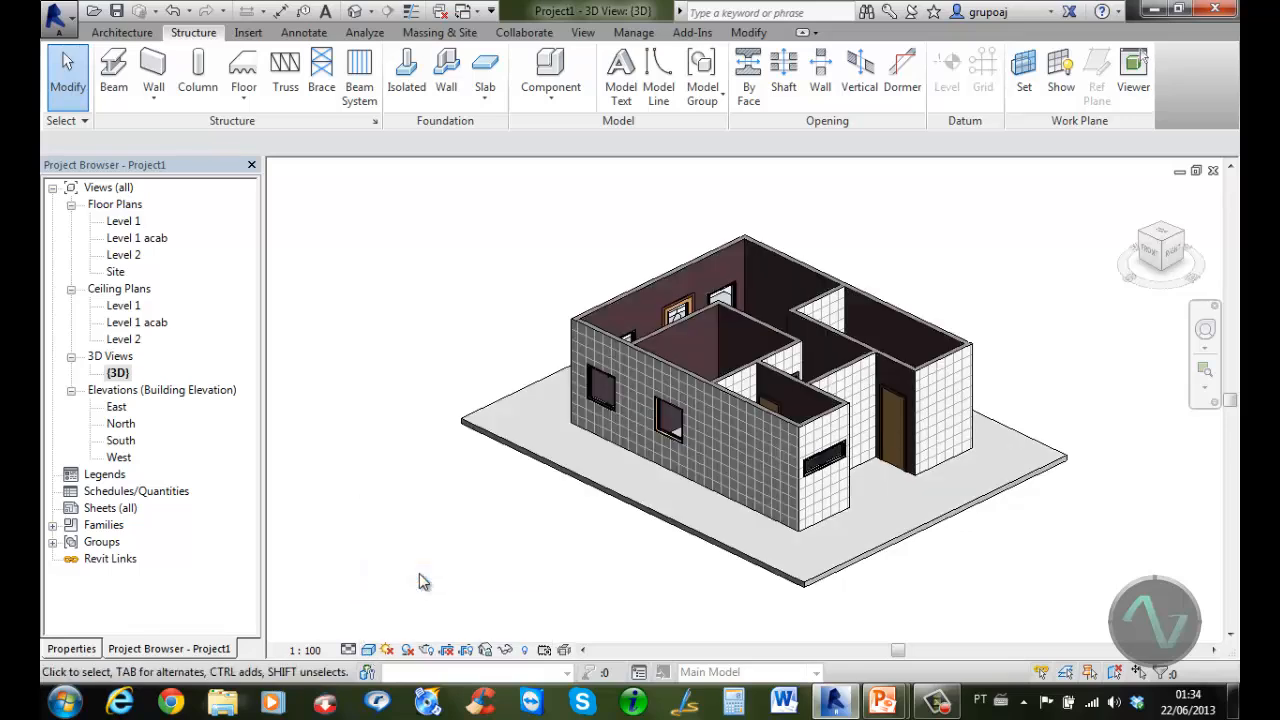
pyautogui.keyDown('shift'); pyautogui.moveTo(419, 575); pyautogui.dragTo(748, 455, button='middle'); pyautogui.keyUp('shift')
pyautogui.scroll(2, 778, 404)
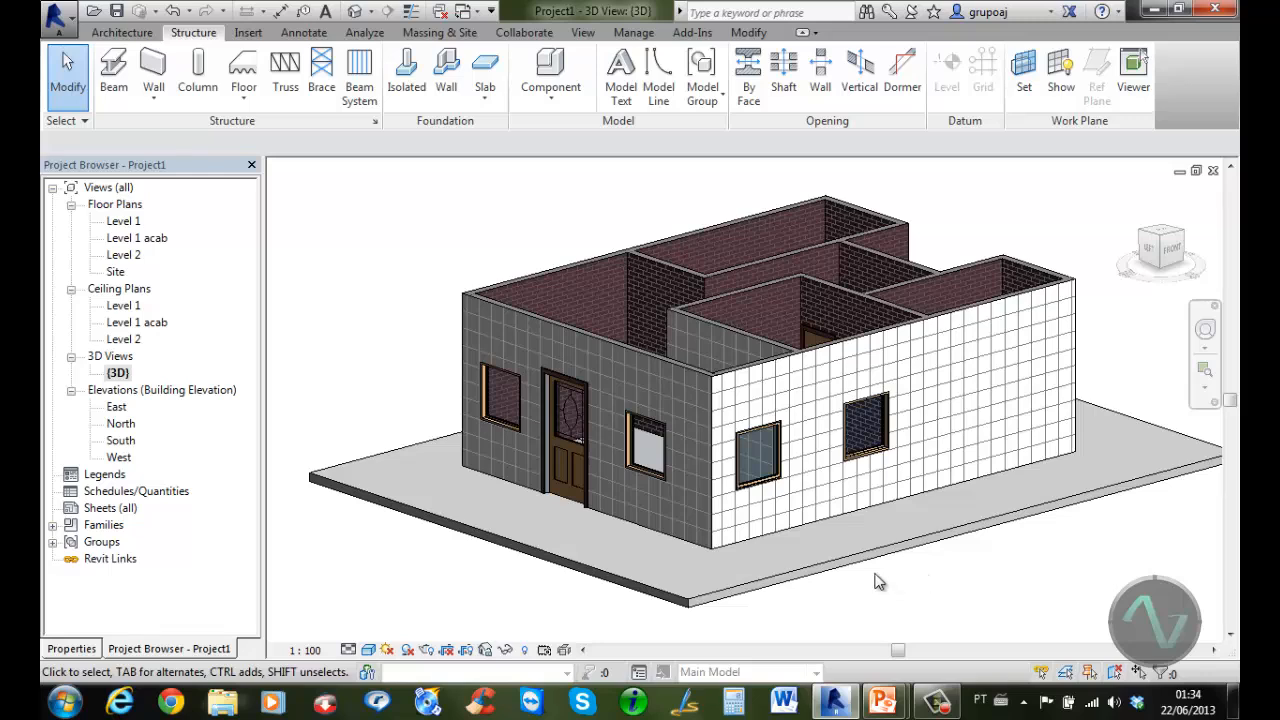
# On the Level 1 floor plan, place an aligned dimension using wall faces across the inner width of the upper-left room
pyautogui.doubleClick(125, 221)
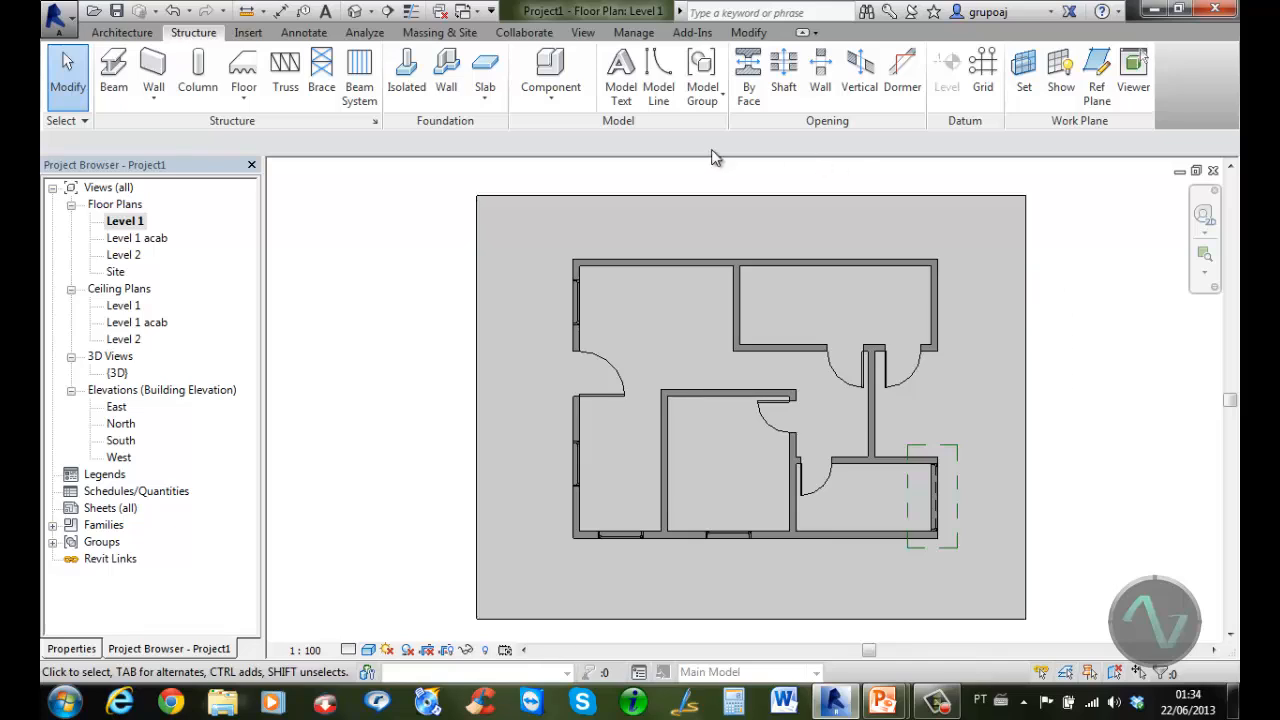
pyautogui.click(305, 34)
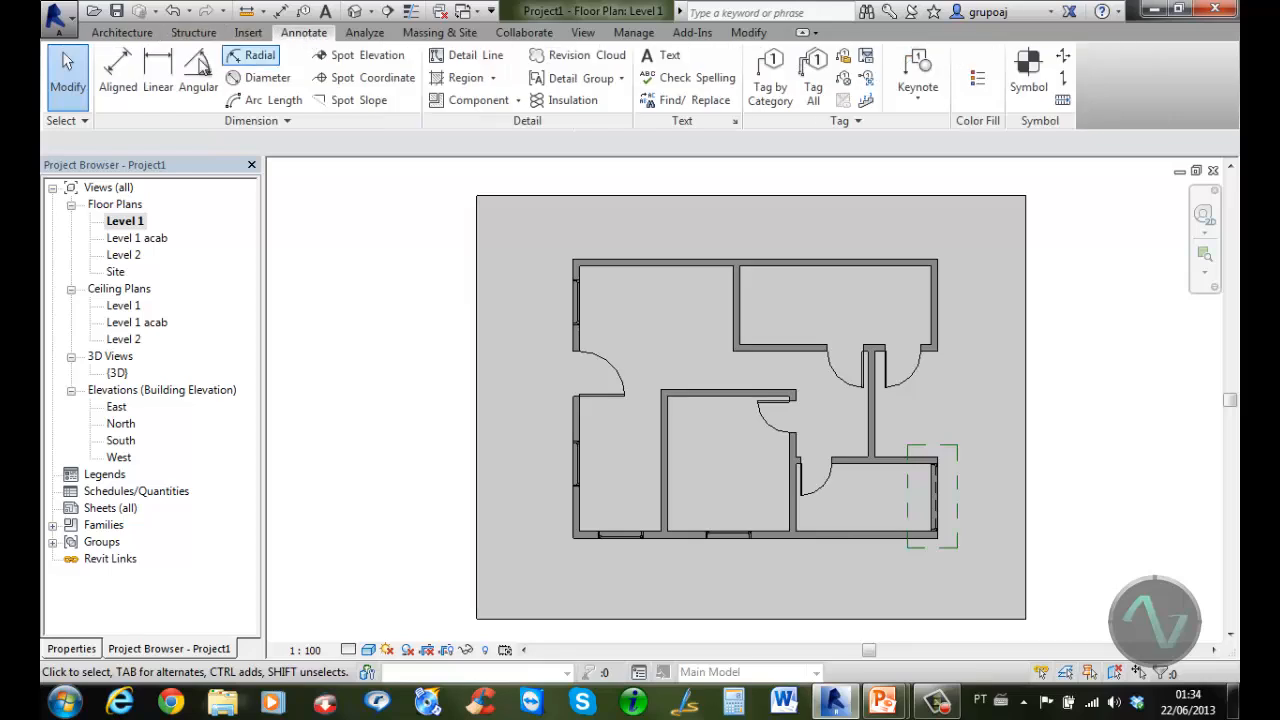
pyautogui.click(118, 86)
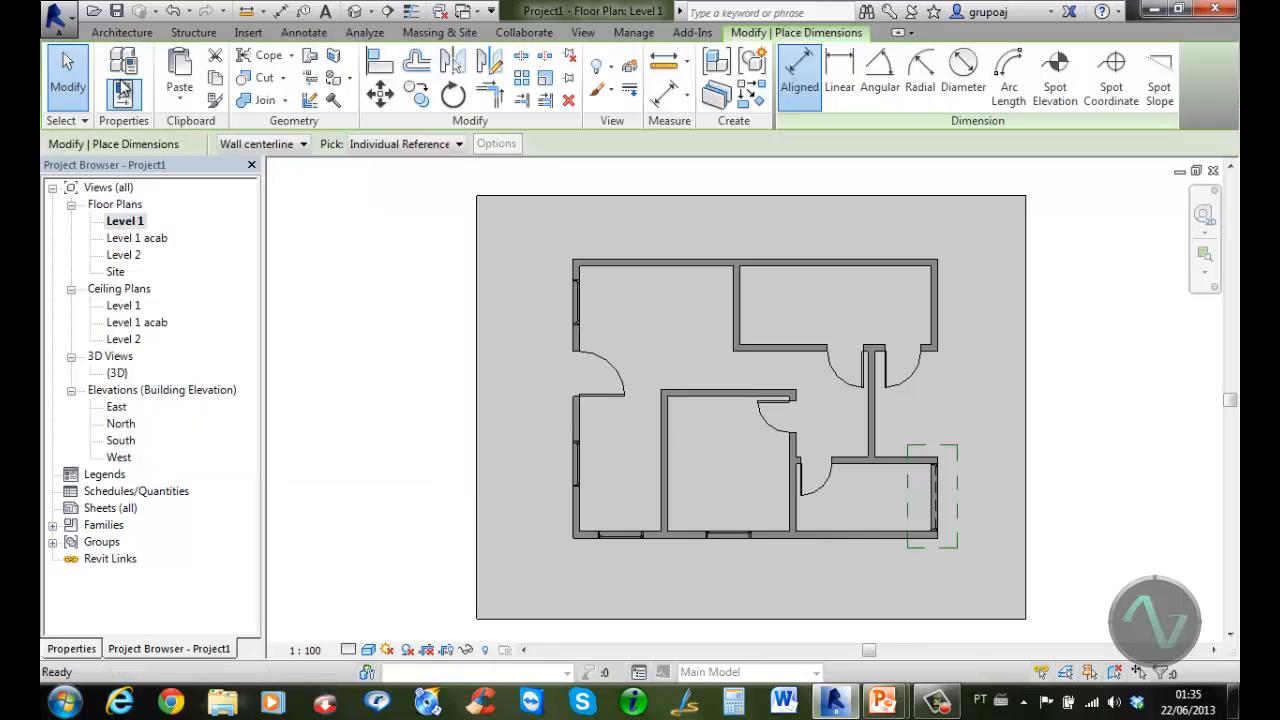
pyautogui.click(305, 146)
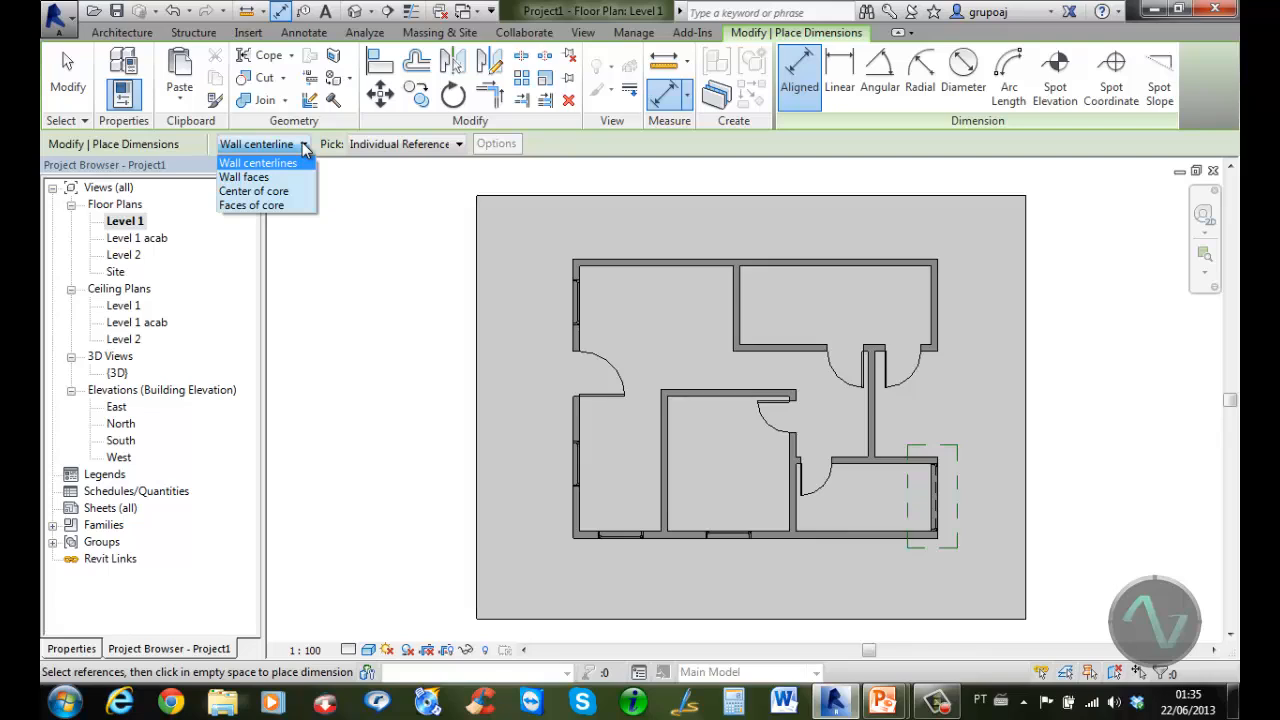
pyautogui.click(250, 177)
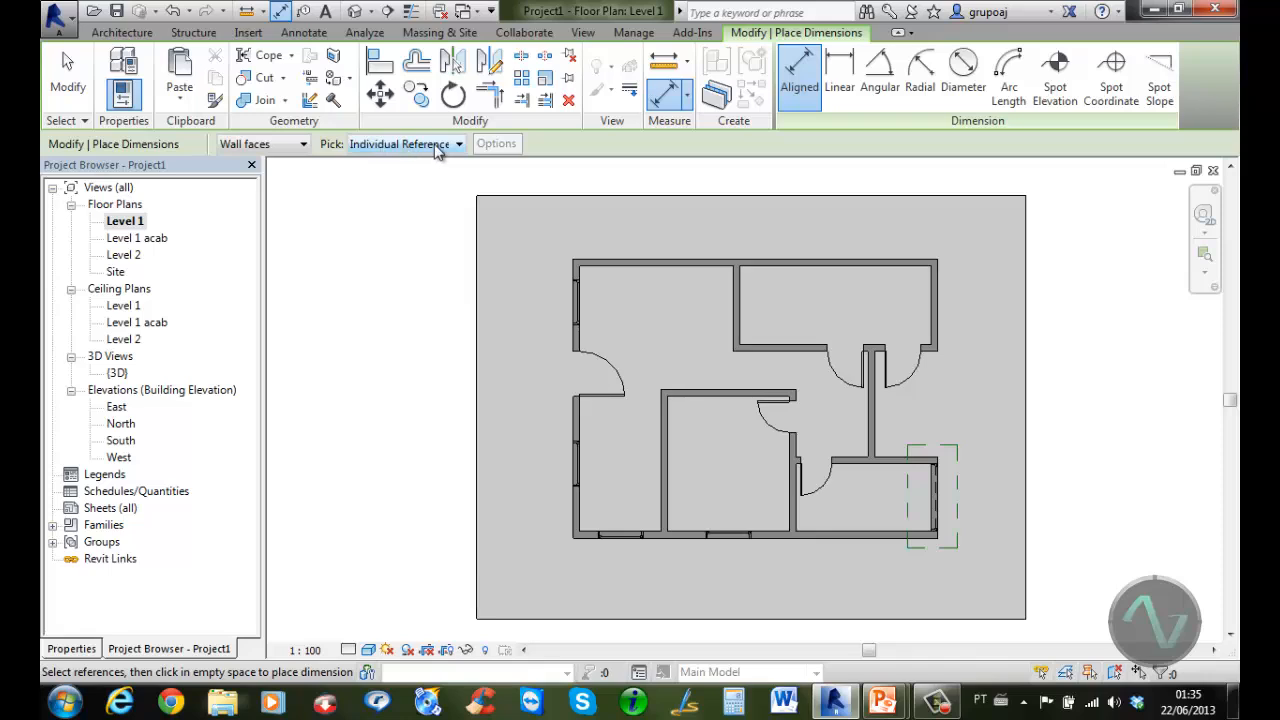
pyautogui.scroll(4, 654, 290)
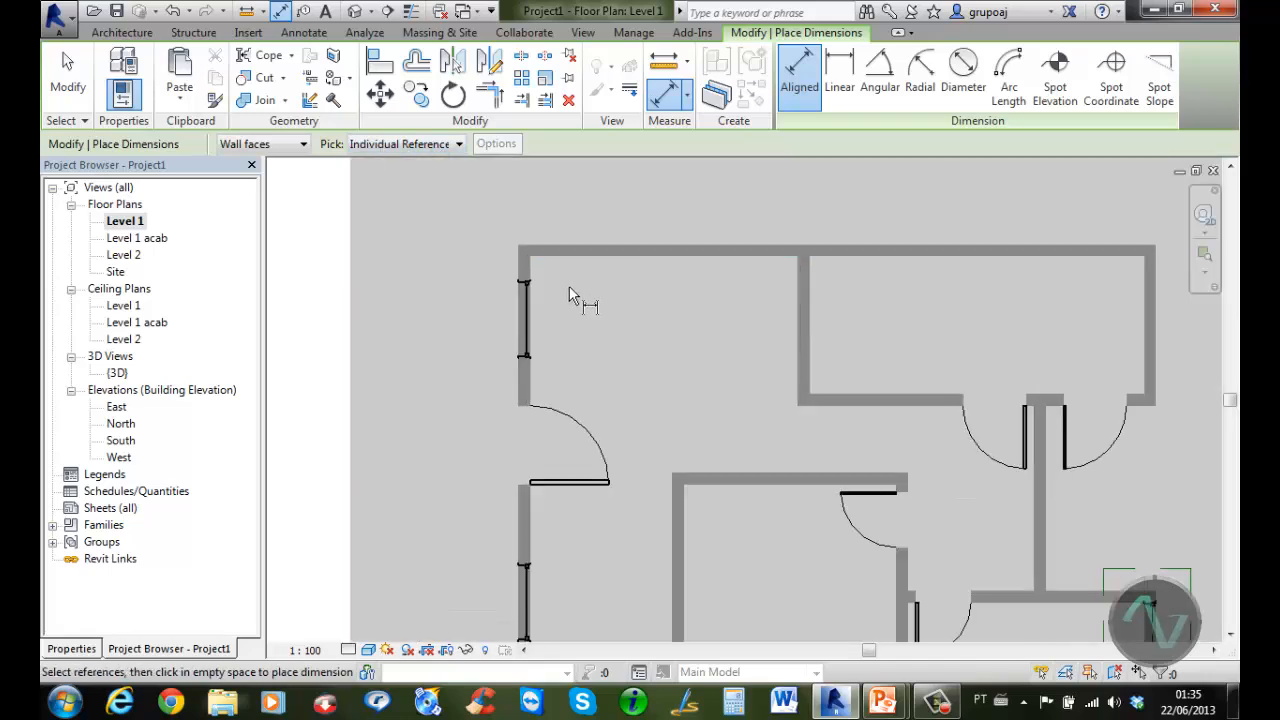
pyautogui.click(534, 266)
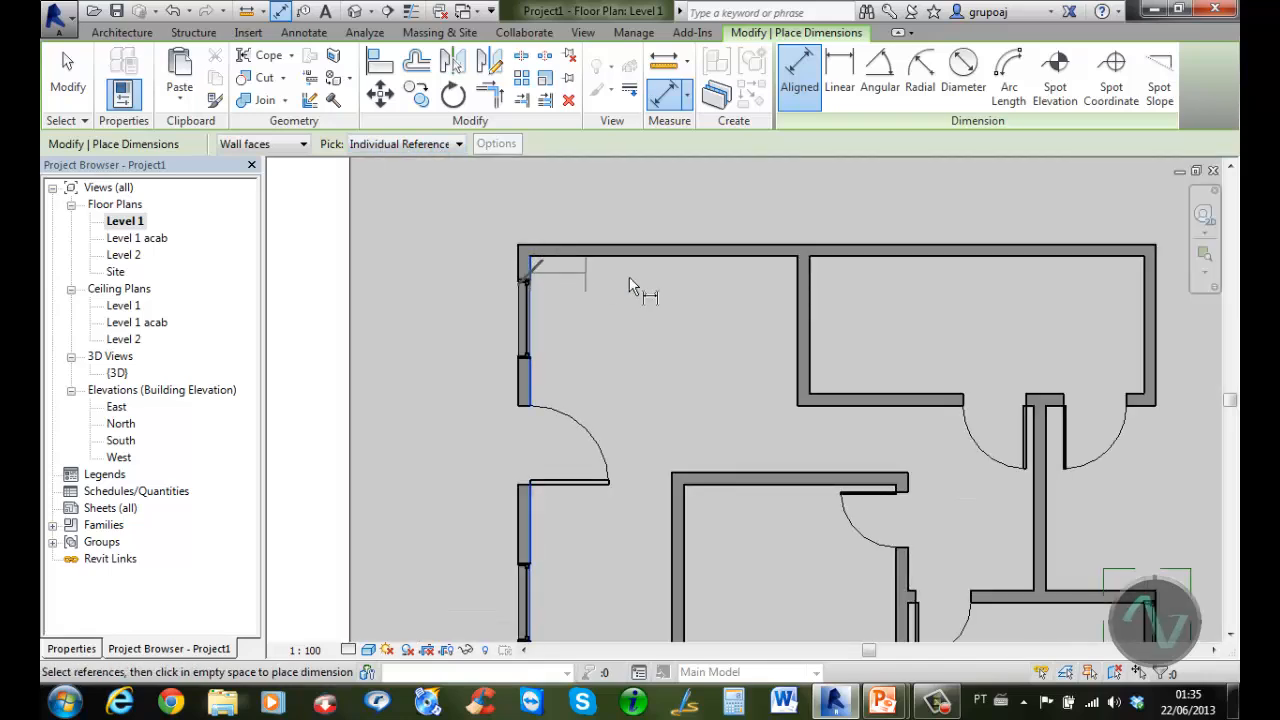
pyautogui.click(795, 273)
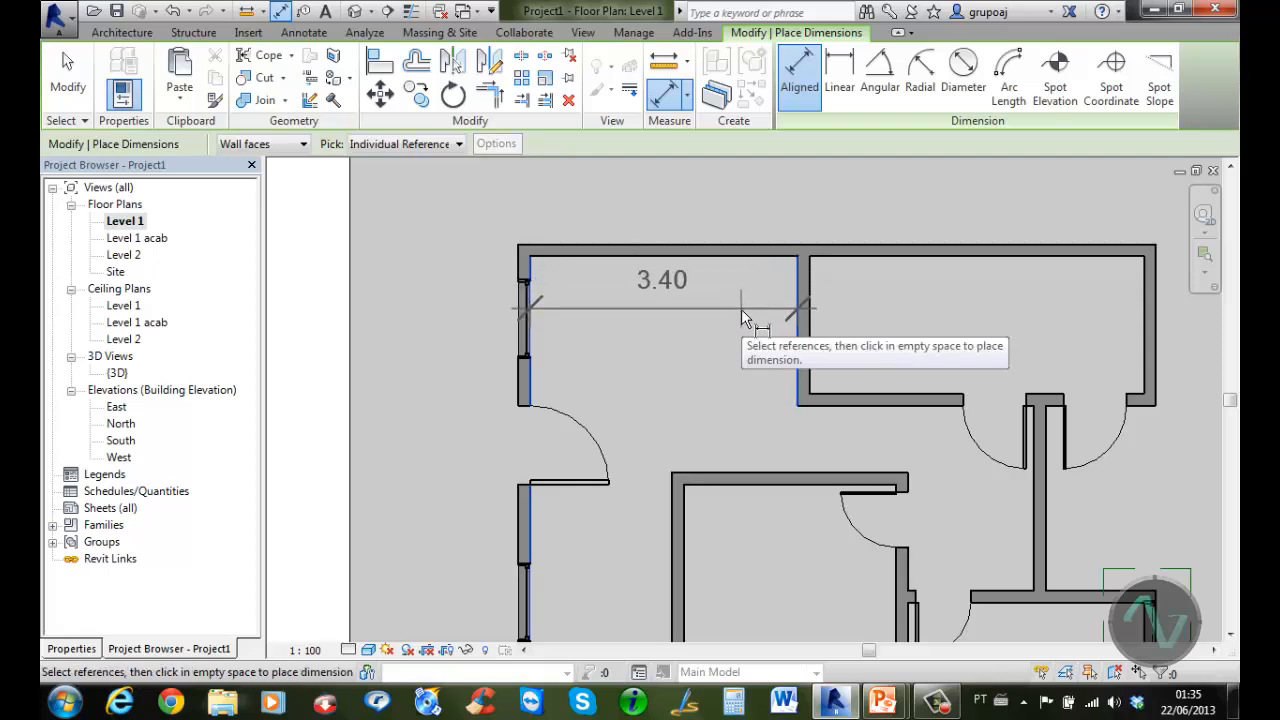
pyautogui.click(741, 311)
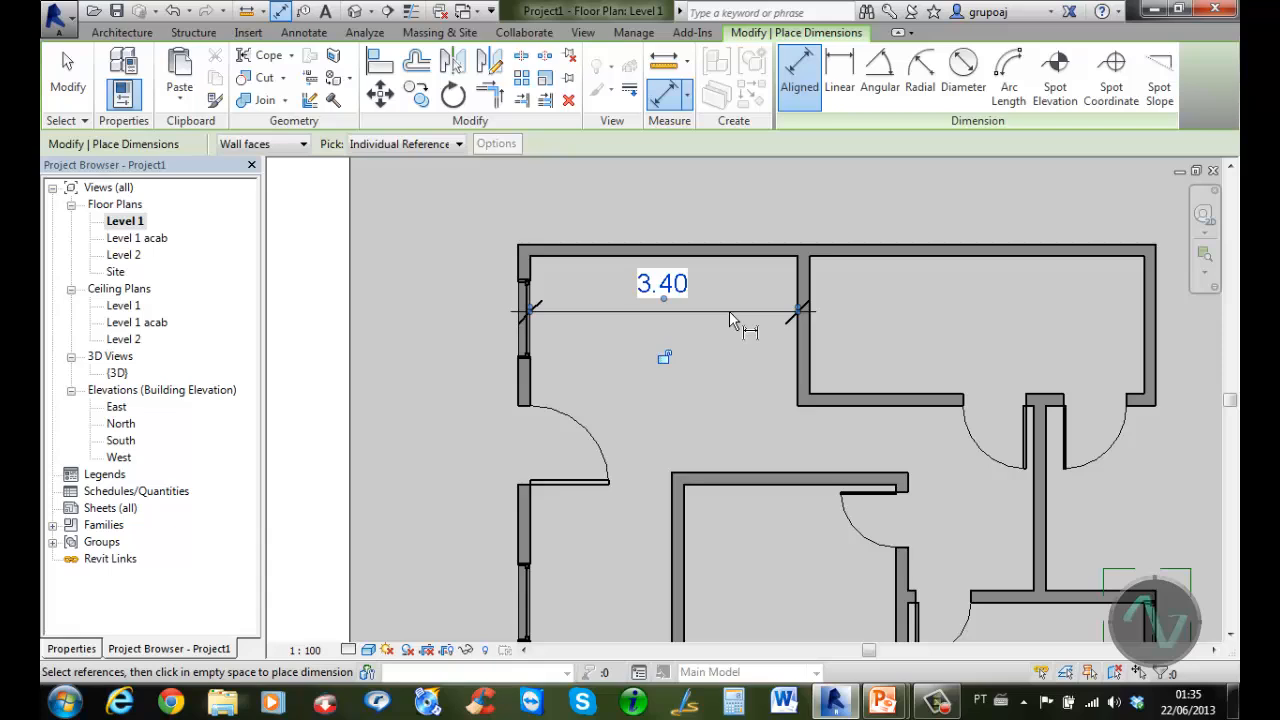
# Dimension the inner width of the upper-right room between its side wall faces, in line with the first dimension
pyautogui.click(813, 295)
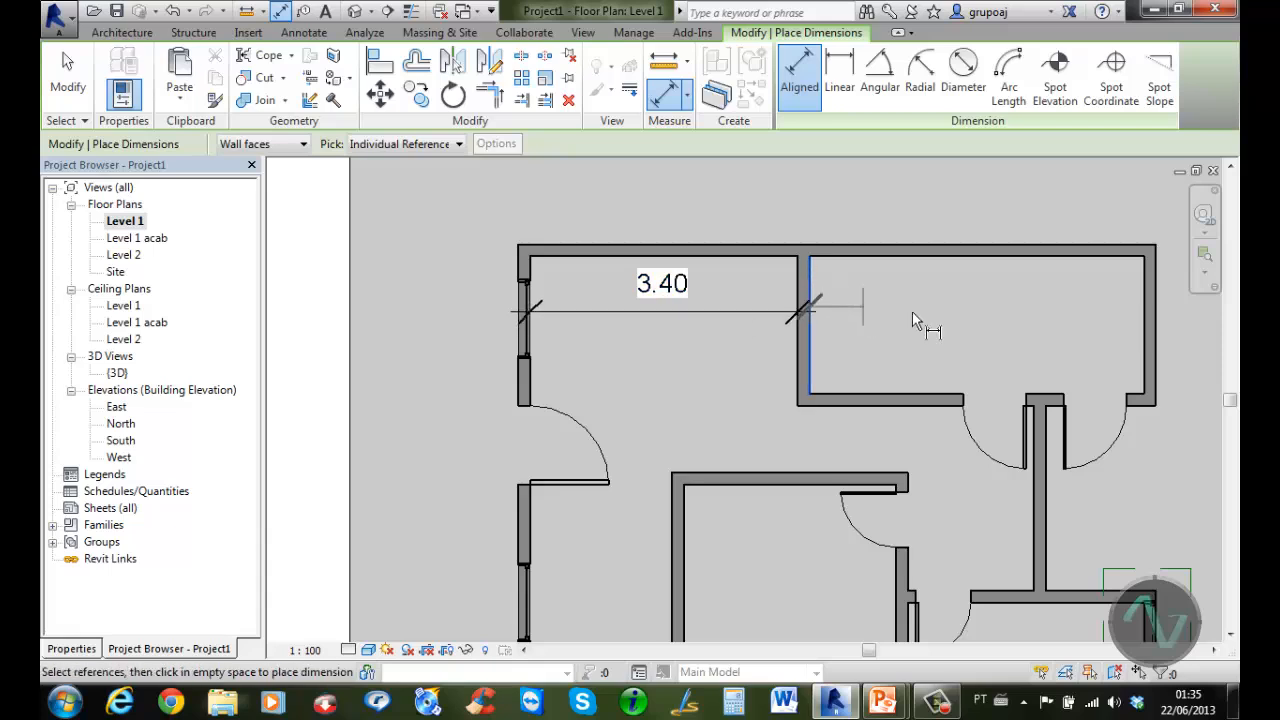
pyautogui.click(1144, 303)
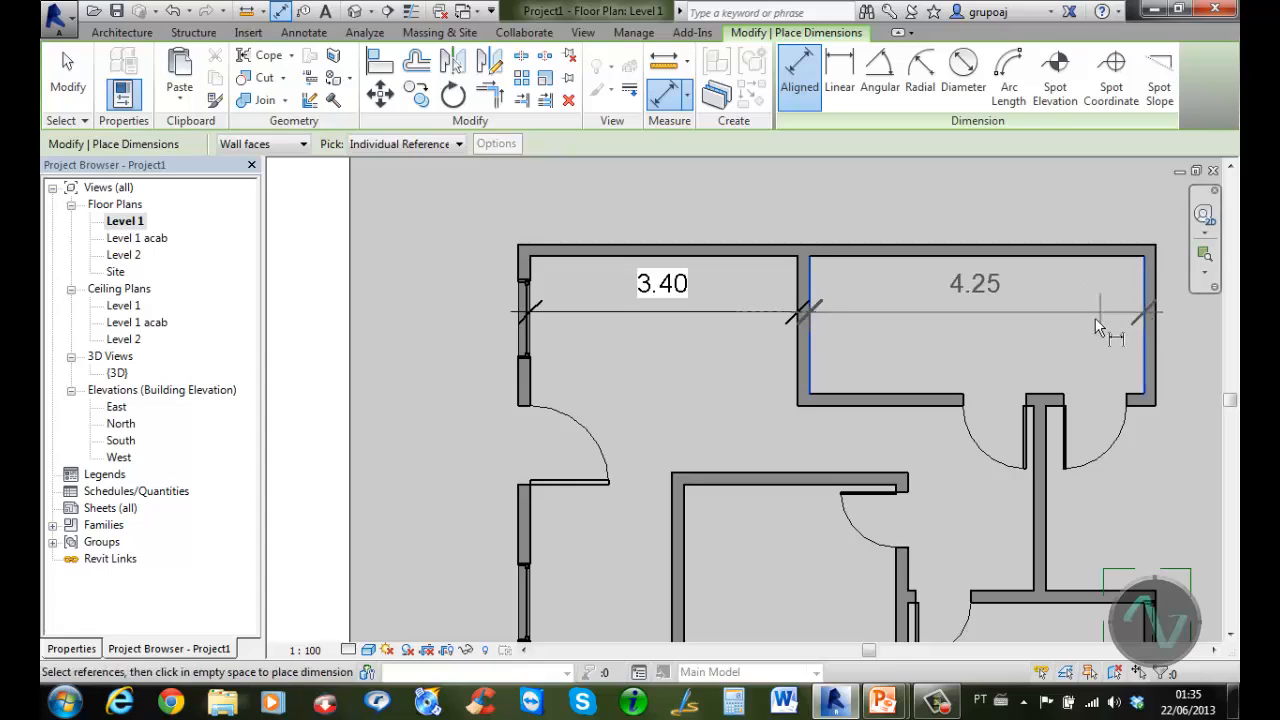
pyautogui.click(1064, 310)
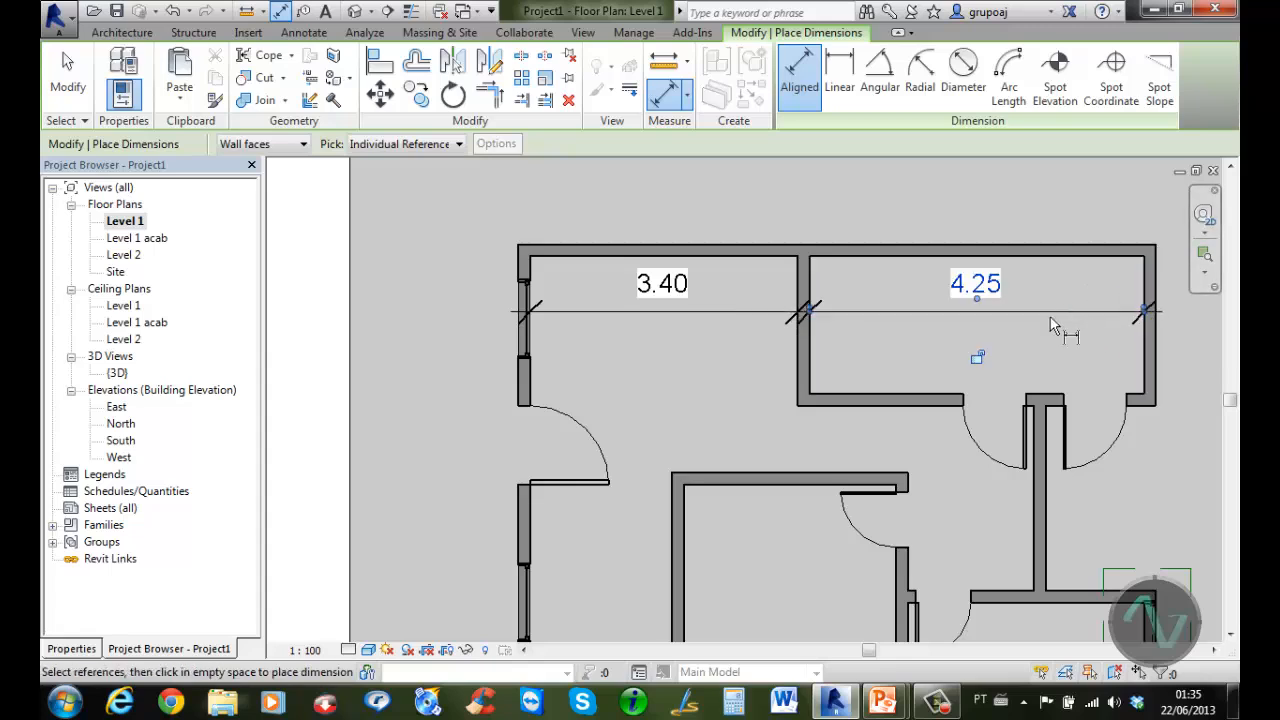
# Place a continuous aligned dimension string above the upper exterior wall, referencing both faces of the left, middle and right walls
pyautogui.scroll(-3, 918, 357)
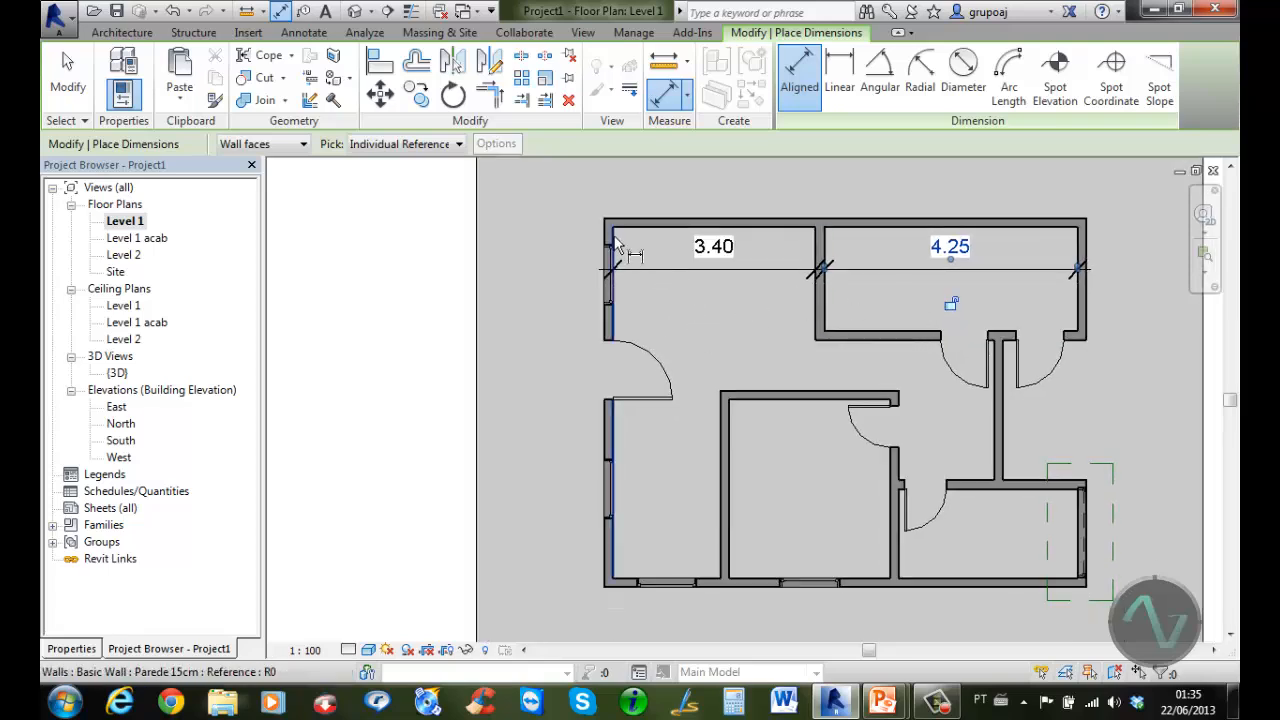
pyautogui.scroll(2, 609, 230)
pyautogui.scroll(1, 607, 234)
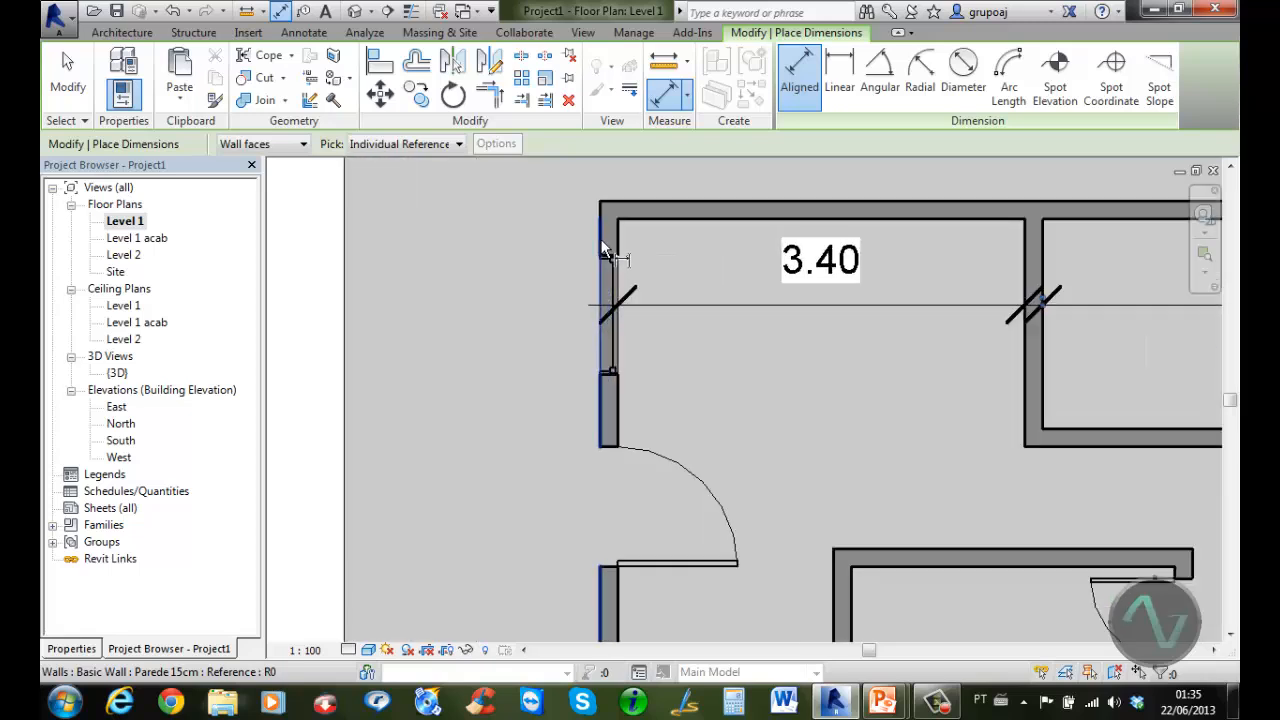
pyautogui.click(601, 240)
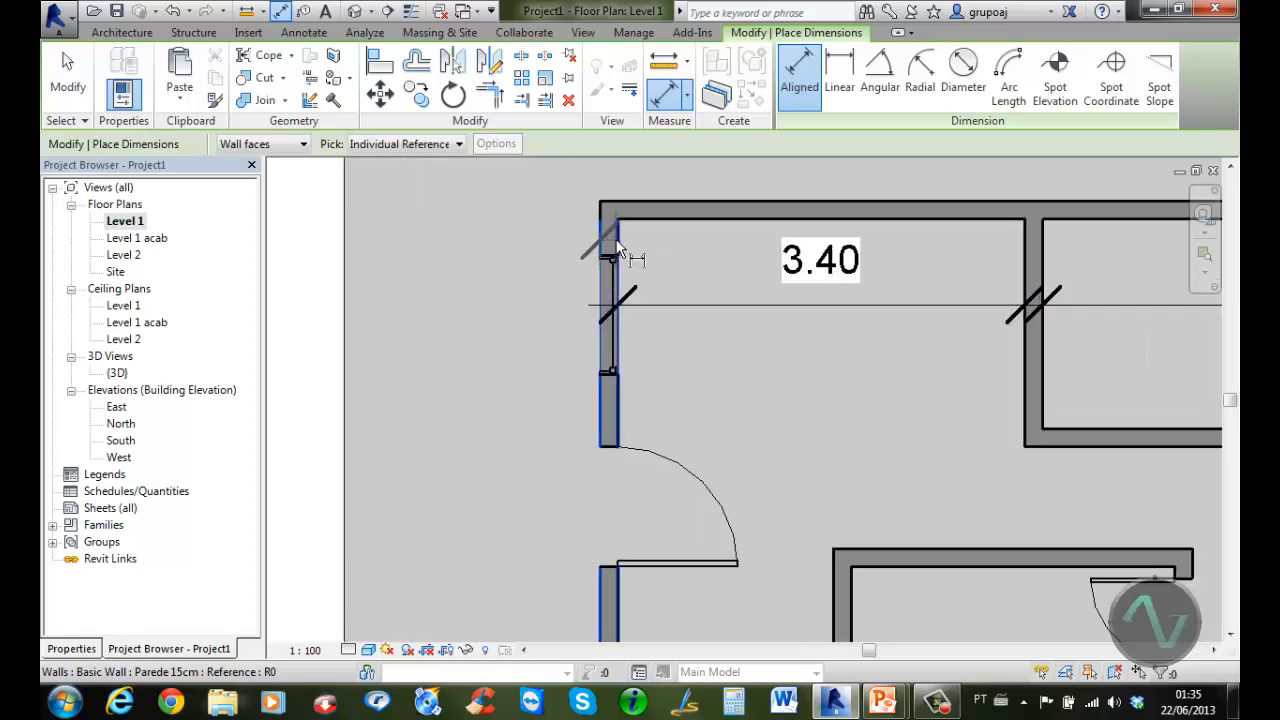
pyautogui.click(617, 255)
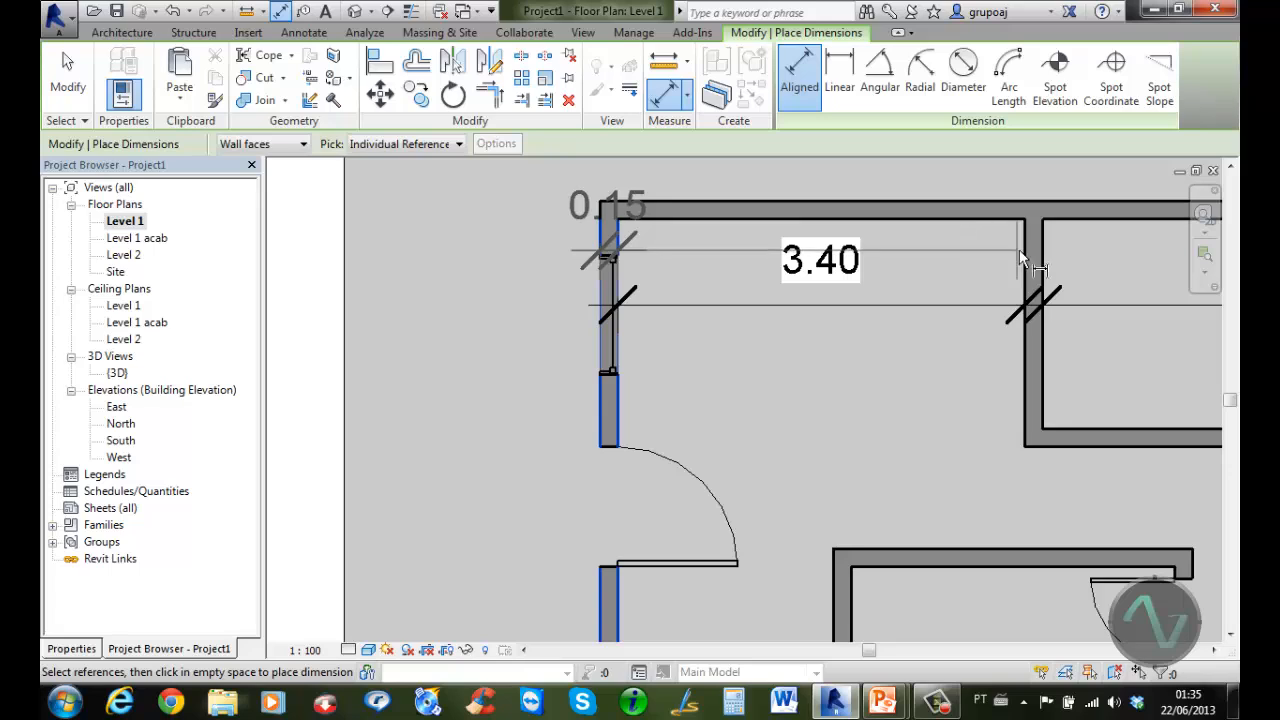
pyautogui.click(1044, 247)
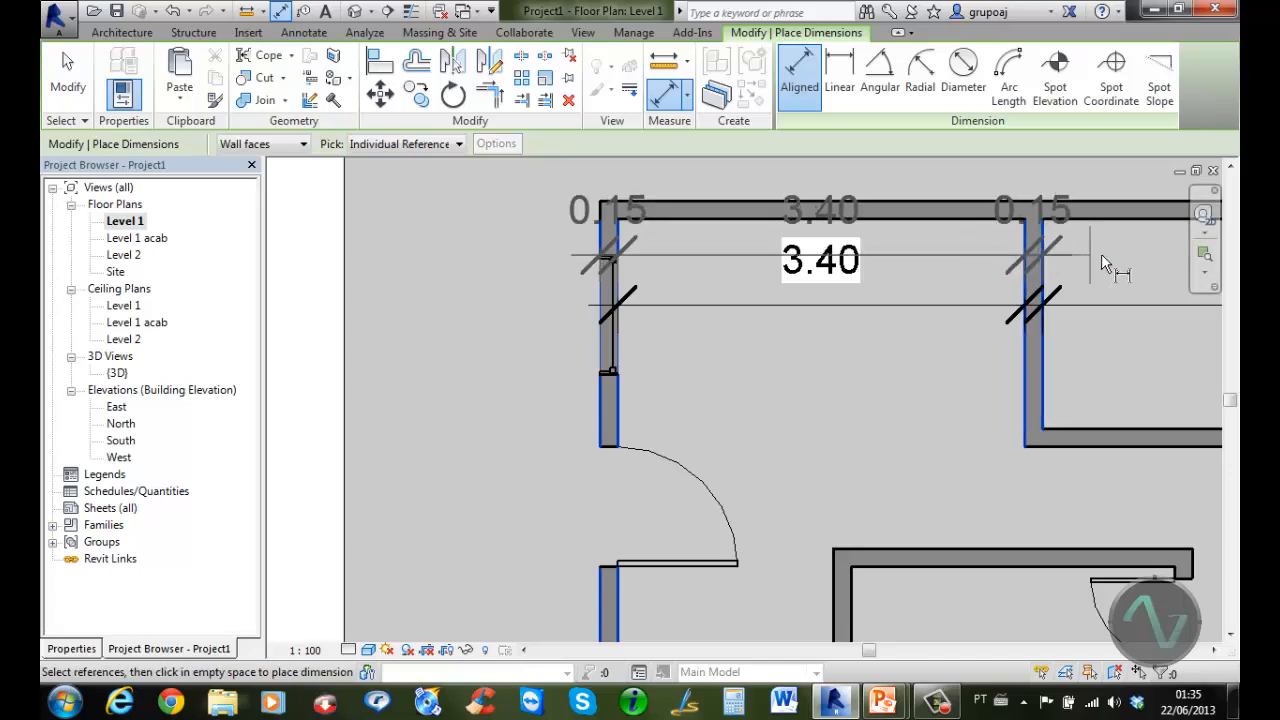
pyautogui.moveTo(1037, 263); pyautogui.dragTo(627, 300, button='middle')
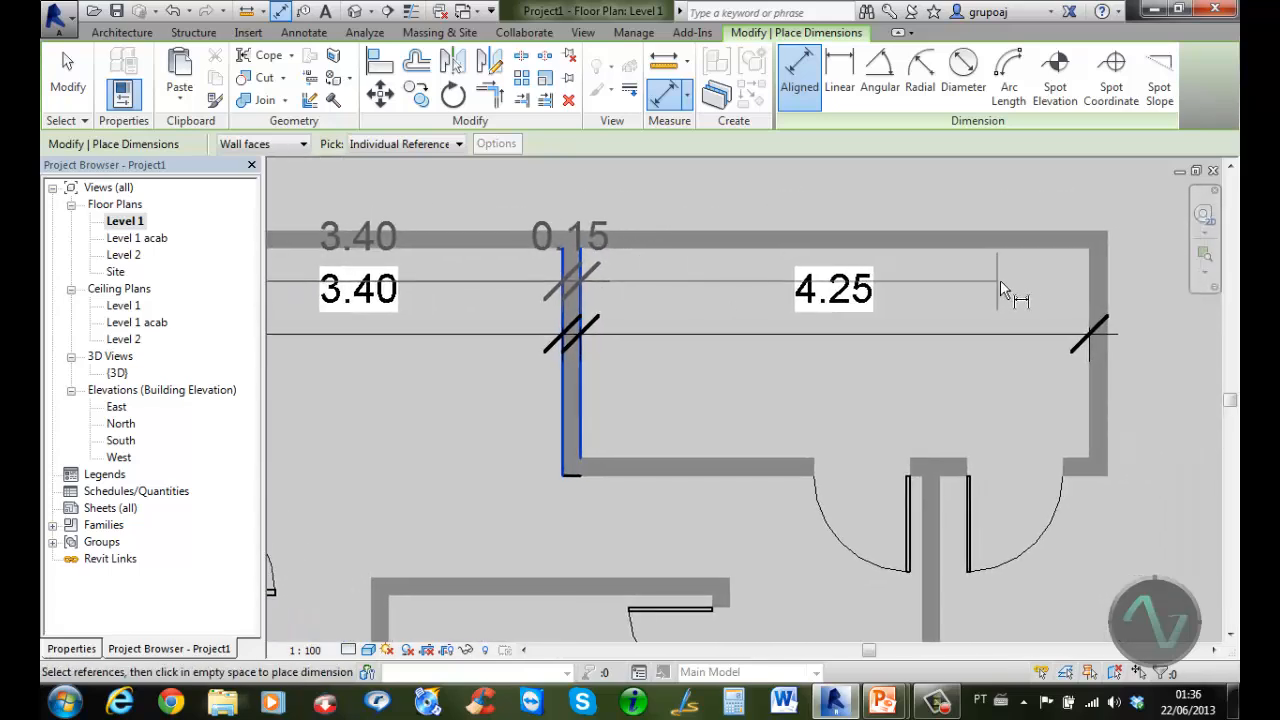
pyautogui.click(1098, 290)
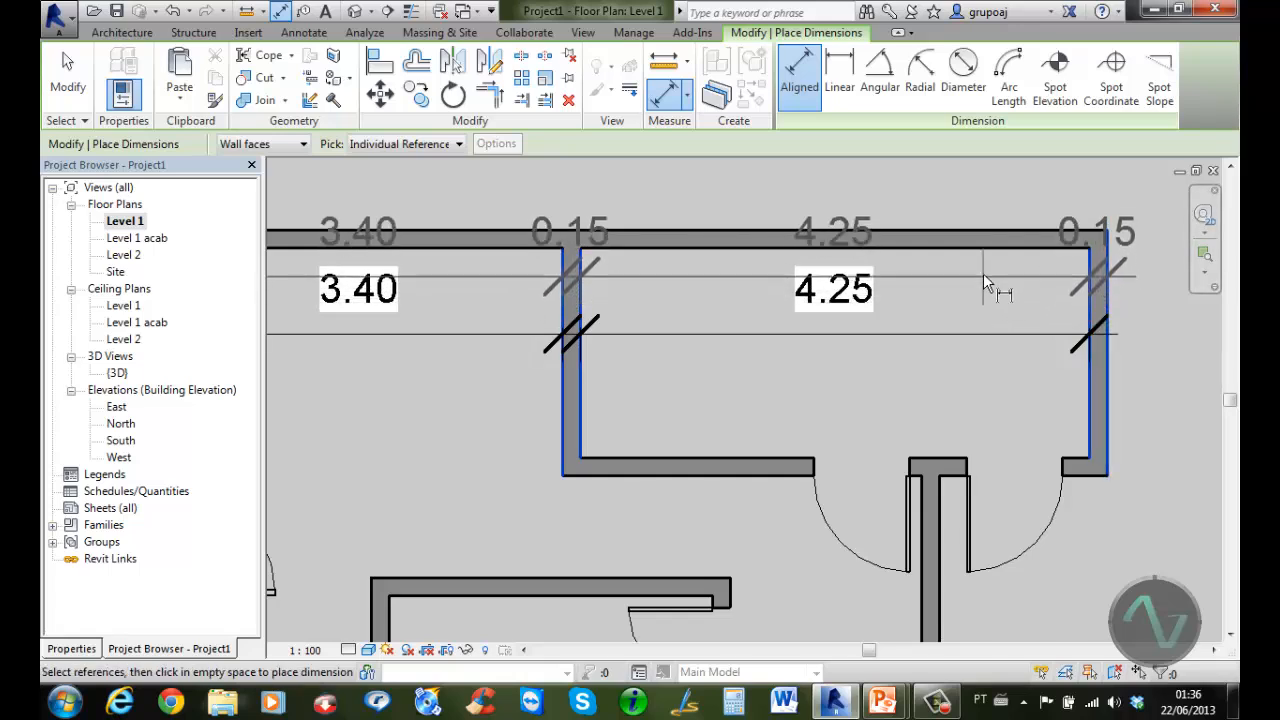
pyautogui.click(995, 195)
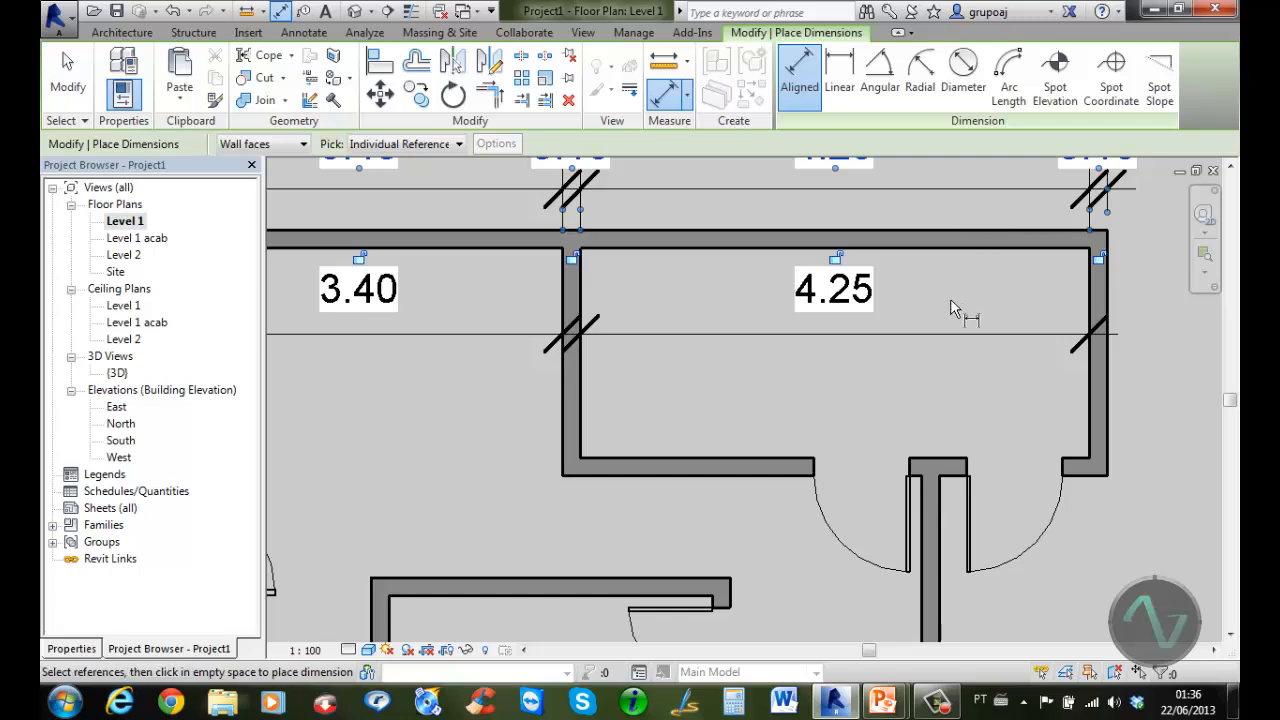
# Set the aligned dimension to pick Entire Walls, with automatic references to Openings by Widths
pyautogui.scroll(-3, 955, 305)
pyautogui.moveTo(968, 307); pyautogui.dragTo(1040, 290, button='middle')
pyautogui.scroll(-3, 1010, 275)
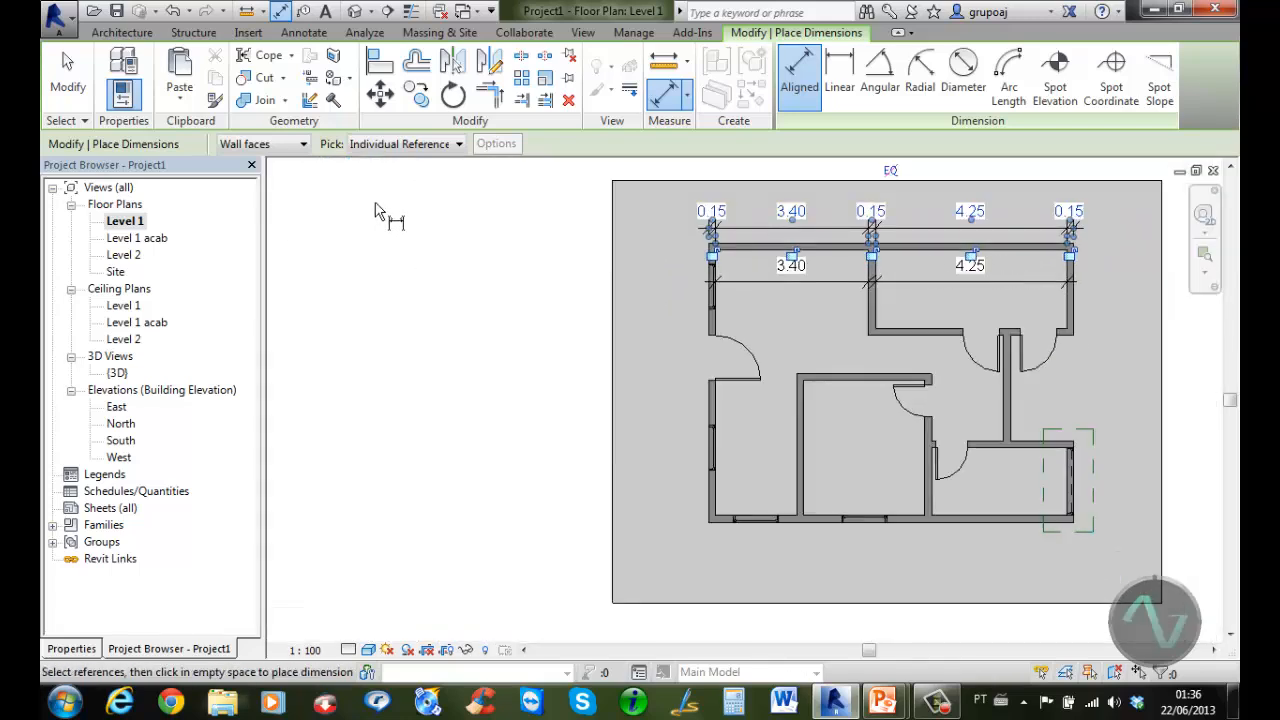
pyautogui.click(433, 146)
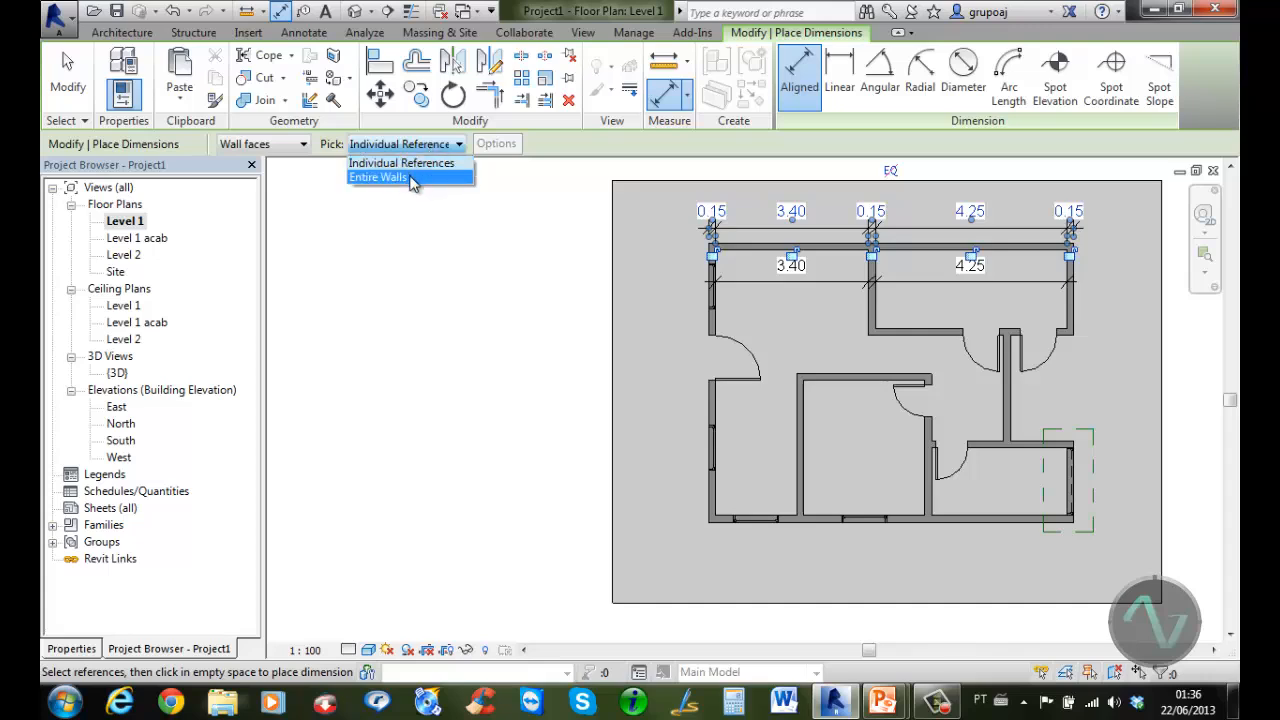
pyautogui.click(411, 178)
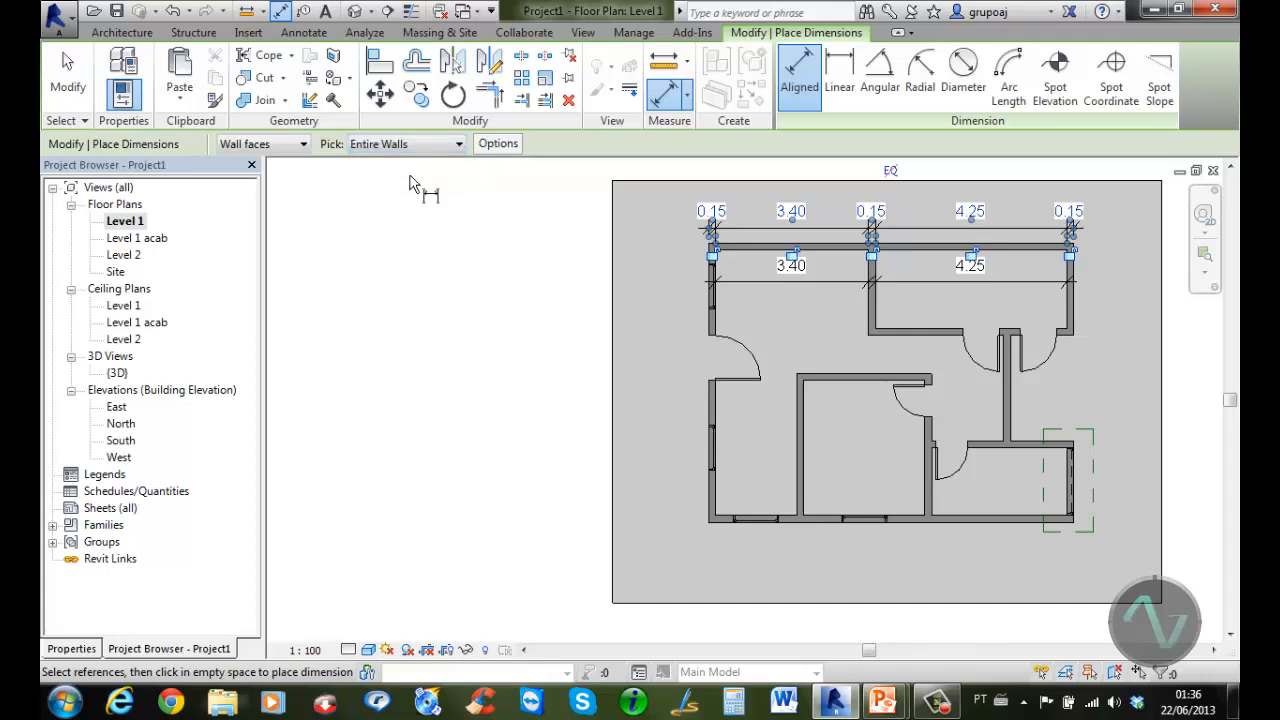
pyautogui.click(500, 145)
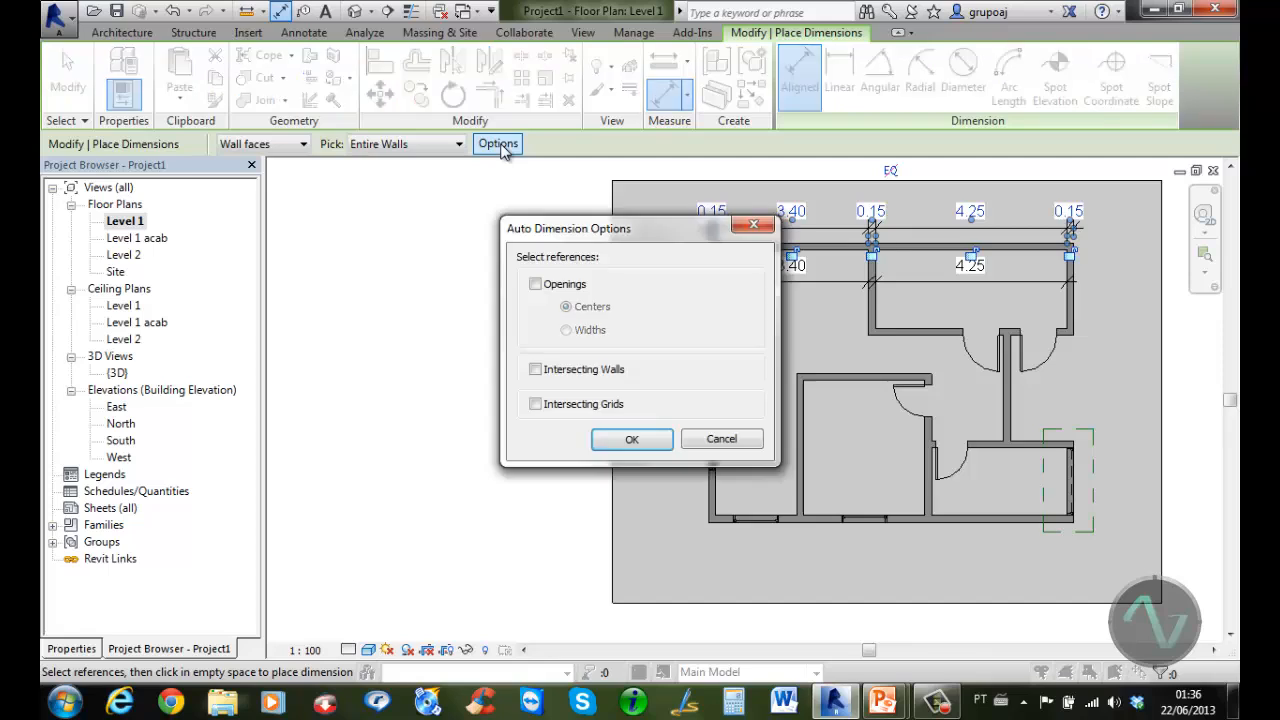
pyautogui.click(535, 285)
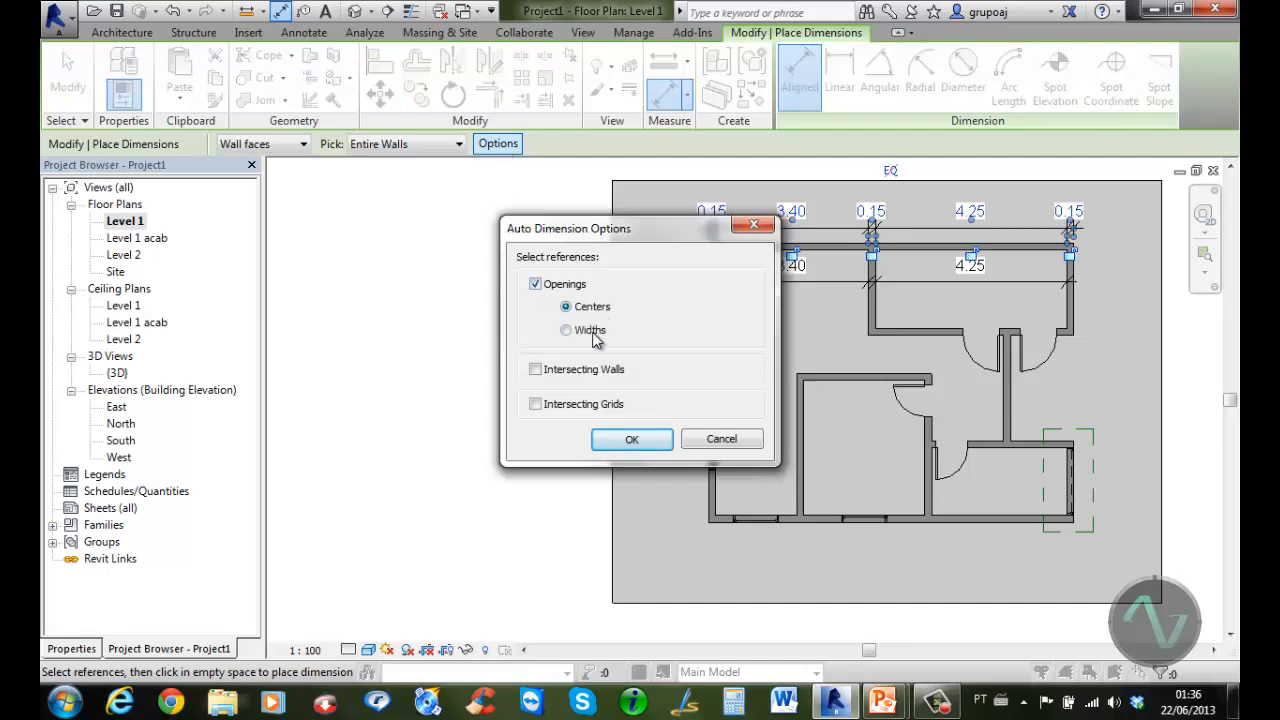
pyautogui.click(567, 330)
pyautogui.click(632, 439)
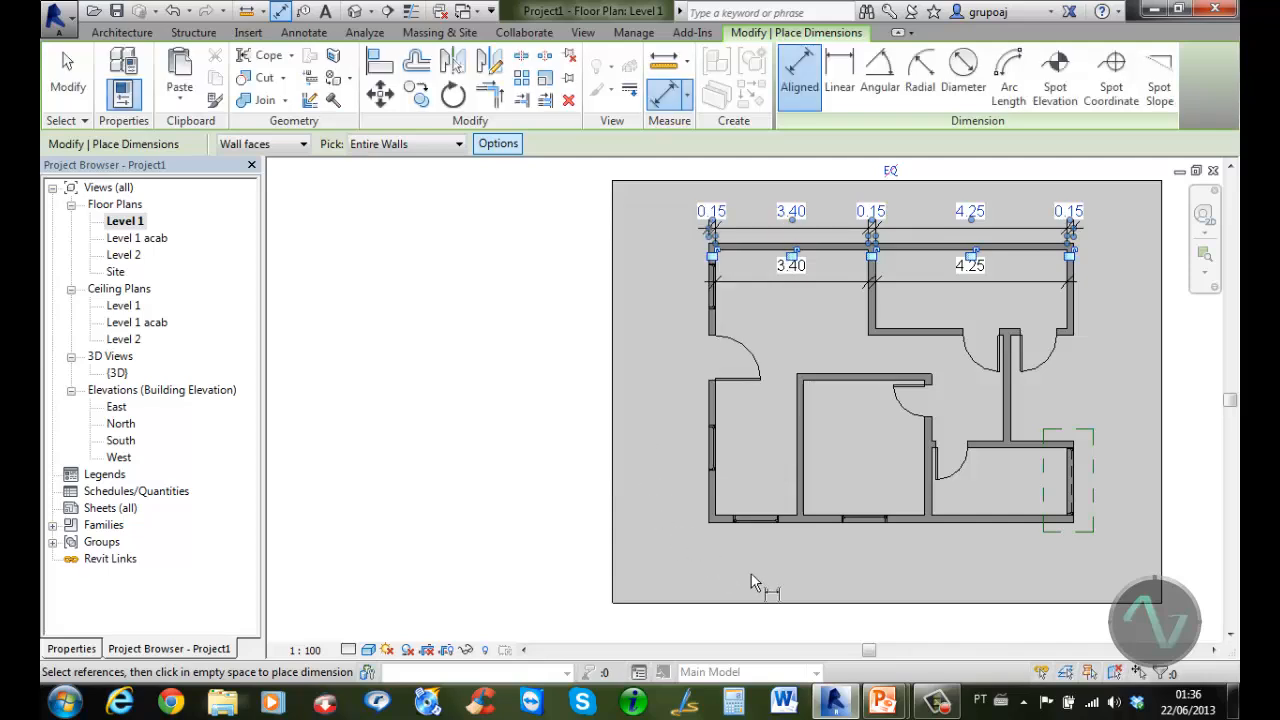
# Dimension the lower and left exterior walls with their openings, placing the dimension strings outside the house
pyautogui.click(918, 528)
pyautogui.click(925, 570)
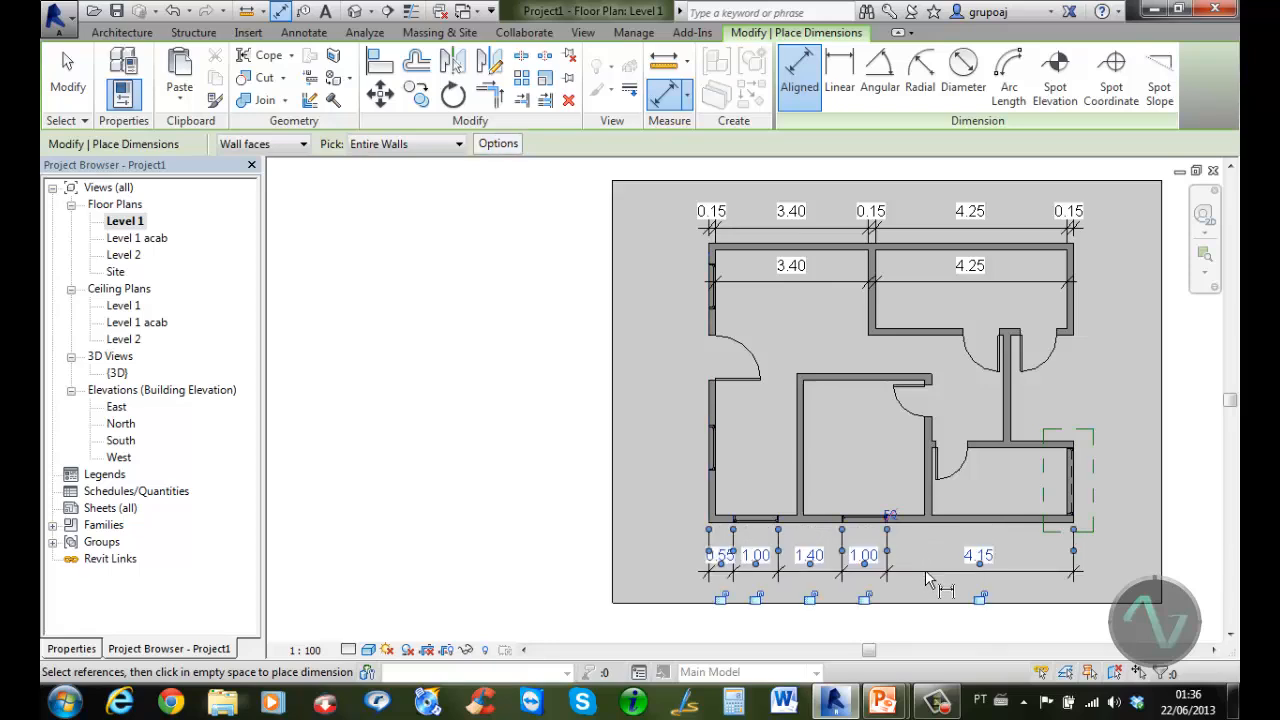
pyautogui.click(709, 497)
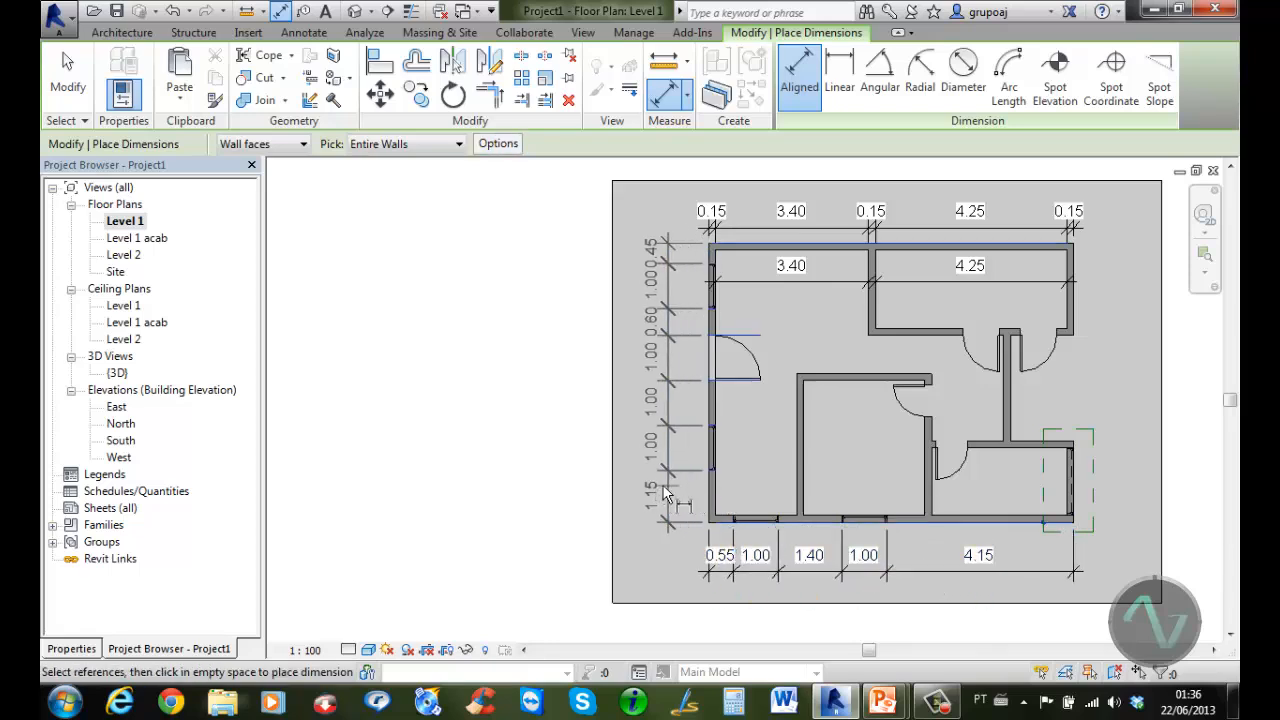
pyautogui.click(651, 400)
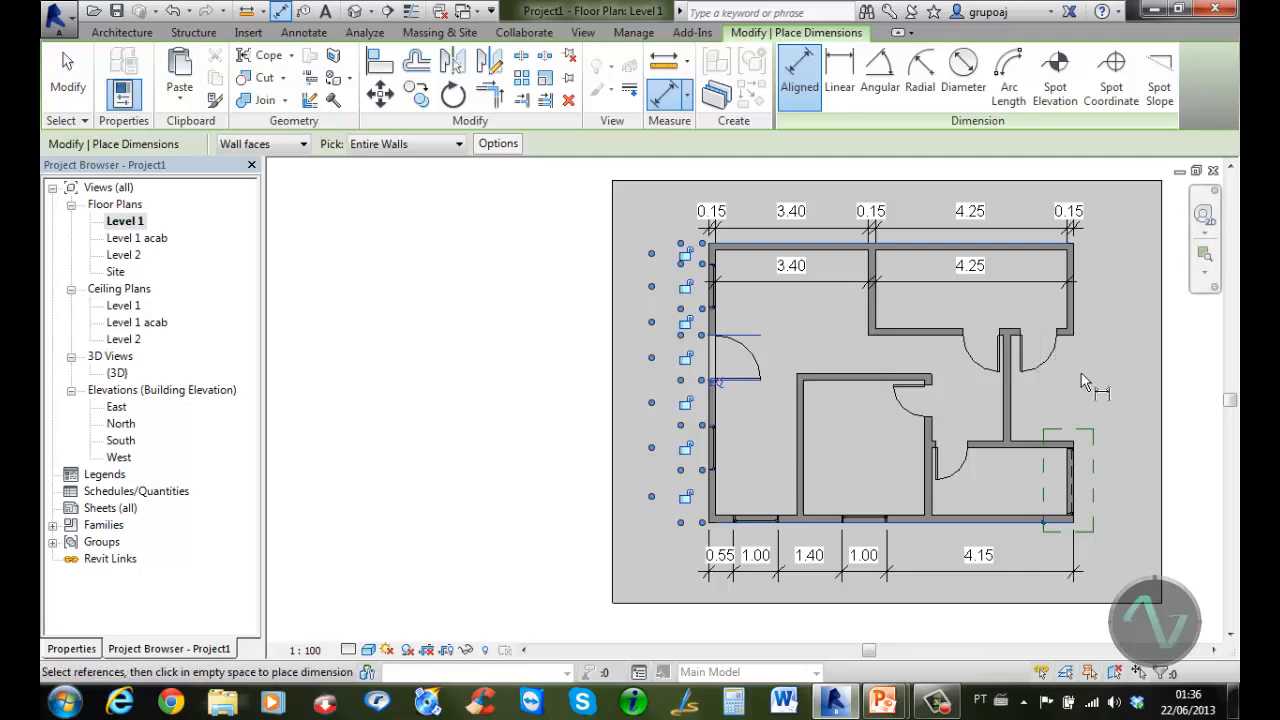
# Turn off the Openings reference and place overall dimensions for the left and upper exterior walls, outside the existing strings
pyautogui.click(510, 145)
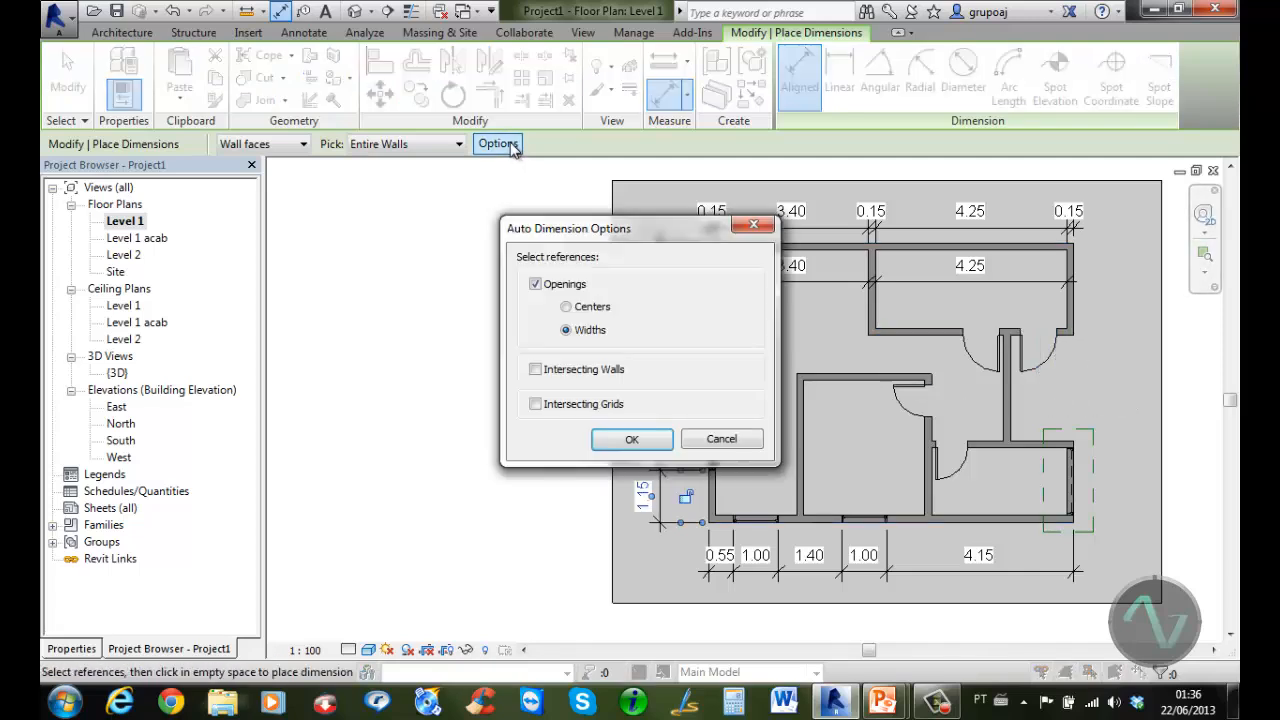
pyautogui.click(536, 285)
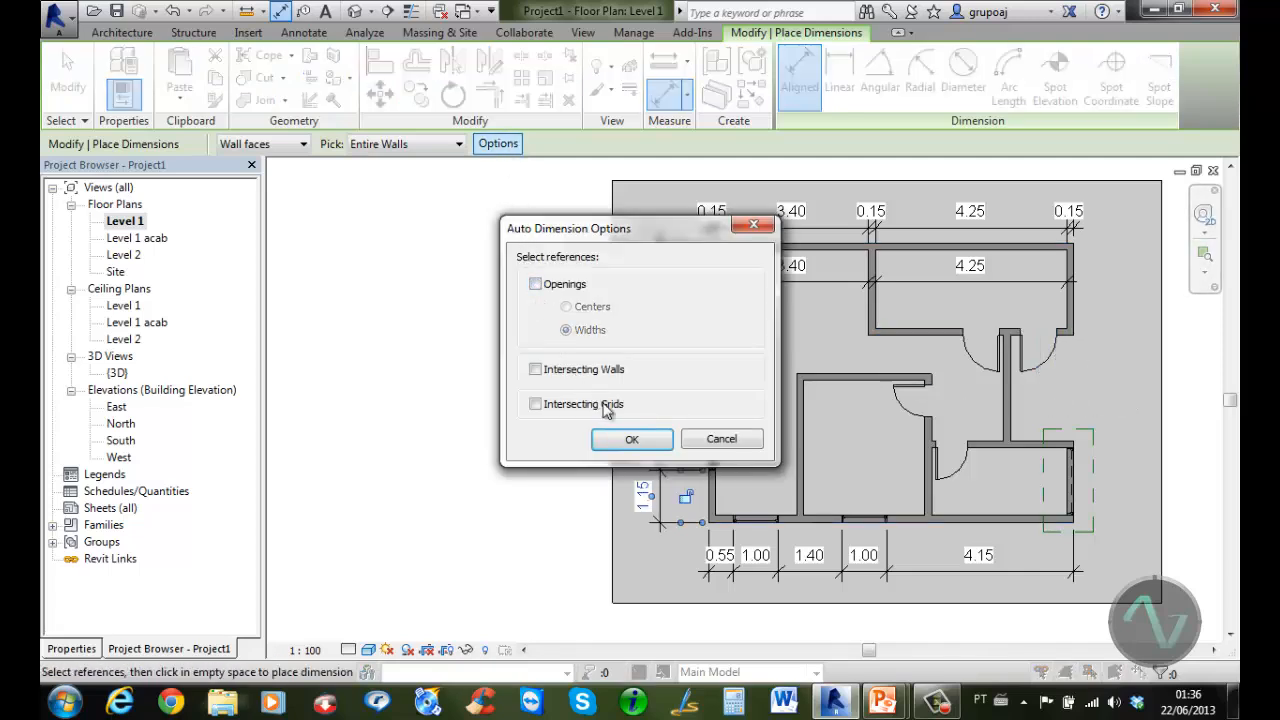
pyautogui.click(632, 439)
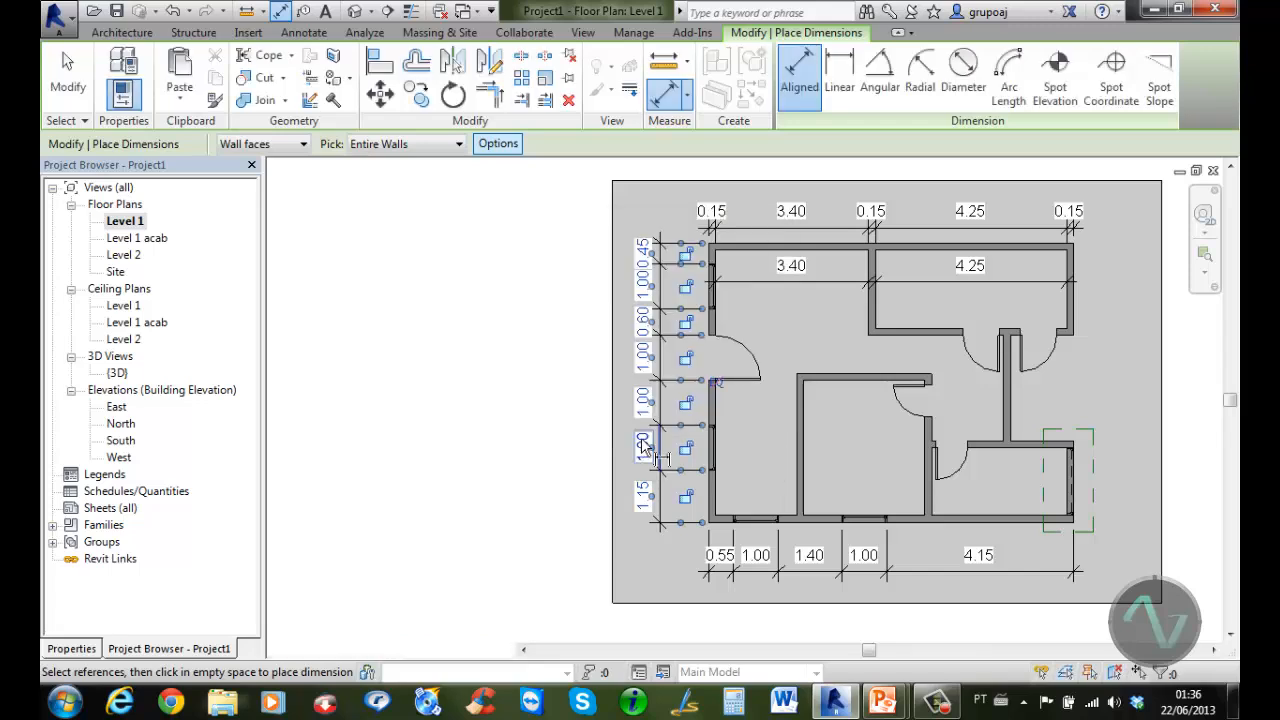
pyautogui.click(708, 420)
pyautogui.click(590, 400)
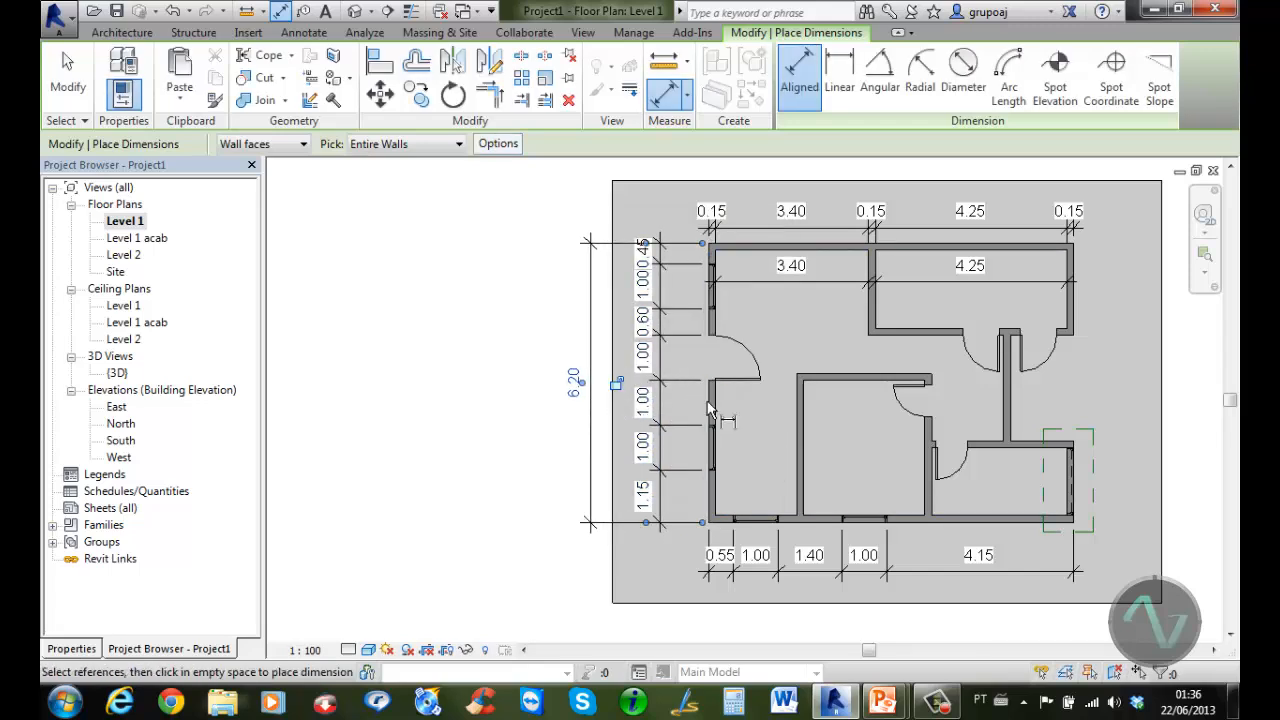
pyautogui.click(839, 244)
pyautogui.click(848, 177)
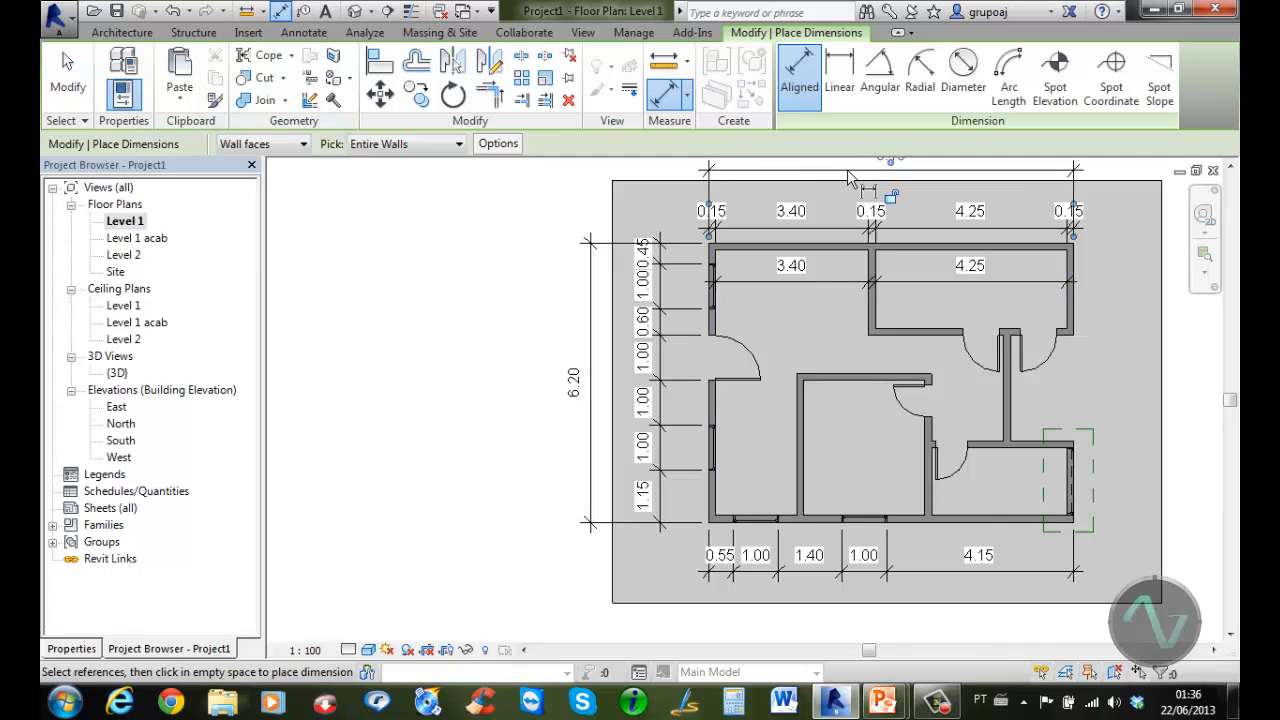
pyautogui.click(68, 78)
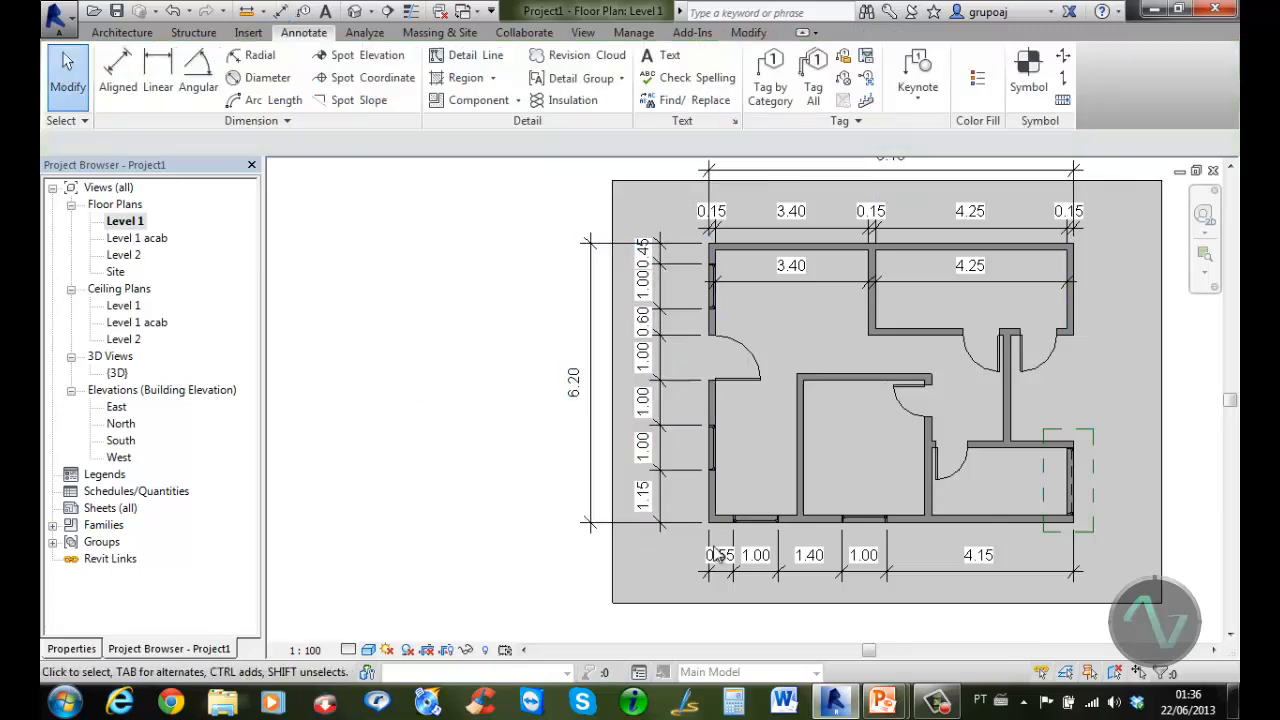
# Move the middle room's window on the lower exterior wall to the right, about 2.06 from the neighbouring window
pyautogui.scroll(5, 760, 558)
pyautogui.moveTo(770, 562); pyautogui.dragTo(670, 453, button='middle')
pyautogui.scroll(1, 665, 445)
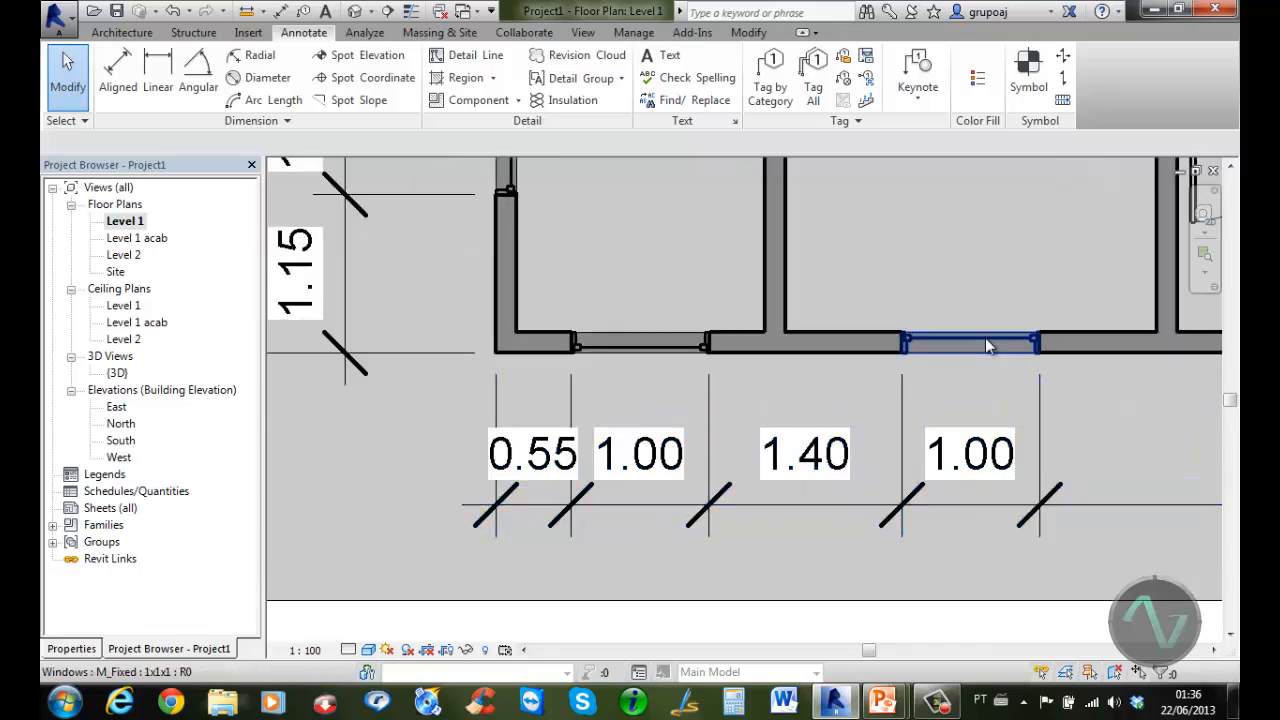
pyautogui.moveTo(985, 337)
pyautogui.mouseDown()
pyautogui.moveTo(1015, 315)
pyautogui.moveTo(1020, 290)
pyautogui.moveTo(995, 251)
pyautogui.mouseUp()
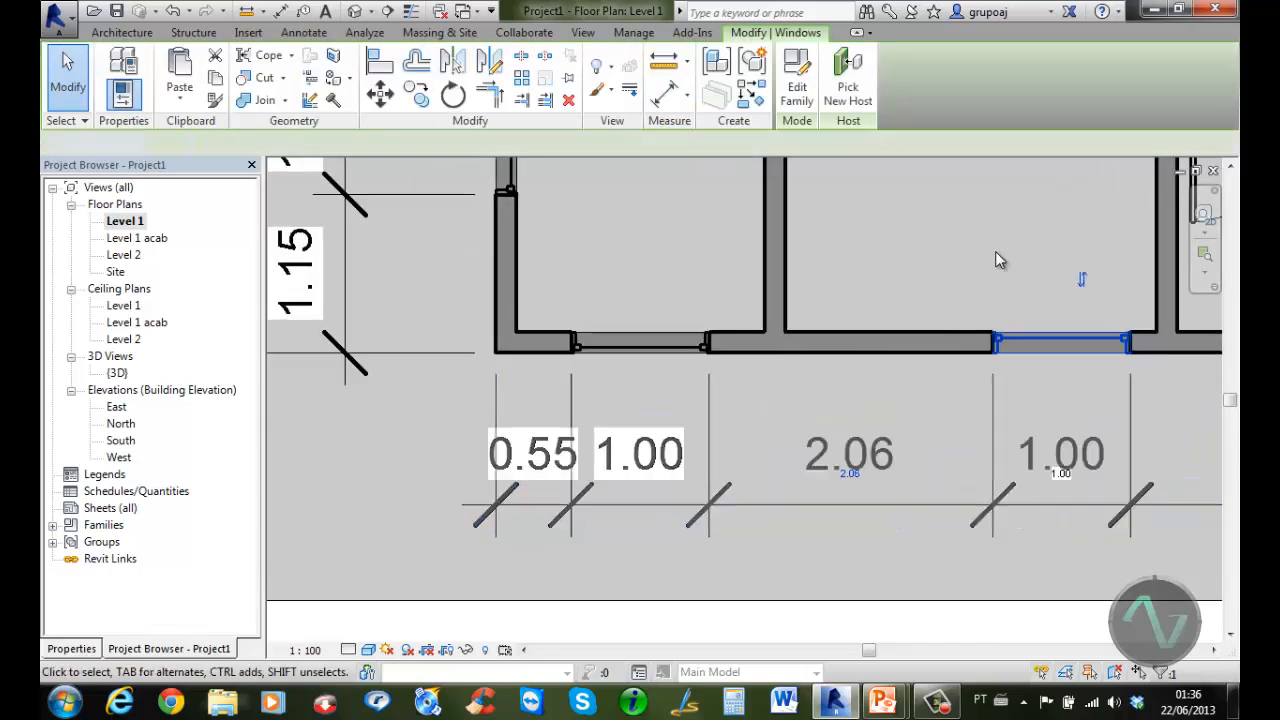
pyautogui.press('Escape')
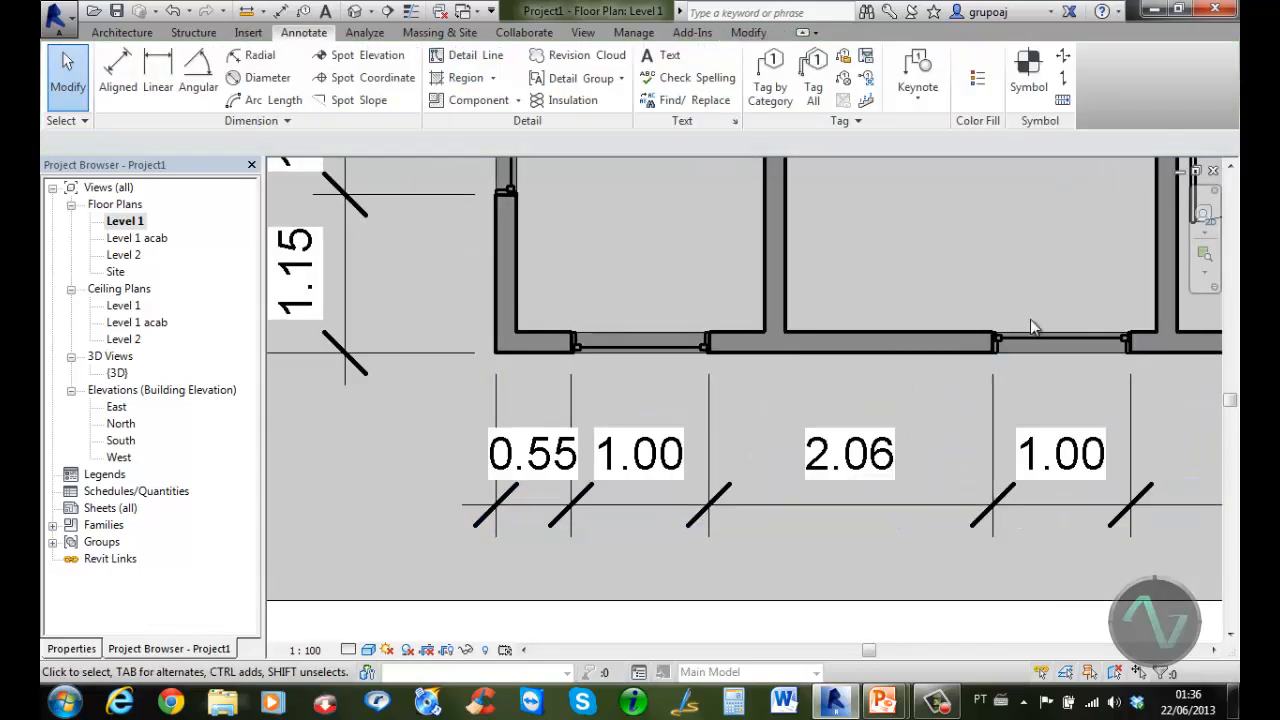
# Delete the lower-left room's window on the lower exterior wall and review the dimensions of the whole plan
pyautogui.click(608, 349)
pyautogui.press('Delete')
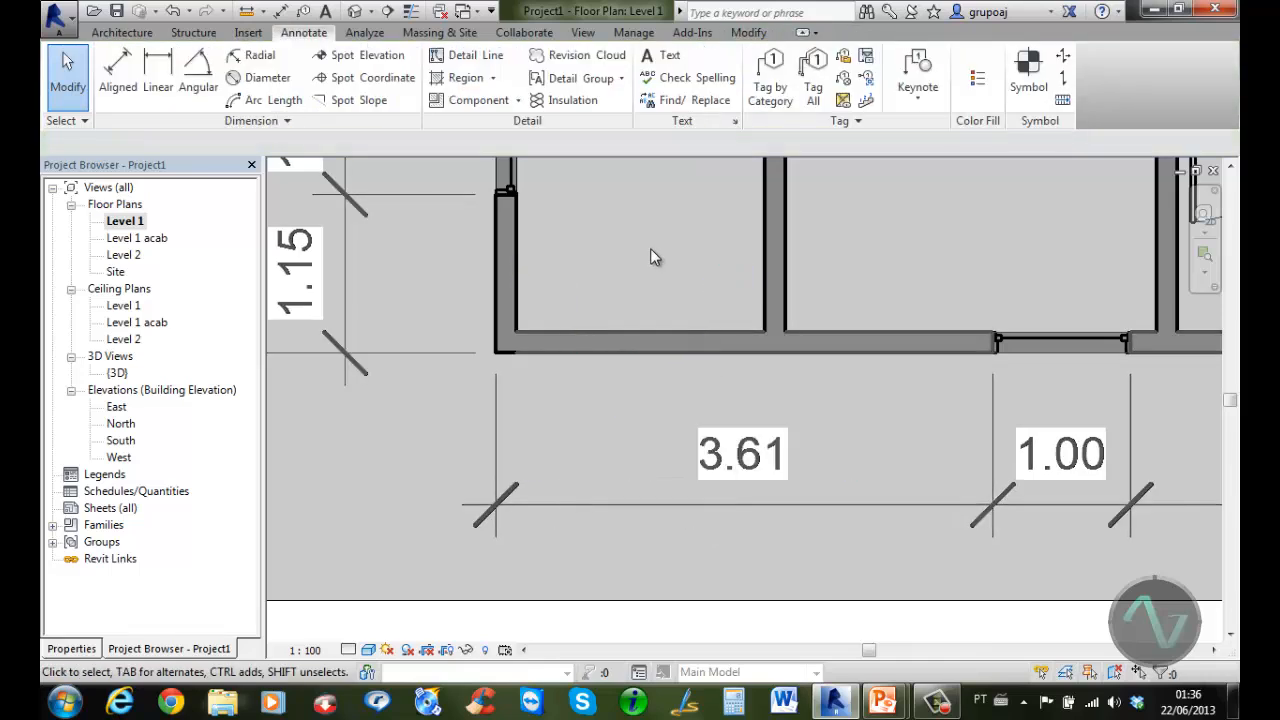
pyautogui.scroll(-3, 660, 258)
pyautogui.scroll(-2, 780, 220)
pyautogui.moveTo(785, 230); pyautogui.dragTo(750, 452, button='middle')
pyautogui.scroll(-1, 748, 445)
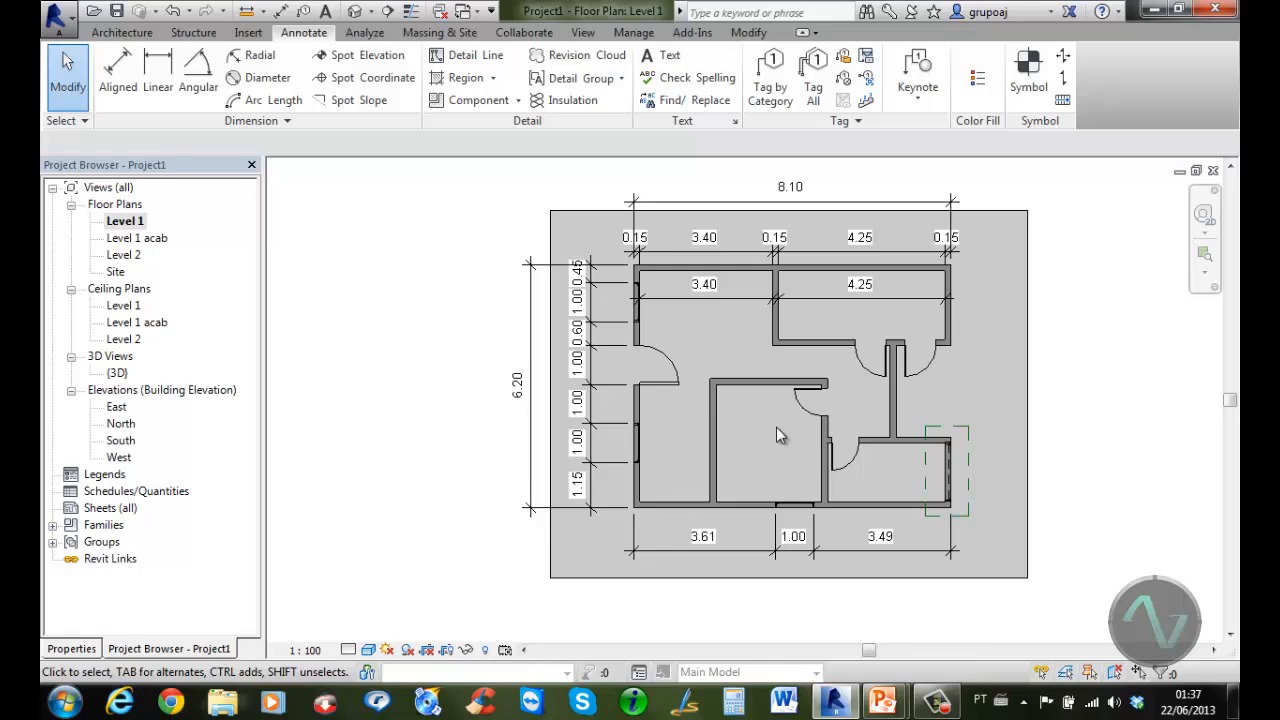
pyautogui.scroll(1, 776, 427)
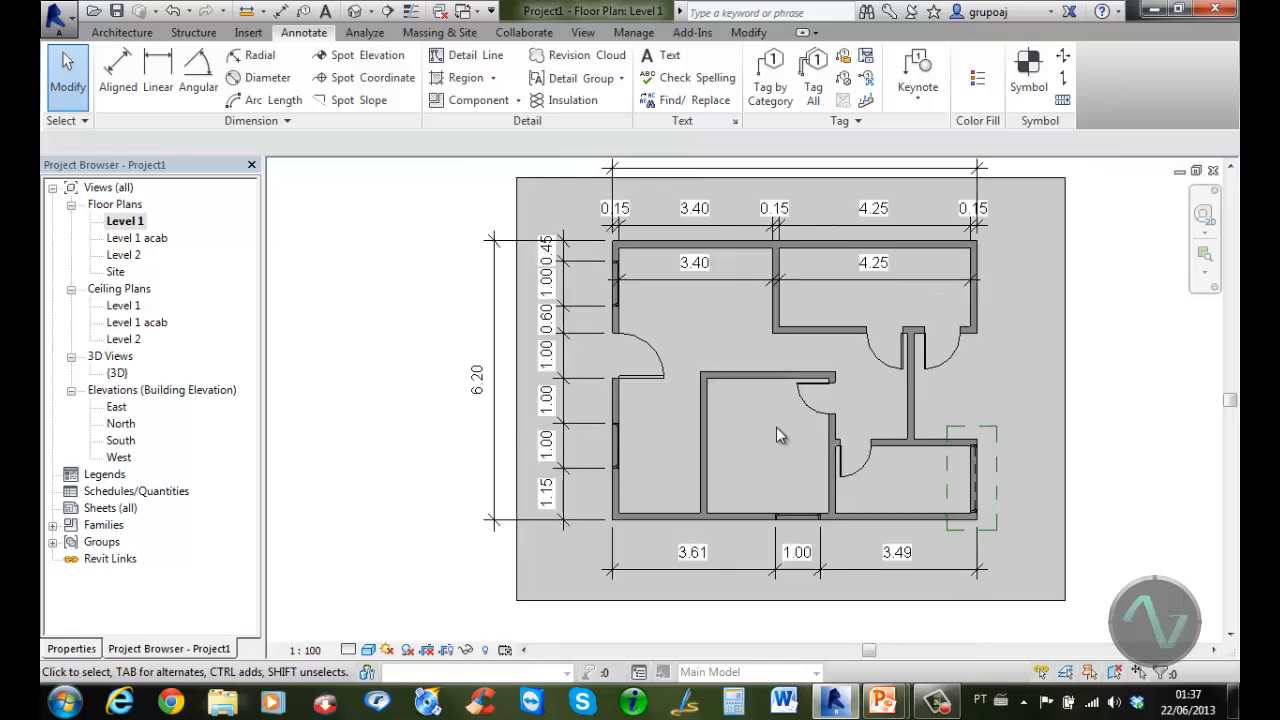
# Open the Level 1 acab floor plan with the house's walls and rooms in view
pyautogui.click(144, 240)
pyautogui.doubleClick(145, 243)
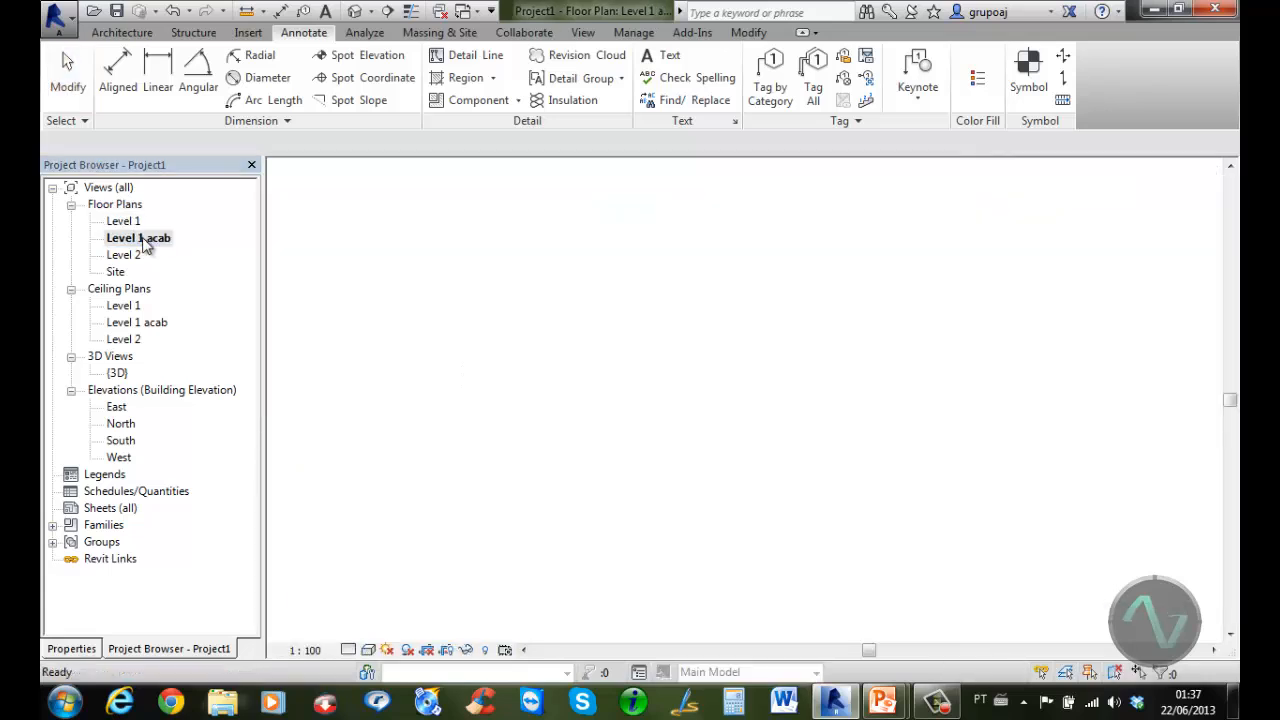
pyautogui.scroll(1, 697, 313)
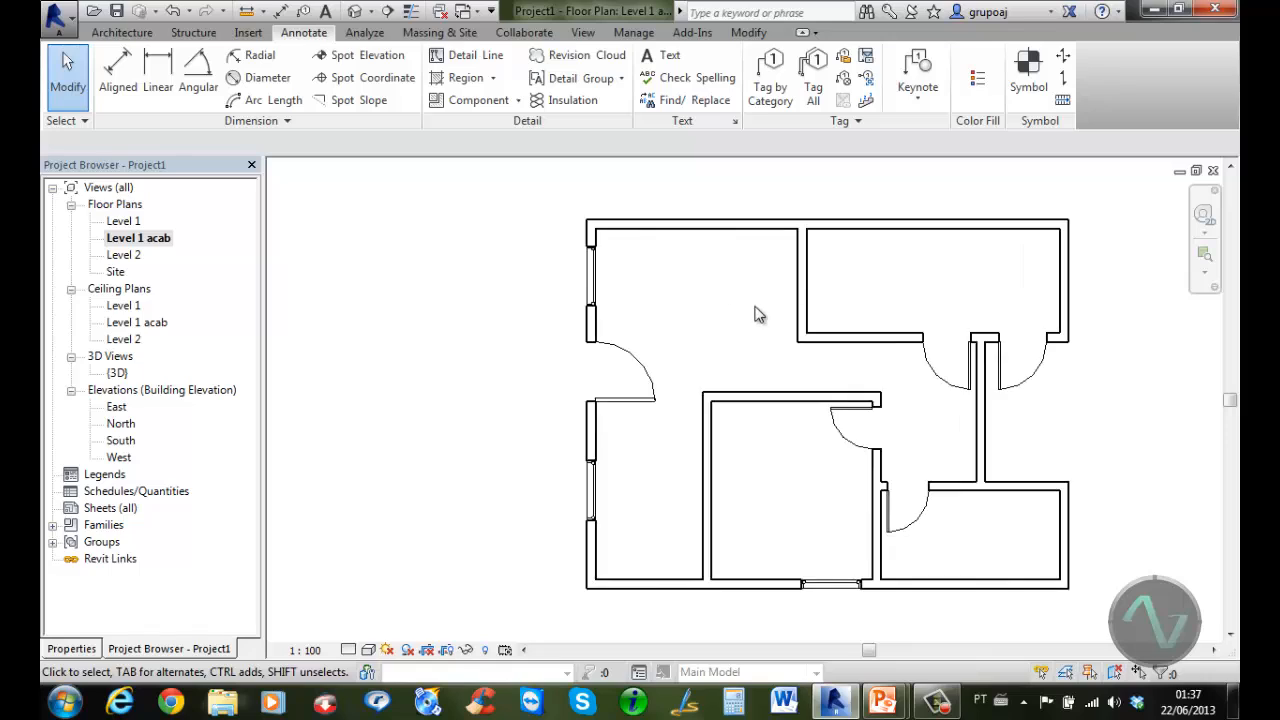
pyautogui.moveTo(756, 315); pyautogui.dragTo(694, 306, button='middle')
pyautogui.scroll(1, 700, 306)
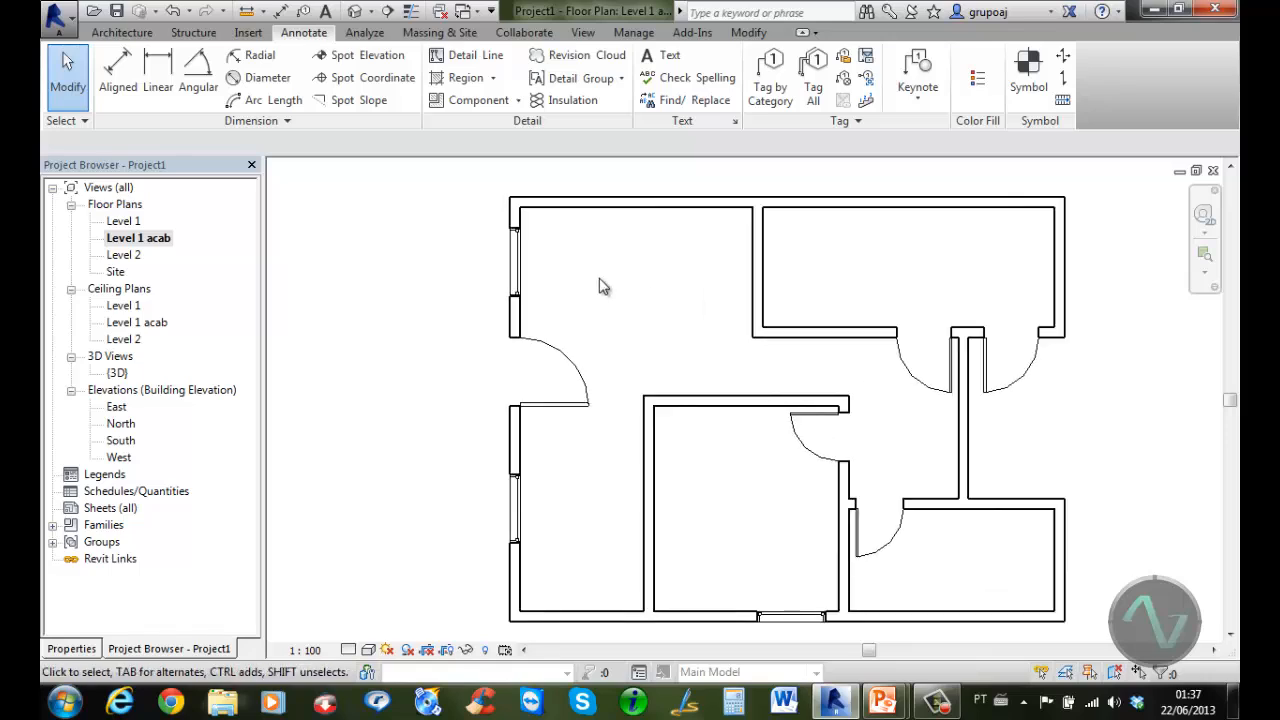
# Start a floor and sketch straight boundary lines from the upper-left room's inner corner along its walls to the hallway's lower-right corner
pyautogui.click(122, 33)
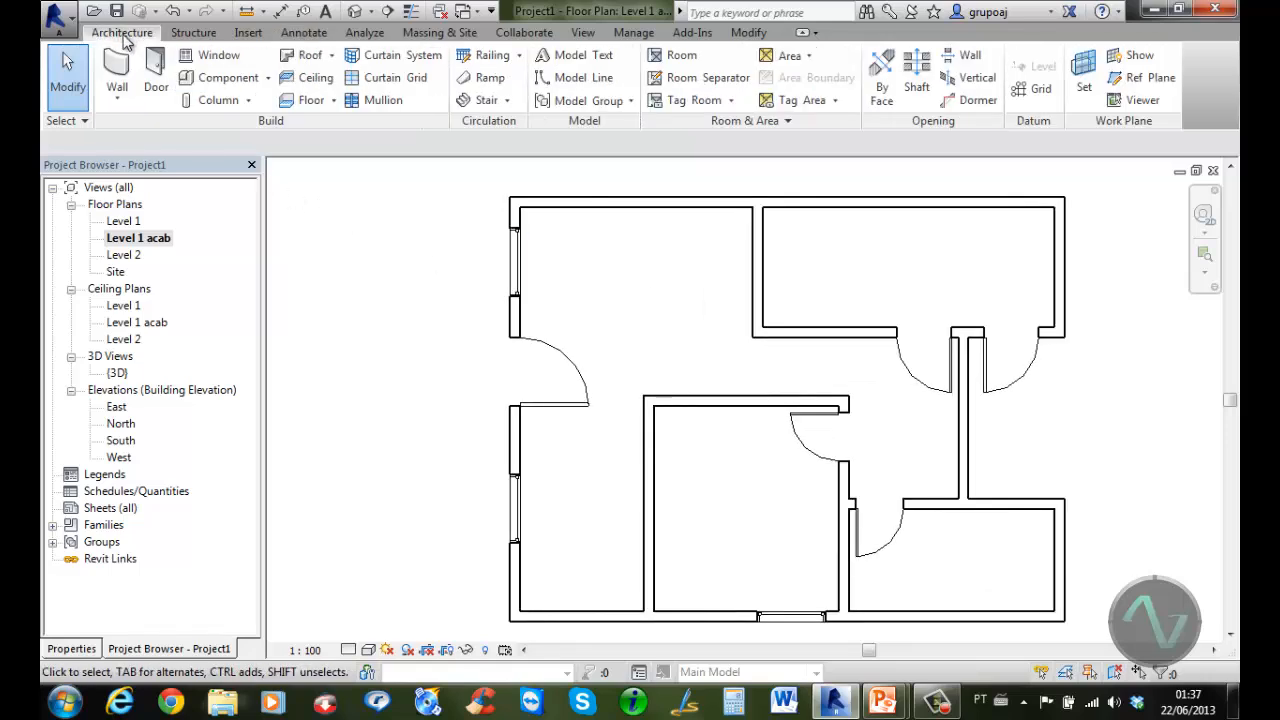
pyautogui.click(311, 102)
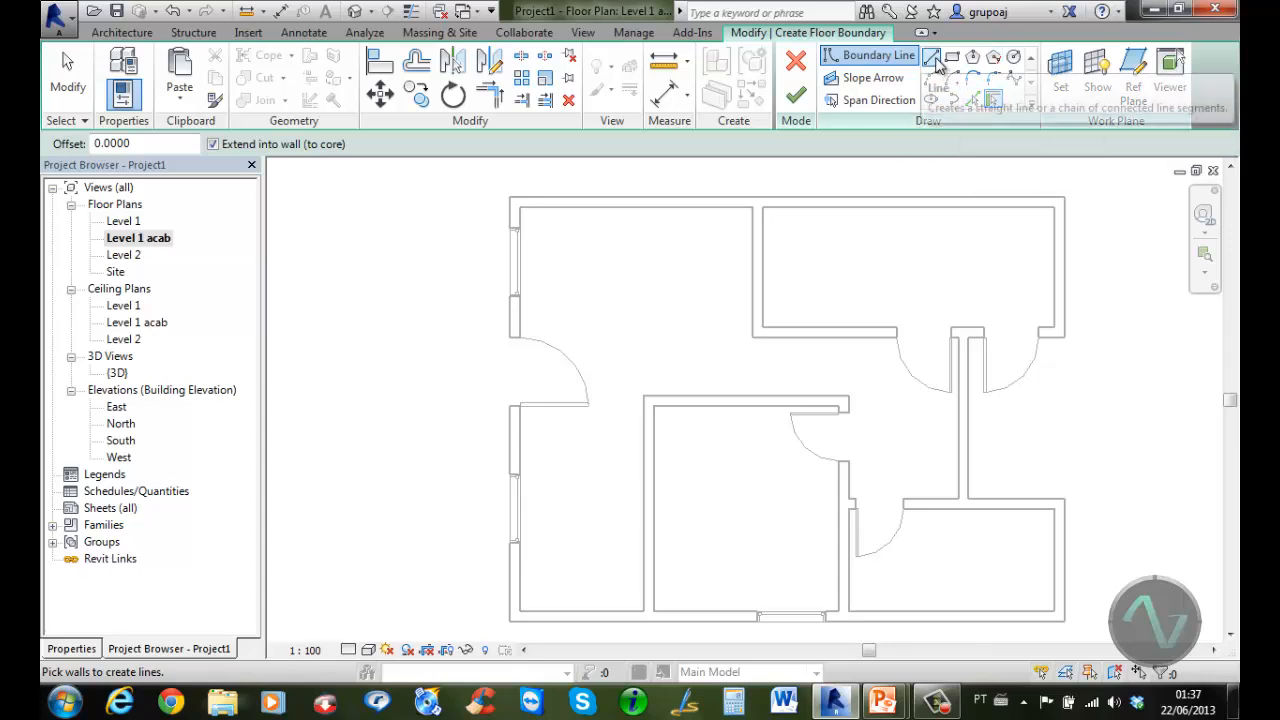
pyautogui.click(934, 60)
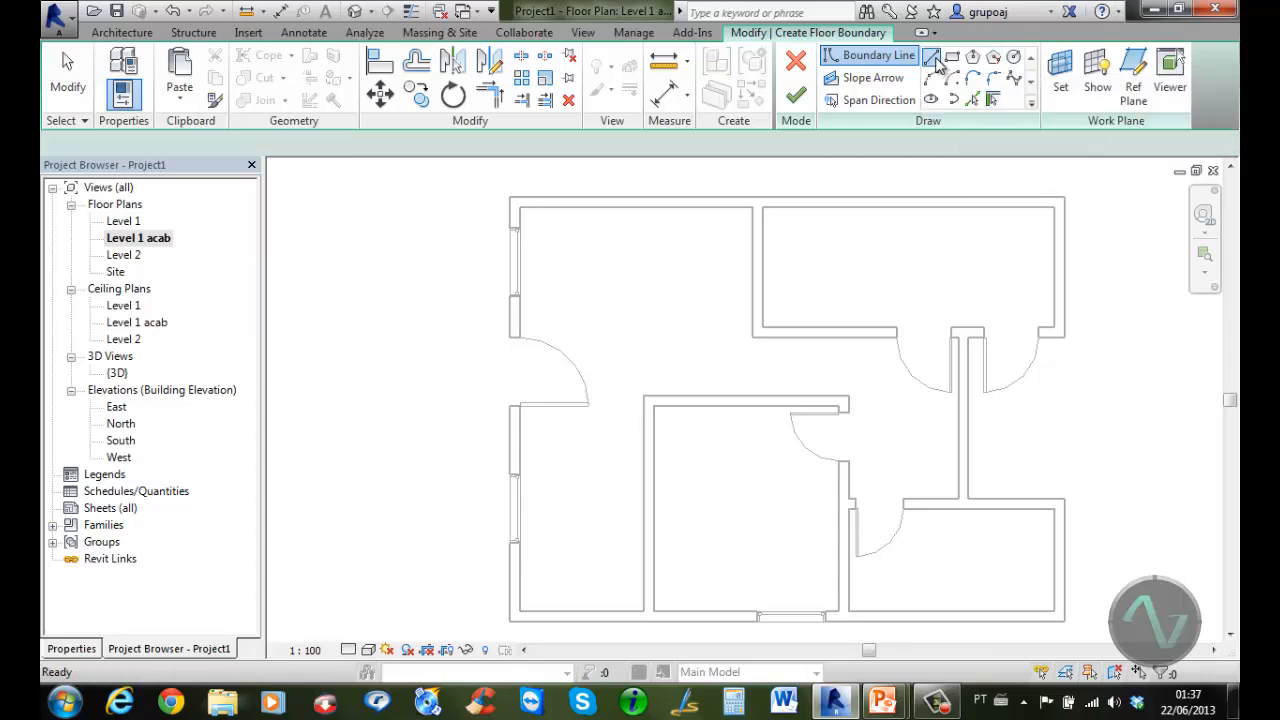
pyautogui.click(520, 208)
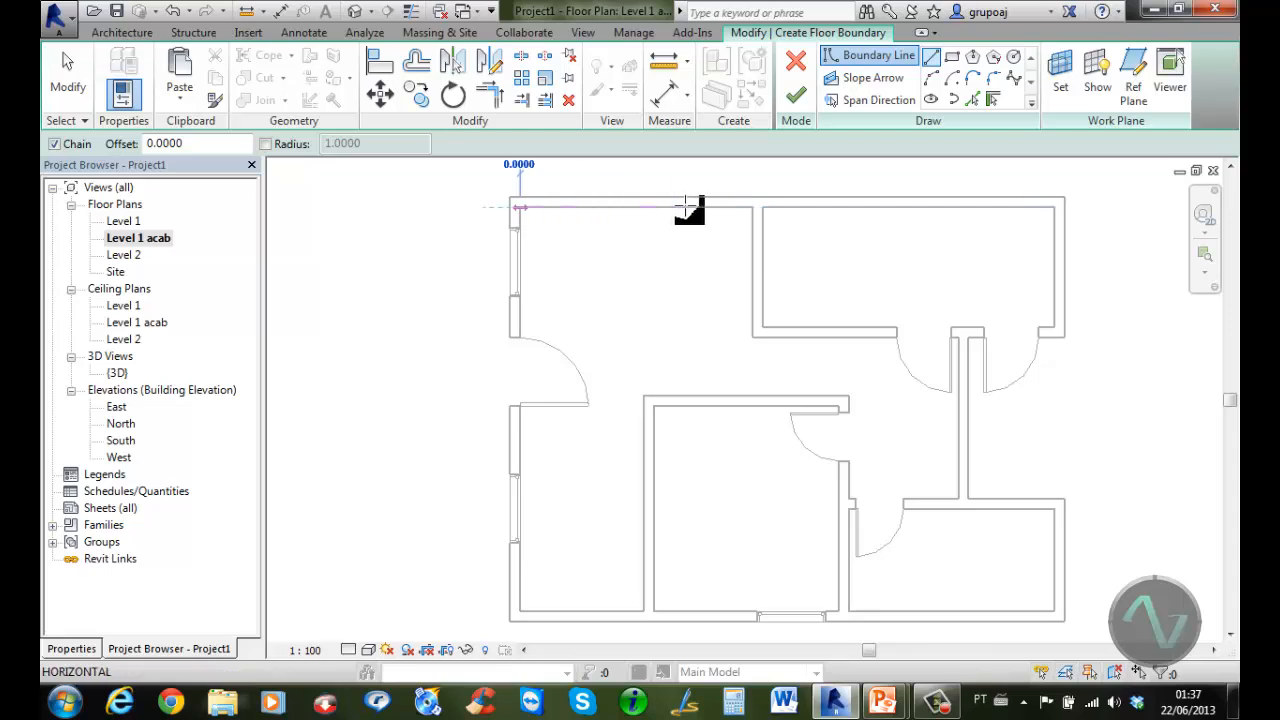
pyautogui.click(752, 208)
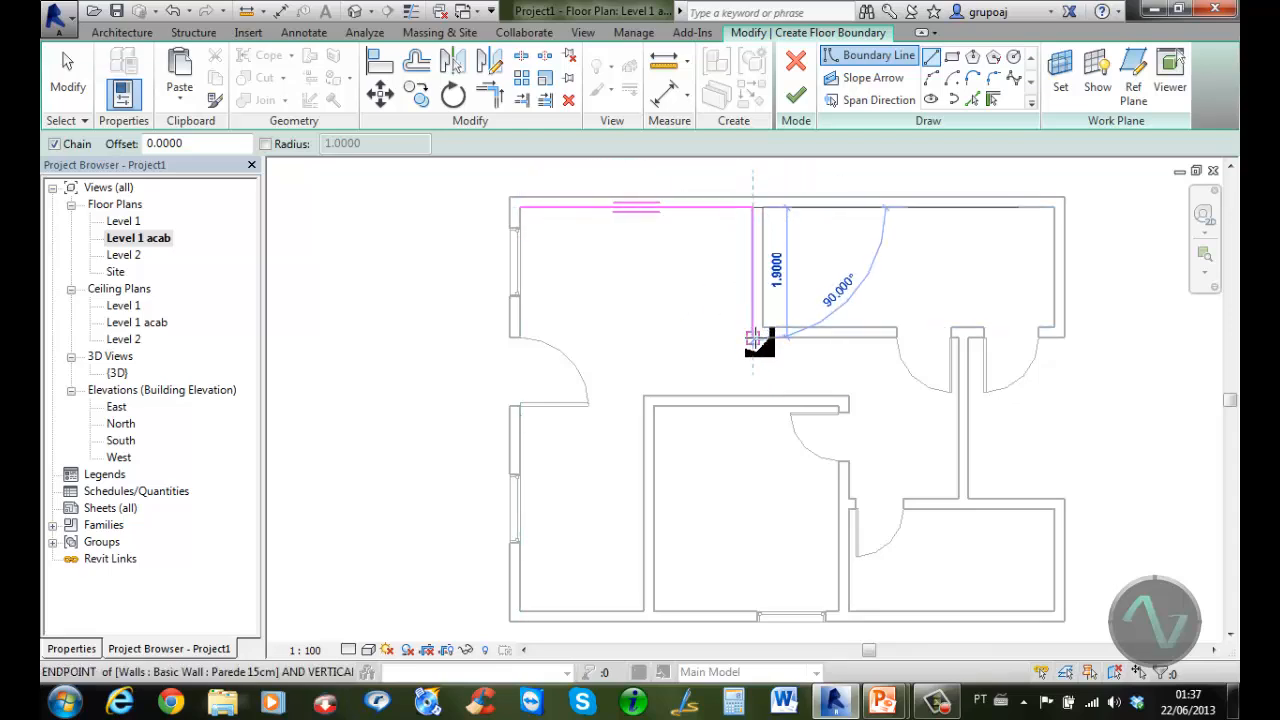
pyautogui.click(752, 337)
pyautogui.click(958, 337)
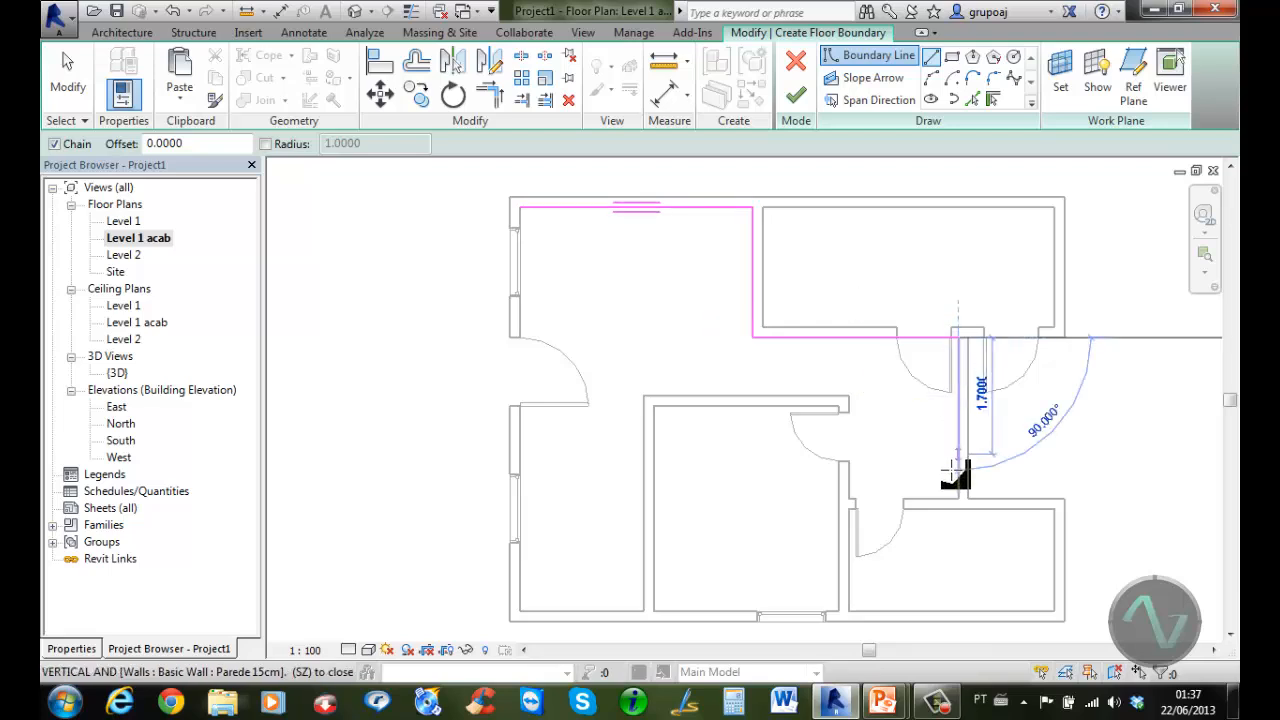
pyautogui.click(958, 498)
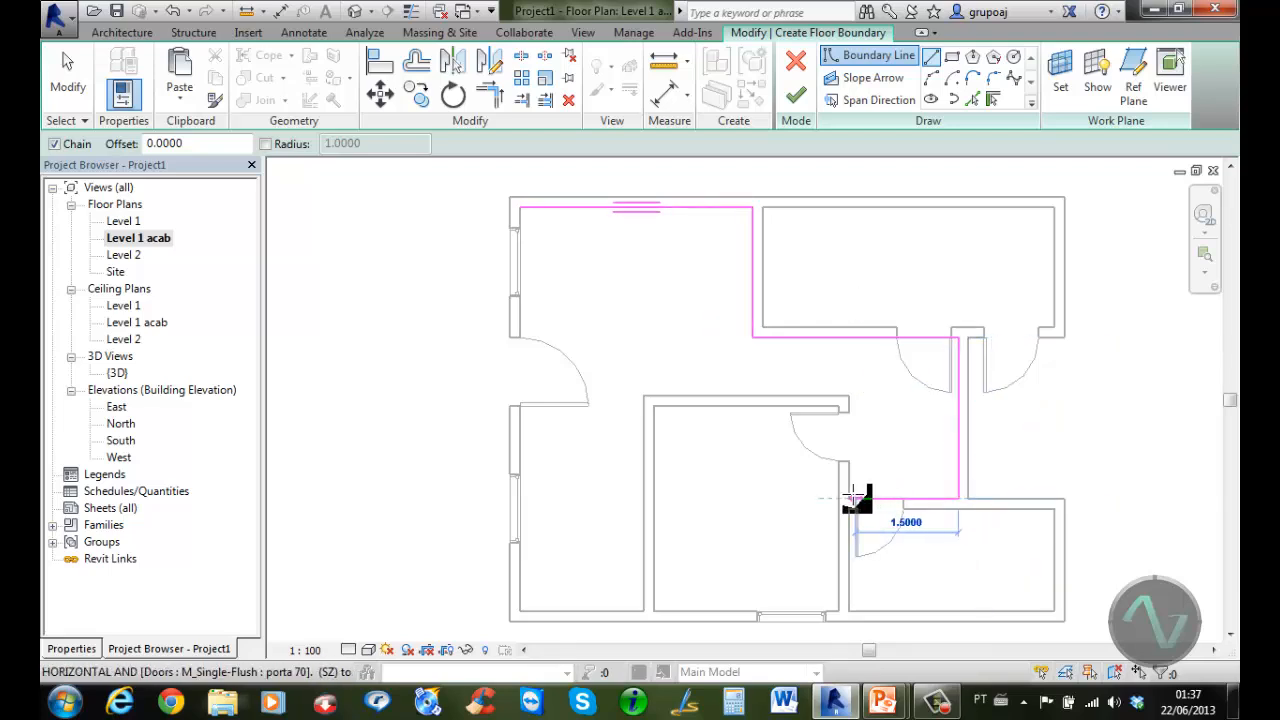
# Close the floor boundary along the hallway's lower side, the middle room's outer walls and the inner face of the left exterior wall
pyautogui.click(848, 498)
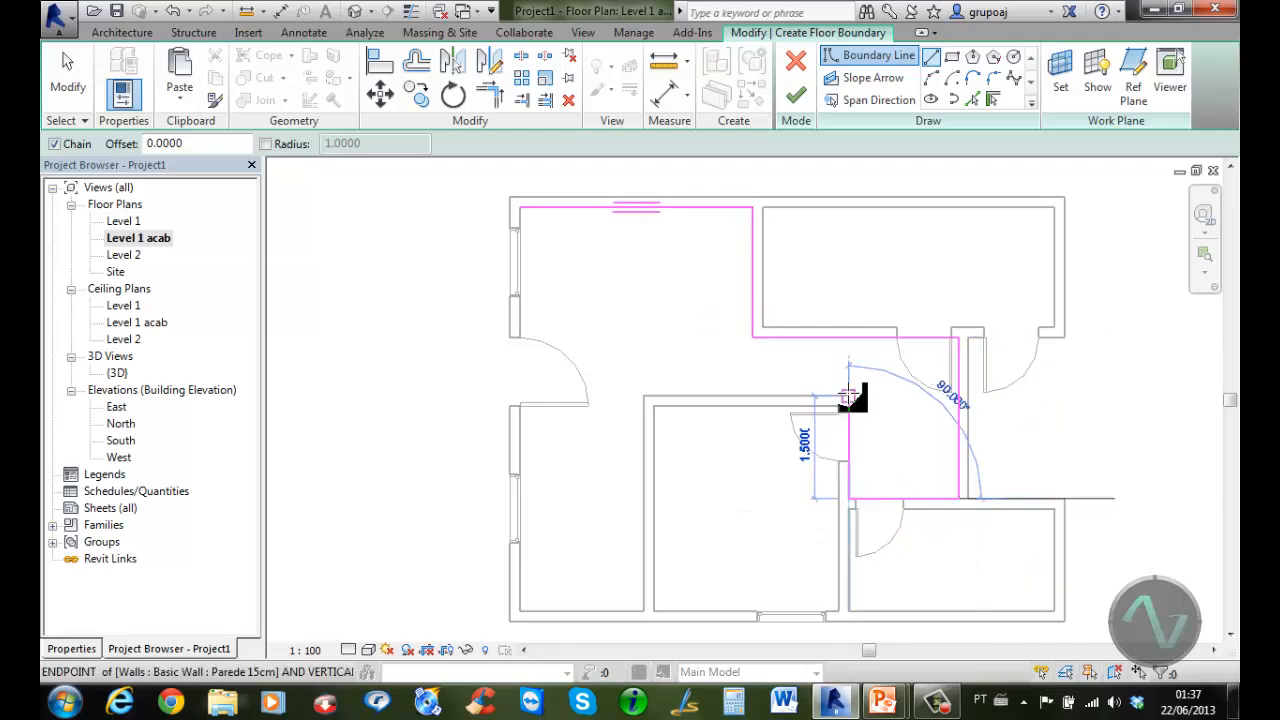
pyautogui.click(848, 397)
pyautogui.click(645, 397)
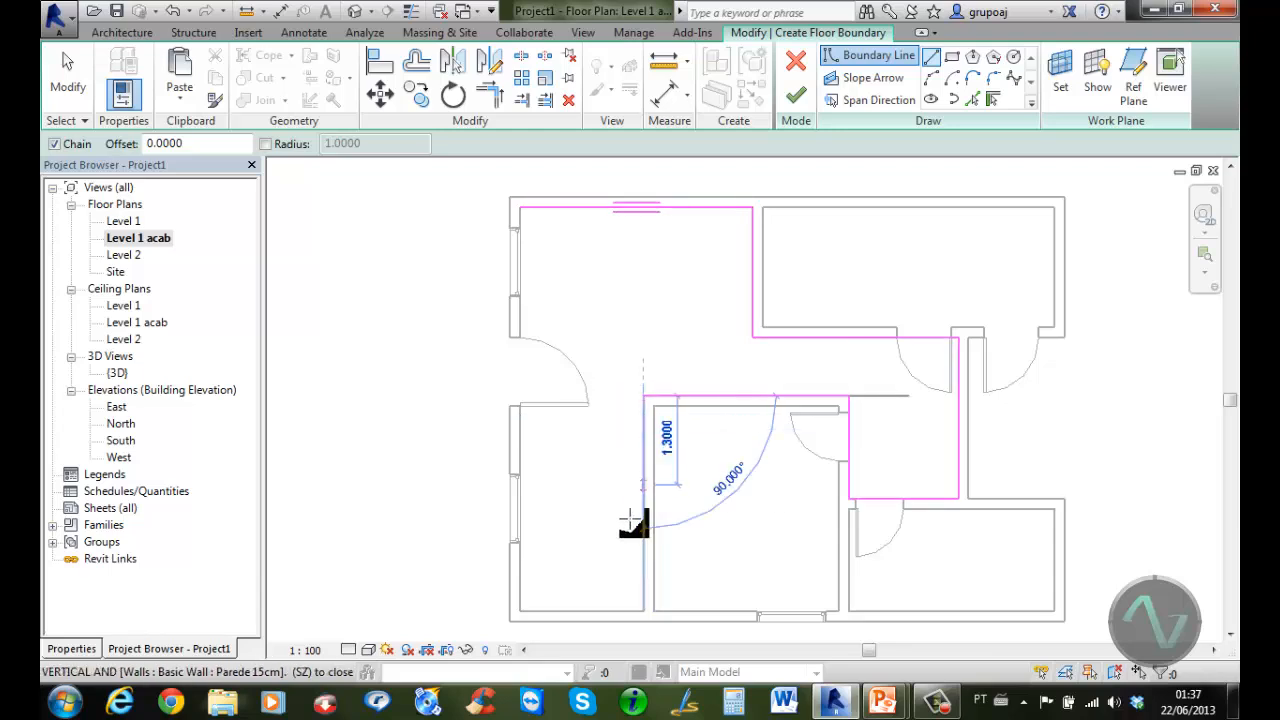
pyautogui.click(644, 611)
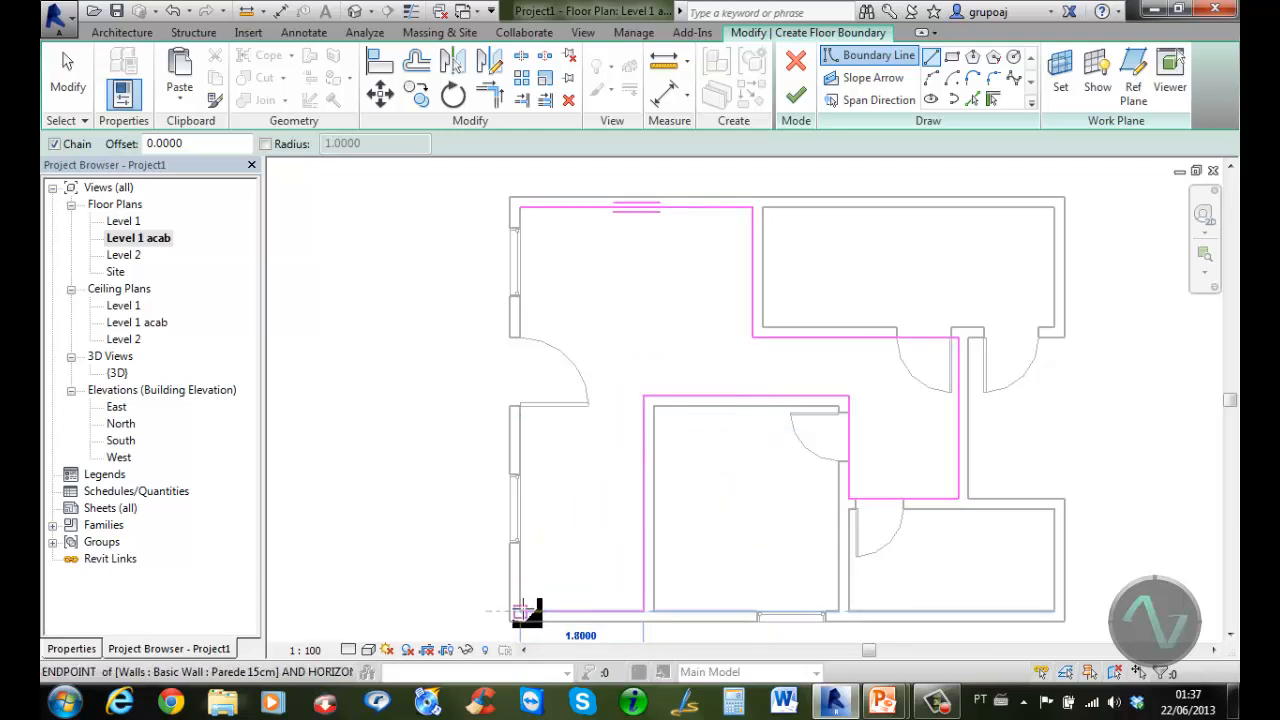
pyautogui.click(520, 611)
pyautogui.click(520, 208)
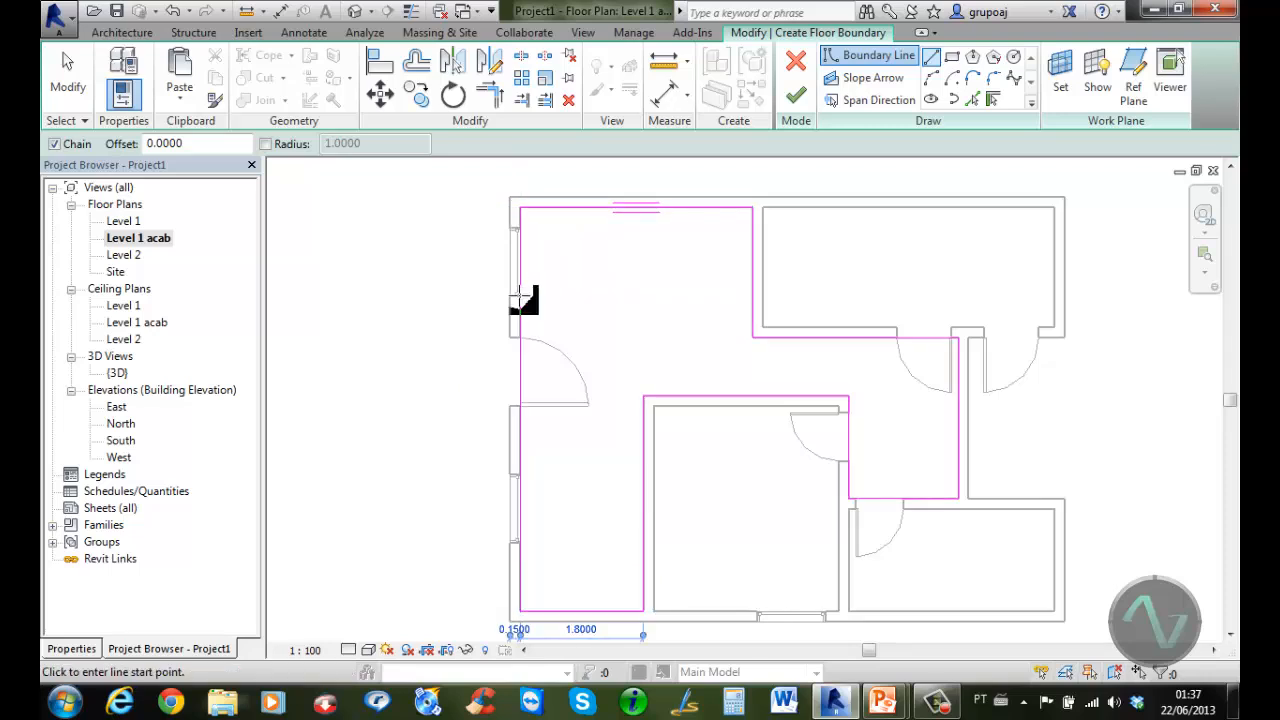
# Duplicate the Generic 150mm floor type under the name "piso ceramico"
pyautogui.click(97, 650)
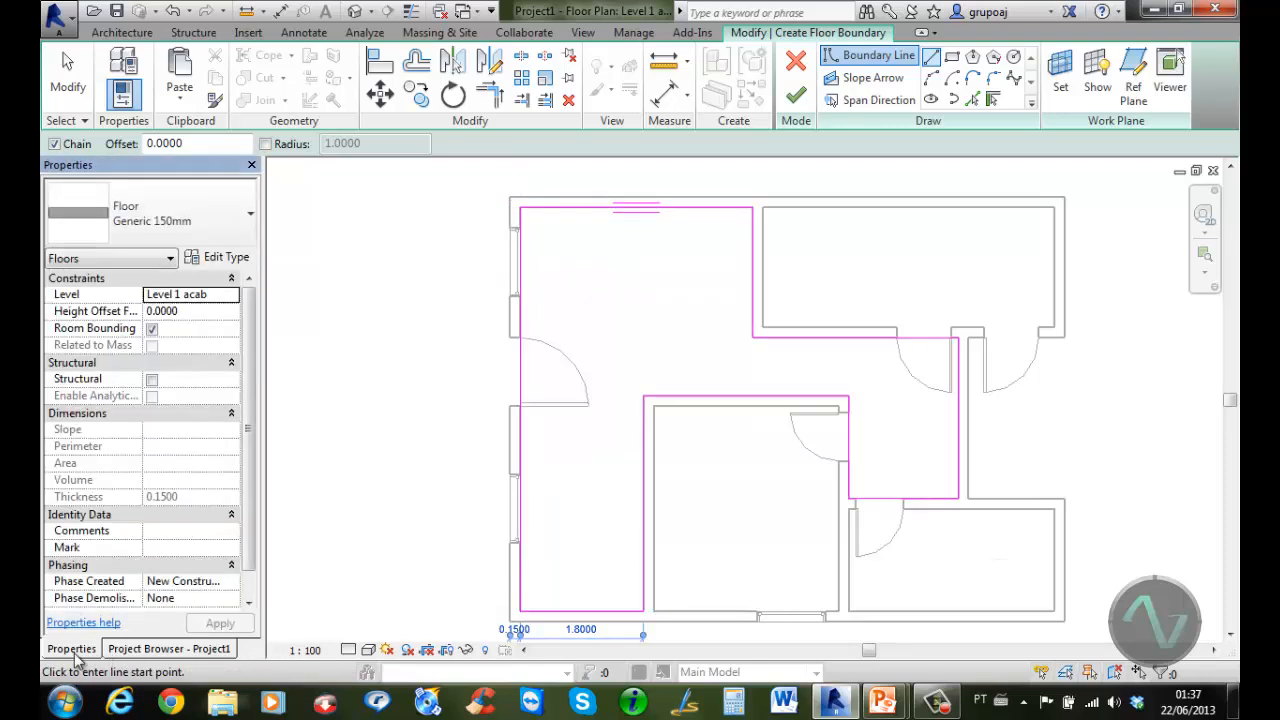
pyautogui.click(158, 220)
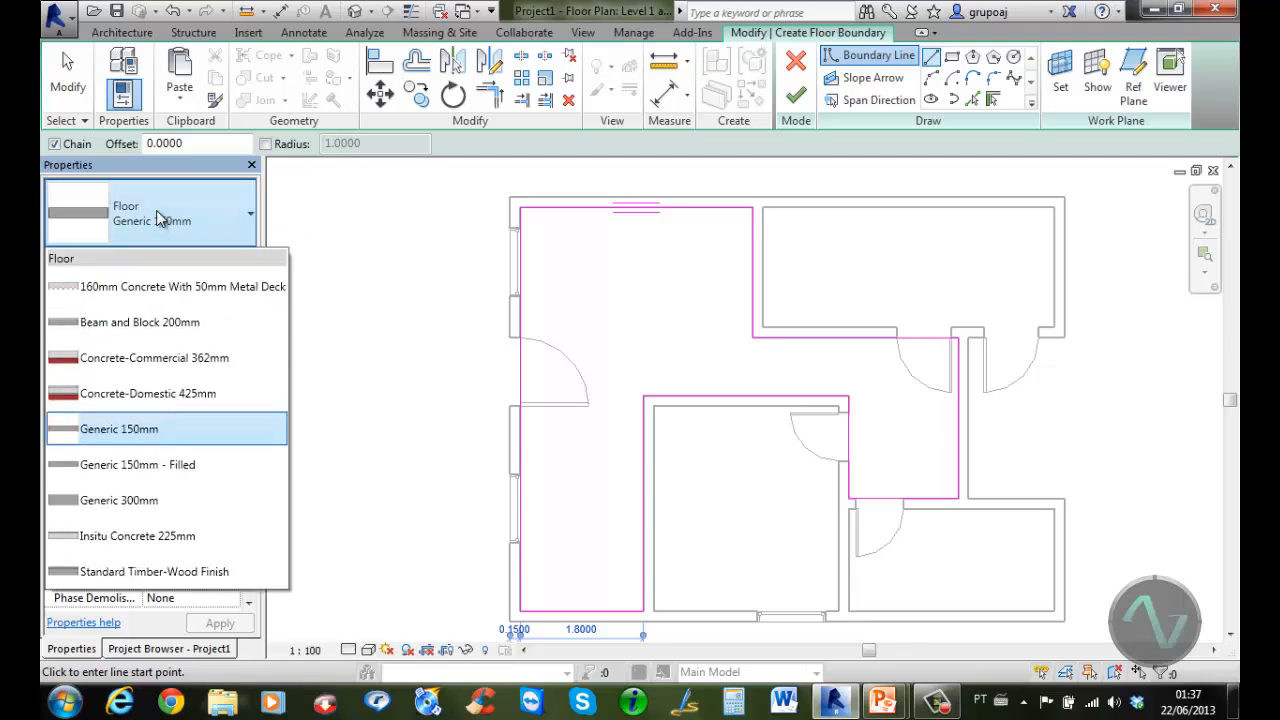
pyautogui.click(160, 219)
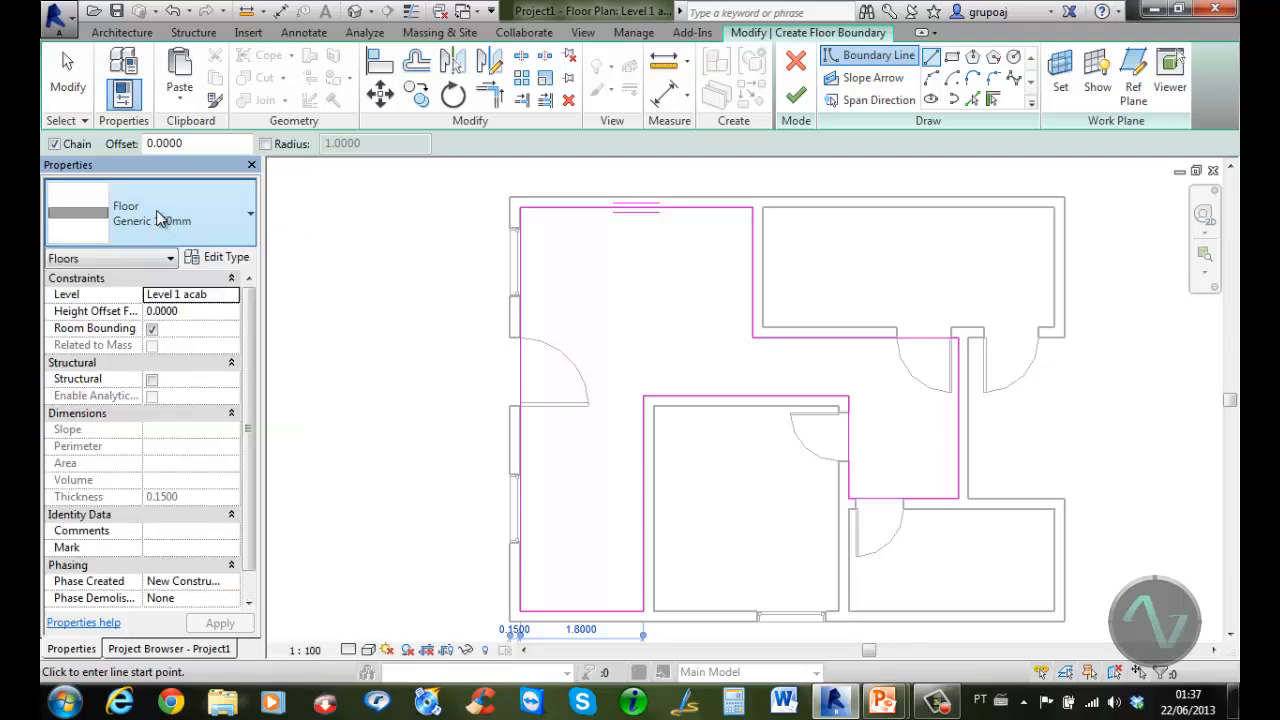
pyautogui.click(228, 259)
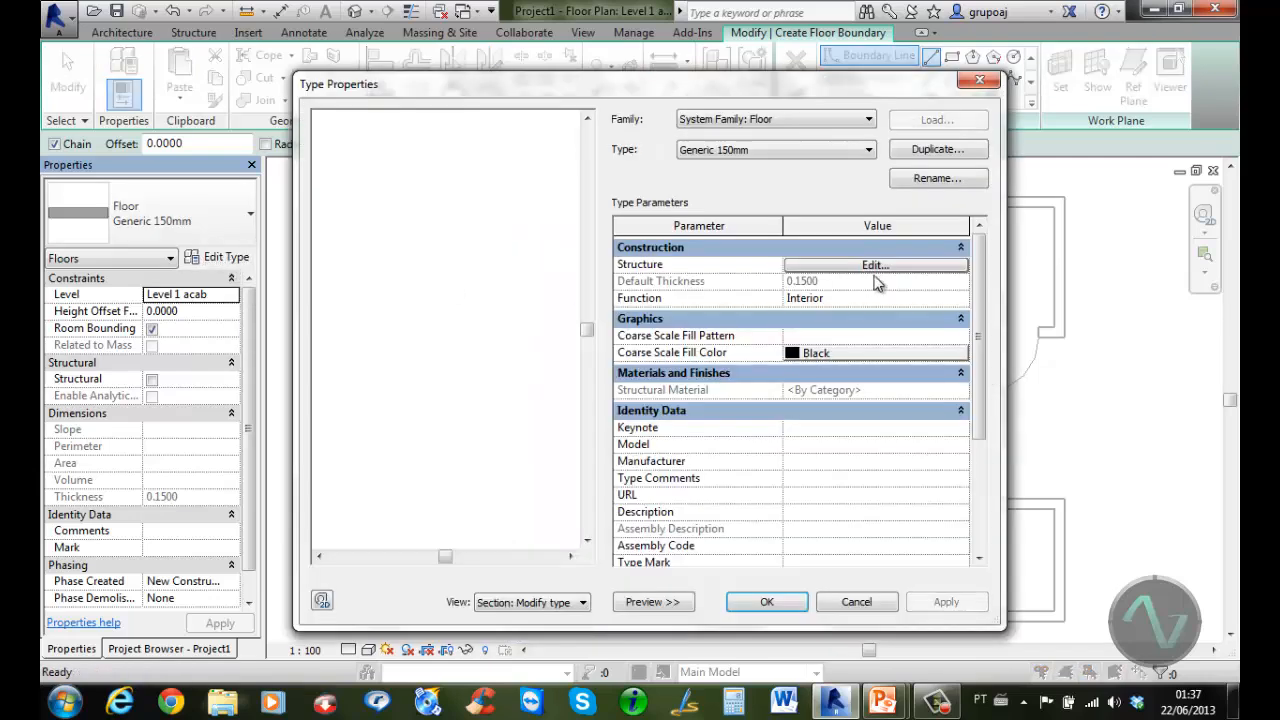
pyautogui.click(938, 149)
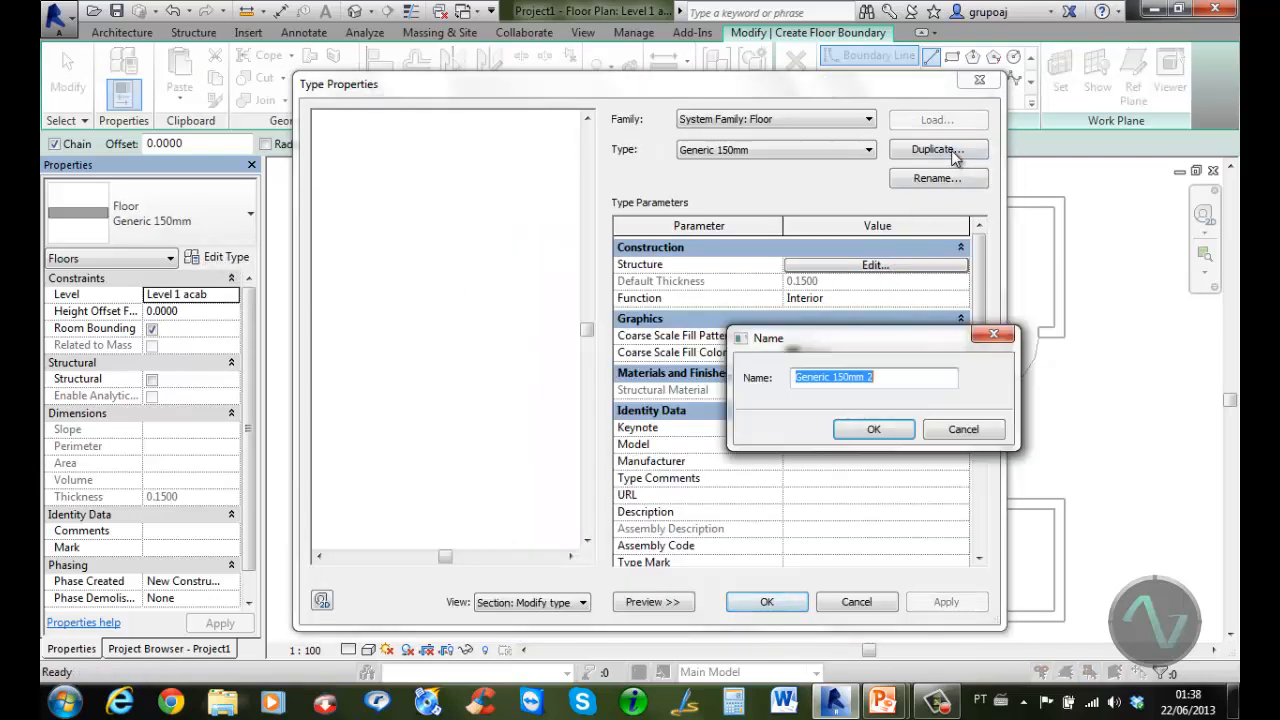
pyautogui.write('piso ceramico')
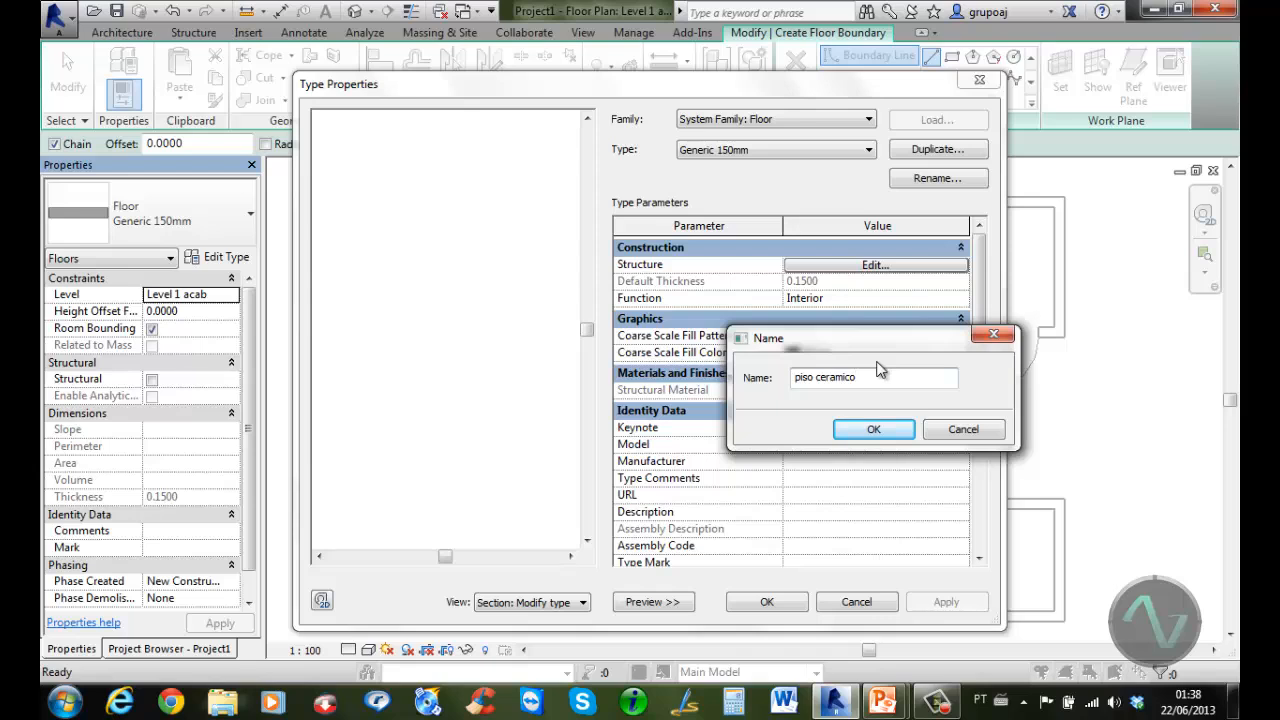
pyautogui.click(883, 438)
# Assign the material "ceramica 30x30 branca" to the structure layer of the piso ceramico floor type and accept the type settings
pyautogui.click(886, 265)
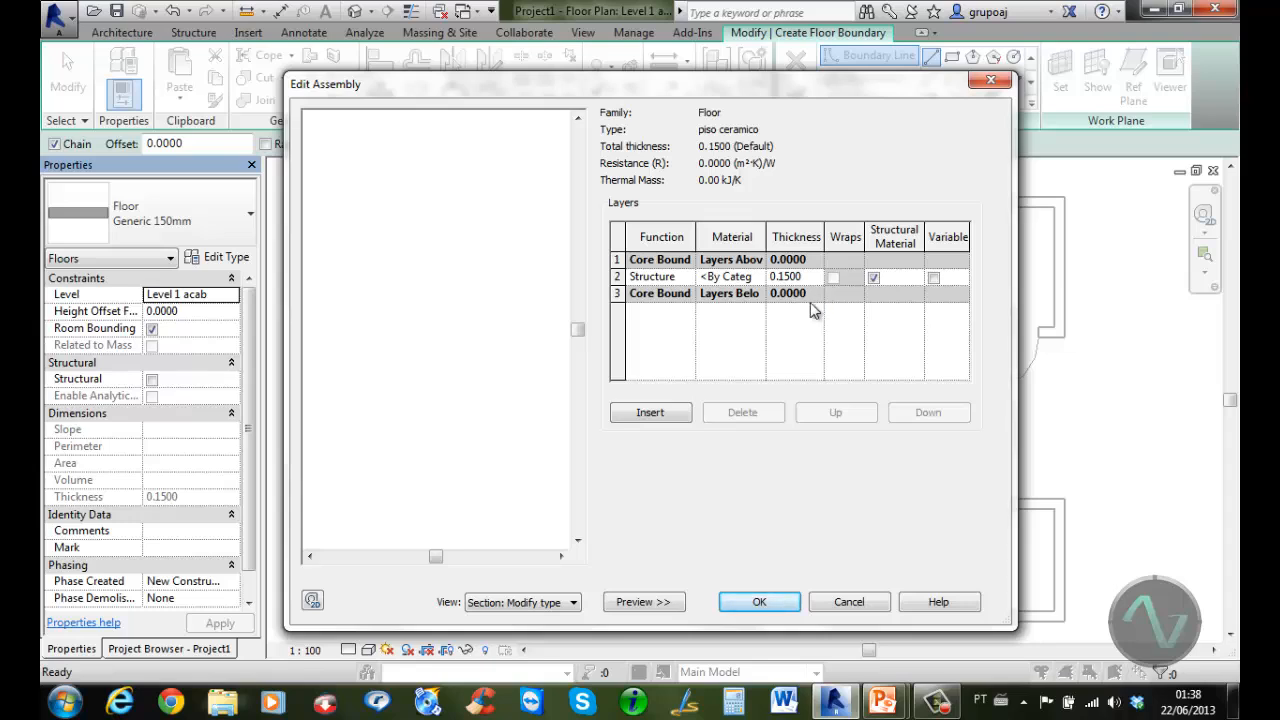
pyautogui.click(758, 277)
pyautogui.click(758, 276)
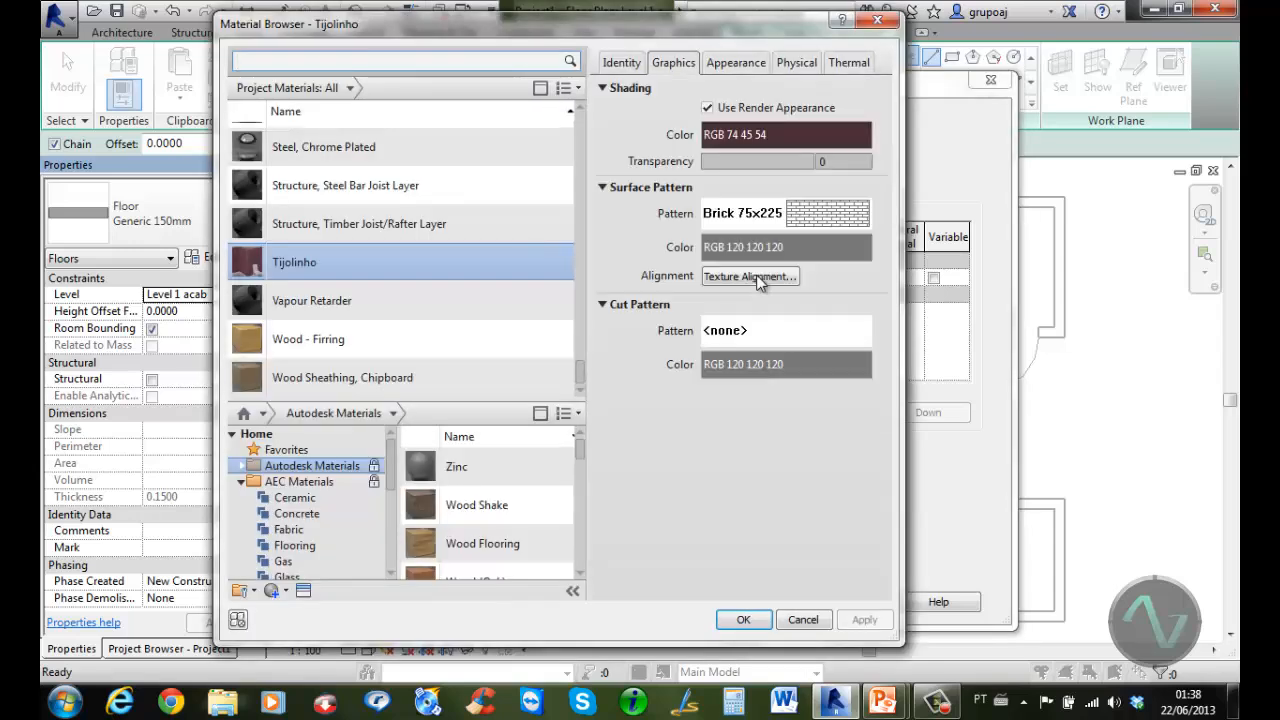
pyautogui.scroll(1, 431, 117)
pyautogui.click(336, 61)
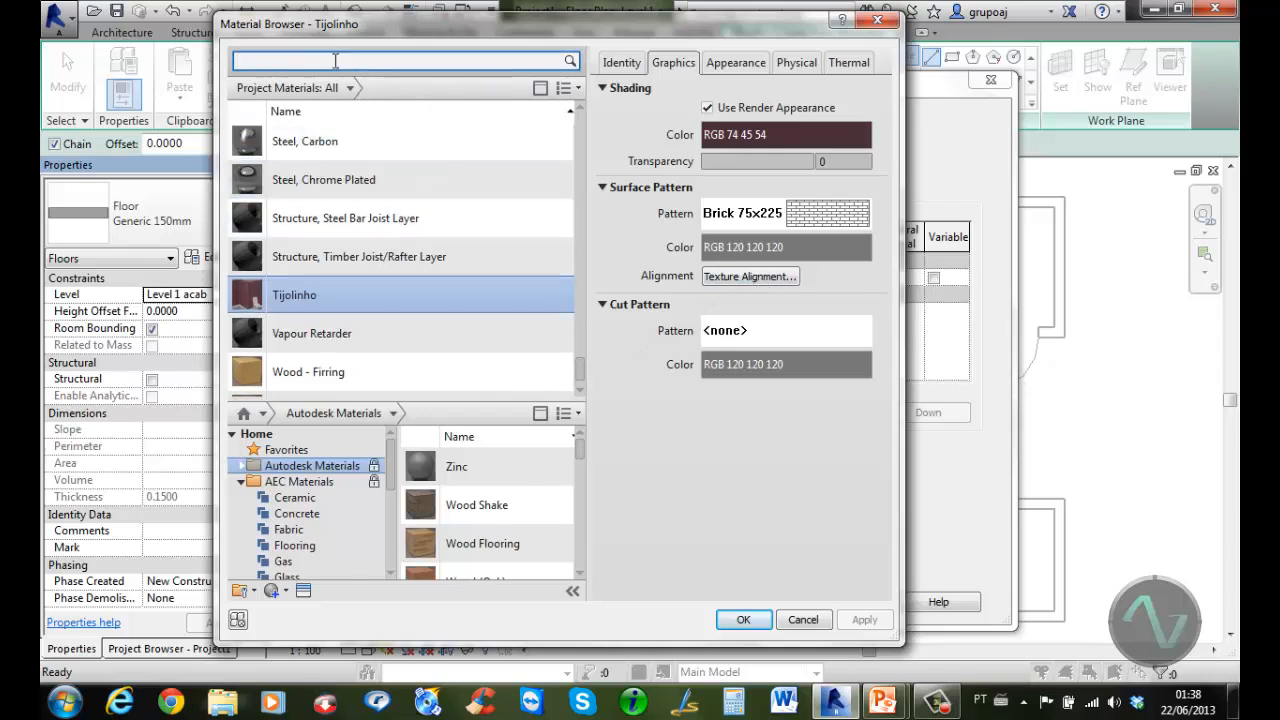
pyautogui.write('ce')
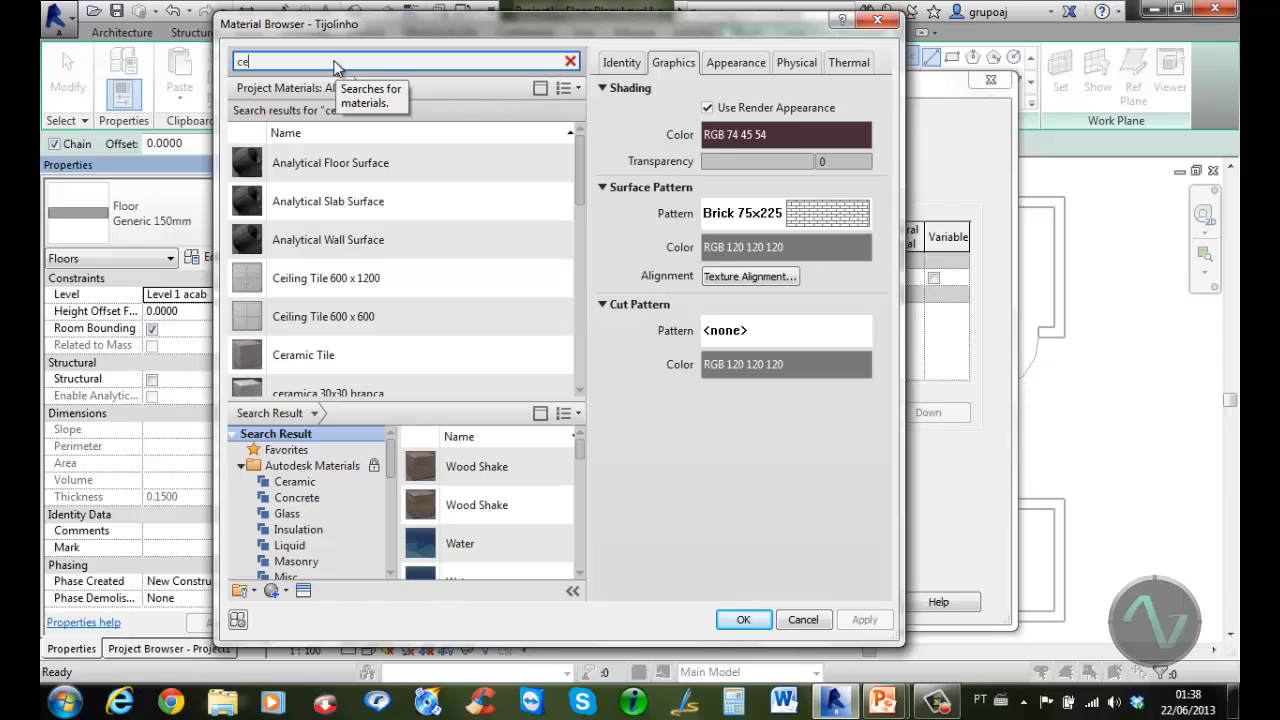
pyautogui.click(366, 376)
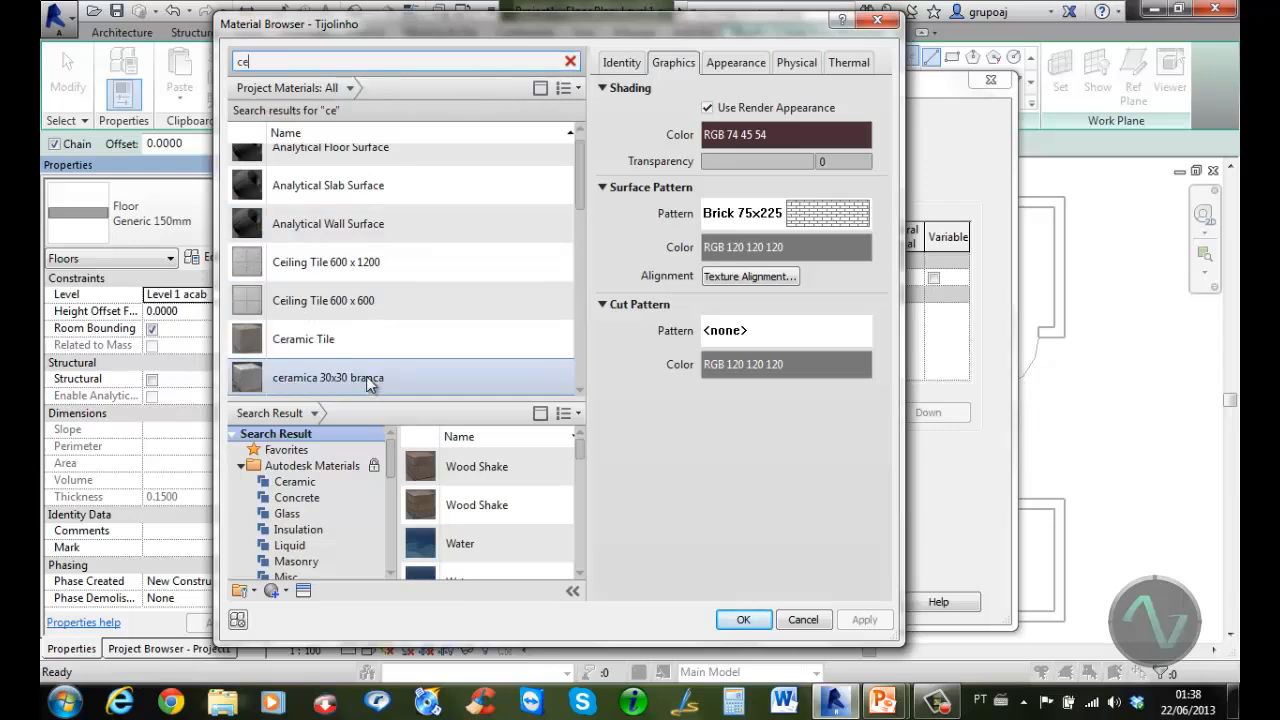
pyautogui.click(366, 376)
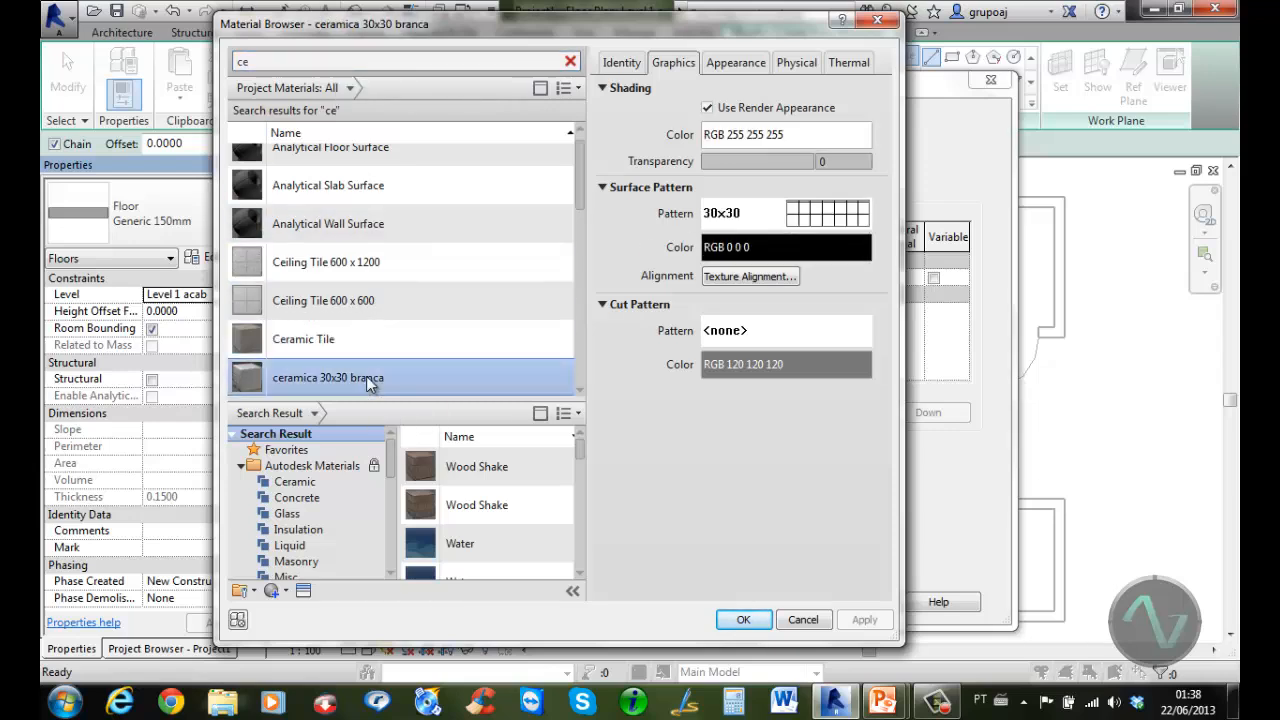
pyautogui.click(748, 619)
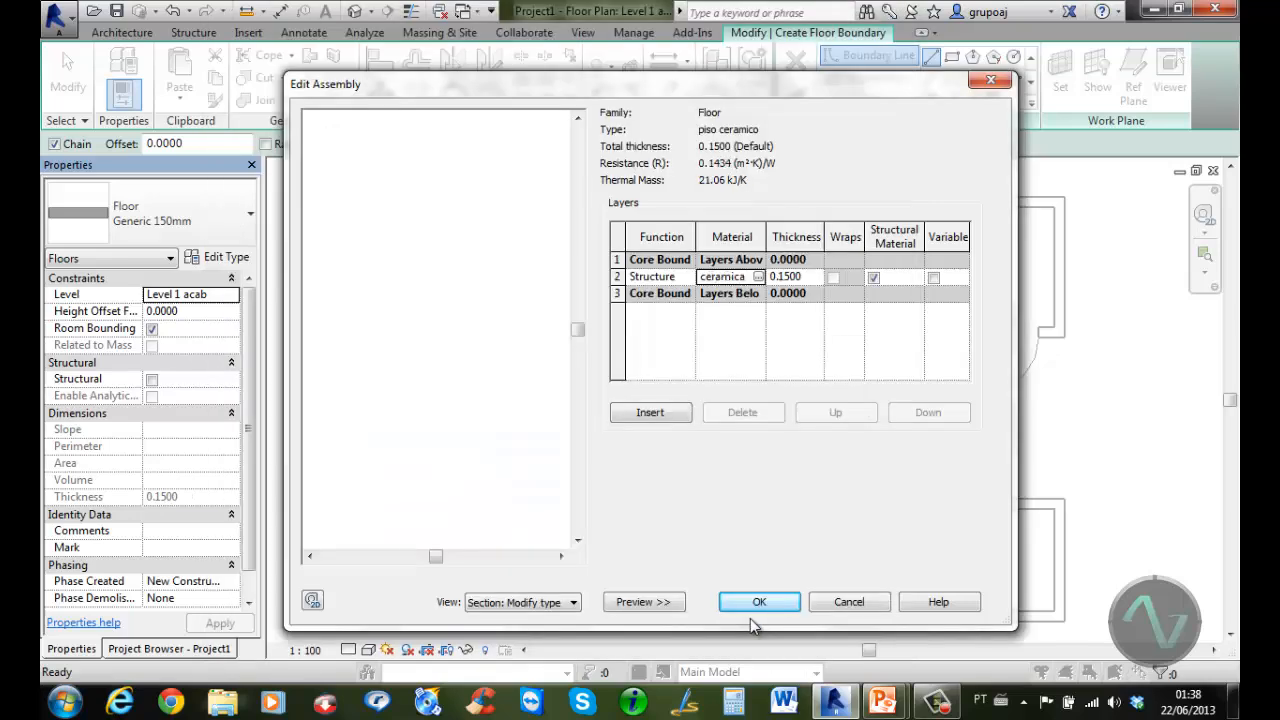
pyautogui.click(766, 605)
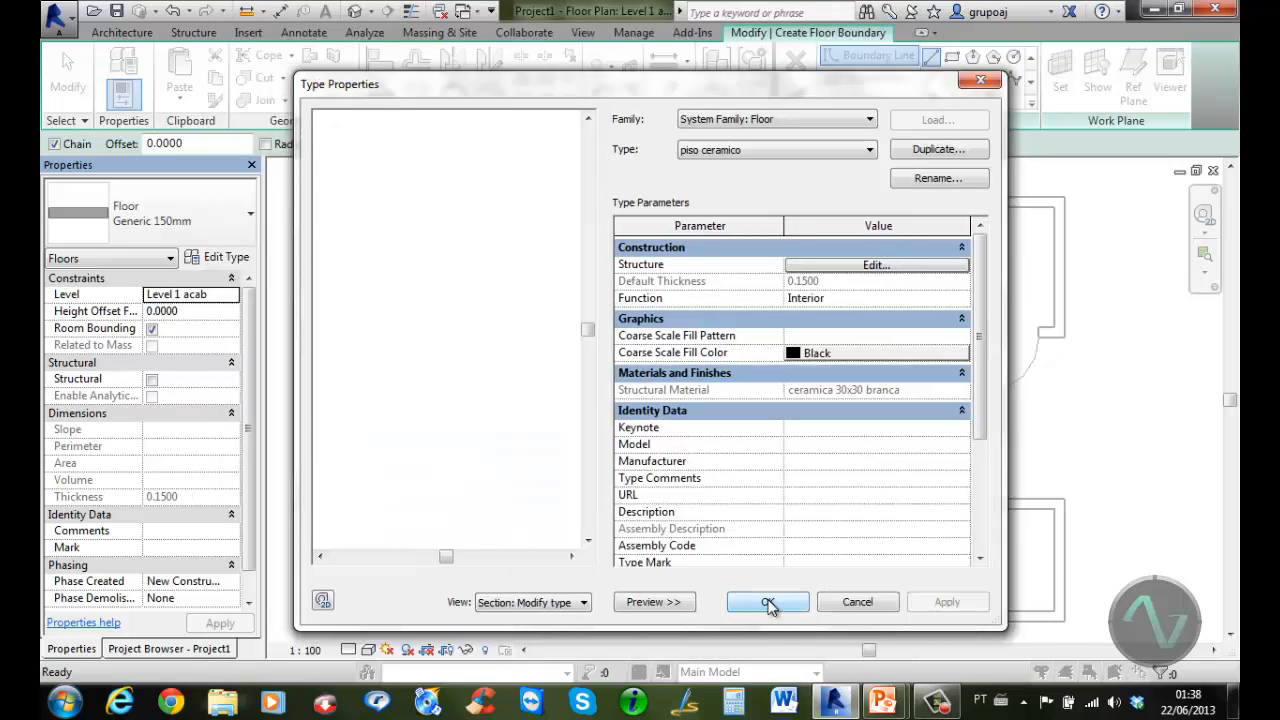
pyautogui.click(768, 602)
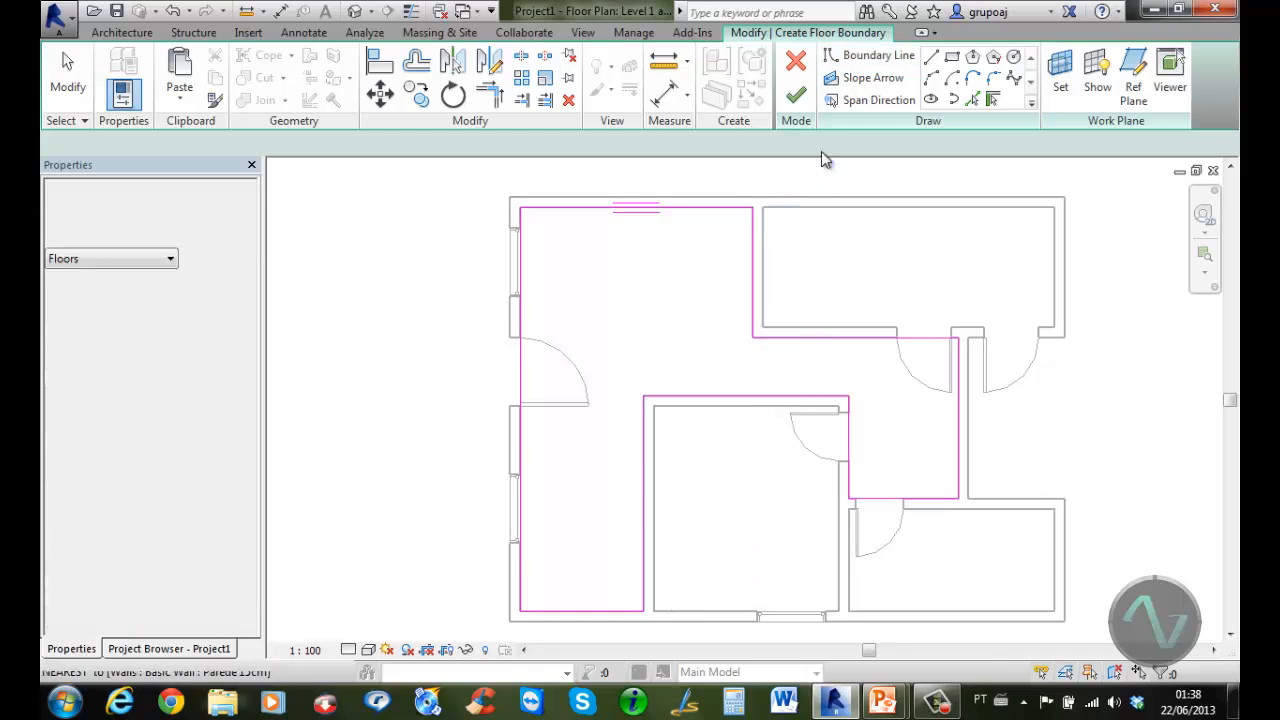
# Finish the floor sketch and switch the plan to a shaded visual style
pyautogui.click(796, 96)
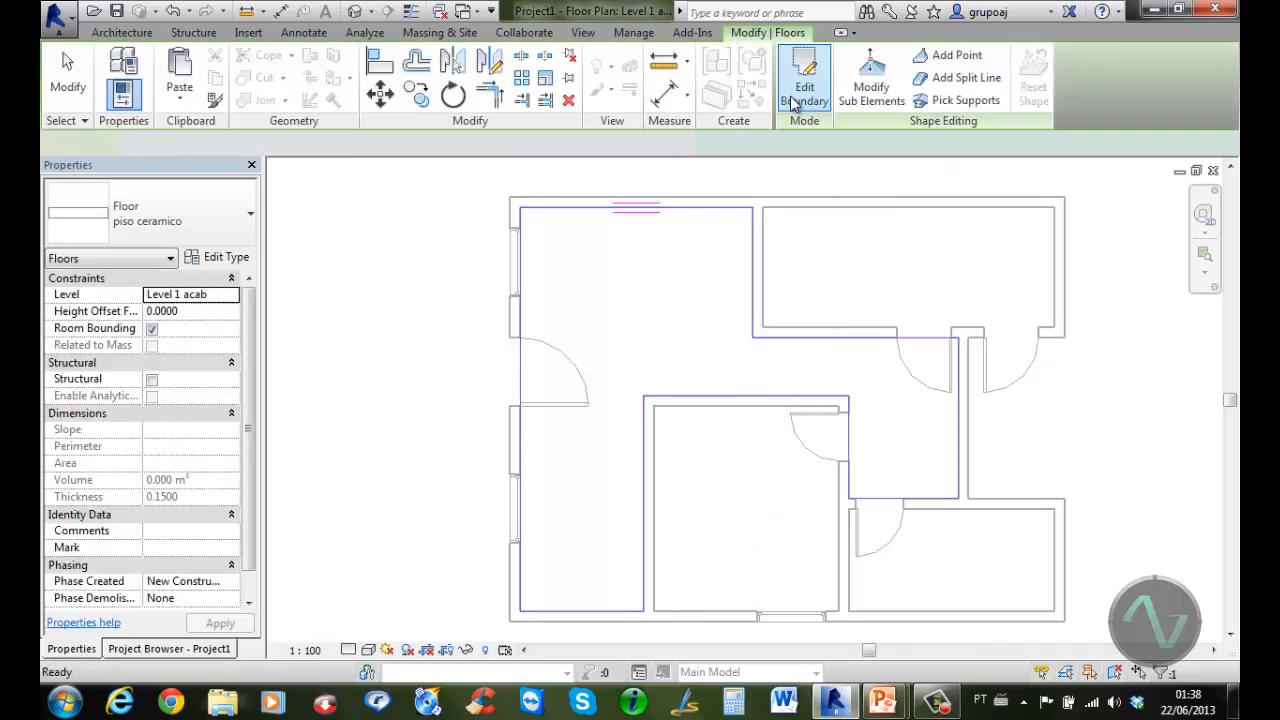
pyautogui.click(521, 181)
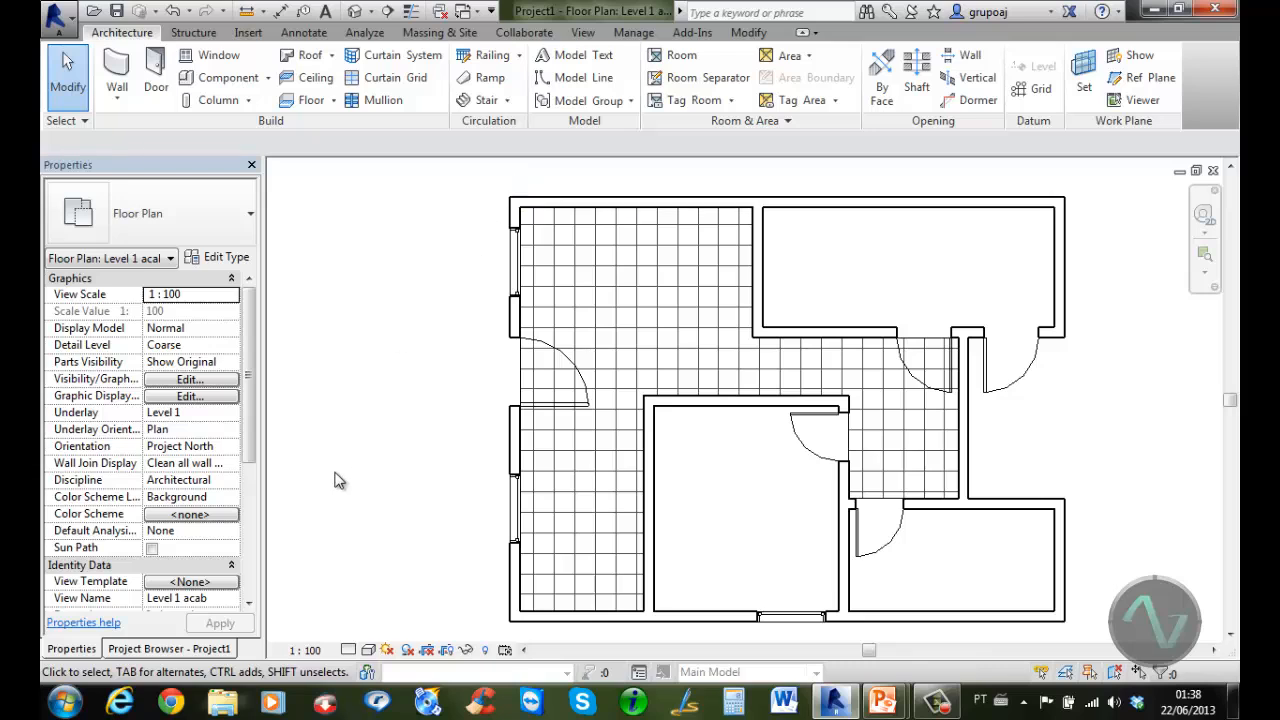
pyautogui.click(368, 650)
pyautogui.click(393, 575)
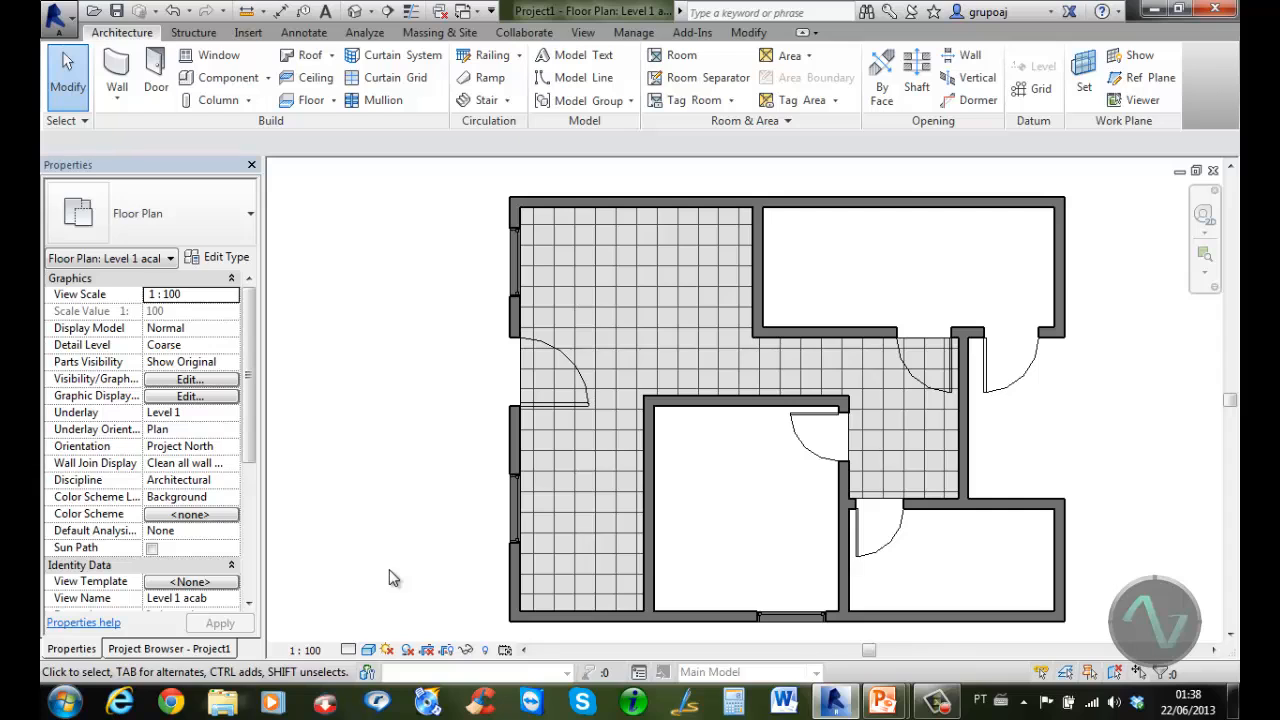
# Align the ceramic floor's tile pattern lines to the inner faces of the left and upper exterior walls at the main room's corner
pyautogui.scroll(4, 521, 180)
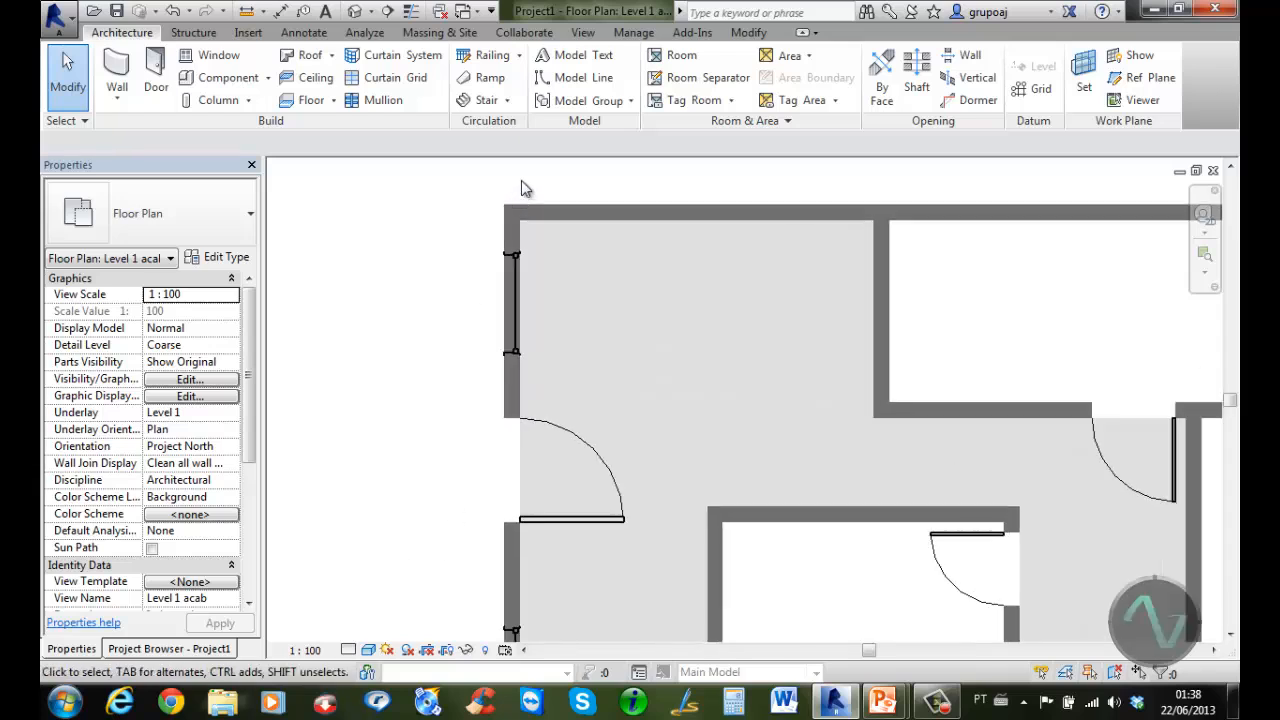
pyautogui.scroll(3, 521, 180)
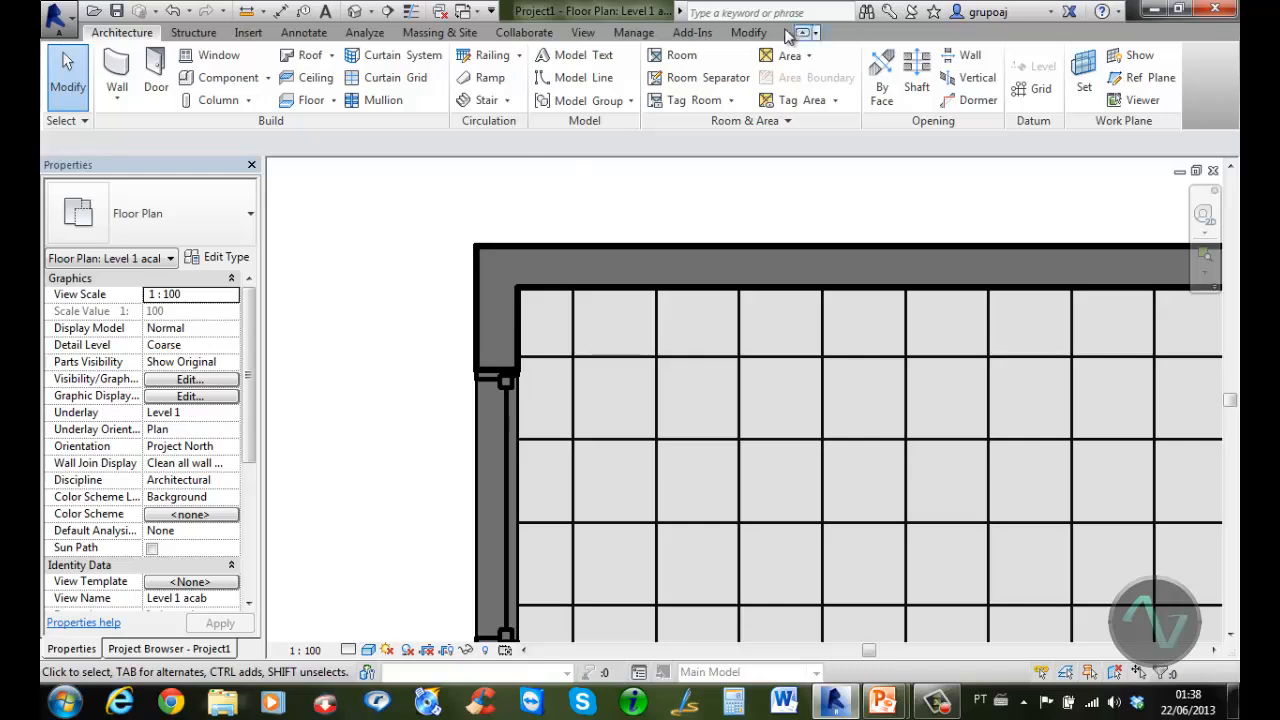
pyautogui.click(750, 32)
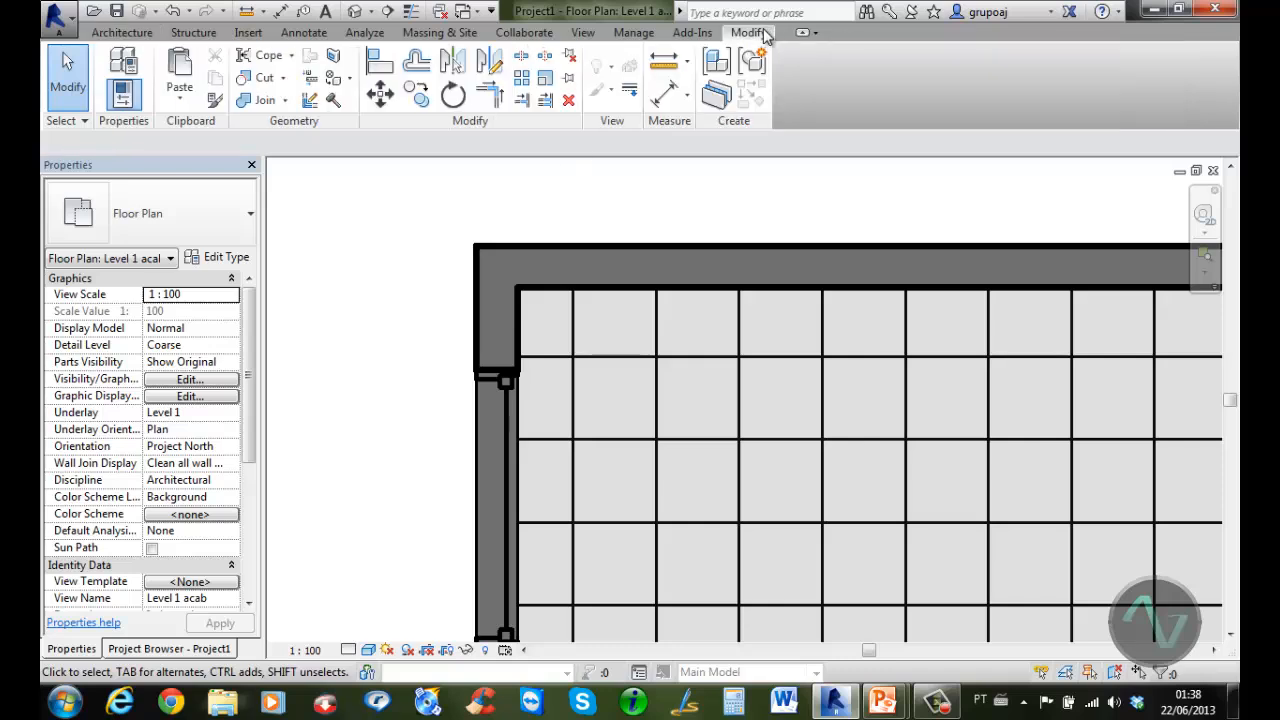
pyautogui.click(381, 64)
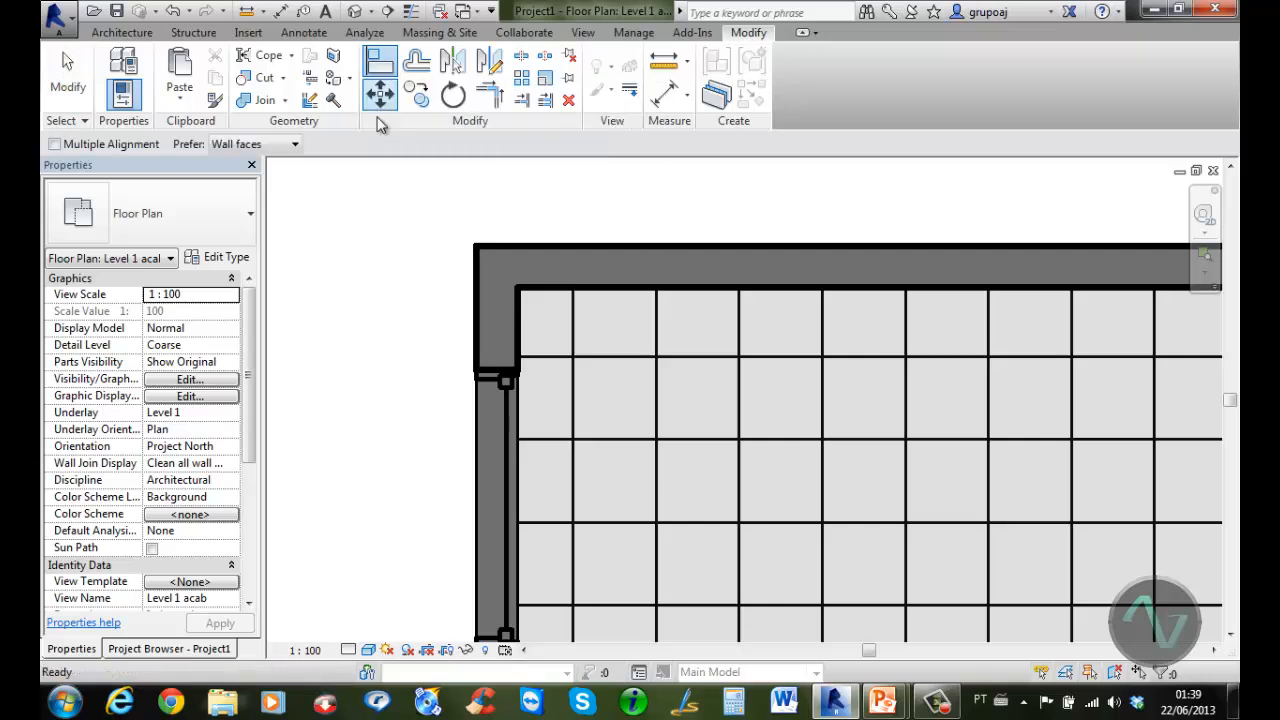
pyautogui.click(520, 321)
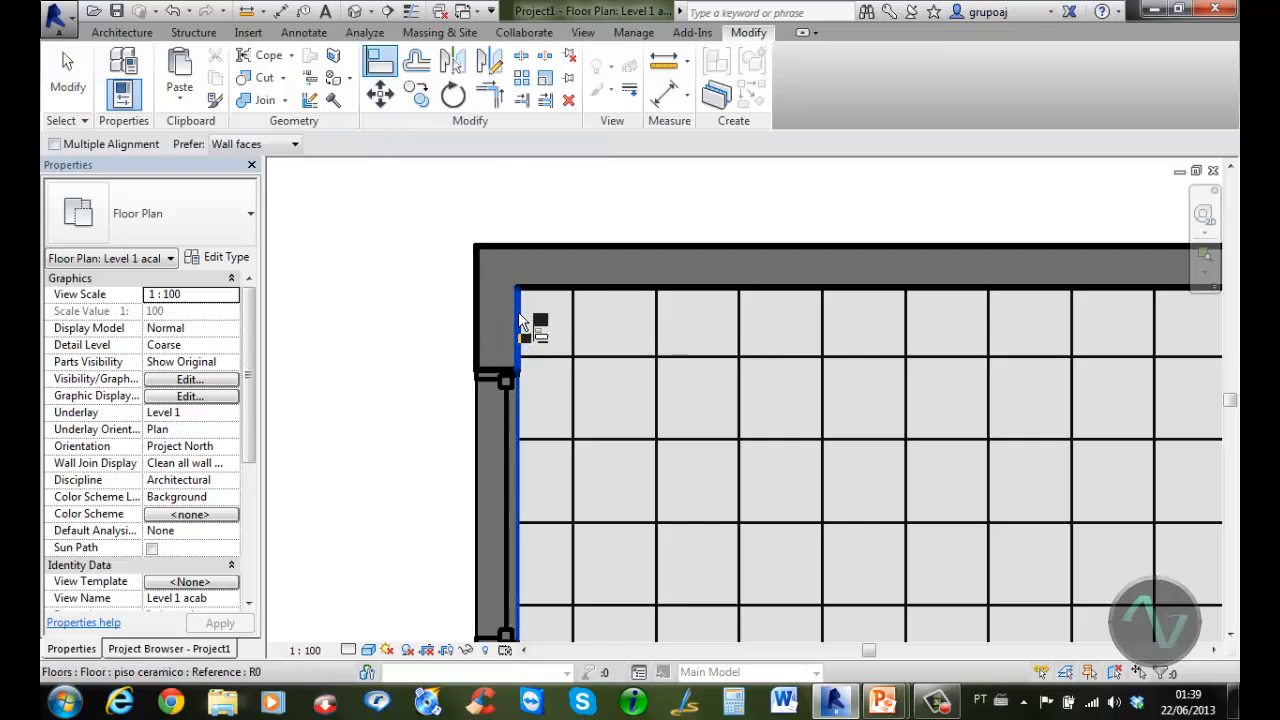
pyautogui.click(573, 329)
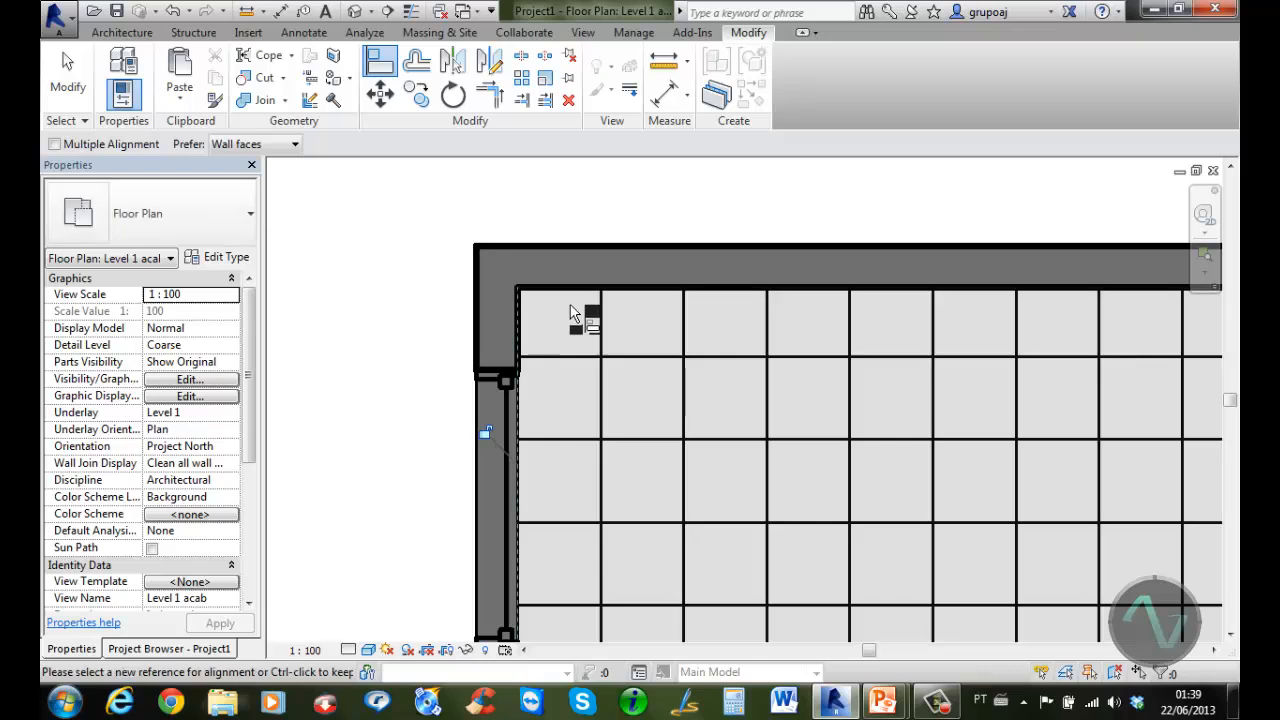
pyautogui.click(576, 289)
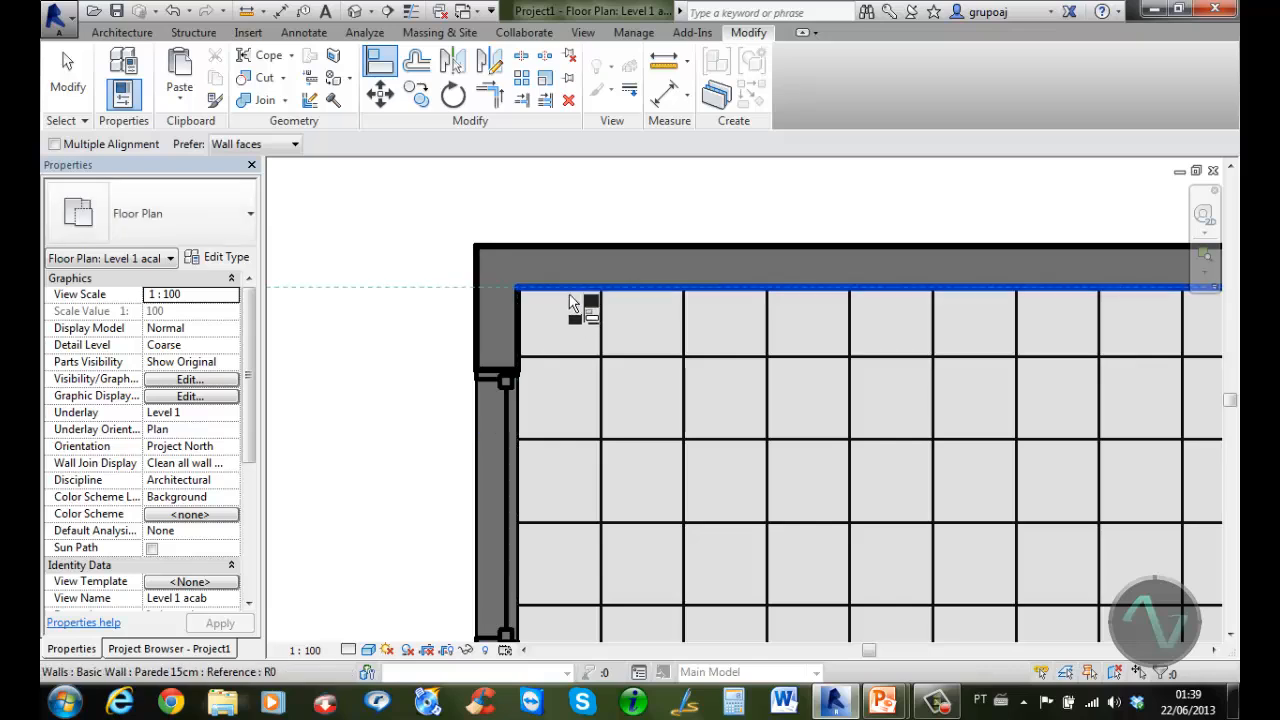
pyautogui.click(562, 357)
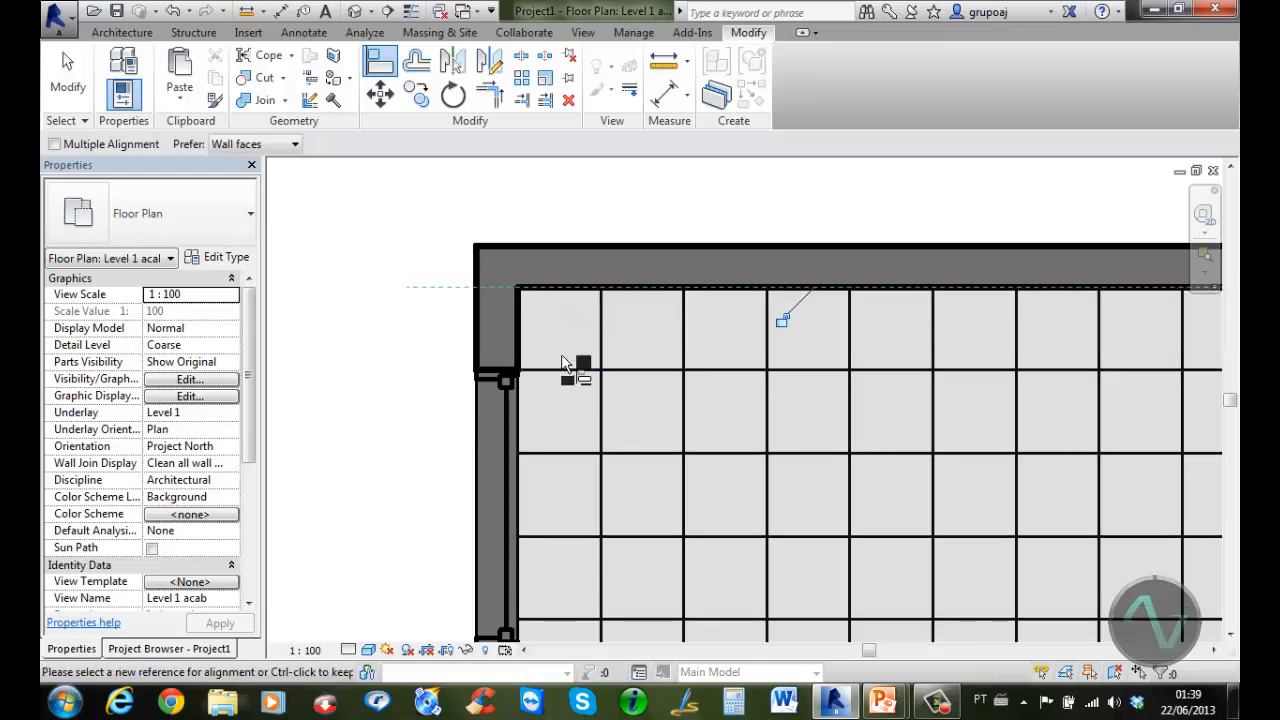
pyautogui.click(68, 72)
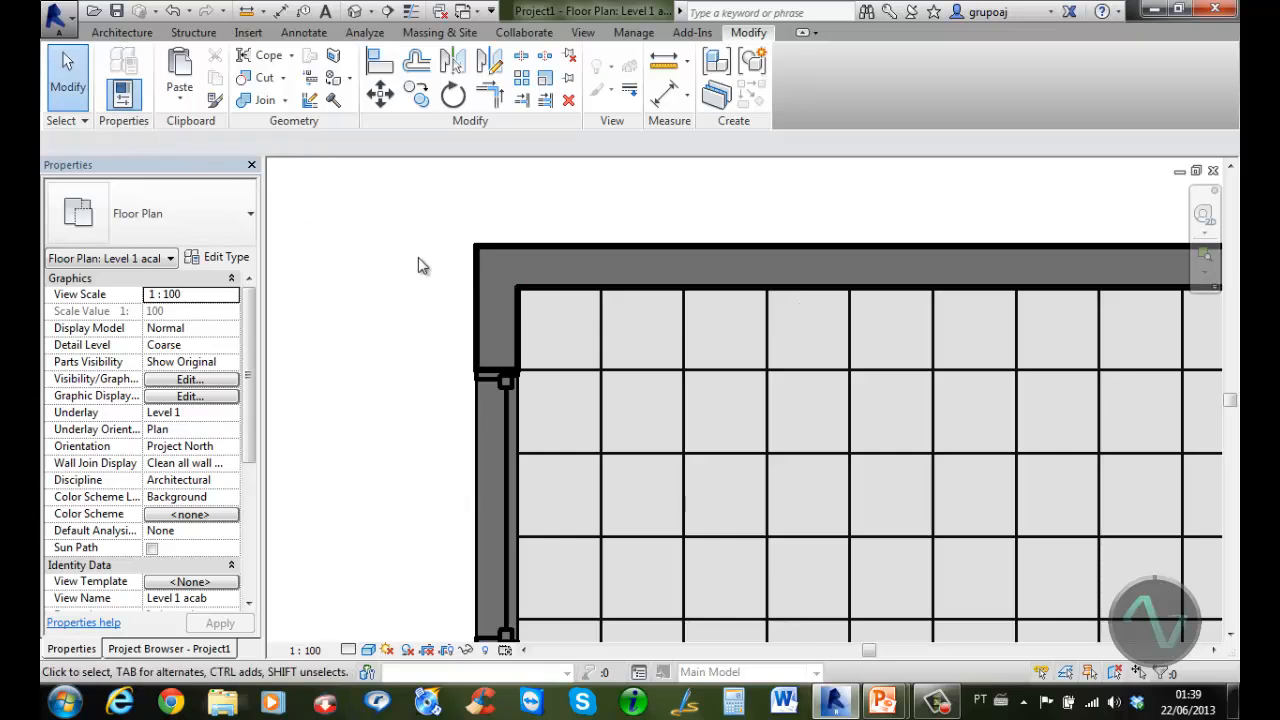
# Examine the tiled floor across the plan and at the upper-right room's door opening
pyautogui.scroll(-6, 418, 257)
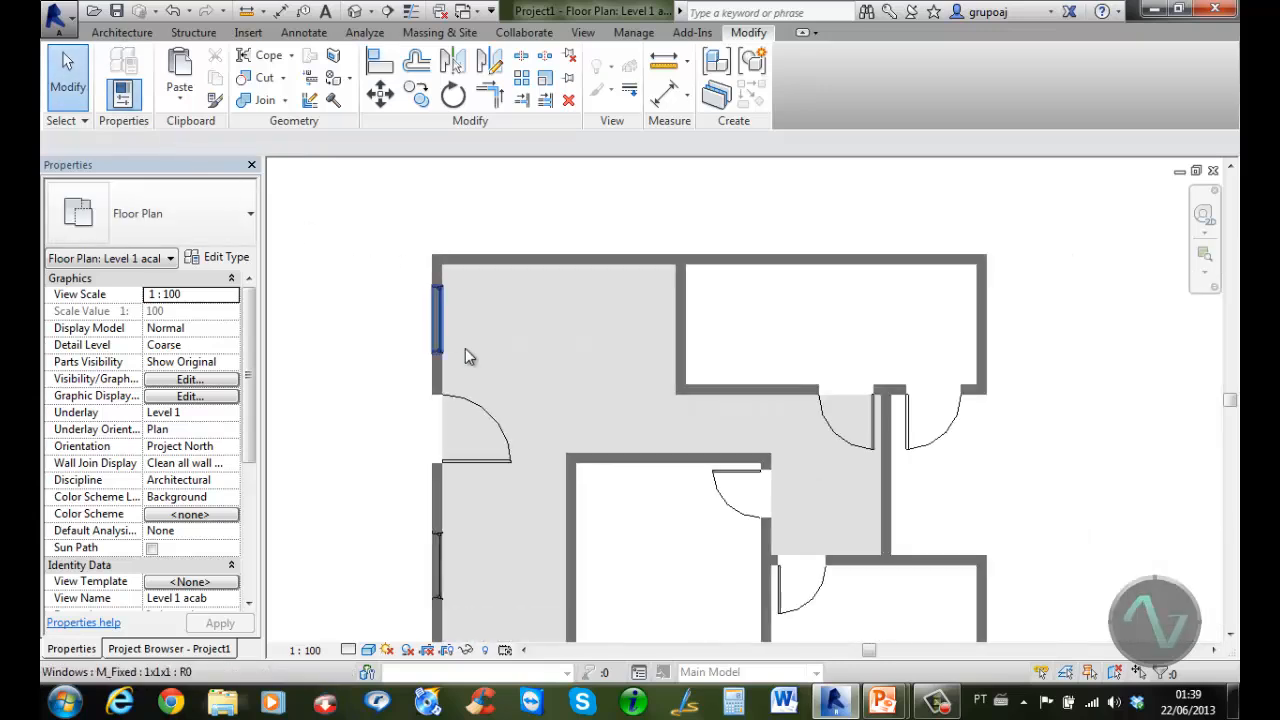
pyautogui.scroll(-2, 469, 357)
pyautogui.moveTo(543, 371); pyautogui.dragTo(606, 309, button='middle')
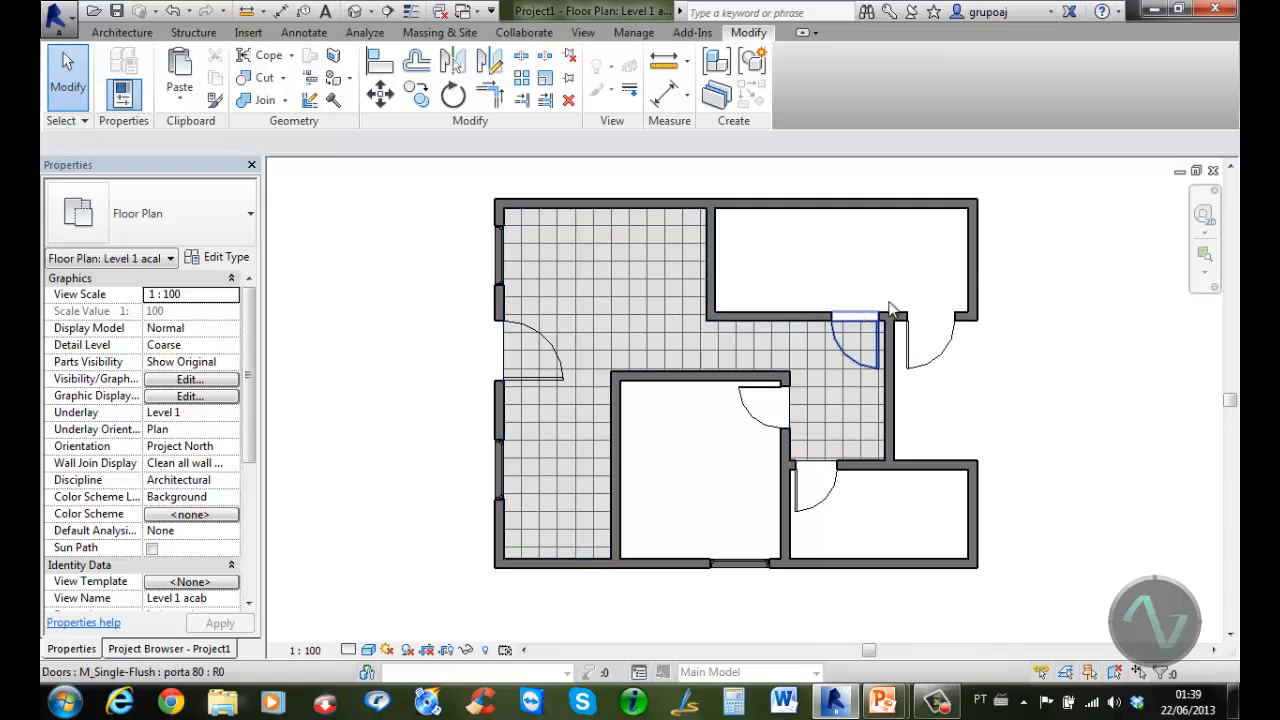
pyautogui.scroll(4, 870, 318)
pyautogui.scroll(3, 870, 318)
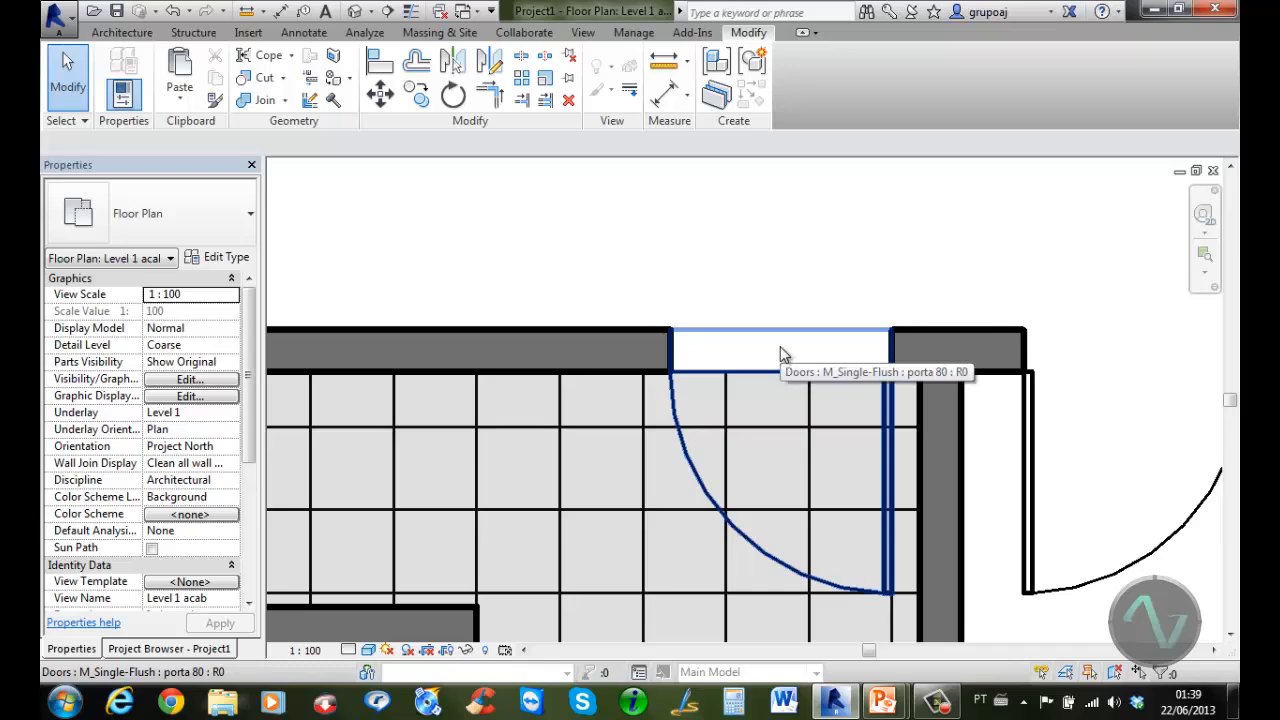
pyautogui.scroll(-5, 780, 346)
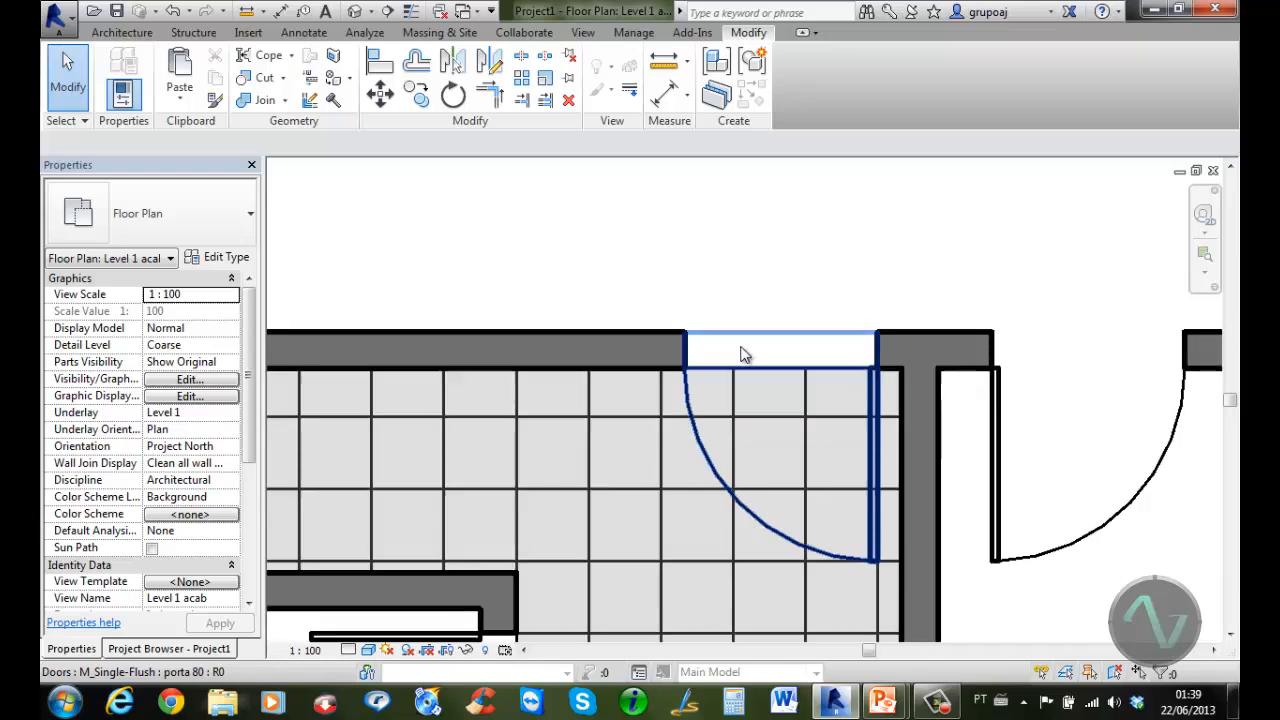
pyautogui.scroll(-3, 580, 260)
pyautogui.moveTo(549, 234); pyautogui.dragTo(791, 271, button='middle')
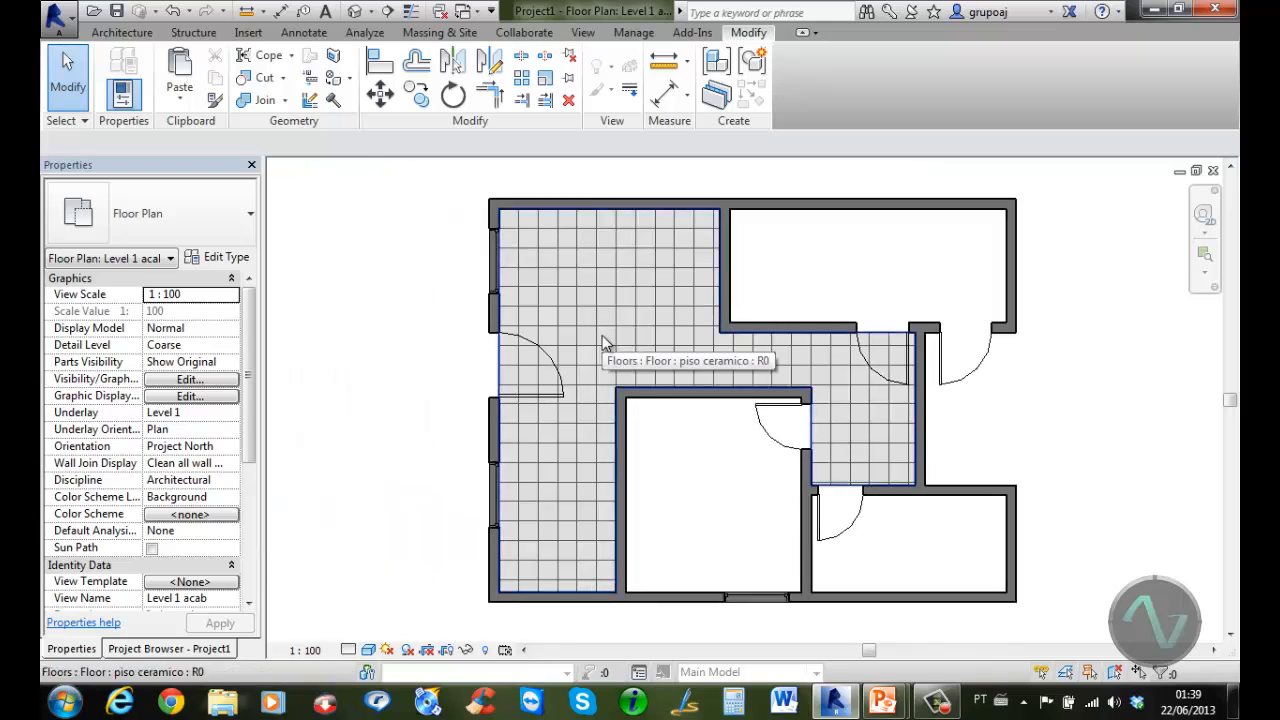
# In the Level 1 ceiling plan, place an automatic 600 x 600mm Grid compound ceiling over the connected main room and hallway
pyautogui.click(181, 651)
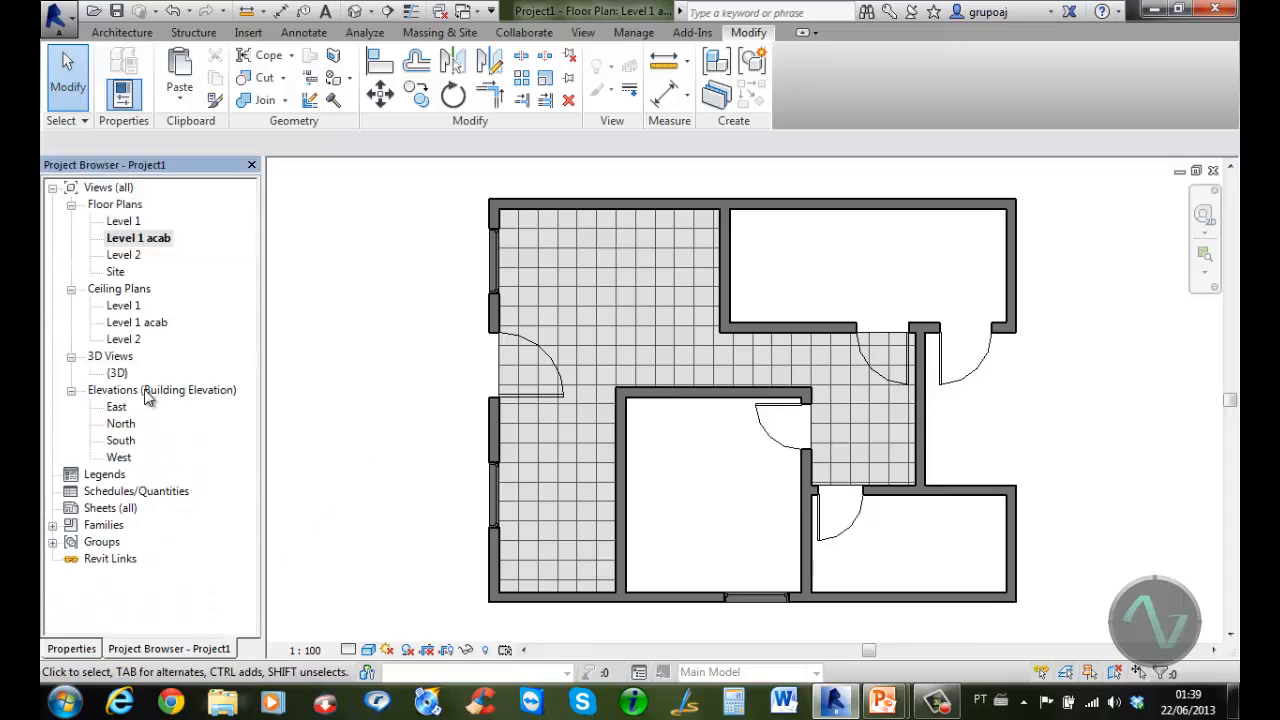
pyautogui.doubleClick(126, 306)
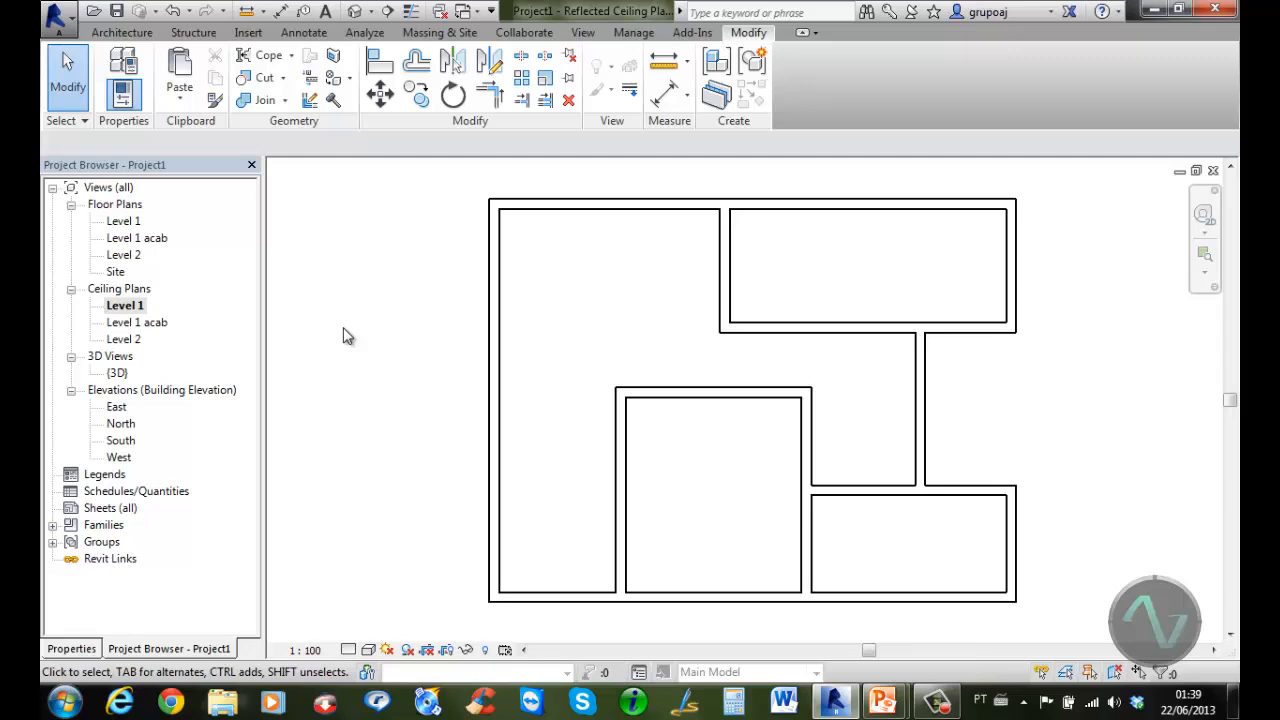
pyautogui.click(137, 34)
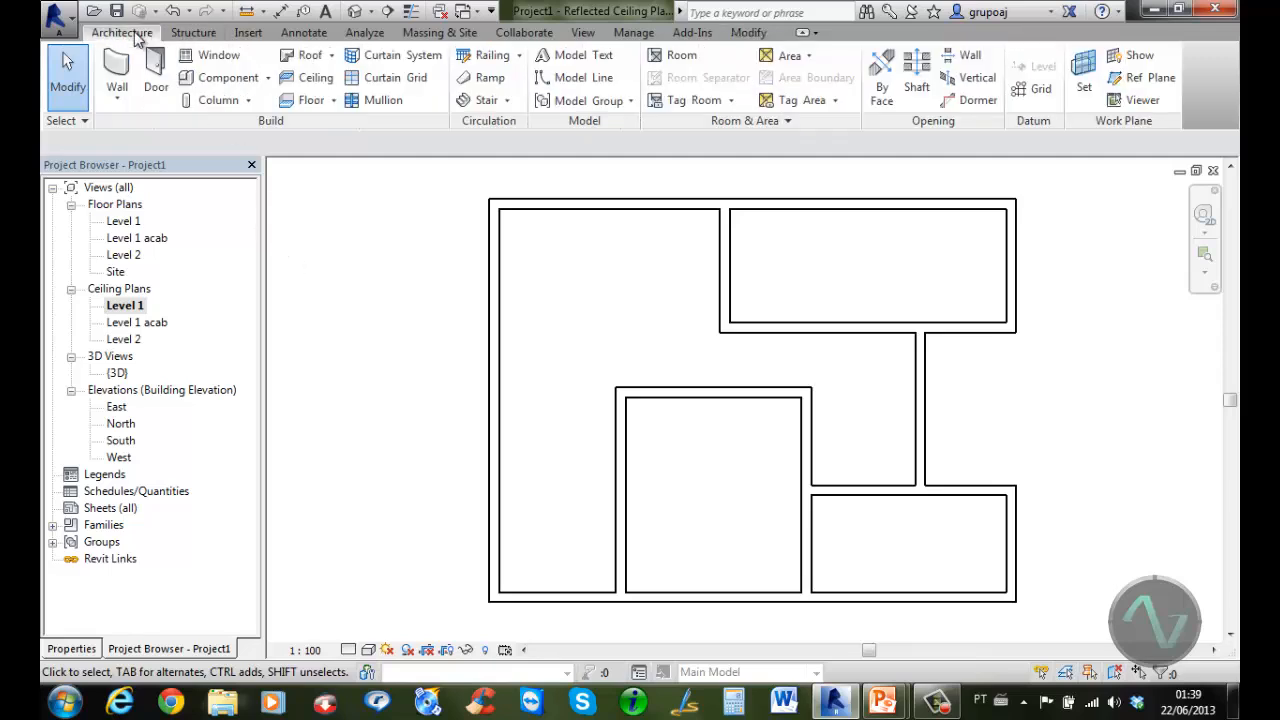
pyautogui.click(316, 78)
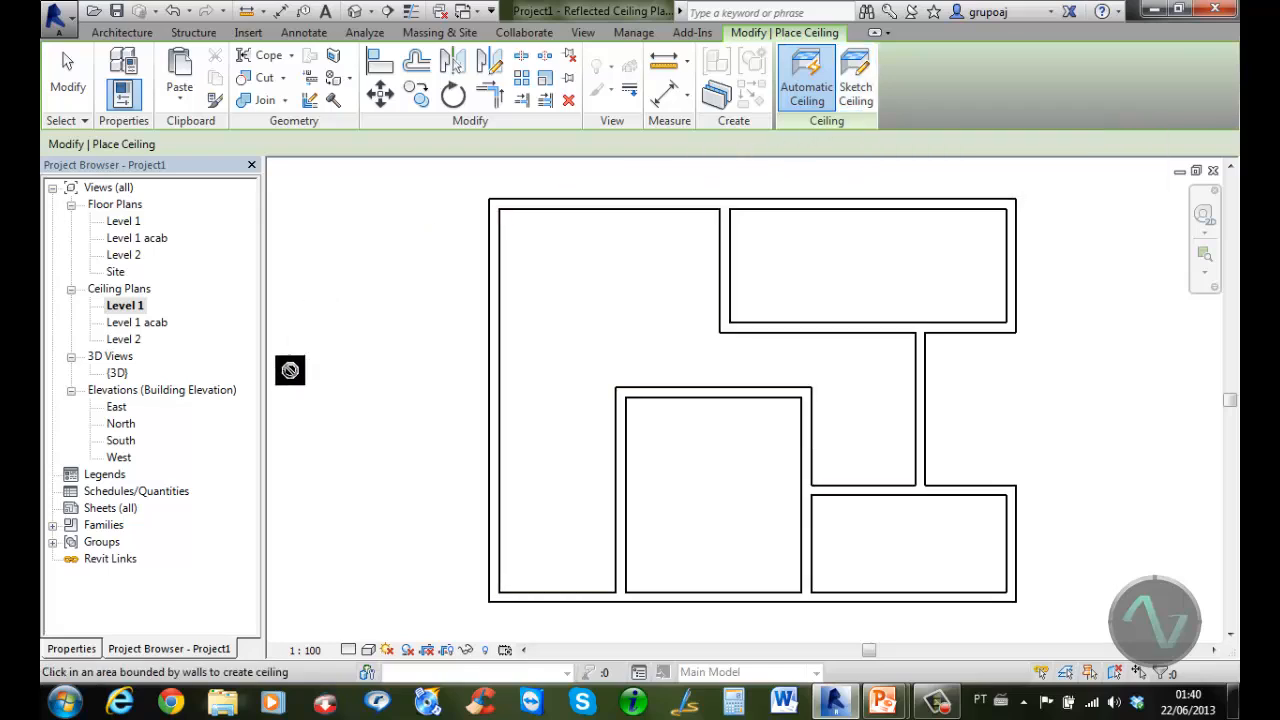
pyautogui.click(58, 650)
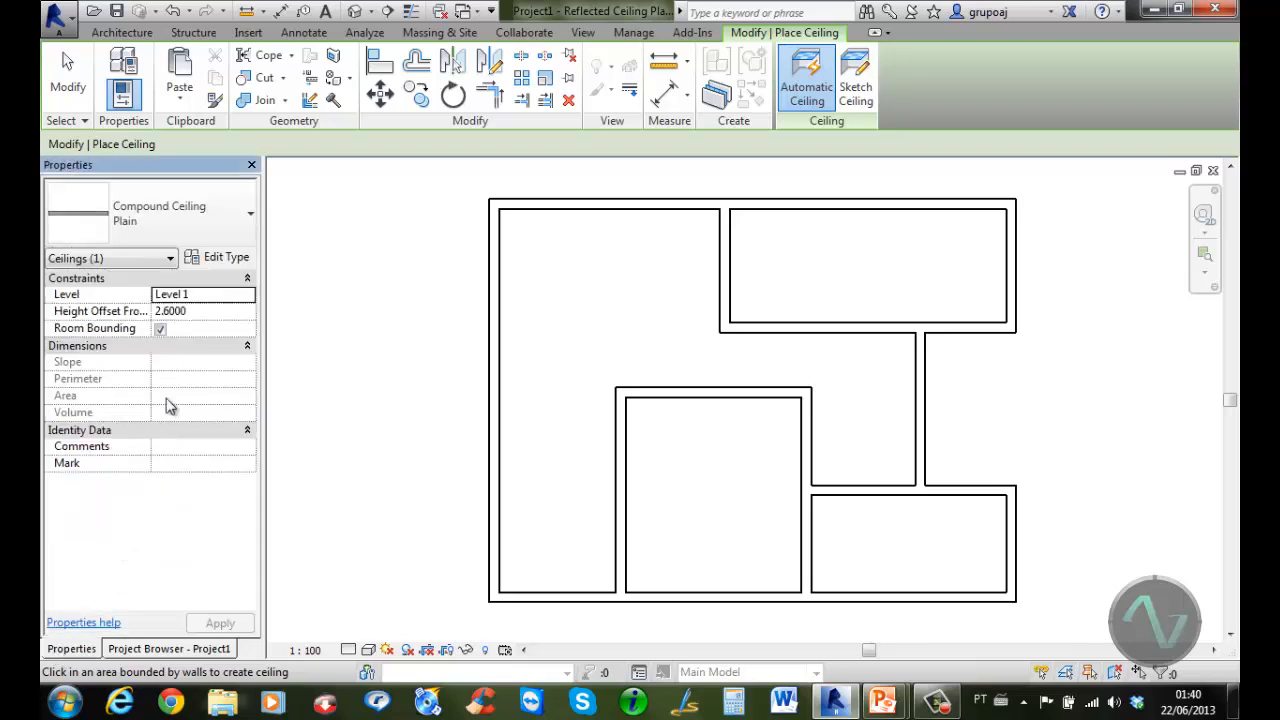
pyautogui.click(217, 210)
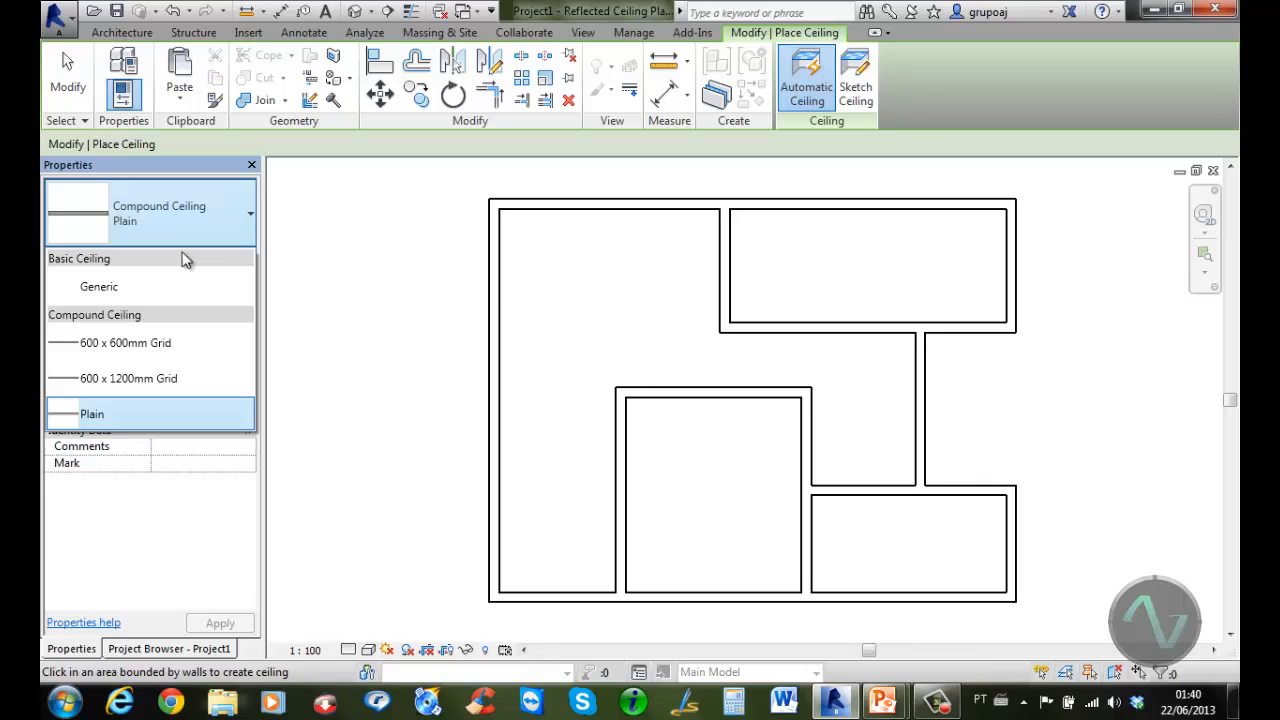
pyautogui.click(145, 349)
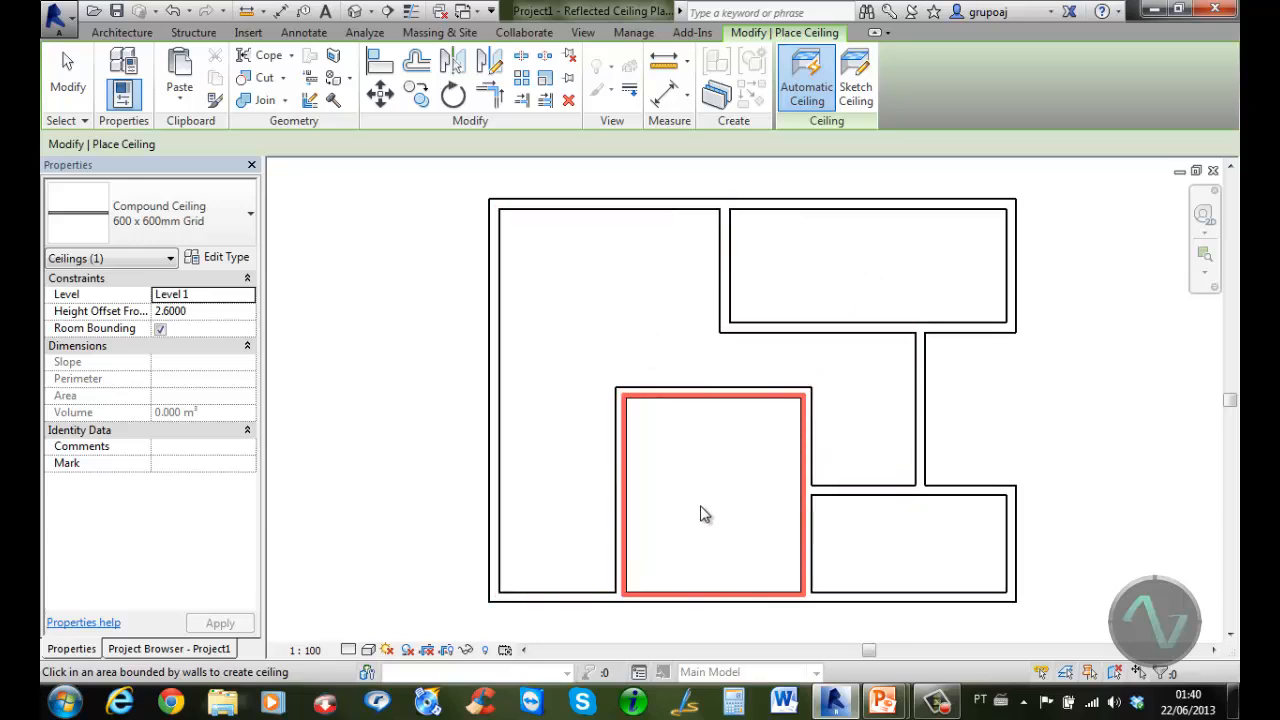
pyautogui.click(603, 309)
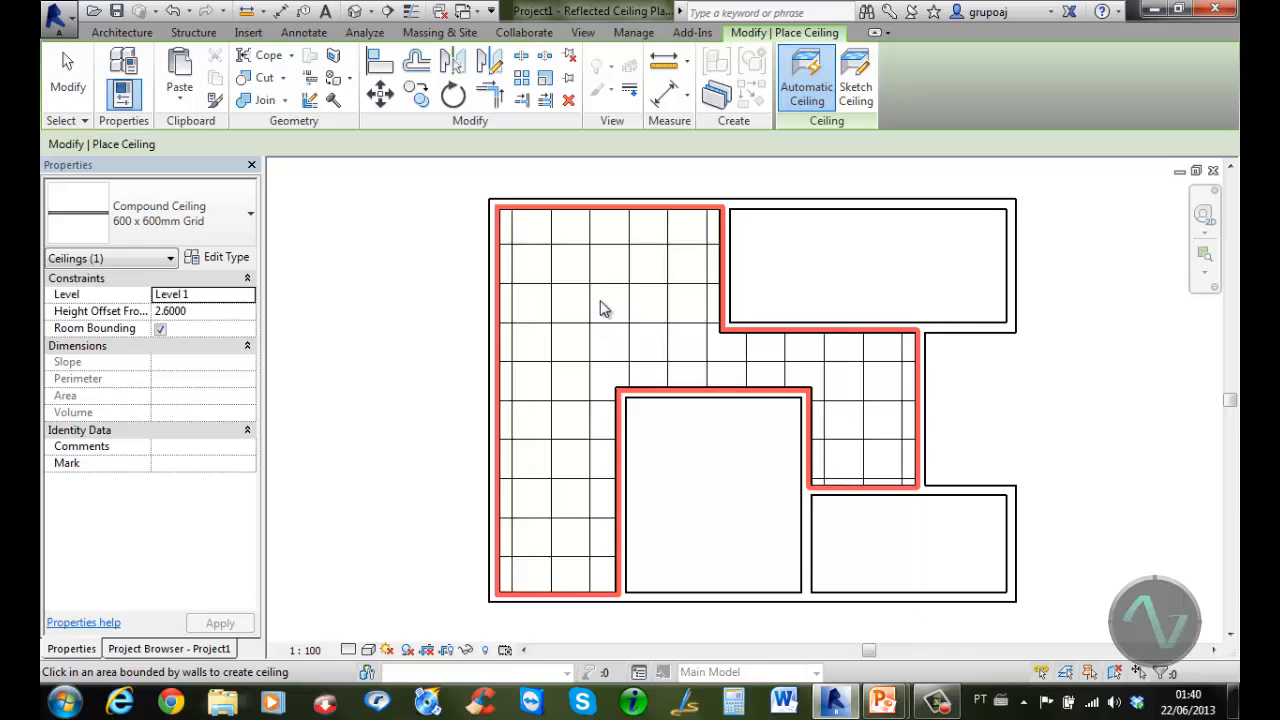
# Create a 600 x 600mm Grid ceiling in the upper-right room from a rectangular boundary sketched along its inner wall faces
pyautogui.click(863, 78)
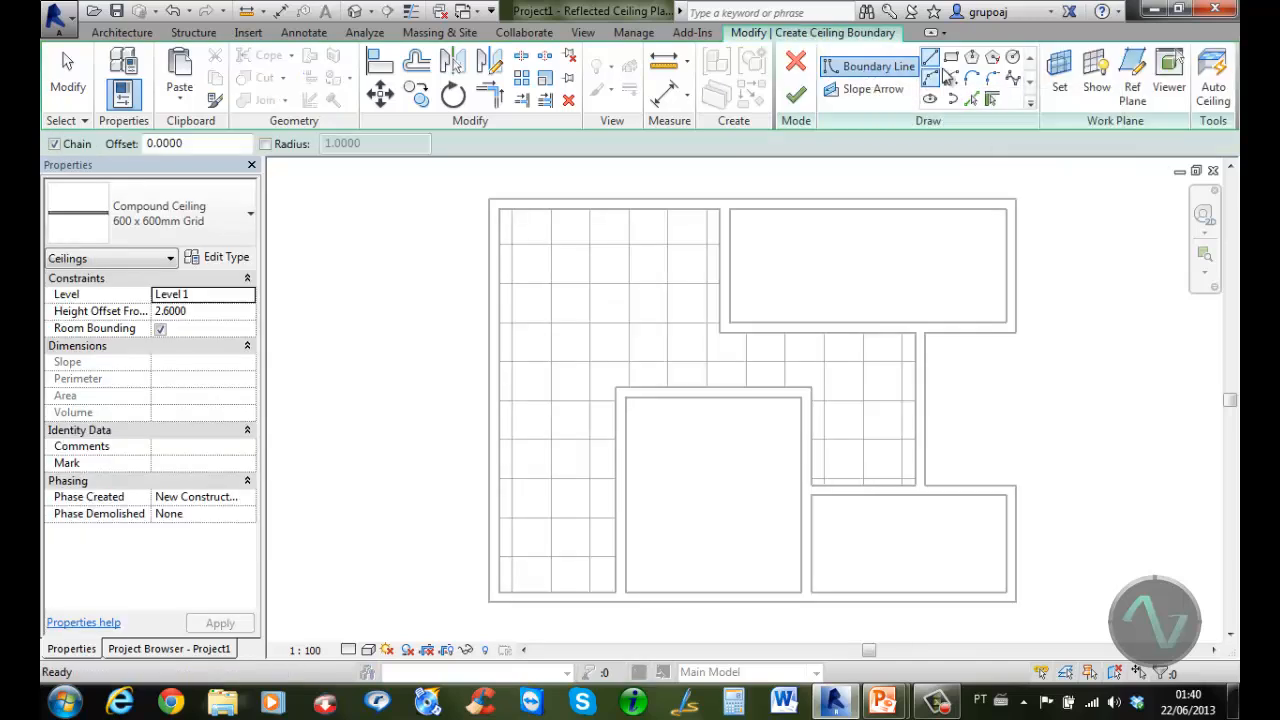
pyautogui.click(951, 59)
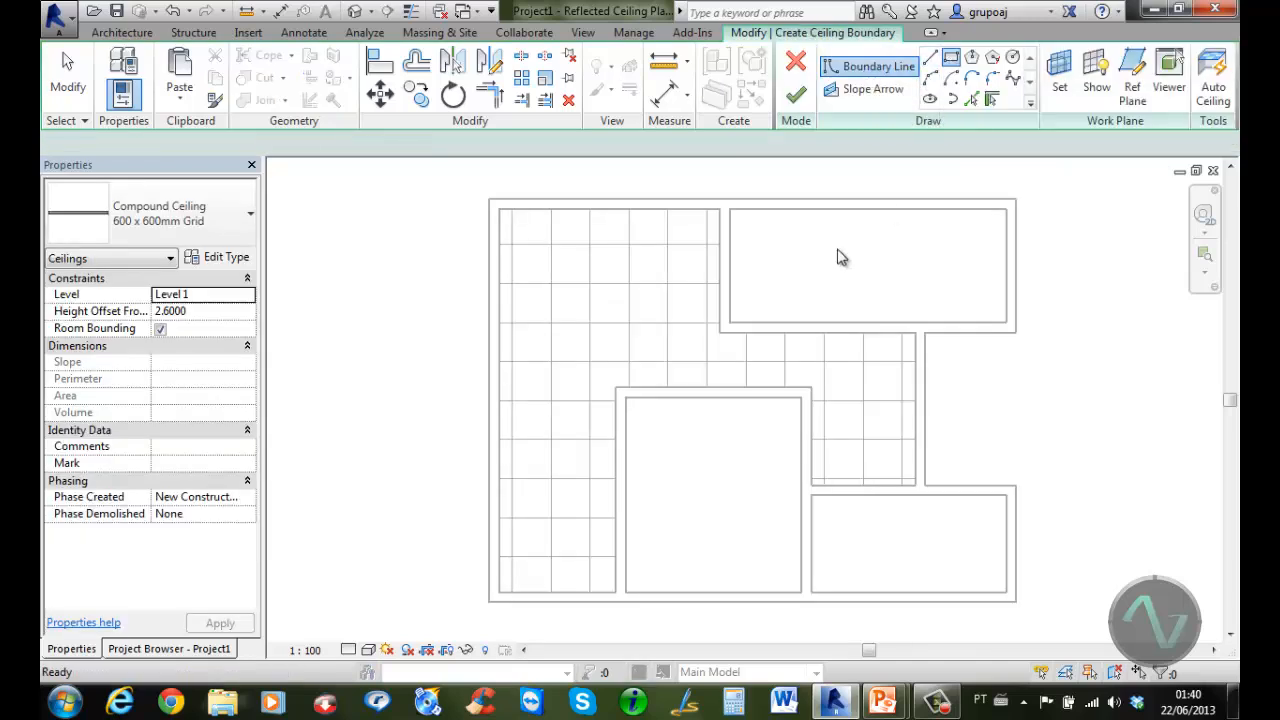
pyautogui.click(726, 214)
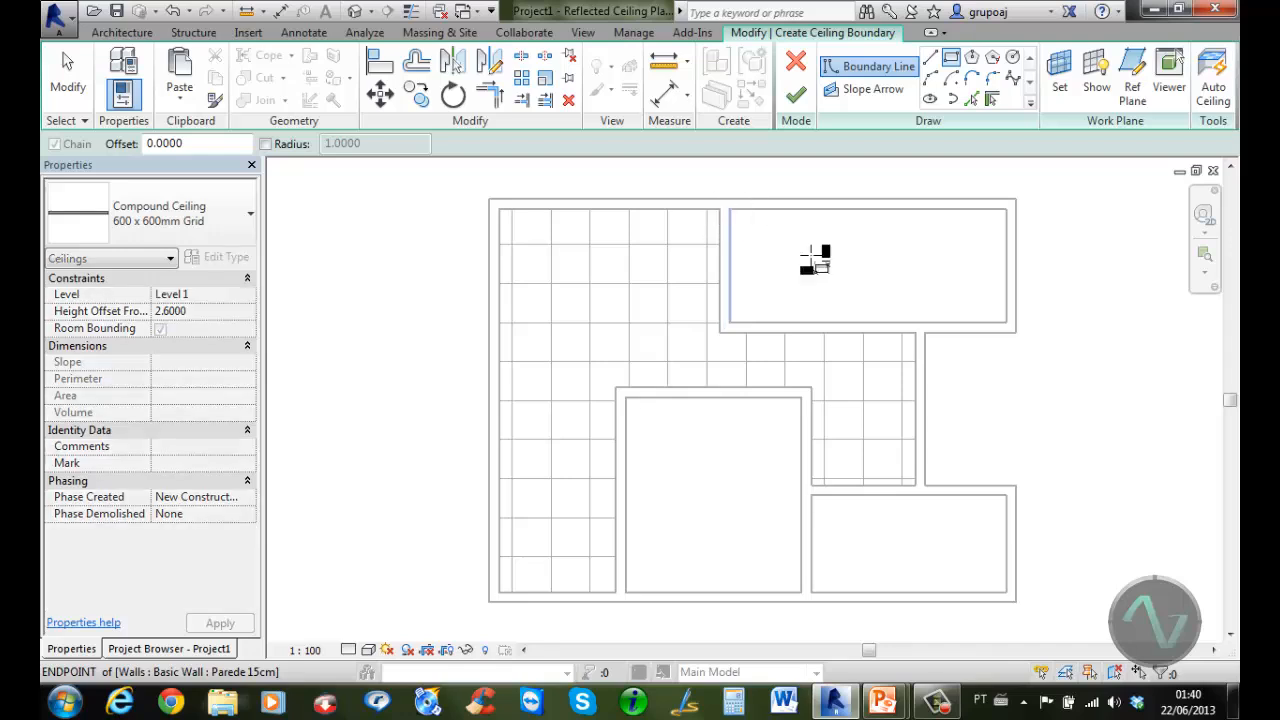
pyautogui.click(1006, 322)
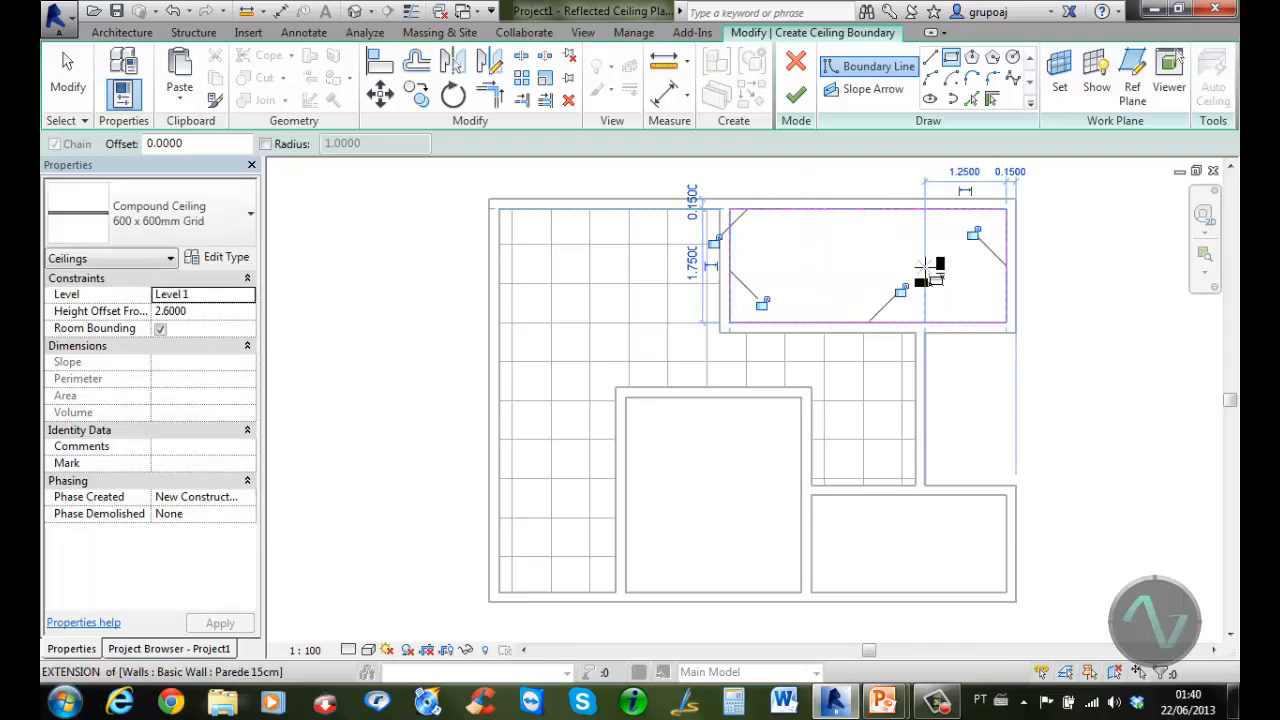
pyautogui.click(800, 96)
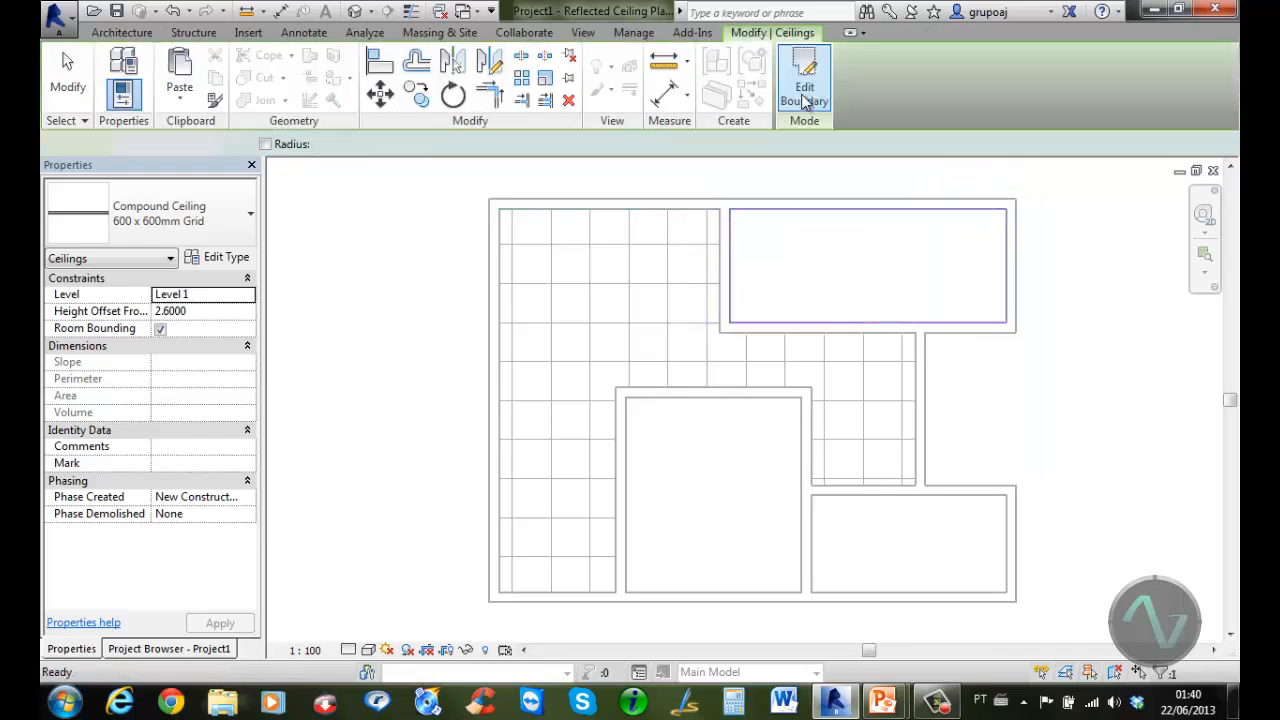
pyautogui.click(1045, 286)
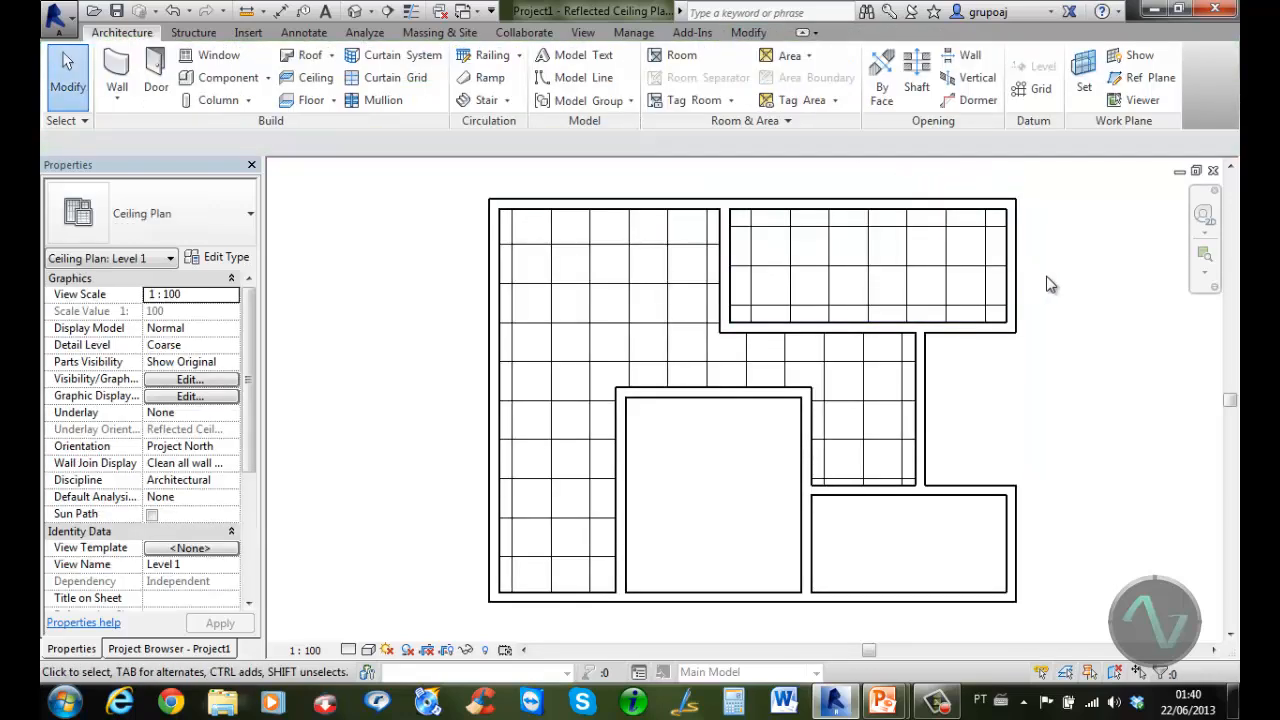
# In the 3D view, set the height offset of the main room and hallway ceiling to 2.4000
pyautogui.click(355, 11)
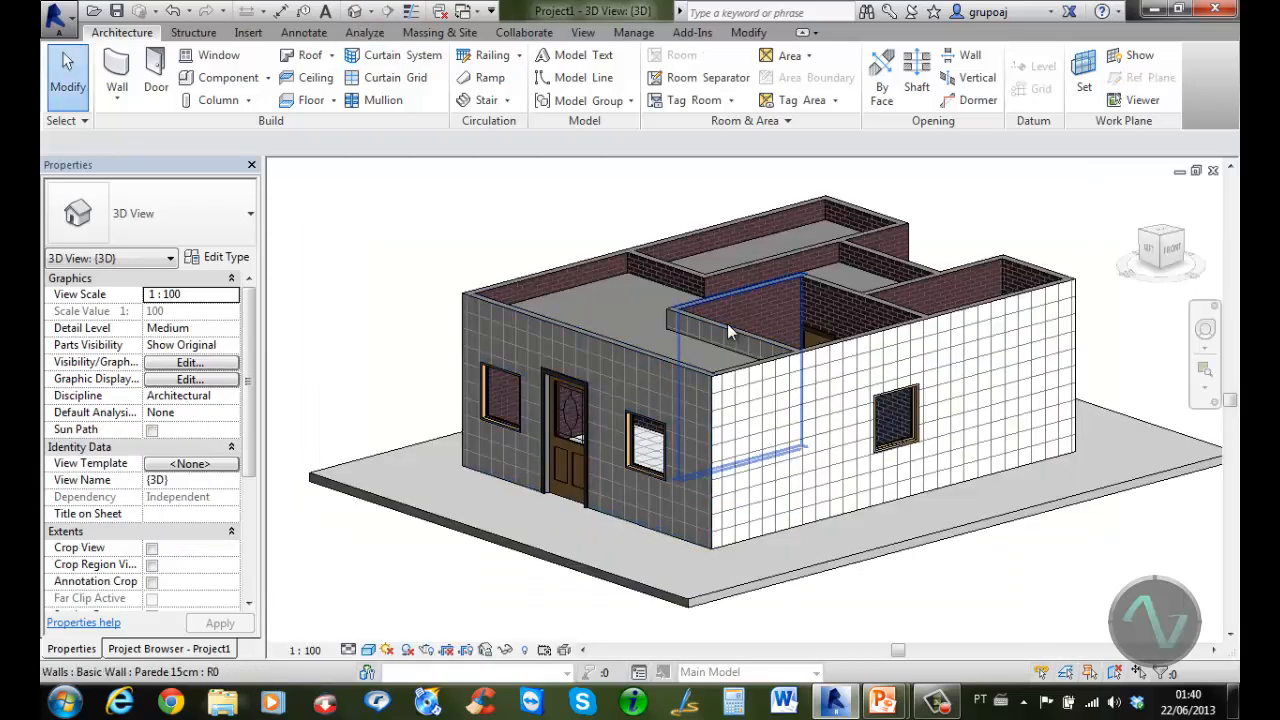
pyautogui.keyDown('shift'); pyautogui.moveTo(724, 334); pyautogui.dragTo(741, 261, button='middle'); pyautogui.keyUp('shift')
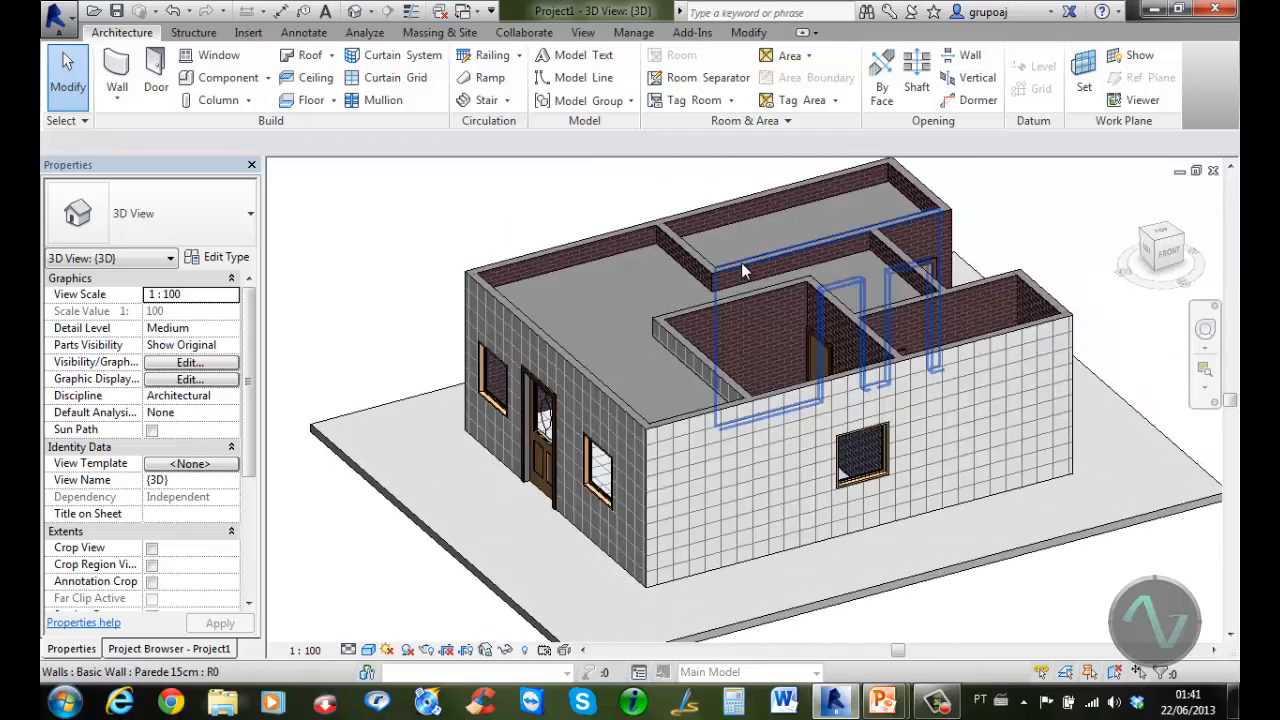
pyautogui.click(611, 262)
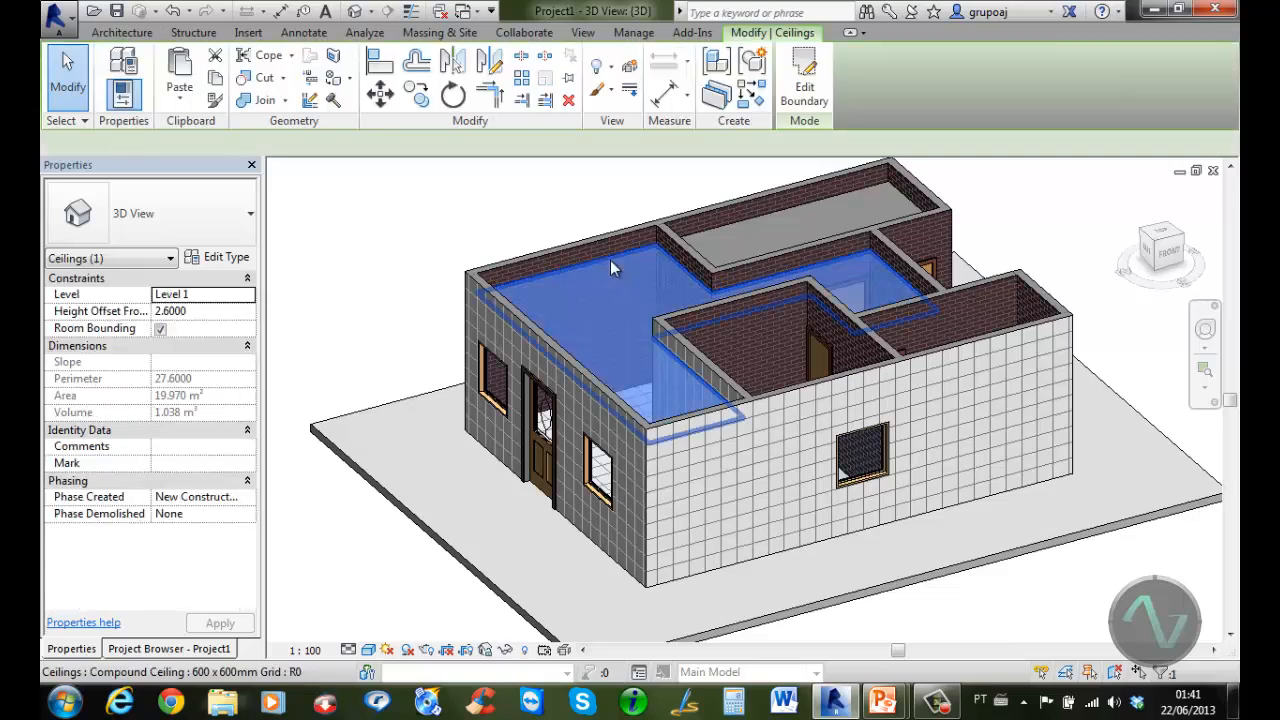
pyautogui.click(212, 310)
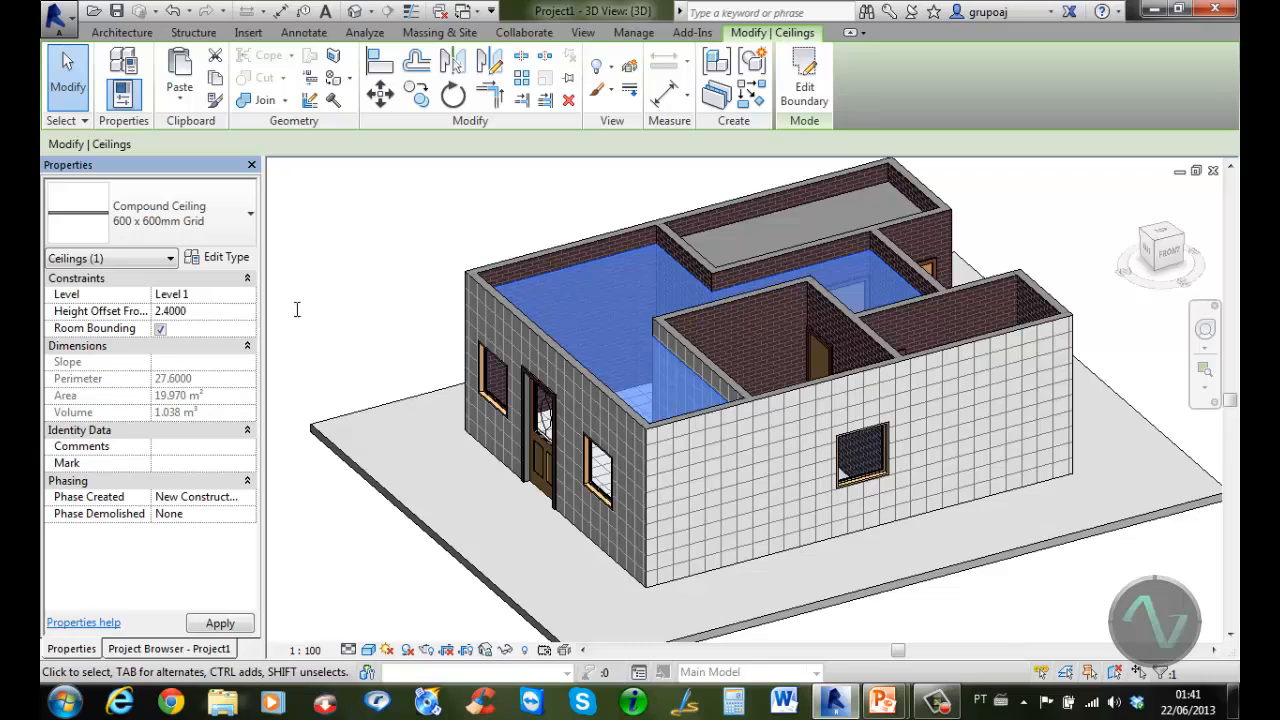
pyautogui.click(315, 604)
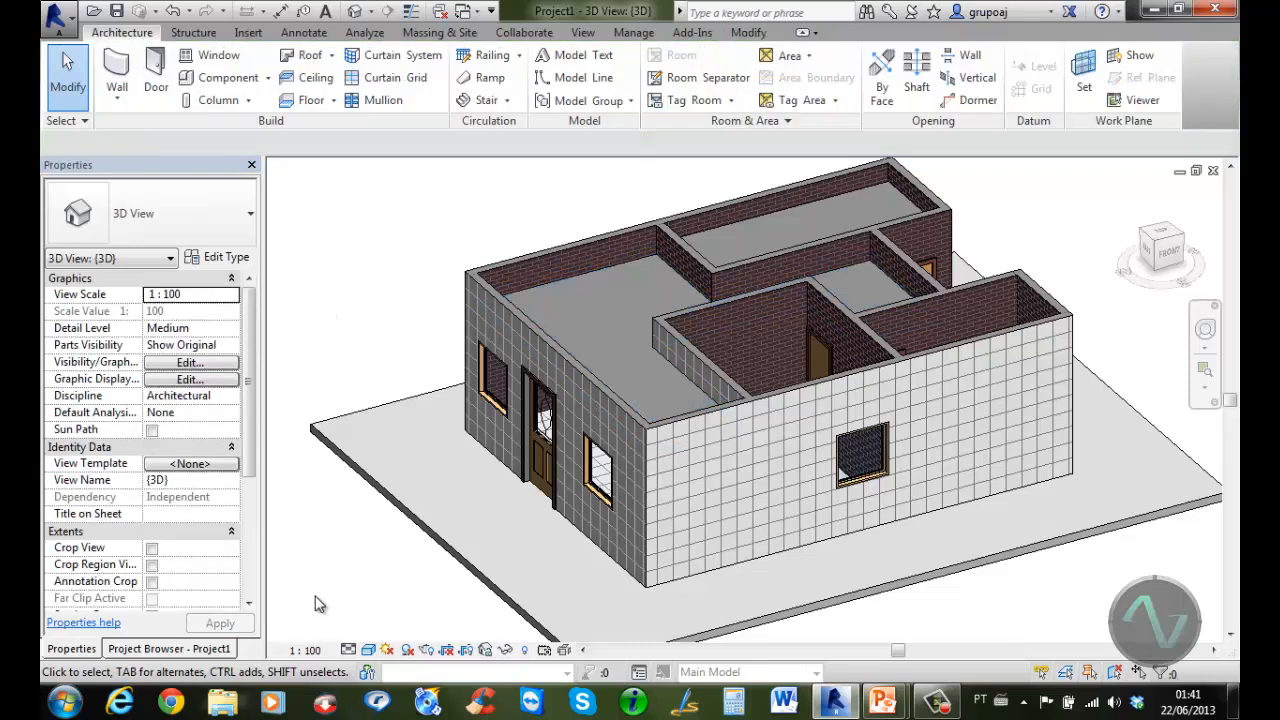
# In the Level 1 floor plan, load the M_Table-Dining Round w Chairs family from the Furniture Tables library and place one in the lower-left tiled area
pyautogui.click(211, 649)
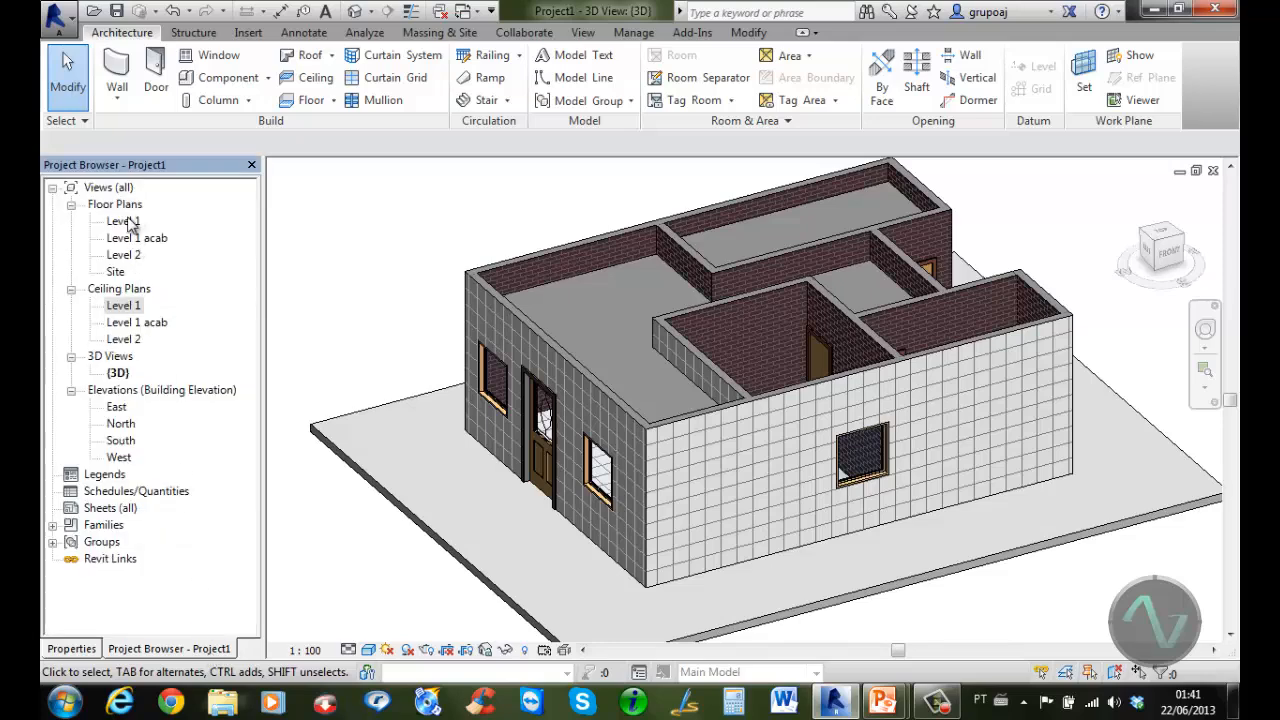
pyautogui.doubleClick(125, 221)
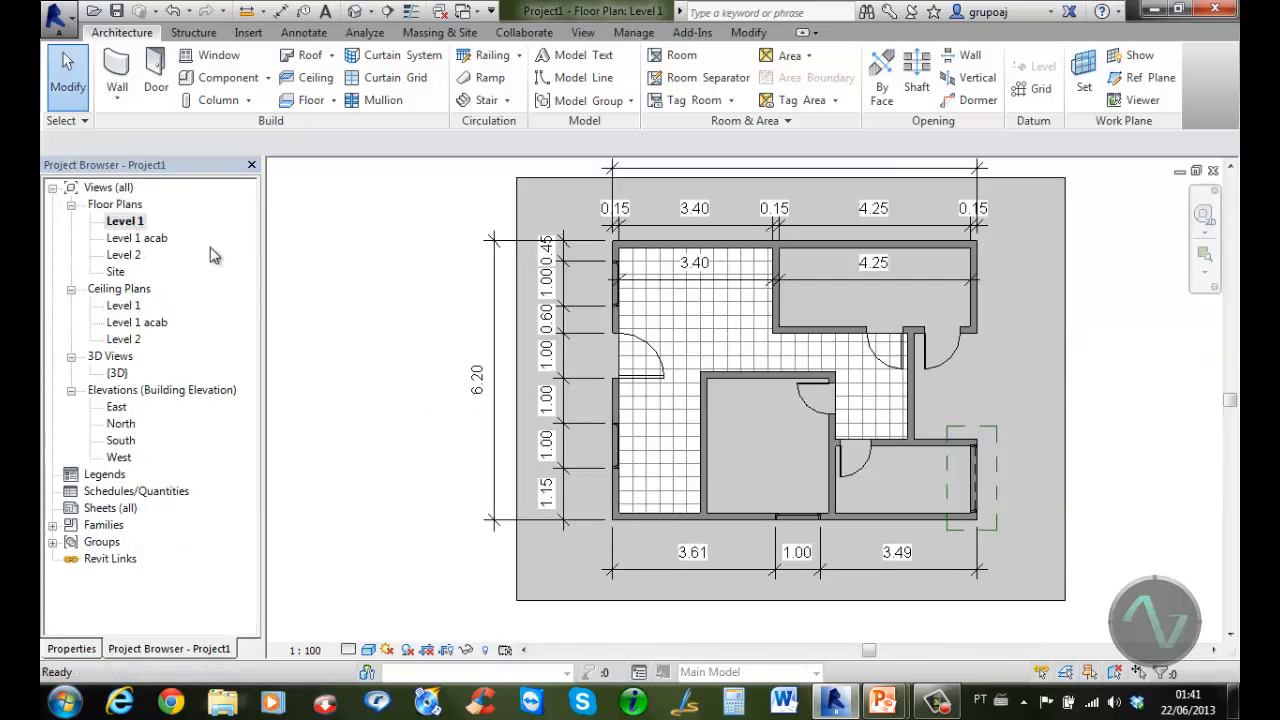
pyautogui.scroll(1, 718, 322)
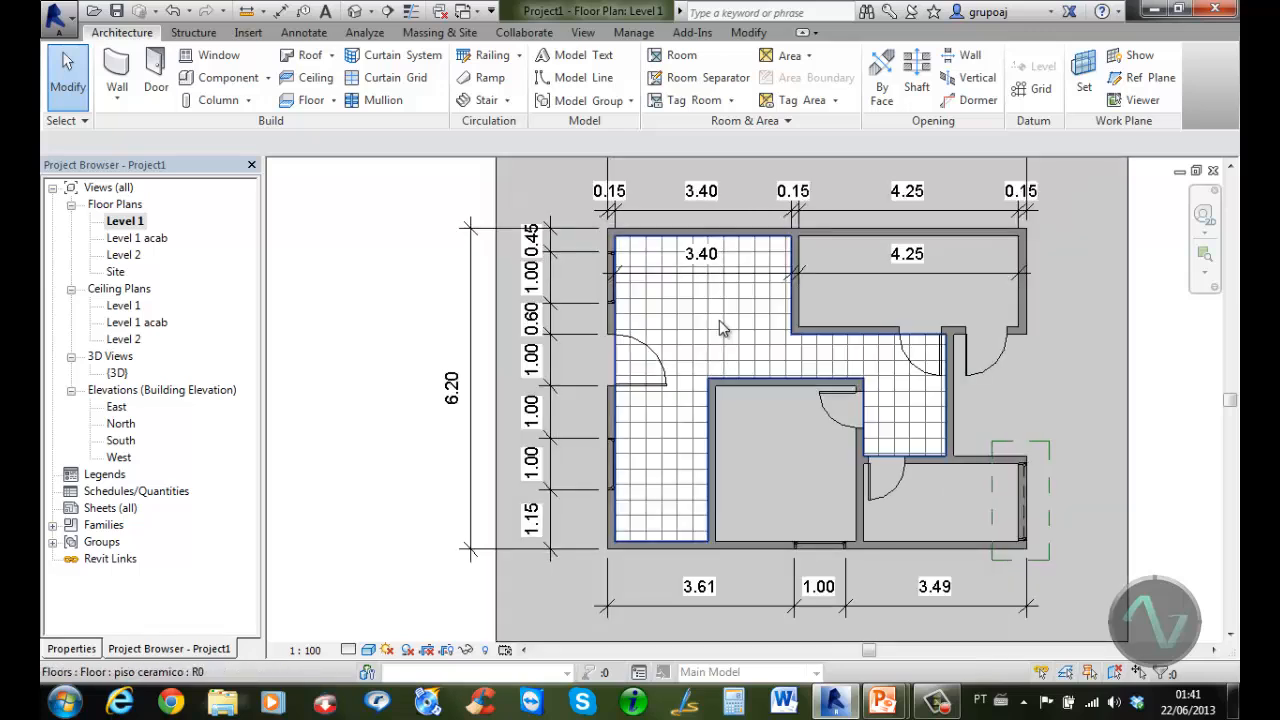
pyautogui.scroll(1, 719, 320)
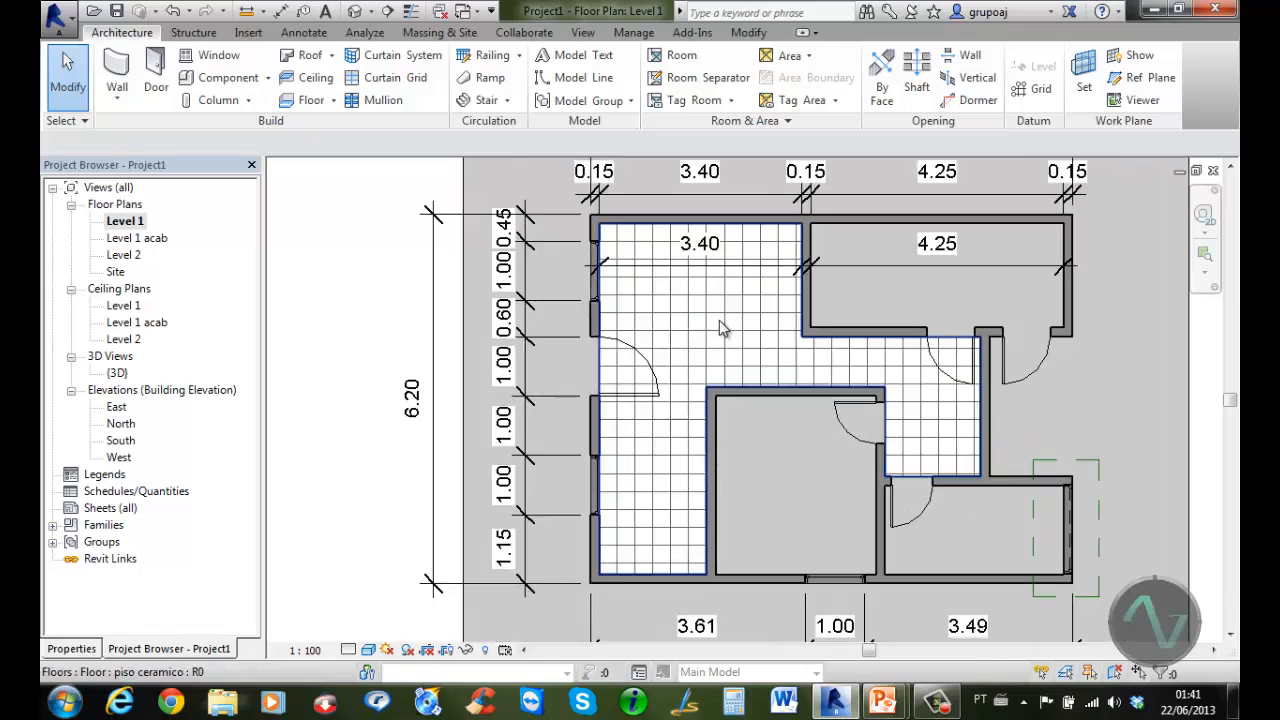
pyautogui.click(224, 78)
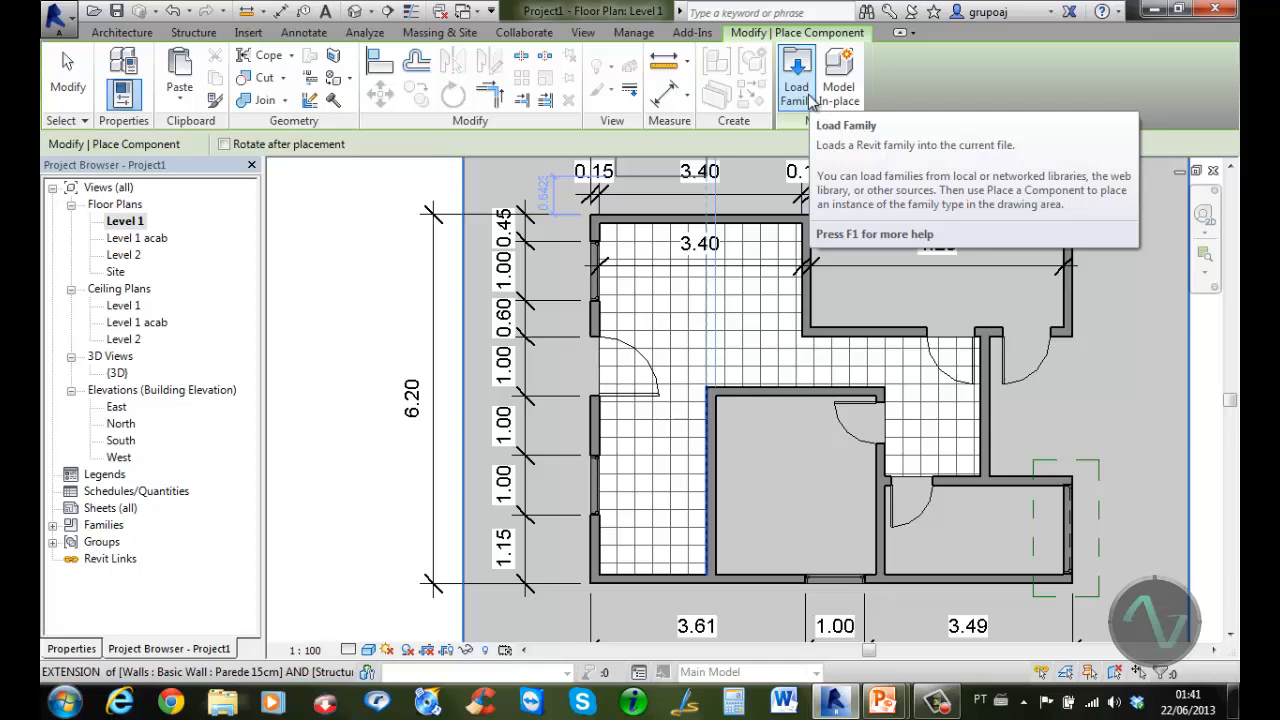
pyautogui.click(810, 96)
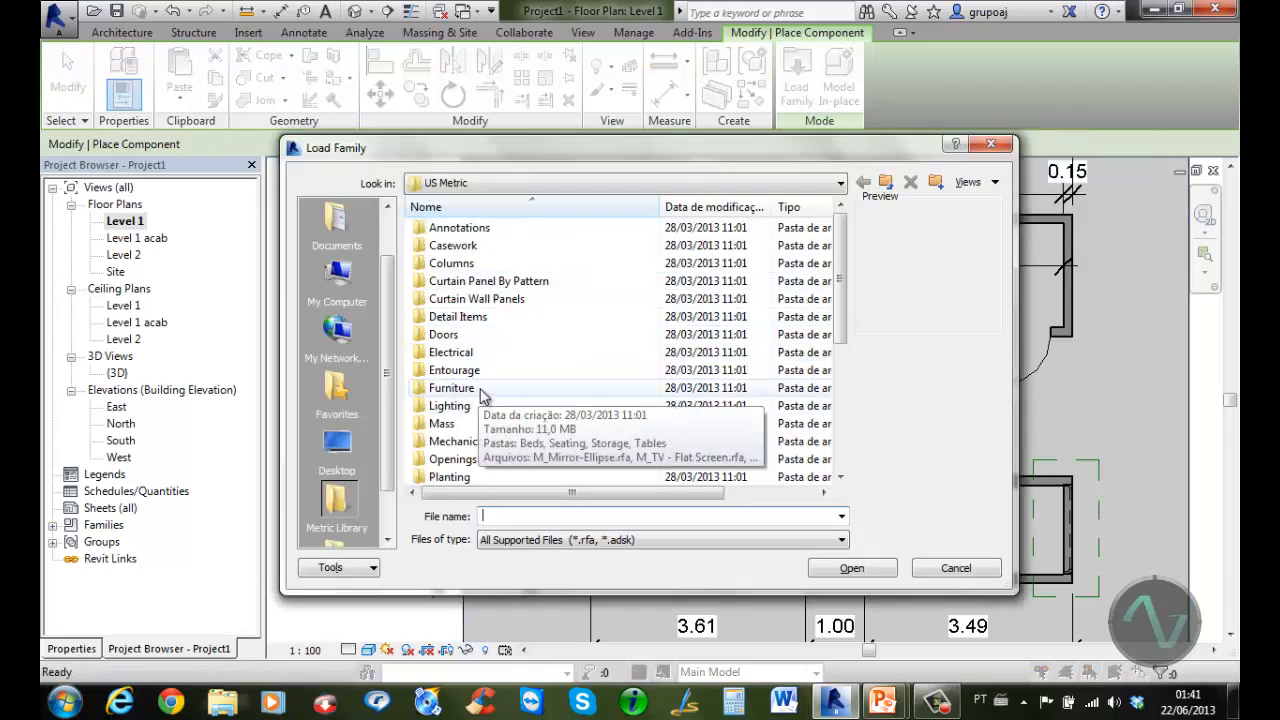
pyautogui.doubleClick(455, 388)
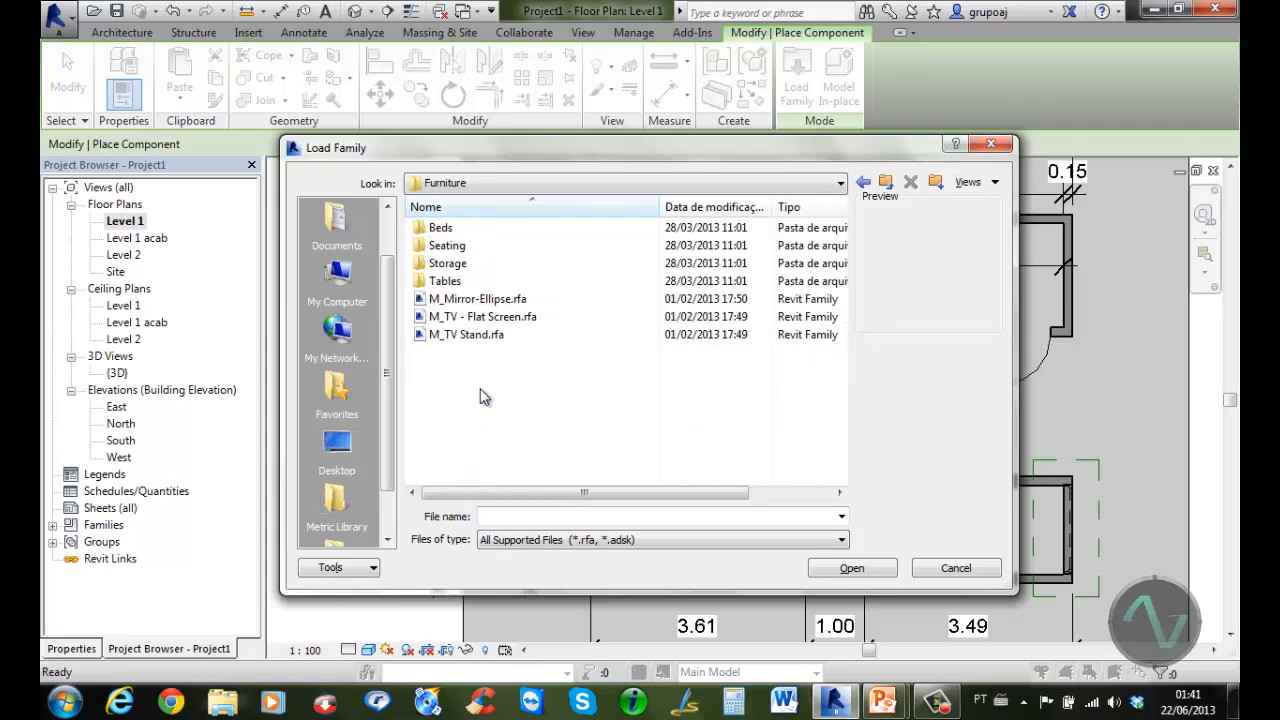
pyautogui.doubleClick(447, 283)
pyautogui.click(455, 264)
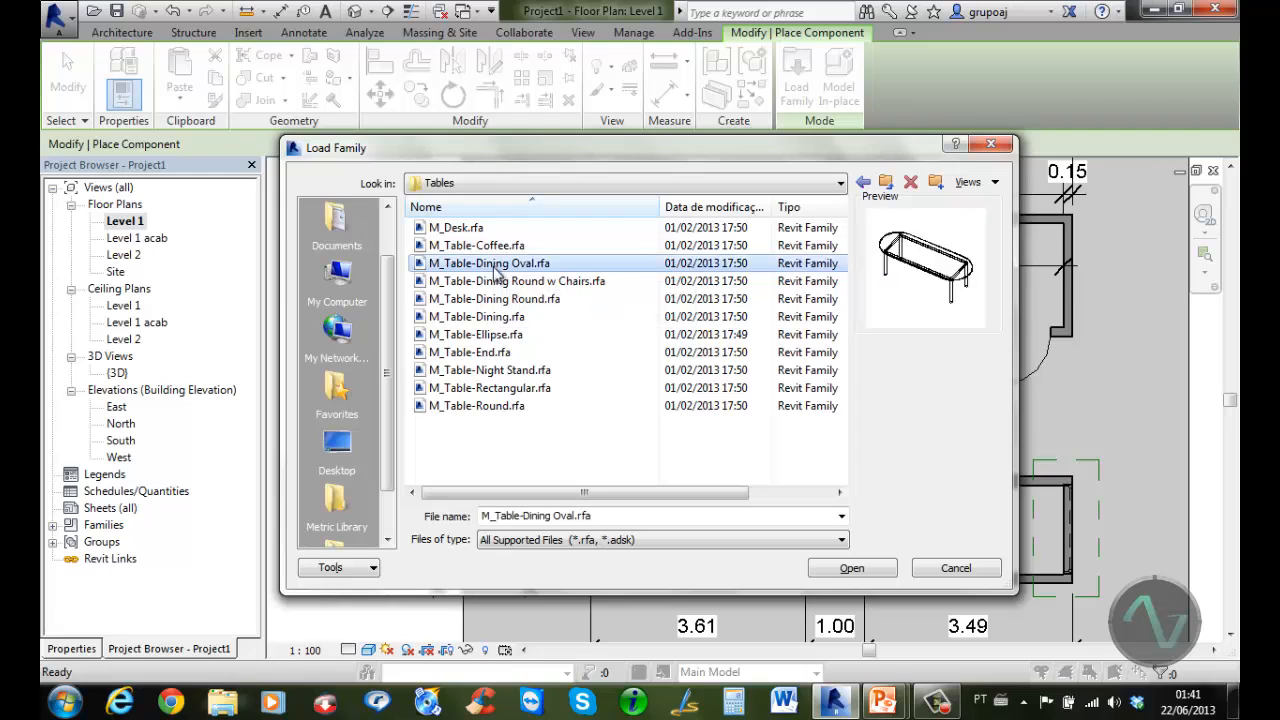
pyautogui.click(493, 283)
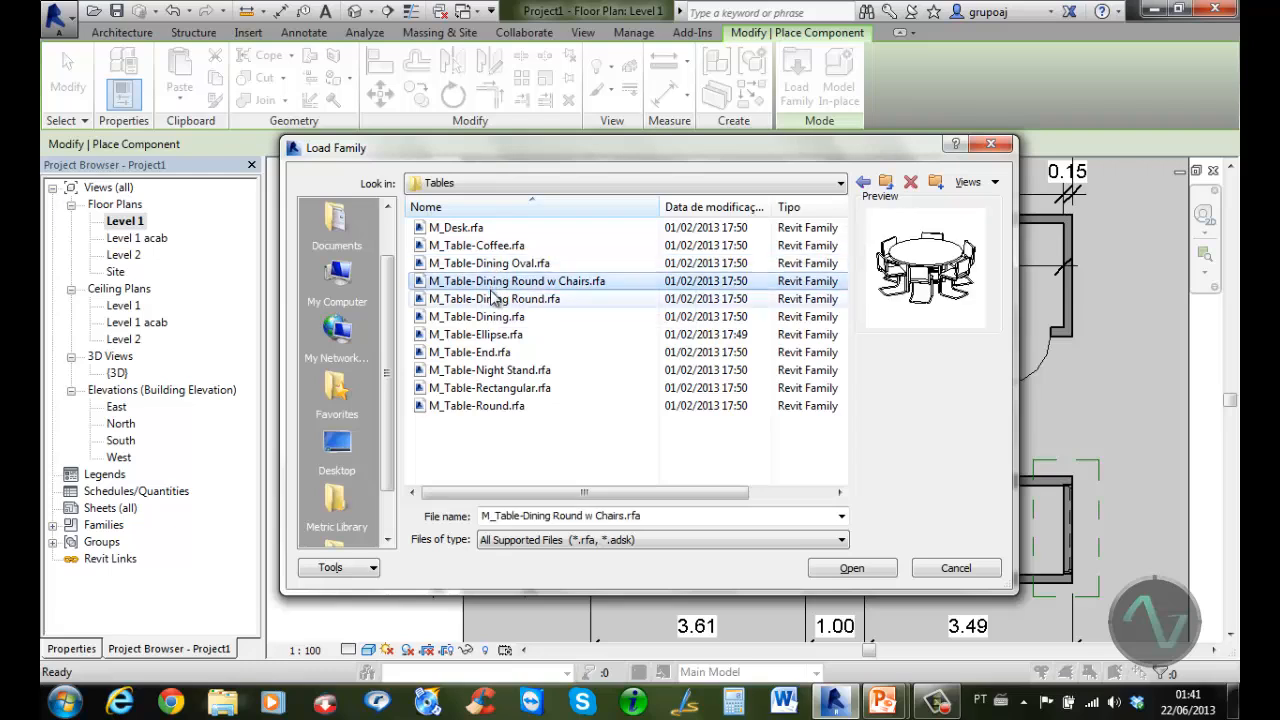
pyautogui.click(849, 568)
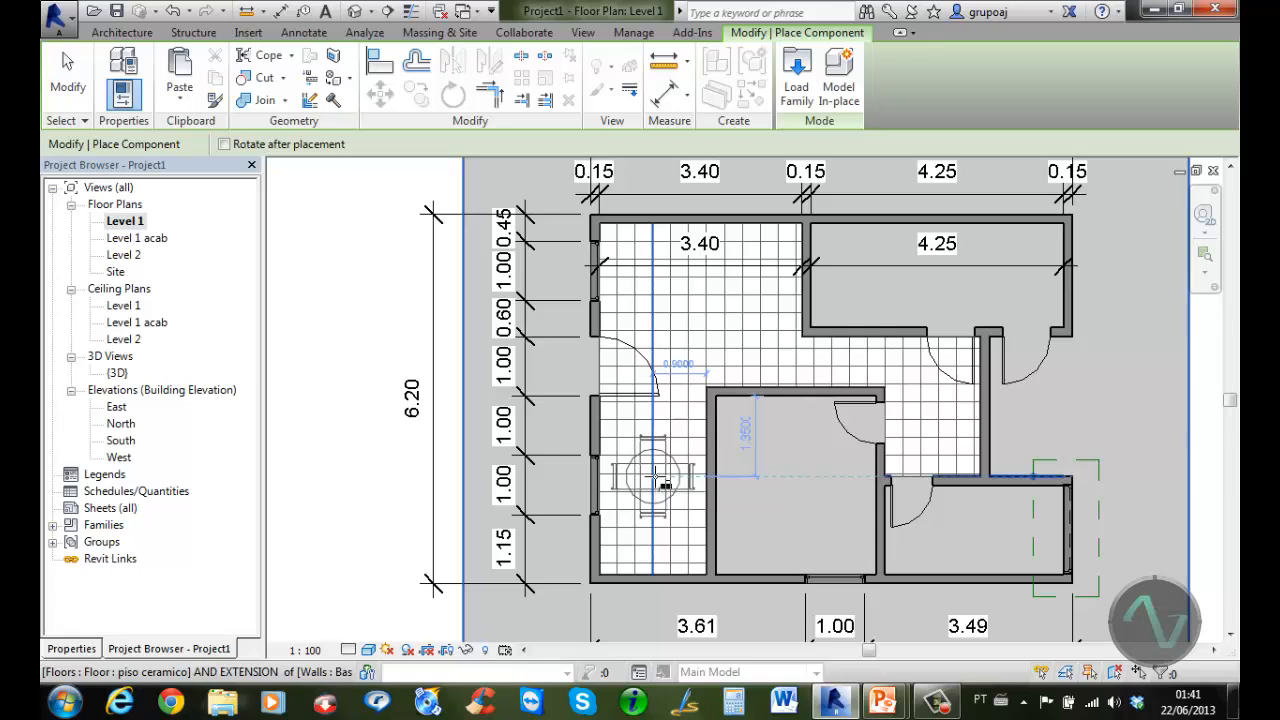
pyautogui.click(655, 478)
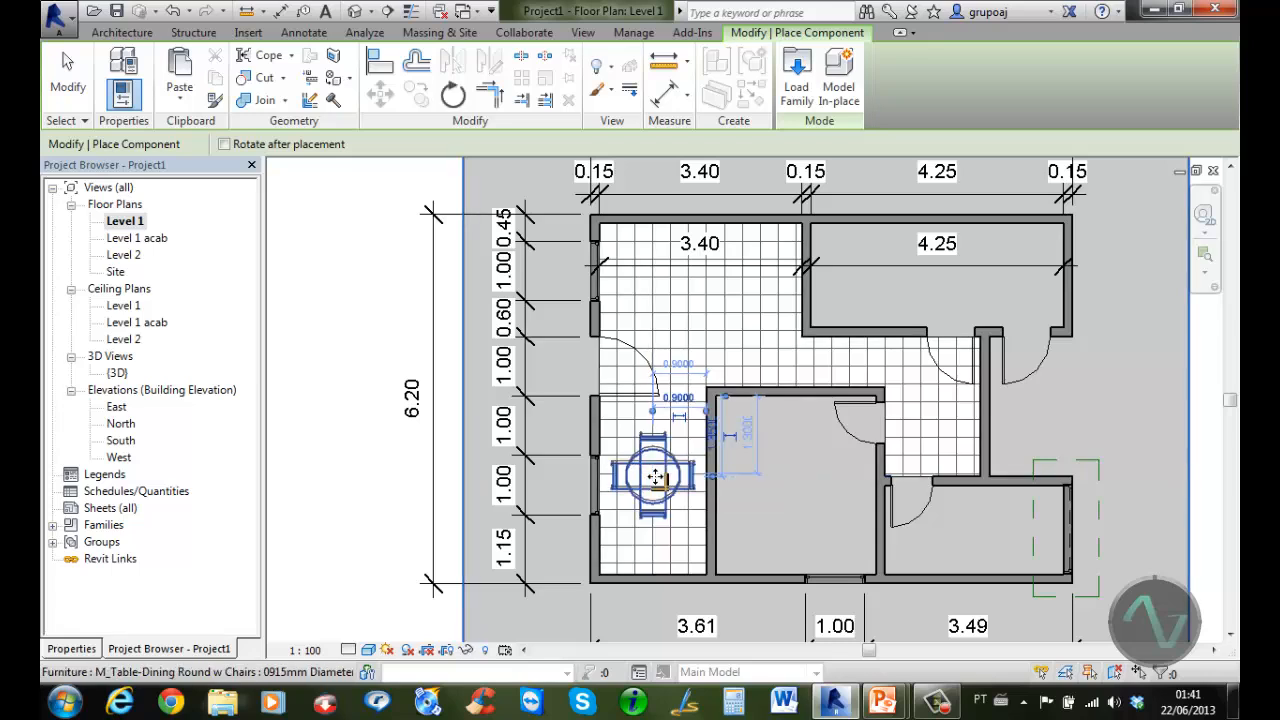
pyautogui.click(68, 72)
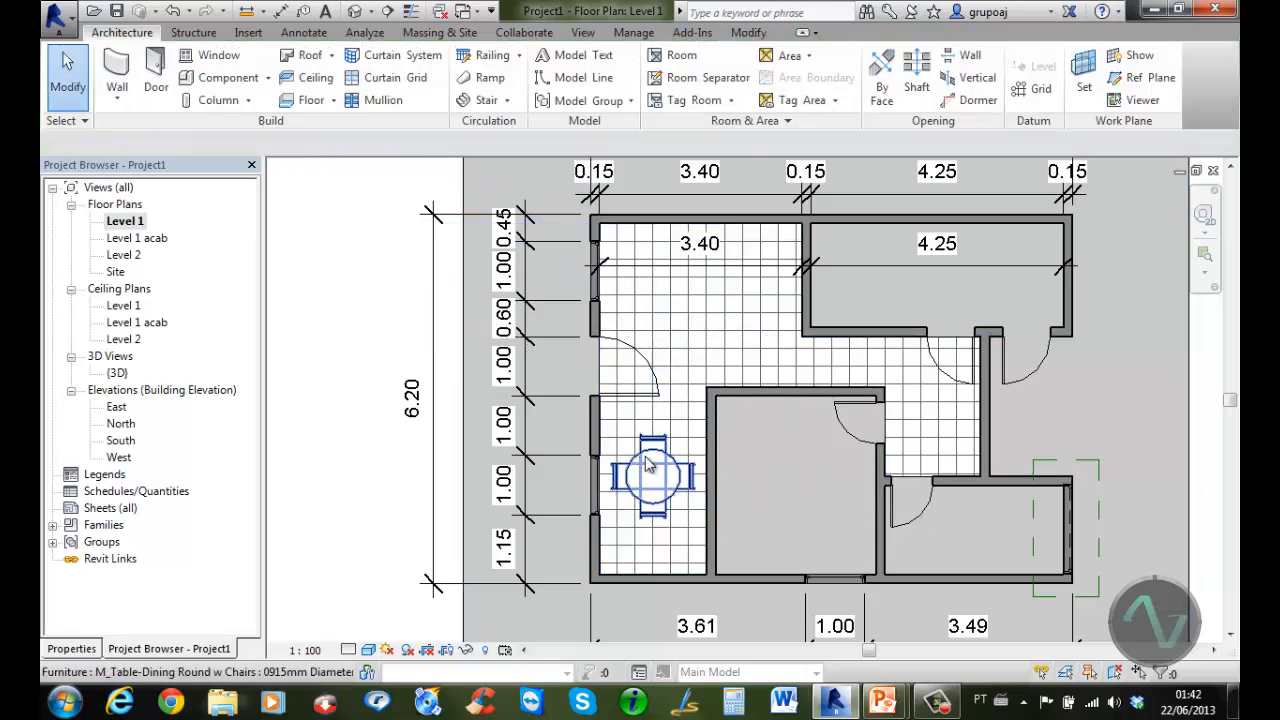
# Edit the round dining table's type to have 6 chairs and a larger diameter
pyautogui.click(648, 464)
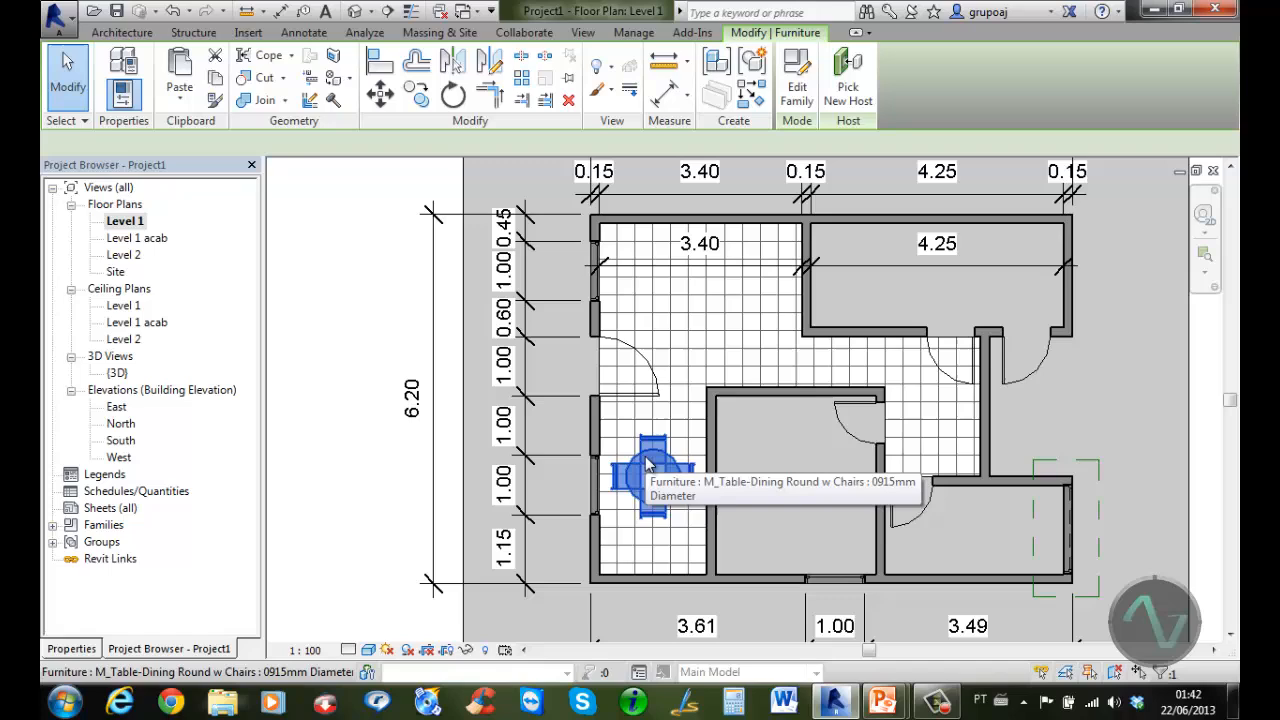
pyautogui.click(83, 651)
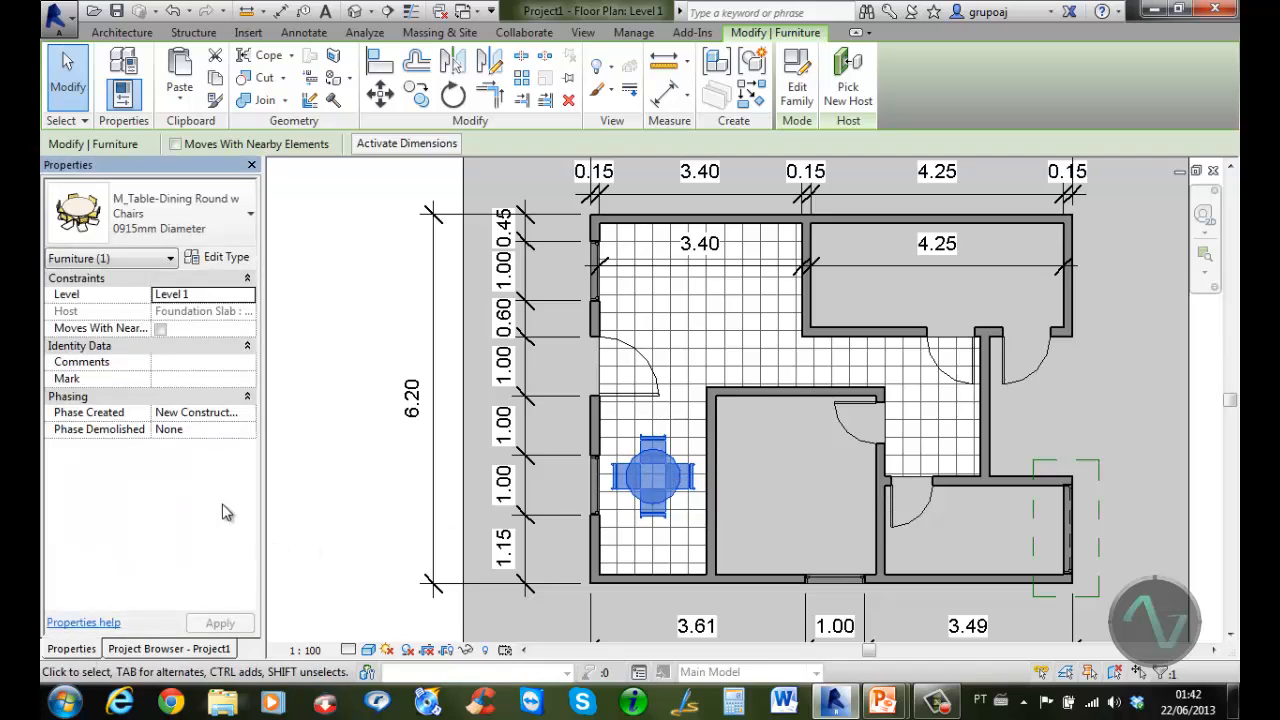
pyautogui.click(228, 258)
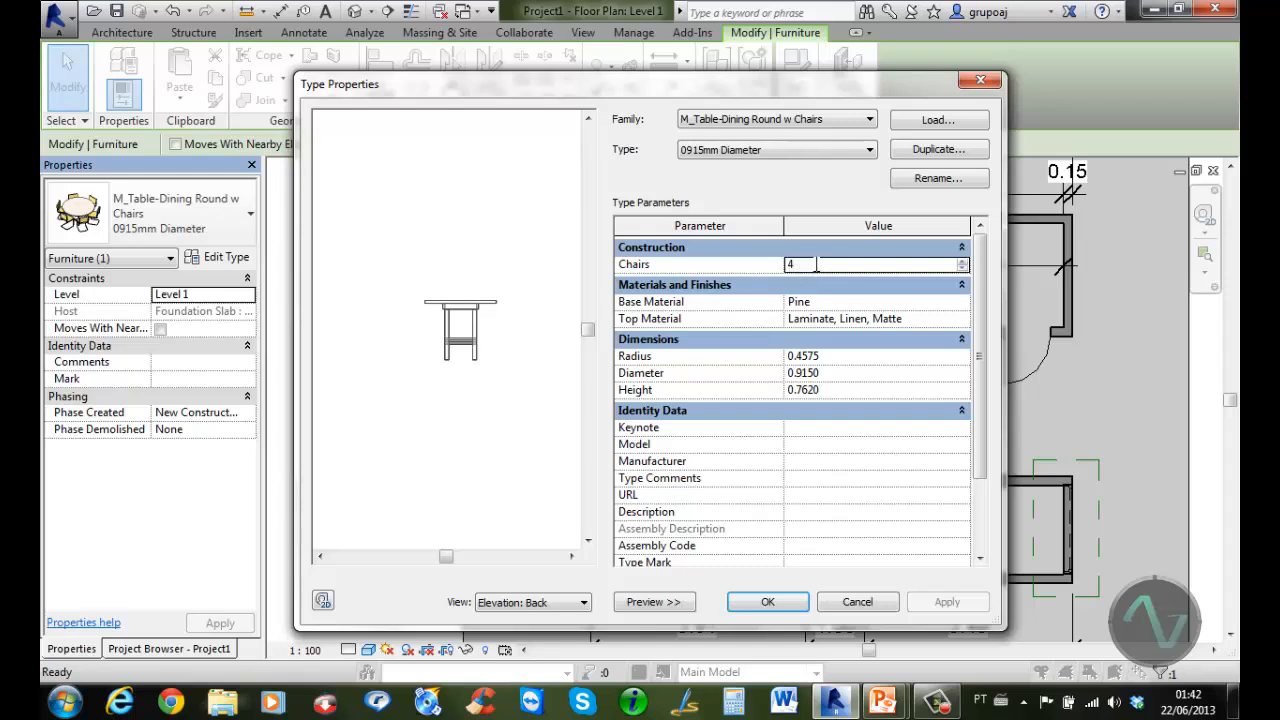
pyautogui.doubleClick(816, 264)
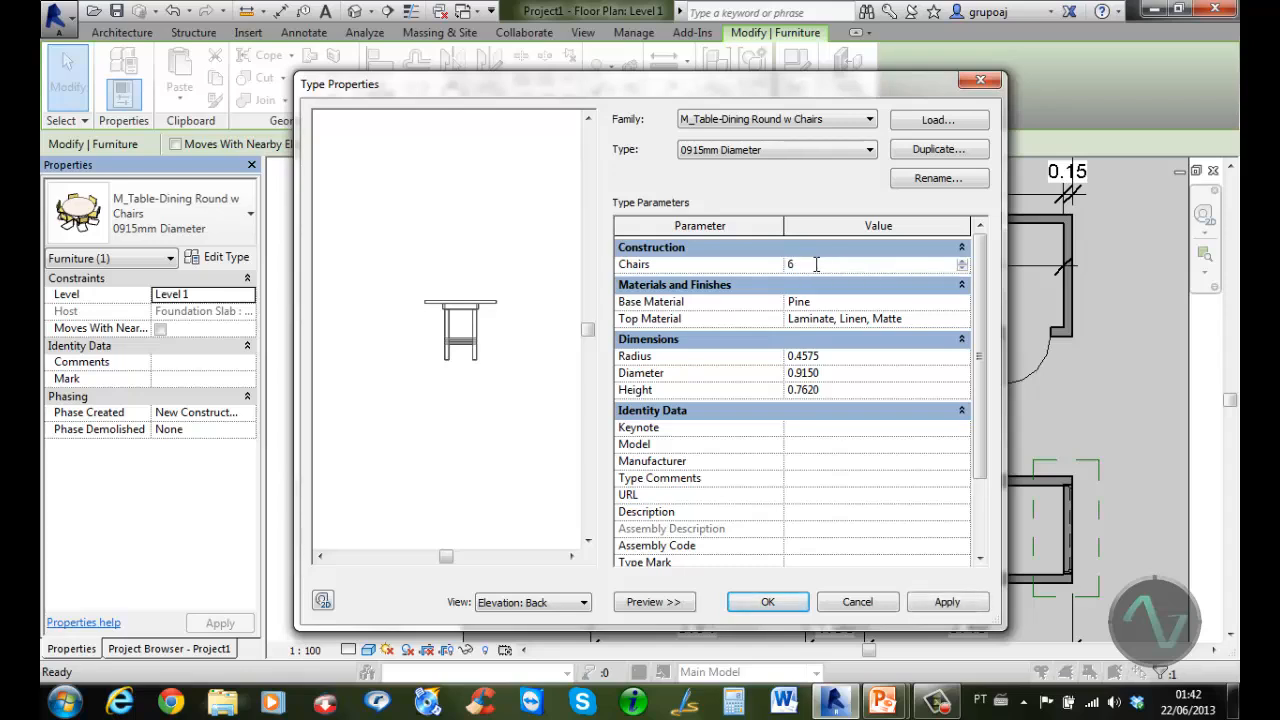
pyautogui.click(847, 373)
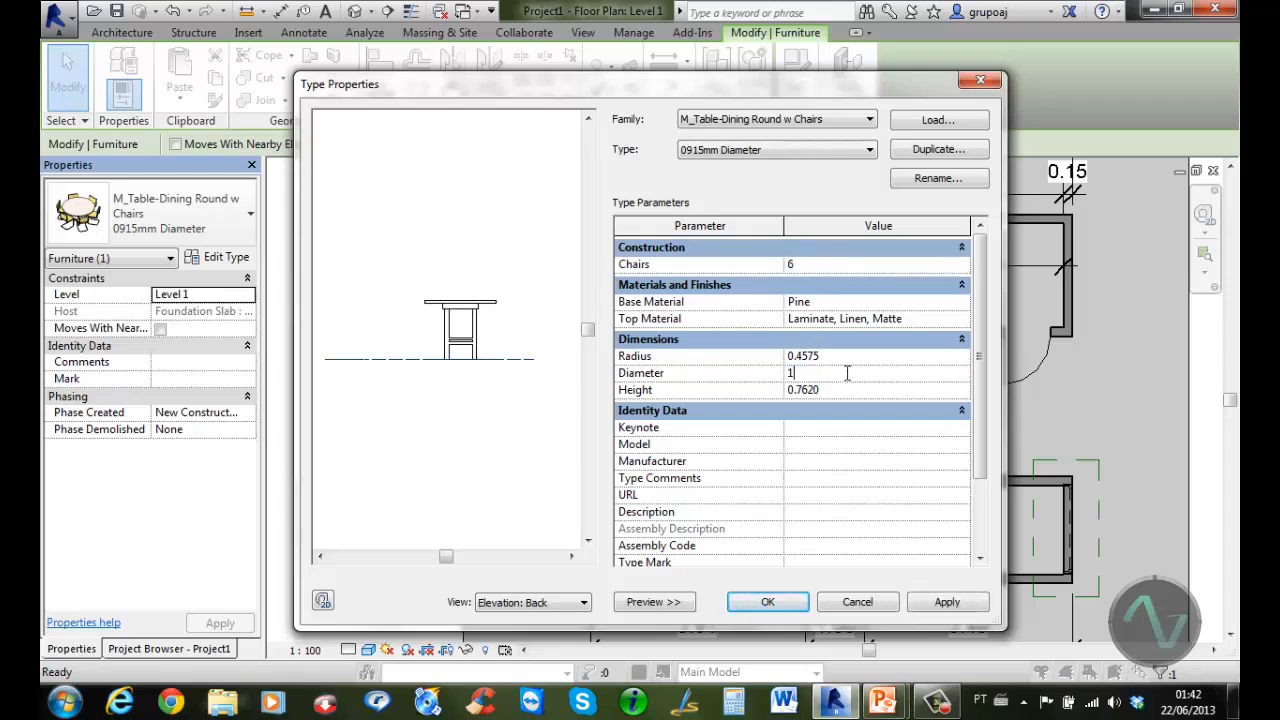
pyautogui.click(771, 602)
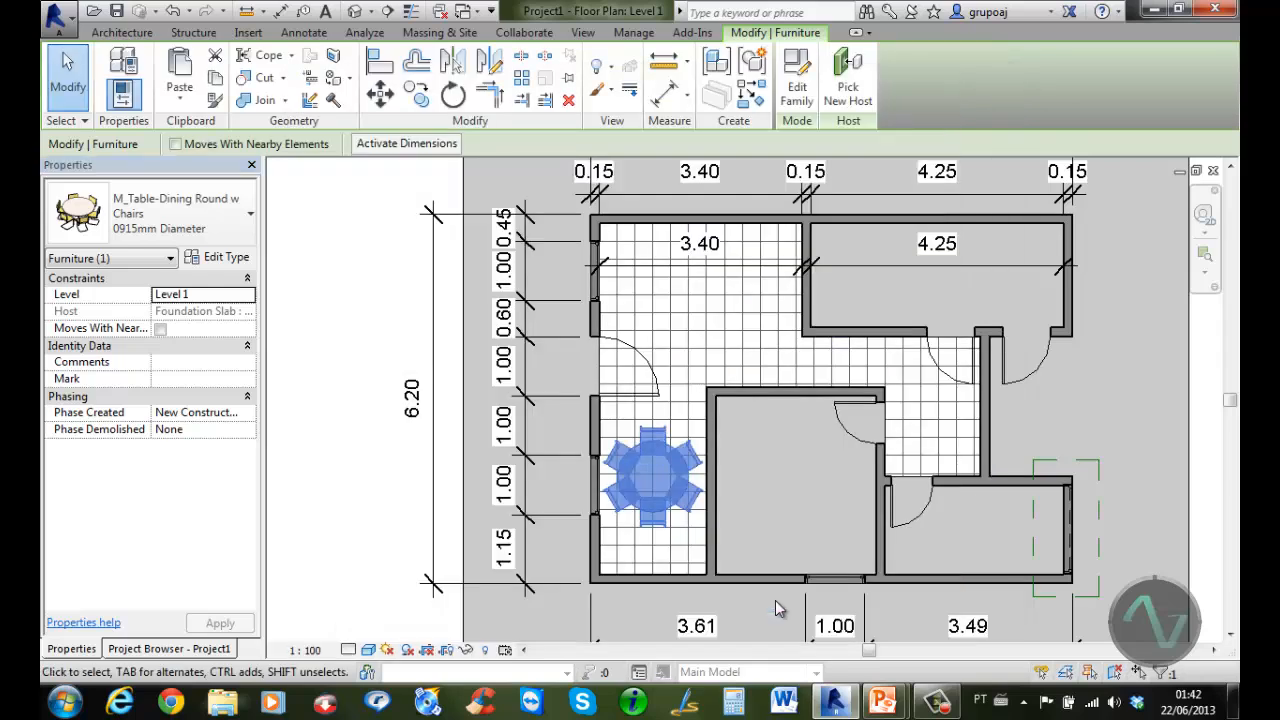
pyautogui.click(762, 473)
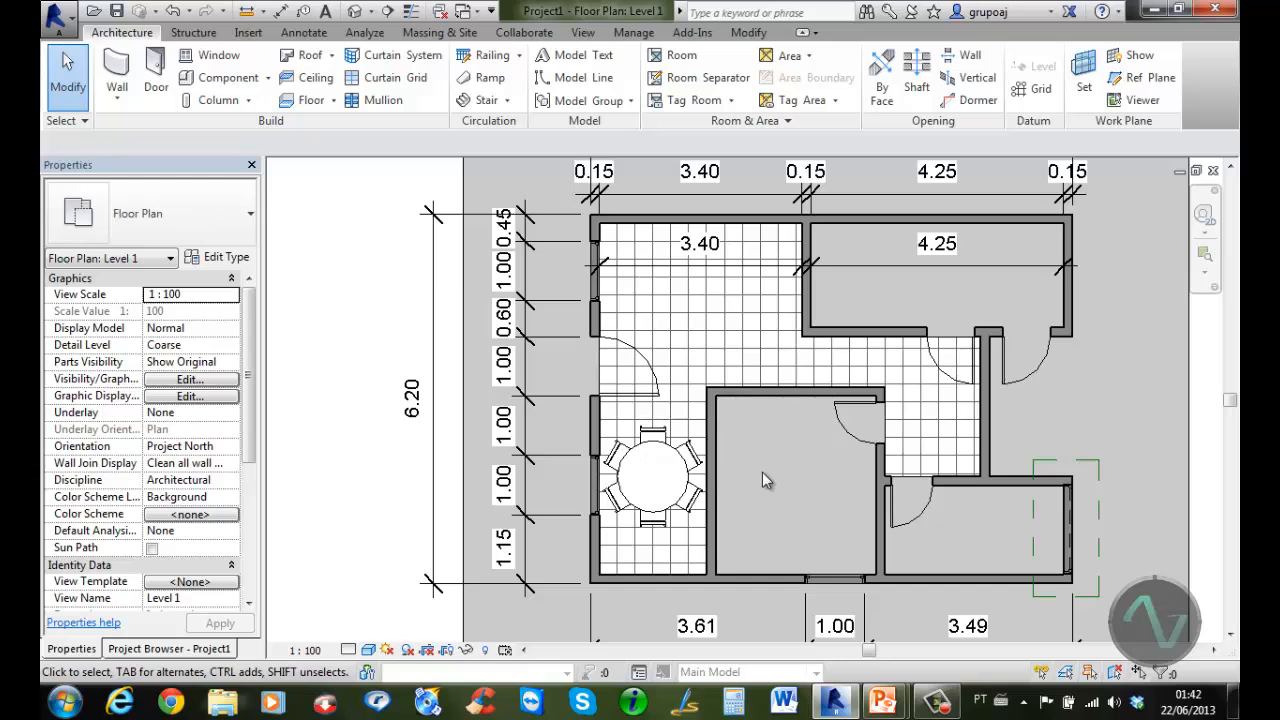
# Load the M_Chair-Corbu family from the Furniture Seating library and place two armchairs side by side along the main room's upper wall
pyautogui.click(240, 79)
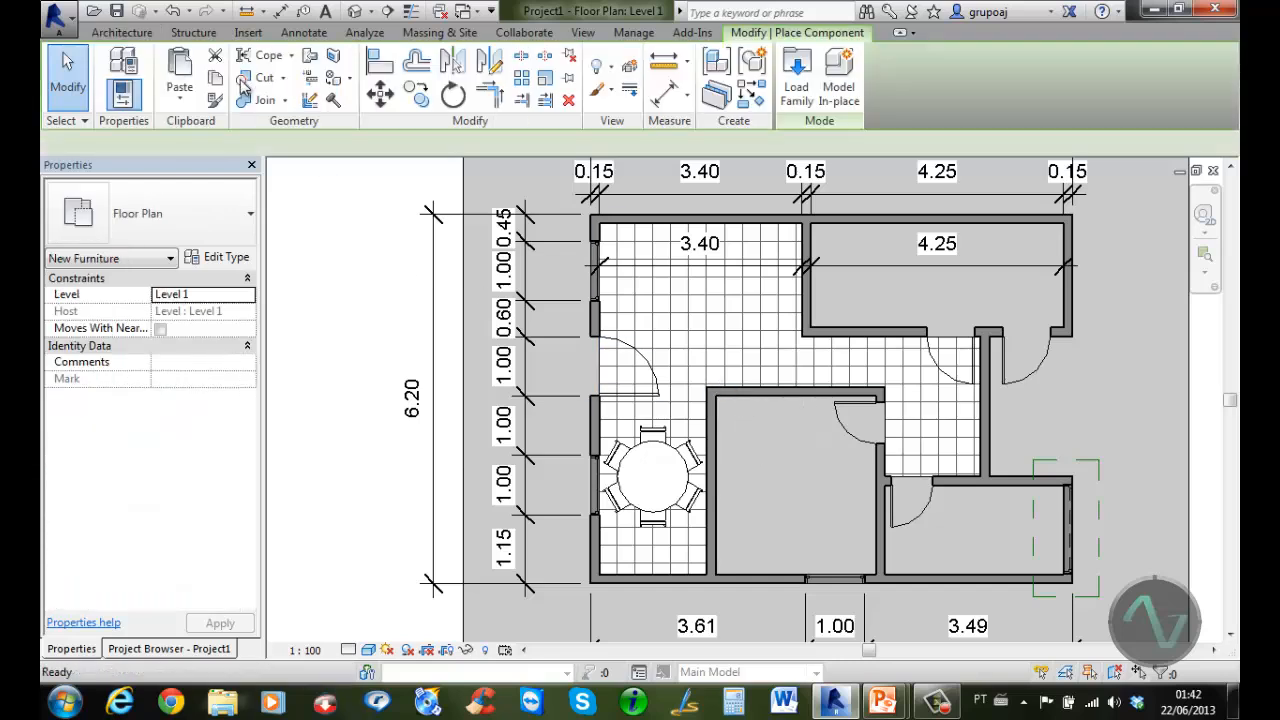
pyautogui.click(797, 80)
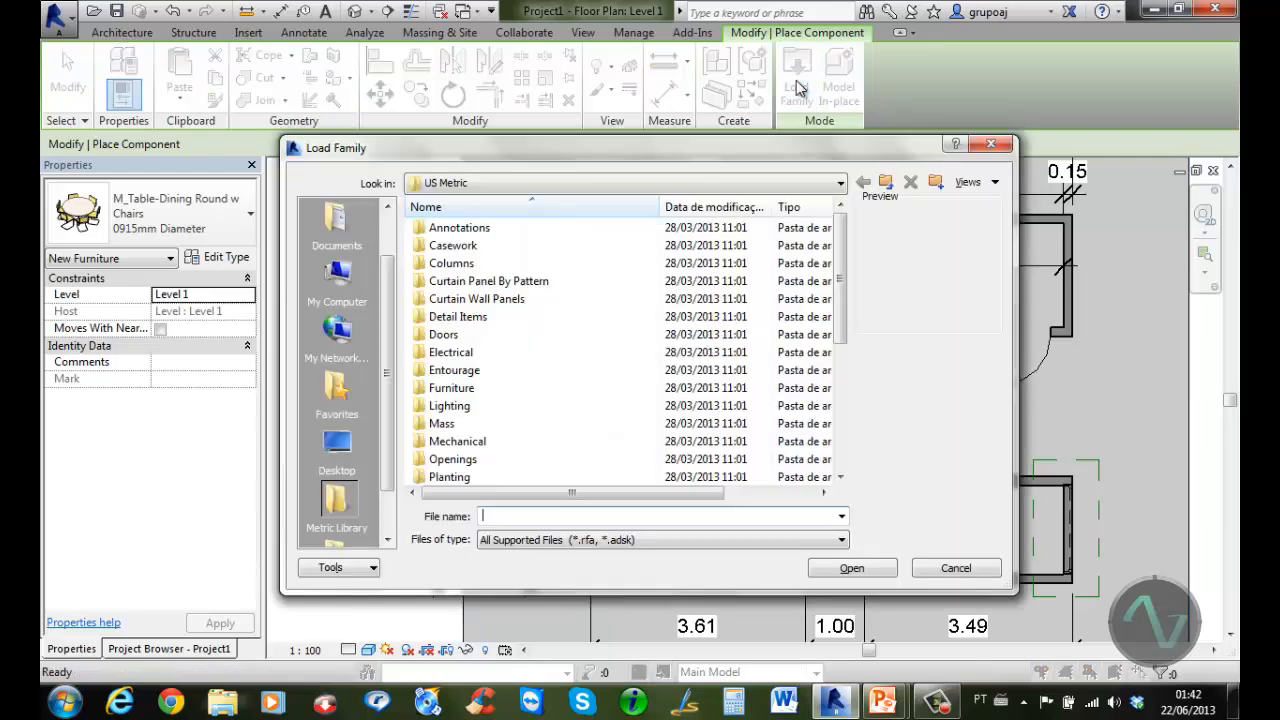
pyautogui.doubleClick(468, 388)
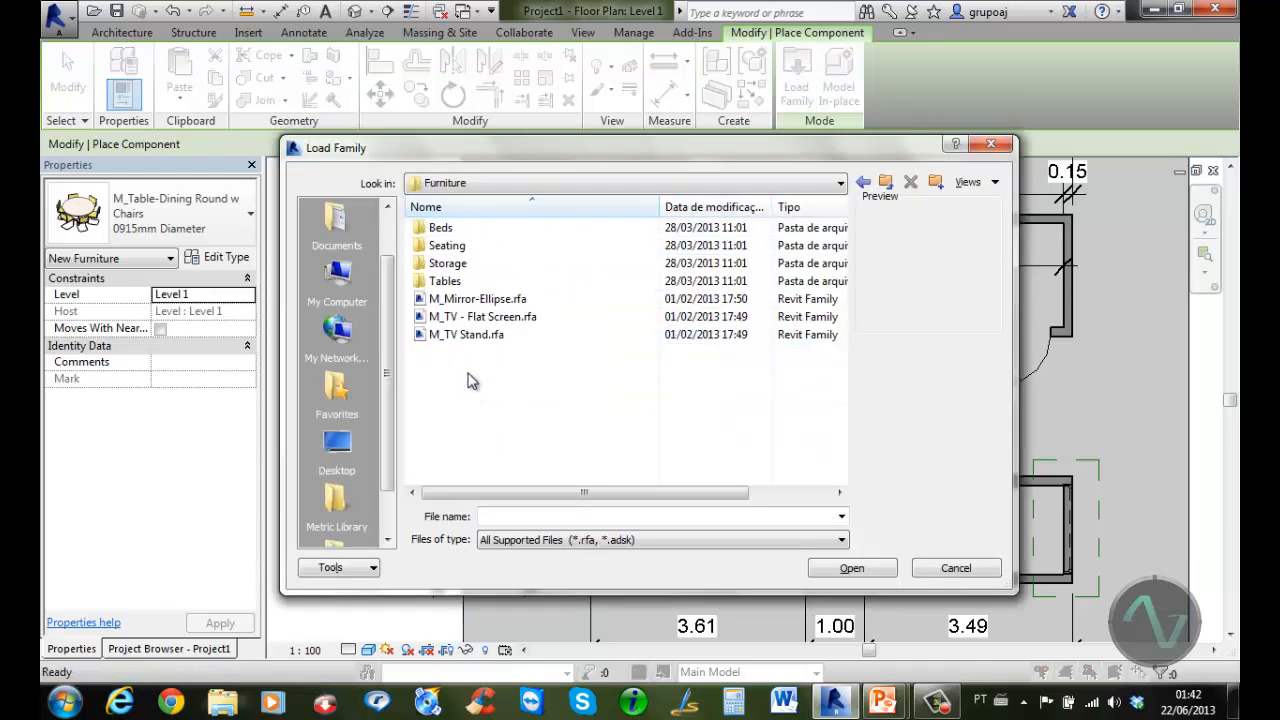
pyautogui.doubleClick(455, 246)
pyautogui.click(484, 229)
pyautogui.press('Down')
pyautogui.press('Down')
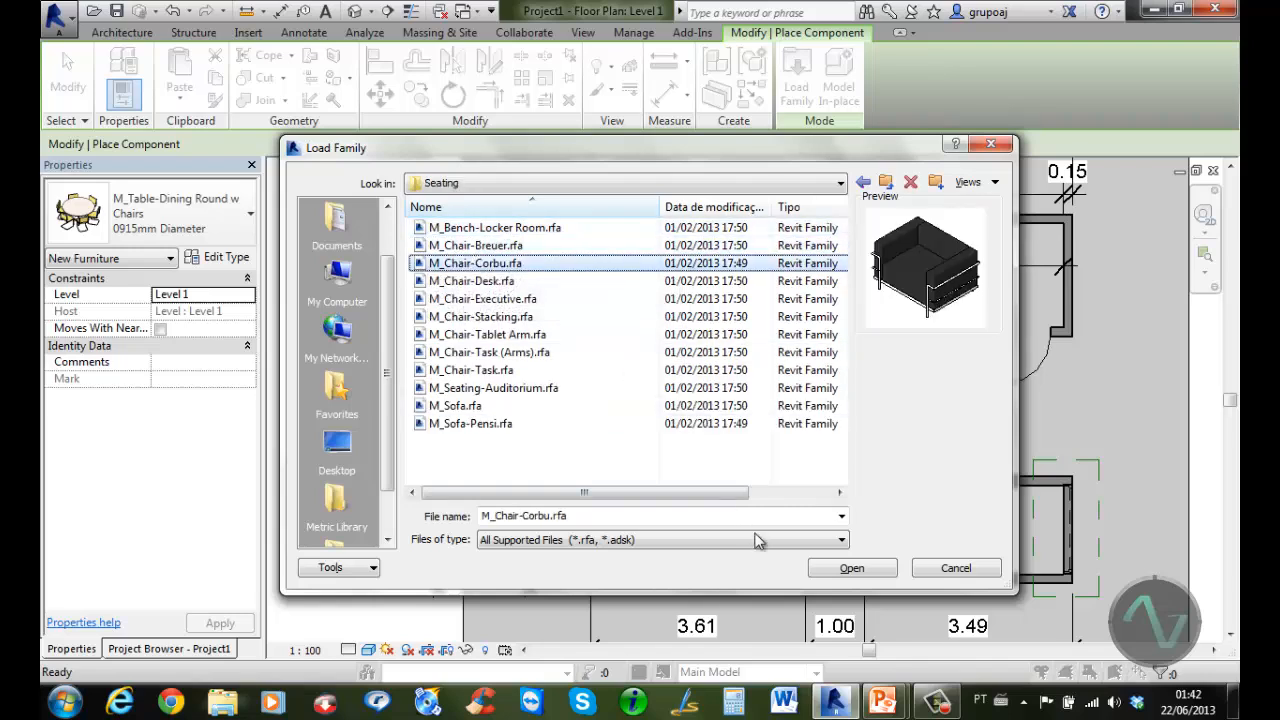
pyautogui.click(855, 568)
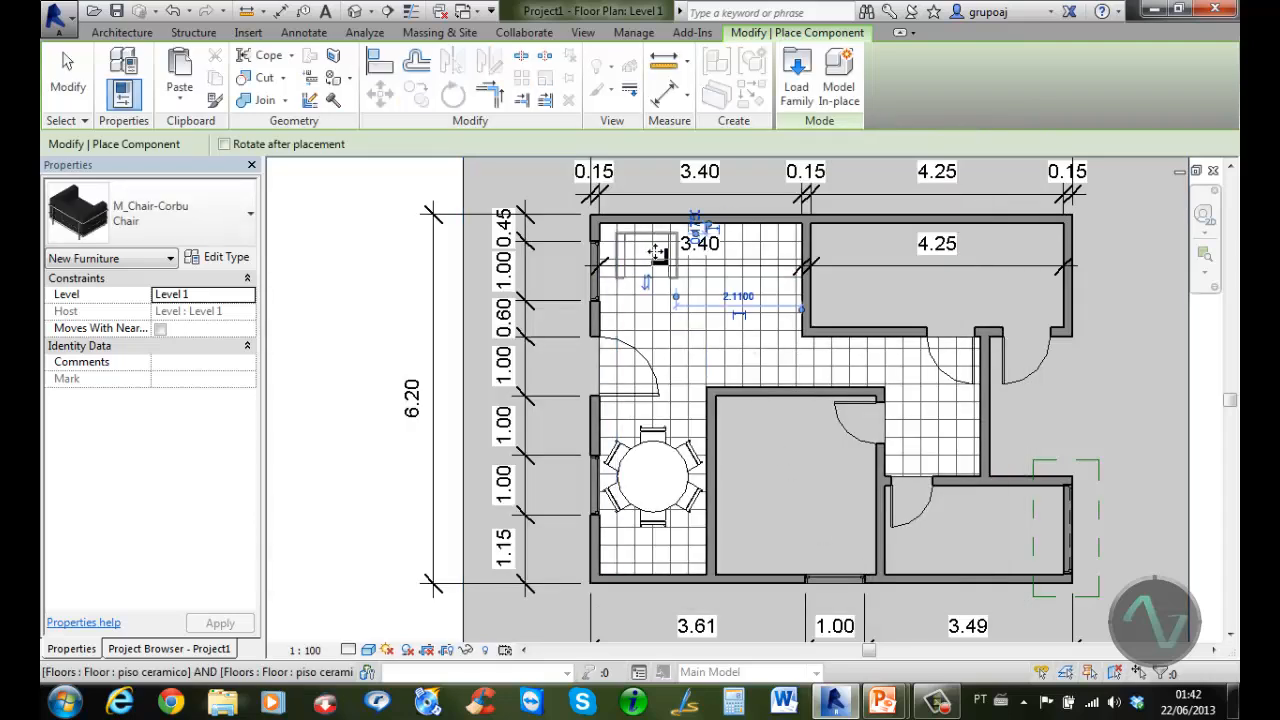
pyautogui.click(754, 252)
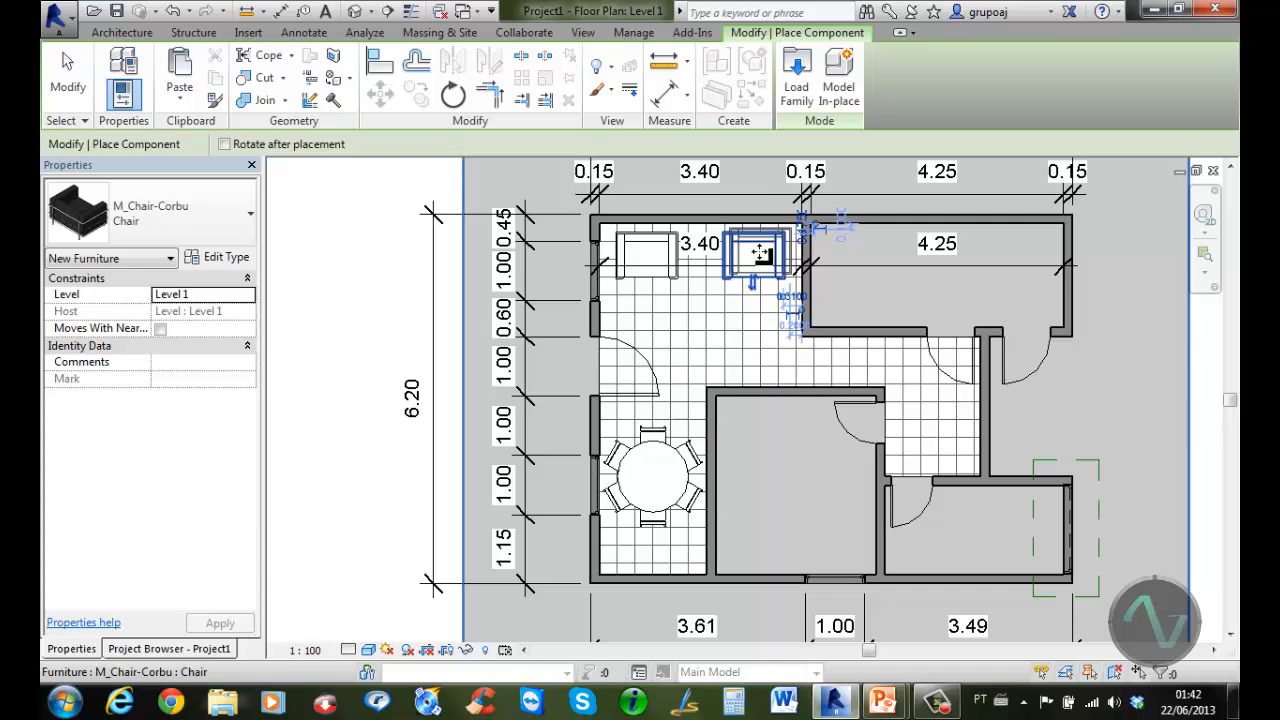
# Load the M_RPC Male family from the Entourage library and place one figure in the main room below the armchairs
pyautogui.click(797, 75)
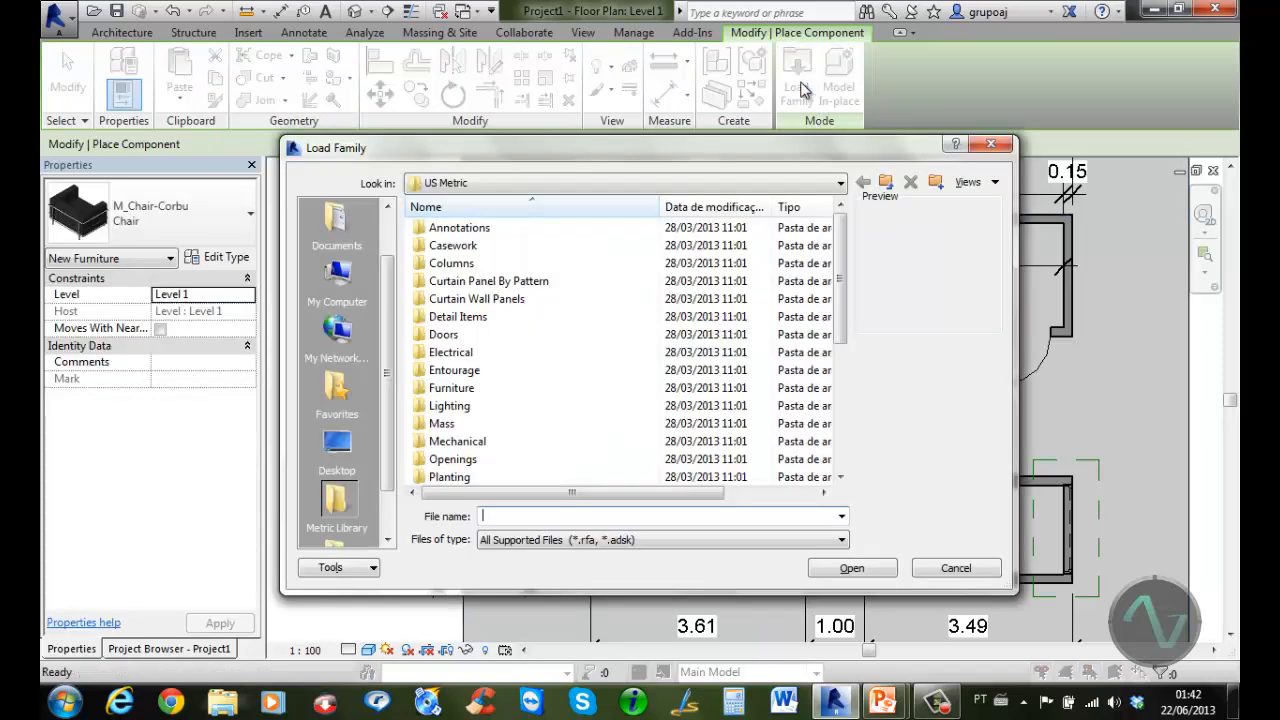
pyautogui.doubleClick(476, 370)
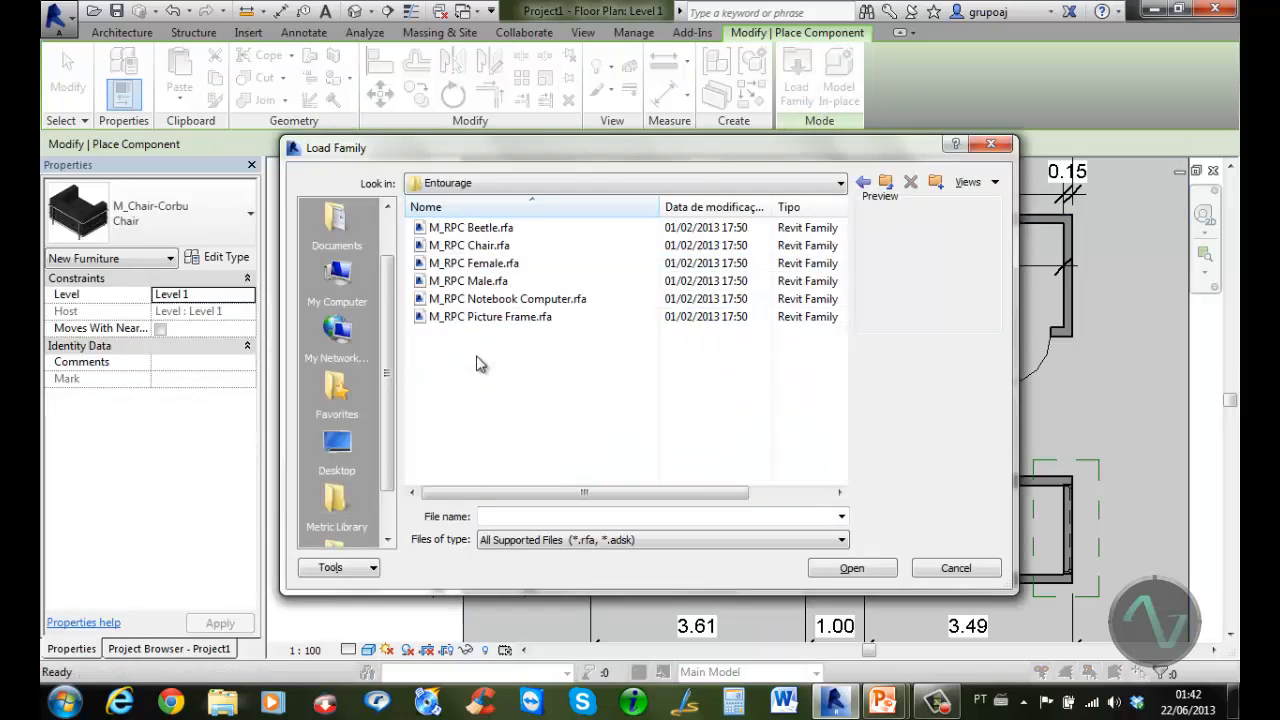
pyautogui.click(480, 281)
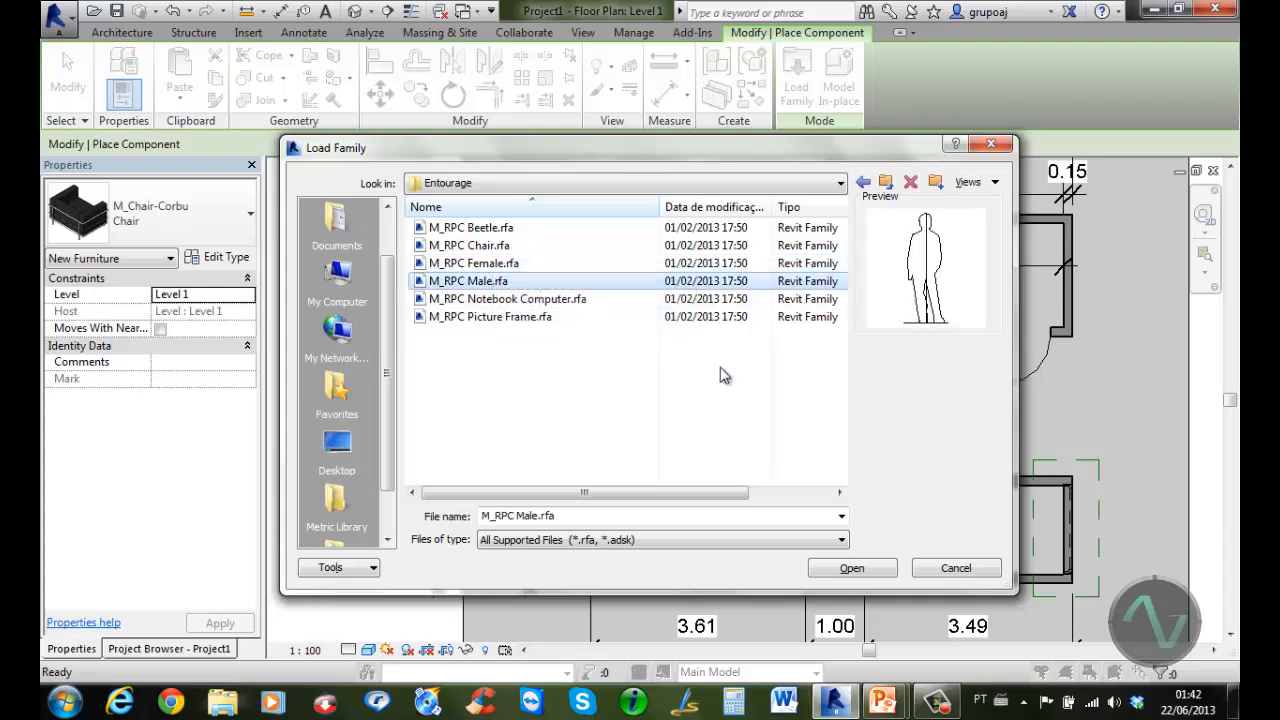
pyautogui.click(852, 568)
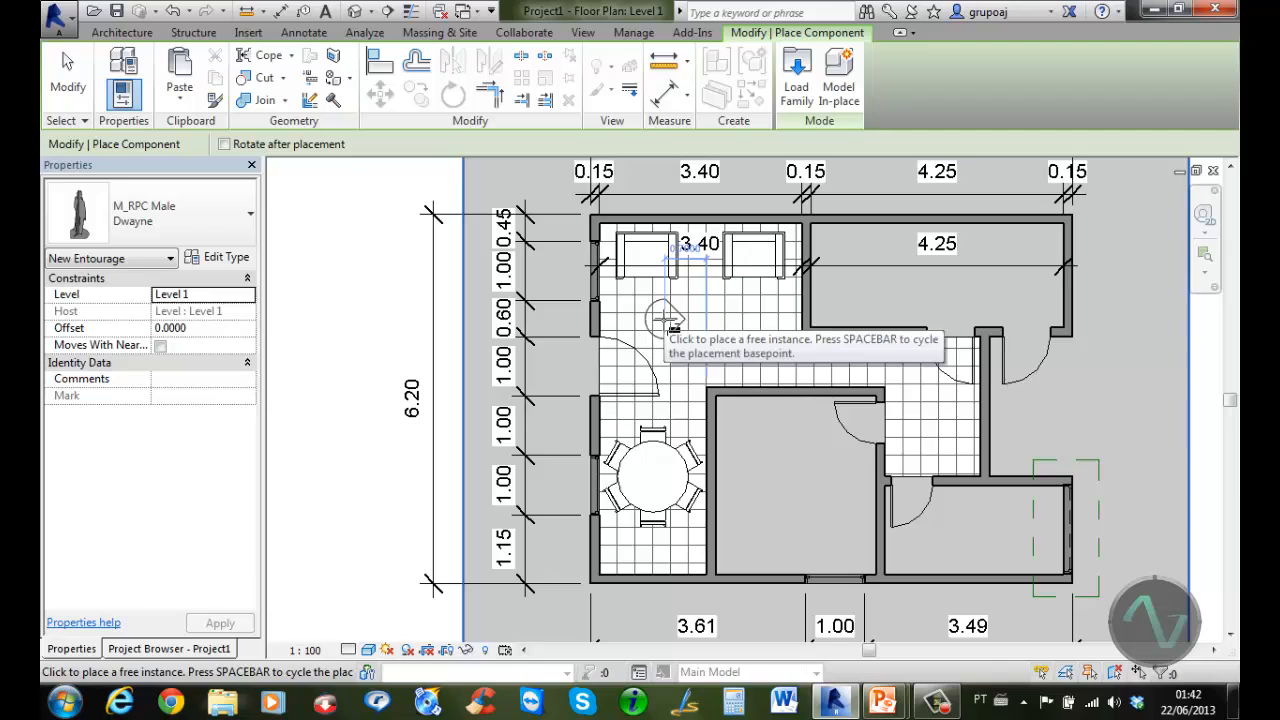
pyautogui.click(671, 325)
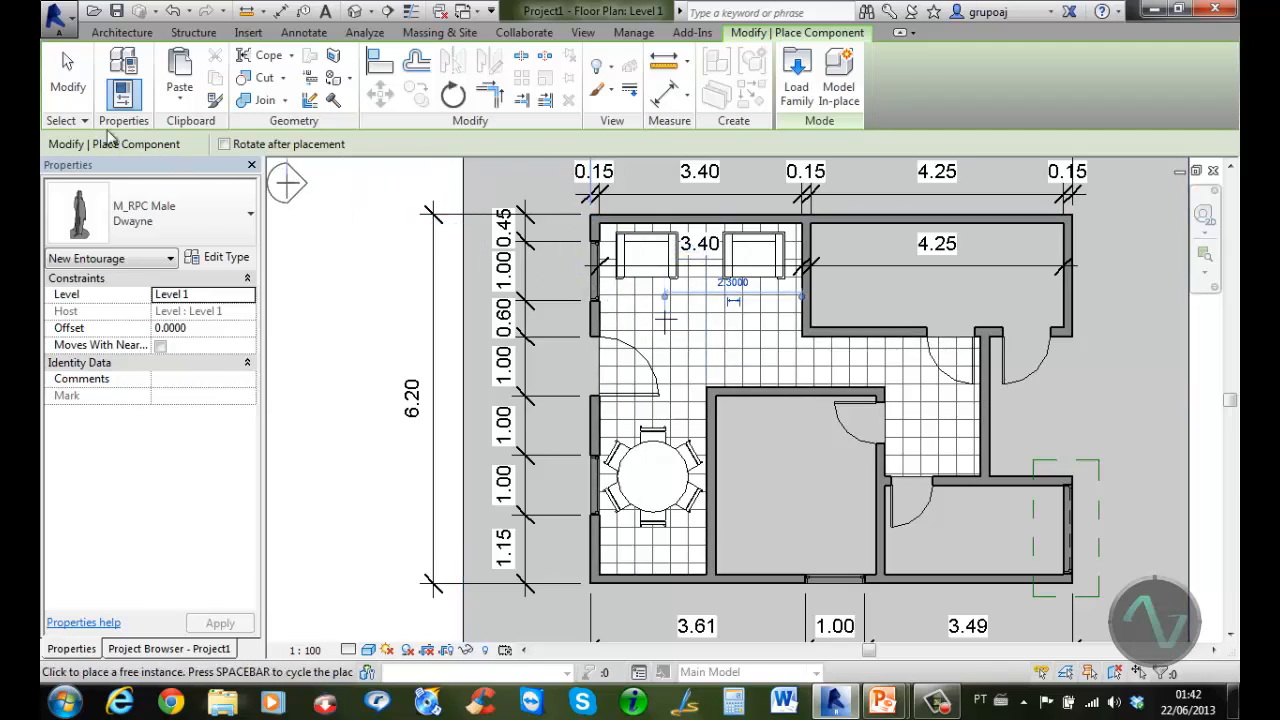
pyautogui.click(67, 66)
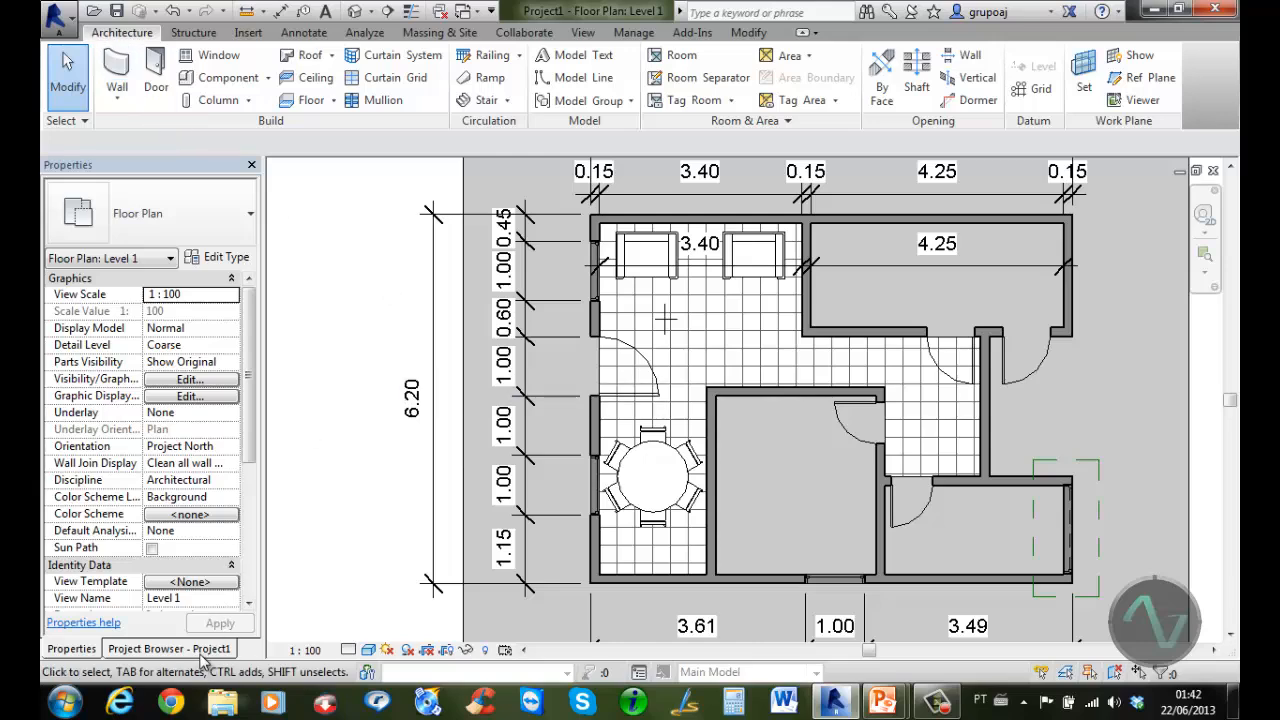
# In the Level 1 ceiling plan, load the M_Troffer Light - Parabolic Square family from the Lighting > Architectural > Internal library
pyautogui.click(200, 650)
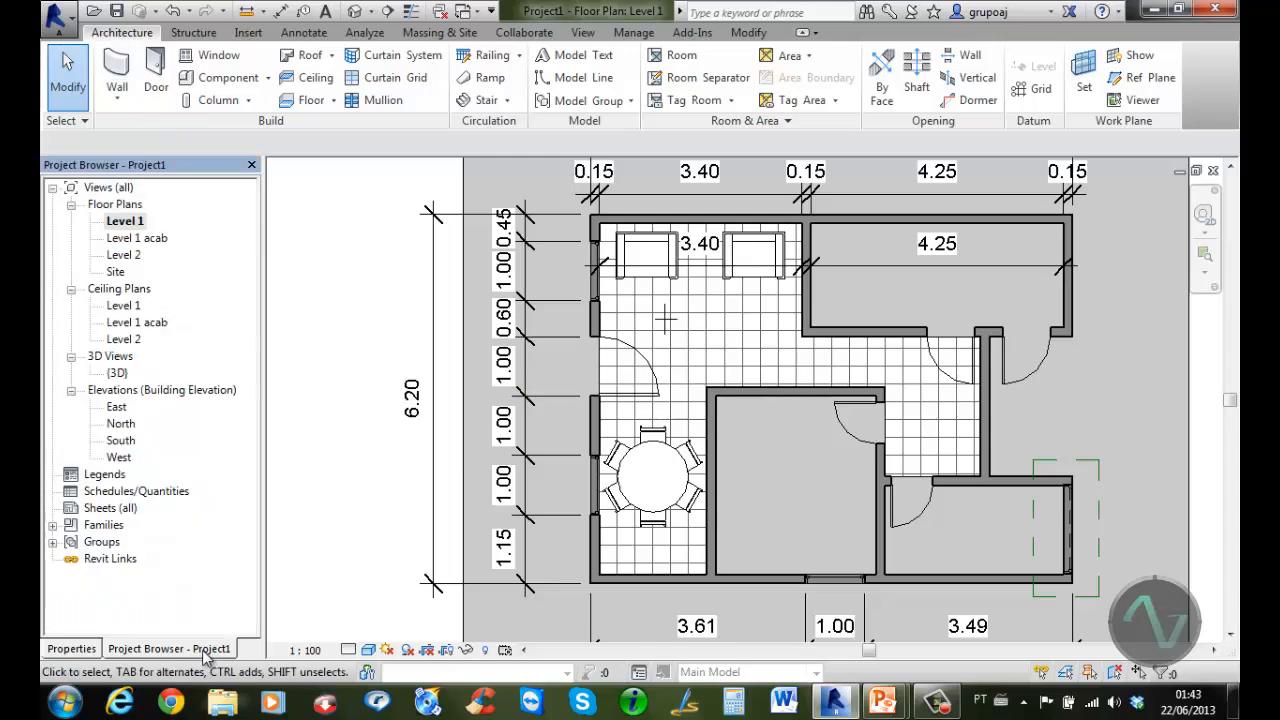
pyautogui.doubleClick(124, 306)
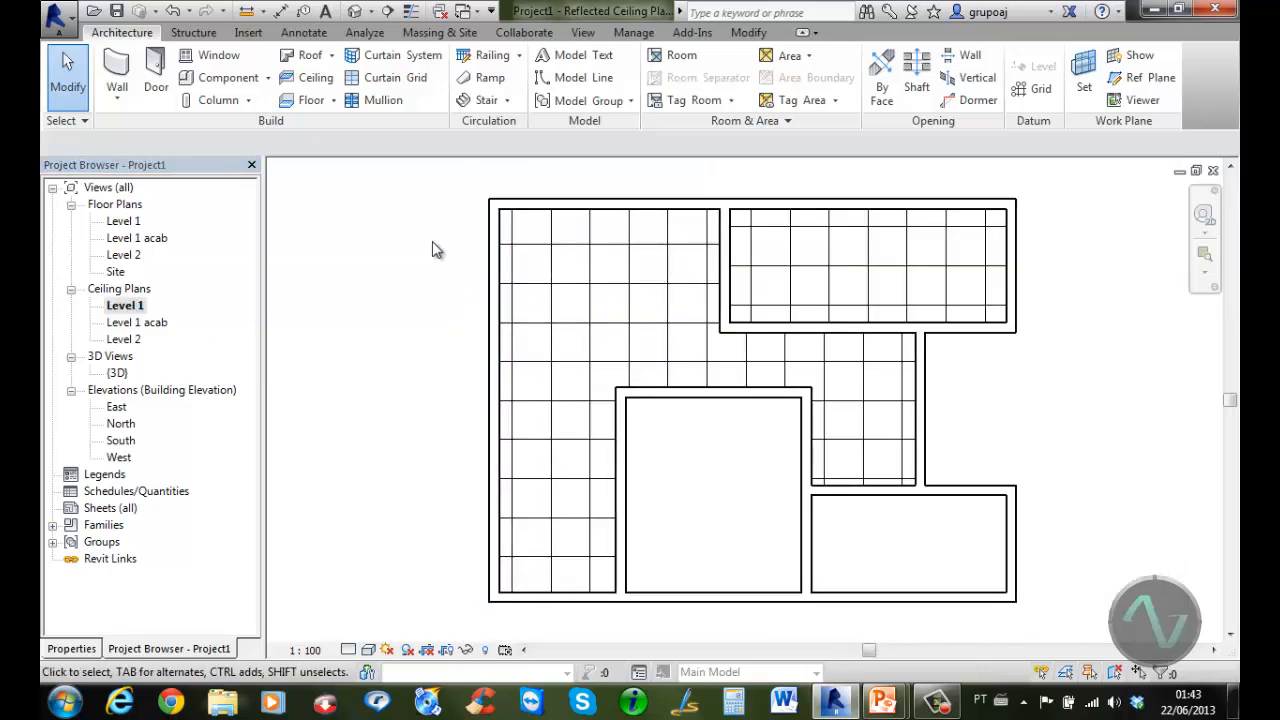
pyautogui.click(228, 79)
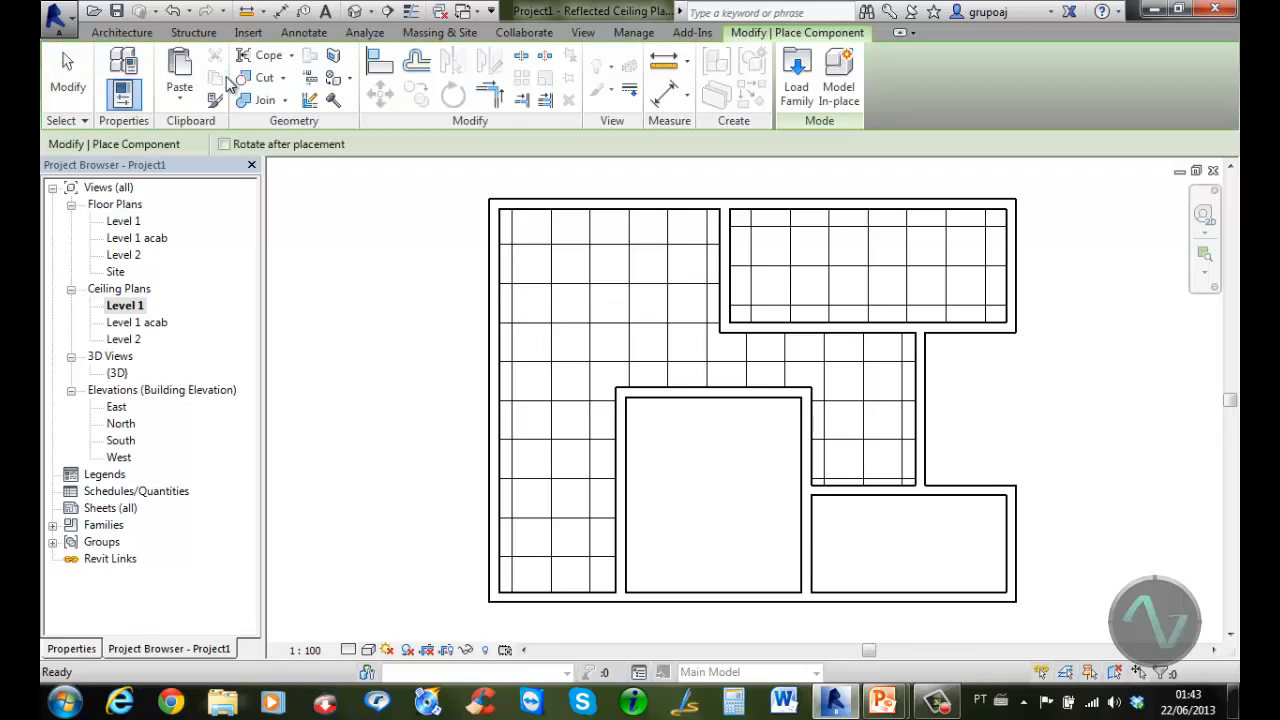
pyautogui.click(797, 80)
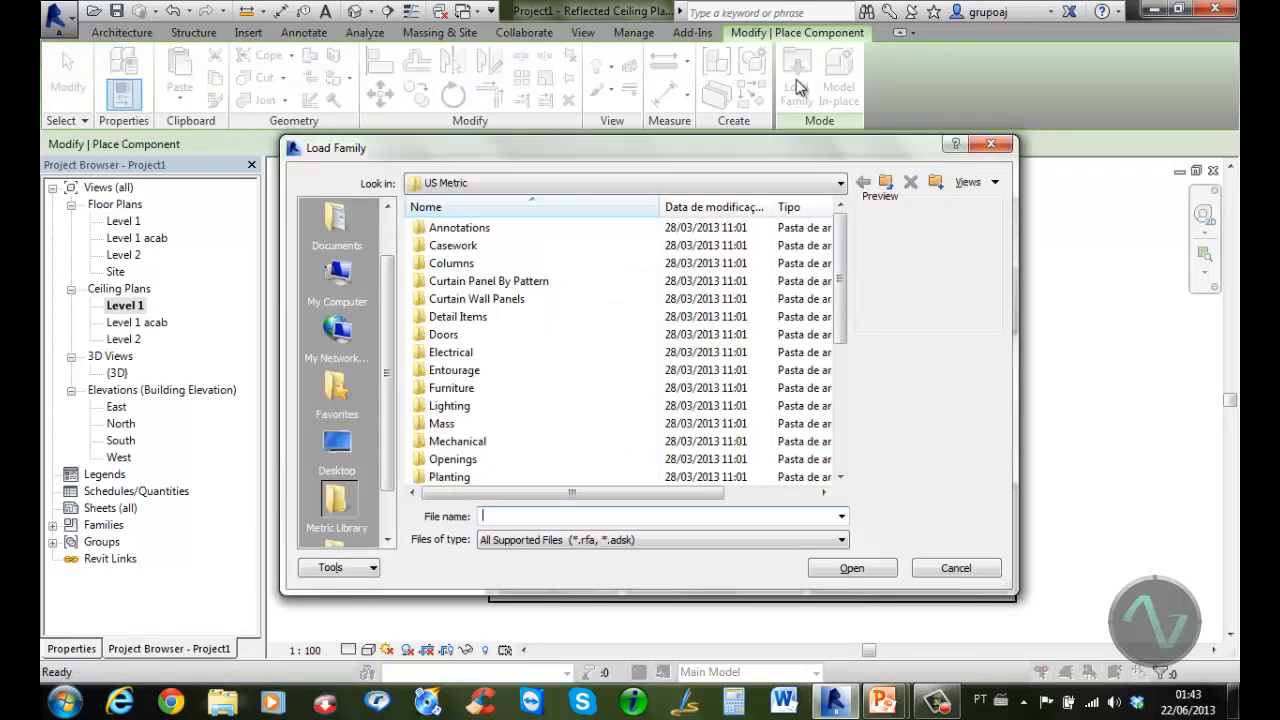
pyautogui.doubleClick(450, 406)
pyautogui.doubleClick(486, 228)
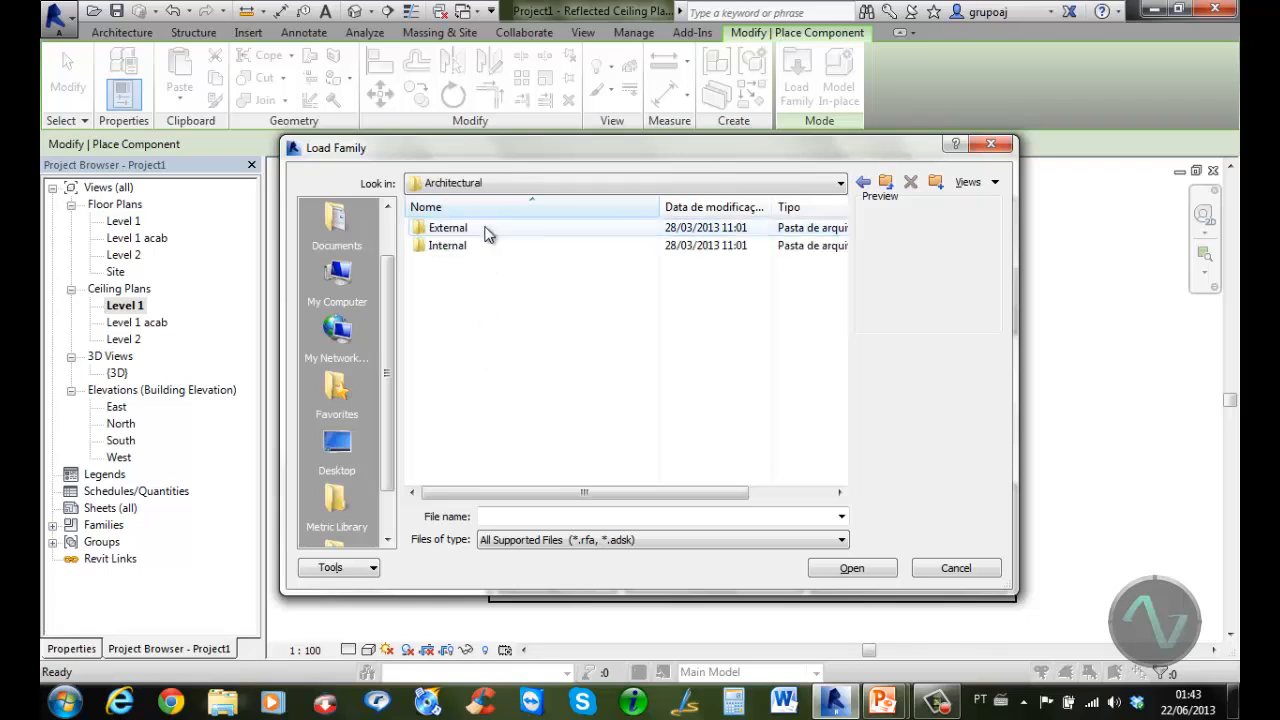
pyautogui.click(474, 251)
pyautogui.doubleClick(474, 251)
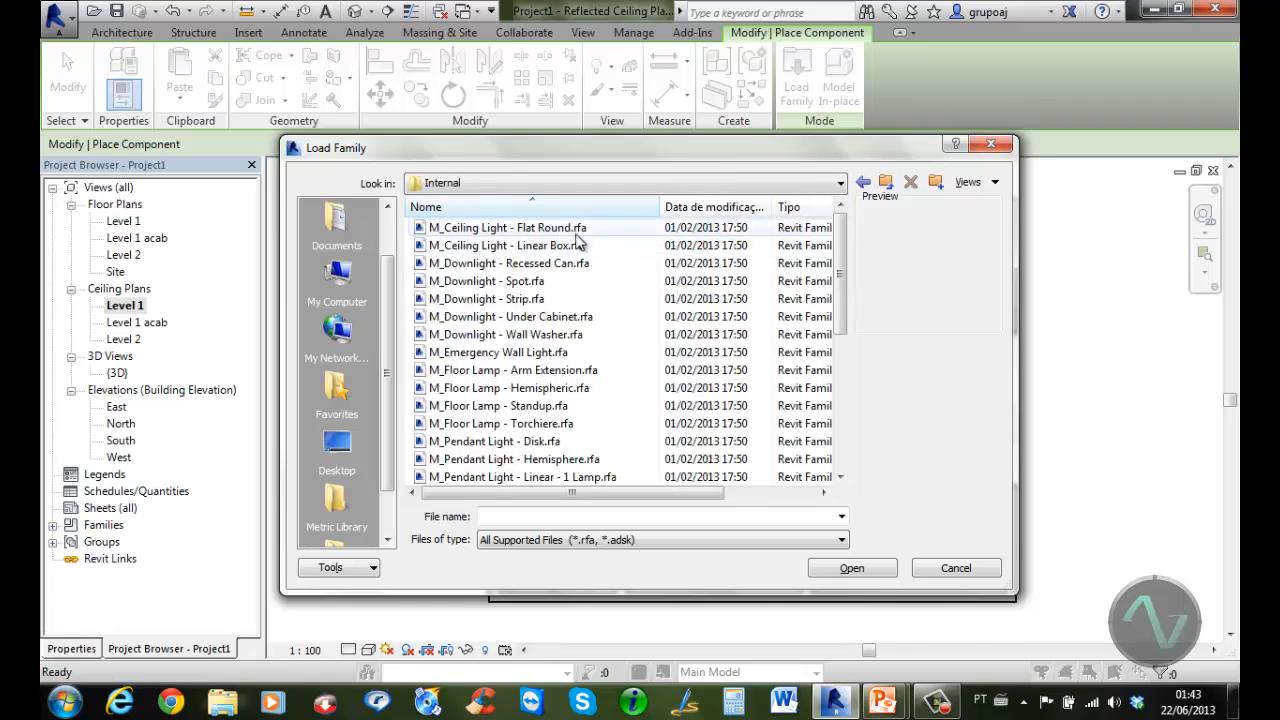
pyautogui.moveTo(848, 256); pyautogui.dragTo(845, 418)
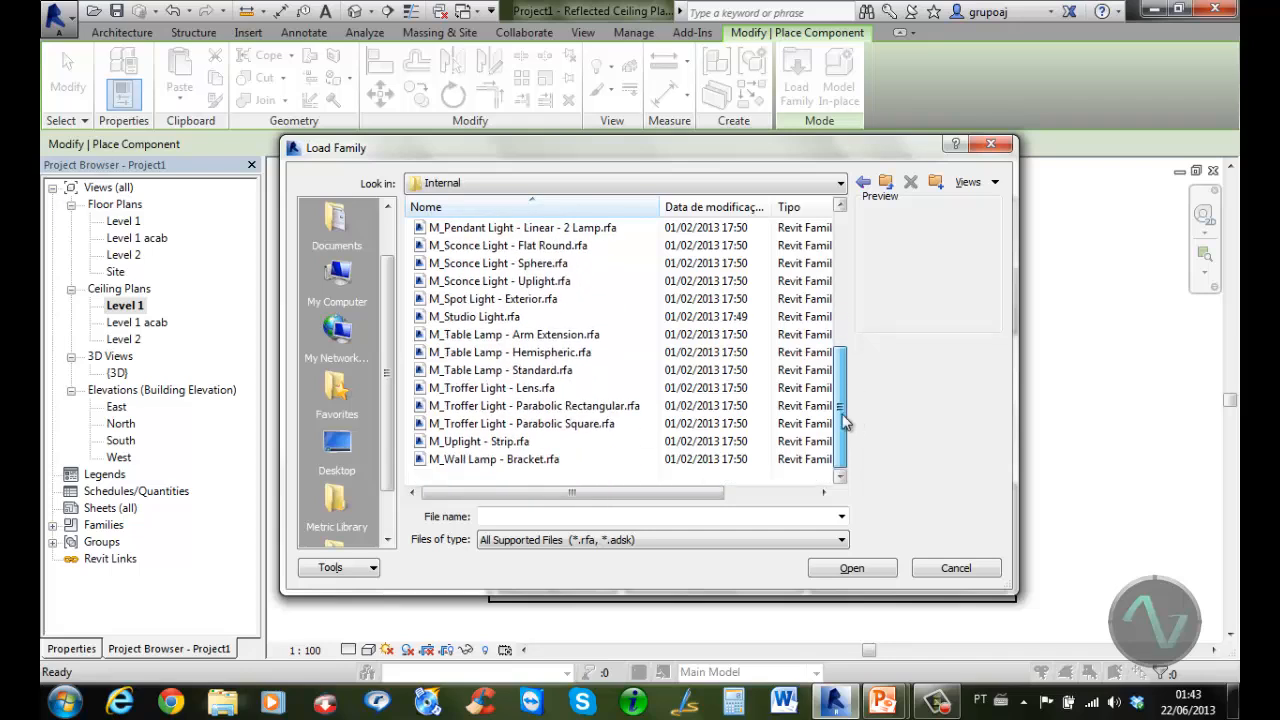
pyautogui.click(482, 390)
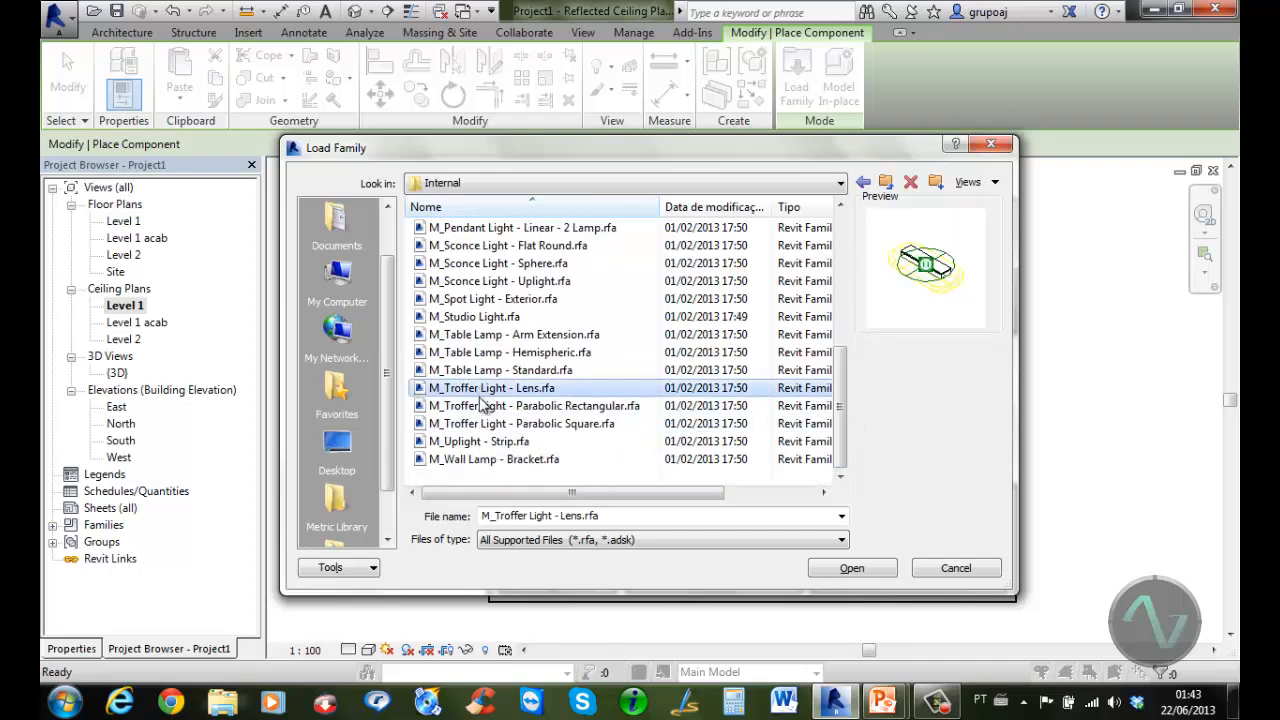
pyautogui.click(482, 407)
pyautogui.click(481, 421)
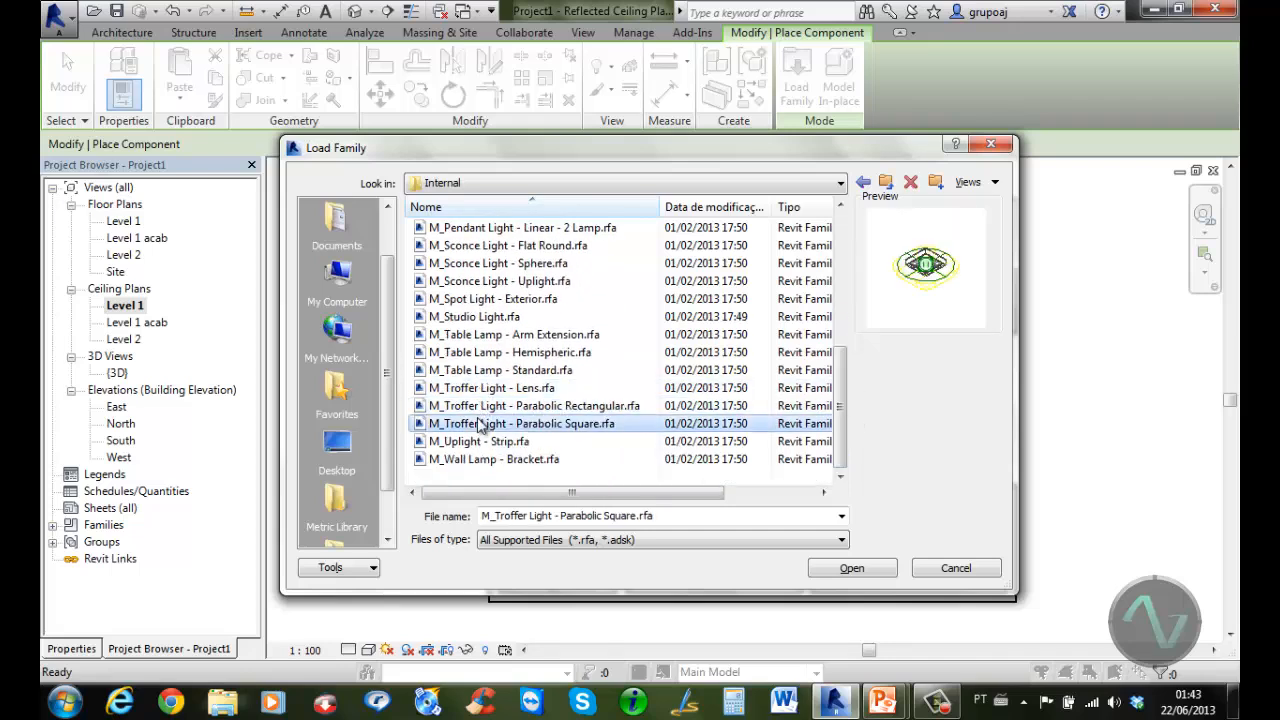
pyautogui.click(864, 570)
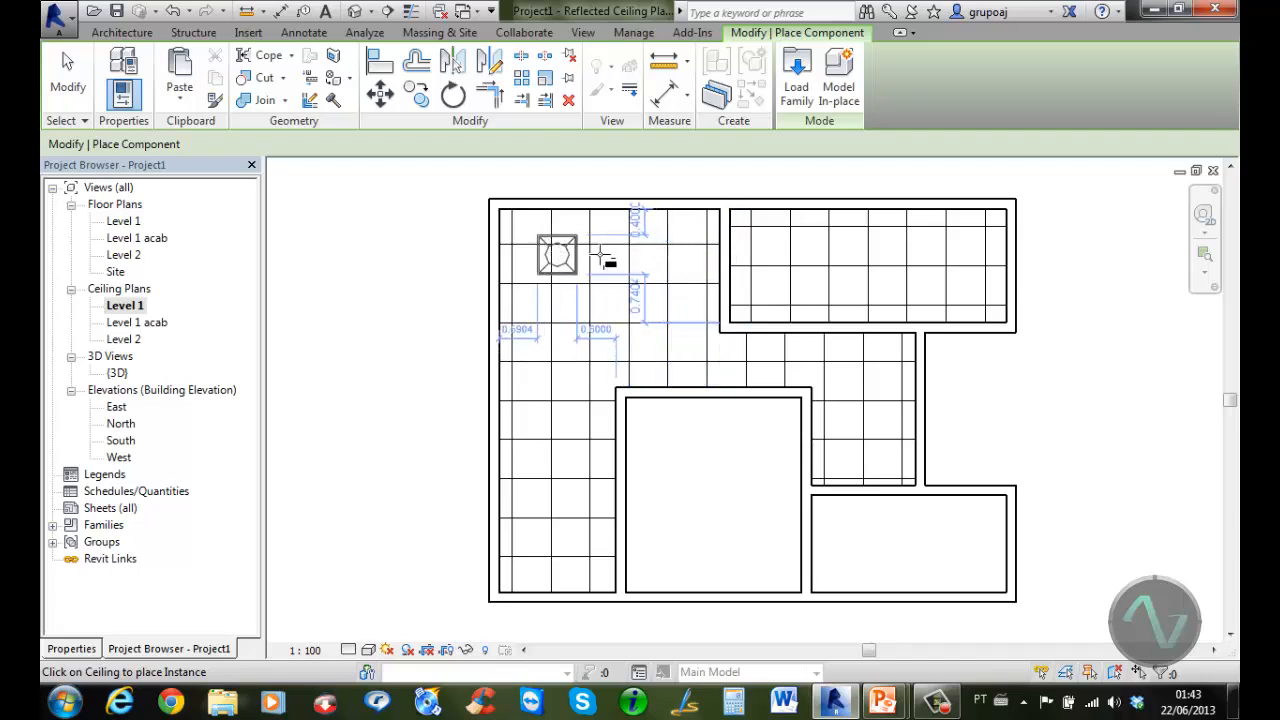
# Place five square troffer lights on the L-shaped ceiling: two in the upper area, two down the left side and one in the right-hand hallway
pyautogui.click(566, 259)
pyautogui.click(667, 261)
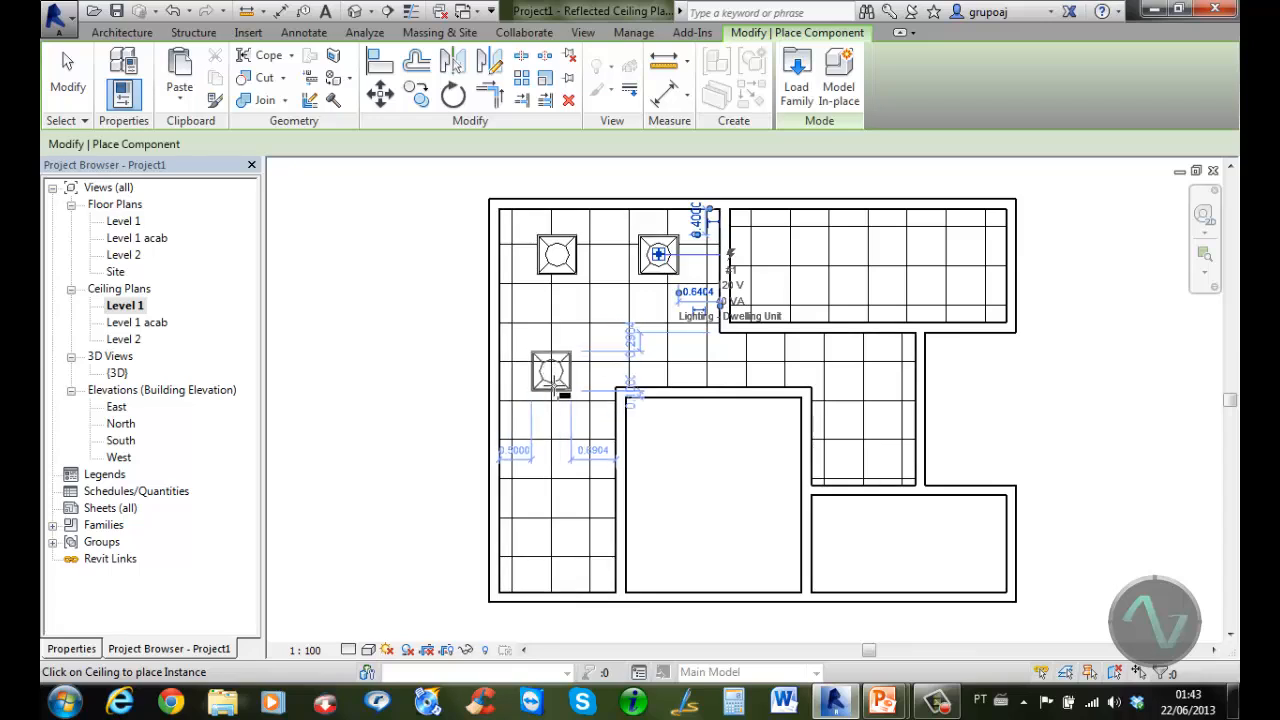
pyautogui.click(556, 384)
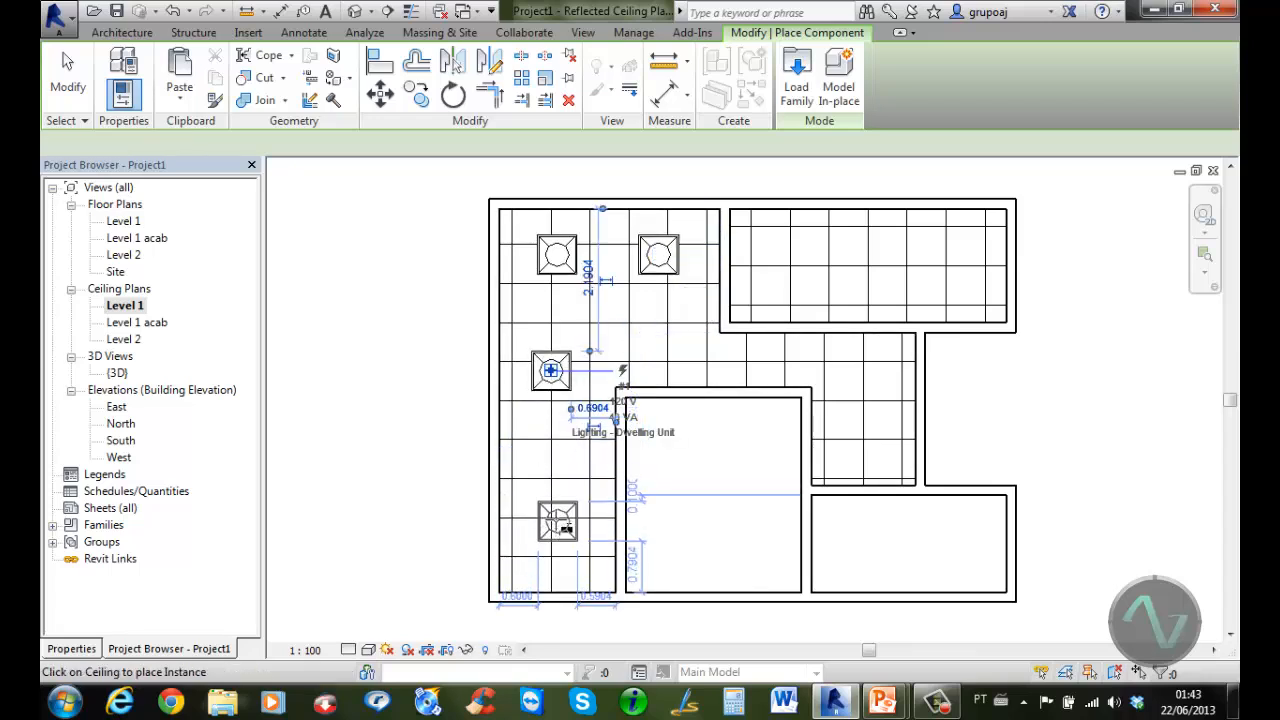
pyautogui.click(558, 522)
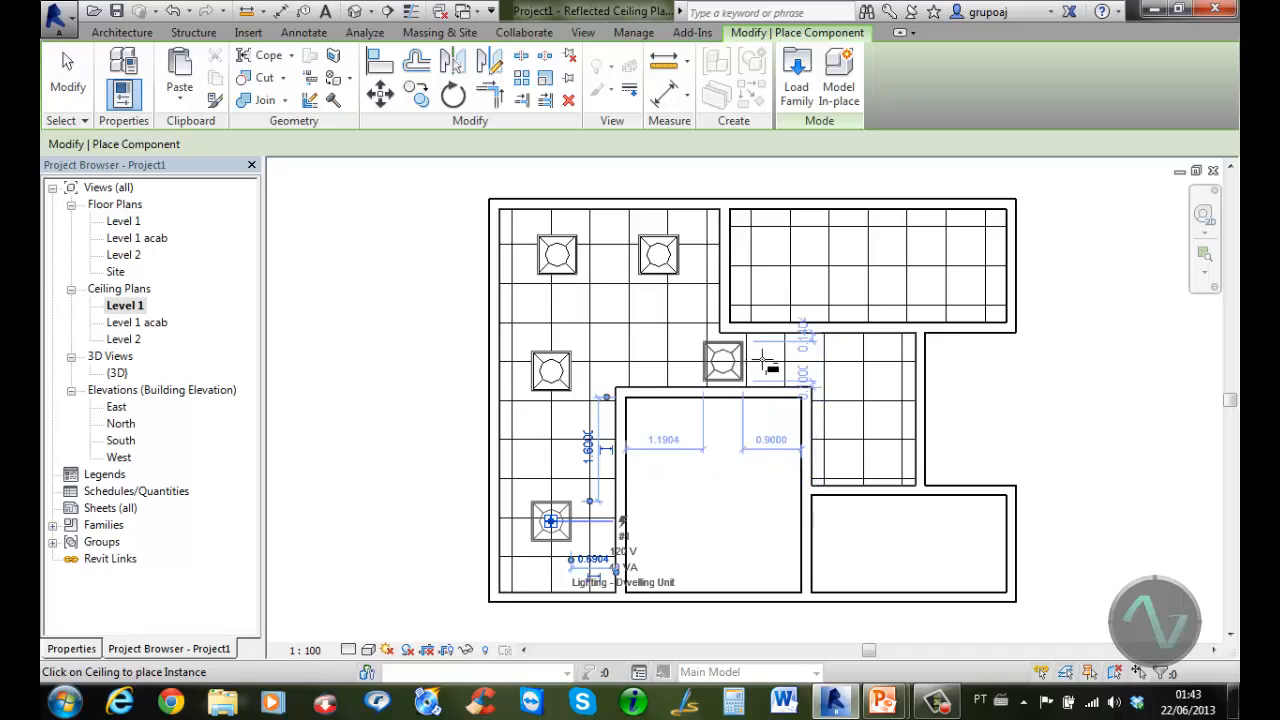
pyautogui.click(862, 384)
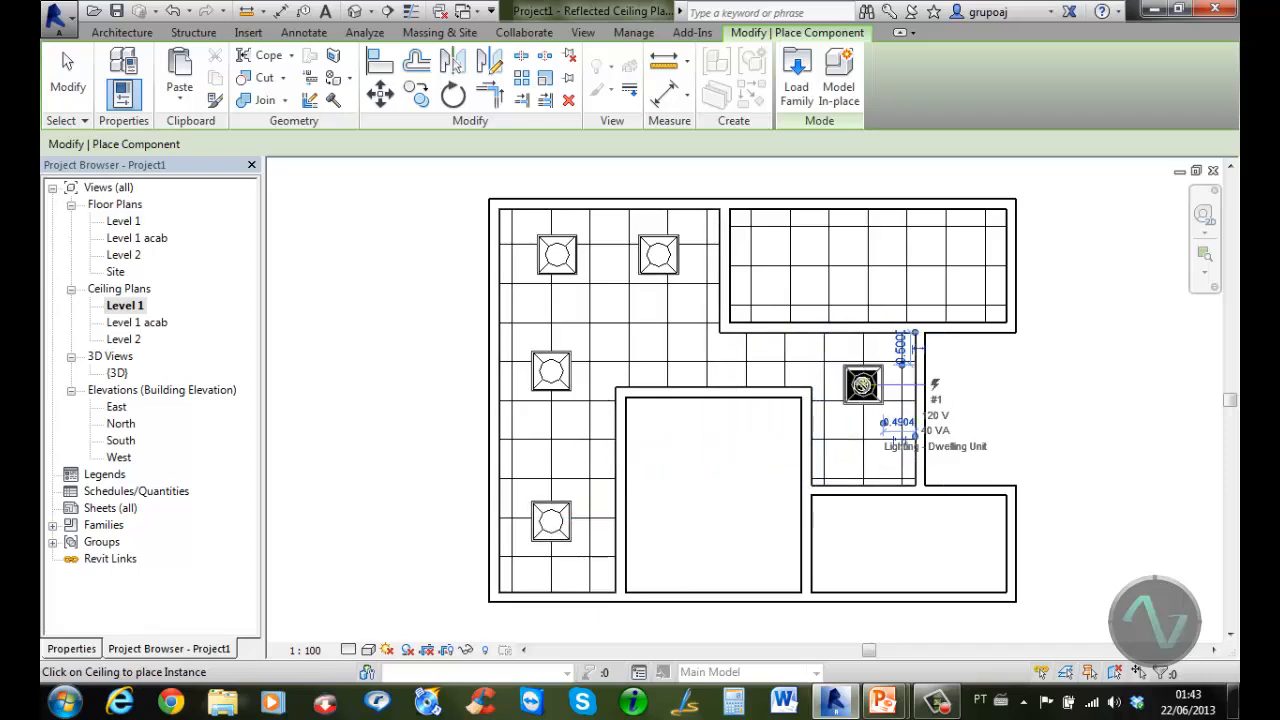
pyautogui.click(74, 87)
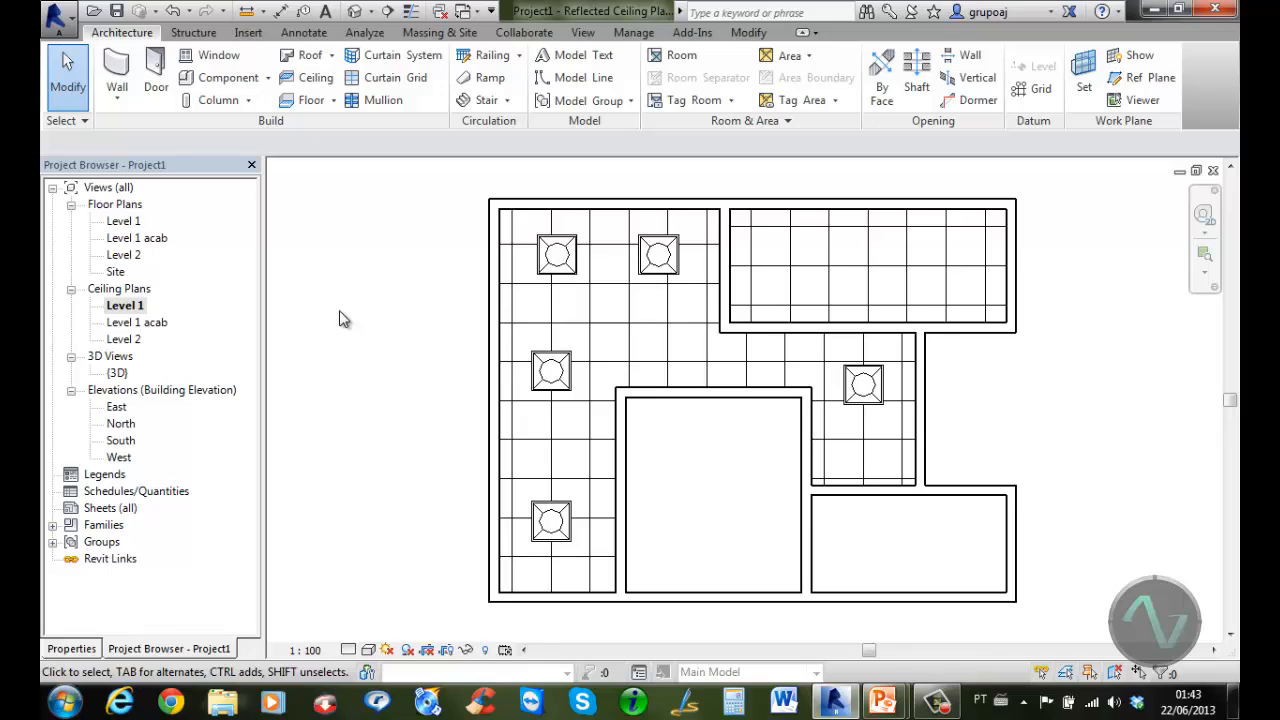
# In the Level 1 floor plan, create a perspective camera view from the hallway opening toward the main room's left armchair
pyautogui.doubleClick(125, 221)
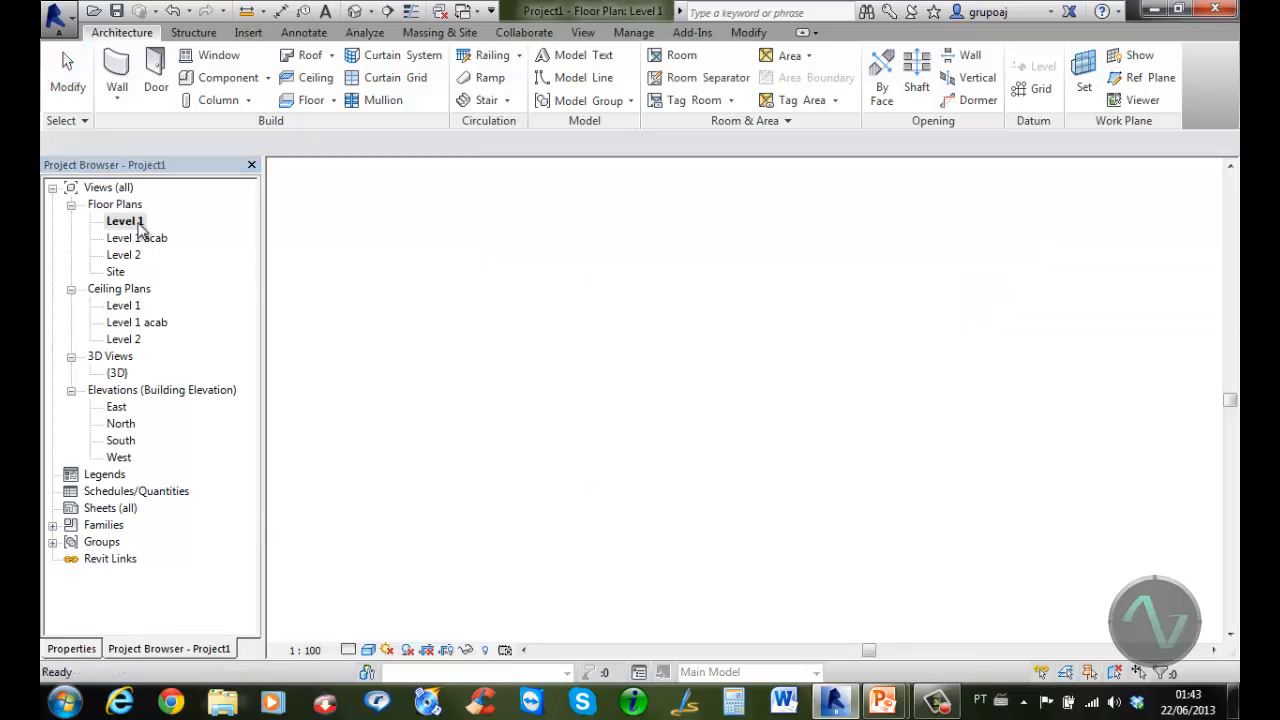
pyautogui.scroll(-1, 573, 353)
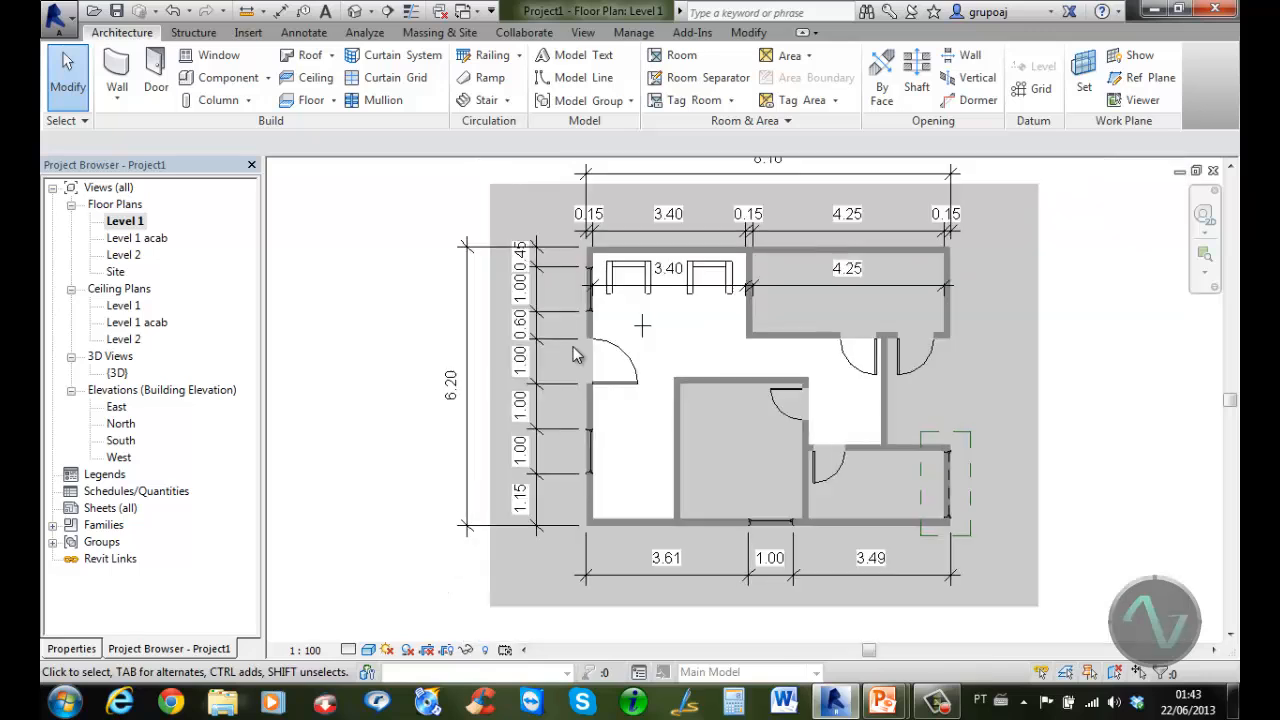
pyautogui.scroll(-1, 573, 353)
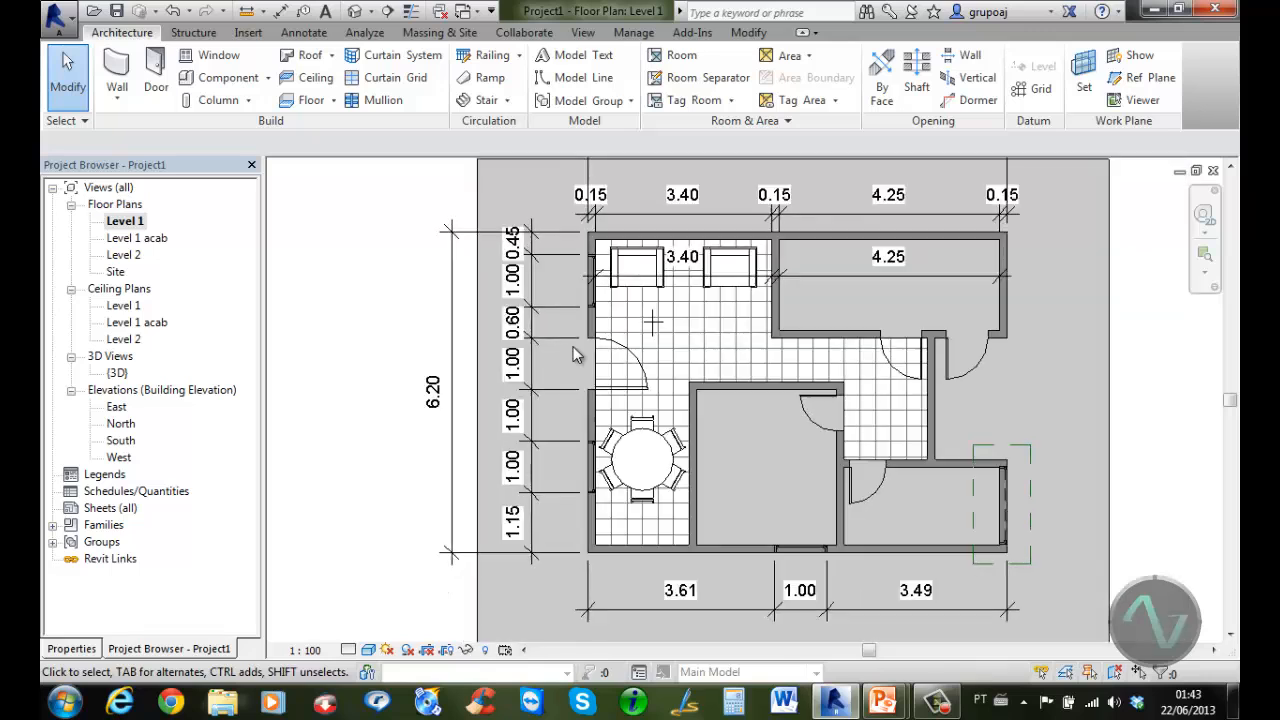
pyautogui.click(585, 33)
pyautogui.click(591, 98)
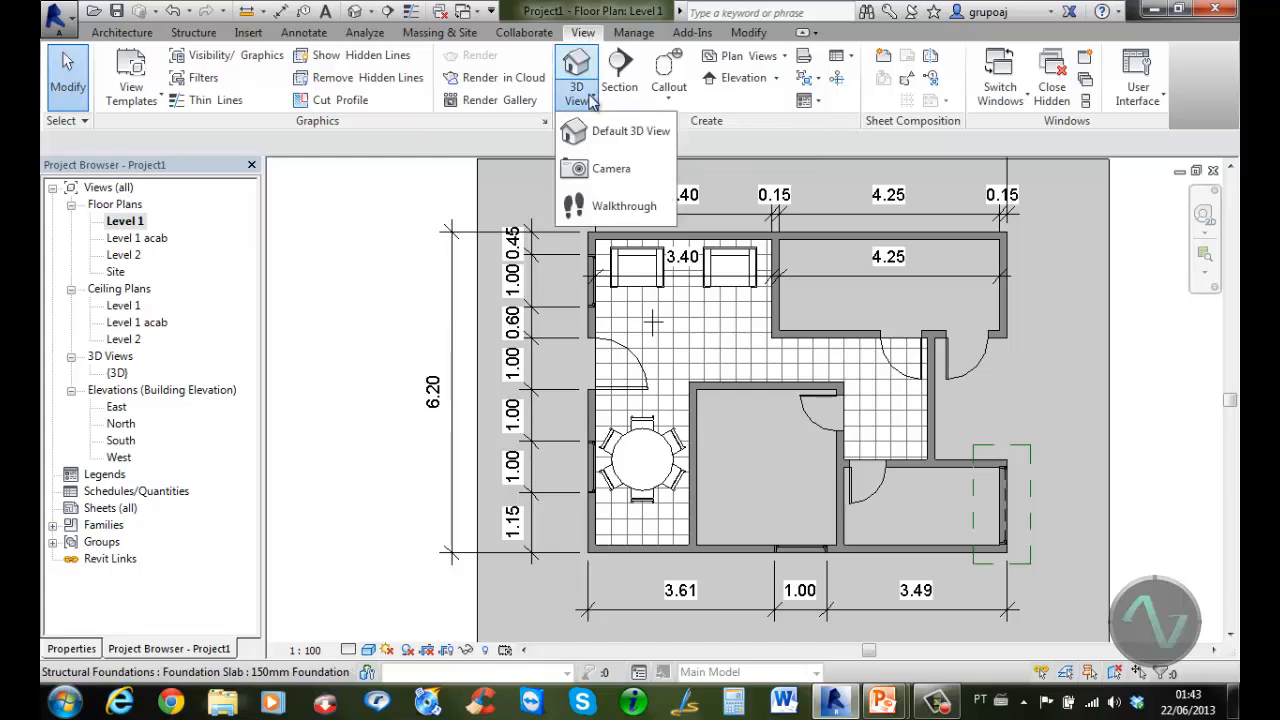
pyautogui.click(630, 170)
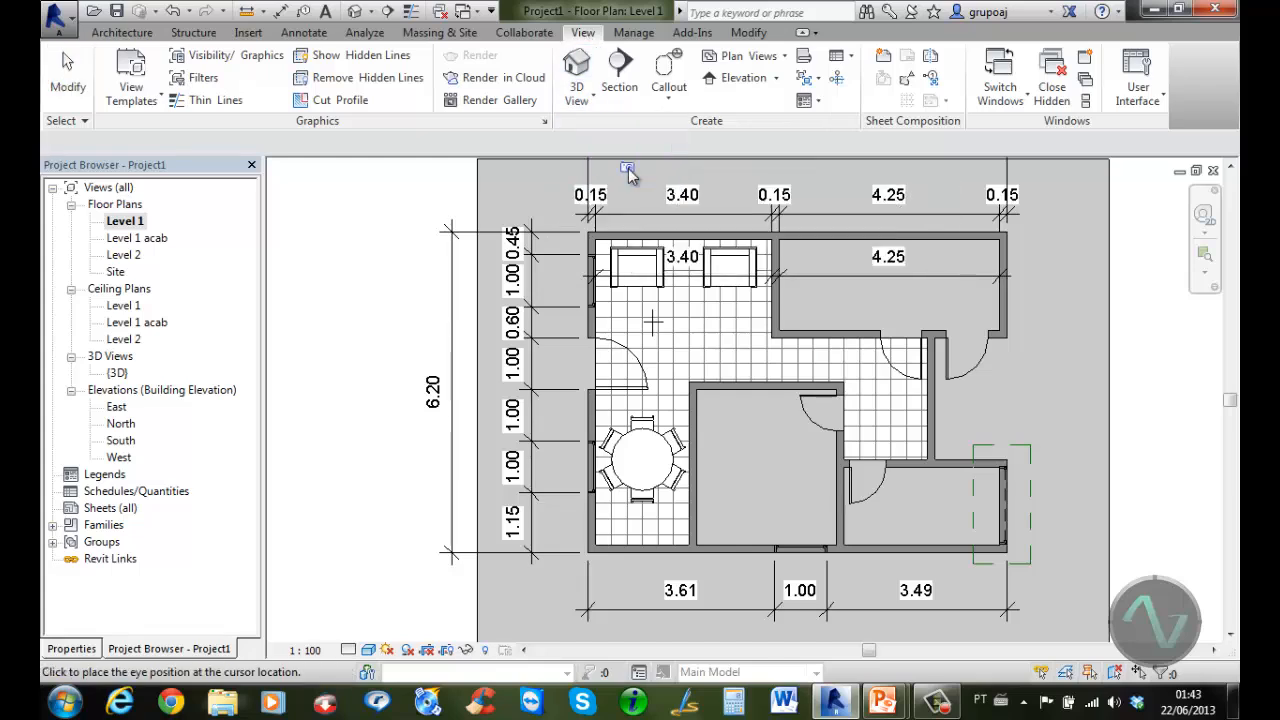
pyautogui.click(771, 365)
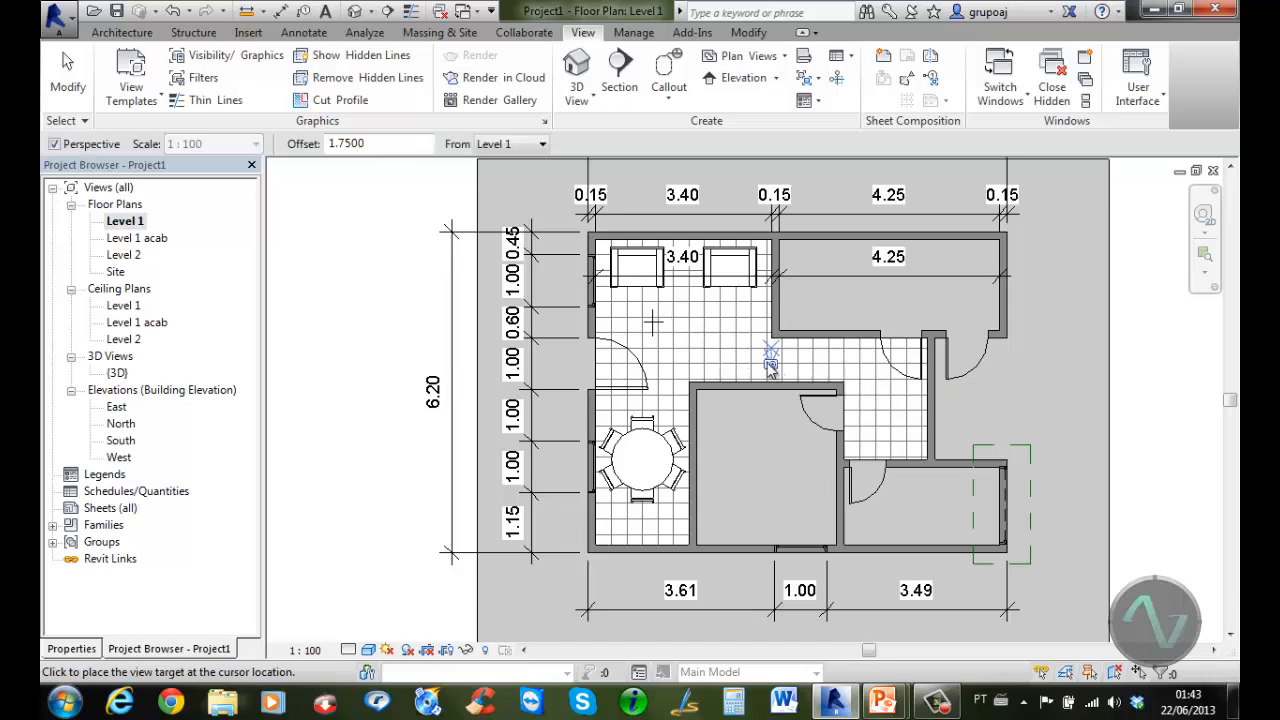
pyautogui.click(643, 286)
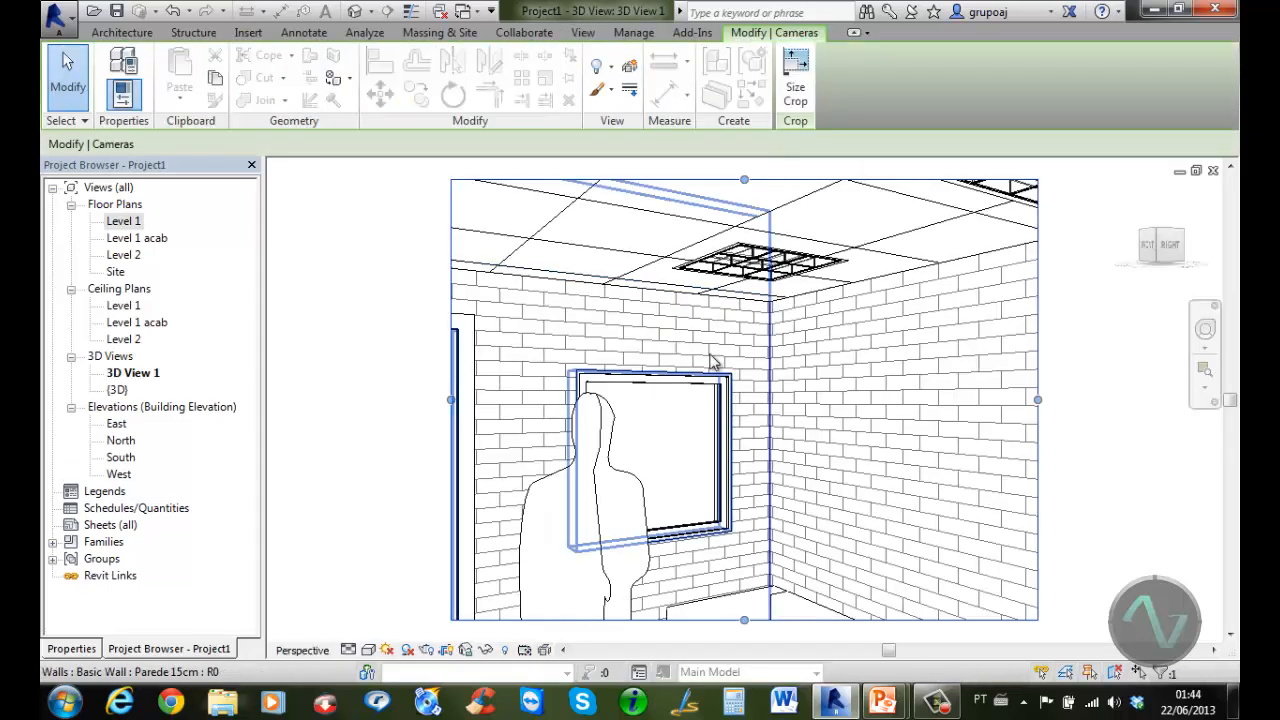
# Enlarge the camera view's crop region on all four sides to frame the room, and set its visual style to Shaded
pyautogui.scroll(-2, 743, 370)
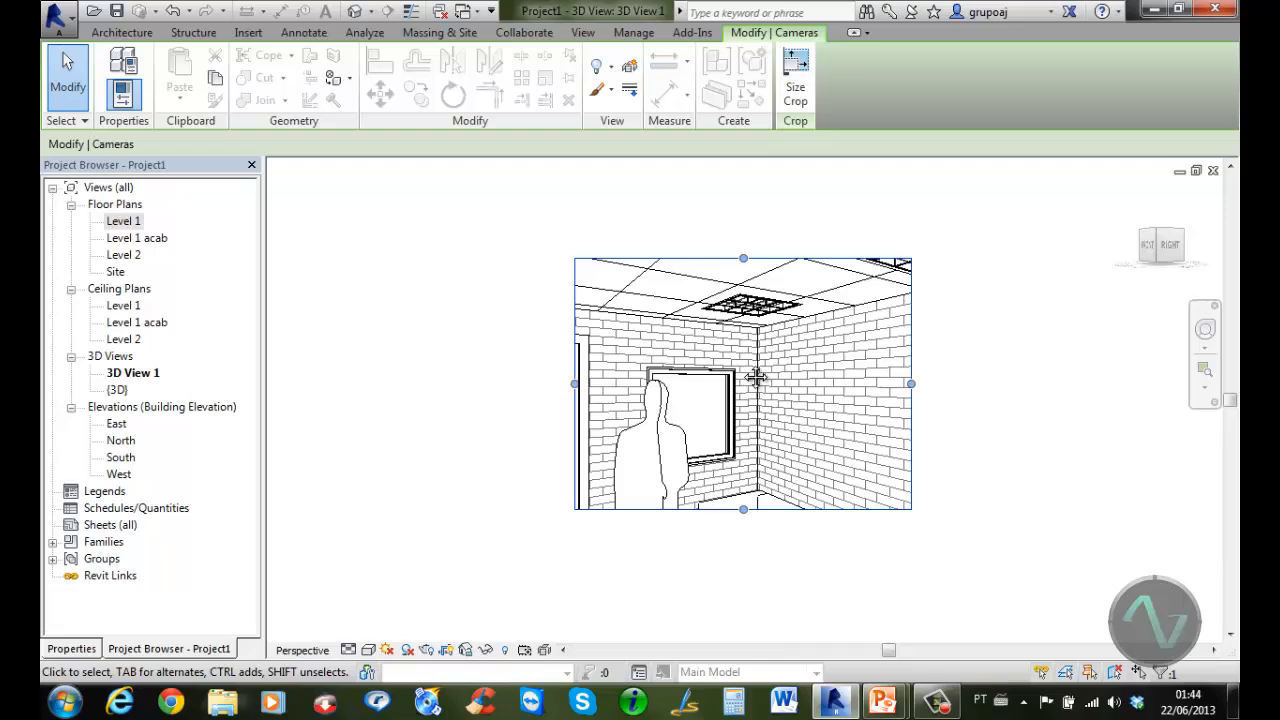
pyautogui.scroll(-2, 757, 376)
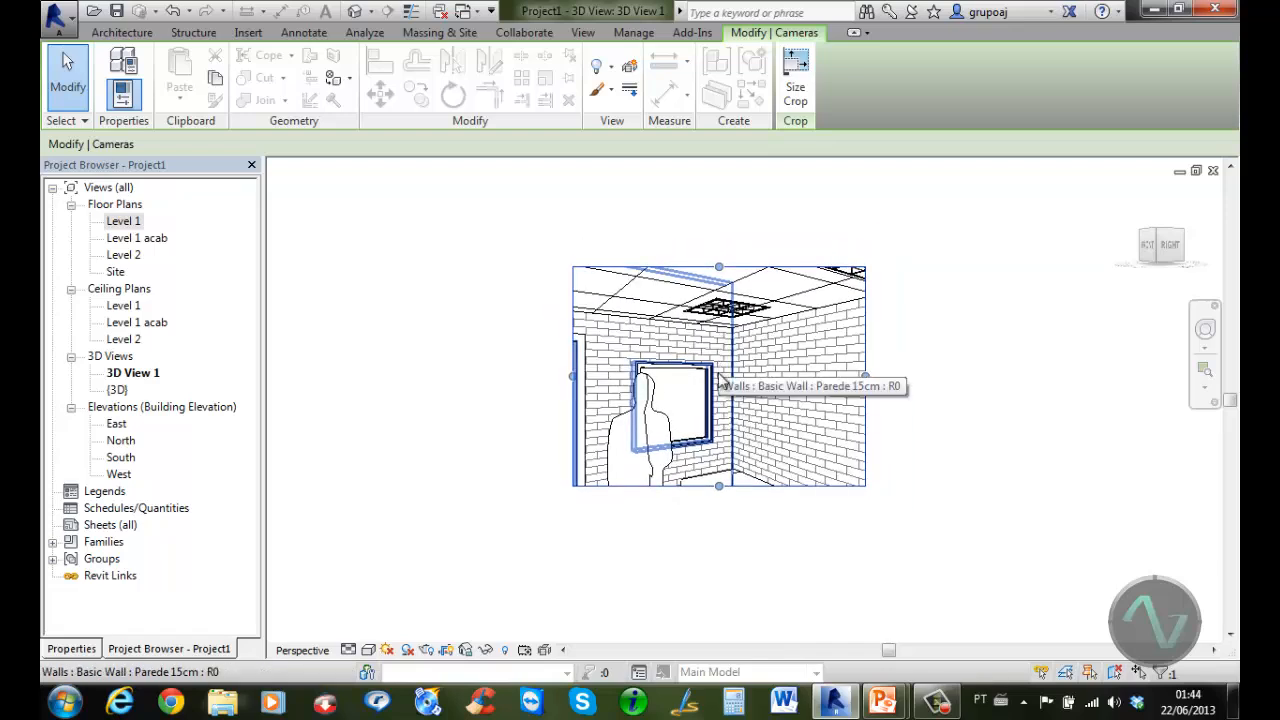
pyautogui.moveTo(719, 486); pyautogui.dragTo(722, 615)
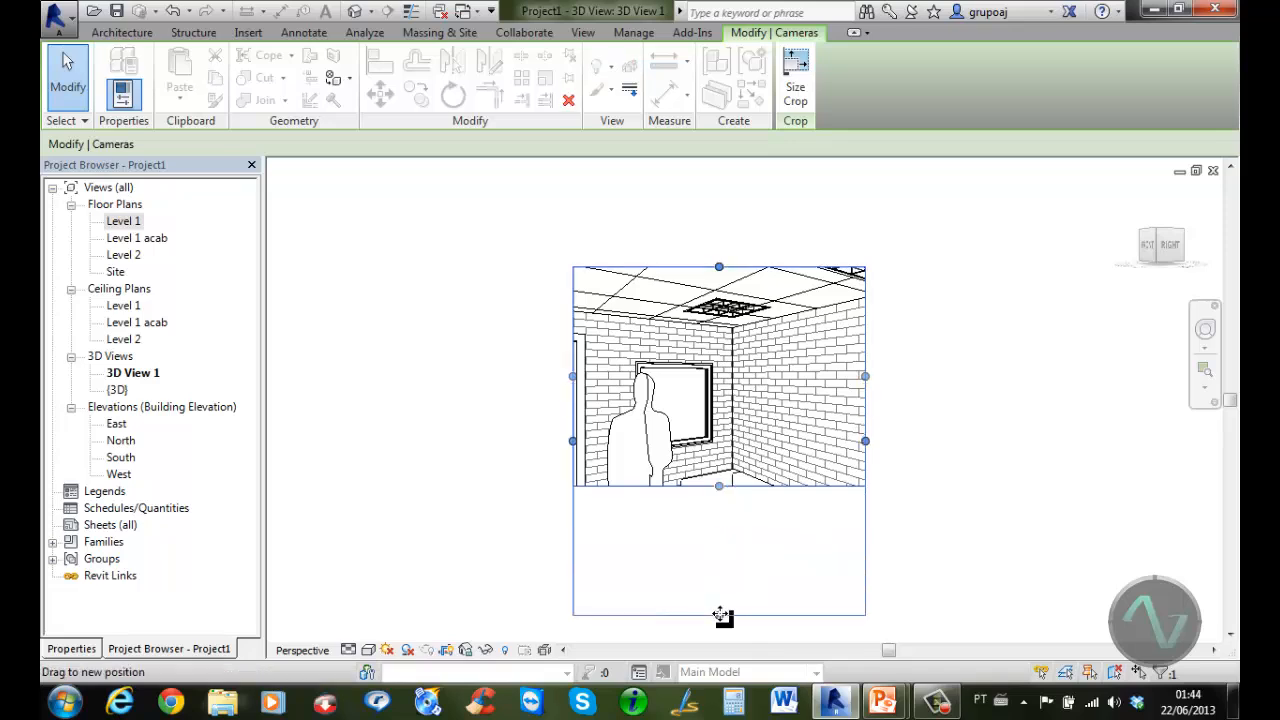
pyautogui.moveTo(865, 440); pyautogui.dragTo(1052, 440)
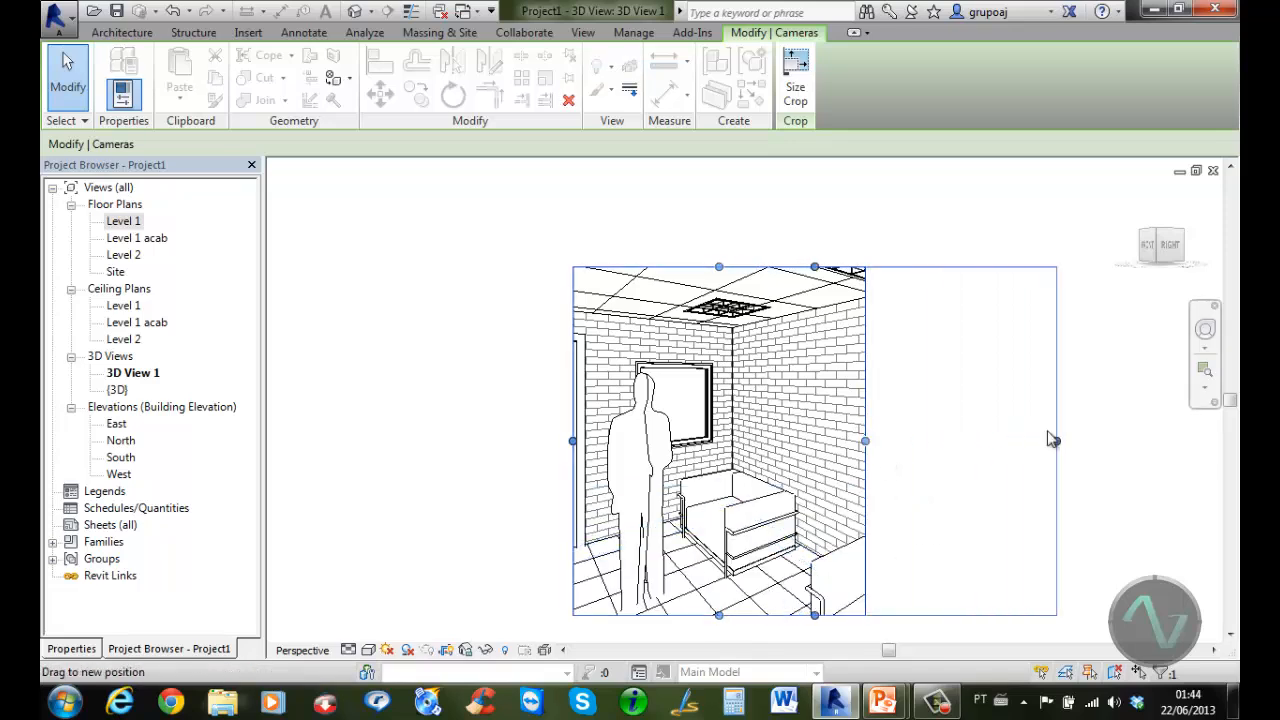
pyautogui.moveTo(572, 440); pyautogui.dragTo(378, 445)
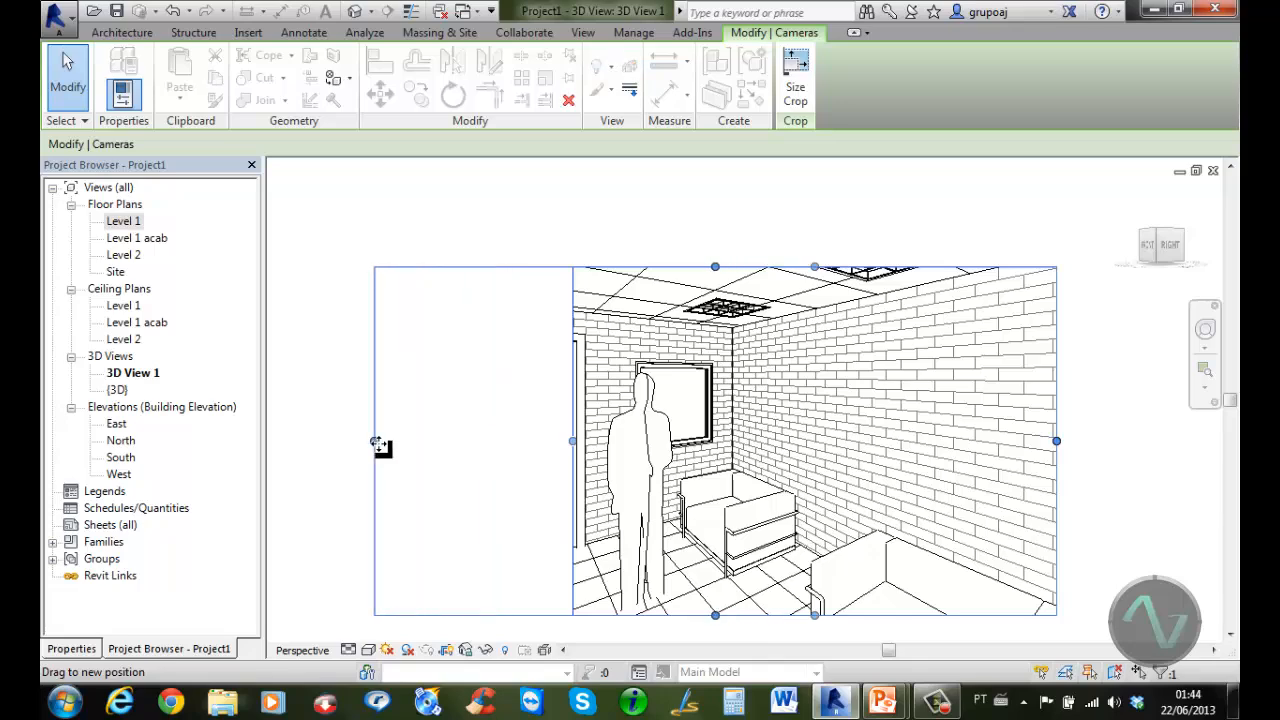
pyautogui.moveTo(715, 266); pyautogui.dragTo(716, 194)
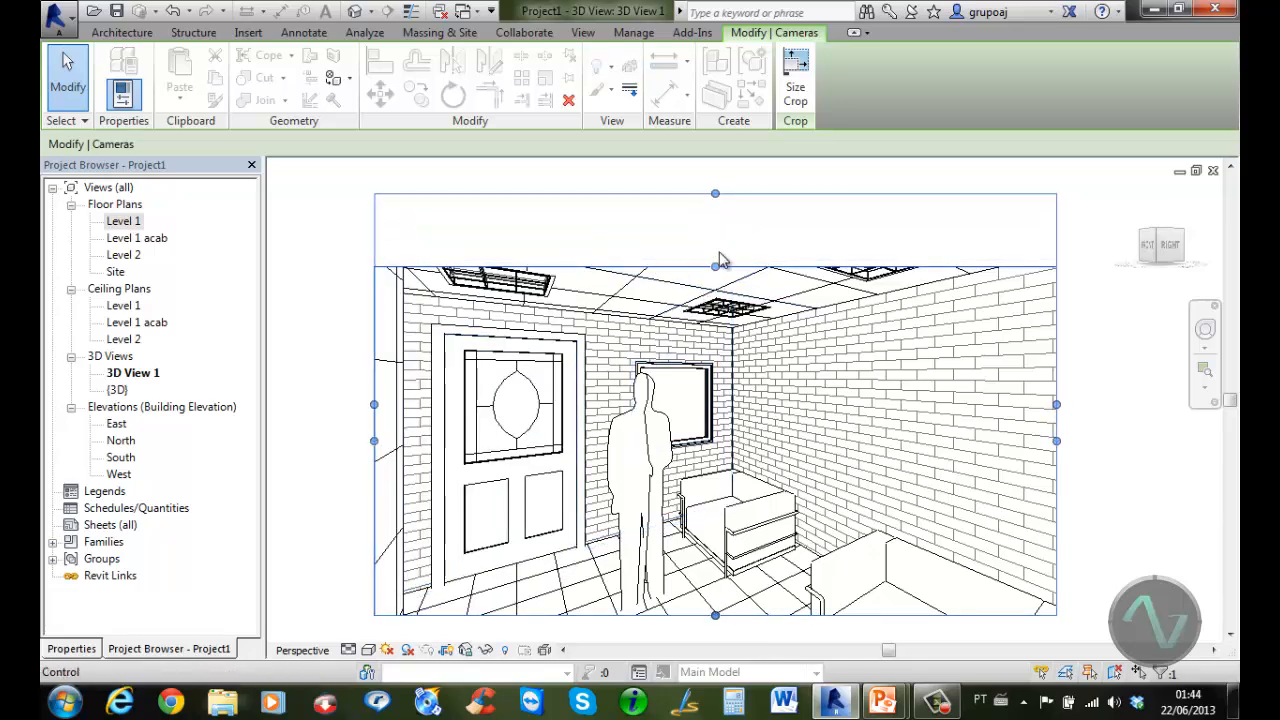
pyautogui.moveTo(799, 429)
pyautogui.mouseDown(button='middle')
pyautogui.moveTo(831, 417)
pyautogui.moveTo(819, 418)
pyautogui.mouseUp(button='middle')
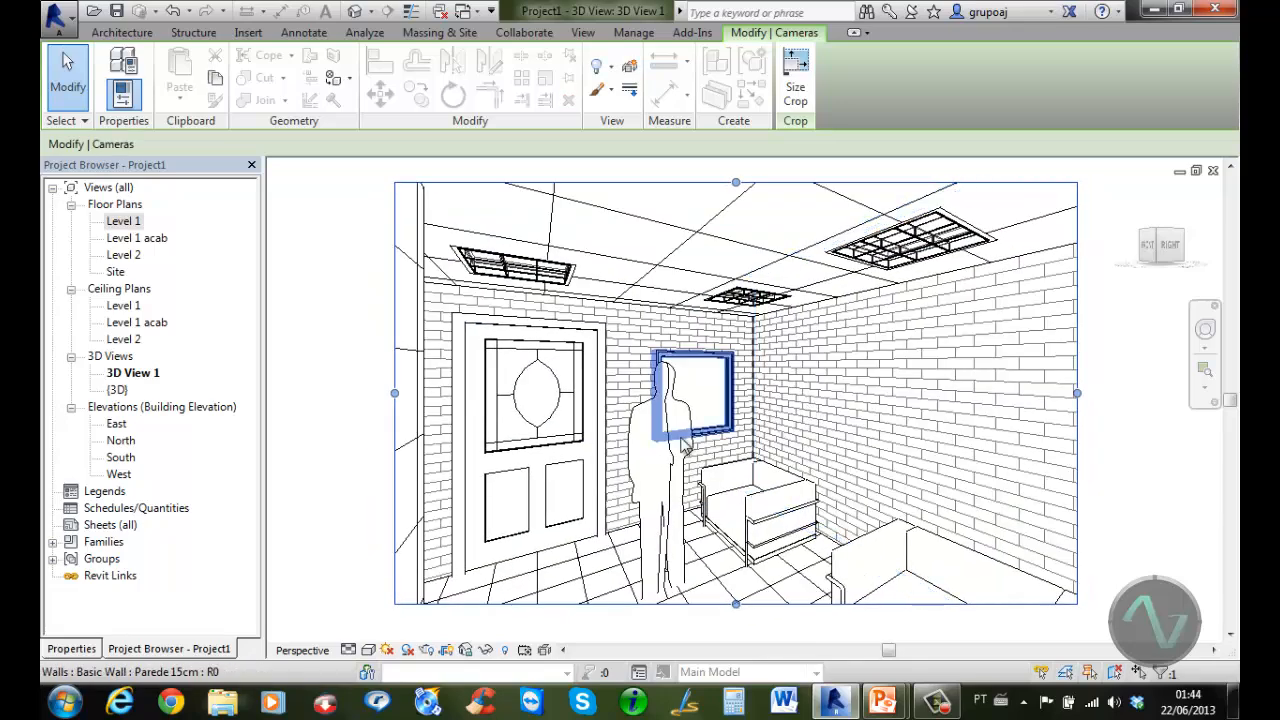
pyautogui.click(368, 650)
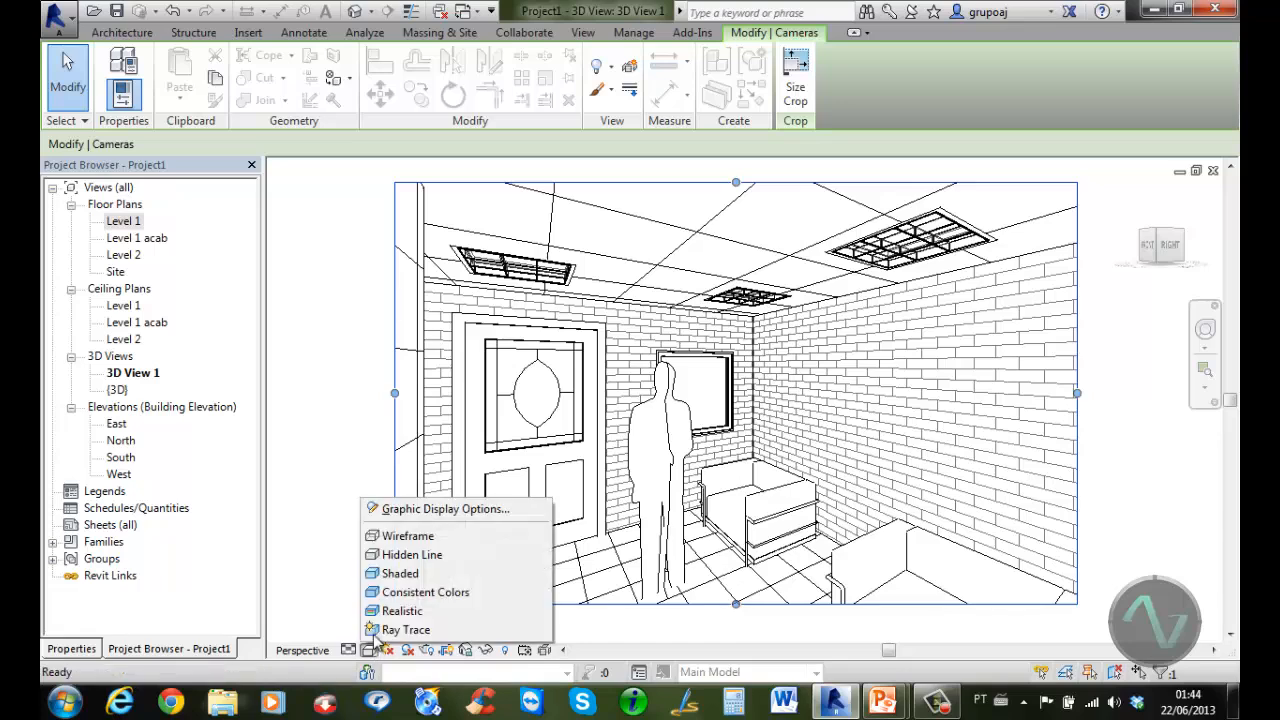
pyautogui.click(398, 573)
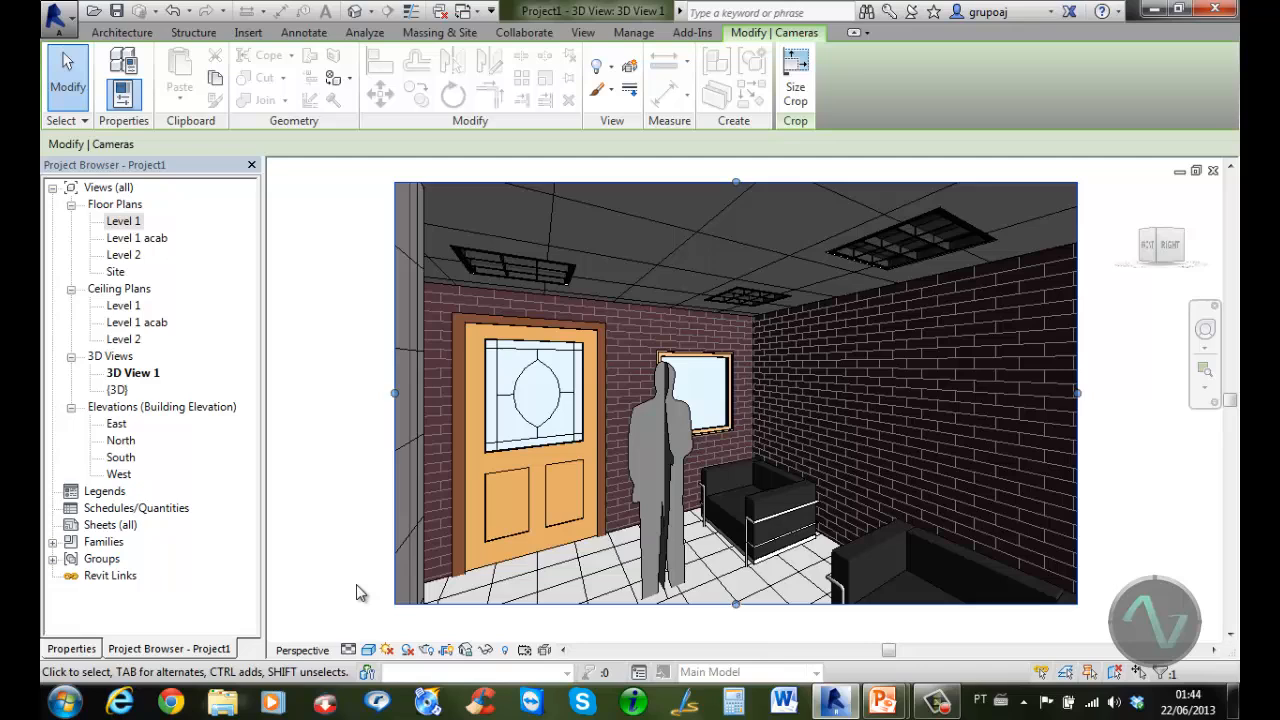
# Open the rendering settings for the camera view and set the render quality to Low
pyautogui.click(427, 652)
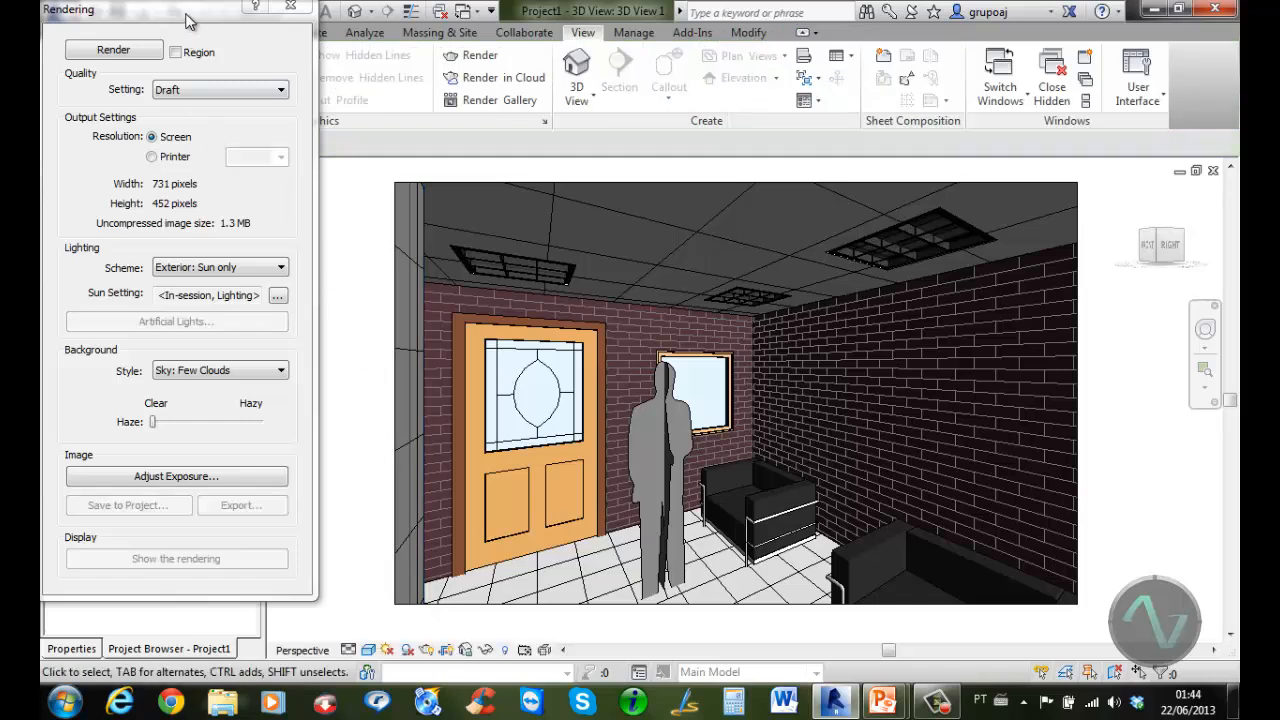
pyautogui.moveTo(188, 20); pyautogui.dragTo(232, 36)
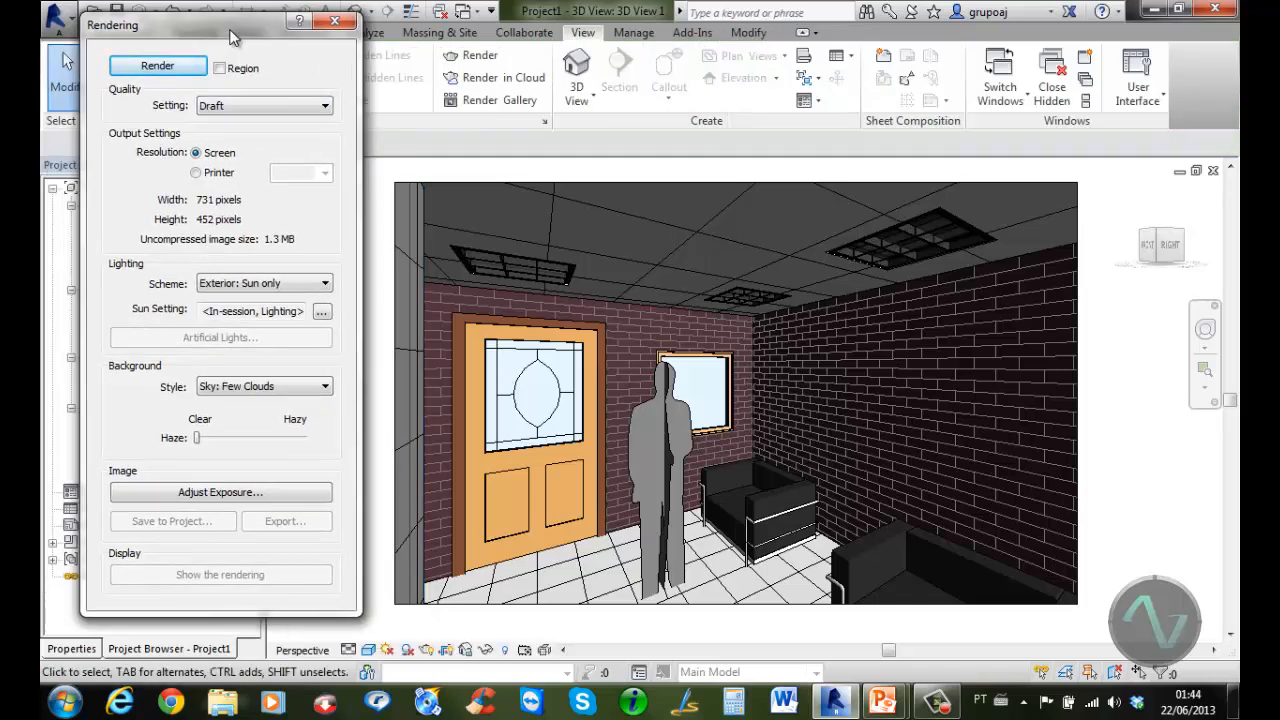
pyautogui.click(250, 106)
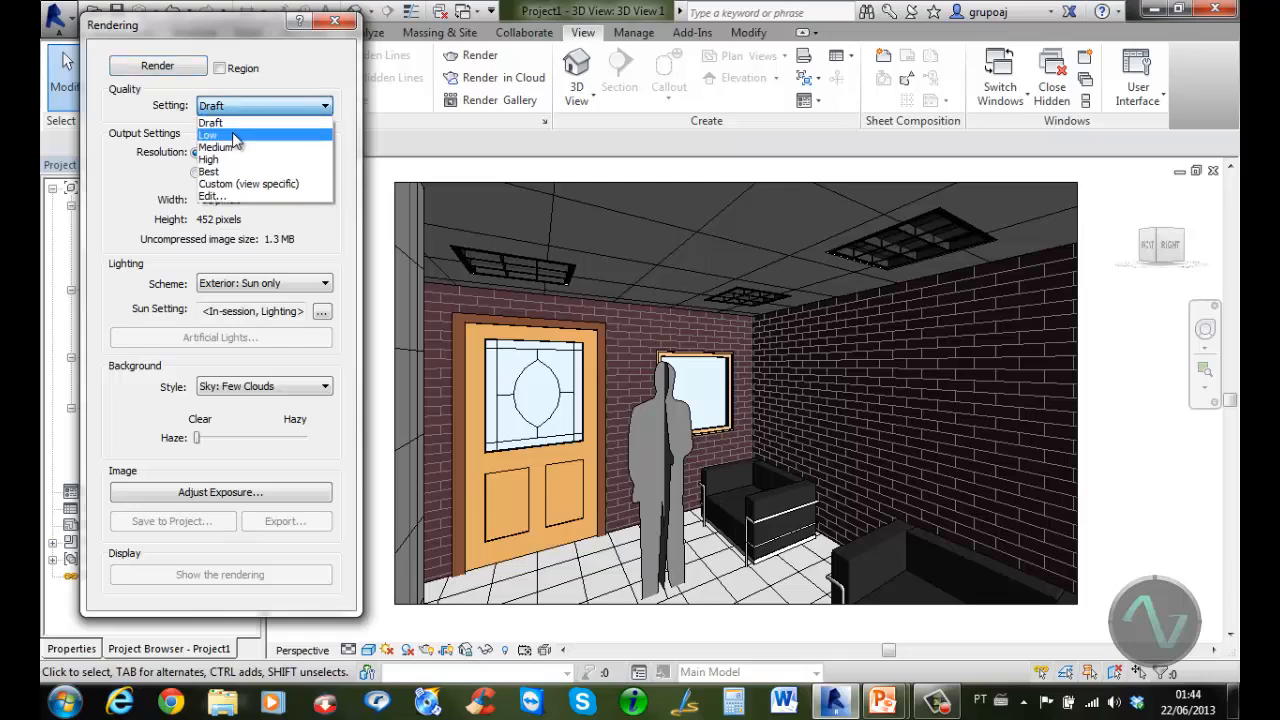
pyautogui.click(234, 135)
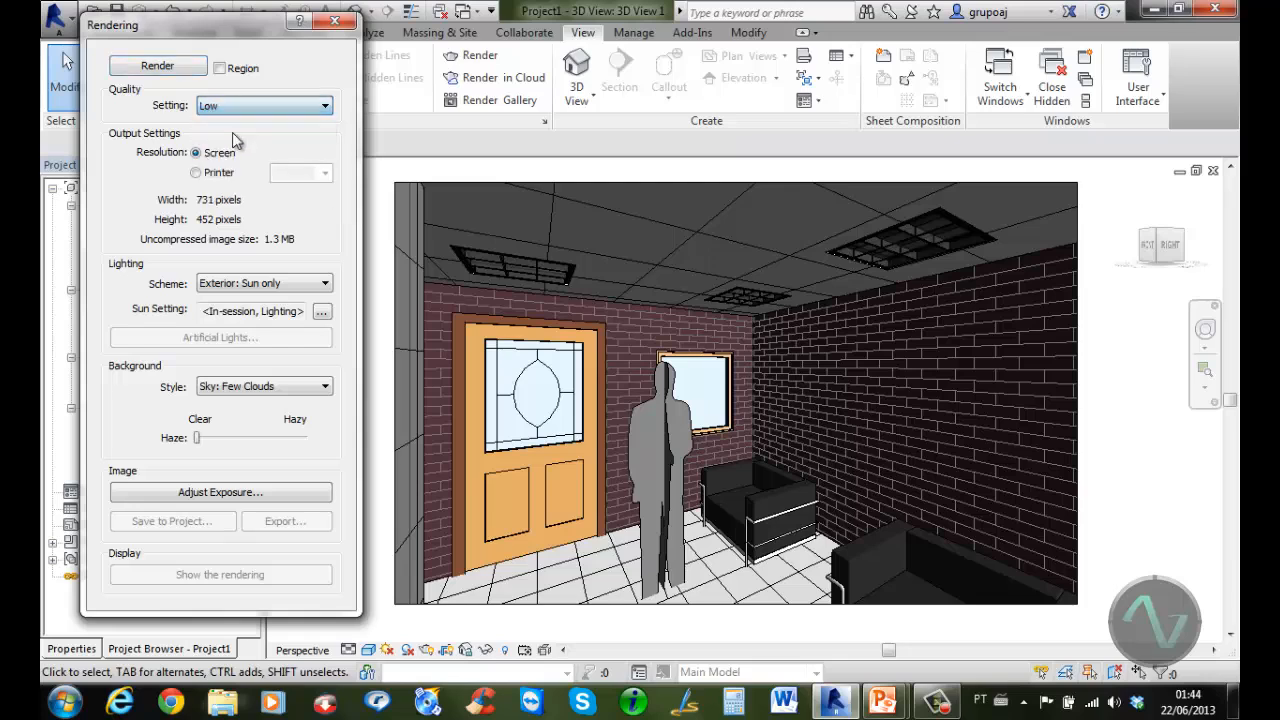
# Set the lighting scheme to Interior: Sun and Artificial and render the camera view
pyautogui.click(257, 287)
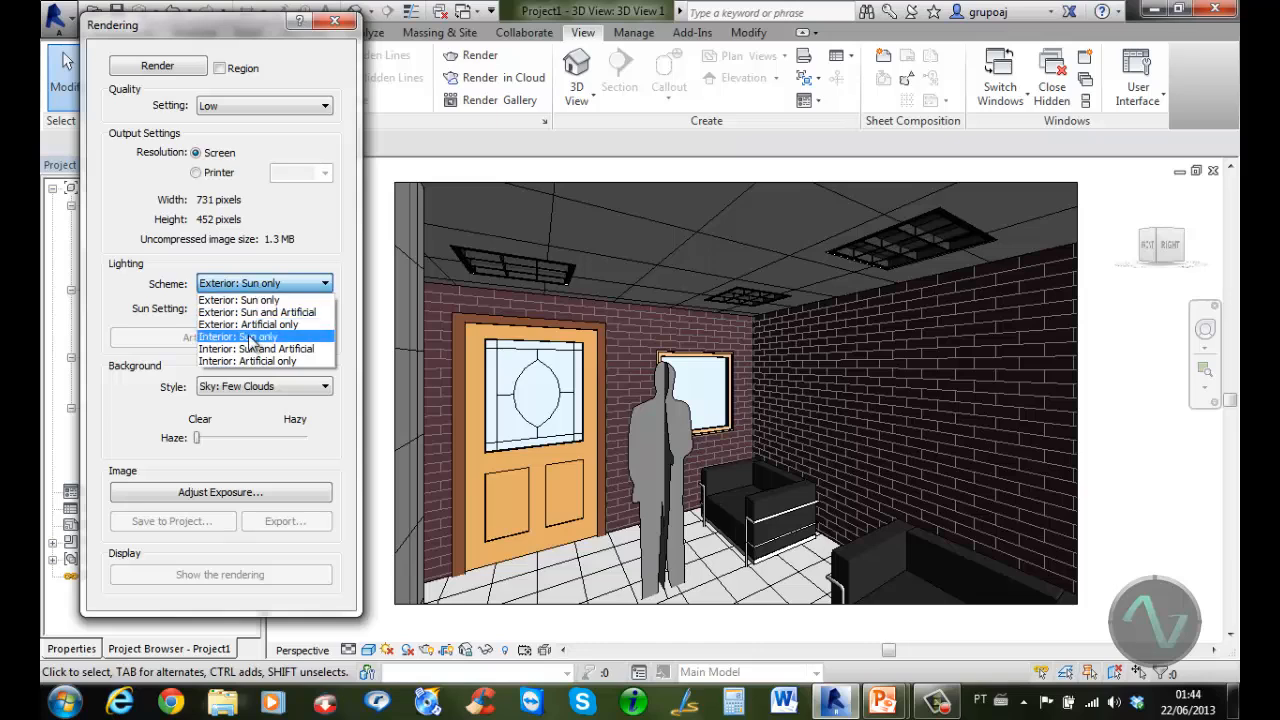
pyautogui.click(251, 349)
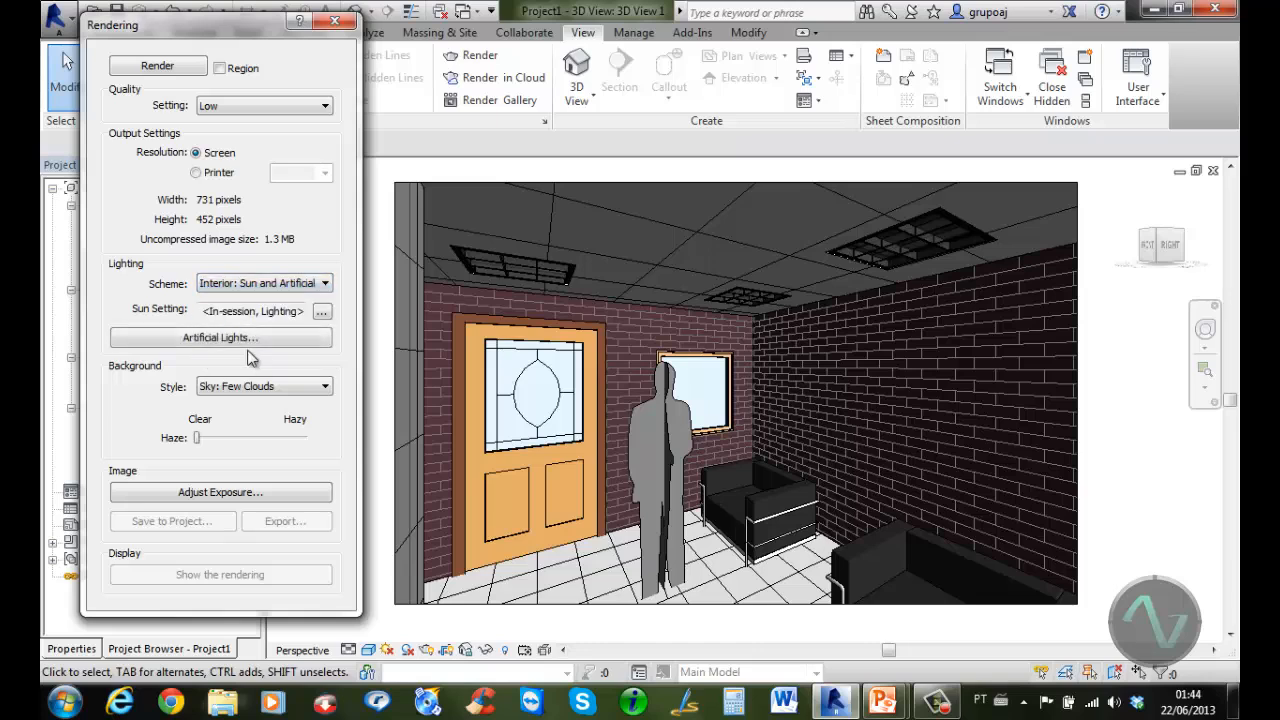
pyautogui.click(165, 70)
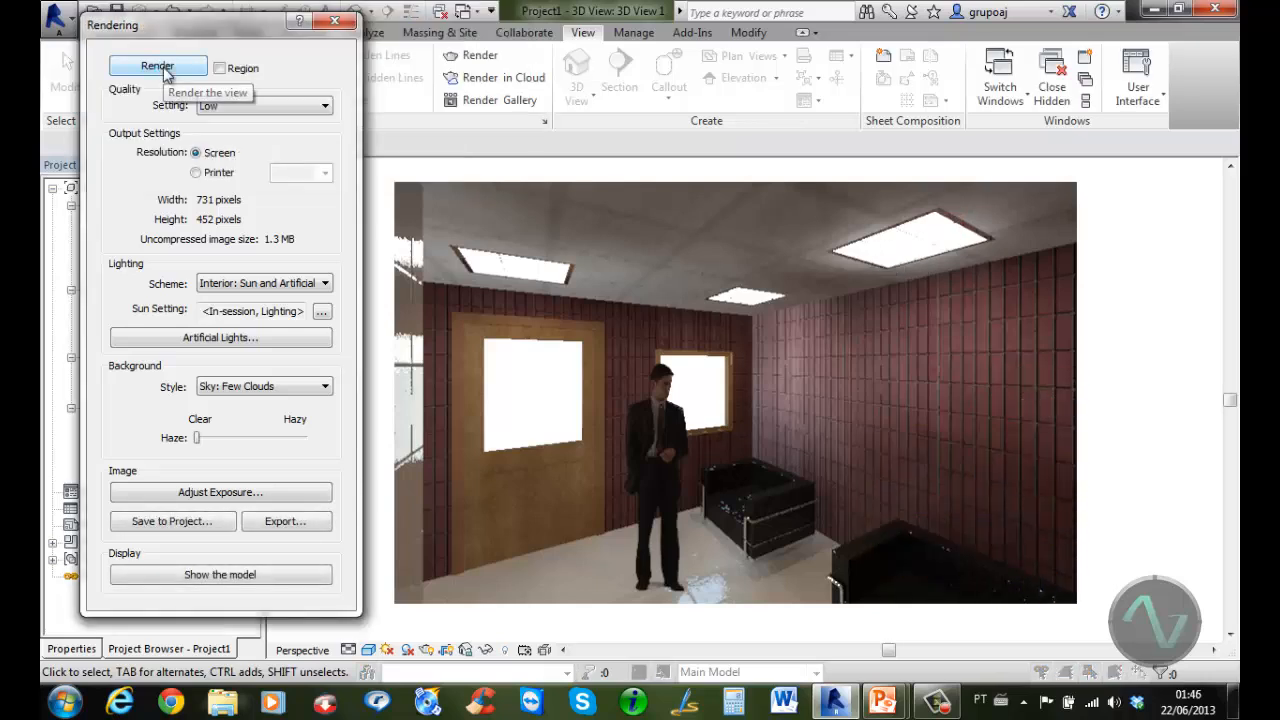
# Save the rendered image to the project as 3D View 1_1 and close the rendering settings
pyautogui.click(197, 528)
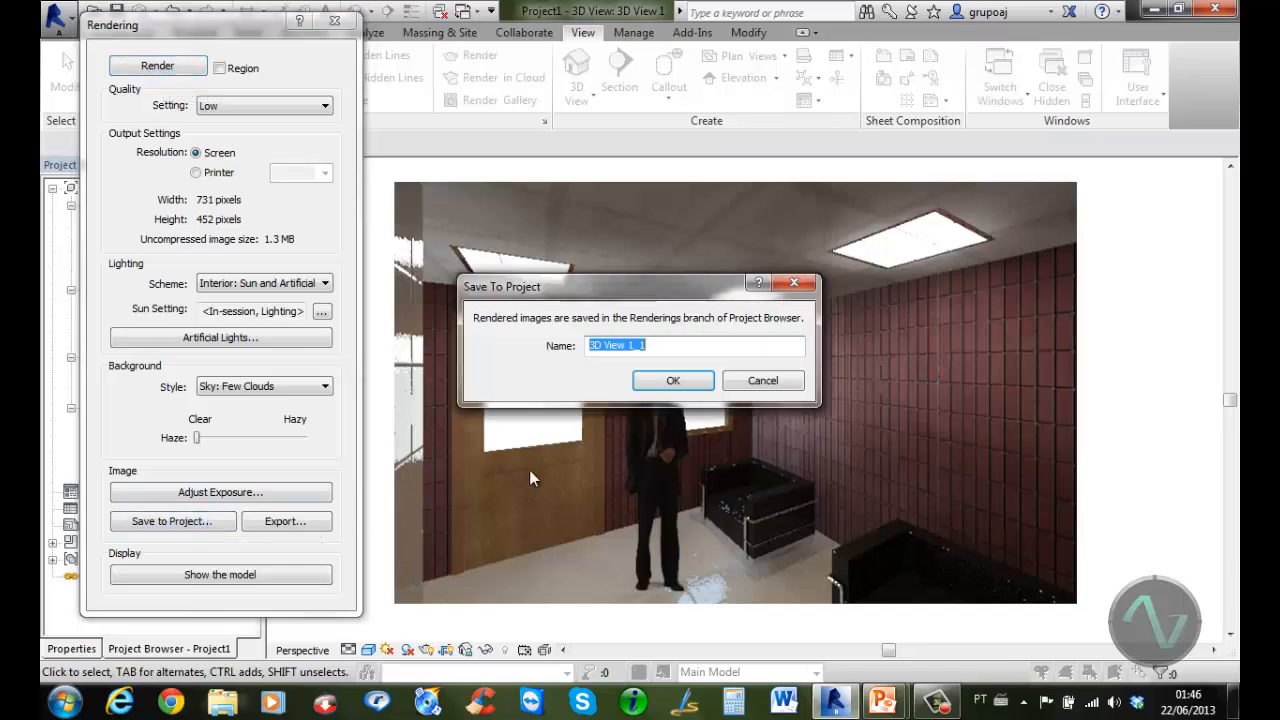
pyautogui.click(686, 380)
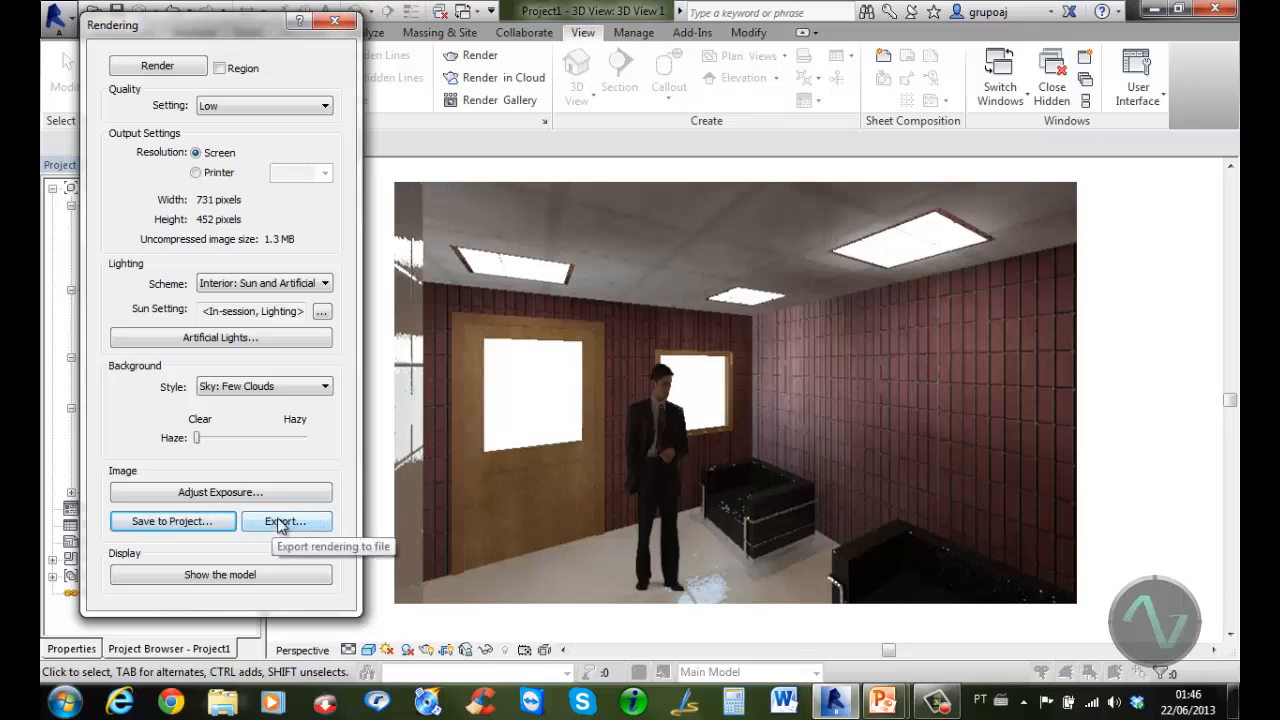
pyautogui.click(333, 22)
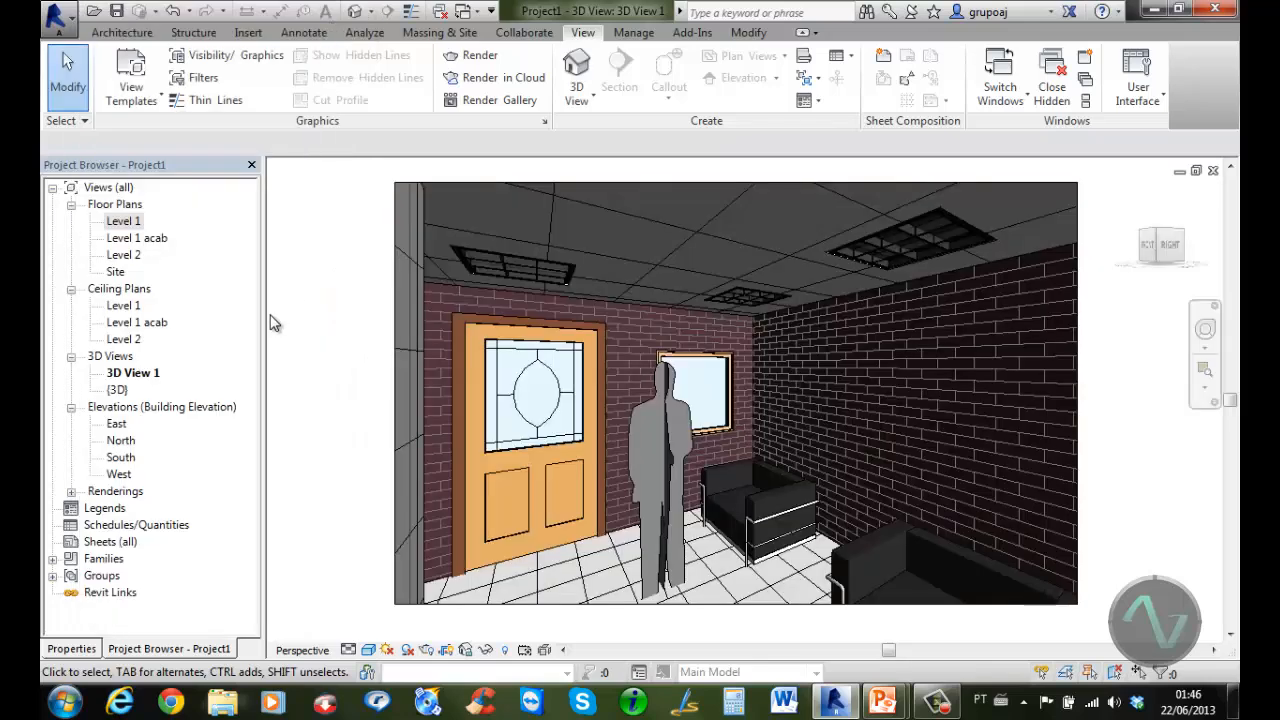
# In the Level 1 floor plan, draw a horizontal section line across the whole house through the entrance door, looking toward the armchairs
pyautogui.doubleClick(118, 390)
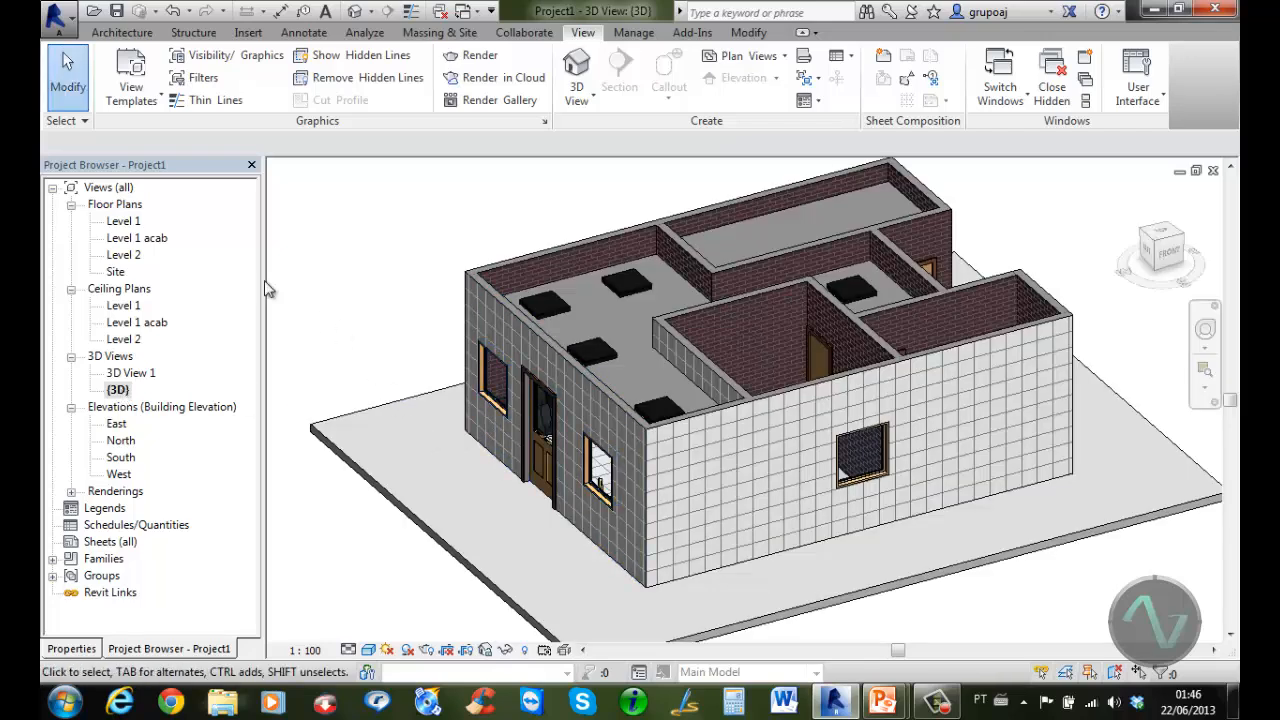
pyautogui.doubleClick(128, 222)
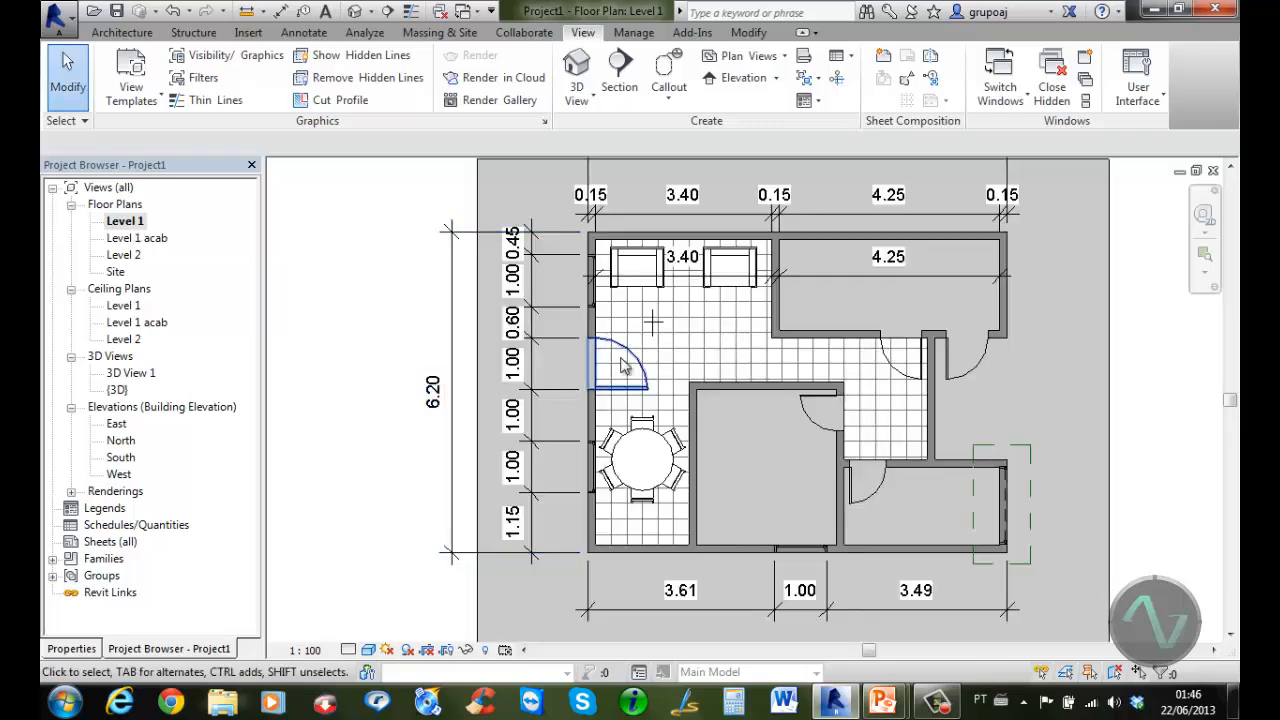
pyautogui.click(620, 76)
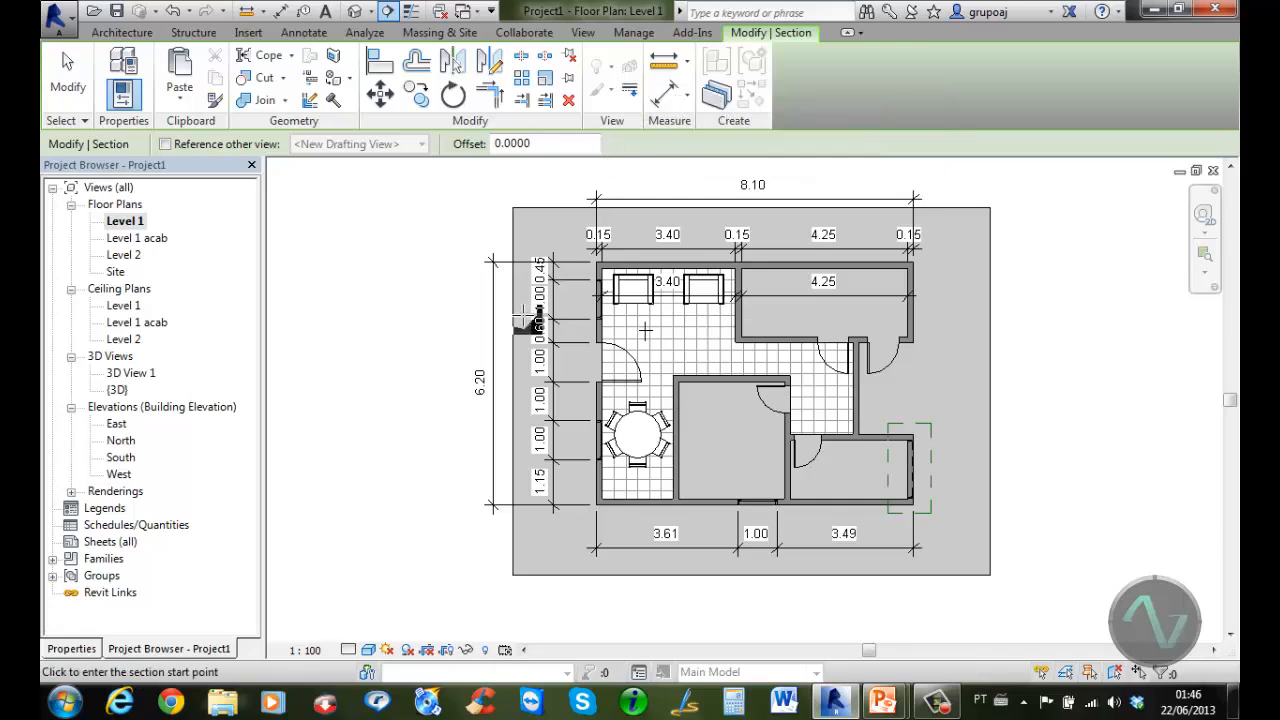
pyautogui.click(445, 366)
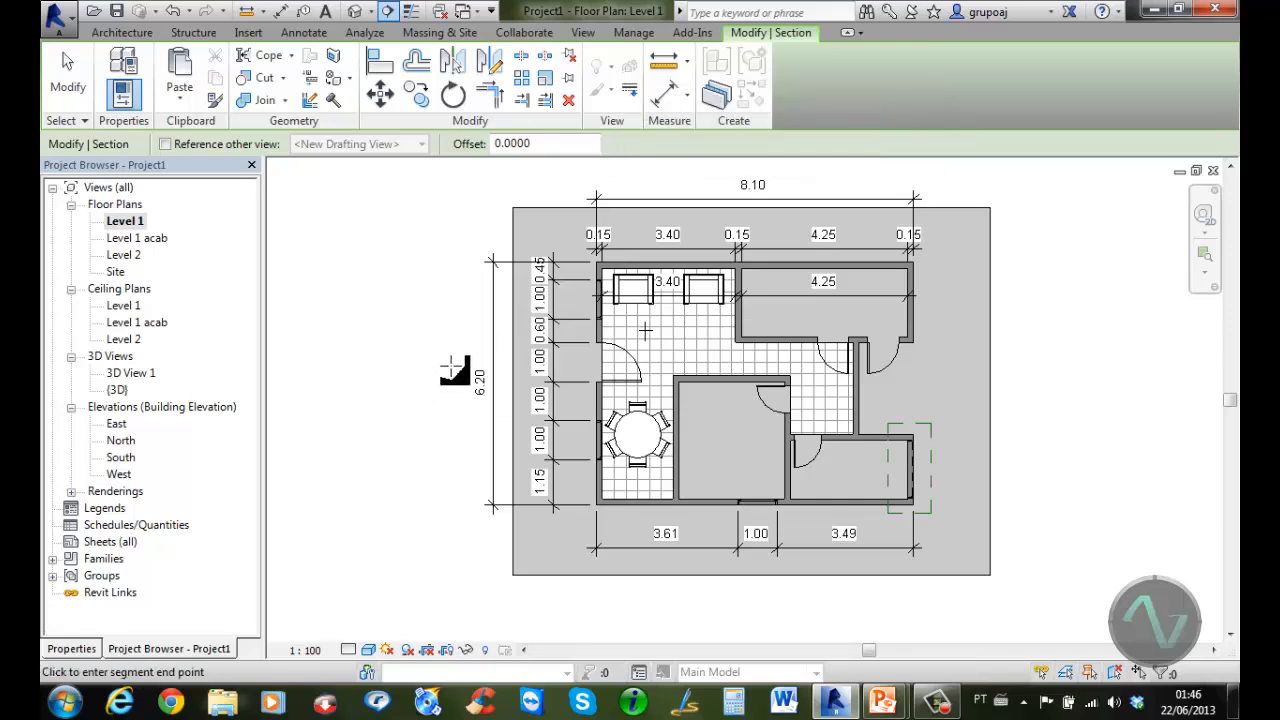
pyautogui.click(1045, 365)
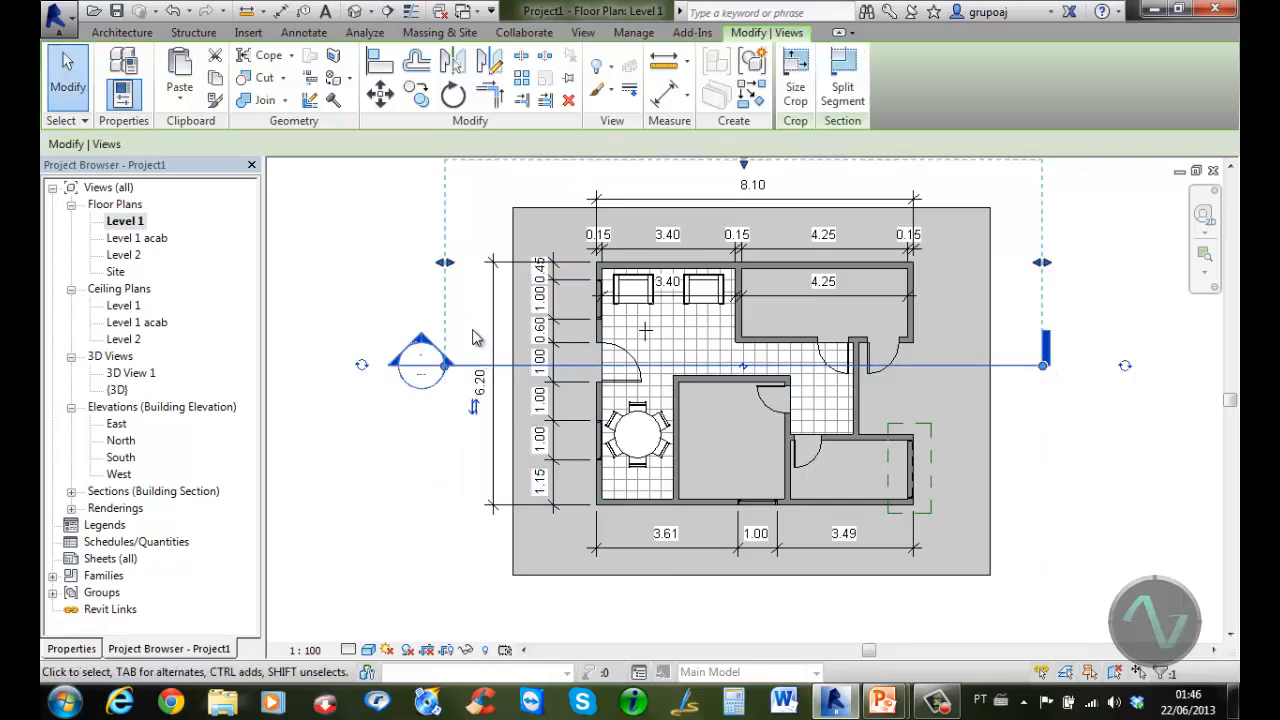
pyautogui.moveTo(475, 338); pyautogui.dragTo(477, 428, button='middle')
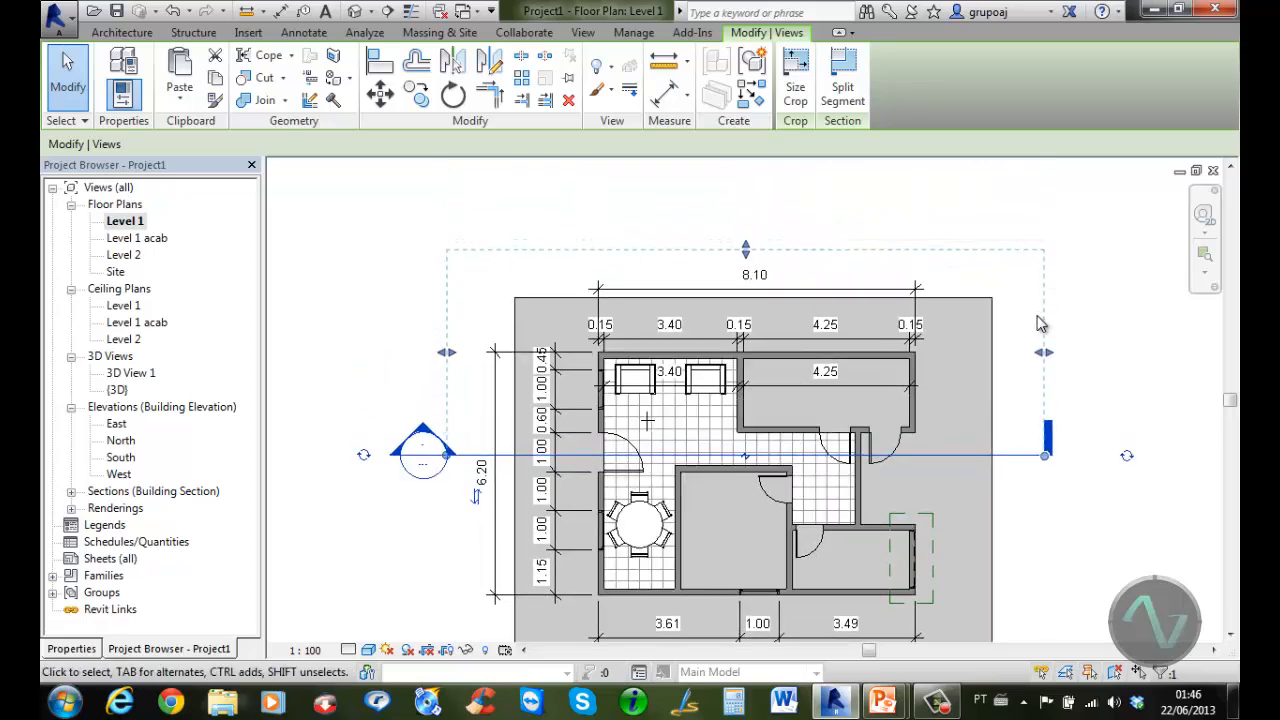
pyautogui.moveTo(745, 248)
pyautogui.mouseDown()
pyautogui.moveTo(756, 270)
pyautogui.moveTo(749, 253)
pyautogui.mouseUp()
pyautogui.click(352, 340)
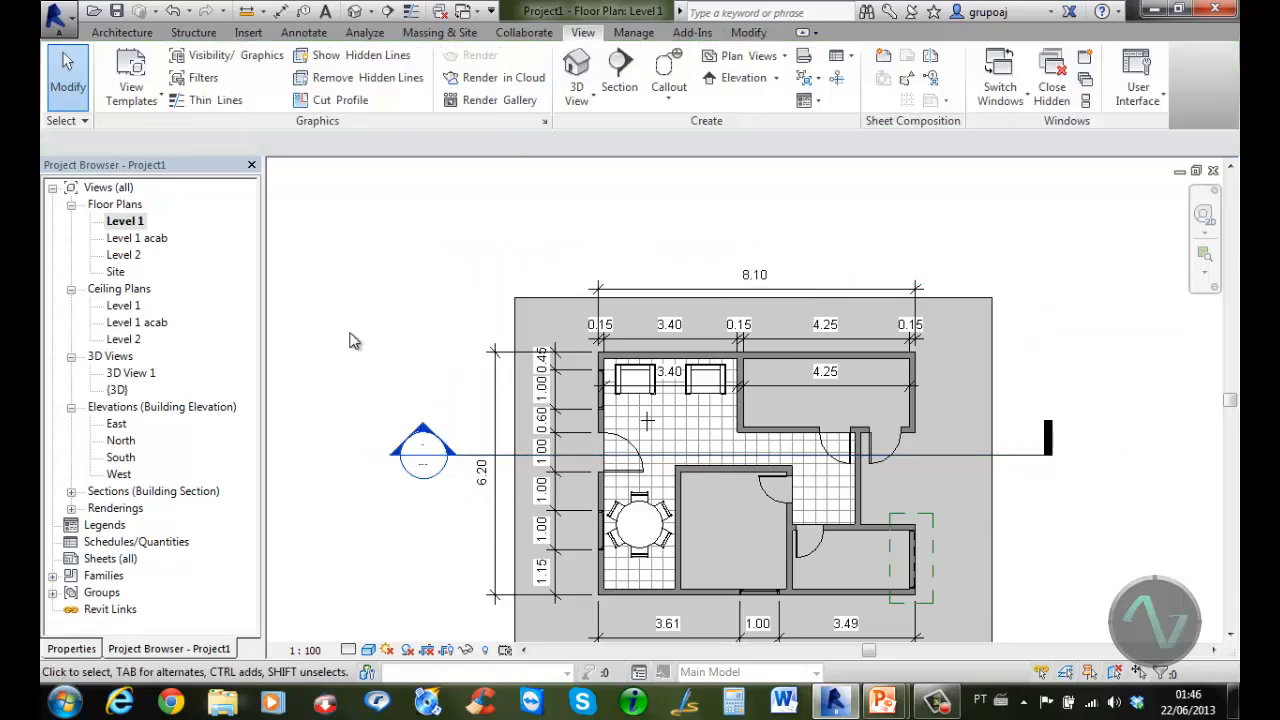
# Examine the Section 1 view and the saved rendering 3D View 1_1
pyautogui.click(71, 492)
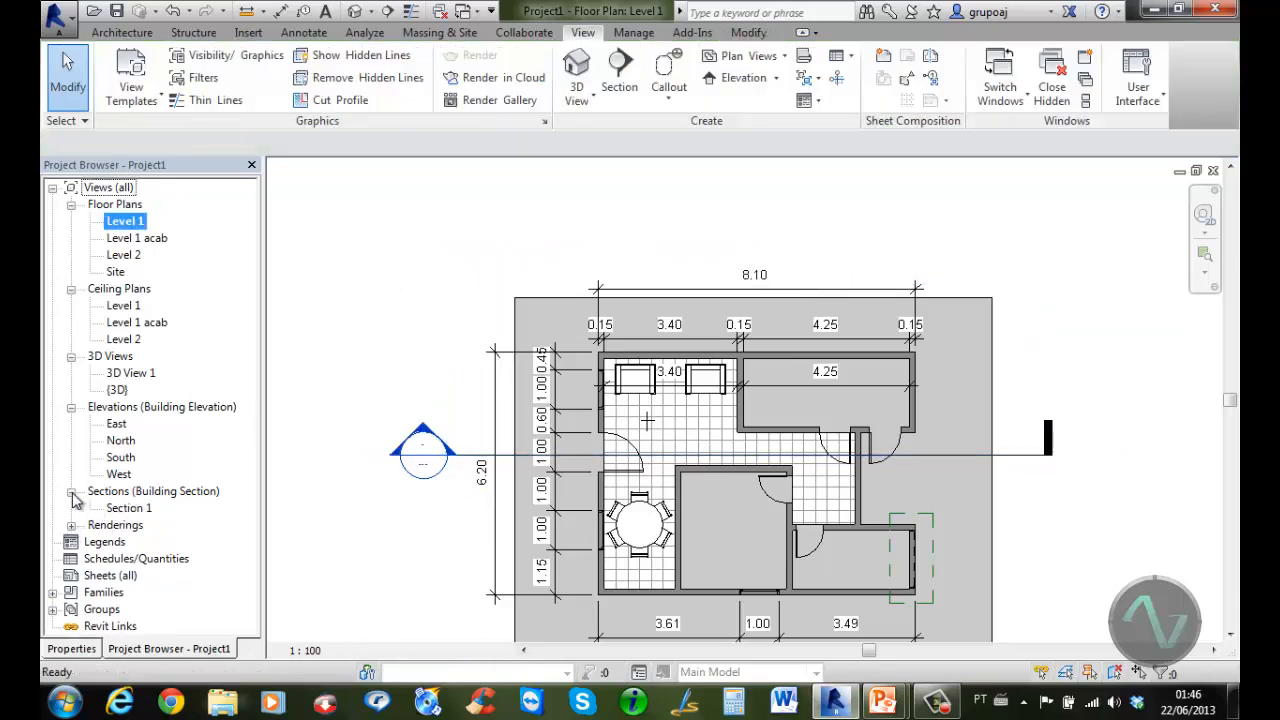
pyautogui.click(130, 508)
pyautogui.doubleClick(134, 509)
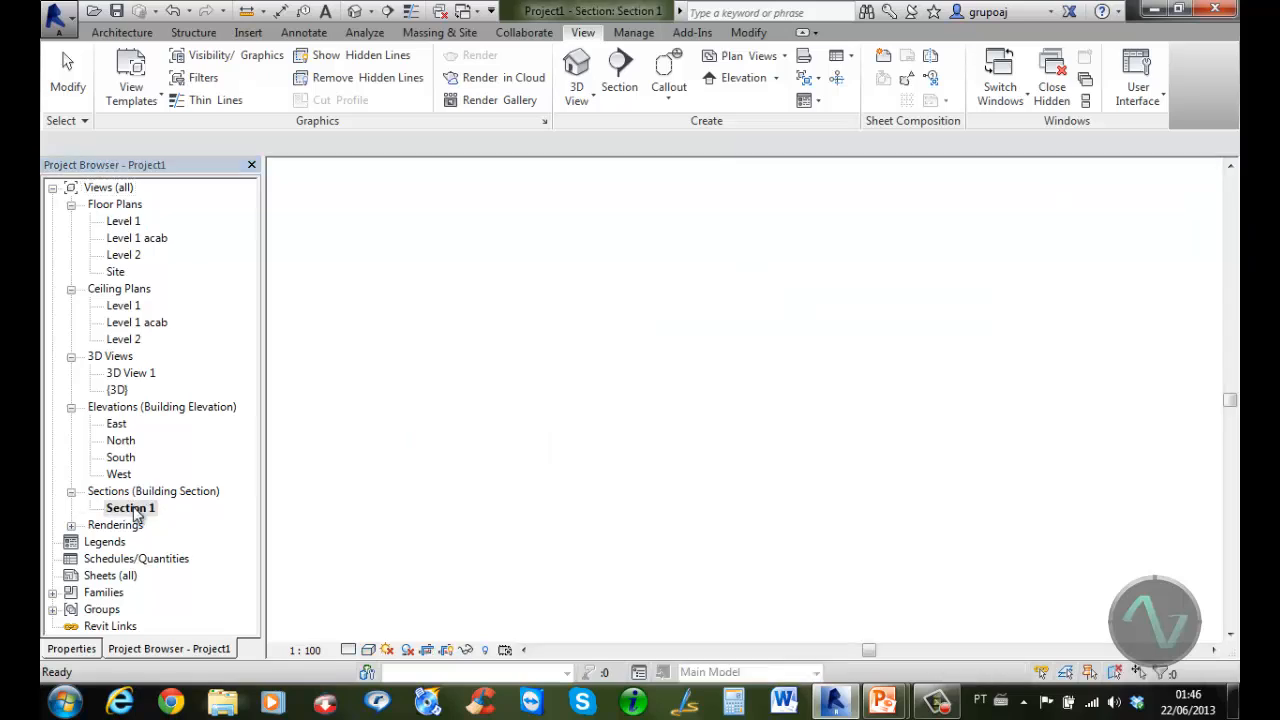
pyautogui.scroll(2, 750, 401)
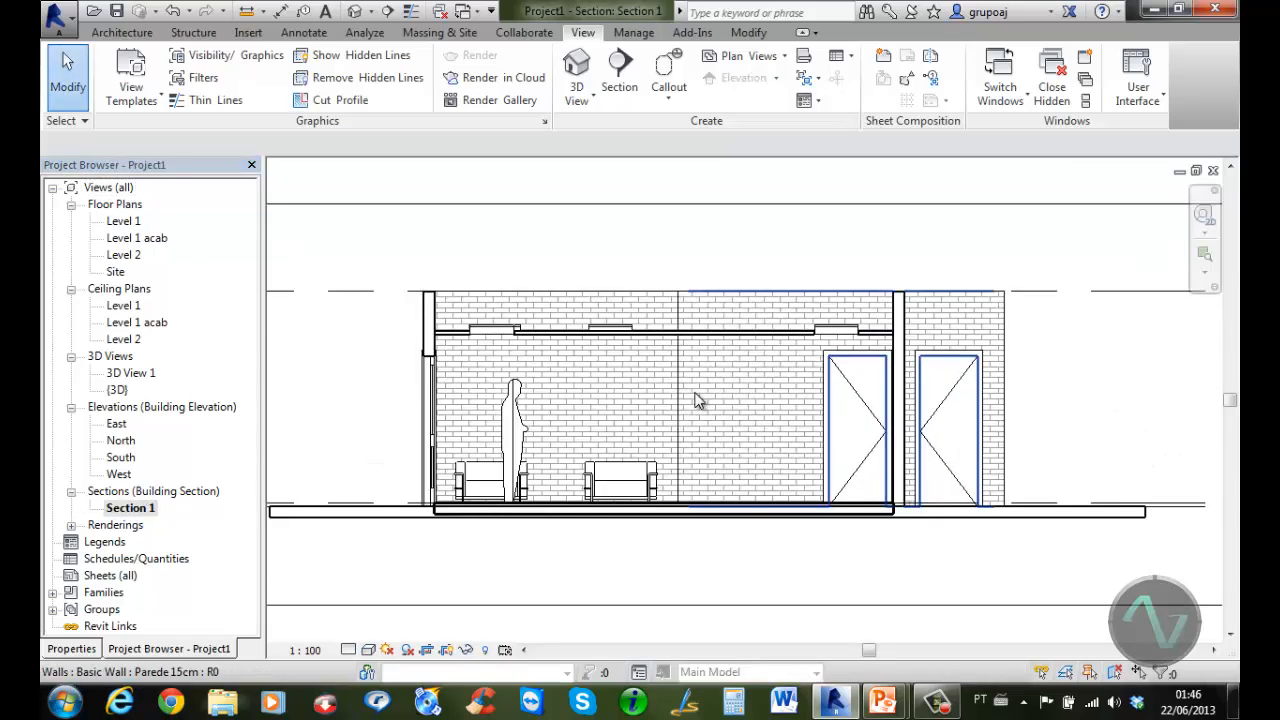
pyautogui.moveTo(698, 404); pyautogui.dragTo(770, 381, button='middle')
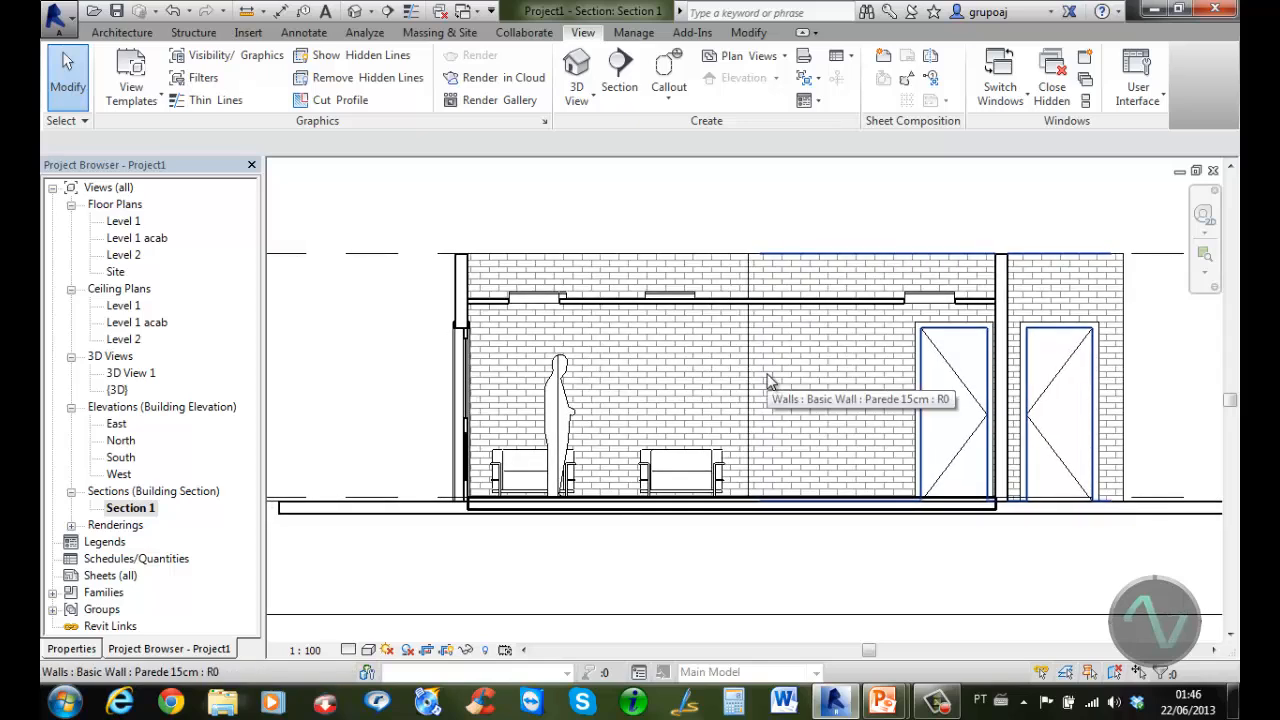
pyautogui.doubleClick(118, 528)
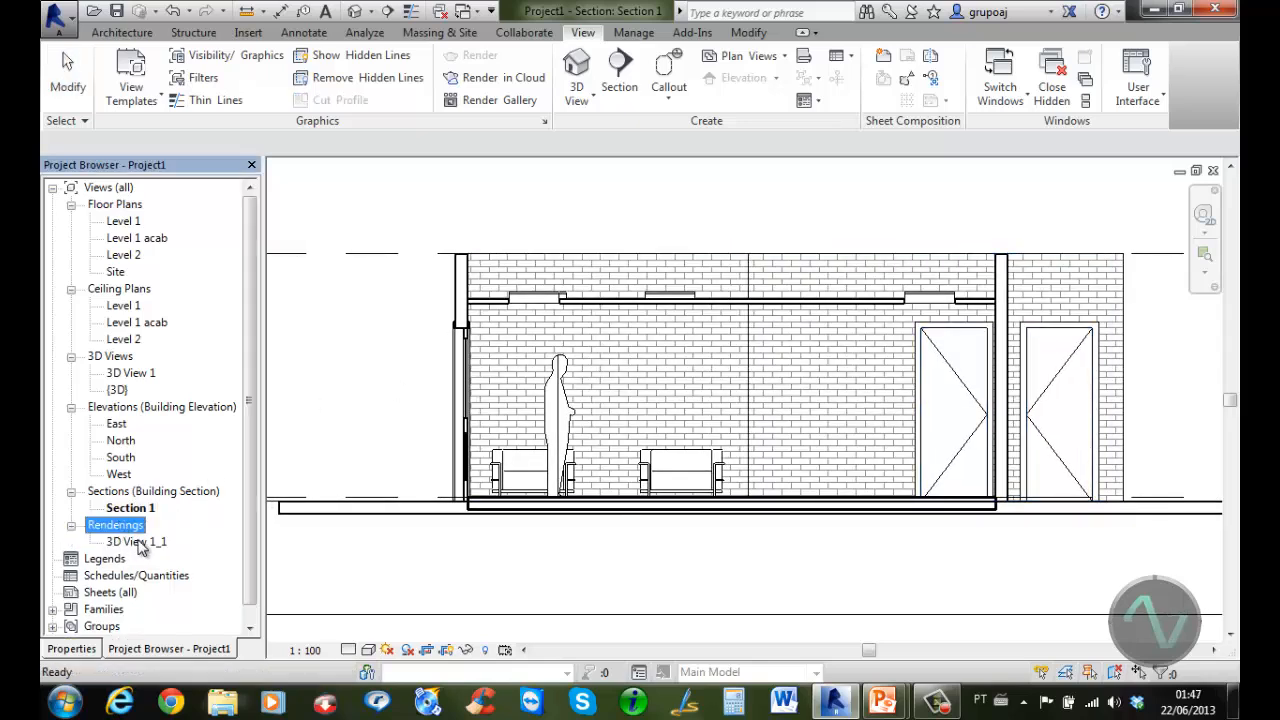
pyautogui.doubleClick(137, 541)
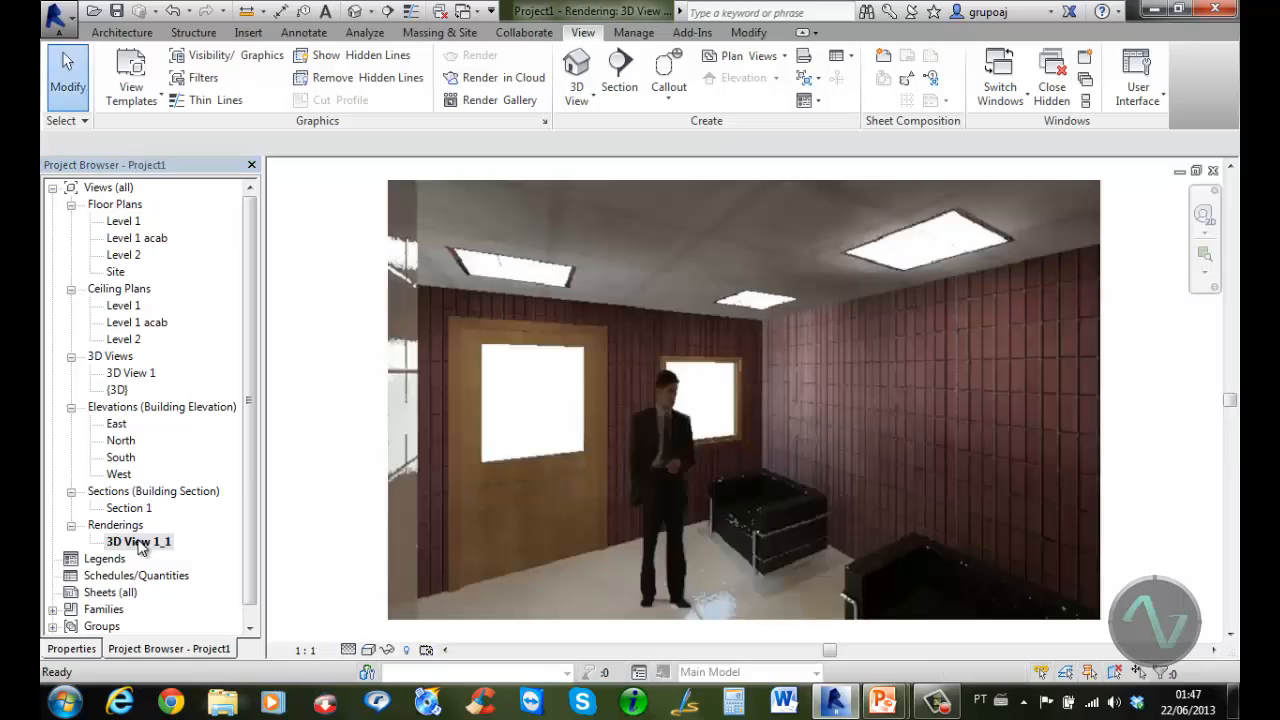
# In the Section 1 view, select the piso ceramico floor at the base of the entrance wall and show its properties
pyautogui.doubleClick(138, 510)
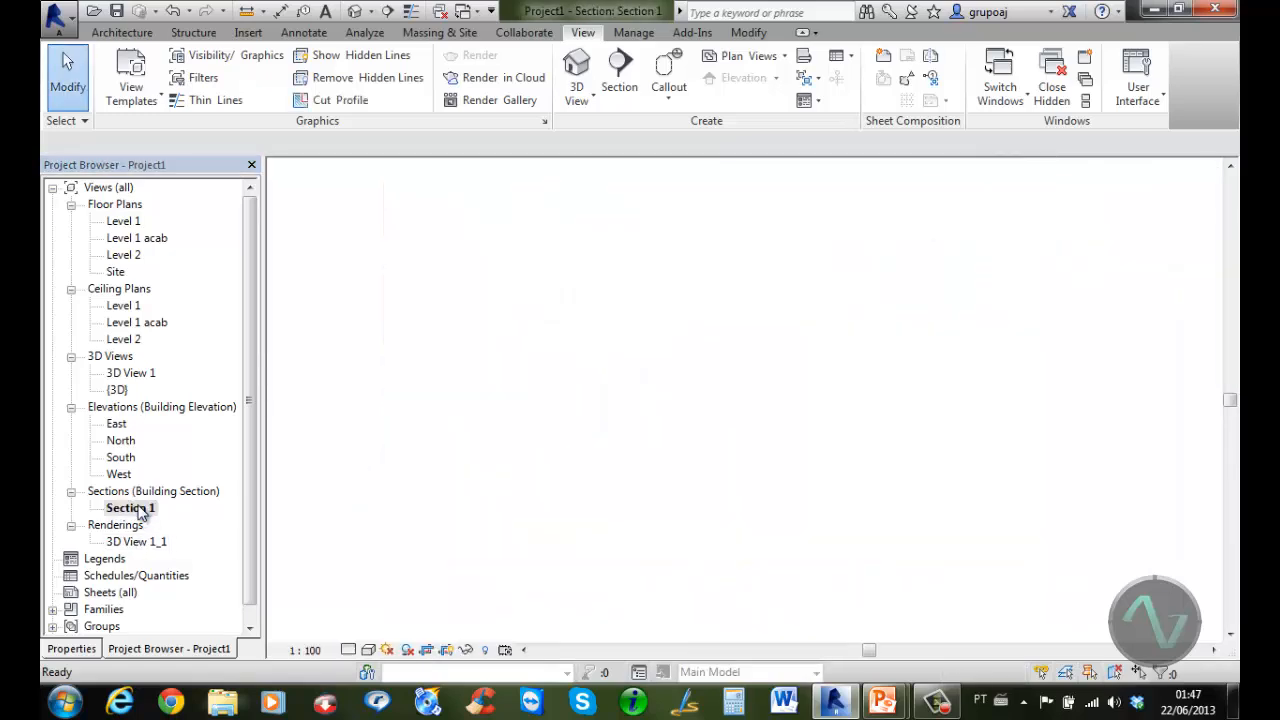
pyautogui.scroll(5, 449, 544)
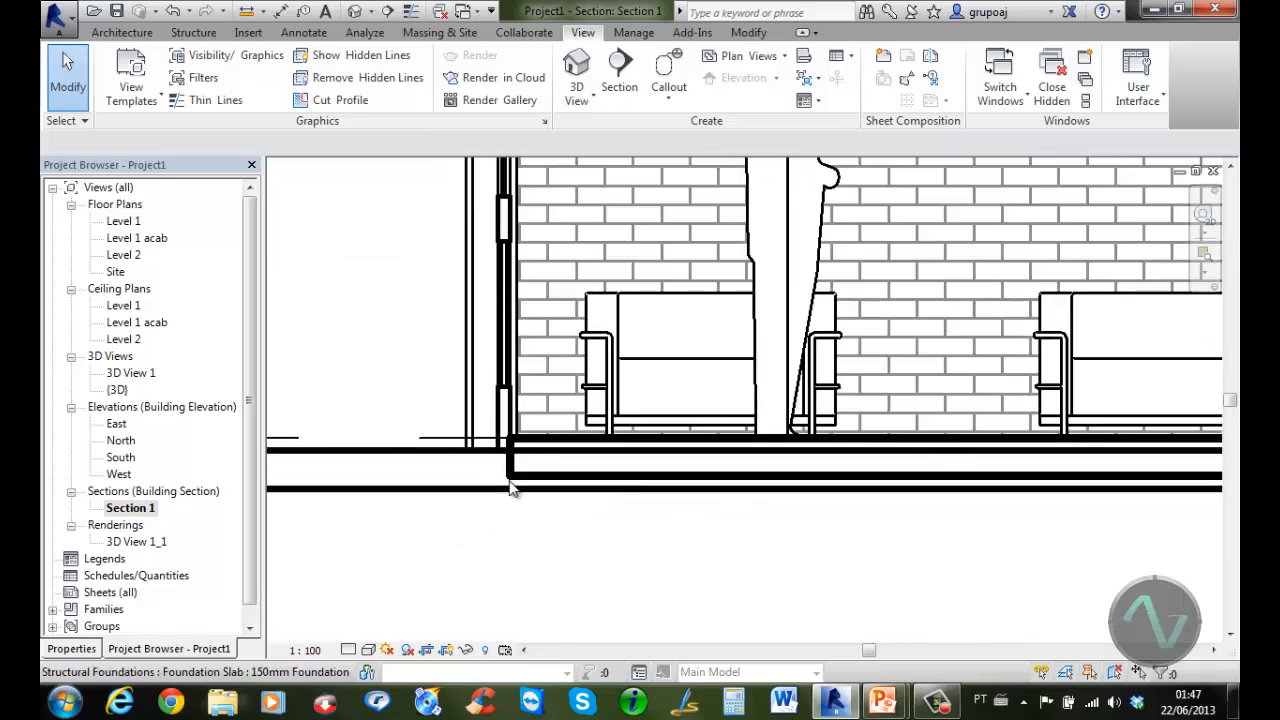
pyautogui.click(510, 481)
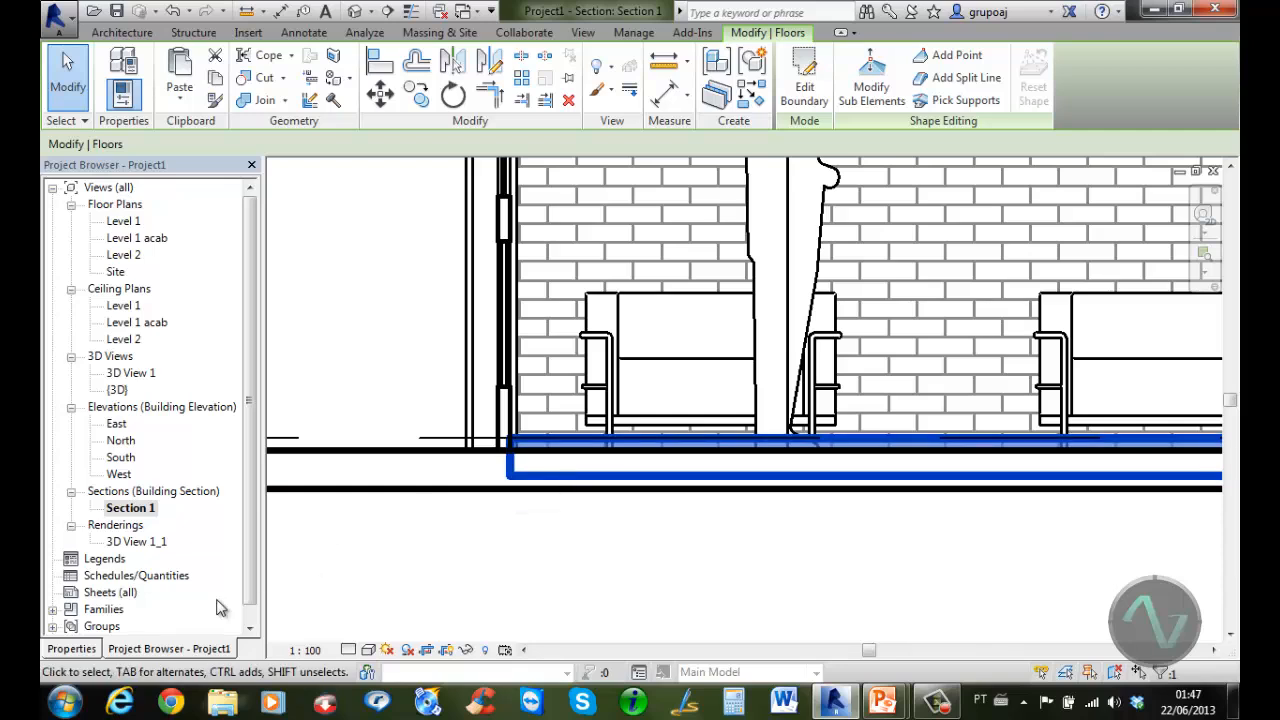
pyautogui.click(71, 648)
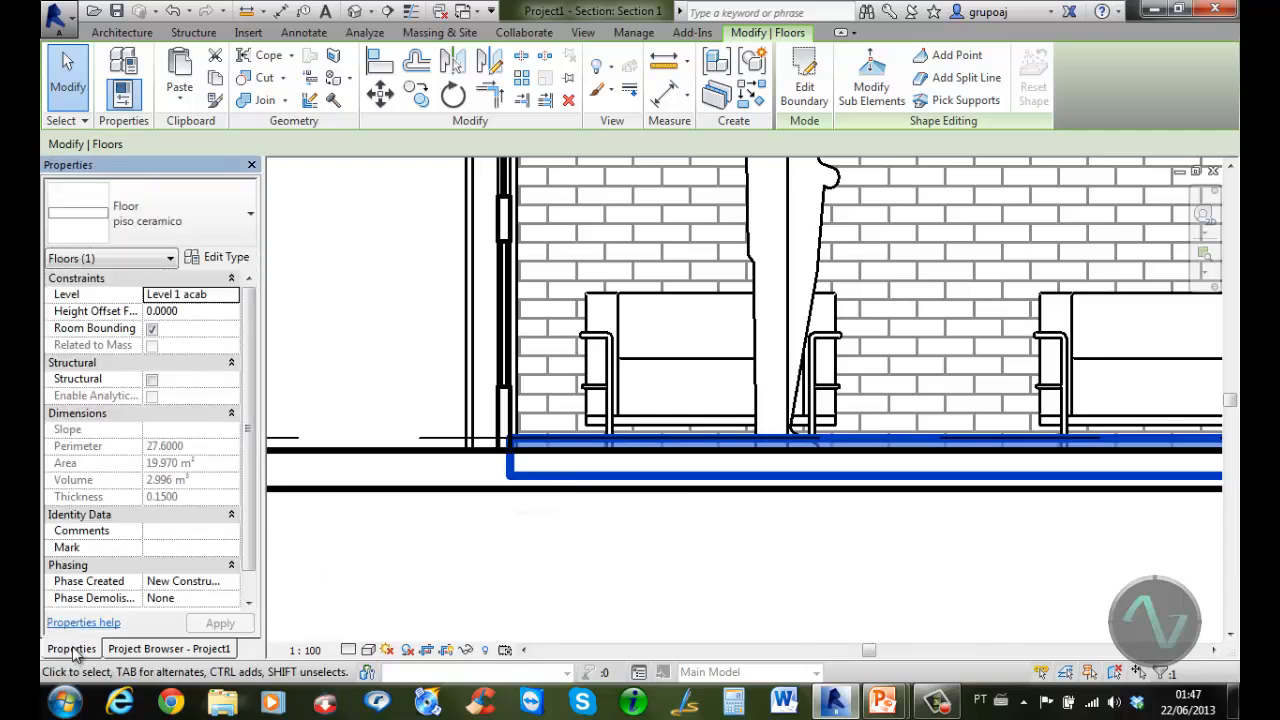
# Set the thickness of the ceramica structure layer in the selected piso ceramico floor type to 0.05
pyautogui.click(228, 262)
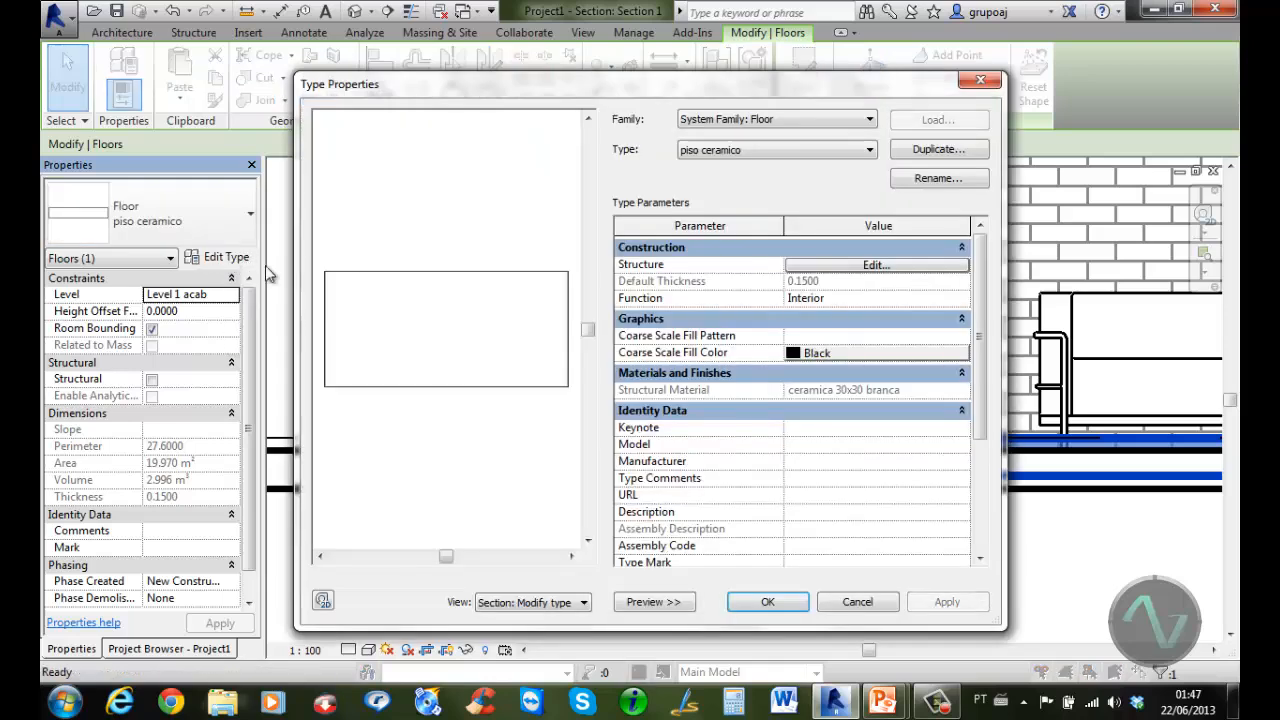
pyautogui.click(848, 278)
pyautogui.click(811, 276)
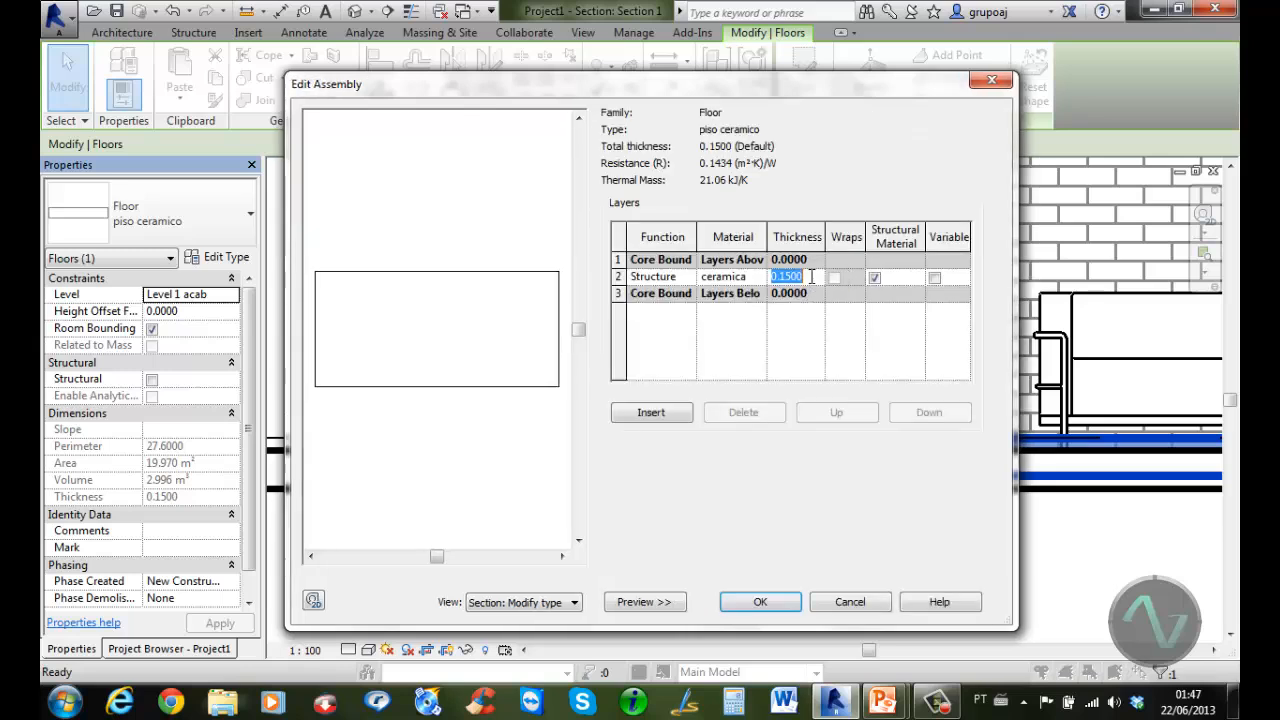
pyautogui.press('BackSpace')
pyautogui.write('.05')
pyautogui.click(790, 603)
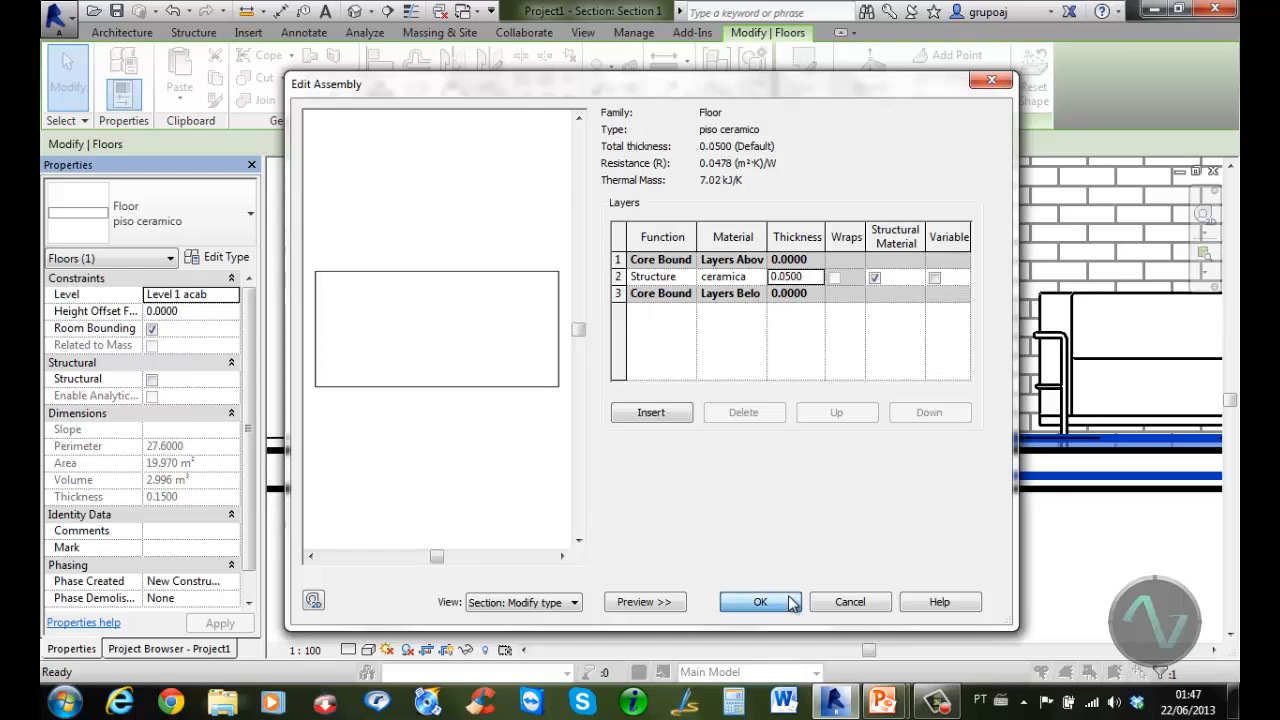
pyautogui.click(790, 603)
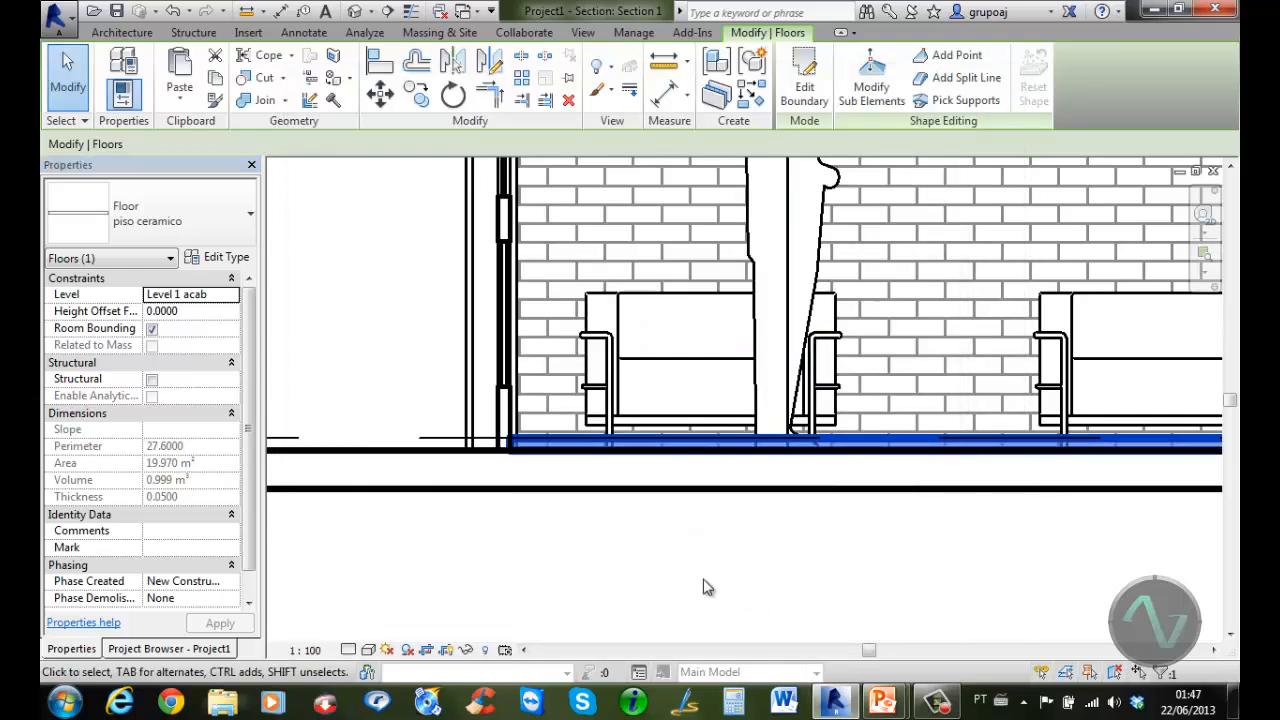
pyautogui.click(645, 570)
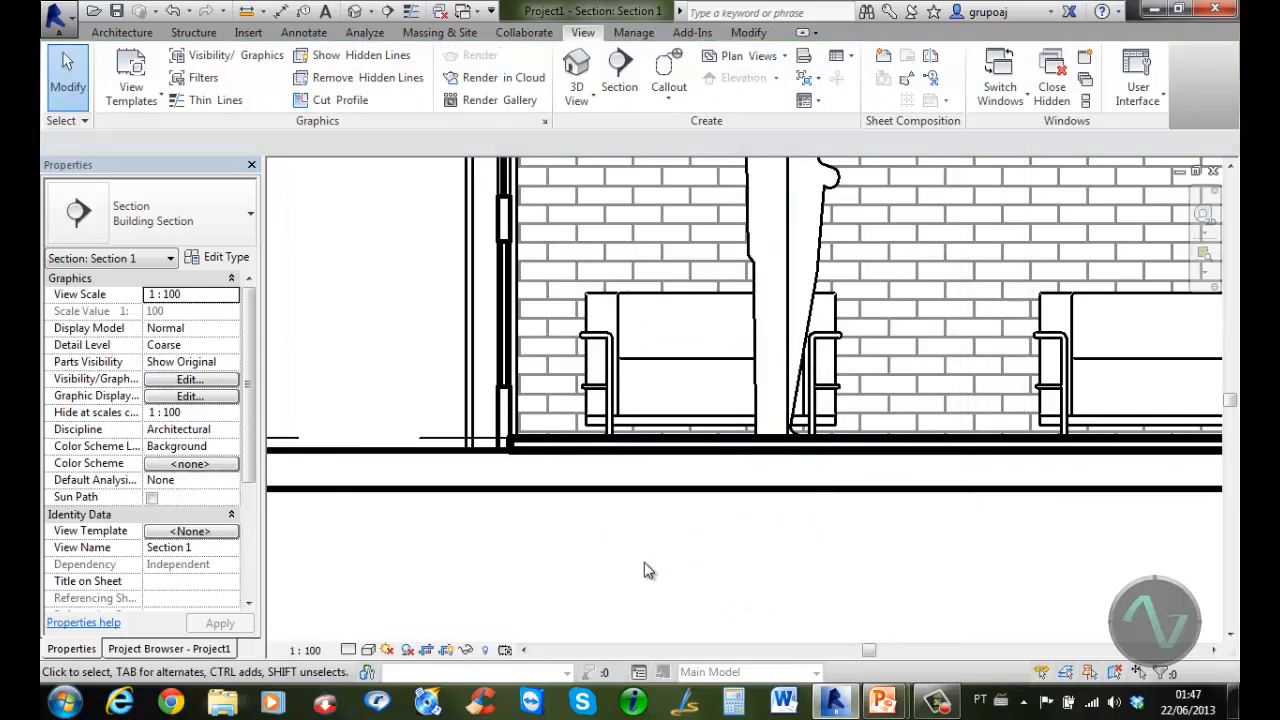
# Turn on thin line display for inspecting where the ceramic floor meets the slab and wall in the section
pyautogui.scroll(2, 516, 525)
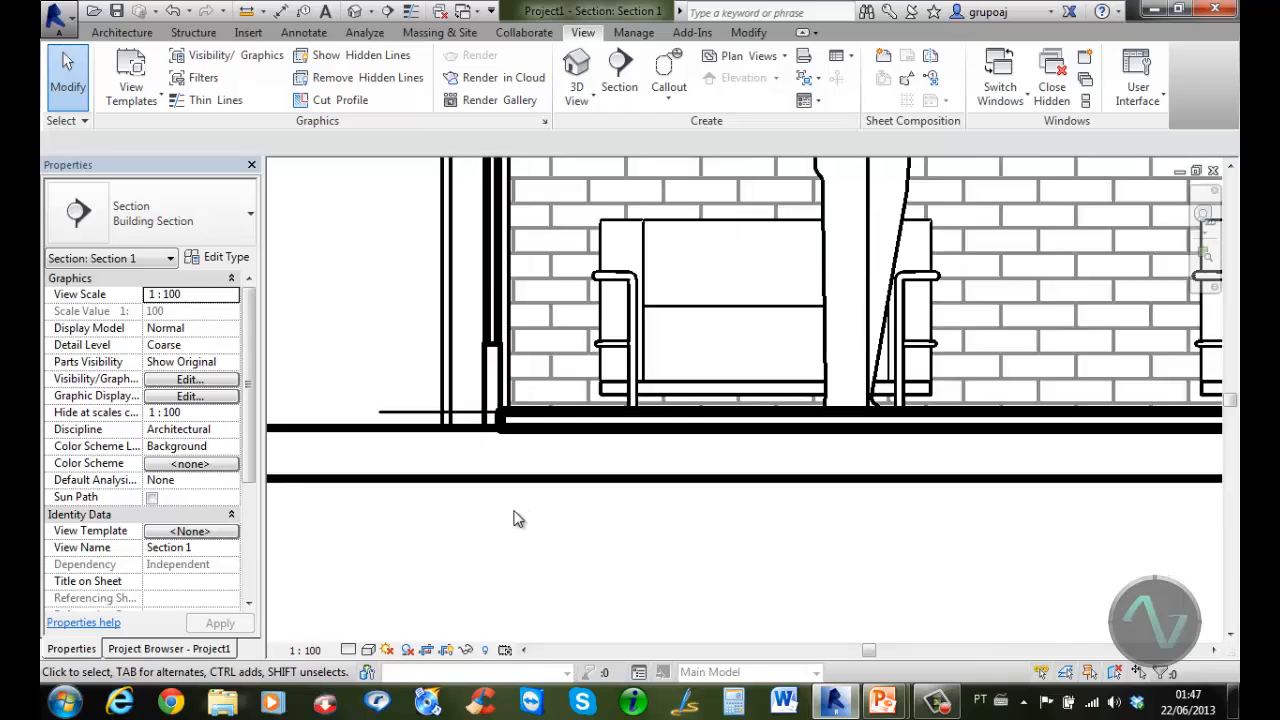
pyautogui.moveTo(569, 560)
pyautogui.mouseDown(button='middle')
pyautogui.moveTo(606, 603)
pyautogui.moveTo(656, 609)
pyautogui.mouseUp(button='middle')
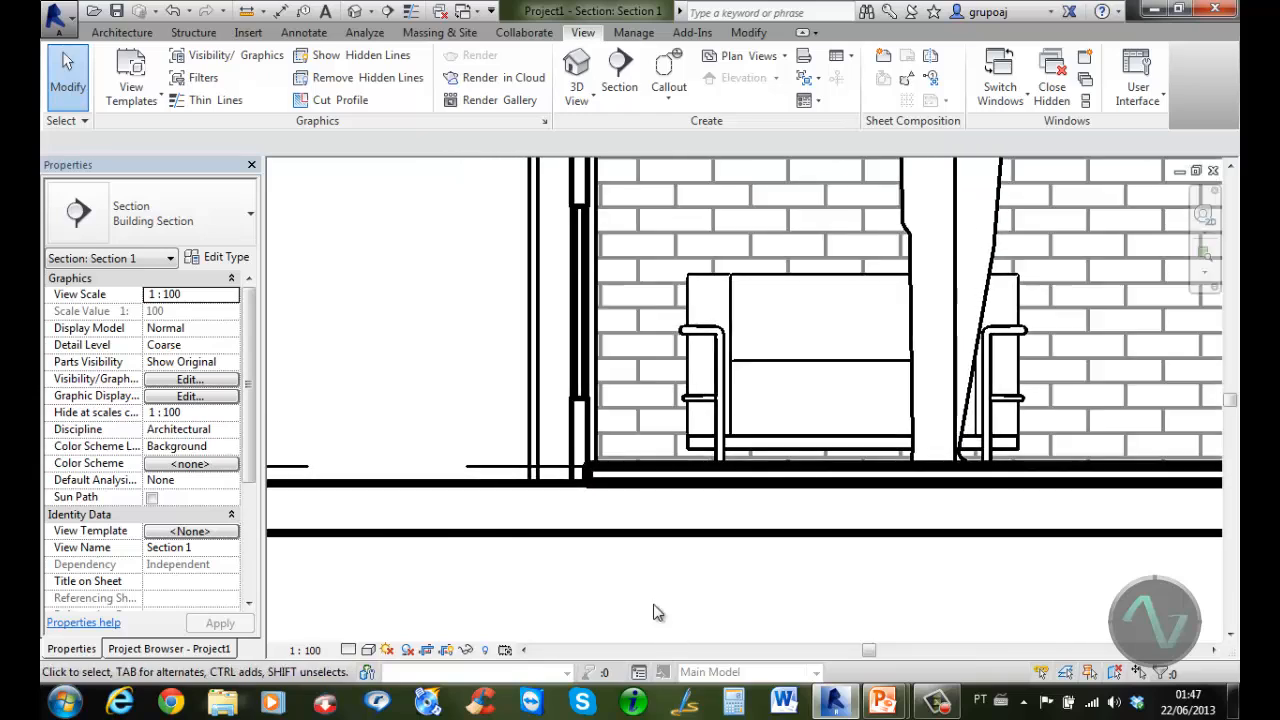
pyautogui.scroll(2, 655, 606)
pyautogui.moveTo(569, 567); pyautogui.dragTo(591, 588, button='middle')
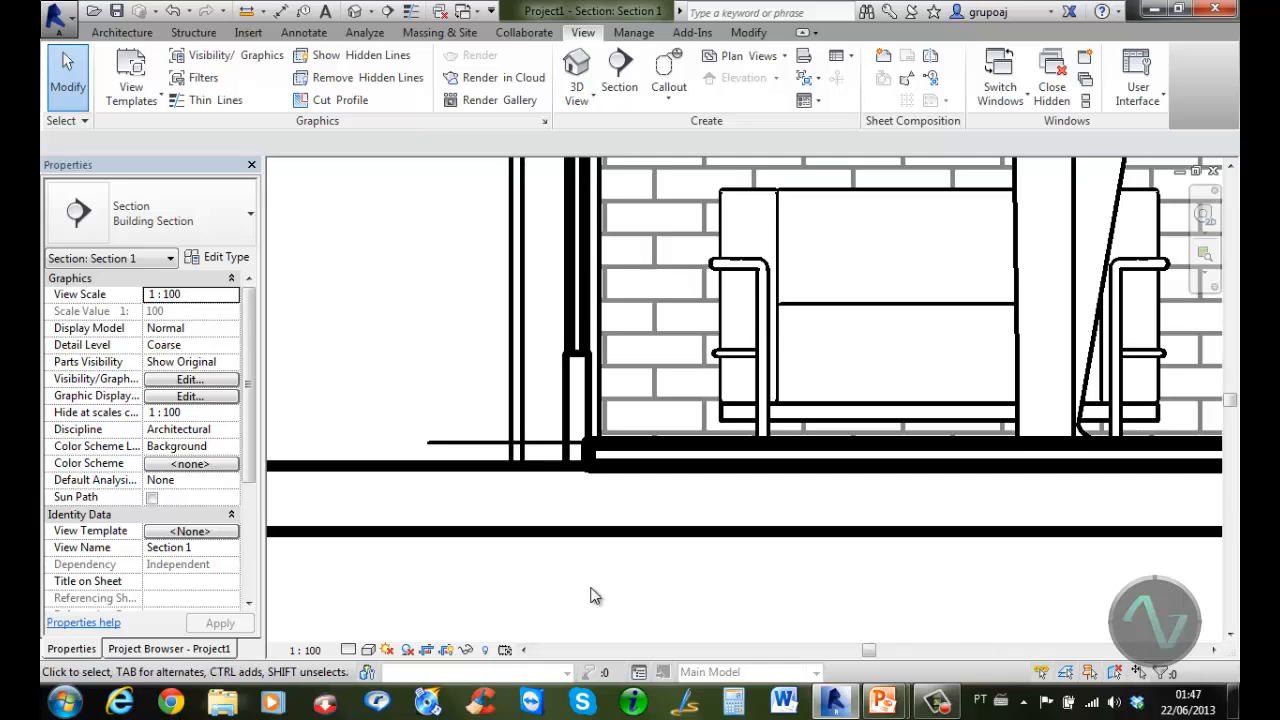
pyautogui.press('t')
pyautogui.press('l')
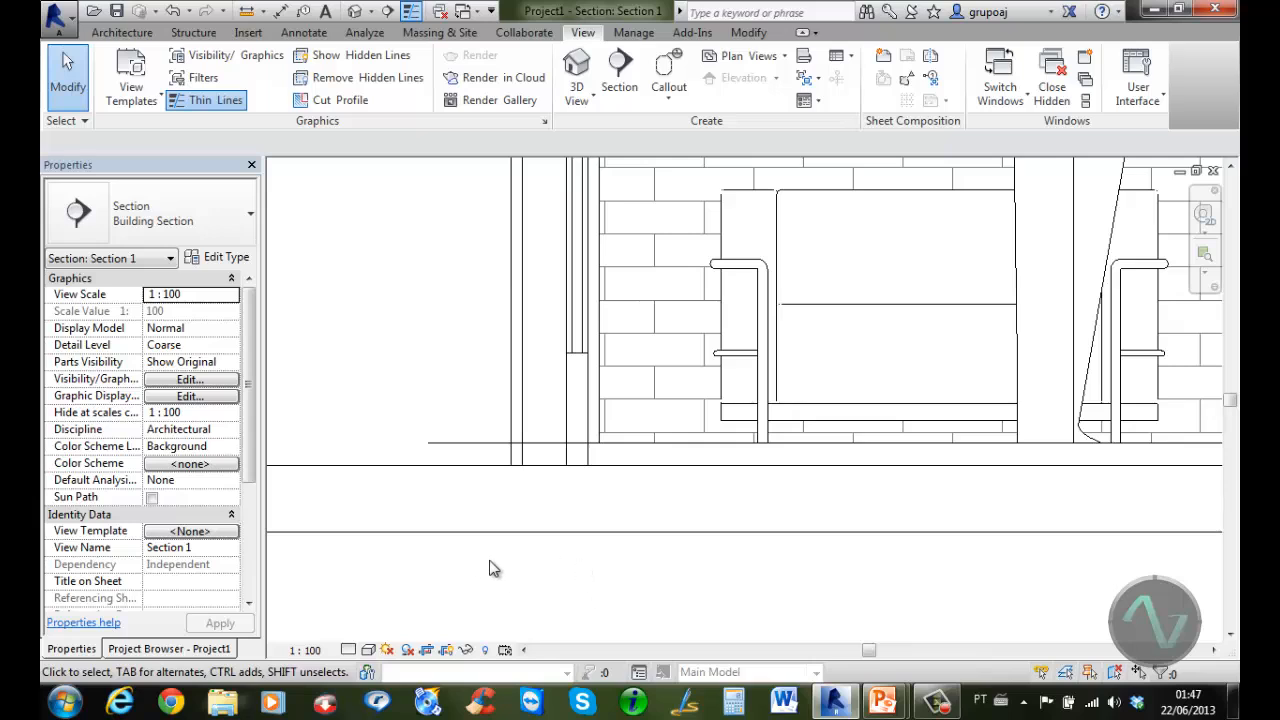
# Set the section view's detail level to Fine and give it a coloured visual style
pyautogui.click(349, 650)
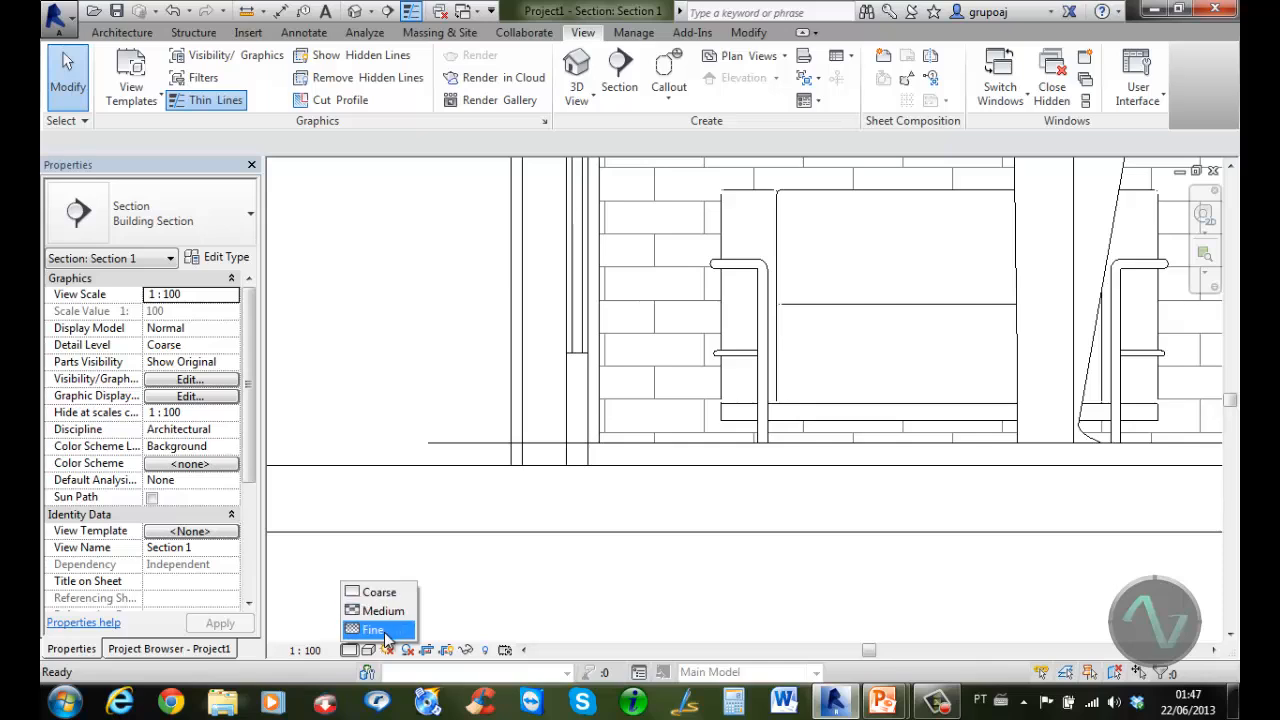
pyautogui.click(375, 629)
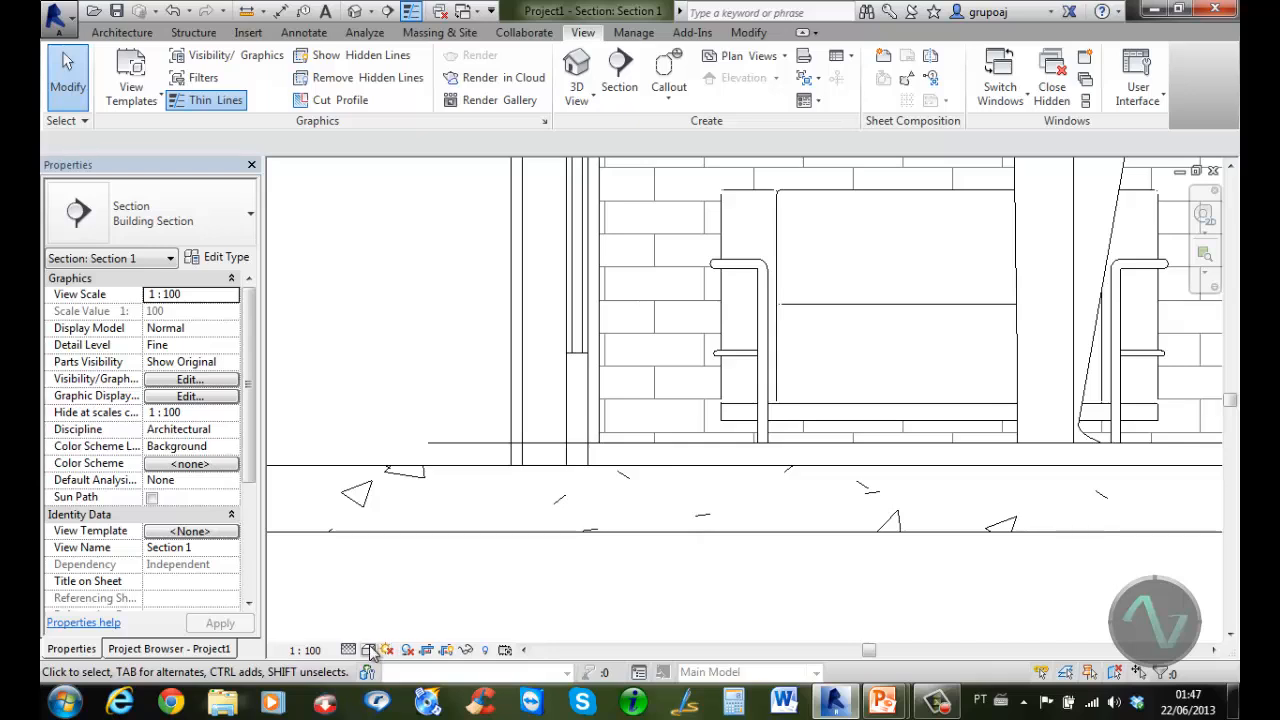
pyautogui.click(368, 650)
pyautogui.click(400, 574)
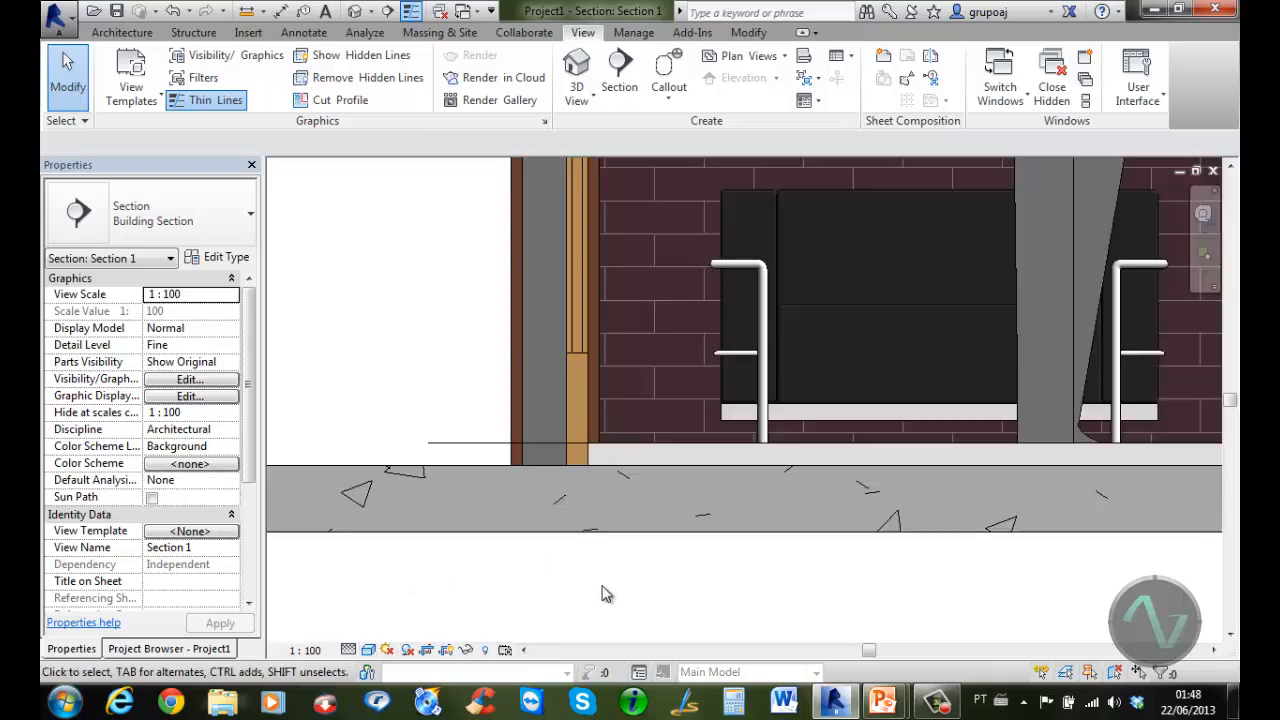
# Examine the section from the floor layers up along the door and wall to the ceiling, and finally as a whole
pyautogui.scroll(-1, 597, 497)
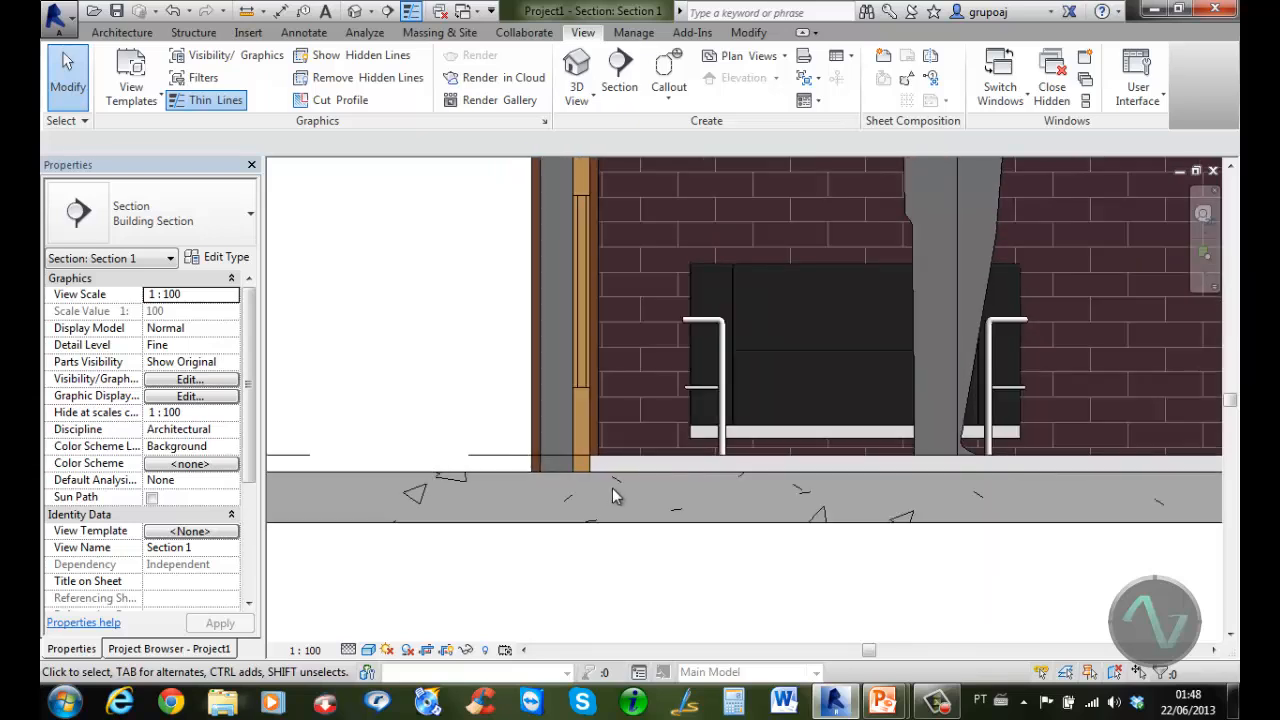
pyautogui.scroll(1, 614, 489)
pyautogui.moveTo(594, 430); pyautogui.dragTo(605, 527, button='middle')
pyautogui.moveTo(600, 369); pyautogui.dragTo(631, 620, button='middle')
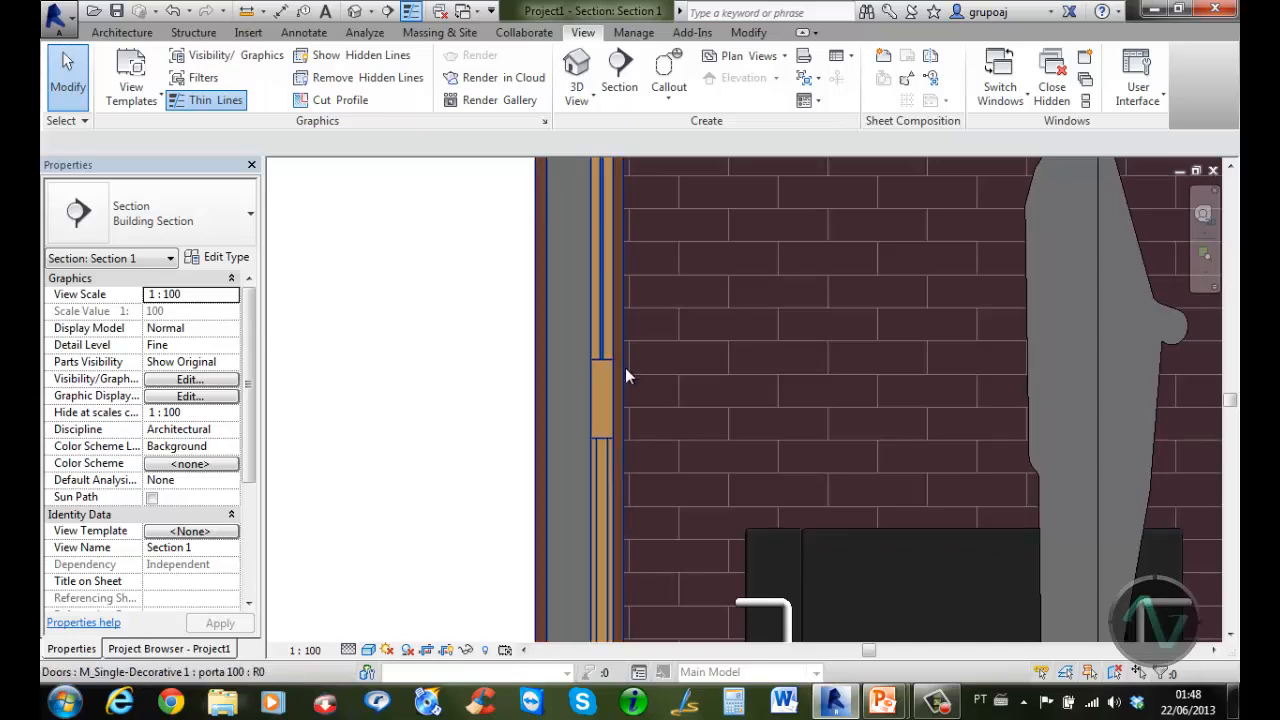
pyautogui.moveTo(626, 371)
pyautogui.mouseDown(button='middle')
pyautogui.moveTo(678, 333)
pyautogui.moveTo(700, 514)
pyautogui.mouseUp(button='middle')
pyautogui.moveTo(705, 446); pyautogui.dragTo(709, 503, button='middle')
pyautogui.moveTo(690, 406); pyautogui.dragTo(694, 520, button='middle')
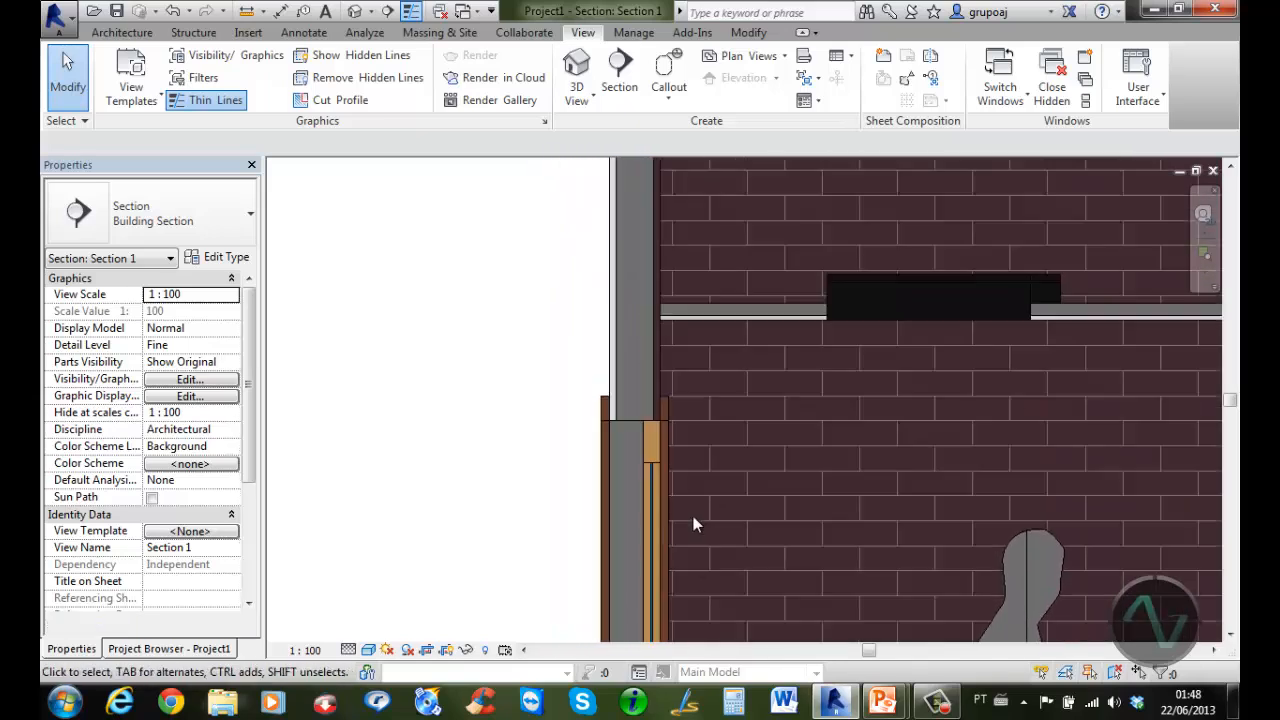
pyautogui.moveTo(666, 316); pyautogui.dragTo(660, 500, button='middle')
pyautogui.scroll(3, 649, 584)
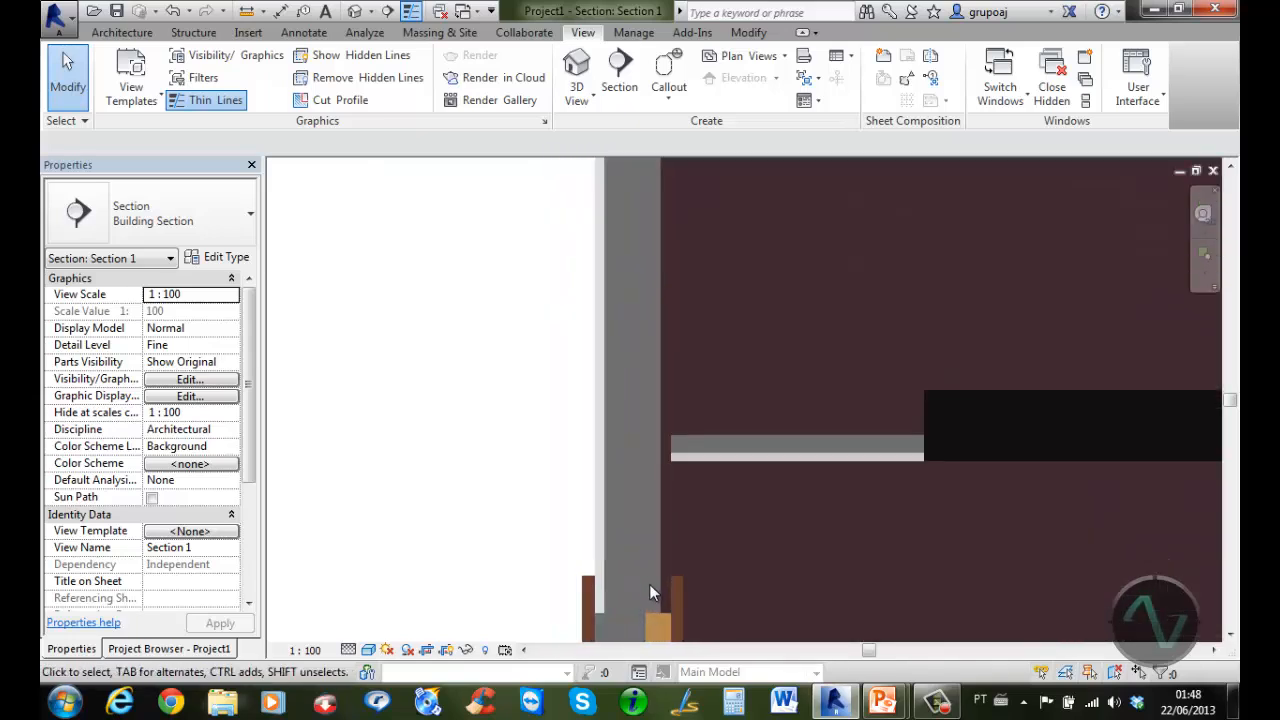
pyautogui.scroll(-2, 653, 589)
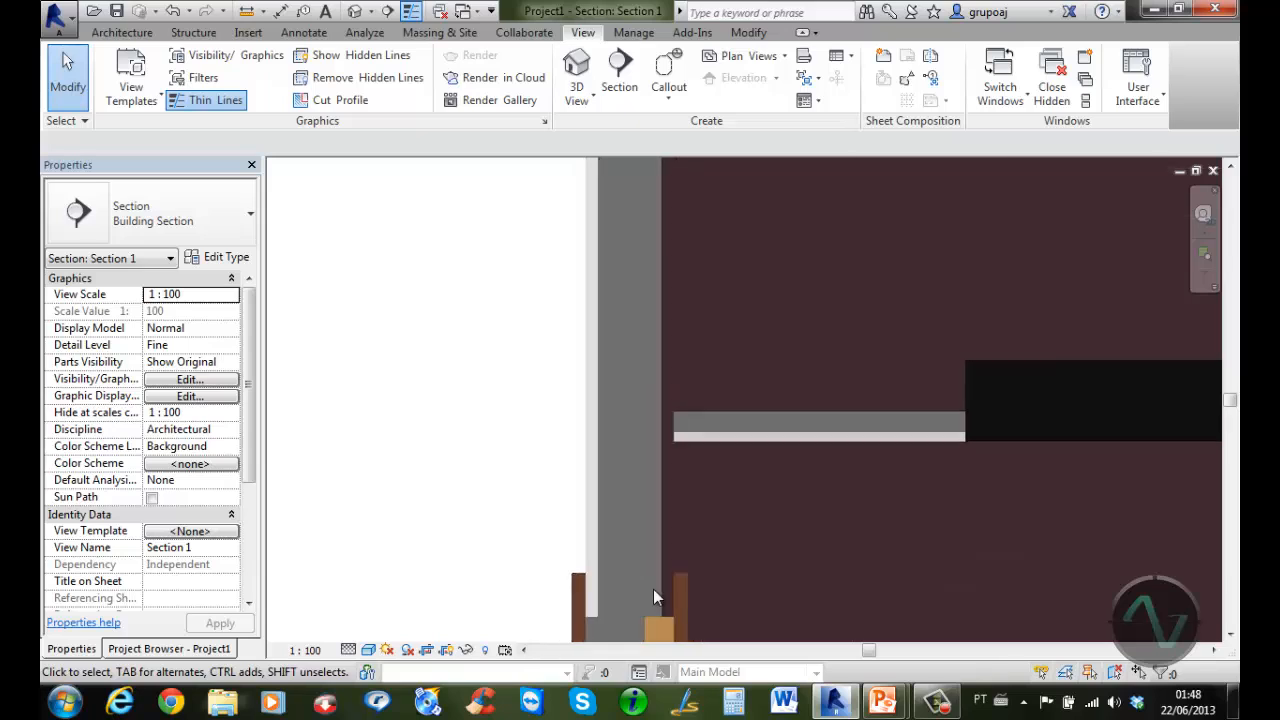
pyautogui.moveTo(679, 589); pyautogui.dragTo(638, 357, button='middle')
pyautogui.scroll(-4, 727, 463)
pyautogui.scroll(-4, 808, 471)
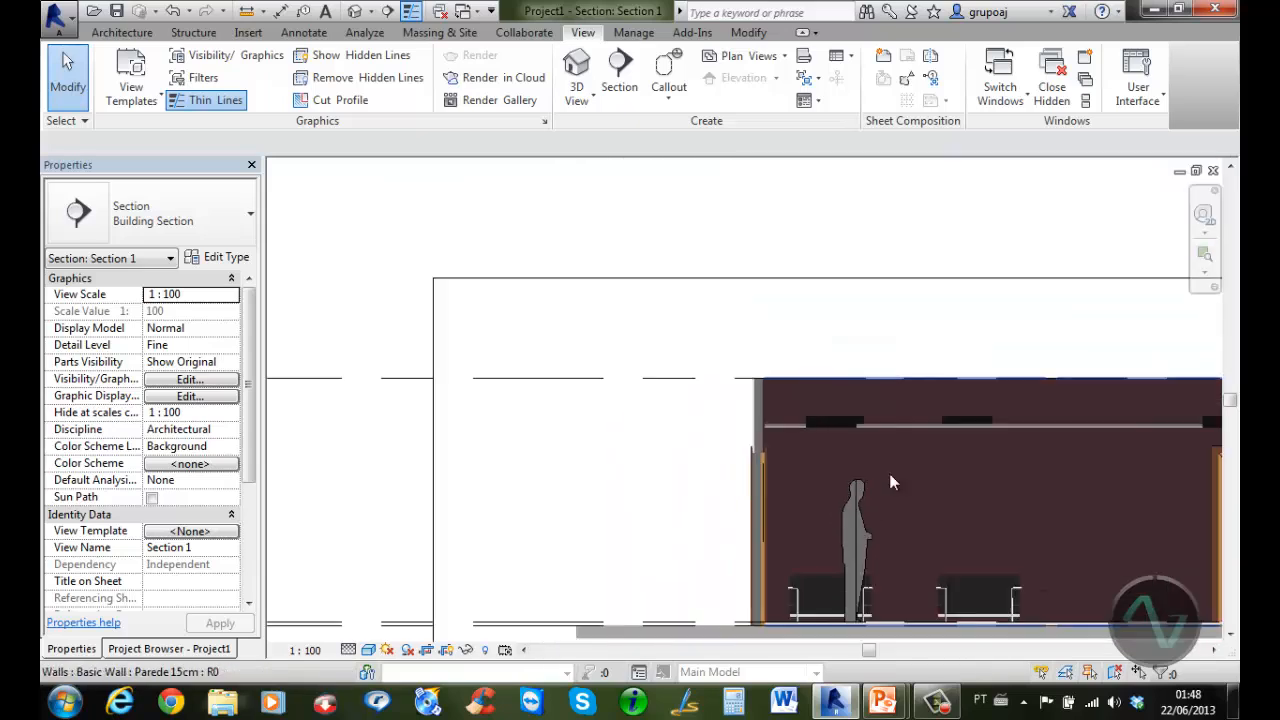
pyautogui.moveTo(1013, 489); pyautogui.dragTo(707, 406, button='middle')
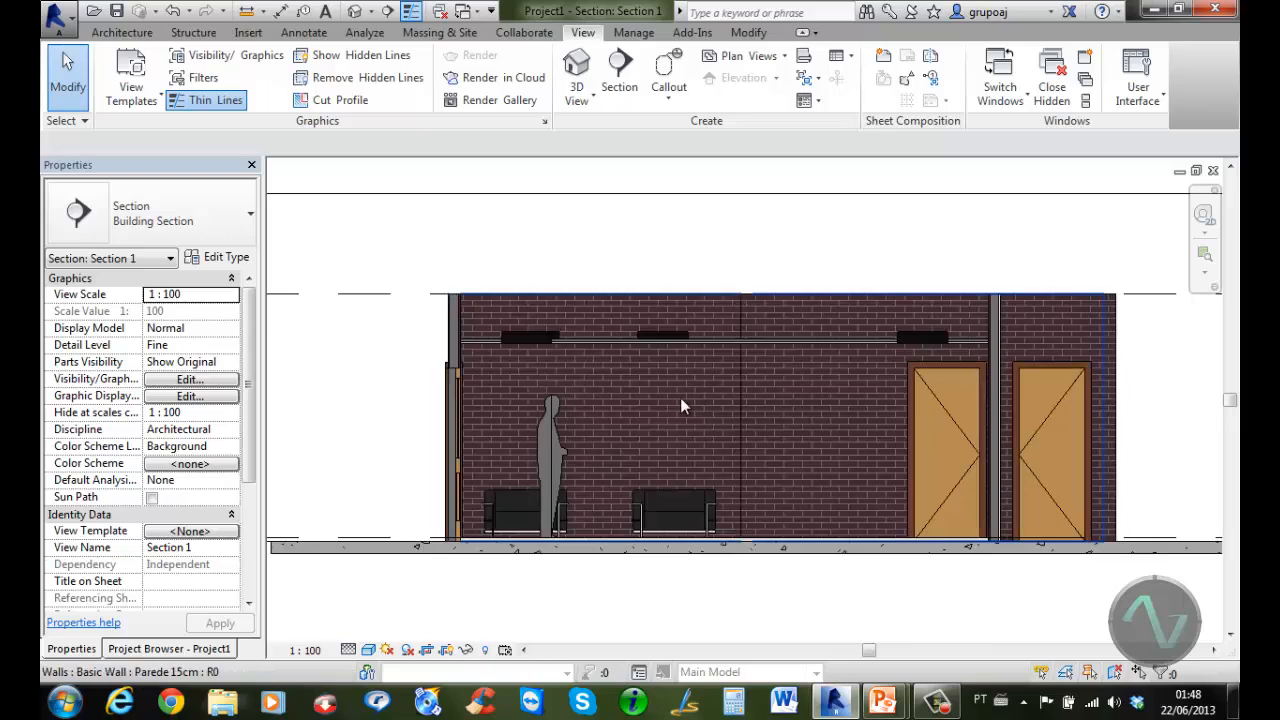
# Set the section view's scale to 1:50 and open the Level 1 floor plan
pyautogui.click(305, 650)
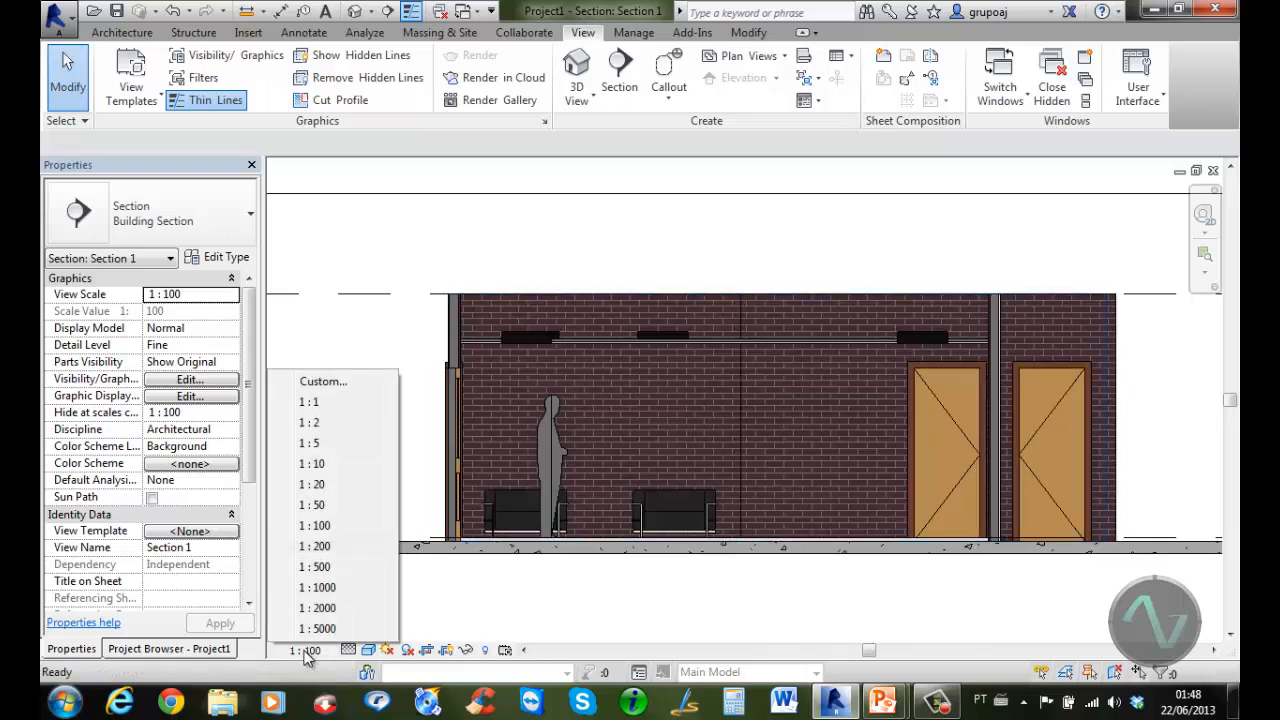
pyautogui.click(333, 507)
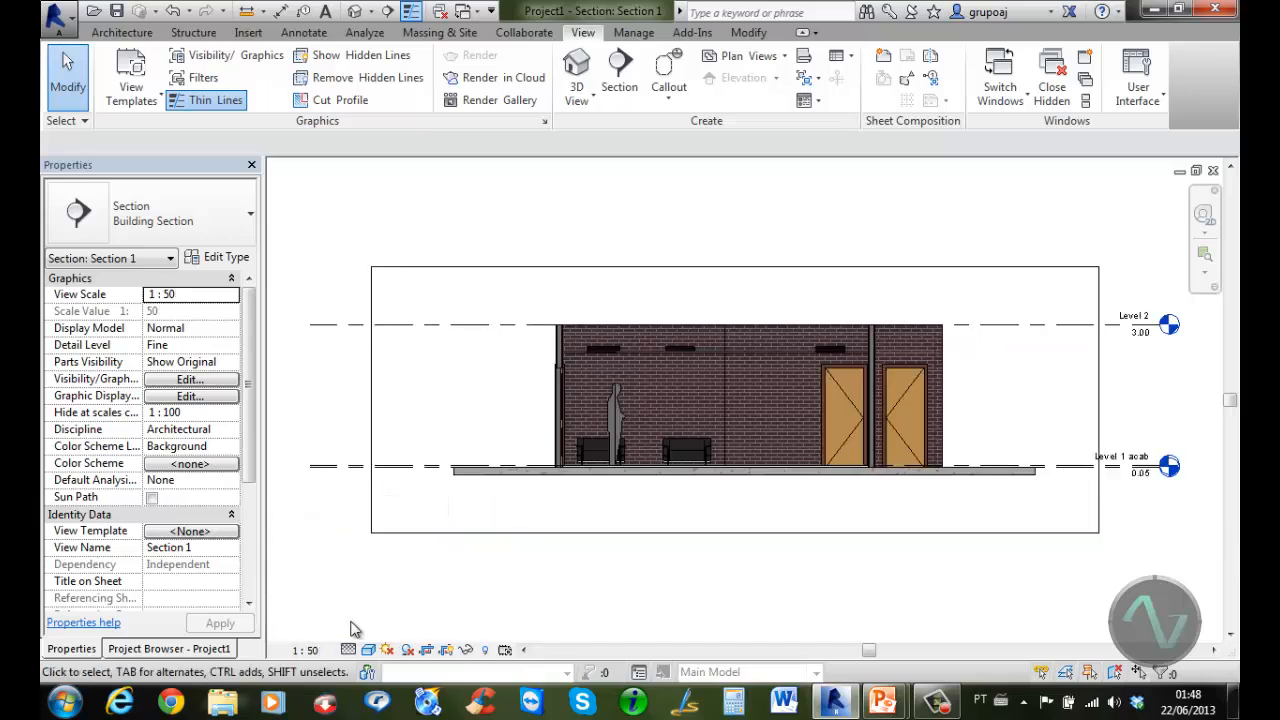
pyautogui.click(158, 652)
pyautogui.doubleClick(125, 221)
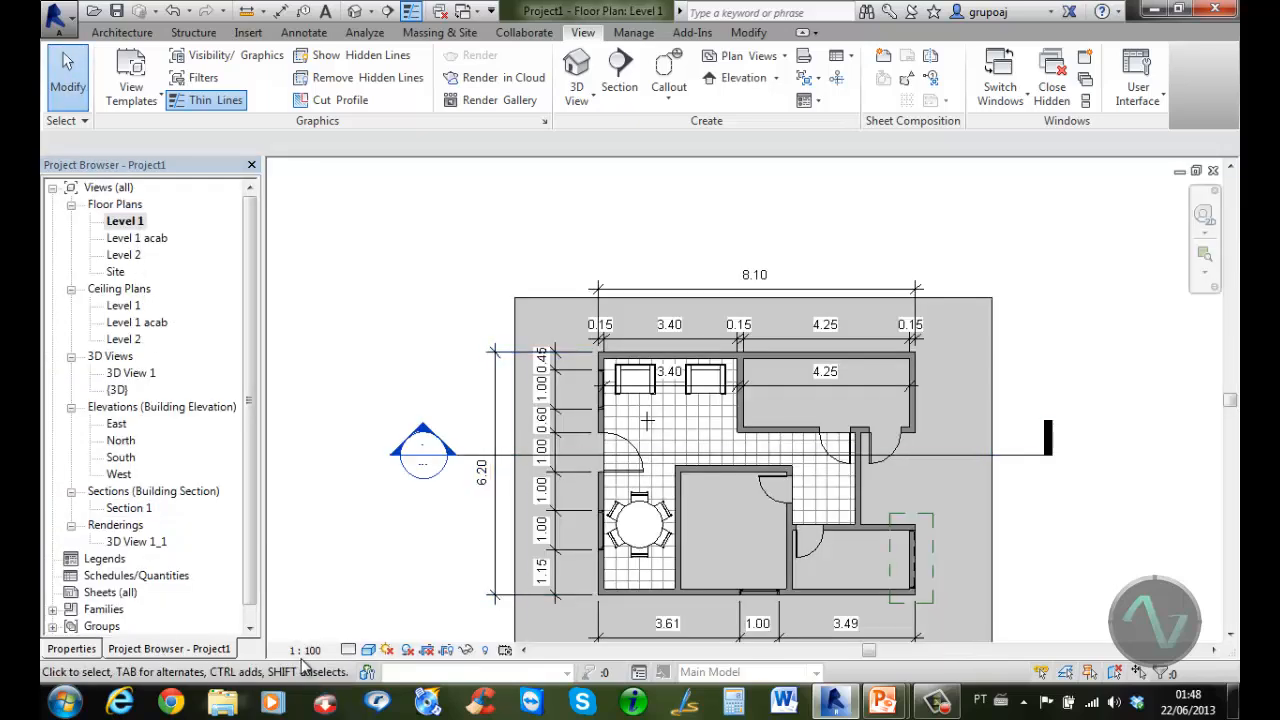
pyautogui.moveTo(418, 552); pyautogui.dragTo(436, 483, button='middle')
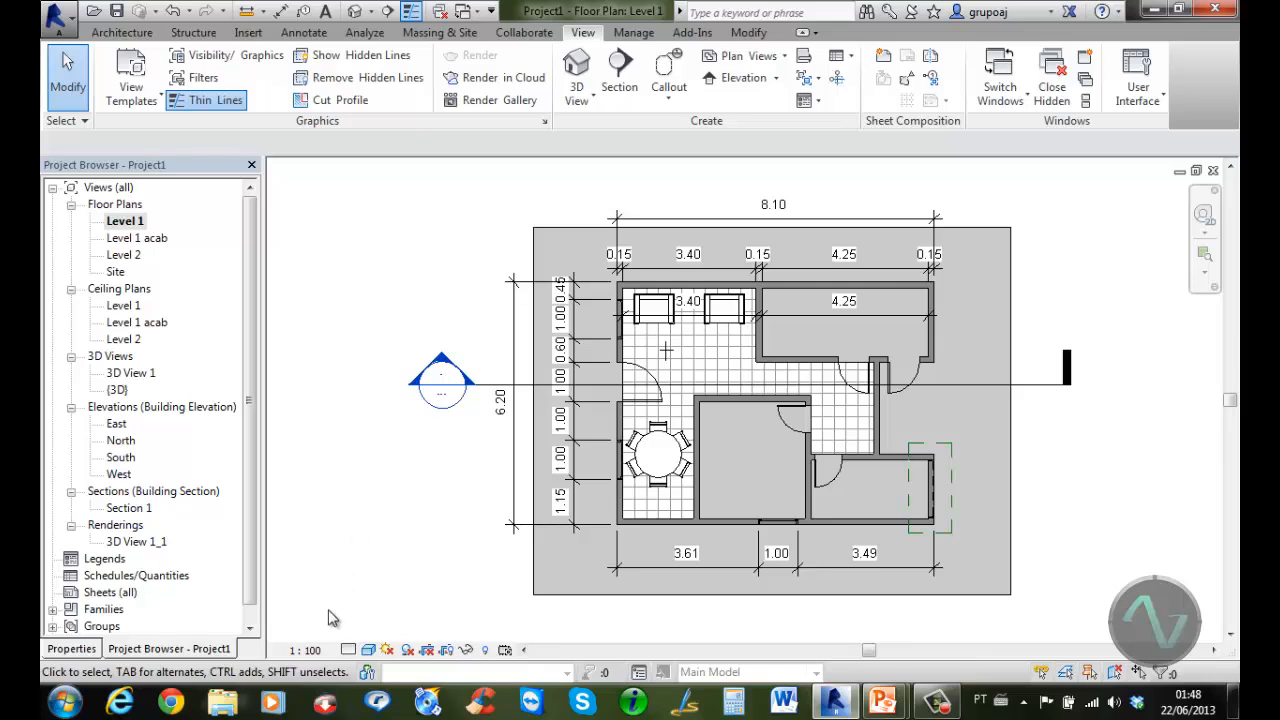
# Duplicate the Level 1 floor plan view without its detailing and set the copy's scale to 1:50
pyautogui.rightClick(140, 229)
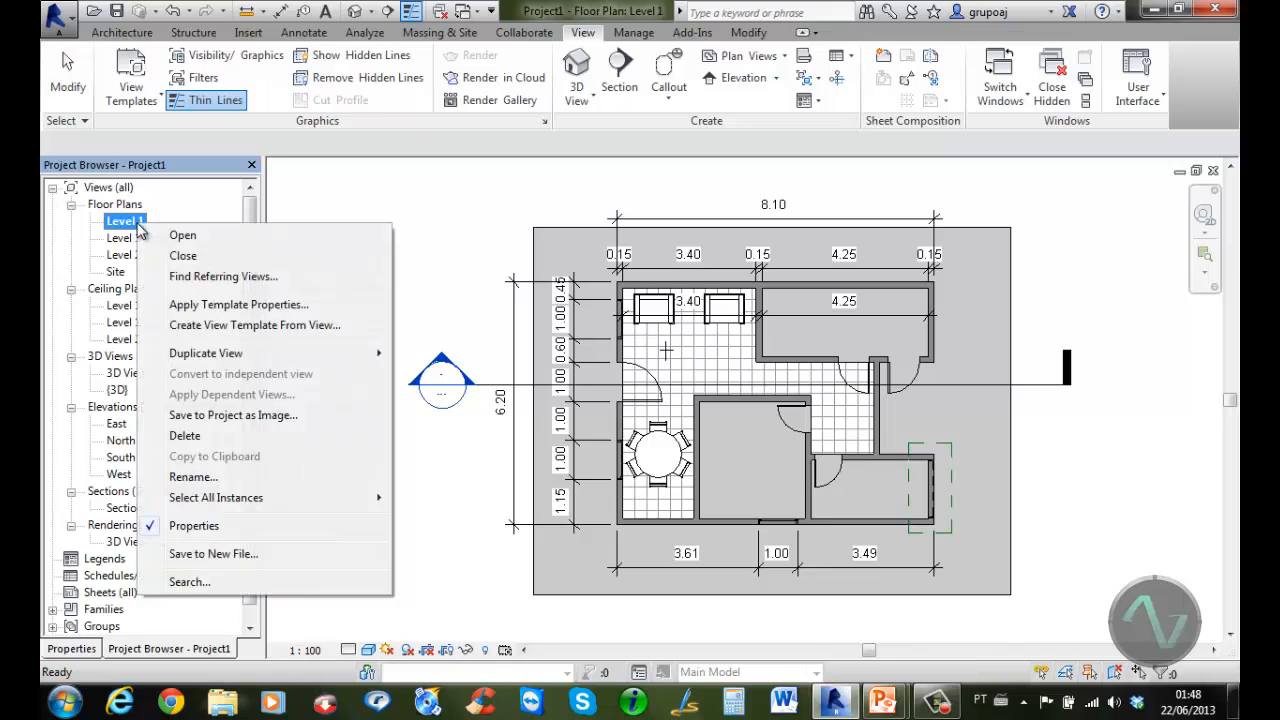
pyautogui.moveTo(245, 355)
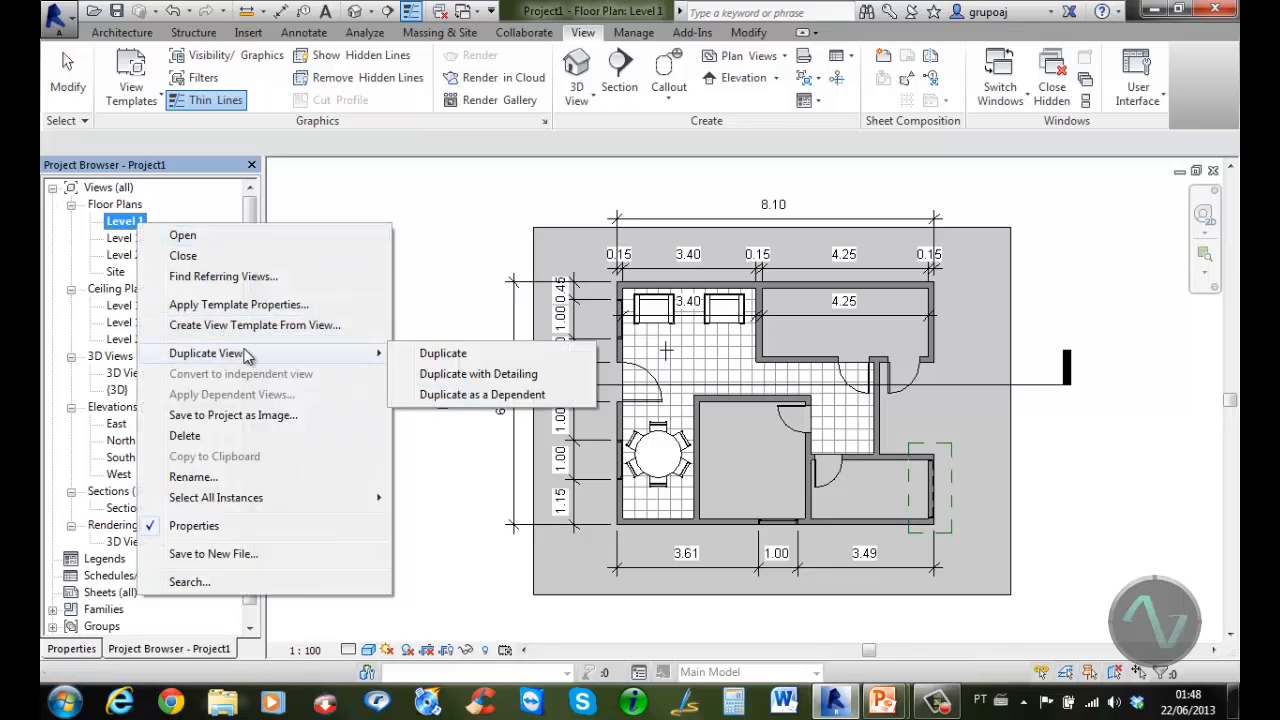
pyautogui.click(474, 358)
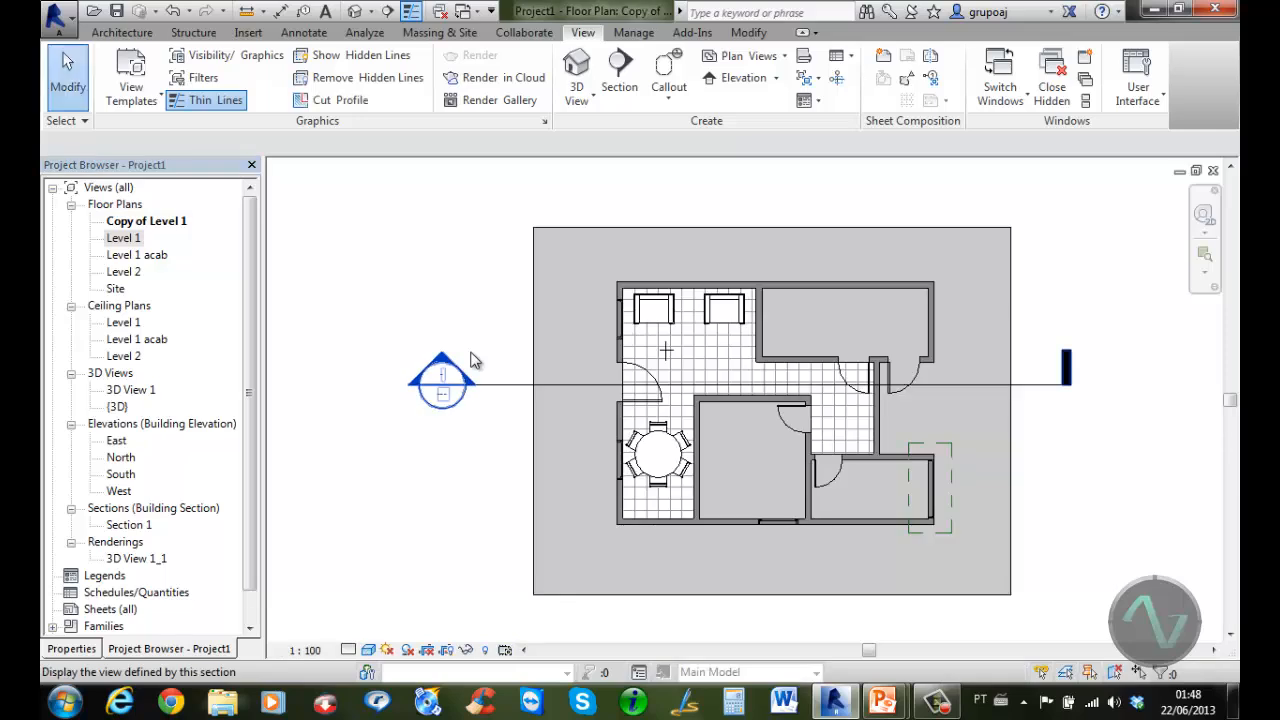
pyautogui.click(311, 649)
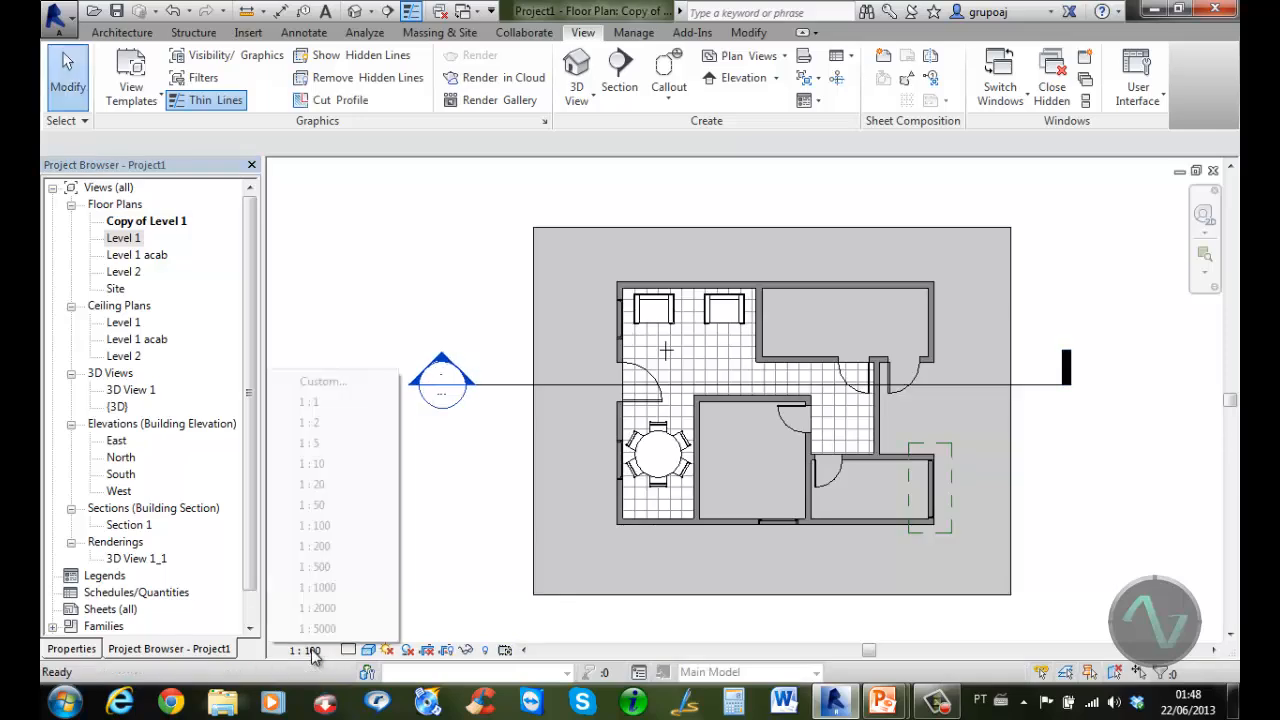
pyautogui.click(338, 505)
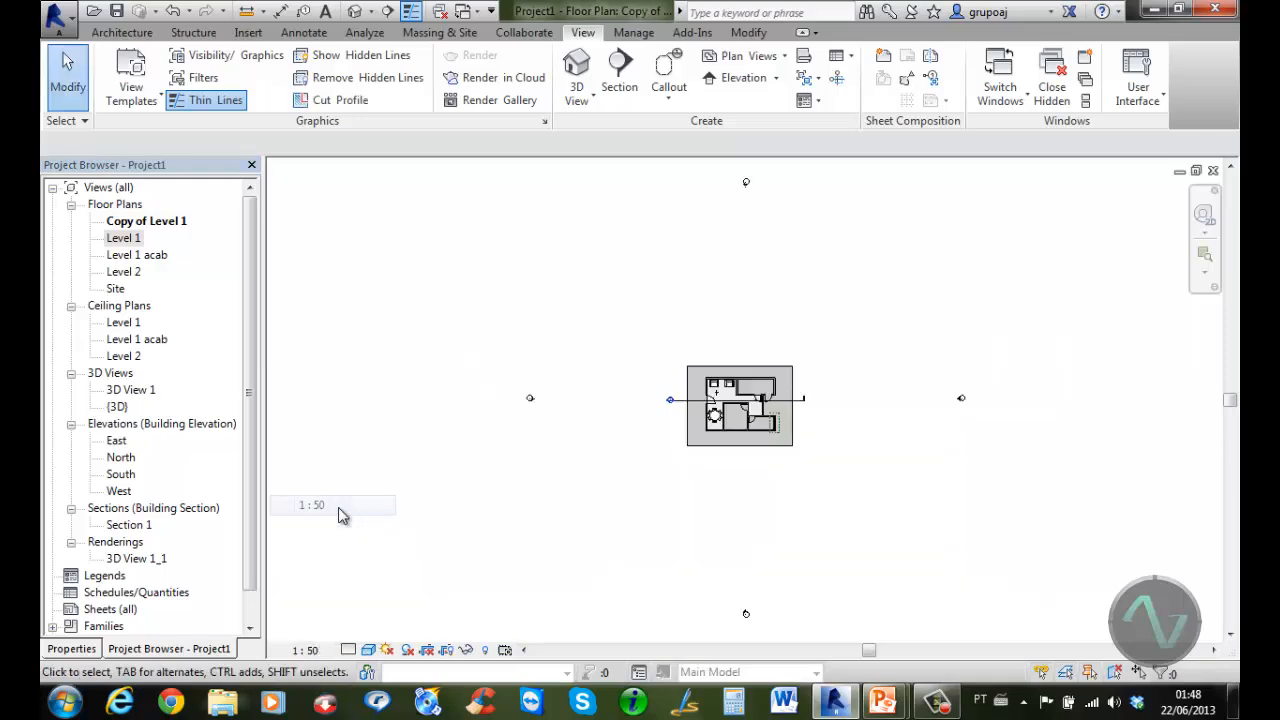
pyautogui.scroll(5, 740, 405)
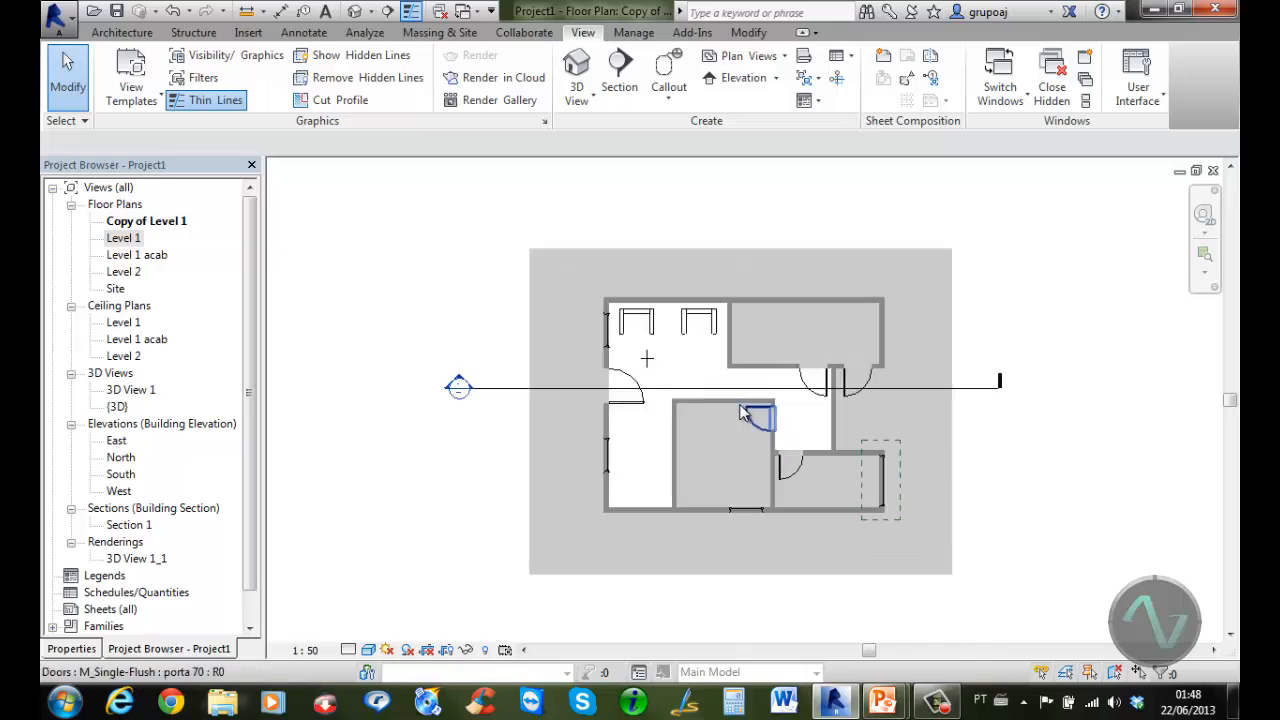
pyautogui.scroll(-2, 740, 413)
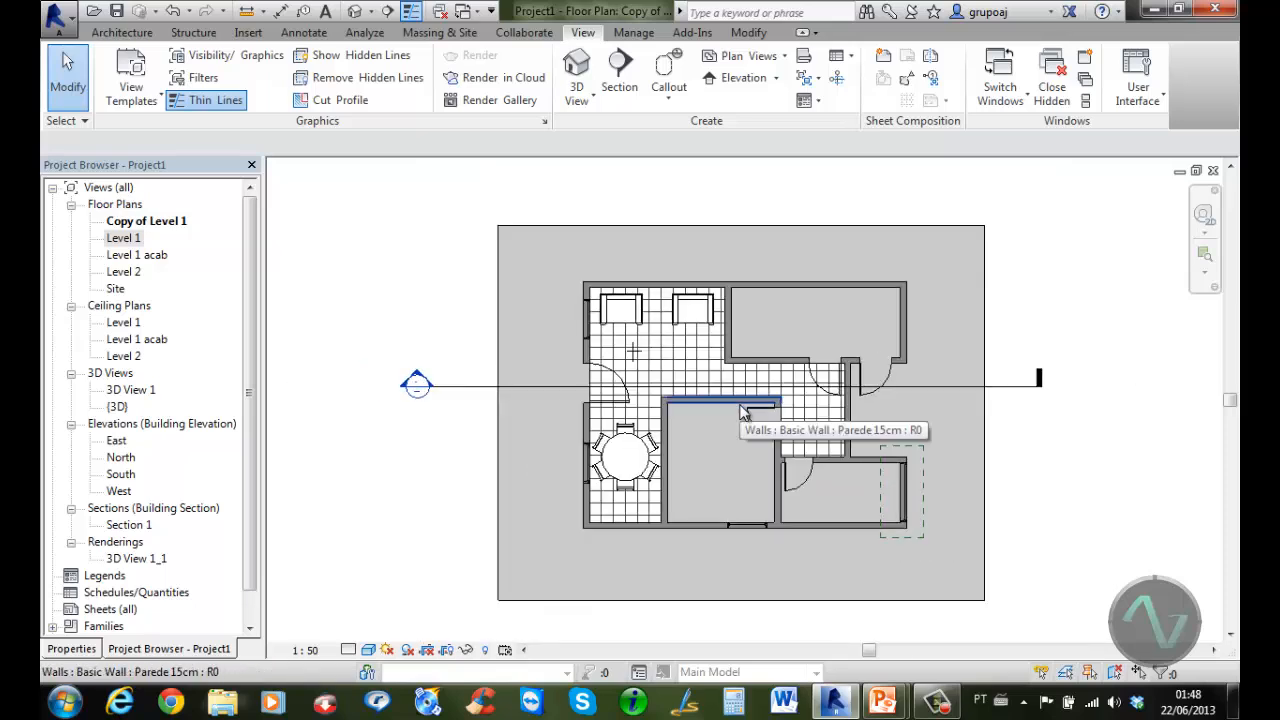
pyautogui.scroll(1, 742, 412)
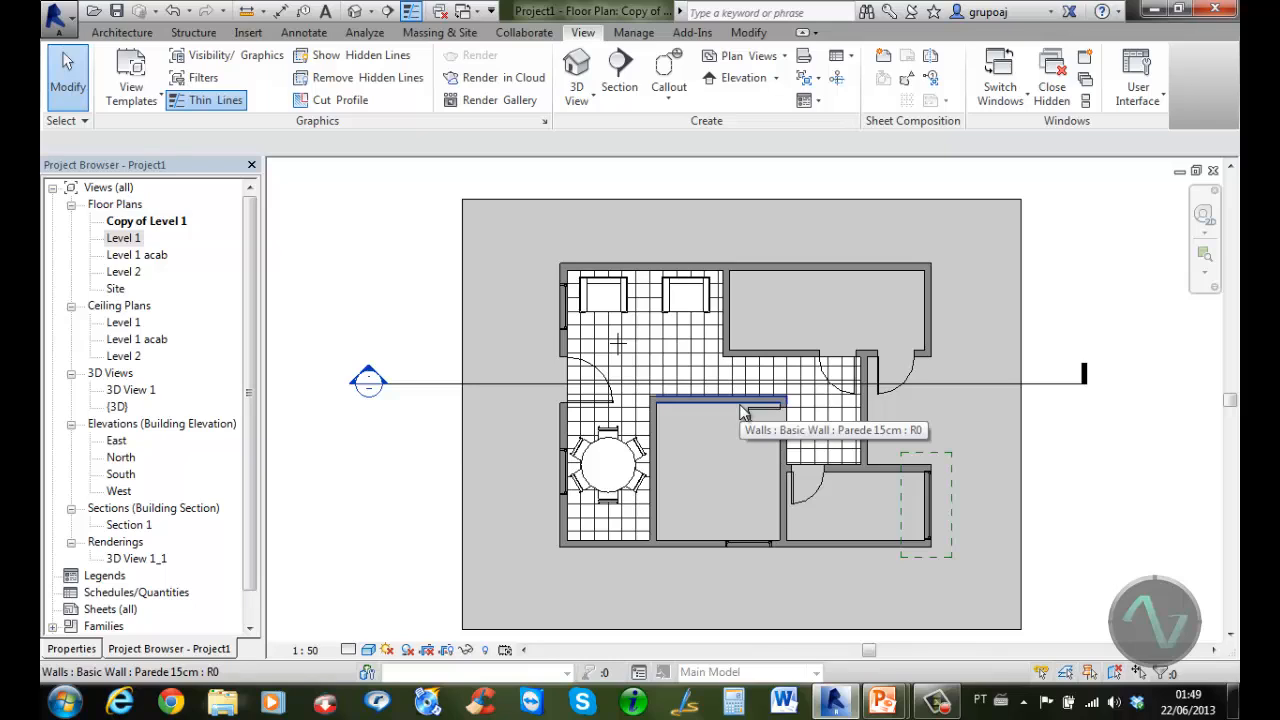
# Duplicate the Level 1 floor plan with detailing and compare the new view with the earlier plain copy
pyautogui.rightClick(132, 240)
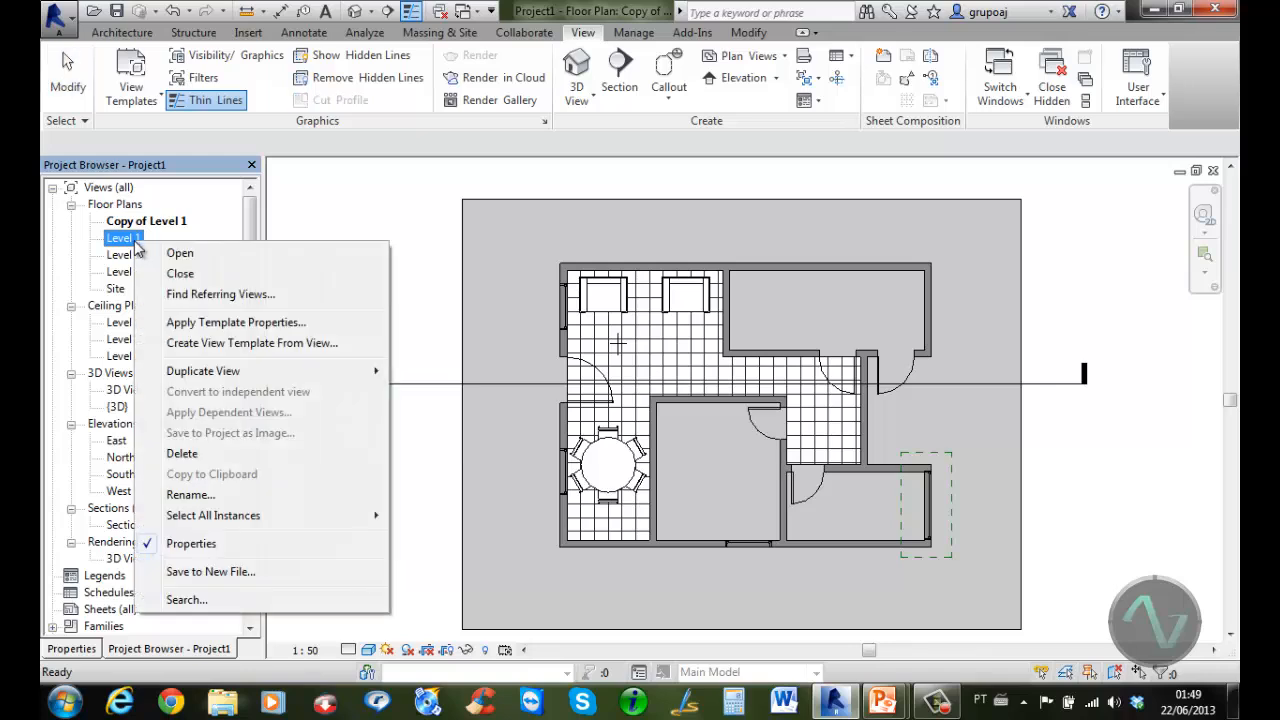
pyautogui.moveTo(222, 371)
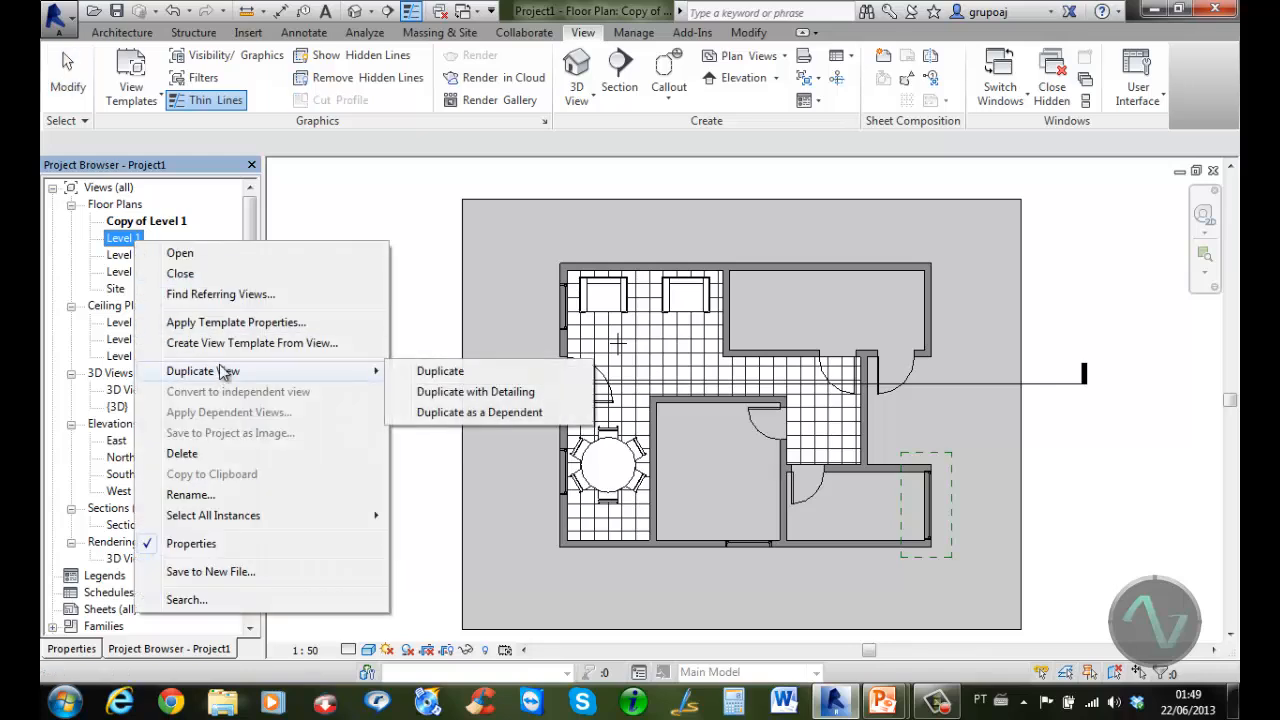
pyautogui.click(473, 396)
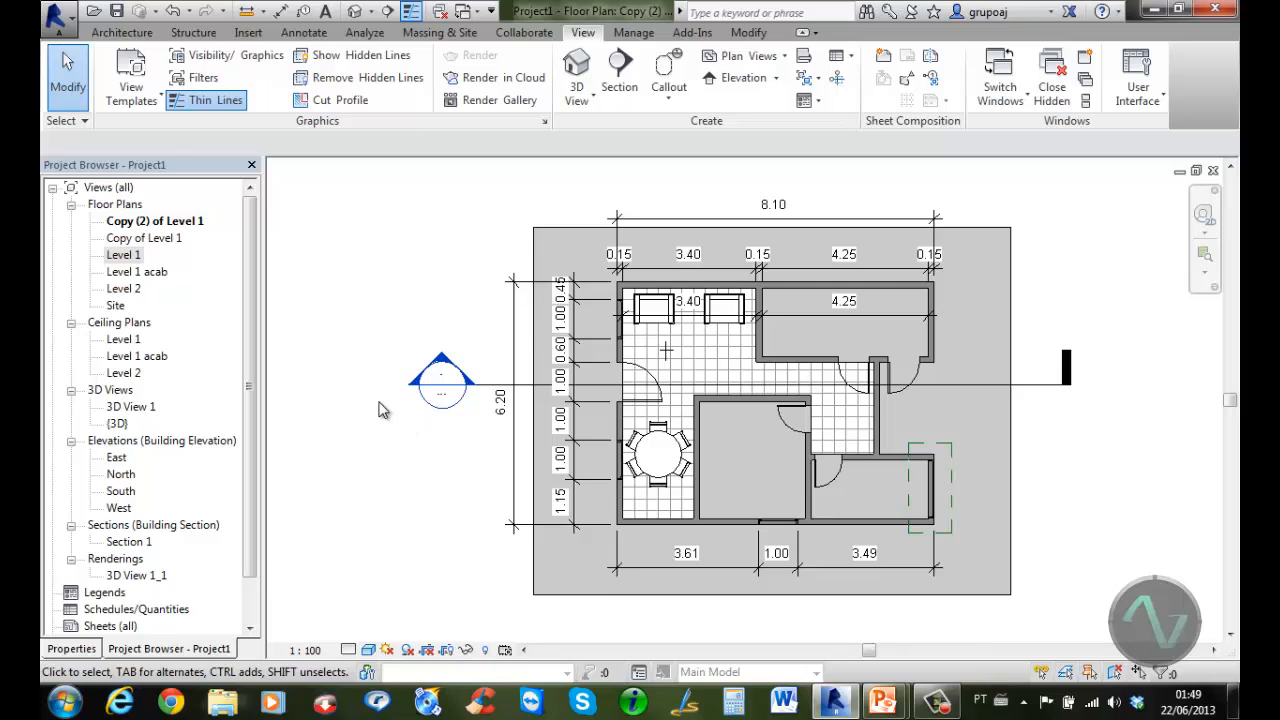
pyautogui.doubleClick(162, 241)
pyautogui.doubleClick(160, 223)
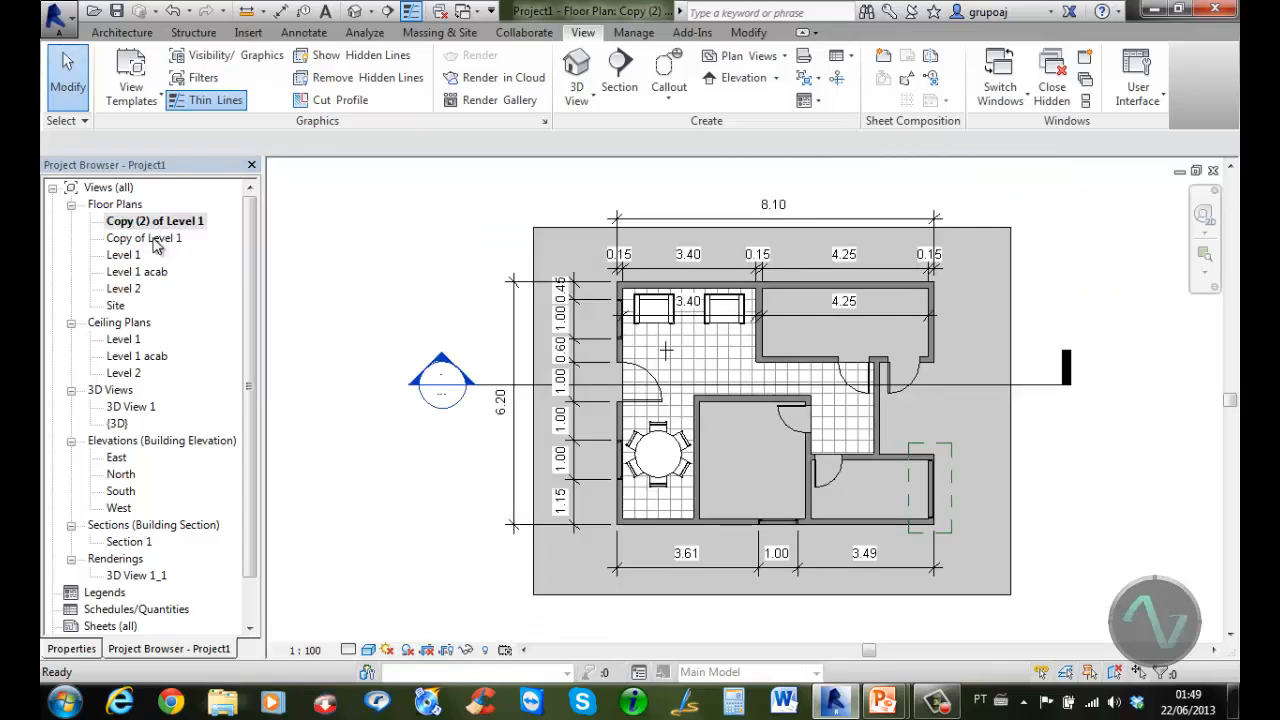
# Delete both duplicated Level 1 floor plan views, Copy (2) of Level 1 and Copy of Level 1
pyautogui.doubleClick(155, 242)
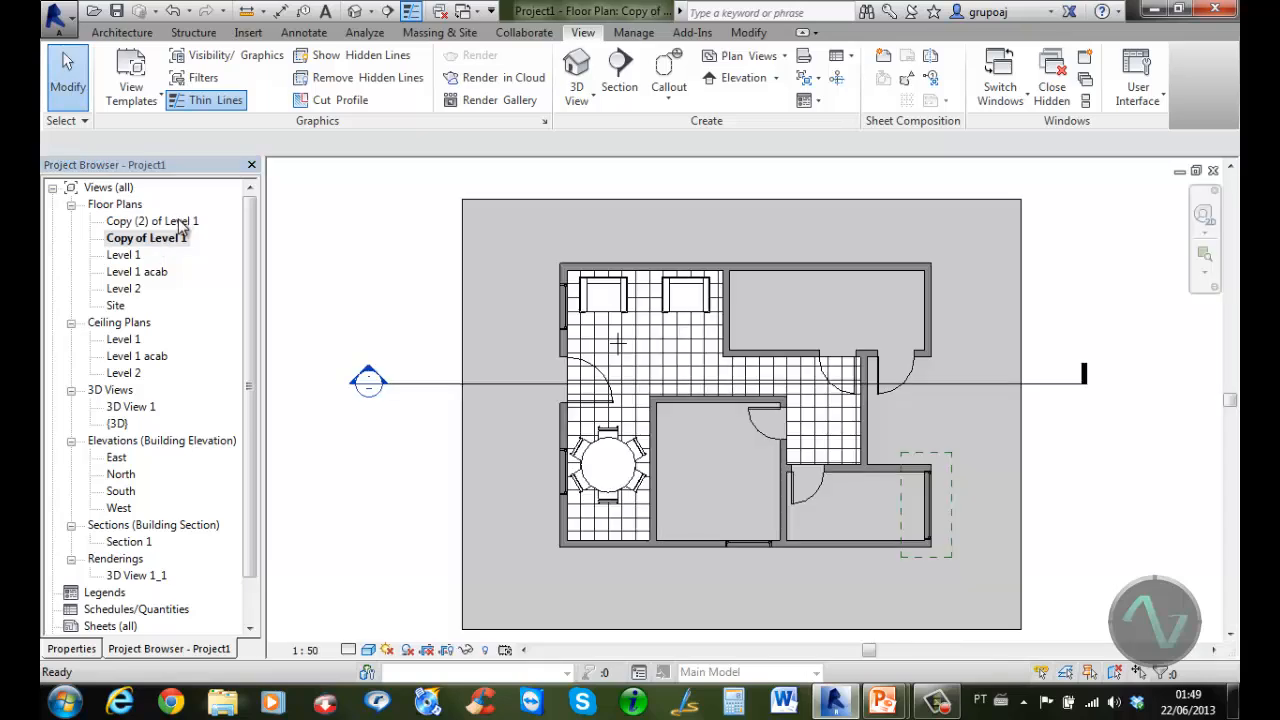
pyautogui.click(180, 224)
pyautogui.rightClick(179, 222)
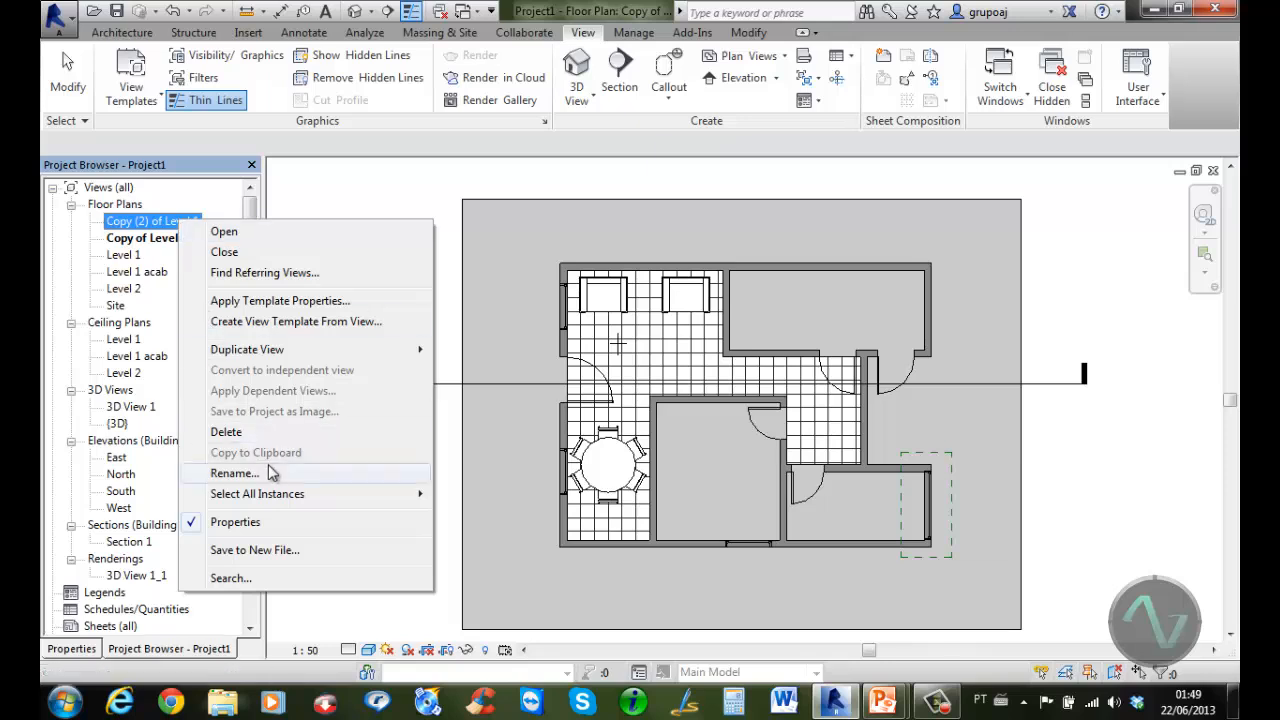
pyautogui.click(265, 431)
pyautogui.click(172, 223)
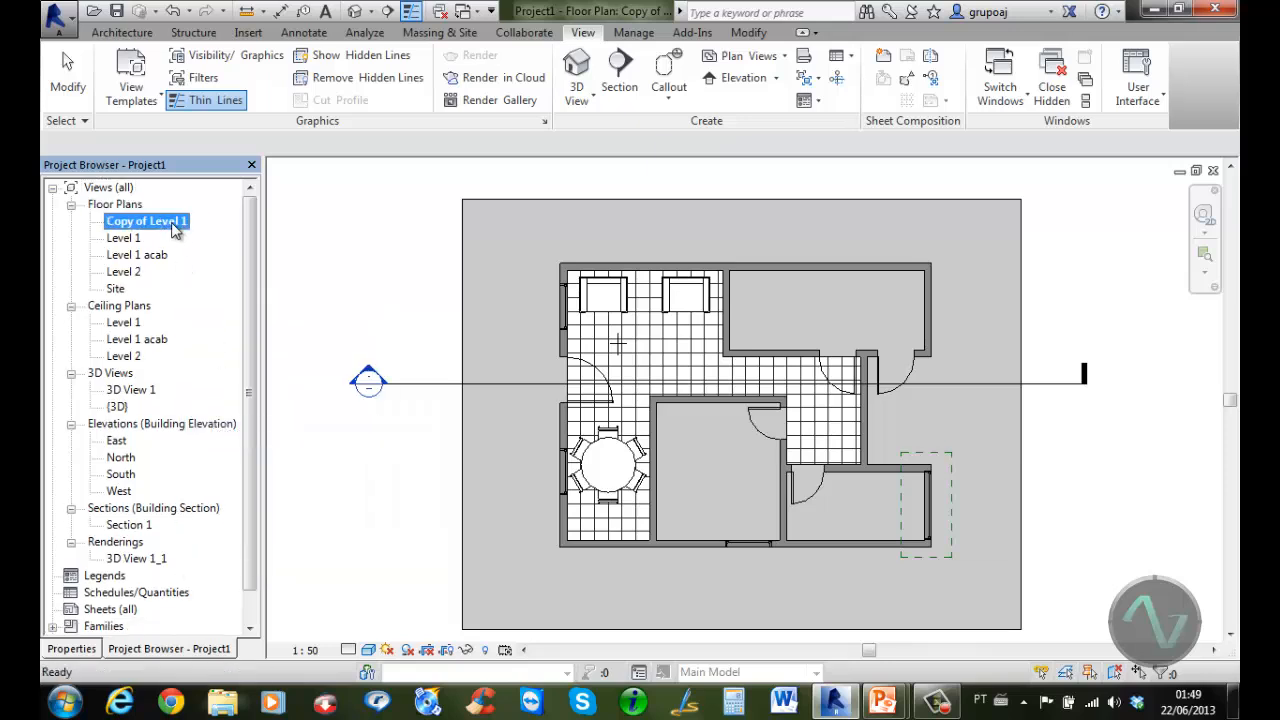
pyautogui.rightClick(174, 226)
pyautogui.click(245, 440)
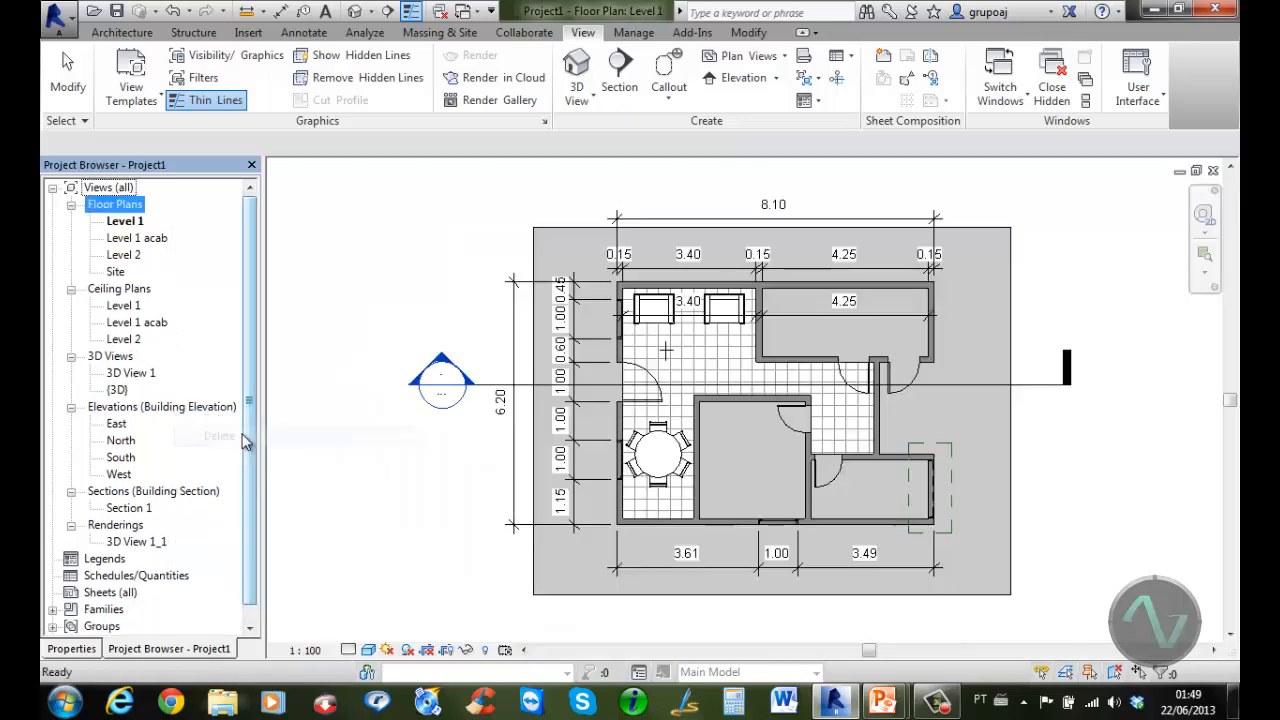
pyautogui.click(343, 314)
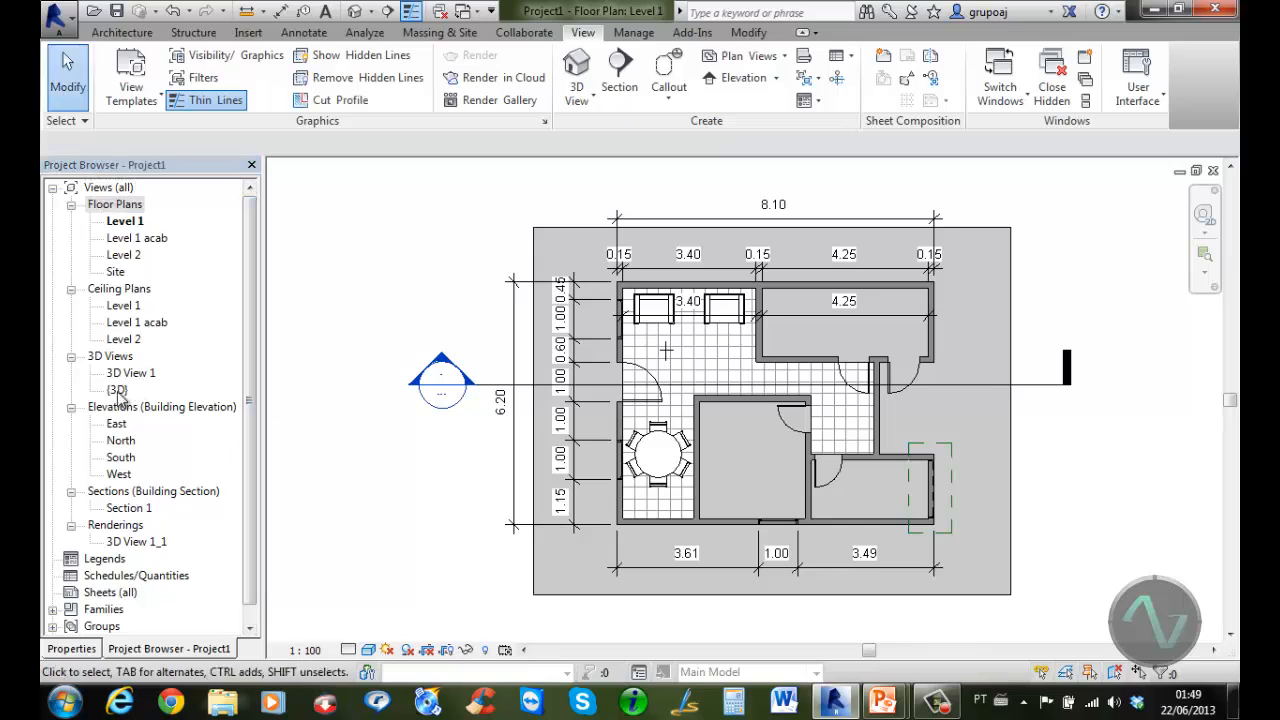
# View the house in 3D, return to the Level 1 floor plan and start a Roof by Footprint assigned to Level 2
pyautogui.doubleClick(117, 390)
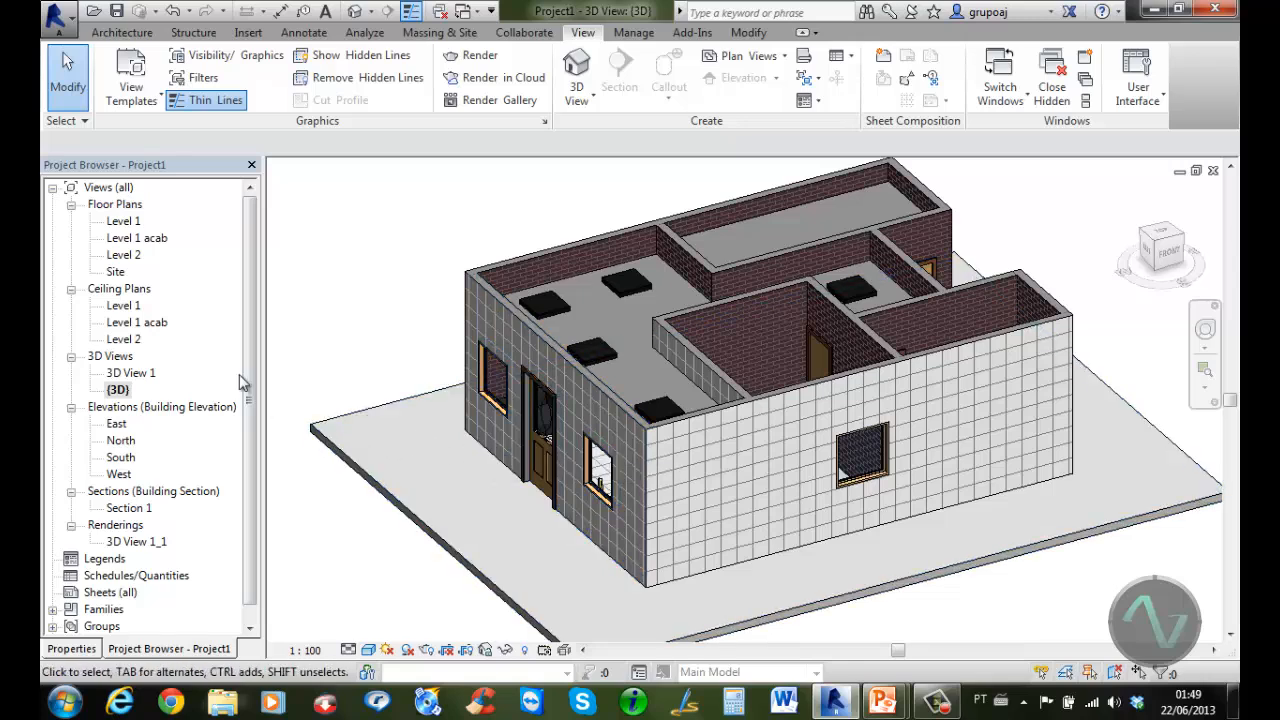
pyautogui.doubleClick(124, 221)
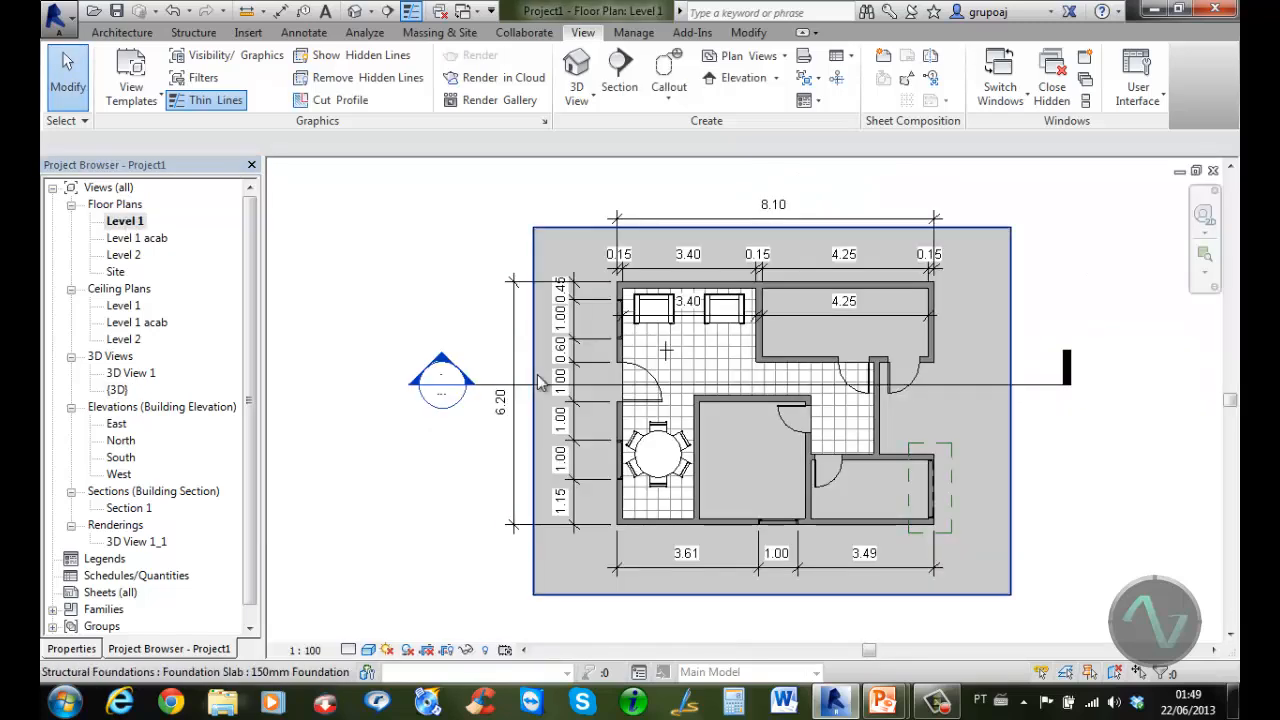
pyautogui.click(139, 36)
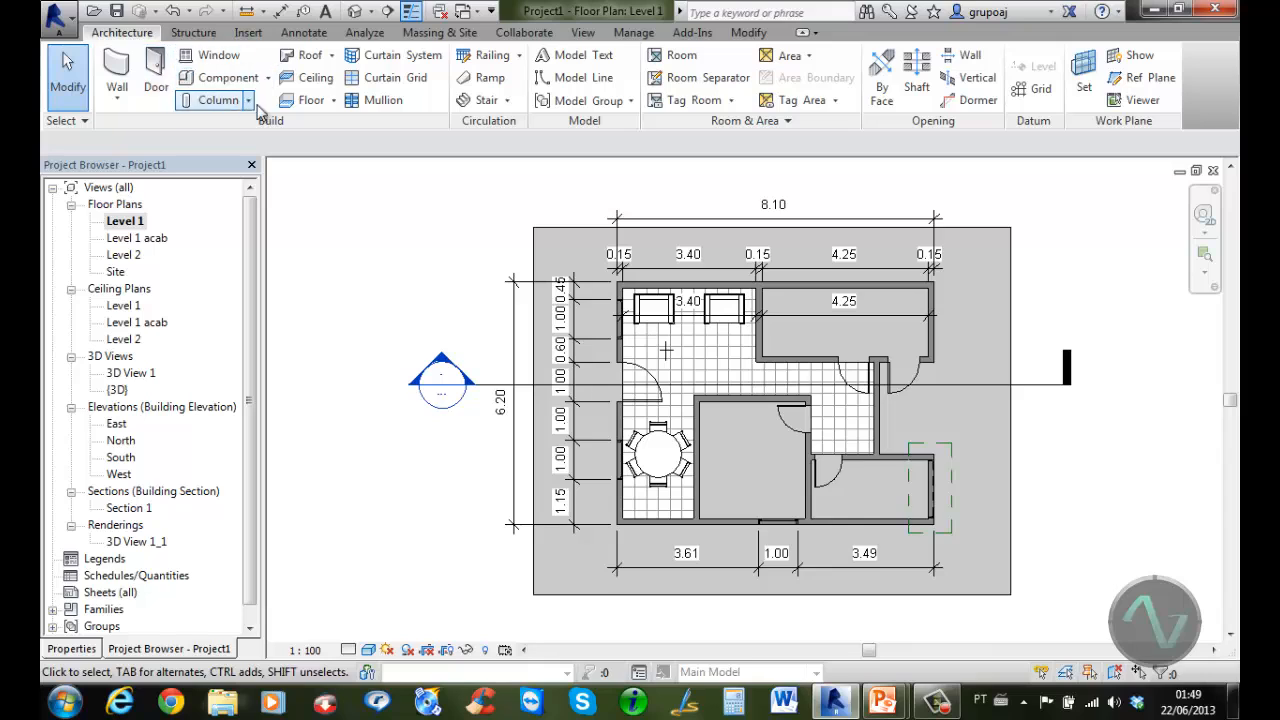
pyautogui.click(332, 58)
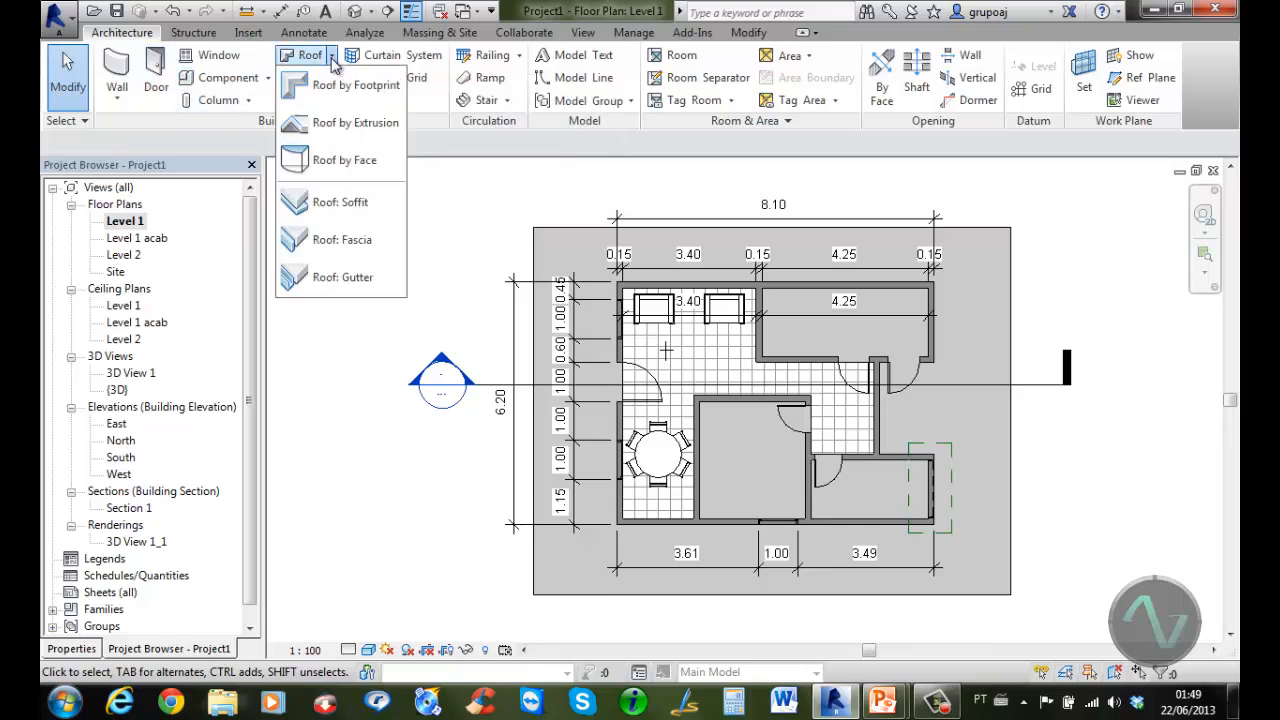
pyautogui.click(352, 86)
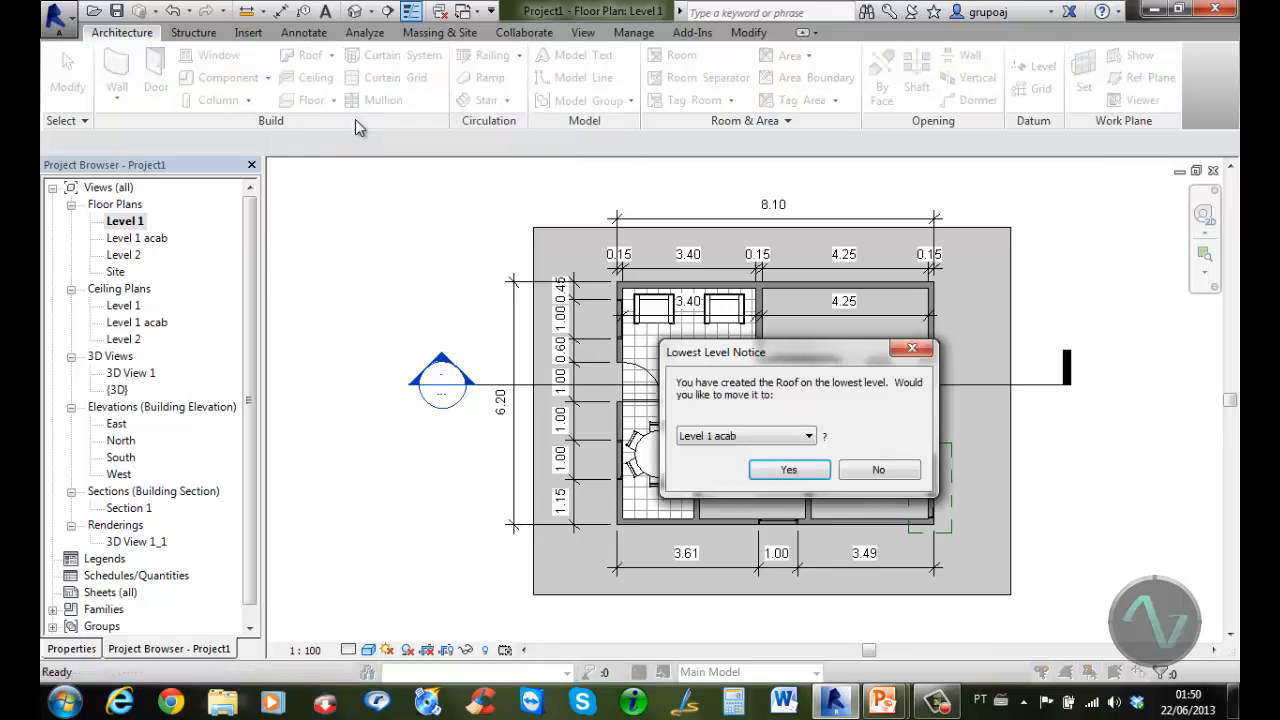
pyautogui.click(805, 441)
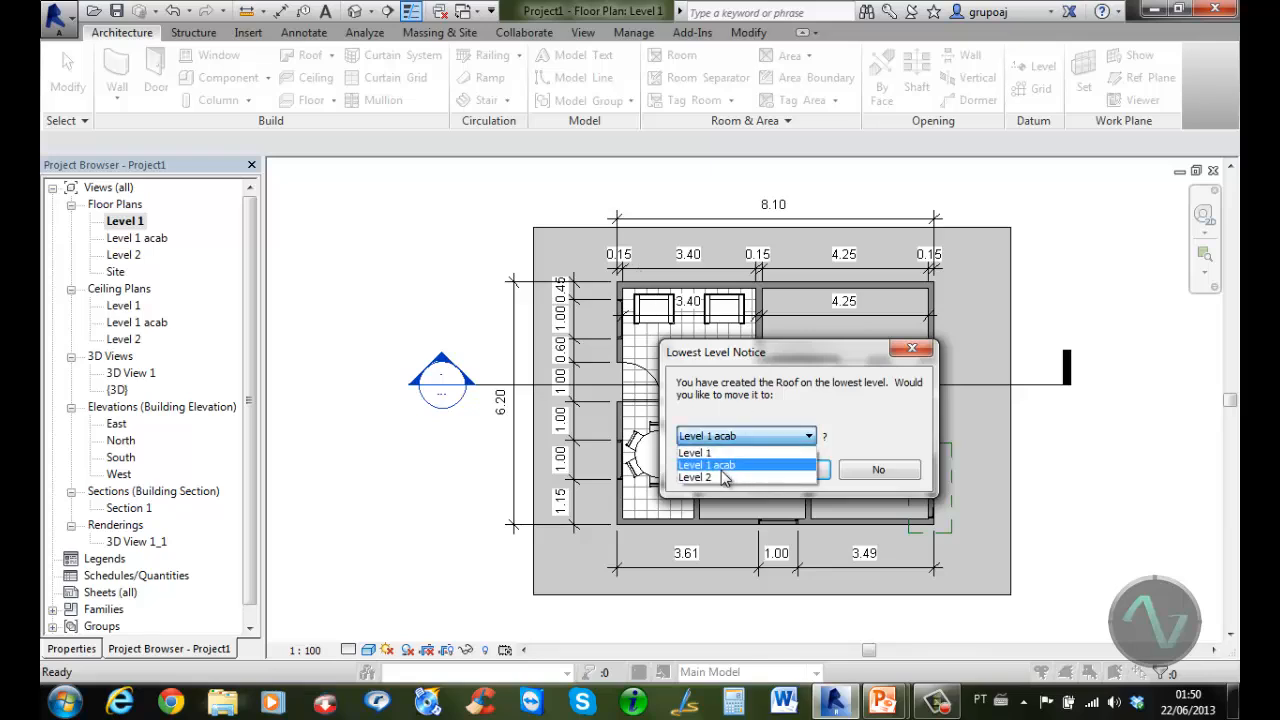
pyautogui.click(724, 479)
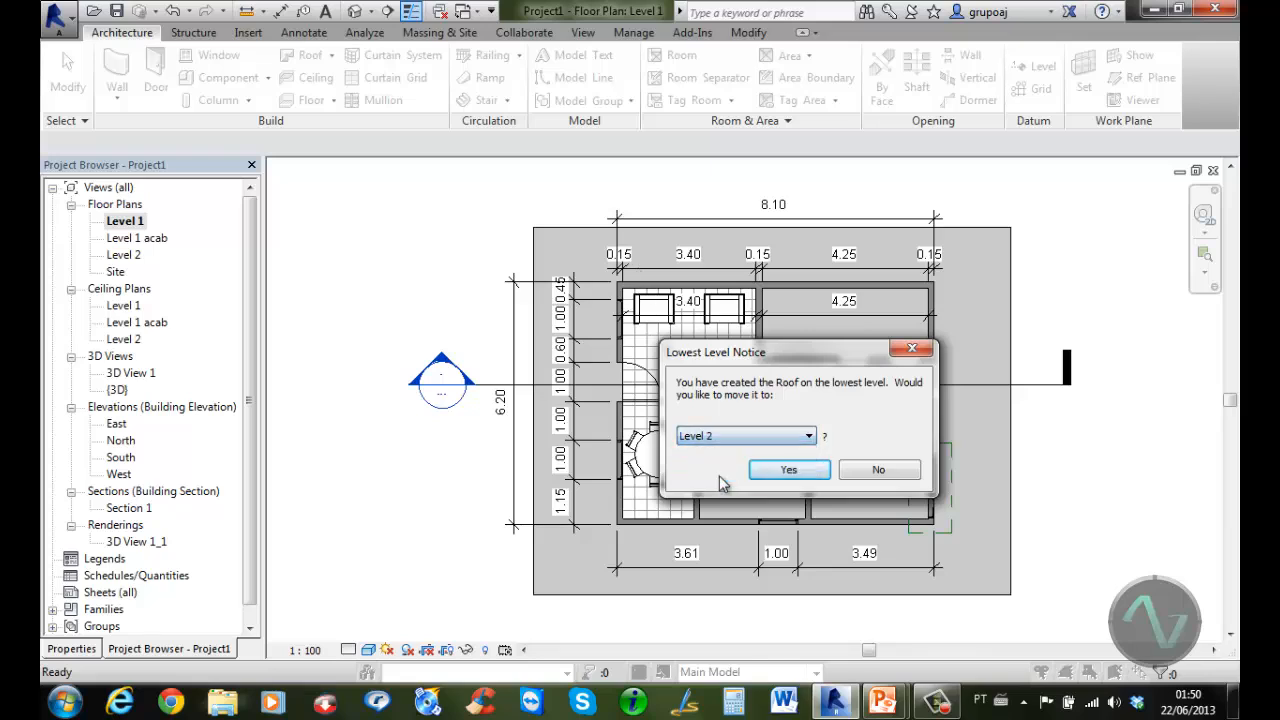
pyautogui.click(785, 470)
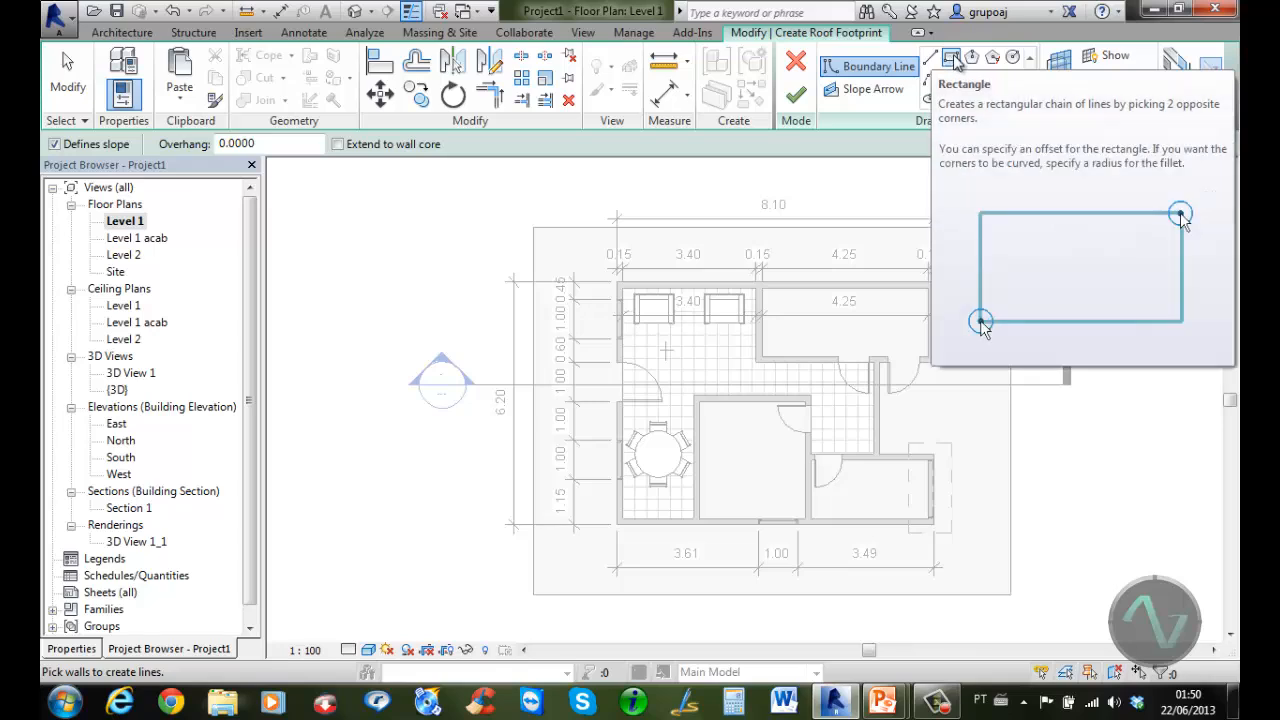
# Sketch a rectangular, slope-defining roof boundary around the house's outer wall corners with an offset of 1.0
pyautogui.click(952, 58)
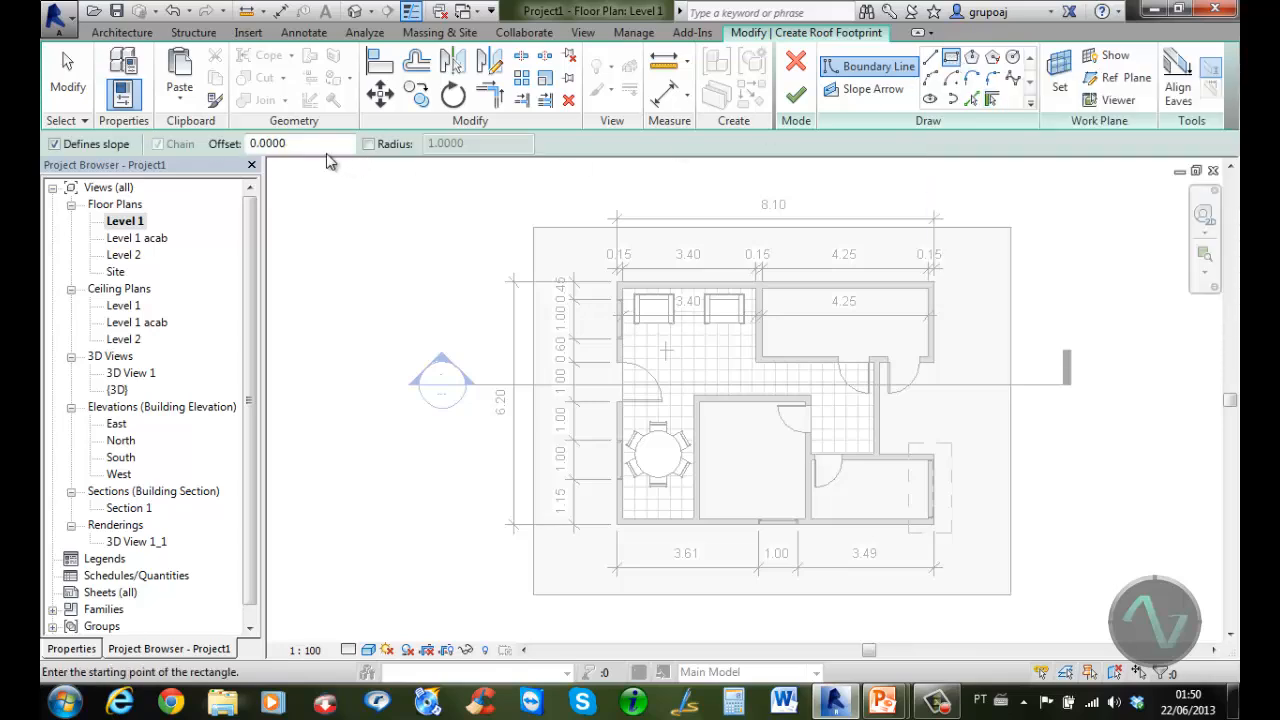
pyautogui.click(326, 146)
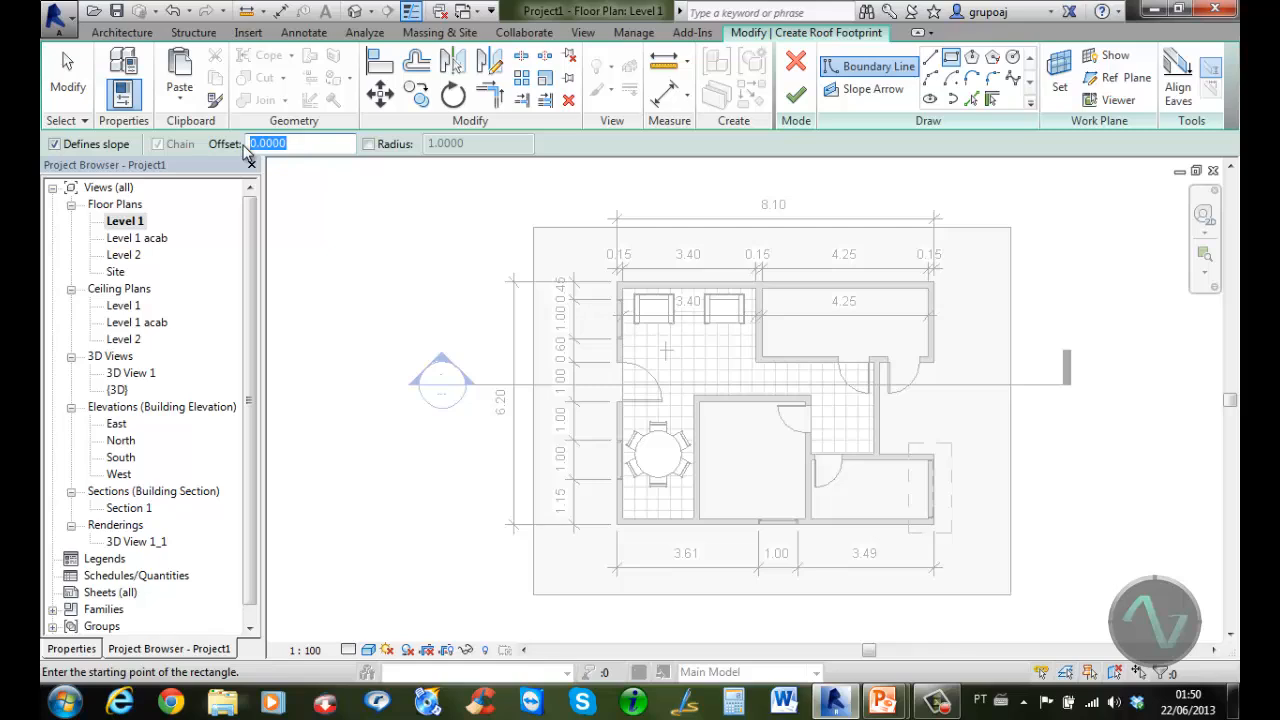
pyautogui.write('1')
pyautogui.press('Return')
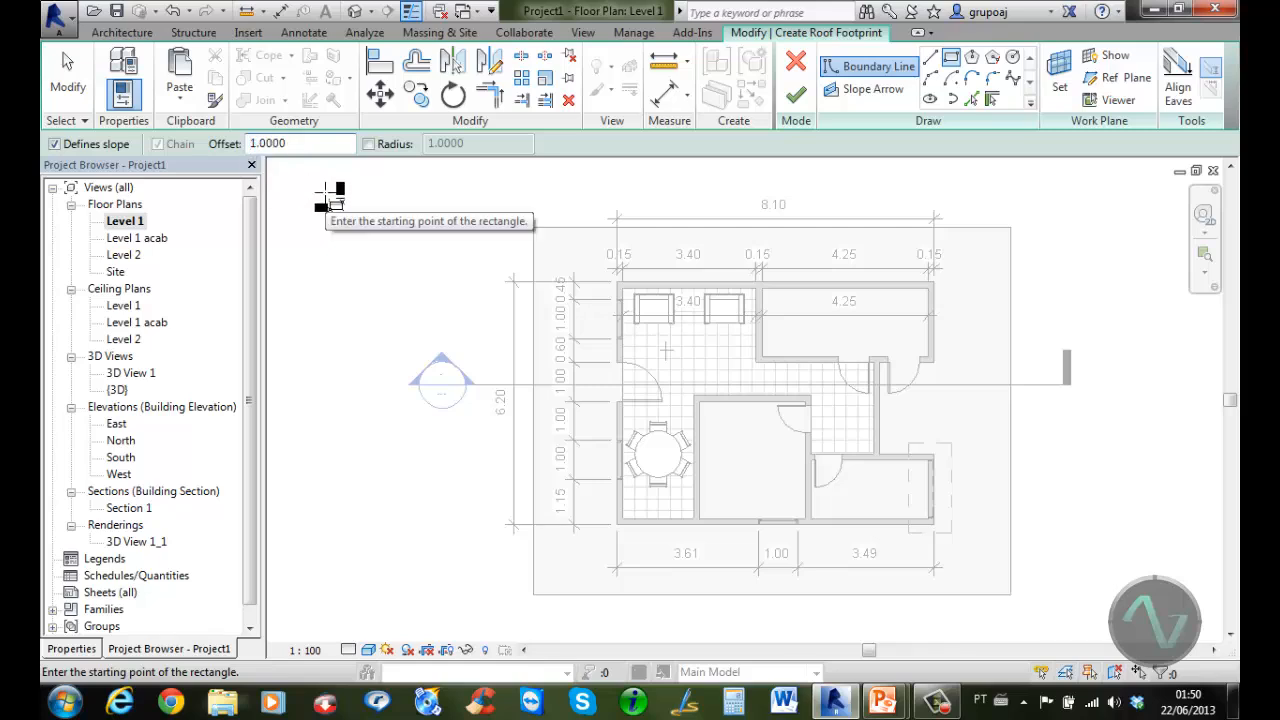
pyautogui.click(621, 291)
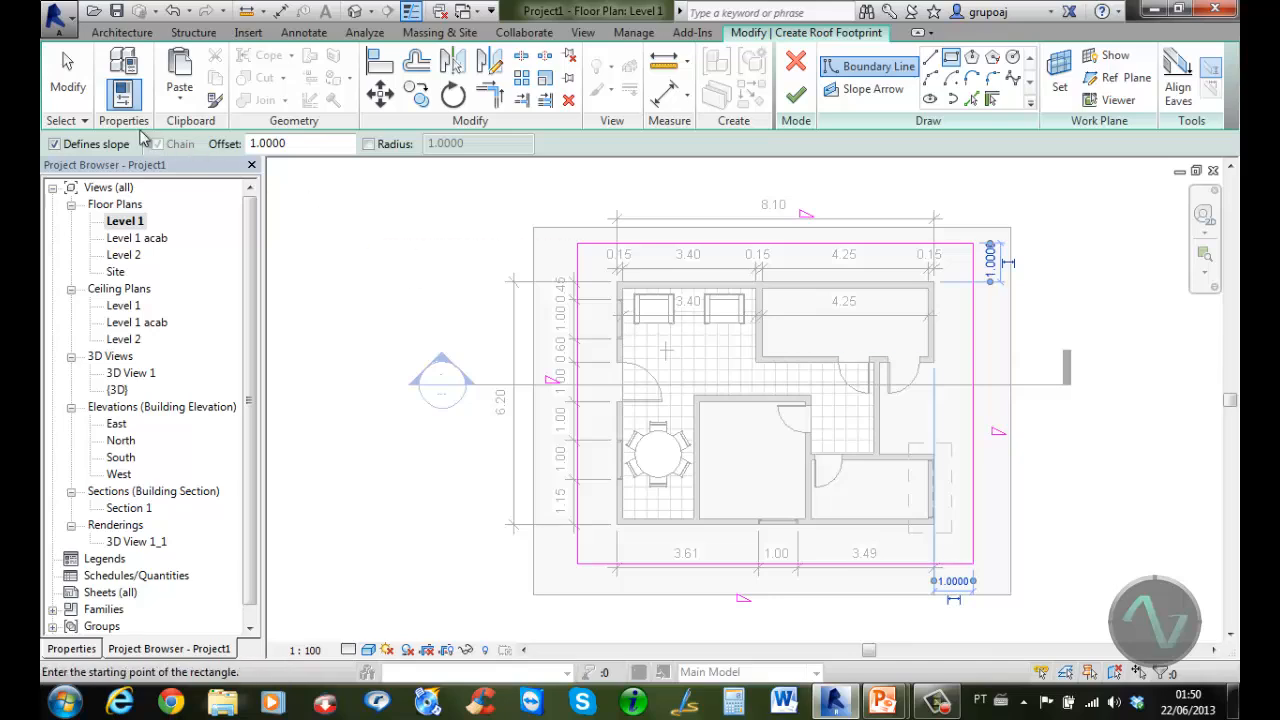
pyautogui.press('Escape')
pyautogui.press('Escape')
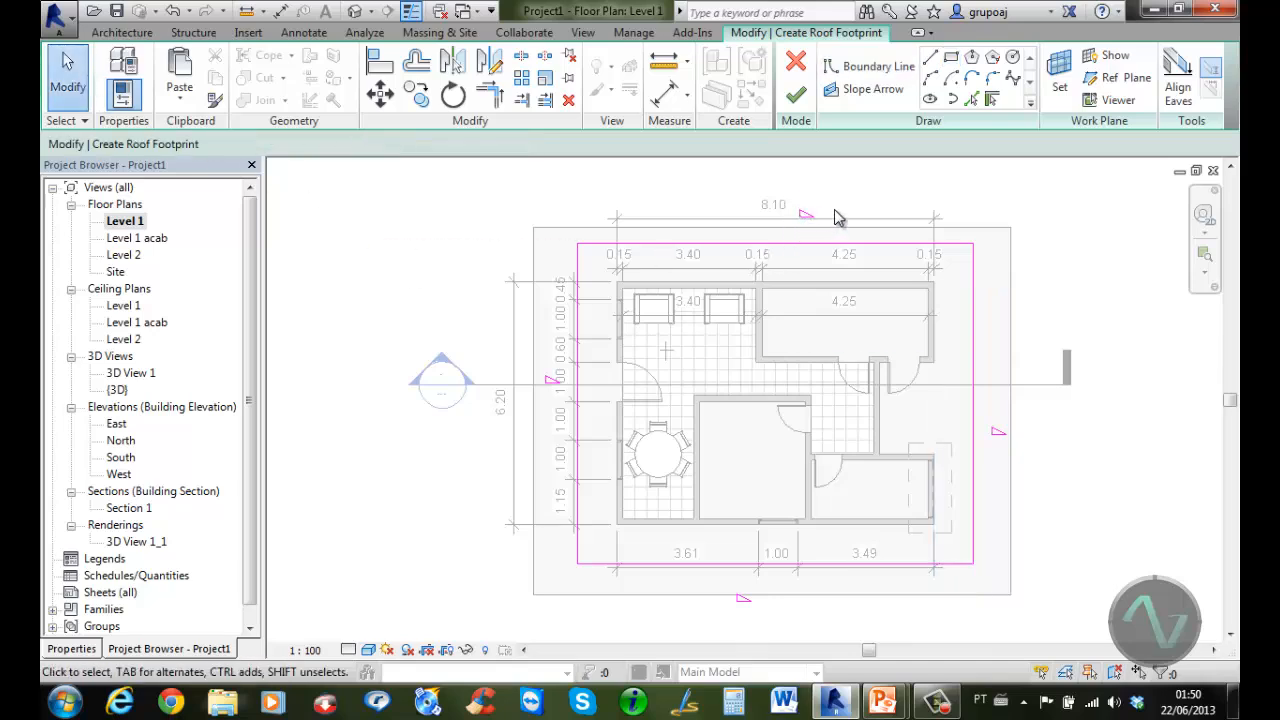
# Examine the slope angle and the Defines Slope option of the roof's boundary line along the plan's upper edge
pyautogui.click(800, 251)
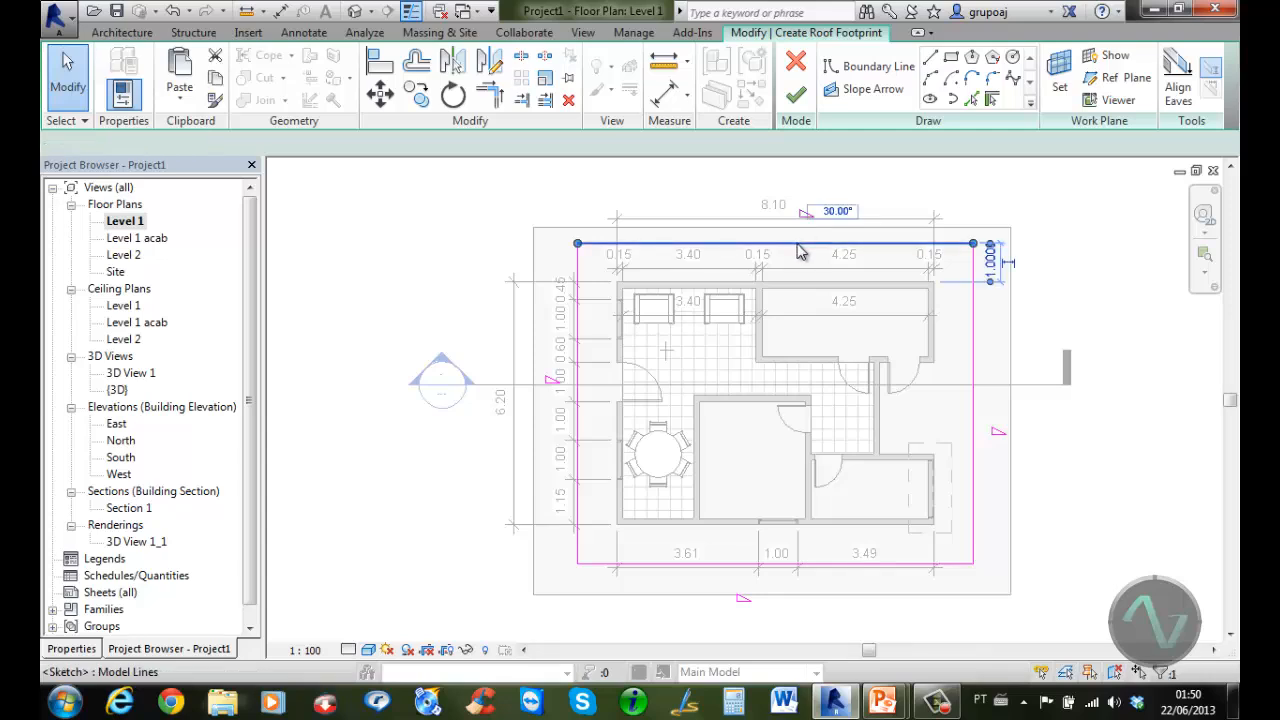
pyautogui.click(826, 211)
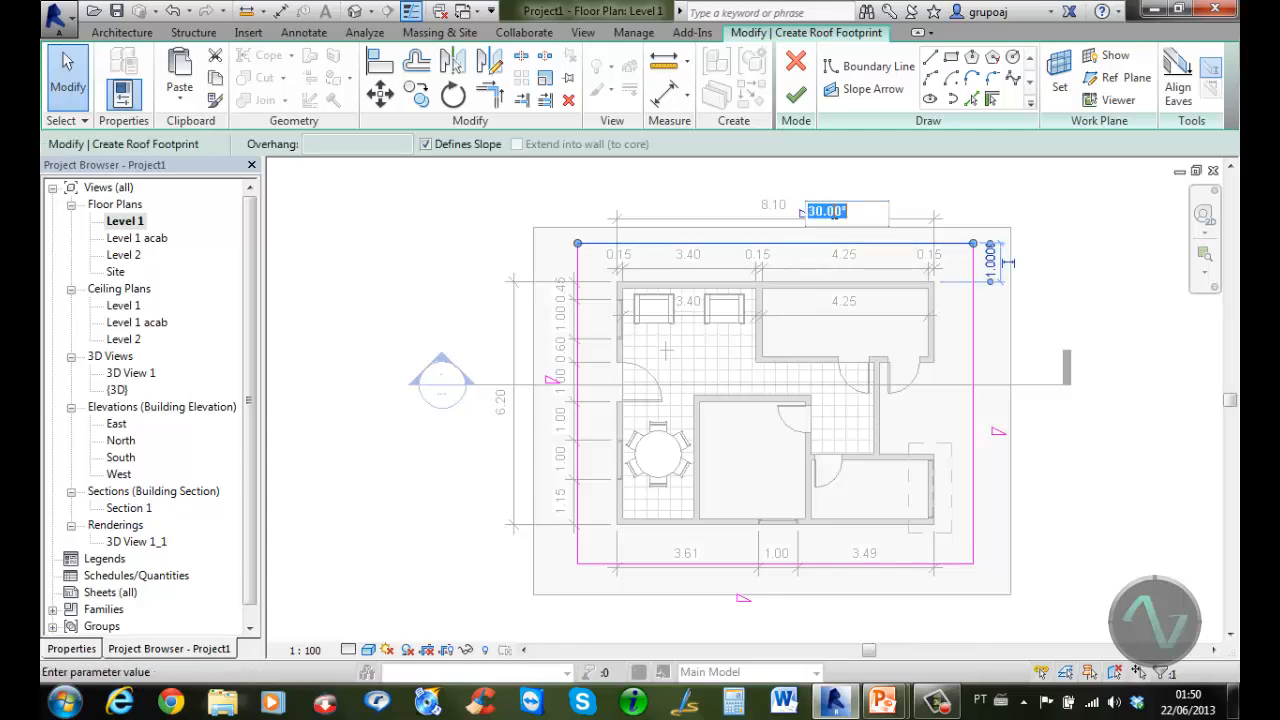
pyautogui.click(949, 194)
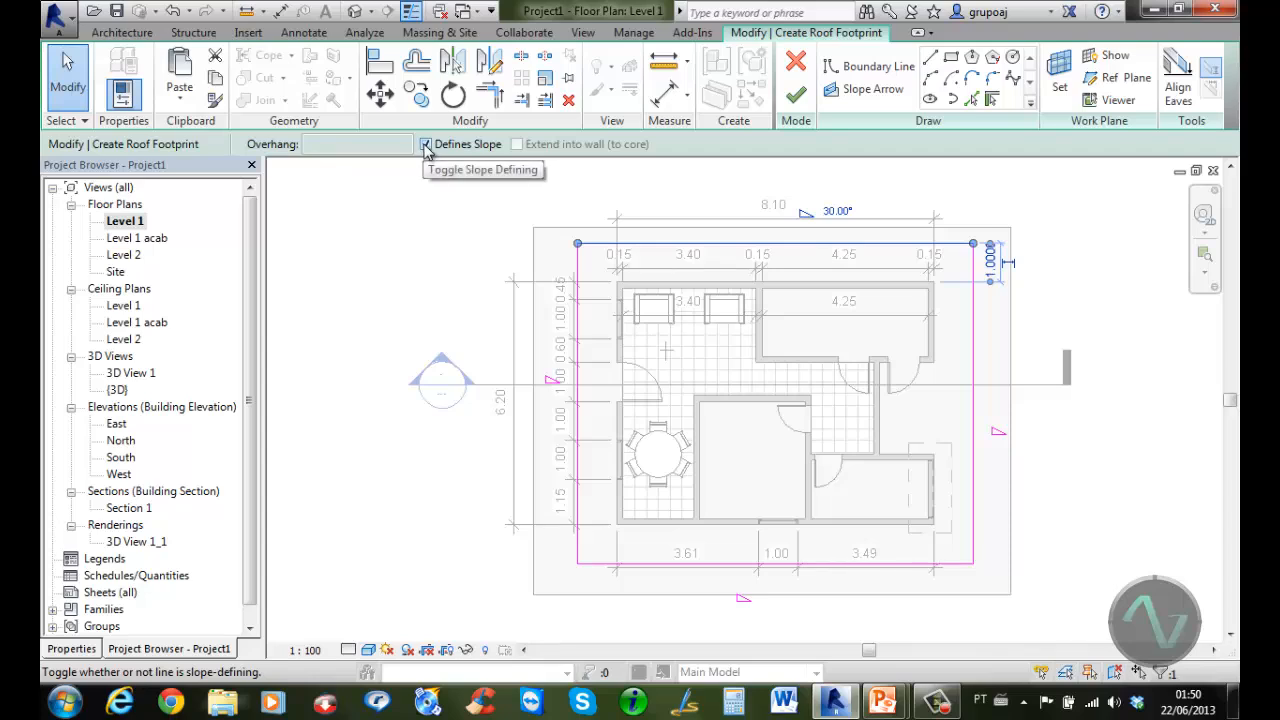
pyautogui.click(930, 187)
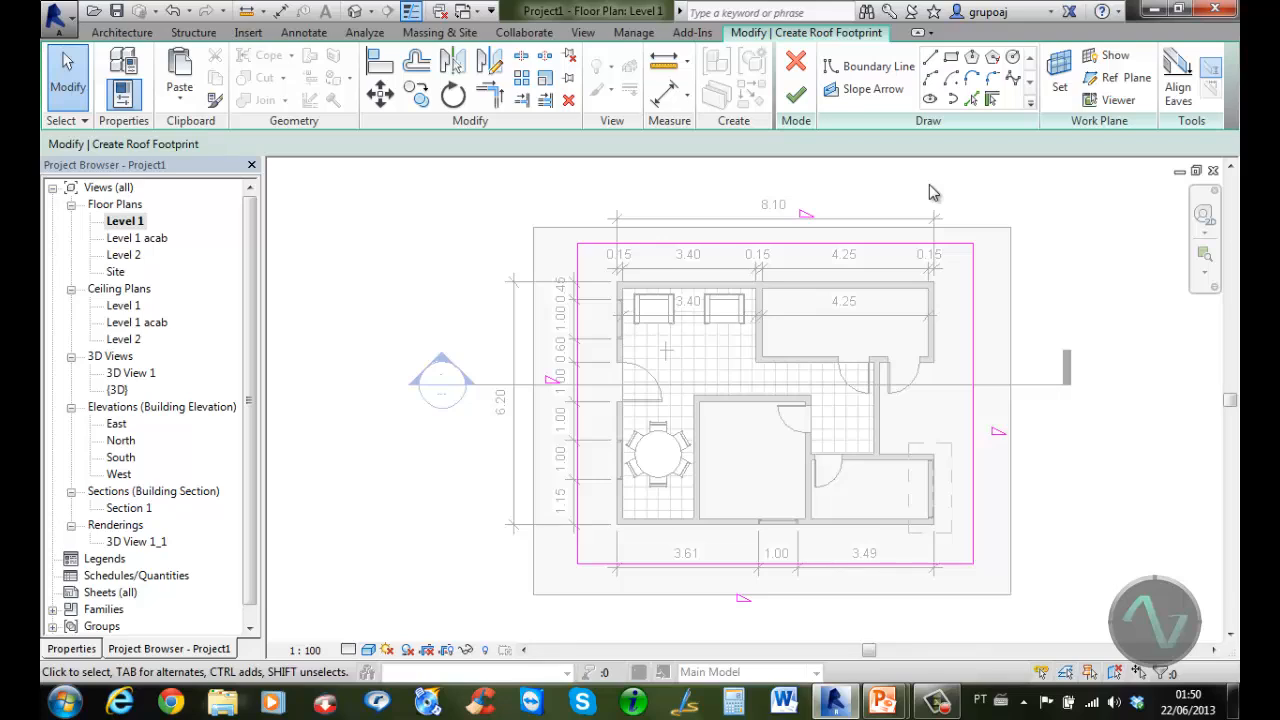
# Finish the roof footprint without attaching the walls to the roof, and view the house in 3D from its back corner
pyautogui.click(797, 98)
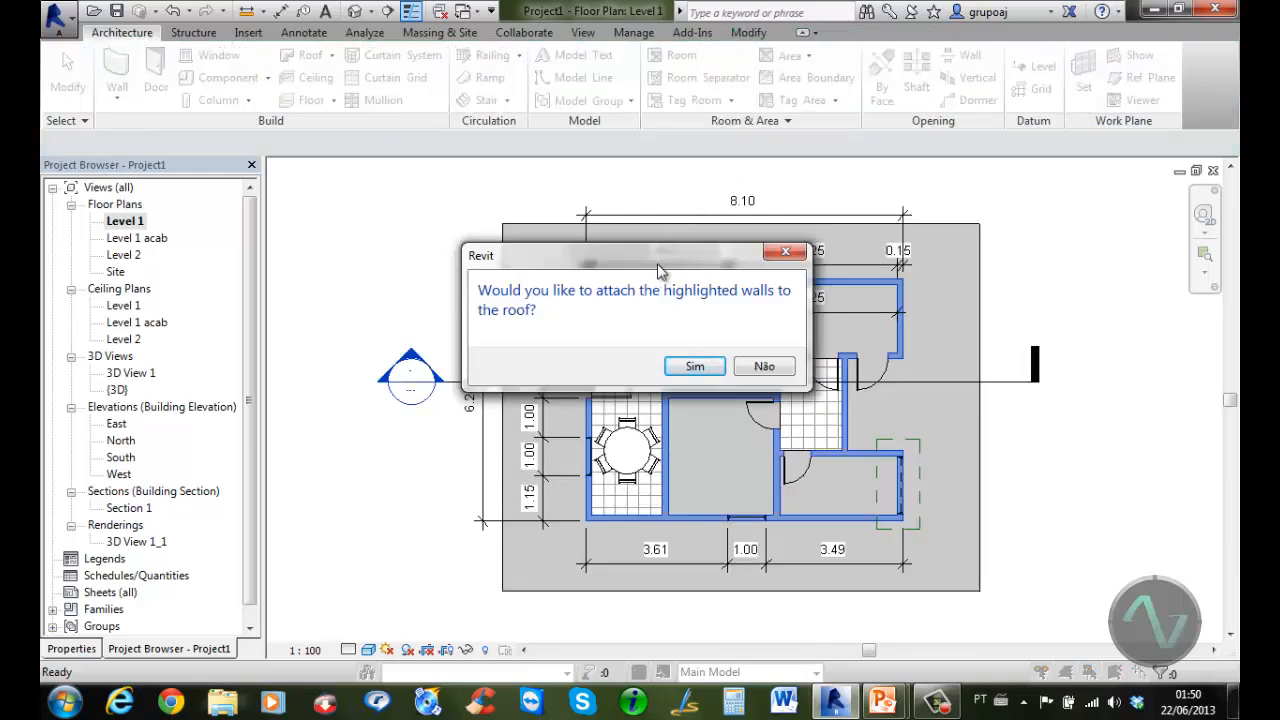
pyautogui.moveTo(665, 263); pyautogui.dragTo(383, 322)
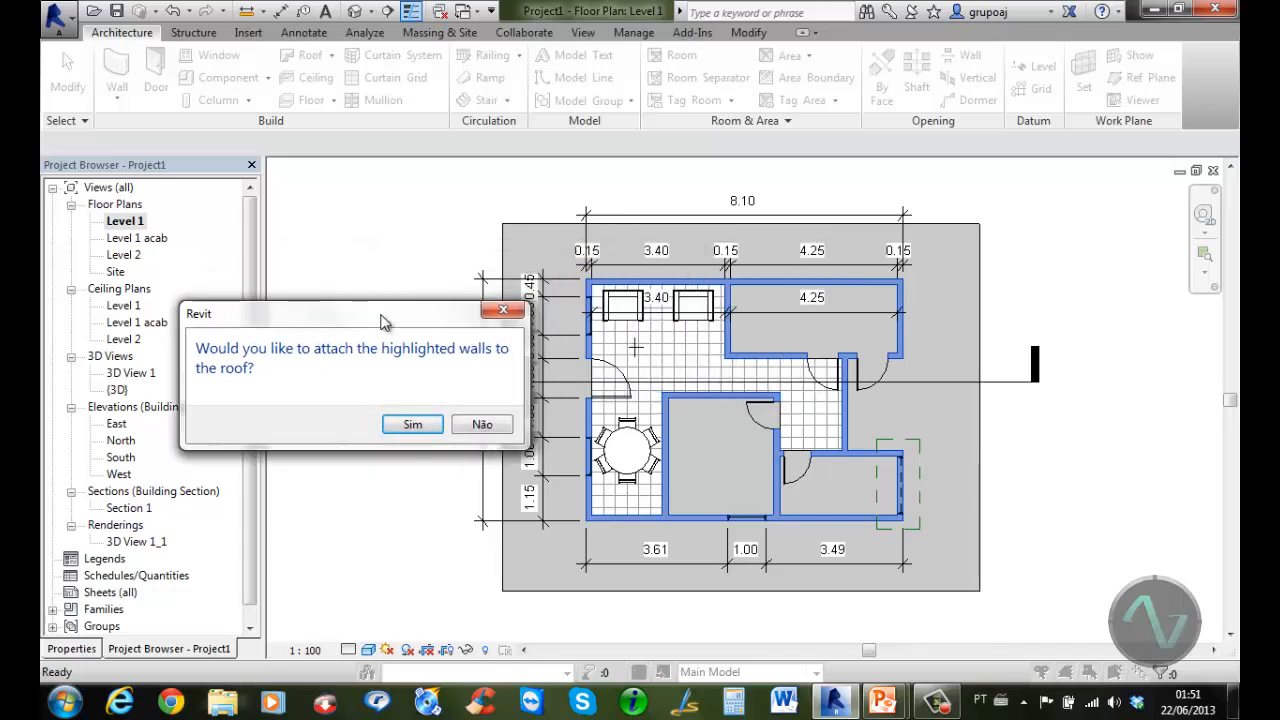
pyautogui.click(484, 425)
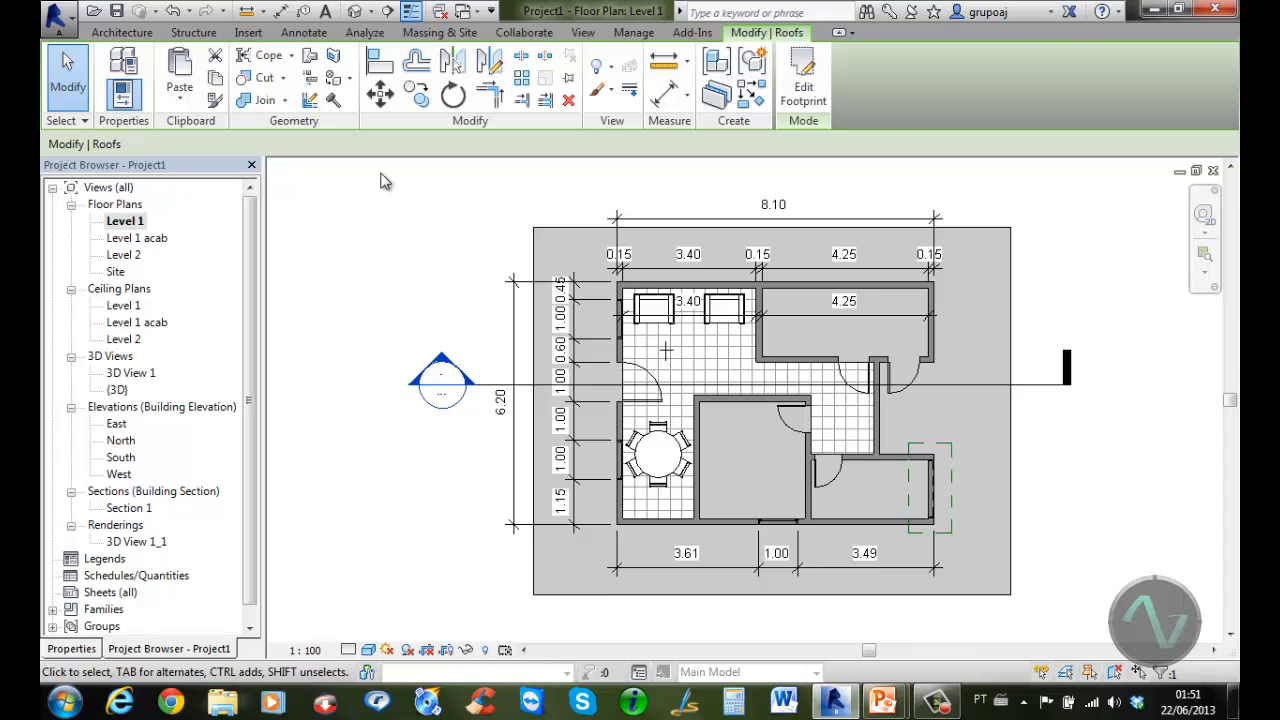
pyautogui.click(355, 12)
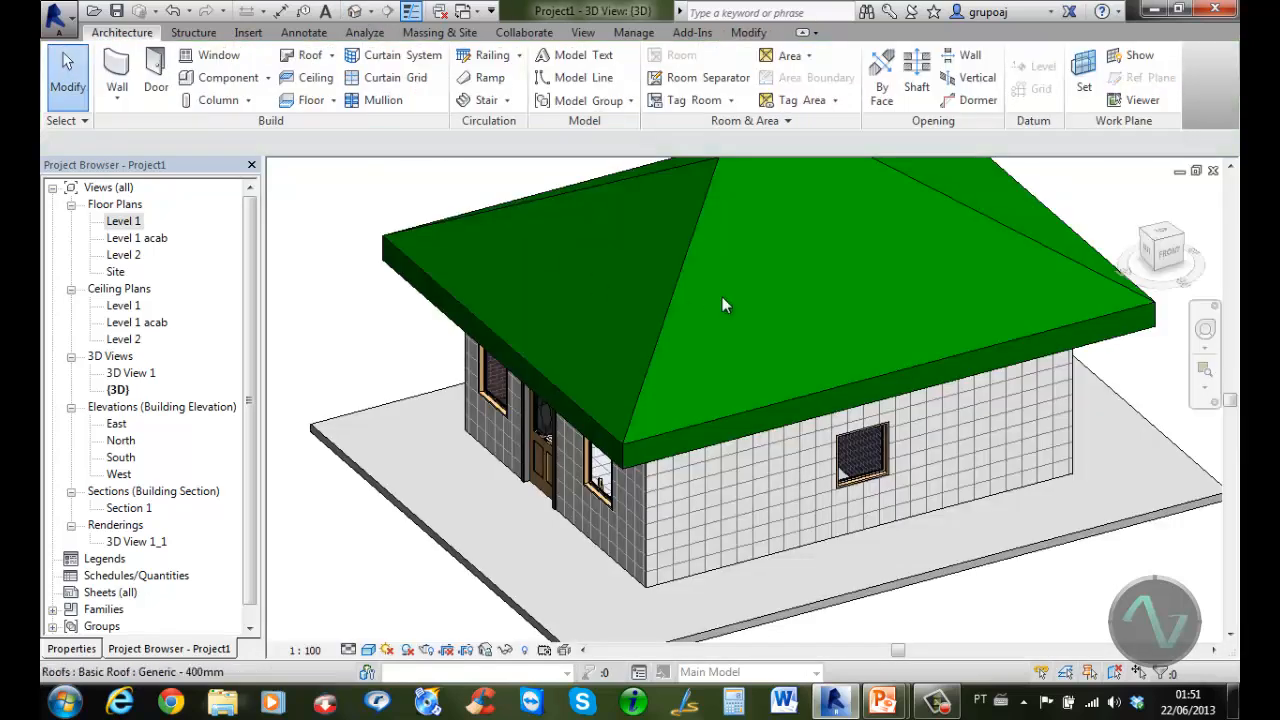
pyautogui.scroll(-3, 784, 293)
pyautogui.moveTo(784, 293); pyautogui.dragTo(1068, 343, button='middle')
pyautogui.keyDown('shift'); pyautogui.moveTo(1014, 374); pyautogui.dragTo(978, 424, button='middle'); pyautogui.keyUp('shift')
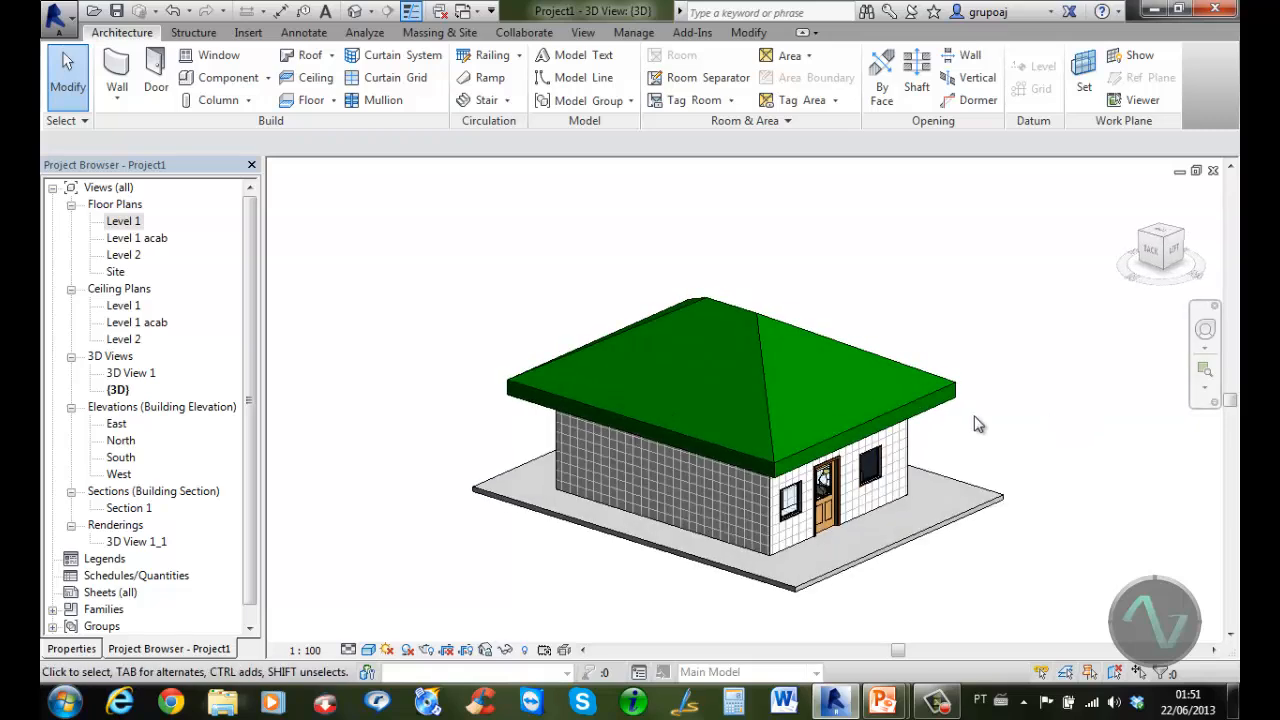
pyautogui.scroll(2, 974, 446)
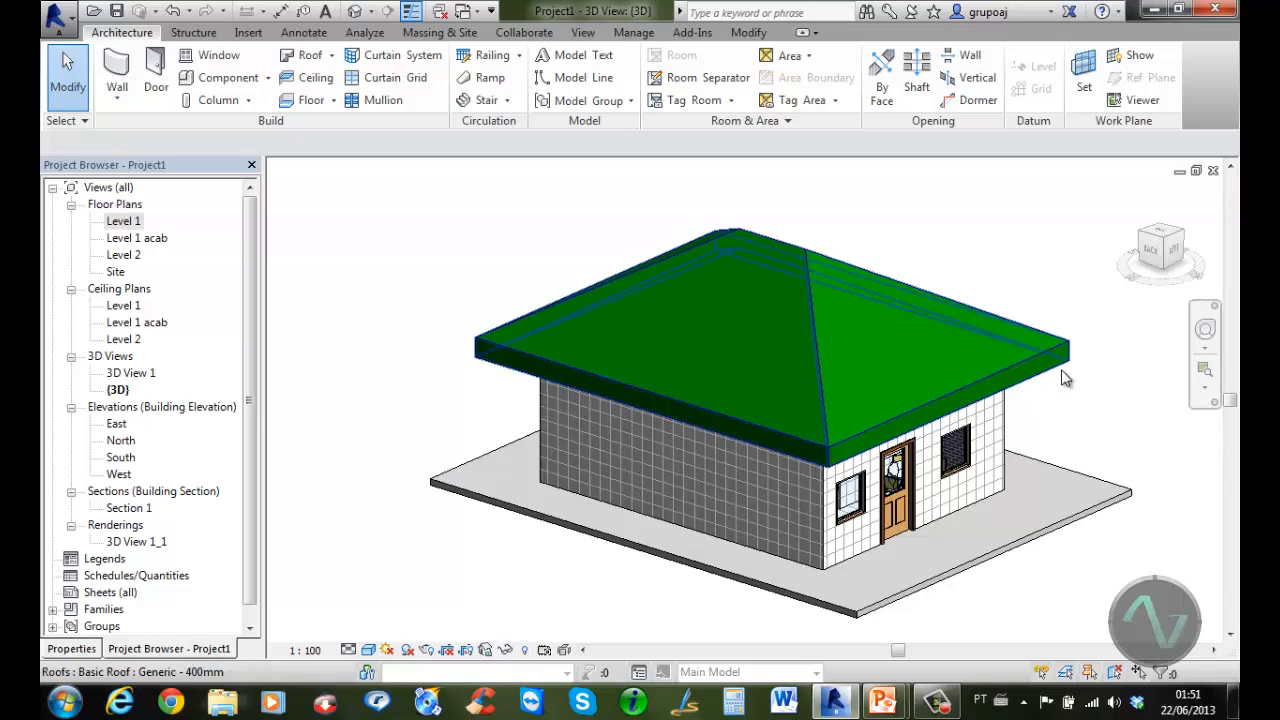
# Duplicate the roof's Generic - 400mm type as "telhado personalizado"
pyautogui.click(1062, 374)
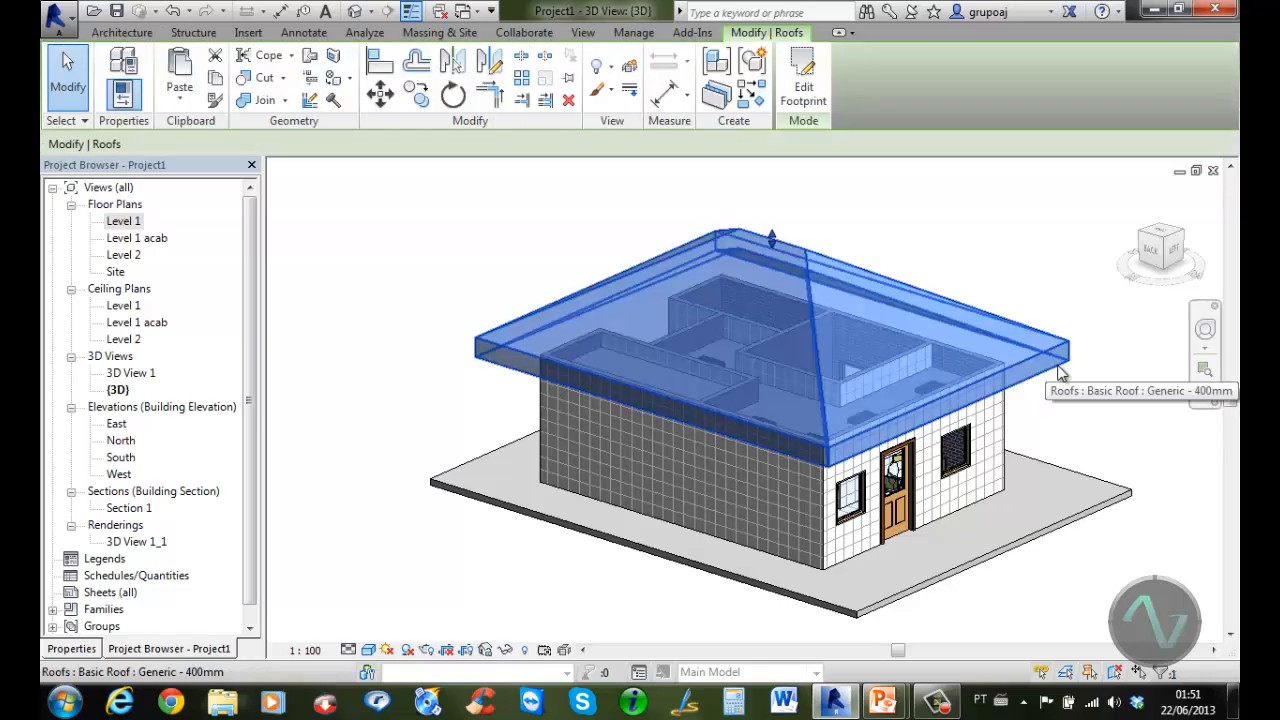
pyautogui.click(72, 649)
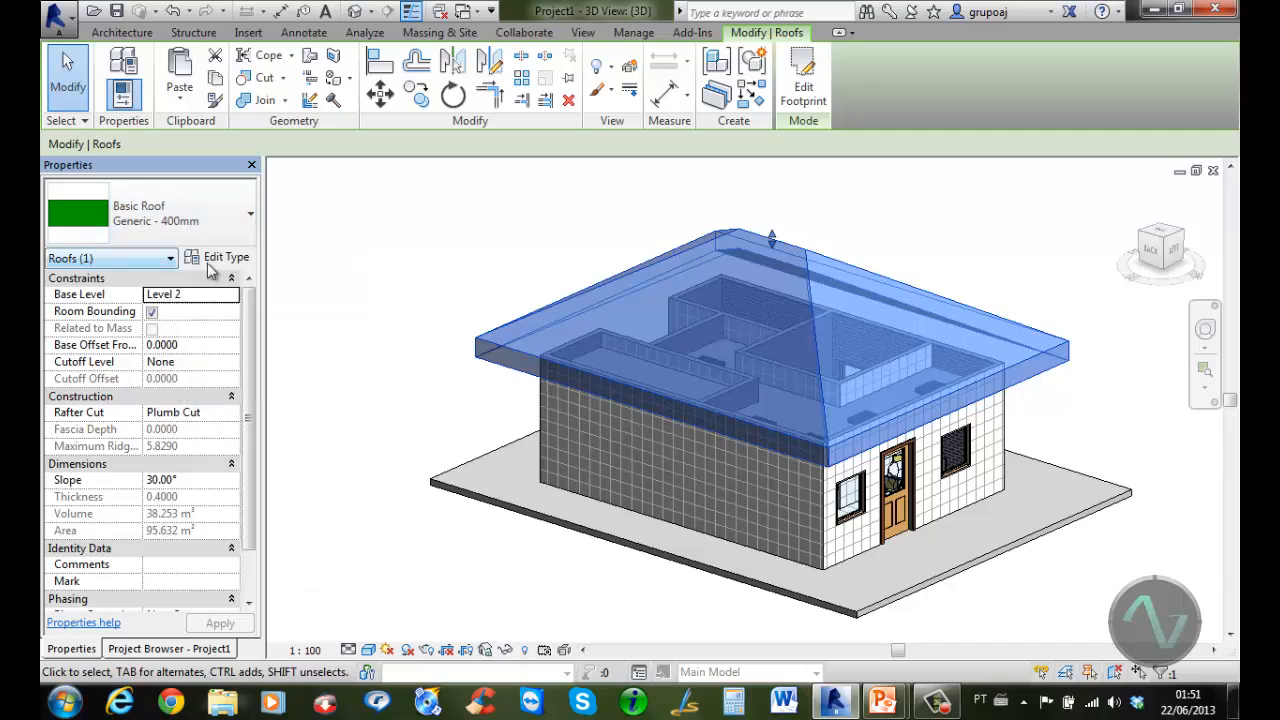
pyautogui.click(230, 258)
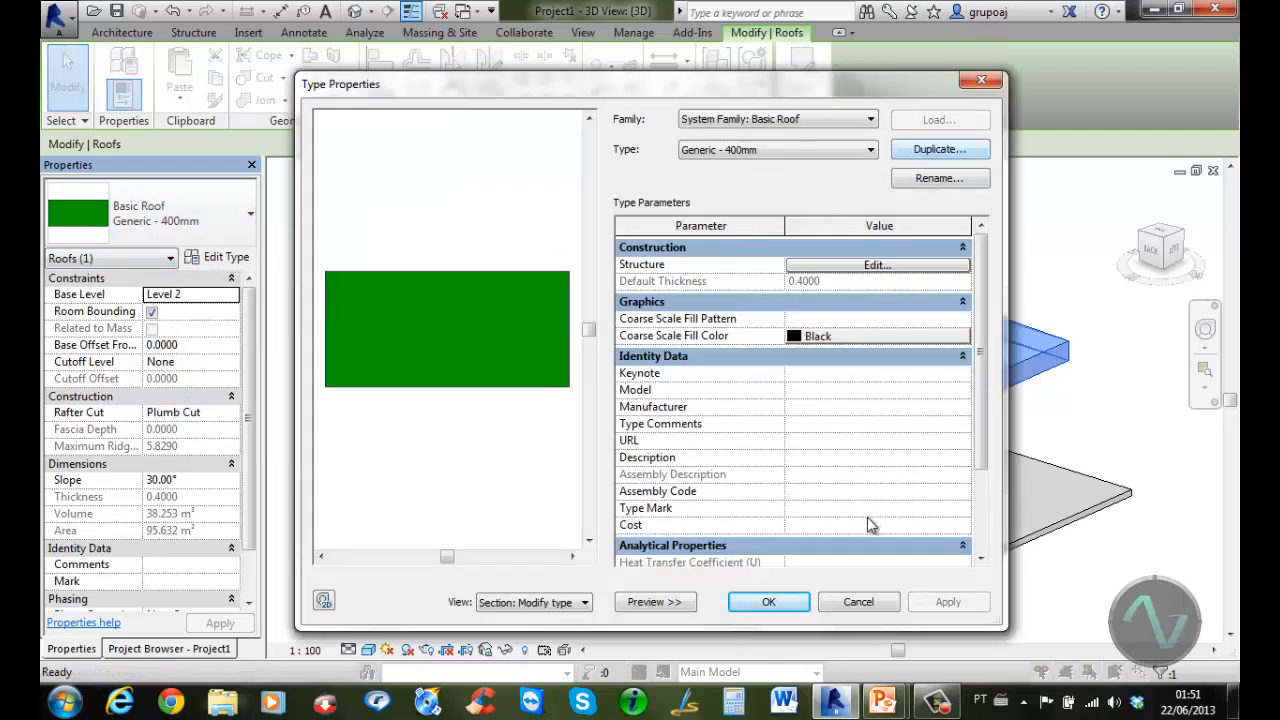
pyautogui.click(945, 150)
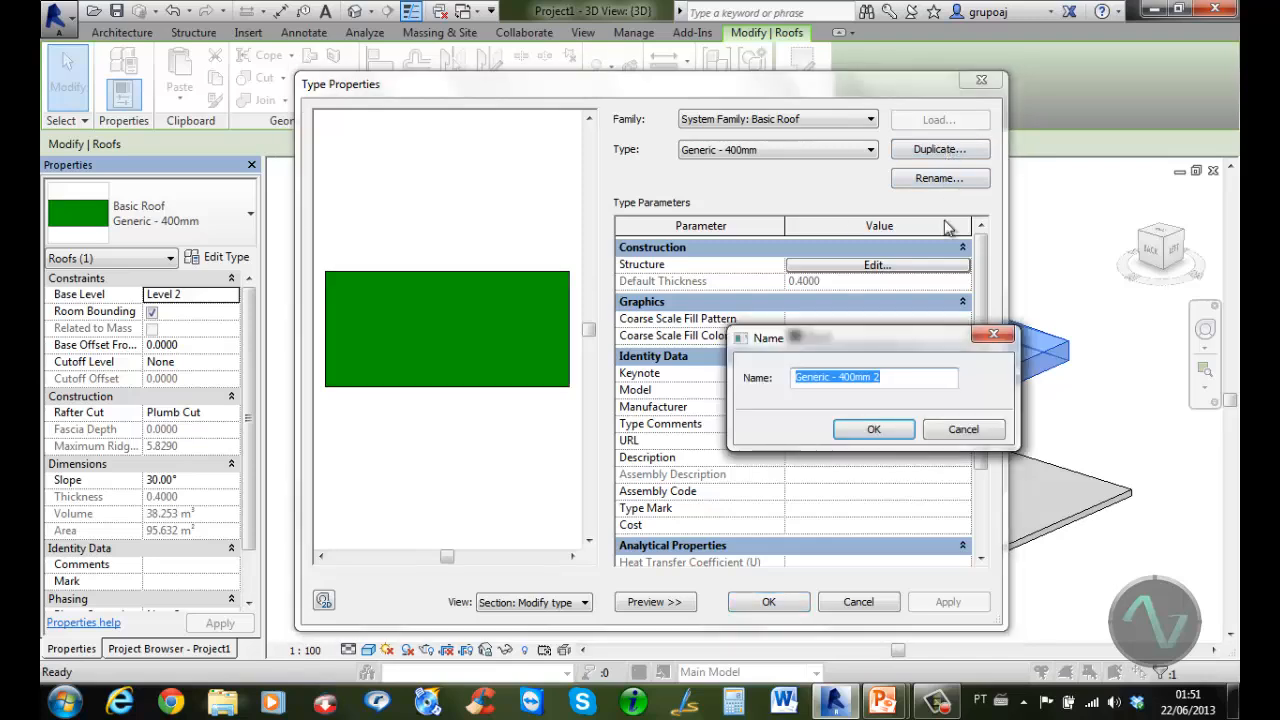
pyautogui.write('t')
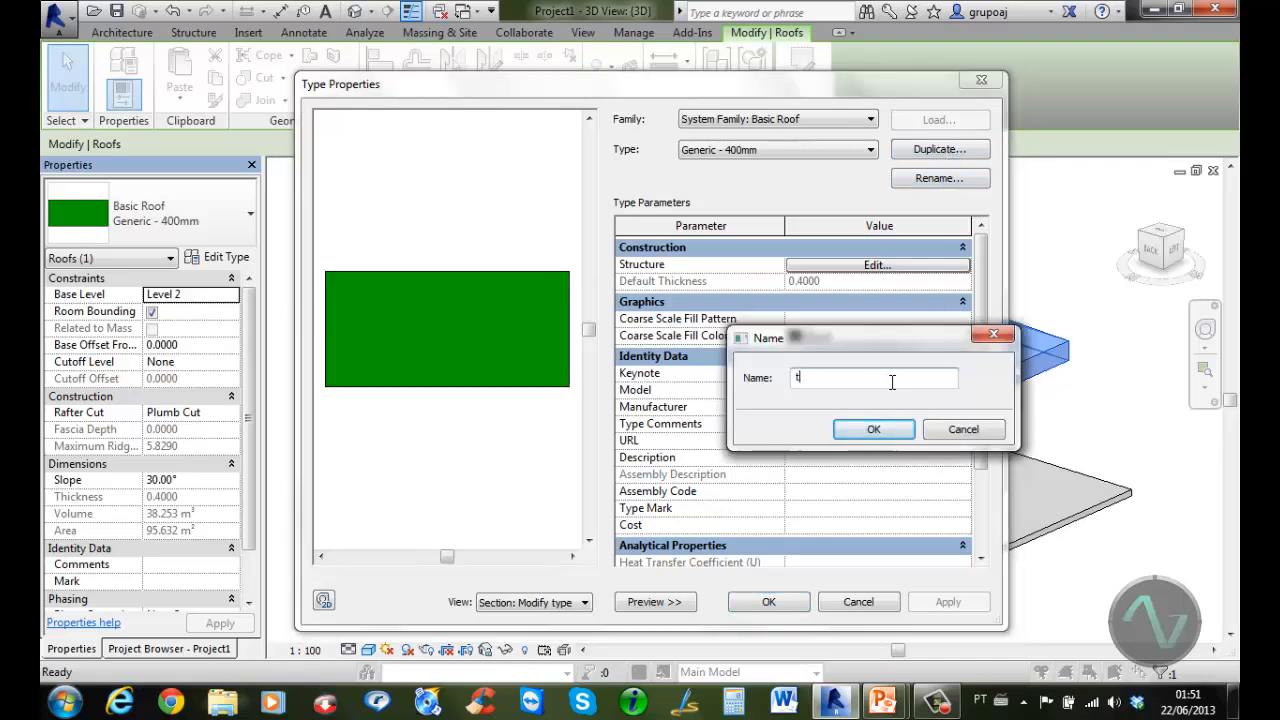
pyautogui.write('elhado personalizado')
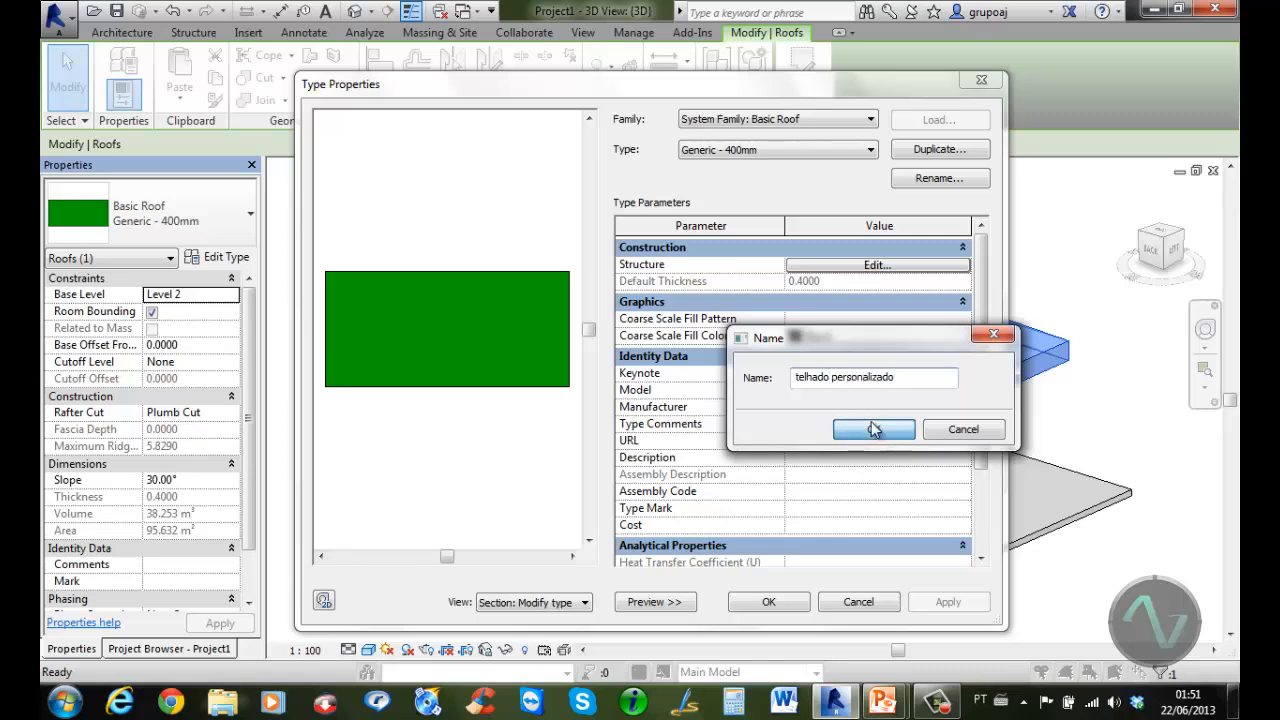
pyautogui.click(873, 429)
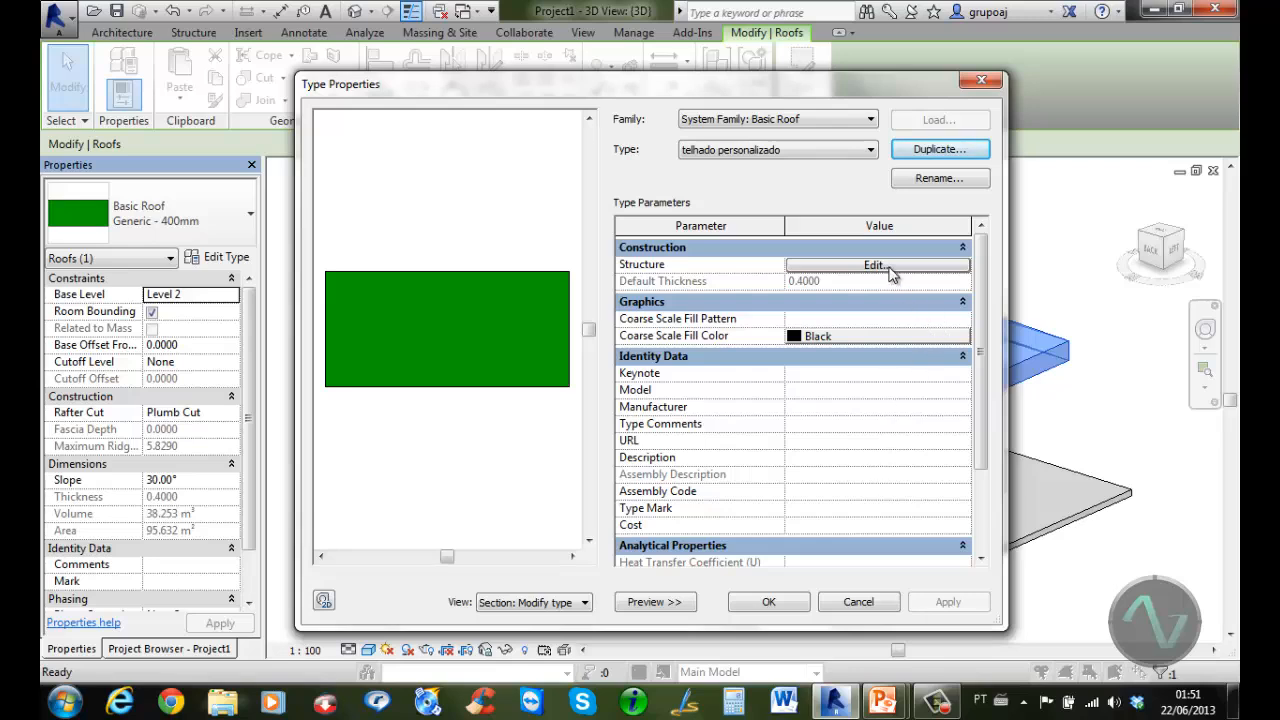
# Set the thickness of the structure layer in the telhado personalizado roof assembly to 0.06
pyautogui.click(874, 265)
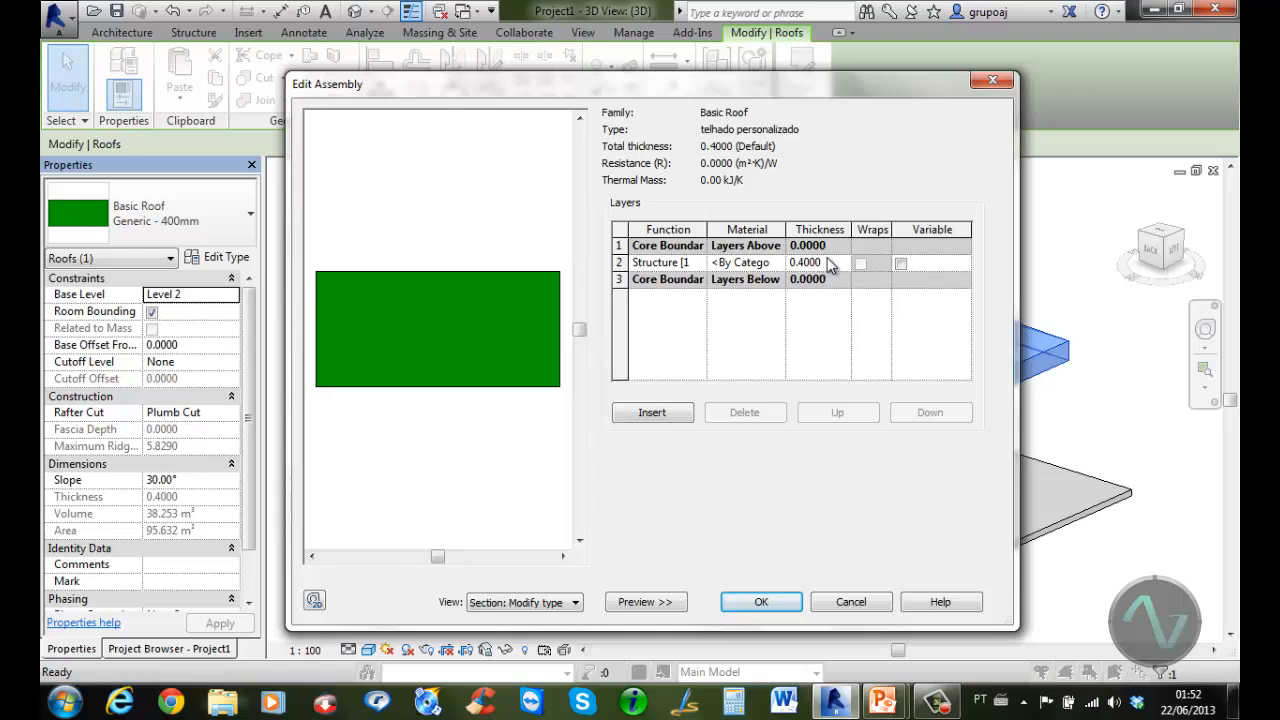
pyautogui.click(829, 264)
pyautogui.write('.06')
# Add the Wood Shake material from the AEC Roofing library to the project as the structure layer's material
pyautogui.click(774, 264)
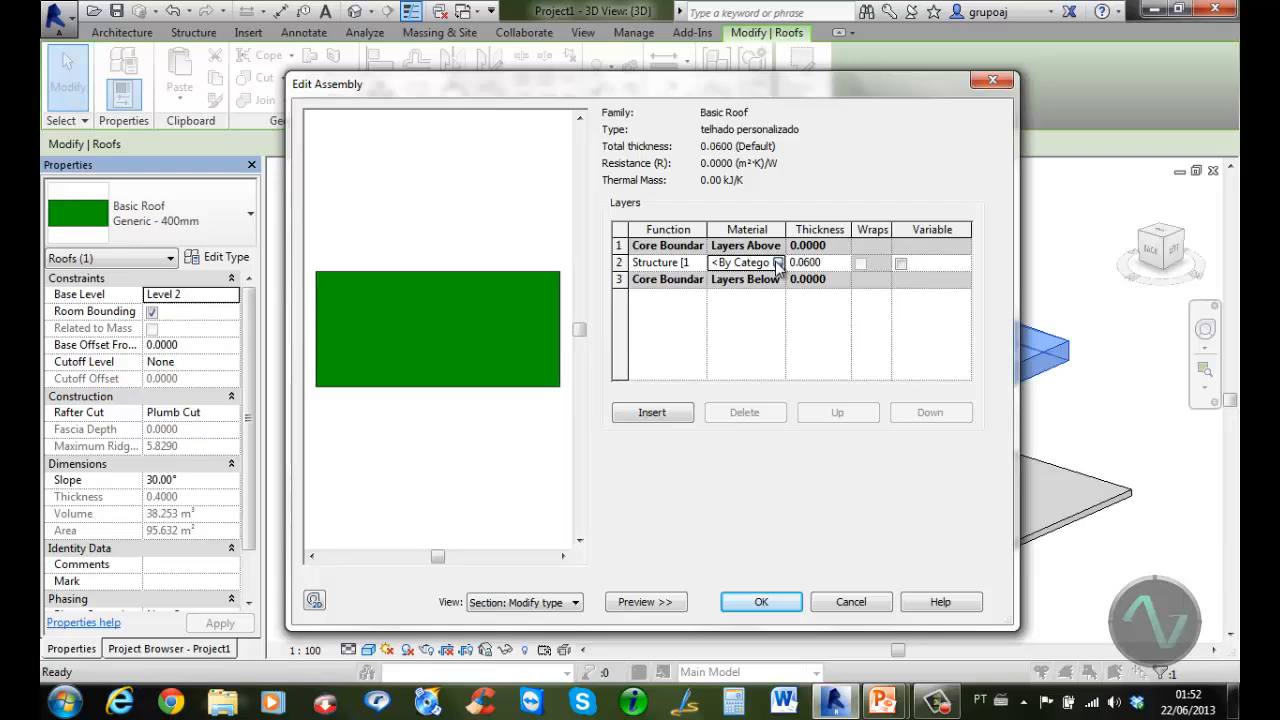
pyautogui.click(778, 262)
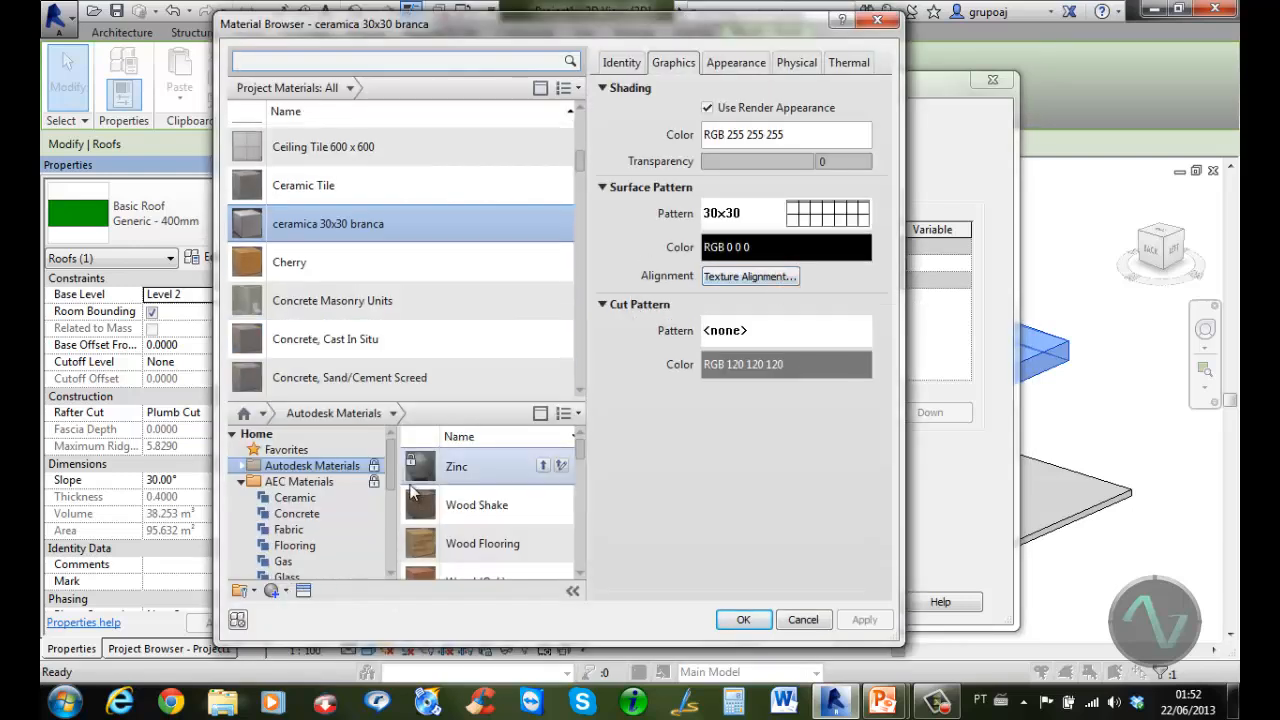
pyautogui.click(392, 481)
pyautogui.moveTo(392, 481); pyautogui.dragTo(392, 543)
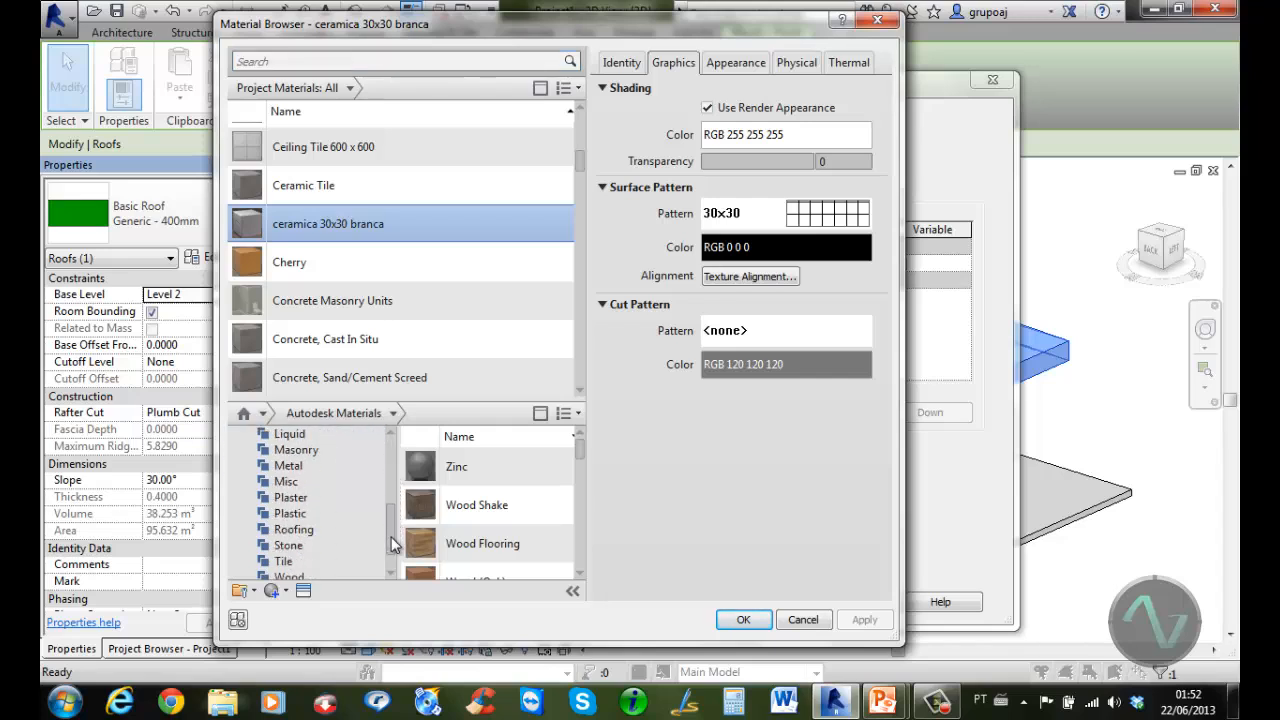
pyautogui.click(322, 530)
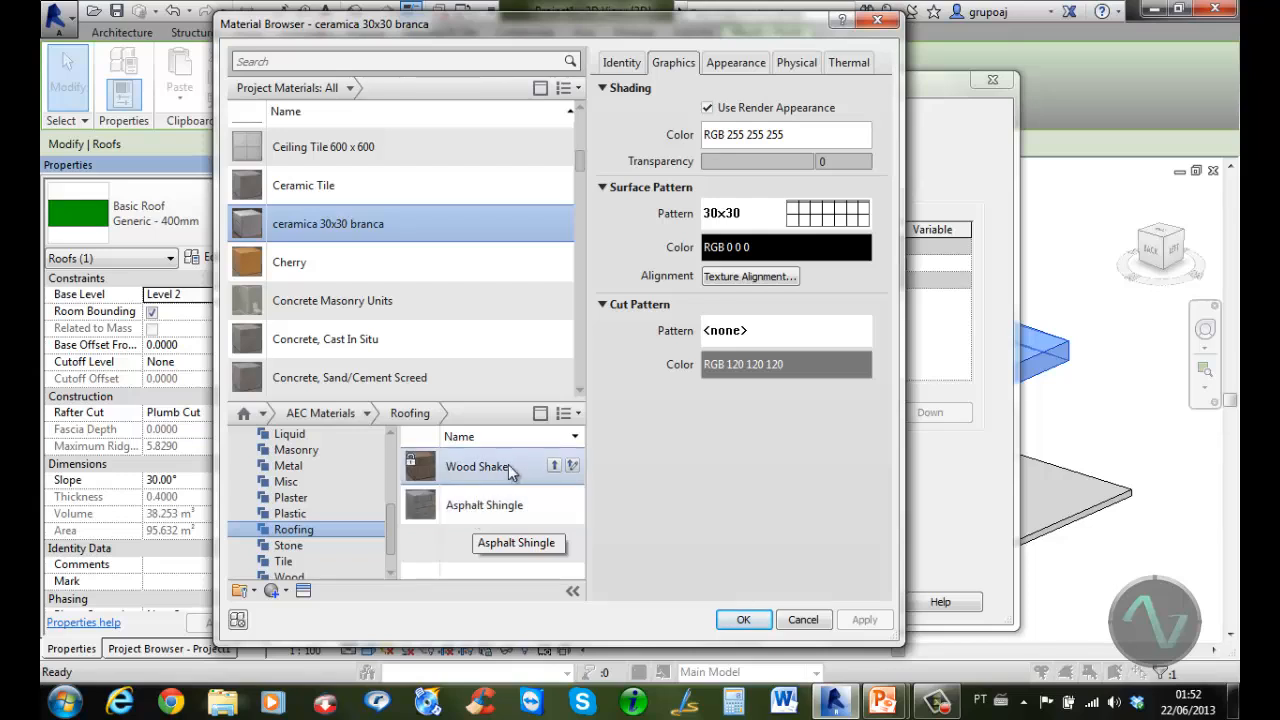
pyautogui.click(555, 467)
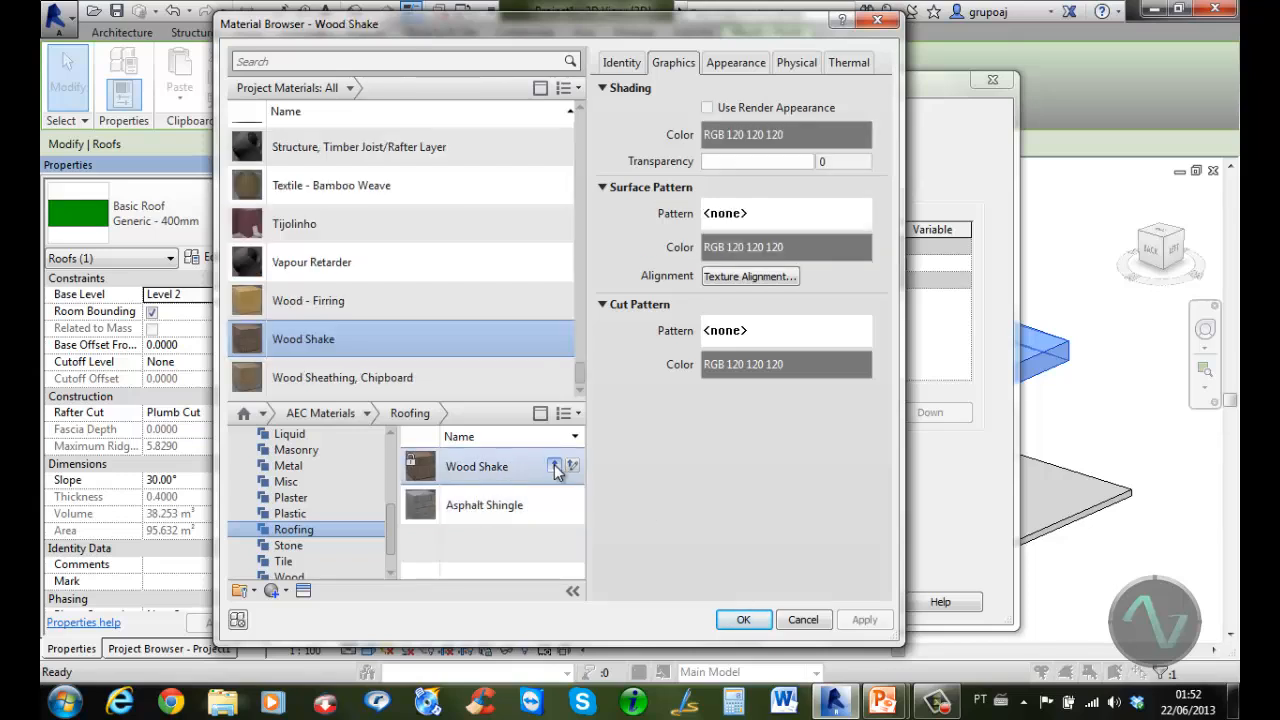
# Rename the added Wood Shake material as "telha" and make its shading use the render appearance, checking the appearance image
pyautogui.rightClick(361, 338)
pyautogui.click(405, 388)
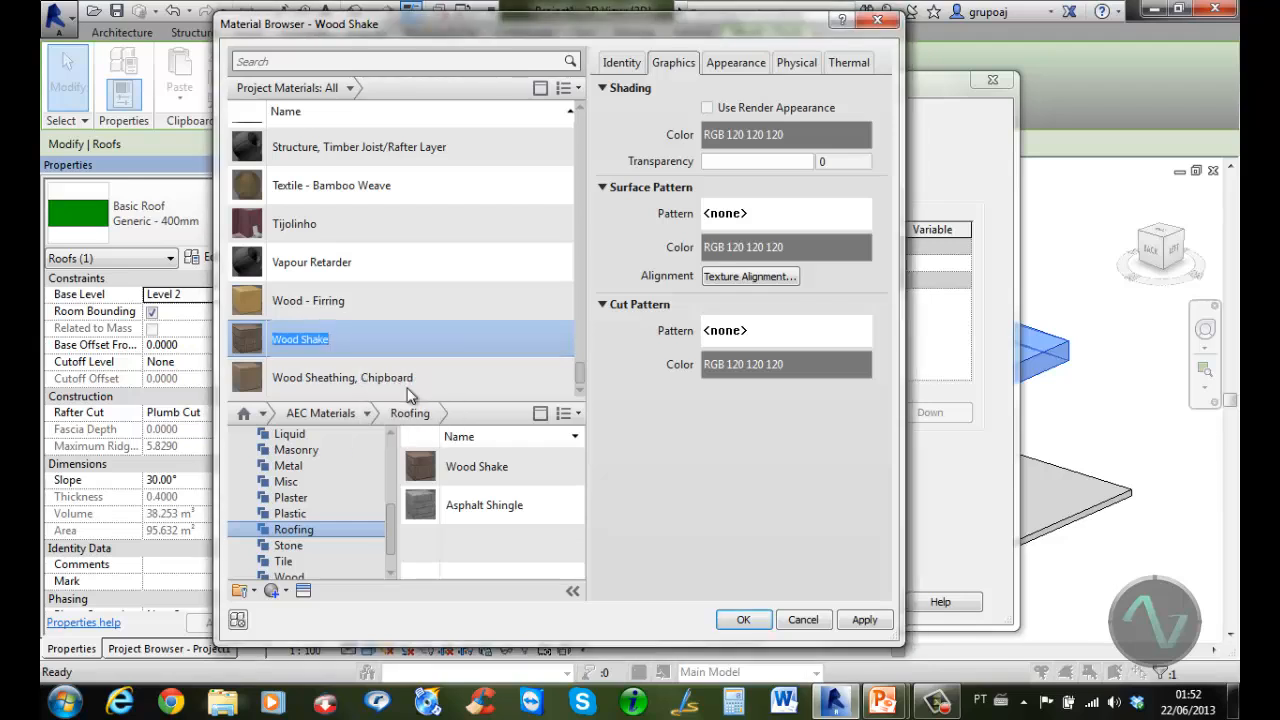
pyautogui.write('telha')
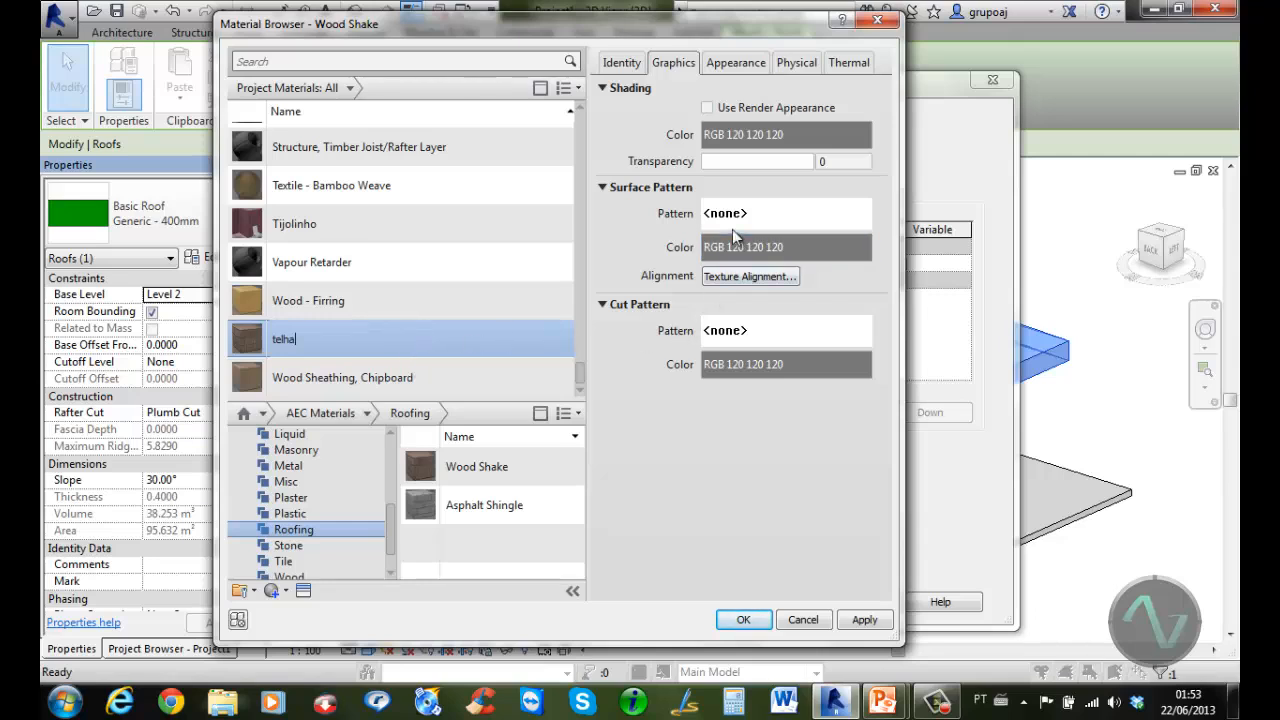
pyautogui.click(707, 107)
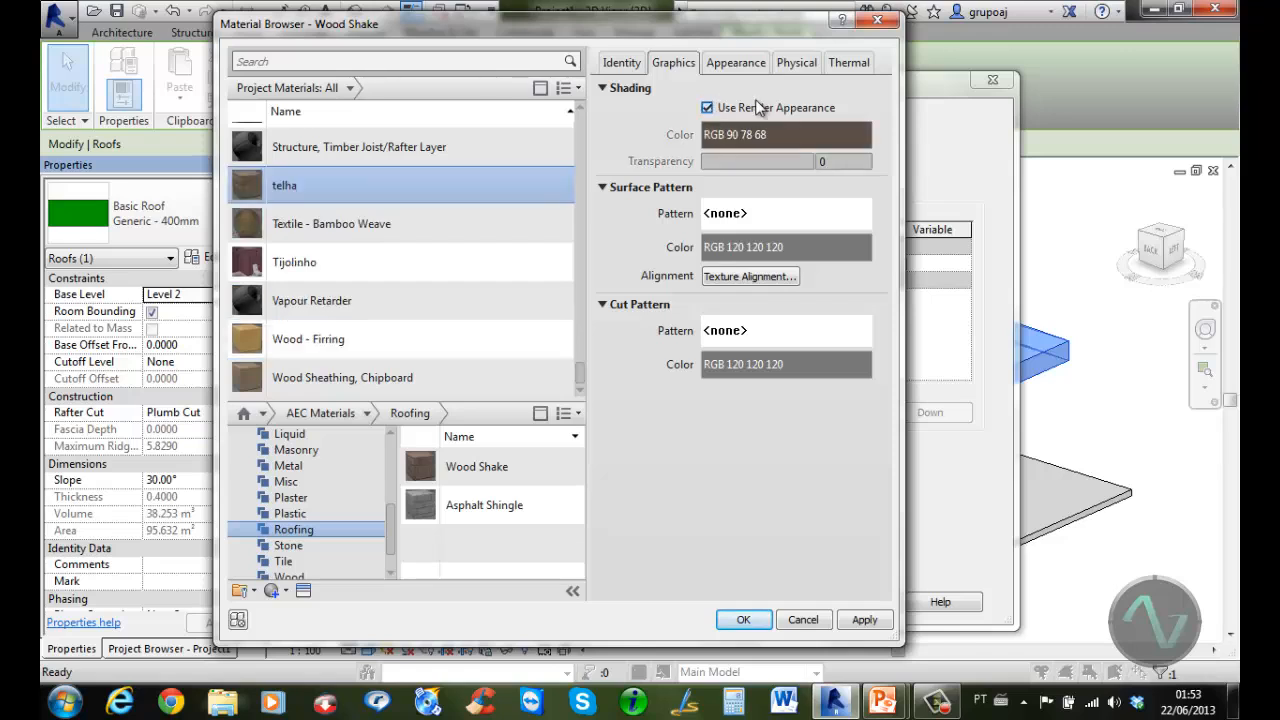
pyautogui.click(748, 64)
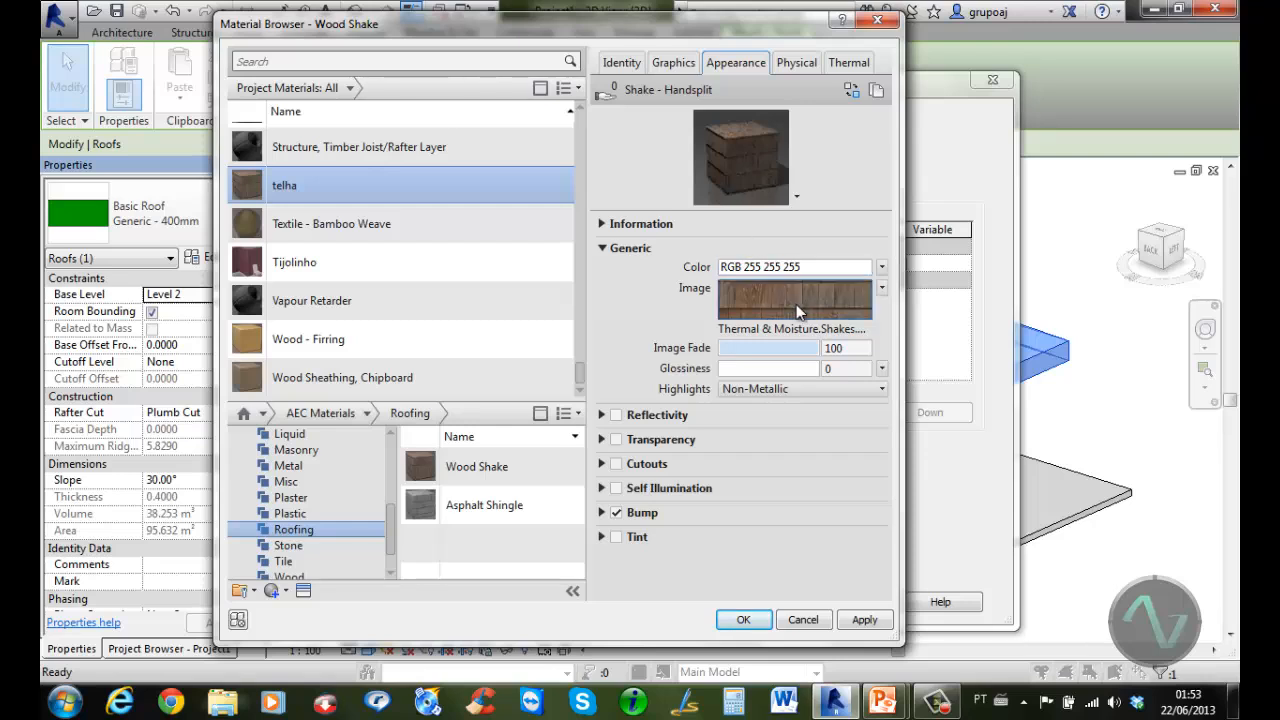
pyautogui.moveTo(797, 311)
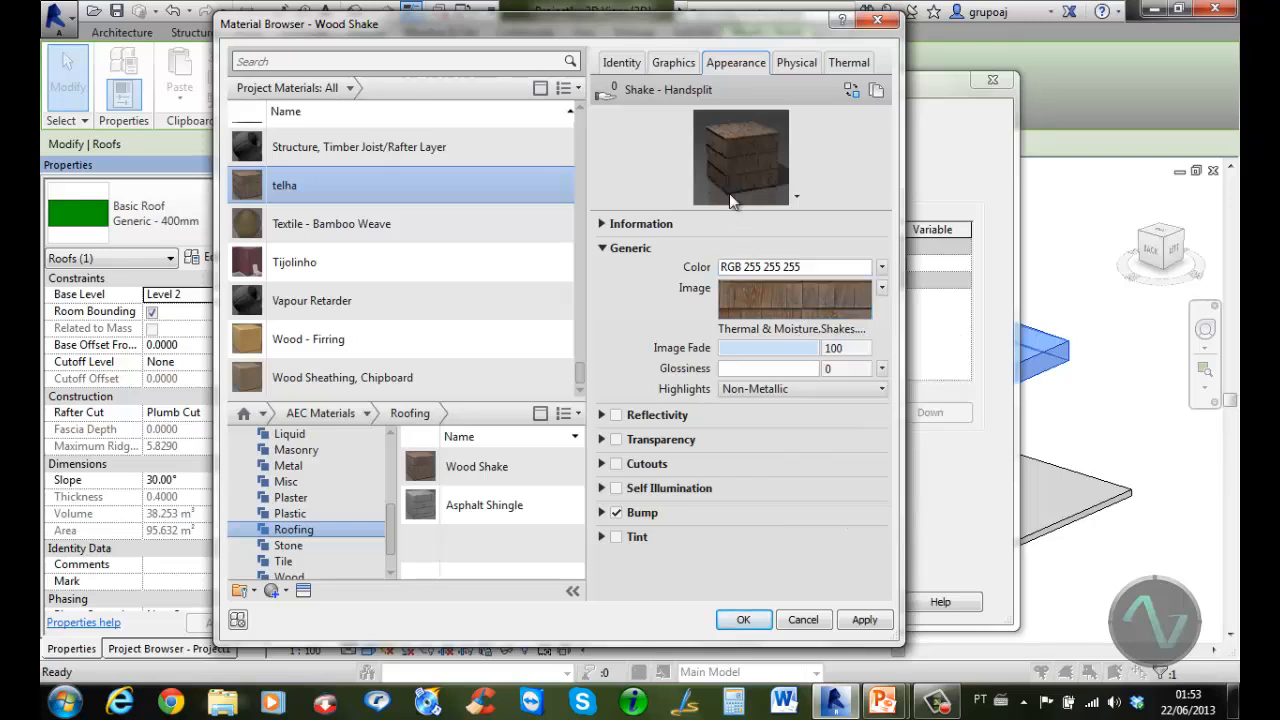
# Assign the Block 225x225 model pattern as the telha material's surface pattern and accept the material
pyautogui.click(673, 64)
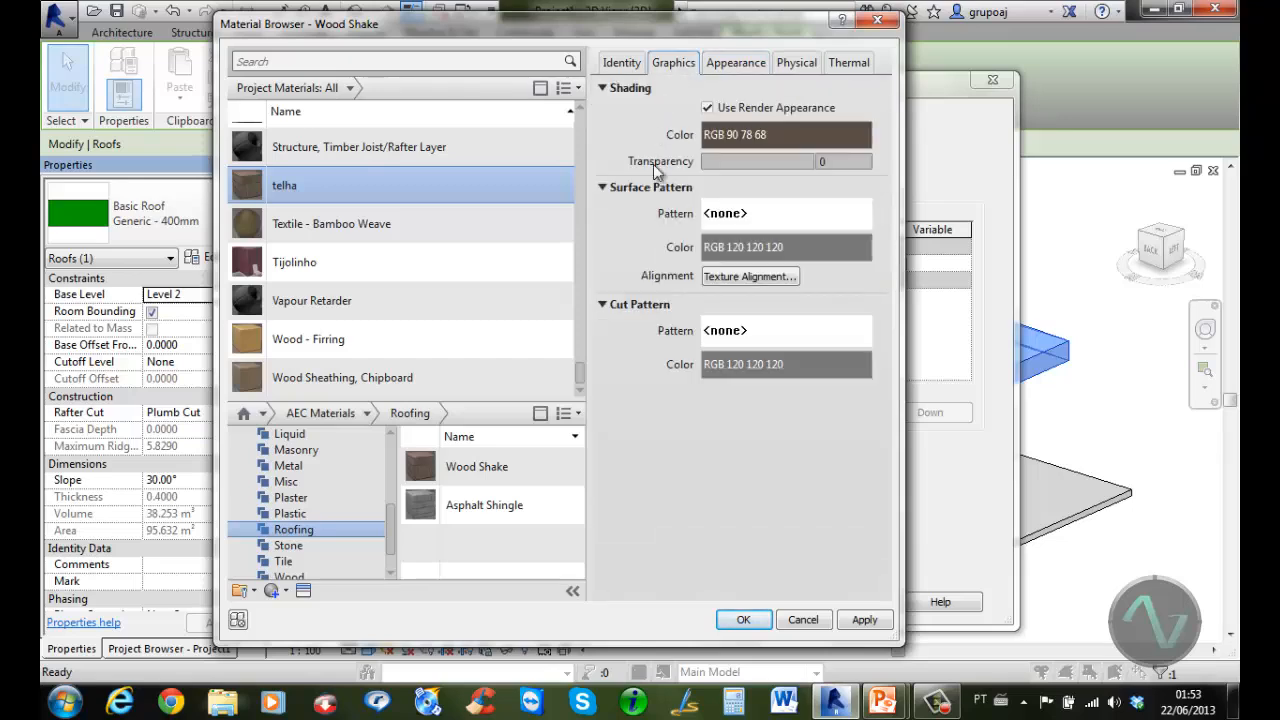
pyautogui.click(796, 213)
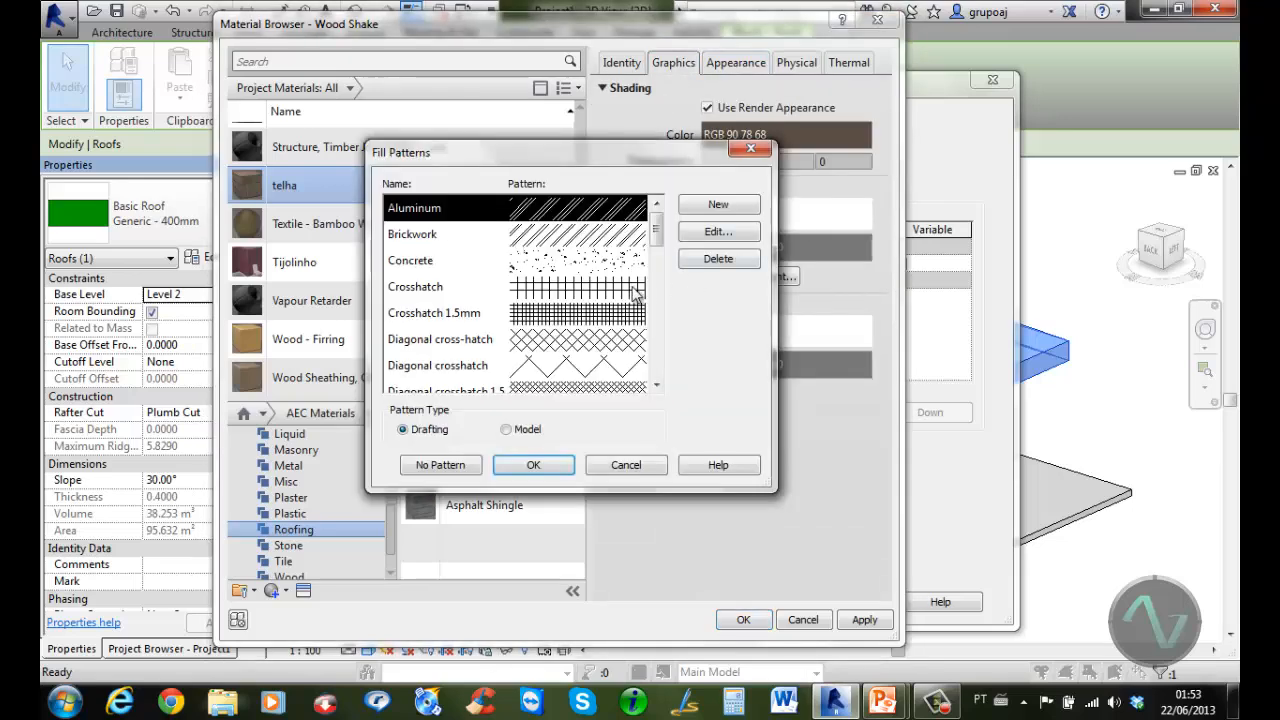
pyautogui.moveTo(660, 224)
pyautogui.mouseDown()
pyautogui.moveTo(663, 372)
pyautogui.moveTo(663, 220)
pyautogui.mouseUp()
pyautogui.click(508, 430)
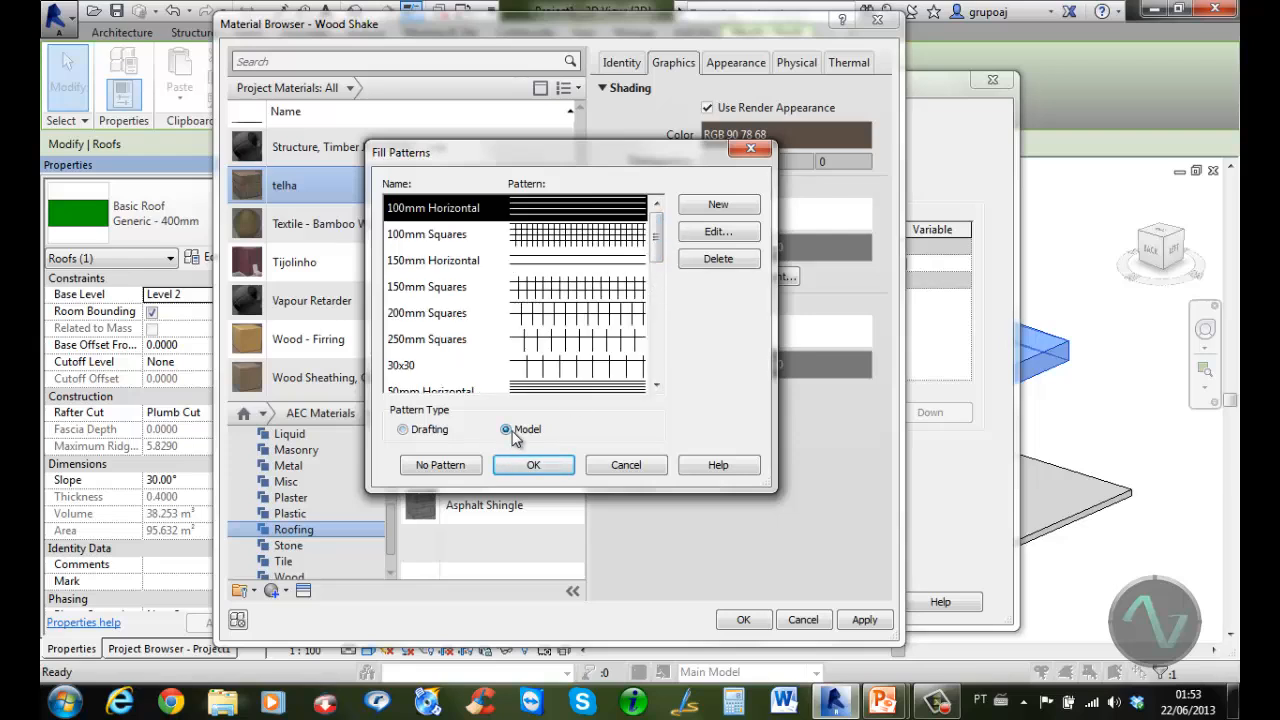
pyautogui.moveTo(658, 237); pyautogui.dragTo(658, 315)
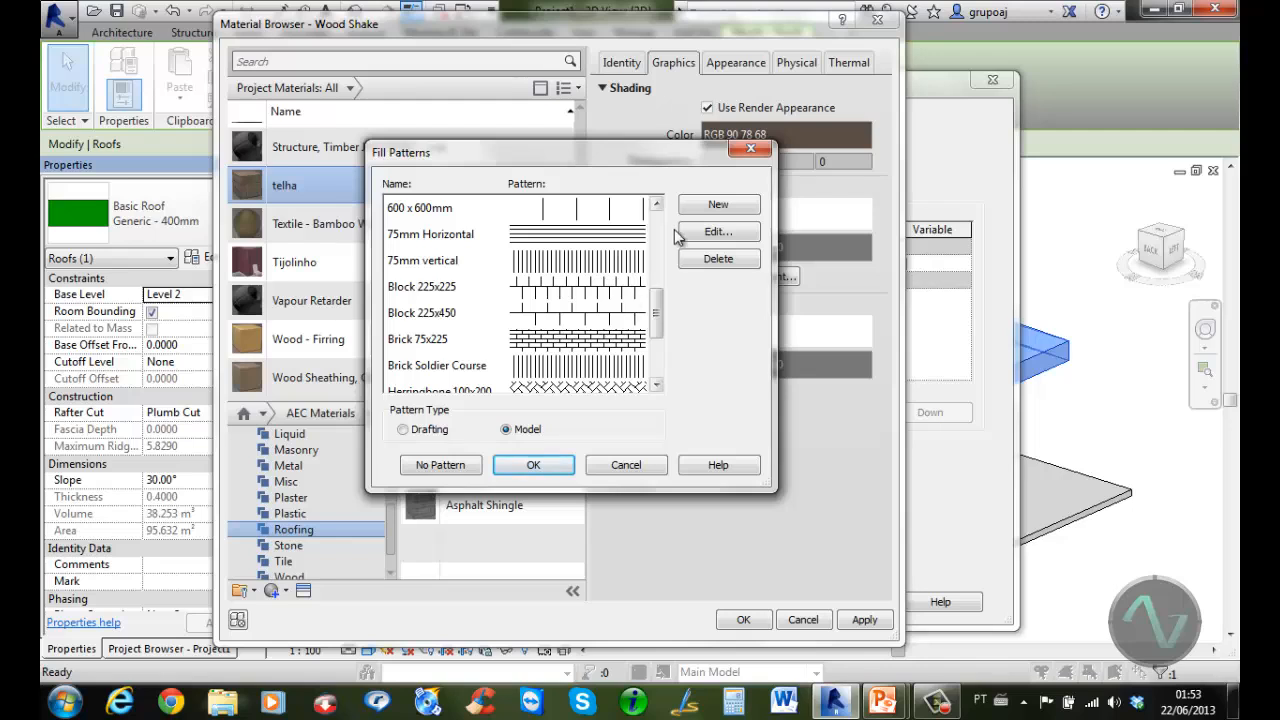
pyautogui.click(714, 206)
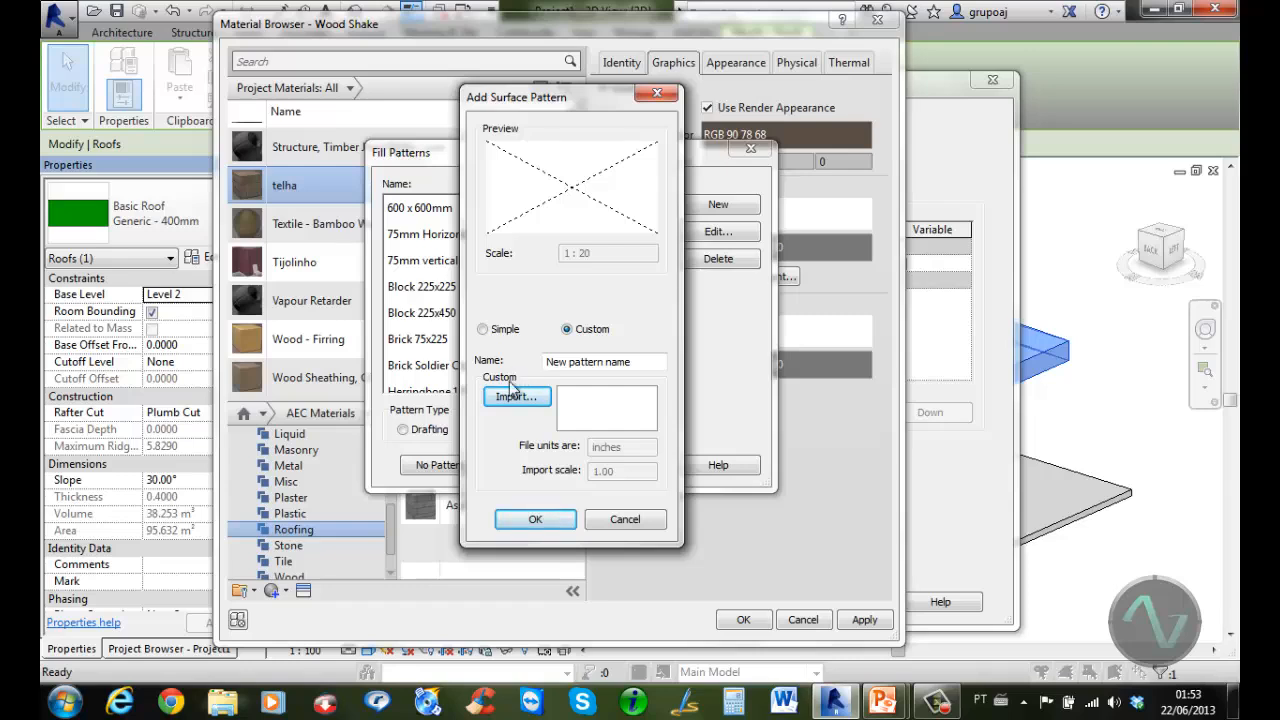
pyautogui.click(639, 518)
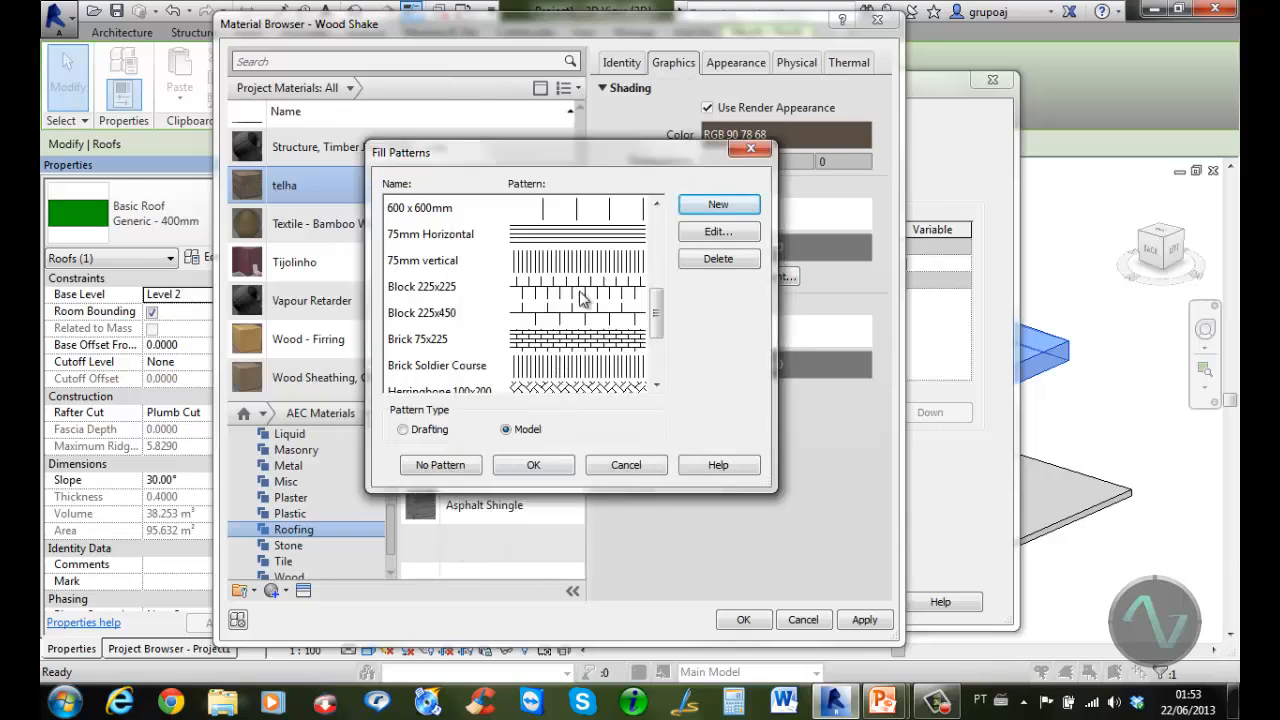
pyautogui.click(549, 290)
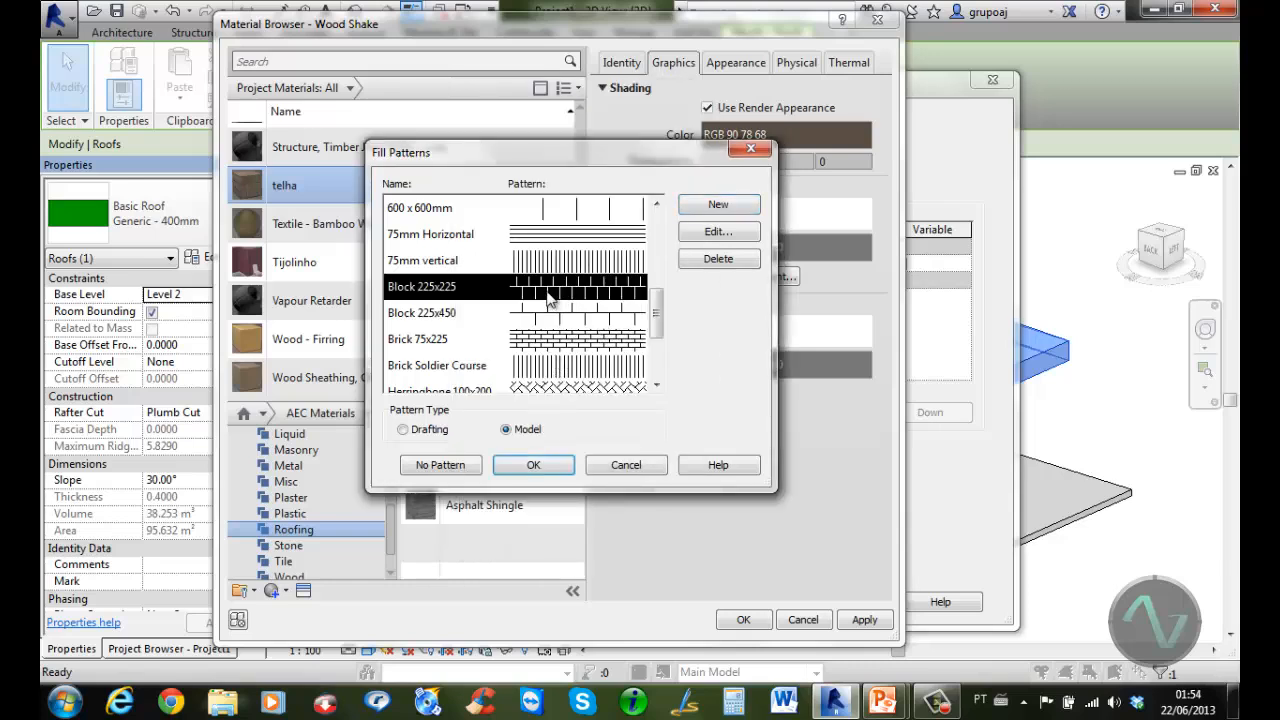
pyautogui.click(538, 467)
pyautogui.click(744, 620)
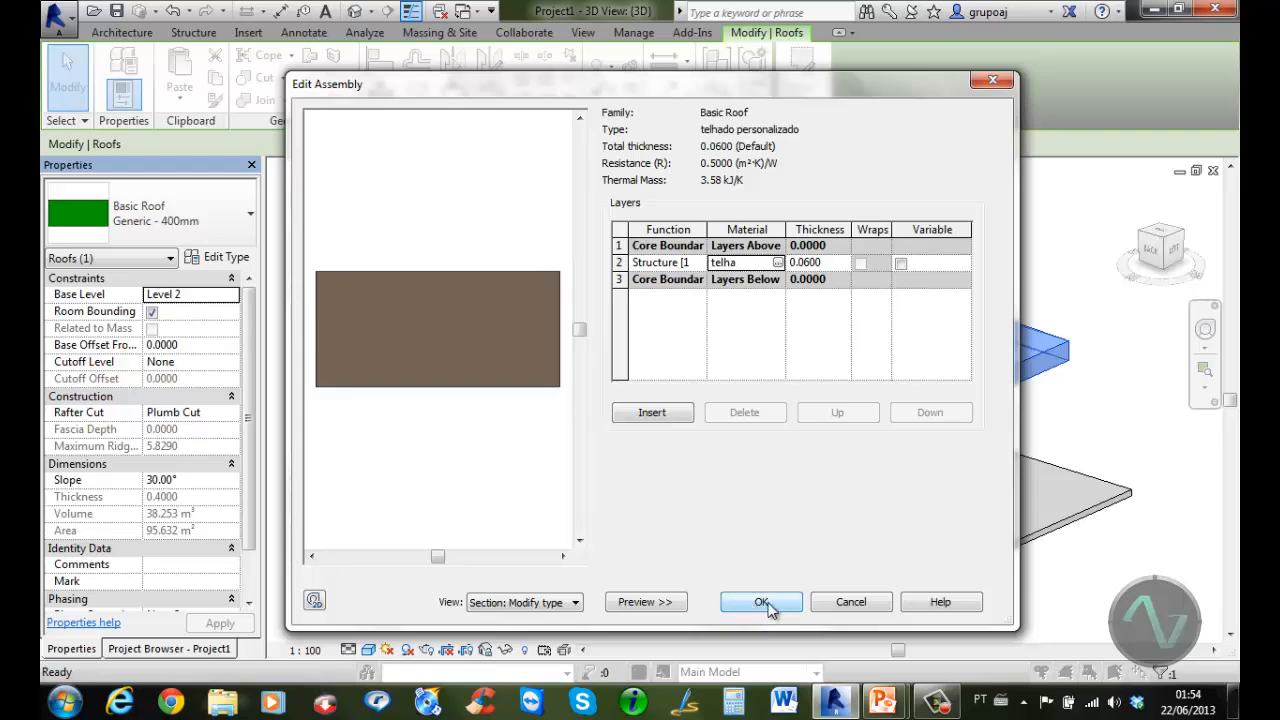
# Apply the edited assembly and type to the roof and clear the selection
pyautogui.click(763, 601)
pyautogui.click(773, 604)
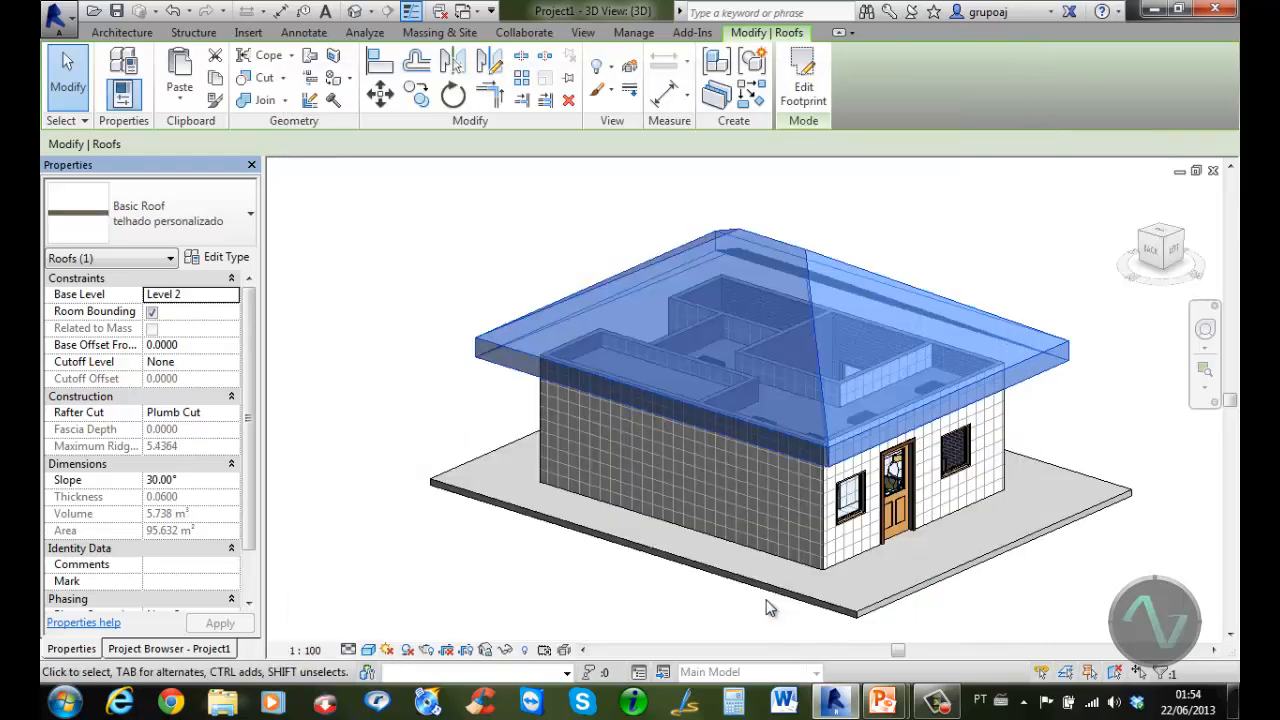
pyautogui.click(476, 268)
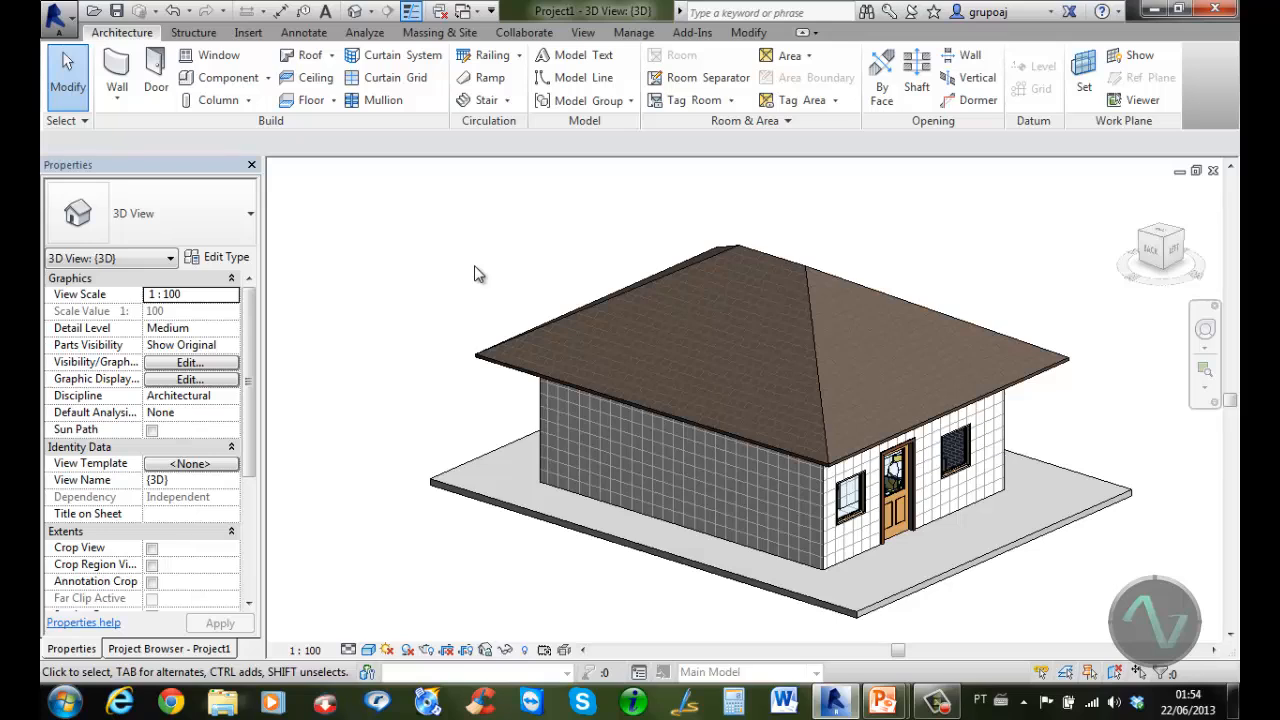
# Open the Section 1 view and extend the upper edge of its crop region above the roof ridge
pyautogui.click(228, 649)
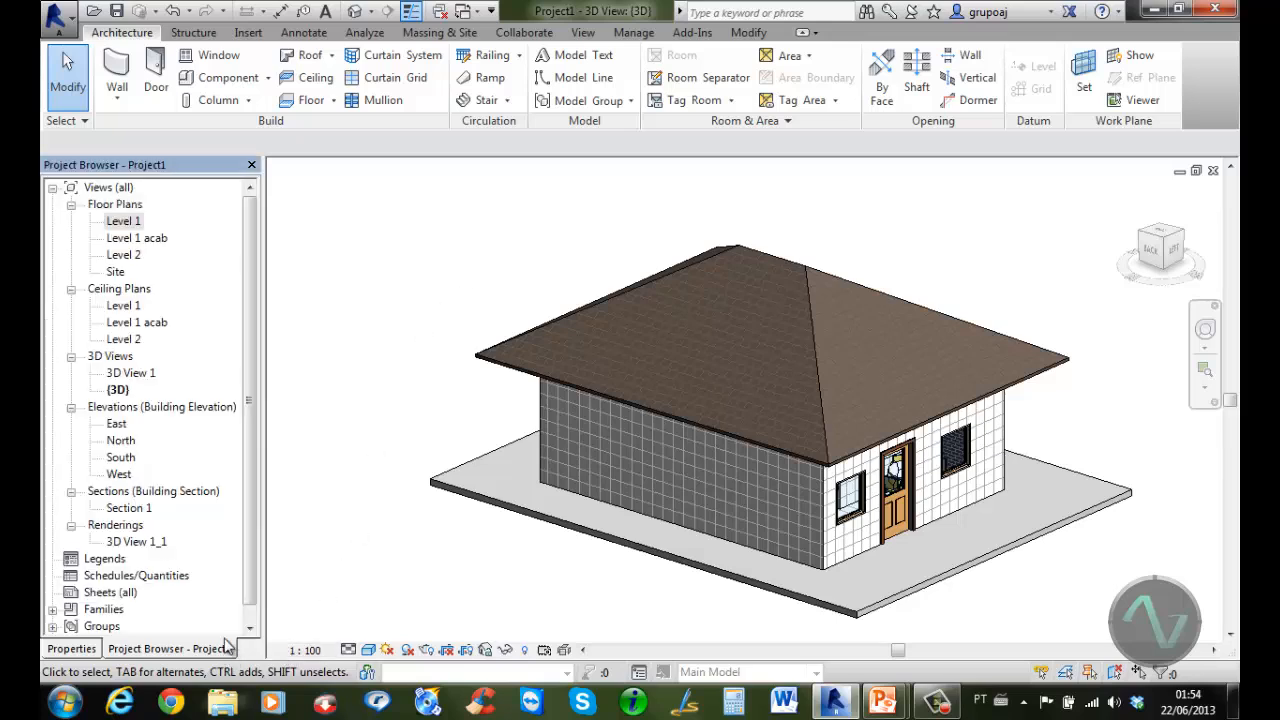
pyautogui.click(135, 510)
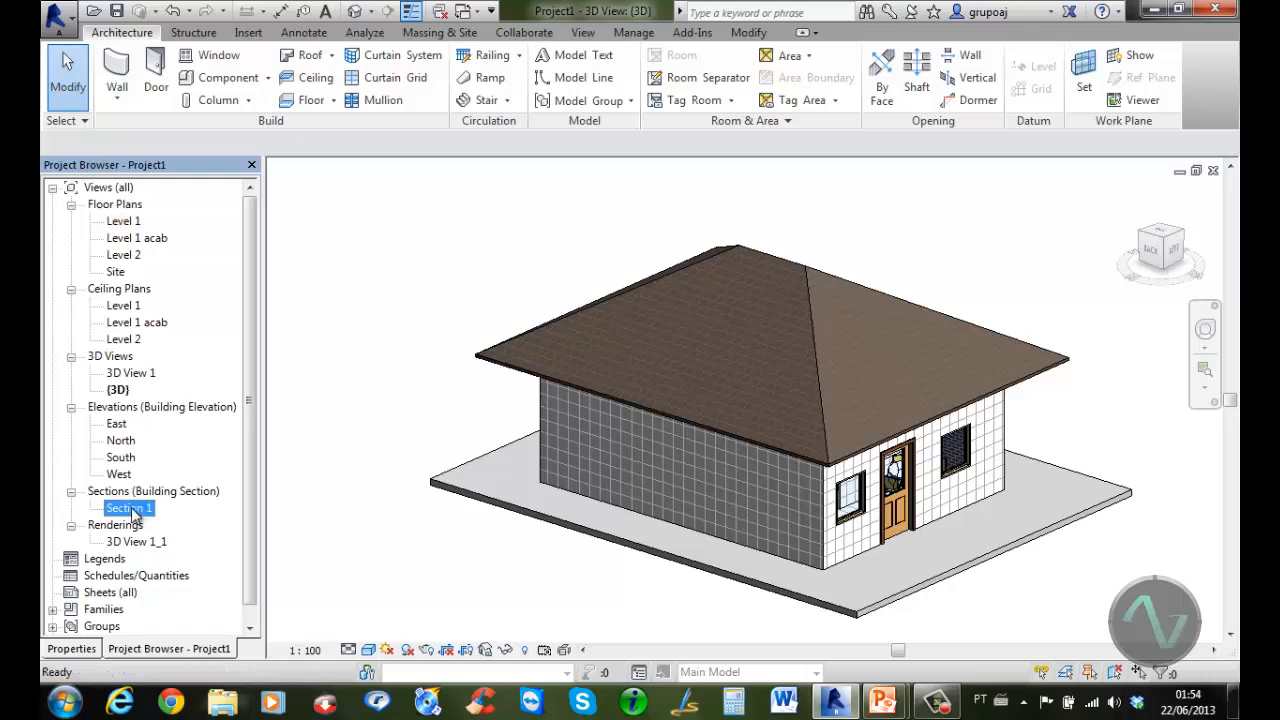
pyautogui.doubleClick(135, 510)
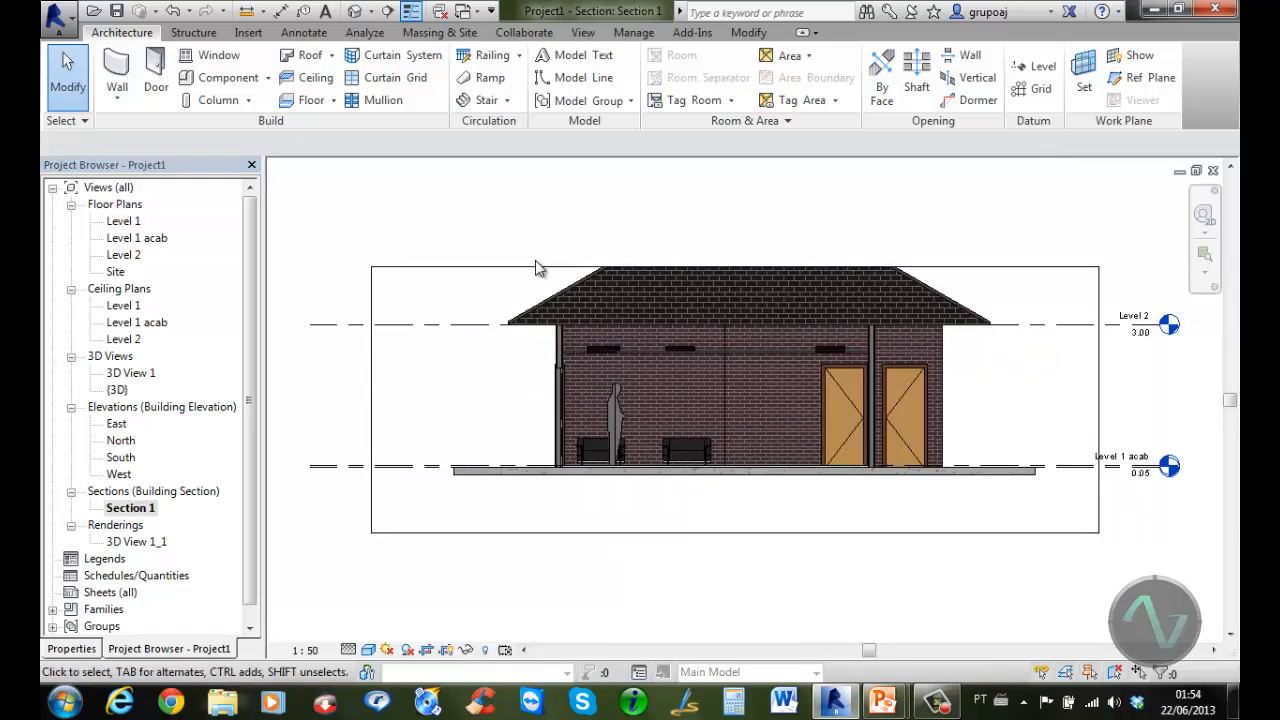
pyautogui.click(731, 266)
pyautogui.moveTo(735, 266); pyautogui.dragTo(737, 181)
pyautogui.scroll(1, 583, 233)
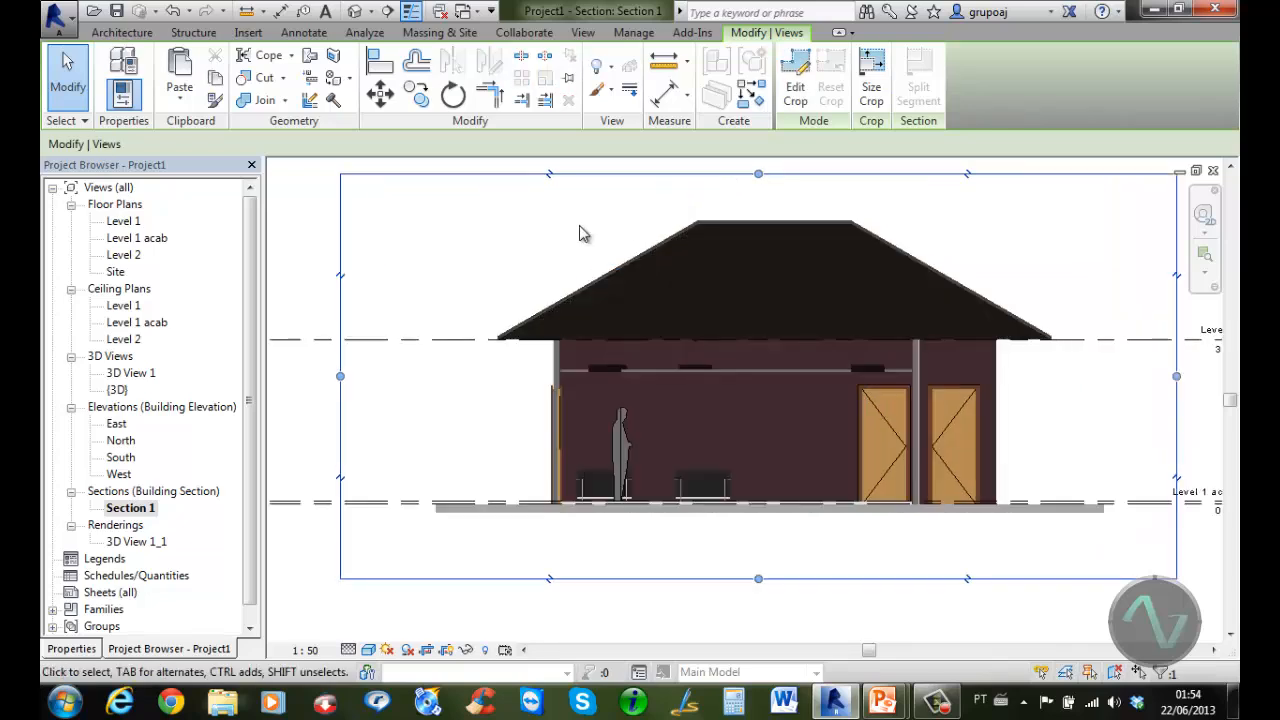
# Copy the roof straight up from its lower eave corner, leaving a small gap above the original
pyautogui.scroll(5, 480, 357)
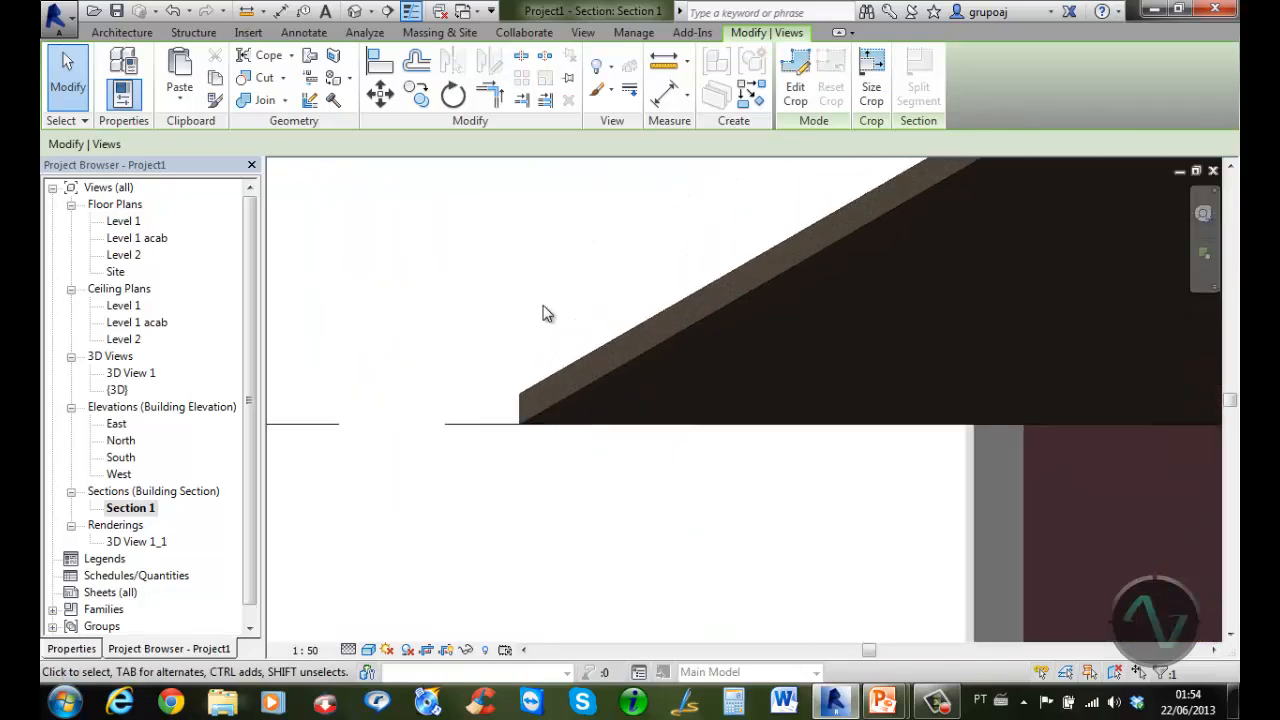
pyautogui.scroll(1, 547, 313)
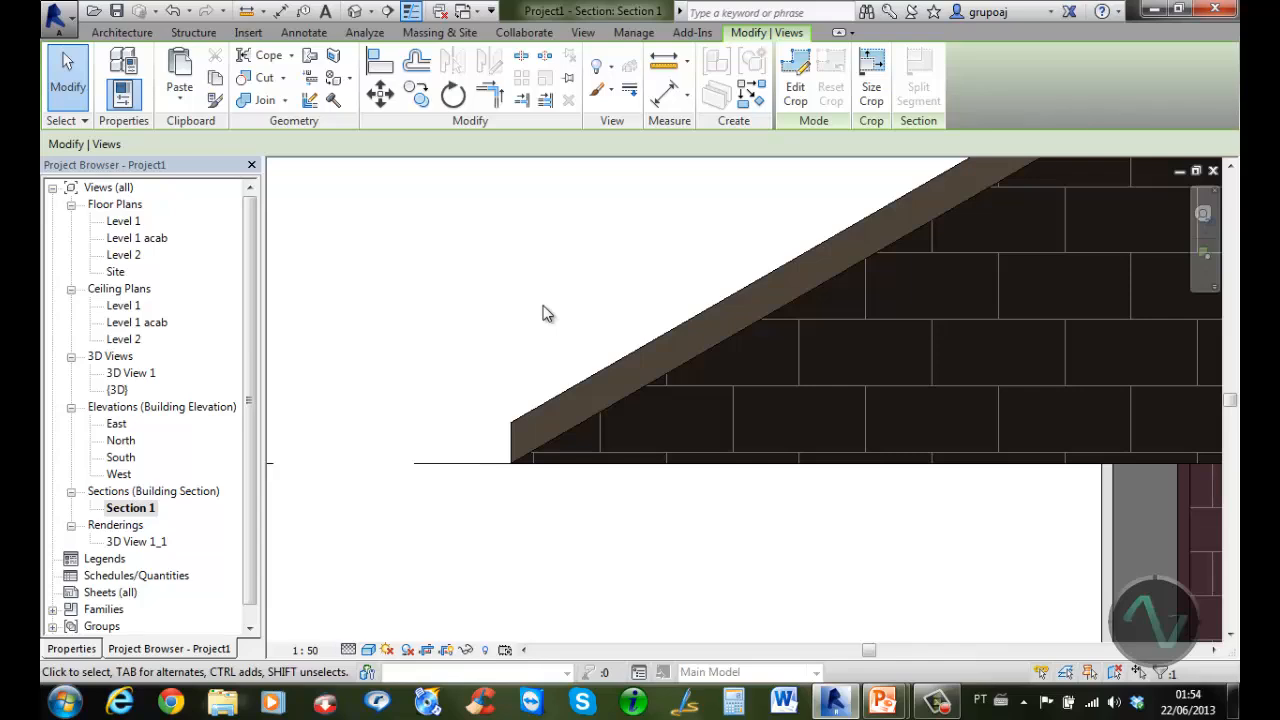
pyautogui.click(557, 397)
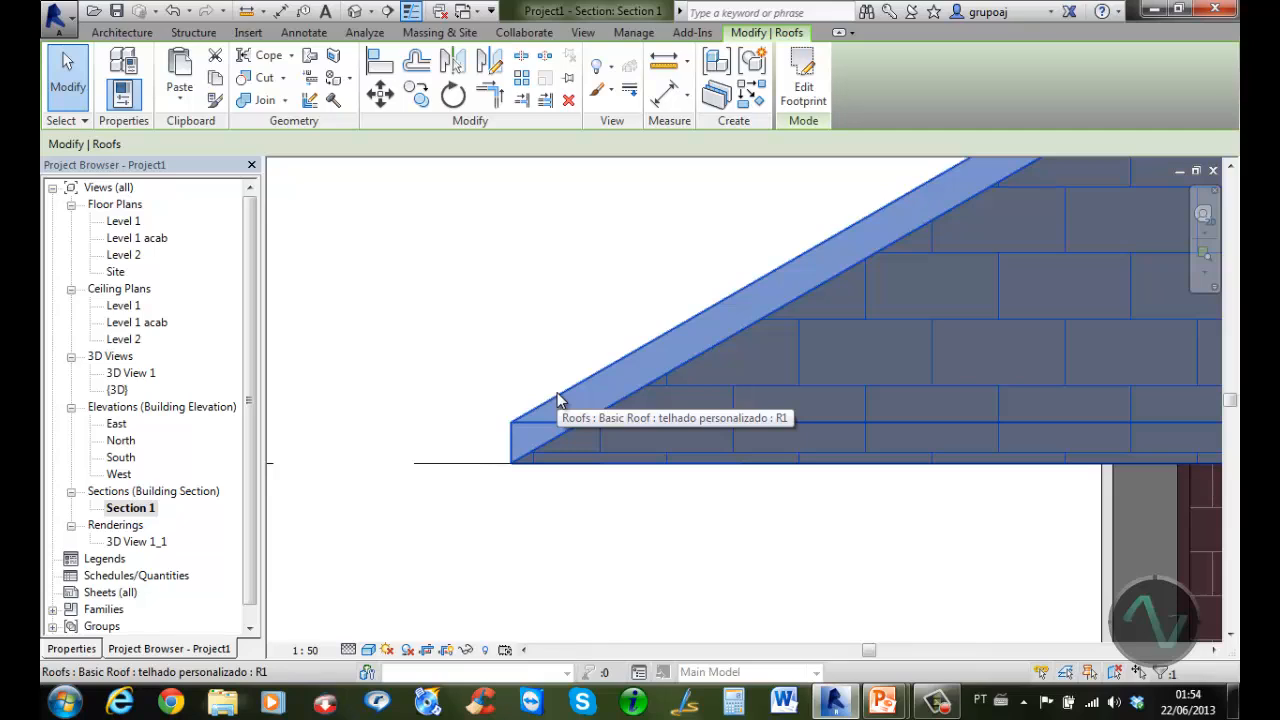
pyautogui.click(417, 95)
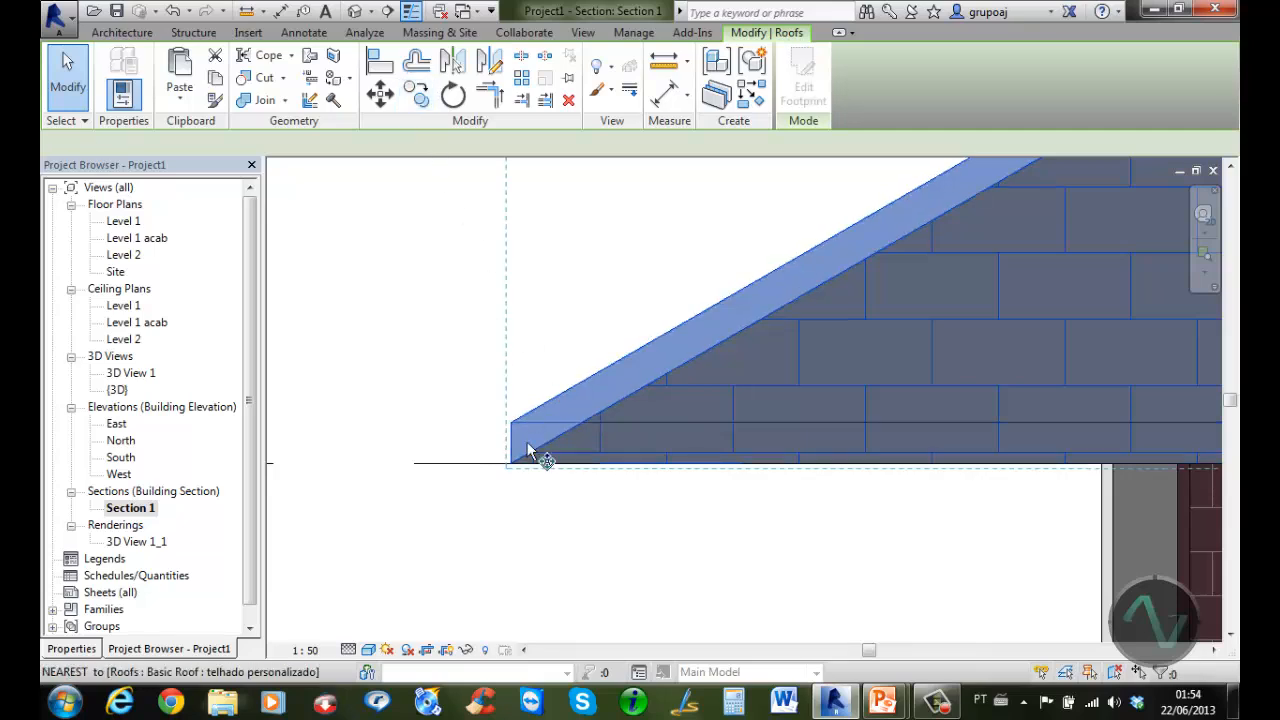
pyautogui.click(512, 464)
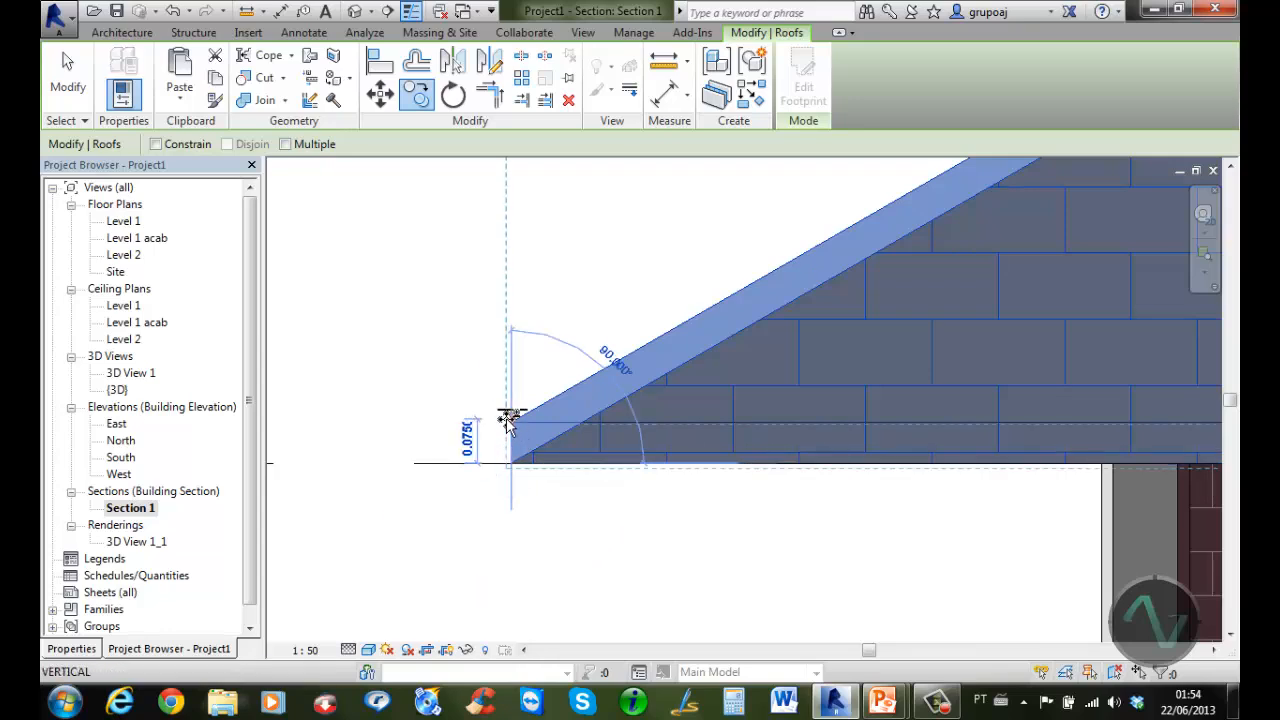
pyautogui.click(513, 418)
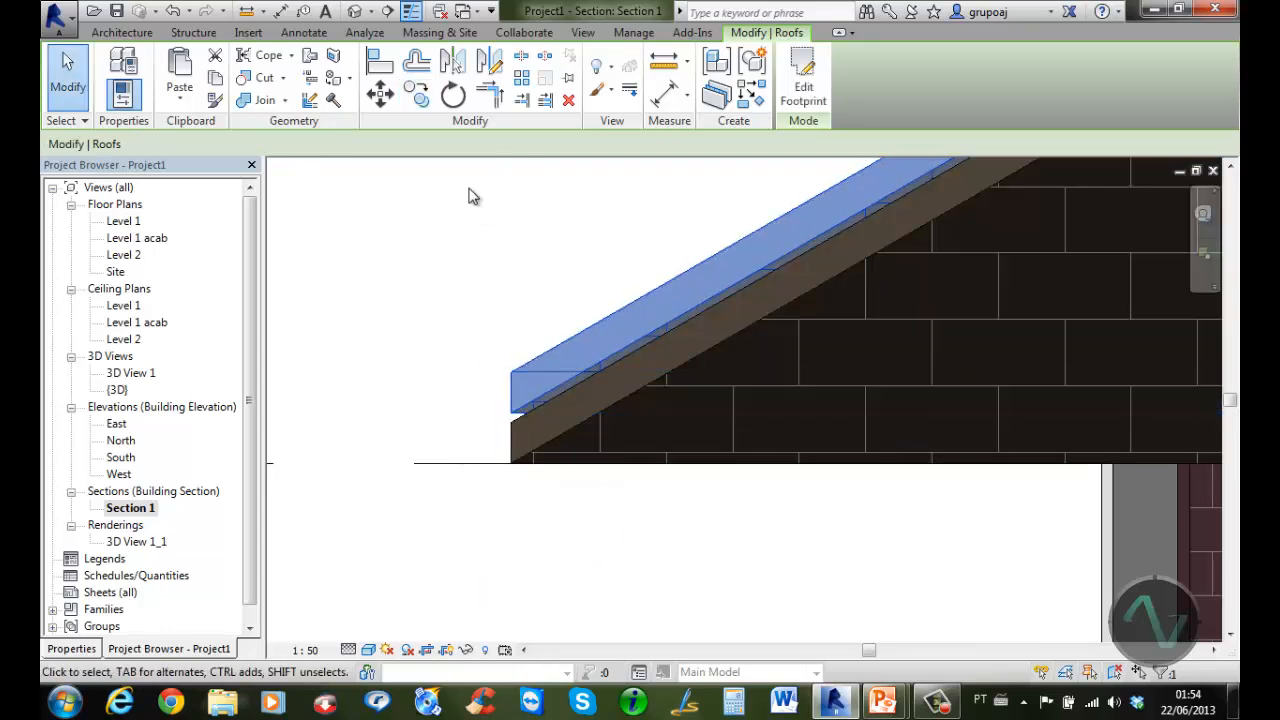
# Copy the second roof straight up again to stack a third roof above it, and clear the selection
pyautogui.click(418, 100)
pyautogui.click(509, 413)
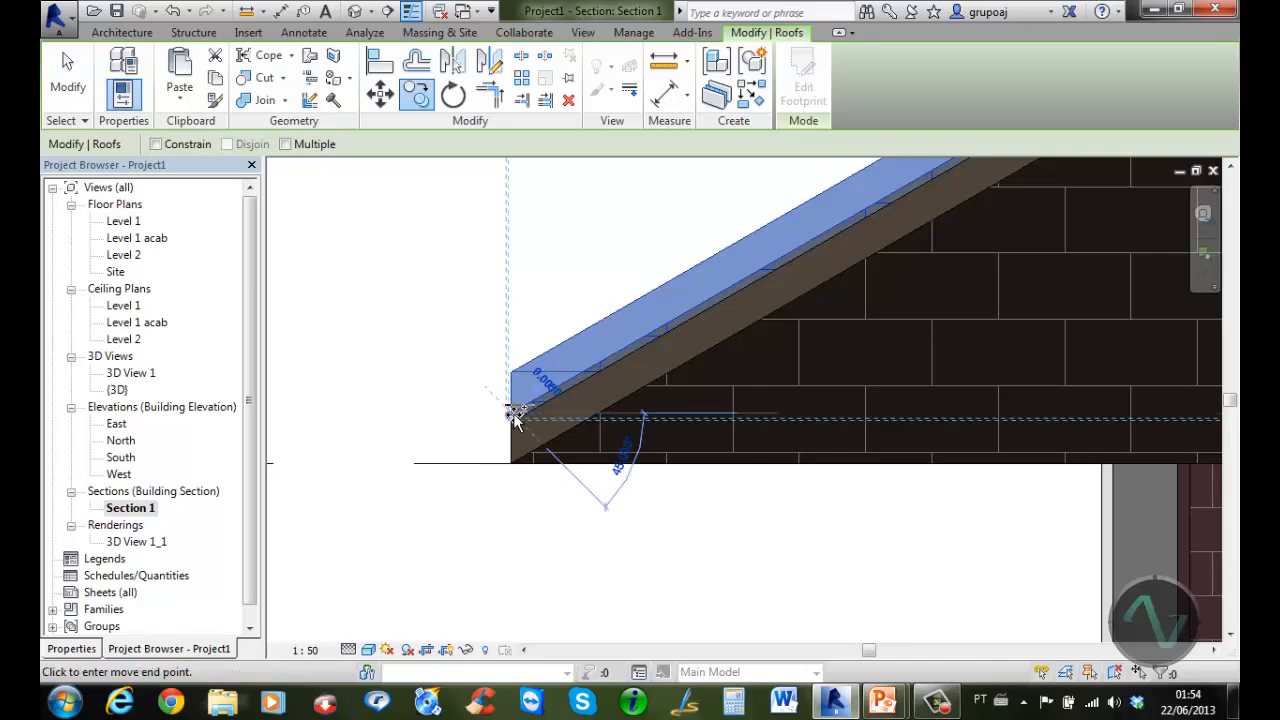
pyautogui.click(511, 355)
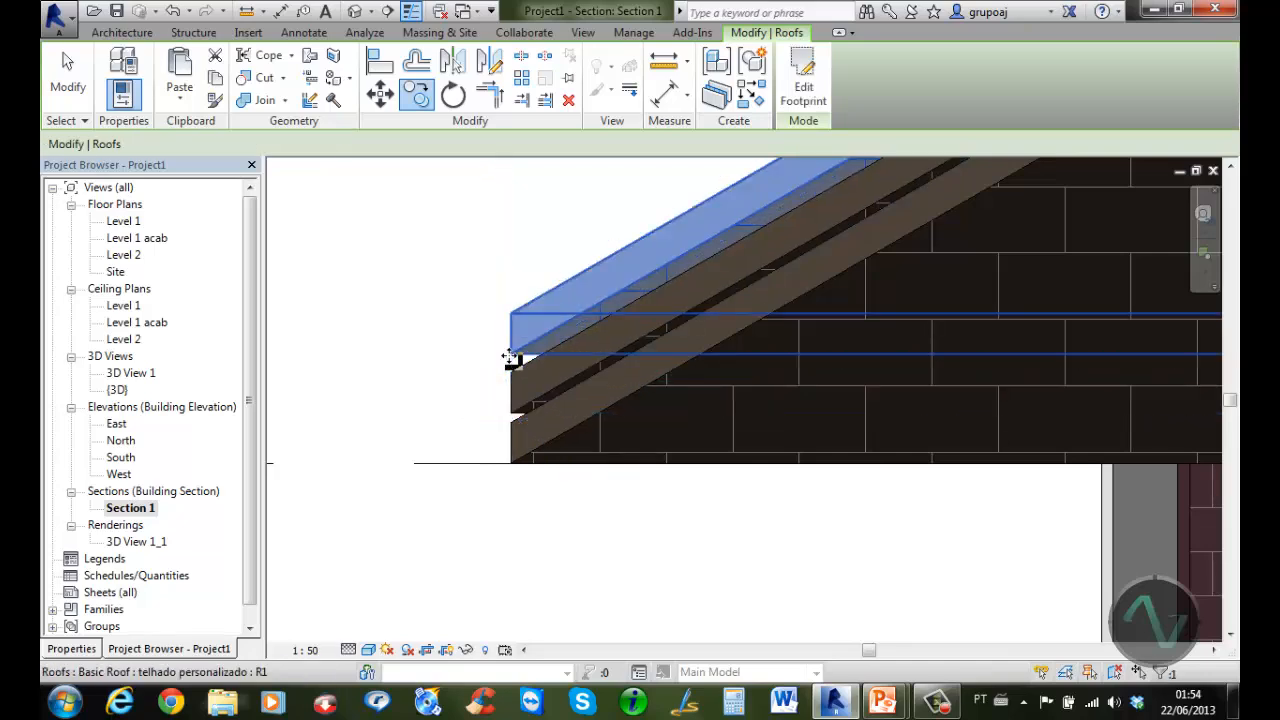
pyautogui.click(434, 321)
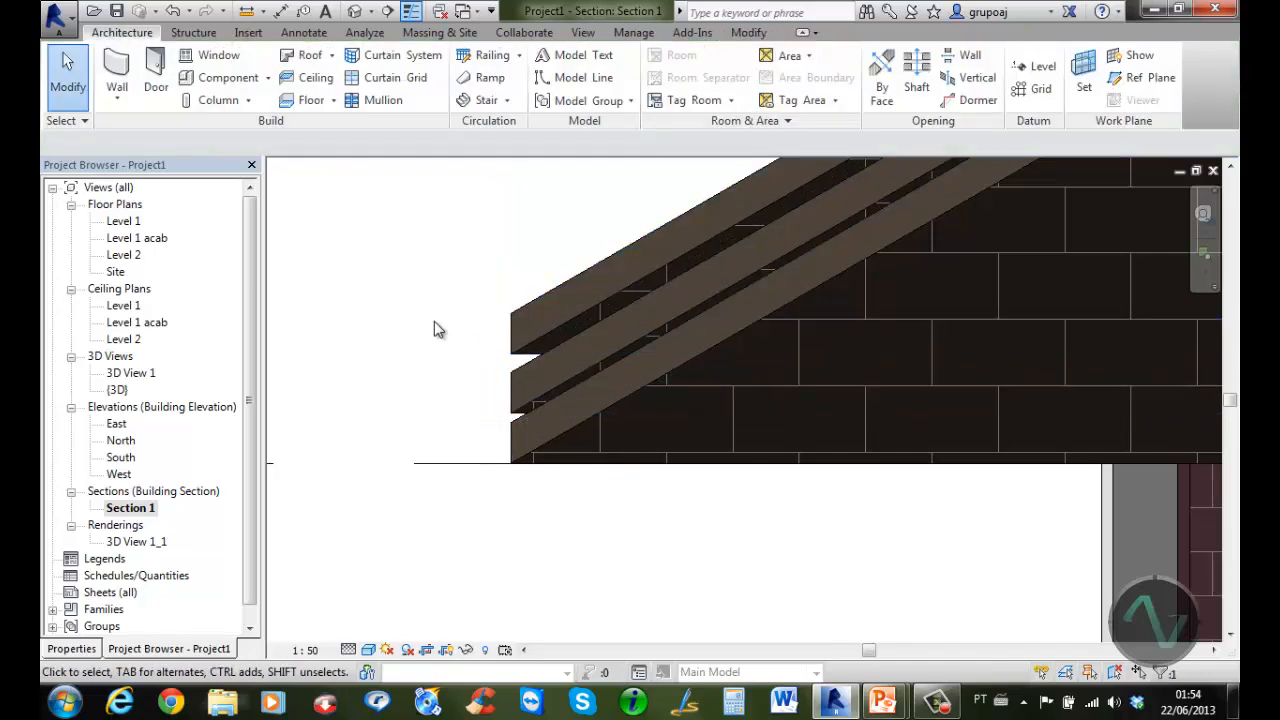
# Change the lowest of the three stacked roofs to the Sloped Glazing type
pyautogui.click(585, 426)
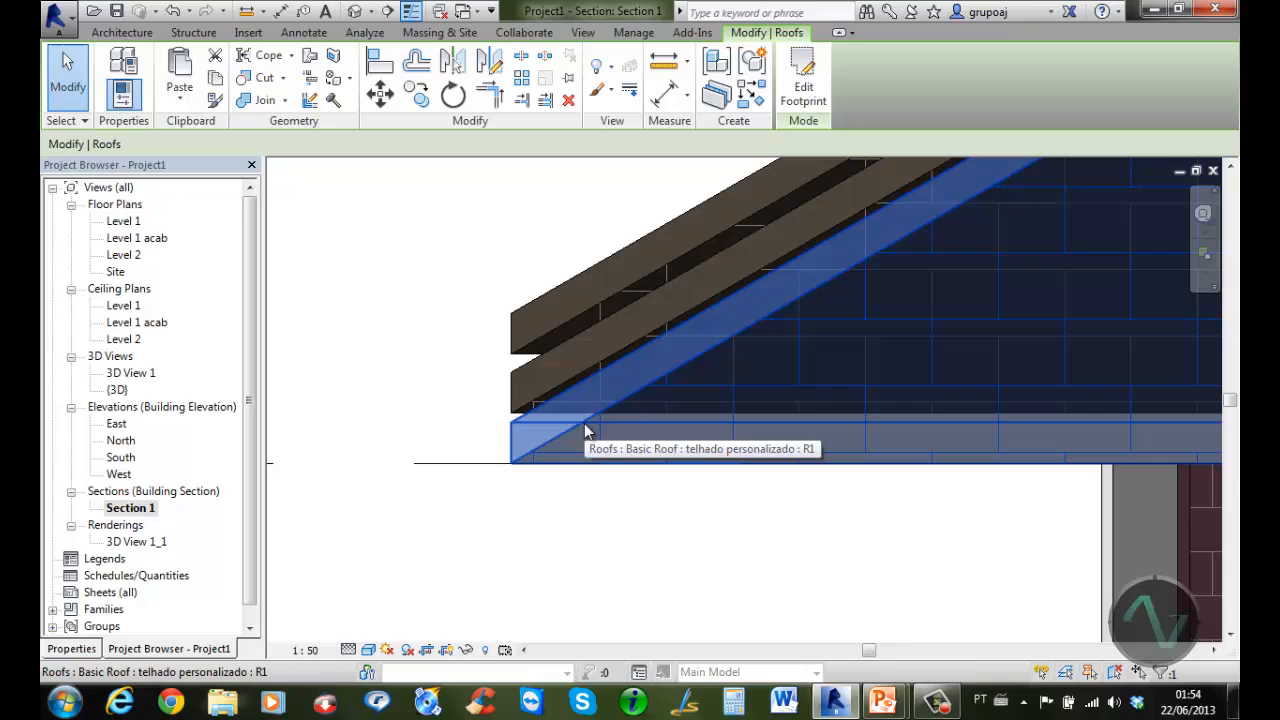
pyautogui.click(86, 650)
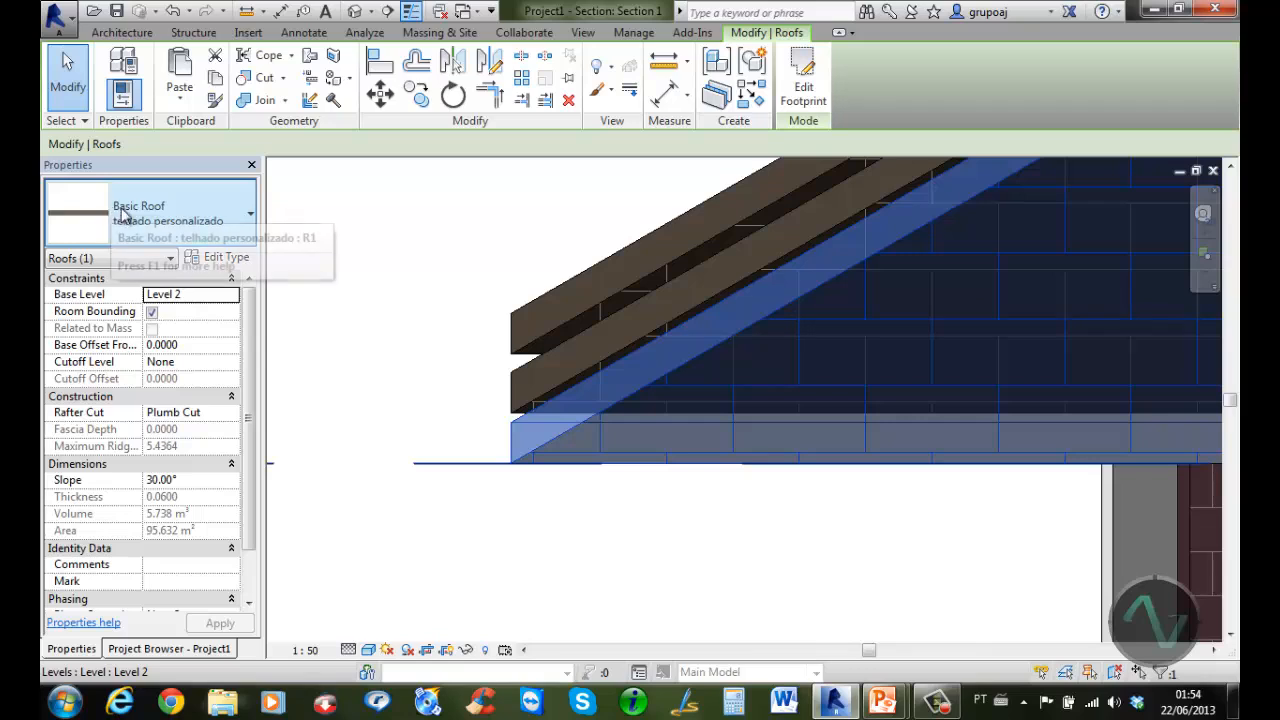
pyautogui.click(192, 212)
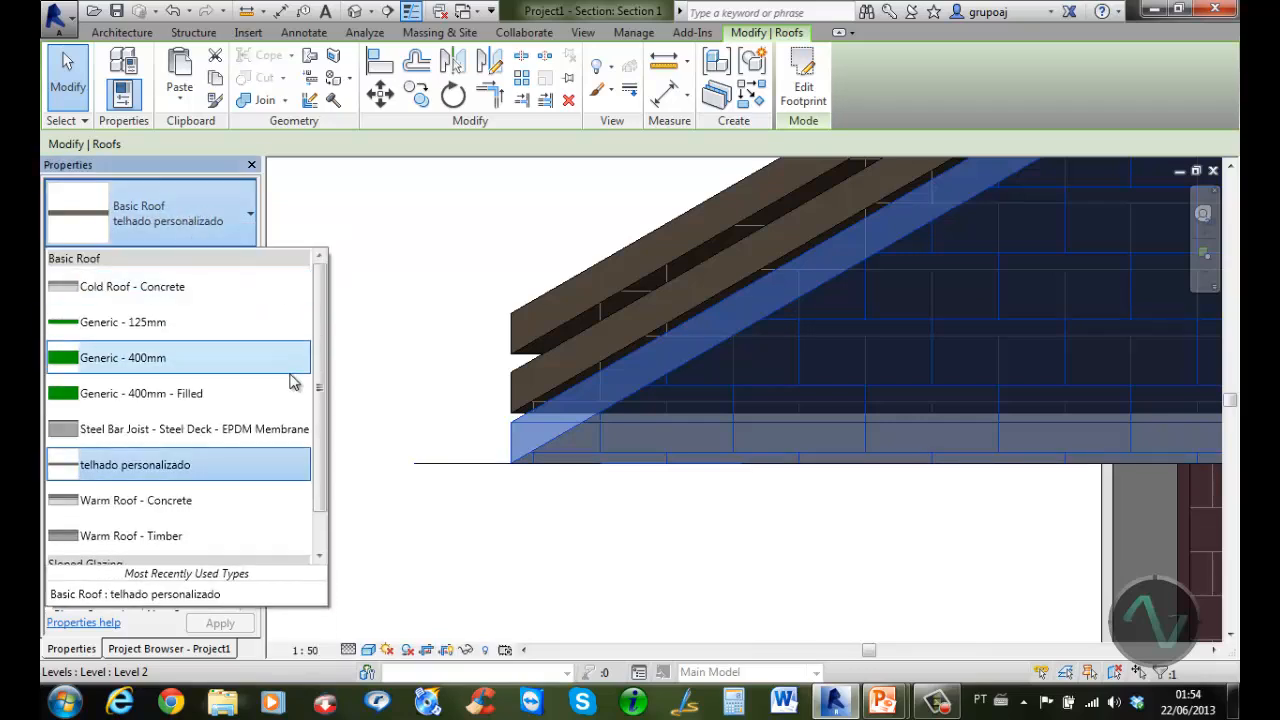
pyautogui.moveTo(326, 380); pyautogui.dragTo(337, 503)
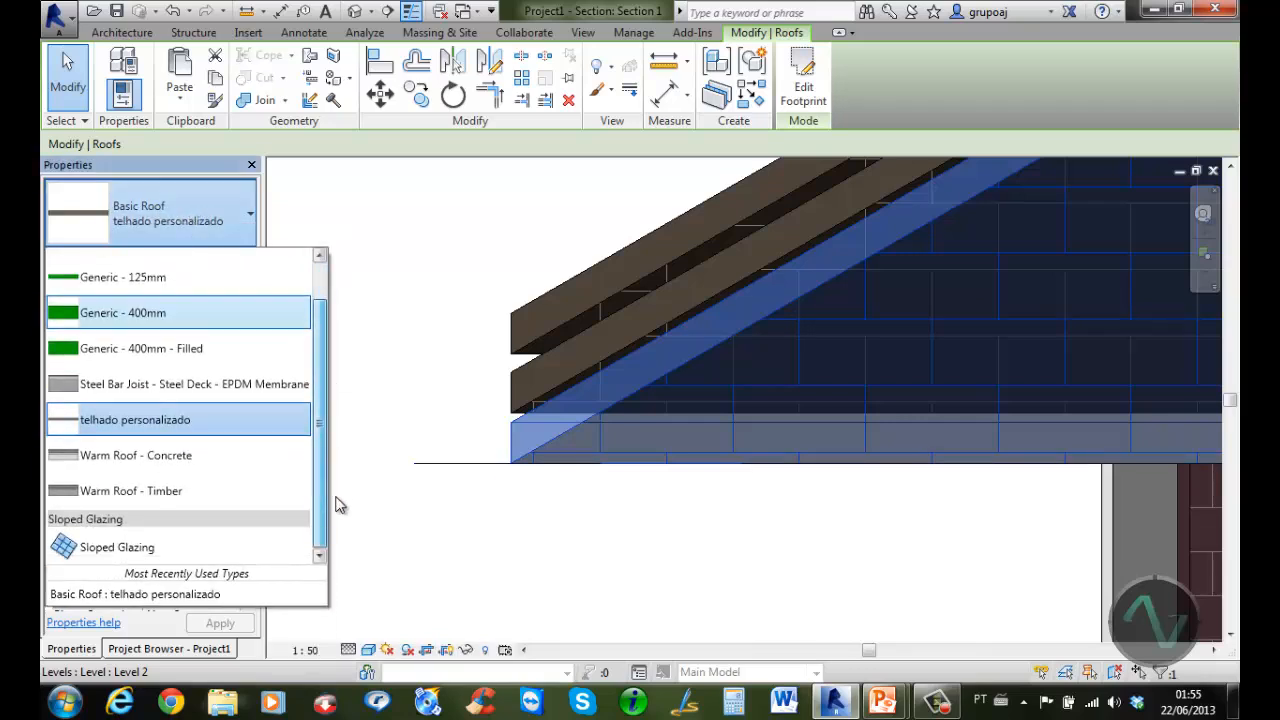
pyautogui.click(142, 550)
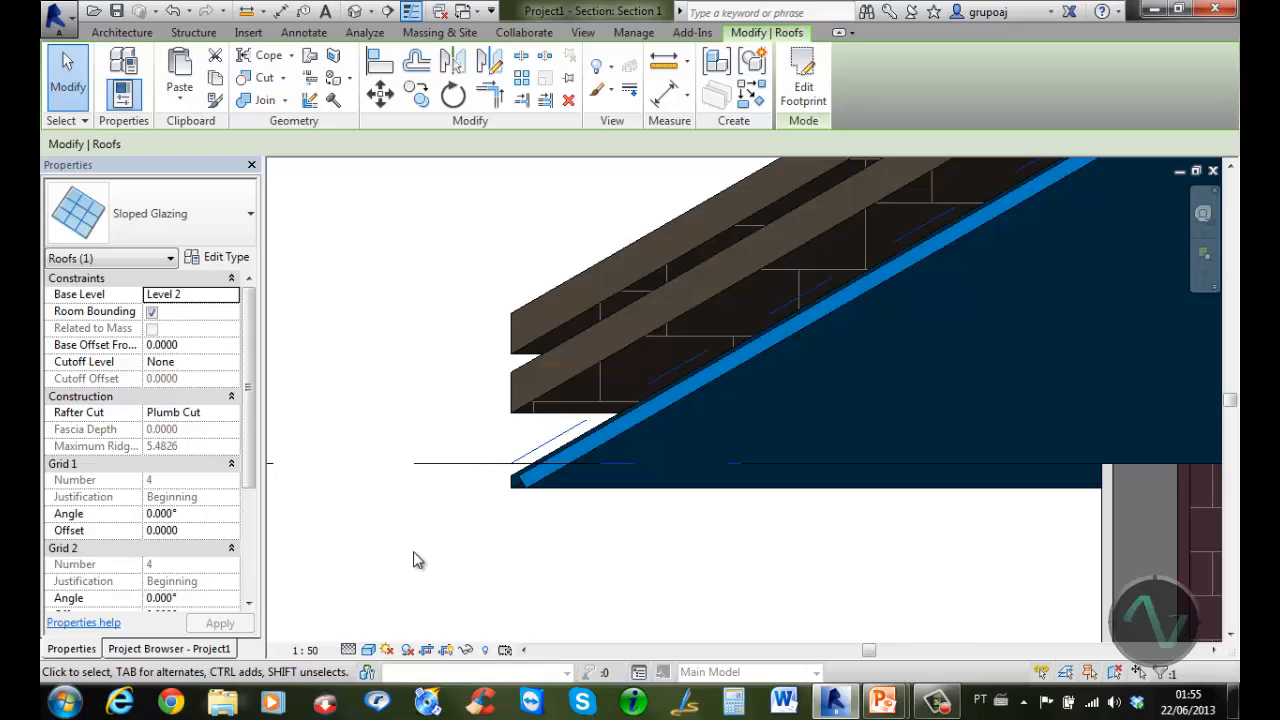
# Duplicate the lowest roof's Sloped Glazing type under the name caibros
pyautogui.click(236, 257)
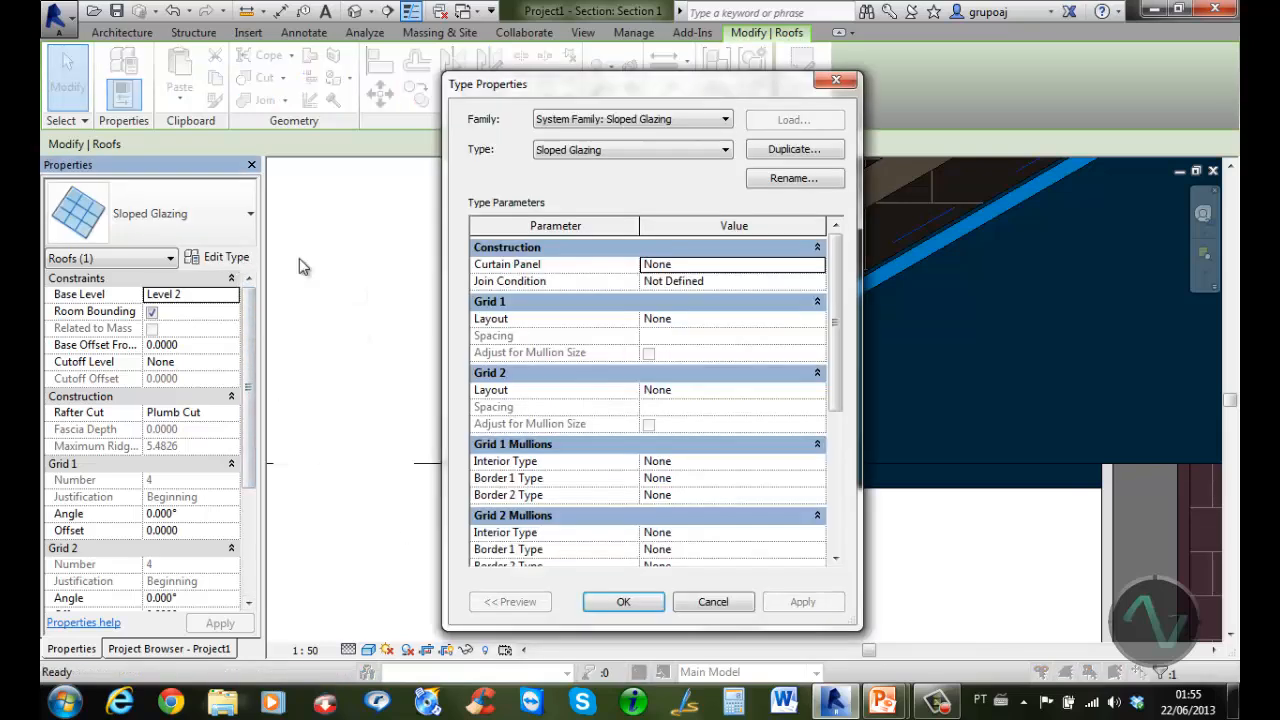
pyautogui.click(806, 149)
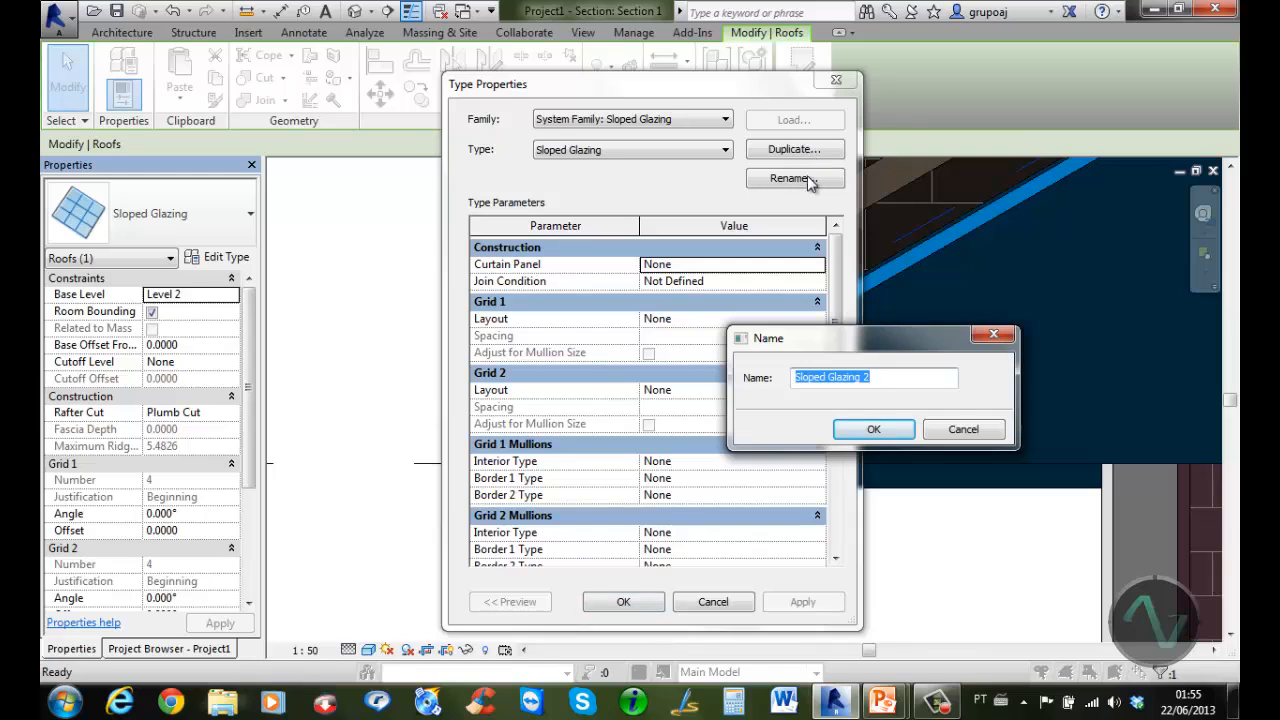
pyautogui.write('caibros')
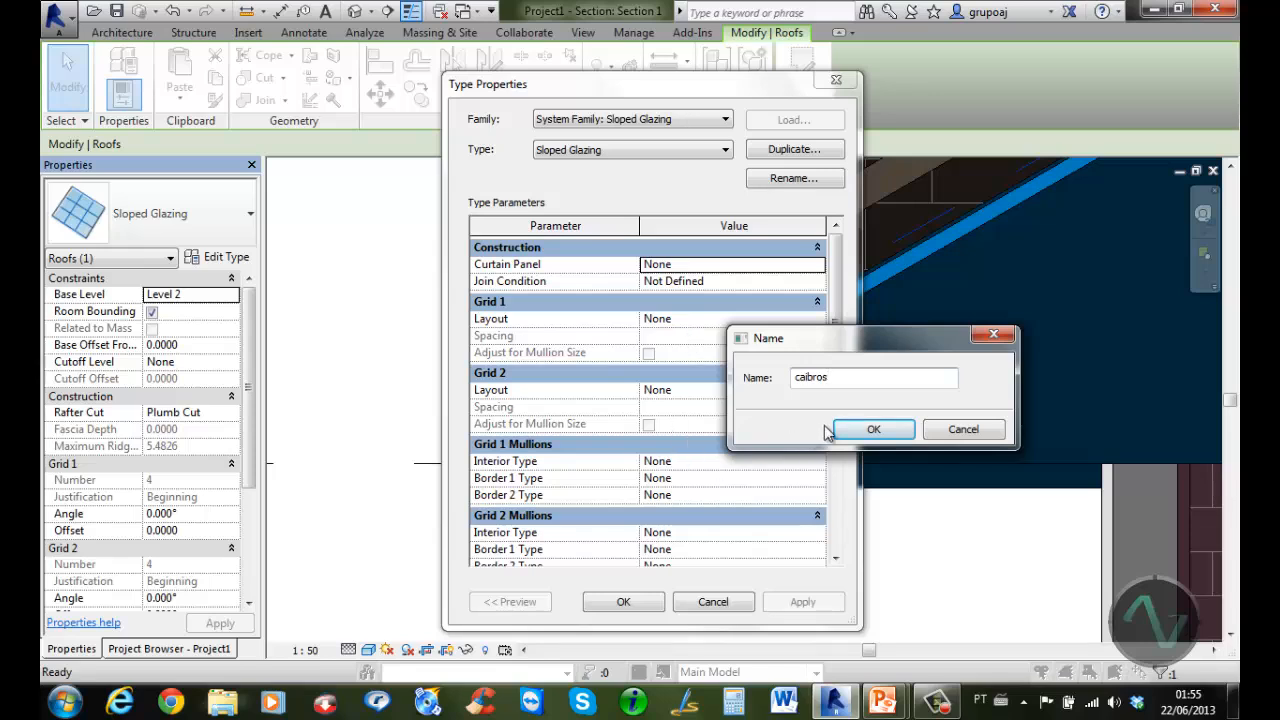
pyautogui.click(878, 430)
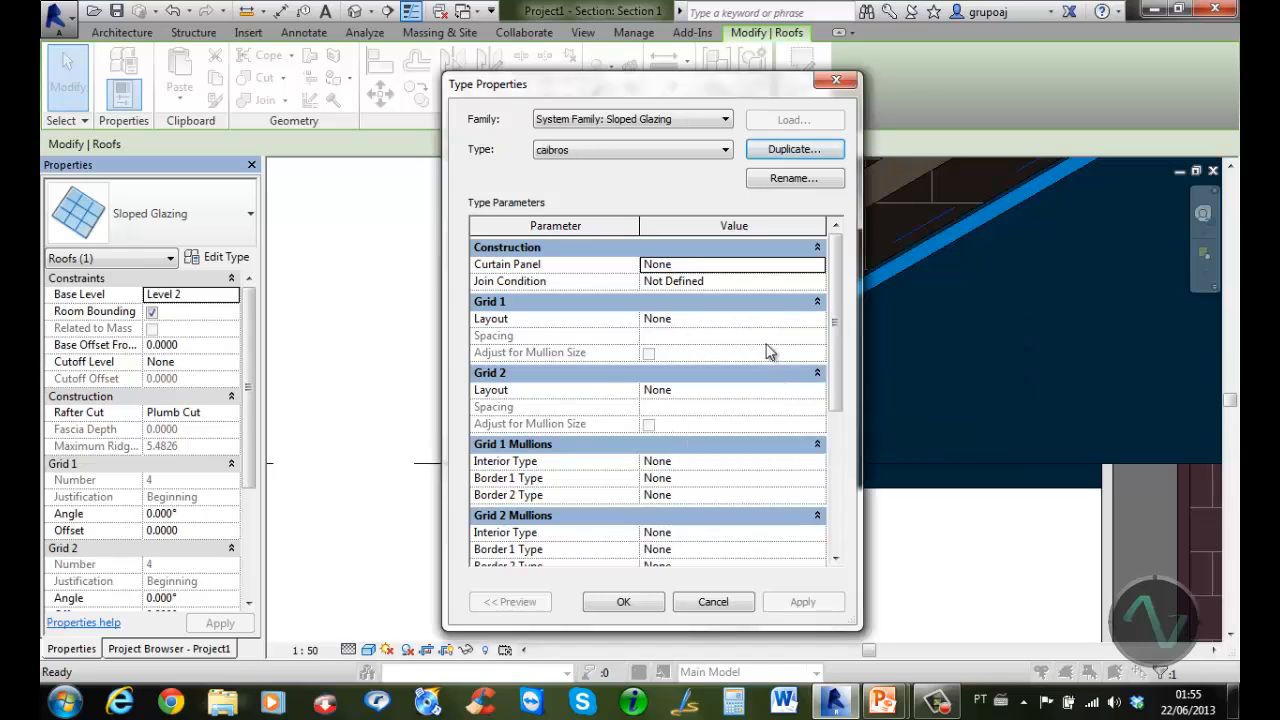
# Give the caibros type's Grid 1 a Fixed Distance layout and Rectangular Mullion : 50 x 150mm as its interior mullion
pyautogui.click(818, 321)
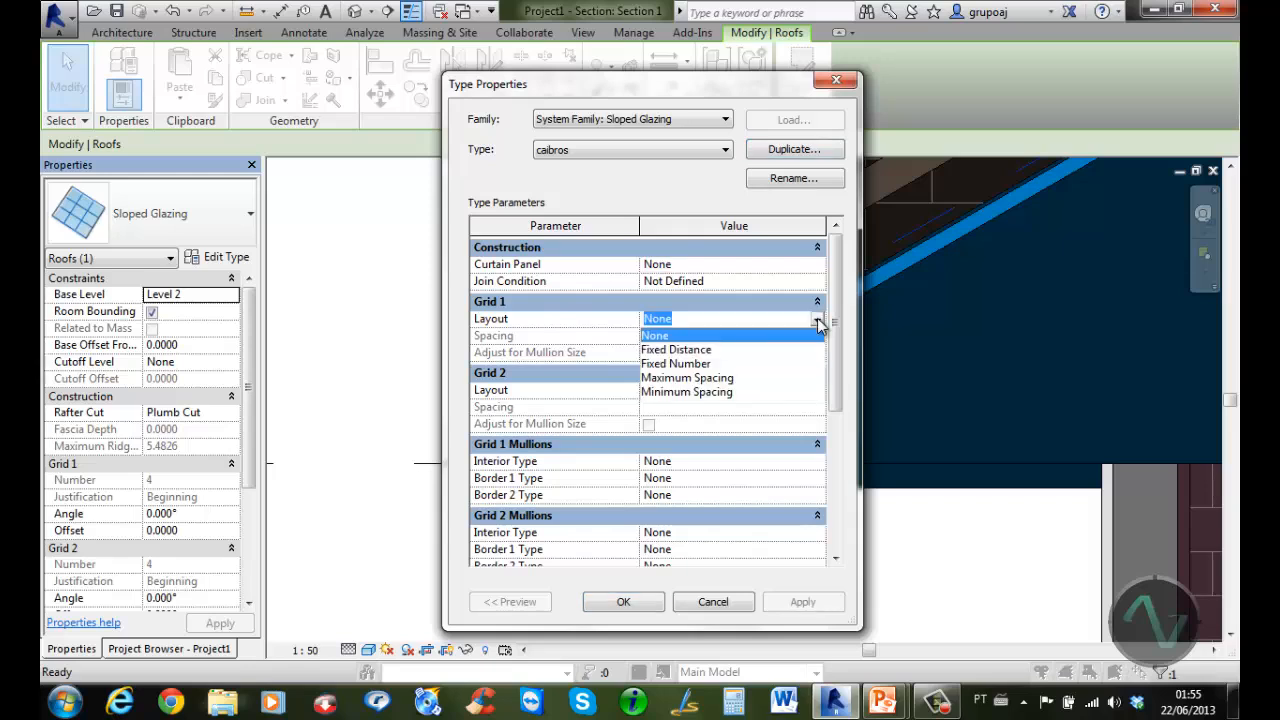
pyautogui.click(700, 349)
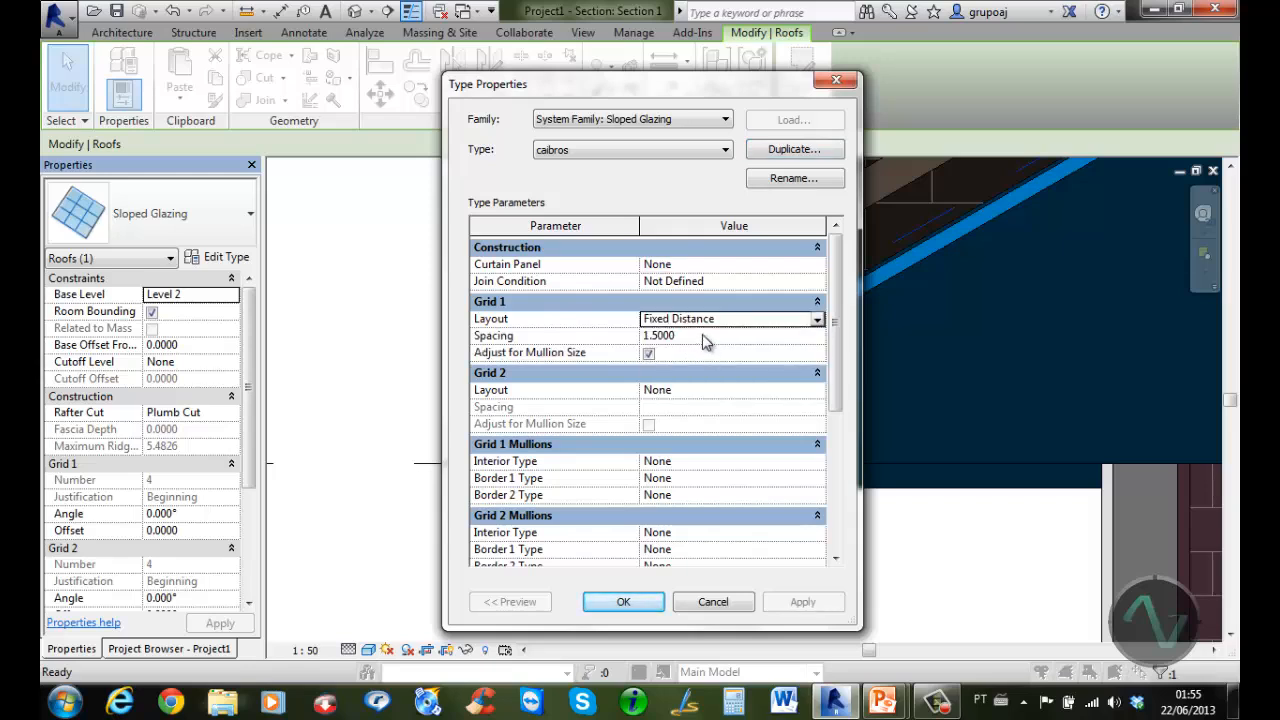
pyautogui.click(687, 462)
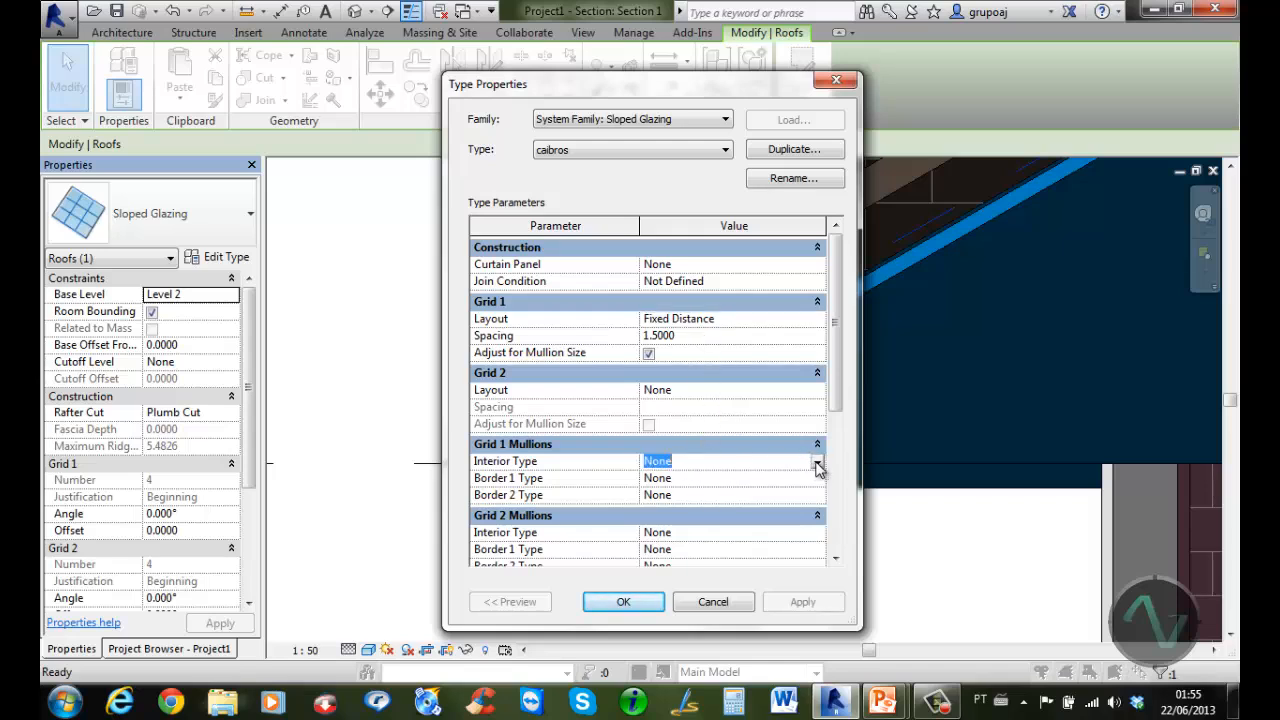
pyautogui.click(817, 465)
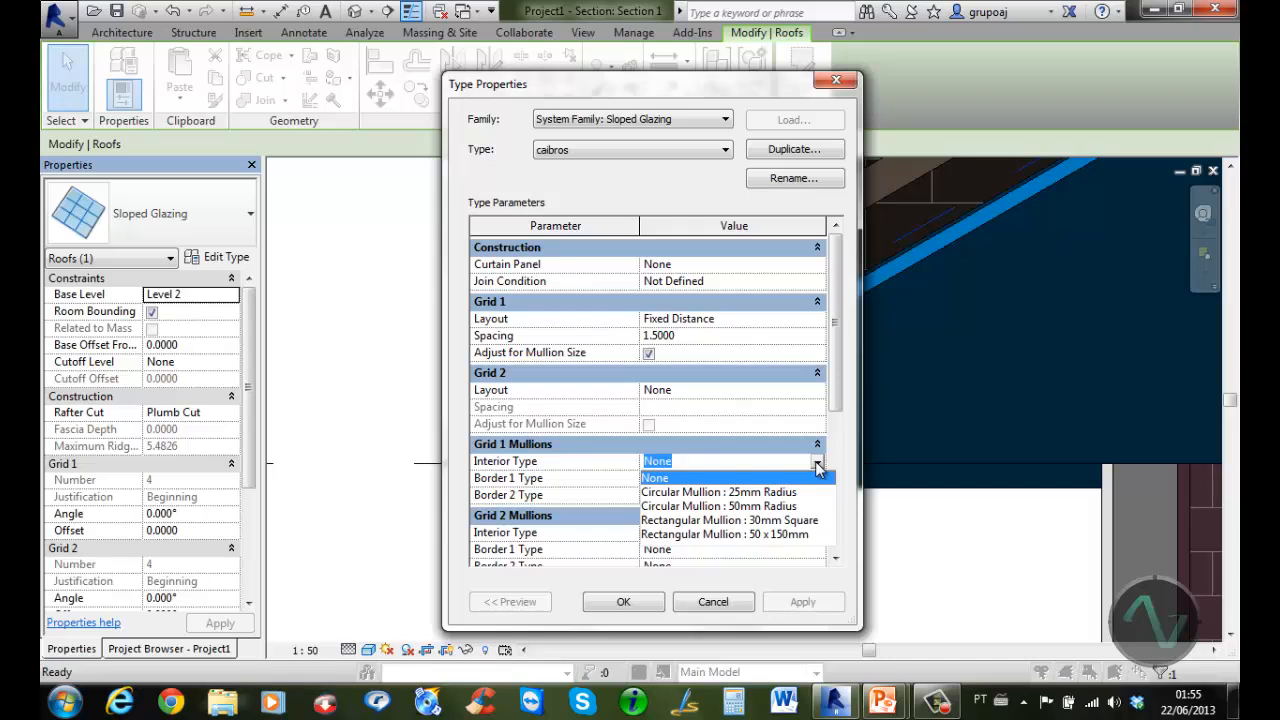
pyautogui.click(705, 534)
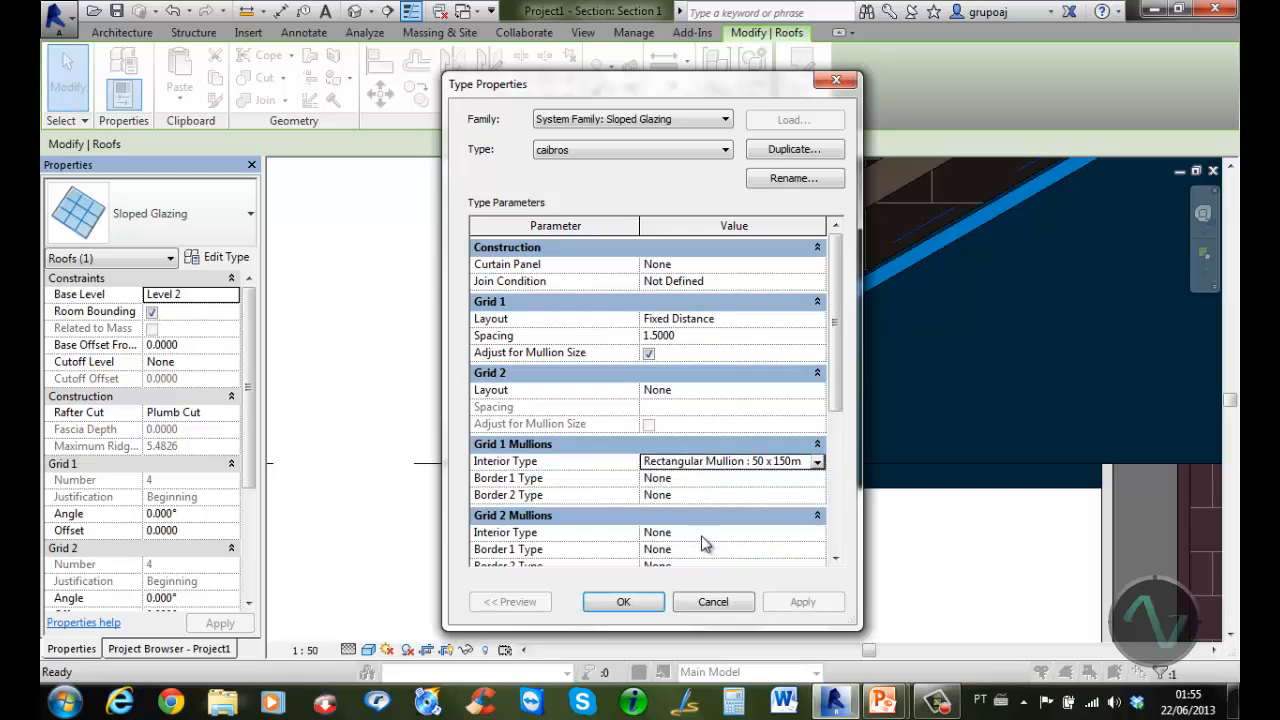
# Set the Grid 1 Border 1 mullion to Rectangular Mullion : 50 x 150mm, apply the type and accept the warnings
pyautogui.click(818, 481)
pyautogui.click(818, 481)
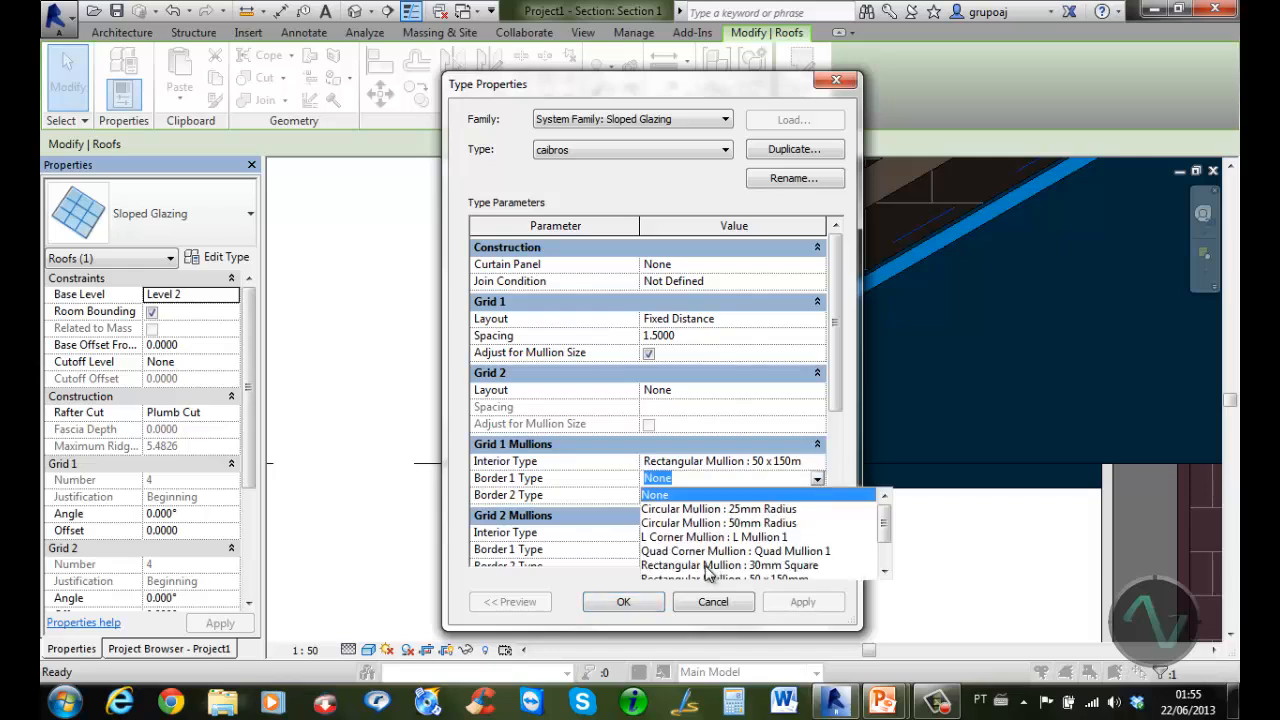
pyautogui.scroll(-1, 762, 582)
pyautogui.click(762, 578)
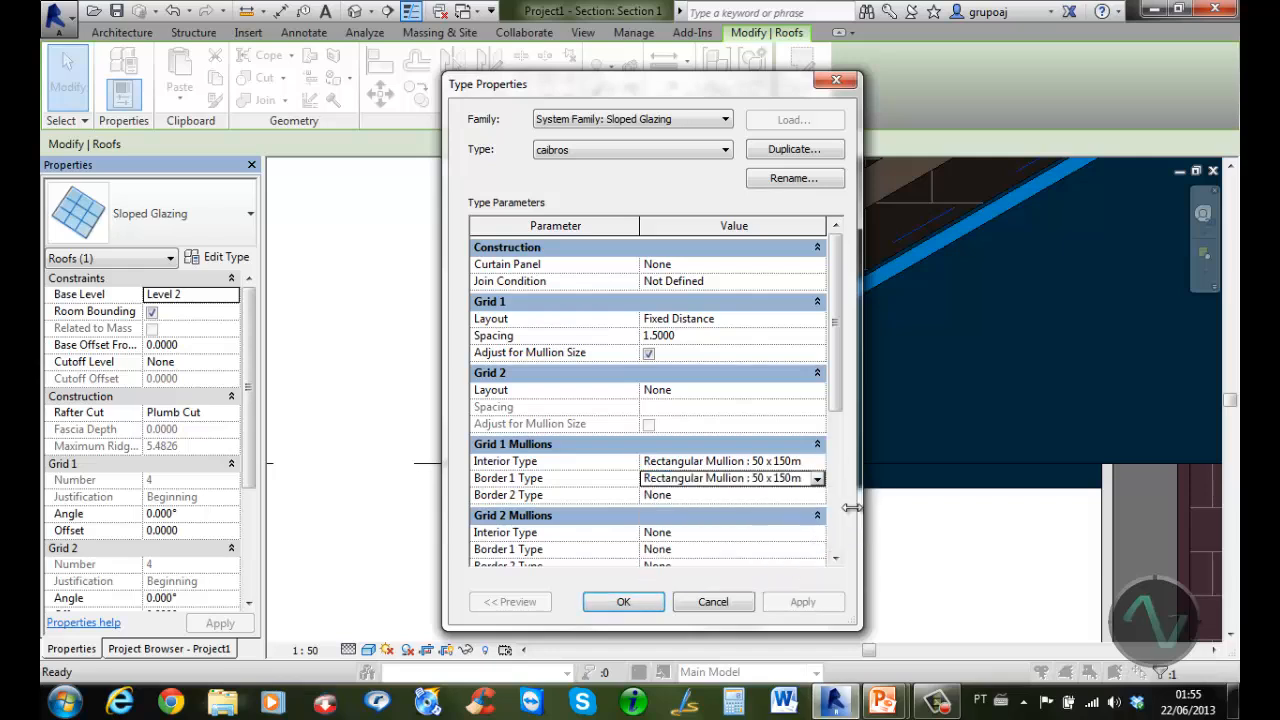
pyautogui.click(652, 604)
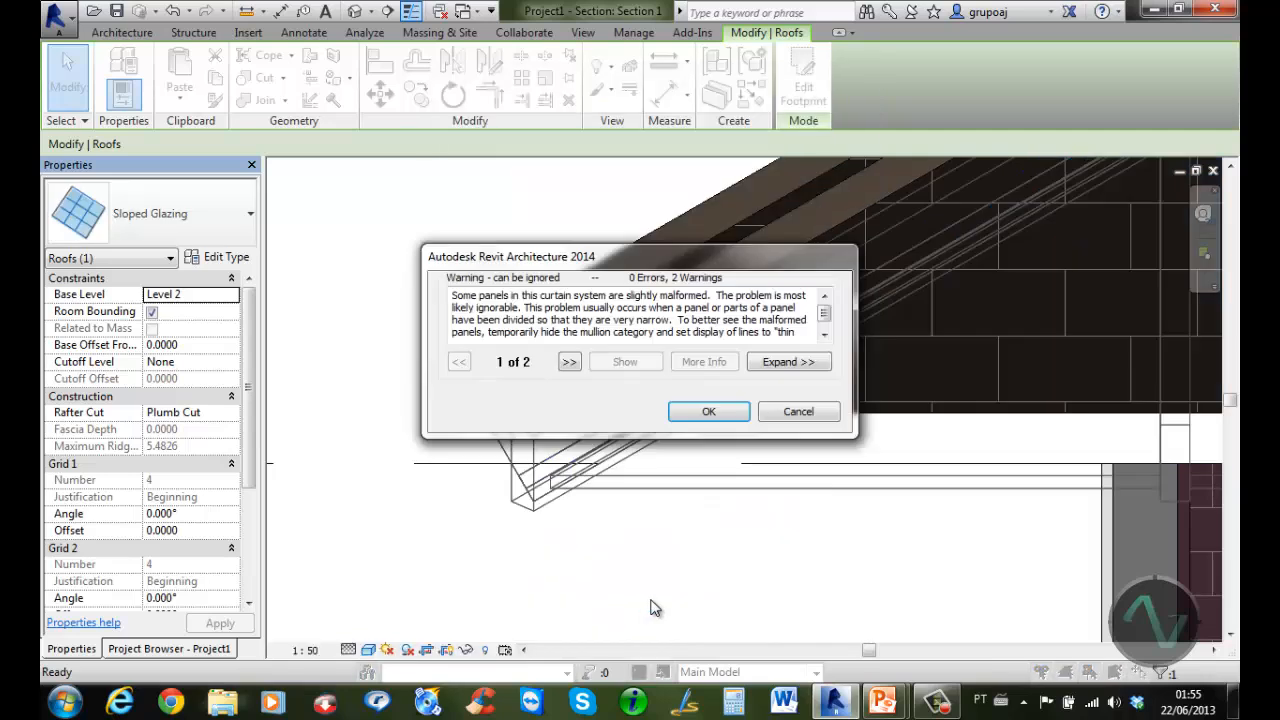
pyautogui.click(708, 411)
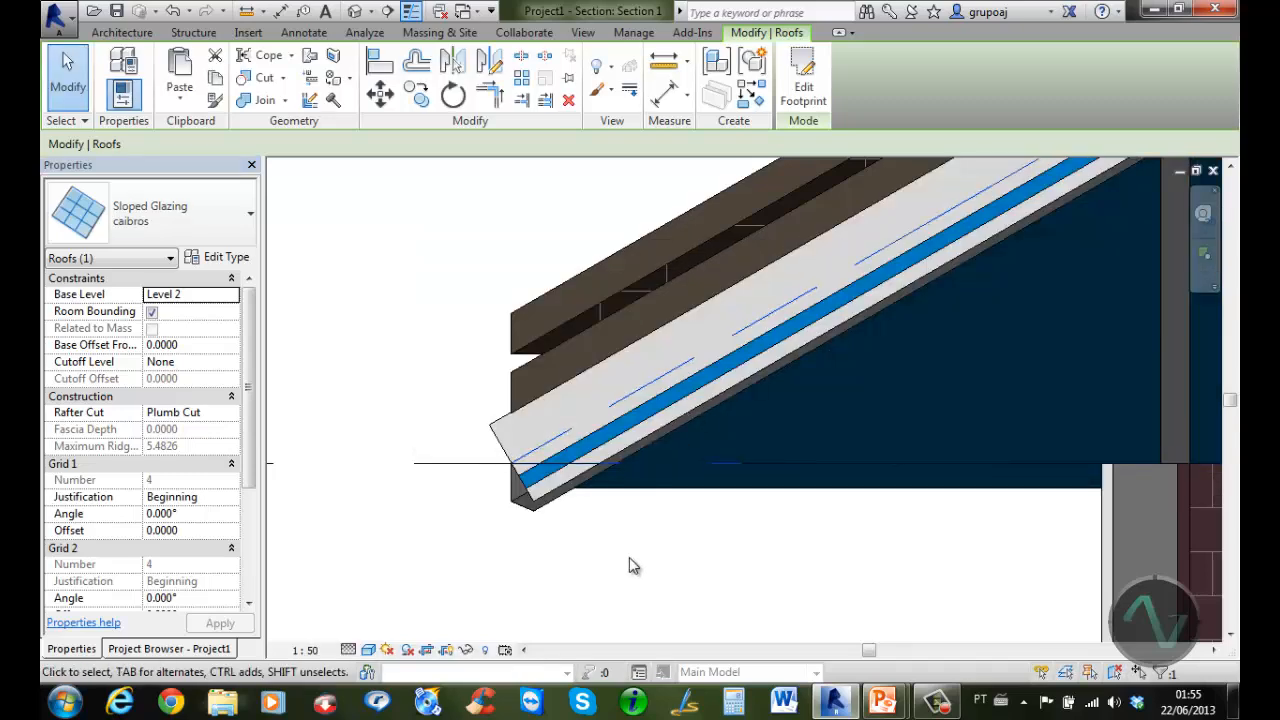
# Set the caibros type's curtain panel to Empty System Panel : Empty, apply it and clear the roof selection
pyautogui.scroll(-3, 629, 566)
pyautogui.moveTo(640, 563); pyautogui.dragTo(475, 548, button='middle')
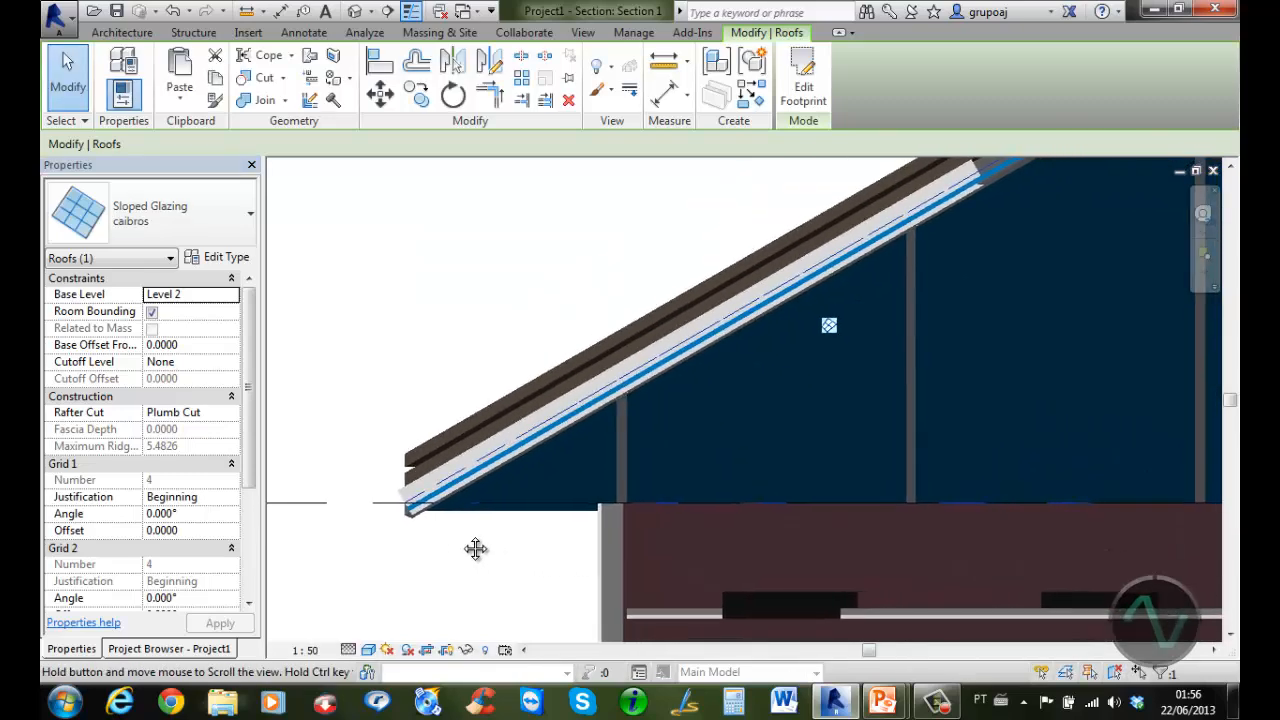
pyautogui.scroll(-3, 475, 548)
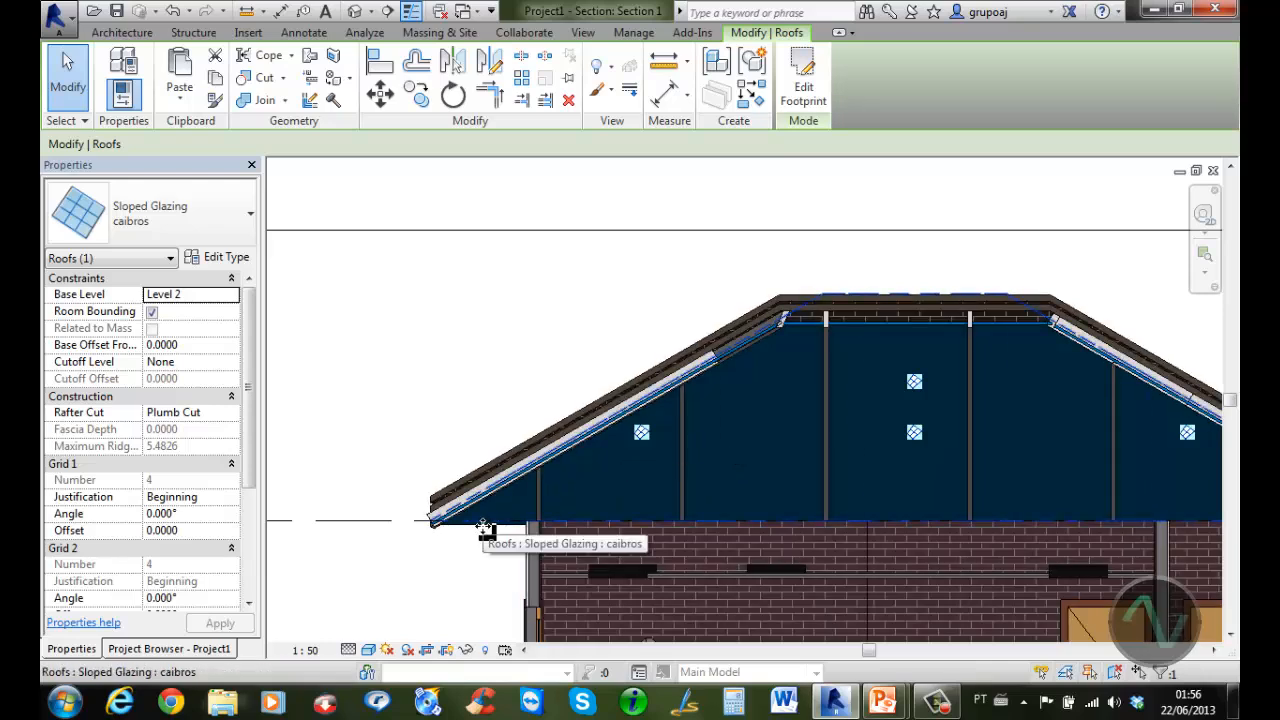
pyautogui.click(216, 257)
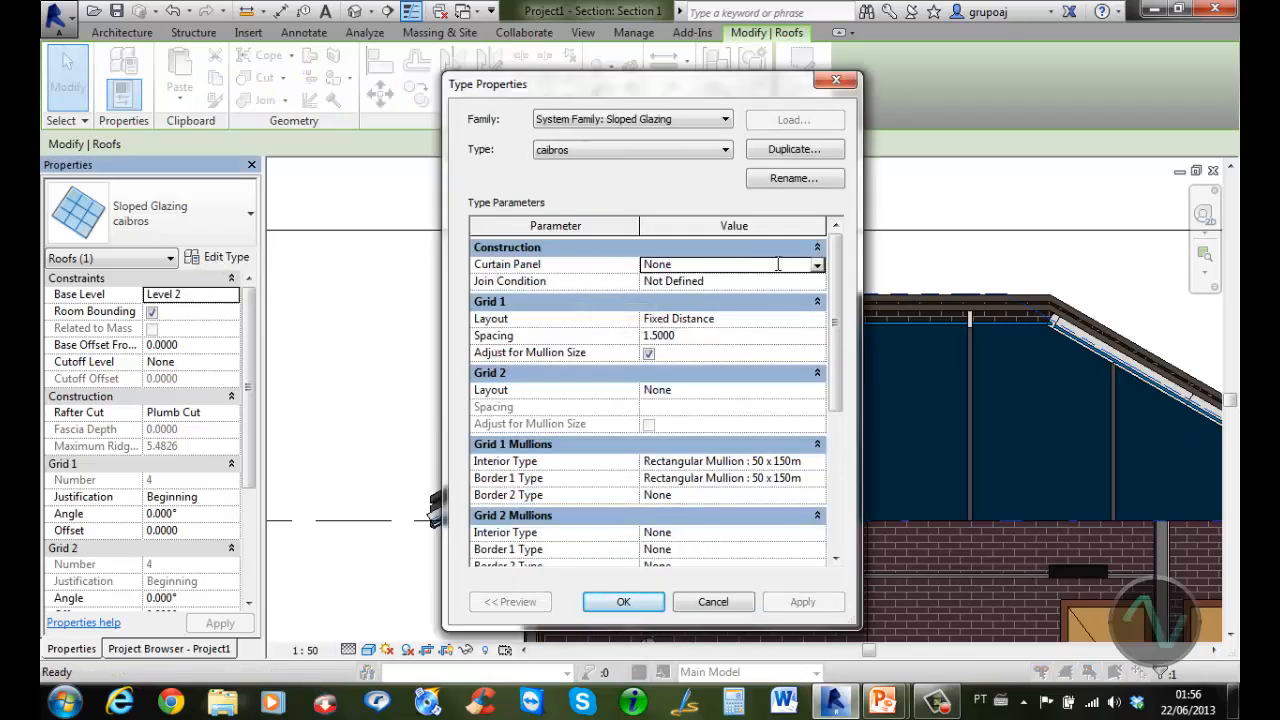
pyautogui.click(817, 265)
pyautogui.click(817, 266)
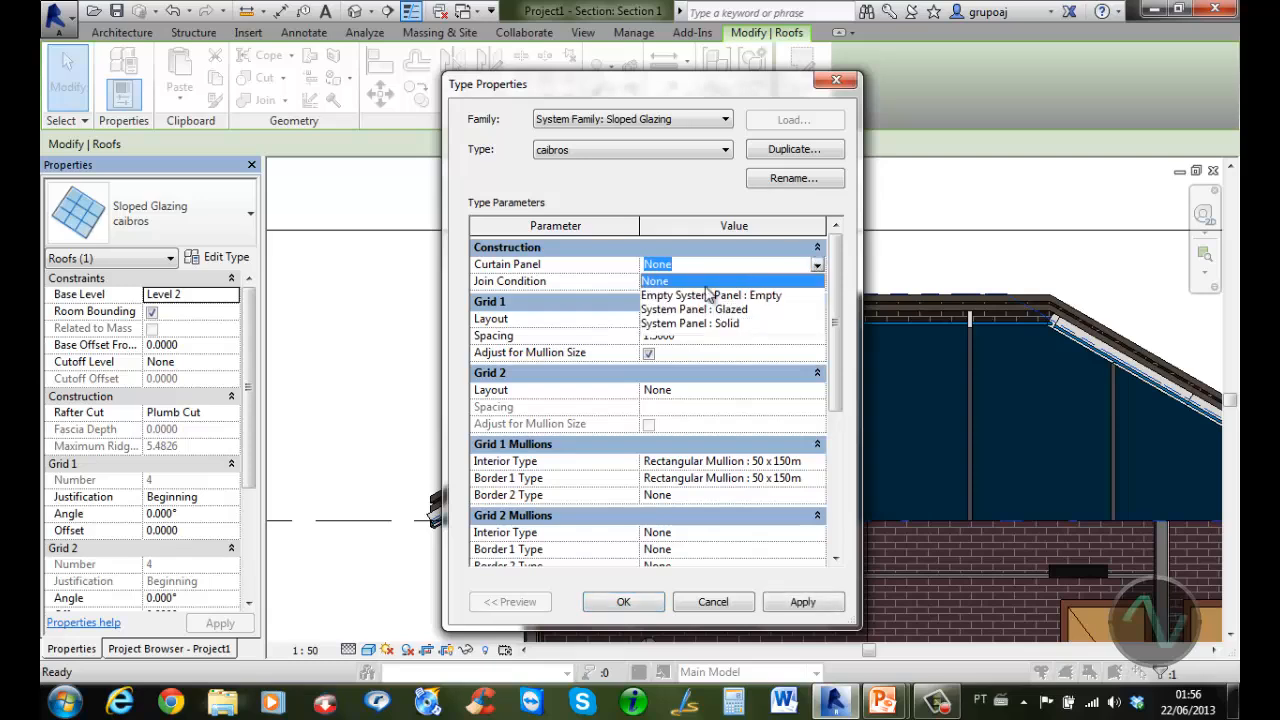
pyautogui.click(669, 296)
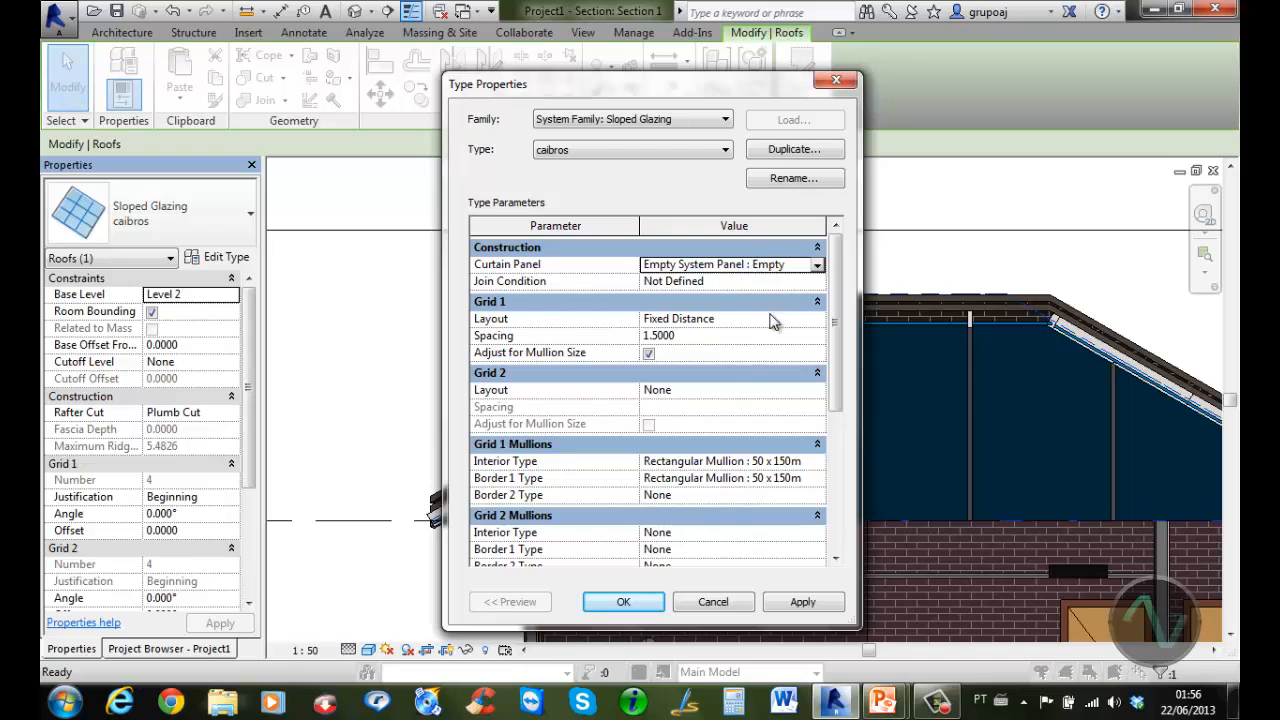
pyautogui.click(625, 601)
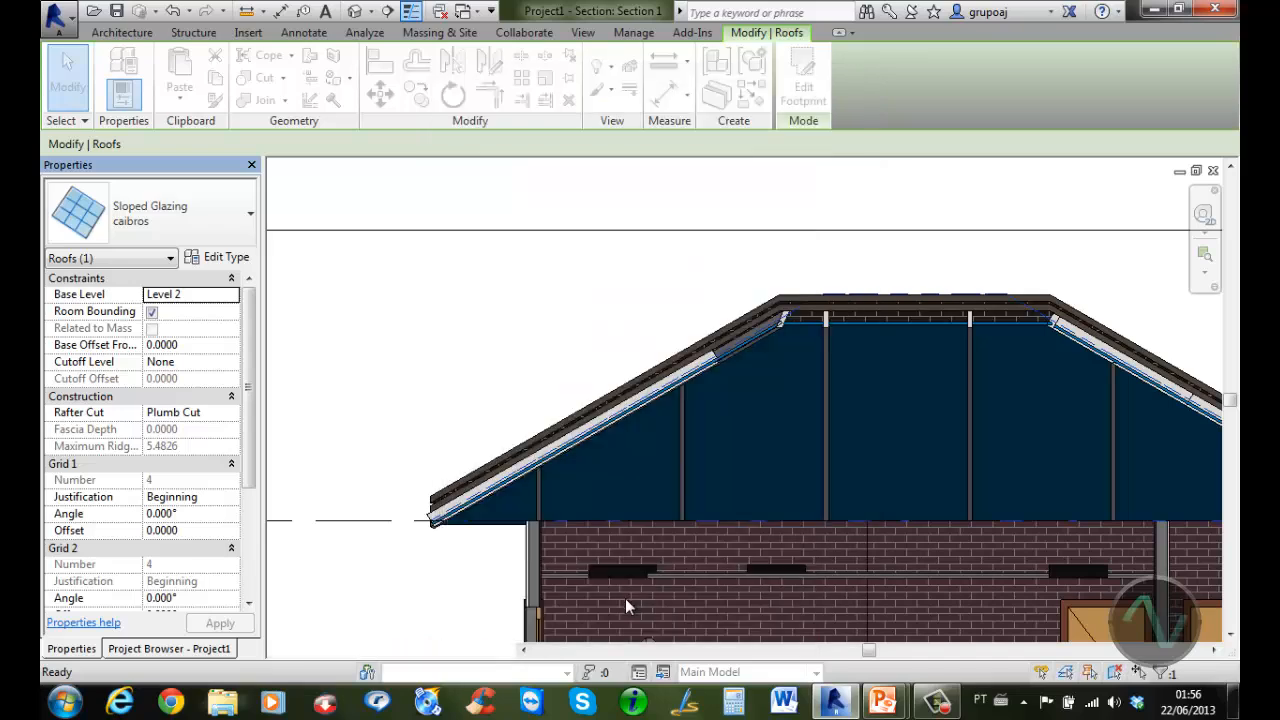
pyautogui.click(431, 578)
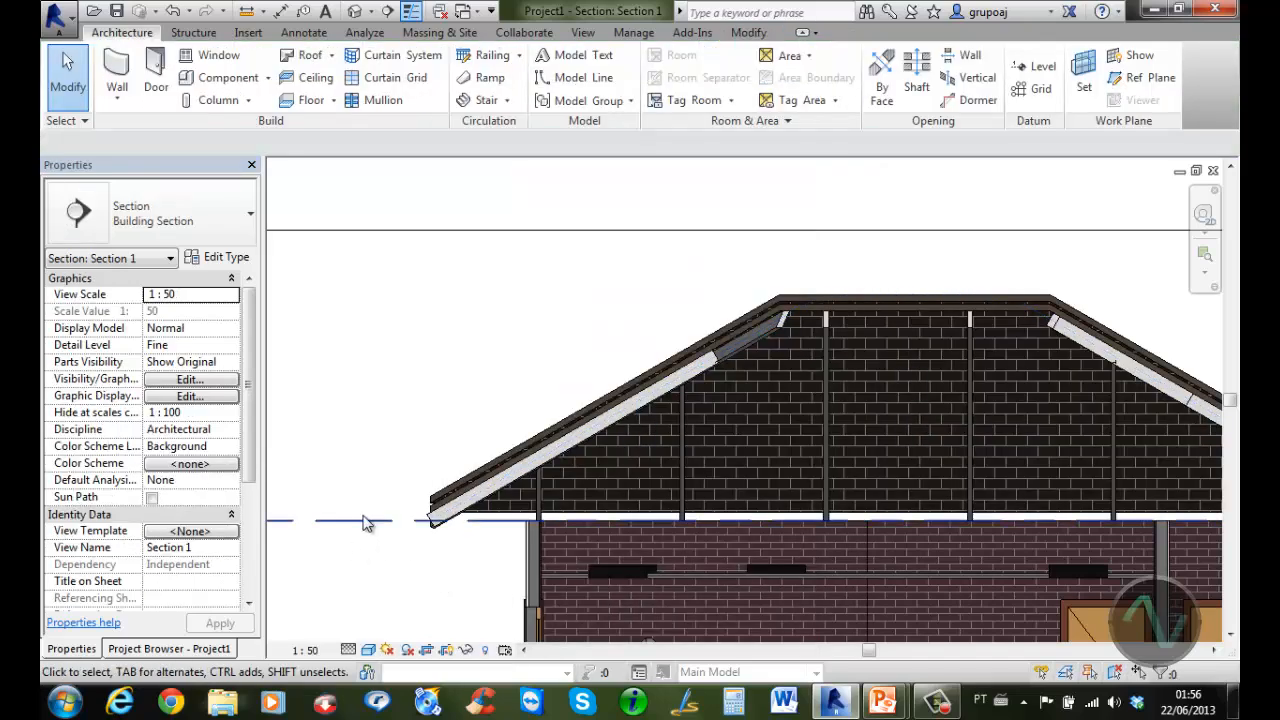
# Change the middle roof of the stack from telhado personalizado to the Sloped Glazing type
pyautogui.scroll(4, 366, 523)
pyautogui.scroll(2, 418, 513)
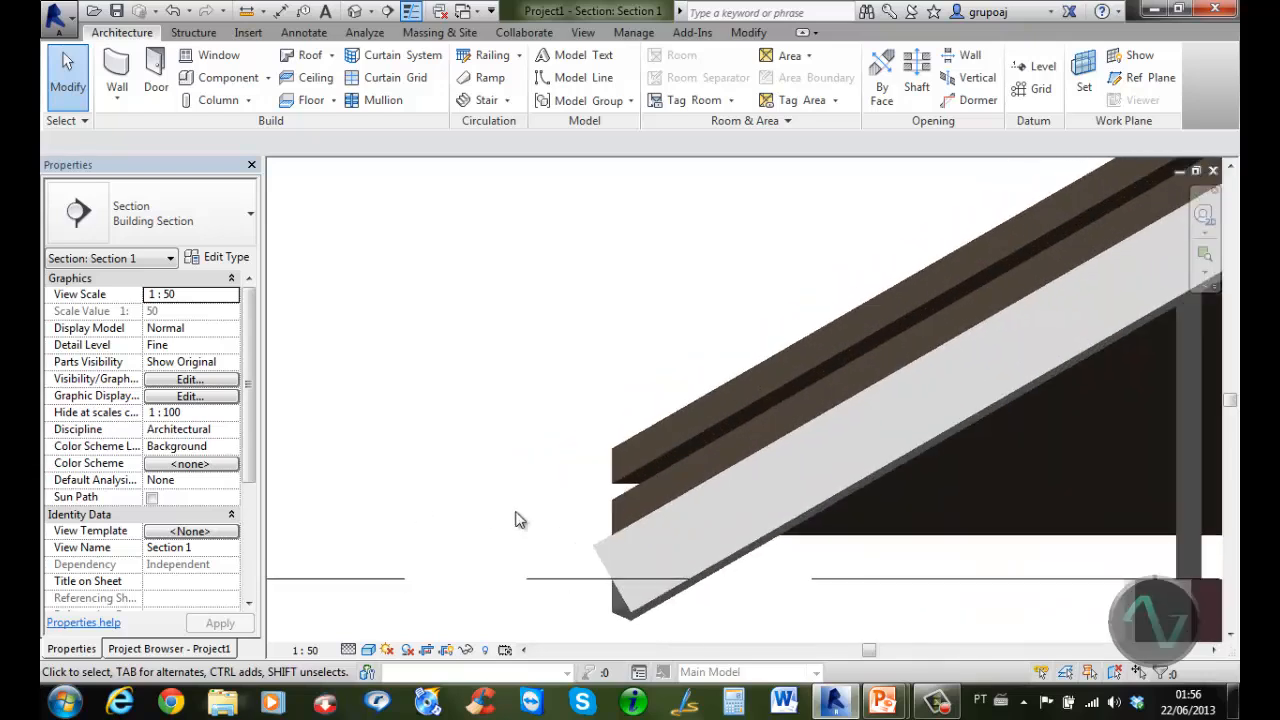
pyautogui.click(612, 510)
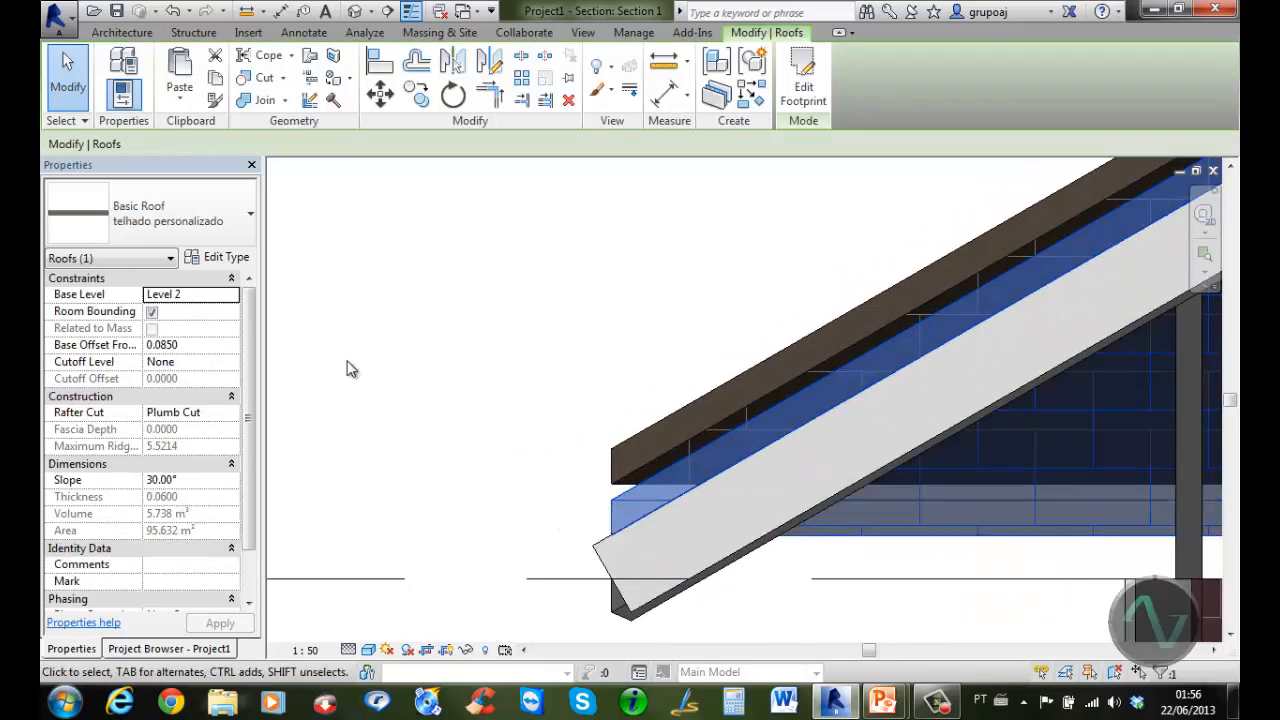
pyautogui.click(250, 228)
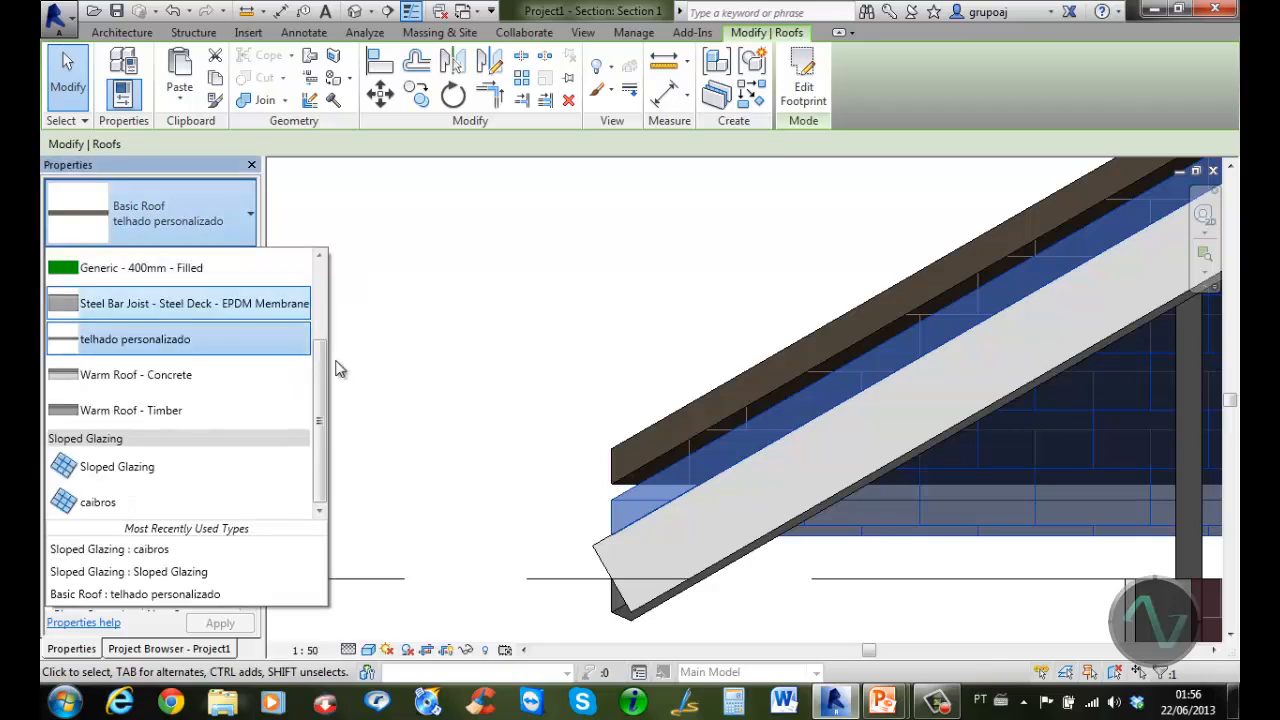
pyautogui.click(172, 467)
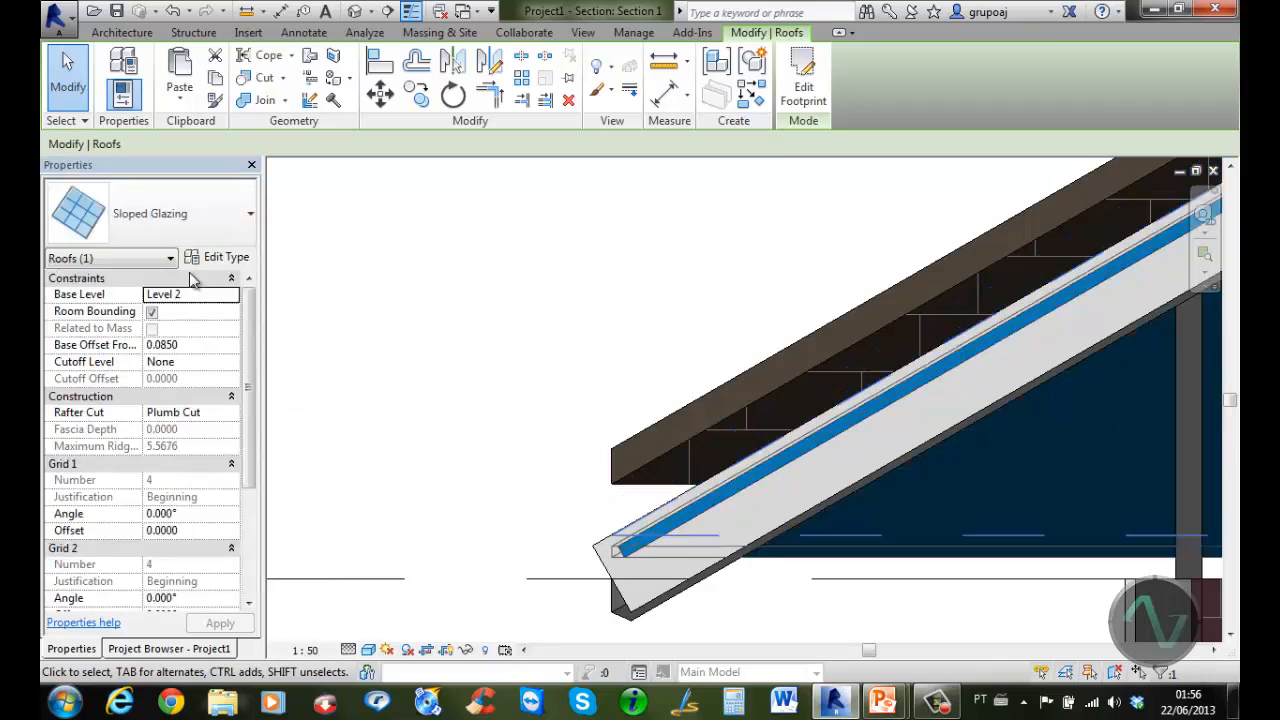
# Duplicate the middle roof's Sloped Glazing type under the name ripas
pyautogui.click(238, 257)
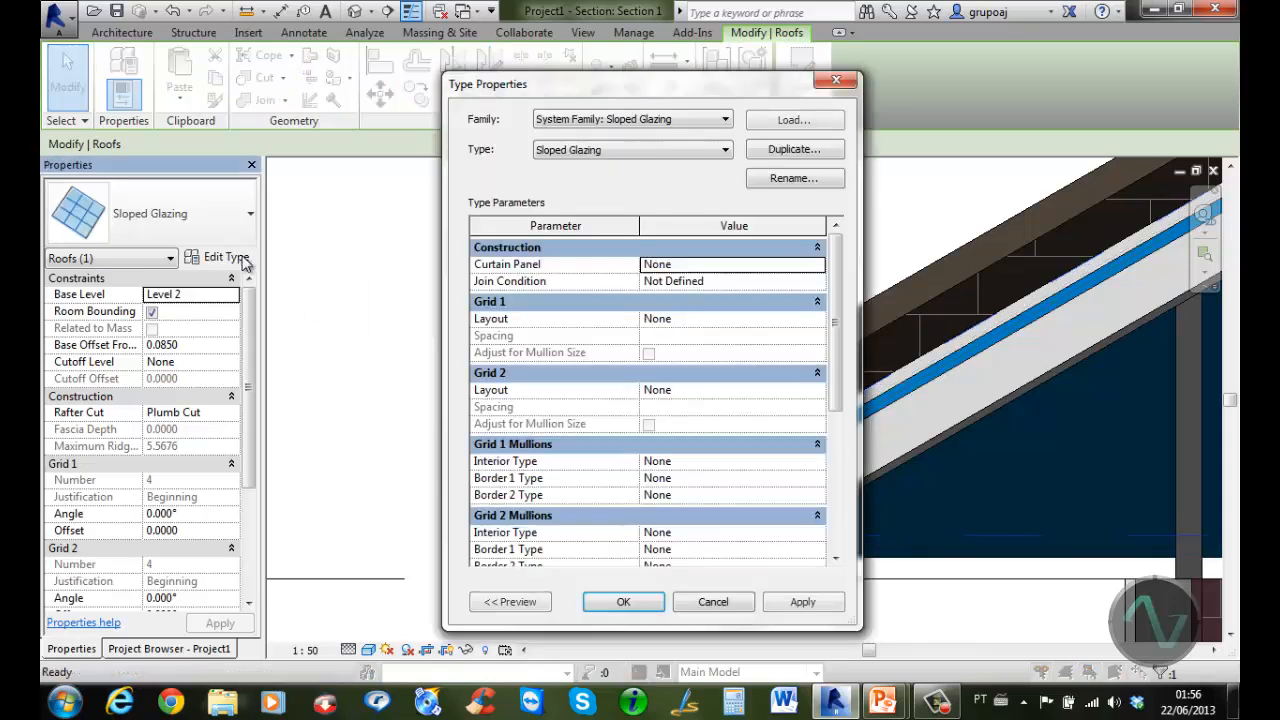
pyautogui.click(786, 150)
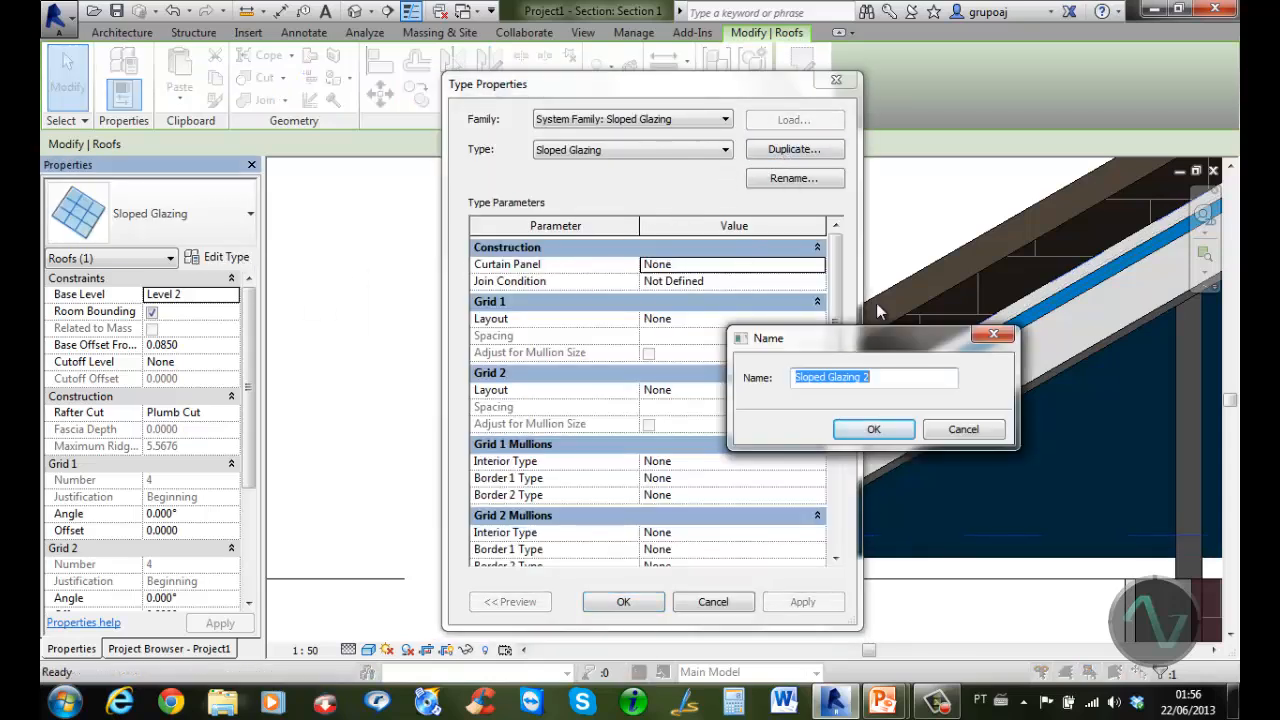
pyautogui.write('ripas')
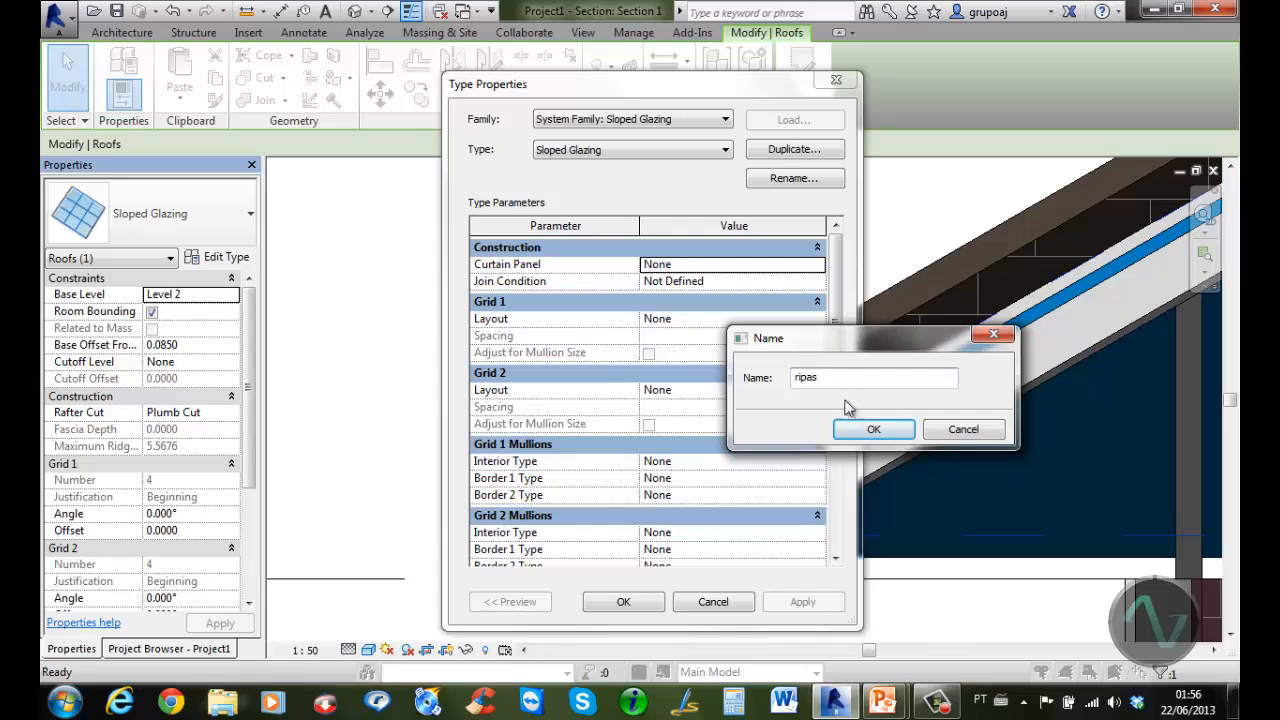
pyautogui.click(873, 429)
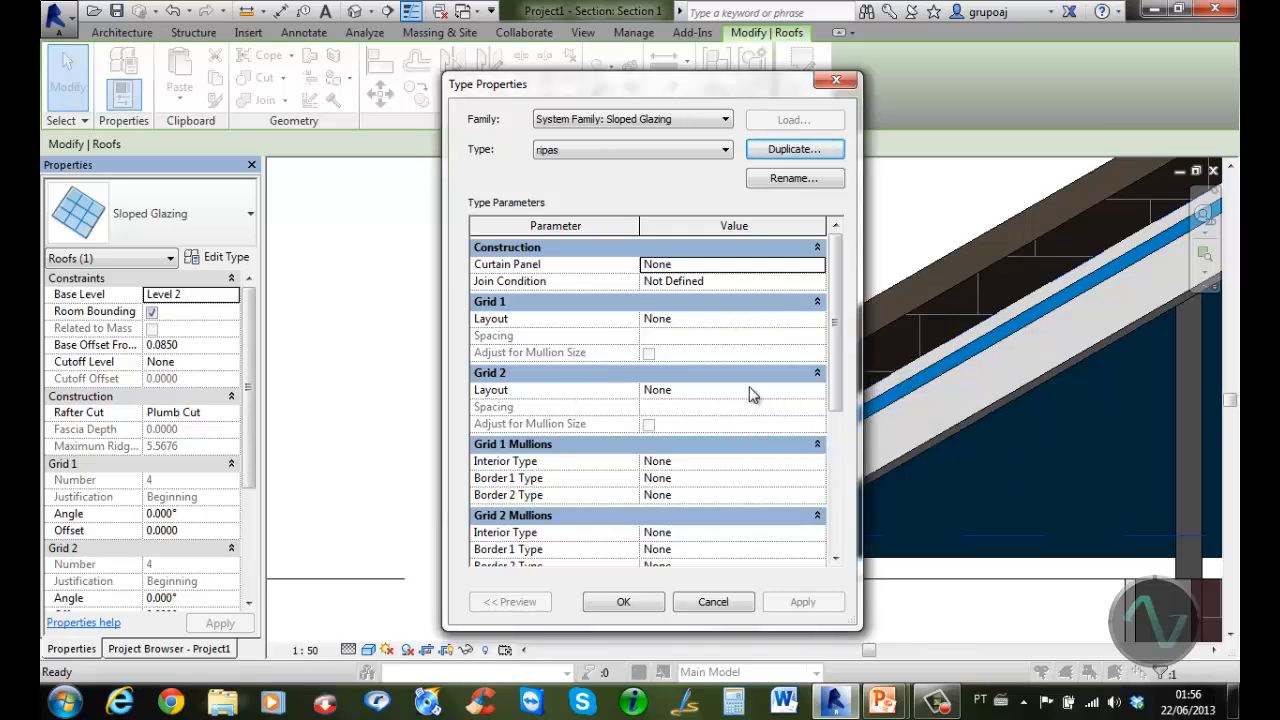
# Set the ripas type's Grid 2 layout to Fixed Distance with a spacing of 0.3
pyautogui.click(795, 390)
pyautogui.click(817, 392)
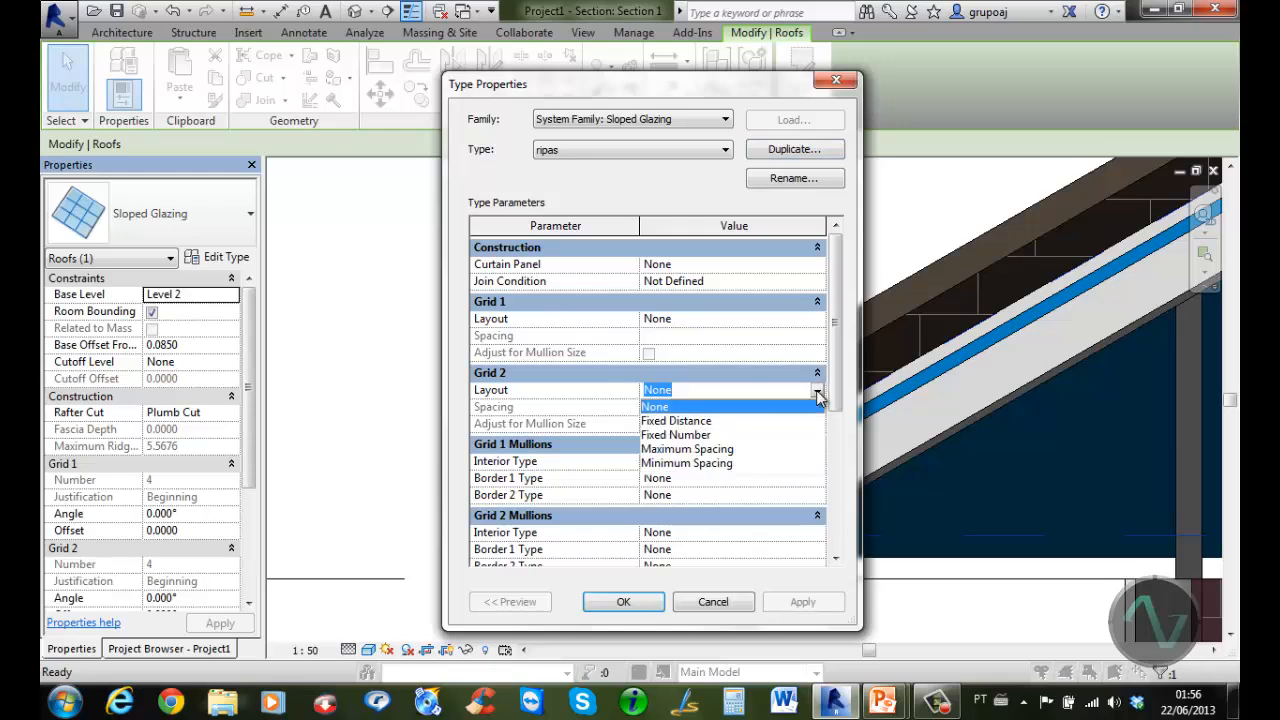
pyautogui.click(680, 418)
pyautogui.click(694, 406)
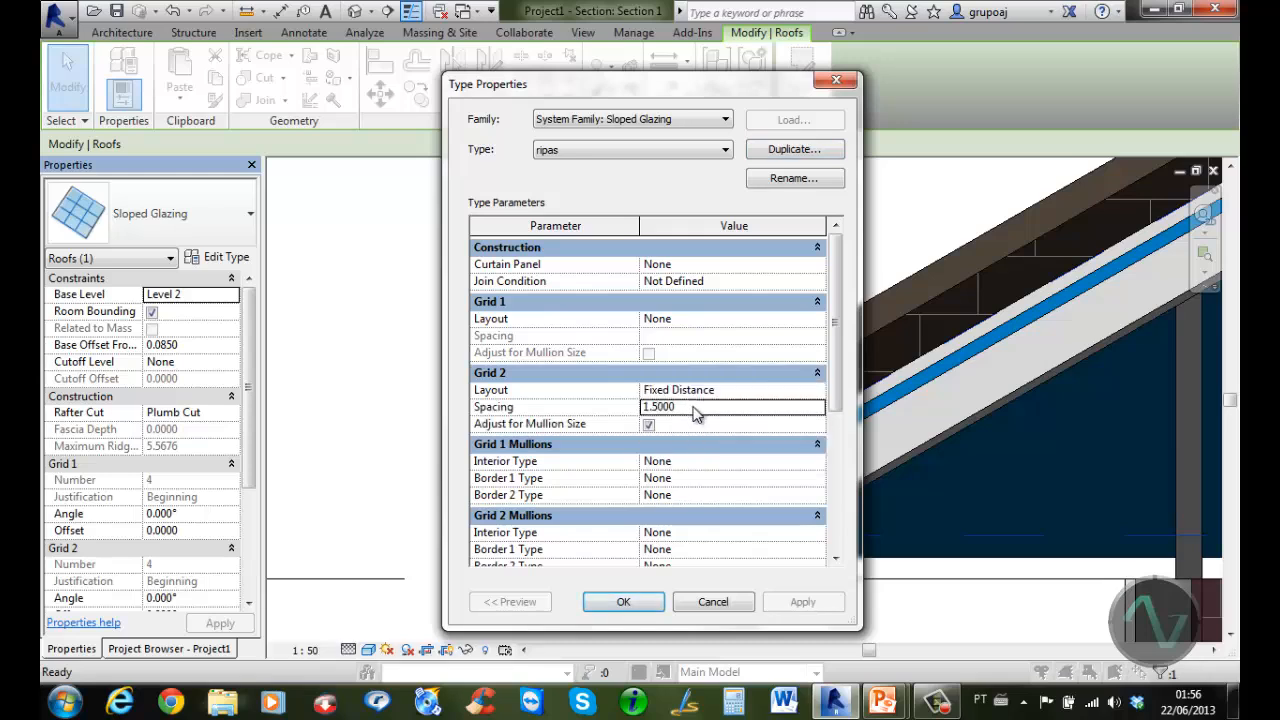
pyautogui.press('BackSpace')
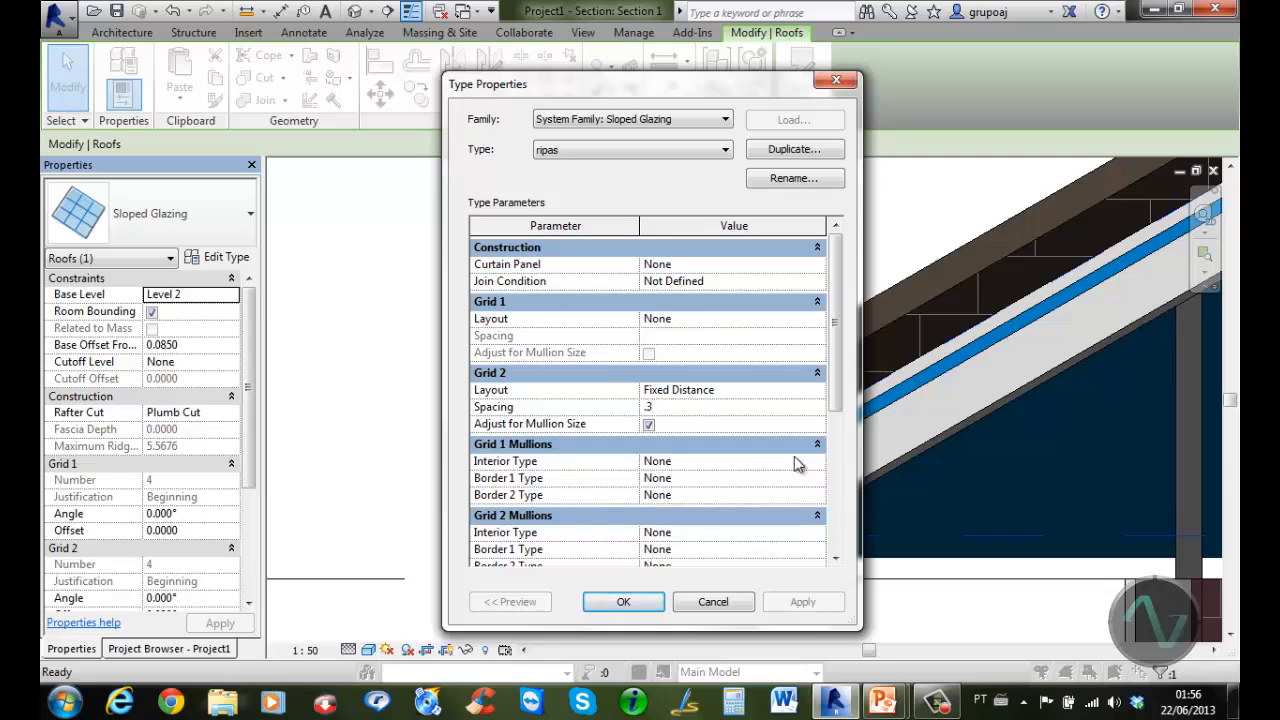
pyautogui.scroll(-1, 840, 412)
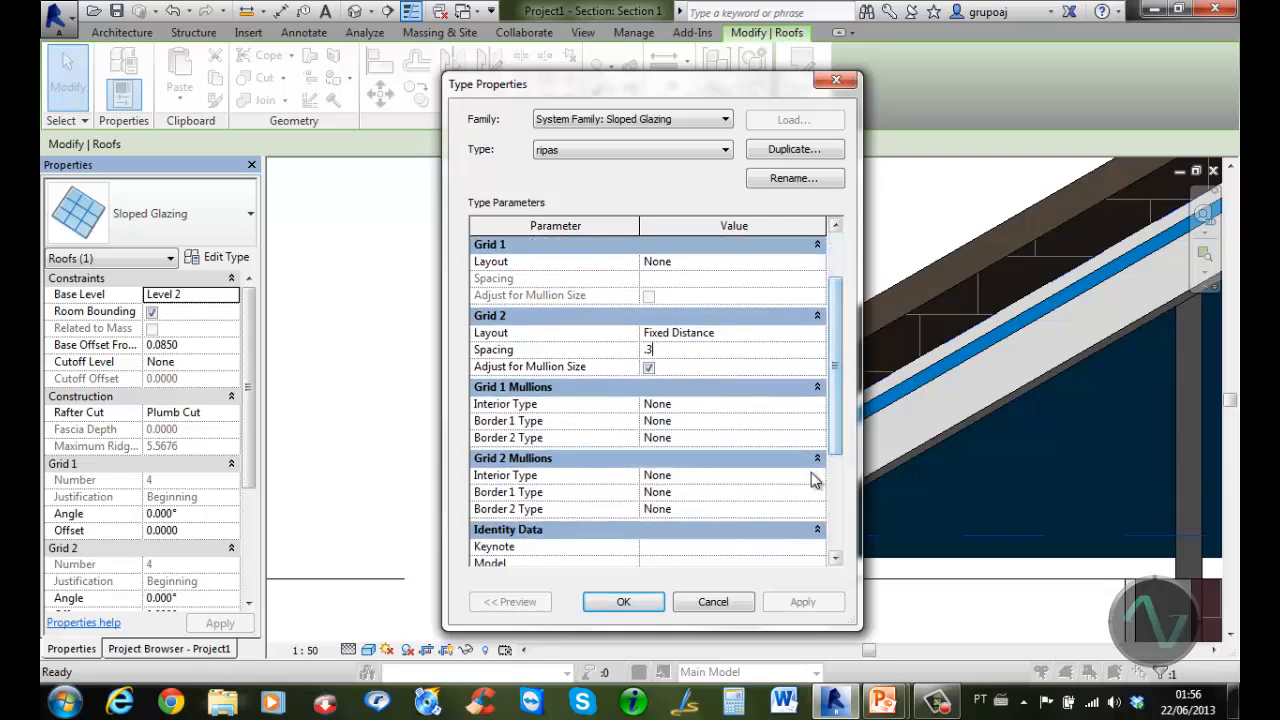
pyautogui.write('.3')
# Set the Grid 2 interior, Border 1 and Border 2 mullions to Rectangular Mullion : 30mm Square and apply the ripas type
pyautogui.click(816, 480)
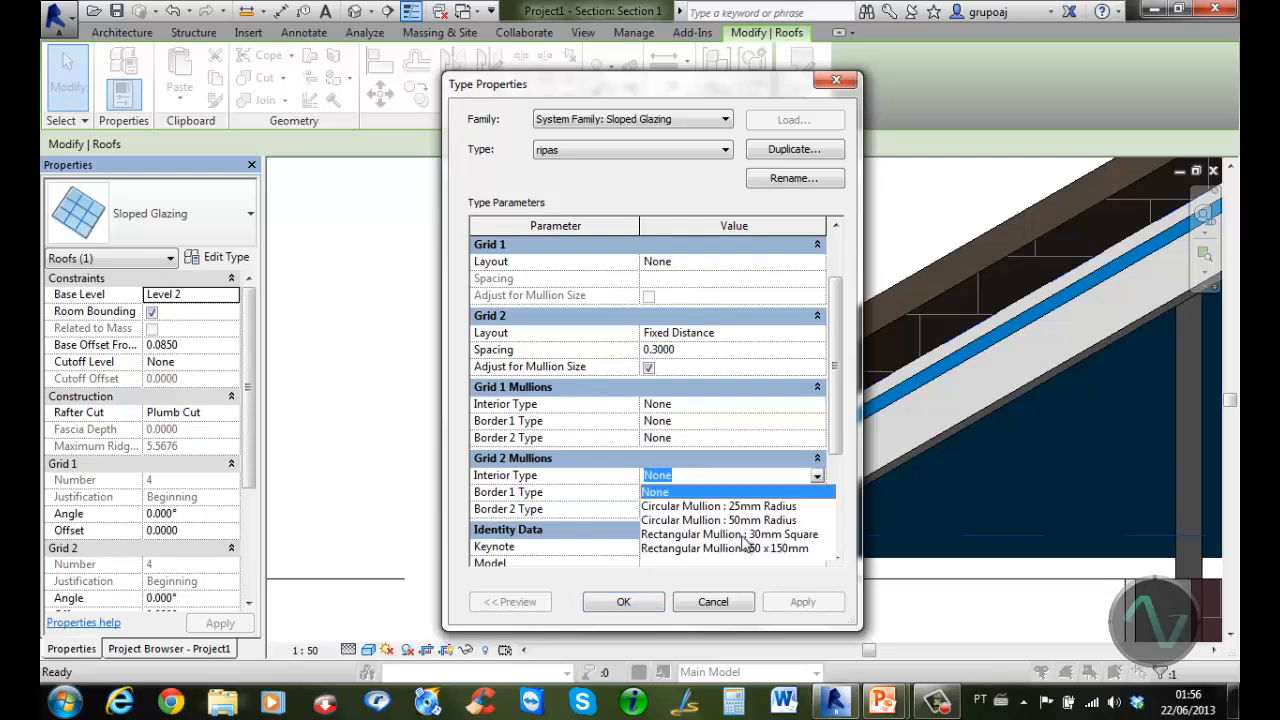
pyautogui.click(796, 534)
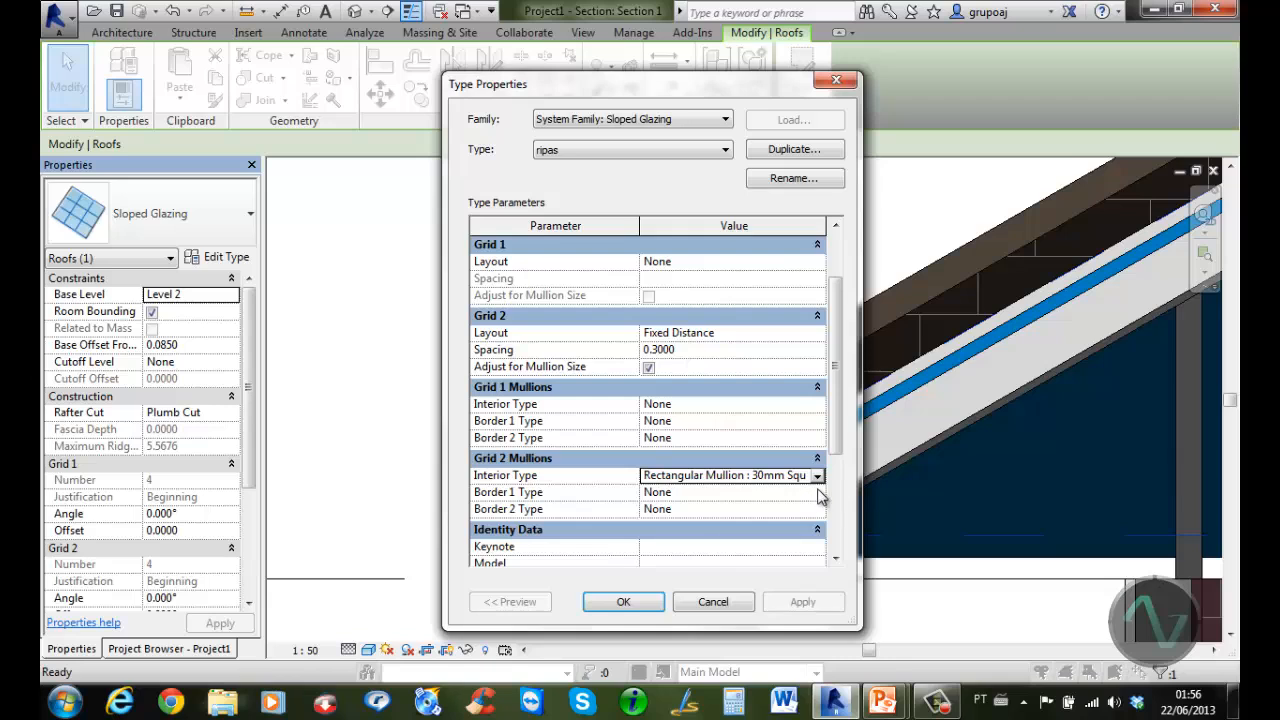
pyautogui.click(817, 492)
pyautogui.click(700, 580)
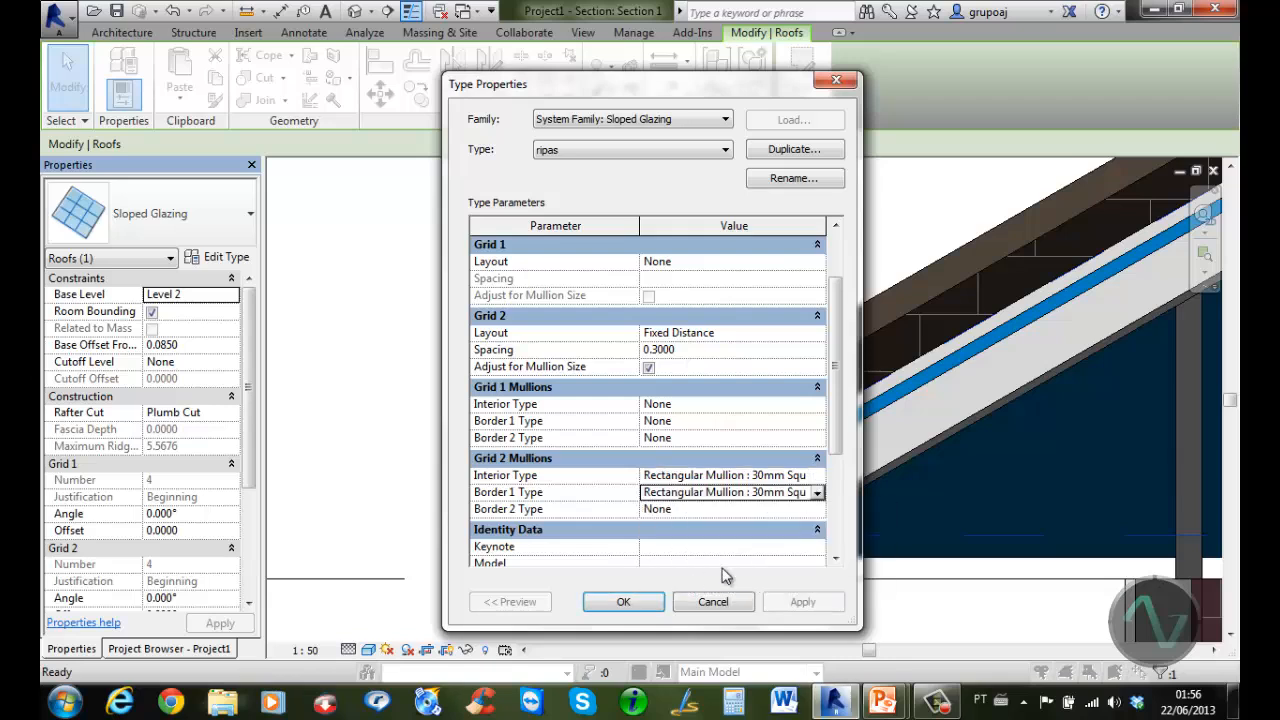
pyautogui.click(817, 509)
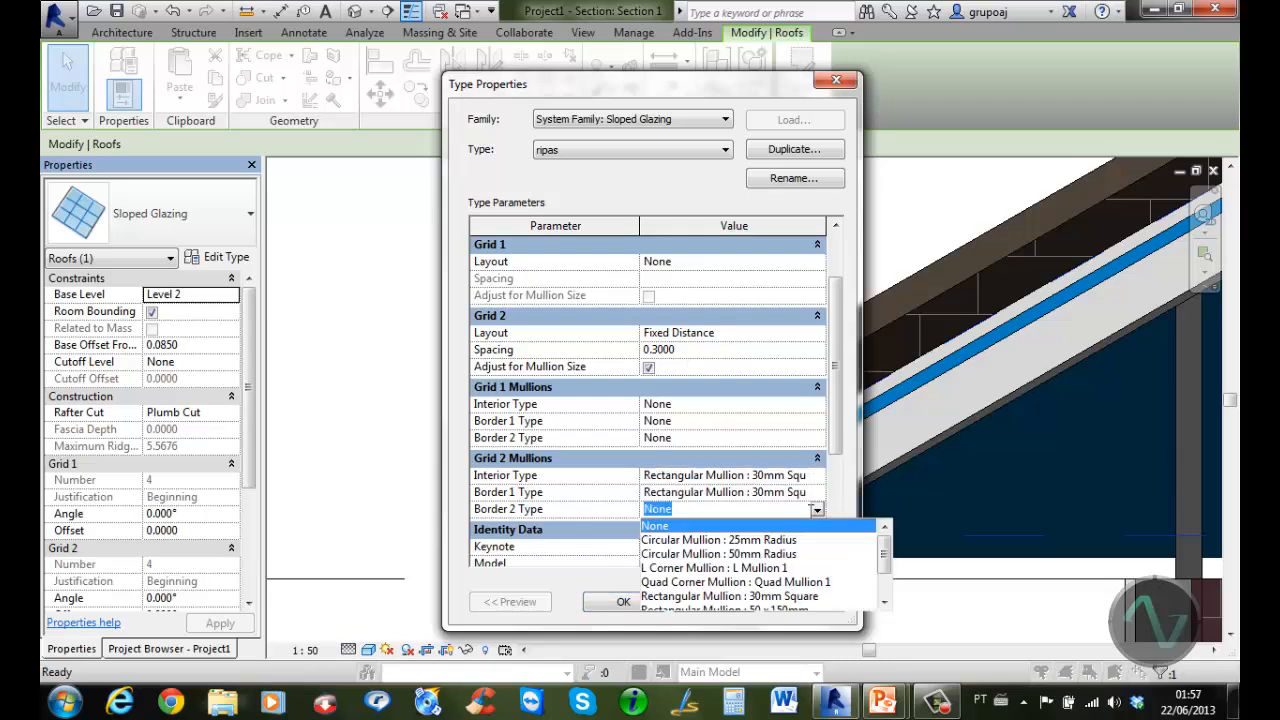
pyautogui.click(695, 596)
pyautogui.click(605, 603)
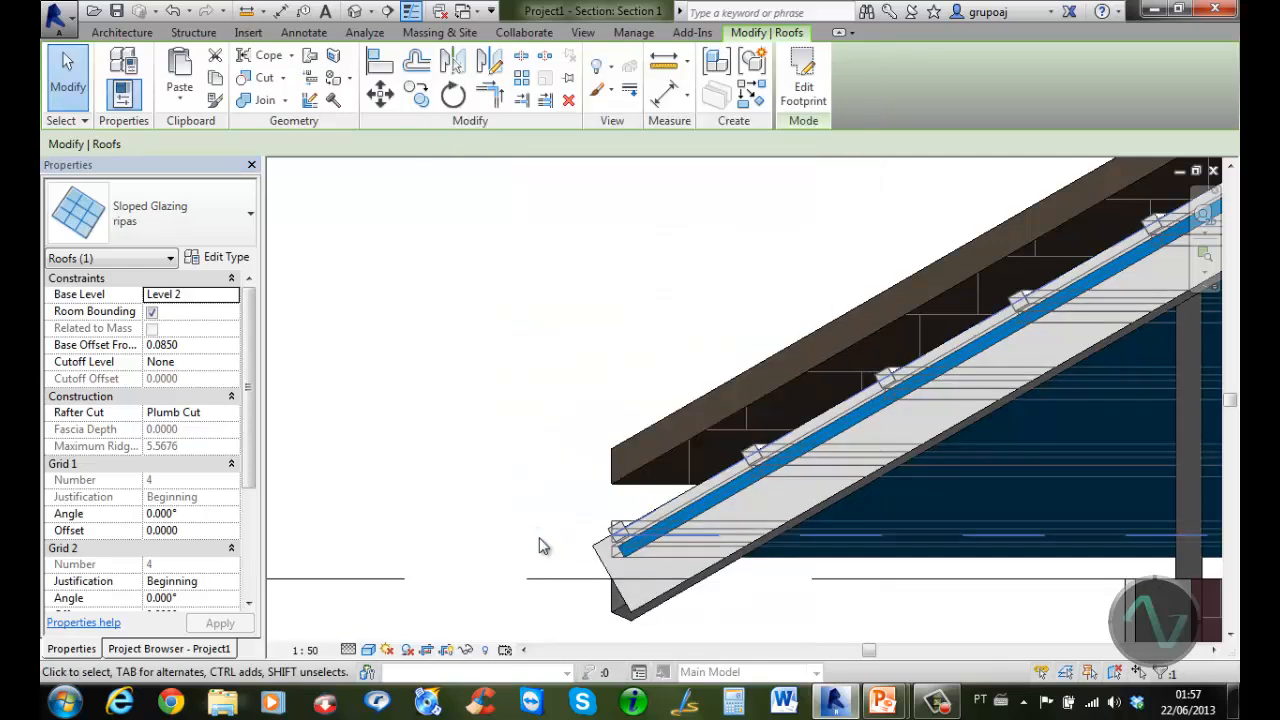
# Set the ripas type's curtain panel to Empty System Panel : Empty, apply it and clear the roof selection
pyautogui.click(229, 259)
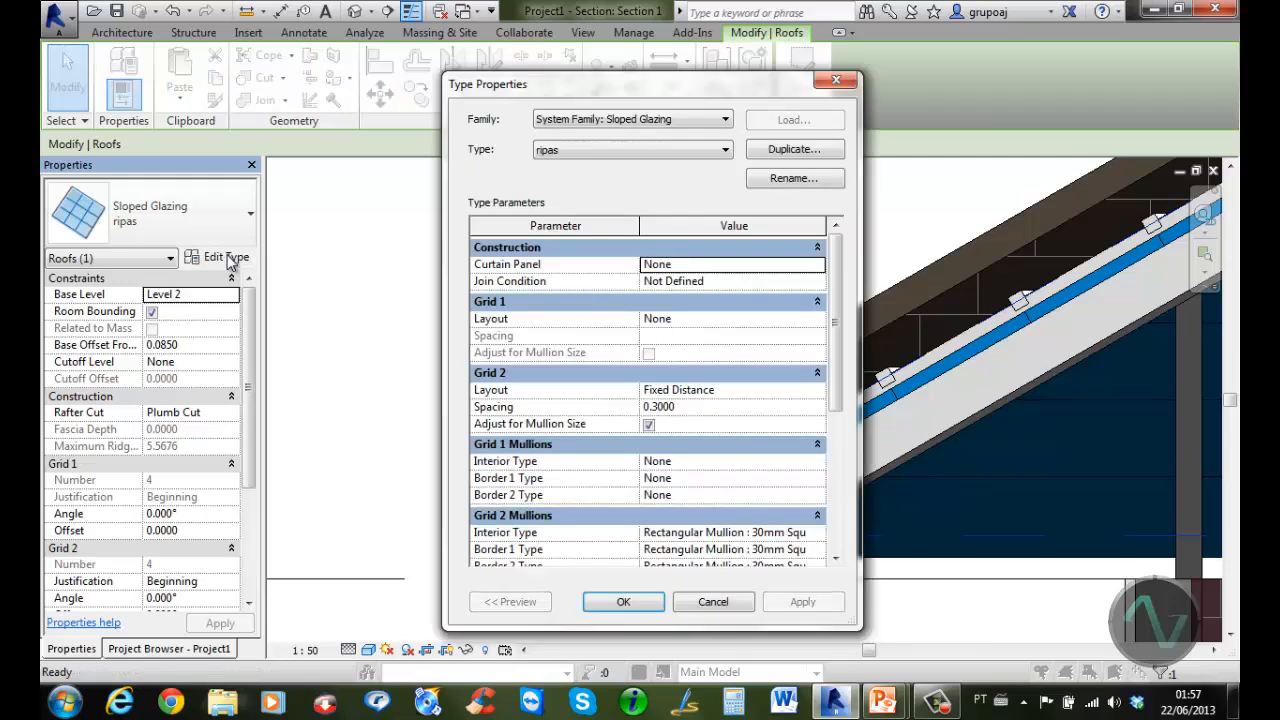
pyautogui.click(778, 266)
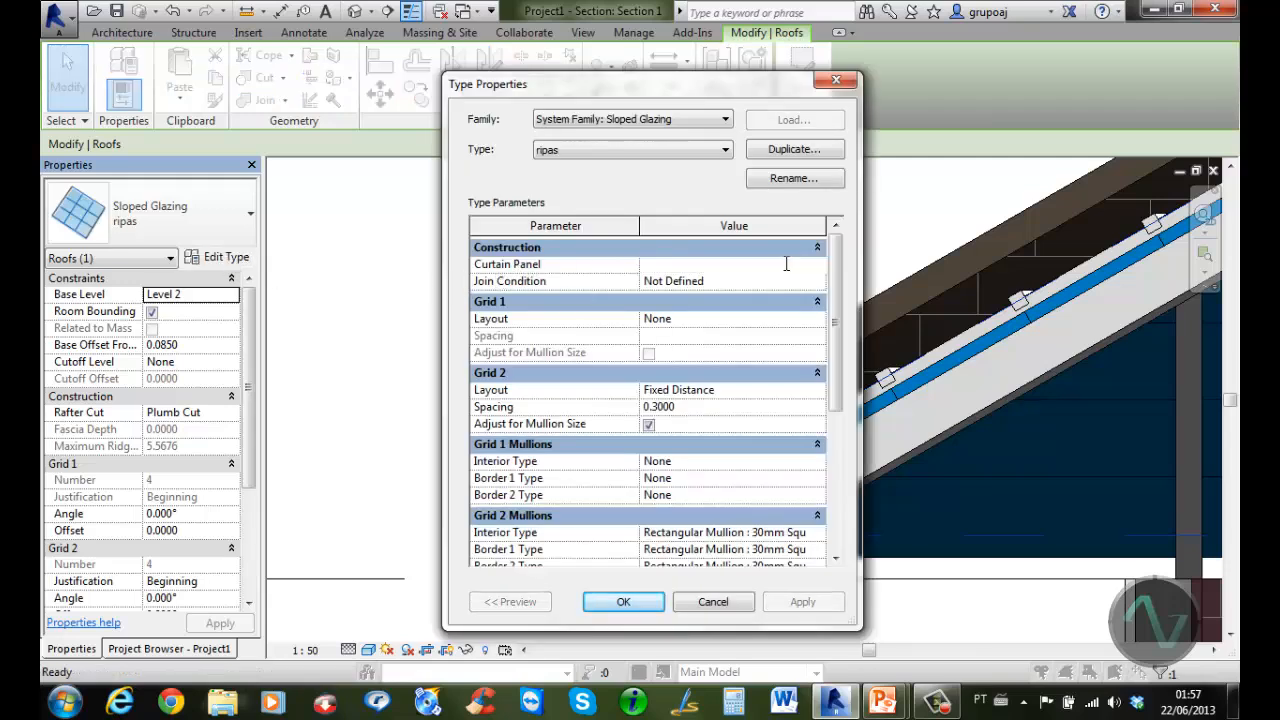
pyautogui.click(818, 266)
pyautogui.click(710, 290)
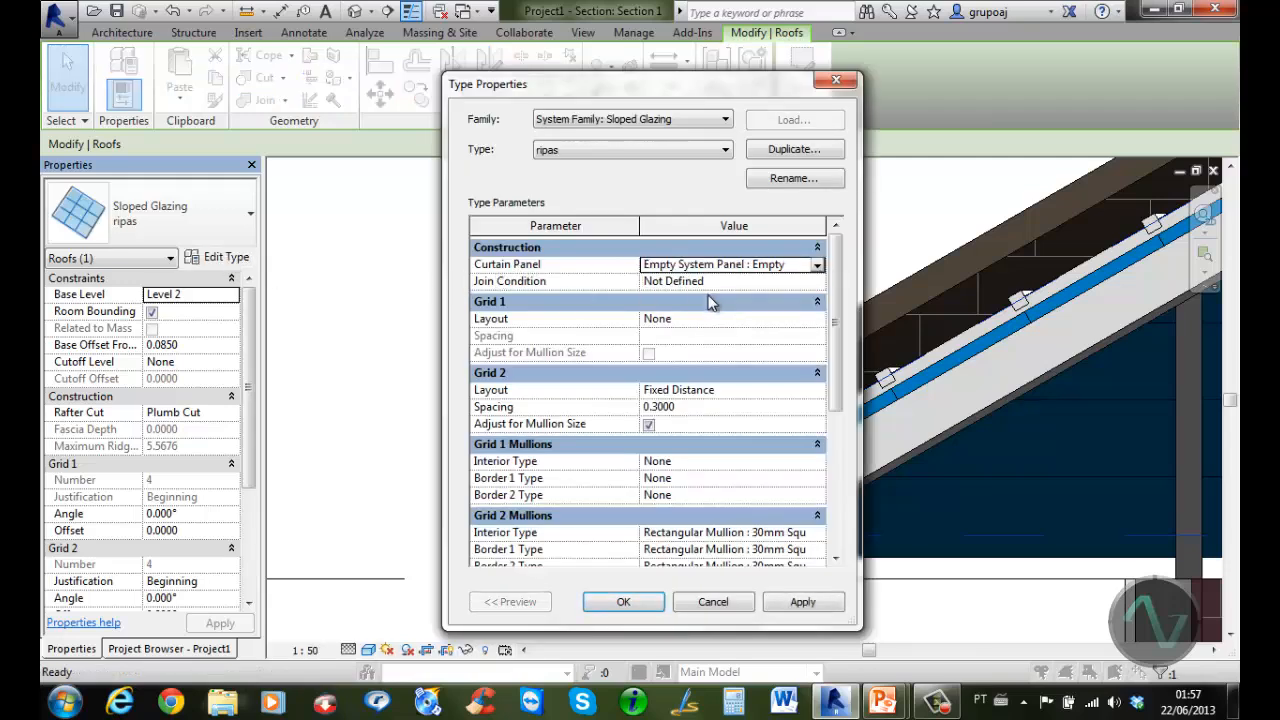
pyautogui.click(630, 596)
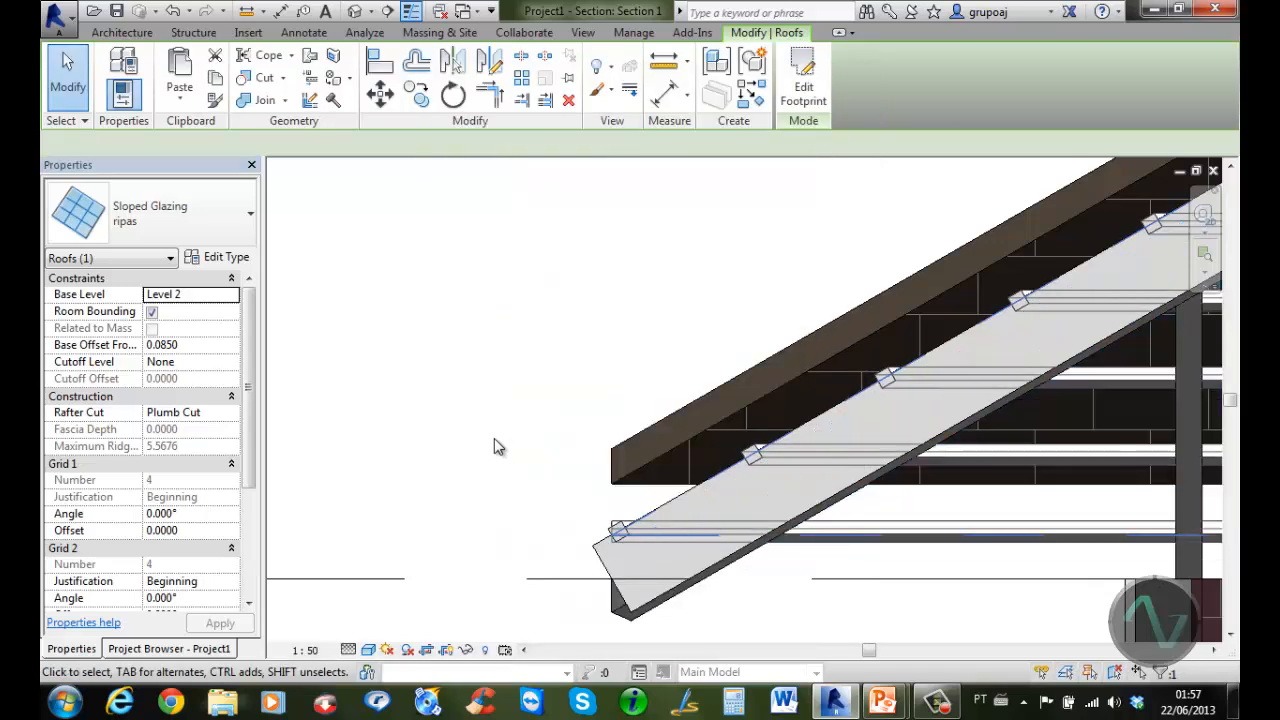
pyautogui.click(494, 438)
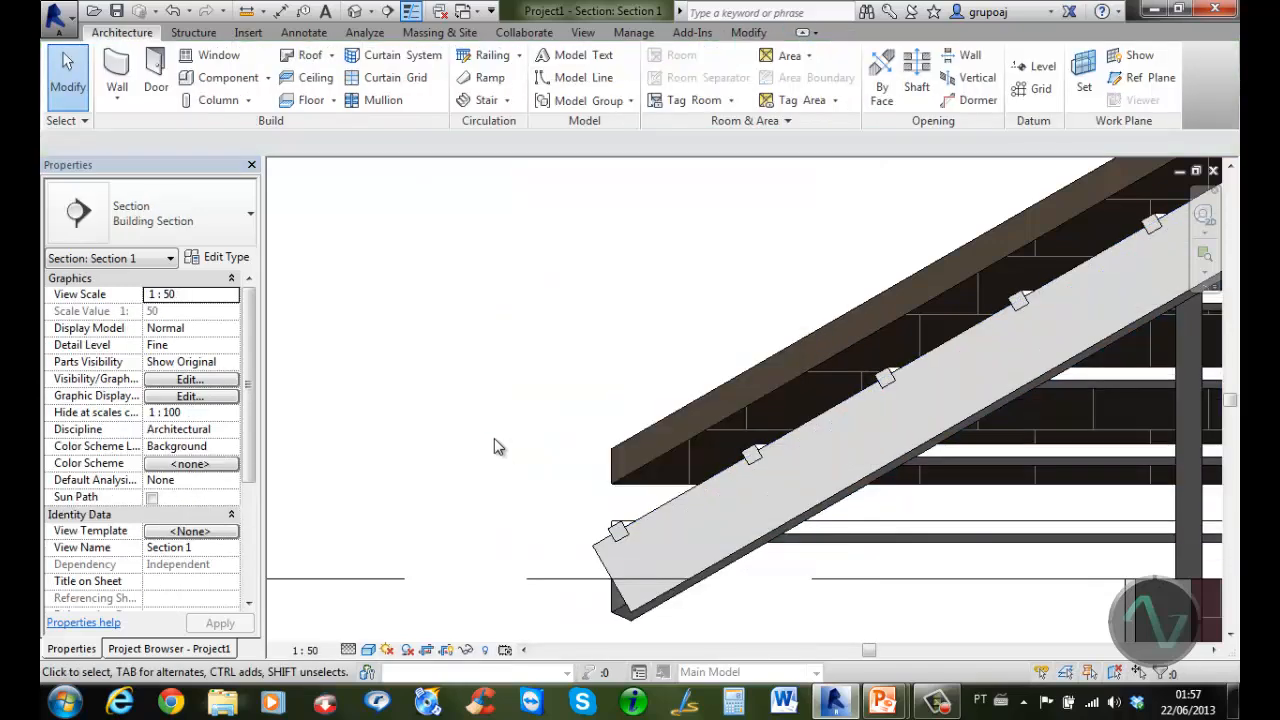
# Raise the ripas roof to a base offset of 0.1050 so the battens rest on the rafters
pyautogui.click(617, 530)
pyautogui.click(603, 522)
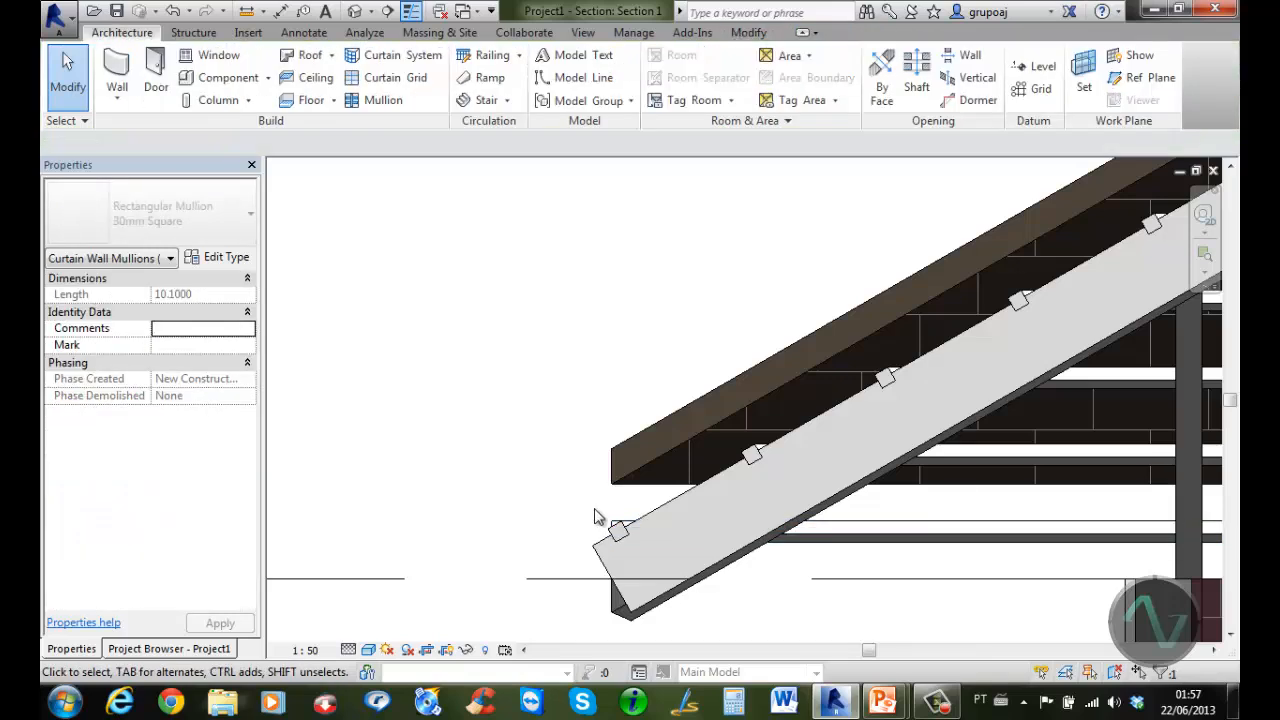
pyautogui.click(642, 541)
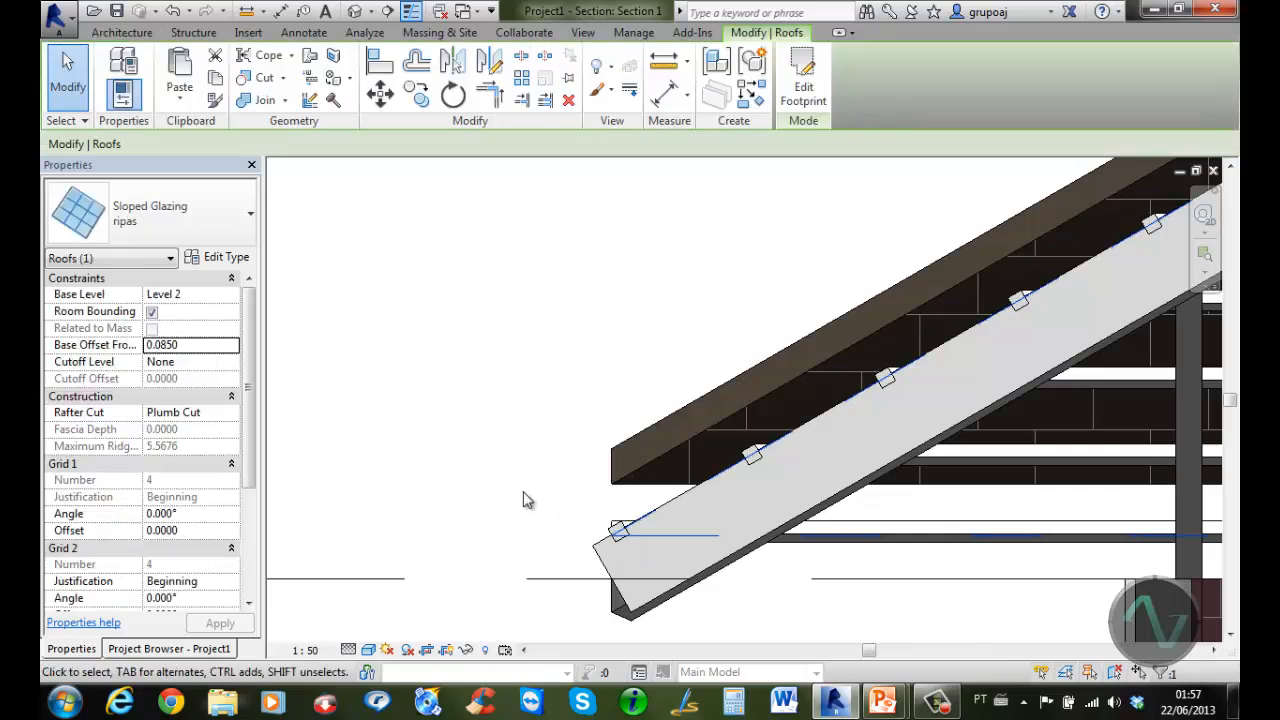
pyautogui.press('Up')
pyautogui.press('Up')
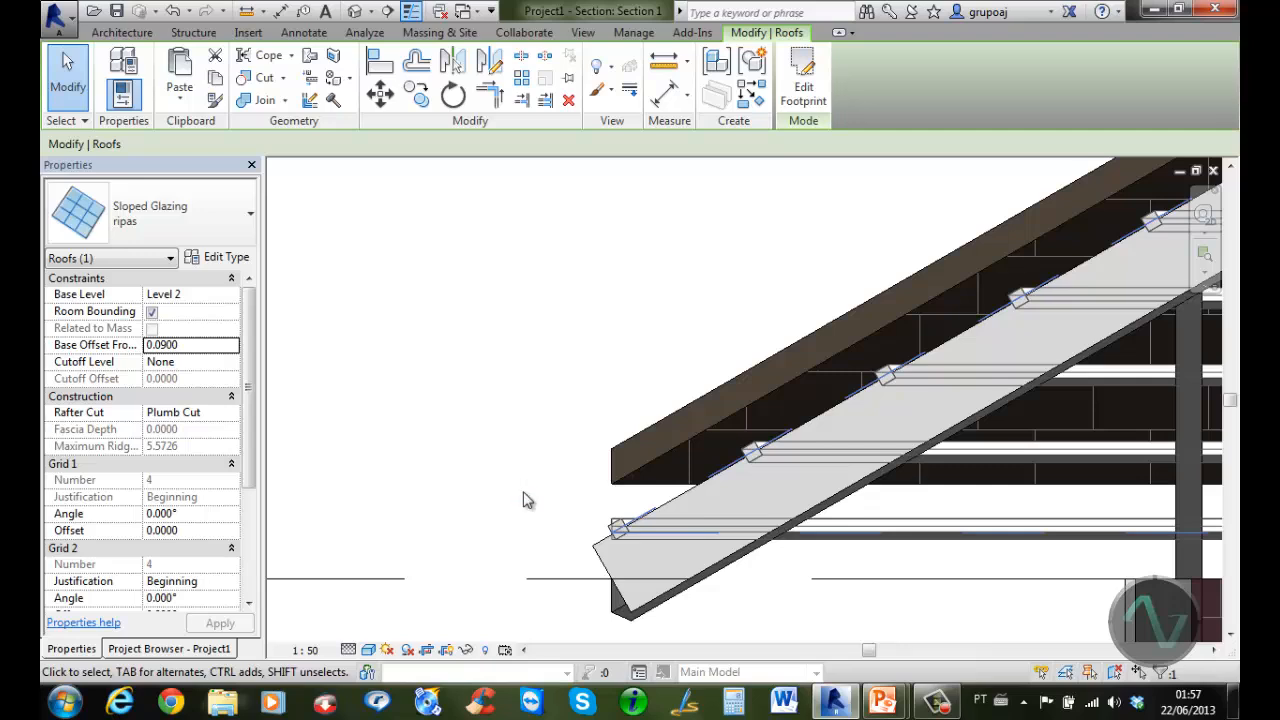
pyautogui.press('Up')
pyautogui.press('Up')
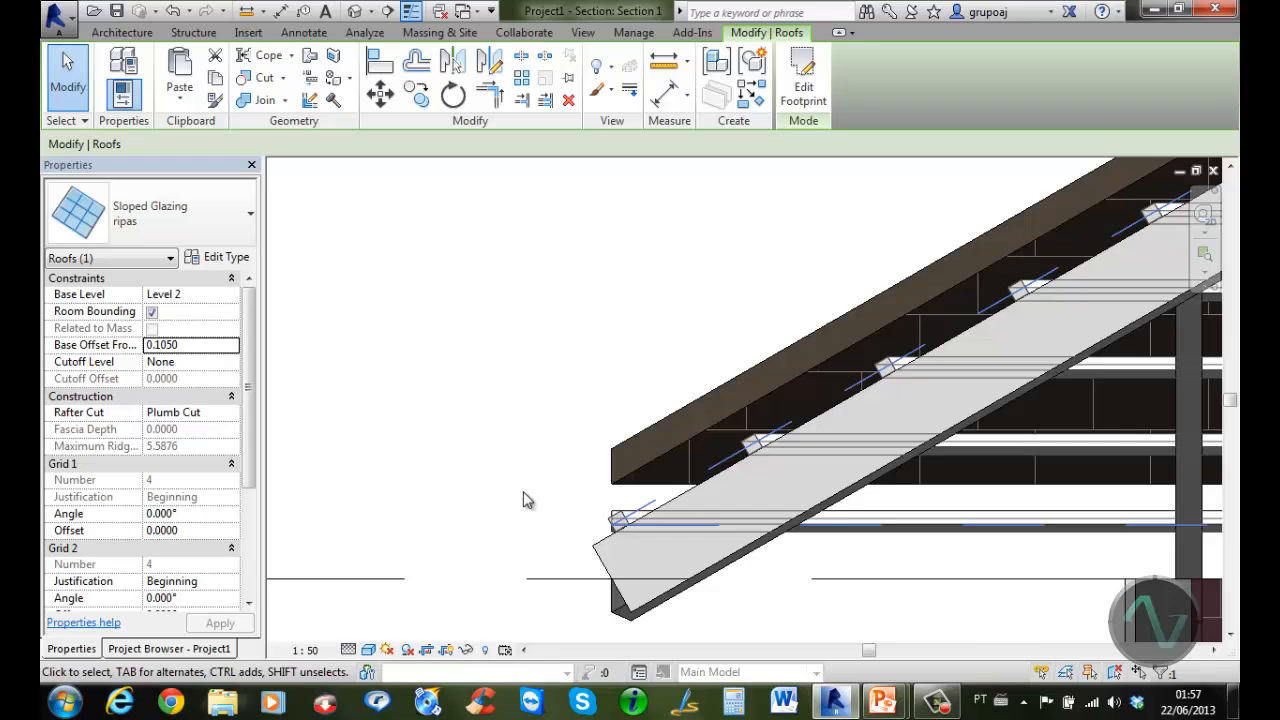
pyautogui.press('Escape')
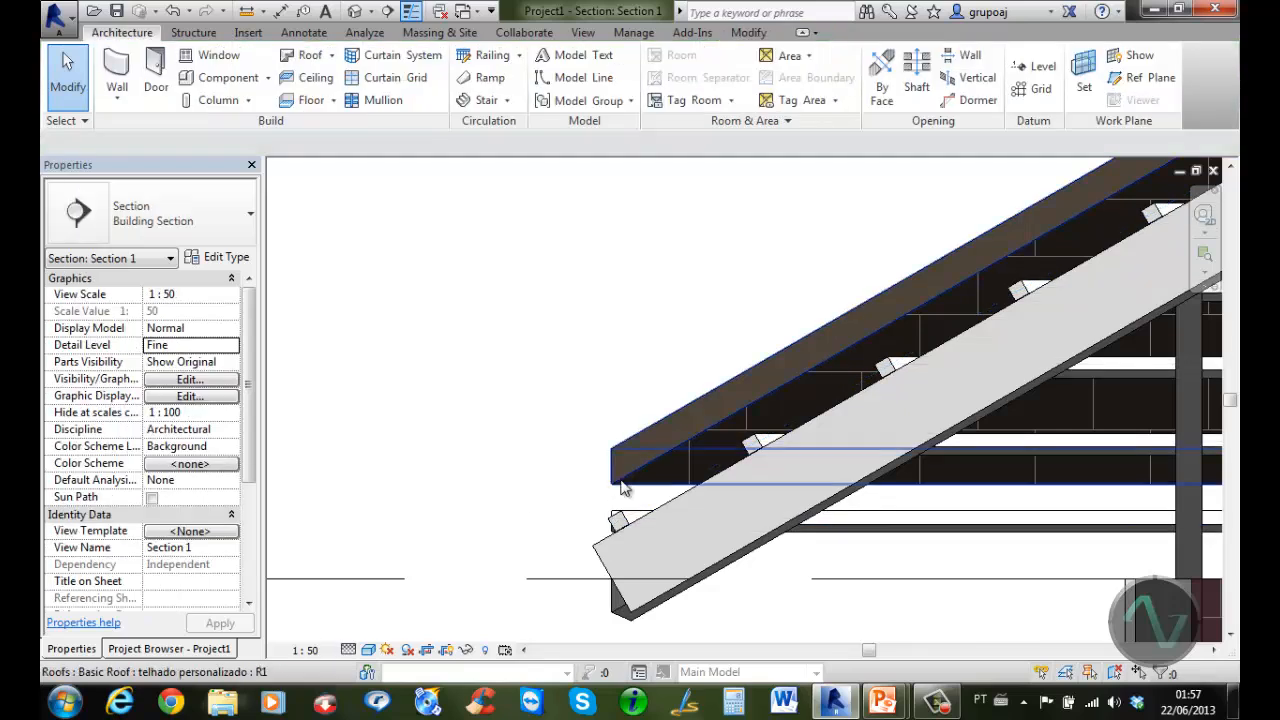
# Lower the telhado personalizado tile roof to a base offset of 0.1350 so it sits on the battens
pyautogui.click(622, 487)
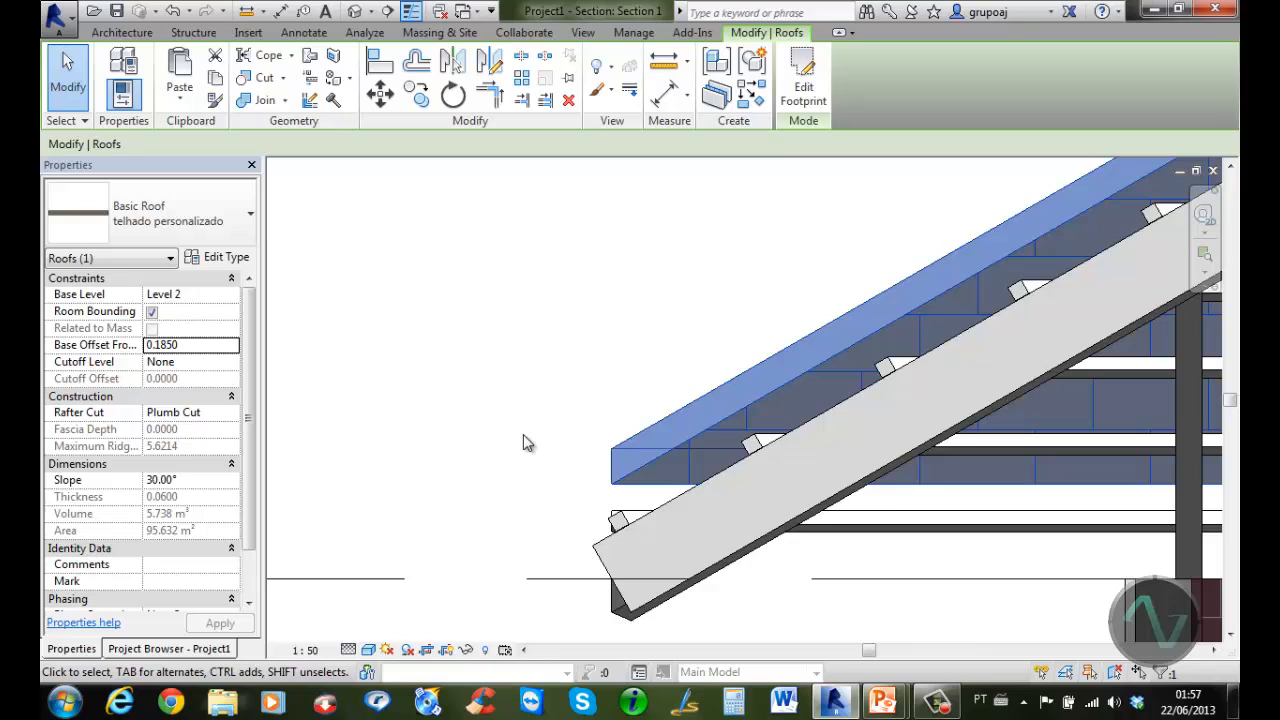
pyautogui.press('Down')
pyautogui.press('Down')
pyautogui.press('Down')
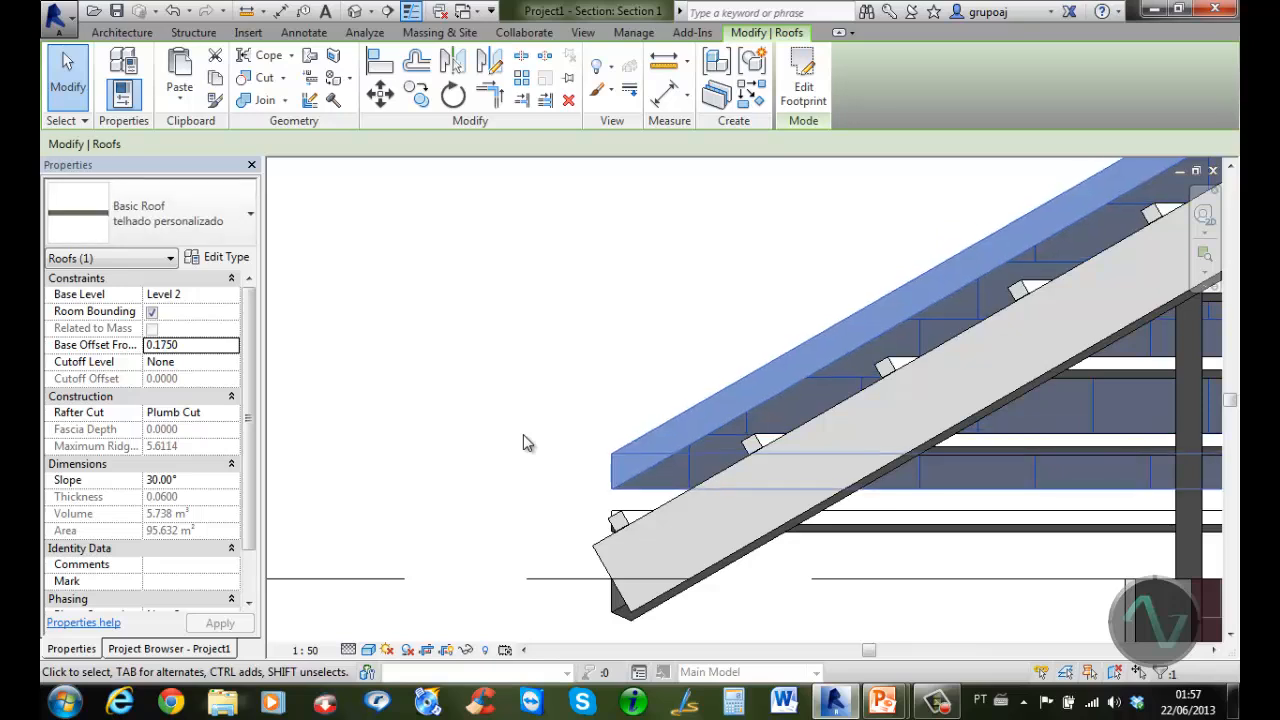
pyautogui.press('Down')
pyautogui.press('Down')
pyautogui.press('Down')
pyautogui.press('Down')
pyautogui.press('Down')
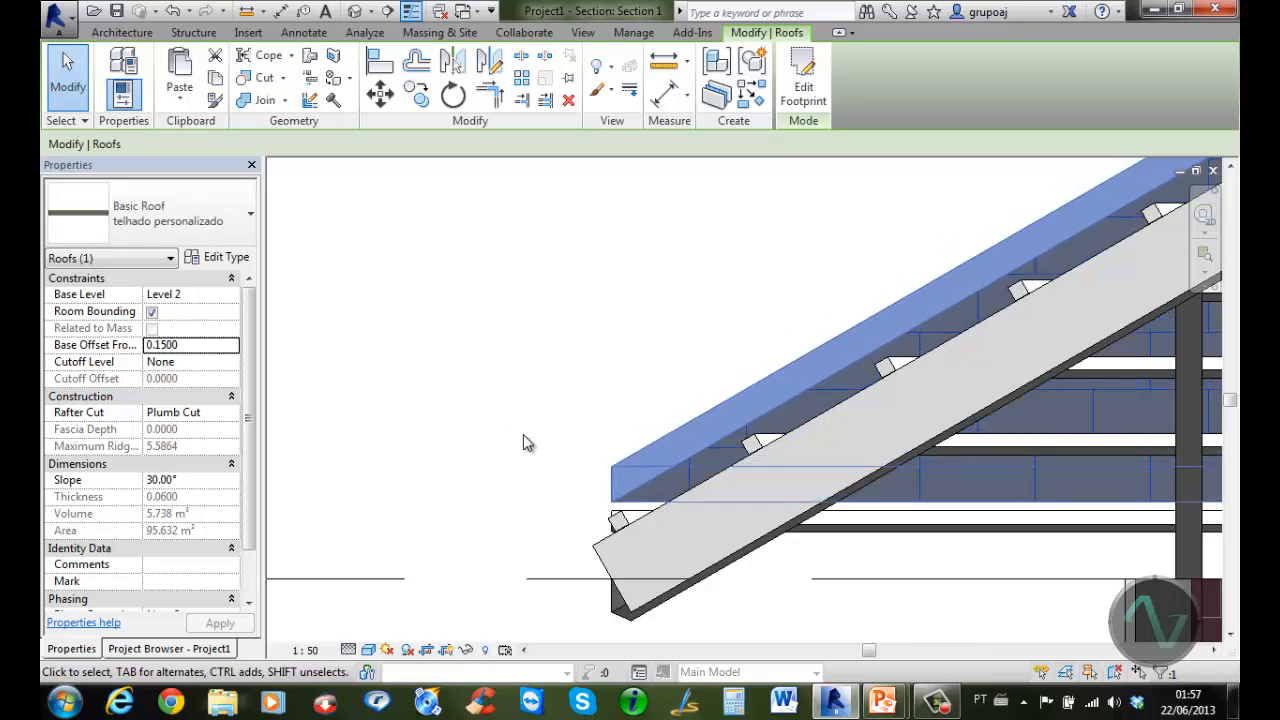
pyautogui.press('Down')
pyautogui.press('Down')
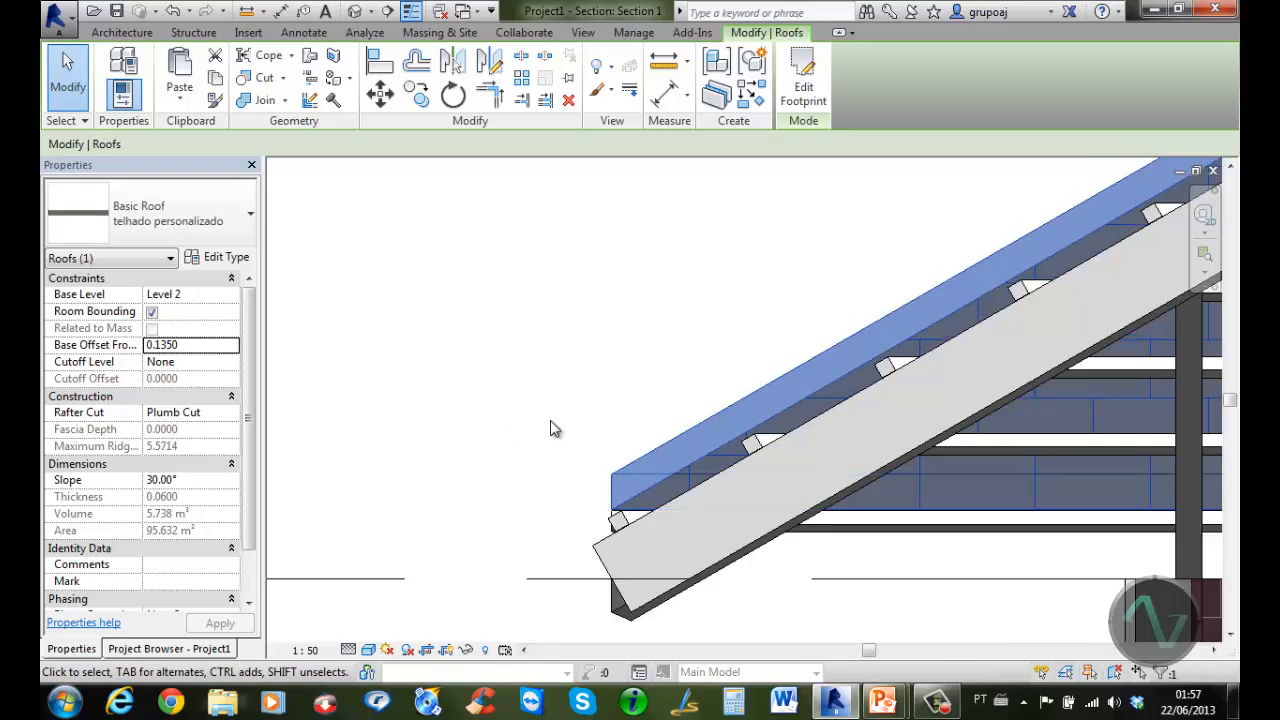
pyautogui.click(551, 426)
# Review the whole roof assembly in the section and open the {3D} view
pyautogui.scroll(-4, 1011, 351)
pyautogui.moveTo(1136, 370); pyautogui.dragTo(479, 432, button='middle')
pyautogui.scroll(-3, 855, 397)
pyautogui.moveTo(917, 389); pyautogui.dragTo(743, 403, button='middle')
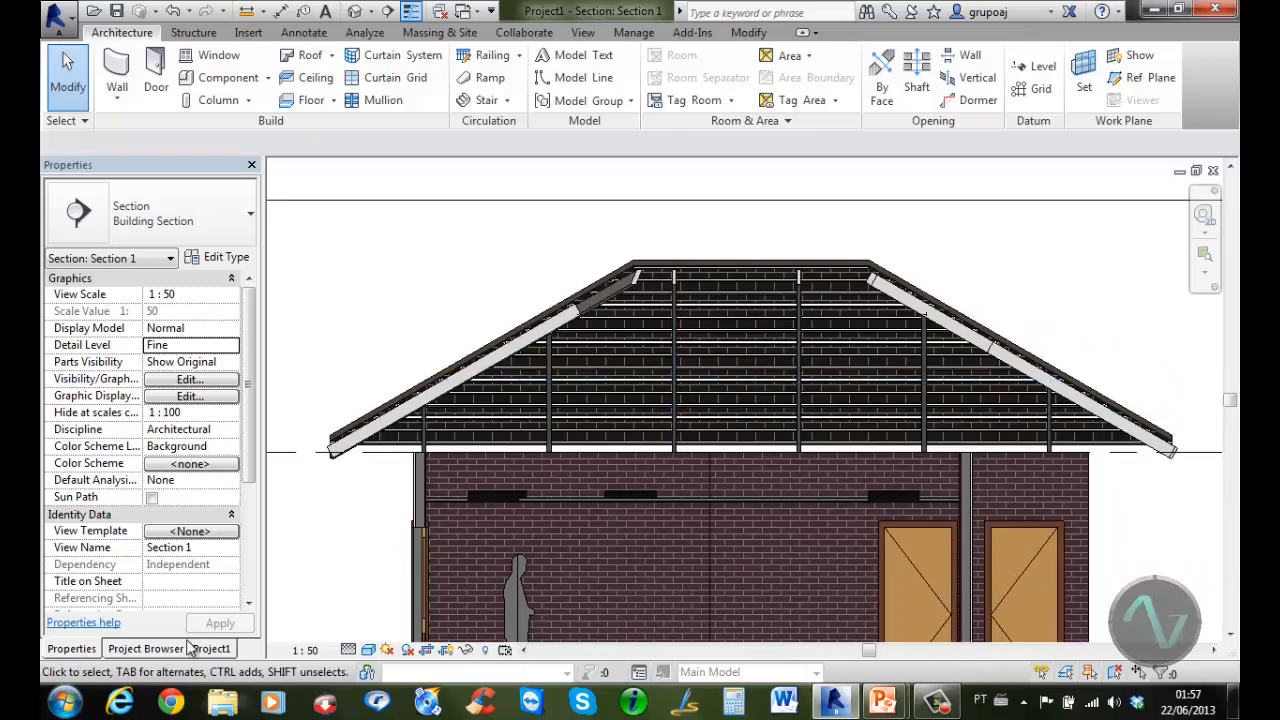
pyautogui.click(188, 649)
pyautogui.doubleClick(117, 389)
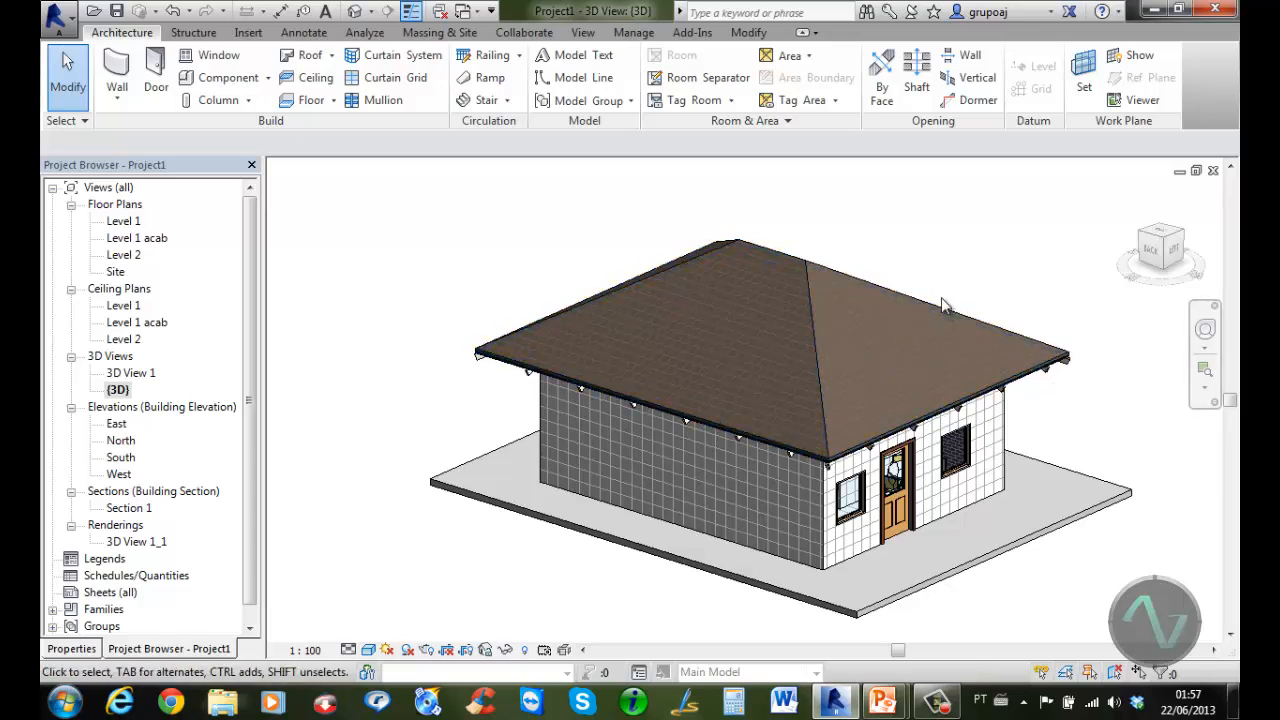
# Temporarily hide the tile roof in 3D to inspect the rafters and battens, and reset the temporary hiding
pyautogui.scroll(3, 1072, 346)
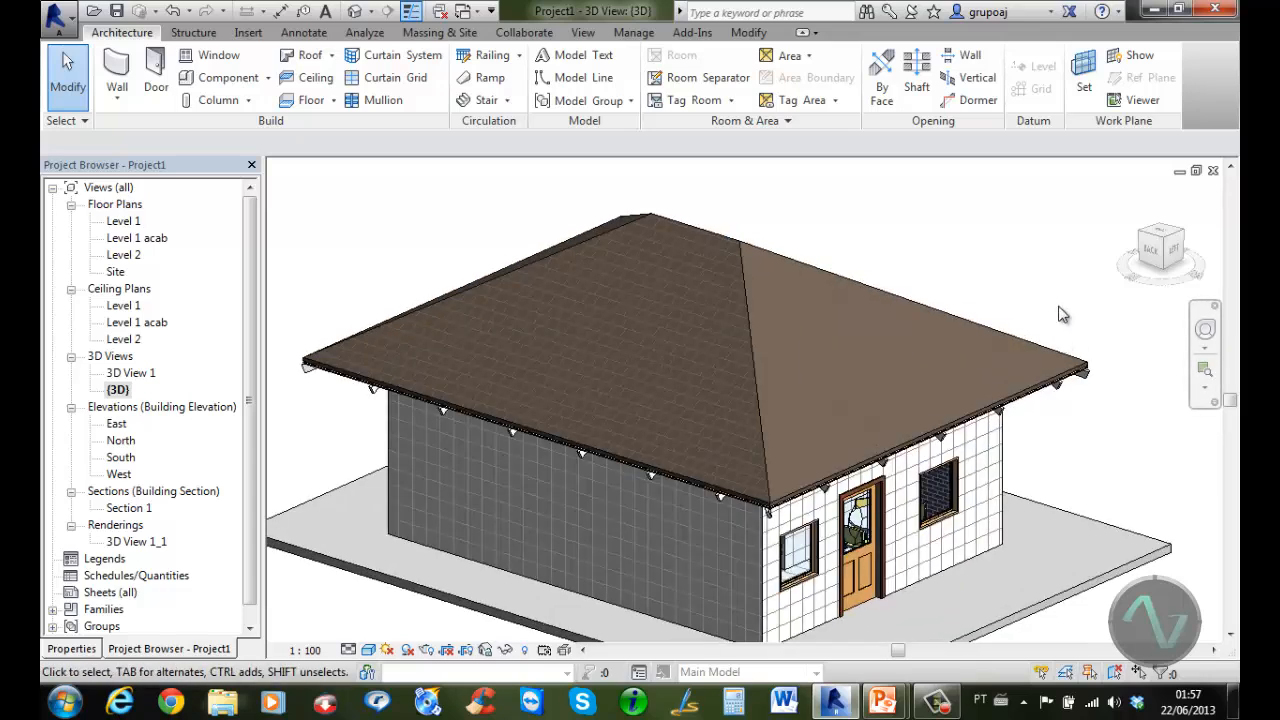
pyautogui.click(907, 308)
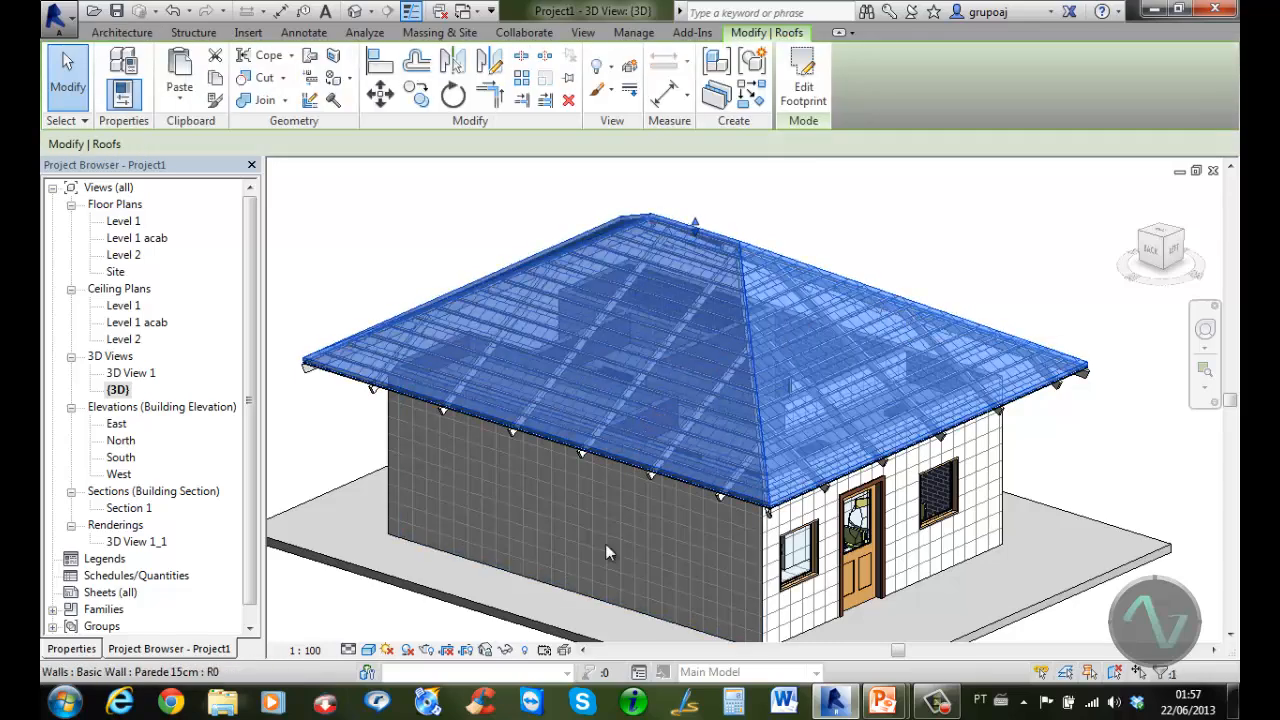
pyautogui.click(505, 650)
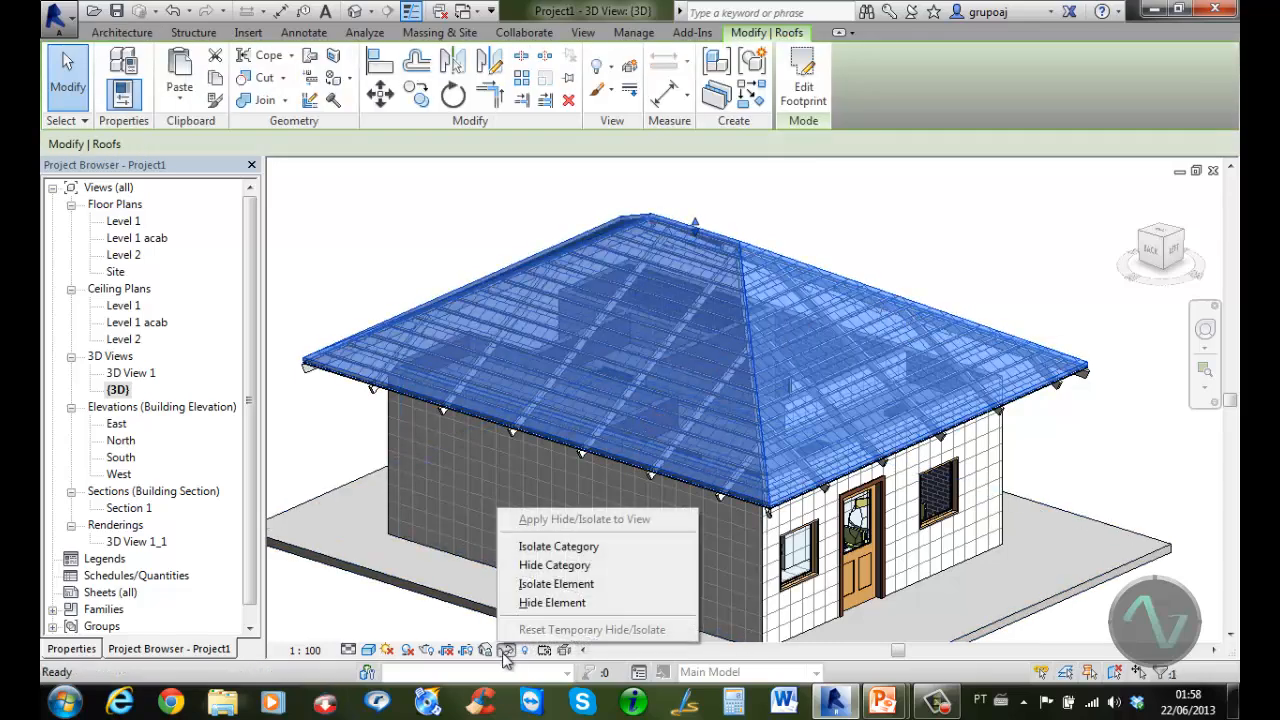
pyautogui.click(551, 603)
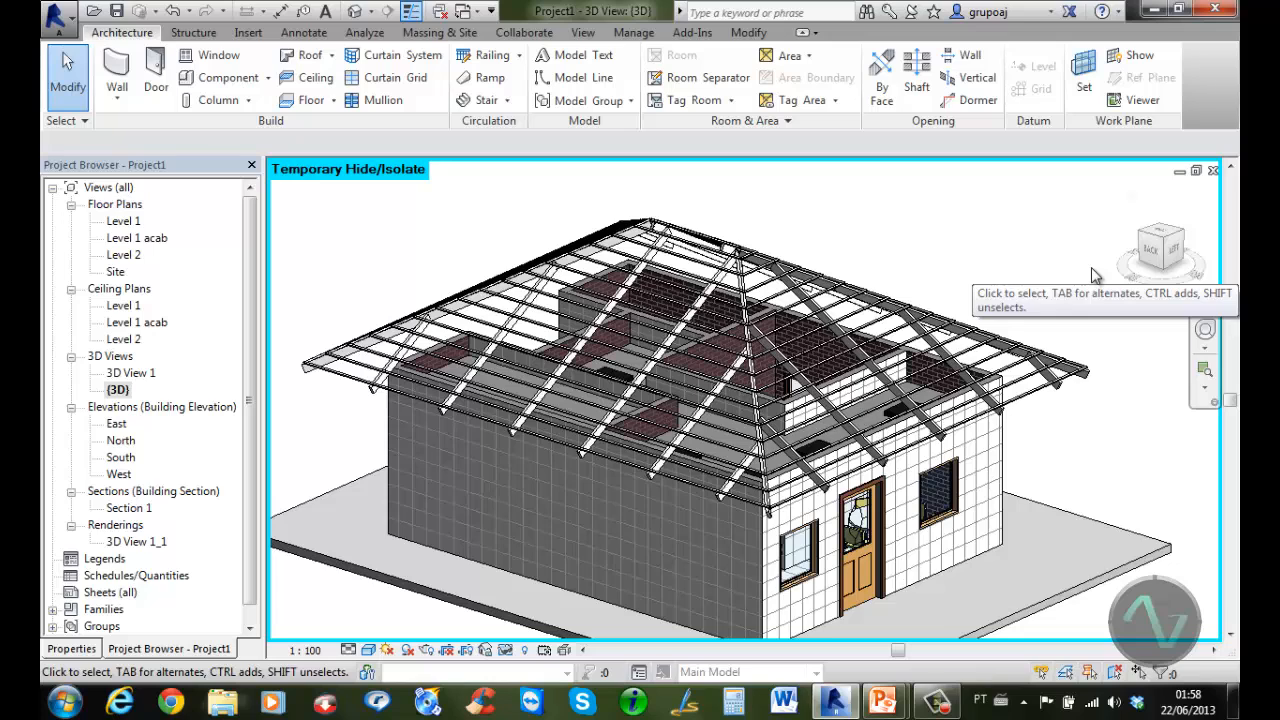
pyautogui.click(505, 650)
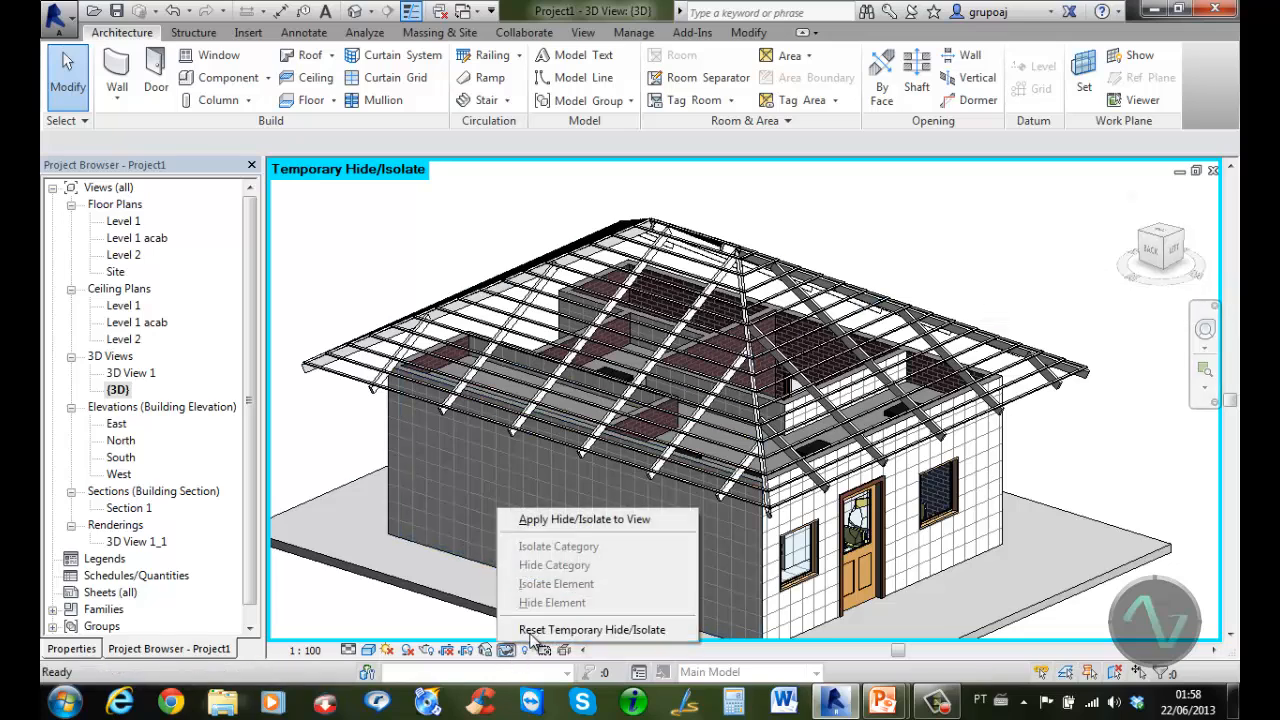
pyautogui.click(565, 626)
pyautogui.click(768, 430)
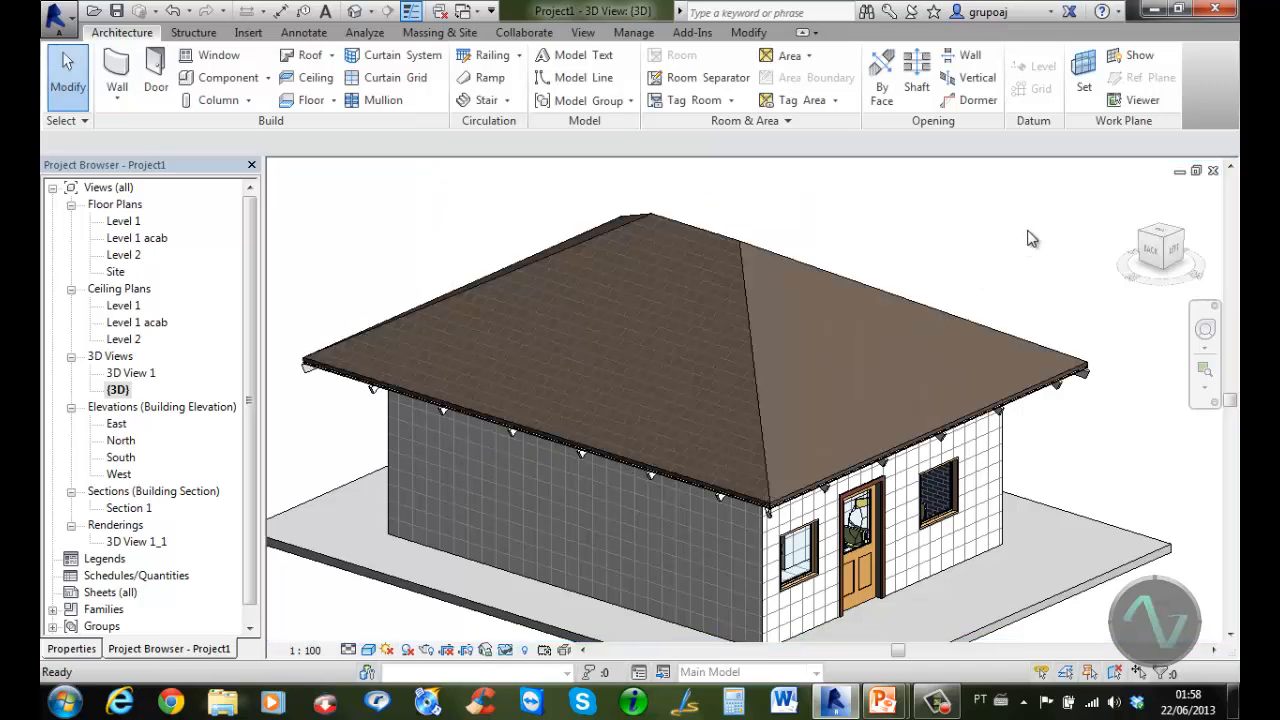
pyautogui.moveTo(1040, 231)
pyautogui.keyDown('shift'); pyautogui.mouseDown(button='middle')
pyautogui.moveTo(1023, 243)
pyautogui.moveTo(746, 180)
pyautogui.moveTo(975, 259)
pyautogui.moveTo(1051, 257)
pyautogui.moveTo(1020, 229)
pyautogui.mouseUp(button='middle'); pyautogui.keyUp('shift')
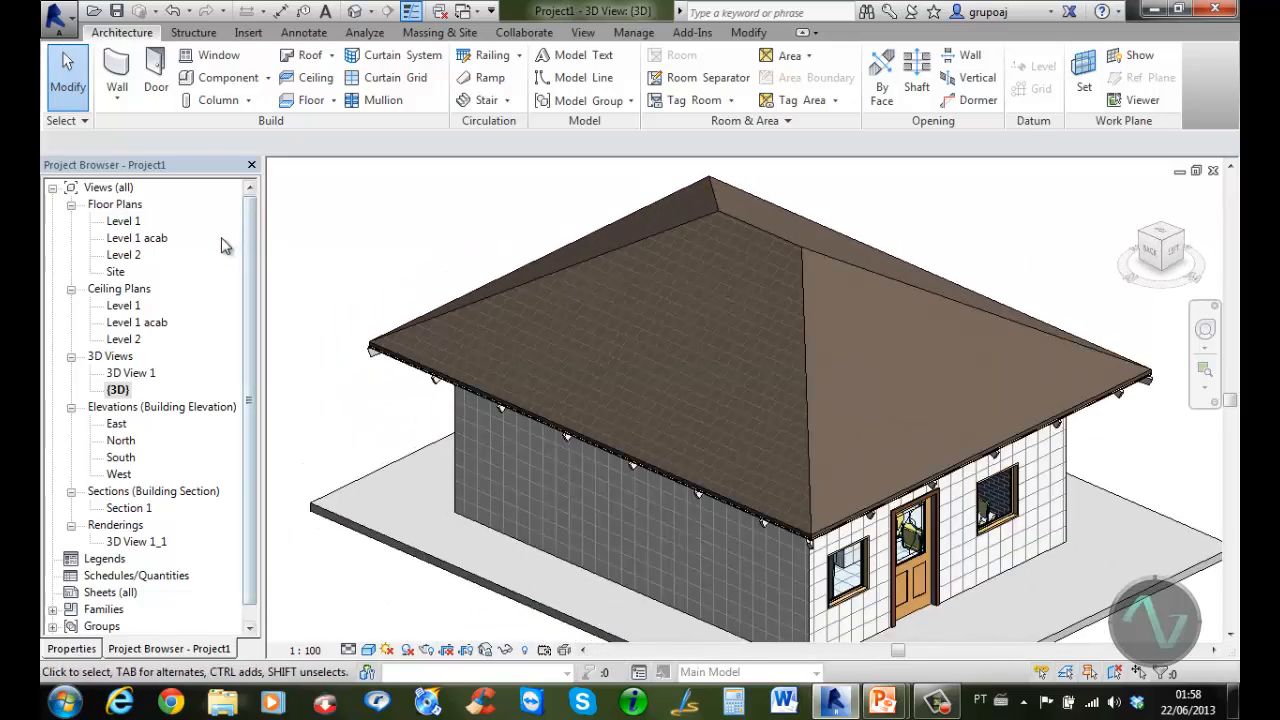
# Open the Level 2 floor plan and set its view range cut plane offset to 2.3
pyautogui.doubleClick(124, 255)
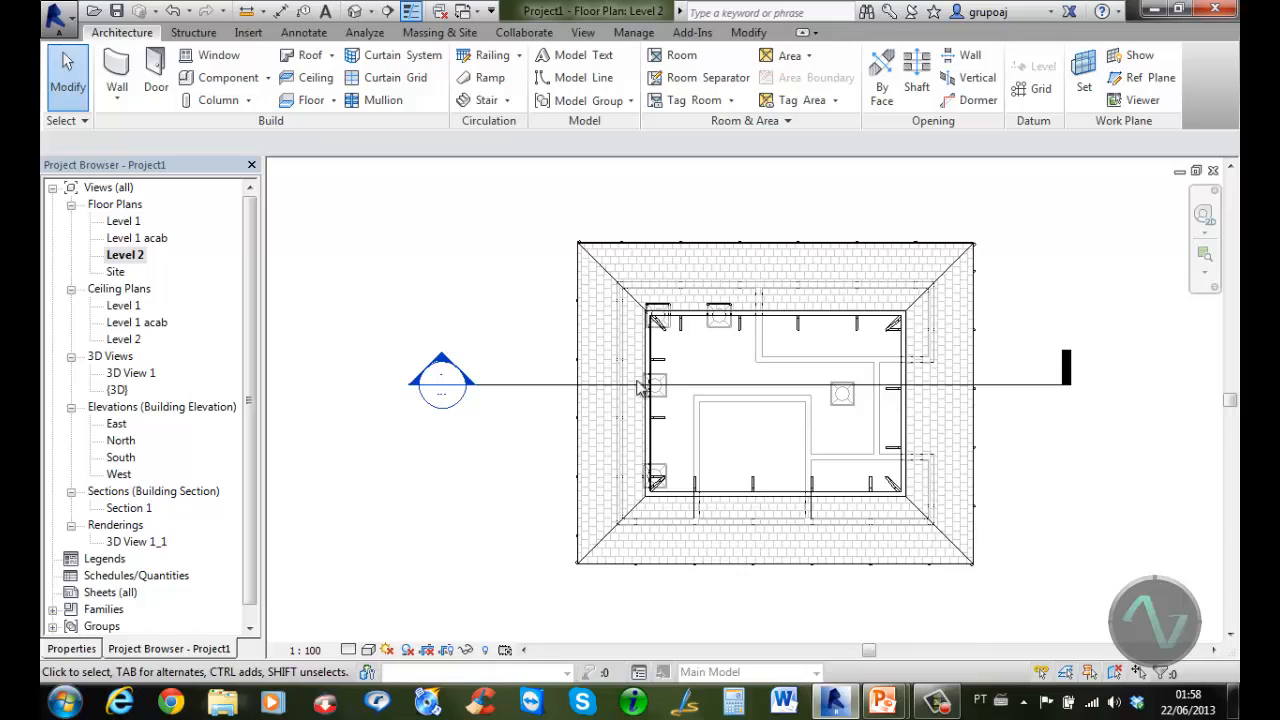
pyautogui.scroll(1, 1010, 472)
pyautogui.moveTo(1010, 472); pyautogui.dragTo(1070, 460, button='middle')
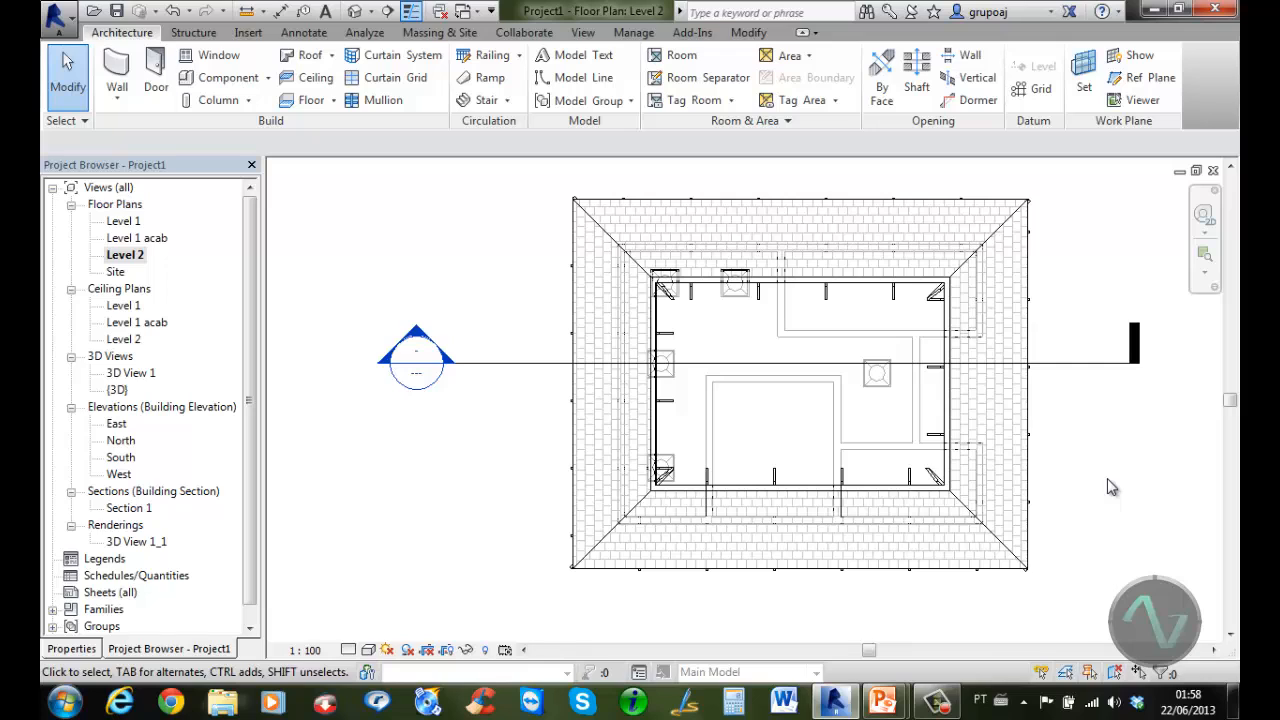
pyautogui.click(69, 649)
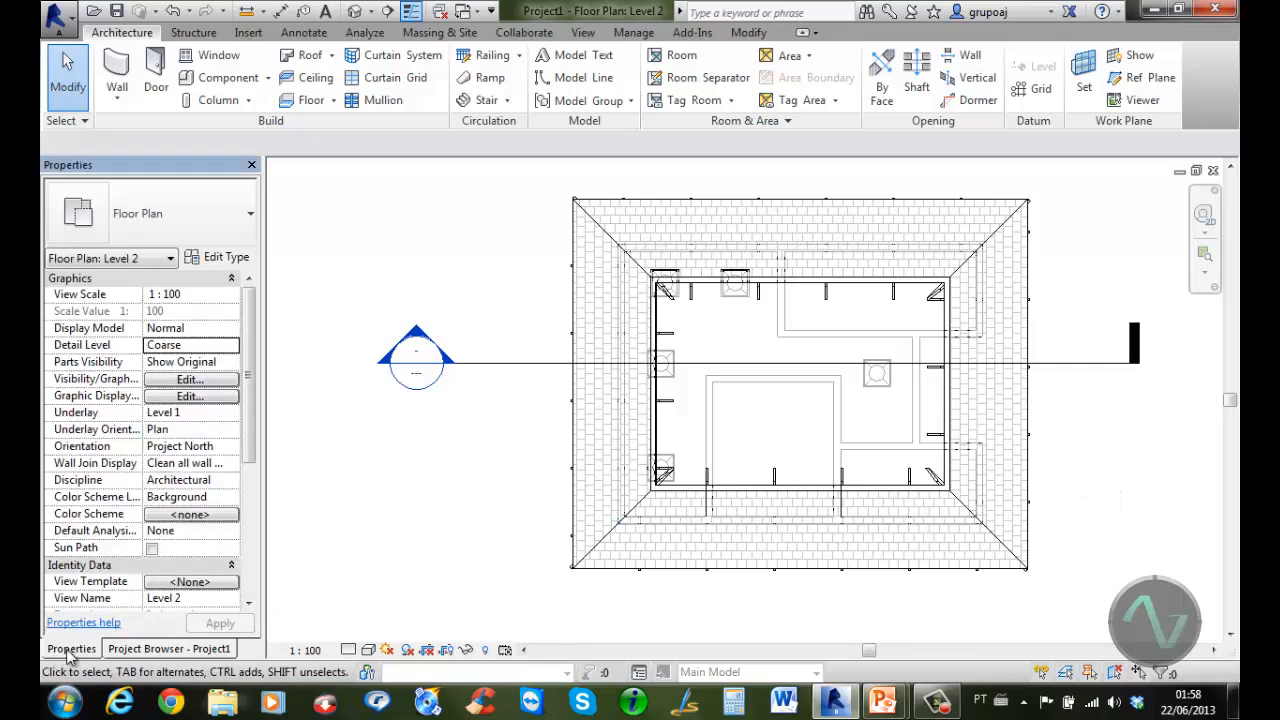
pyautogui.moveTo(249, 444); pyautogui.dragTo(247, 584)
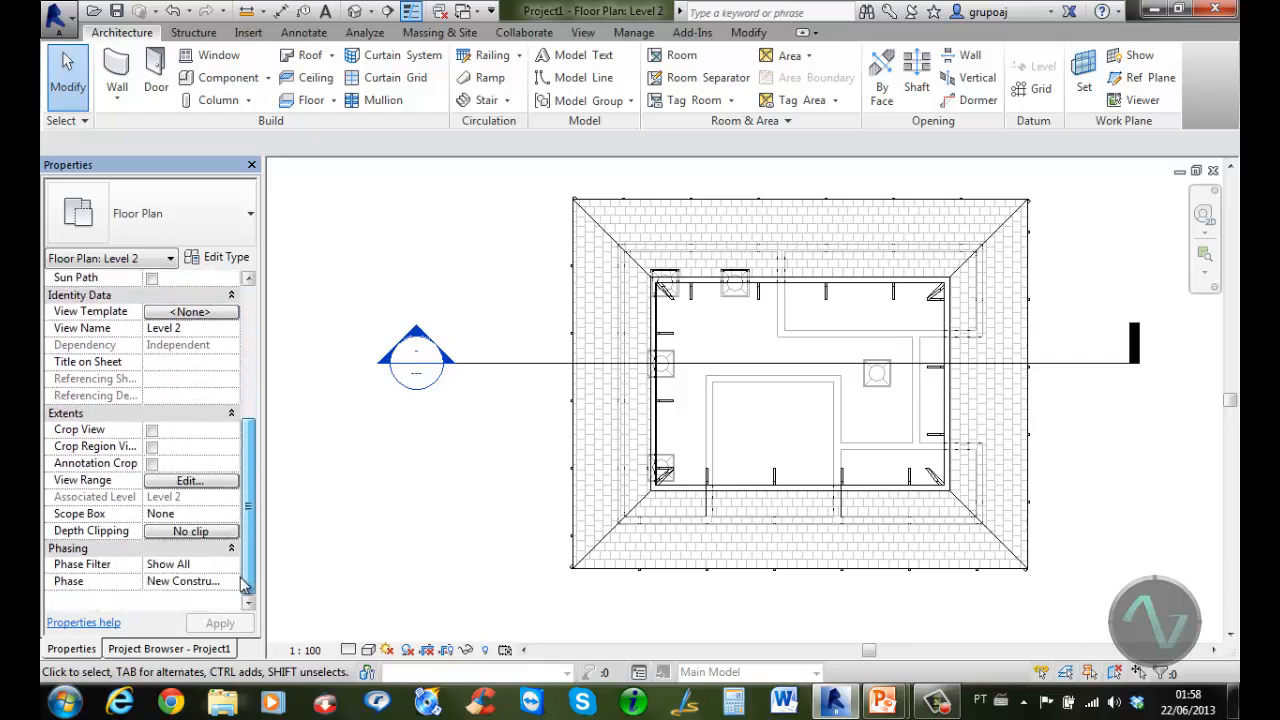
pyautogui.click(190, 481)
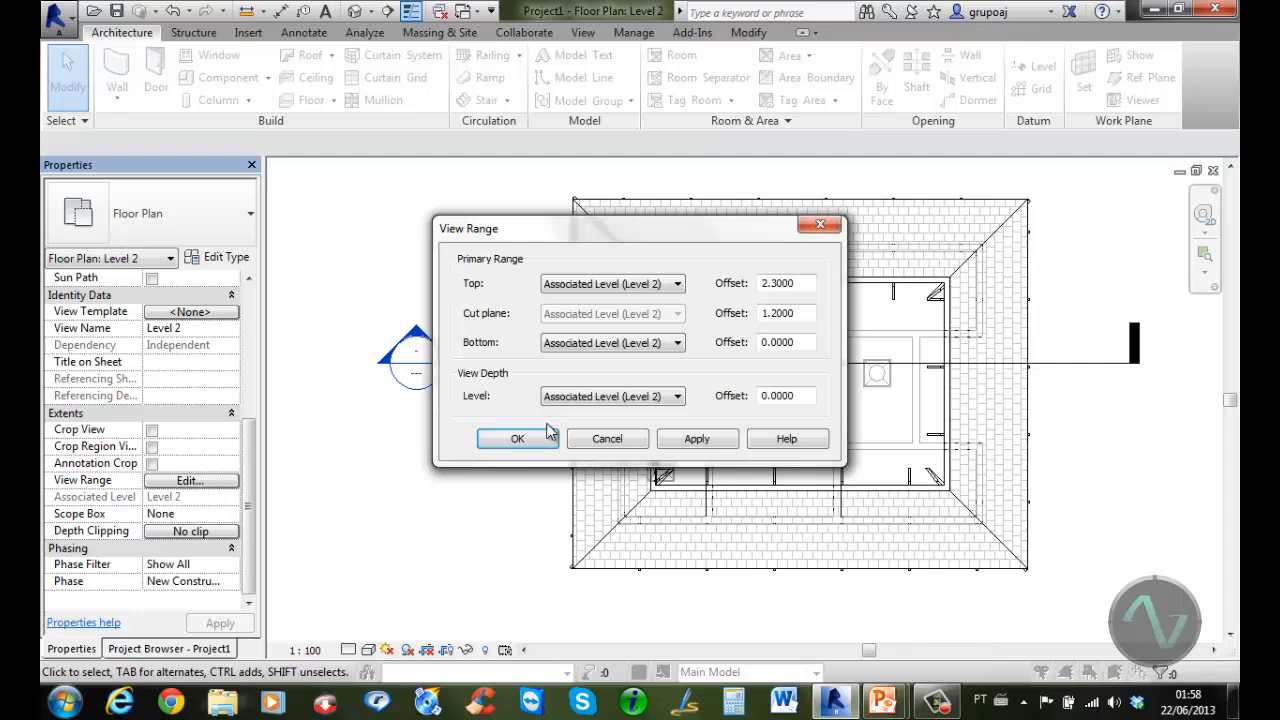
pyautogui.moveTo(808, 312); pyautogui.dragTo(756, 316)
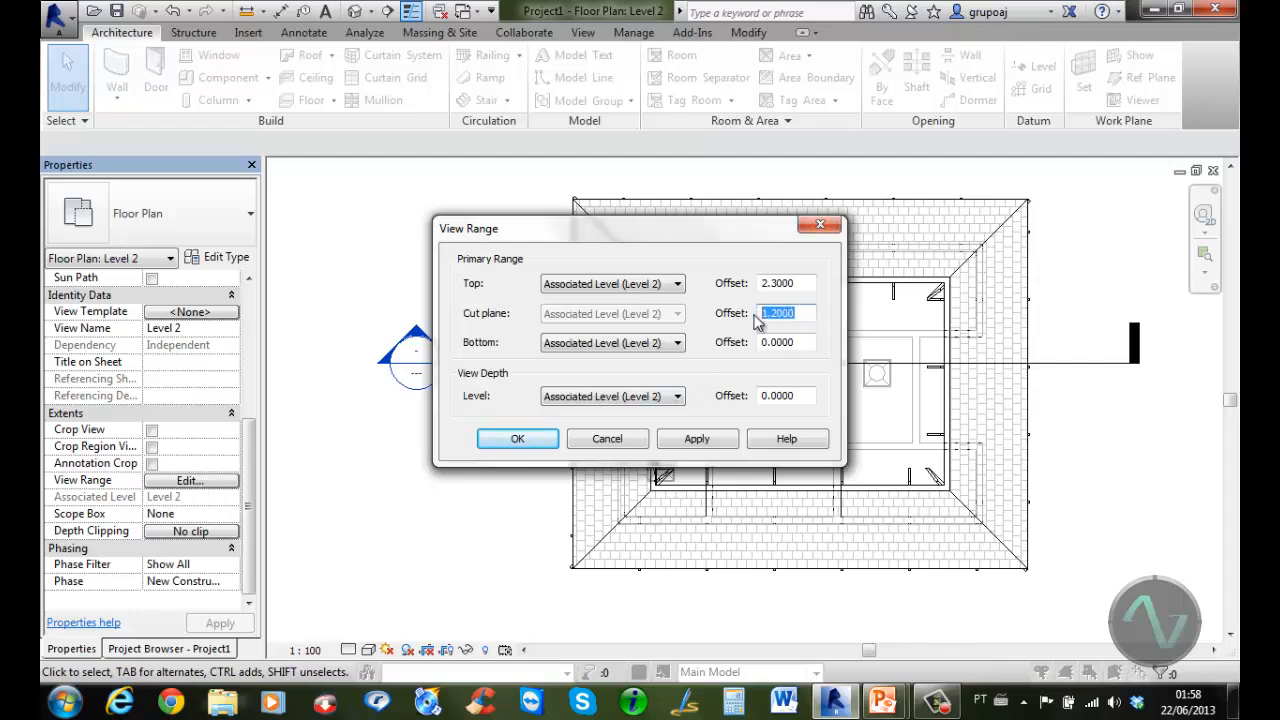
pyautogui.write('2.3')
pyautogui.click(518, 439)
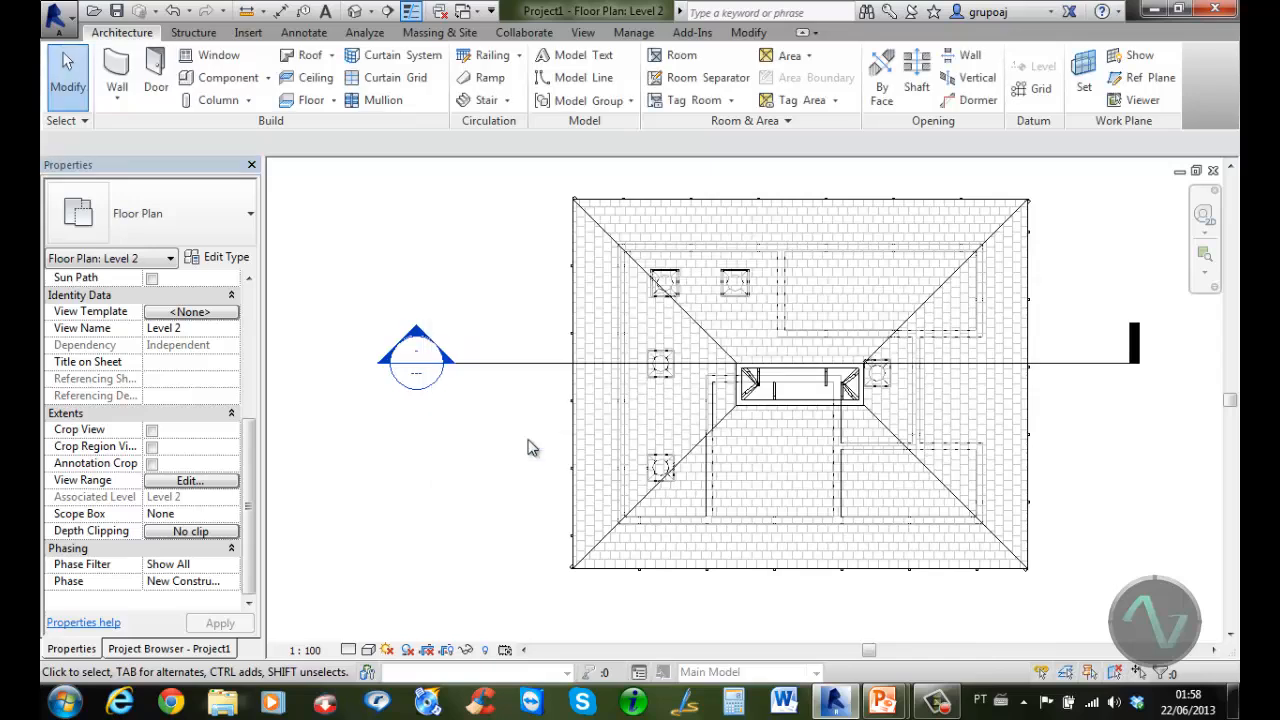
# Set the Level 2 view range to a top offset of 3 and a cut plane offset of 2.7
pyautogui.click(185, 481)
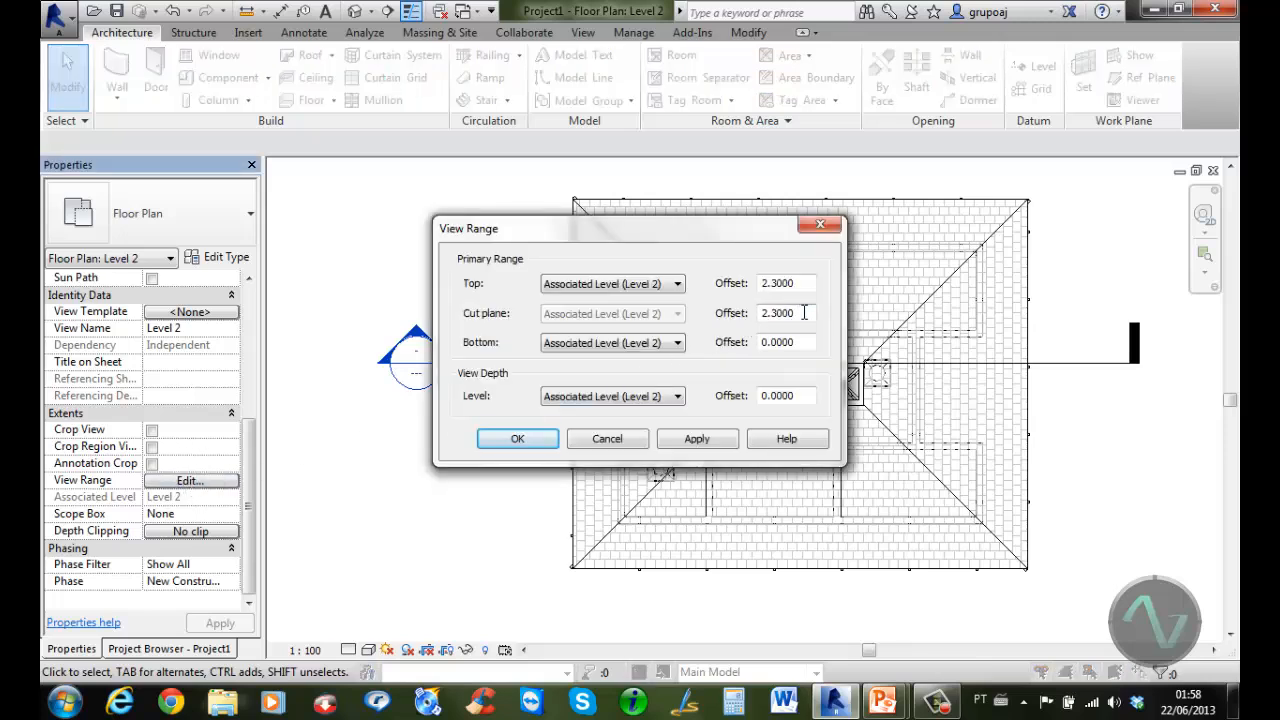
pyautogui.moveTo(804, 313); pyautogui.dragTo(748, 286)
pyautogui.write('3')
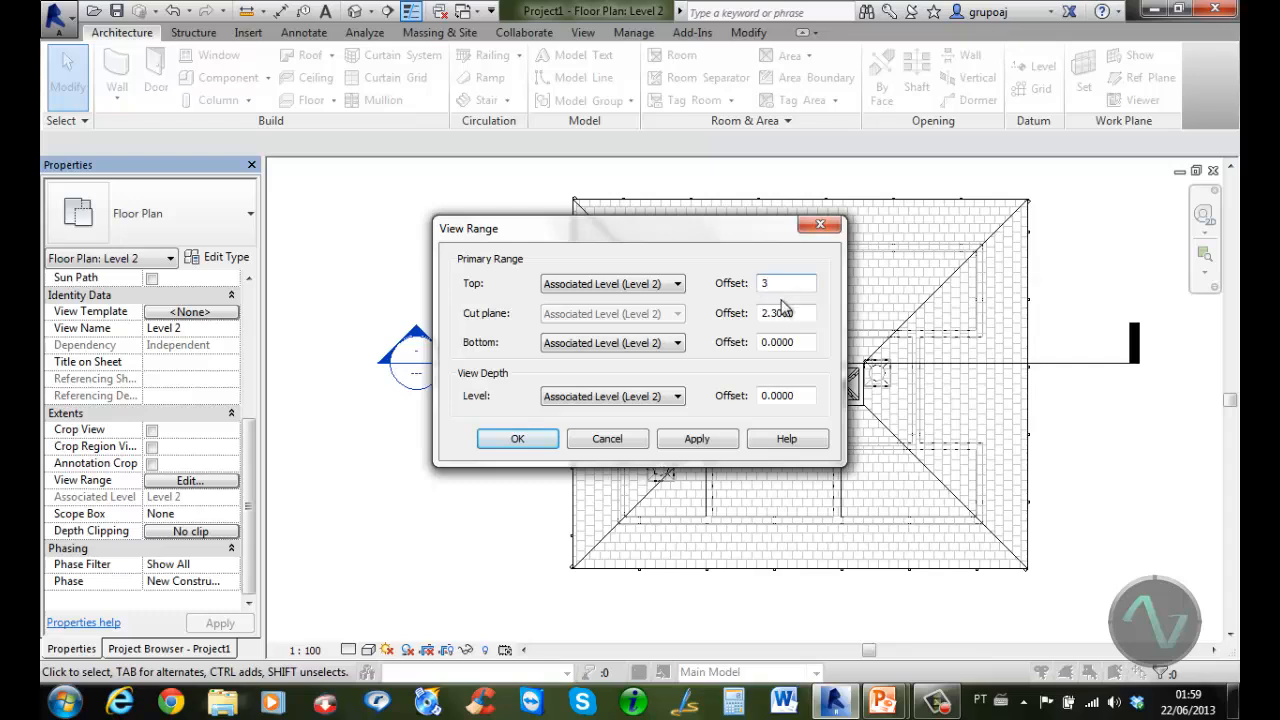
pyautogui.moveTo(804, 314); pyautogui.dragTo(779, 315)
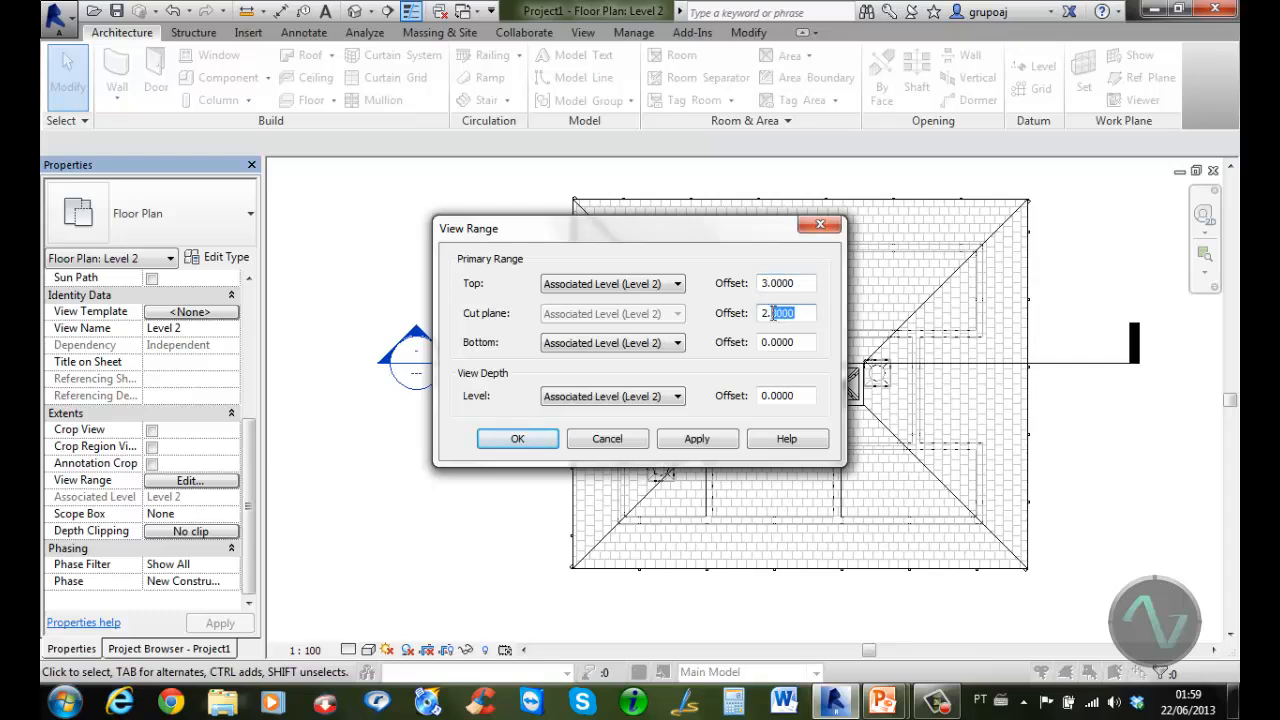
pyautogui.write('7')
pyautogui.click(798, 342)
pyautogui.click(516, 438)
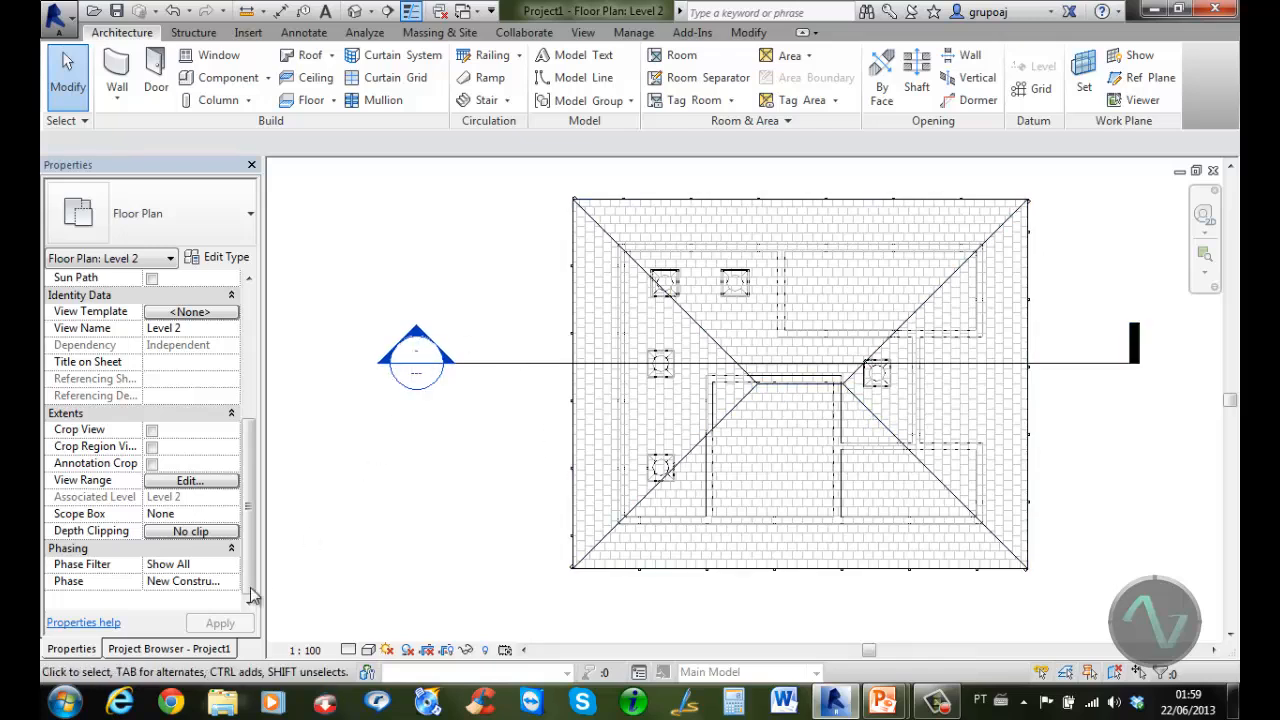
# Open the Level 1 floor plan and set its underlay to Level 2
pyautogui.click(203, 652)
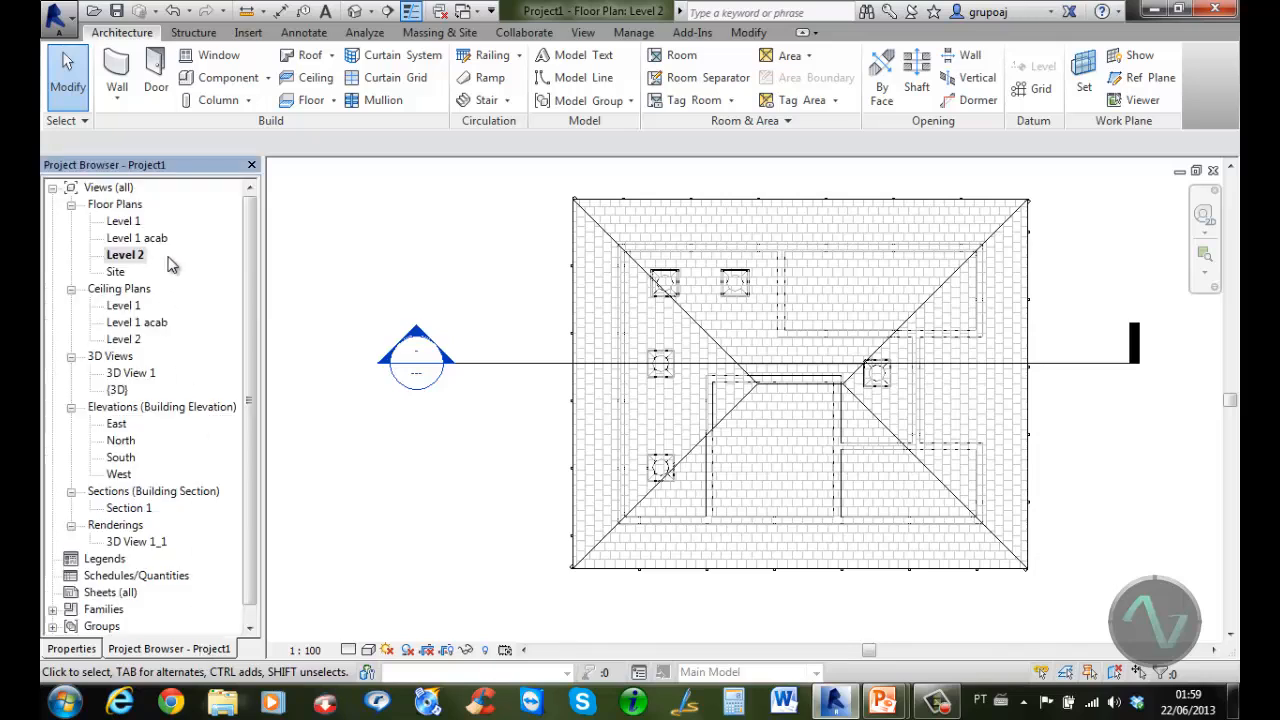
pyautogui.doubleClick(125, 221)
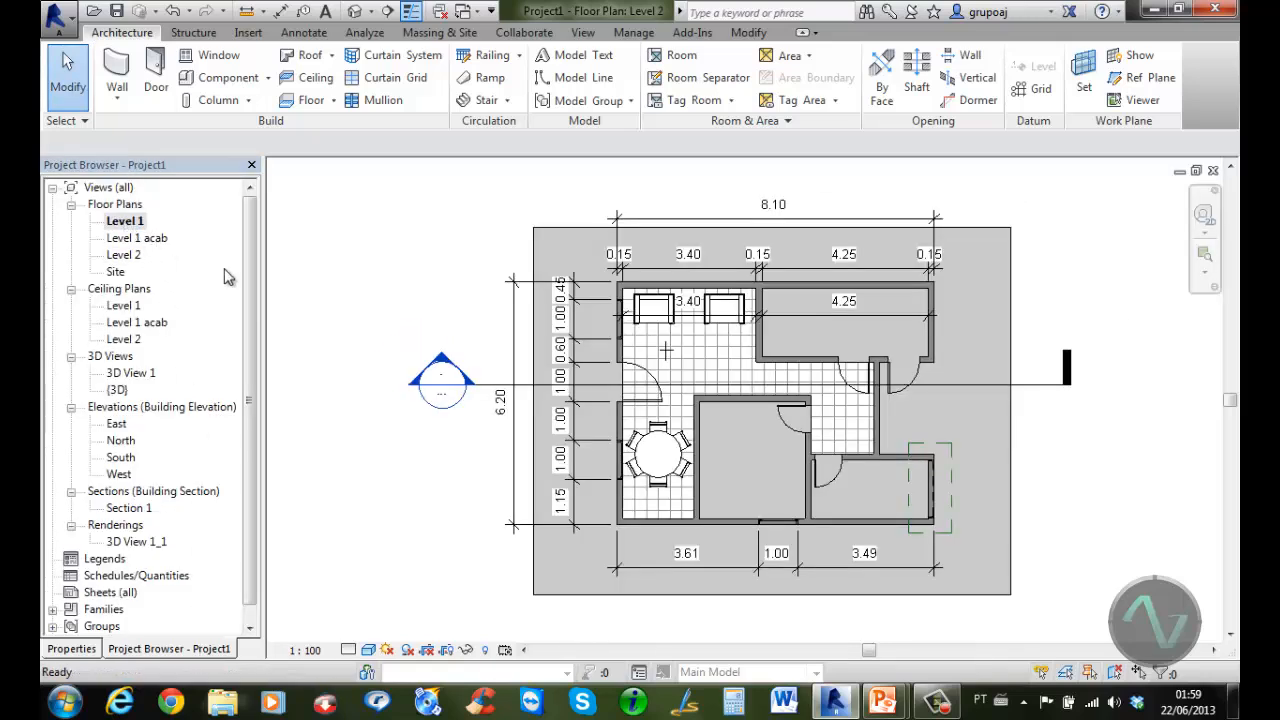
pyautogui.scroll(1, 834, 380)
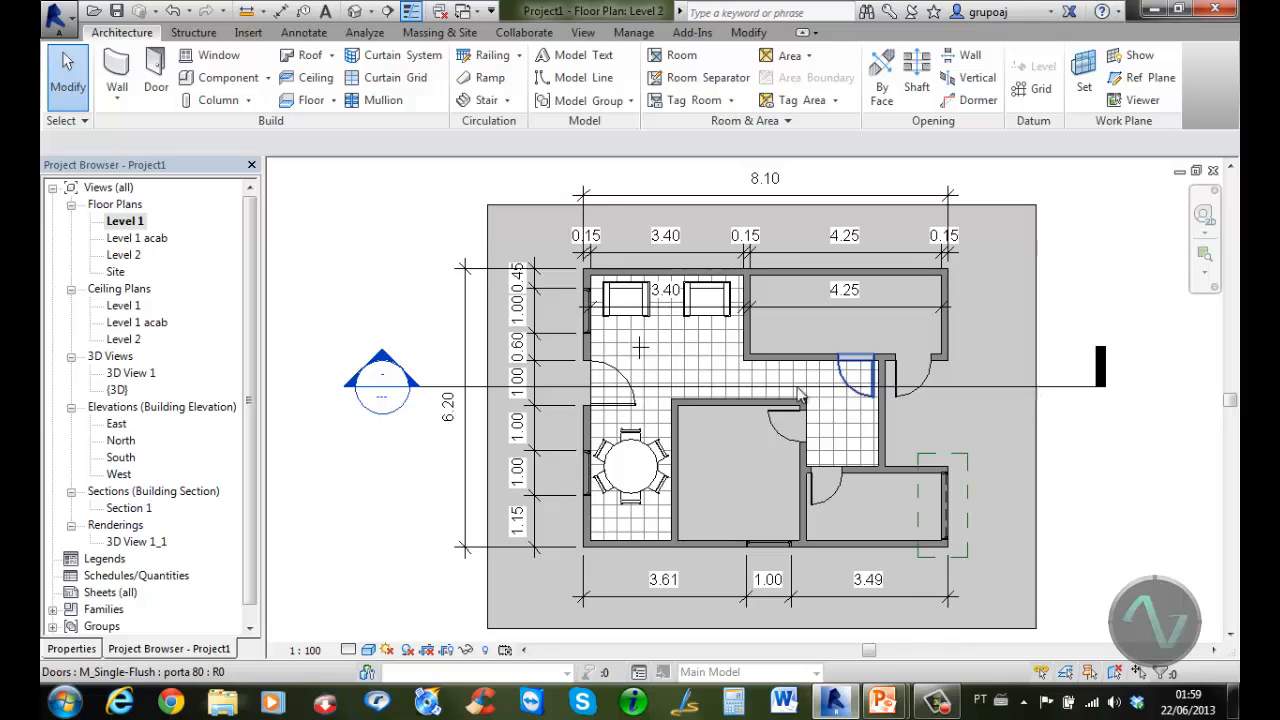
pyautogui.click(71, 649)
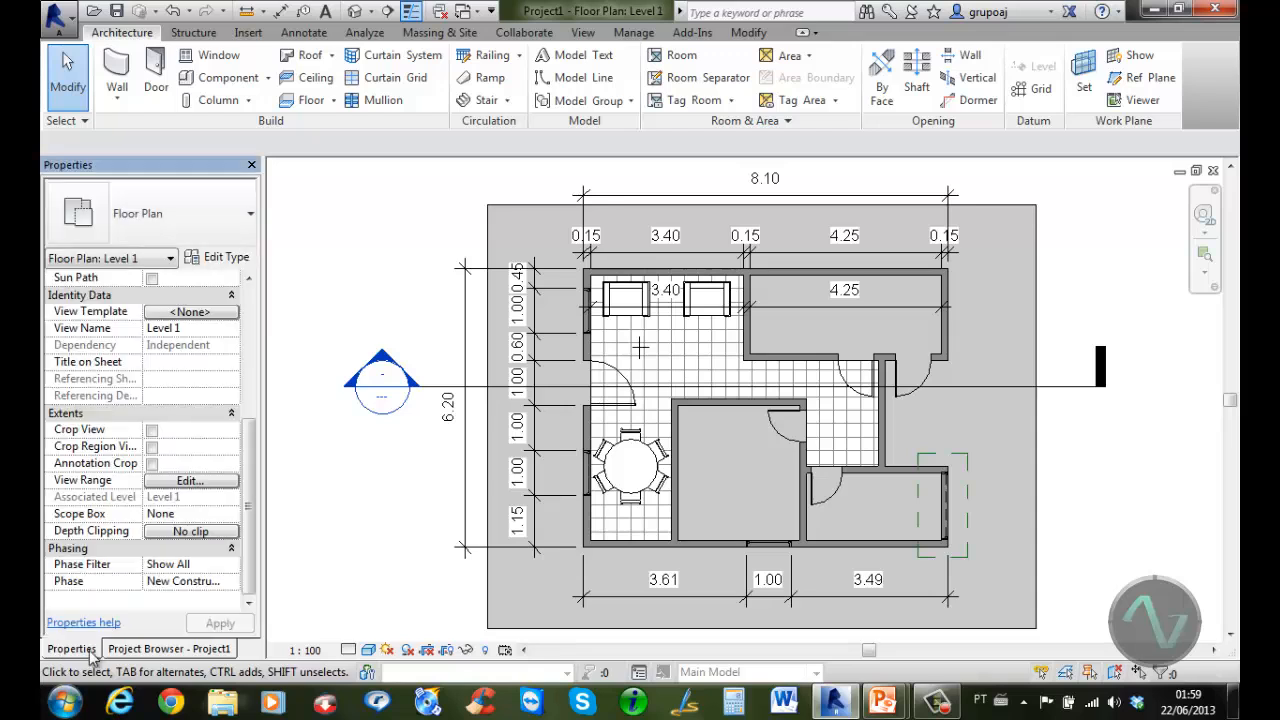
pyautogui.moveTo(251, 491); pyautogui.dragTo(246, 320)
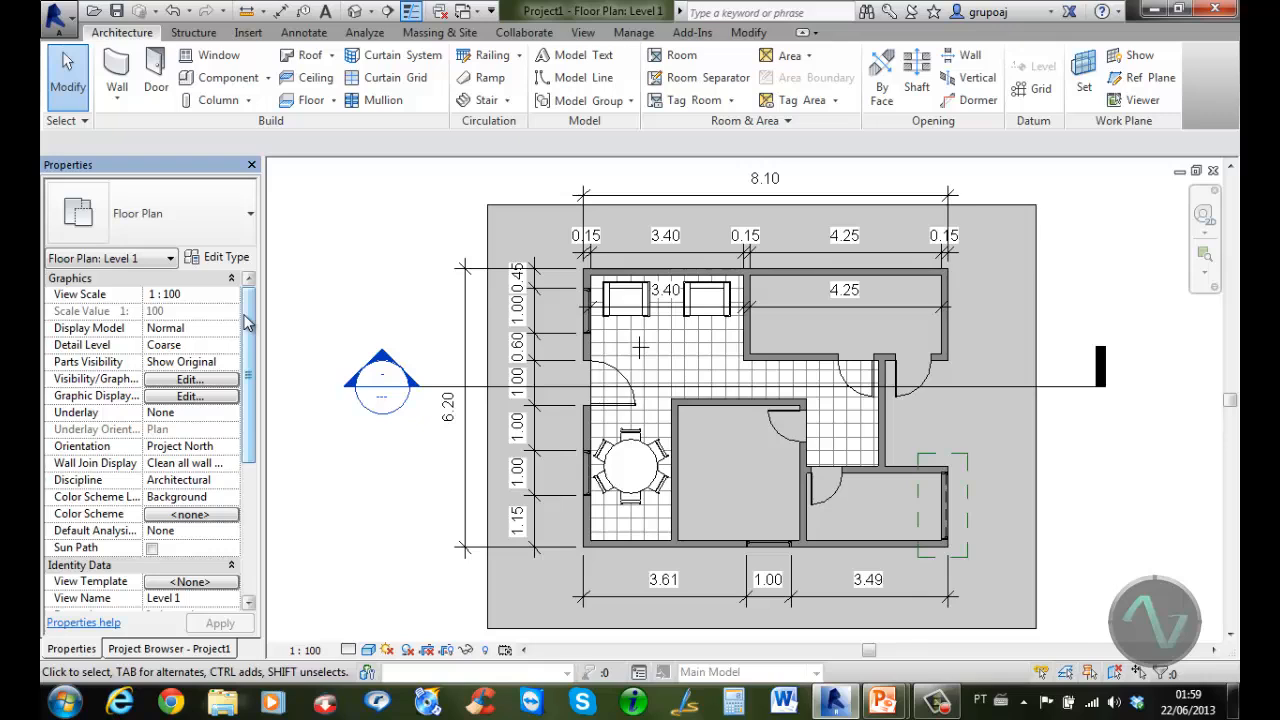
pyautogui.click(233, 418)
pyautogui.click(232, 418)
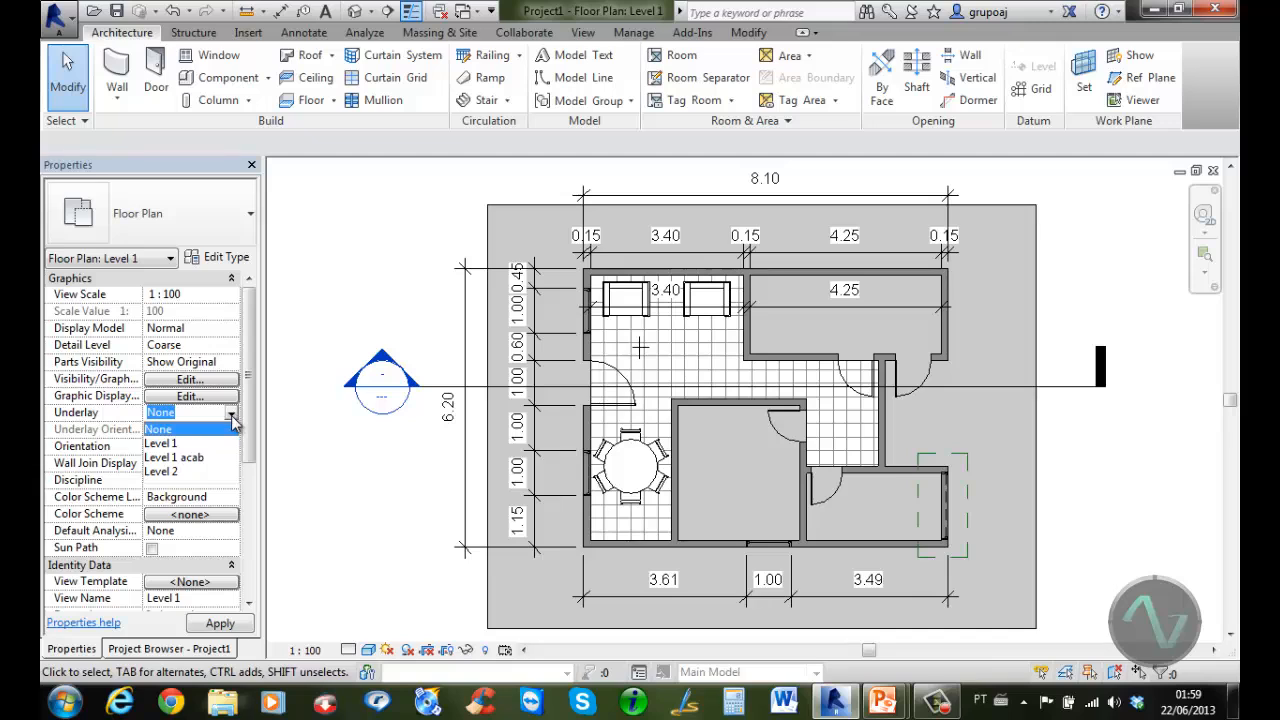
pyautogui.click(163, 473)
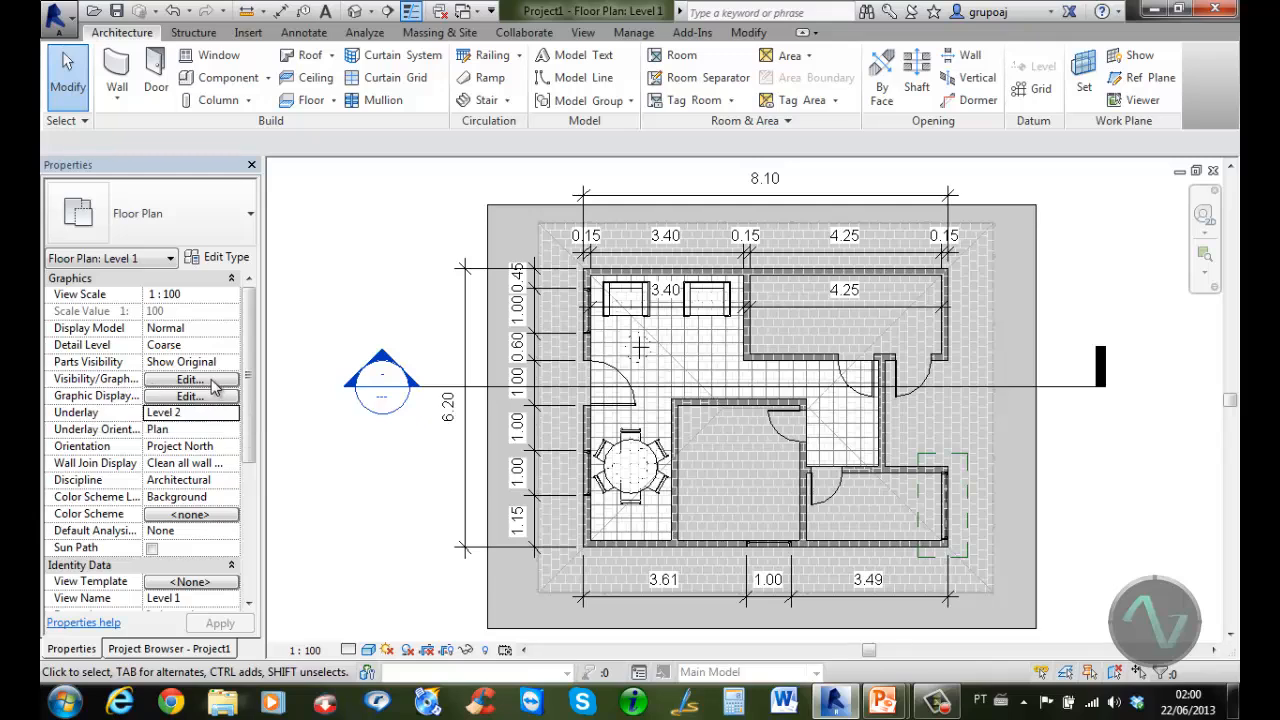
# Override the Roofs projection lines in the Level 1 plan with weight 2, black colour and the Hidden line pattern
pyautogui.click(212, 382)
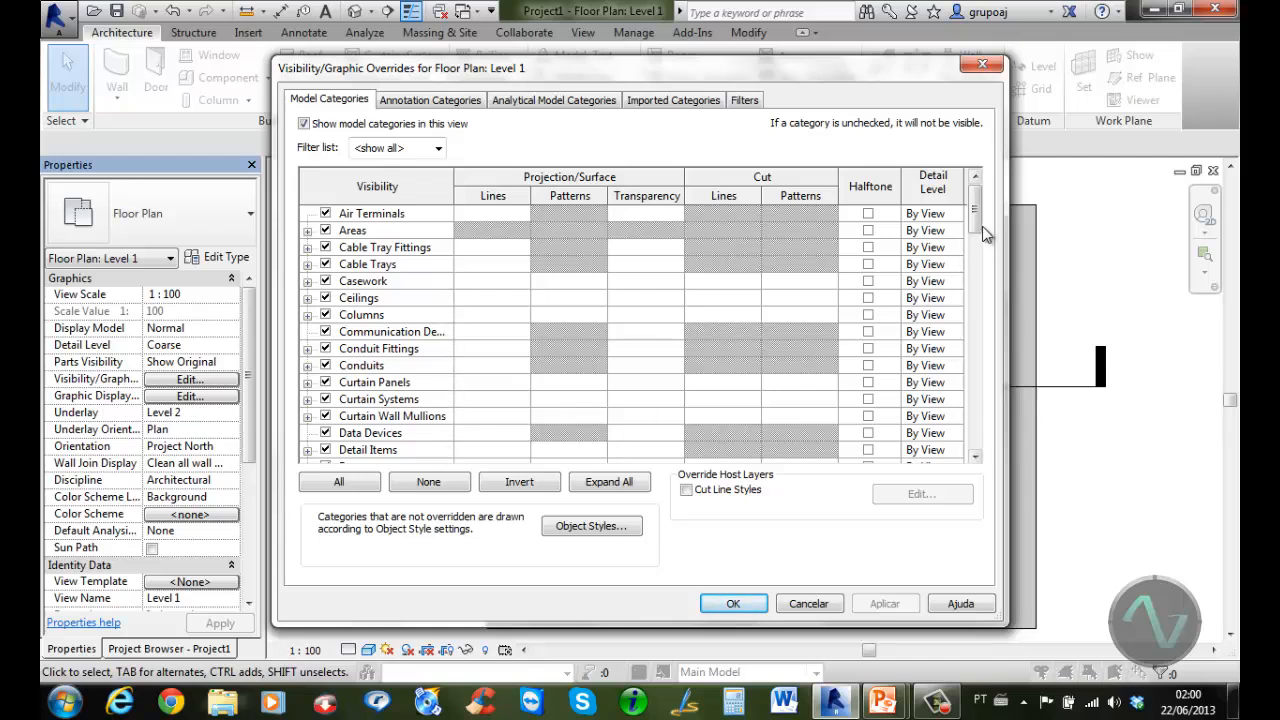
pyautogui.moveTo(979, 222); pyautogui.dragTo(980, 386)
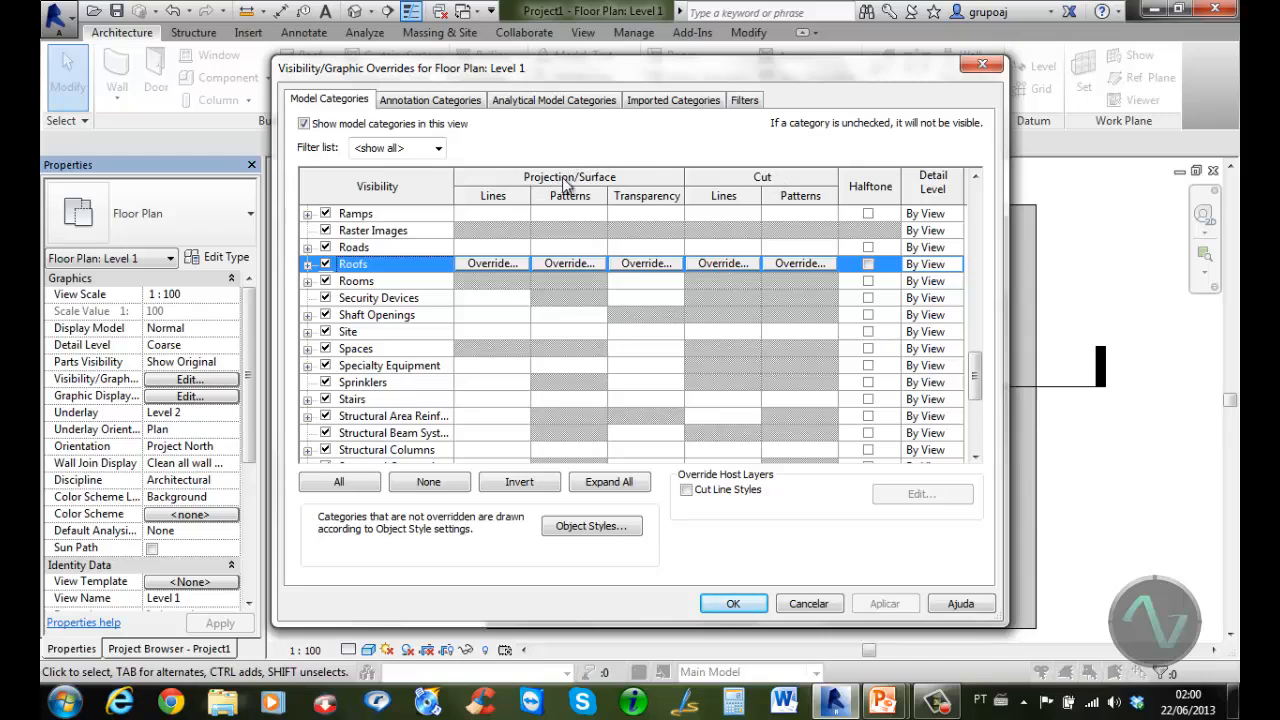
pyautogui.click(498, 264)
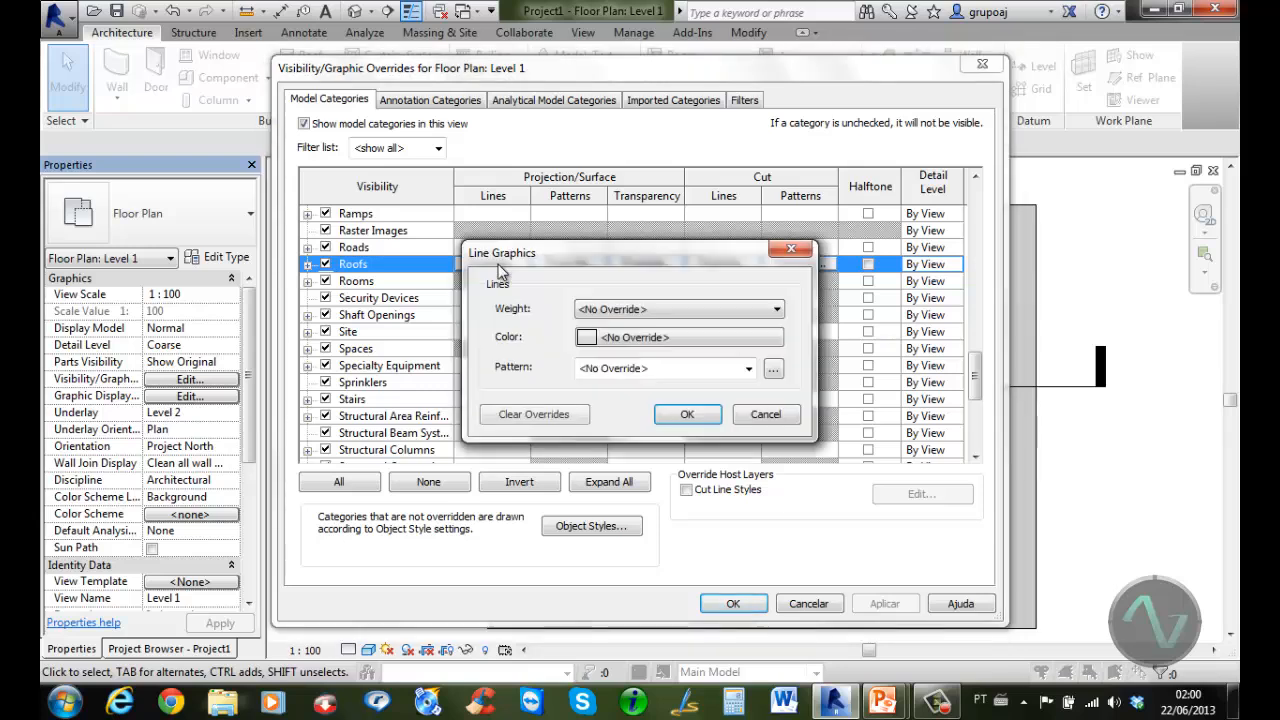
pyautogui.click(625, 310)
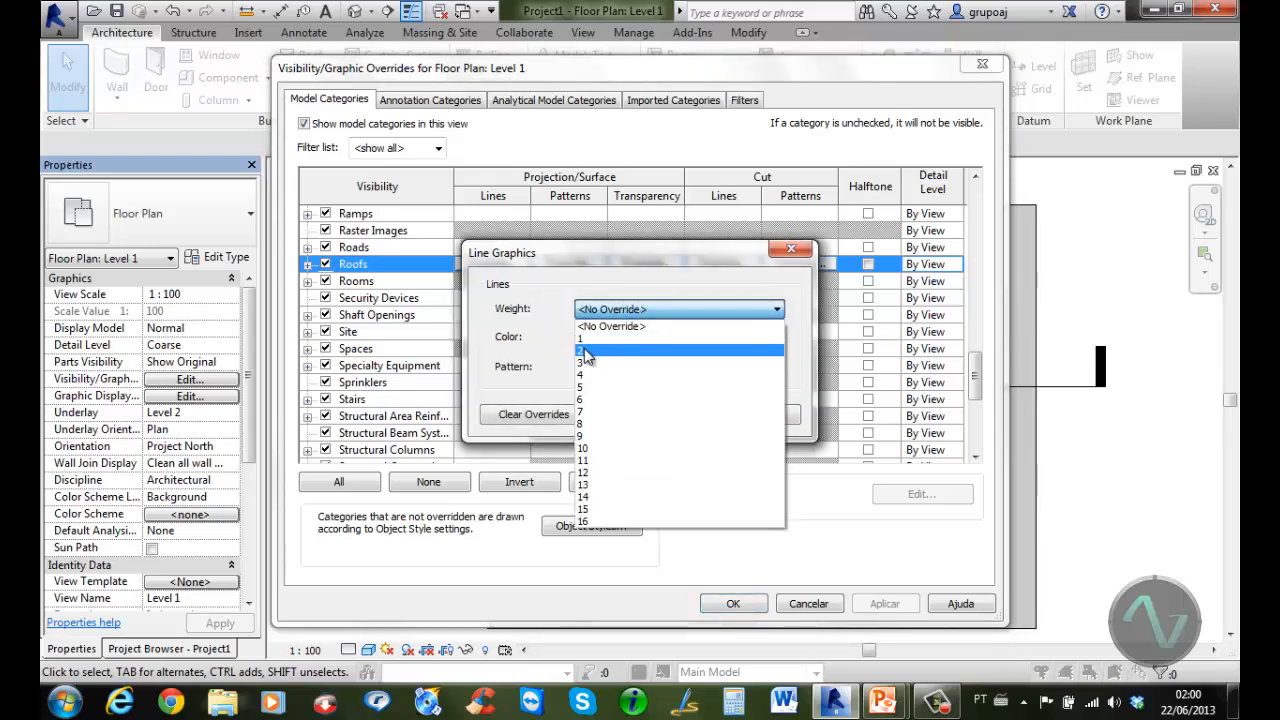
pyautogui.click(587, 351)
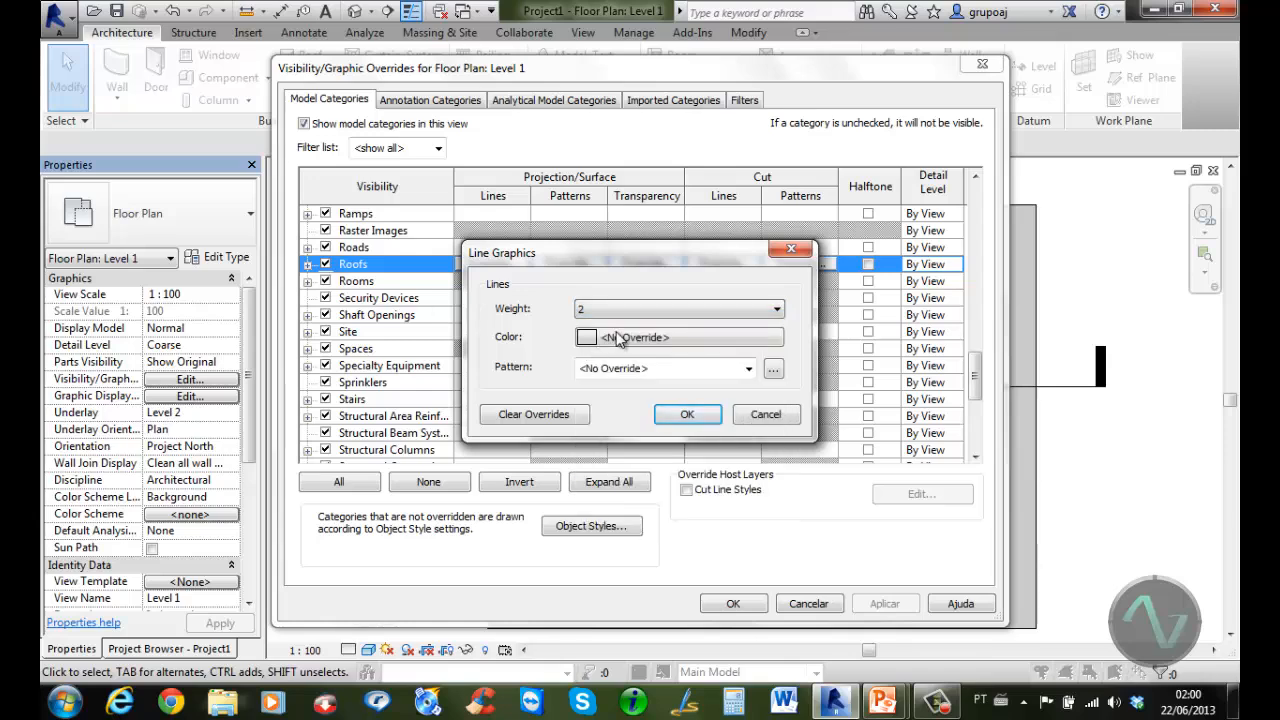
pyautogui.click(596, 342)
pyautogui.click(445, 314)
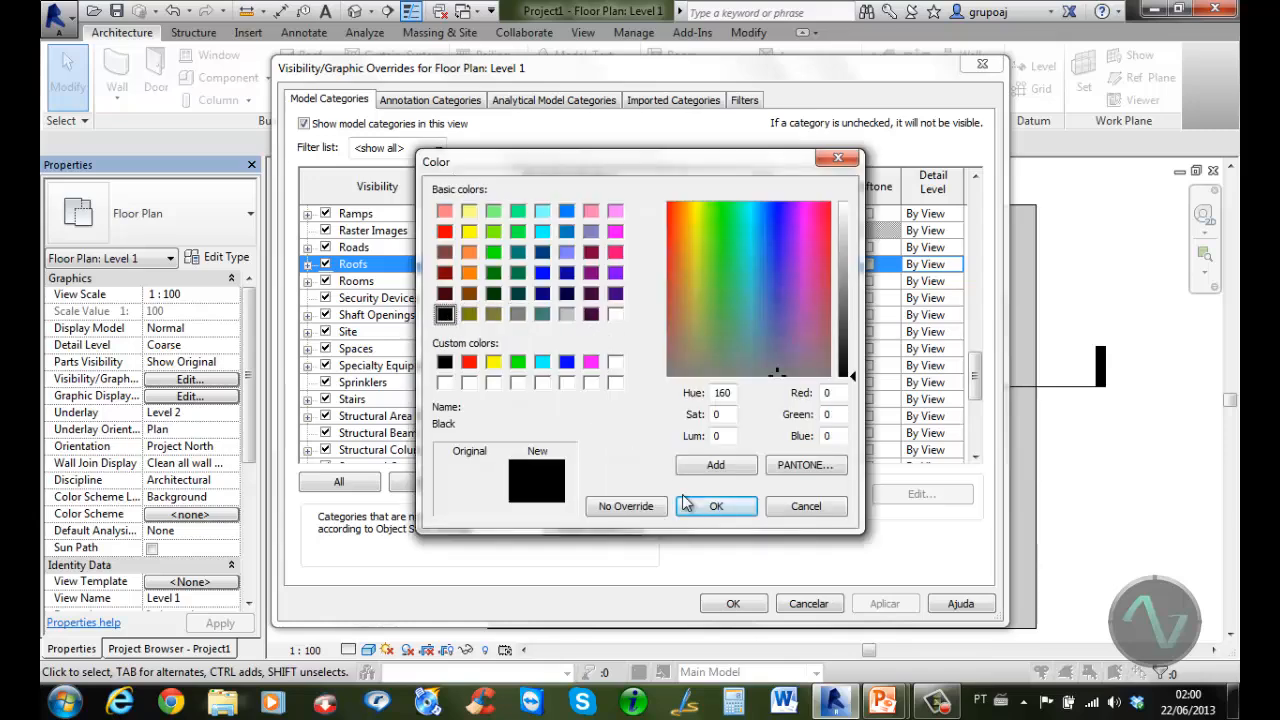
pyautogui.click(714, 506)
pyautogui.click(748, 368)
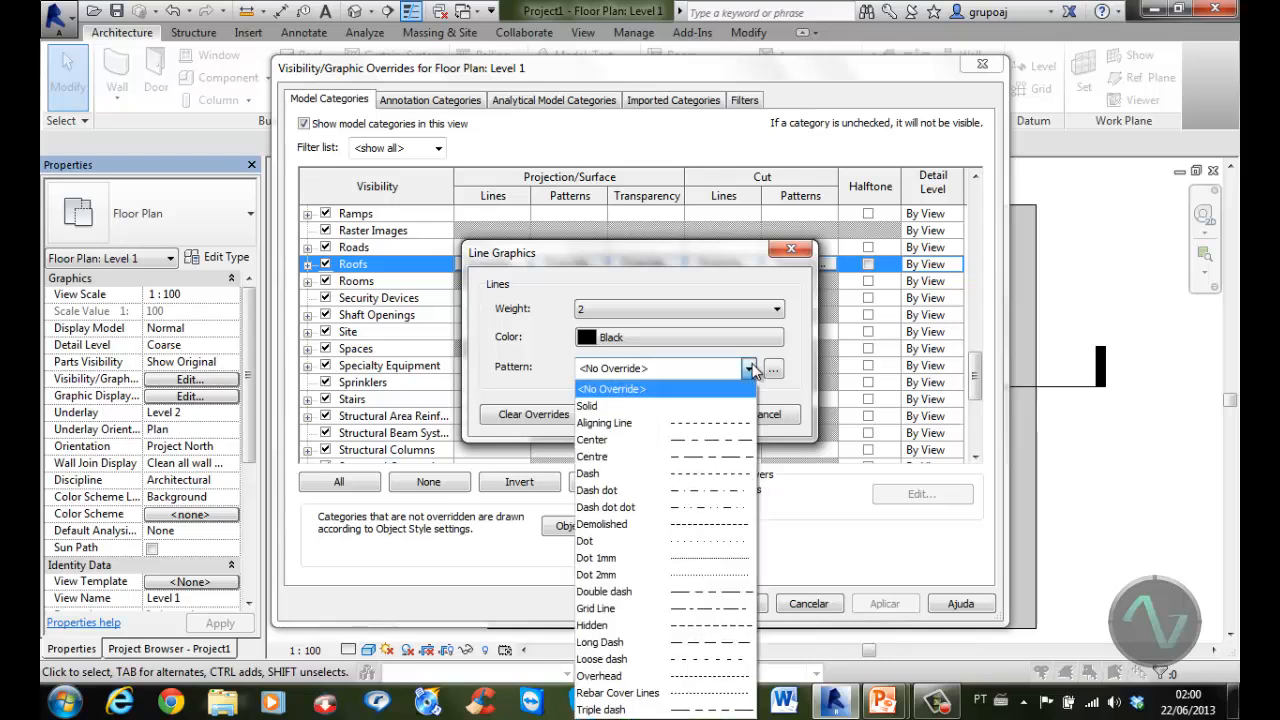
pyautogui.click(683, 625)
pyautogui.click(687, 414)
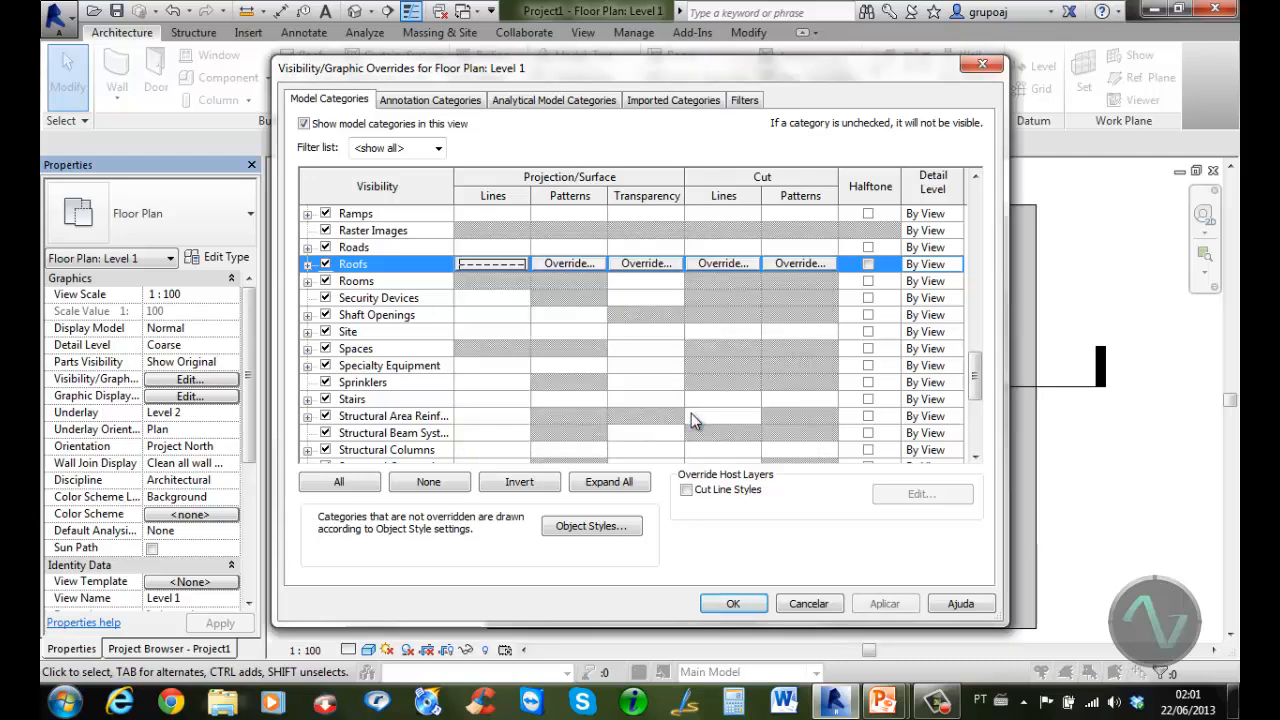
# Make the Roofs projection surface patterns not visible in the Level 1 plan and apply the graphic overrides
pyautogui.click(572, 262)
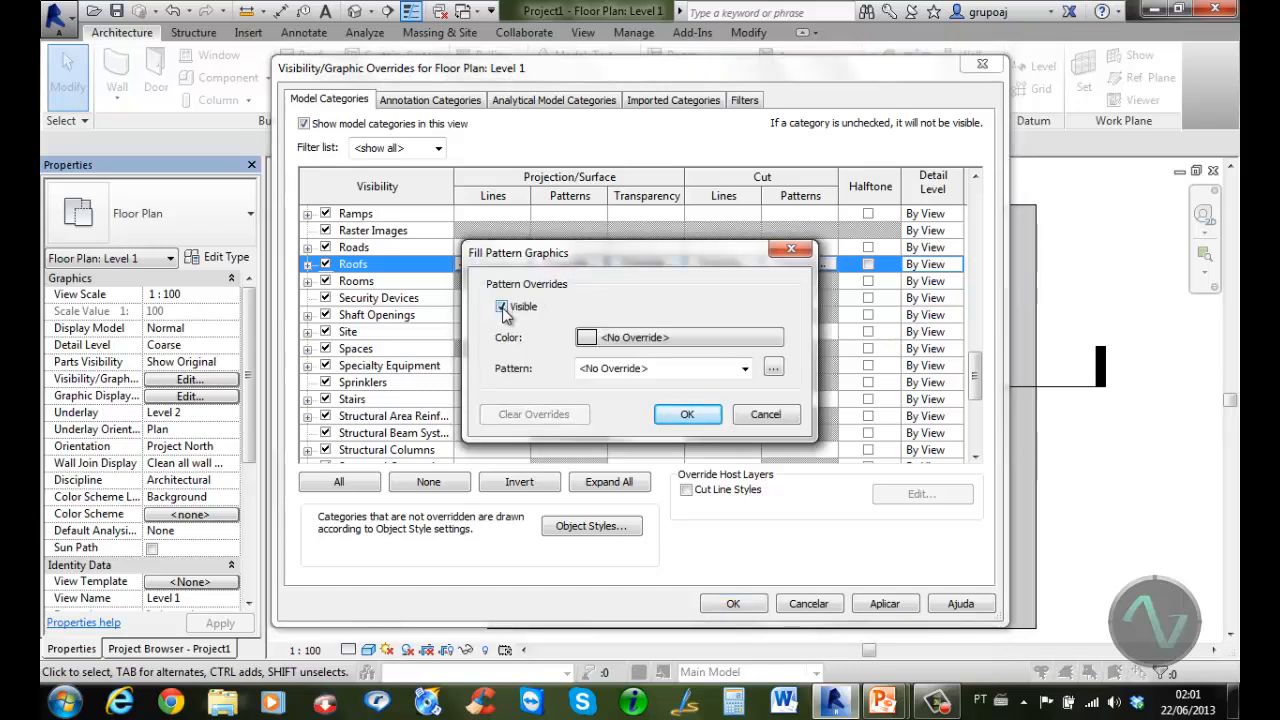
pyautogui.click(656, 369)
pyautogui.click(552, 362)
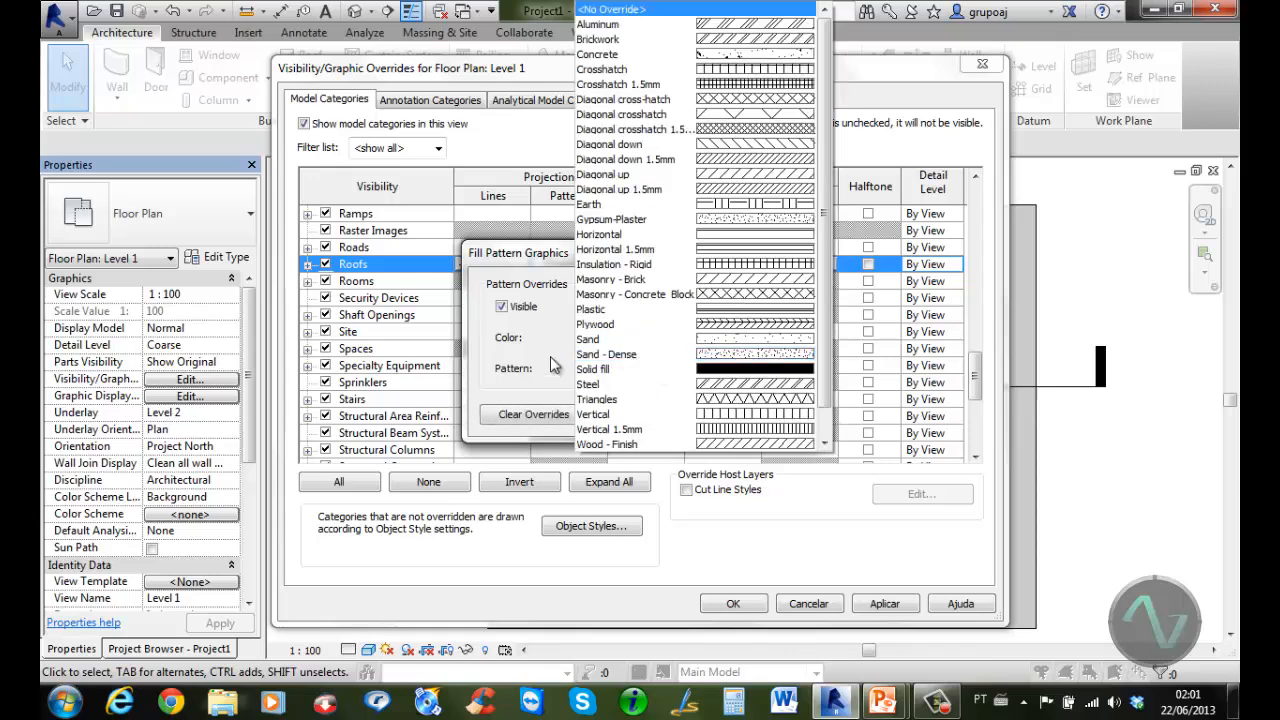
pyautogui.click(657, 340)
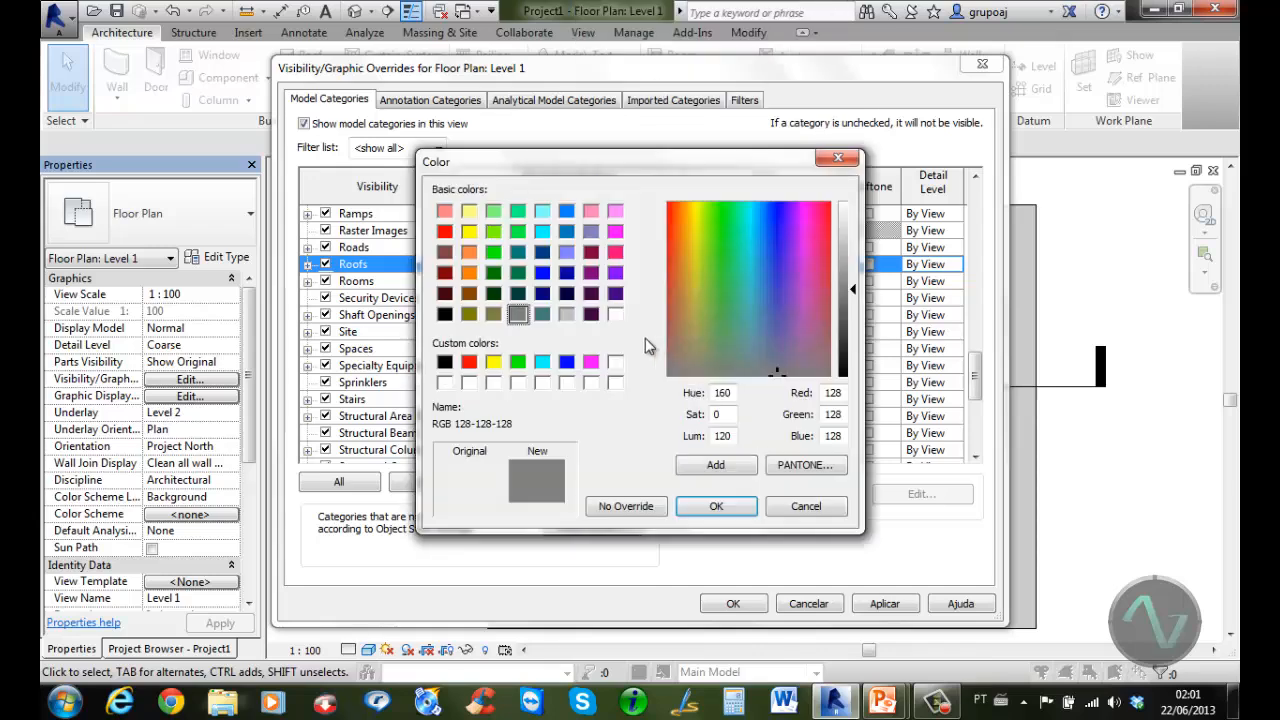
pyautogui.click(792, 512)
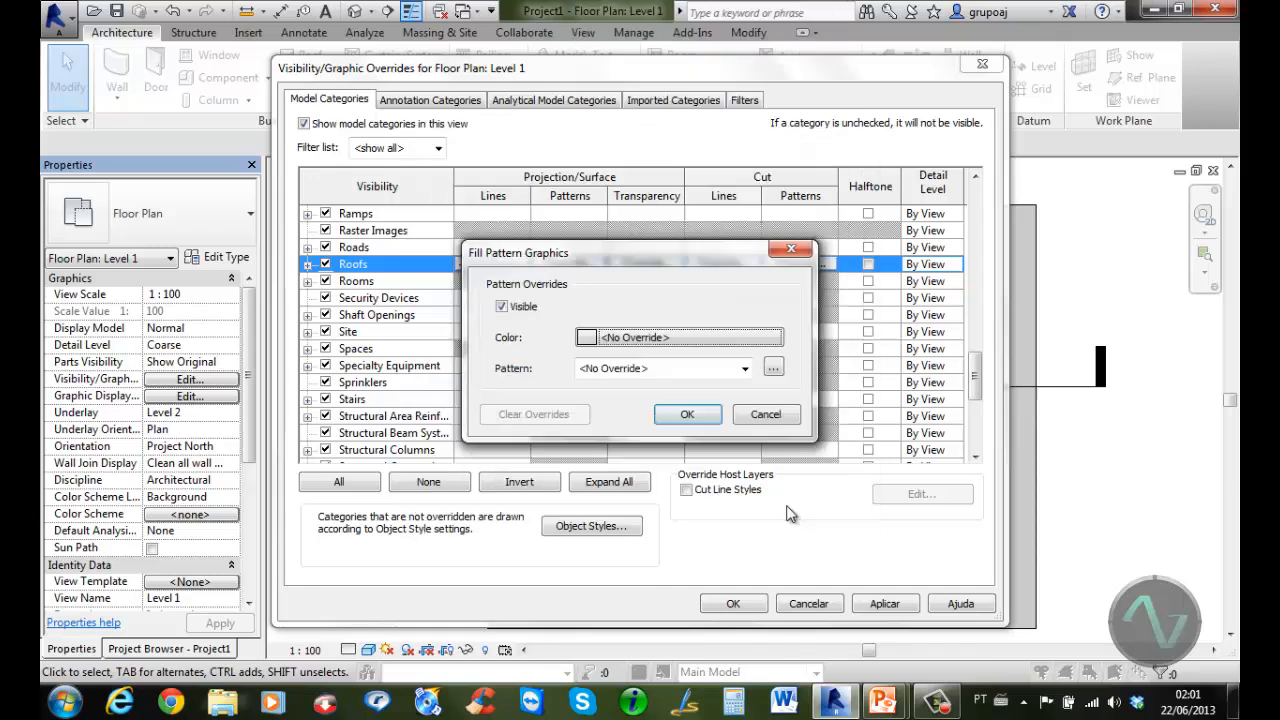
pyautogui.click(501, 306)
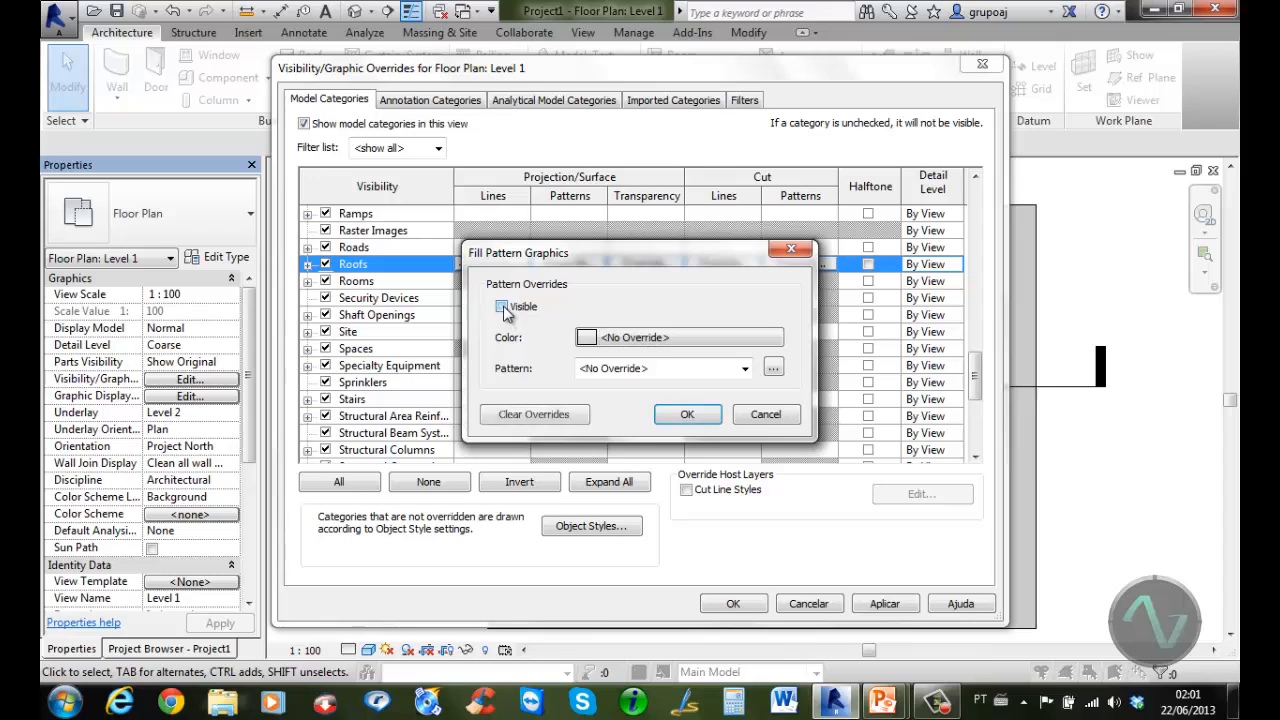
pyautogui.click(695, 413)
pyautogui.click(745, 606)
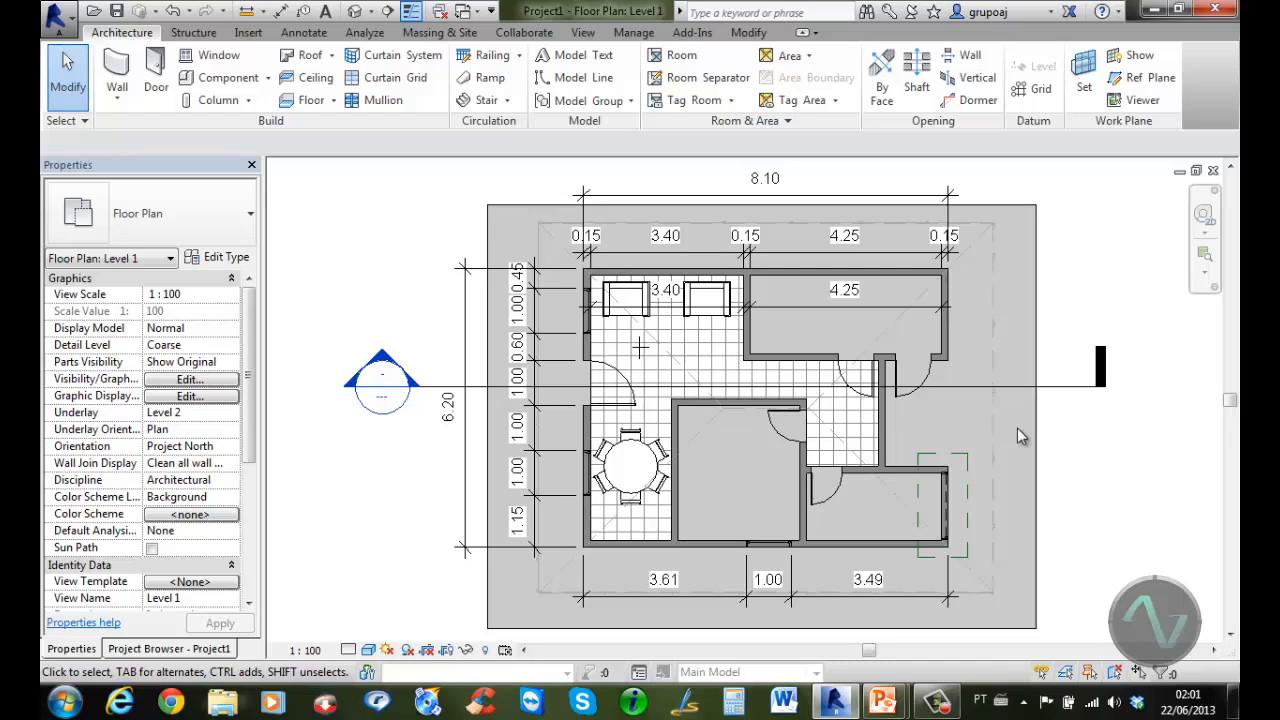
# Hide the roof's diagonal hip lines and ridge line in the Level 1 plan using Linework with the <Invisible lines> style
pyautogui.click(758, 33)
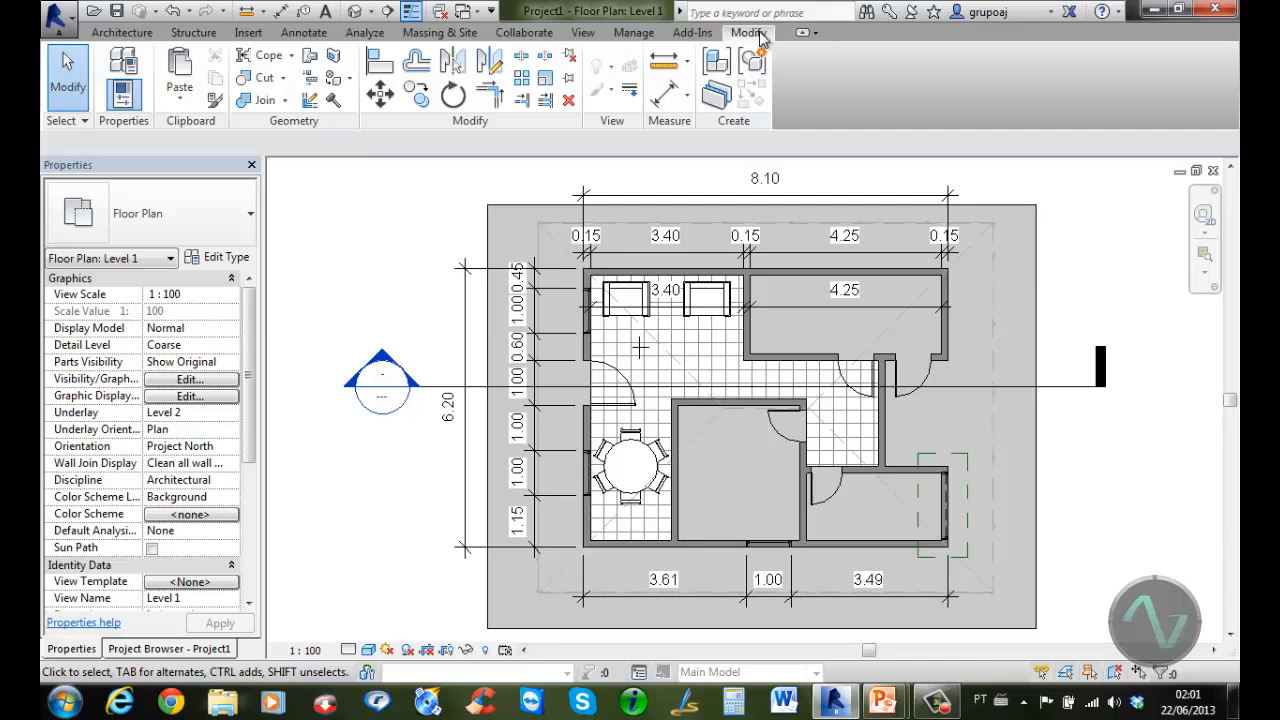
pyautogui.click(629, 92)
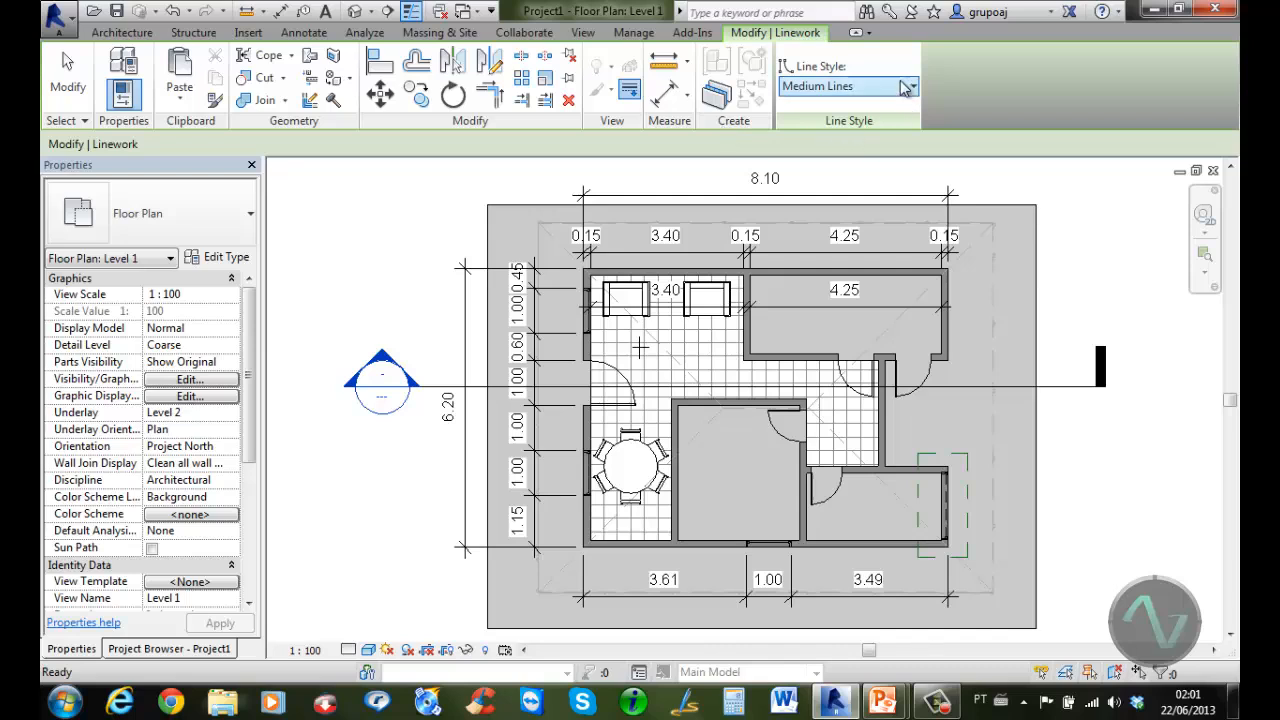
pyautogui.click(905, 87)
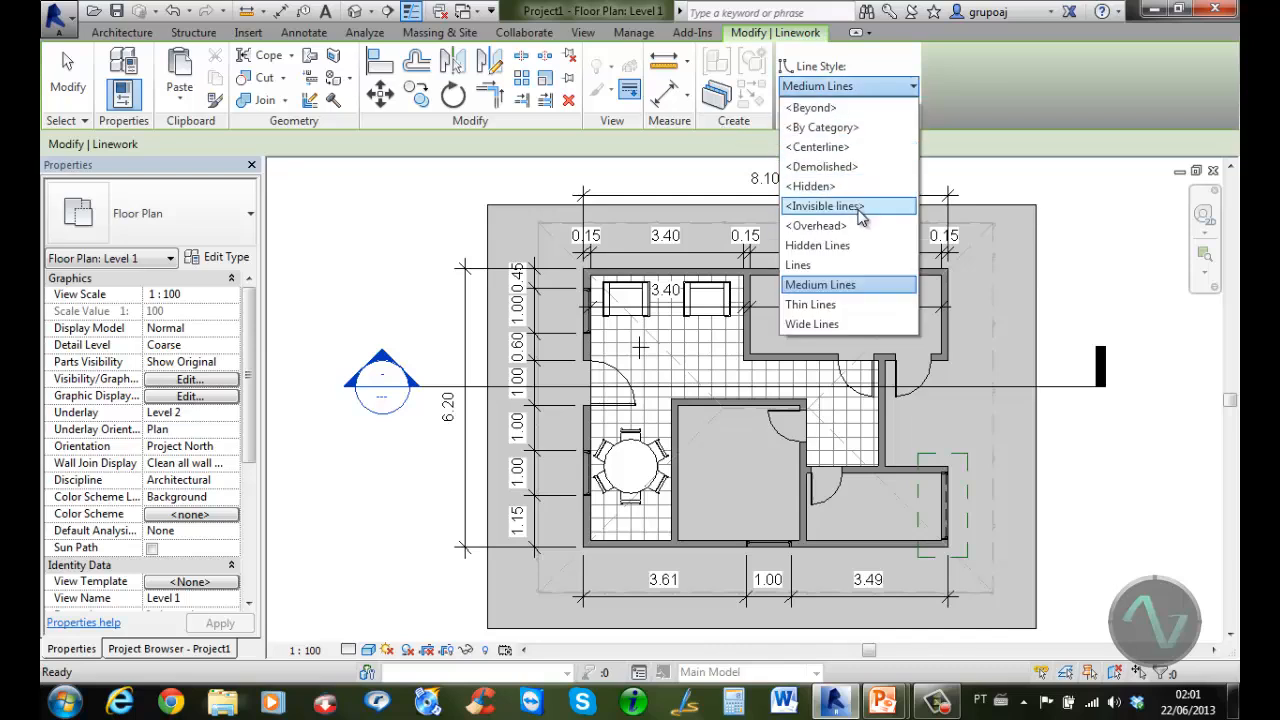
pyautogui.click(859, 207)
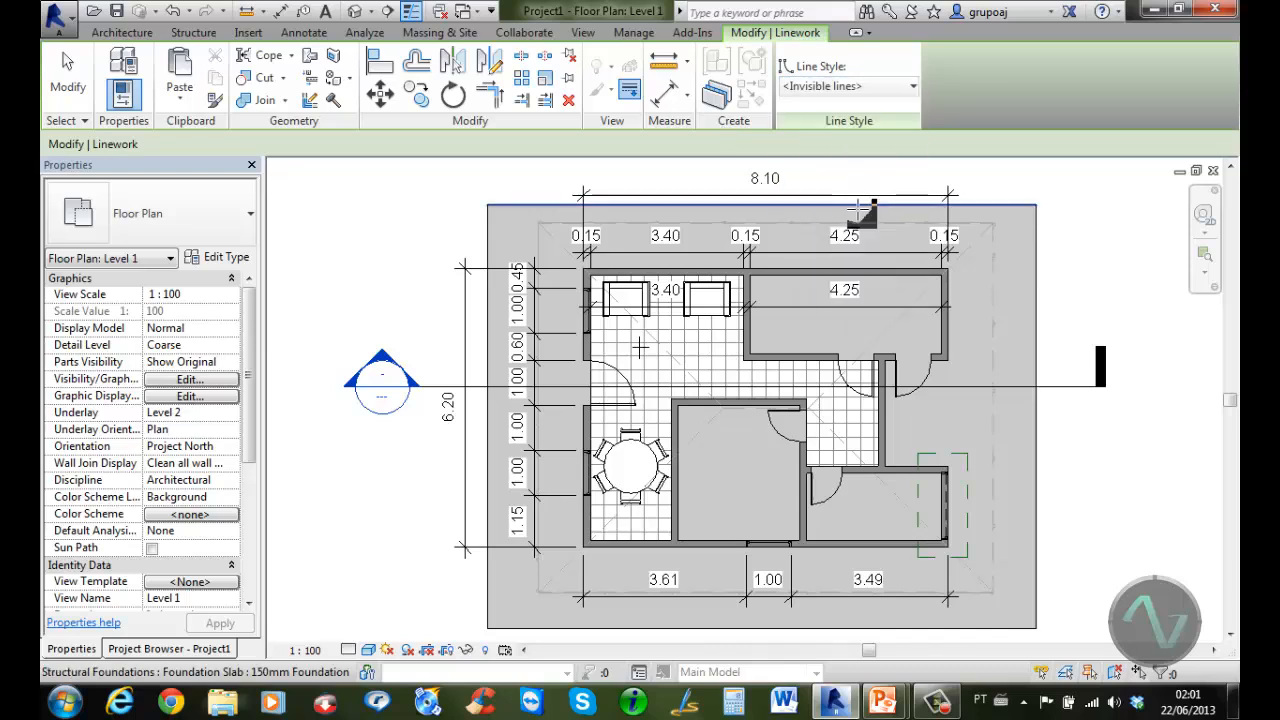
pyautogui.click(880, 340)
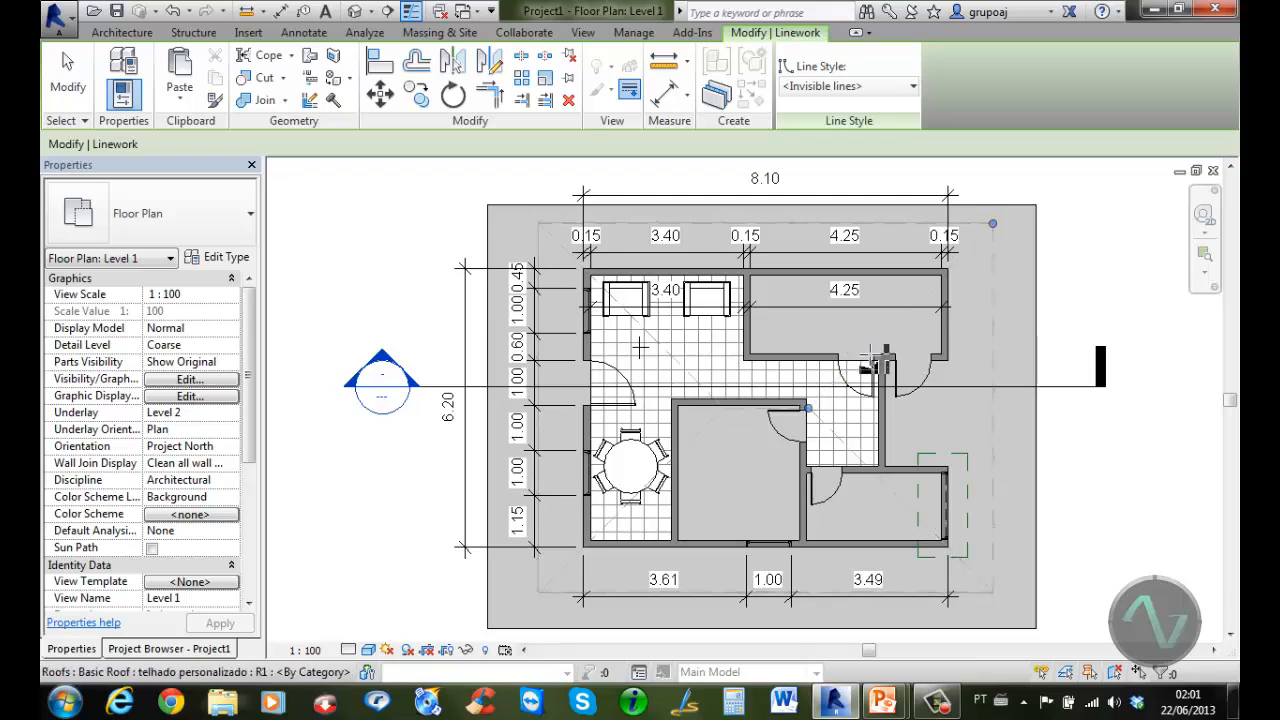
pyautogui.click(695, 440)
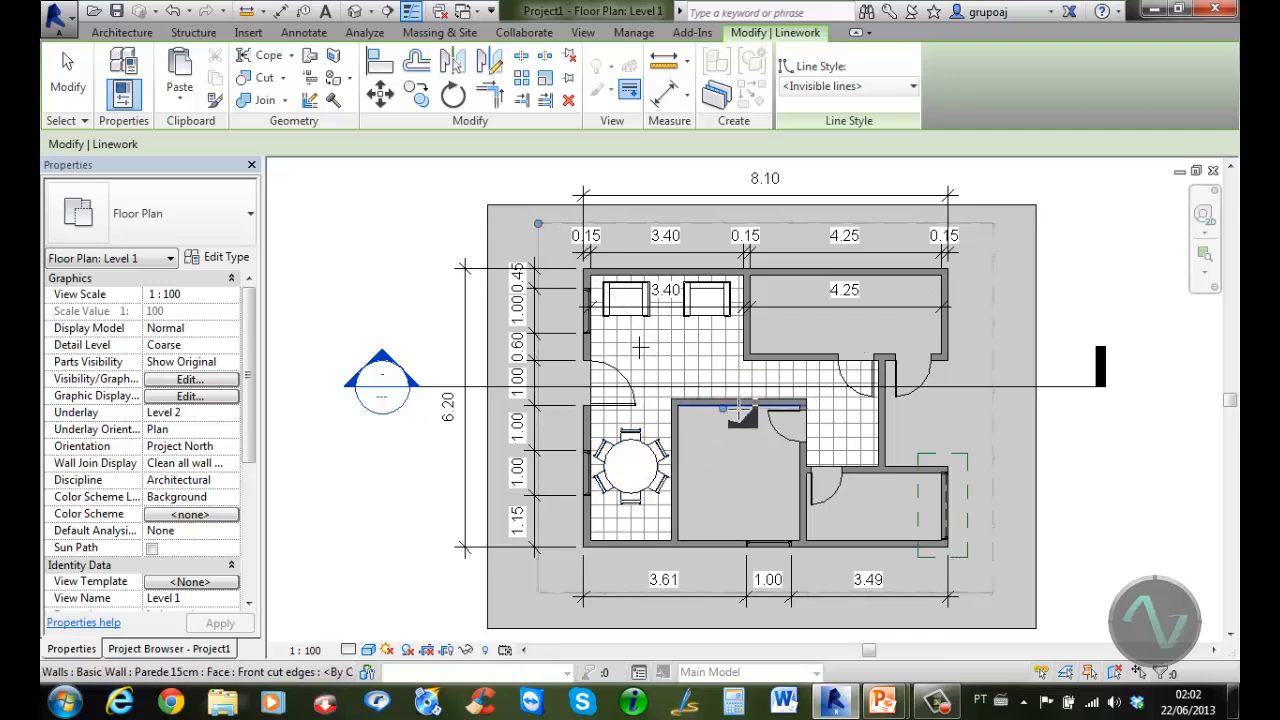
pyautogui.scroll(3, 734, 430)
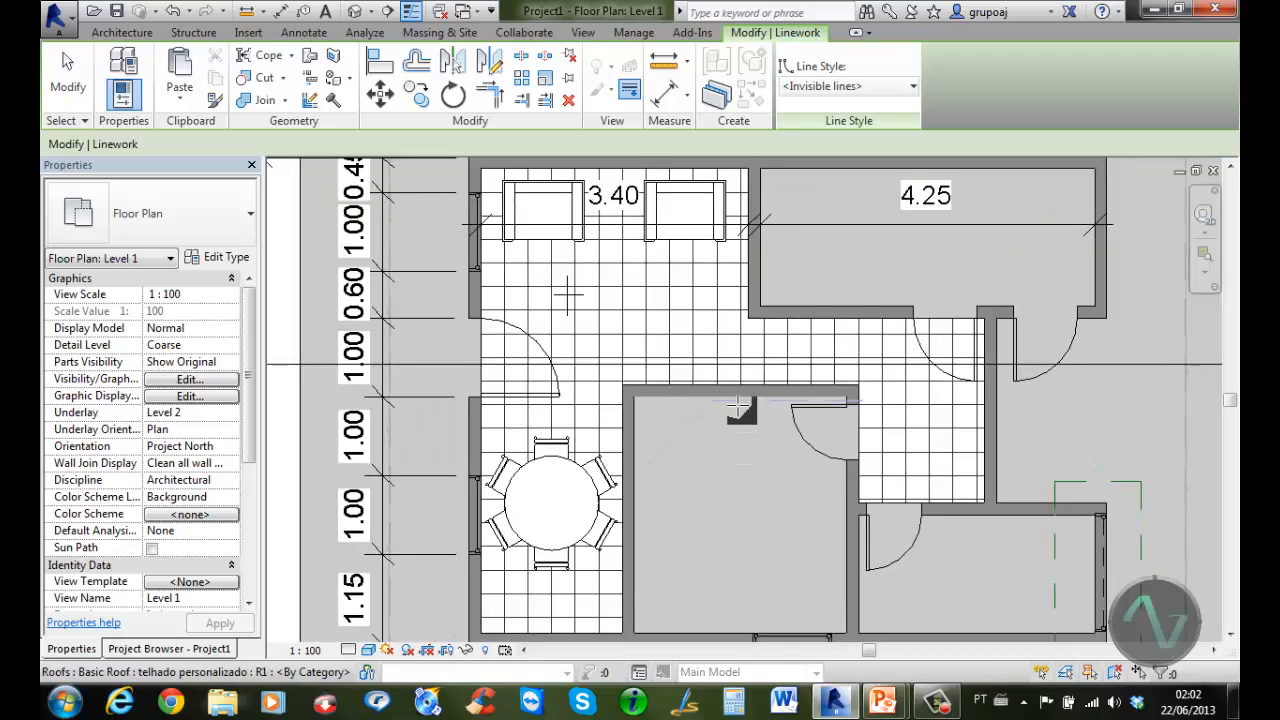
pyautogui.scroll(-4, 730, 422)
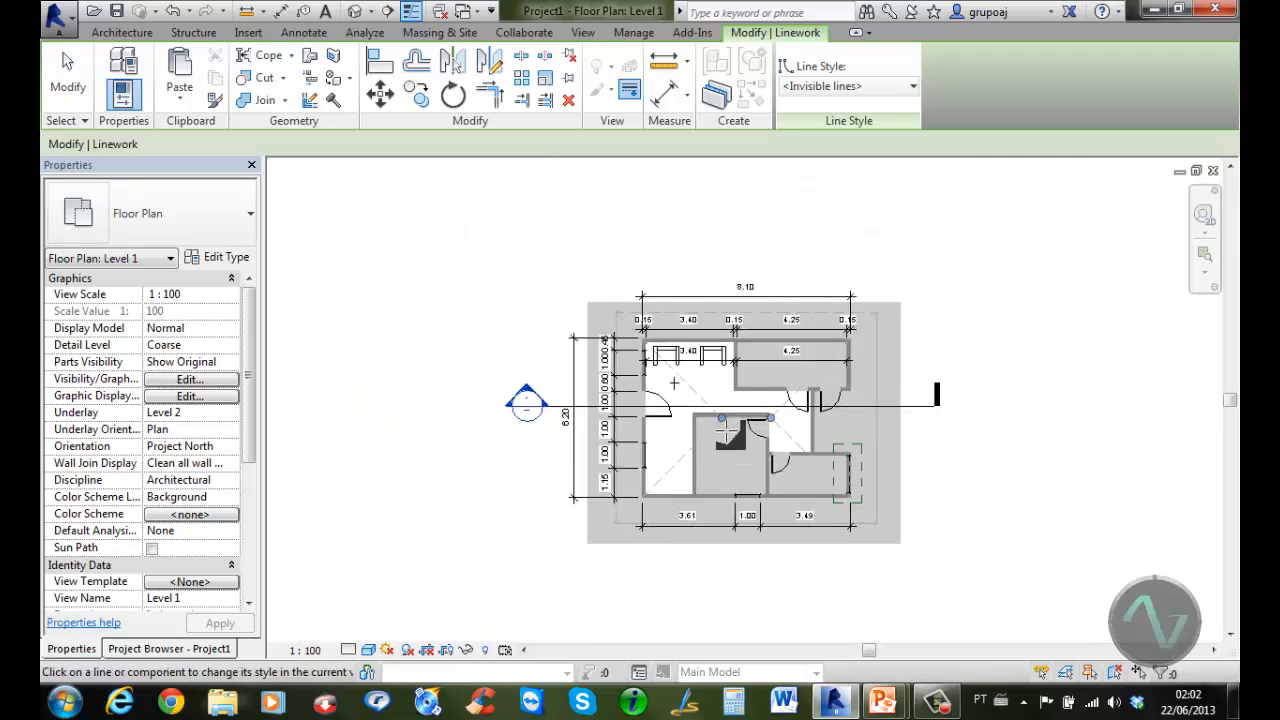
pyautogui.scroll(1, 730, 422)
pyautogui.click(67, 75)
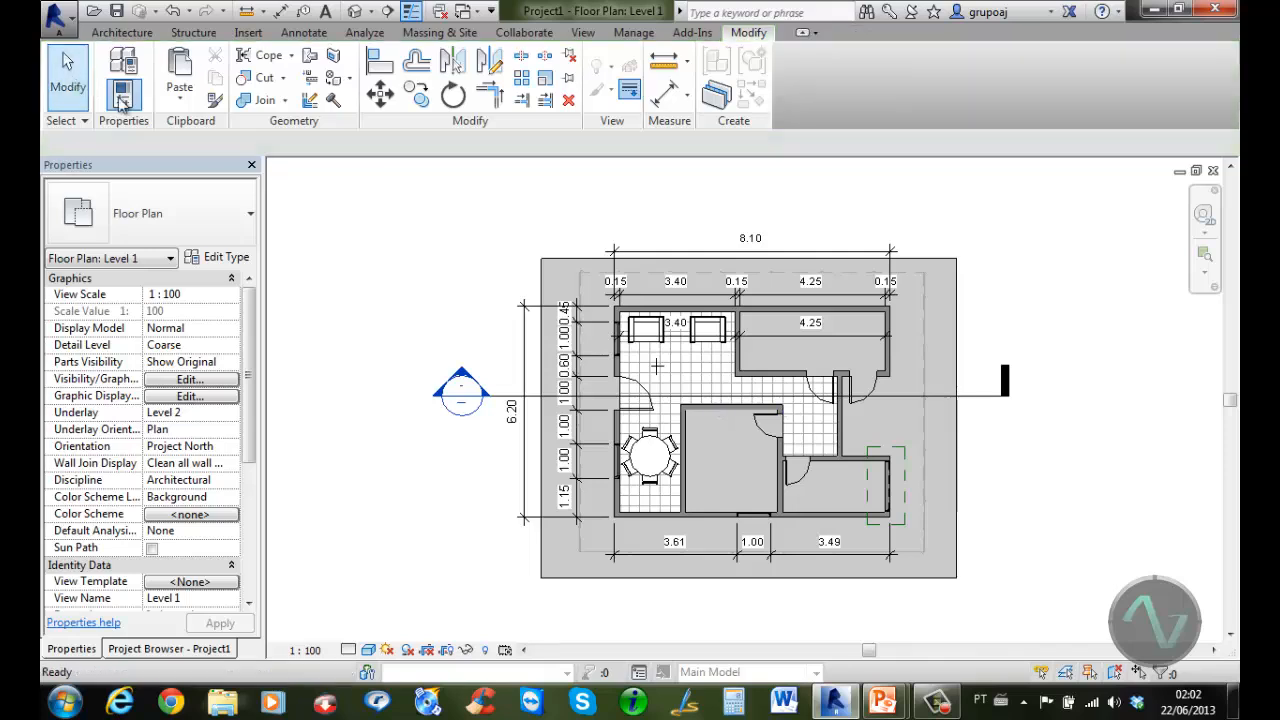
pyautogui.scroll(1, 770, 385)
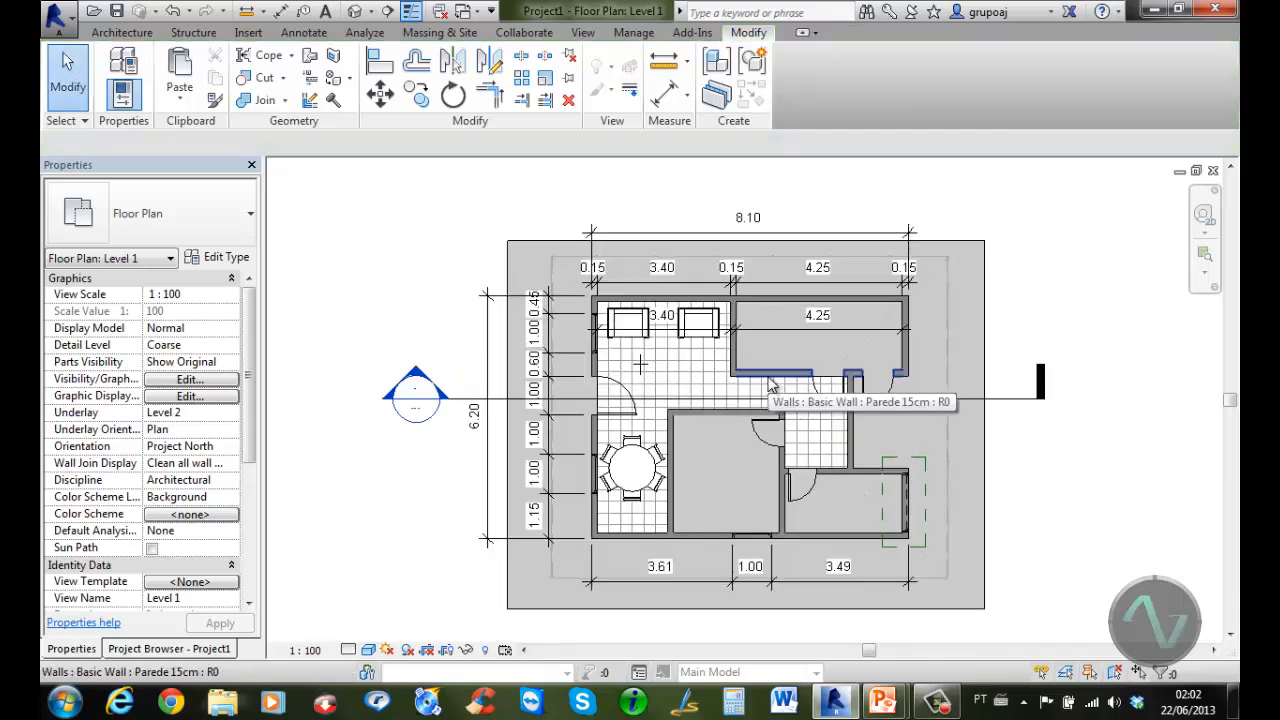
pyautogui.scroll(1, 737, 468)
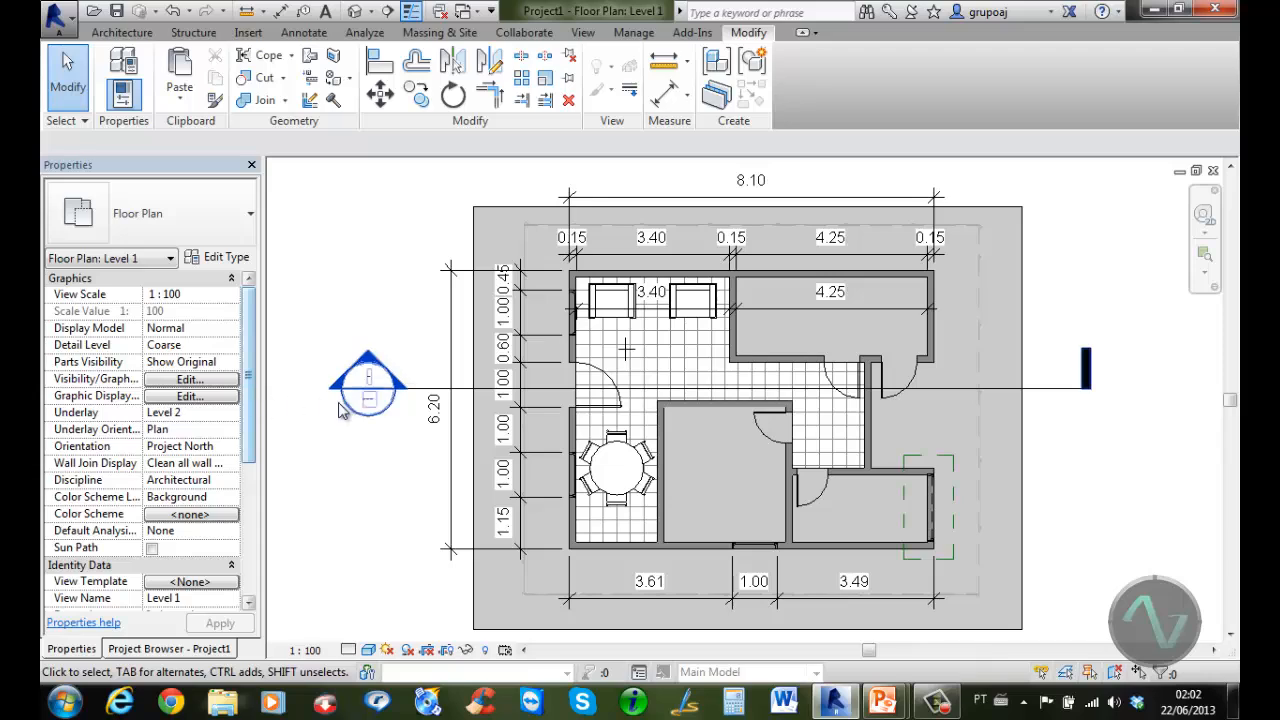
# Open the default {3D} view and orbit the house to show its left and front sides
pyautogui.click(186, 647)
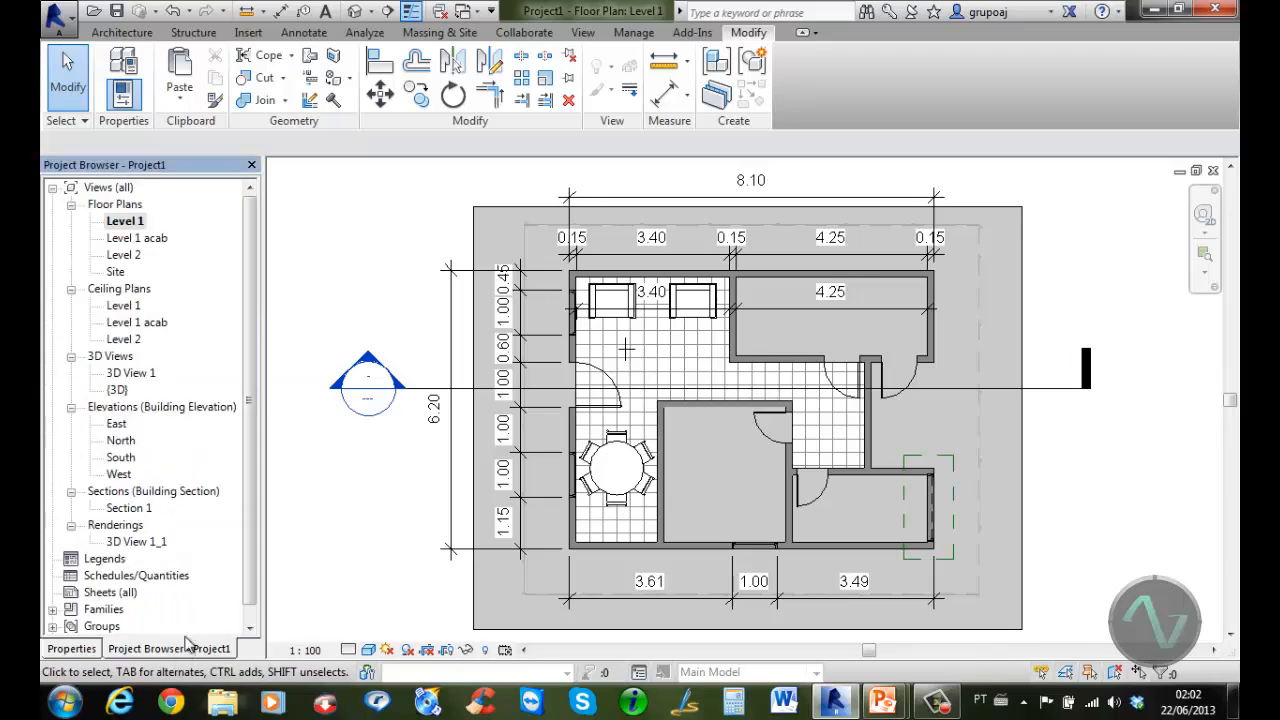
pyautogui.doubleClick(117, 389)
pyautogui.scroll(-4, 925, 473)
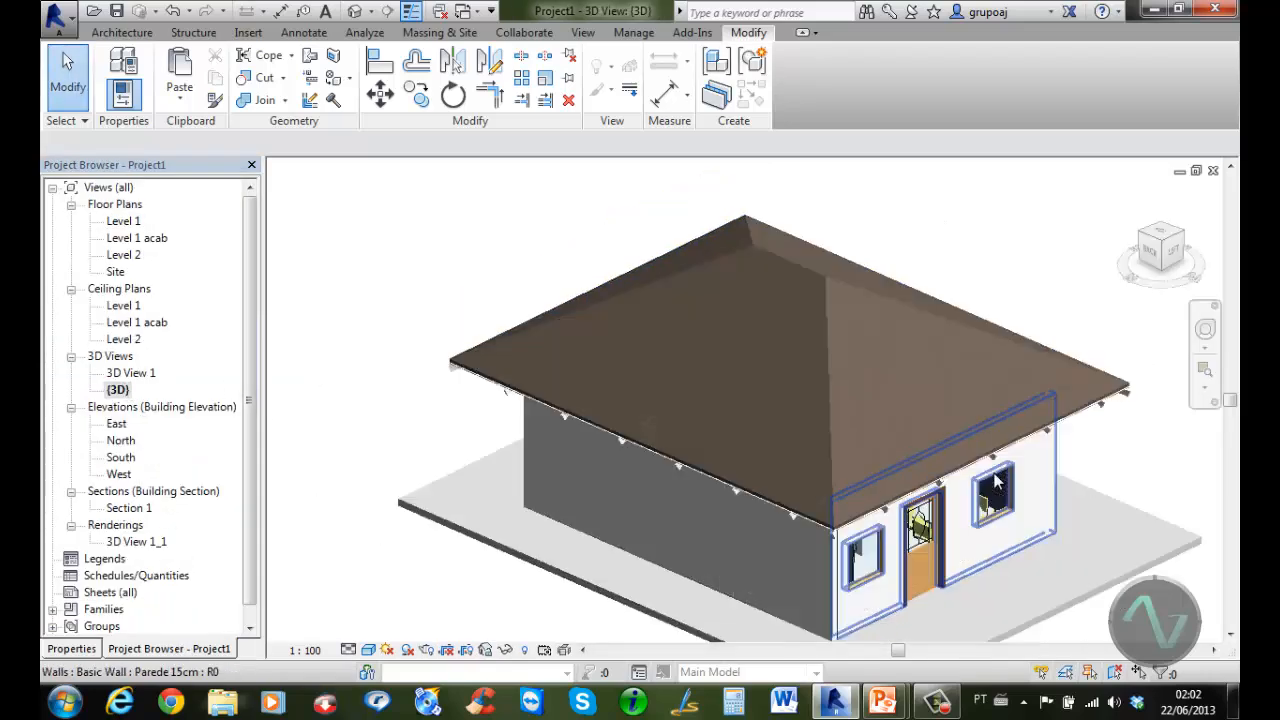
pyautogui.keyDown('shift'); pyautogui.moveTo(925, 473); pyautogui.dragTo(991, 398, button='middle'); pyautogui.keyUp('shift')
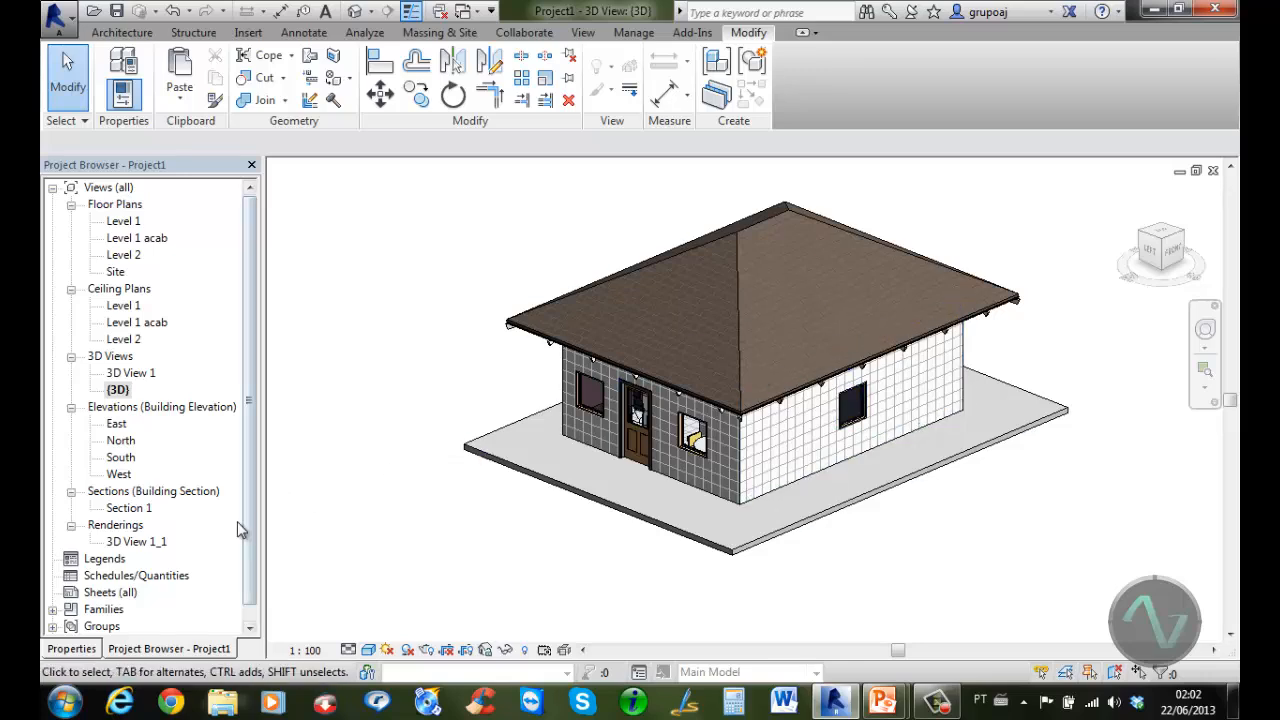
# Start a new schedule/quantities table and filter its category list to Architecture only
pyautogui.click(156, 578)
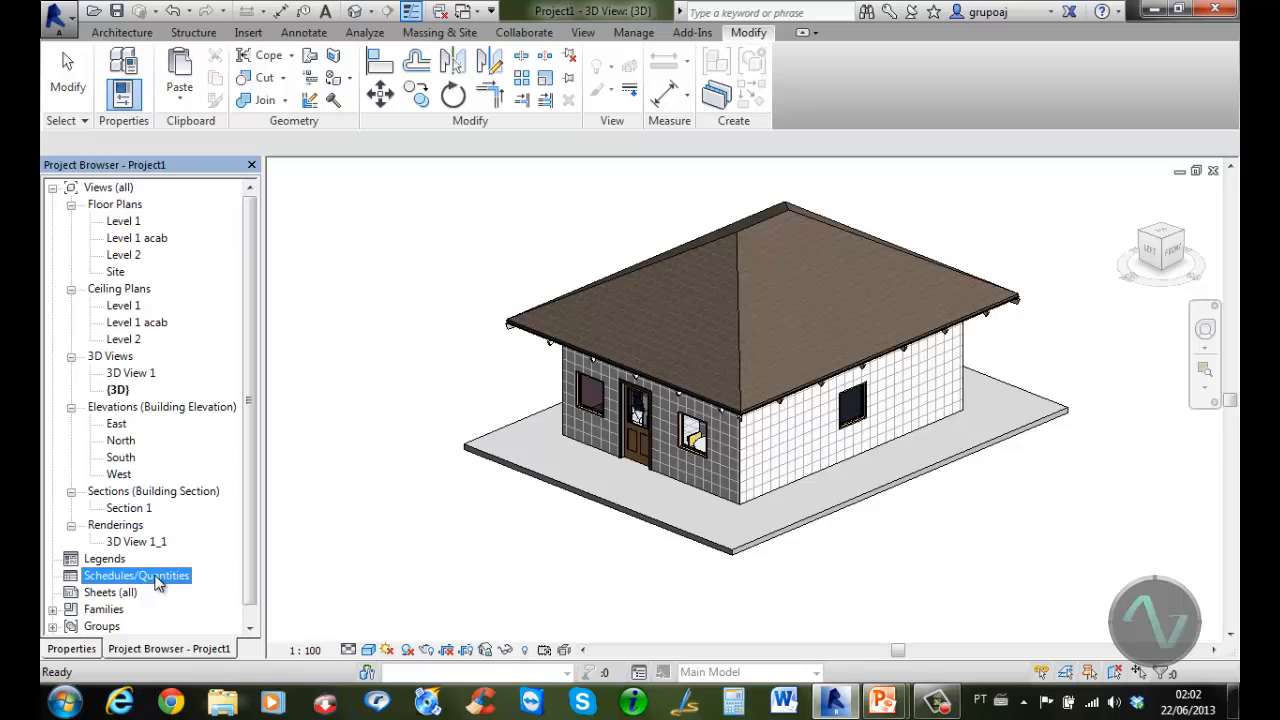
pyautogui.rightClick(158, 584)
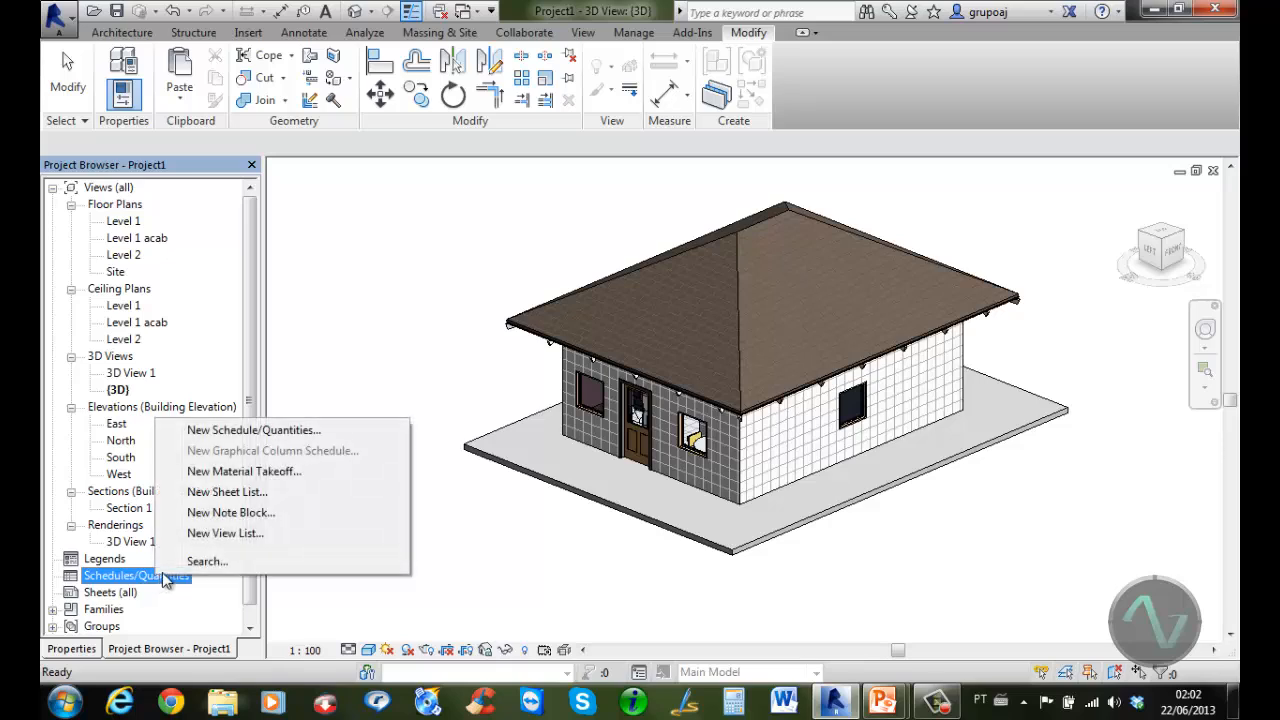
pyautogui.click(310, 431)
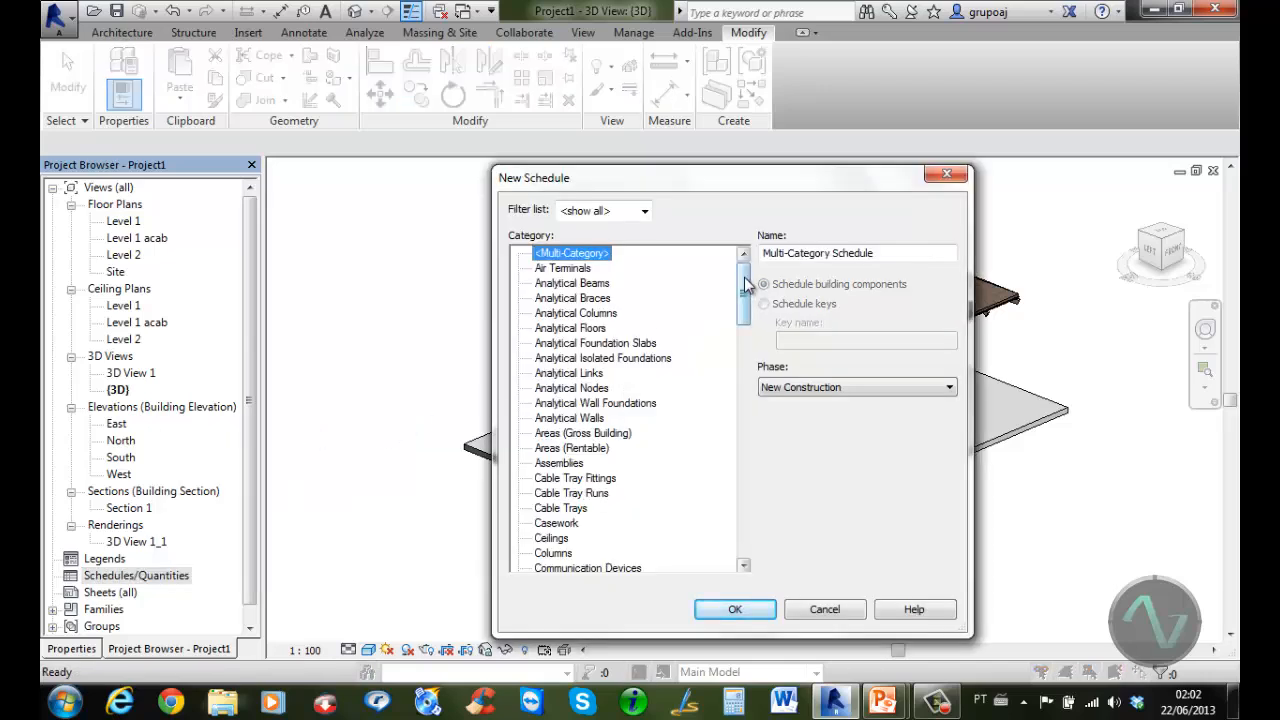
pyautogui.moveTo(745, 287)
pyautogui.mouseDown()
pyautogui.moveTo(752, 535)
pyautogui.moveTo(737, 272)
pyautogui.mouseUp()
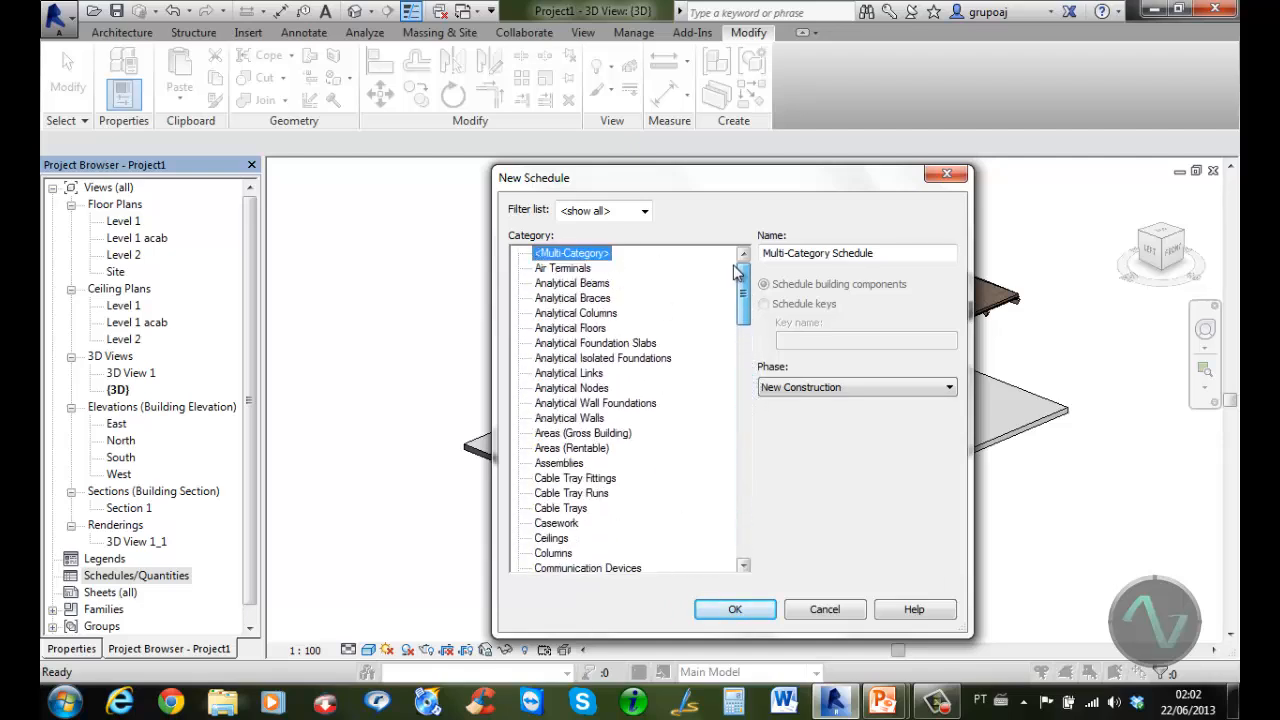
pyautogui.click(645, 211)
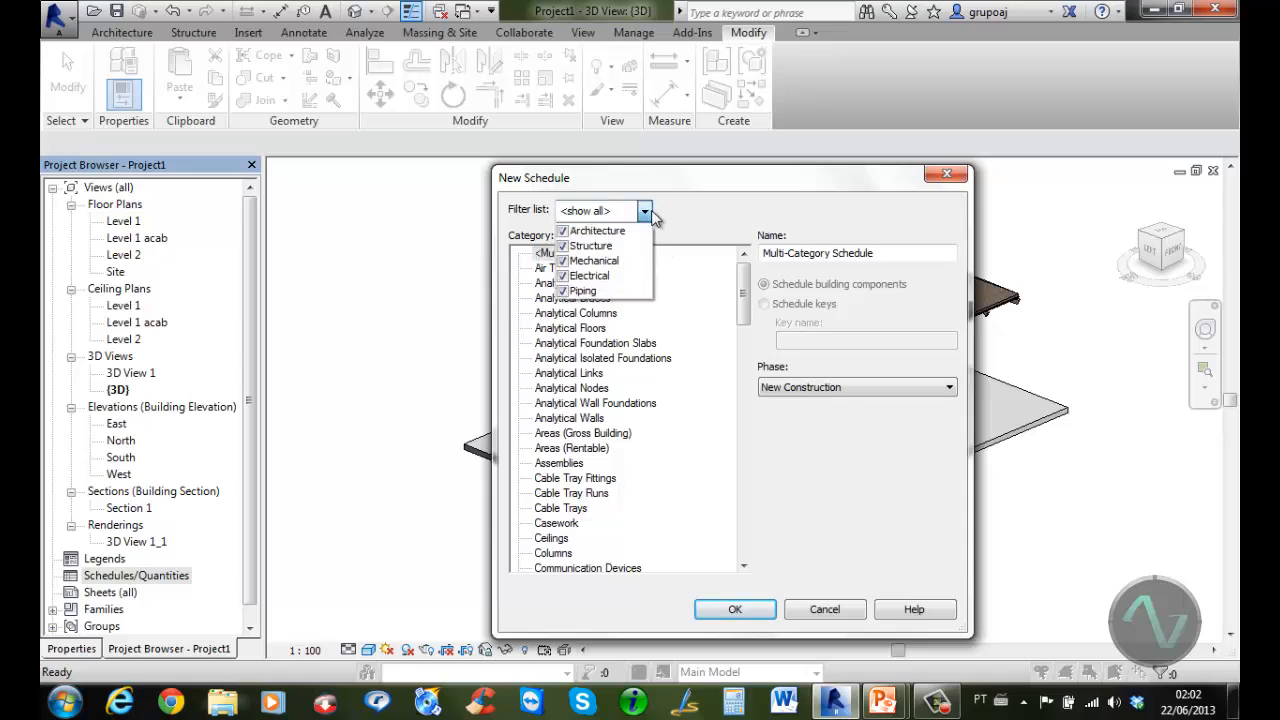
pyautogui.click(562, 246)
pyautogui.click(562, 261)
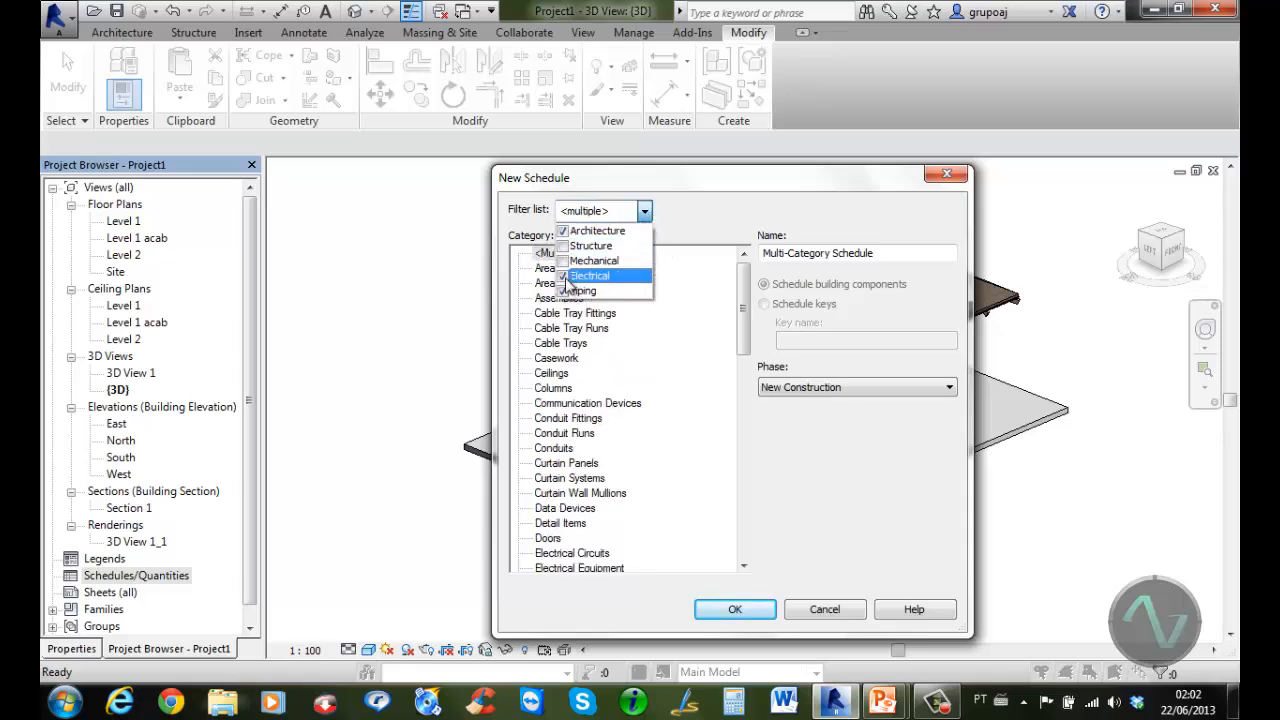
pyautogui.click(562, 276)
pyautogui.click(562, 291)
pyautogui.click(691, 203)
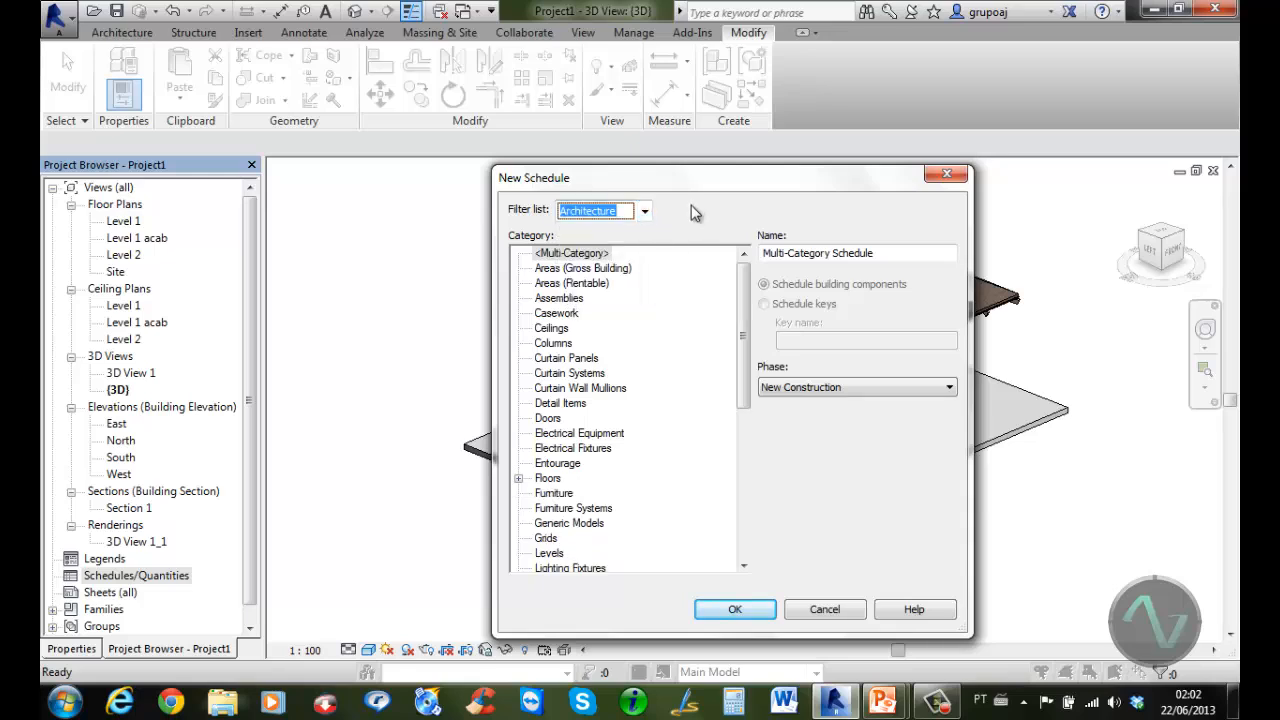
# Choose the Doors category, name the schedule "Tabela de portas" and continue to its properties
pyautogui.moveTo(743, 313); pyautogui.dragTo(757, 337)
pyautogui.click(550, 375)
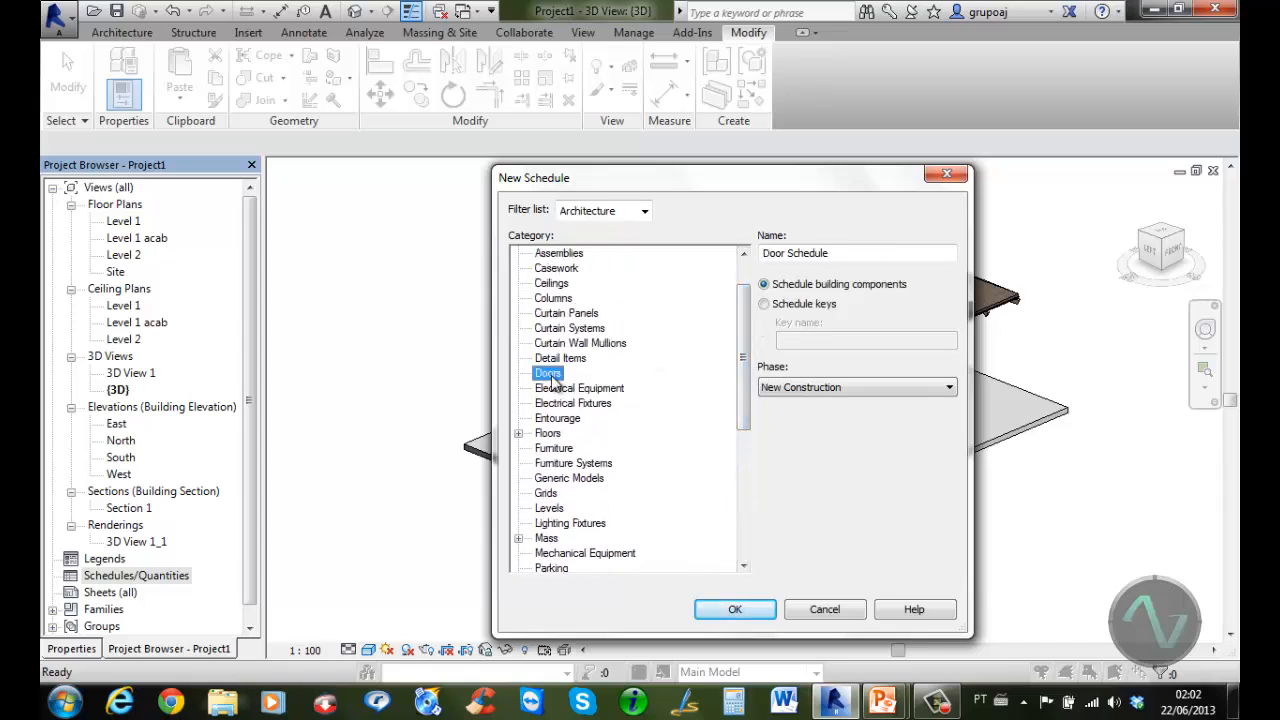
pyautogui.moveTo(866, 252); pyautogui.dragTo(779, 253)
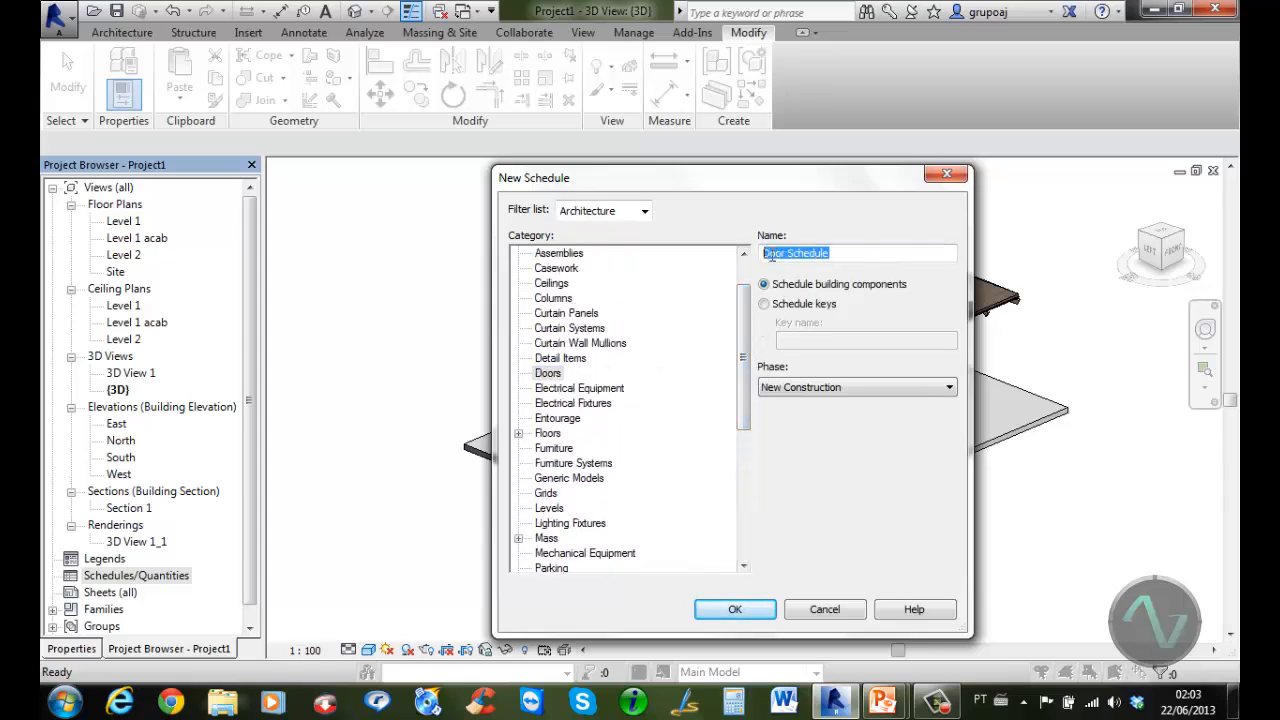
pyautogui.write('Tab')
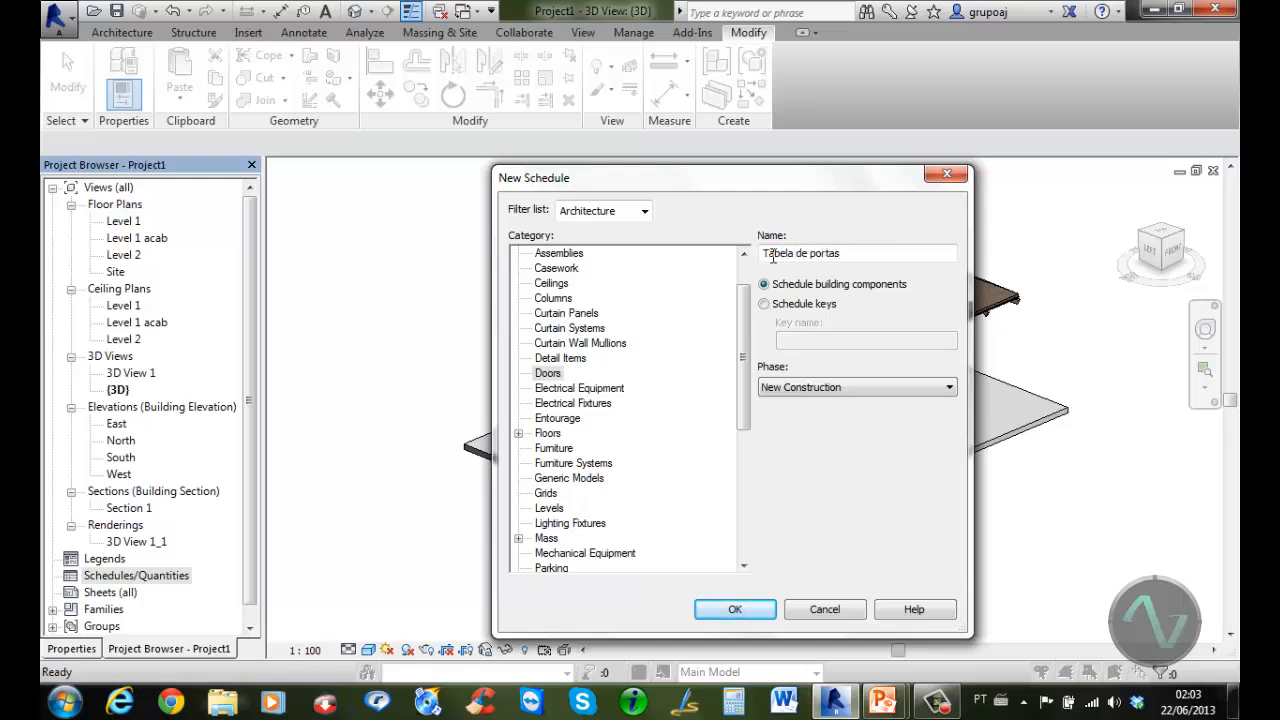
pyautogui.write('ela de portas')
pyautogui.click(737, 610)
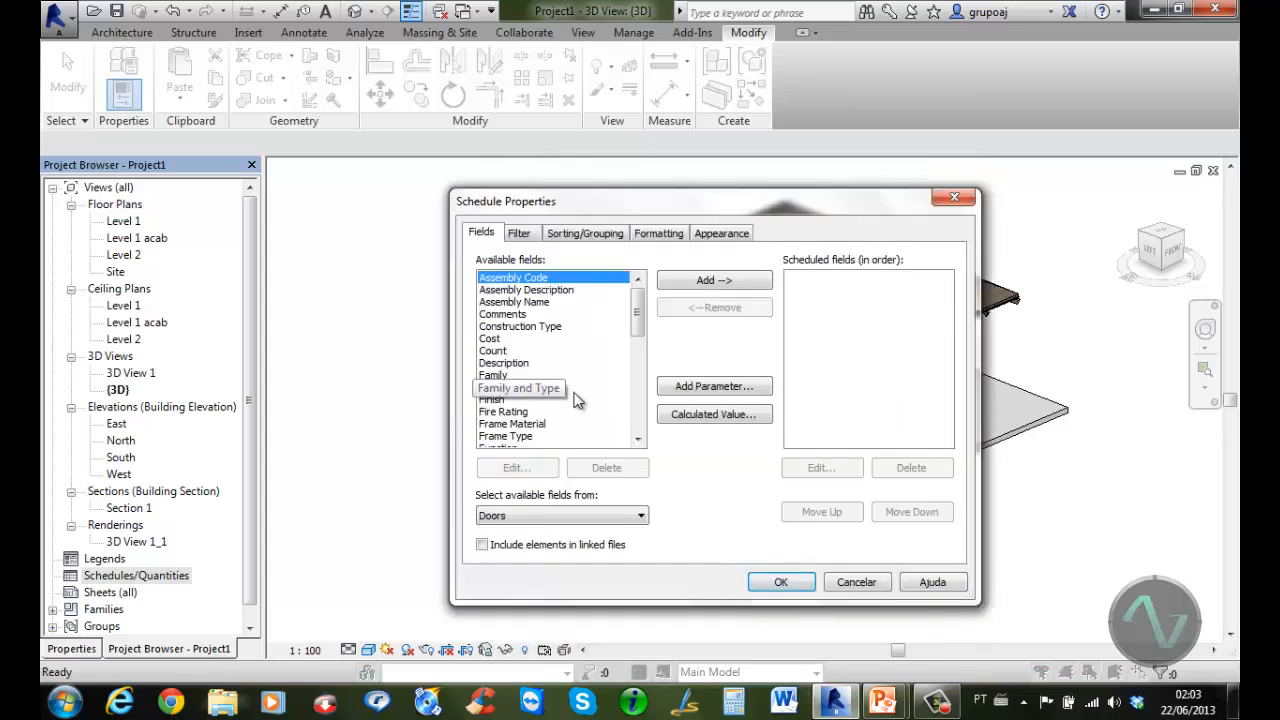
# Add the Cost, Count and Height fields to the door schedule
pyautogui.click(494, 339)
pyautogui.click(704, 281)
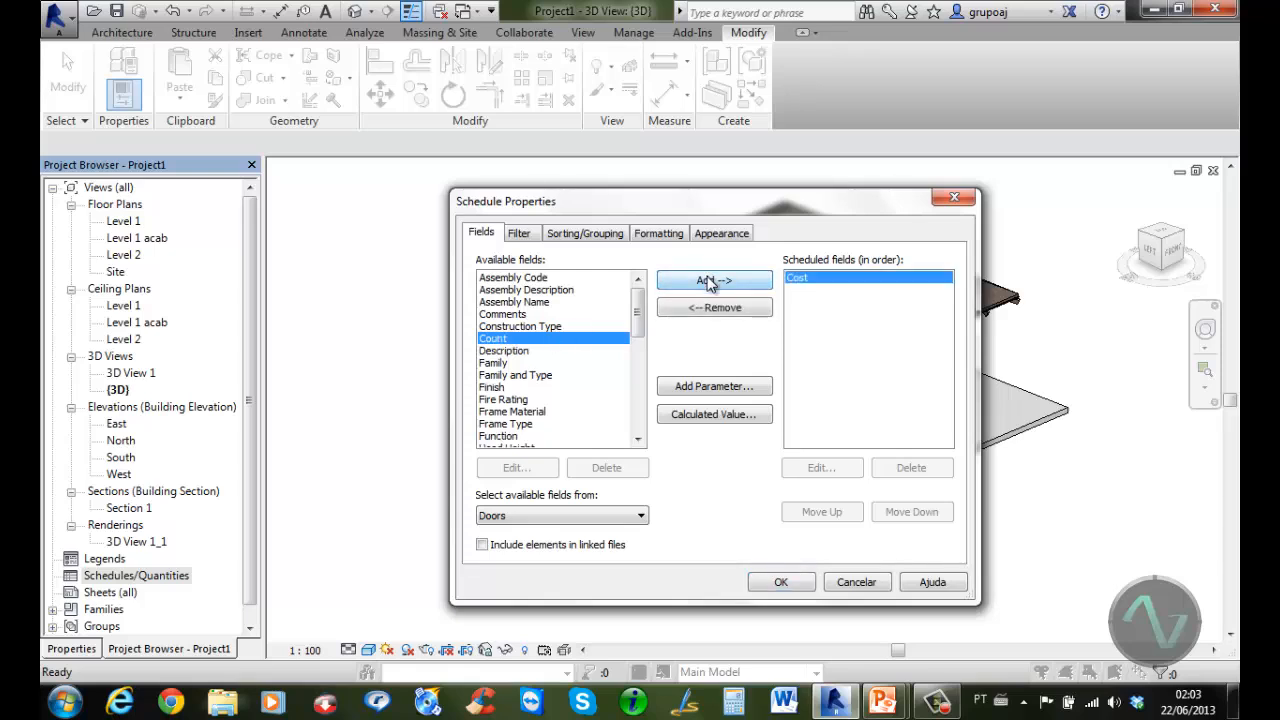
pyautogui.click(709, 282)
pyautogui.moveTo(638, 305); pyautogui.dragTo(641, 352)
pyautogui.click(495, 351)
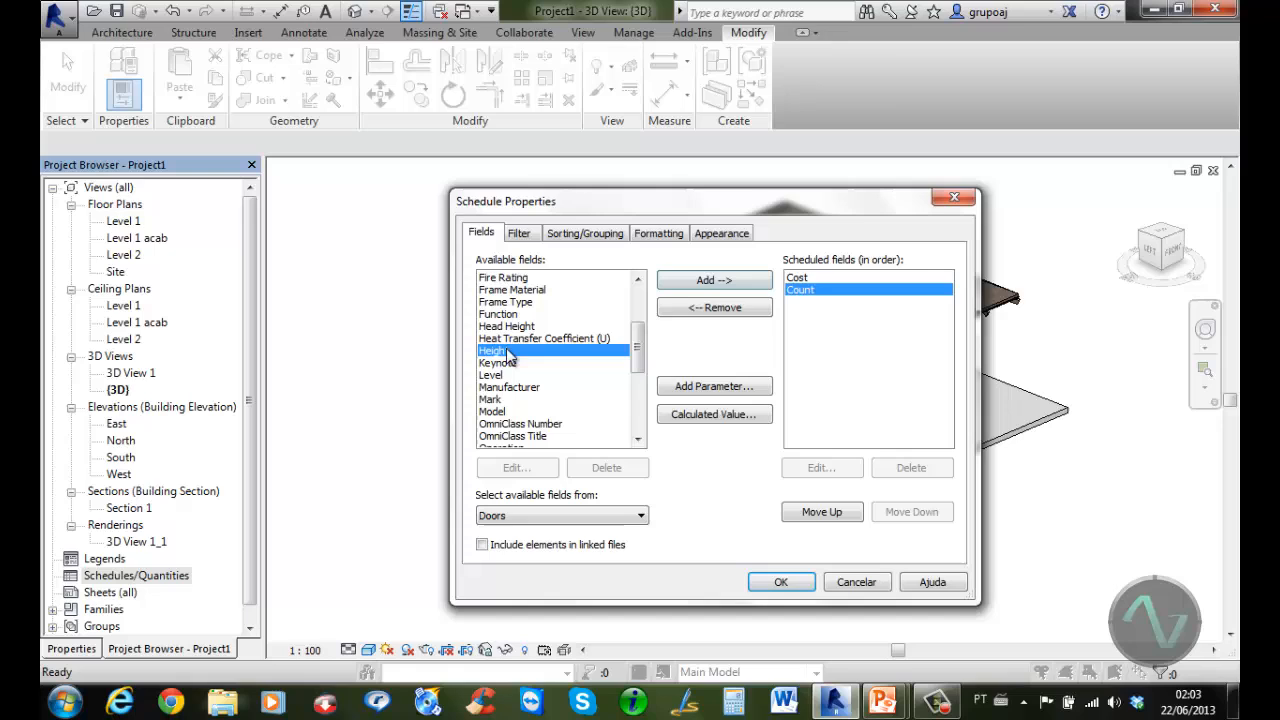
pyautogui.click(705, 283)
# Add the Type, Thickness and Width fields to the door schedule
pyautogui.moveTo(640, 345); pyautogui.dragTo(645, 387)
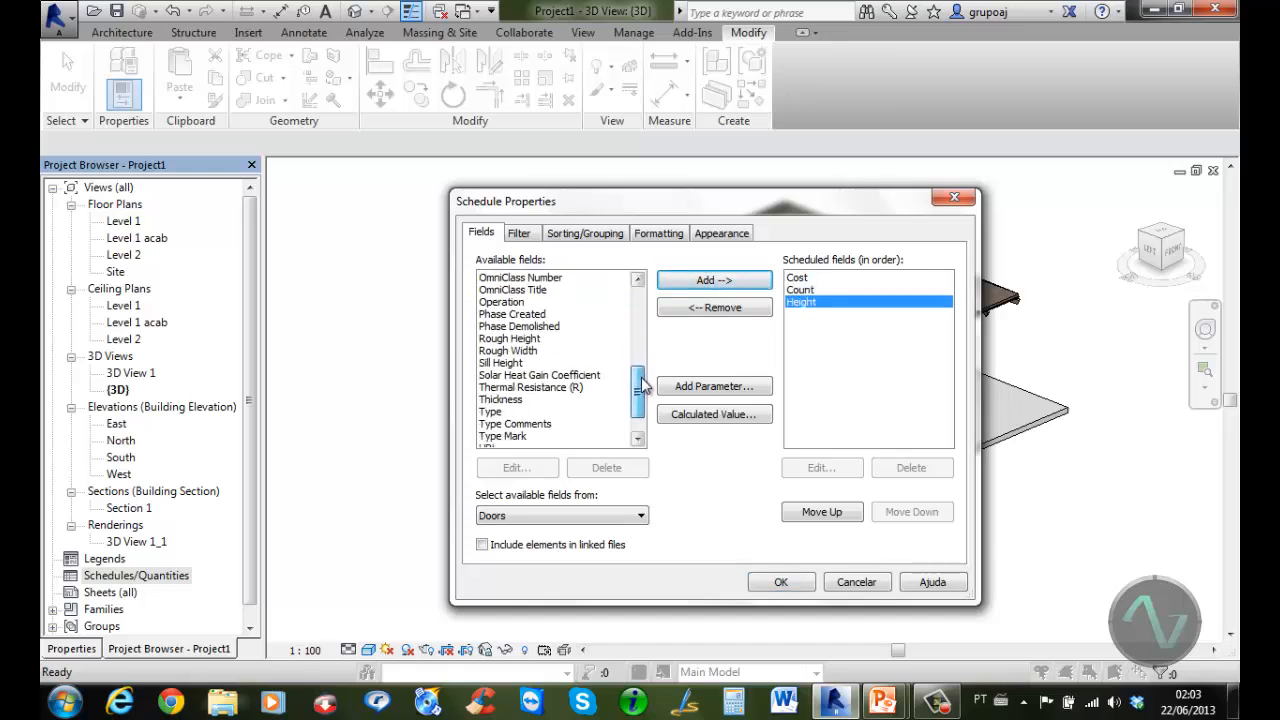
pyautogui.click(505, 412)
pyautogui.click(710, 283)
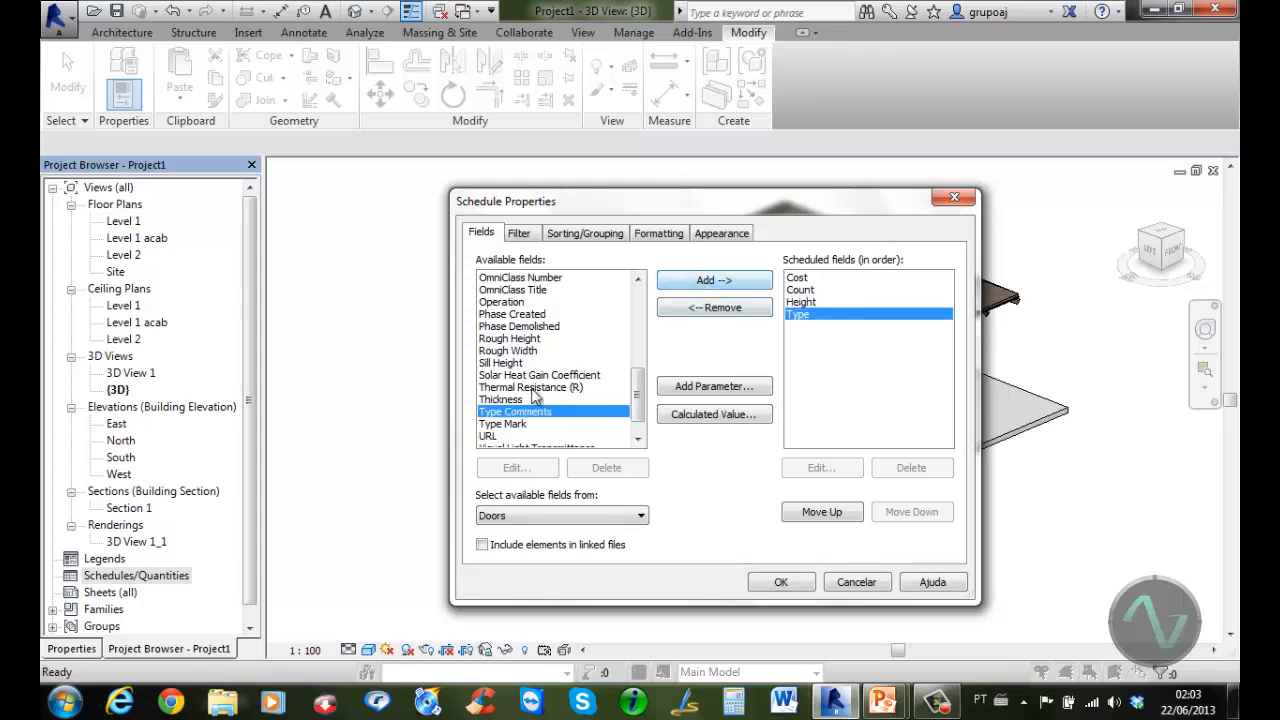
pyautogui.click(512, 400)
pyautogui.click(700, 282)
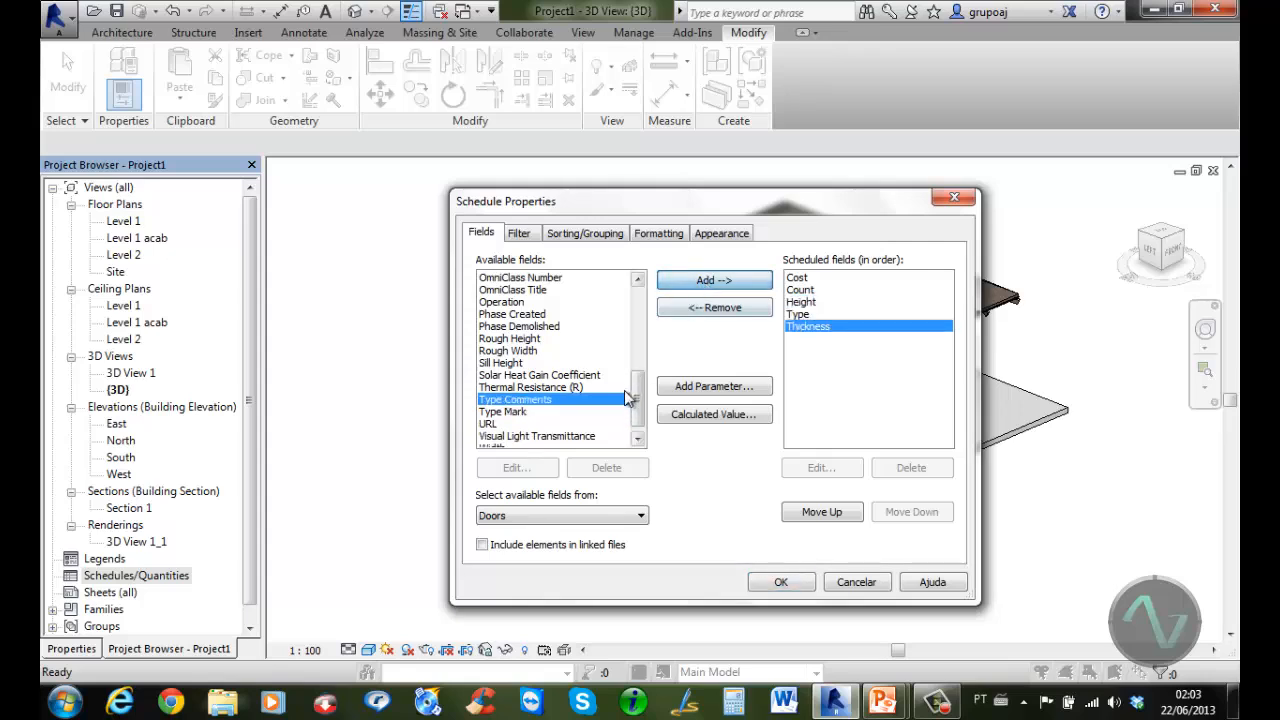
pyautogui.moveTo(639, 394); pyautogui.dragTo(640, 401)
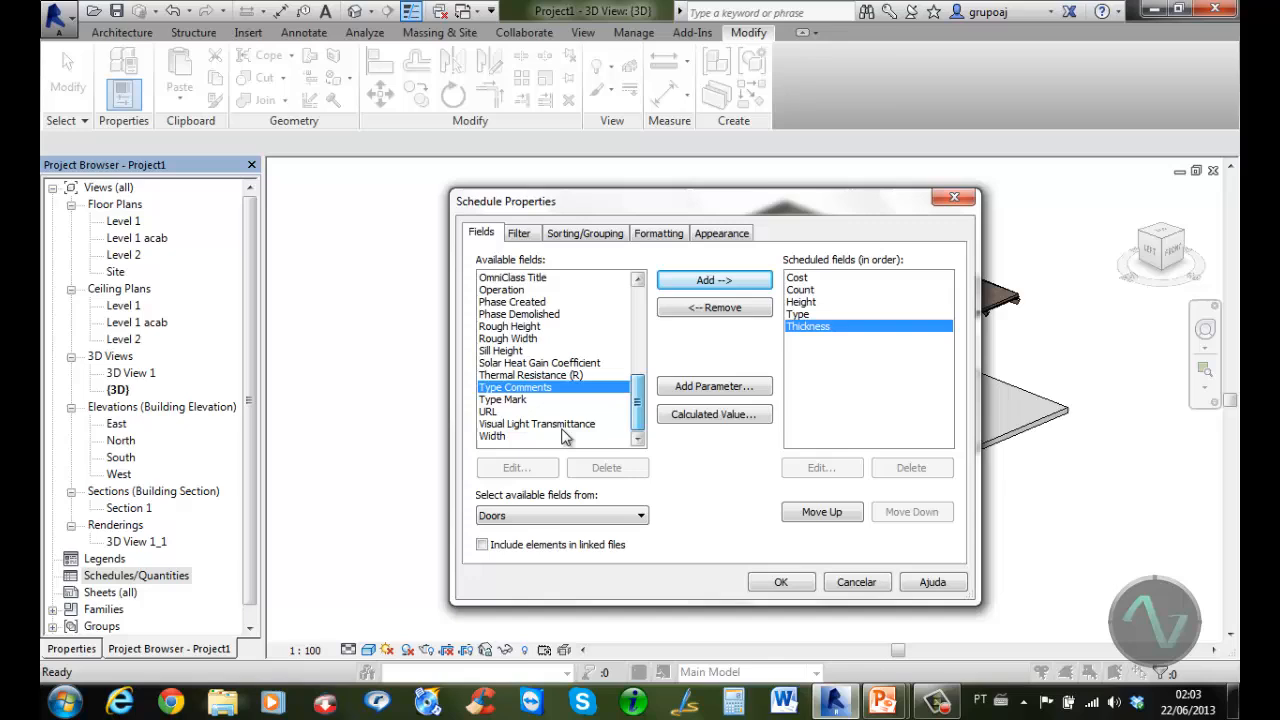
pyautogui.click(506, 436)
pyautogui.click(718, 286)
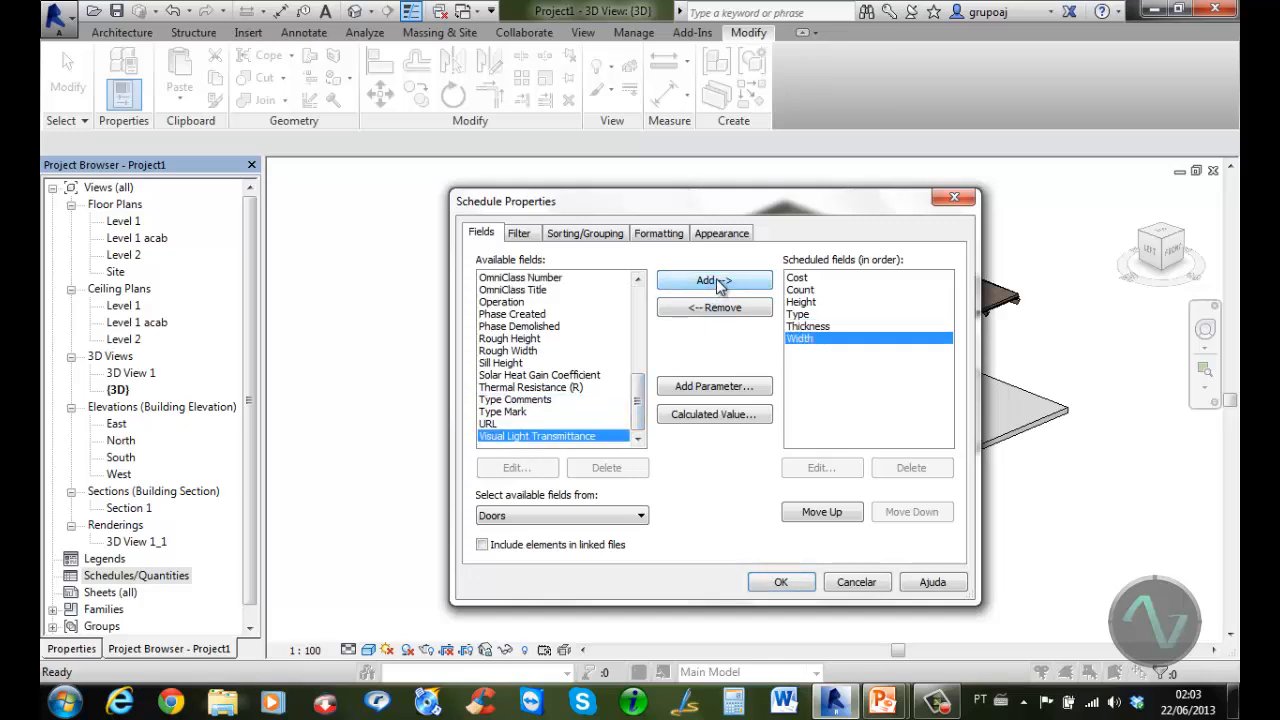
# Move the Type field to the top of the scheduled fields and create the door schedule
pyautogui.click(817, 315)
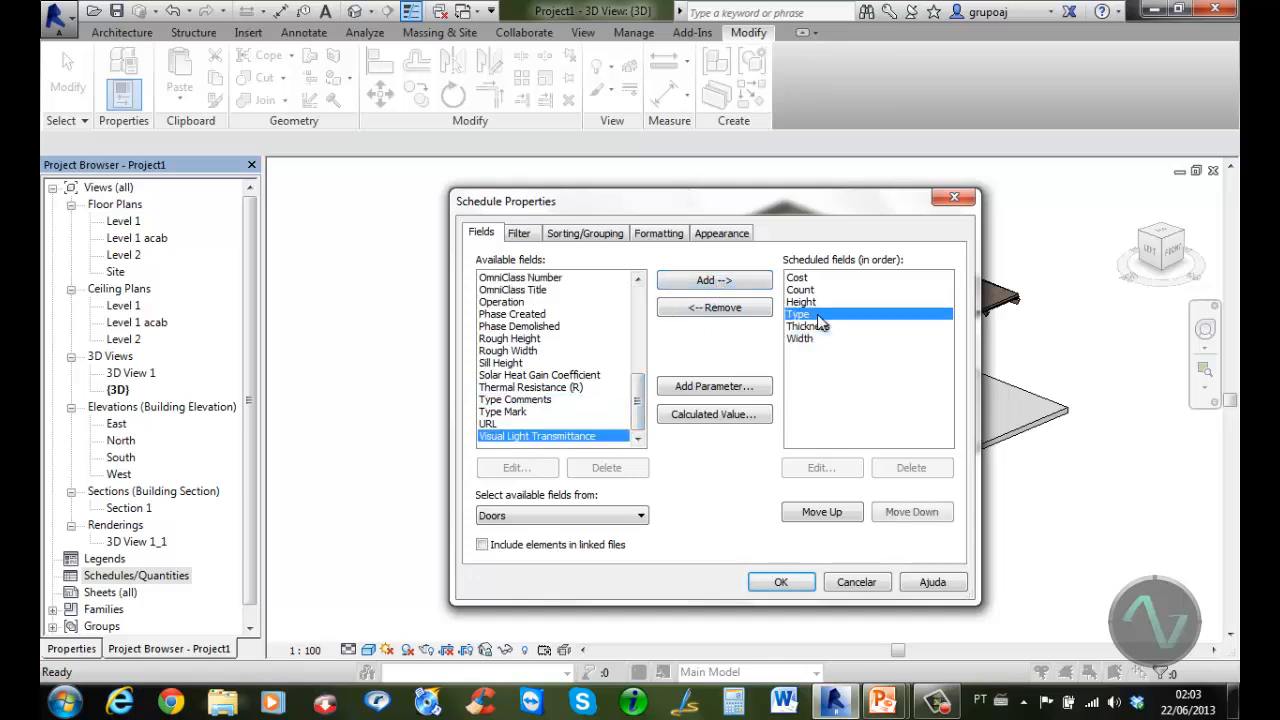
pyautogui.click(821, 511)
pyautogui.click(821, 511)
pyautogui.click(821, 511)
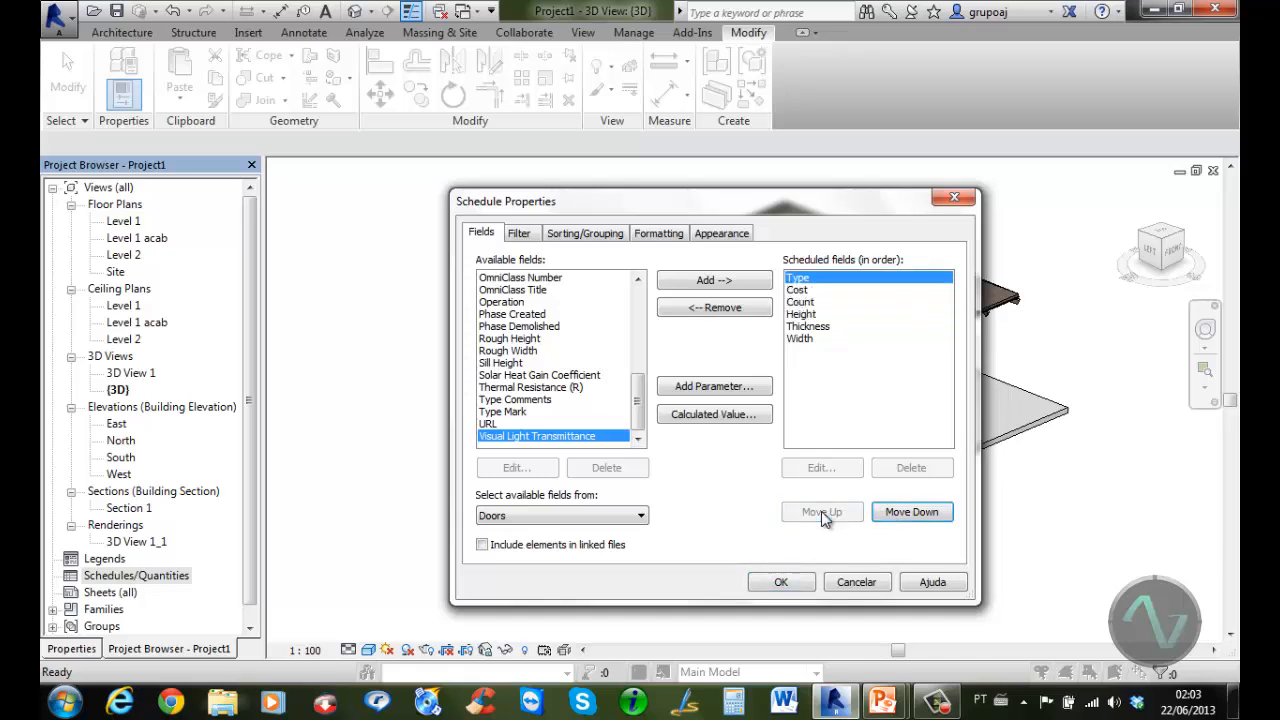
pyautogui.click(782, 582)
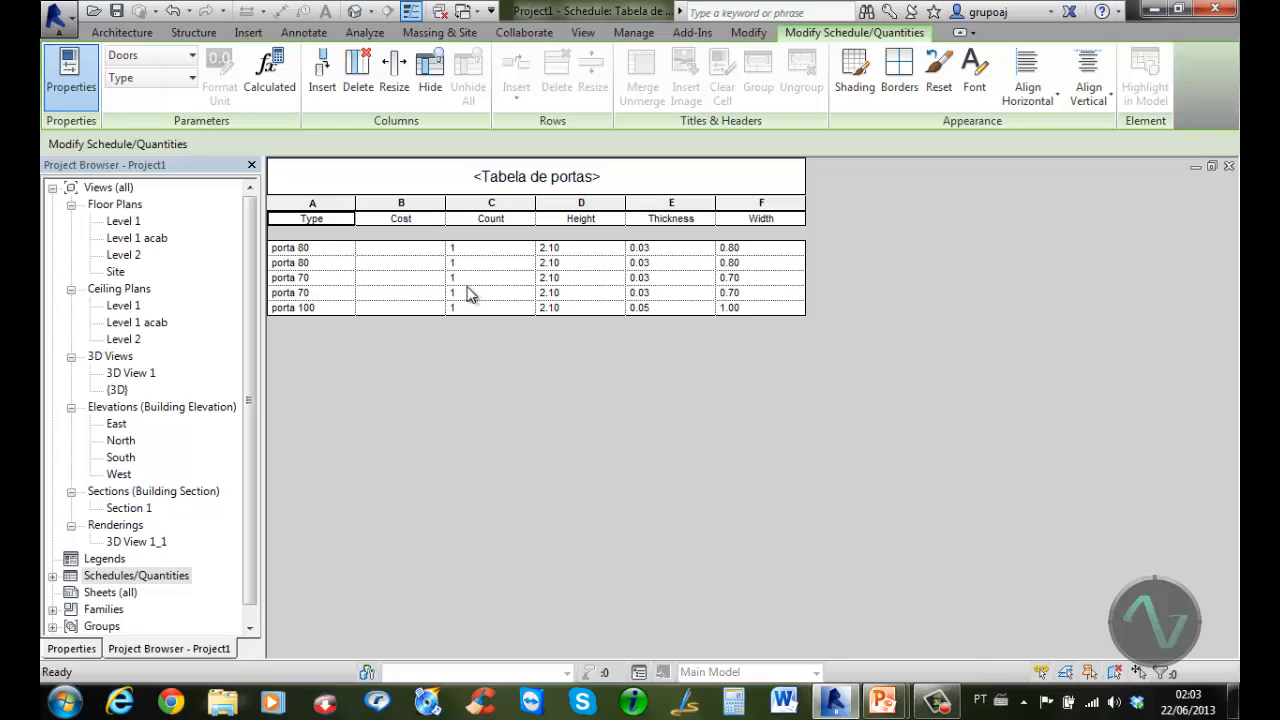
pyautogui.moveTo(251, 438); pyautogui.dragTo(251, 506)
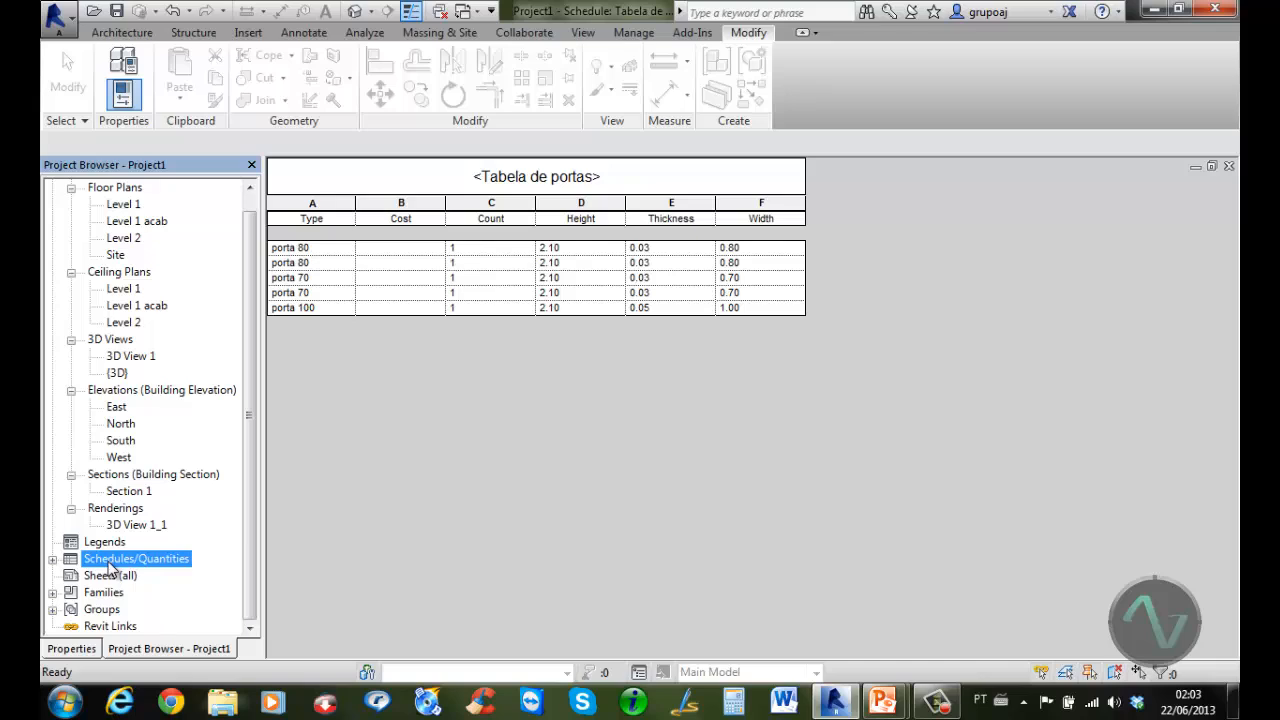
pyautogui.rightClick(109, 563)
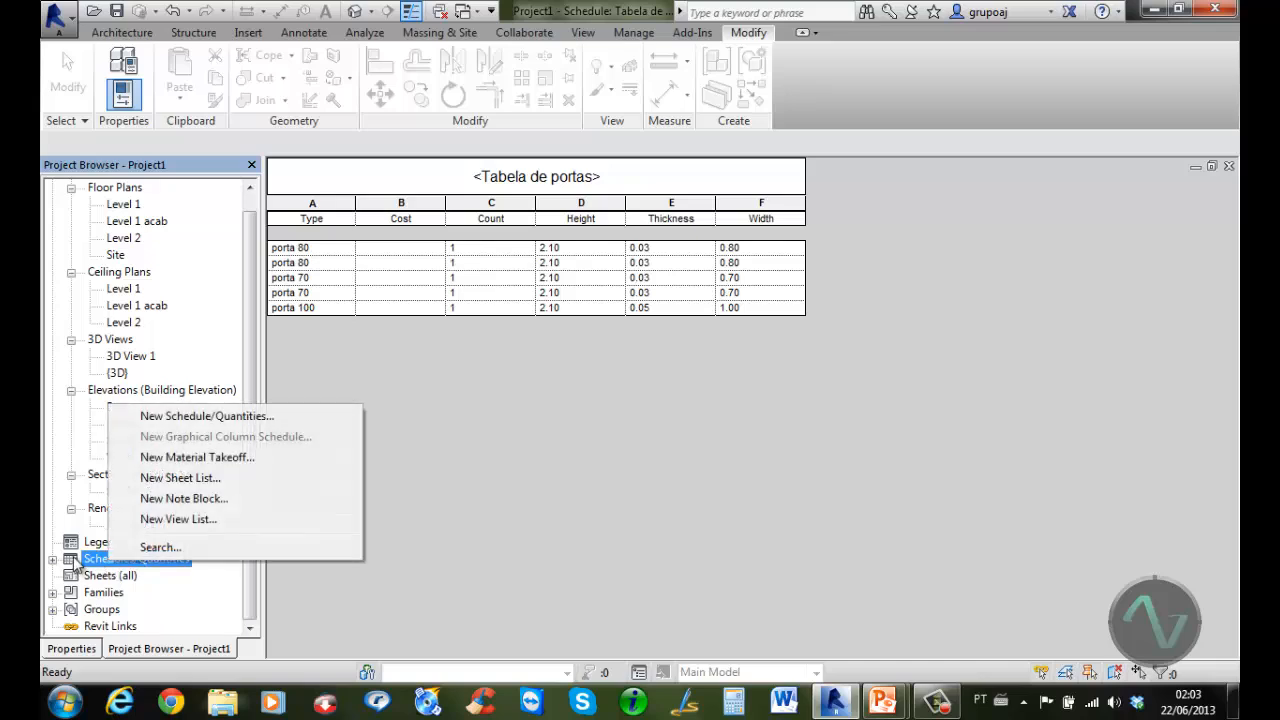
pyautogui.click(95, 558)
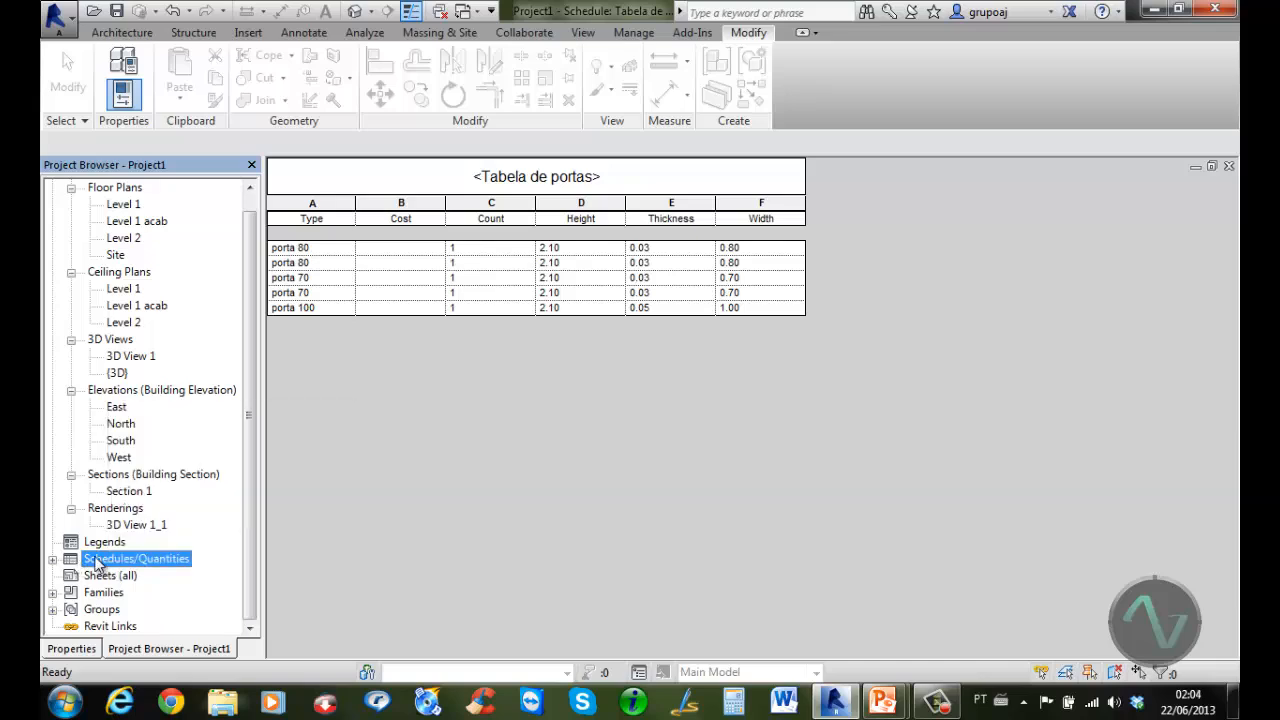
# Sort the door schedule by Type, with grand totals turned on and itemizing of every instance turned off
pyautogui.click(72, 649)
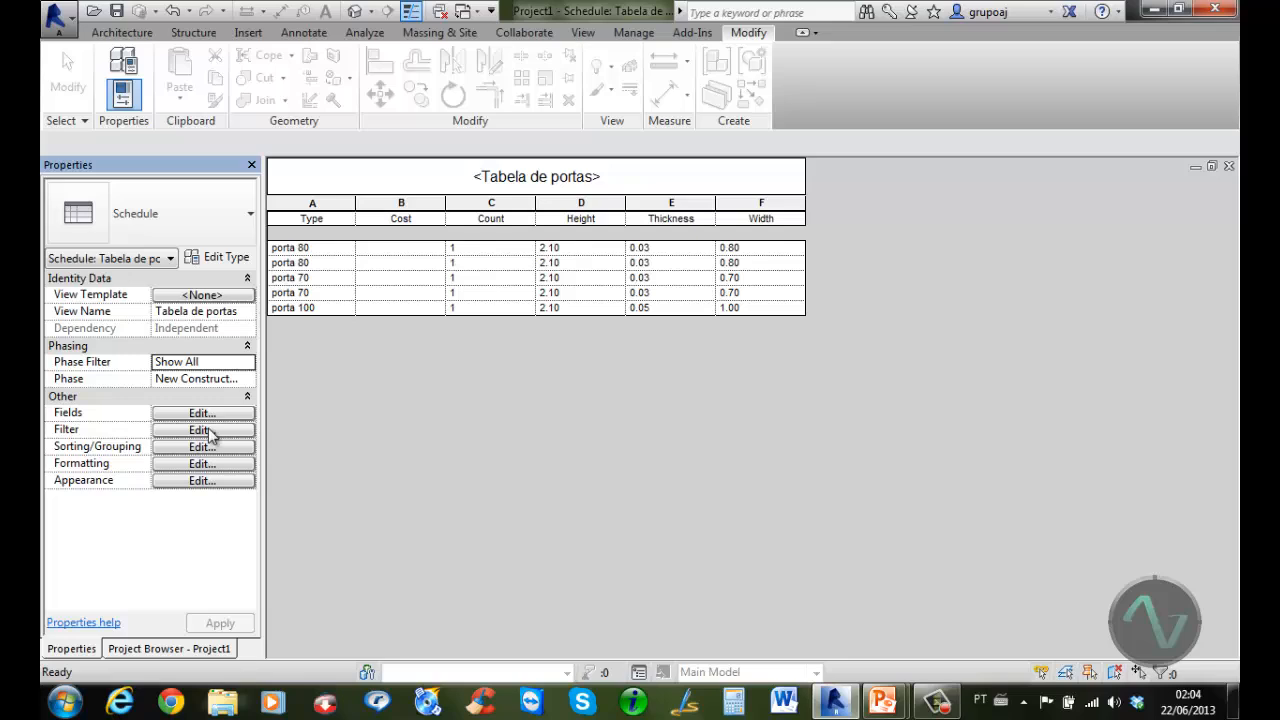
pyautogui.click(238, 412)
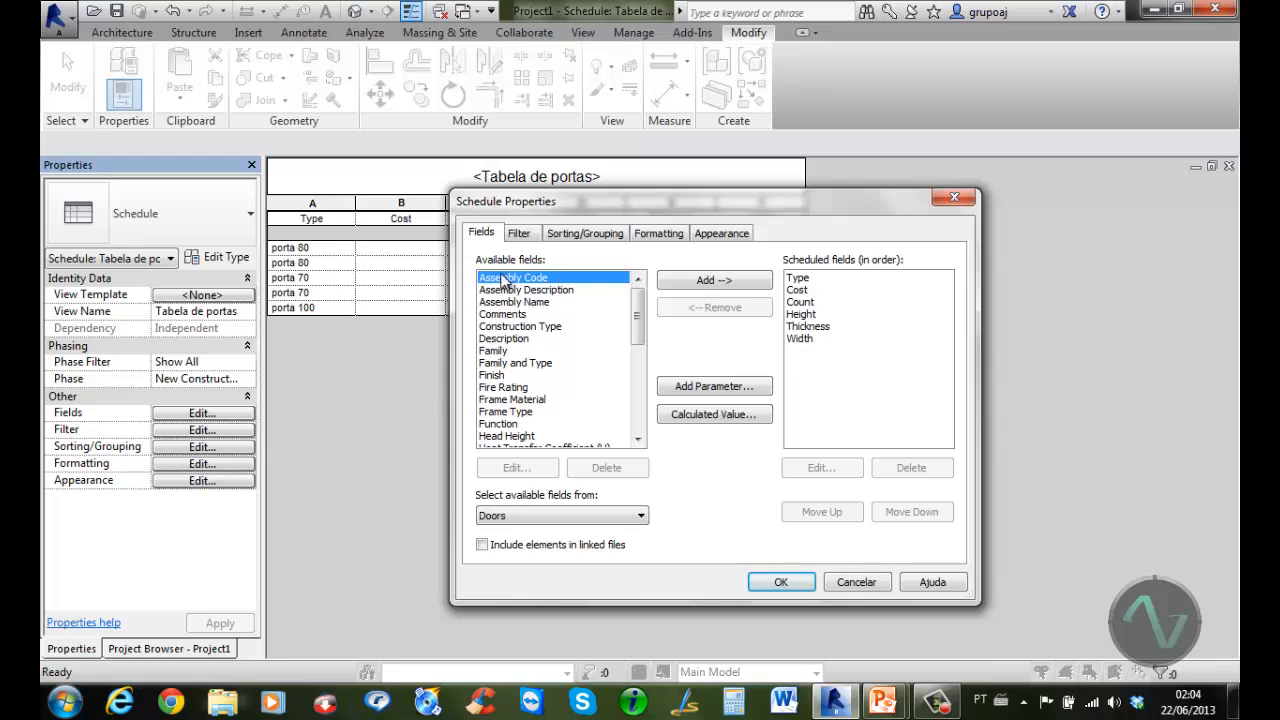
pyautogui.click(529, 238)
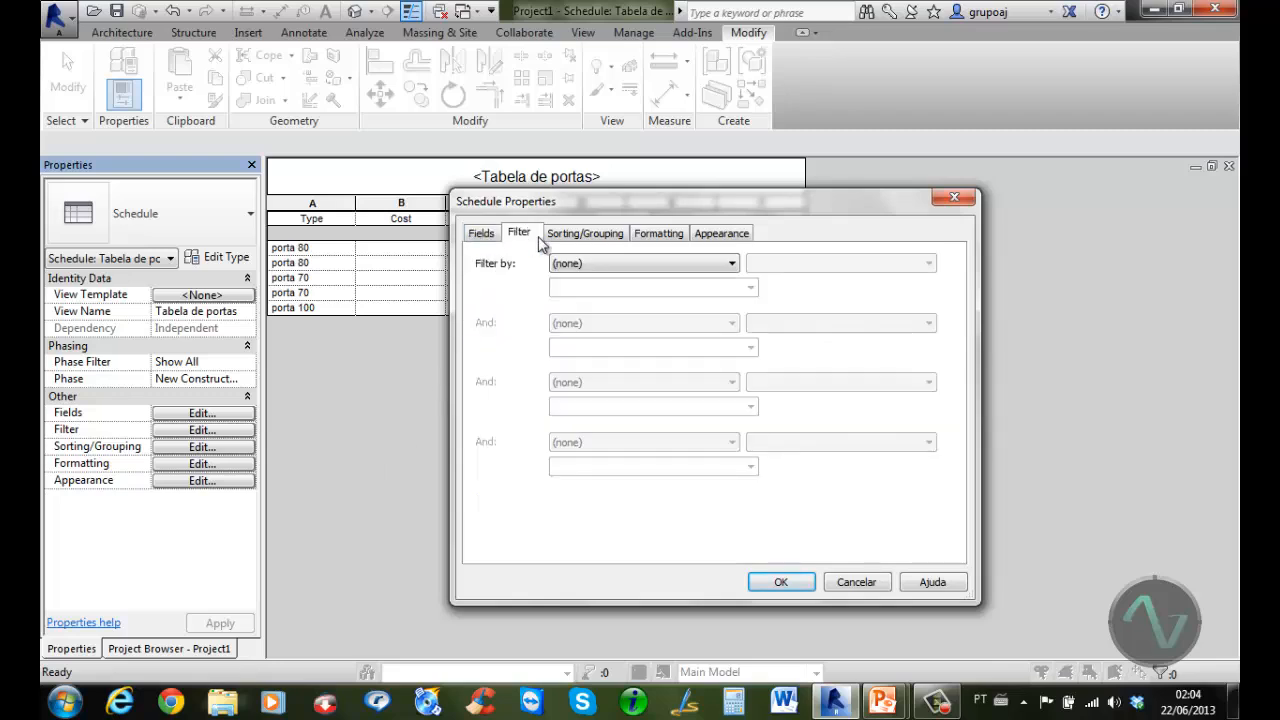
pyautogui.click(630, 263)
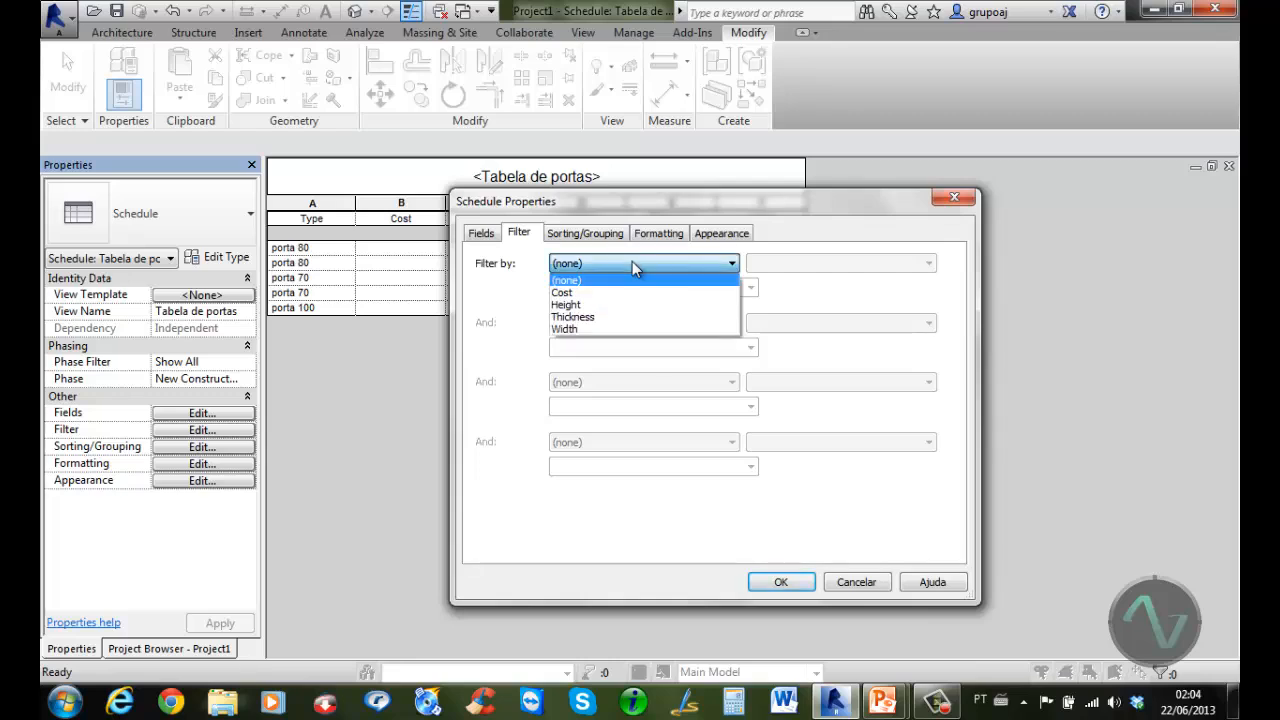
pyautogui.click(630, 250)
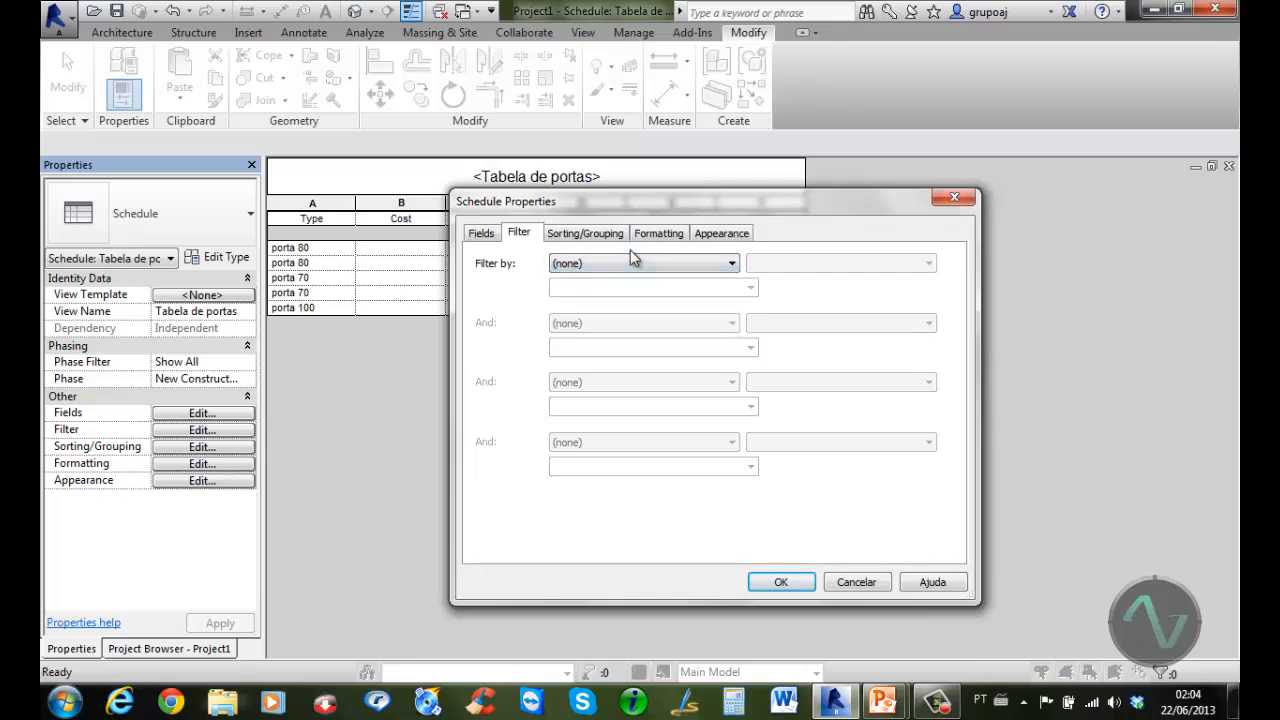
pyautogui.click(594, 238)
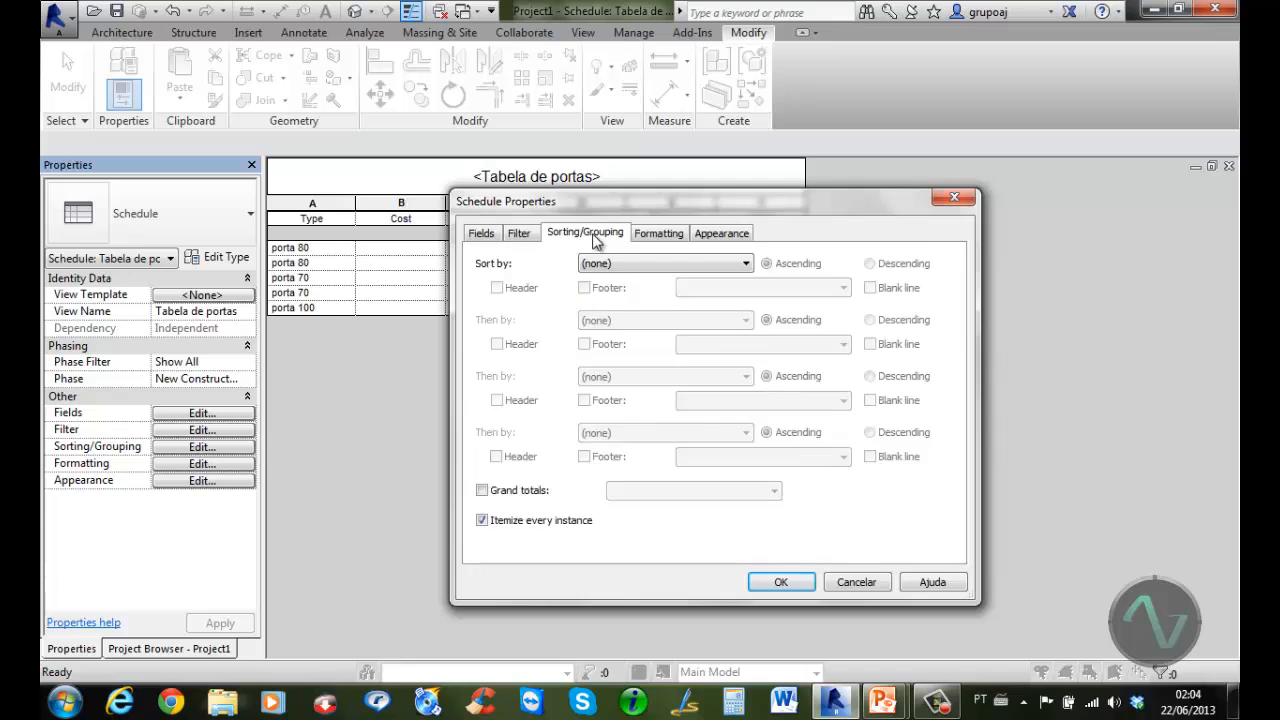
pyautogui.click(728, 266)
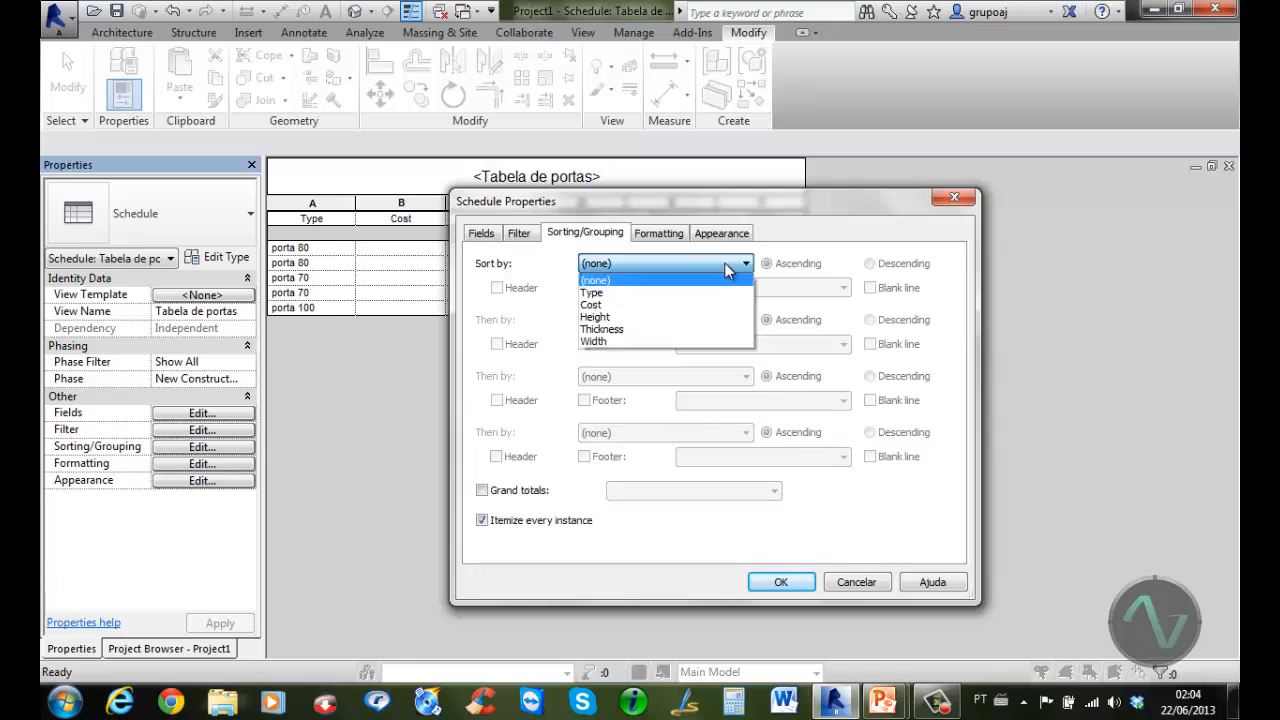
pyautogui.click(605, 292)
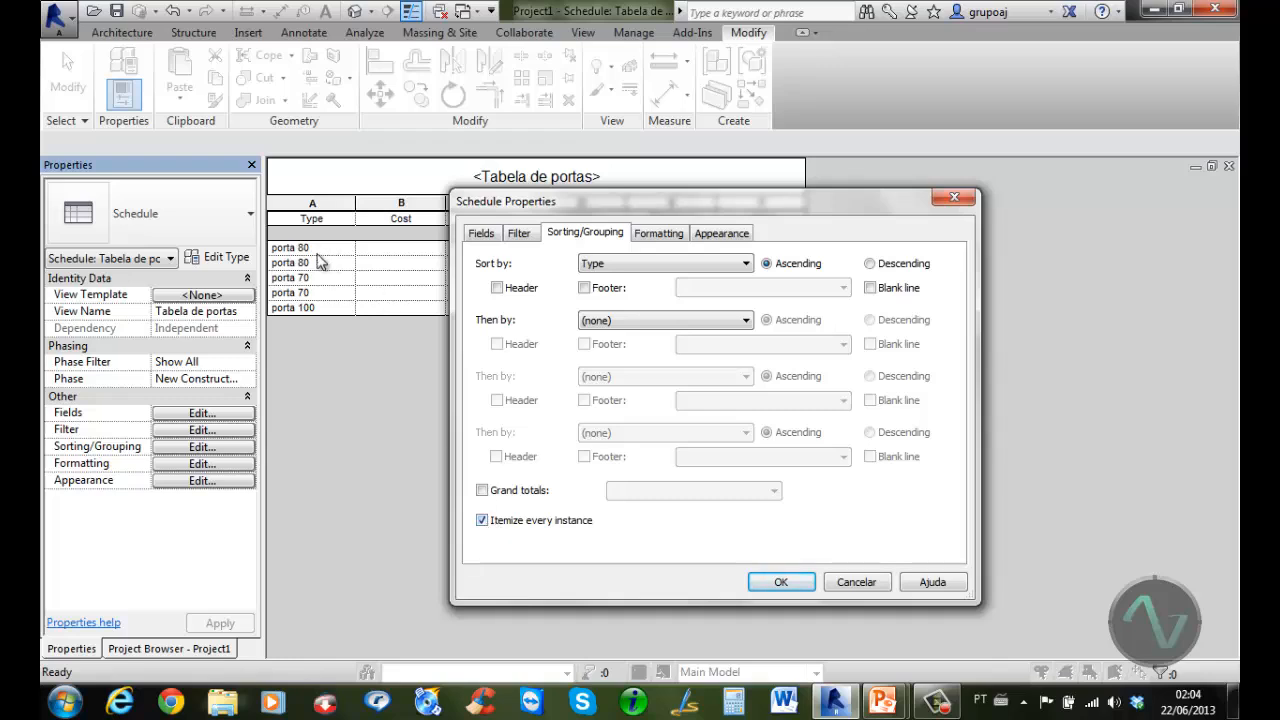
pyautogui.click(483, 520)
pyautogui.click(482, 491)
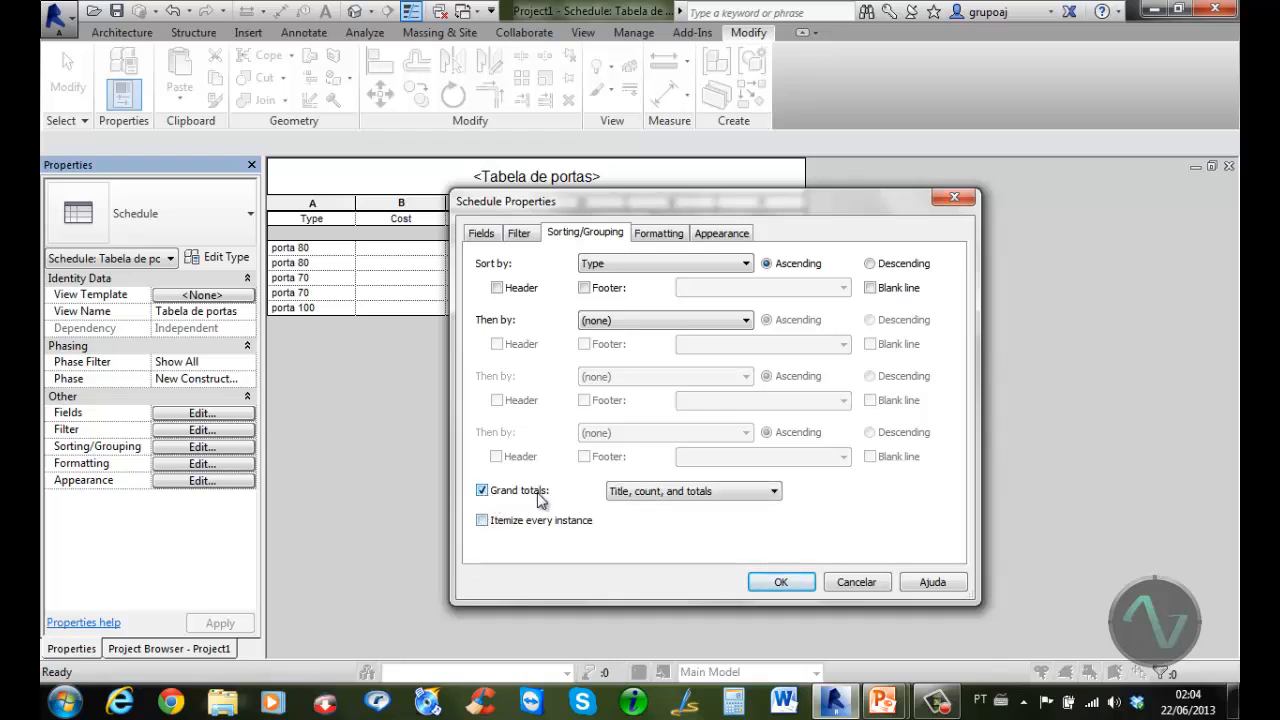
# Set the schedule headings of the Type field to "Tipologia" and the Cost field to "Custo"
pyautogui.click(659, 233)
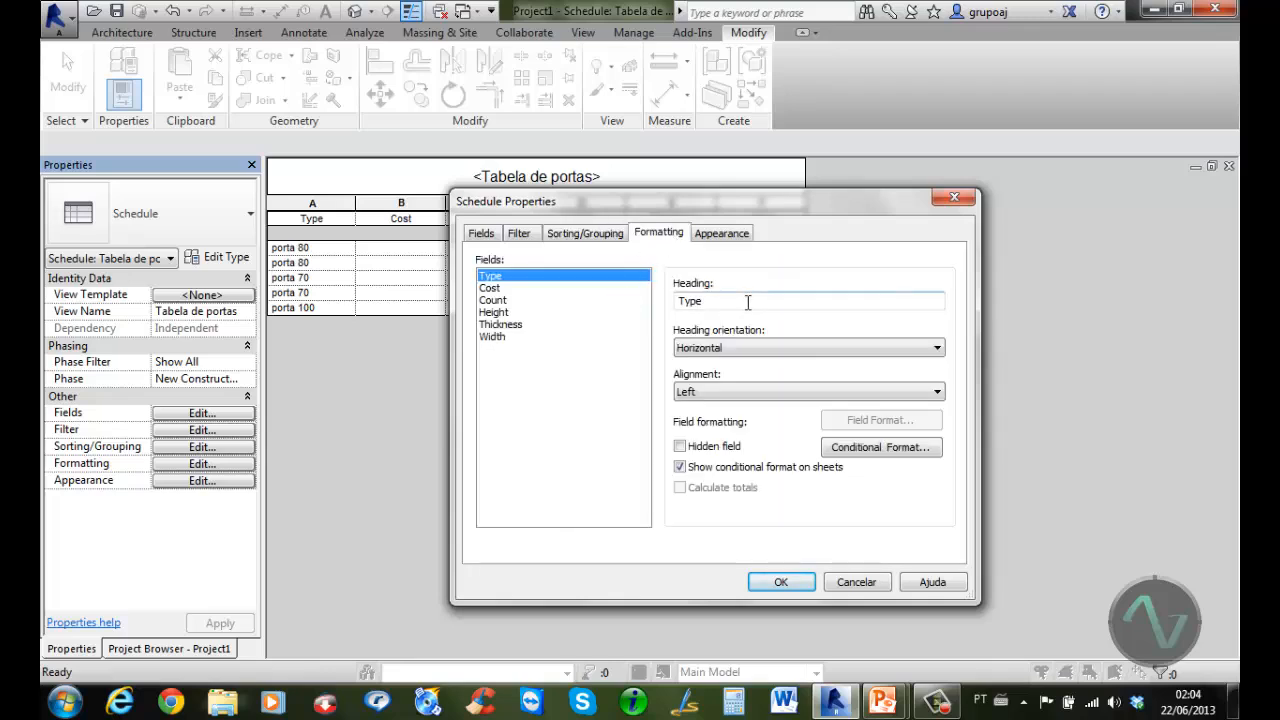
pyautogui.moveTo(749, 303); pyautogui.dragTo(668, 305)
pyautogui.write('Tipologia')
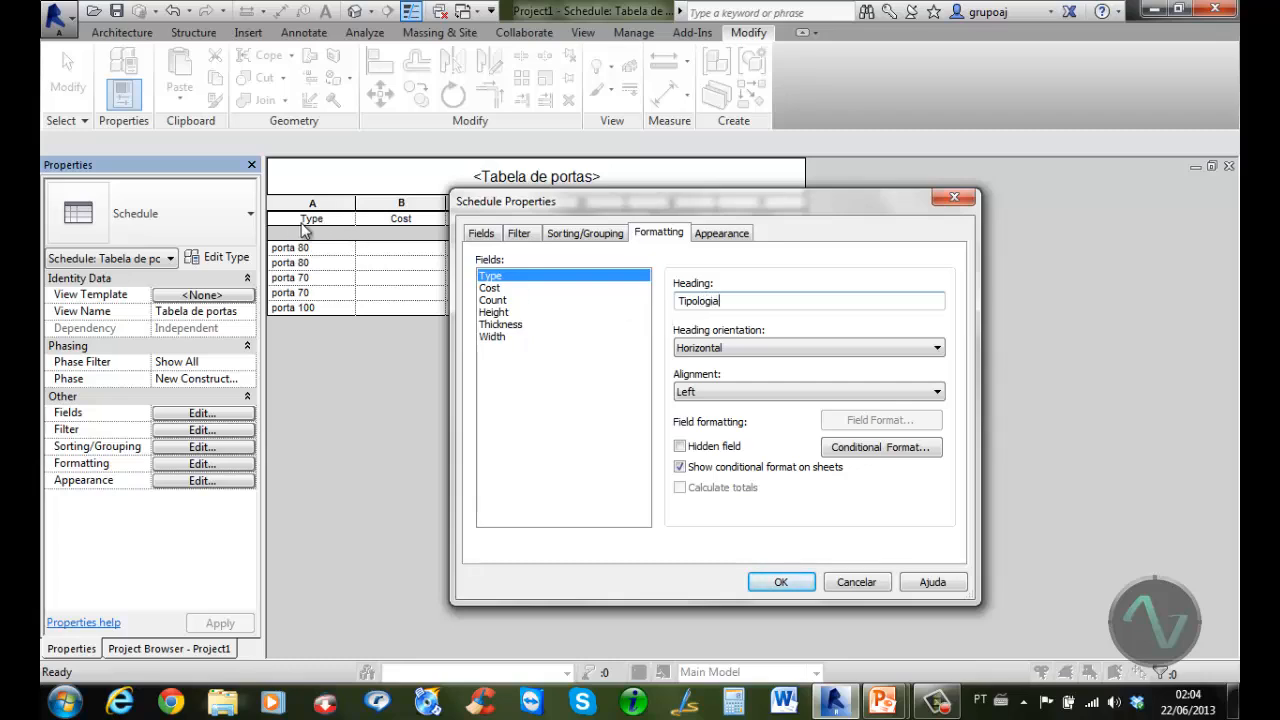
pyautogui.click(490, 288)
pyautogui.moveTo(757, 300); pyautogui.dragTo(670, 312)
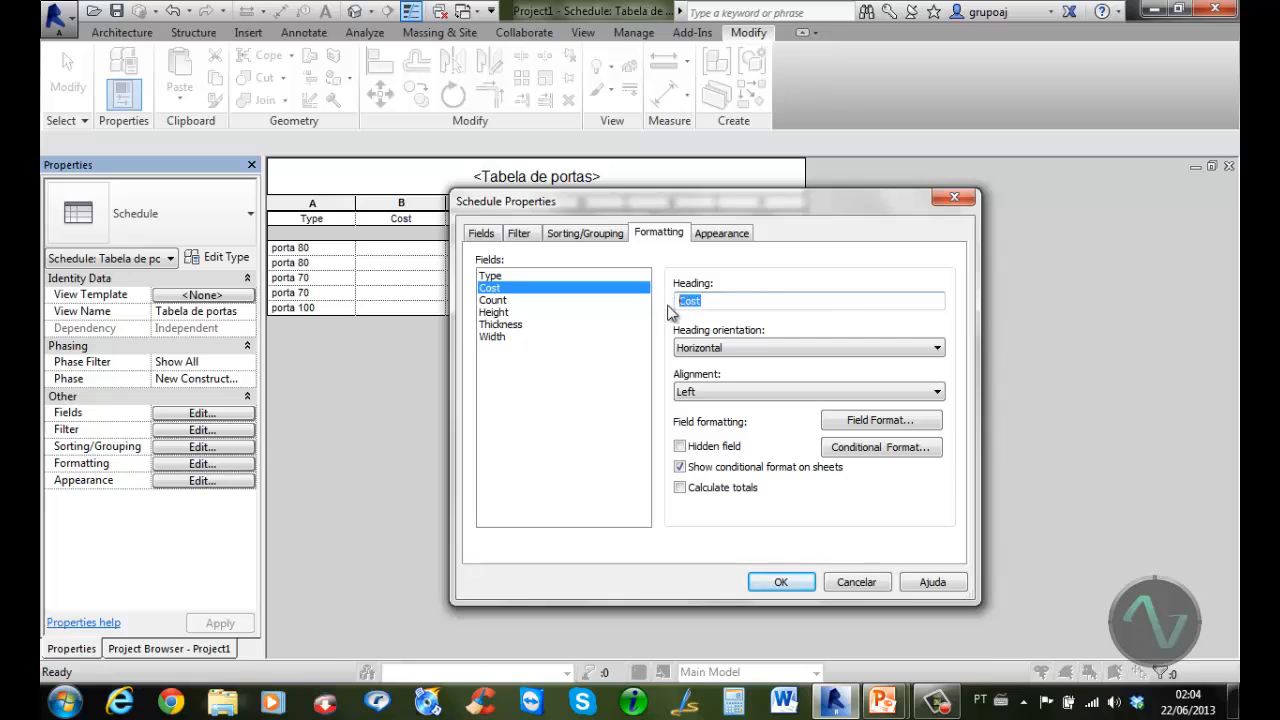
pyautogui.write('Custo')
# Turn on calculated totals for the Cost and Count fields and apply the schedule properties
pyautogui.click(567, 340)
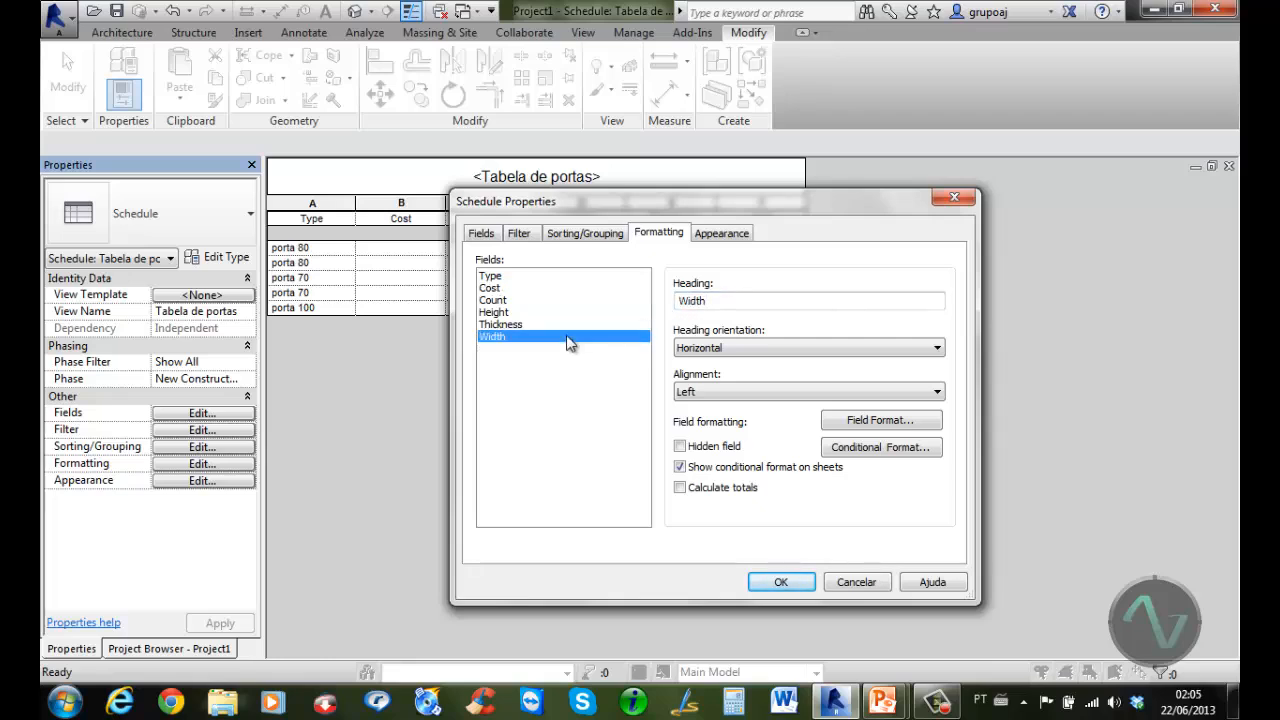
pyautogui.click(507, 290)
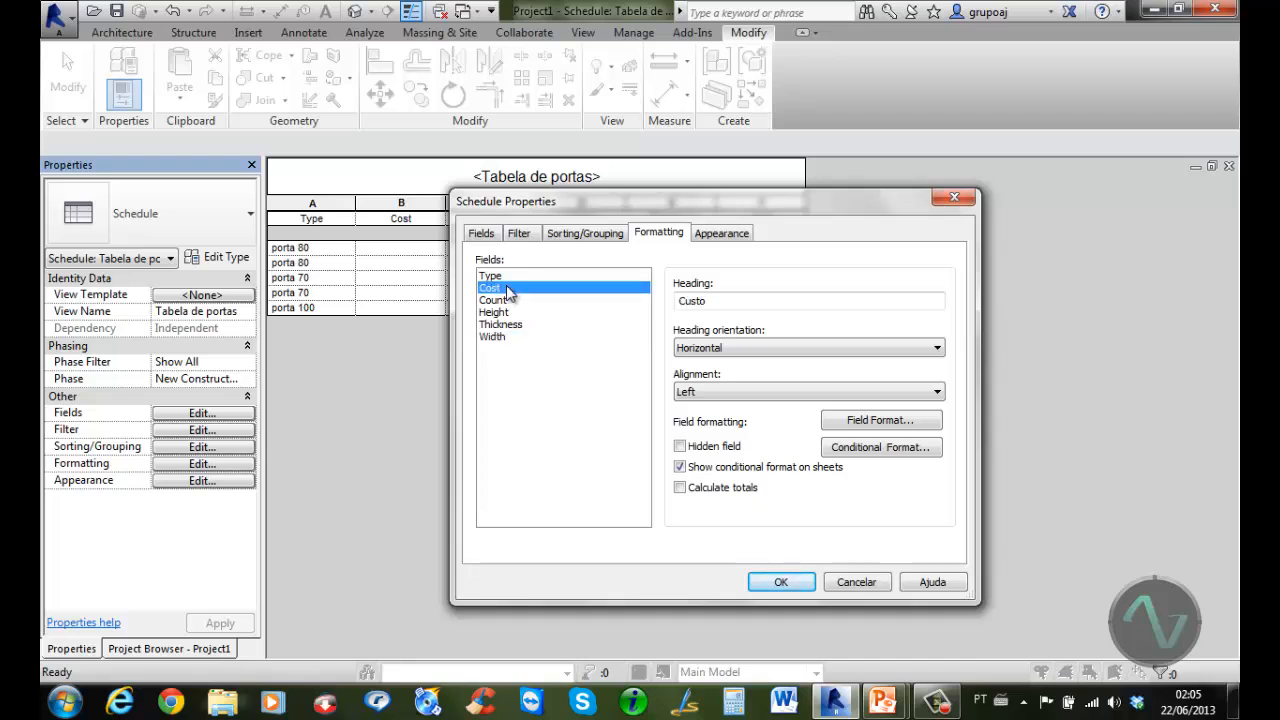
pyautogui.click(681, 488)
pyautogui.click(510, 301)
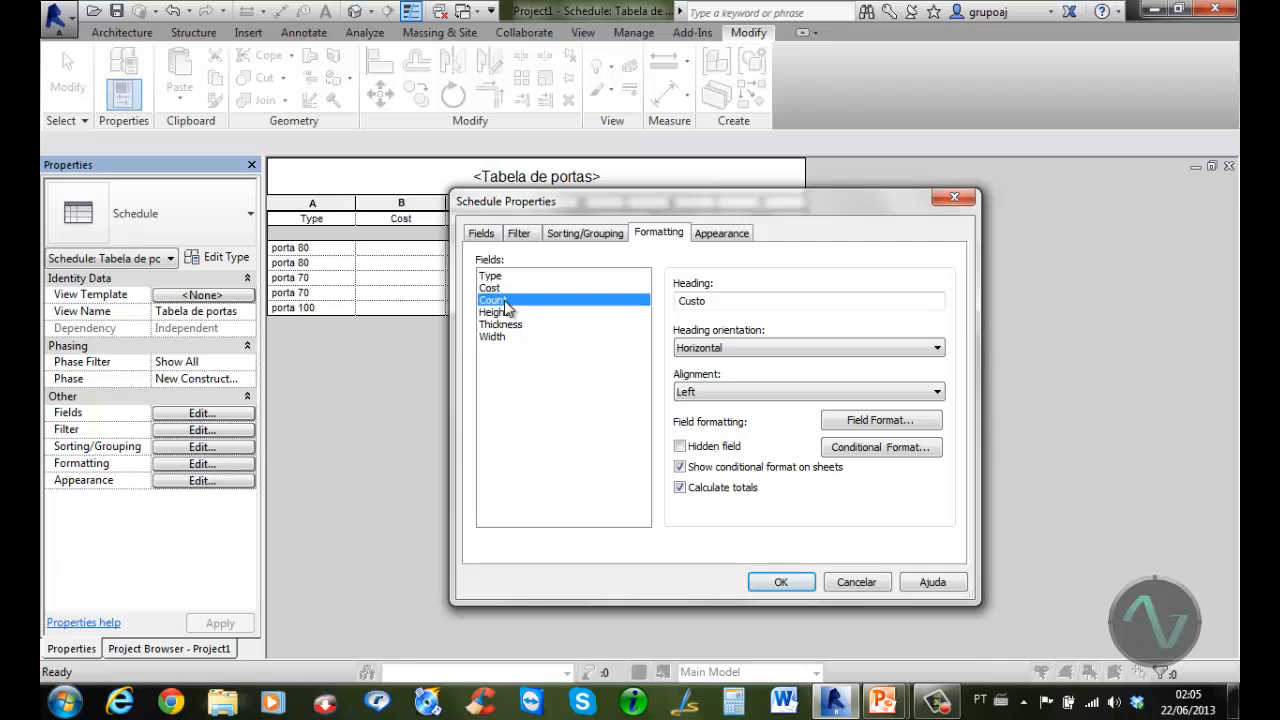
pyautogui.click(680, 488)
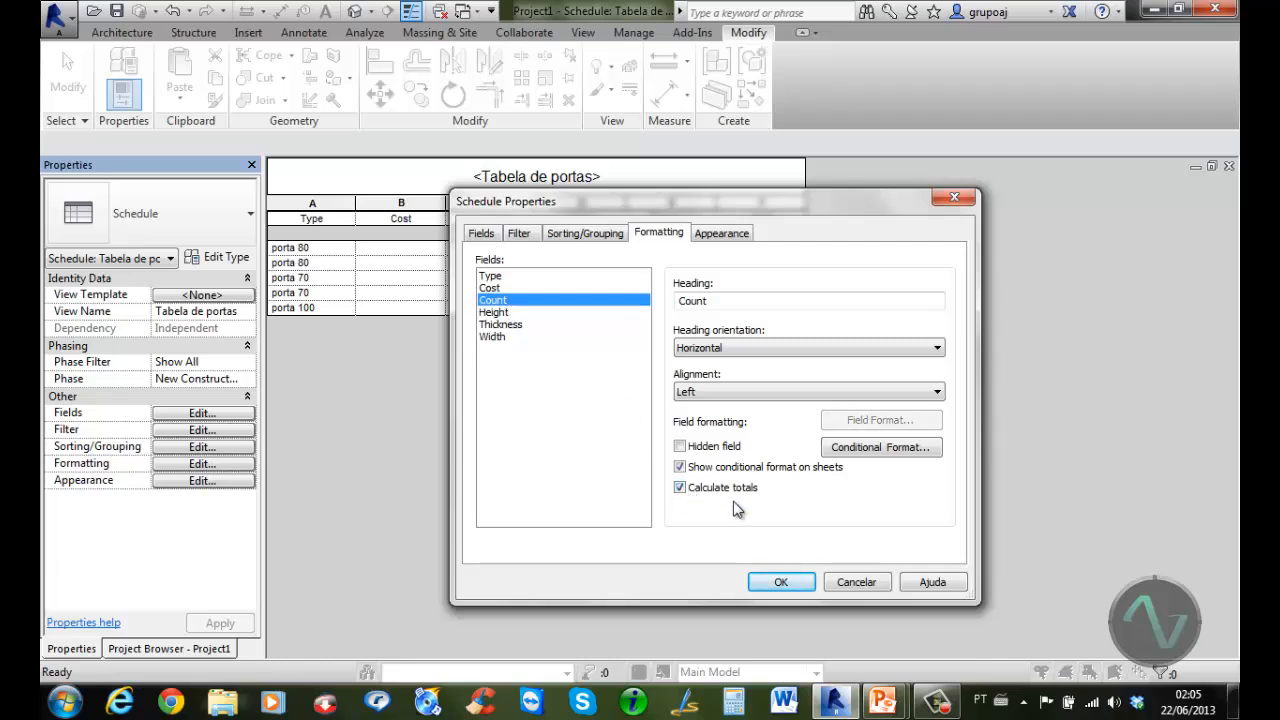
pyautogui.click(497, 313)
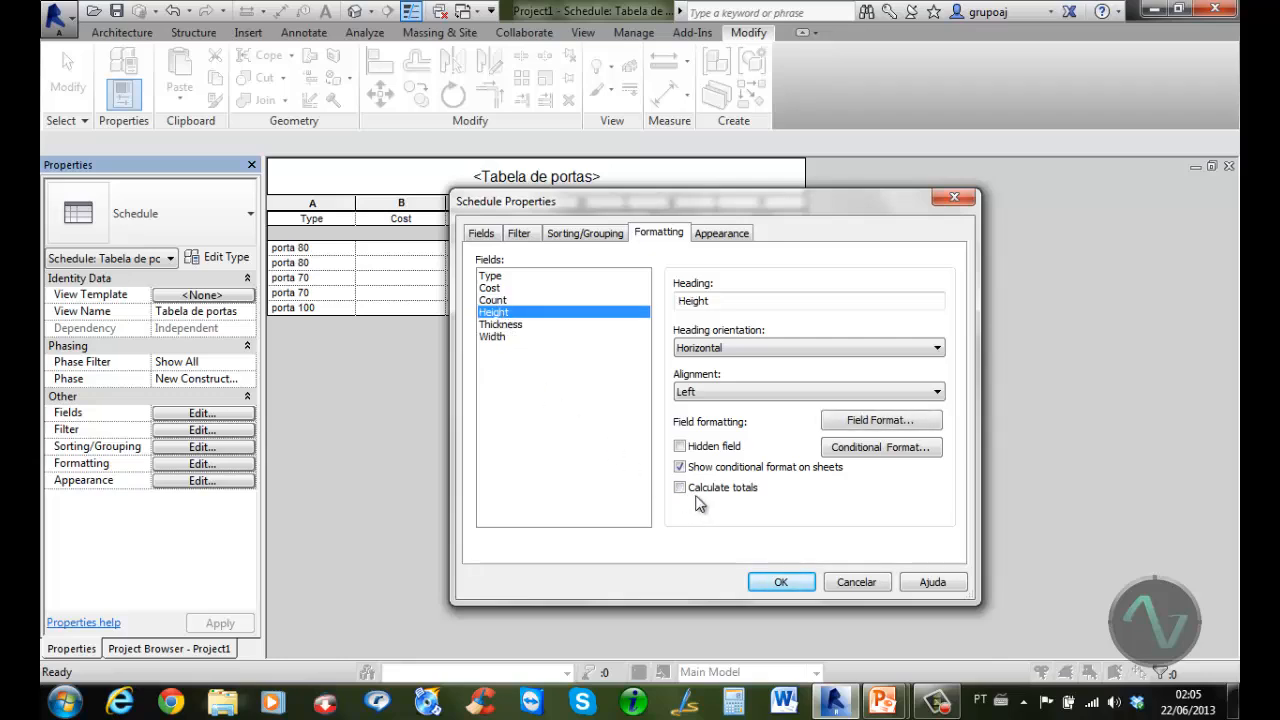
pyautogui.click(727, 236)
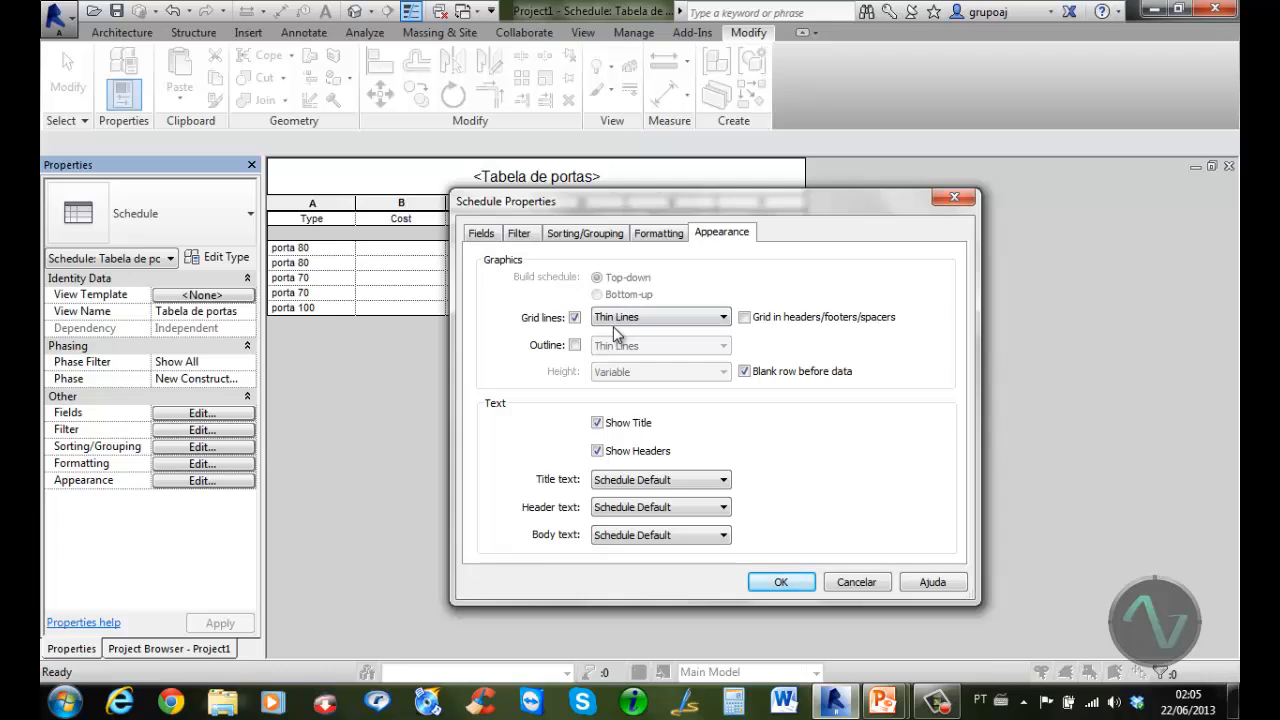
pyautogui.click(783, 582)
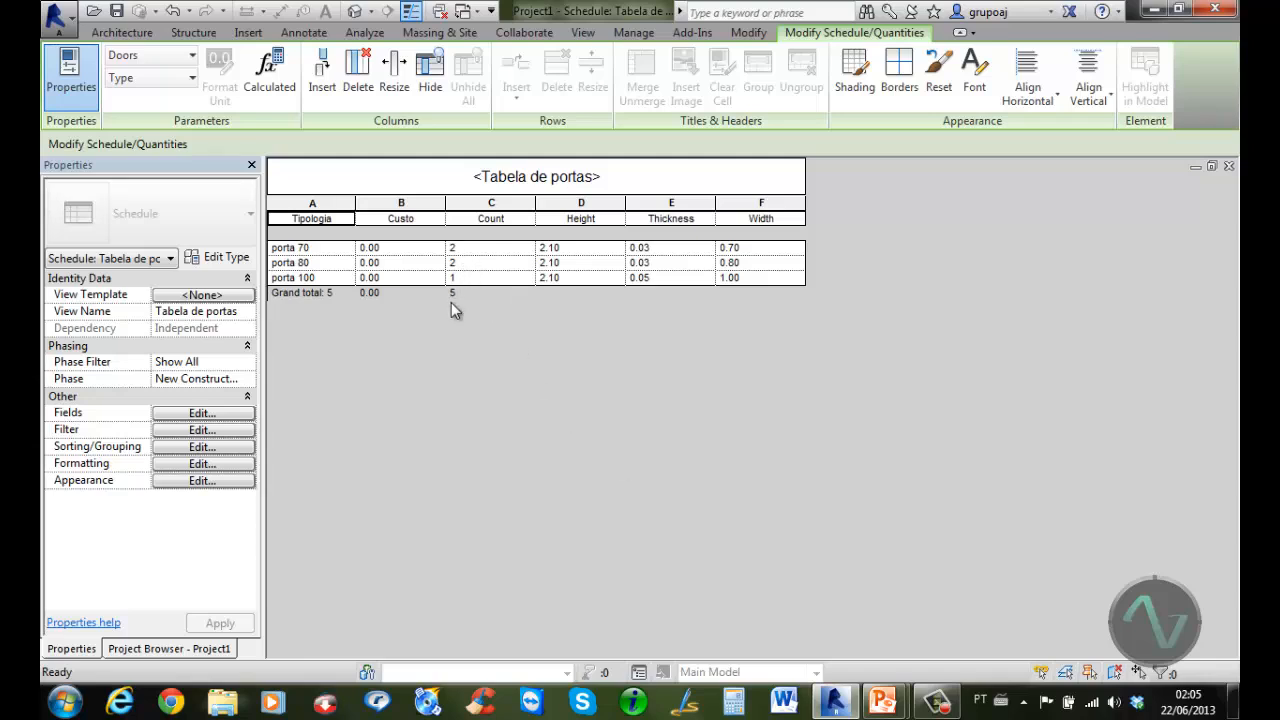
# Highlight the porta 70 doors in the model from their schedule row
pyautogui.click(390, 248)
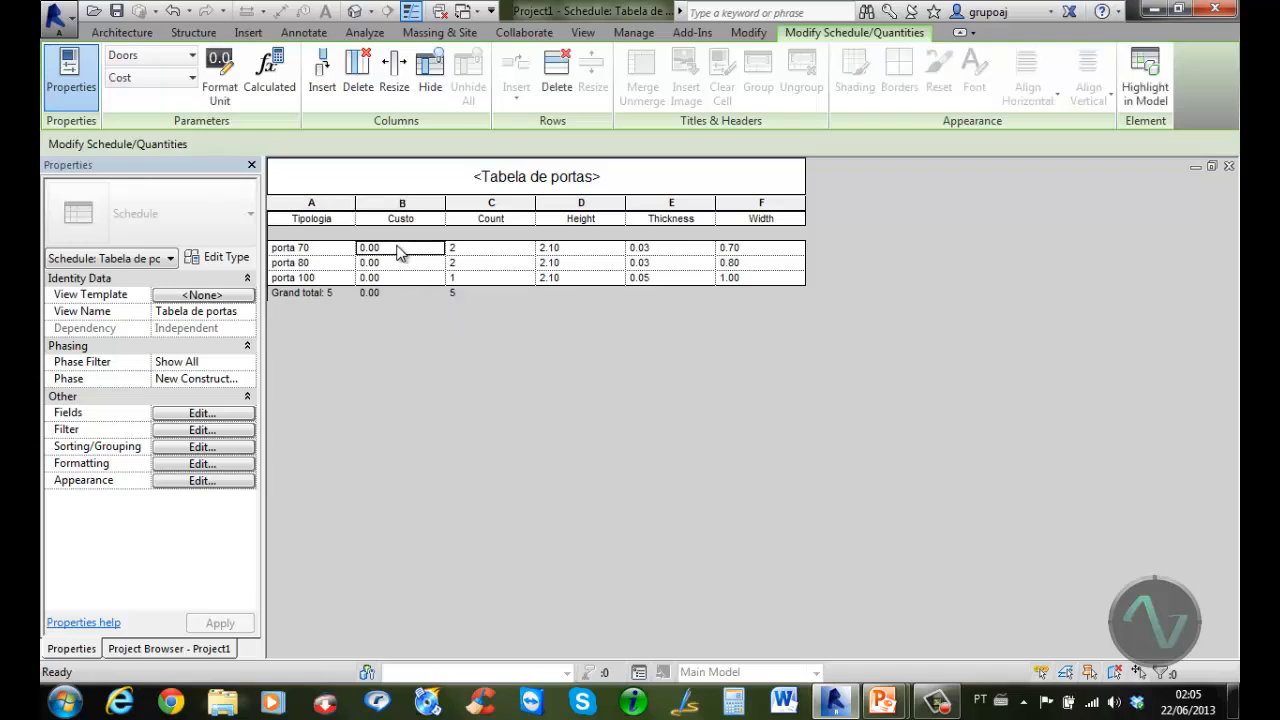
pyautogui.click(1158, 98)
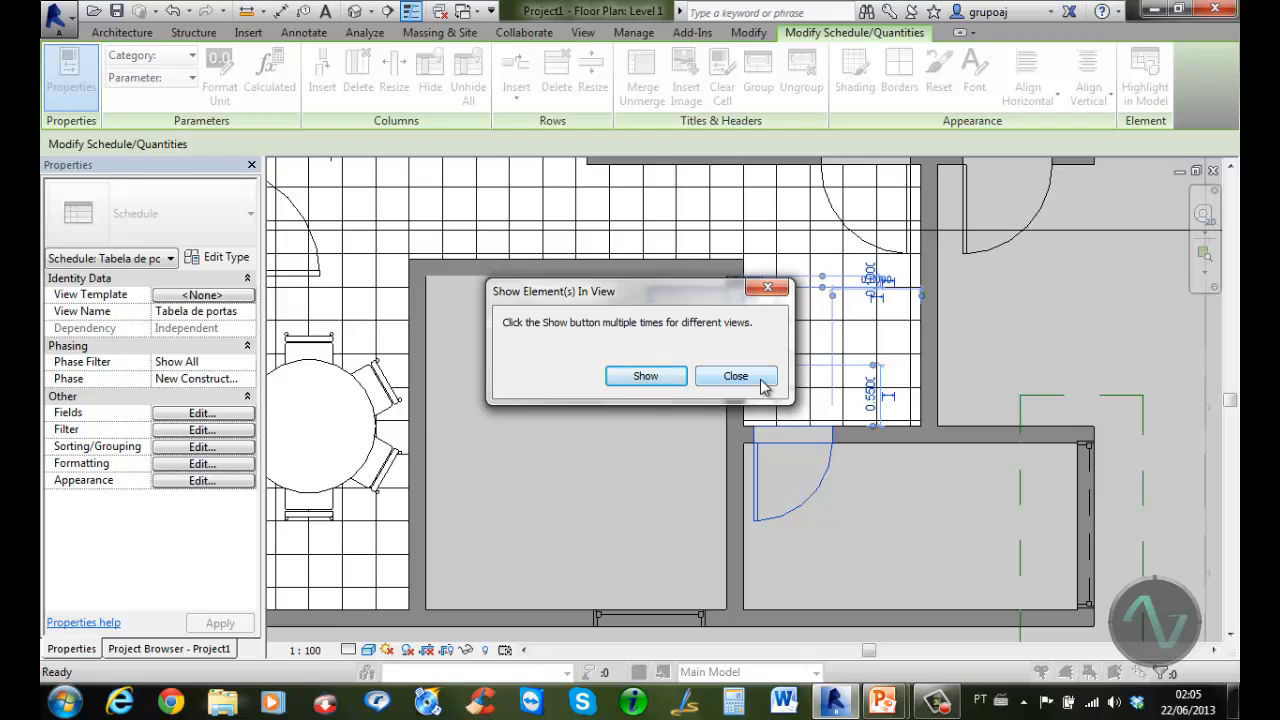
pyautogui.click(763, 386)
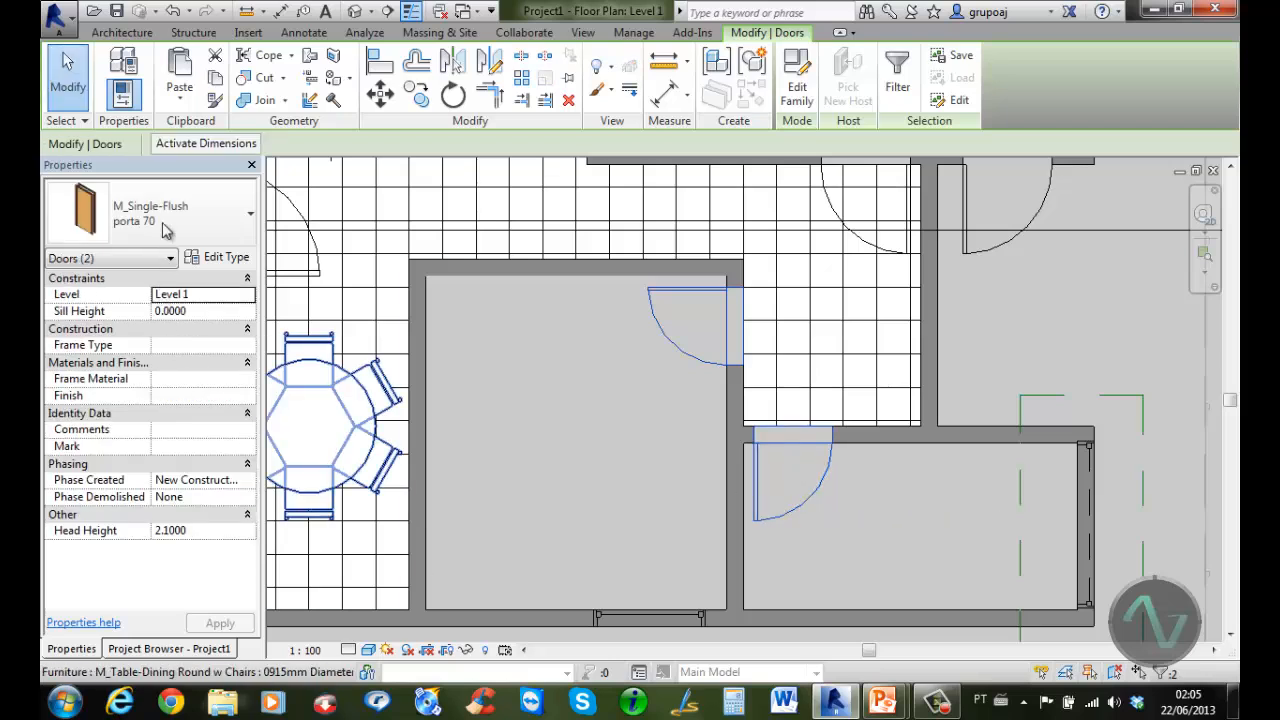
# Set the Cost type parameter of the porta 70 door type to 234
pyautogui.click(236, 258)
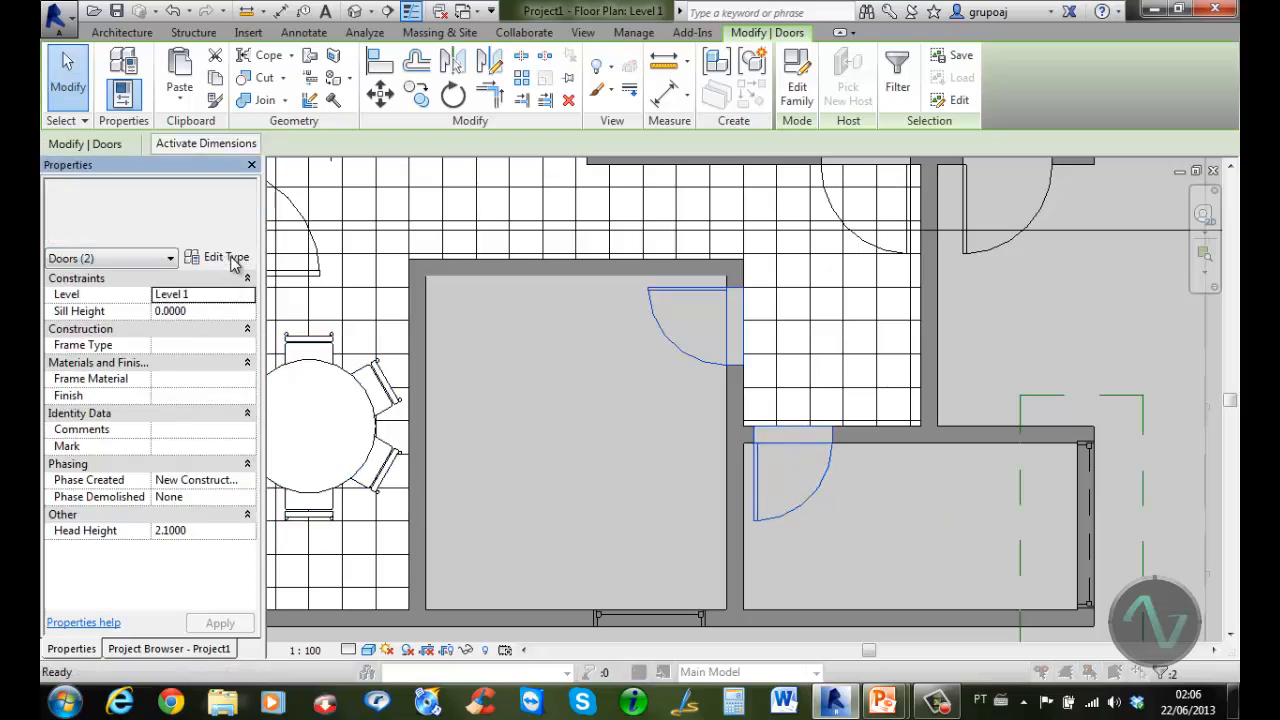
pyautogui.moveTo(832, 307); pyautogui.dragTo(836, 423)
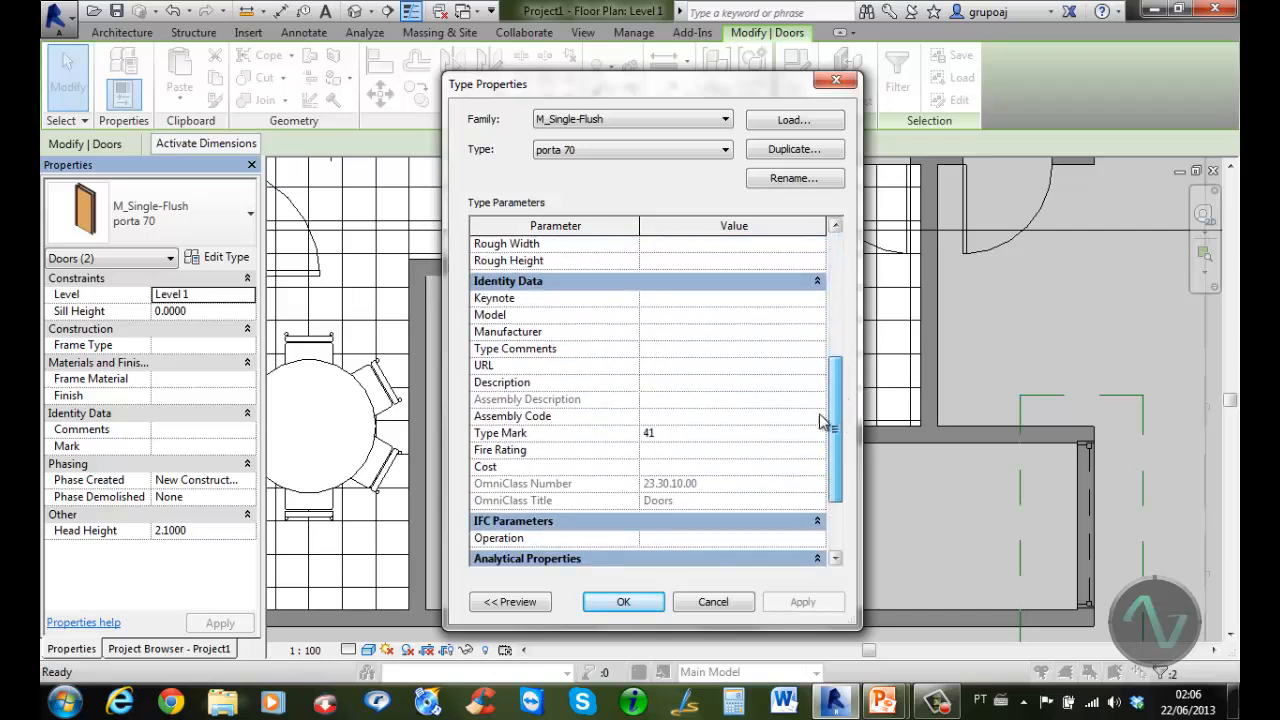
pyautogui.click(669, 466)
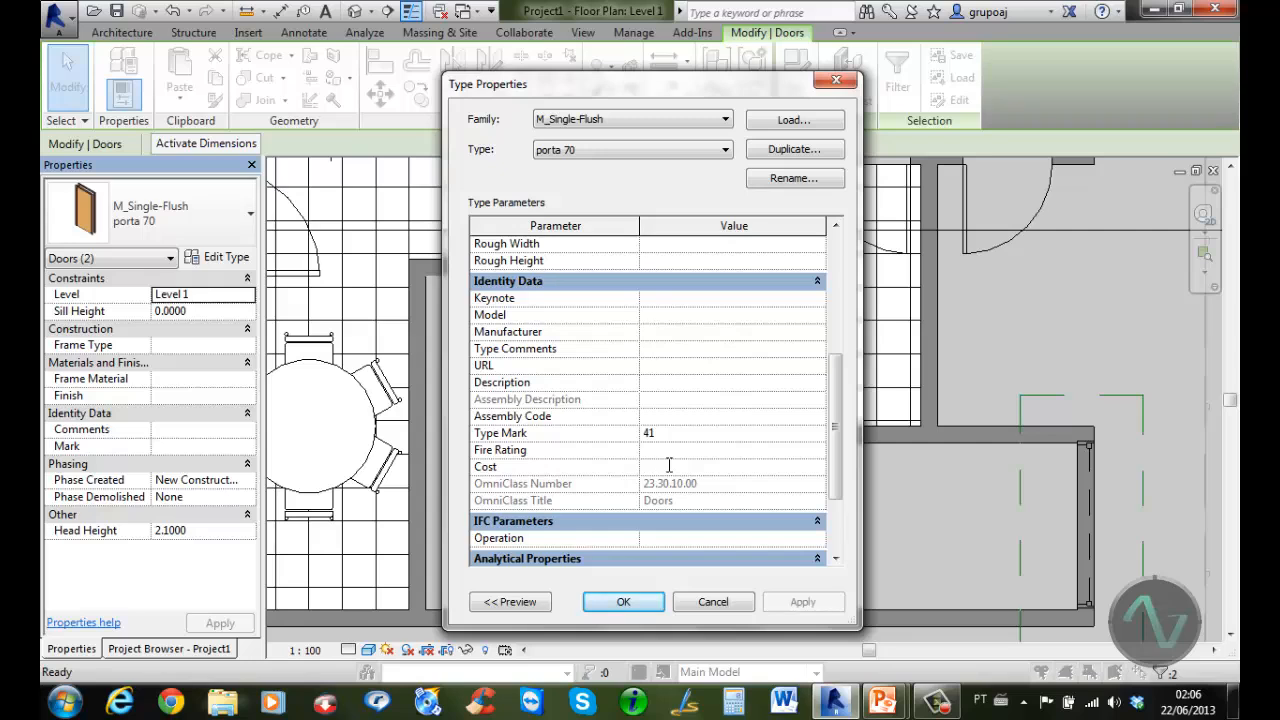
pyautogui.write('234')
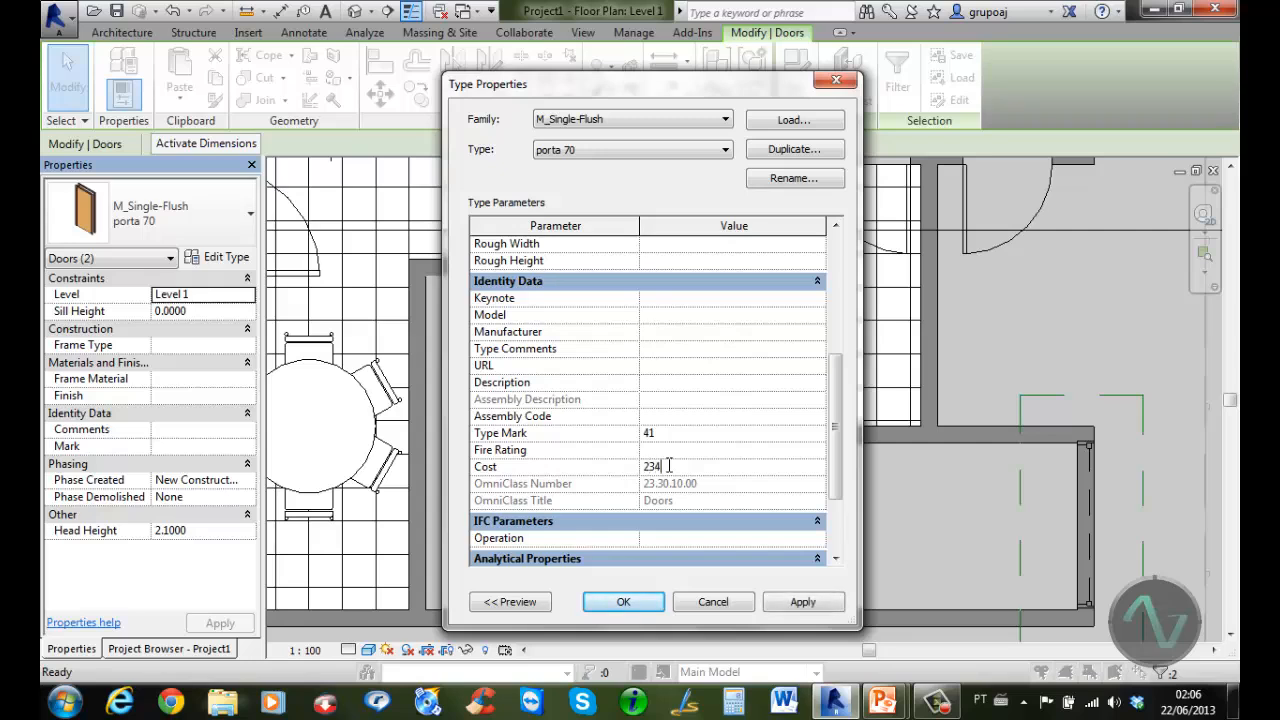
pyautogui.click(645, 606)
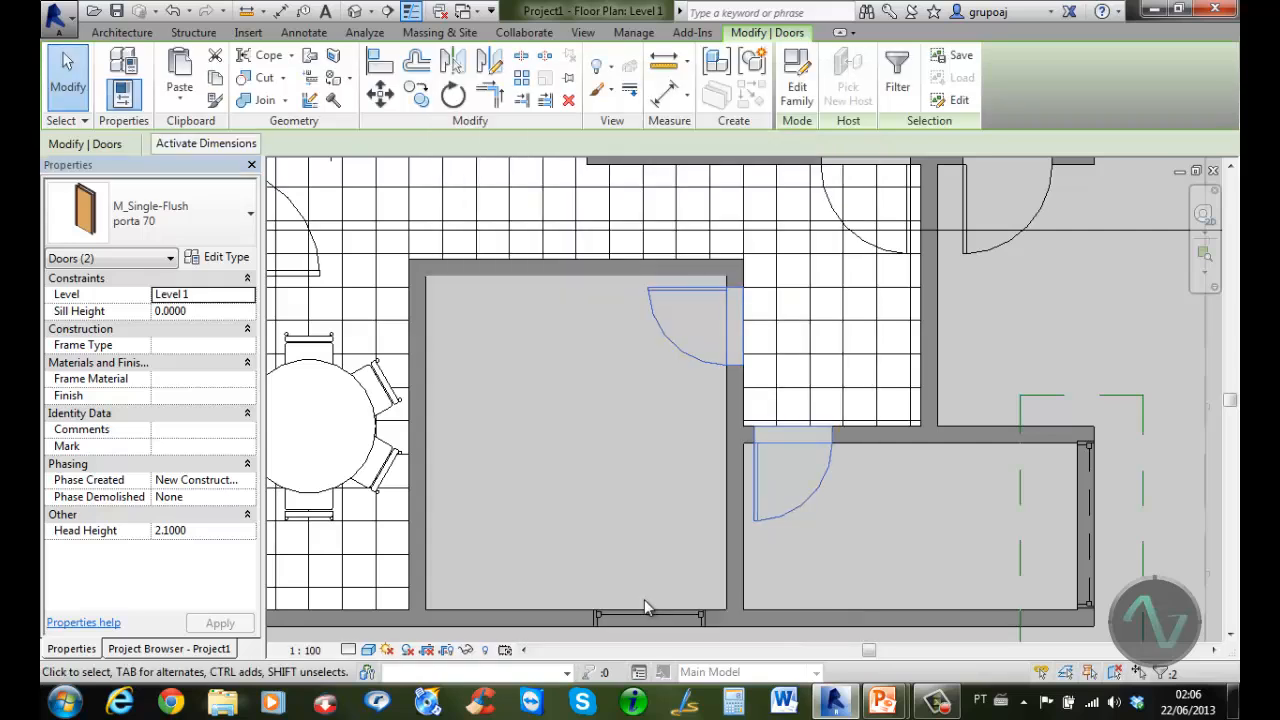
# Reopen the "Tabela de portas" schedule and rename the Count column heading to "Quantidade"
pyautogui.click(198, 649)
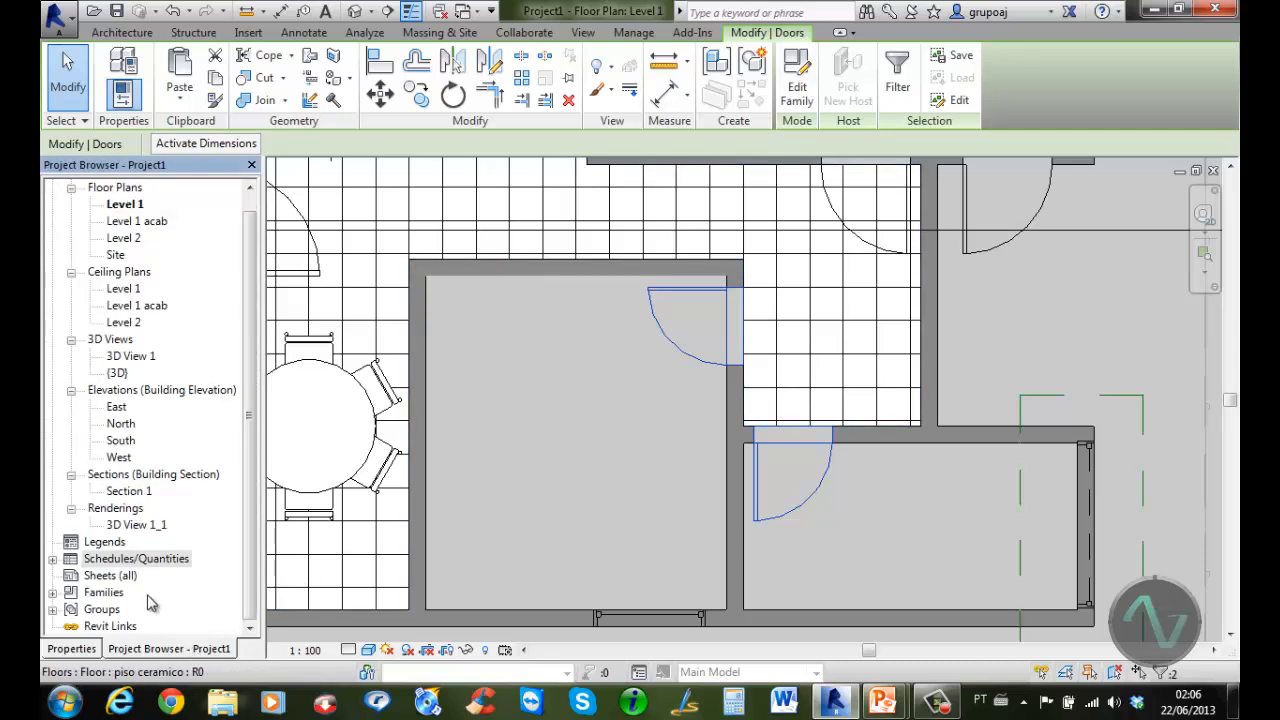
pyautogui.click(52, 558)
pyautogui.doubleClick(127, 576)
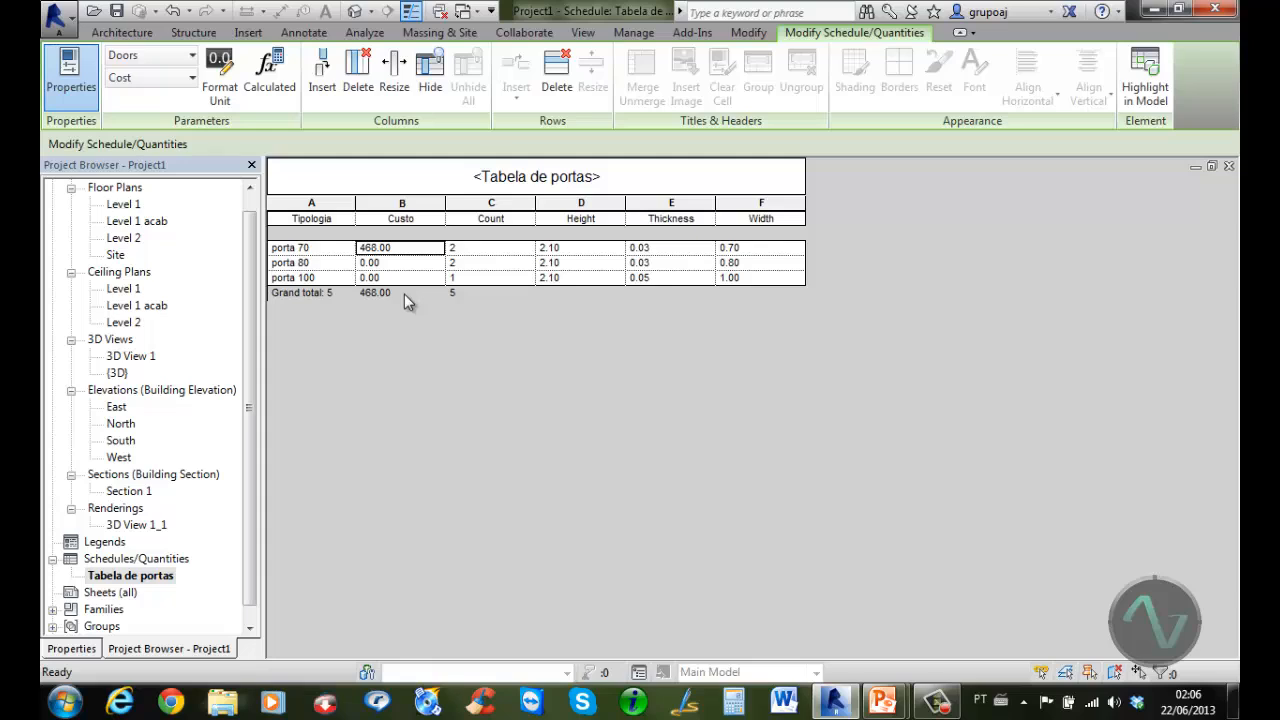
pyautogui.click(520, 218)
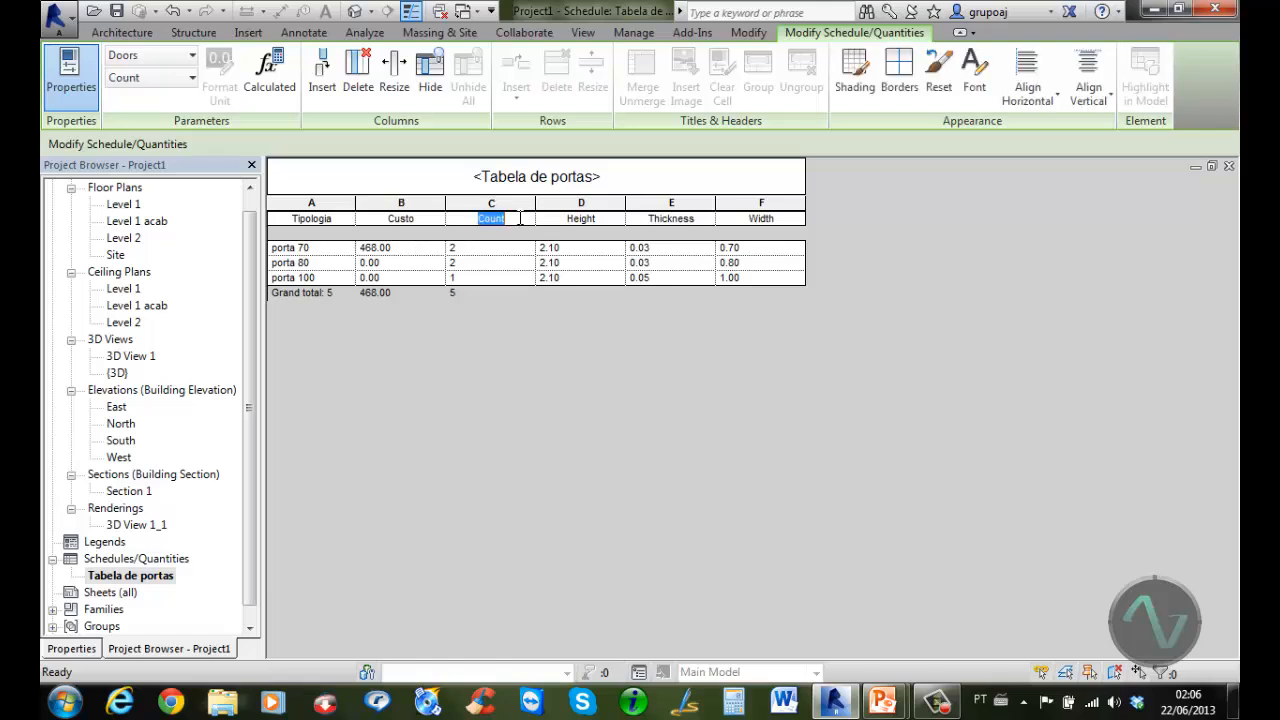
pyautogui.write('Quantidade')
# Shade the Height column heading with light cyan (RGB 128-255-255) and reset that heading's formatting override
pyautogui.rightClick(581, 222)
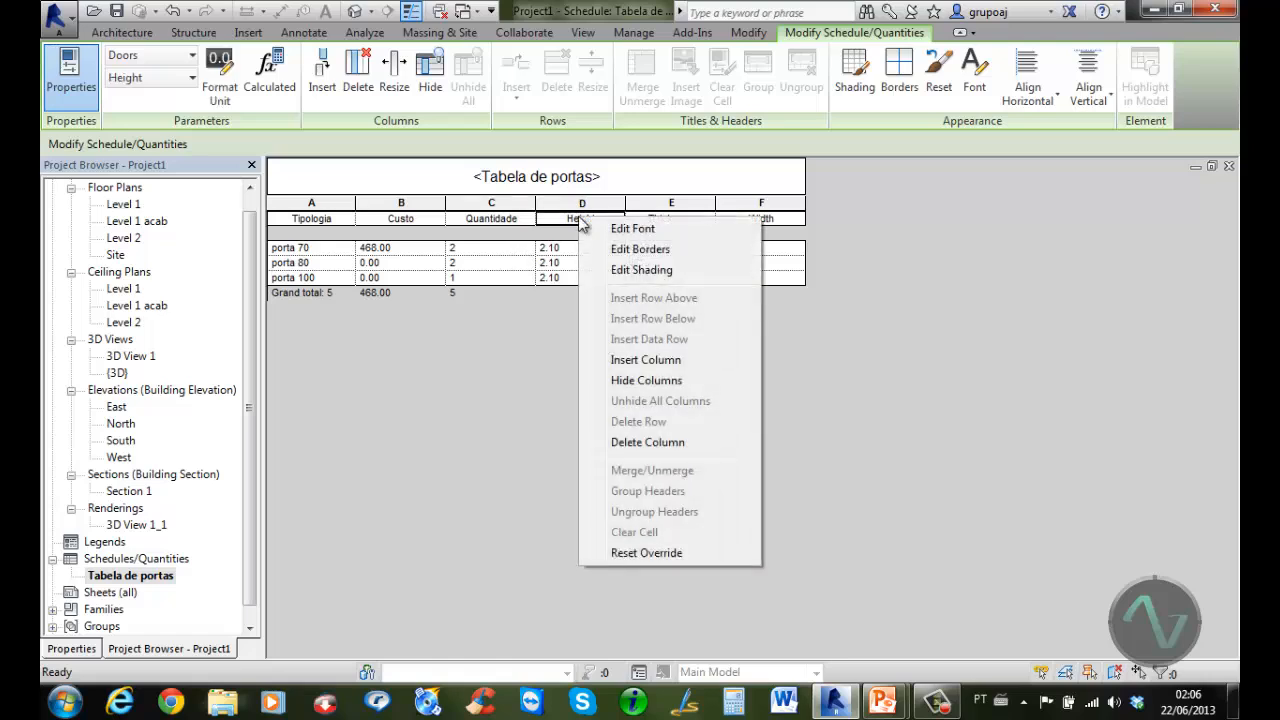
pyautogui.click(653, 268)
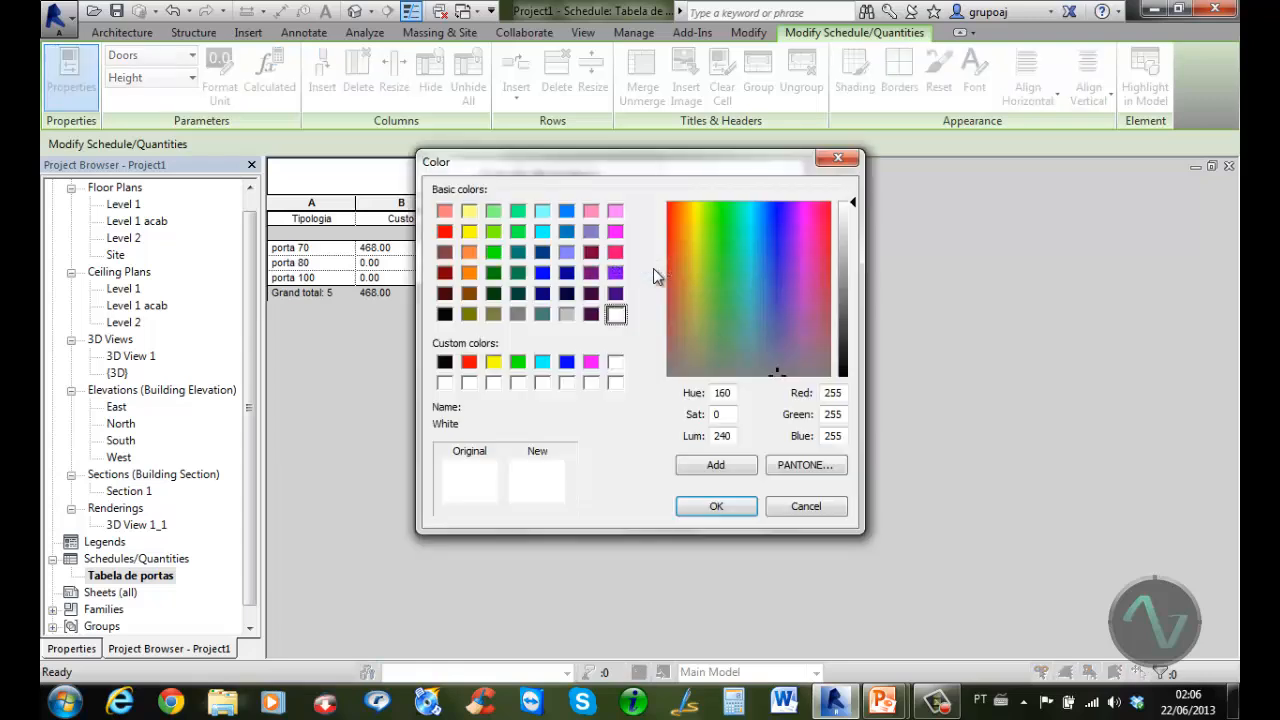
pyautogui.click(541, 211)
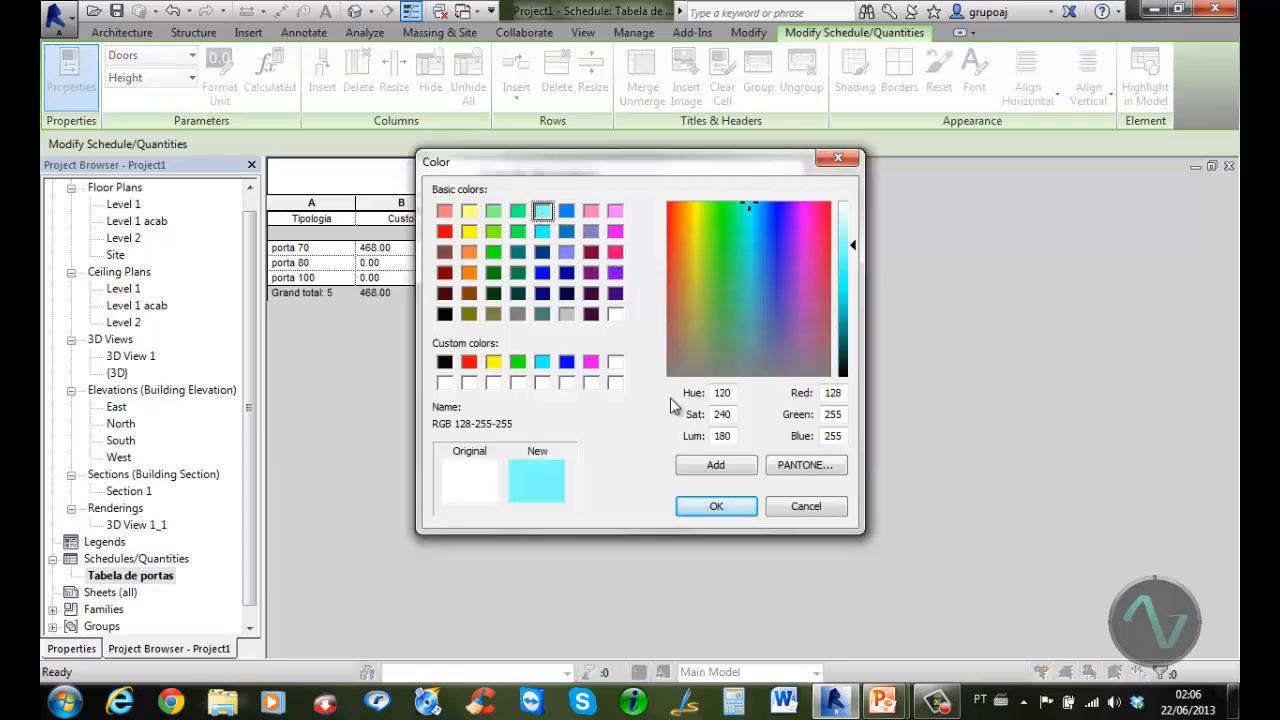
pyautogui.click(718, 506)
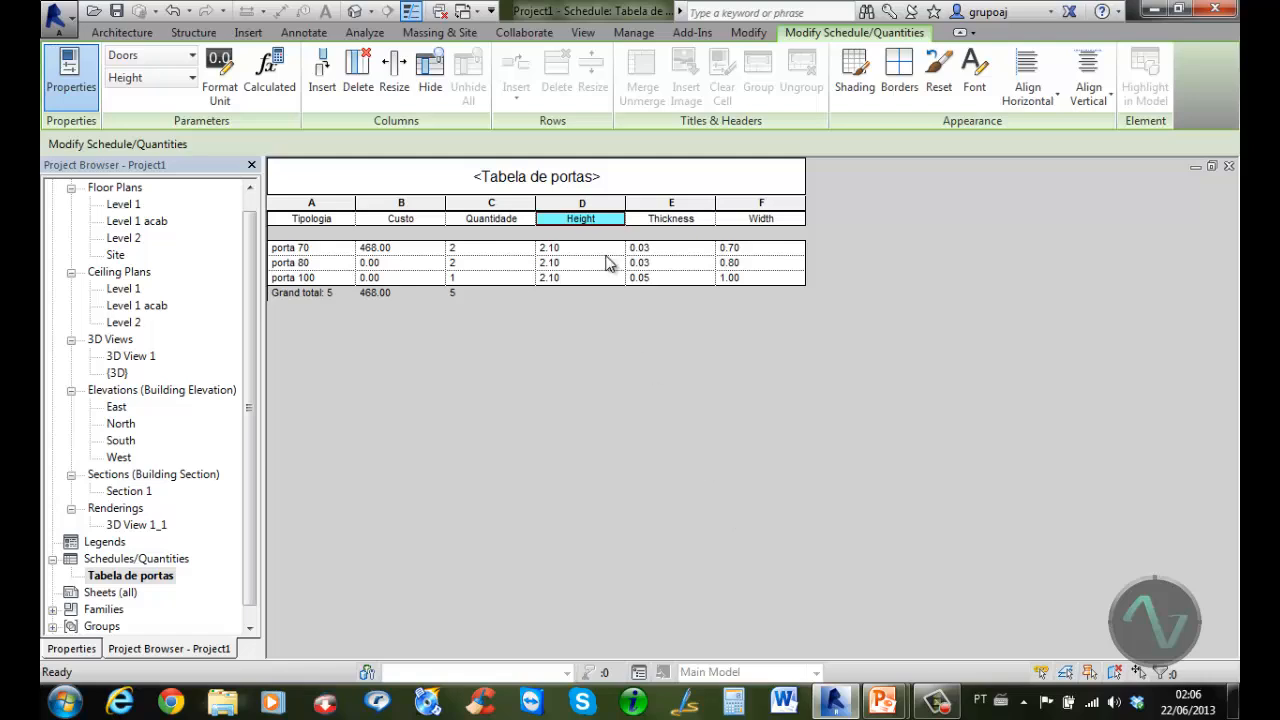
pyautogui.rightClick(604, 221)
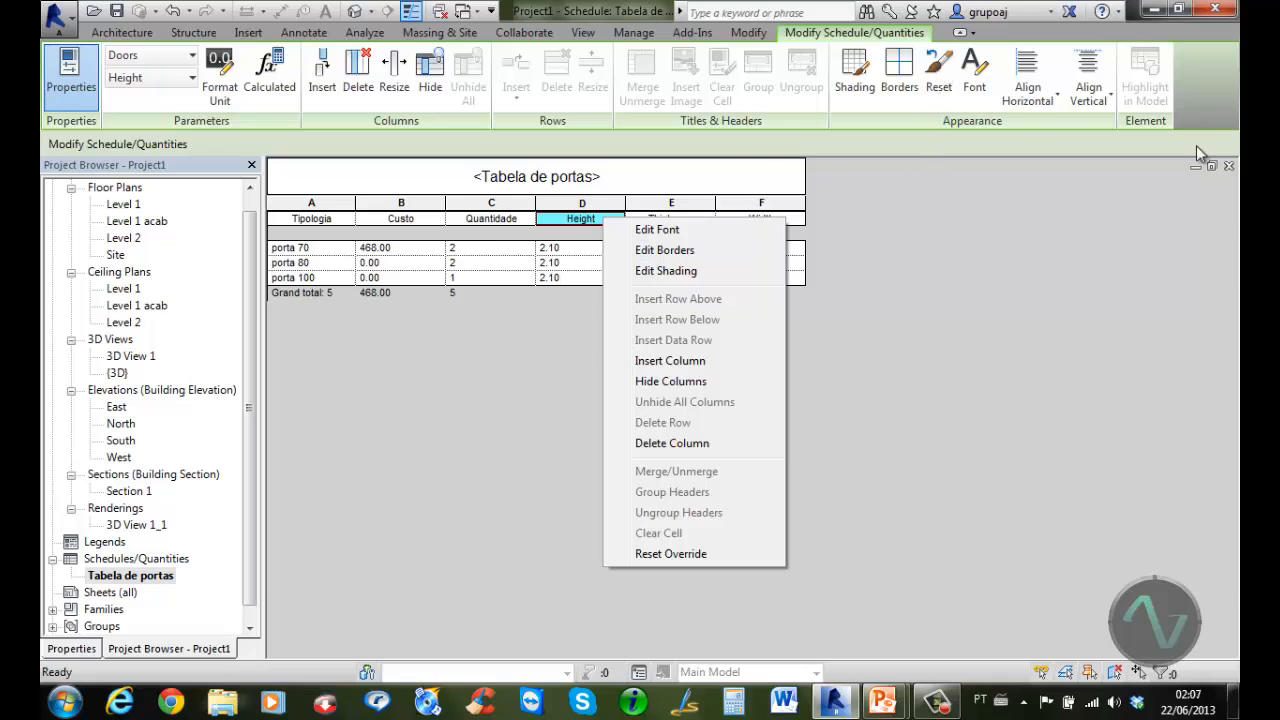
pyautogui.click(940, 88)
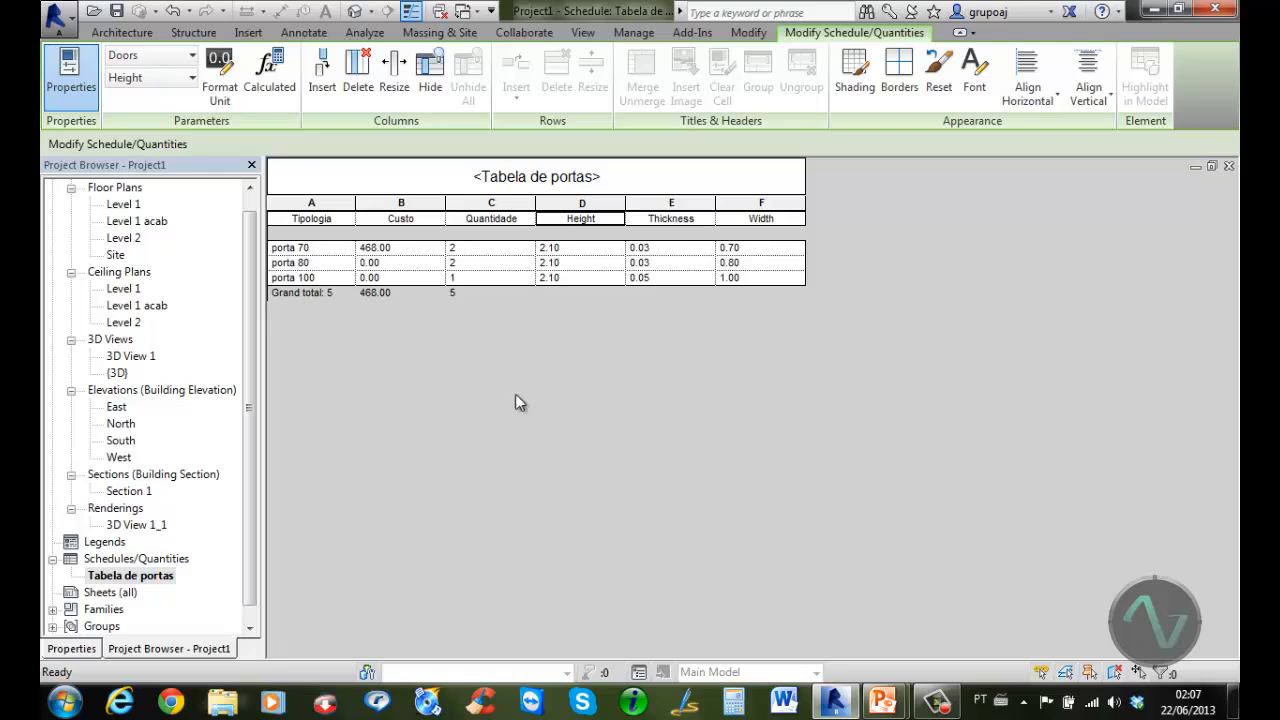
# Create a new sheet using the A1 metric titleblock
pyautogui.moveTo(251, 577); pyautogui.dragTo(250, 593)
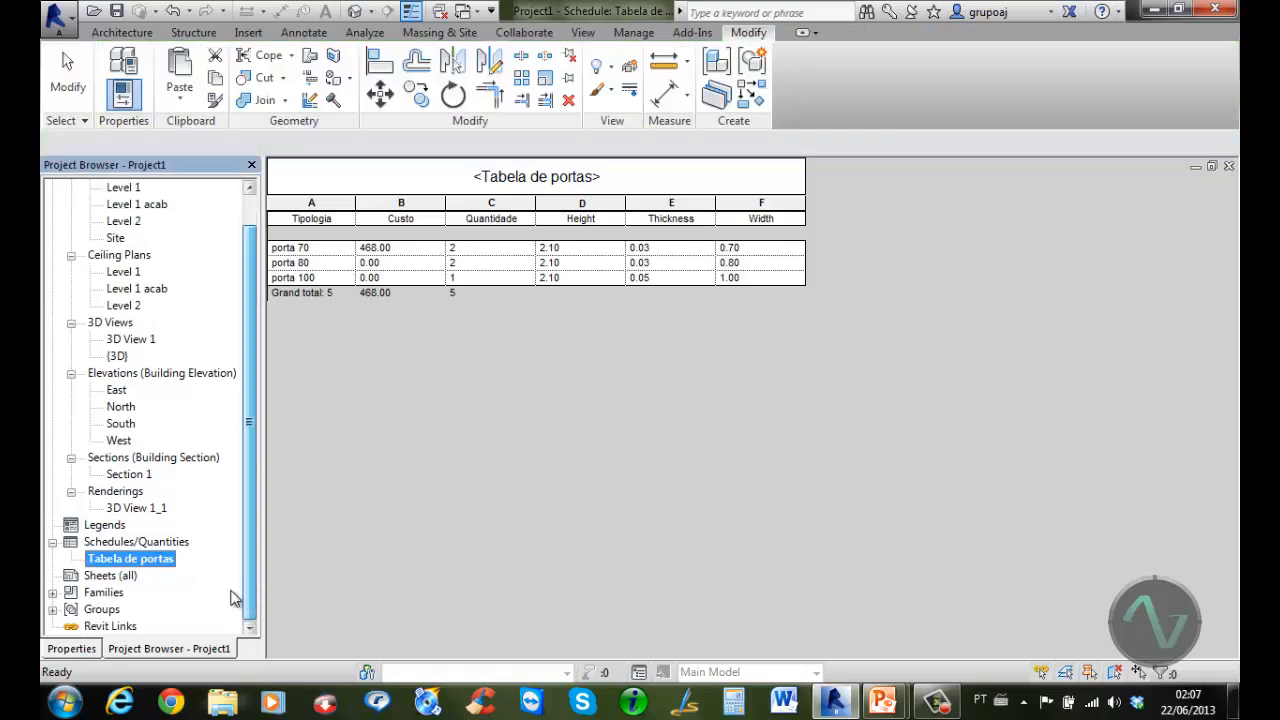
pyautogui.click(110, 576)
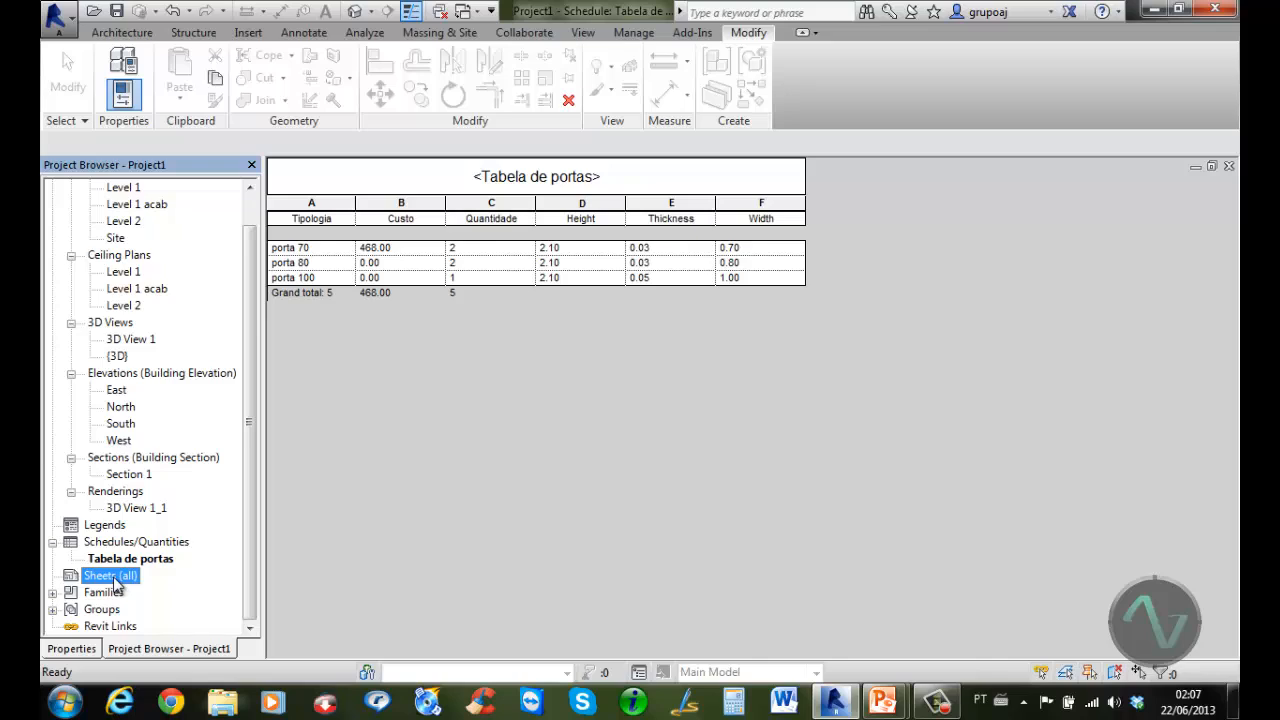
pyautogui.rightClick(113, 576)
pyautogui.click(198, 591)
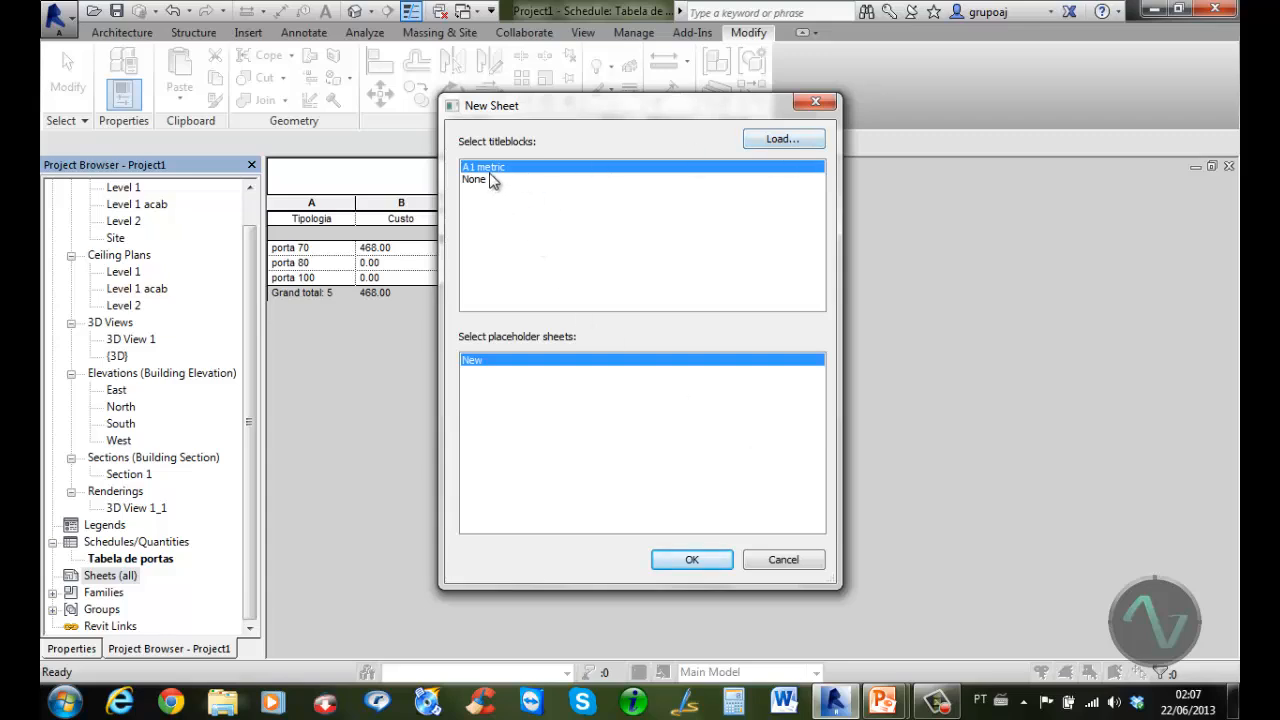
pyautogui.click(692, 560)
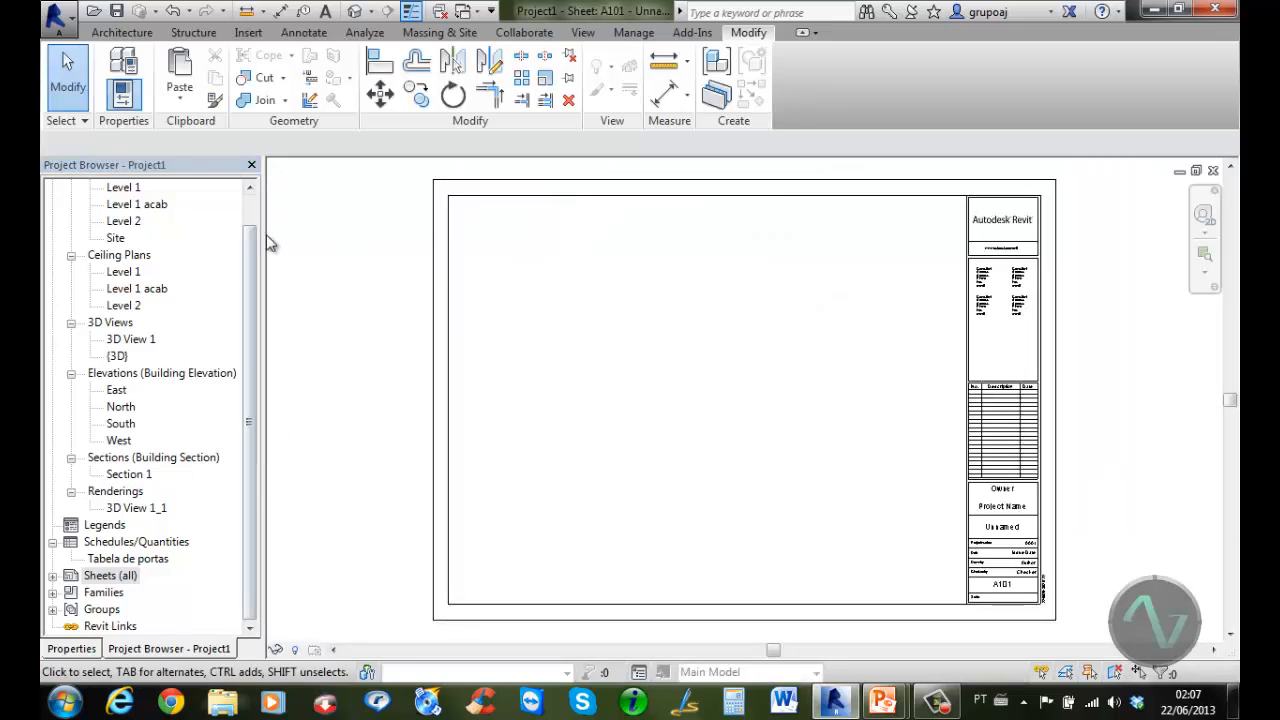
# Place the Level 1 floor plan on the new sheet and check its view title and scale
pyautogui.moveTo(254, 248); pyautogui.dragTo(252, 170)
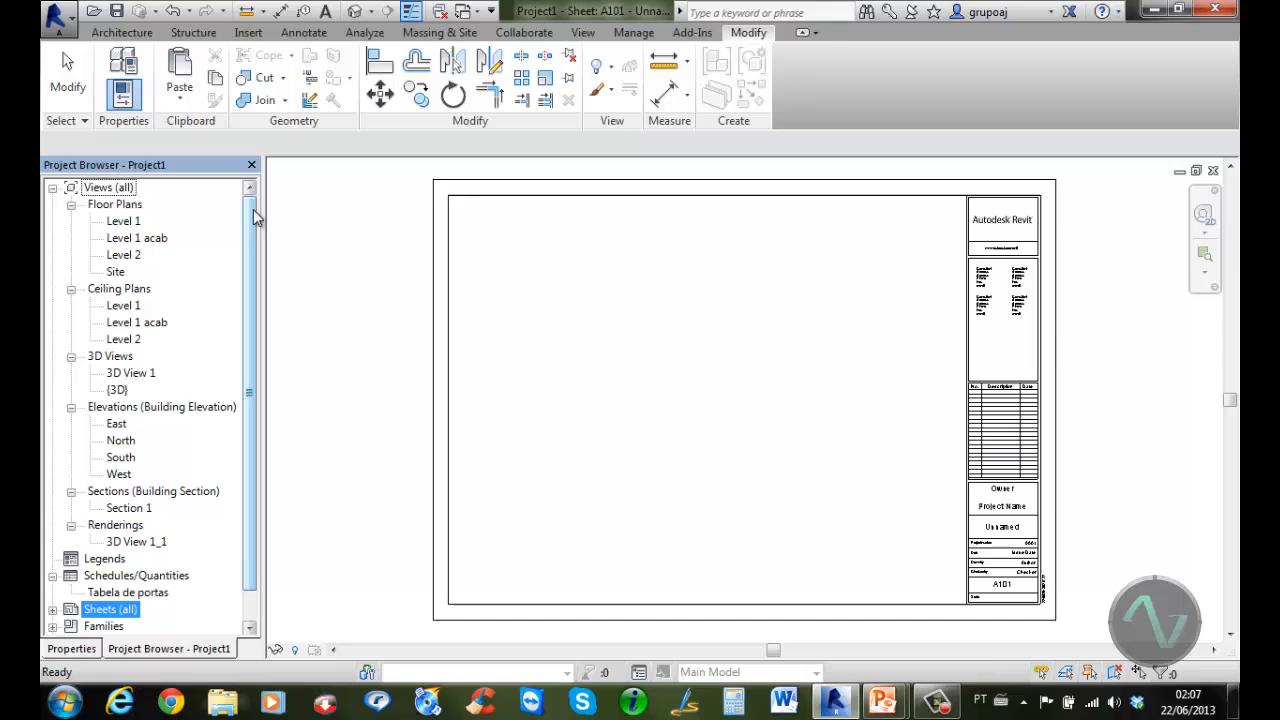
pyautogui.click(124, 221)
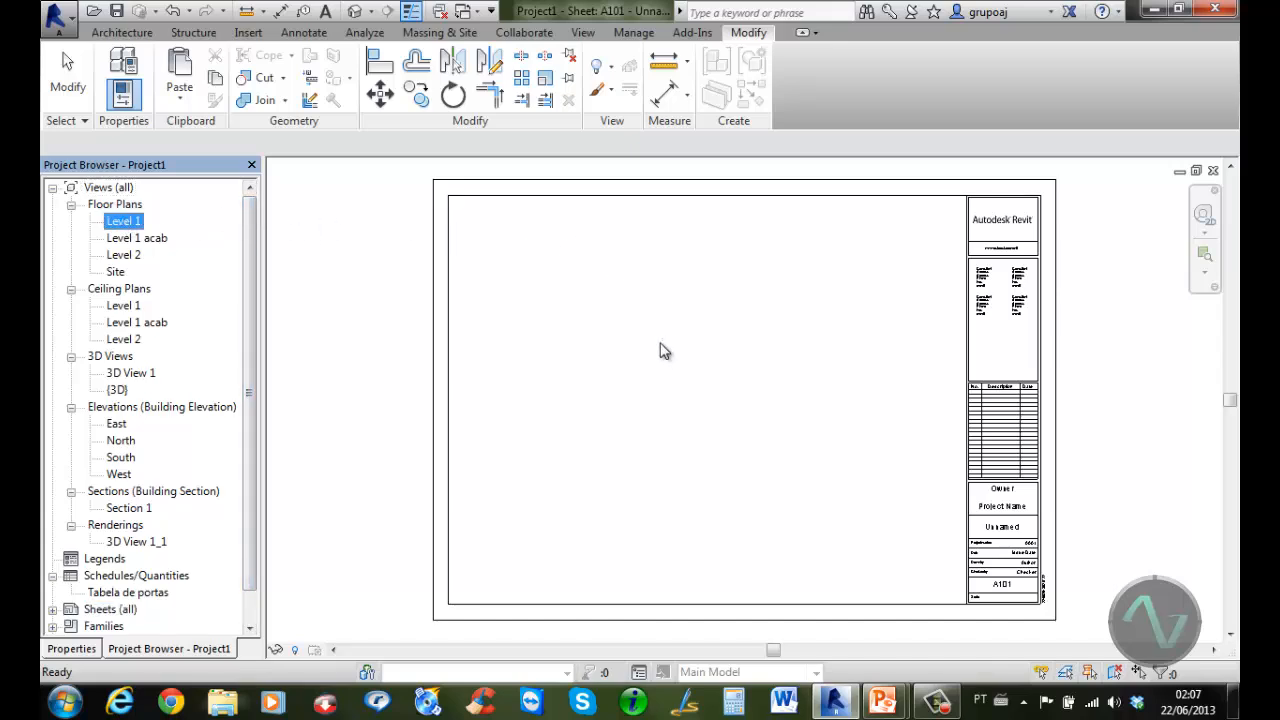
pyautogui.click(657, 405)
pyautogui.click(470, 637)
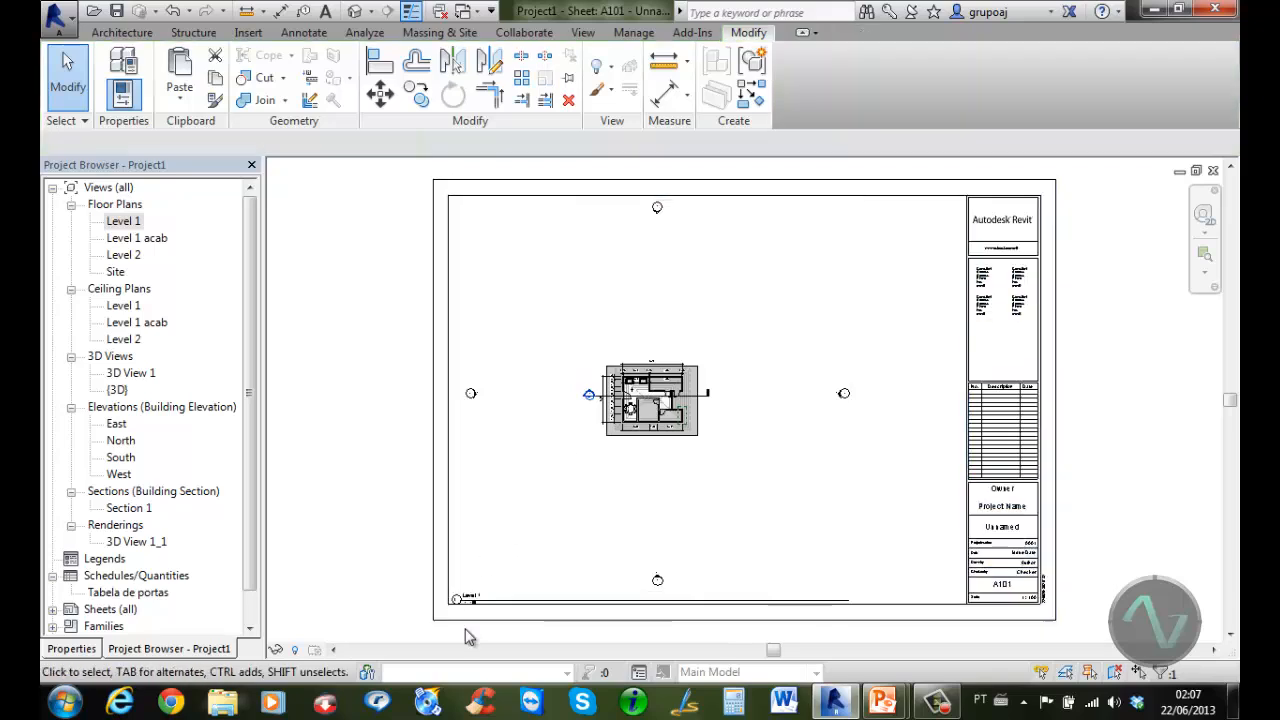
pyautogui.scroll(6, 470, 637)
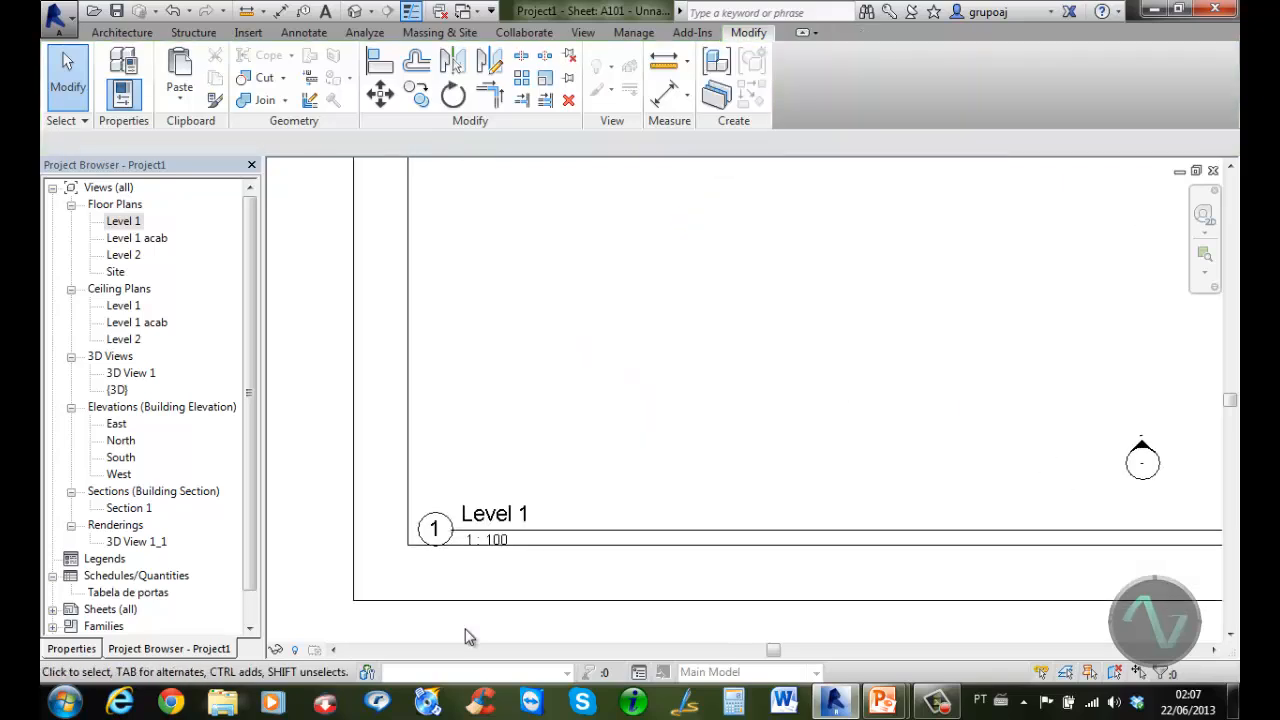
pyautogui.scroll(2, 470, 637)
pyautogui.scroll(-3, 470, 637)
pyautogui.scroll(-5, 657, 391)
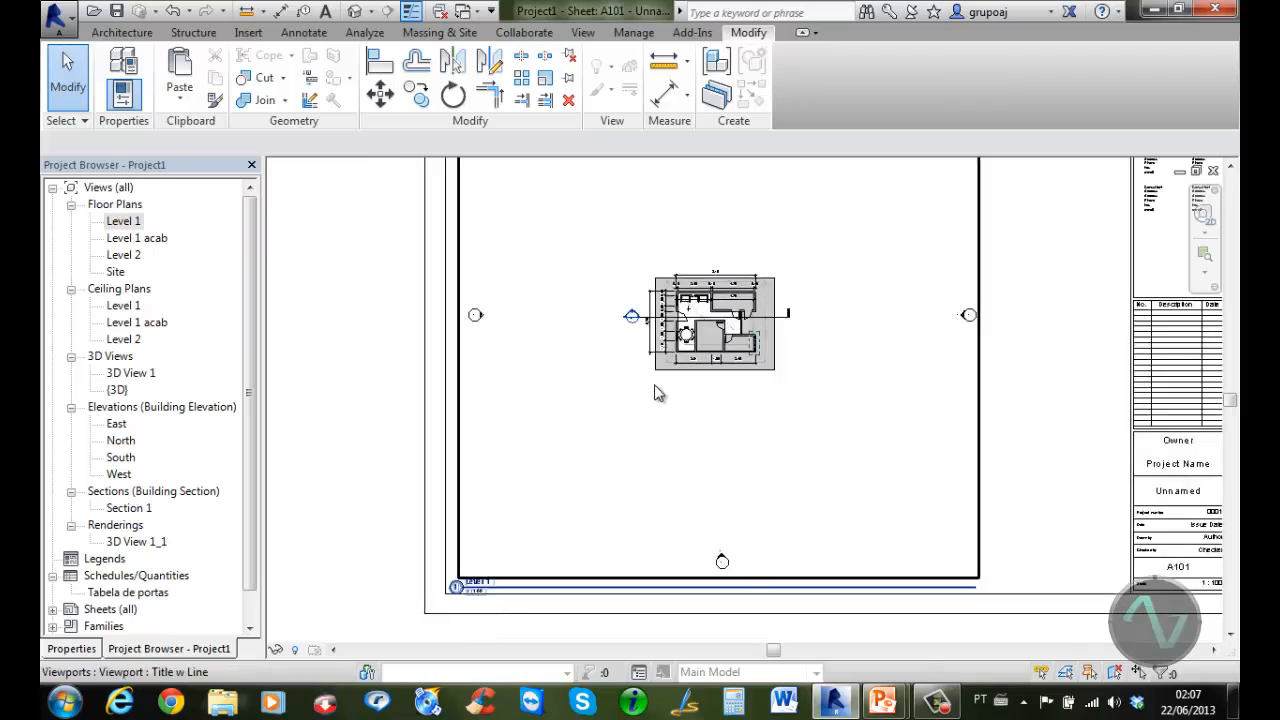
pyautogui.moveTo(669, 386); pyautogui.dragTo(649, 395, button='middle')
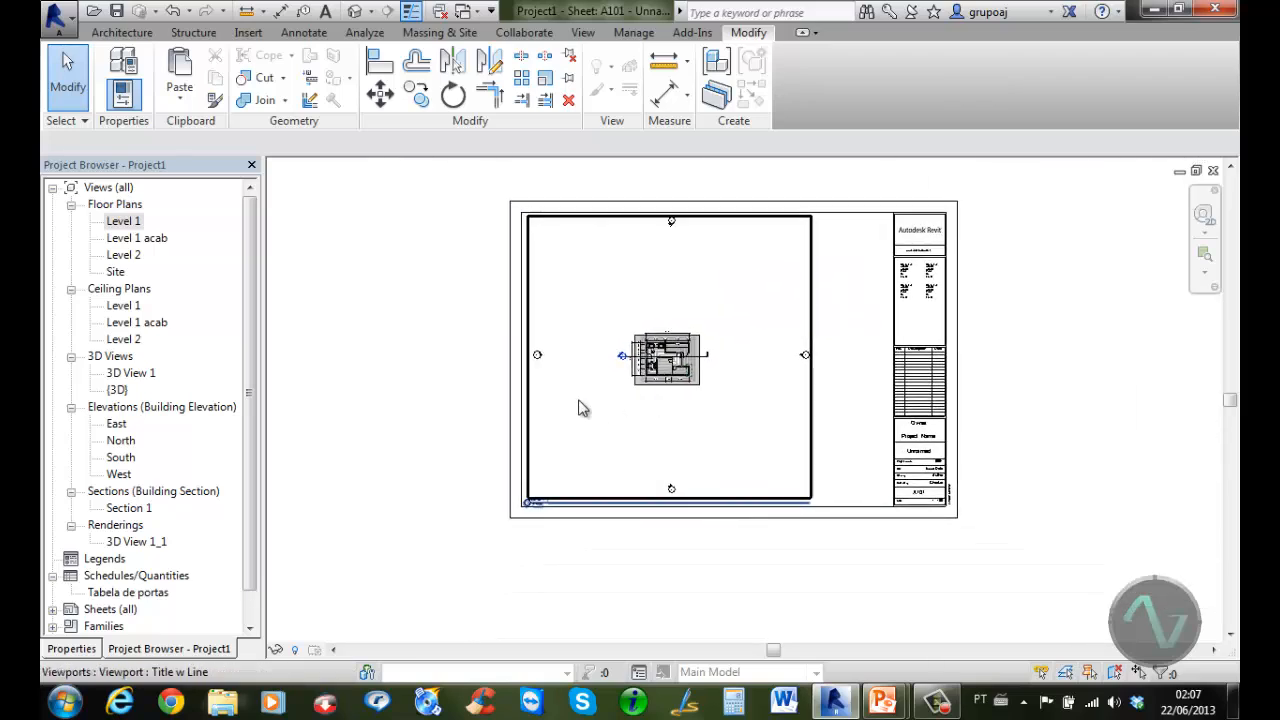
# Create a second sheet, also with the A1 metric titleblock
pyautogui.moveTo(250, 528); pyautogui.dragTo(252, 570)
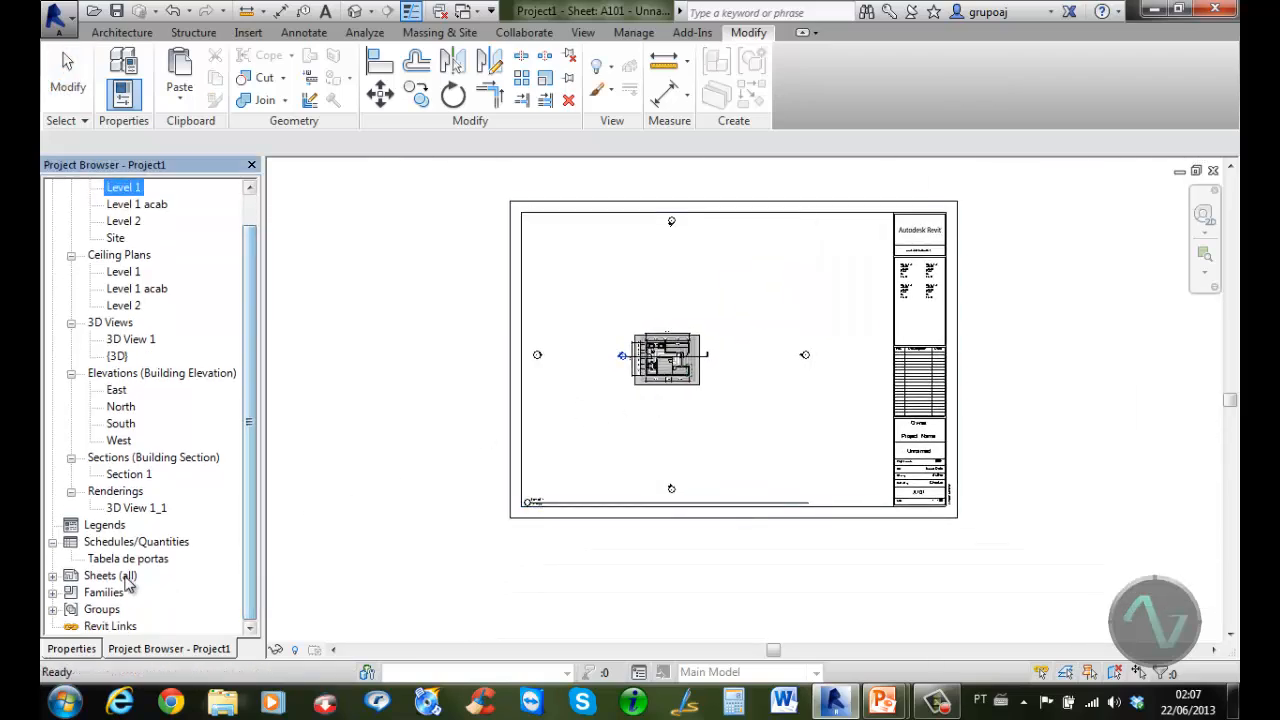
pyautogui.rightClick(125, 577)
pyautogui.click(190, 590)
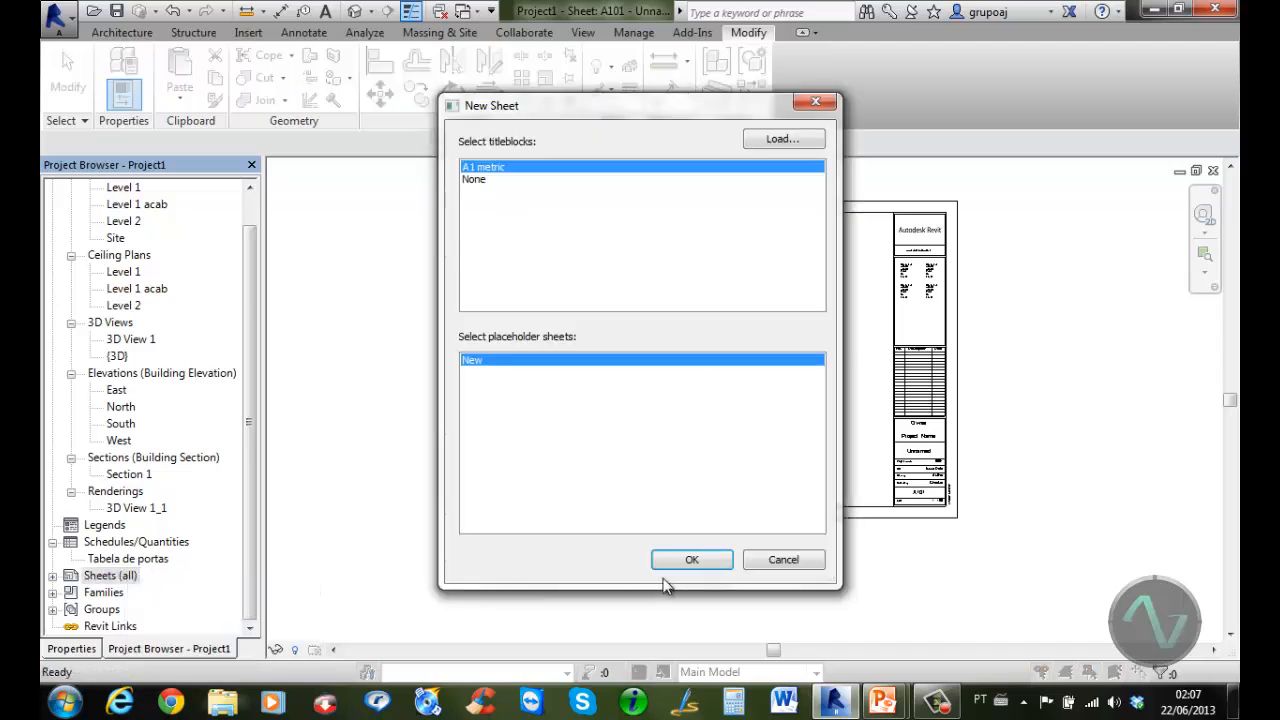
pyautogui.click(692, 560)
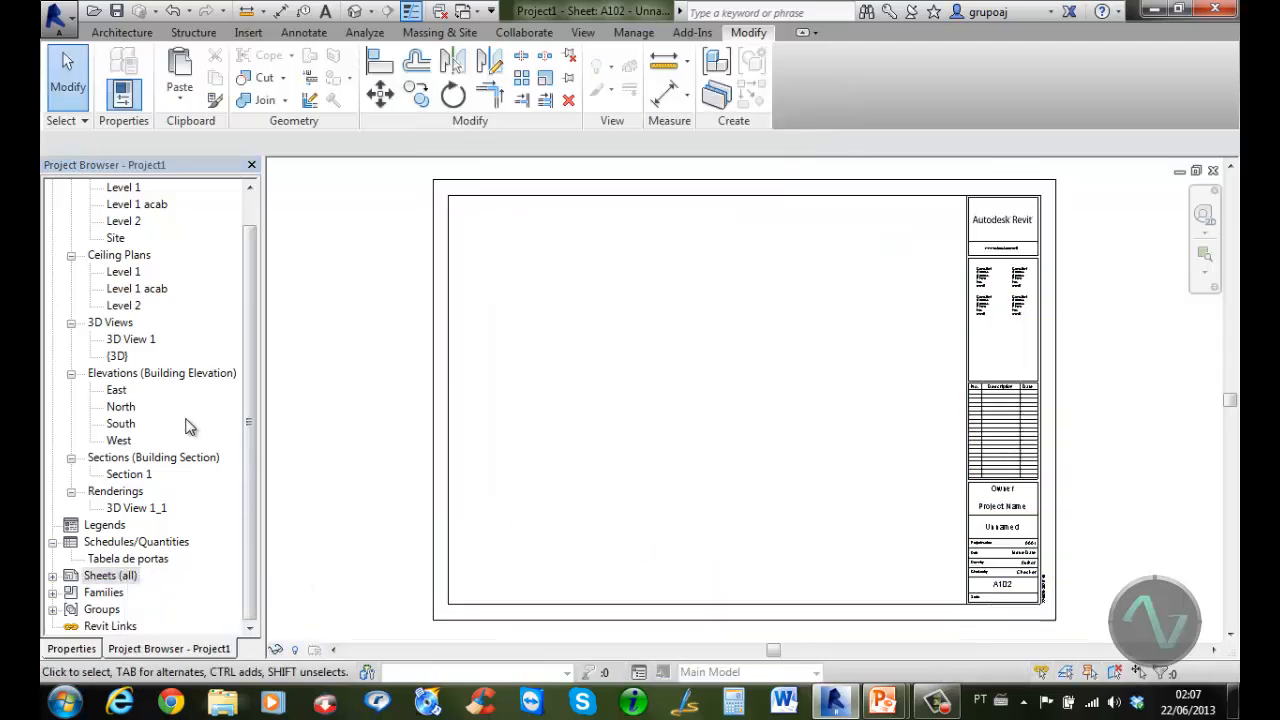
# Place the East, North, South and West elevations on the second sheet in two rows of two
pyautogui.moveTo(116, 392); pyautogui.dragTo(551, 300)
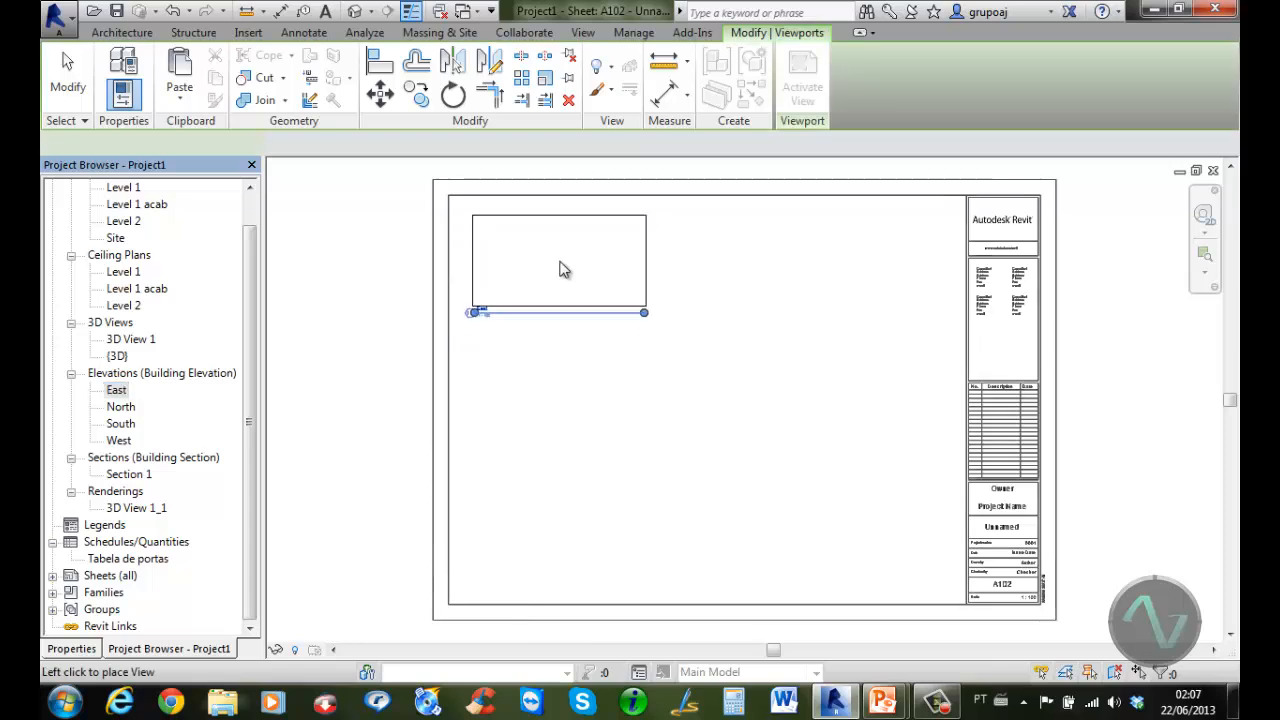
pyautogui.click(575, 267)
pyautogui.moveTo(121, 406); pyautogui.dragTo(826, 277)
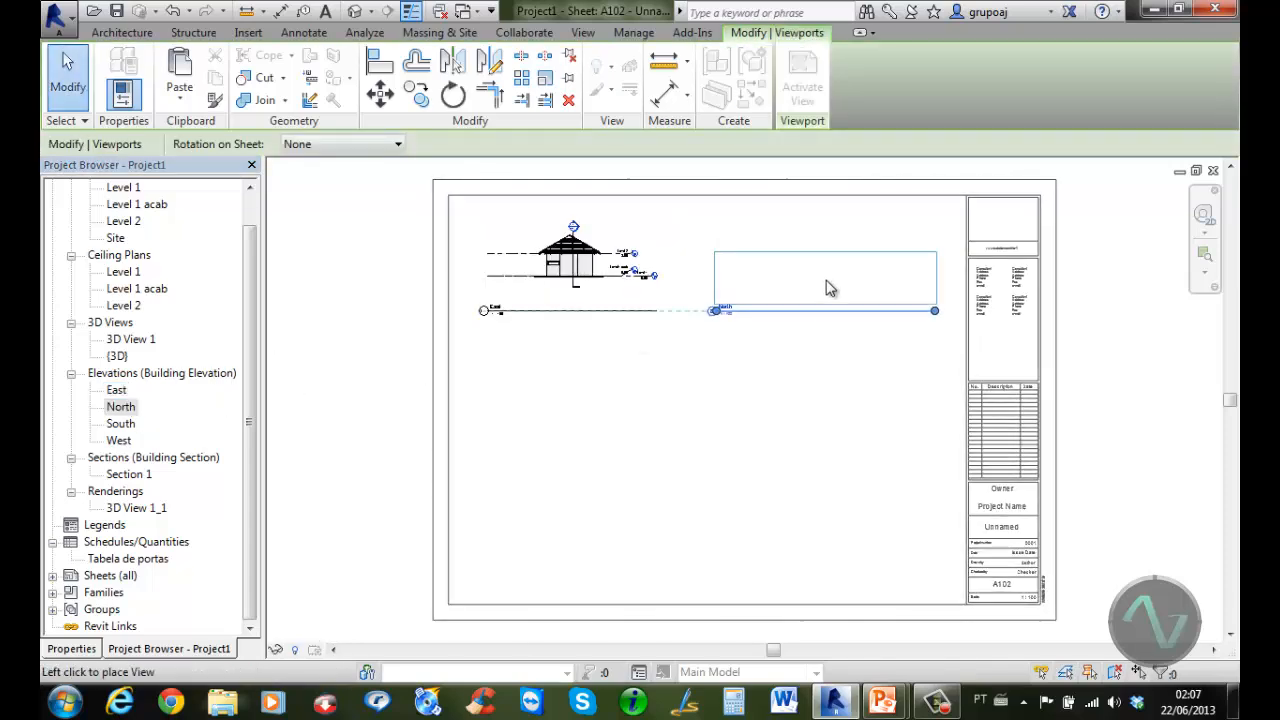
pyautogui.click(826, 289)
pyautogui.moveTo(121, 423); pyautogui.dragTo(563, 400)
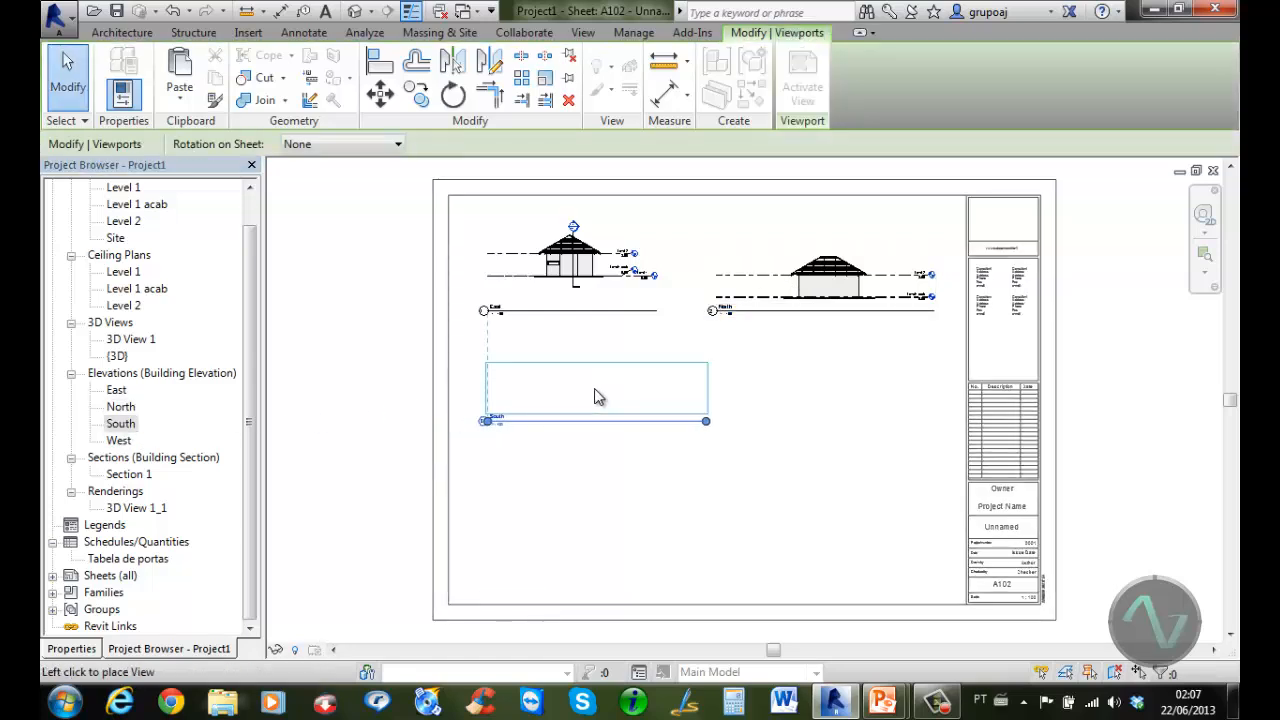
pyautogui.click(594, 398)
pyautogui.moveTo(119, 440); pyautogui.dragTo(843, 394)
pyautogui.click(857, 394)
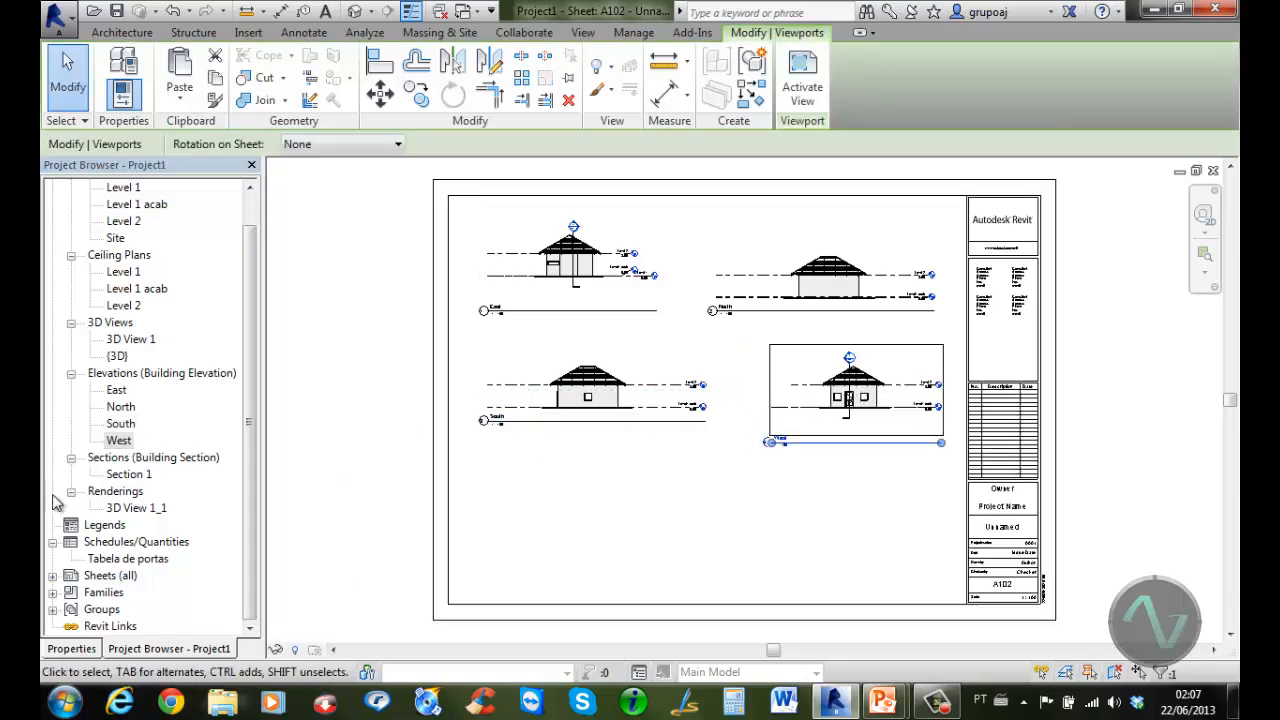
# Place the 3D View 1_1 rendering below the South elevation and Section 1 below the West elevation
pyautogui.moveTo(143, 508); pyautogui.dragTo(617, 500)
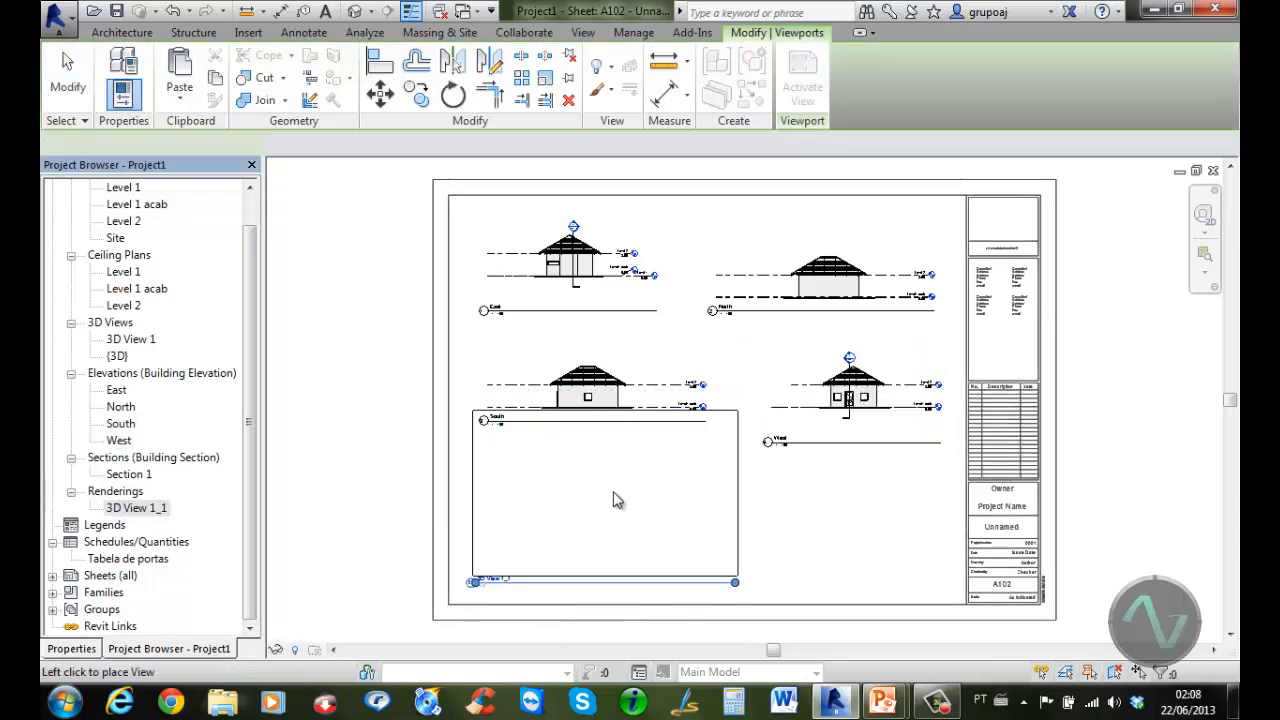
pyautogui.click(614, 499)
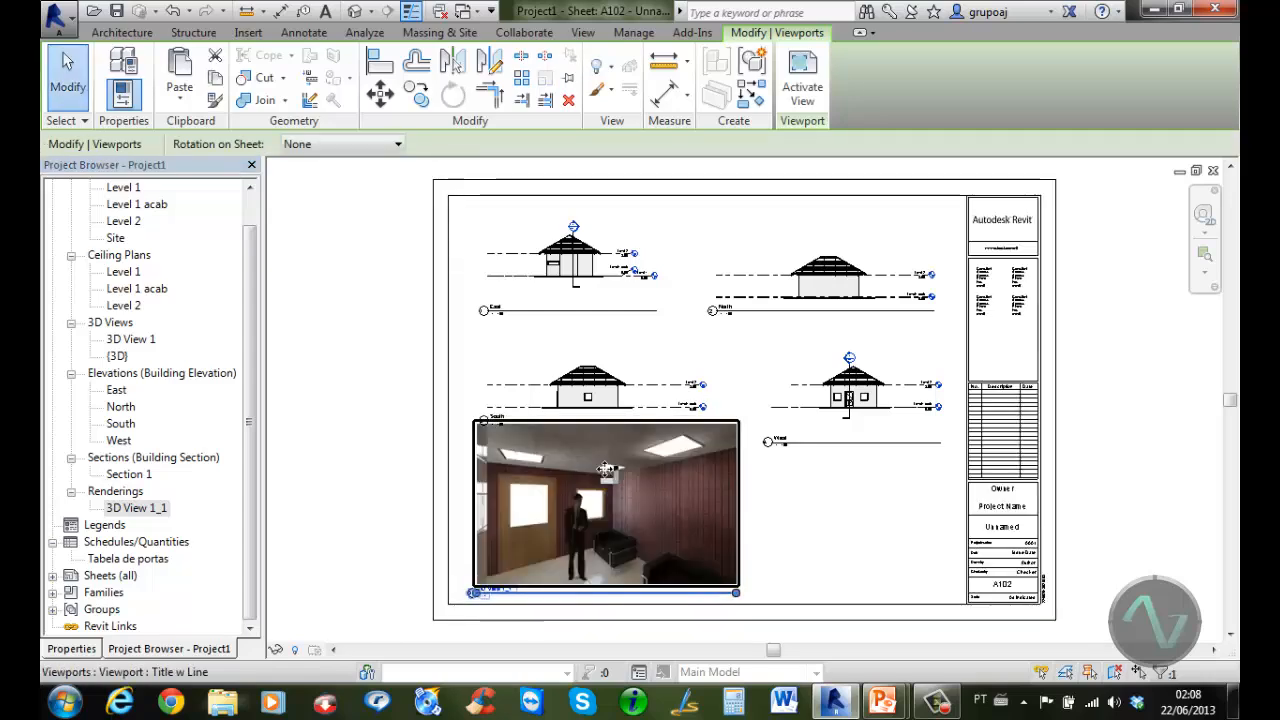
pyautogui.moveTo(130, 475); pyautogui.dragTo(830, 508)
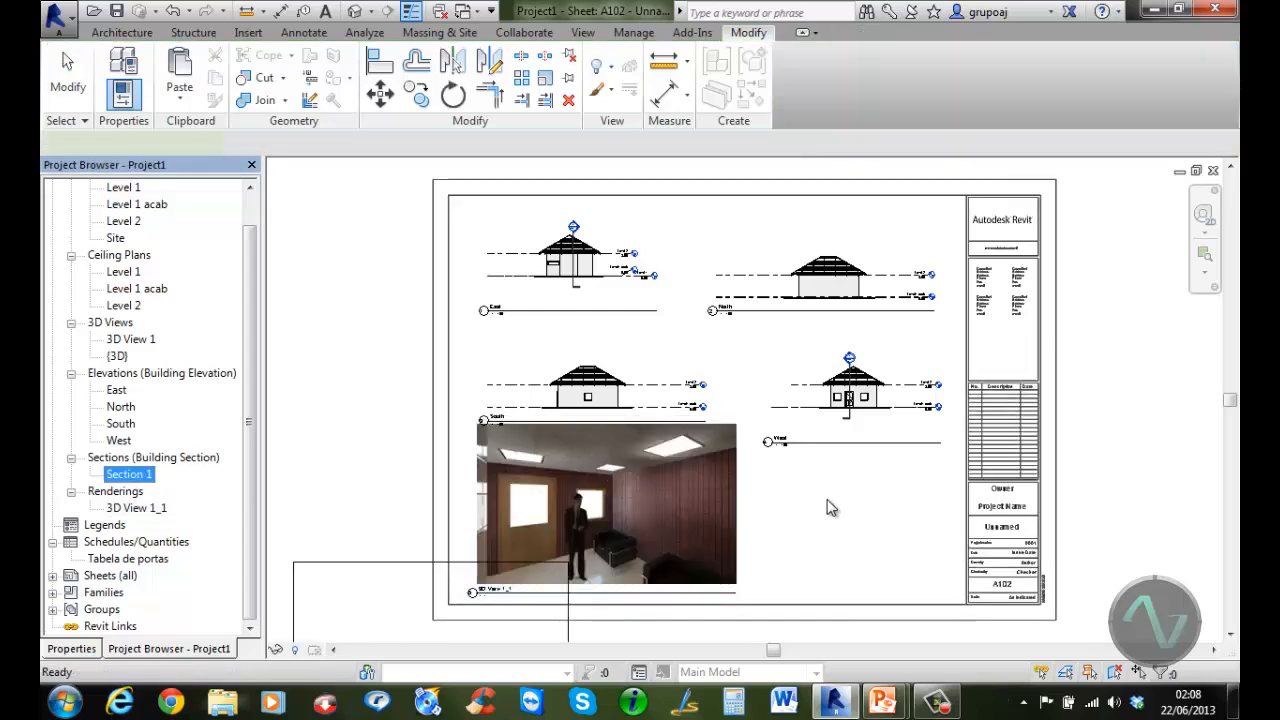
pyautogui.click(811, 515)
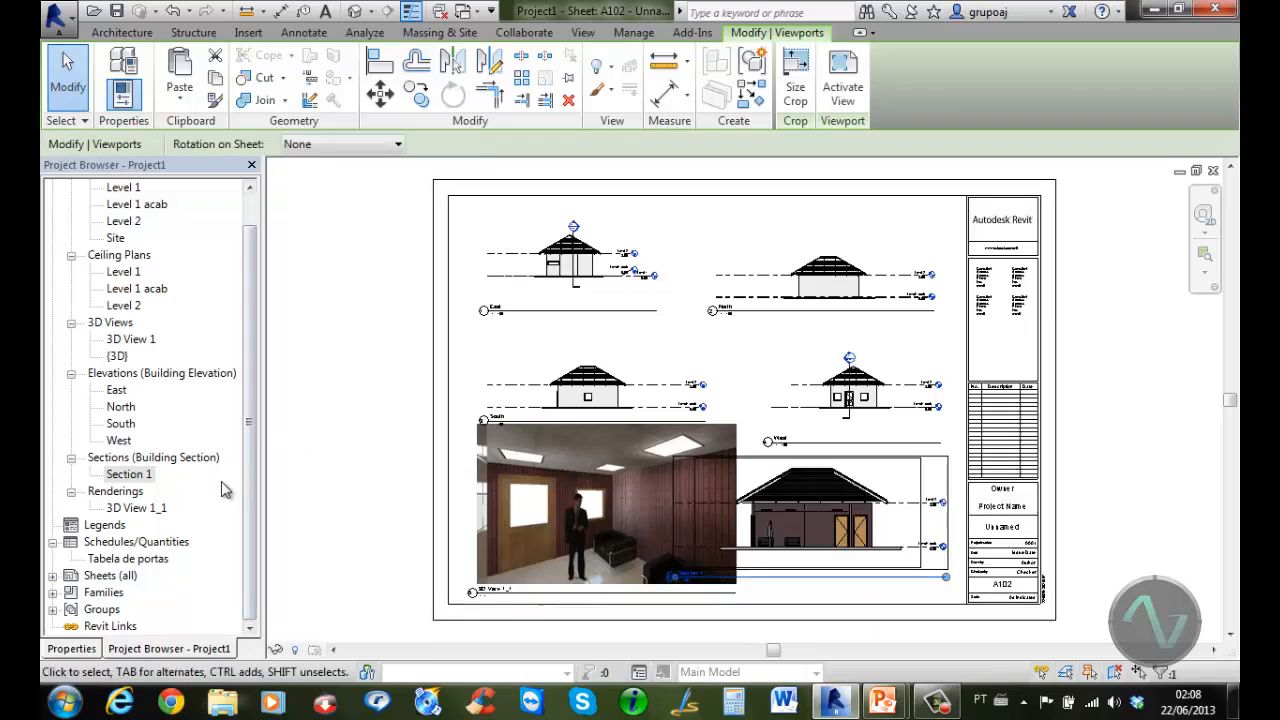
# Place the "Tabela de portas" schedule between the elevations and move the 3D View 1_1 rendering clear of Section 1
pyautogui.moveTo(150, 560); pyautogui.dragTo(720, 314)
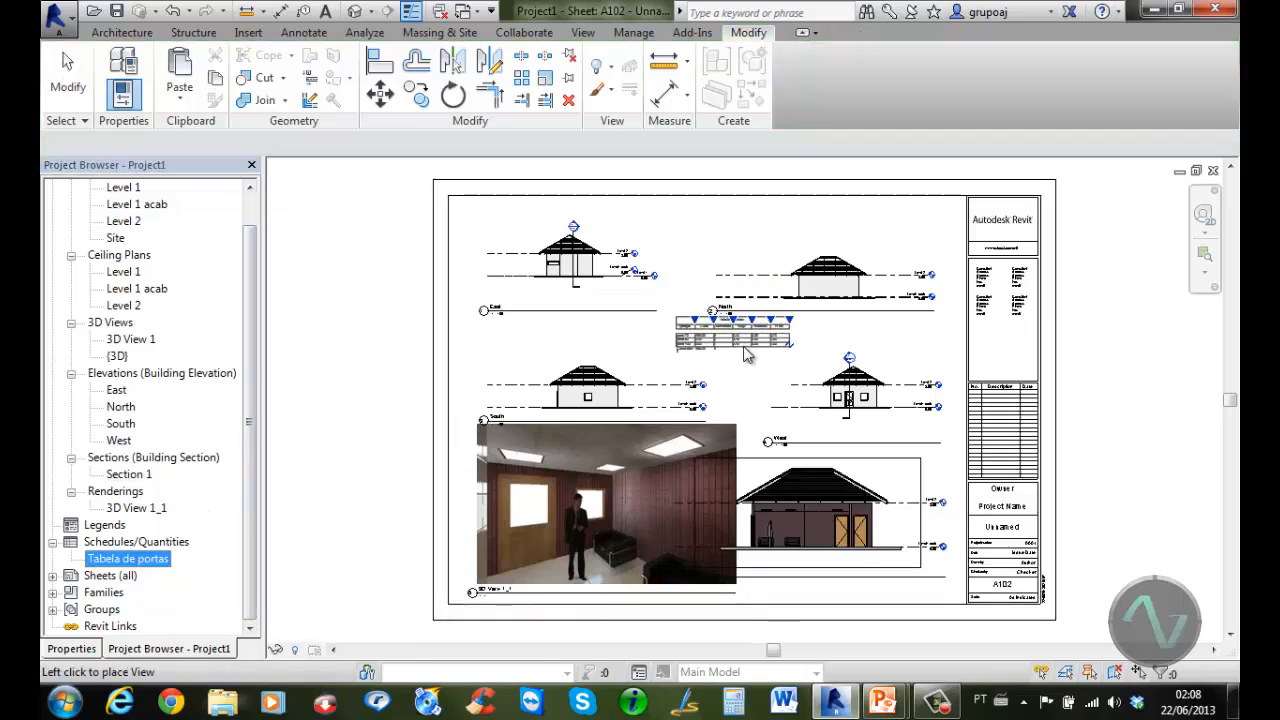
pyautogui.click(749, 366)
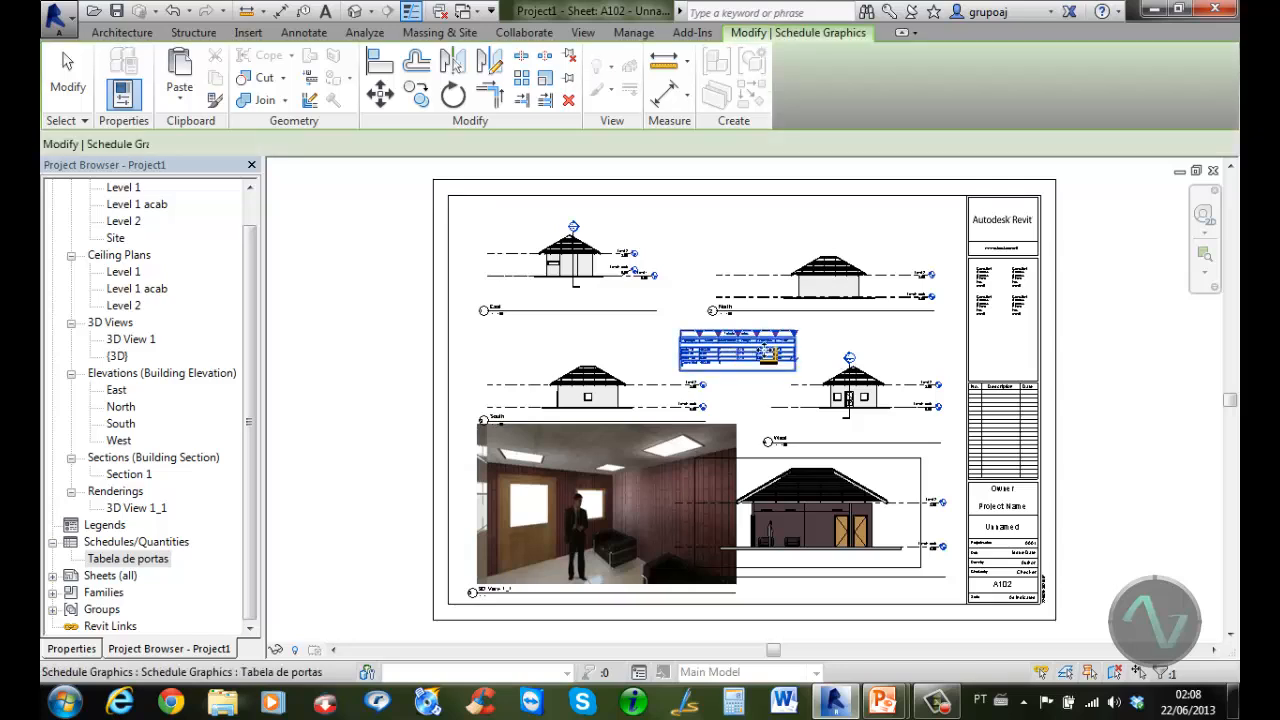
pyautogui.click(1127, 358)
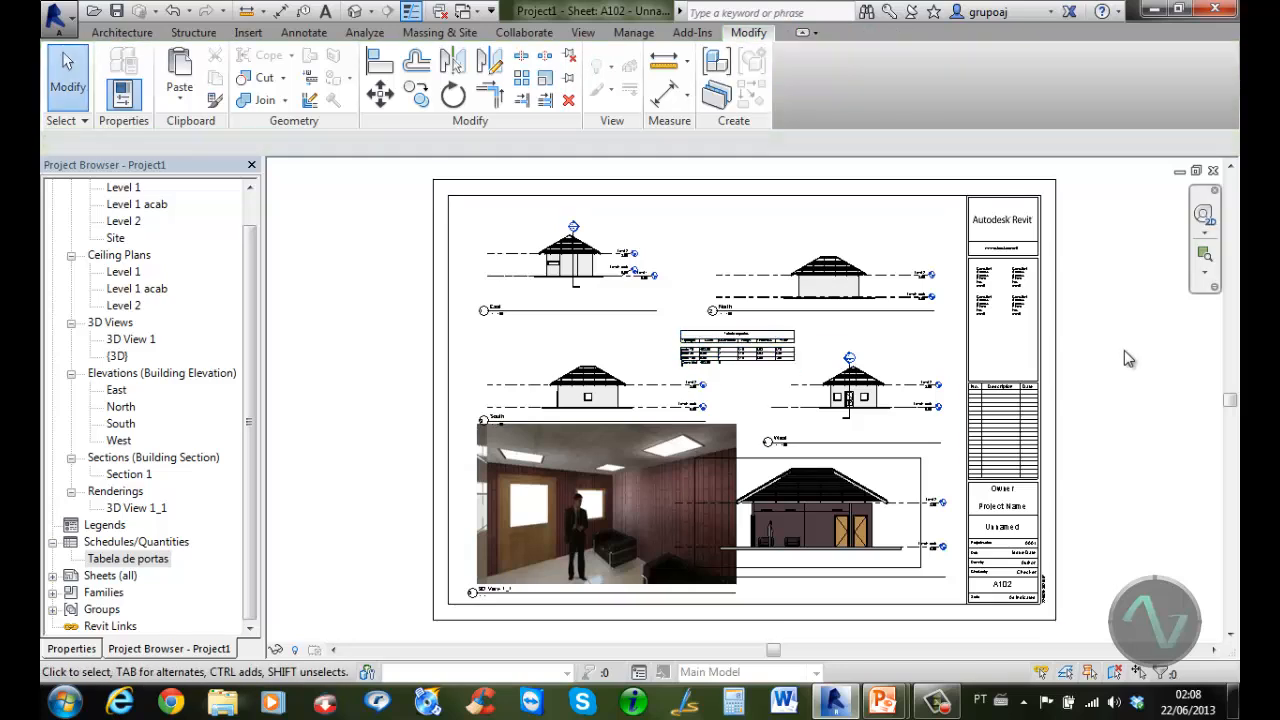
pyautogui.click(615, 522)
pyautogui.moveTo(615, 522); pyautogui.dragTo(484, 512)
# Change the sheet number in the A102 sheet's title block to 34
pyautogui.scroll(3, 705, 590)
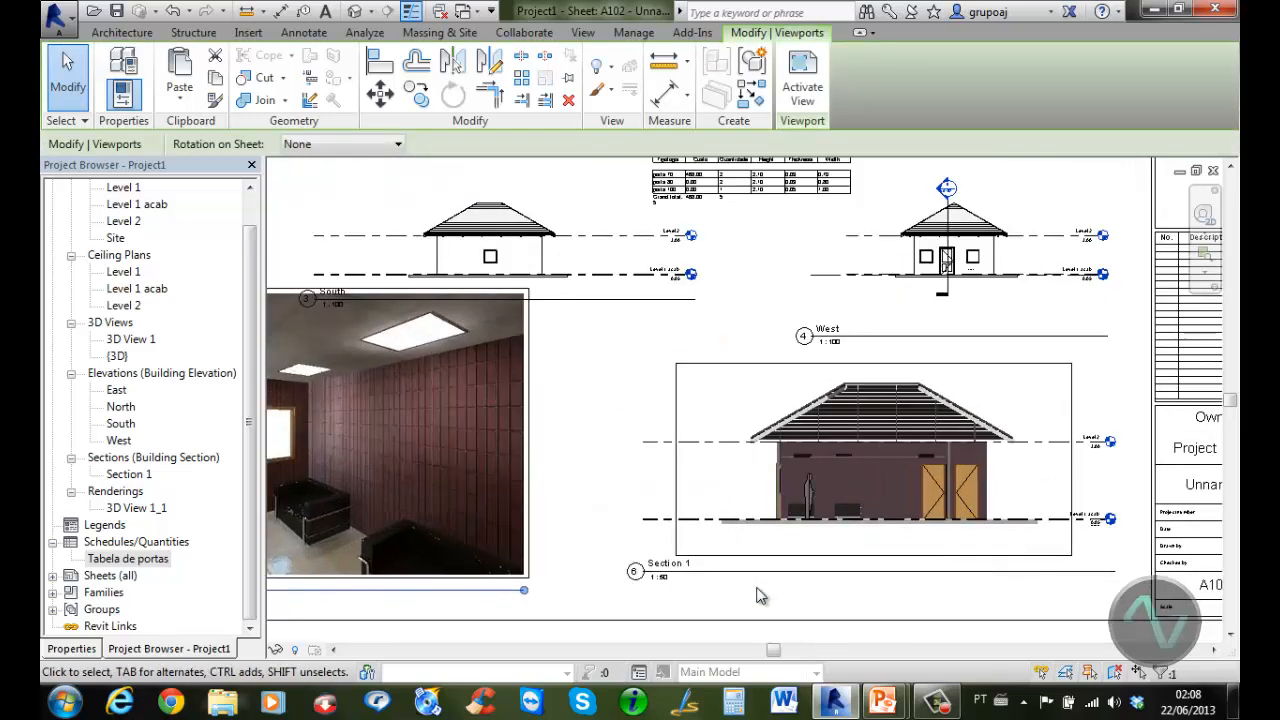
pyautogui.scroll(3, 757, 596)
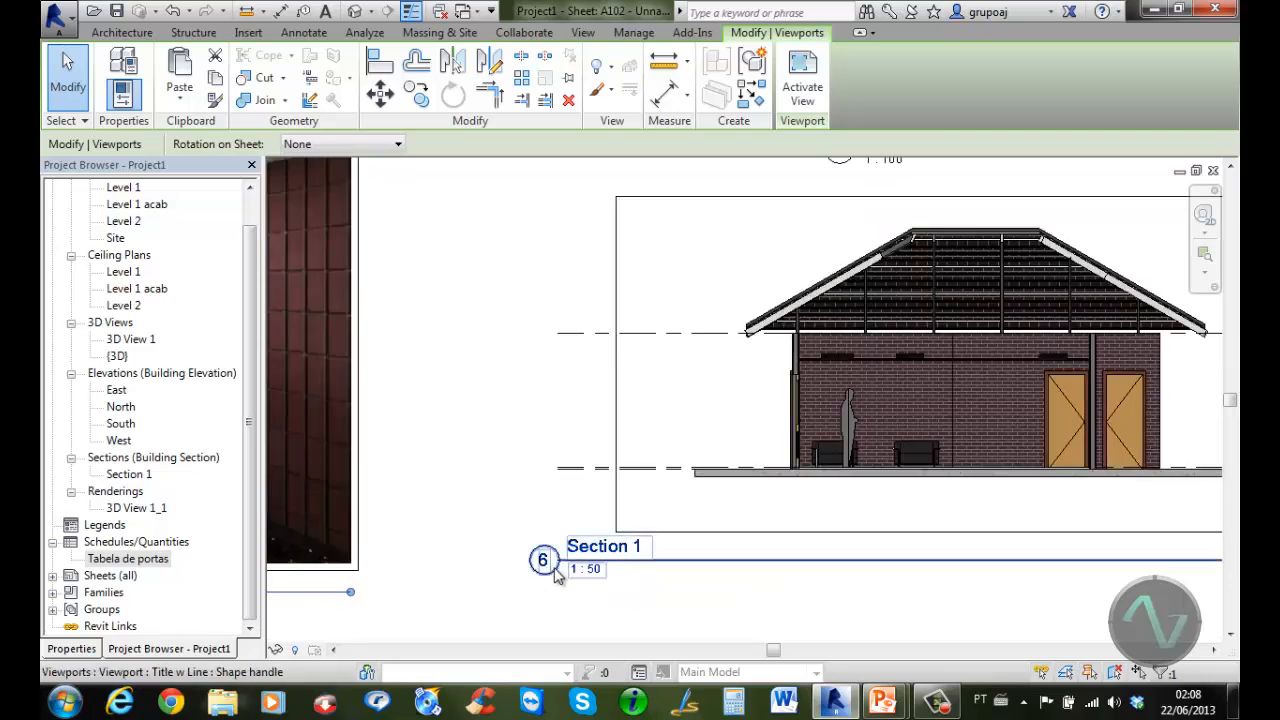
pyautogui.moveTo(1074, 569); pyautogui.dragTo(603, 409, button='middle')
pyautogui.moveTo(1019, 444); pyautogui.dragTo(723, 495, button='middle')
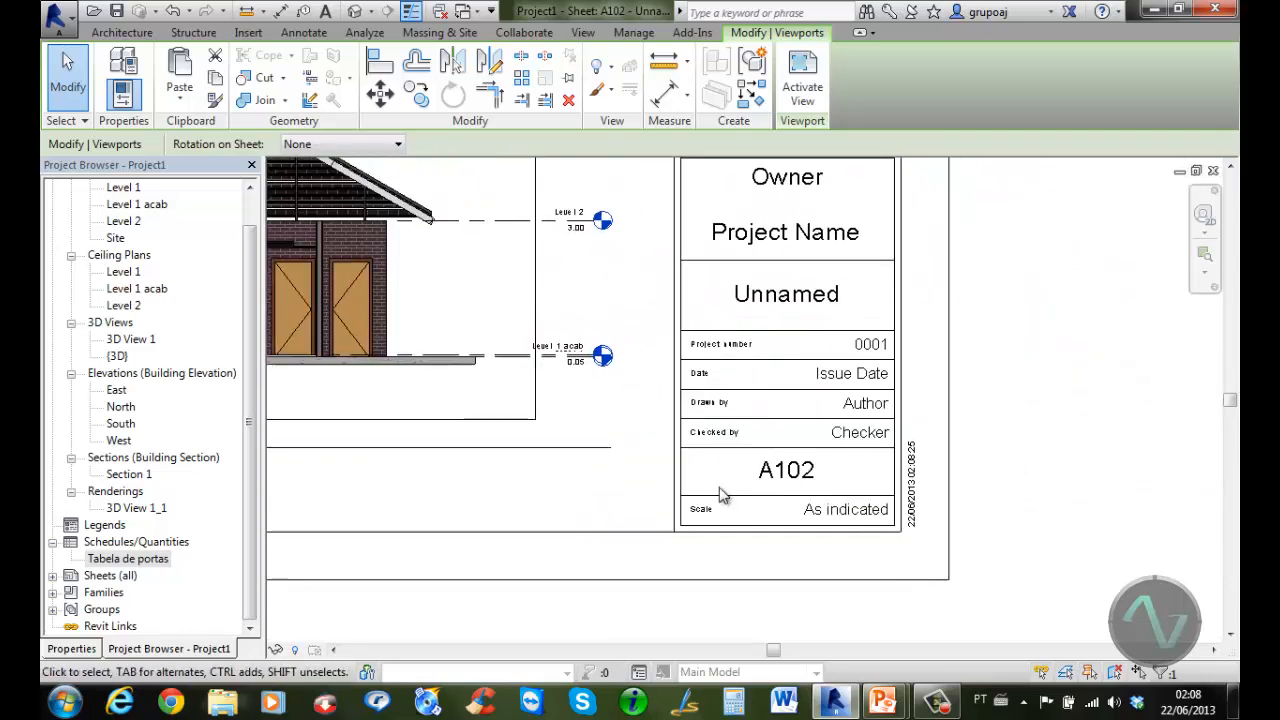
pyautogui.scroll(5, 723, 495)
pyautogui.click(790, 480)
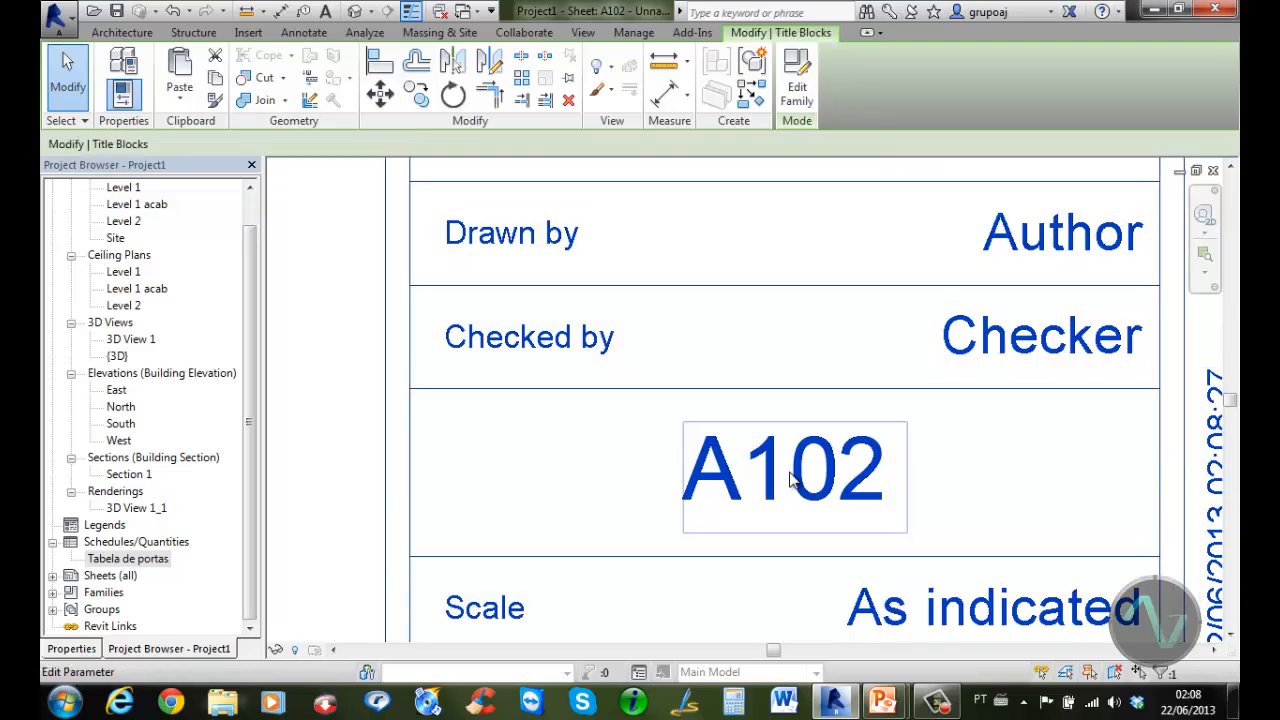
pyautogui.click(790, 480)
pyautogui.write('34')
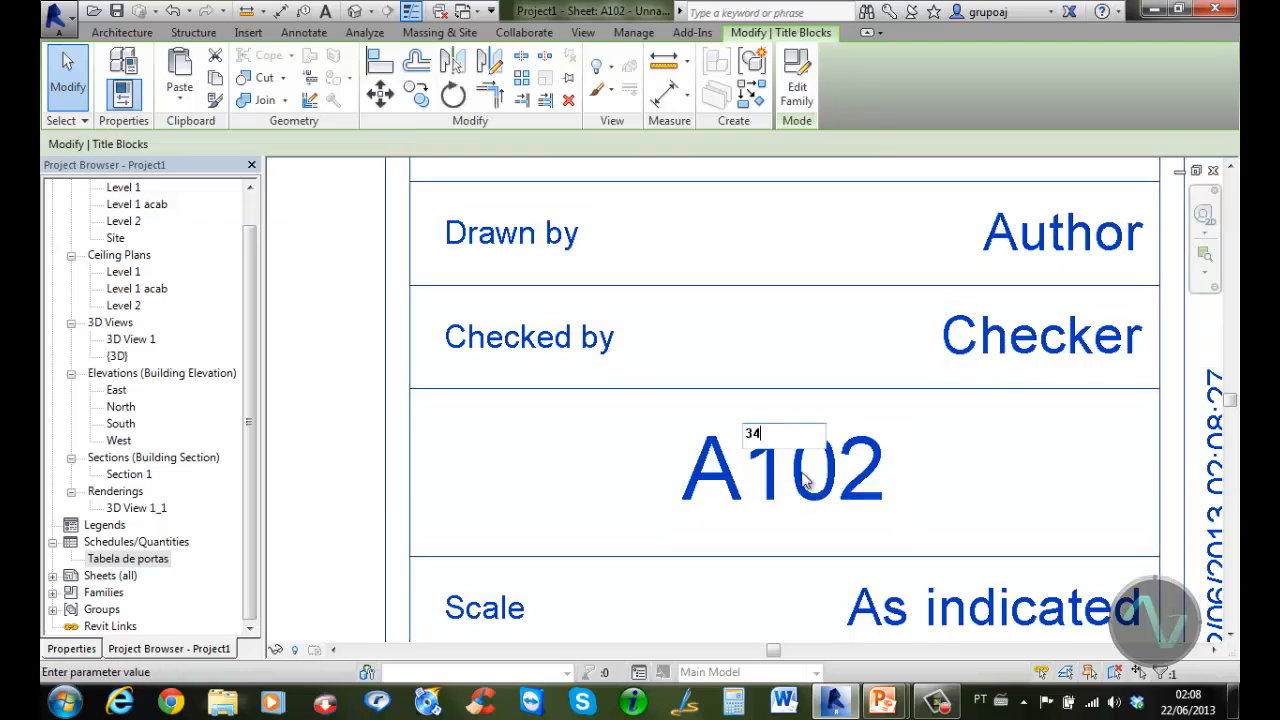
pyautogui.click(931, 466)
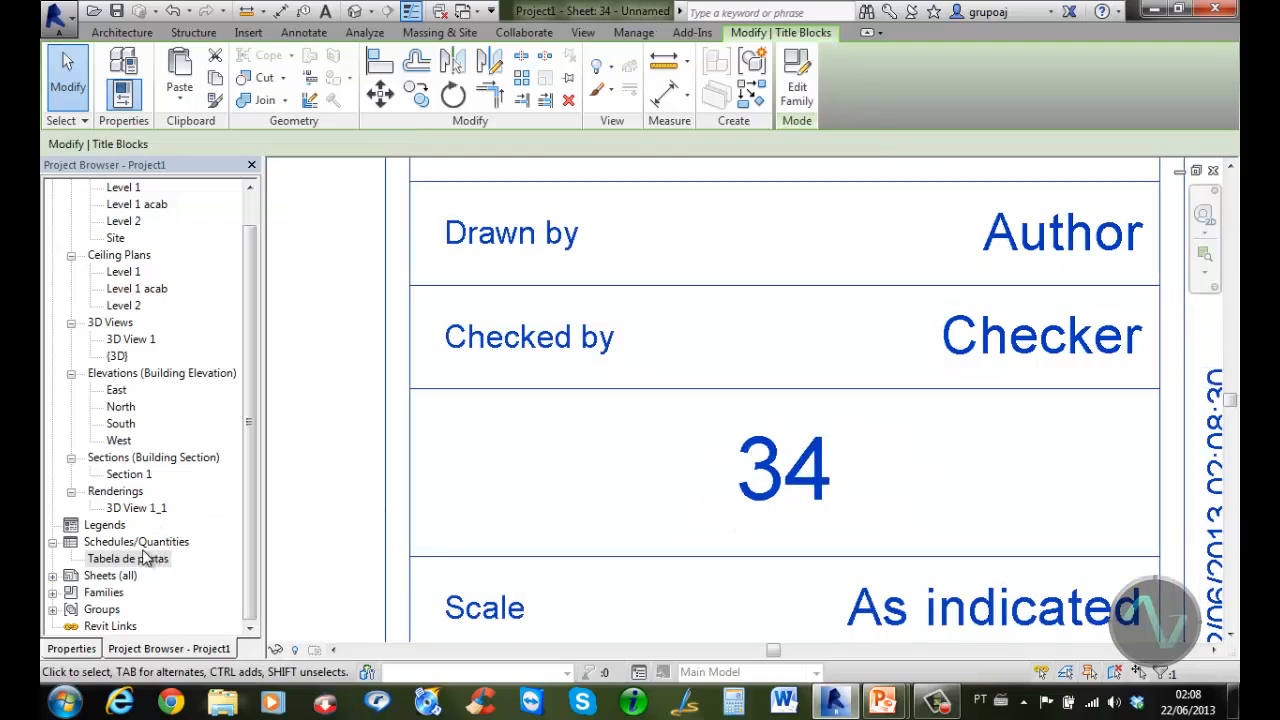
# Open sheet A101 and check the sheet reference in the section marker beside the floor plan
pyautogui.doubleClick(113, 577)
pyautogui.doubleClick(128, 609)
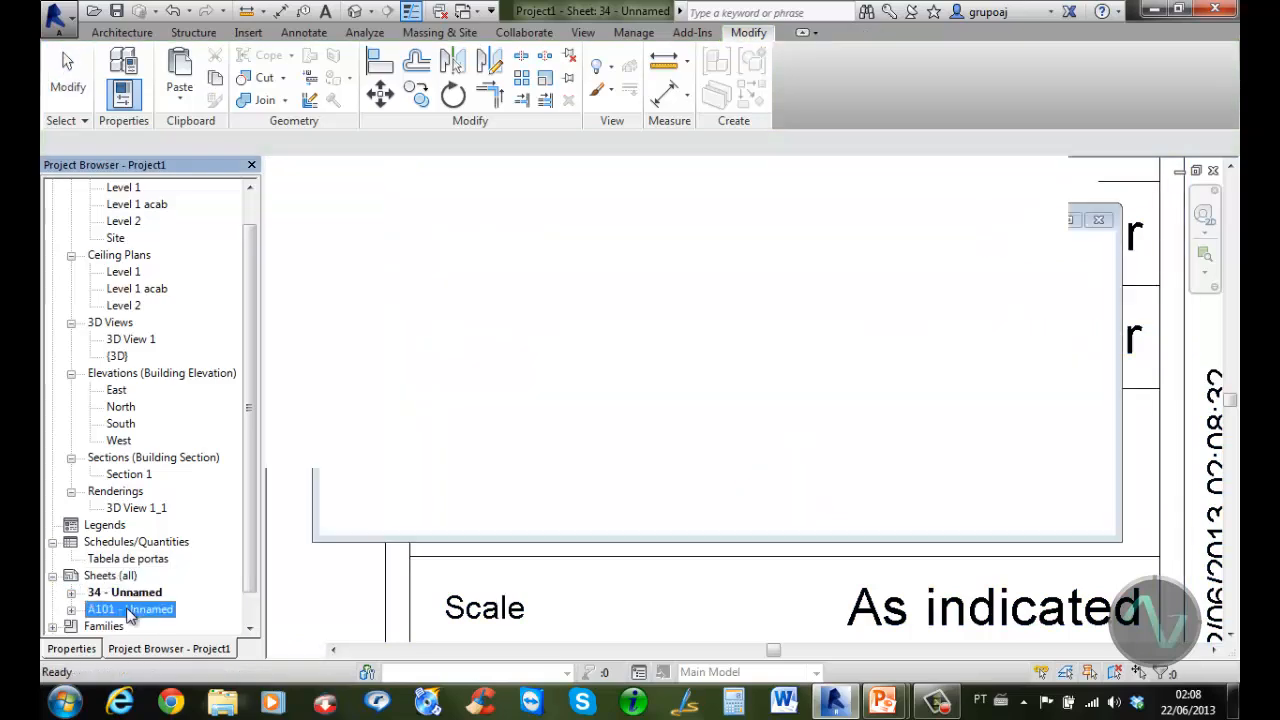
pyautogui.scroll(6, 625, 375)
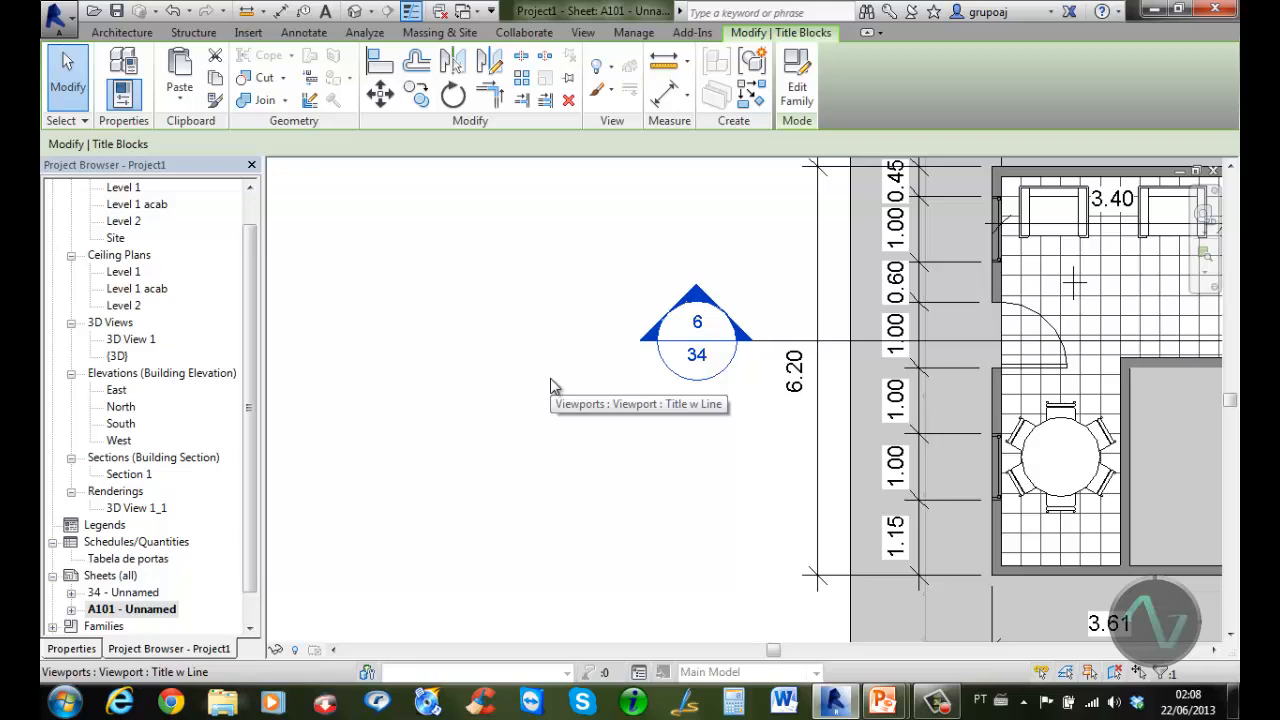
pyautogui.scroll(-6, 550, 386)
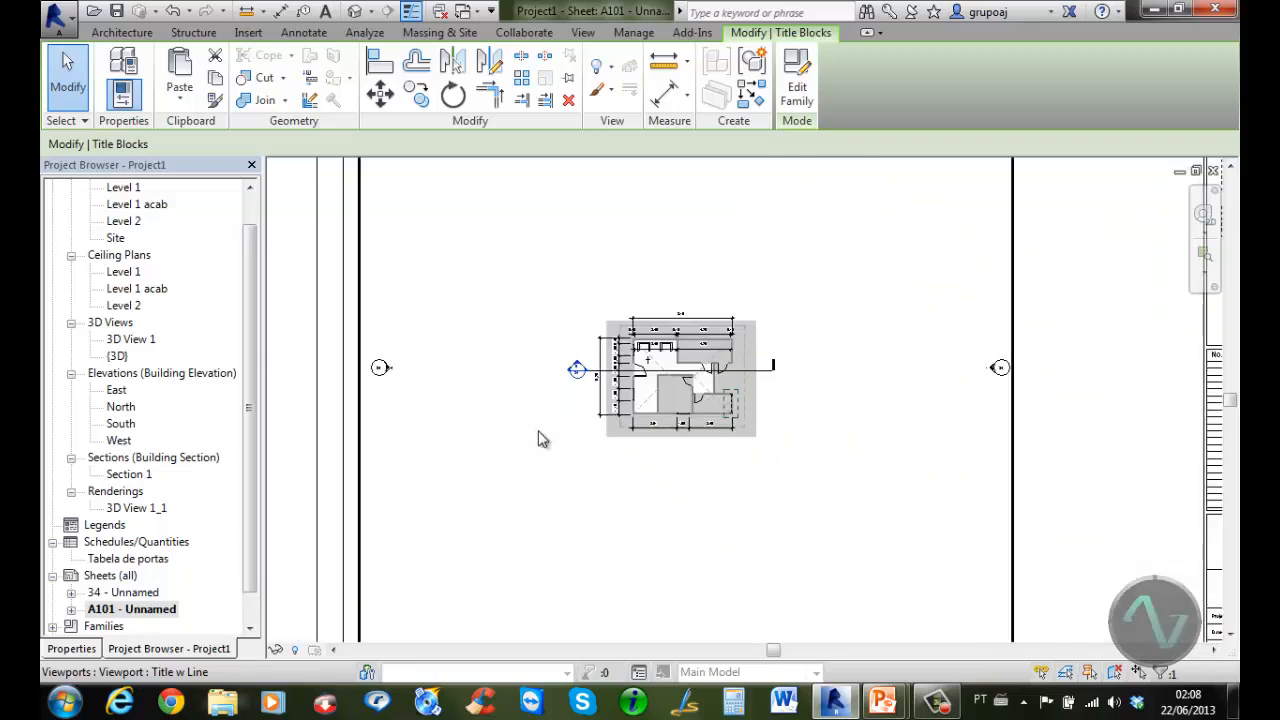
pyautogui.scroll(-1, 590, 455)
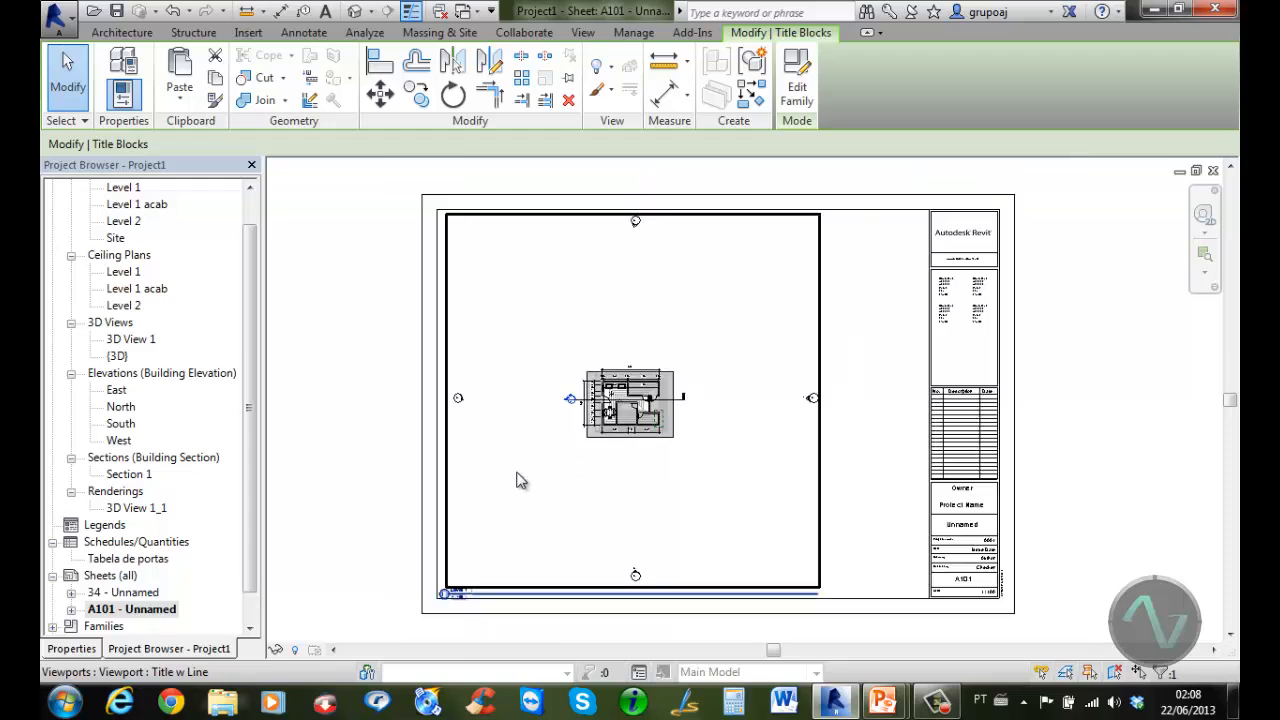
# Reopen sheet 34 and shift the 3D View 1_1 rendering to the right, within the sheet border
pyautogui.doubleClick(137, 593)
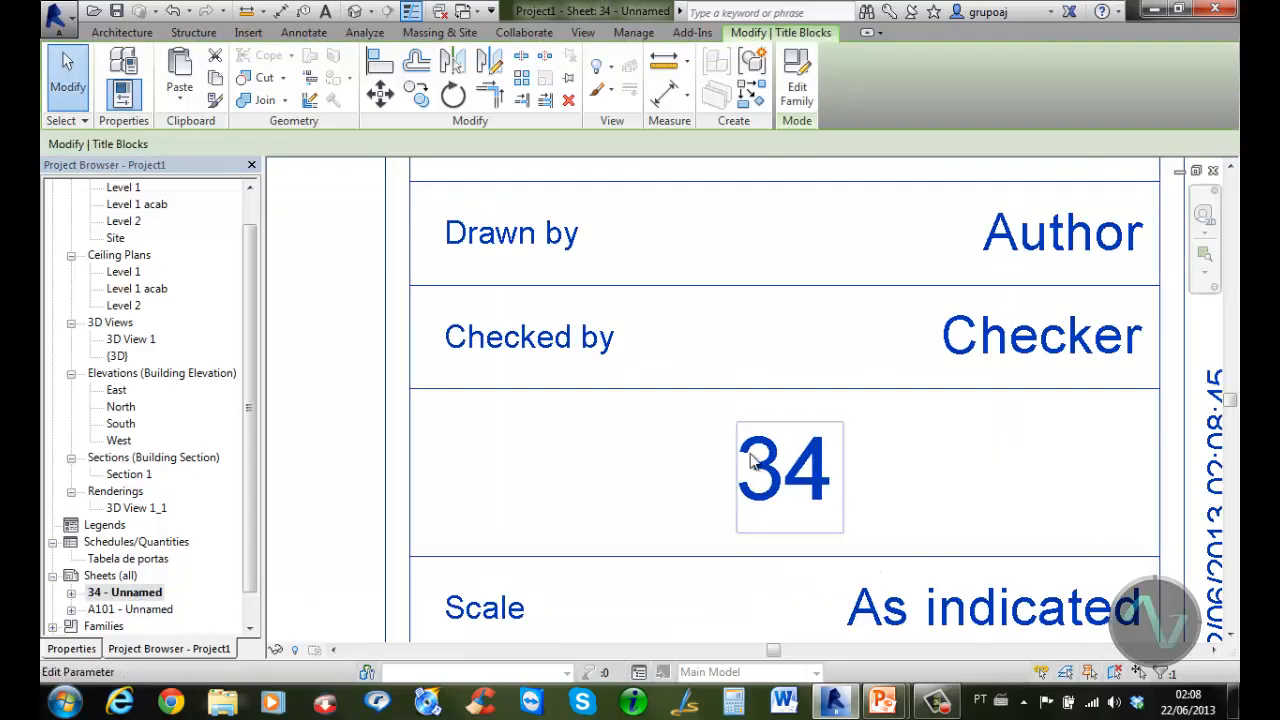
pyautogui.scroll(-2, 645, 444)
pyautogui.scroll(-6, 645, 444)
pyautogui.moveTo(540, 432); pyautogui.dragTo(1106, 596, button='middle')
pyautogui.click(663, 523)
pyautogui.moveTo(663, 523); pyautogui.dragTo(762, 520)
pyautogui.scroll(-3, 450, 430)
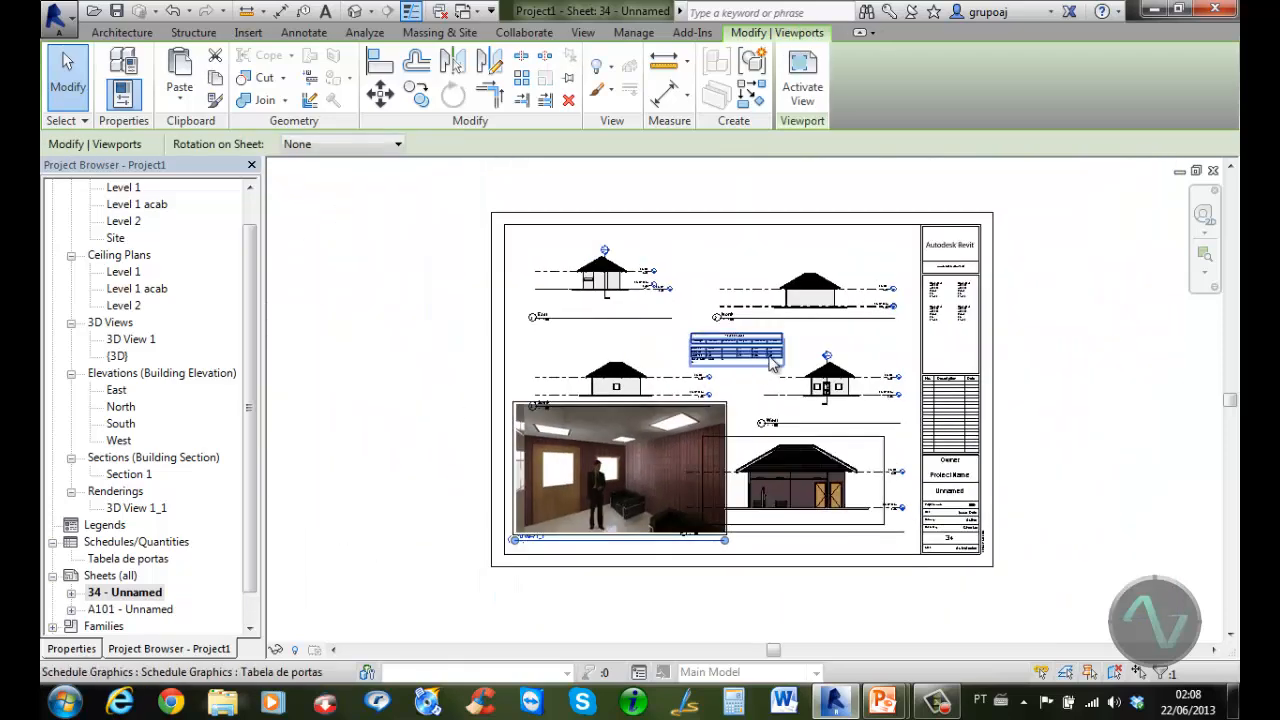
pyautogui.scroll(2, 771, 365)
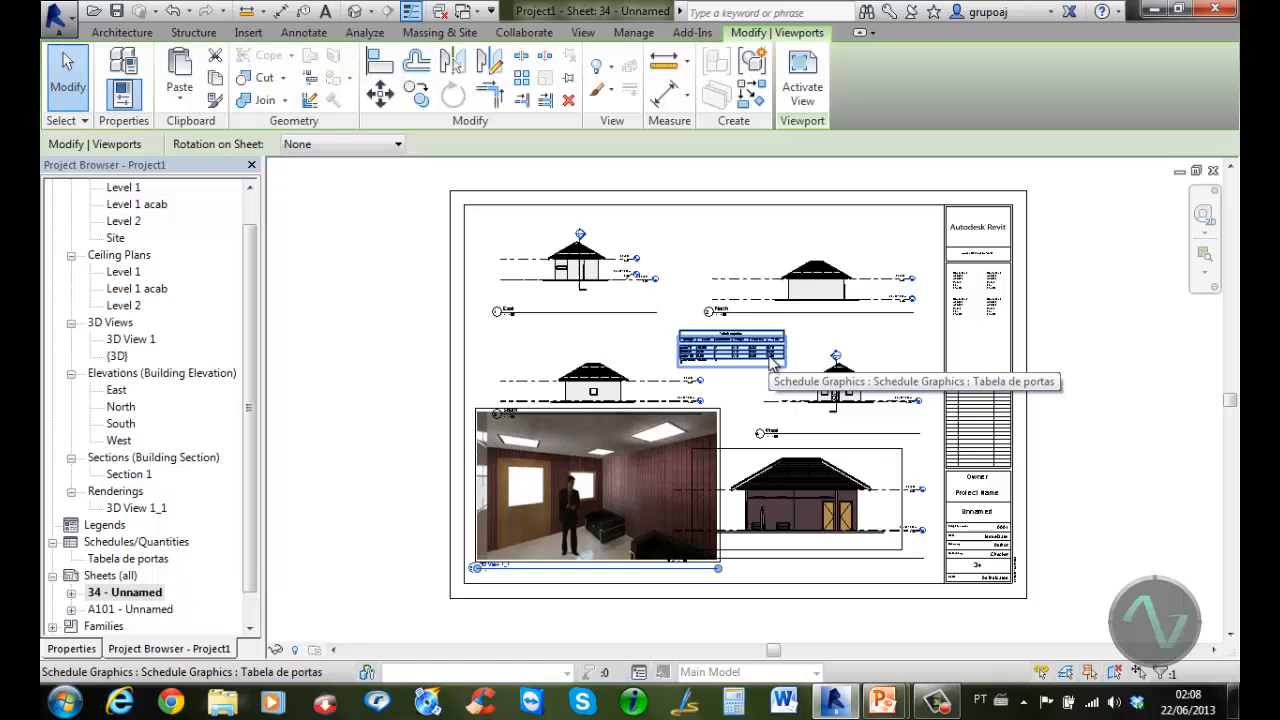
pyautogui.click(367, 321)
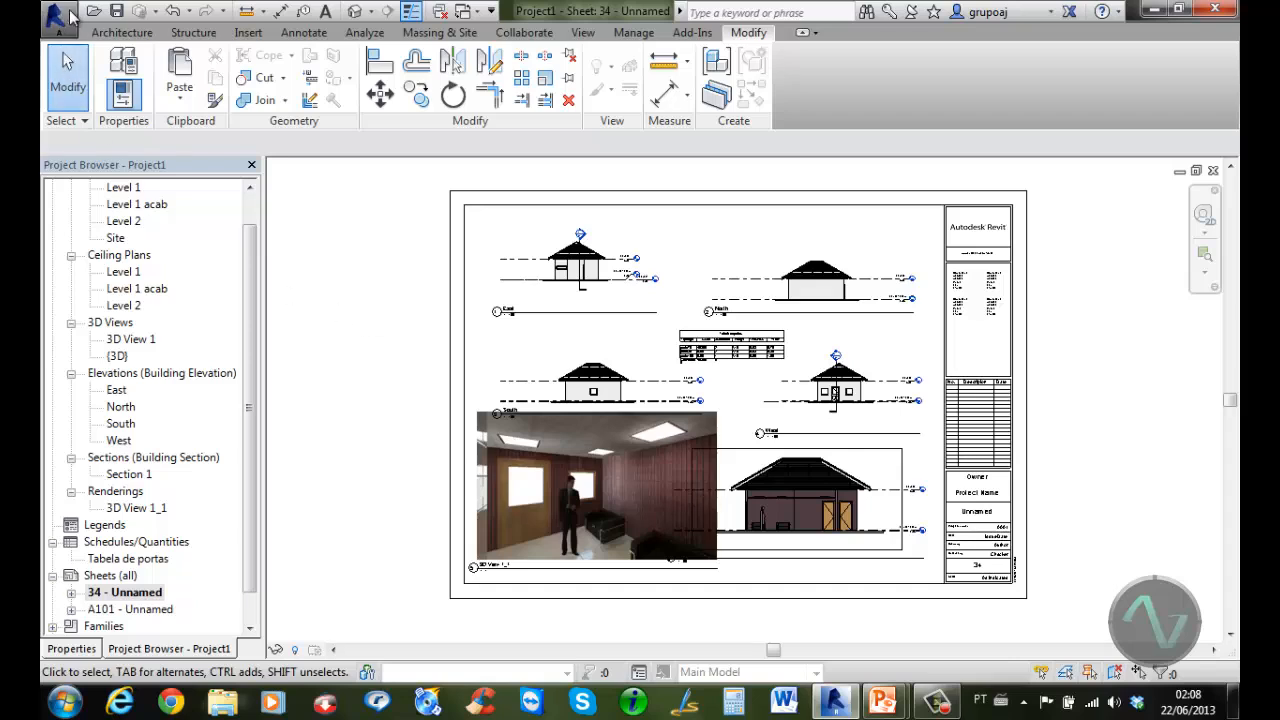
# Review the options for saving the current model as a project file, then cancel without saving
pyautogui.click(71, 16)
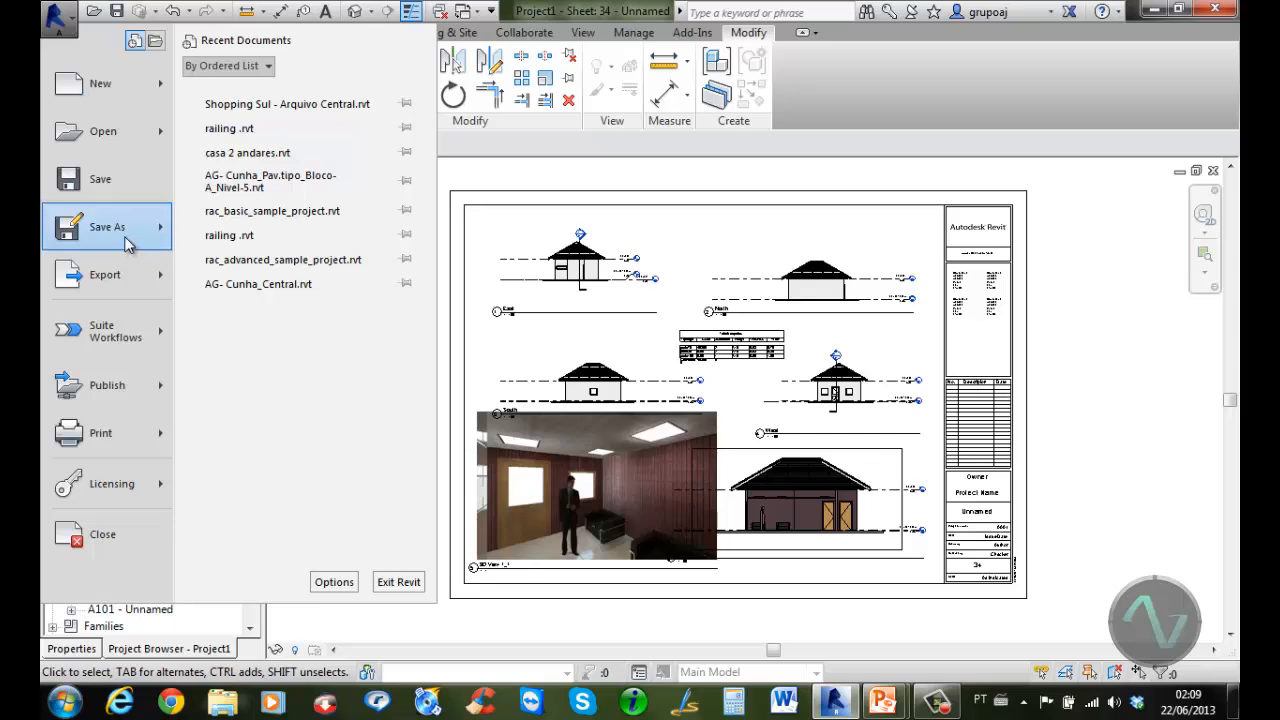
pyautogui.moveTo(128, 245)
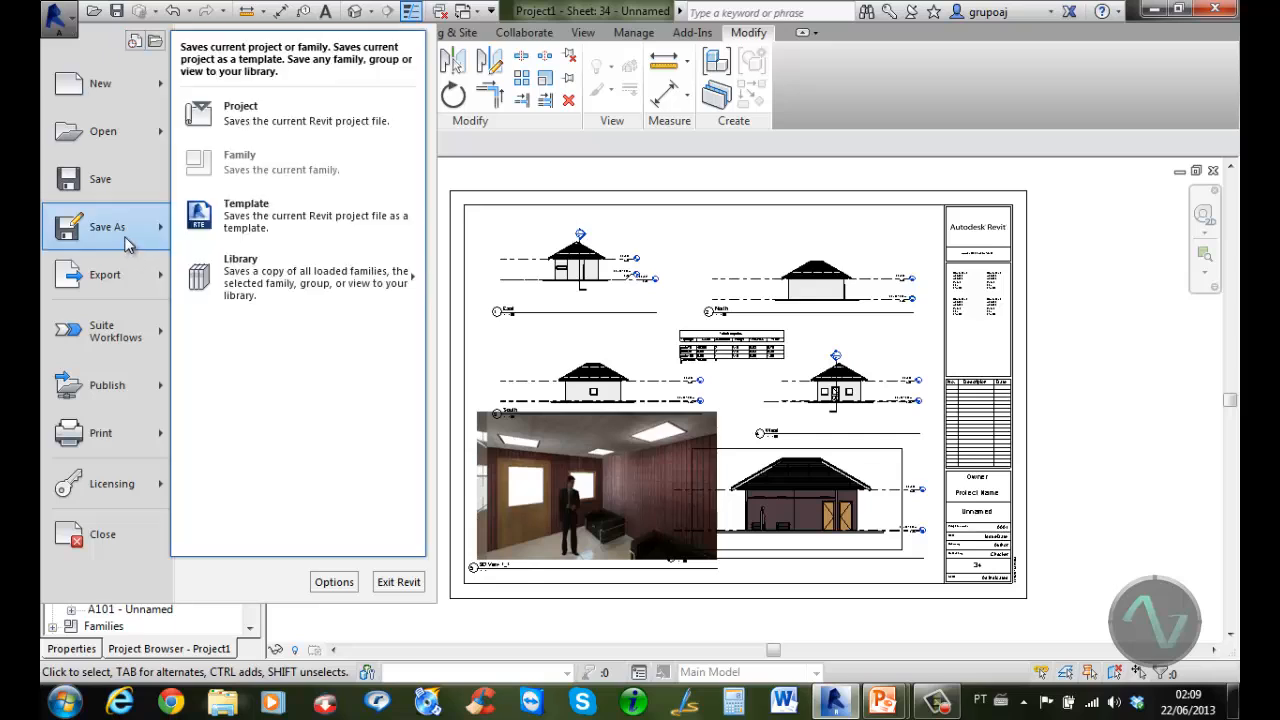
pyautogui.click(347, 131)
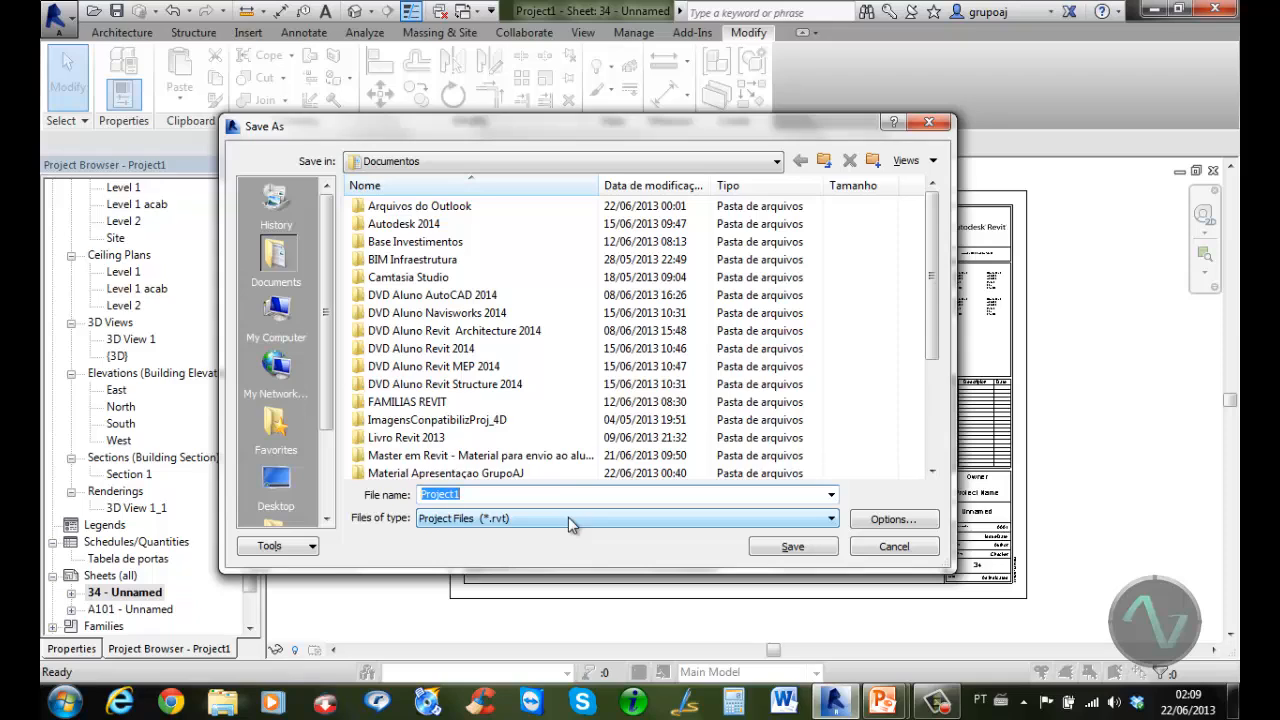
pyautogui.click(894, 546)
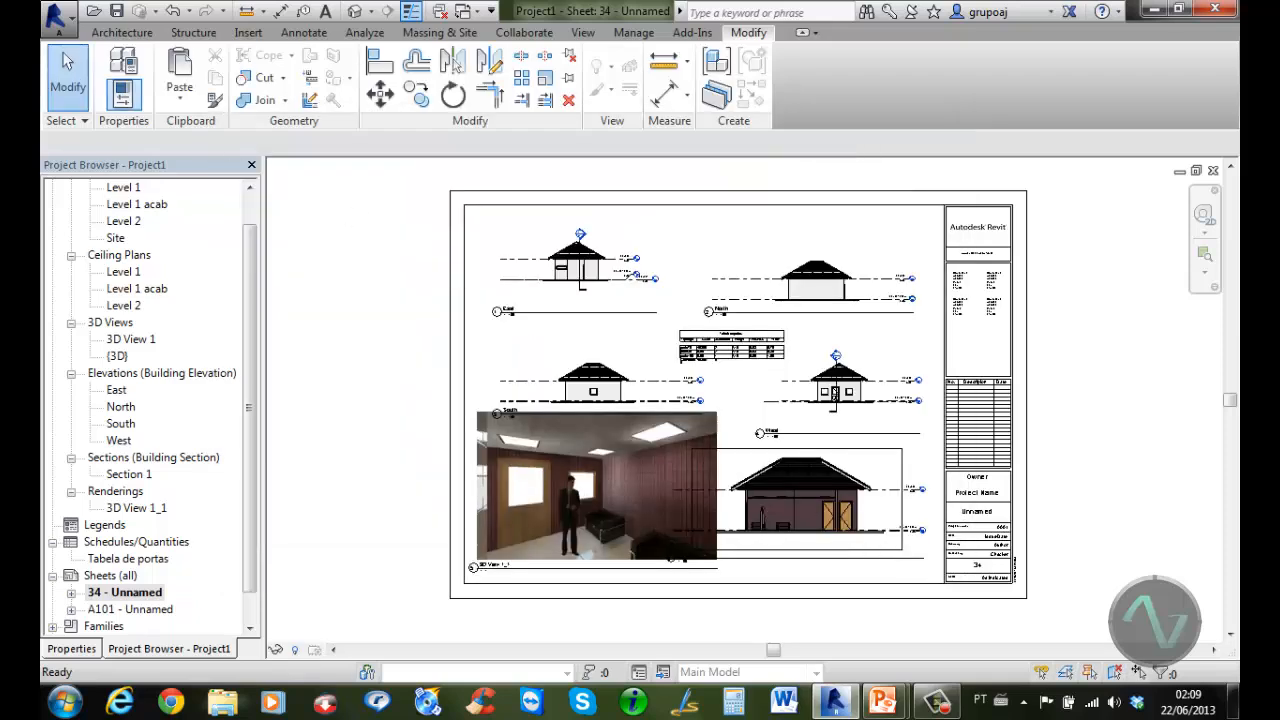
# Review the available export formats, including CAD Formats, DWF/DWFx, NWC, gbXML and IFC
pyautogui.click(62, 24)
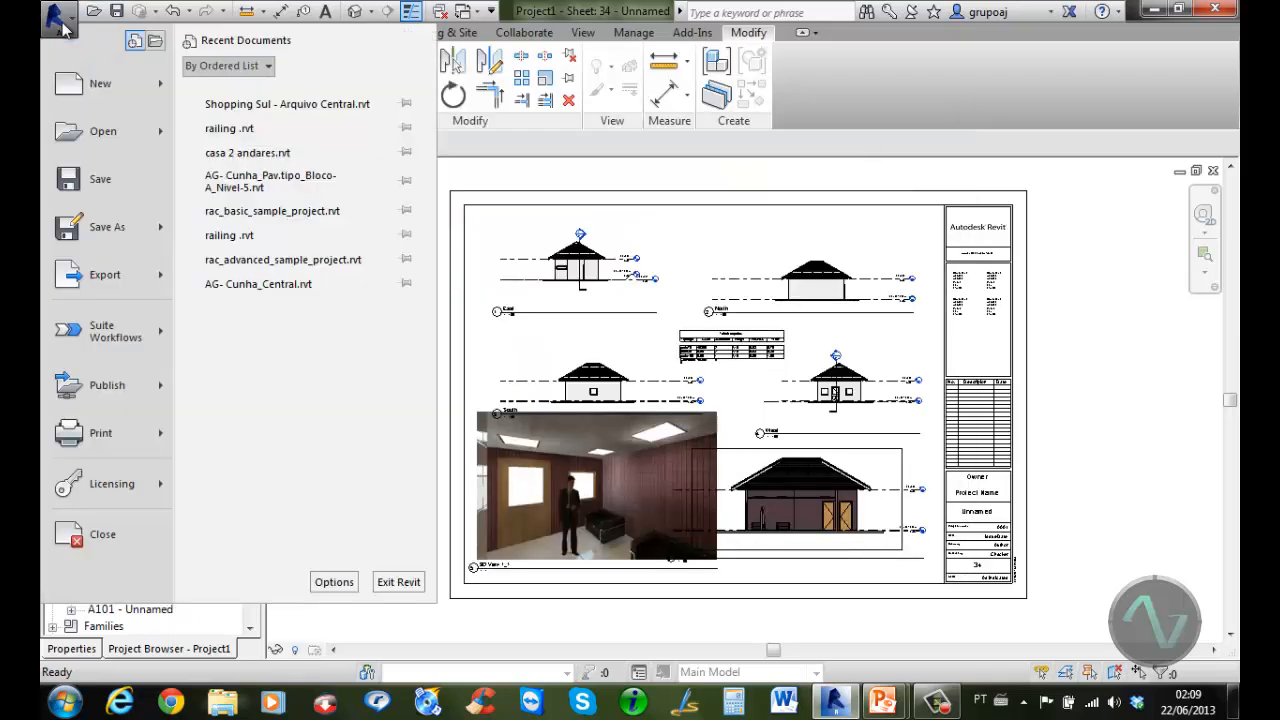
pyautogui.moveTo(133, 281)
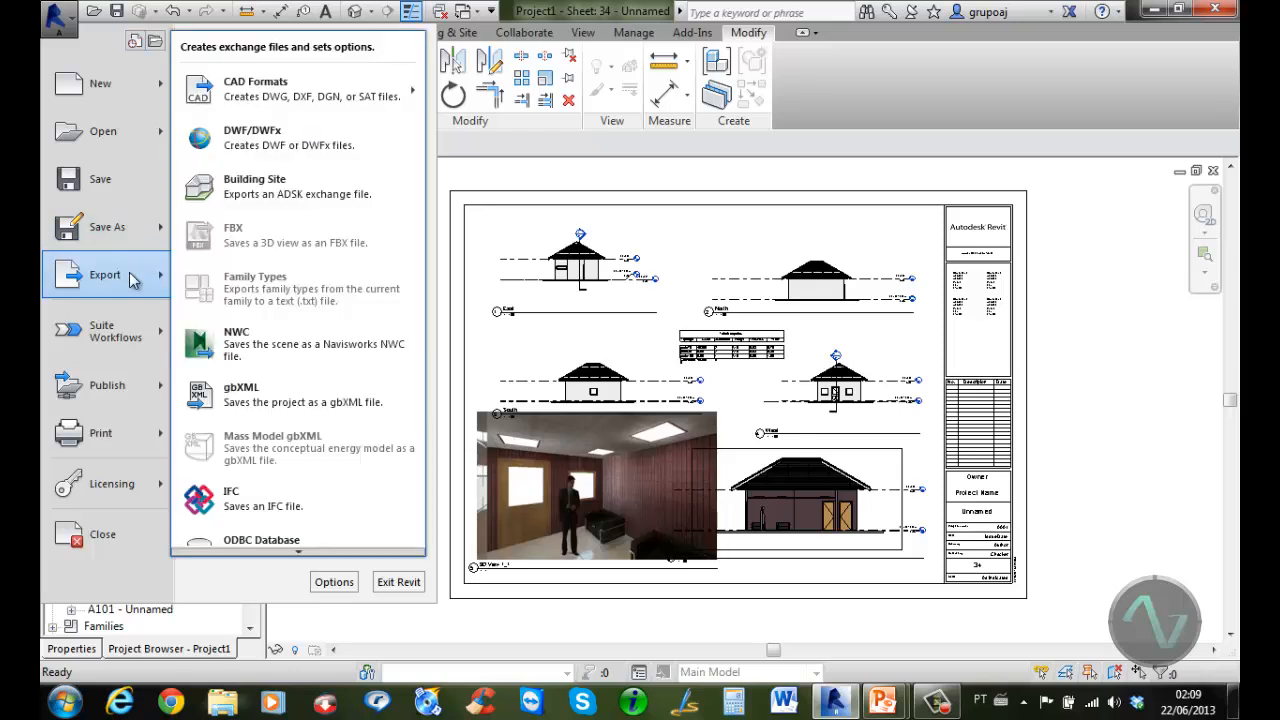
pyautogui.moveTo(338, 112)
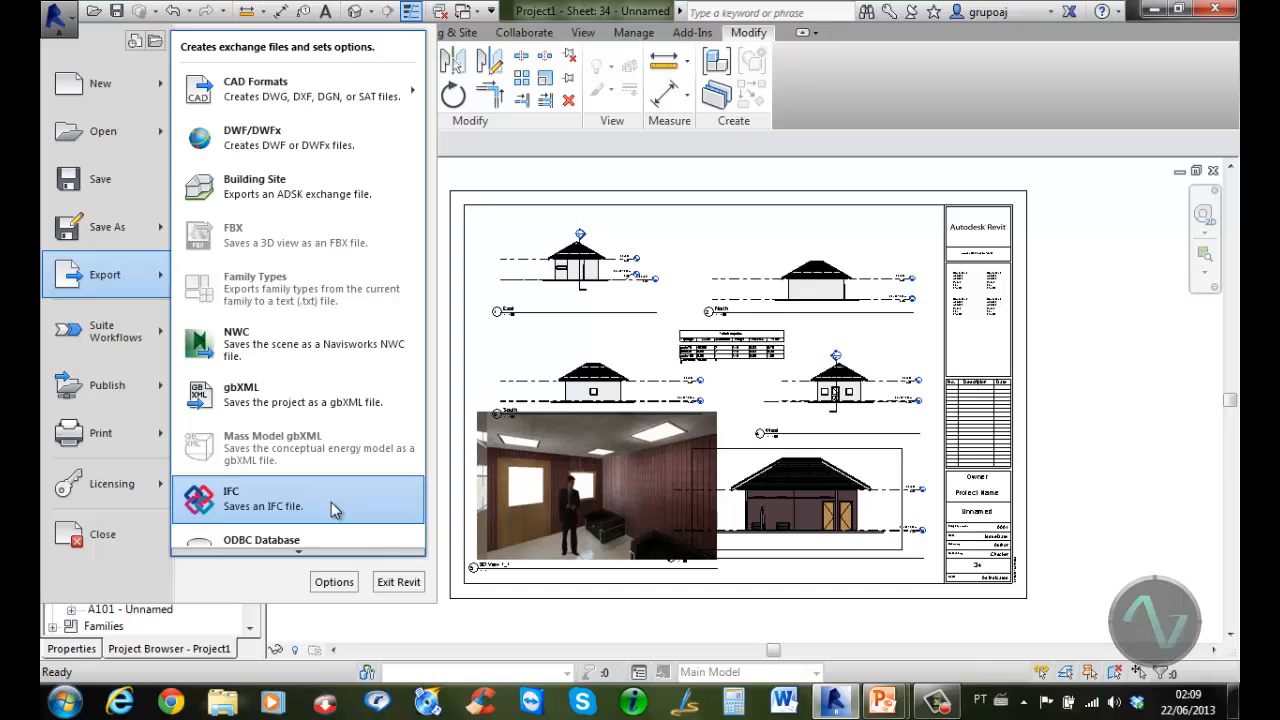
# Examine the printer and print range options in the Print dialog, then cancel without printing
pyautogui.moveTo(141, 442)
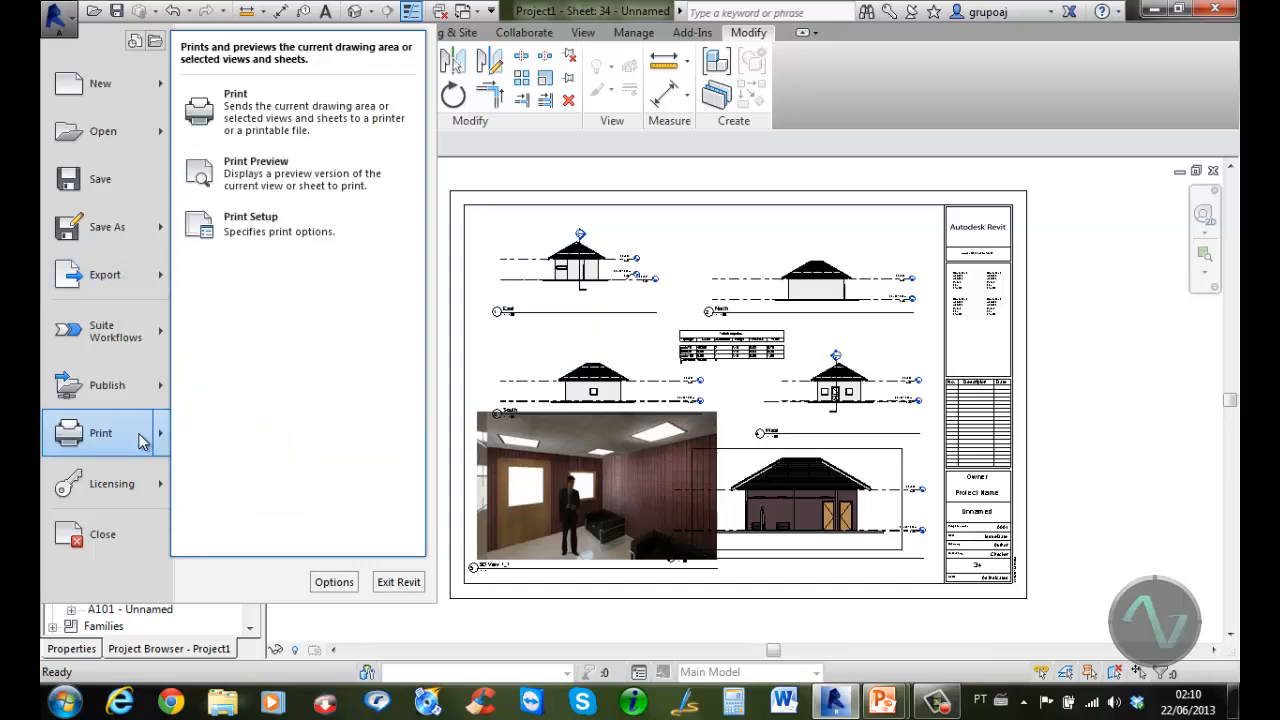
pyautogui.click(346, 118)
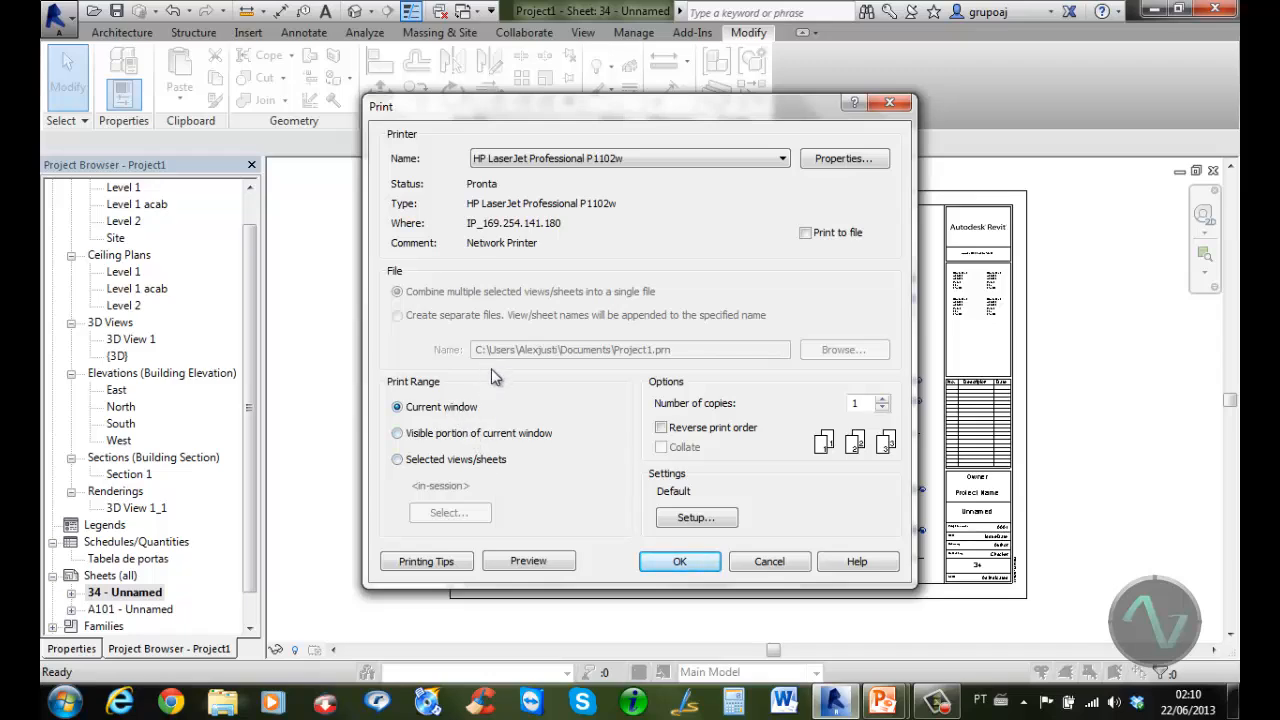
pyautogui.moveTo(604, 110); pyautogui.dragTo(678, 109)
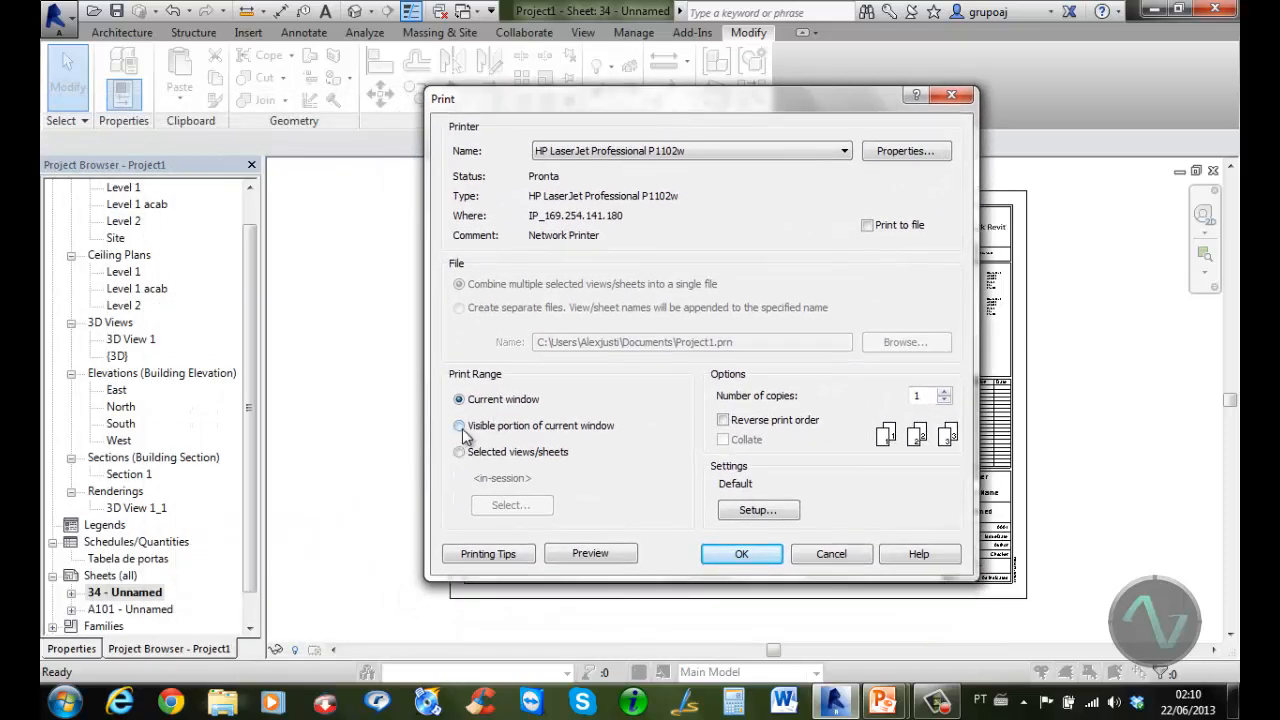
pyautogui.click(831, 554)
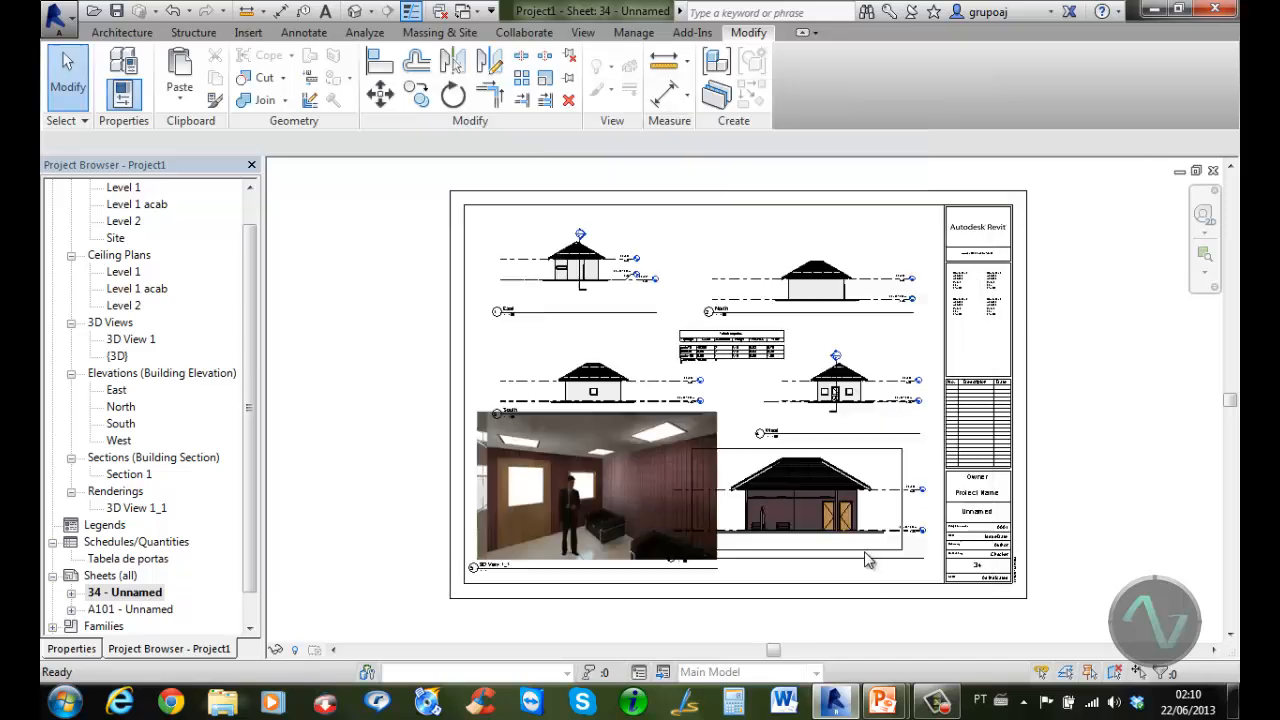
# Frame sheet 34's title block and set the print range to Visible portion of current window
pyautogui.scroll(6, 1005, 585)
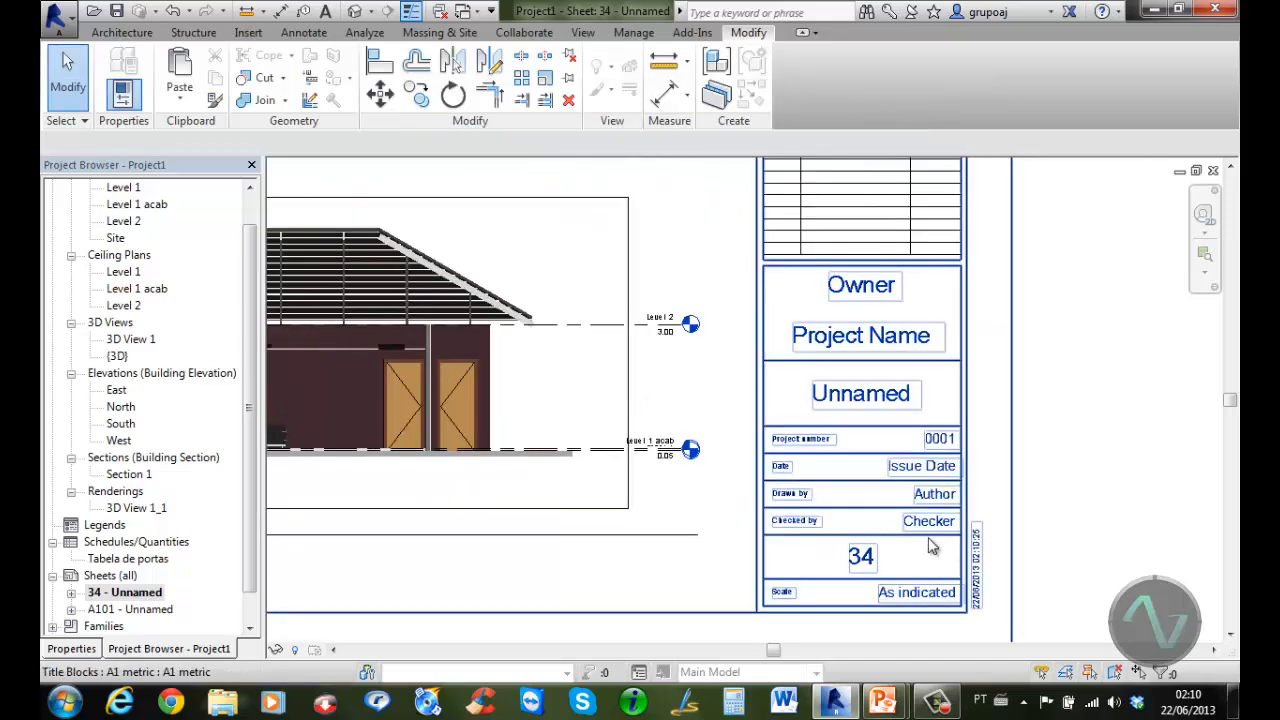
pyautogui.moveTo(898, 537); pyautogui.dragTo(982, 537, button='middle')
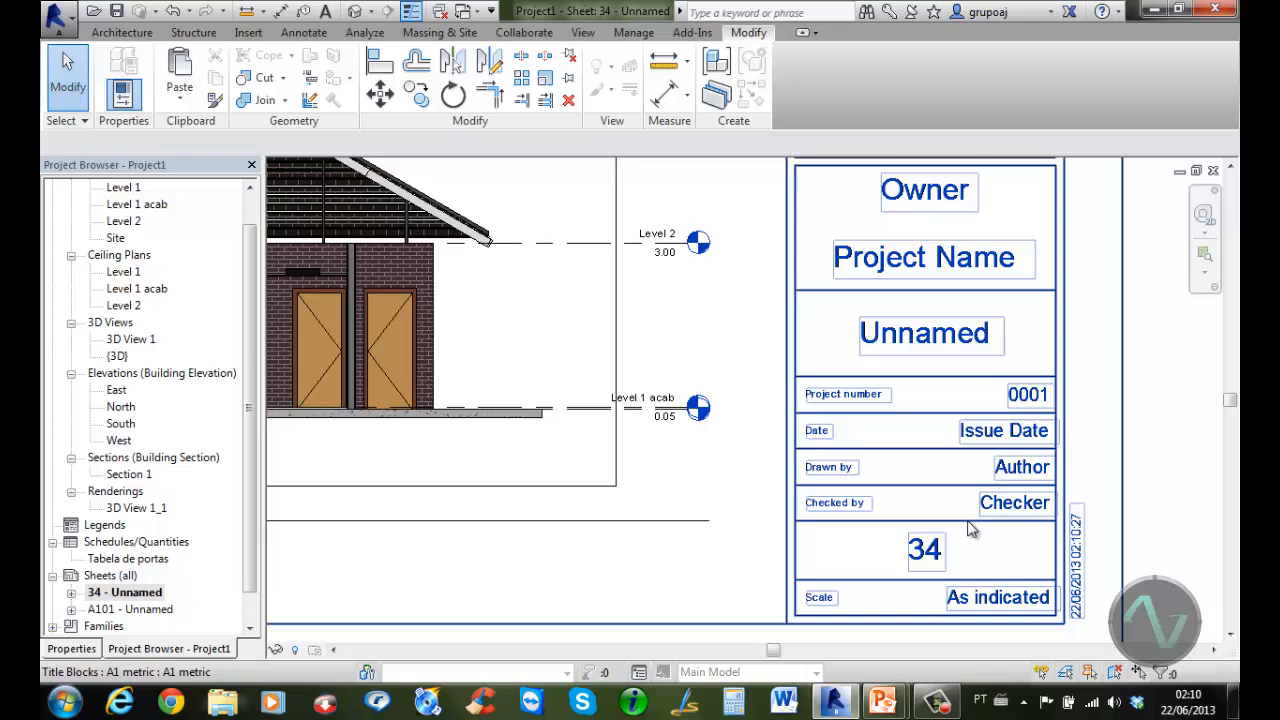
pyautogui.click(58, 16)
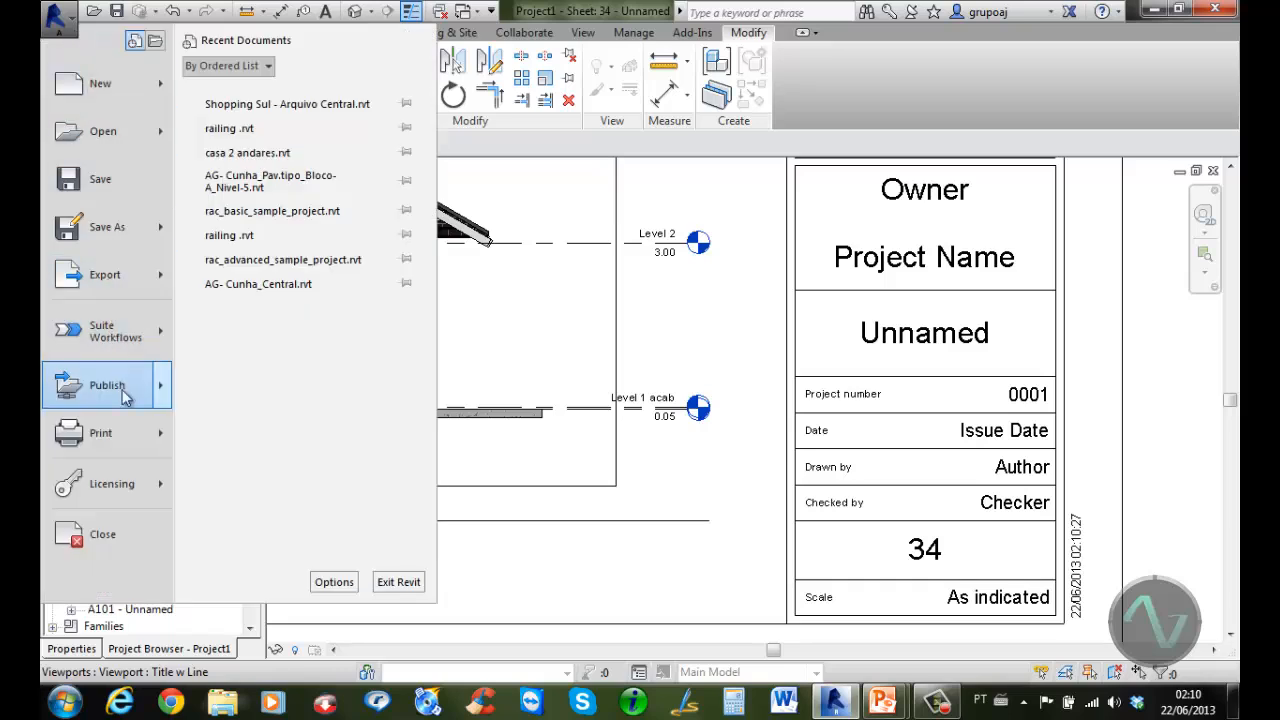
pyautogui.moveTo(140, 430)
pyautogui.click(225, 112)
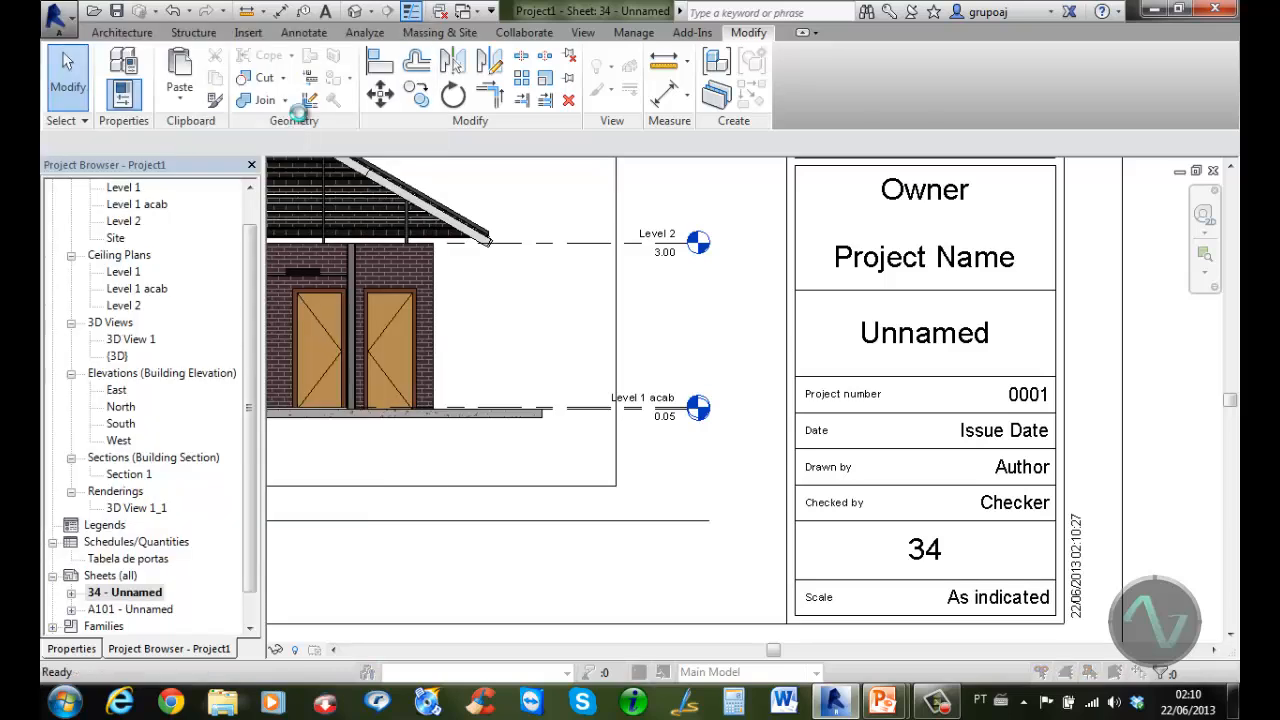
pyautogui.click(458, 432)
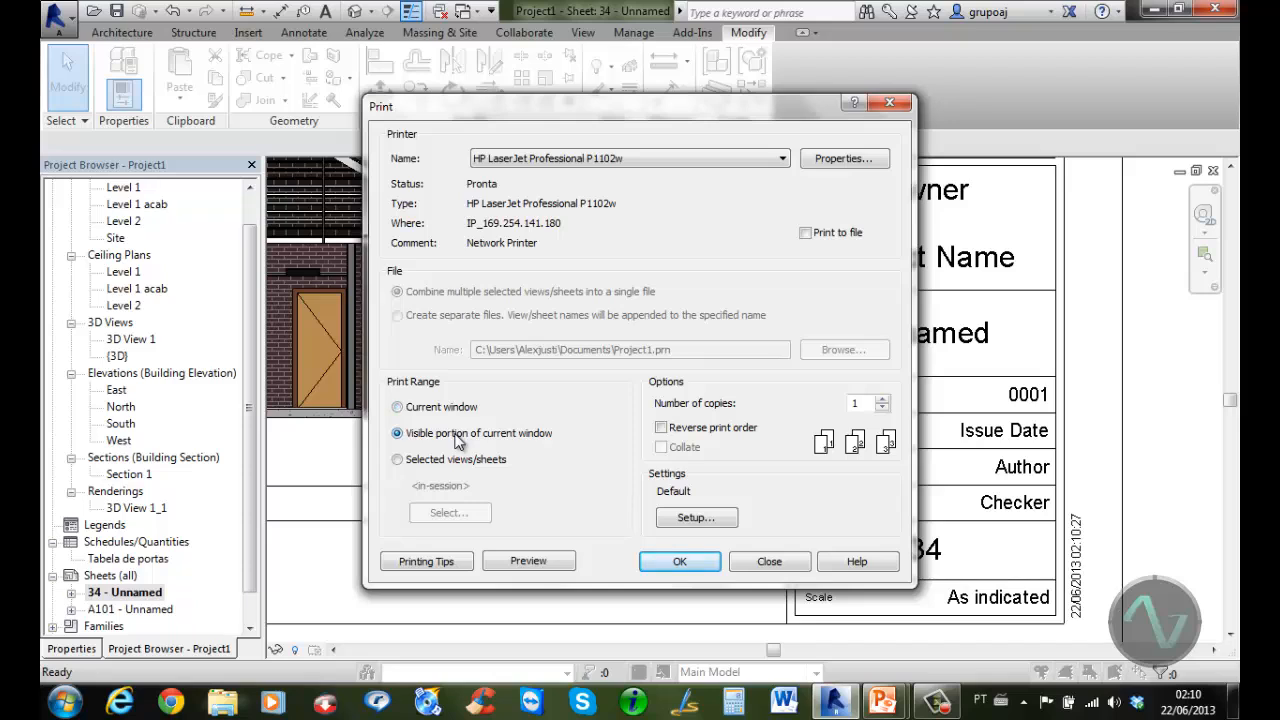
# Set the print range to Selected views/sheets and review the list of printable views and sheets without choosing any
pyautogui.click(398, 460)
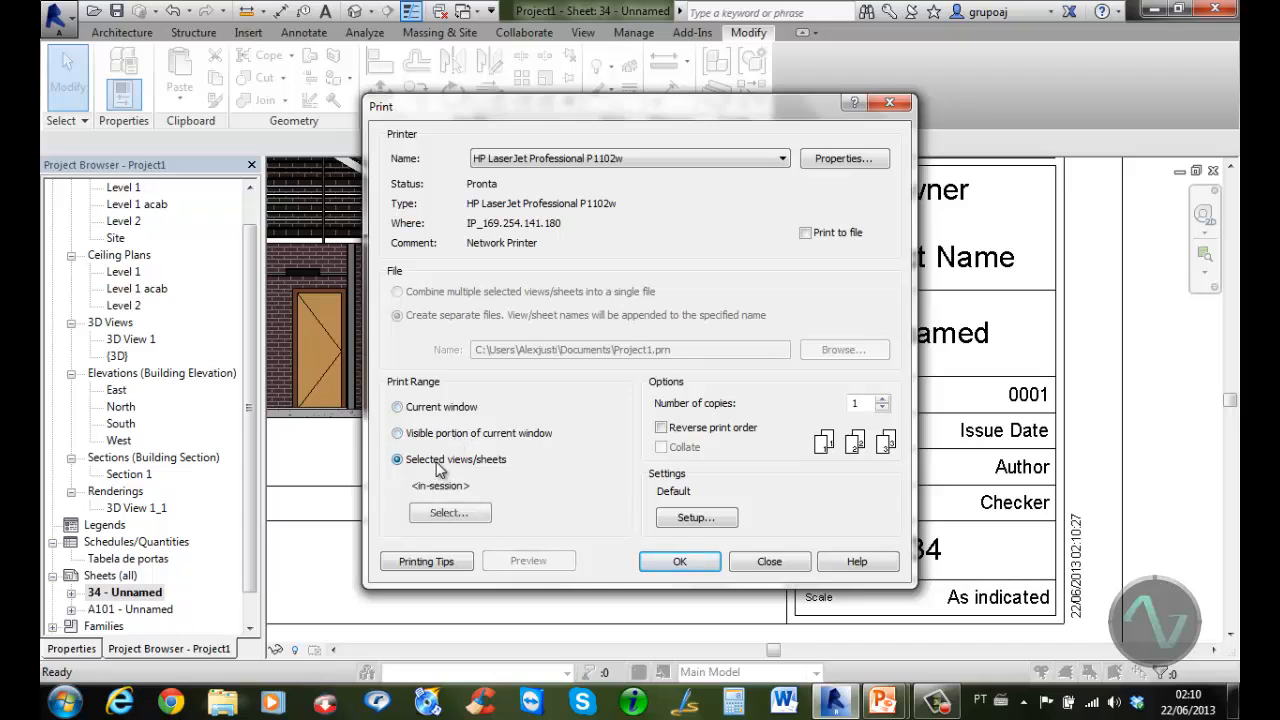
pyautogui.click(455, 512)
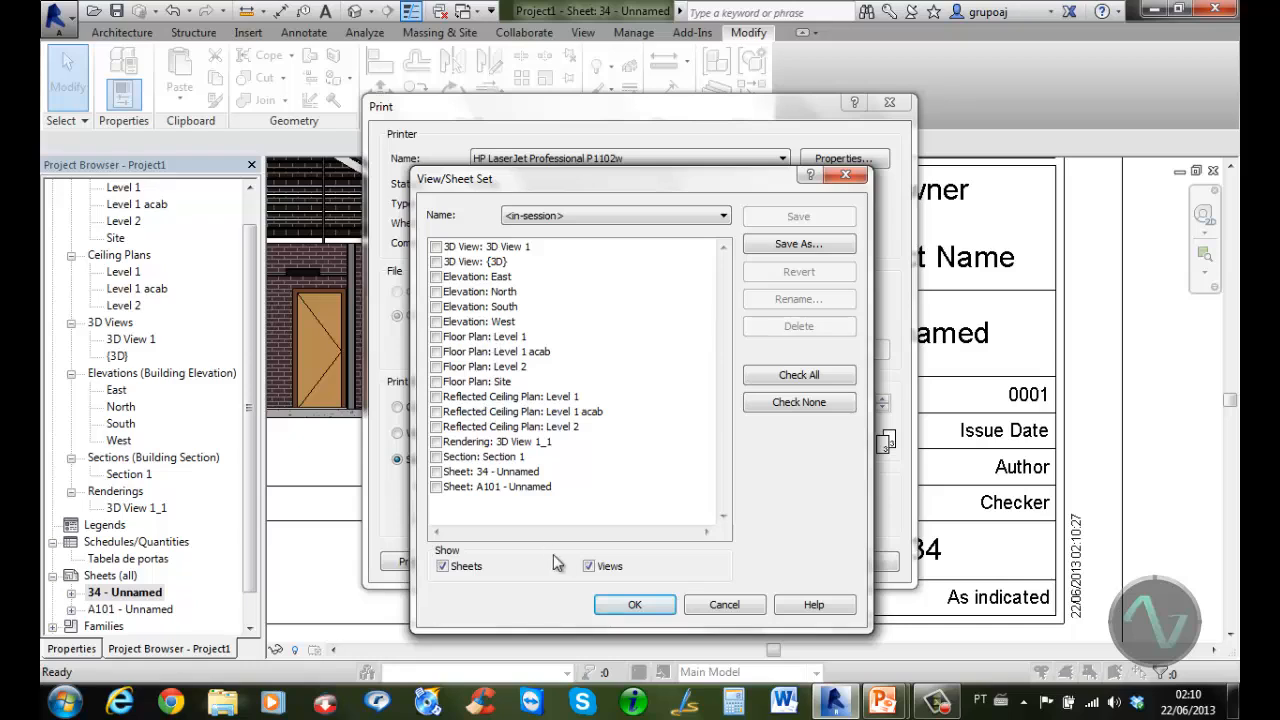
pyautogui.click(725, 606)
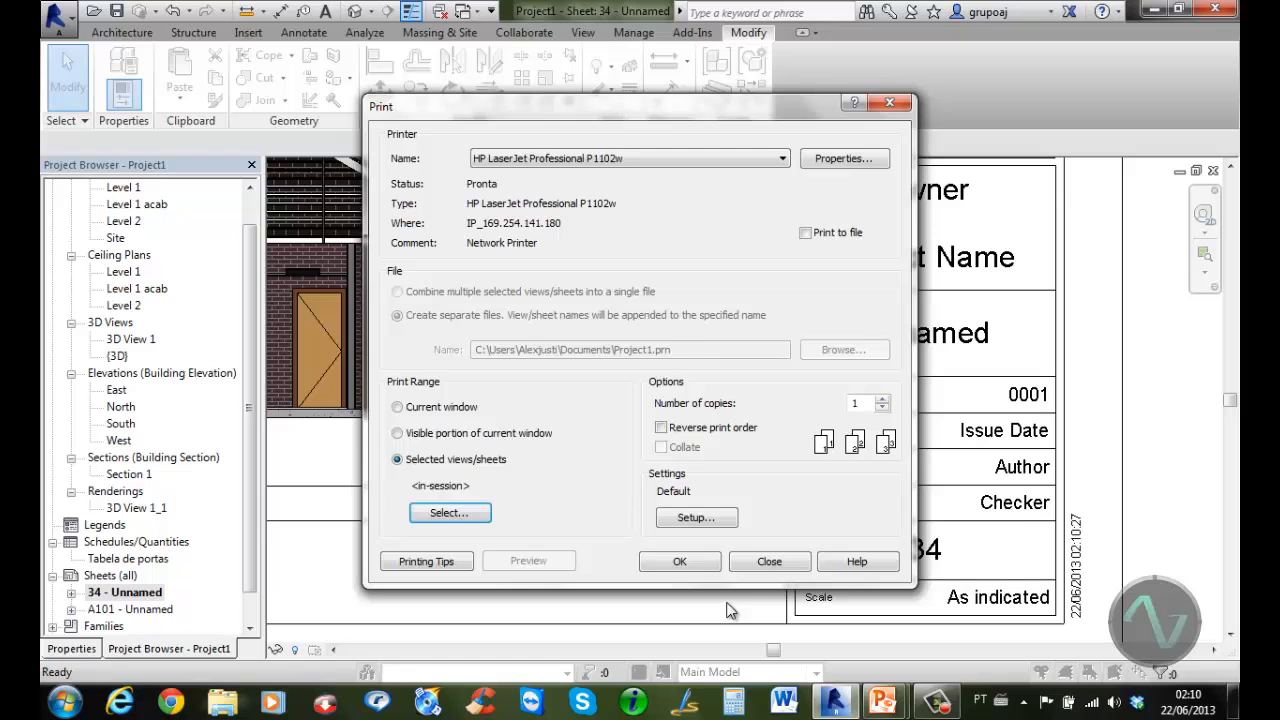
# Check the number of copies, then examine the paper sizes and the Fit to page and Zoom options in the print setup
pyautogui.doubleClick(866, 405)
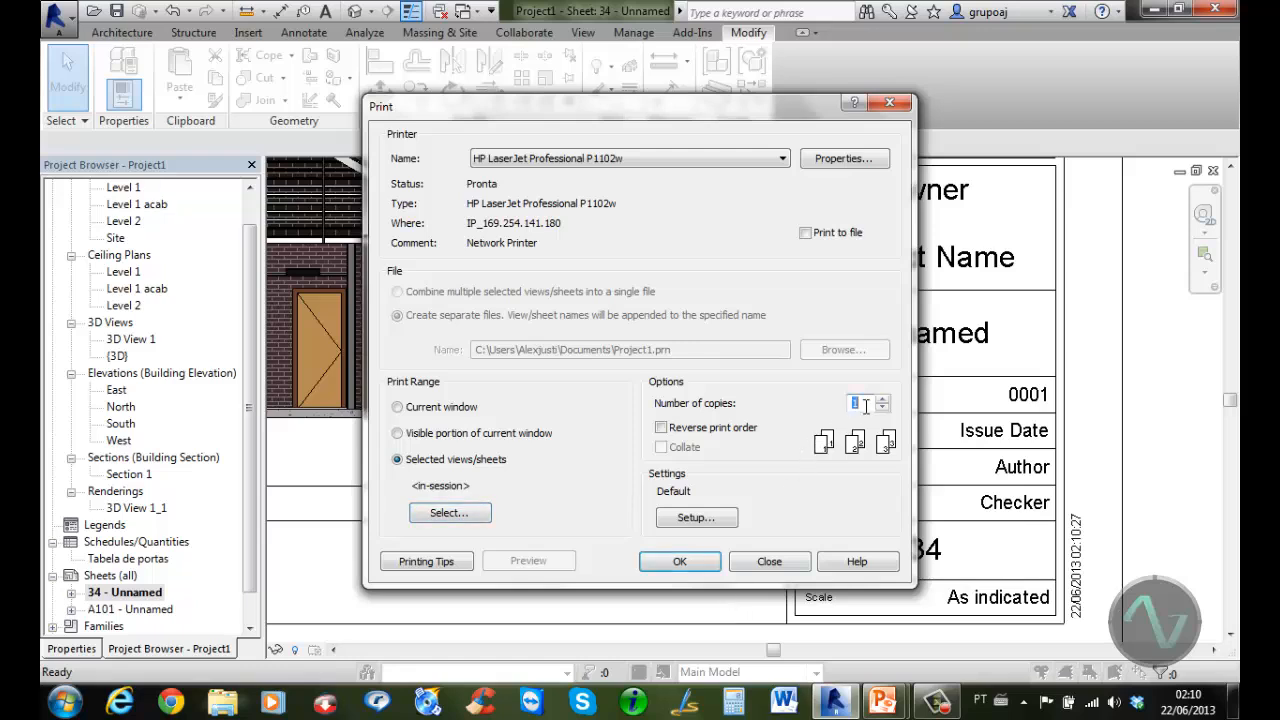
pyautogui.click(710, 518)
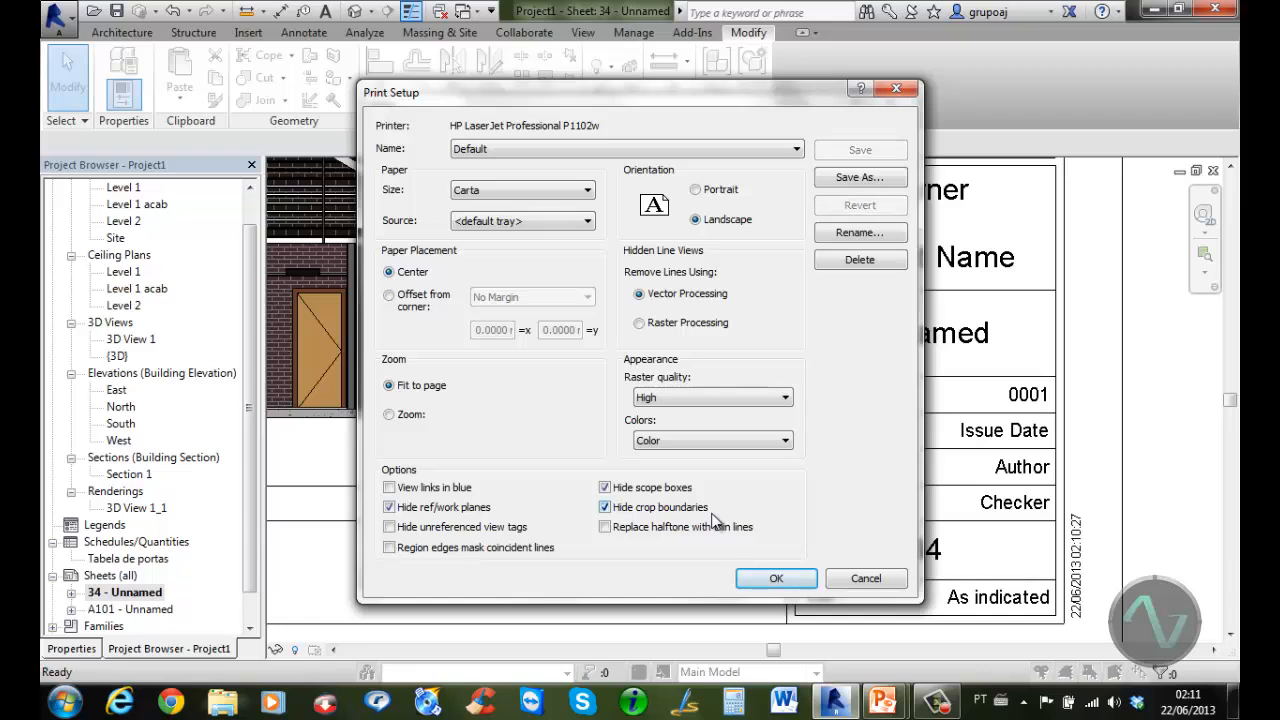
pyautogui.click(582, 191)
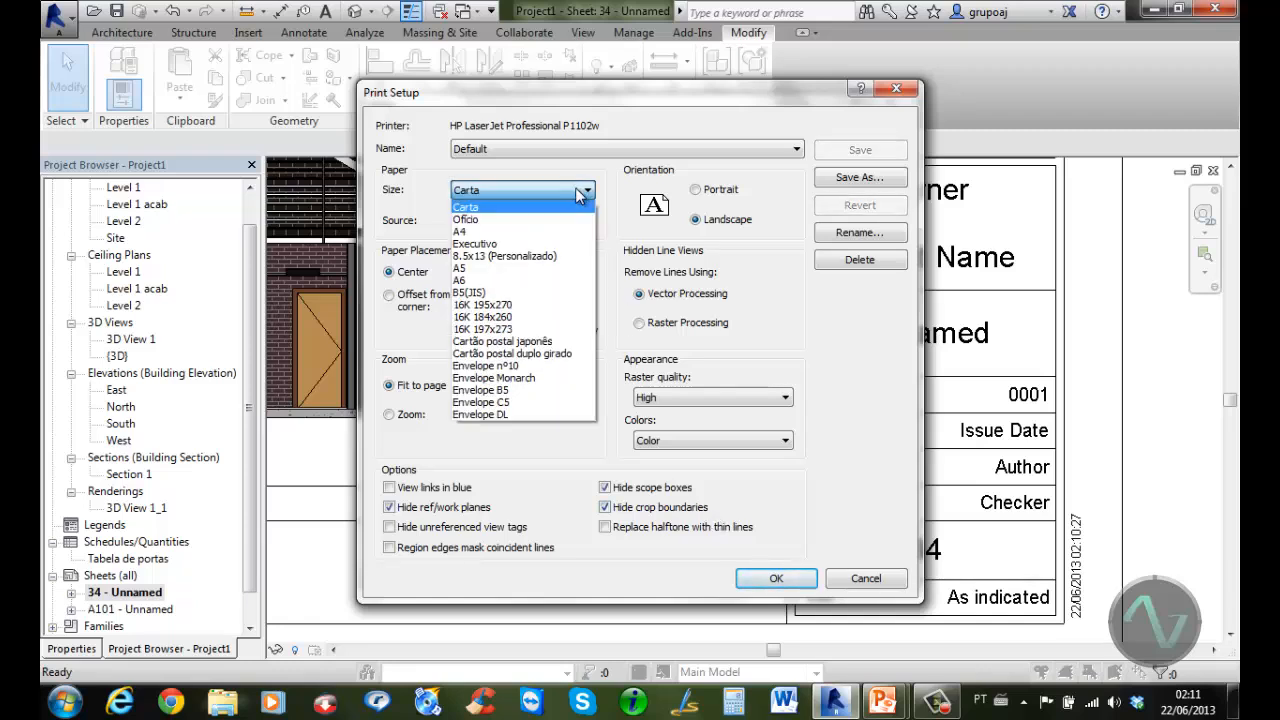
pyautogui.click(580, 193)
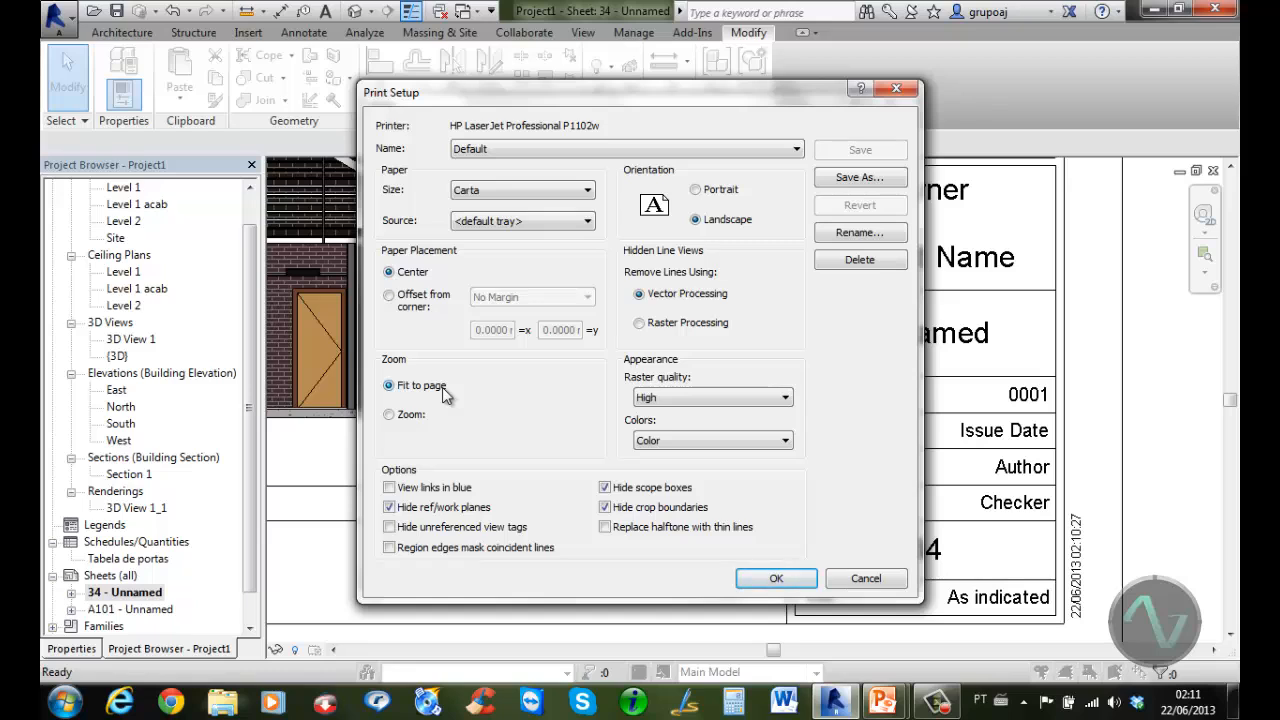
pyautogui.click(395, 418)
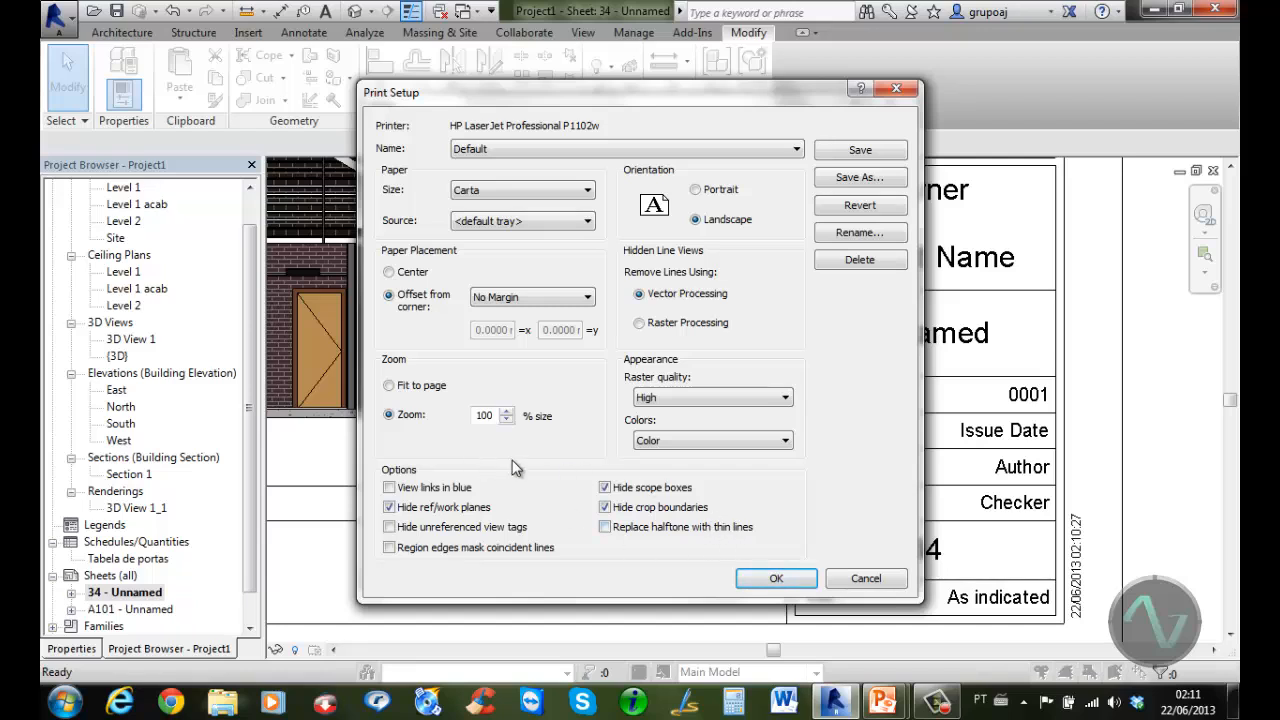
pyautogui.click(411, 390)
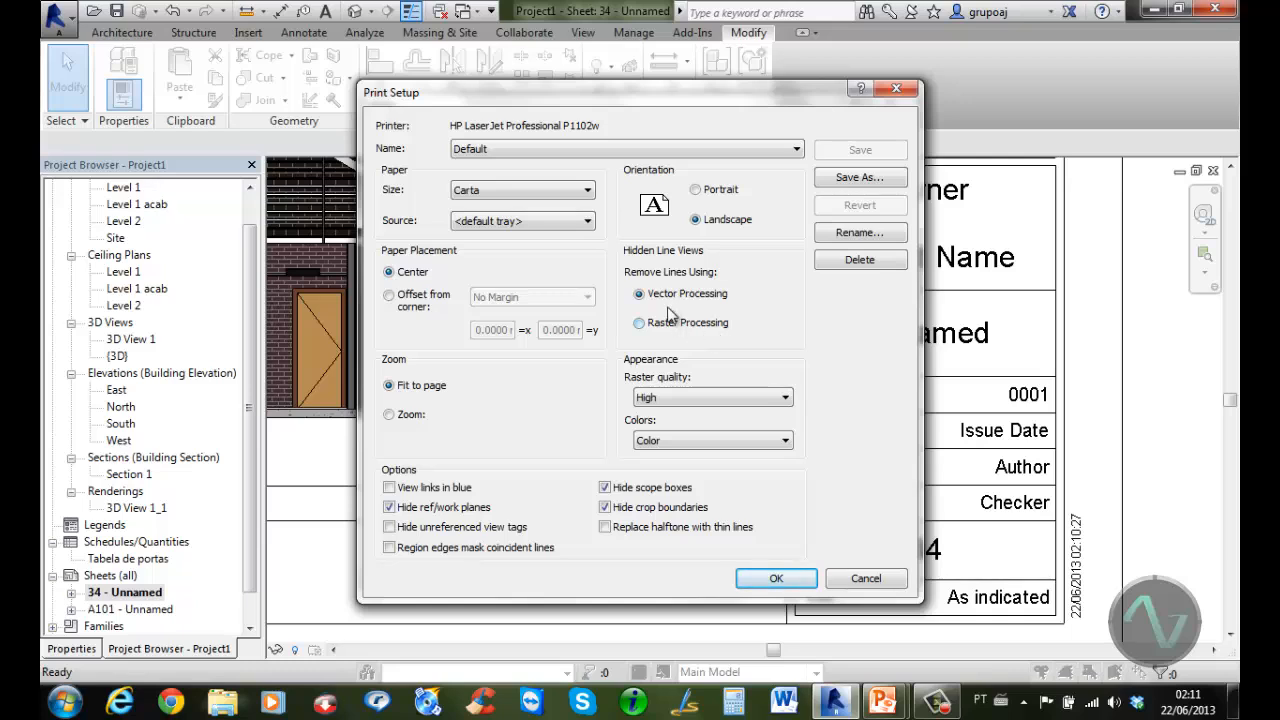
# Examine the raster quality and color choices, then cancel the print setup and close the Print dialog without printing
pyautogui.click(713, 398)
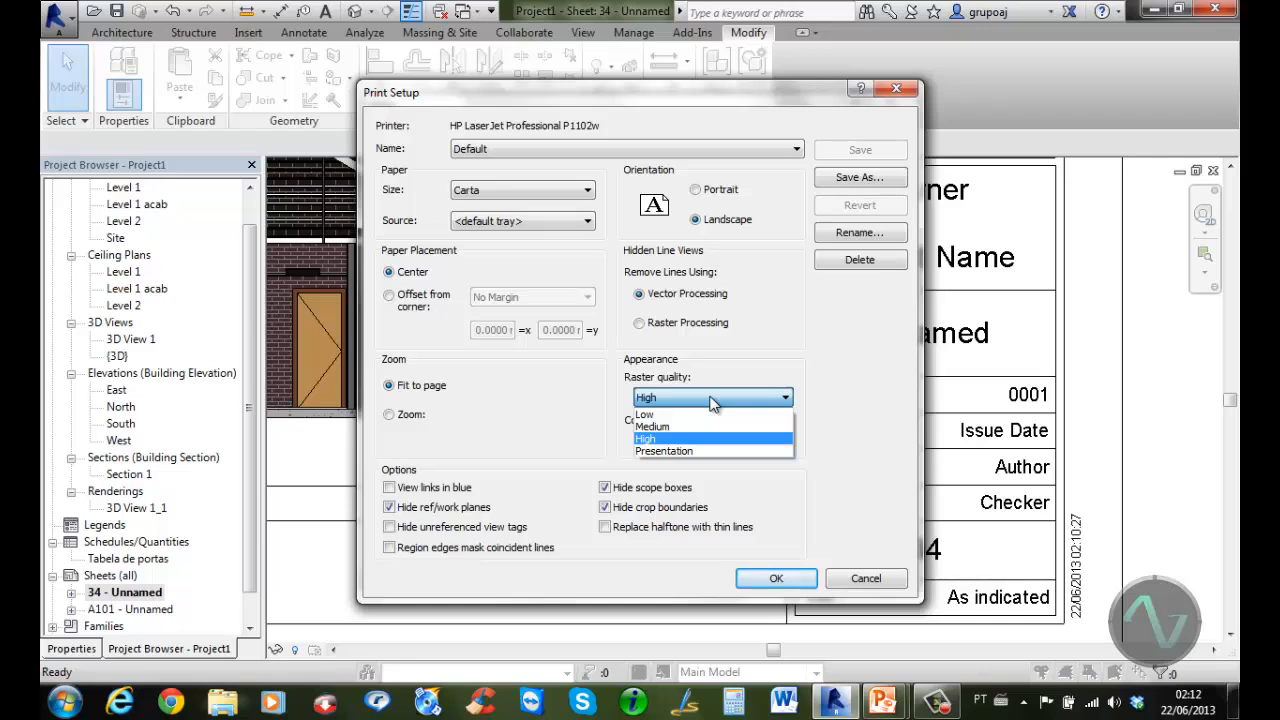
pyautogui.click(762, 358)
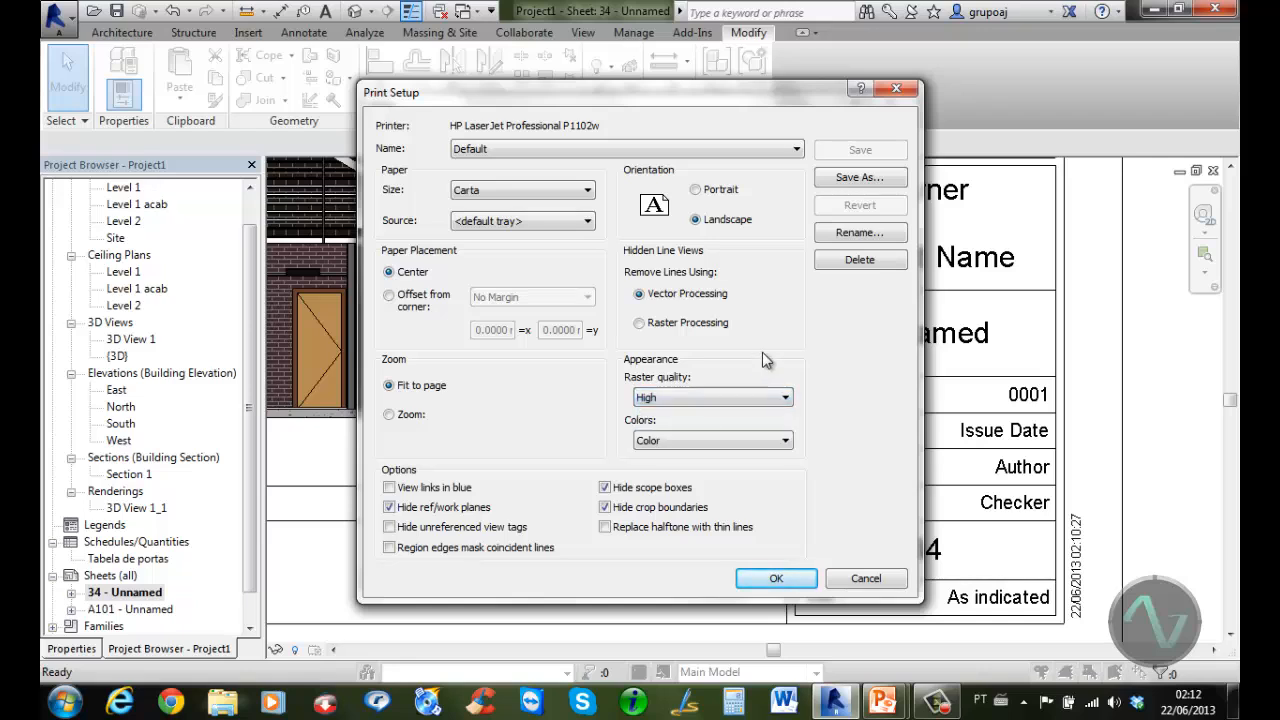
pyautogui.click(705, 442)
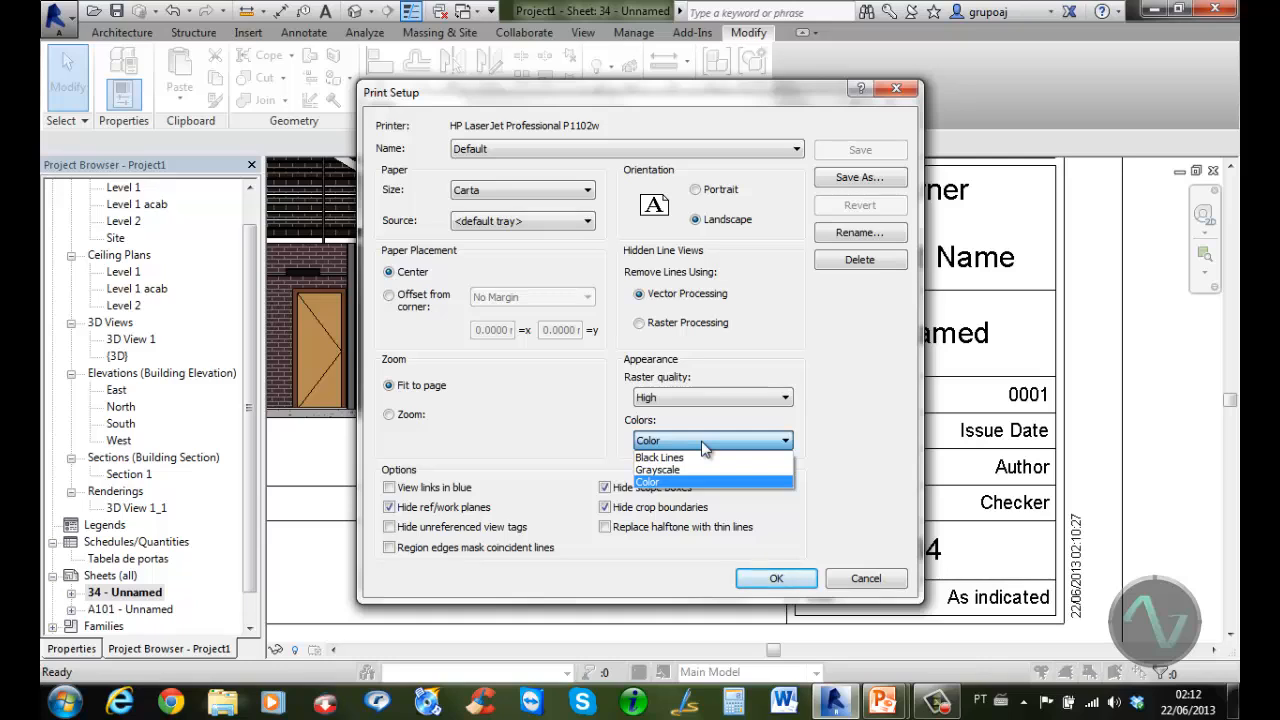
pyautogui.click(836, 415)
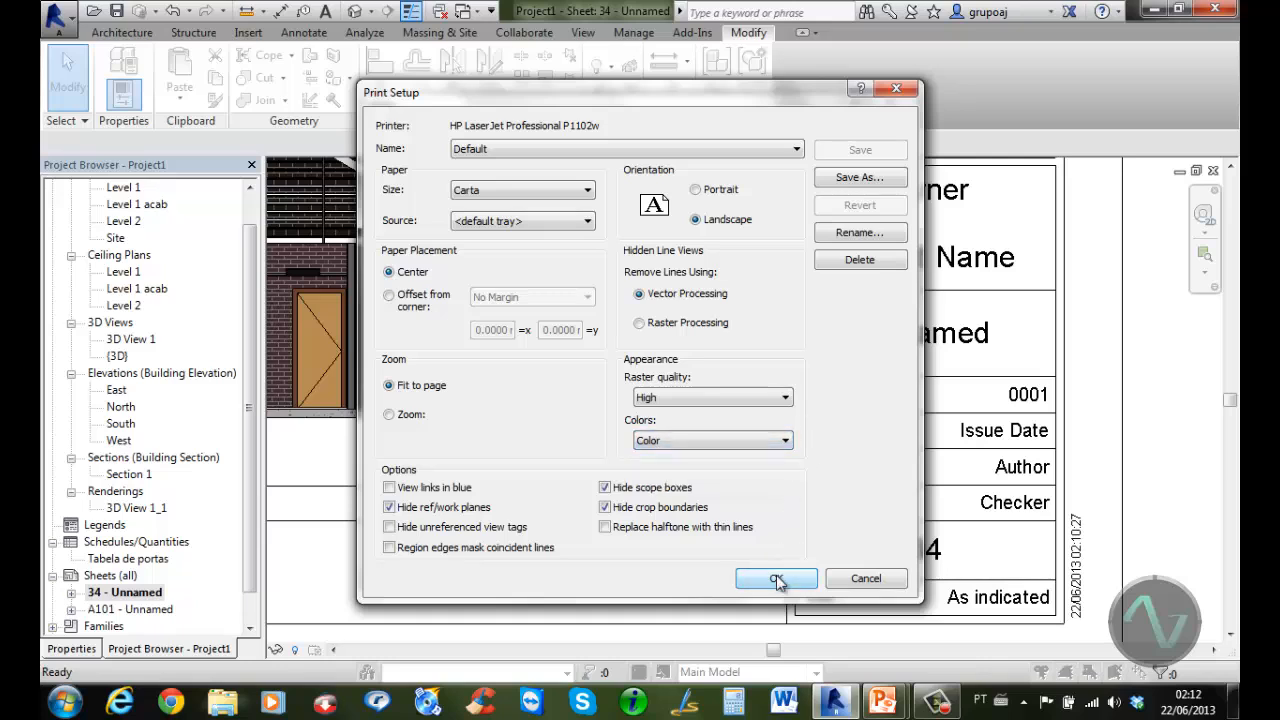
pyautogui.click(884, 582)
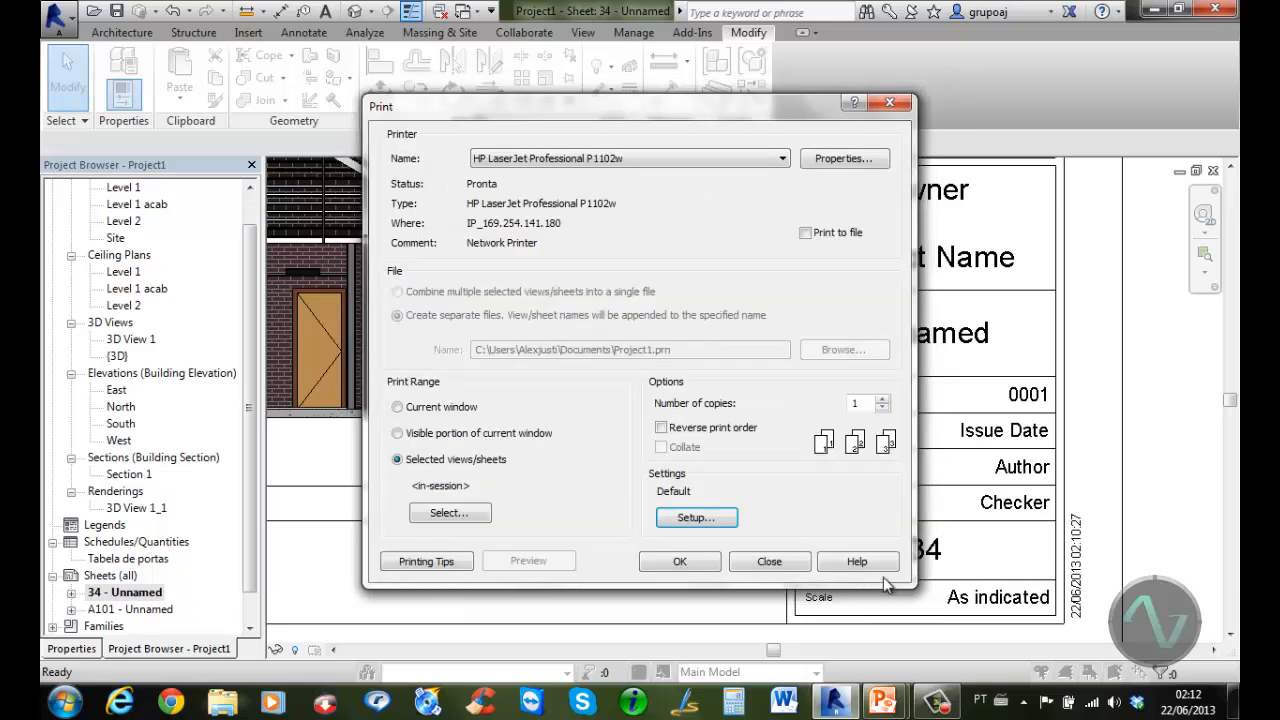
pyautogui.click(790, 566)
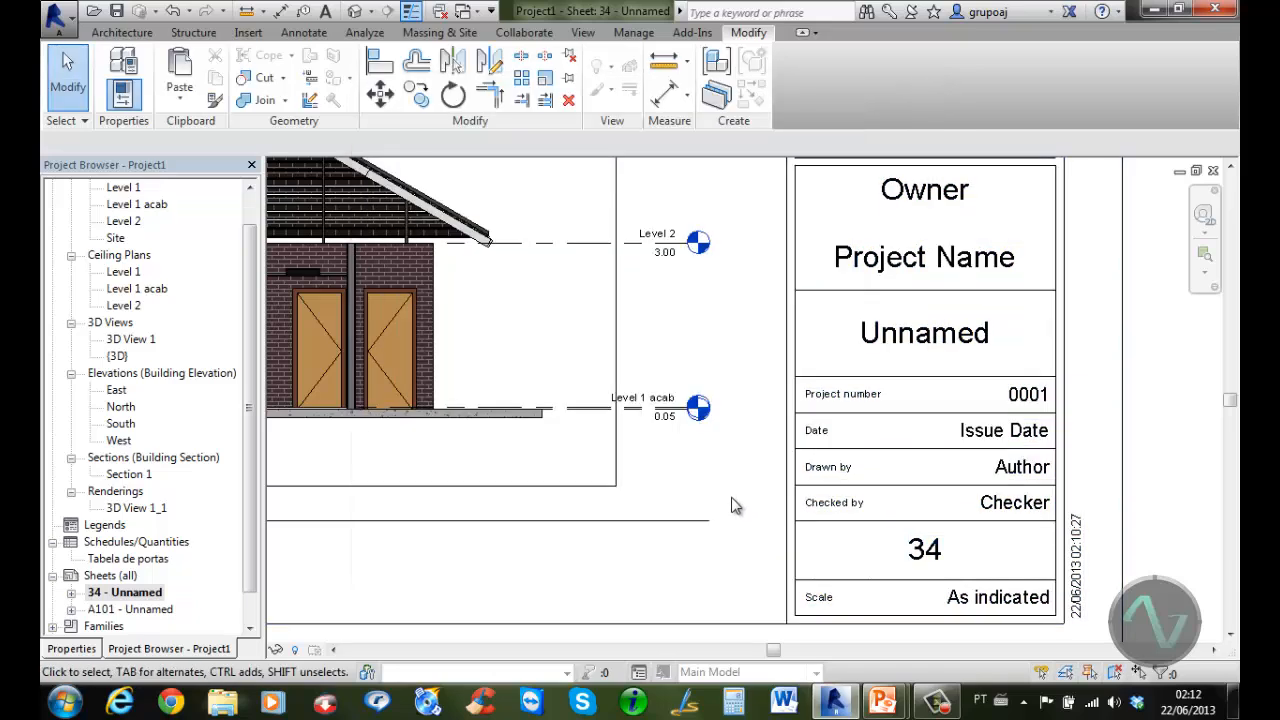
# Frame the whole of sheet 34 to review its elevations, section, rendering and door schedule
pyautogui.scroll(-3, 743, 505)
pyautogui.scroll(-3, 721, 434)
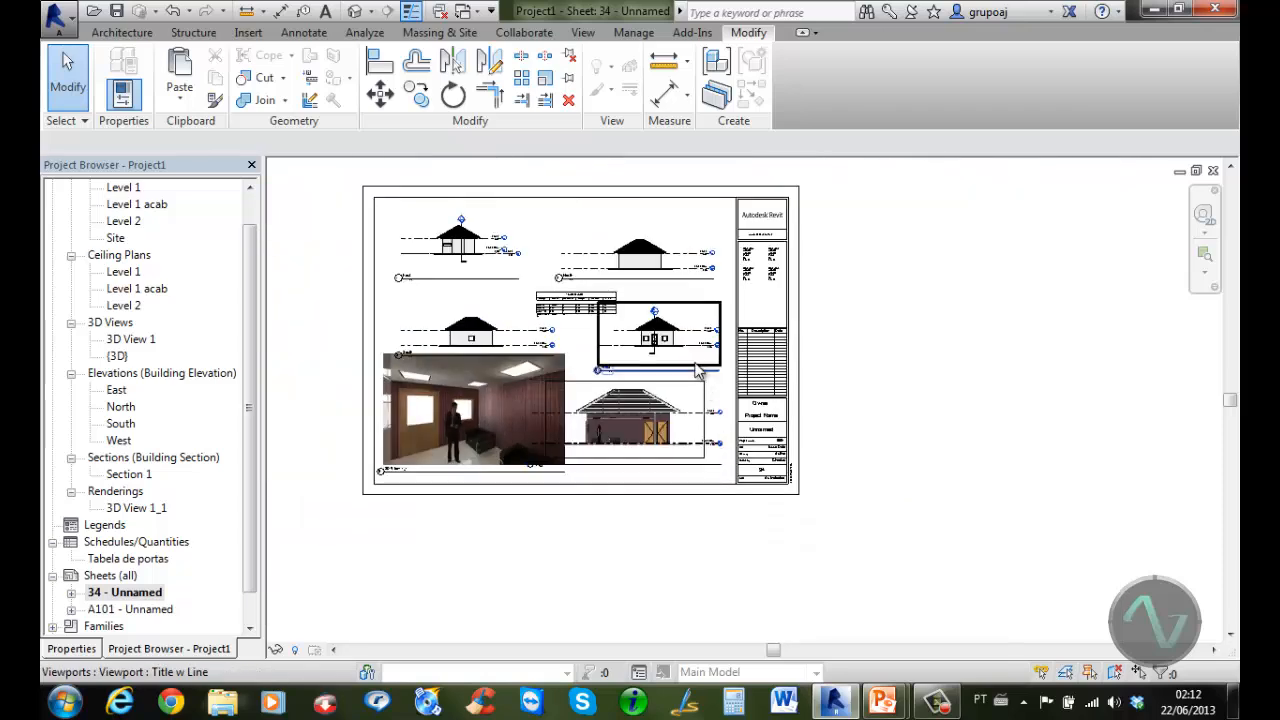
pyautogui.moveTo(715, 379); pyautogui.dragTo(880, 438, button='middle')
pyautogui.scroll(1, 846, 428)
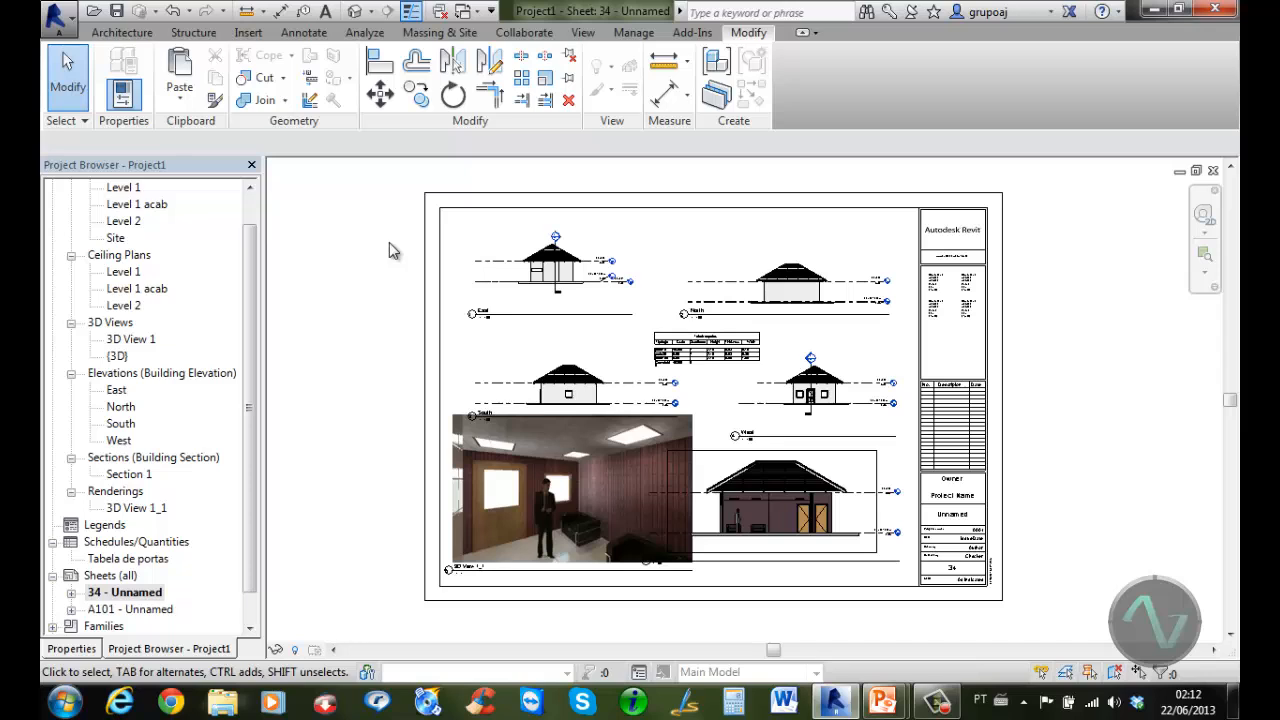
pyautogui.moveTo(938, 703)
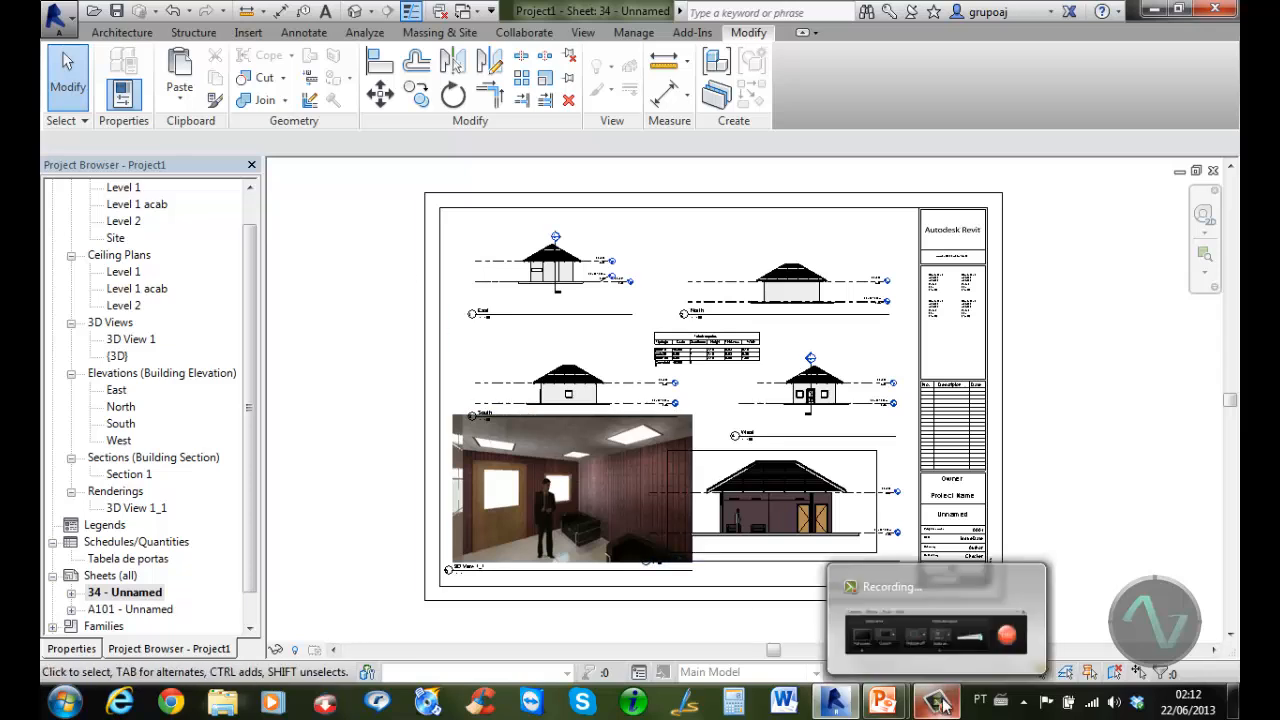
pyautogui.click(1010, 654)
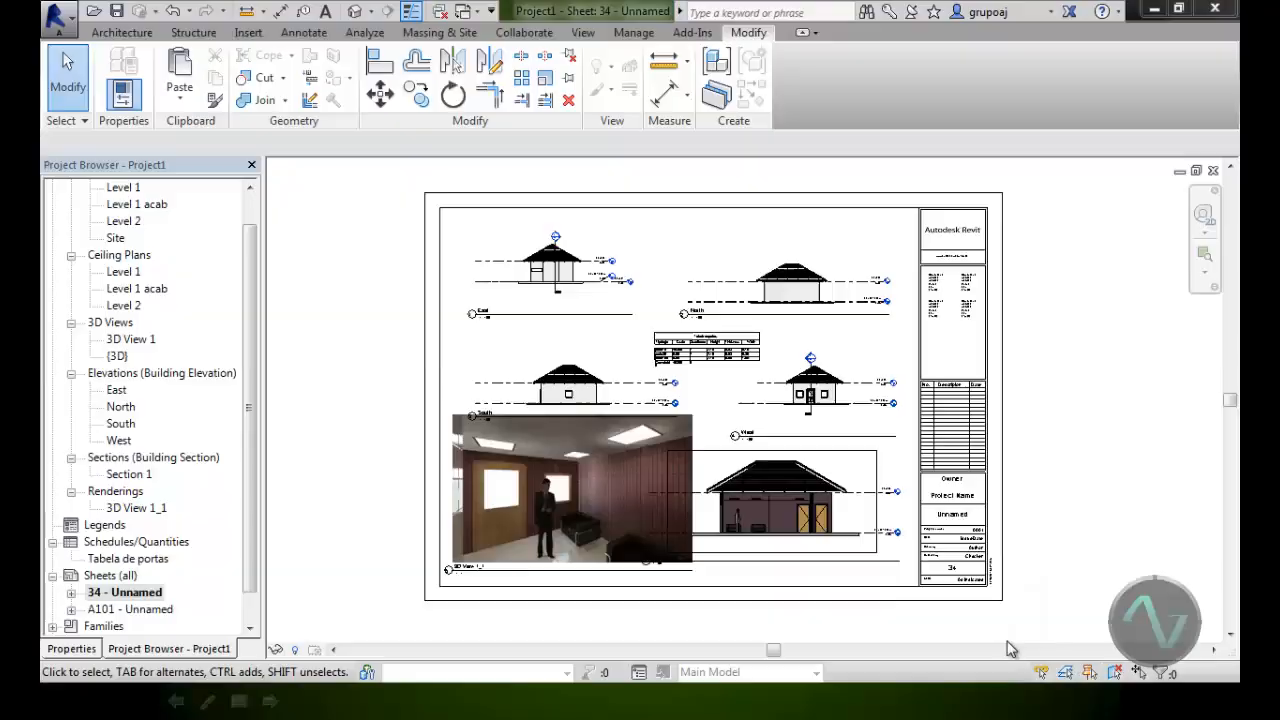